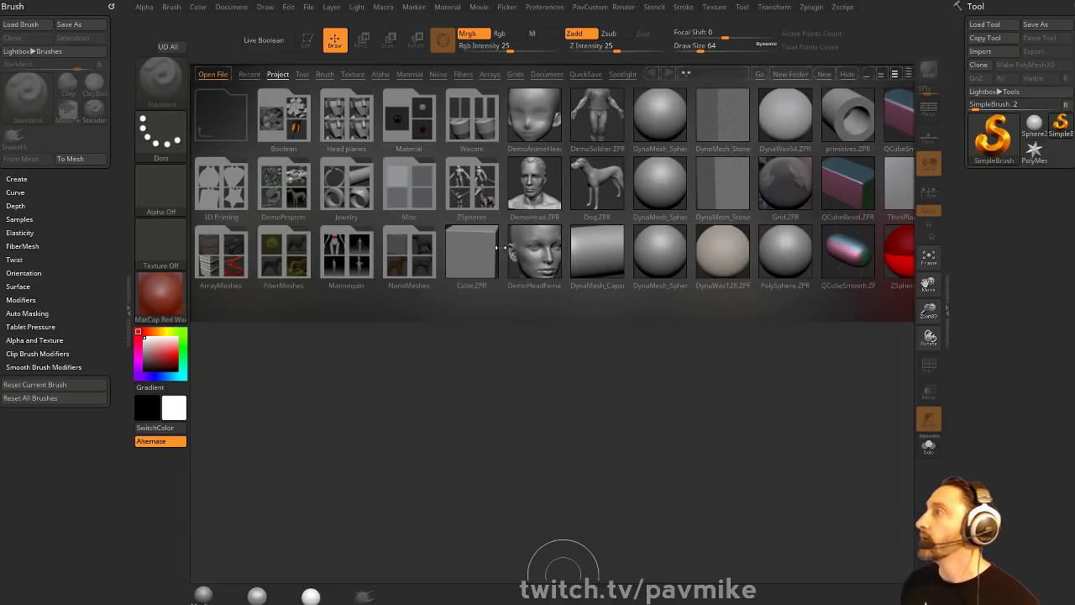
- Hide the LightBox browser and set the brush draw size to 31
click(856, 75)
key(s)
drag(608, 204, 600, 210)
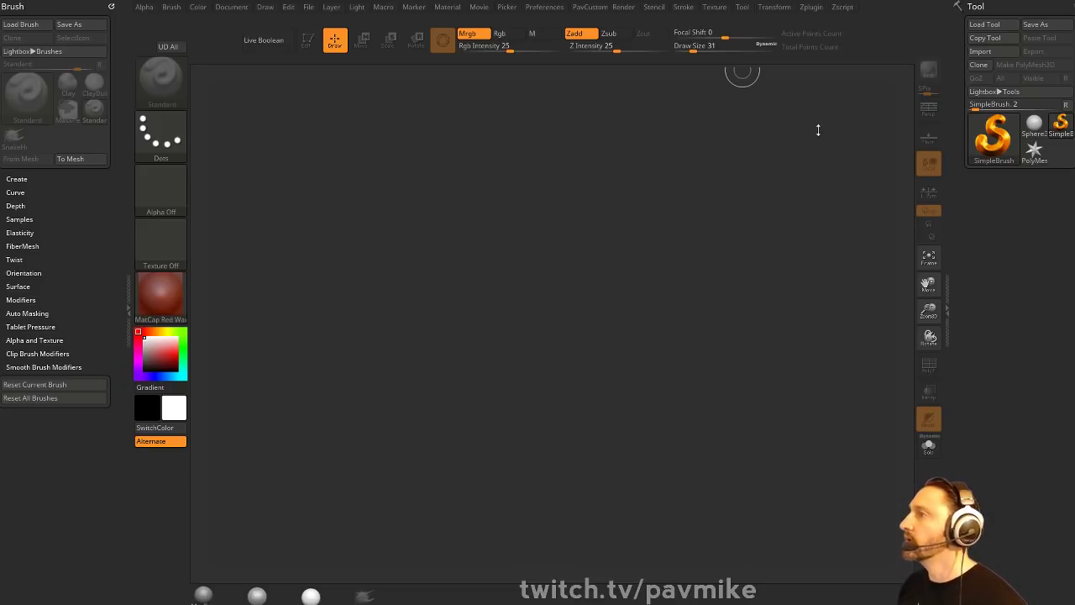
- Load the tool RenderPosedALL_001.ZTL from the zbrush folder inside the commander project folder
click(984, 24)
scroll(73, 126, up, 3)
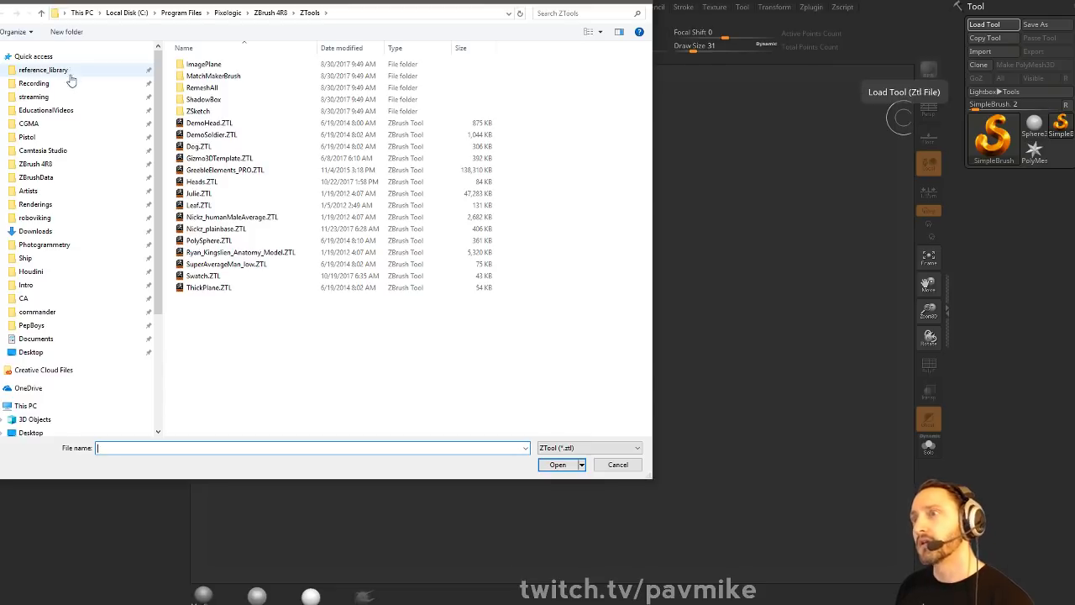
click(40, 312)
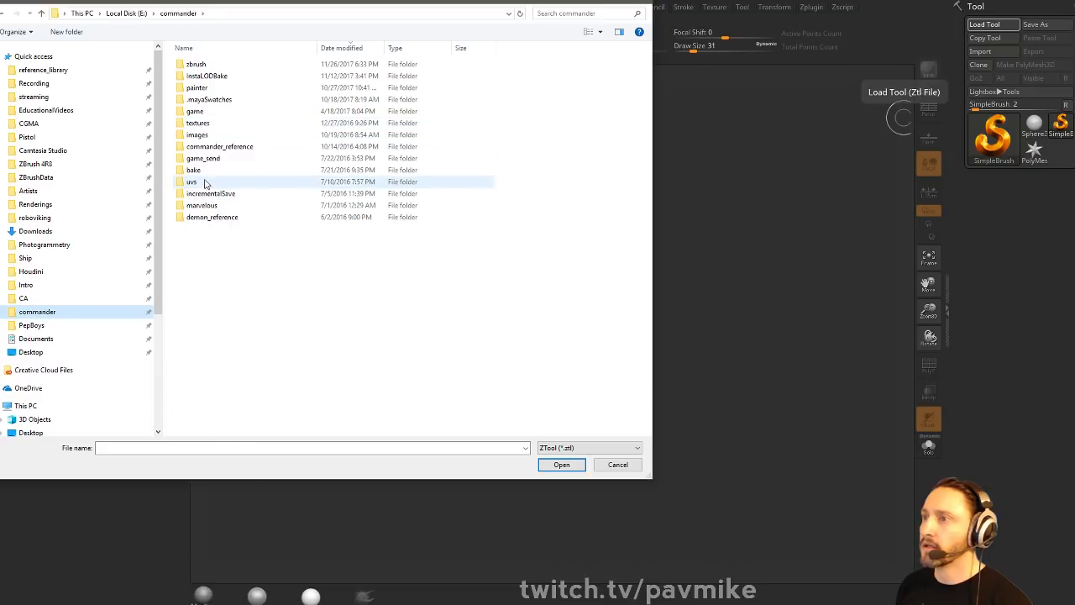
click(231, 66)
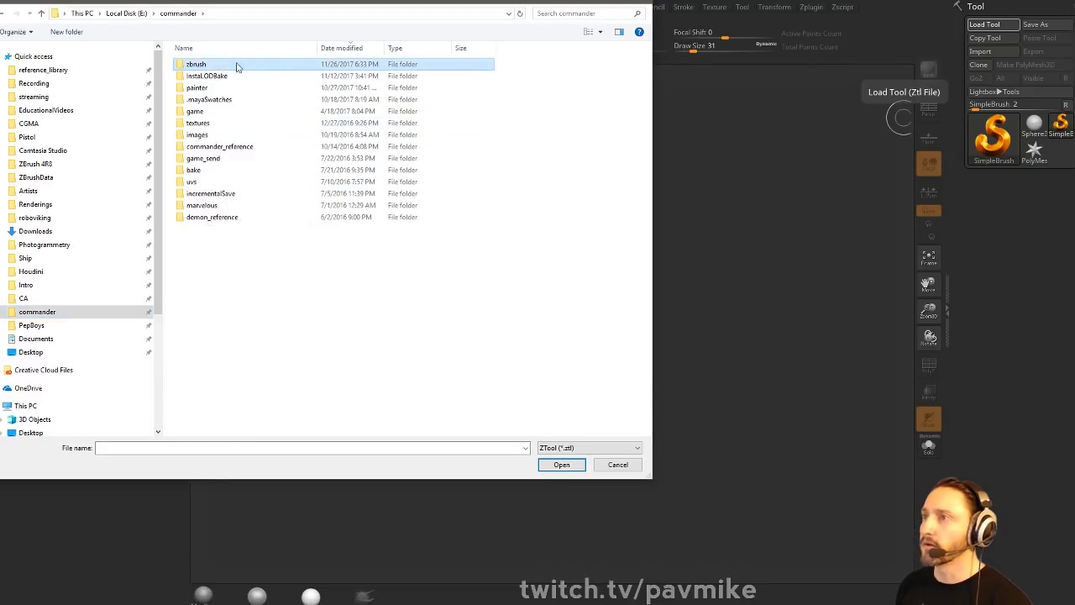
double_click(181, 66)
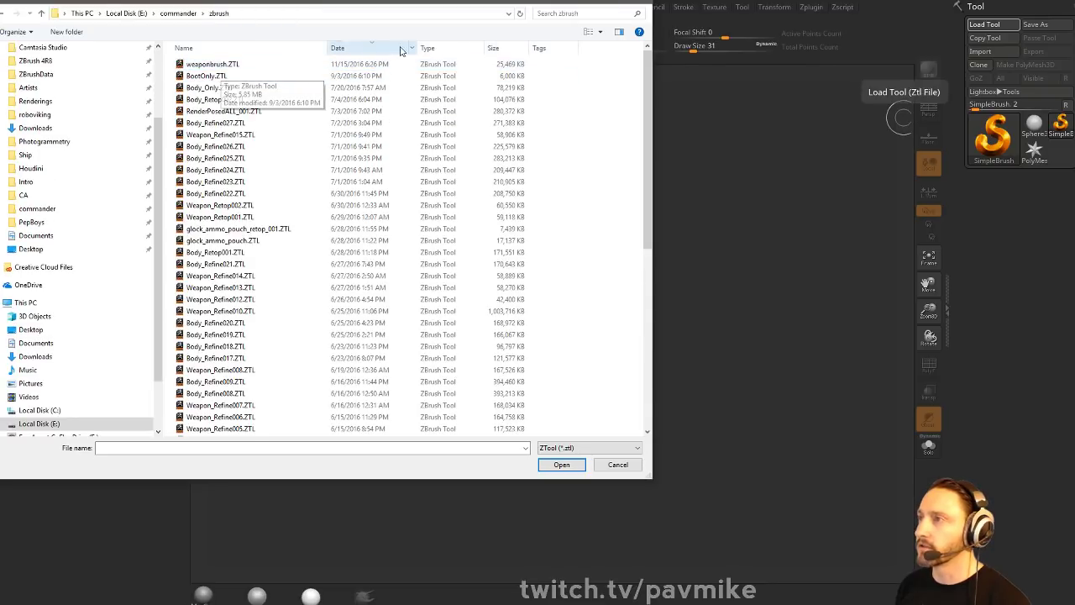
double_click(257, 114)
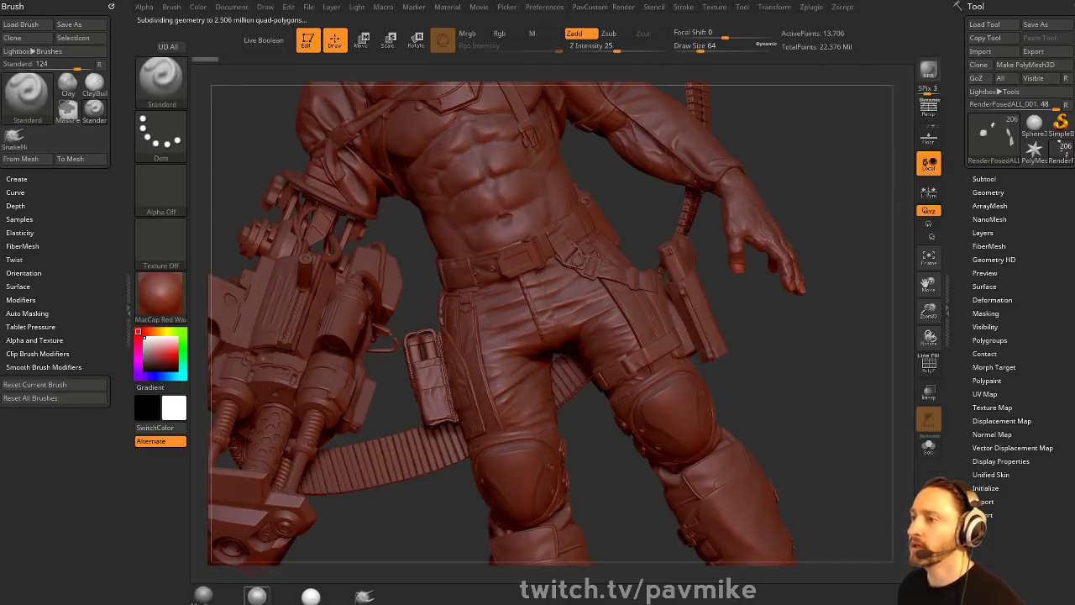
- Apply the MatCap Gray material and show only the character's bare torso subtool in Solo mode
click(203, 595)
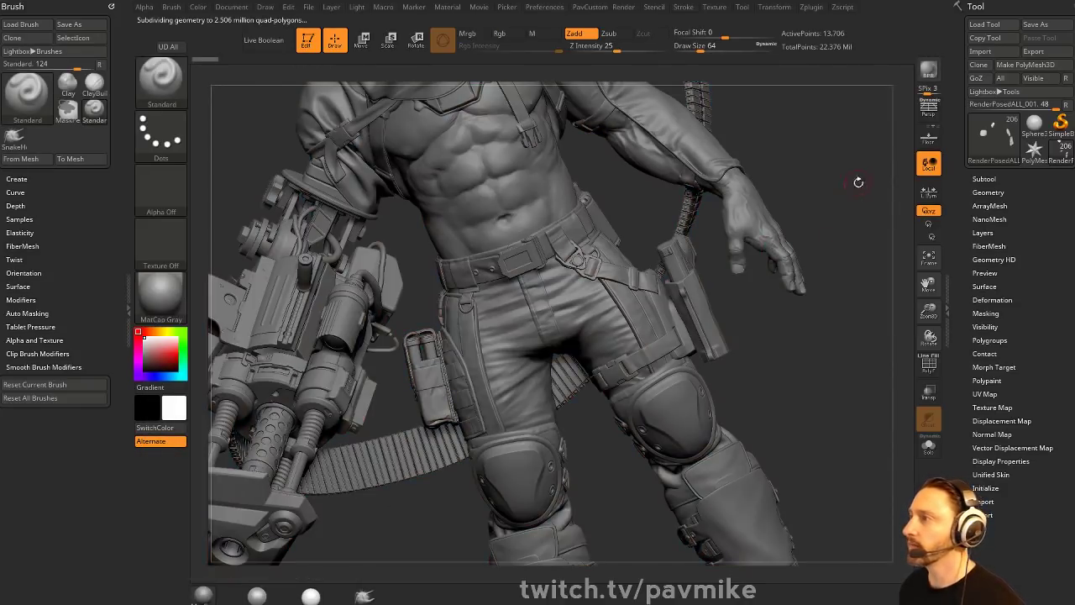
drag(850, 201, 816, 255)
alt+click(545, 332)
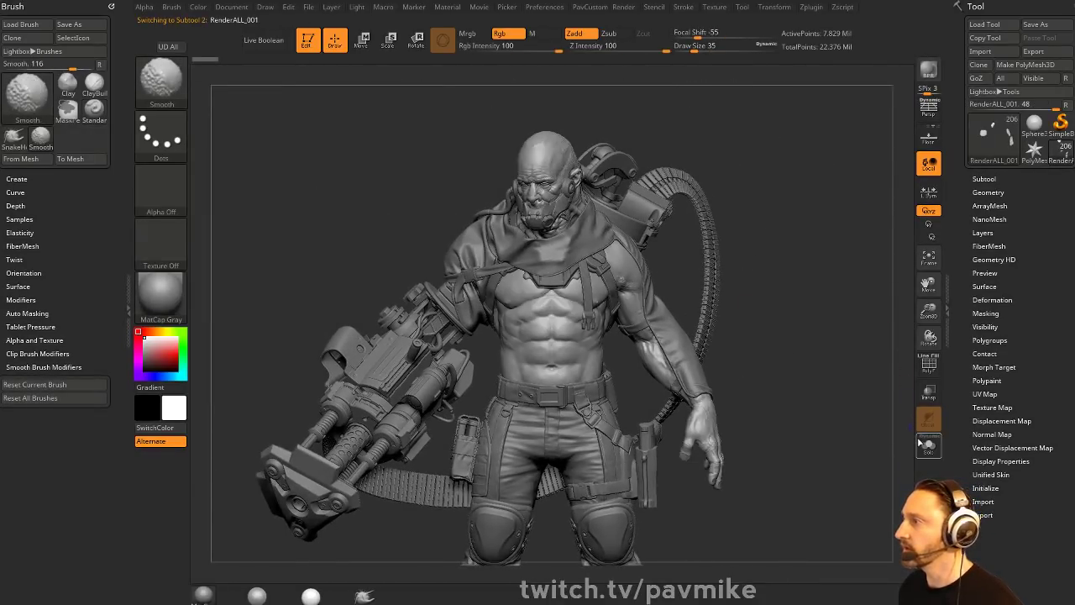
shift+click(921, 442)
mouse_move(811, 264)
mouse_down()
mouse_move(689, 264)
mouse_move(798, 271)
mouse_up()
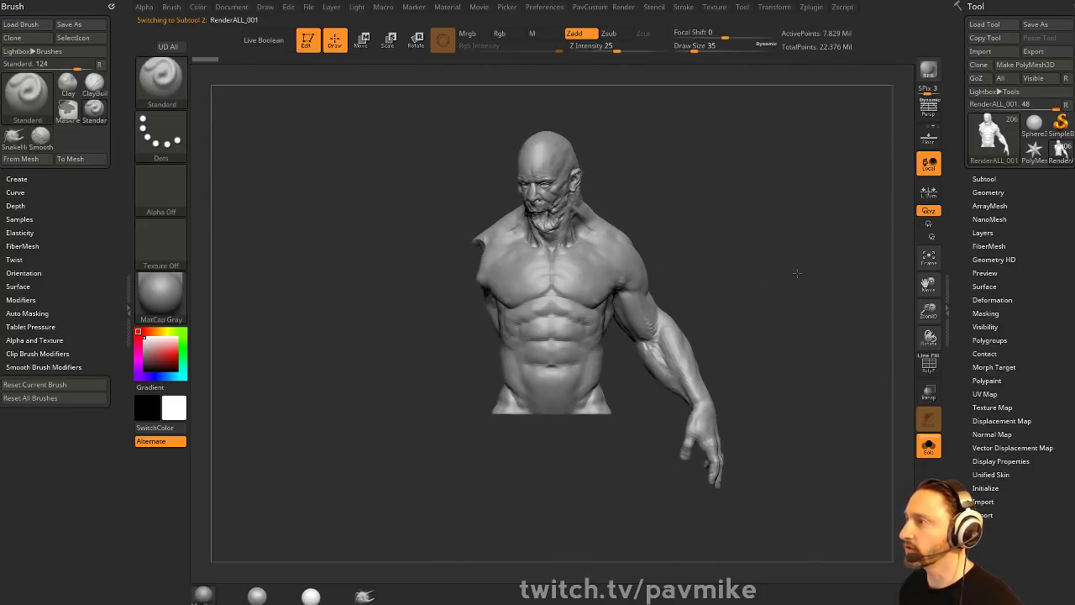
drag(643, 230, 621, 331)
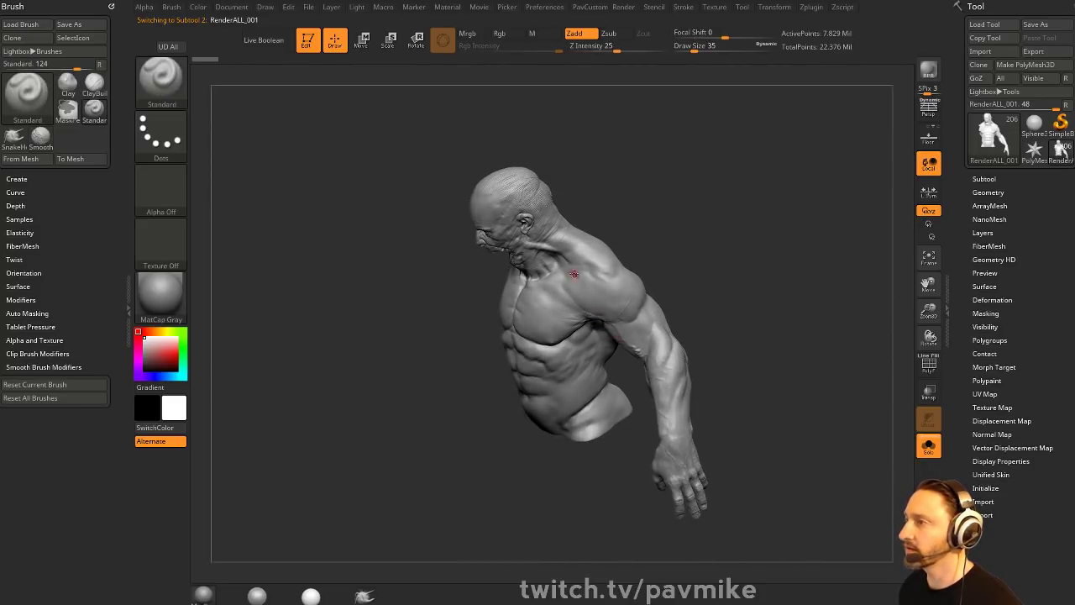
drag(672, 248, 907, 242)
- Delete all subtools other than the torso
click(989, 180)
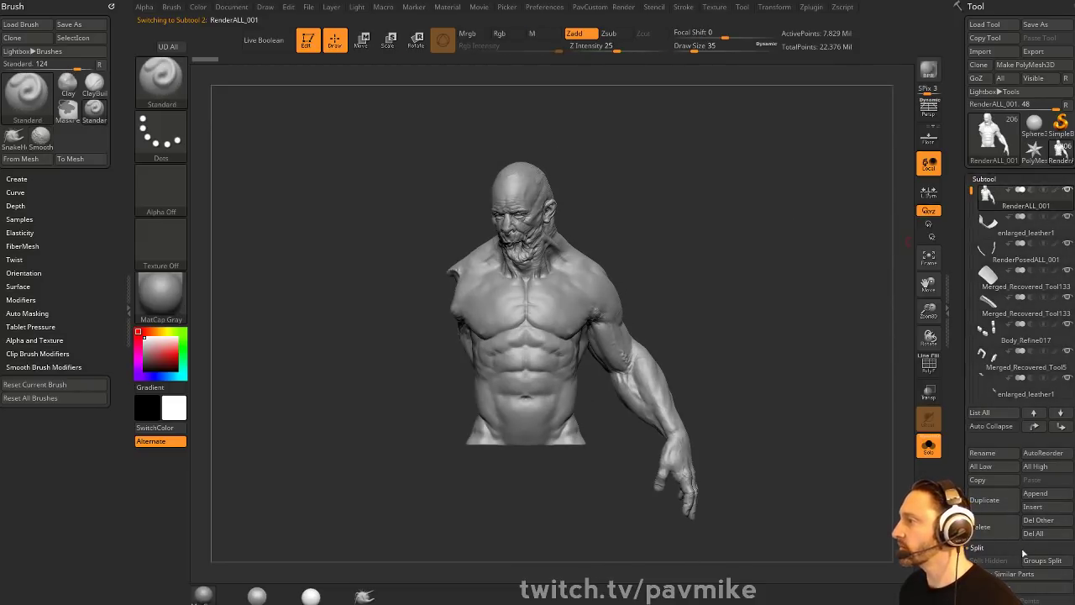
click(1039, 520)
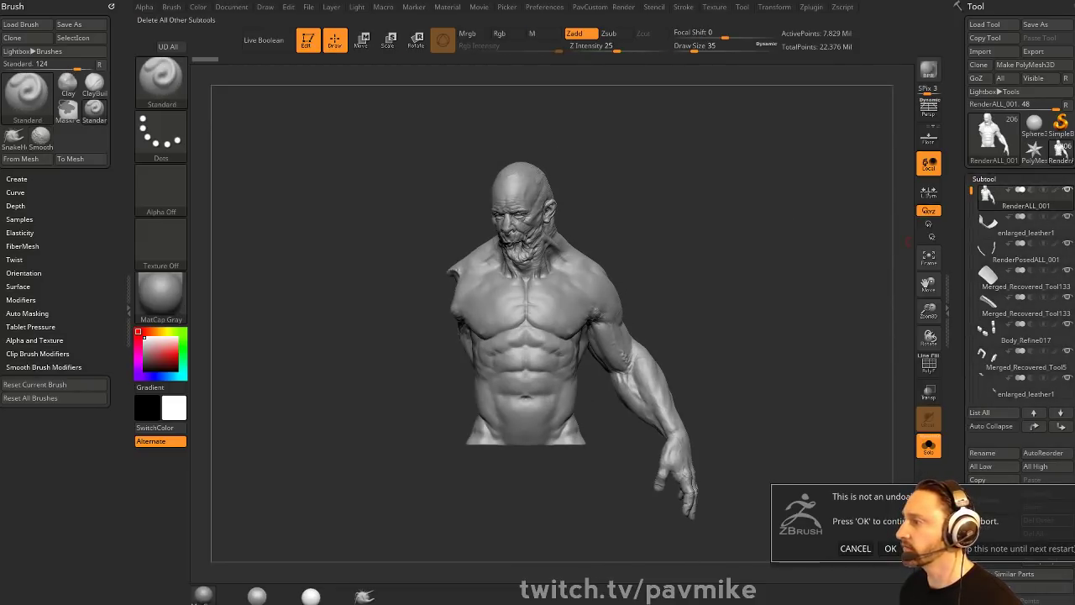
click(891, 549)
alt+drag(715, 202, 760, 261)
- Expand the torso's Geometry settings and set the brush draw size to 49
drag(960, 322, 963, 201)
click(983, 301)
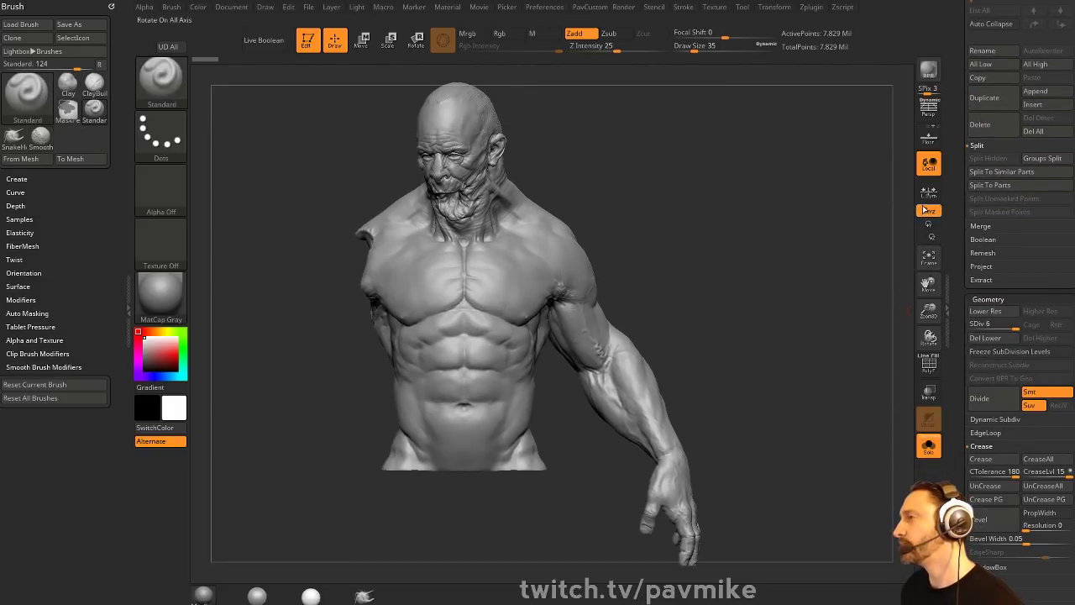
scroll(967, 427, up, 5)
mouse_move(804, 188)
mouse_down()
mouse_move(751, 218)
mouse_move(790, 199)
mouse_move(729, 210)
mouse_move(761, 211)
mouse_up()
alt+drag(595, 266, 600, 282)
key(s)
mouse_move(664, 264)
mouse_down()
mouse_move(649, 282)
mouse_move(597, 290)
mouse_up()
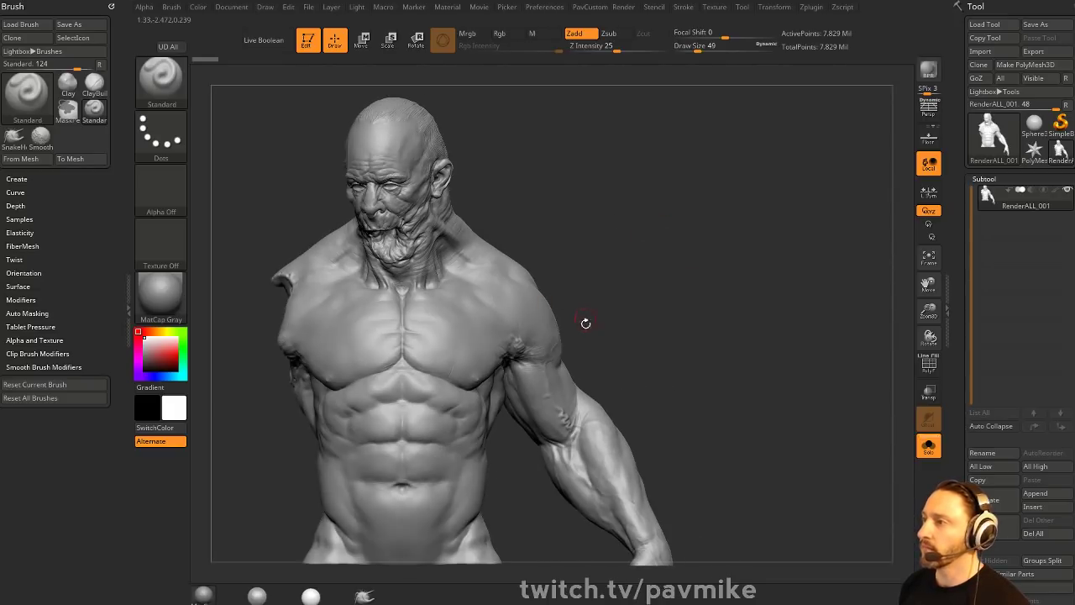
alt+drag(607, 362, 631, 257)
- Switch to the IMM_Base_Primitives insert mesh brush
key(ctrl+shift)
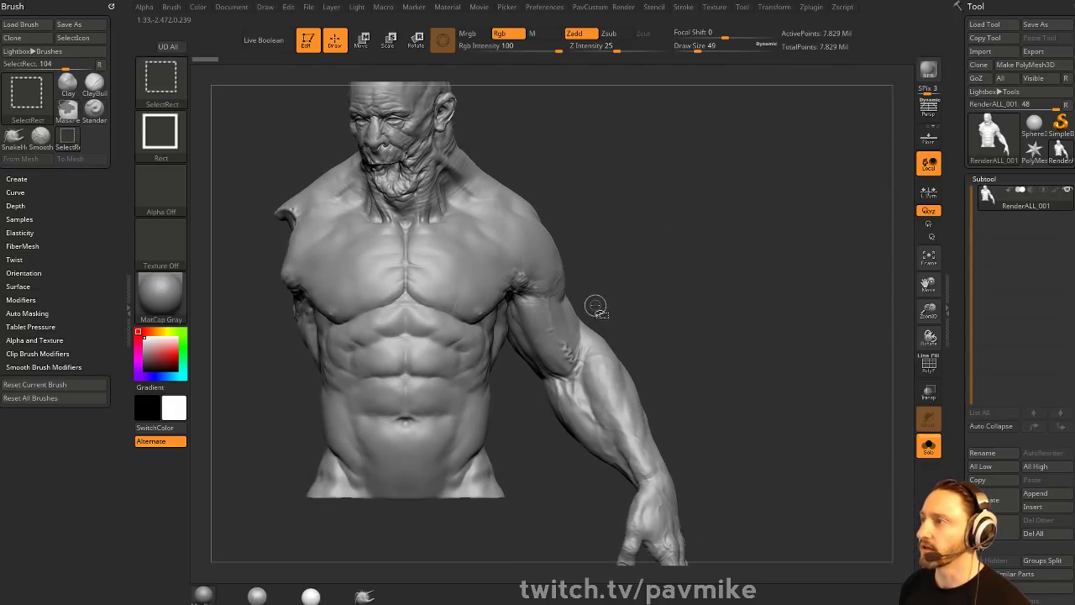
ctrl+shift+click(172, 92)
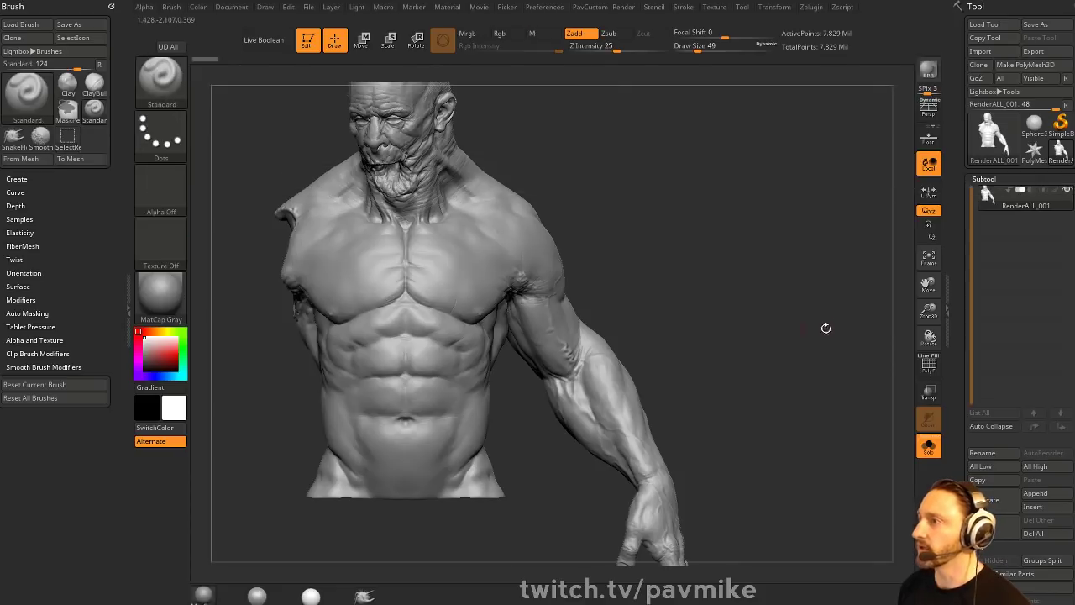
key(b)
key(i)
key(p)
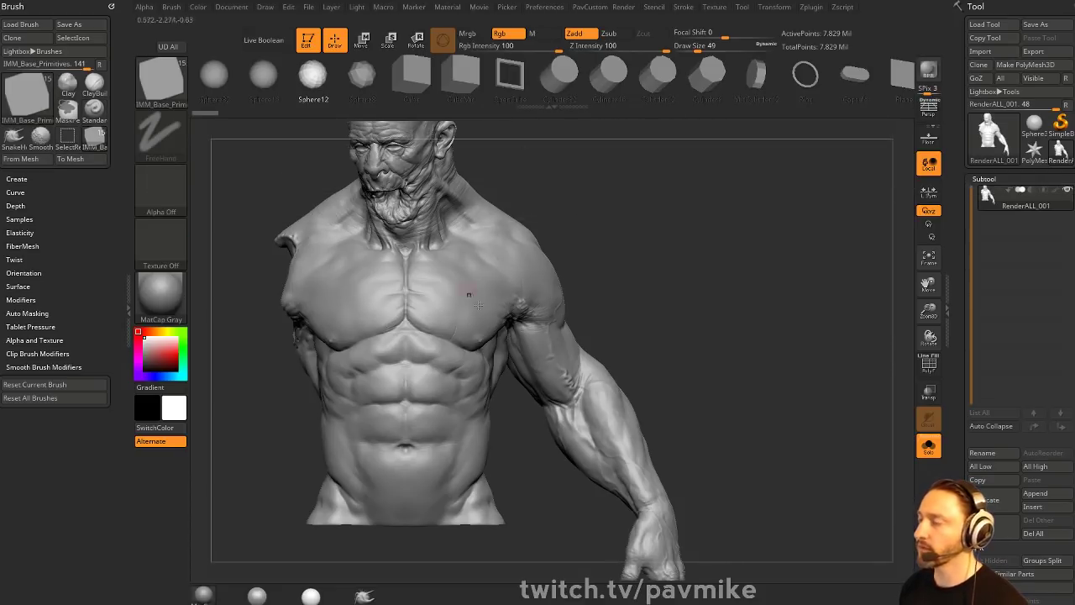
- Append a PolyMesh3D star as a new subtool and turn off Solo mode
click(1038, 494)
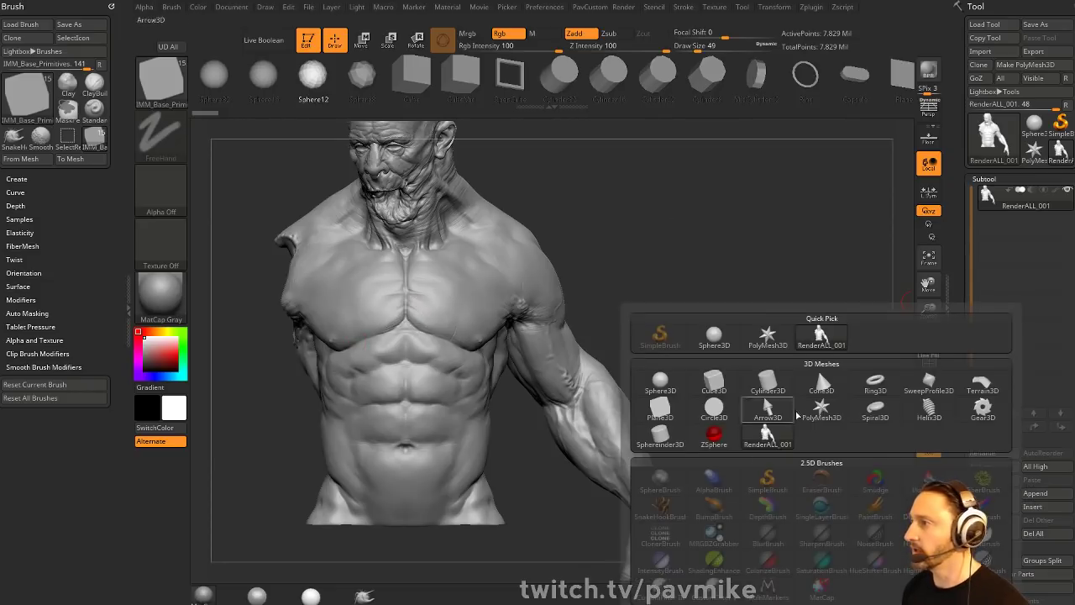
click(822, 409)
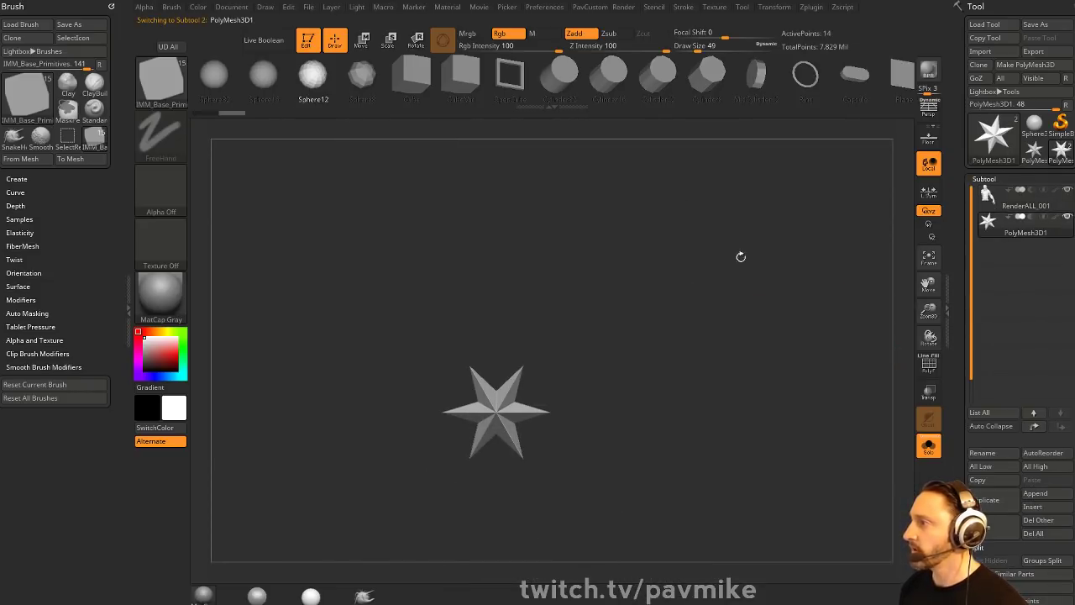
click(927, 445)
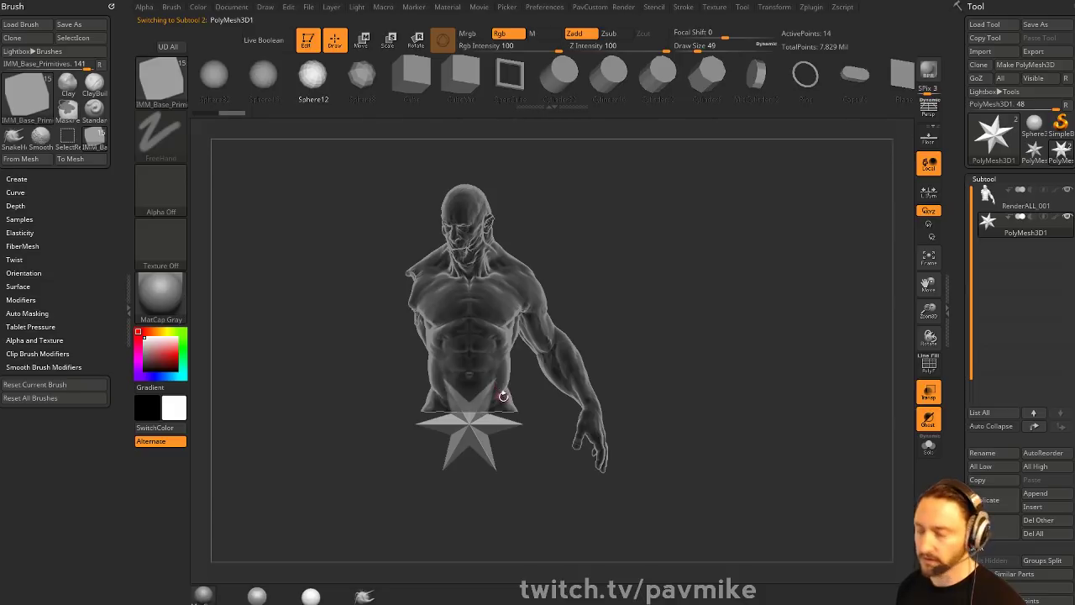
- Scale the star down and move it up inside the torso, setting its subtool to Boolean subtraction
key(e)
mouse_move(471, 425)
mouse_down()
mouse_move(461, 433)
mouse_move(424, 400)
mouse_up()
key(w)
drag(469, 360, 468, 295)
key(q)
mouse_move(679, 268)
ctrl+right_down()
mouse_move(753, 287)
mouse_move(797, 320)
mouse_move(797, 308)
ctrl+right_up()
click(1032, 218)
click(929, 392)
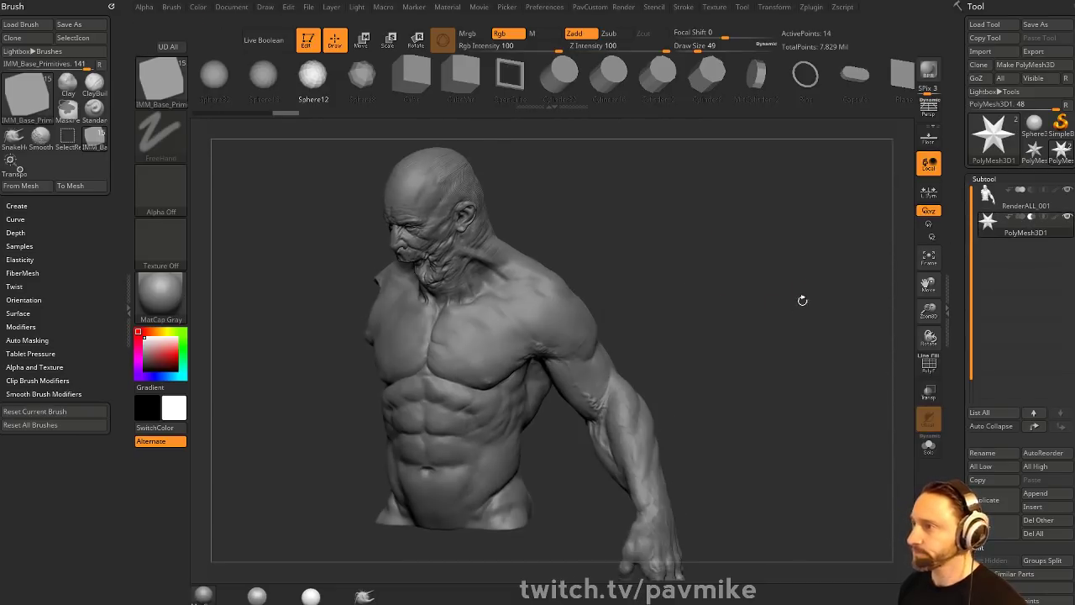
- Choose the Cube primitive and insert it into the star's subtool near the upper arm
key(m)
click(788, 319)
right_drag(733, 262, 660, 290)
mouse_move(561, 344)
mouse_down()
mouse_move(607, 344)
mouse_move(596, 345)
mouse_up()
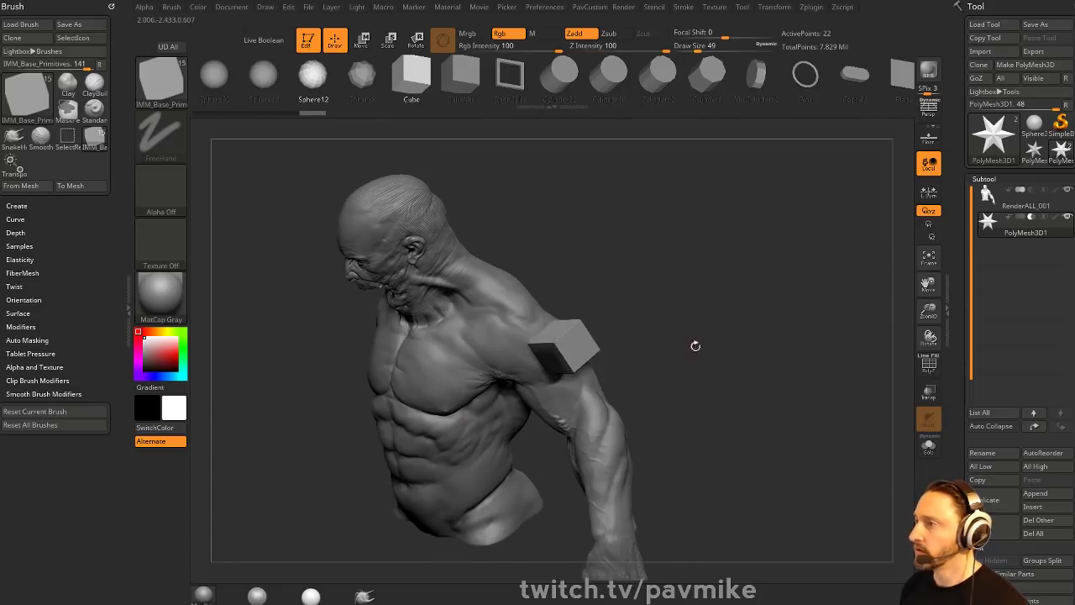
- Try to split the masked star from the inserted cube with Split Masked Points
right_drag(689, 341, 725, 302)
key(space)
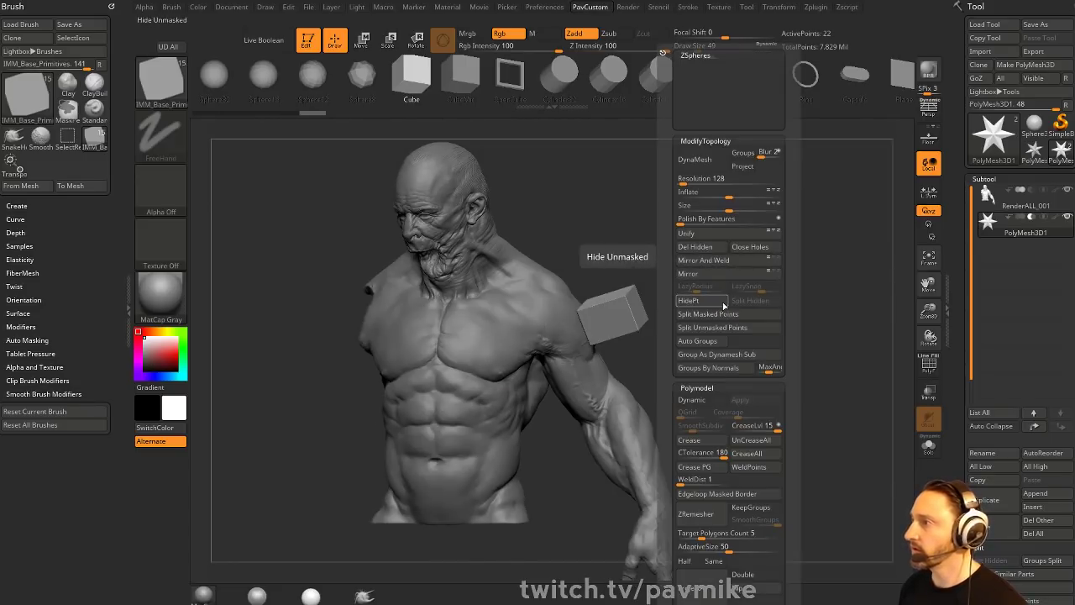
click(718, 315)
right_drag(682, 289, 709, 285)
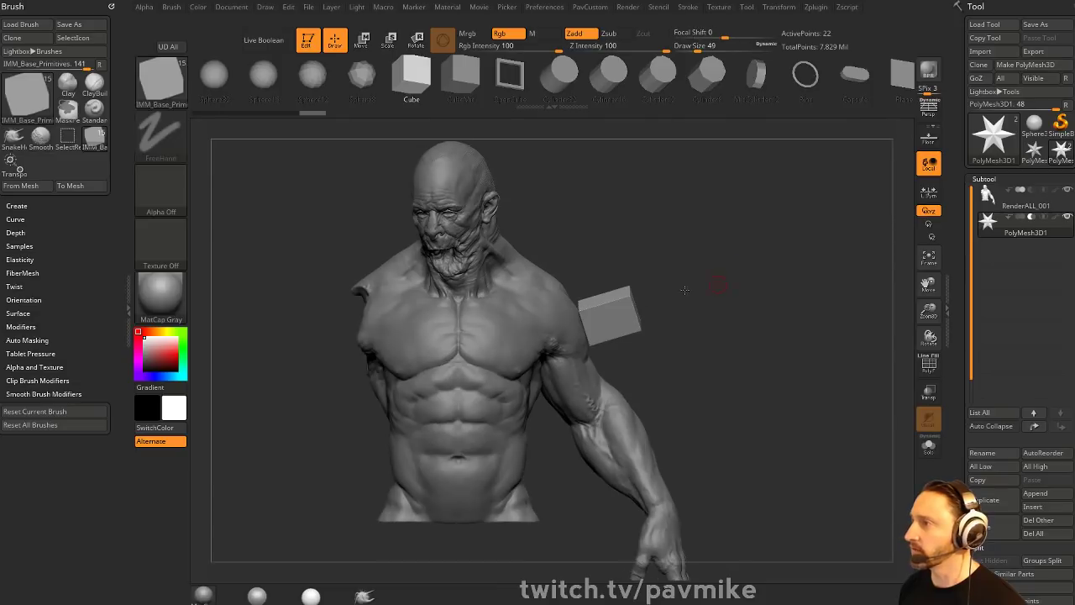
- Move, rotate and flatten the cube into a thin slanted slab cutting through the upper arm
key(w)
drag(618, 314, 631, 413)
mouse_move(590, 370)
mouse_down()
mouse_move(632, 351)
mouse_move(600, 363)
mouse_up()
drag(828, 307, 822, 241)
drag(634, 326, 642, 328)
drag(674, 301, 732, 328)
drag(592, 393, 602, 403)
mouse_move(634, 353)
mouse_down()
mouse_move(631, 344)
mouse_move(667, 362)
mouse_move(619, 363)
mouse_move(663, 332)
mouse_move(666, 295)
mouse_up()
key(q)
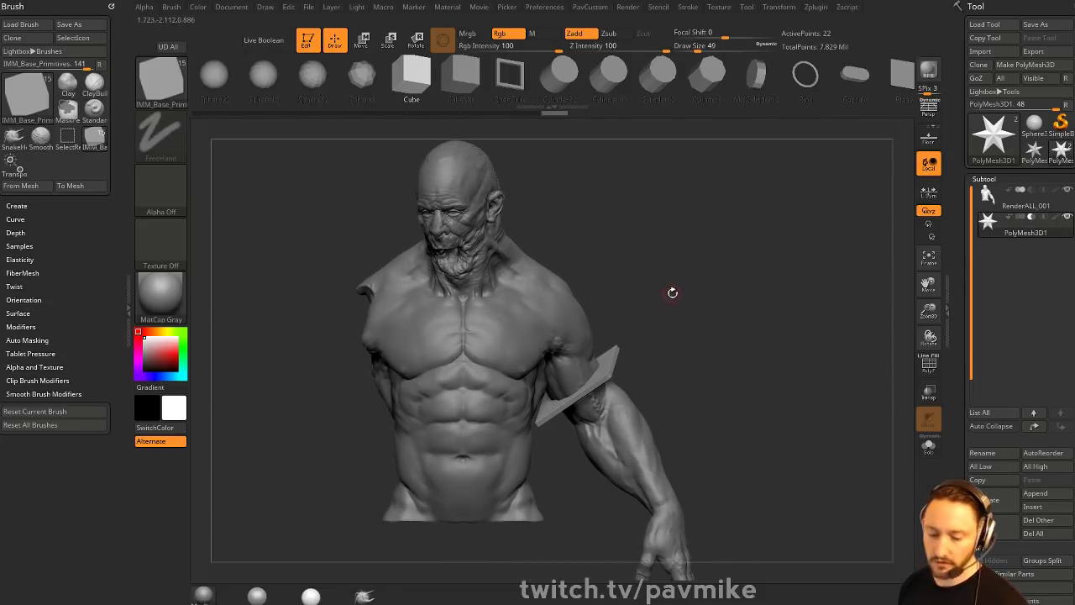
- Enable Live Boolean to preview the arm cut, and hide the slab subtool with the torso selected
key(ctrl+b)
drag(740, 313, 741, 290)
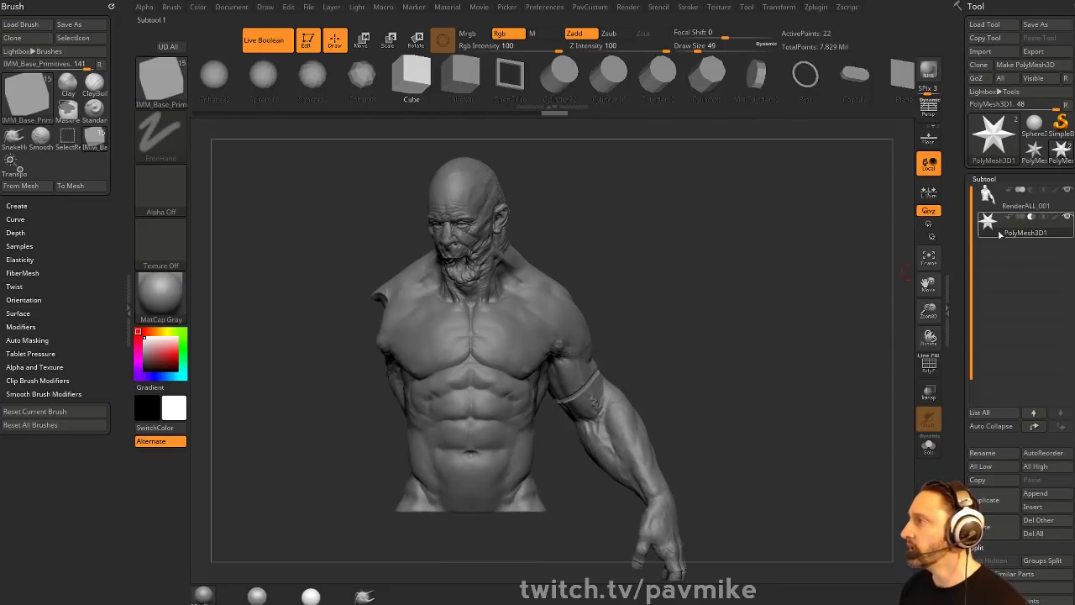
click(1005, 201)
click(1068, 217)
mouse_move(752, 277)
mouse_down()
mouse_move(654, 326)
mouse_move(660, 313)
mouse_move(669, 353)
mouse_up()
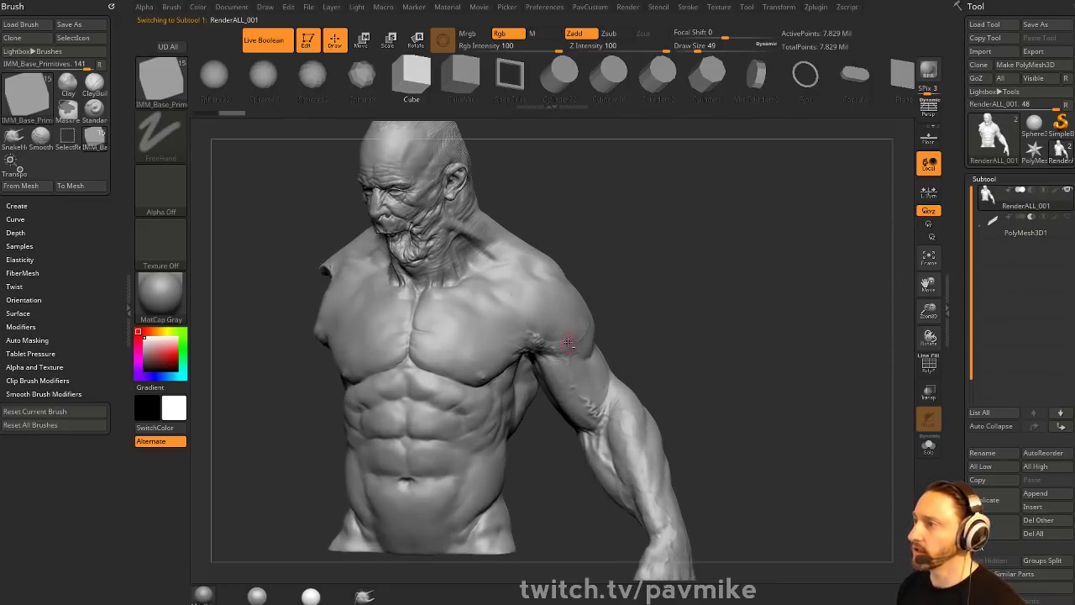
- Switch to the Standard brush and set the draw size to 41
key(b)
key(s)
key(t)
key(s)
alt+drag(653, 284, 640, 311)
key(s)
drag(539, 312, 602, 314)
drag(727, 281, 640, 277)
- Try masking a line from the armpit up across the front of the shoulder
ctrl+drag(571, 316, 608, 307)
mouse_move(773, 302)
mouse_down()
mouse_move(621, 295)
mouse_move(579, 309)
mouse_up()
drag(491, 290, 743, 257)
ctrl+drag(690, 247, 680, 313)
ctrl+drag(543, 365, 527, 309)
right_drag(530, 256, 576, 278)
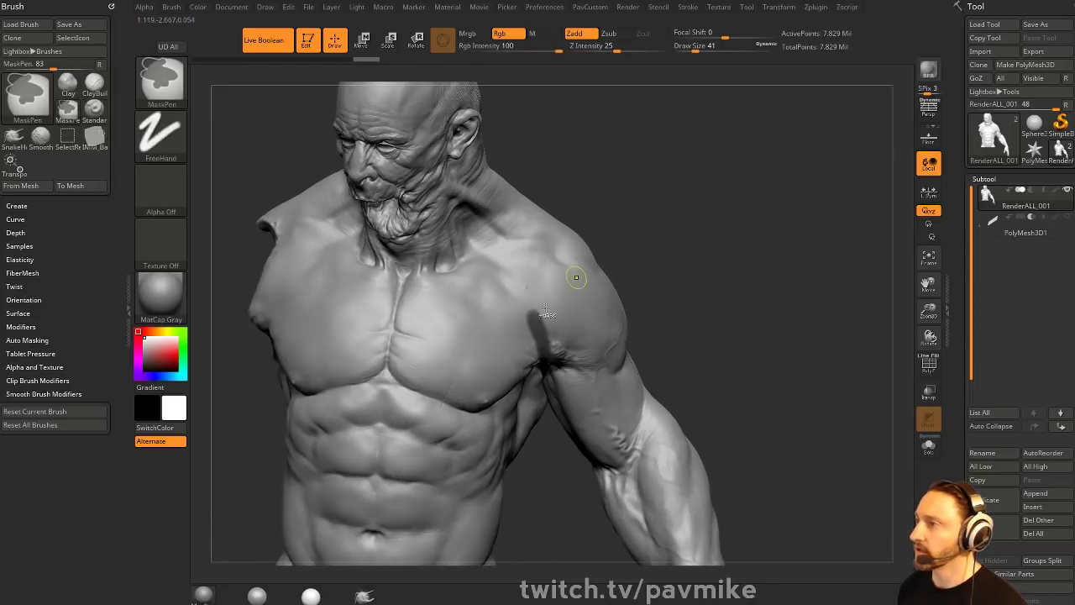
mouse_move(544, 363)
ctrl+mouse_down()
mouse_move(524, 308)
mouse_move(487, 258)
mouse_move(576, 252)
ctrl+mouse_up()
key(ctrl+z)
- Lower the torso to subdivision level 5 and delete the higher level
drag(958, 367, 975, 266)
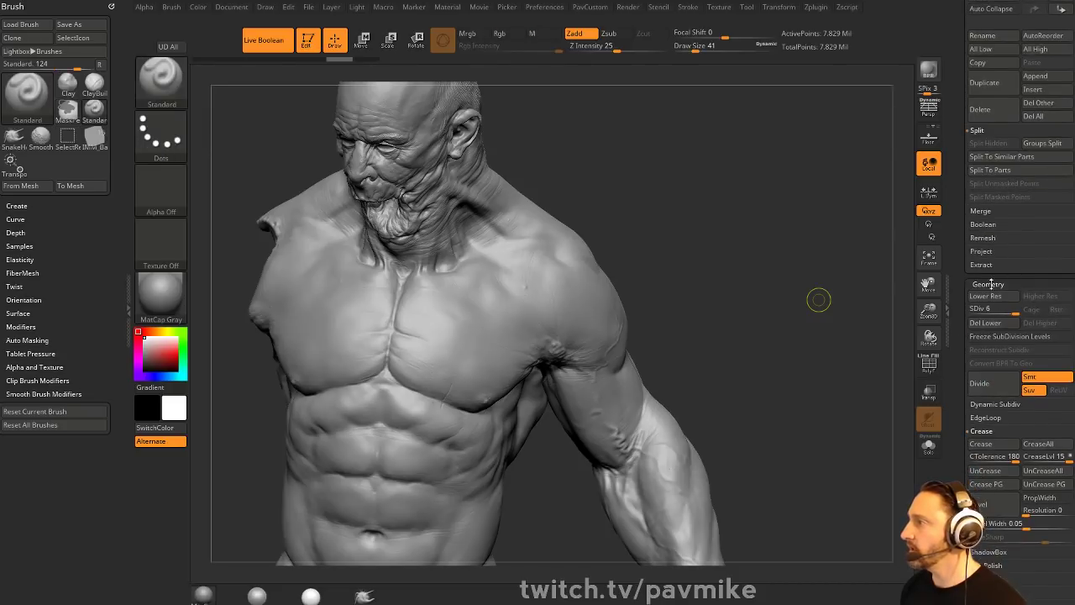
key(shift+d)
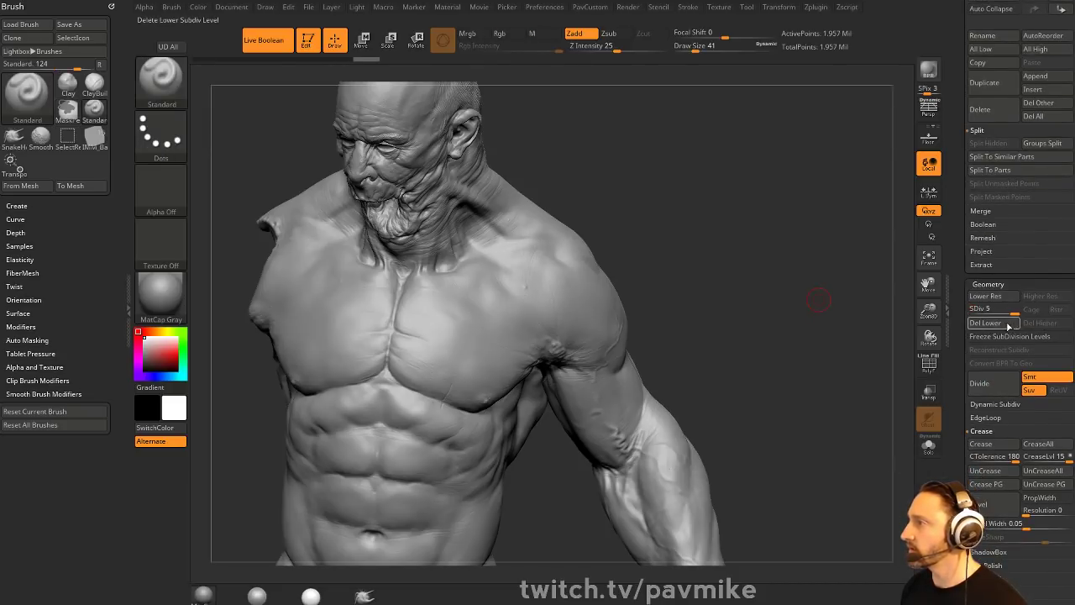
key(d)
- Try masking a seam line from the armpit over the shoulder and onto the upper back
drag(720, 252, 606, 335)
drag(629, 267, 653, 272)
ctrl+drag(554, 400, 531, 314)
drag(677, 187, 672, 241)
mouse_move(541, 380)
ctrl+mouse_down()
mouse_move(525, 338)
mouse_move(540, 300)
mouse_move(676, 304)
ctrl+mouse_up()
mouse_move(738, 259)
mouse_down()
mouse_move(545, 362)
mouse_move(581, 353)
mouse_up()
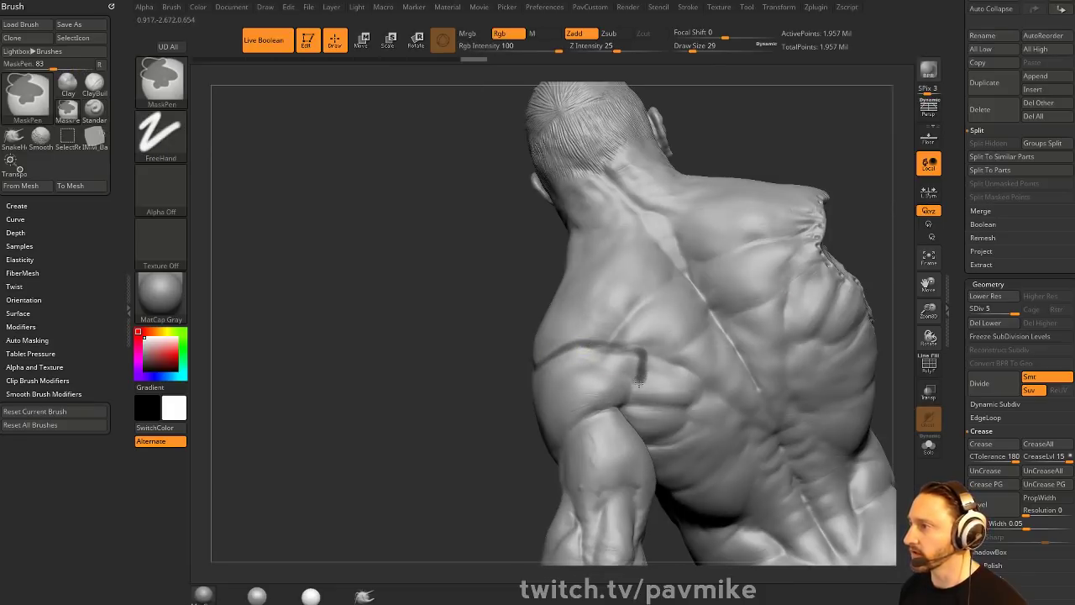
mouse_move(488, 456)
mouse_down()
mouse_move(734, 339)
mouse_move(756, 300)
mouse_move(744, 324)
mouse_move(725, 242)
mouse_move(734, 180)
mouse_move(756, 204)
mouse_move(744, 217)
mouse_up()
mouse_move(672, 271)
mouse_down()
mouse_move(686, 159)
mouse_move(689, 249)
mouse_move(708, 310)
mouse_move(763, 282)
mouse_move(689, 298)
mouse_move(684, 273)
mouse_move(708, 290)
mouse_move(684, 236)
mouse_up()
drag(611, 288, 522, 332)
- Try masking a line around the upper arm just below the deltoid
key(ctrl)
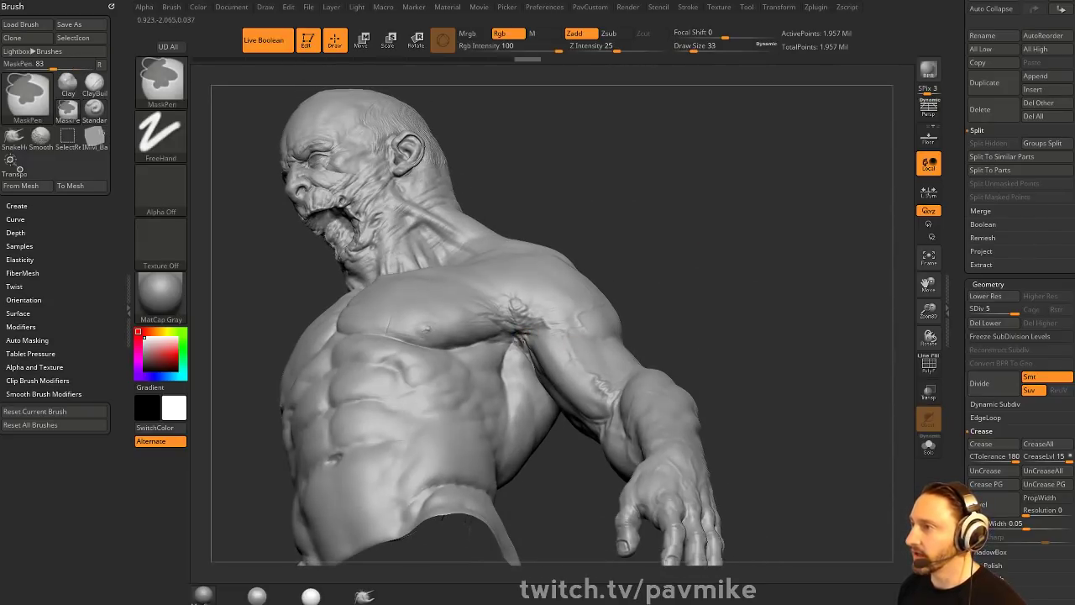
right_drag(631, 331, 579, 358)
ctrl+drag(579, 358, 632, 359)
right_drag(632, 360, 546, 342)
ctrl+drag(546, 343, 584, 341)
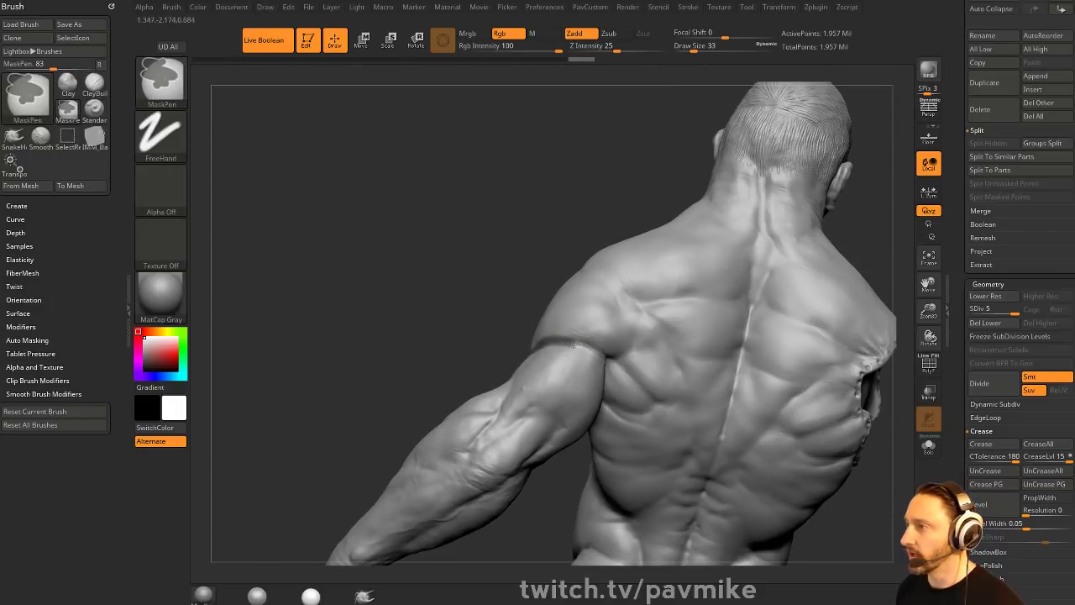
mouse_move(573, 480)
mouse_down()
mouse_move(588, 378)
mouse_move(612, 360)
mouse_up()
mouse_move(660, 291)
mouse_down()
mouse_move(681, 211)
mouse_move(617, 366)
mouse_up()
key(ctrl)
mouse_move(598, 420)
right_down()
mouse_move(701, 255)
mouse_move(698, 197)
right_up()
mouse_move(720, 219)
mouse_down()
mouse_move(830, 118)
mouse_move(764, 159)
mouse_move(781, 162)
mouse_up()
- Duplicate the torso subtool and make the copy active
drag(962, 192, 962, 332)
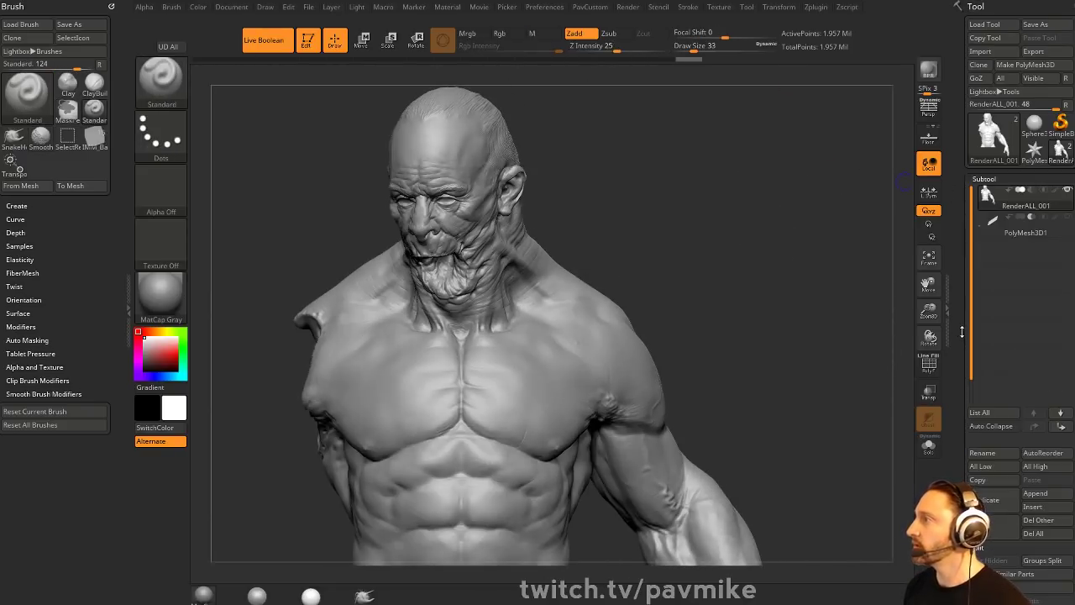
mouse_move(799, 323)
mouse_down()
mouse_move(822, 281)
mouse_move(726, 294)
mouse_up()
key(ctrl)
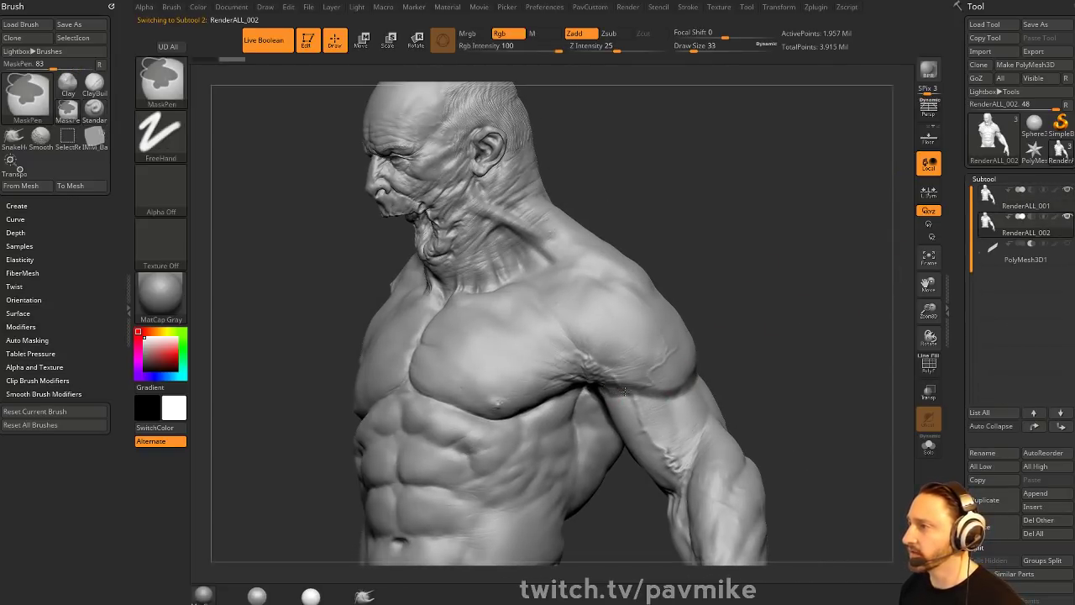
- Invert the mask, fill the band around the upper arm with dark grey polypaint, and clear the mask
drag(801, 319, 762, 302)
ctrl+click(829, 347)
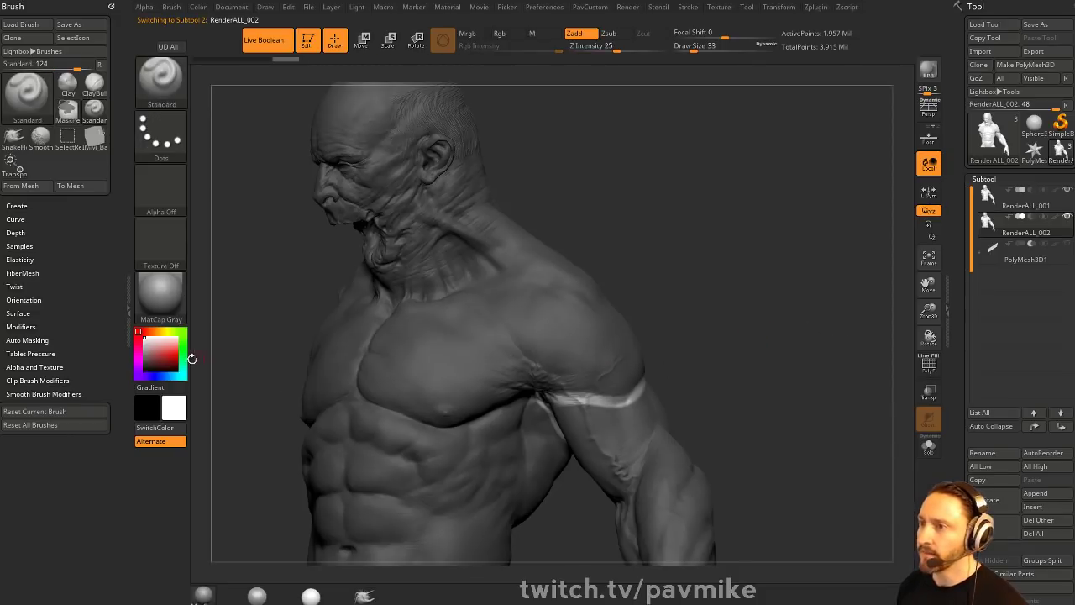
click(144, 361)
mouse_move(727, 293)
ctrl+mouse_down()
mouse_move(741, 283)
mouse_move(710, 318)
mouse_move(742, 329)
mouse_move(748, 271)
mouse_move(731, 269)
mouse_move(726, 253)
ctrl+mouse_up()
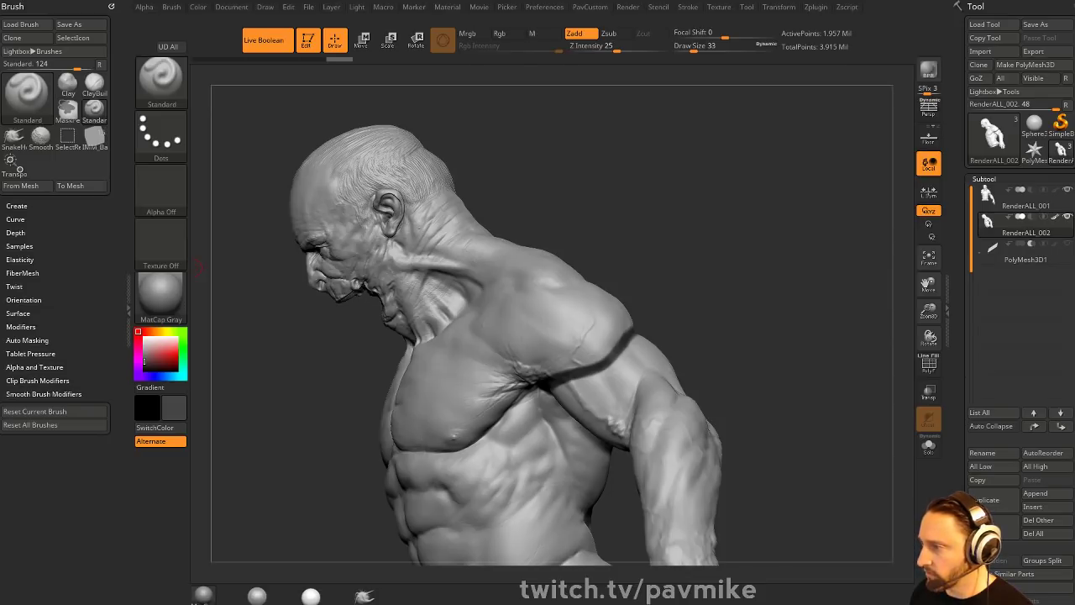
- Switch to the browser, open the YouTube channel's created playlists and select the page address before returning to ZBrush
drag(0, 252, 672, 0)
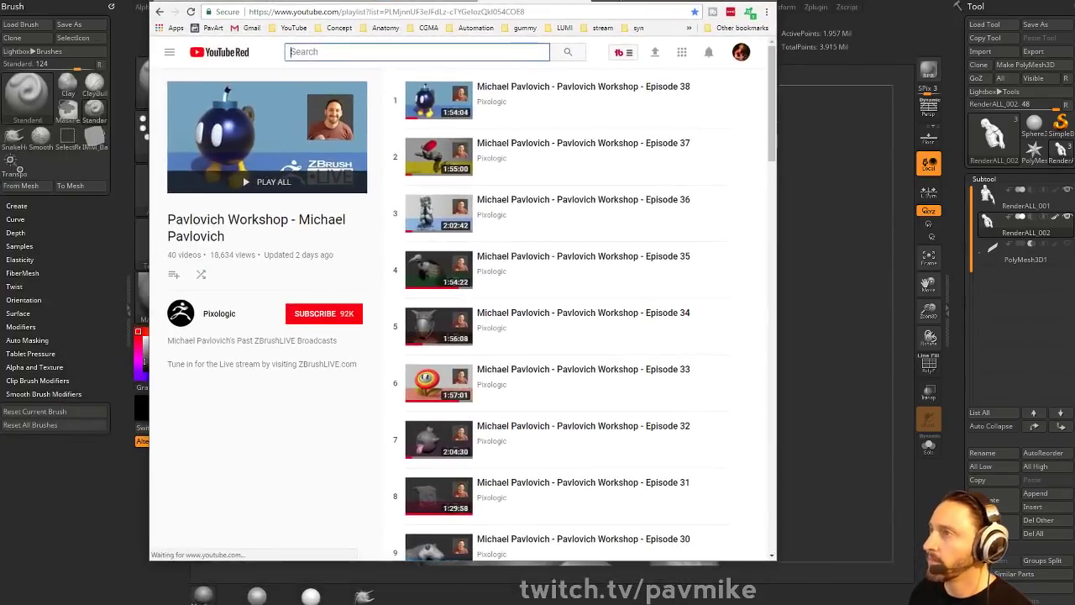
click(545, 12)
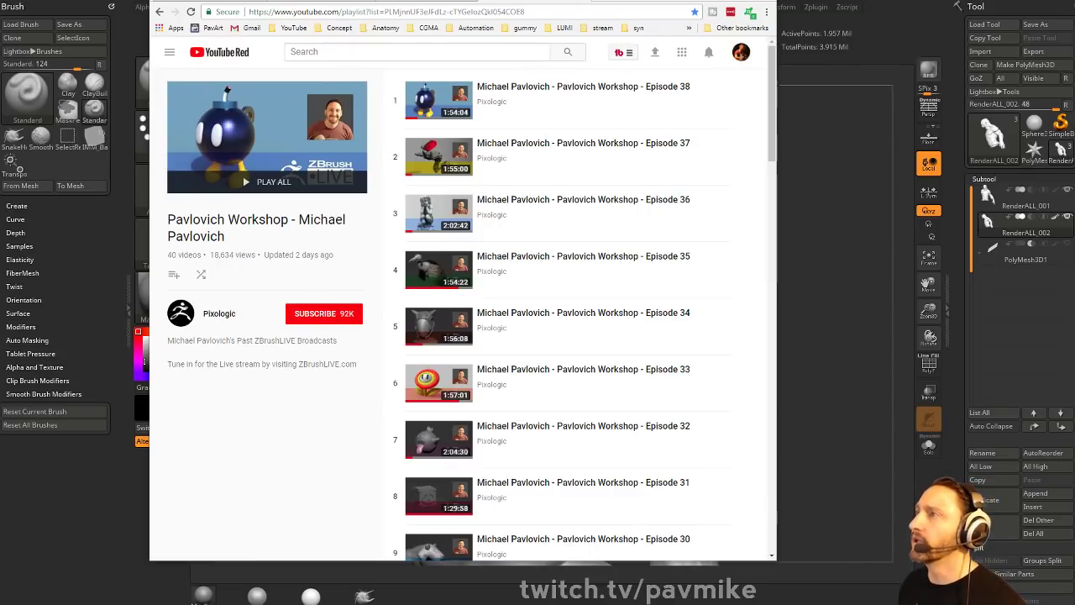
click(205, 2)
click(367, 236)
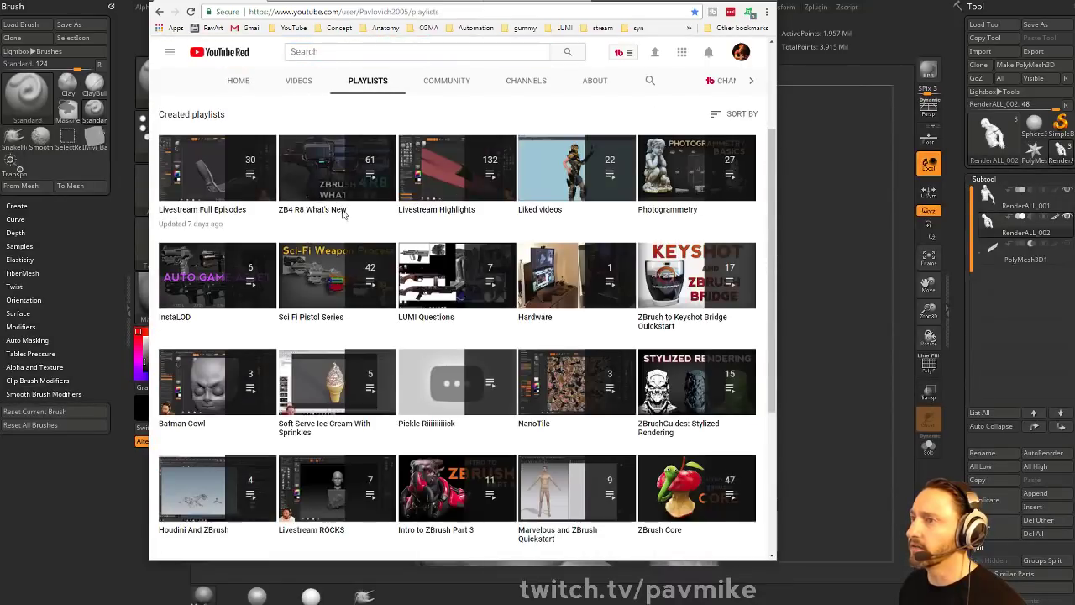
click(415, 13)
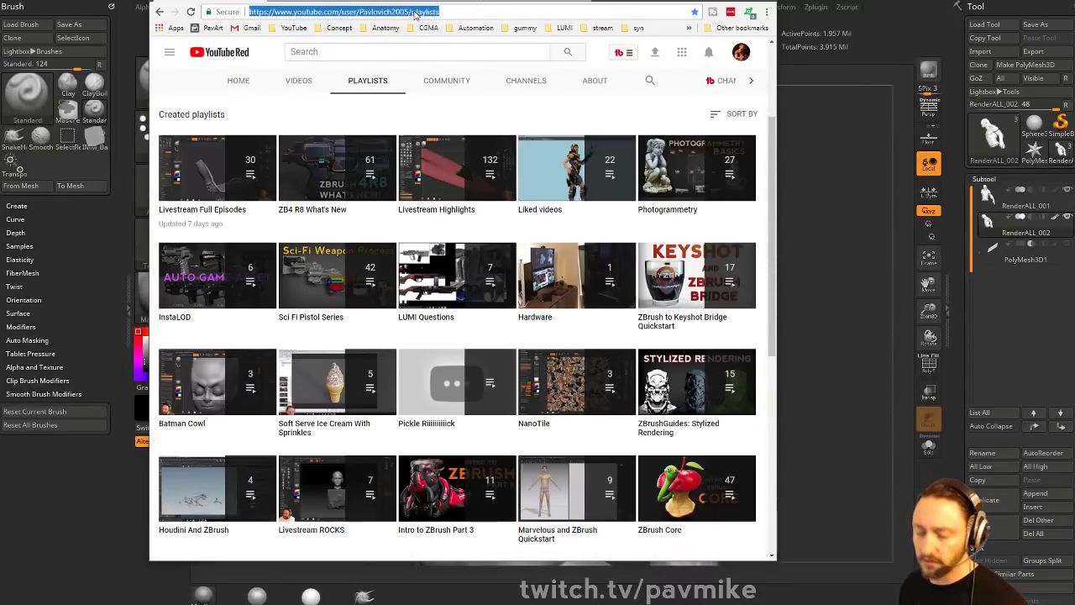
key(alt+Tab)
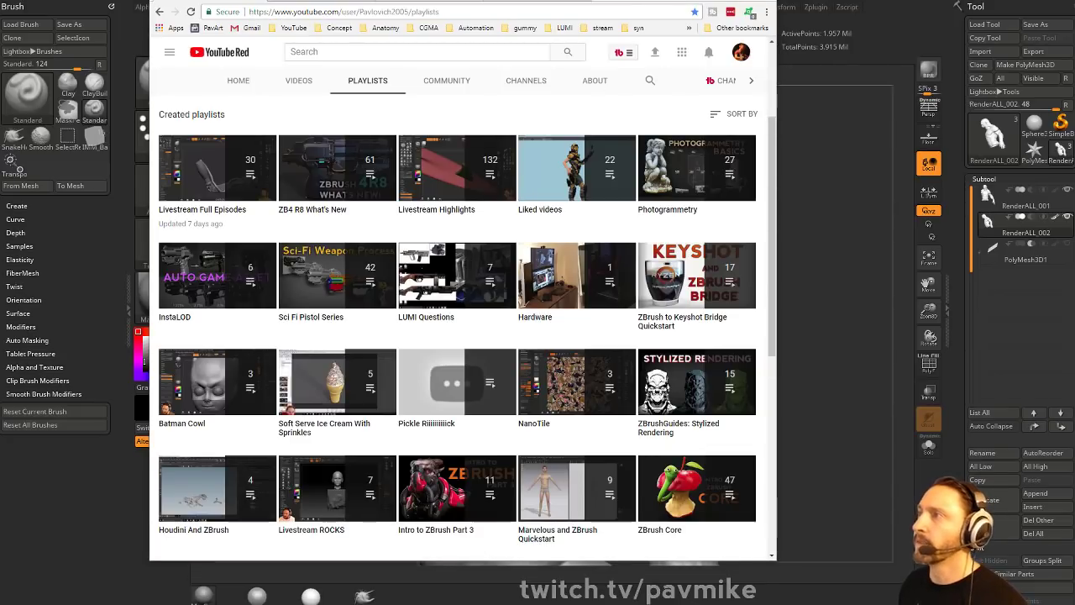
click(710, 1)
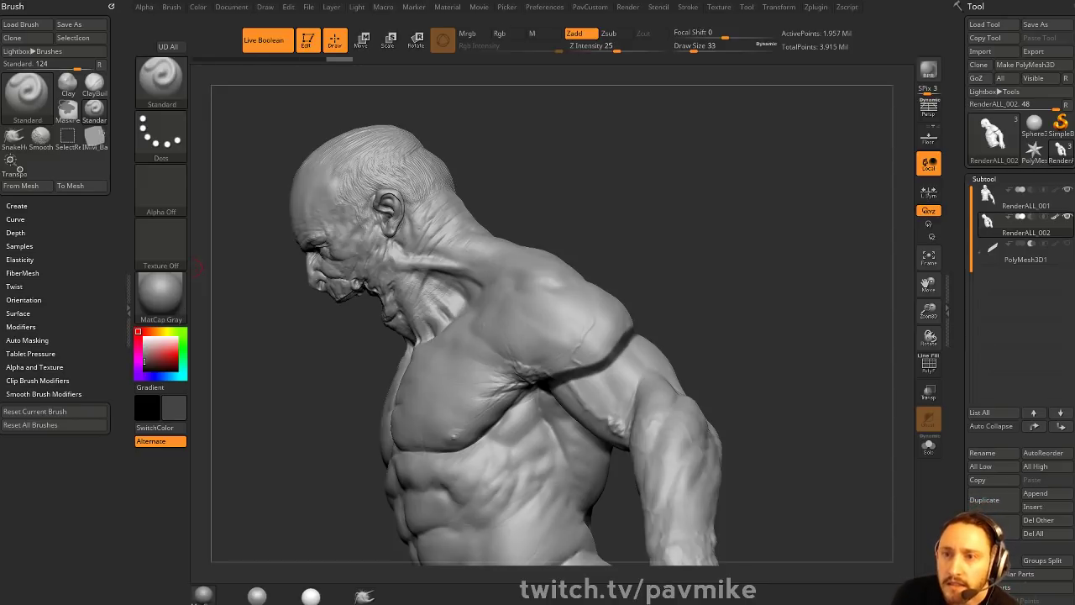
- Examine the painted upper-arm band against the mesh wireframe
mouse_move(725, 168)
mouse_down()
mouse_move(720, 228)
mouse_move(713, 210)
mouse_move(668, 308)
mouse_move(720, 247)
mouse_move(603, 339)
mouse_up()
mouse_move(692, 268)
mouse_down()
mouse_move(677, 319)
mouse_move(692, 271)
mouse_move(718, 279)
mouse_move(672, 288)
mouse_up()
click(929, 364)
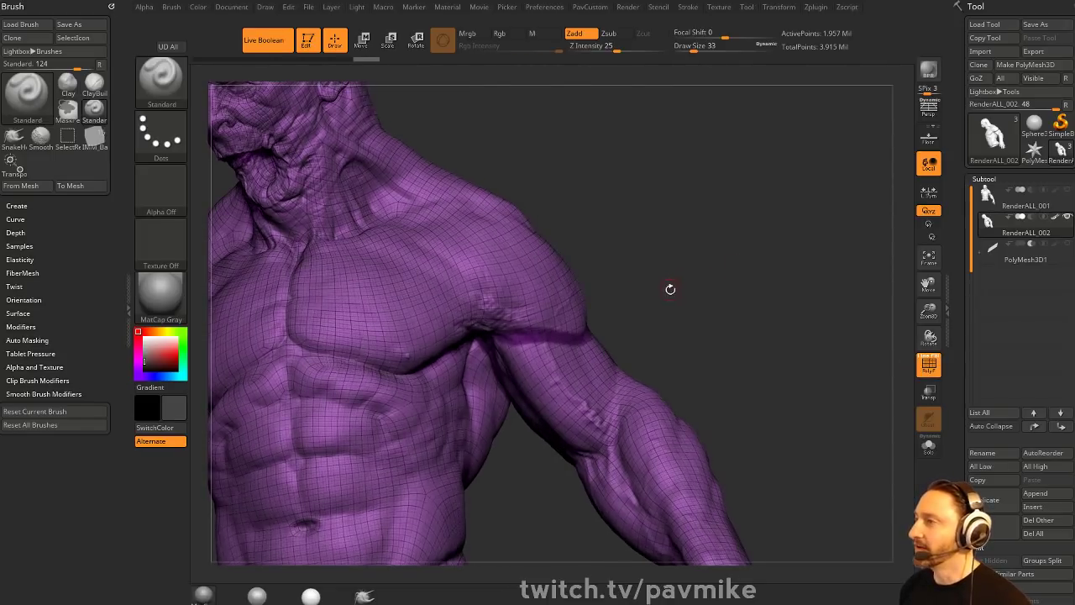
click(931, 371)
- Look through the masking options and show the Mask By Color choices
drag(961, 353, 955, 33)
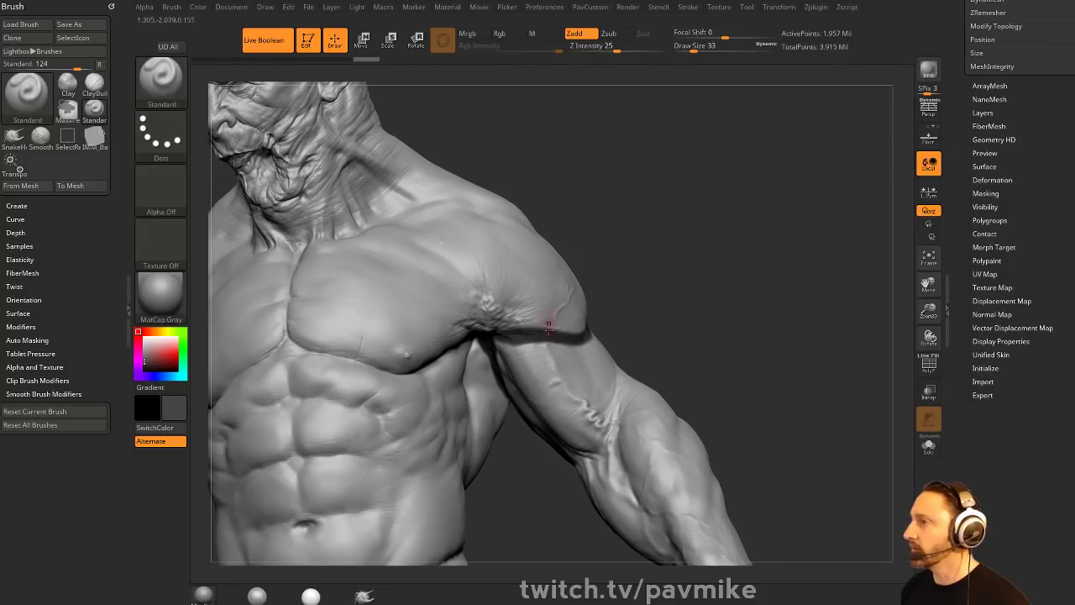
key(shift)
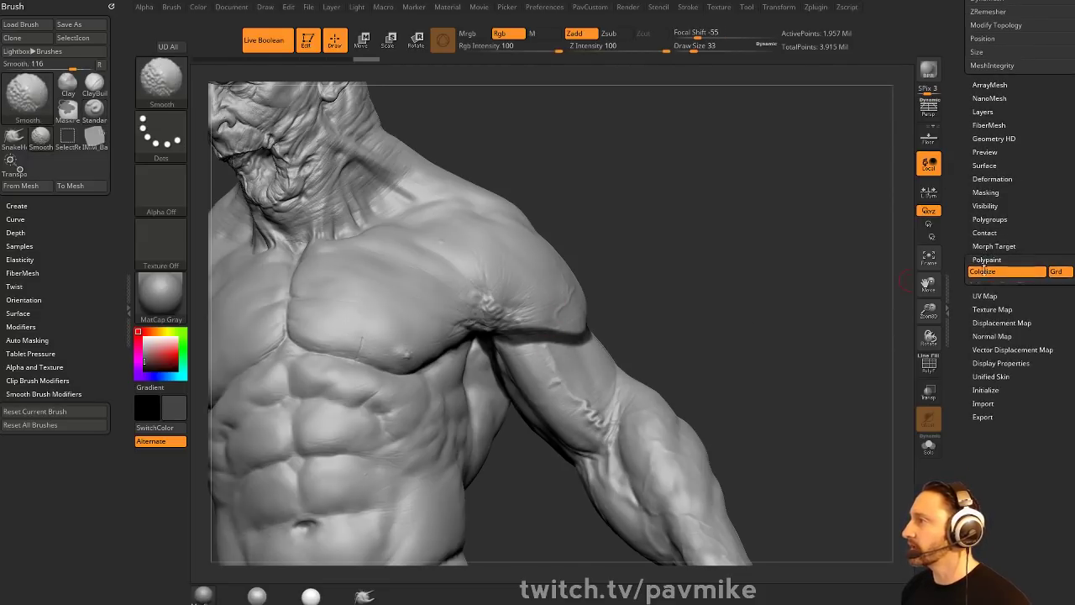
click(986, 193)
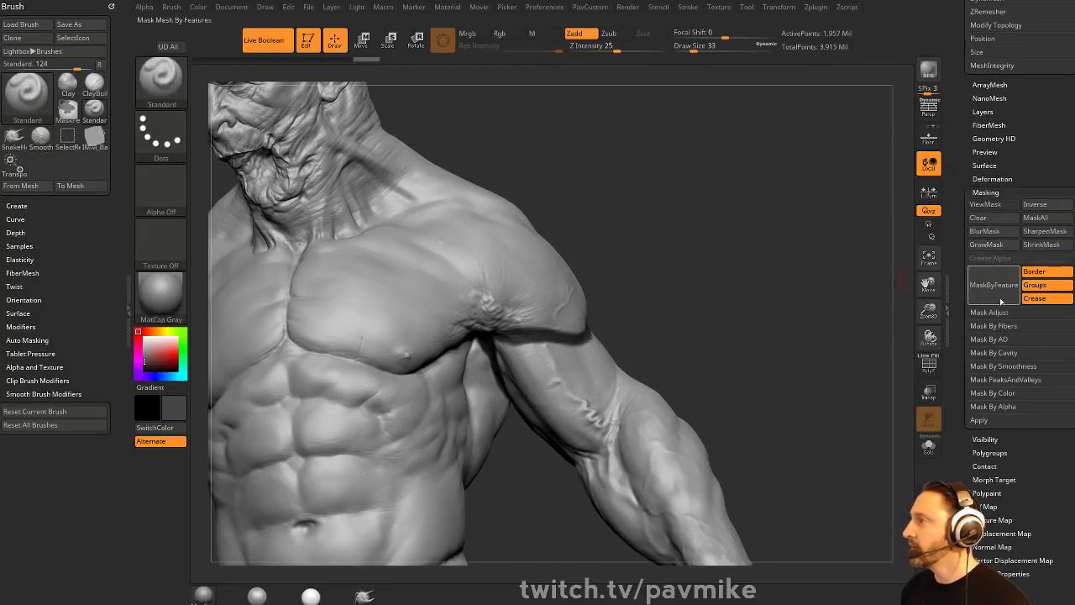
click(1002, 408)
click(1004, 407)
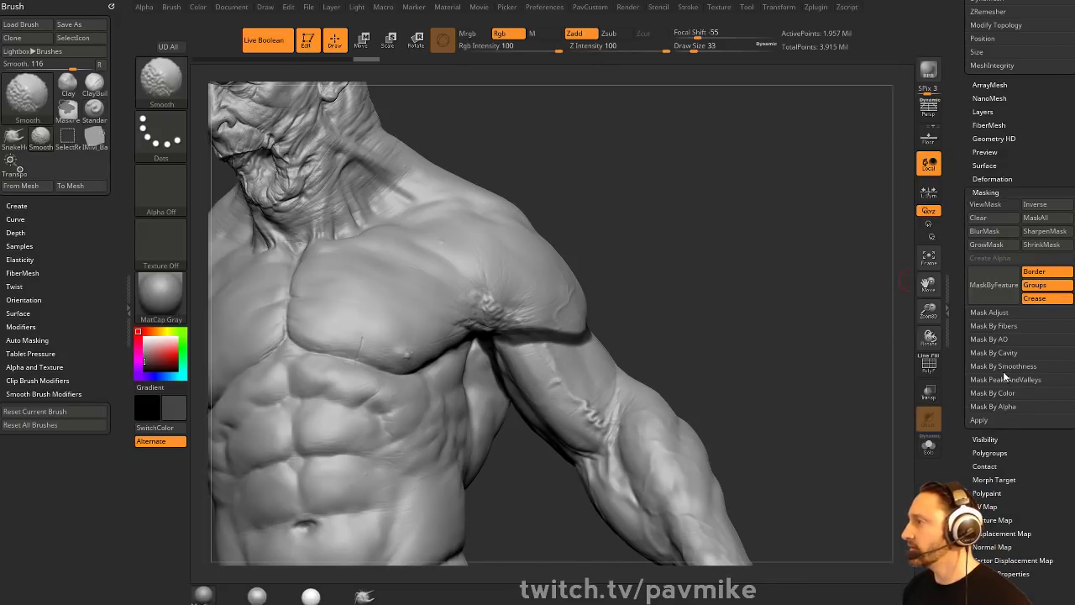
click(1002, 393)
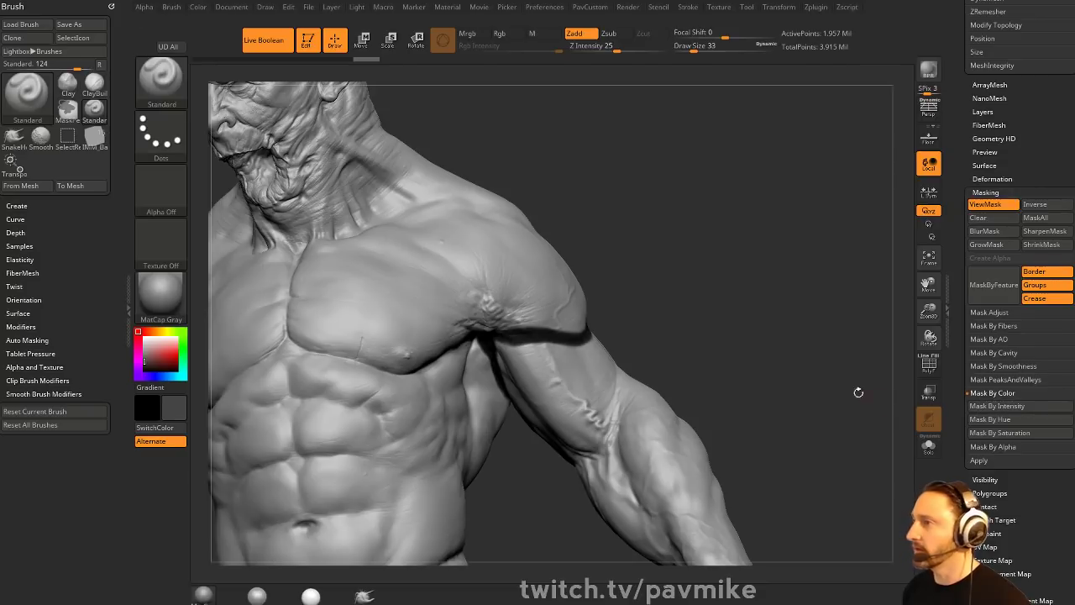
- Turn off polypaint display for the RenderALL_002 subtool and set the active colour back to white
scroll(979, 383, up, 10)
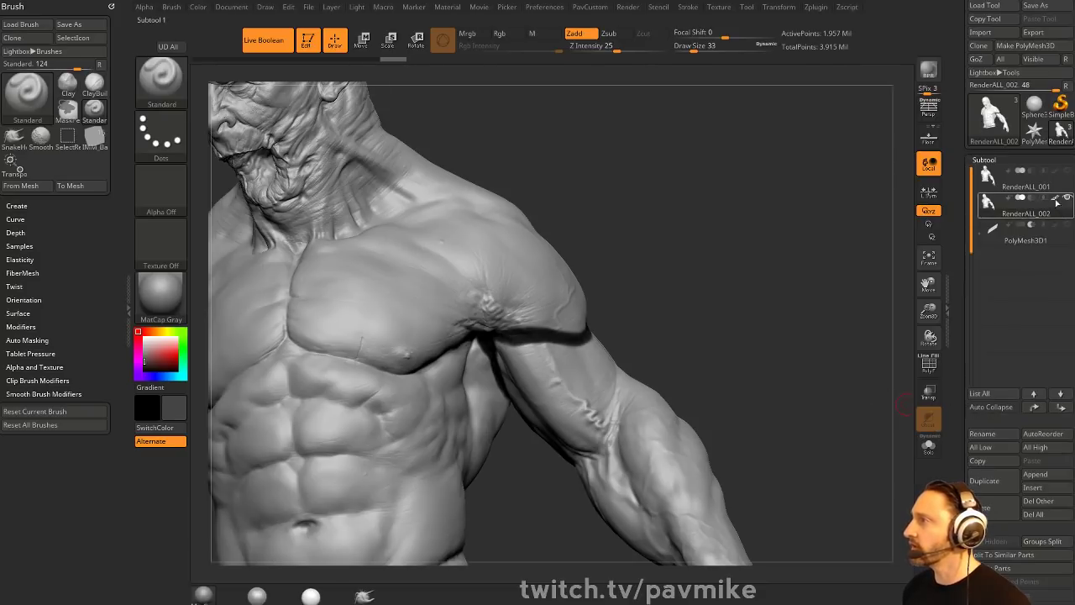
click(1056, 200)
drag(157, 350, 142, 336)
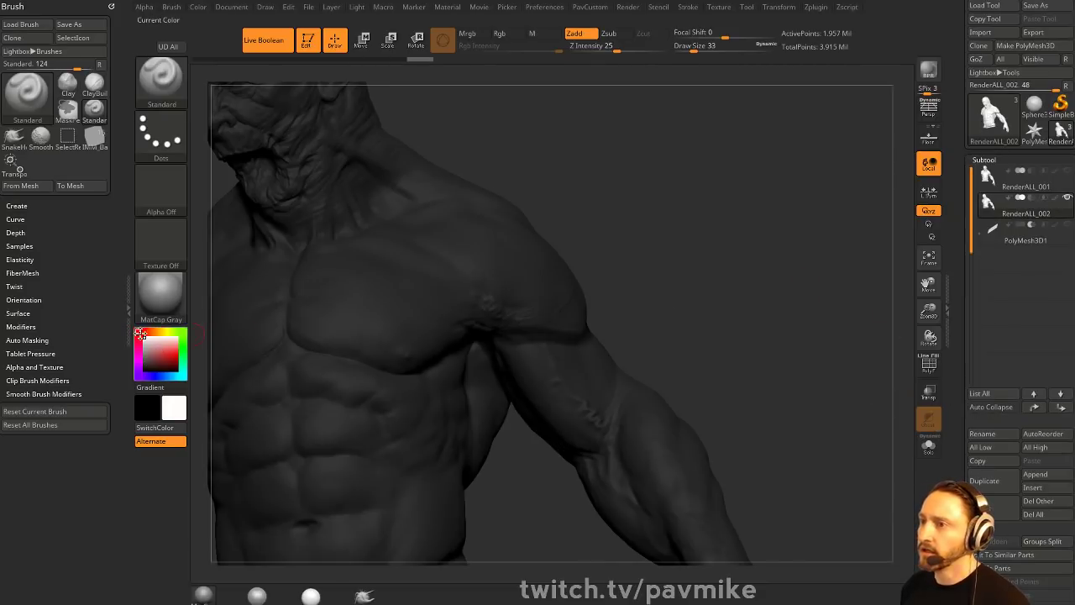
- Mask a band around the upper arm just below the deltoid and display the wireframe
mouse_move(774, 262)
mouse_down()
mouse_move(738, 270)
mouse_move(603, 356)
mouse_up()
key(ctrl)
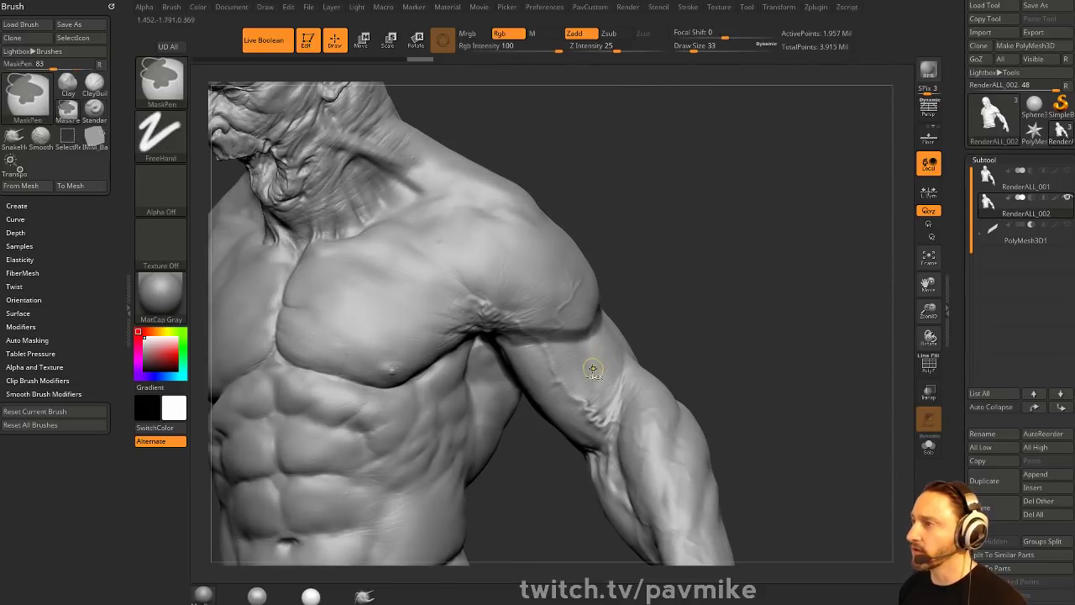
mouse_move(767, 301)
mouse_down()
mouse_move(704, 290)
mouse_move(815, 304)
mouse_move(782, 274)
mouse_move(748, 328)
mouse_move(818, 326)
mouse_move(804, 299)
mouse_up()
click(922, 361)
drag(784, 244, 789, 269)
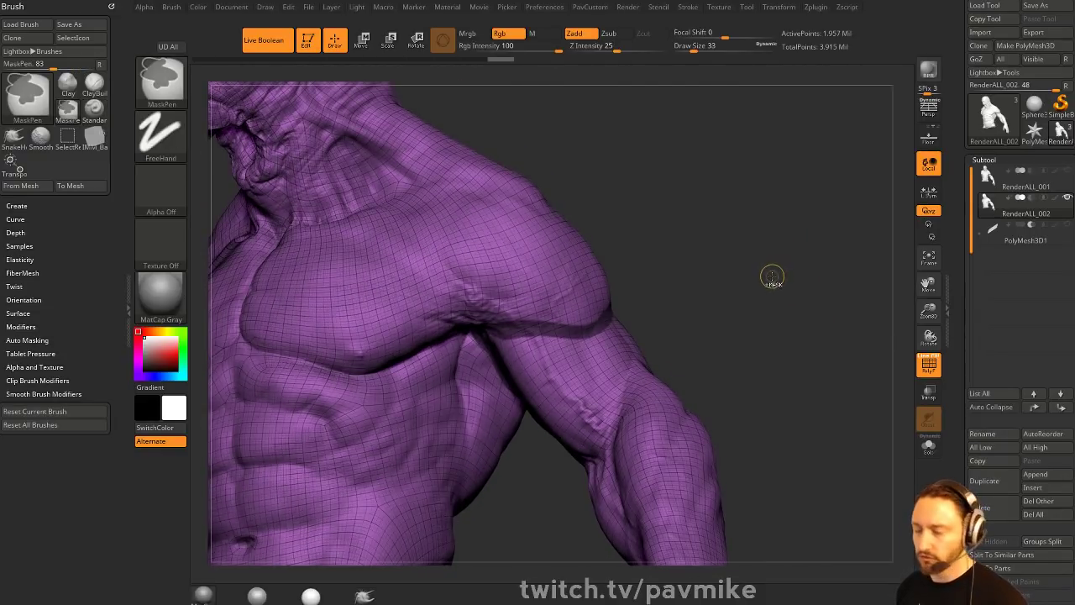
- Try turning the masked band below the deltoid into its own polygroup
drag(737, 261, 774, 292)
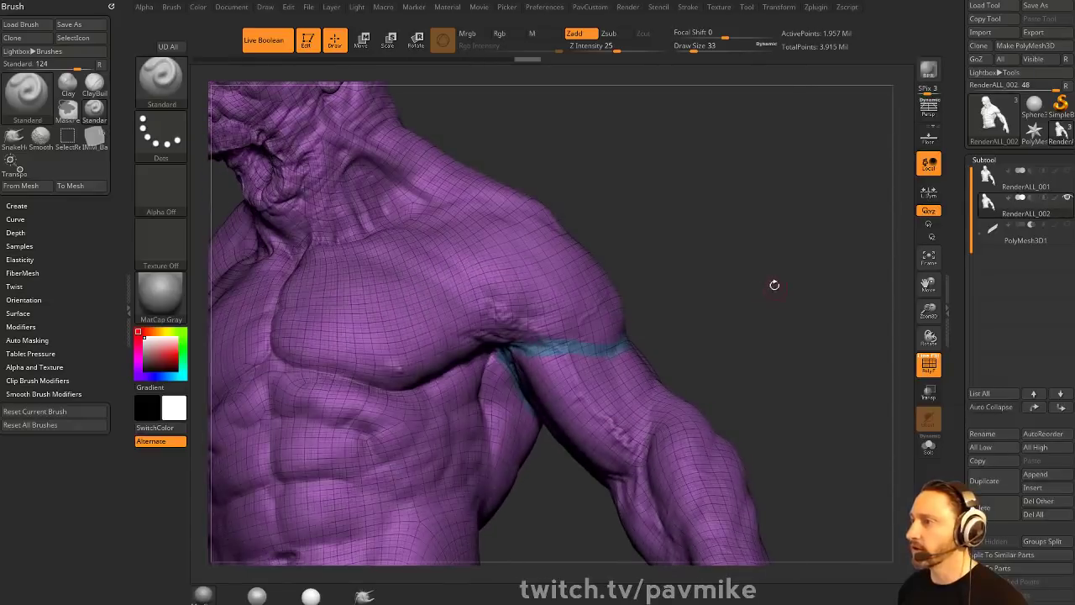
right_drag(626, 319, 655, 330)
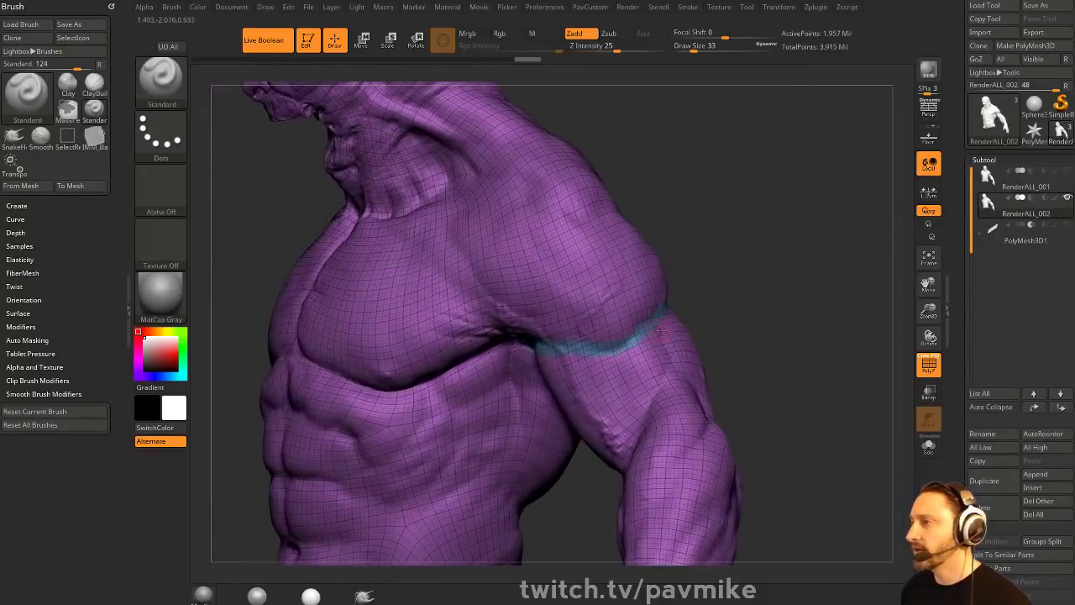
key(s)
mouse_move(722, 304)
mouse_down()
mouse_move(735, 291)
mouse_move(744, 304)
mouse_move(588, 307)
mouse_move(742, 321)
mouse_up()
mouse_move(741, 321)
right_down()
mouse_move(761, 307)
mouse_move(838, 374)
right_up()
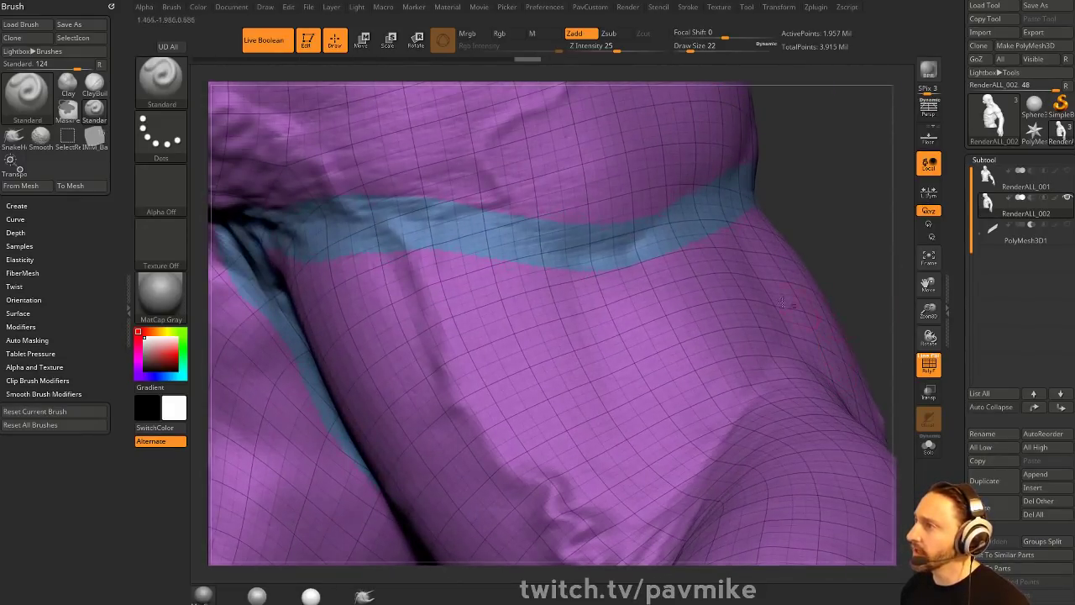
mouse_move(821, 232)
ctrl+right_down()
mouse_move(815, 210)
mouse_move(819, 222)
ctrl+right_up()
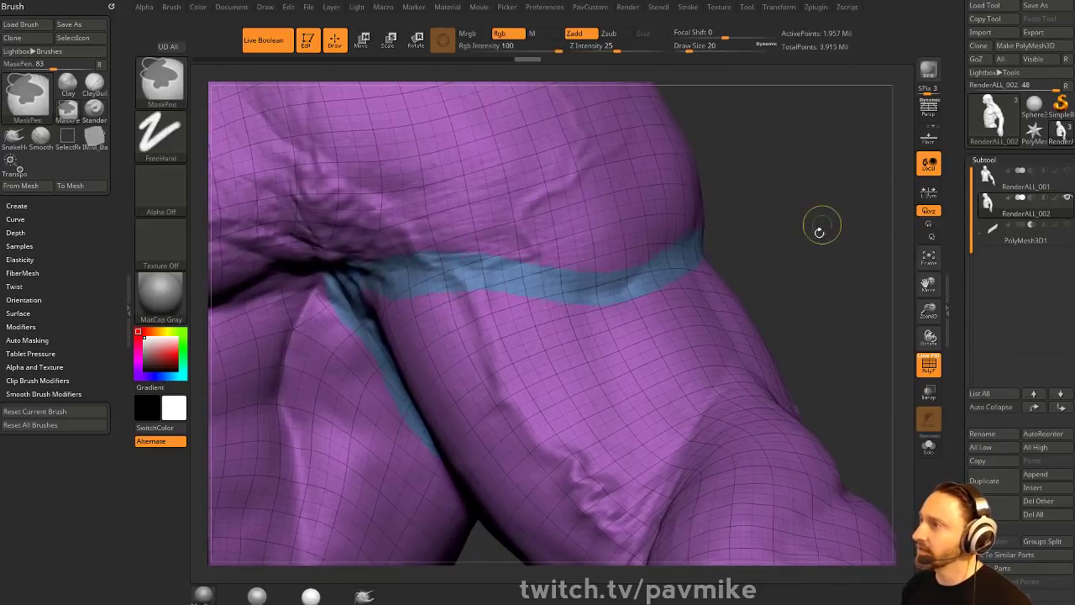
key(ctrl+z)
- Delete the lower subdivision levels and apply Edgeloop Masked Border to the masked upper-arm band
scroll(998, 306, down, 10)
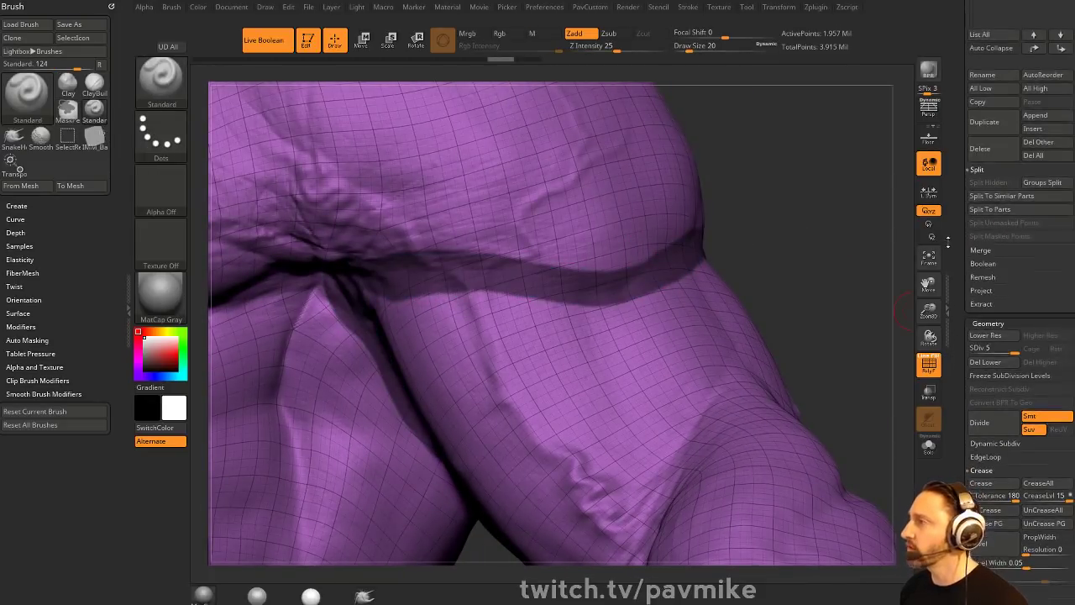
click(997, 306)
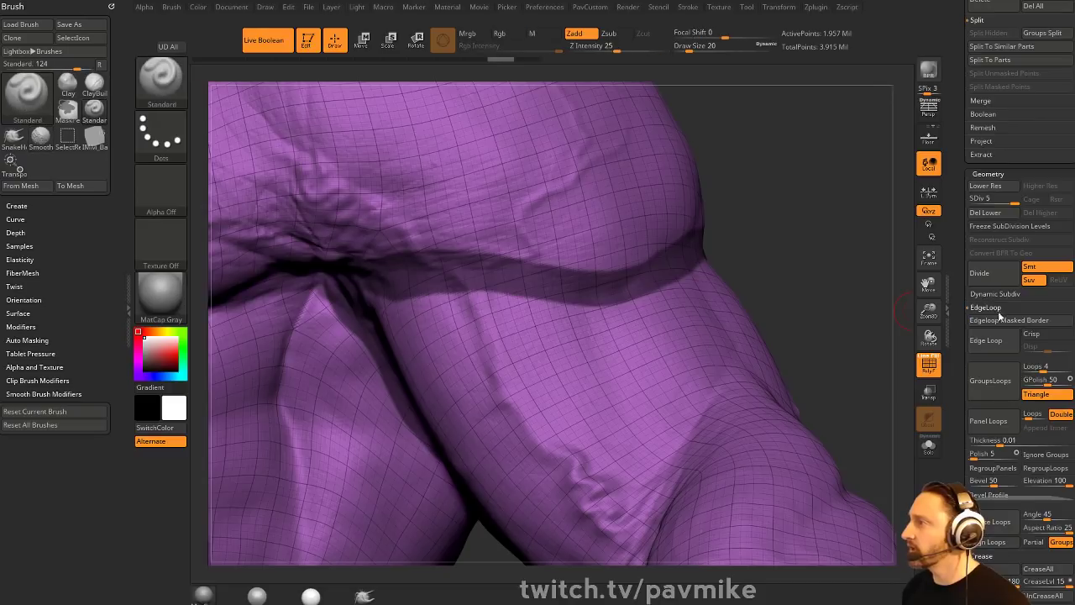
click(1002, 319)
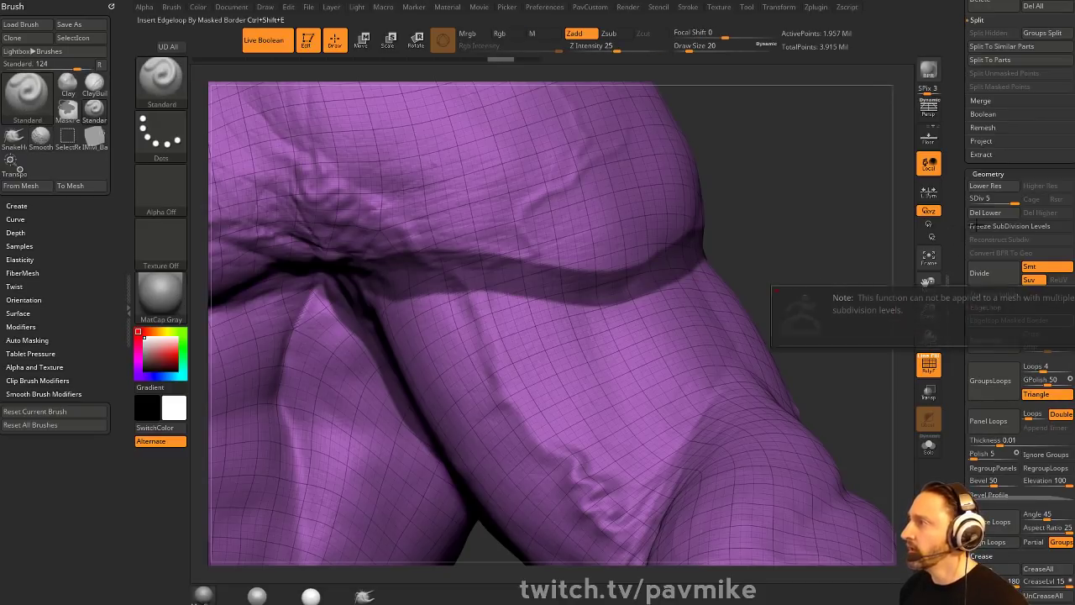
click(986, 212)
click(1009, 320)
key(ctrl)
mouse_move(785, 227)
ctrl+mouse_down()
mouse_move(824, 292)
mouse_move(718, 275)
mouse_move(846, 277)
mouse_move(742, 256)
mouse_move(815, 263)
mouse_move(794, 200)
ctrl+mouse_up()
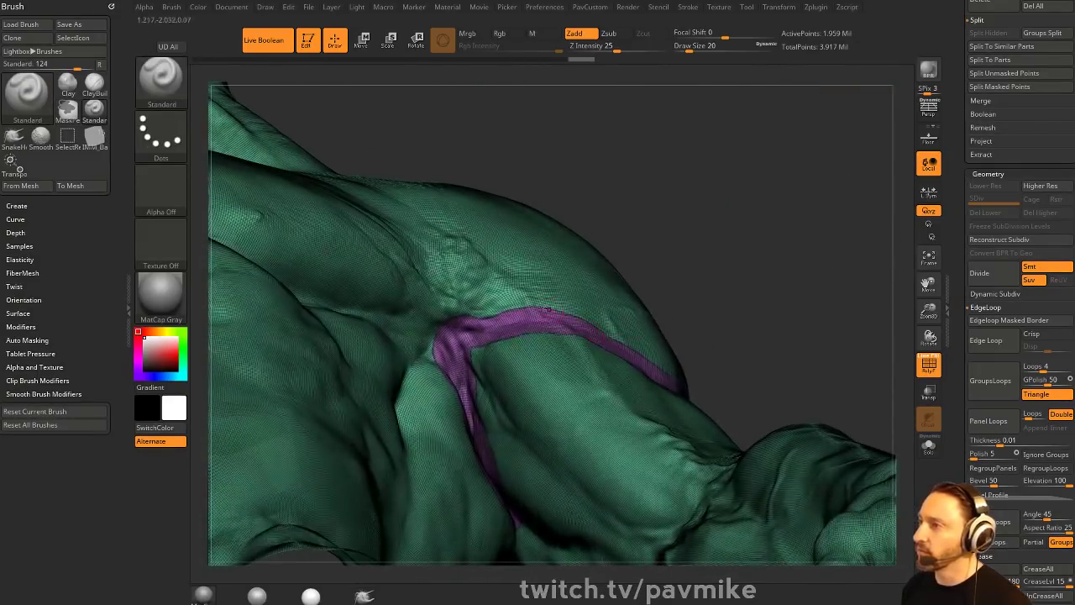
- Inspect the band's polygroup border at the armpit and shoulder with the wireframe on and off
drag(788, 266, 827, 305)
key(shift+f)
drag(763, 334, 679, 356)
key(shift+f)
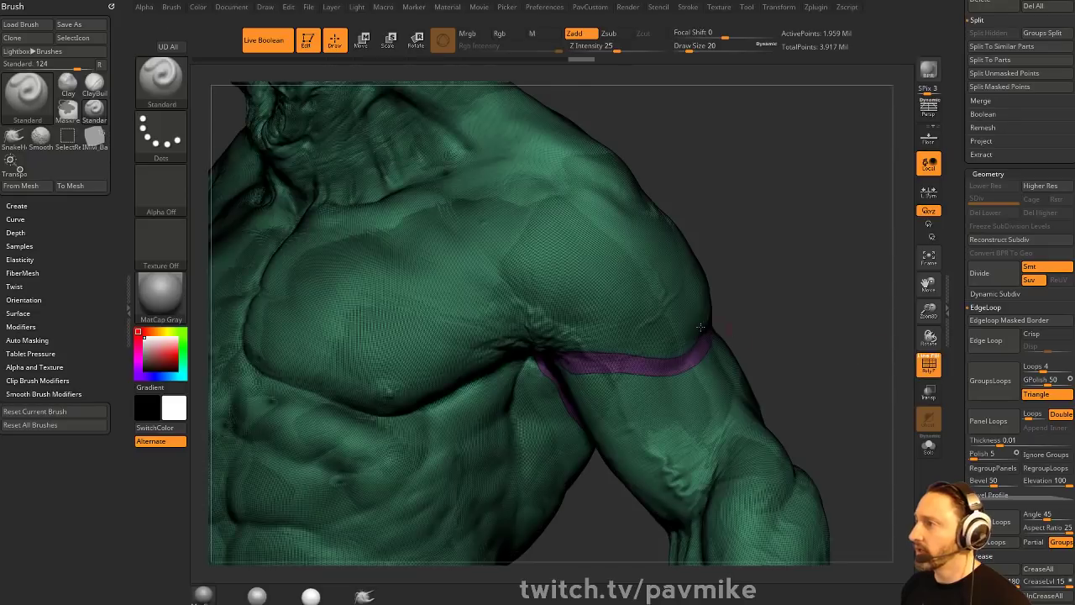
- Hide the band's polygroup to separate the arm from the torso visually, and restore full visibility
mouse_move(754, 330)
mouse_down()
mouse_move(761, 309)
mouse_move(820, 324)
mouse_move(795, 300)
mouse_up()
ctrl+shift+click(671, 337)
key(grave)
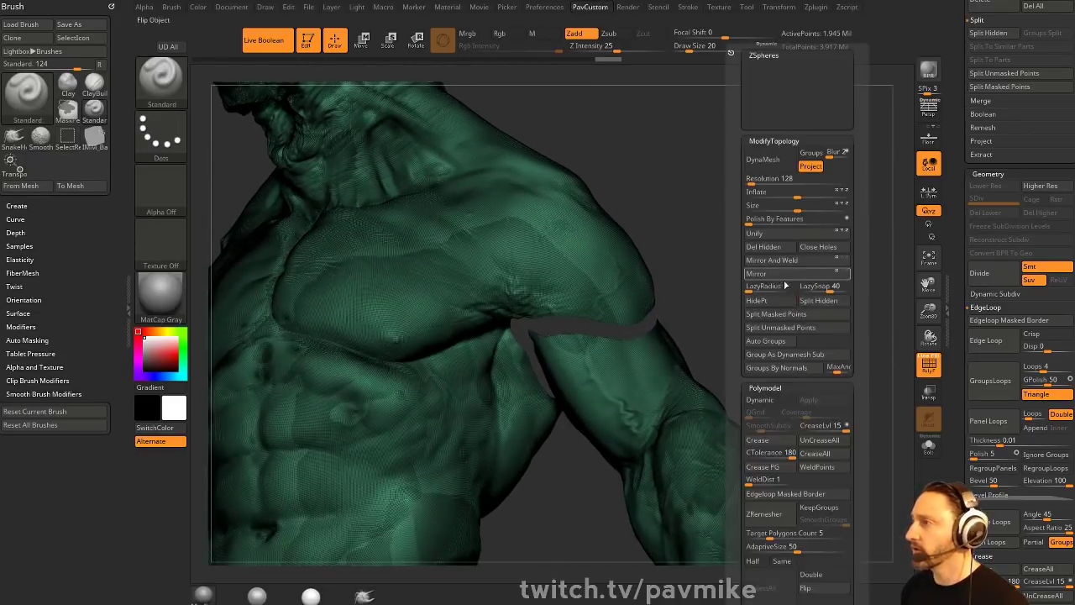
ctrl+shift+click(765, 326)
- Examine the band's polygroup from the armpit and underside around to the back of the upper arm
drag(776, 314, 661, 232)
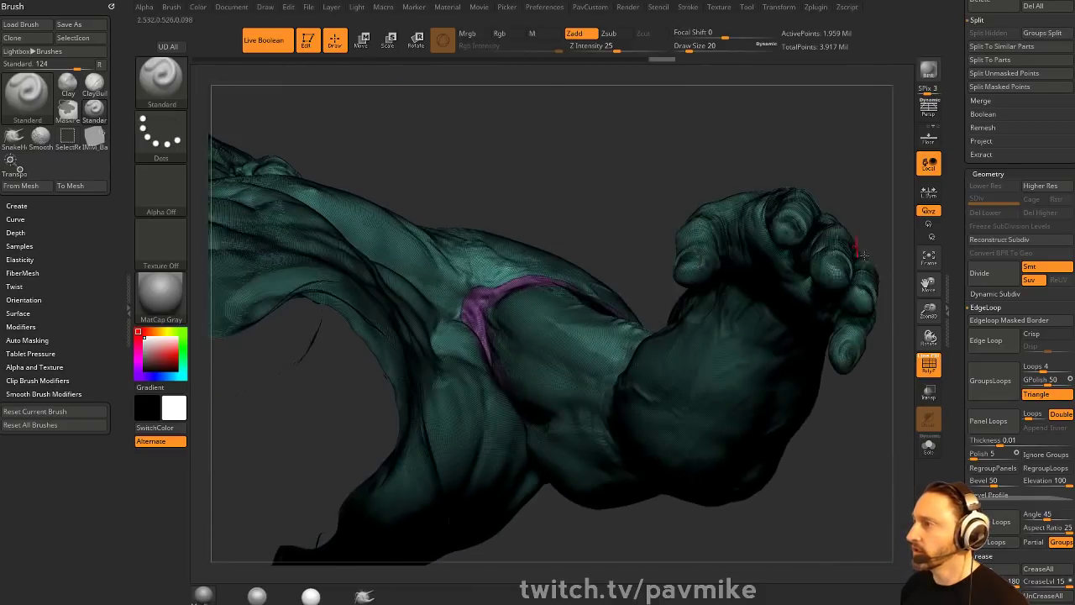
key(shift+f)
drag(620, 194, 666, 242)
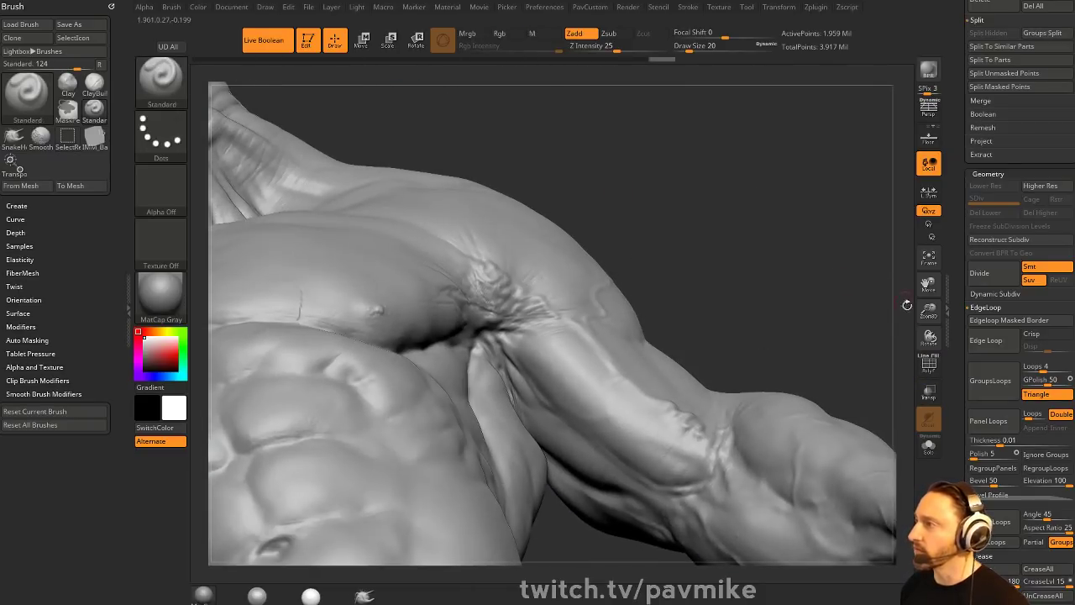
click(929, 362)
drag(768, 274, 556, 281)
drag(656, 378, 737, 335)
drag(742, 292, 602, 348)
key(s)
drag(540, 360, 546, 363)
drag(724, 370, 738, 372)
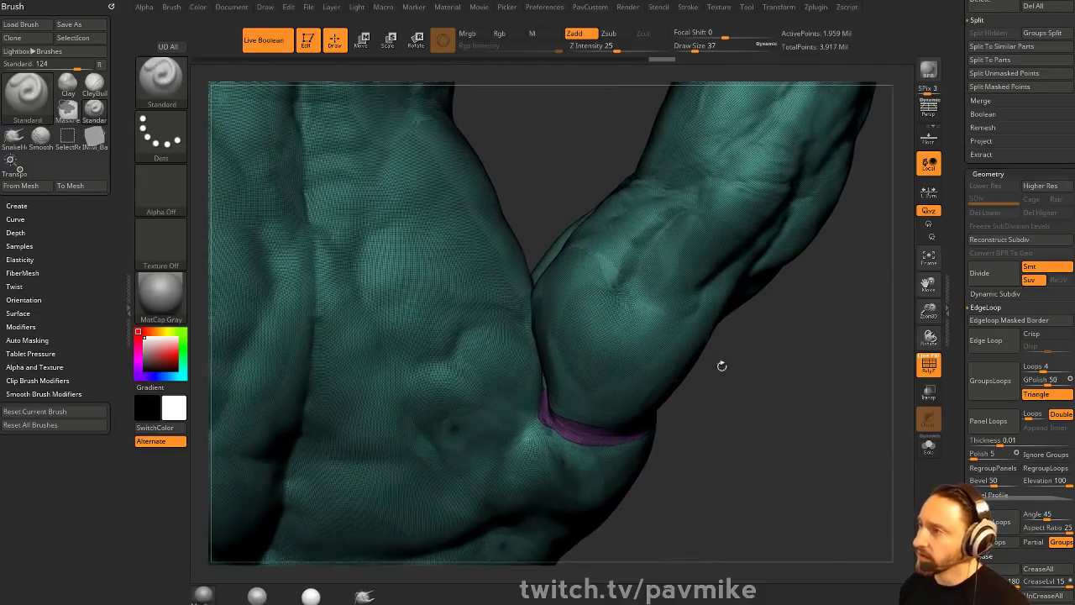
alt+drag(845, 312, 802, 267)
- Hide the wireframe and try DynaMeshing the torso with adjusted settings
click(929, 364)
key(1)
click(819, 167)
drag(841, 155, 825, 160)
click(771, 160)
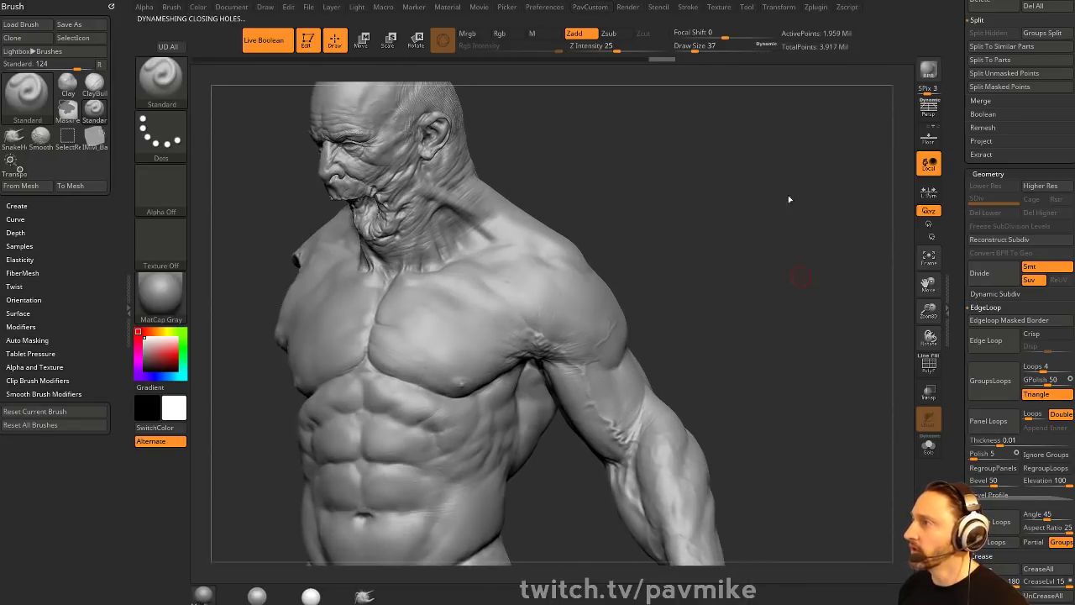
key(ctrl+z)
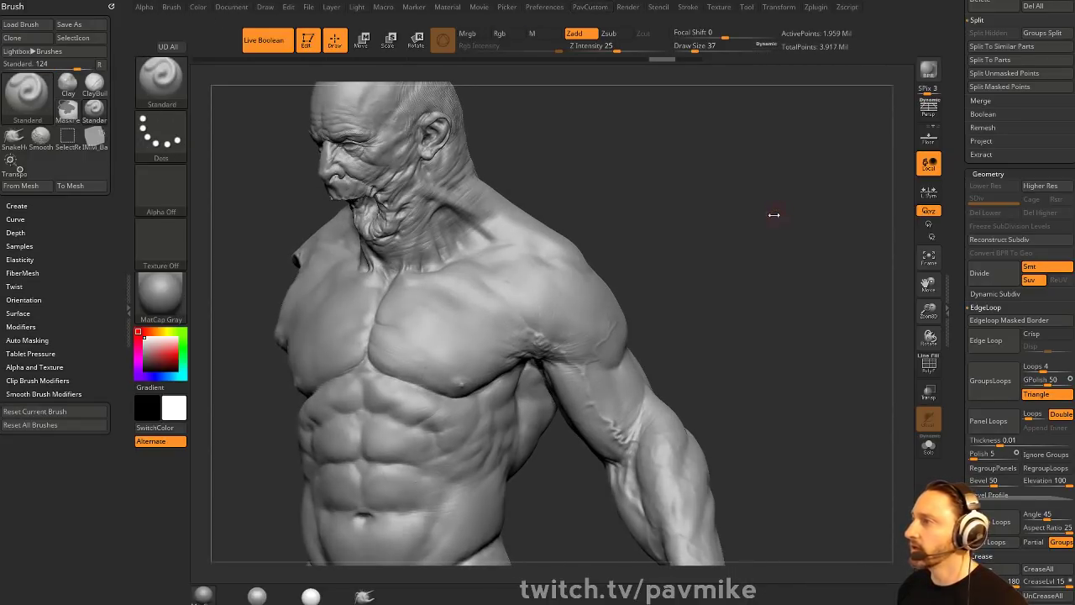
- Adjust the DynaMesh resolution and blur, and DynaMesh the torso copy
key(space)
drag(735, 184, 741, 182)
drag(824, 153, 811, 155)
click(759, 164)
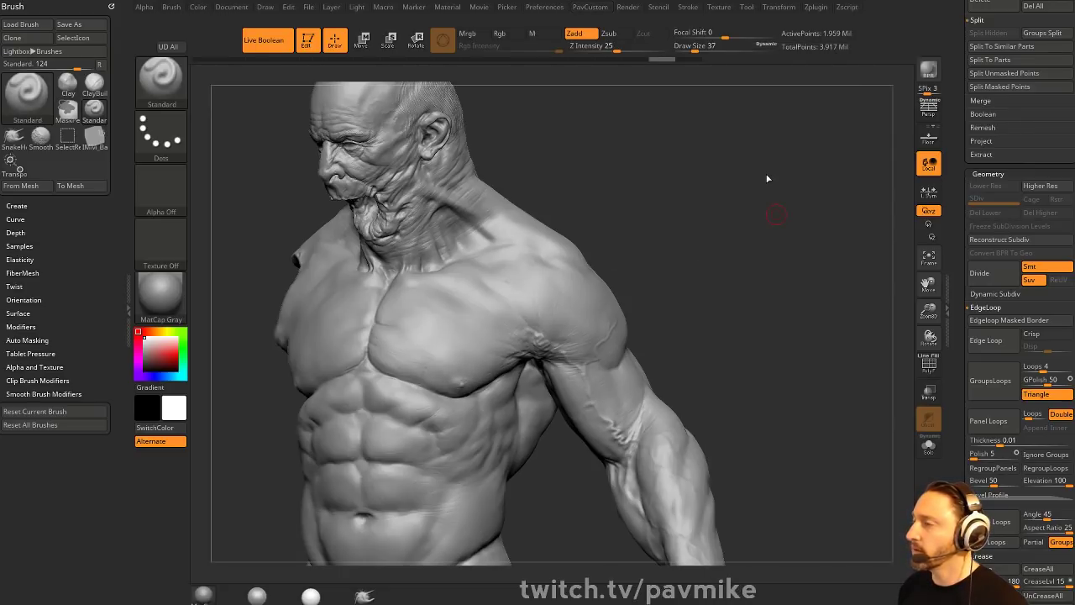
- Smooth the rough seam along the armpit and inner upper arm on the remeshed torso
alt+drag(741, 187, 744, 138)
alt+drag(718, 225, 749, 191)
ctrl+click(750, 192)
ctrl+drag(714, 281, 728, 195)
key(shift)
shift+drag(542, 339, 554, 394)
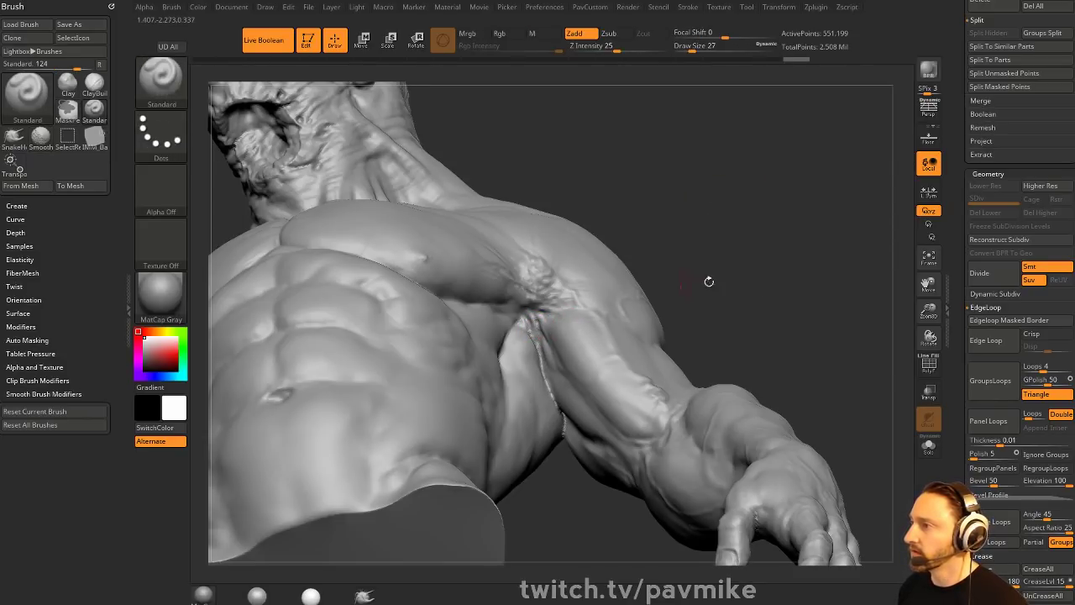
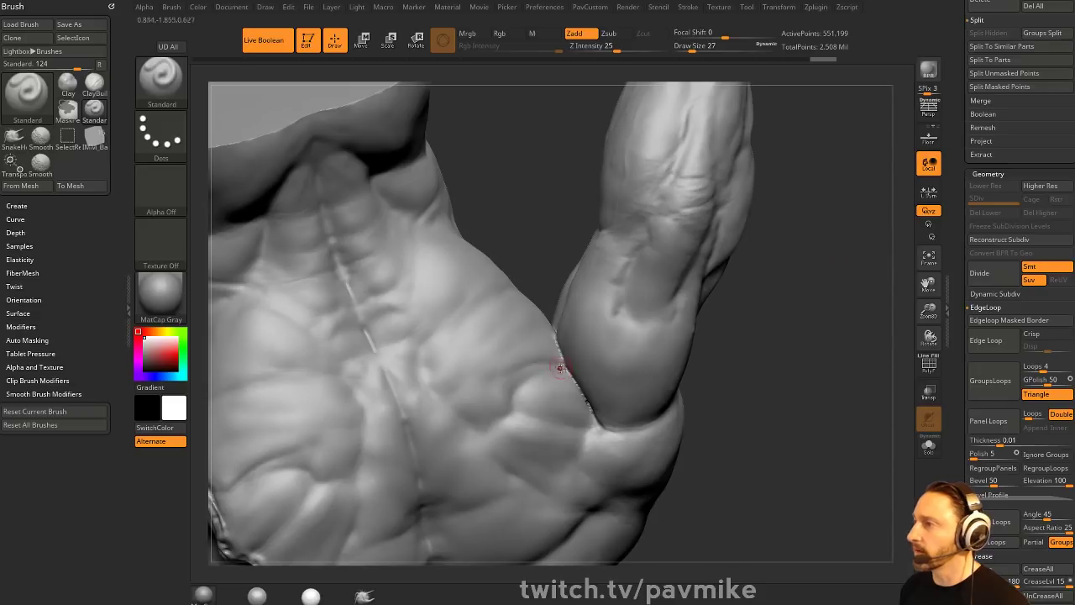
- Smooth the rough seam behind the upper arm and re-DynaMesh the torso copy
drag(761, 370, 598, 375)
ctrl+drag(802, 346, 843, 415)
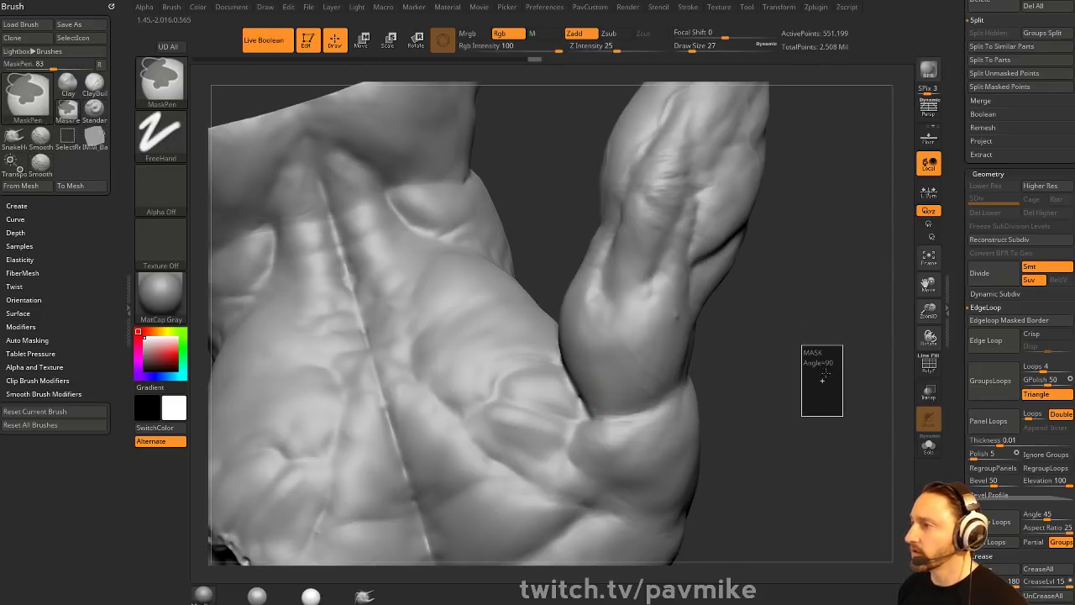
drag(759, 351, 629, 367)
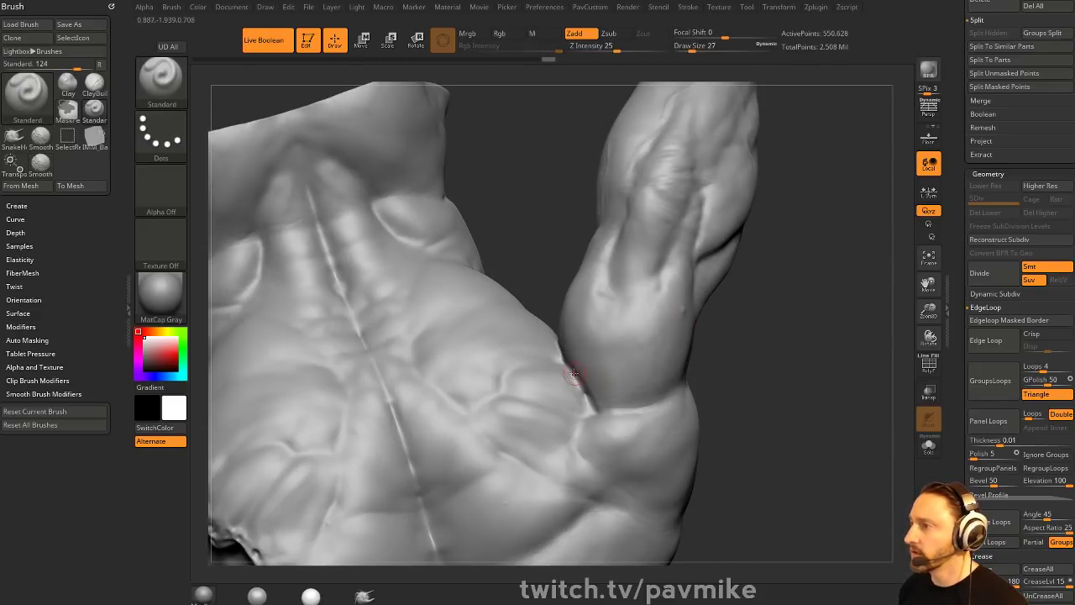
- Mask a thin band from the back armpit crease over the shoulder side of the upper arm and across the front into the armpit
key(ctrl)
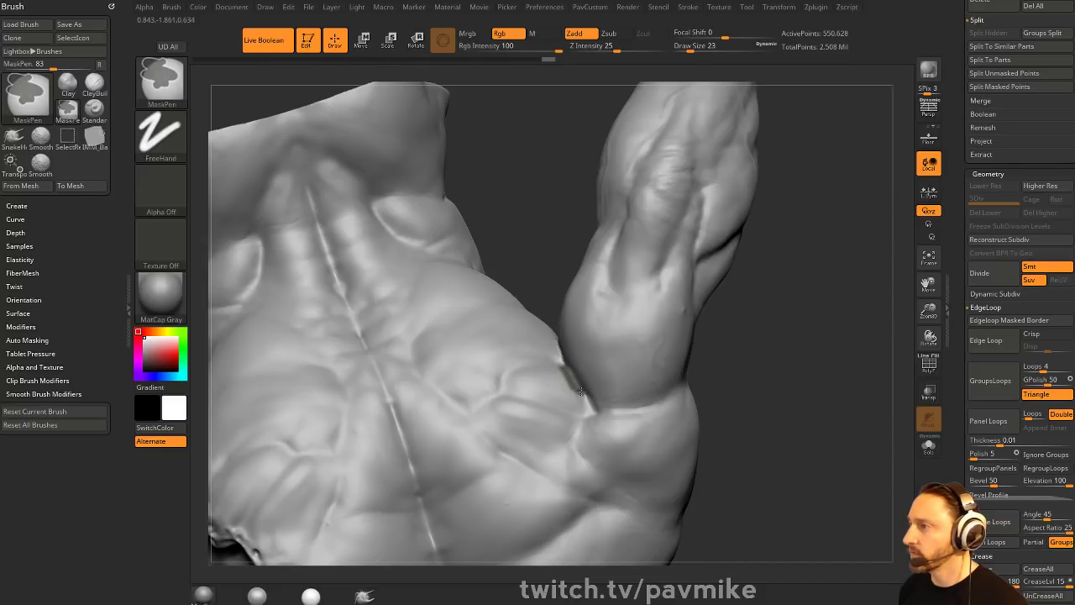
ctrl+drag(589, 410, 607, 415)
mouse_move(739, 387)
mouse_down()
mouse_move(835, 331)
mouse_move(739, 349)
mouse_up()
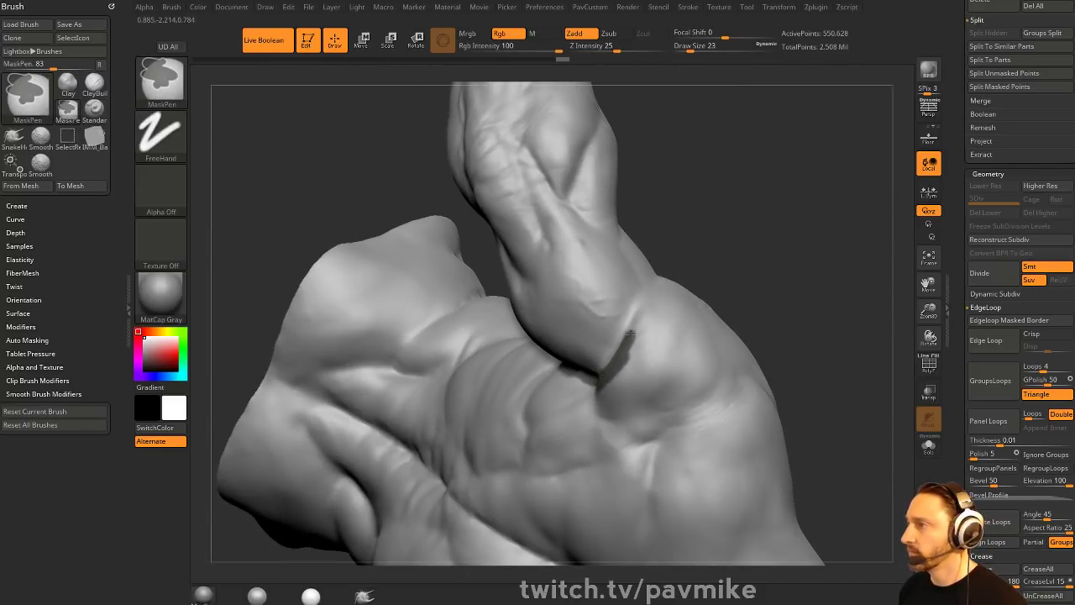
drag(652, 293, 584, 378)
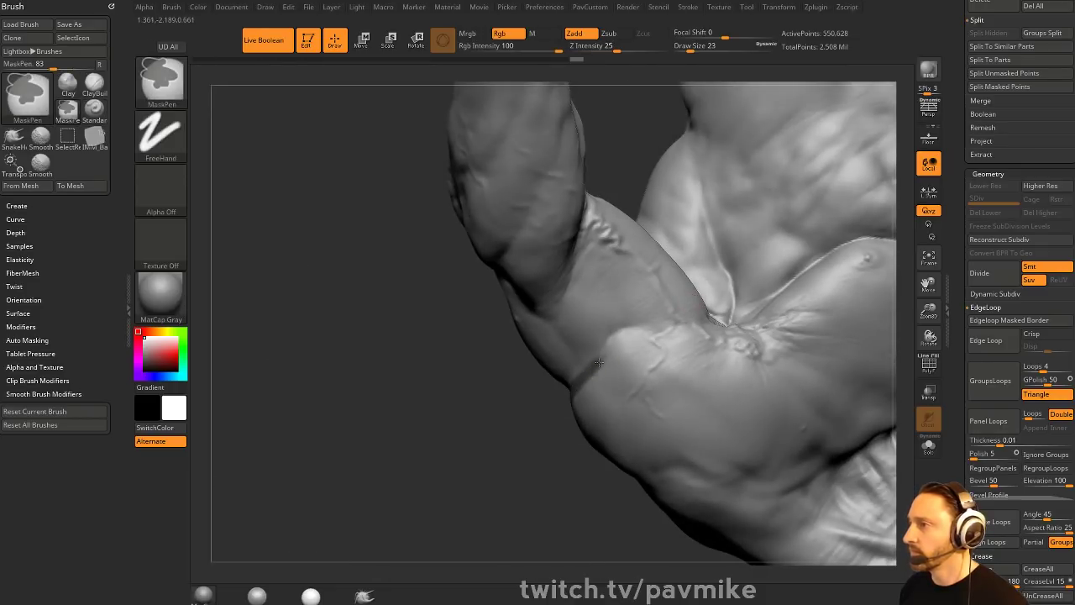
drag(685, 332, 646, 392)
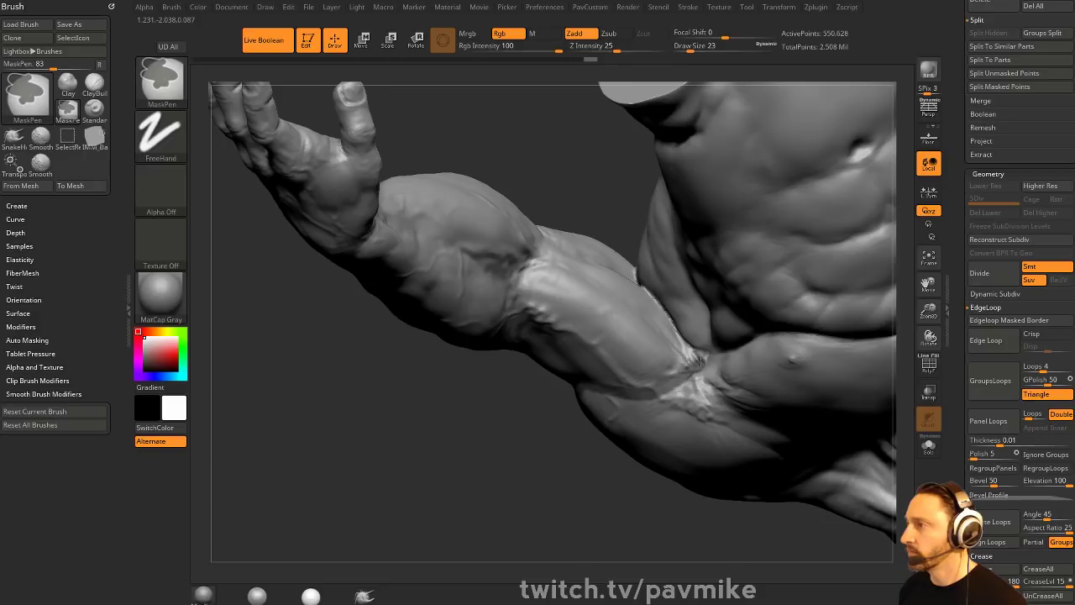
ctrl+drag(701, 363, 692, 351)
- Continue the masked band through the armpit and along the crease behind the arm until it closes into a loop
mouse_move(536, 435)
mouse_down()
mouse_move(660, 441)
mouse_move(831, 338)
mouse_move(751, 336)
mouse_up()
key(ctrl)
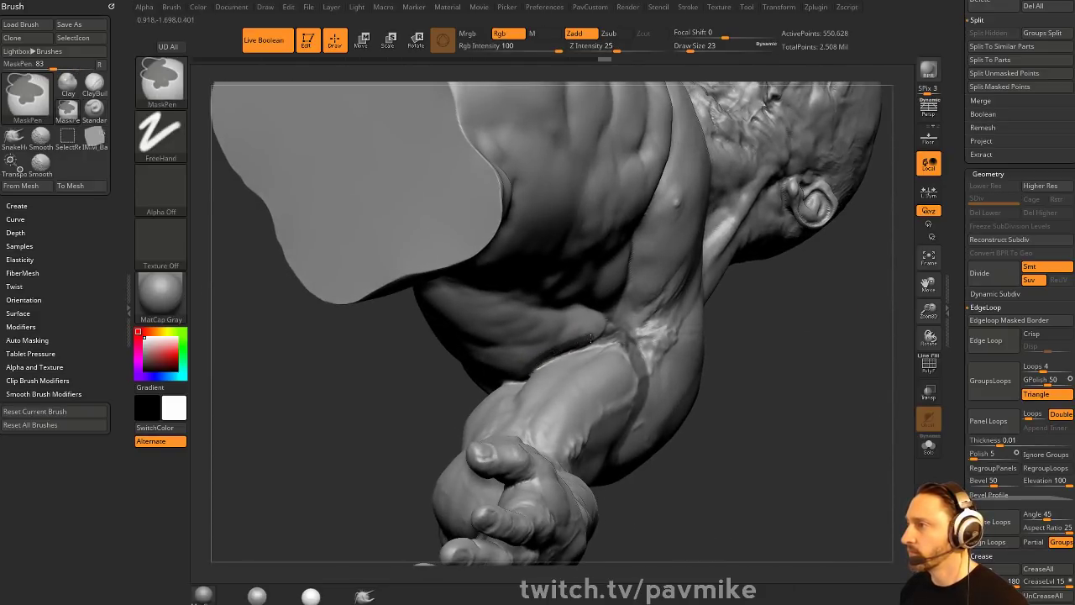
mouse_move(646, 333)
mouse_down()
mouse_move(532, 360)
mouse_move(678, 269)
mouse_up()
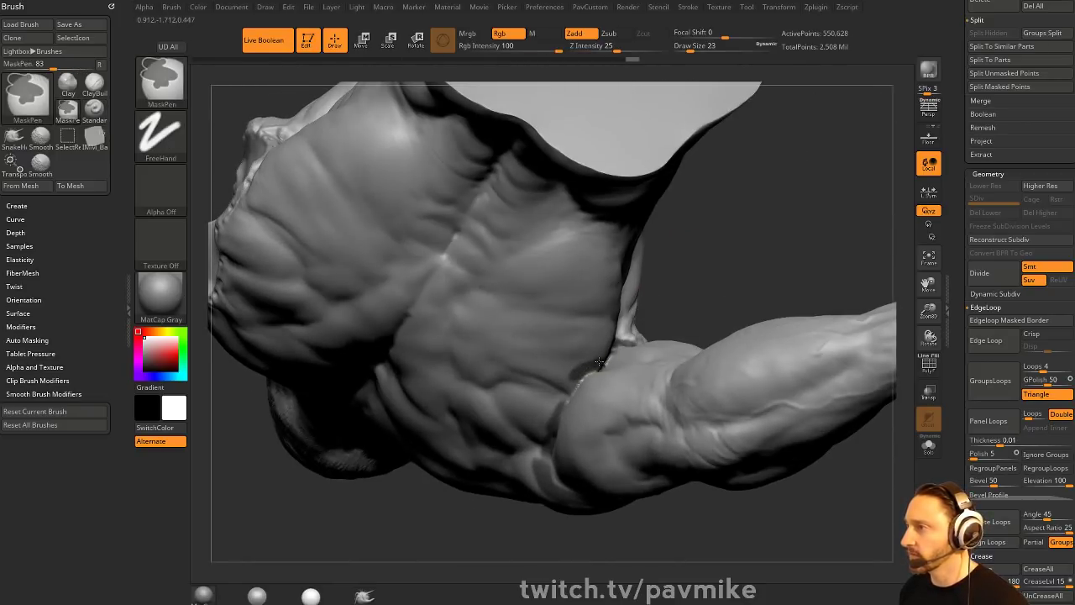
drag(567, 389, 587, 371)
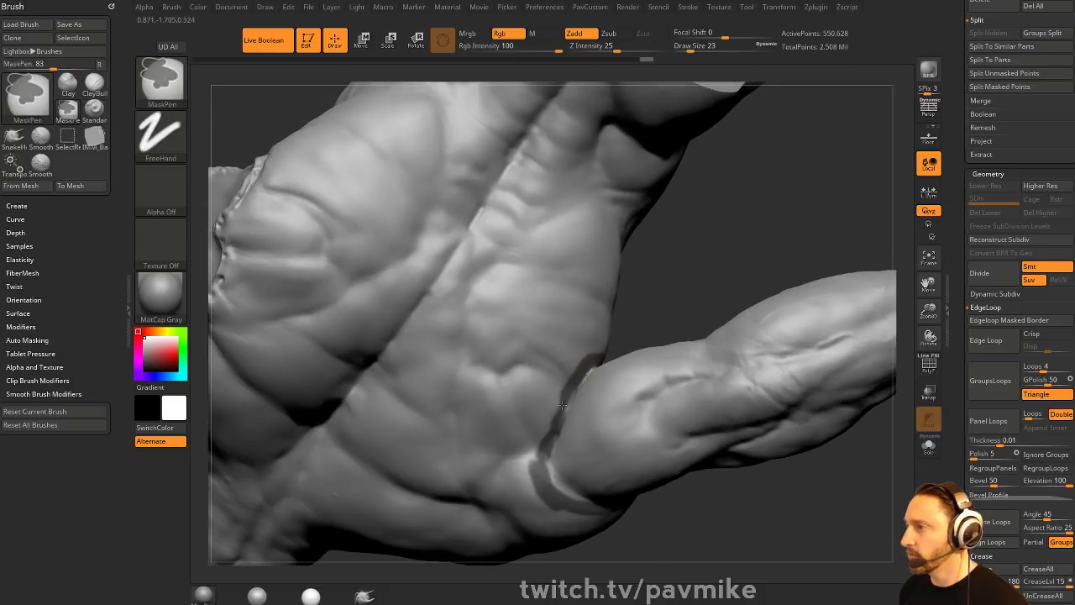
mouse_move(531, 466)
mouse_down()
mouse_move(689, 252)
mouse_move(546, 372)
mouse_up()
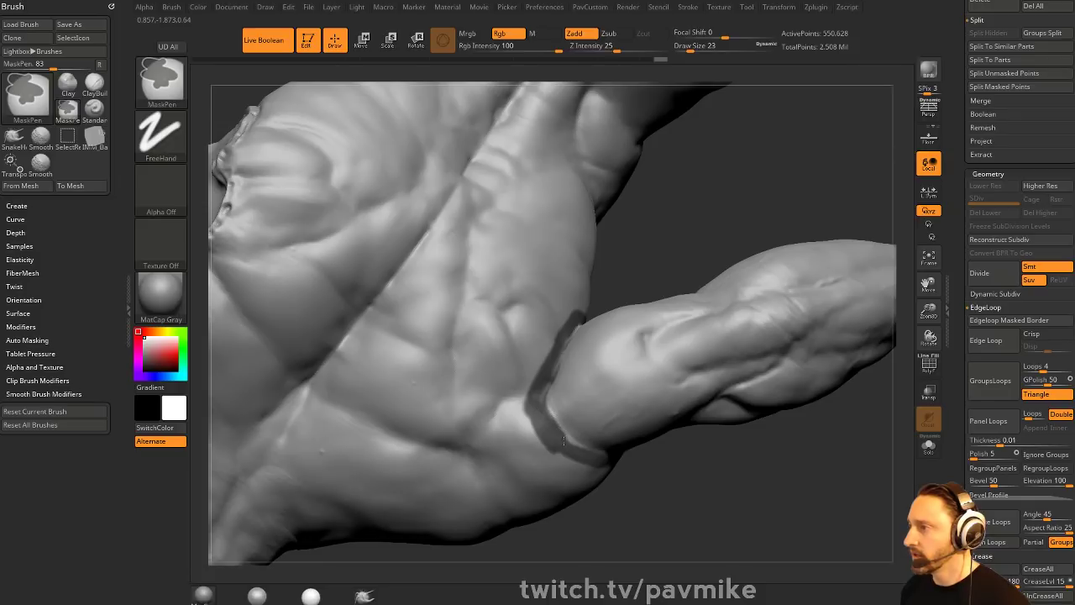
drag(708, 493, 600, 372)
- Insert an edge loop along the masked band's border and show the polygroup wireframe
mouse_move(698, 291)
mouse_down()
mouse_move(723, 305)
mouse_move(782, 226)
mouse_move(792, 255)
mouse_move(759, 265)
mouse_move(792, 305)
mouse_move(1009, 259)
mouse_up()
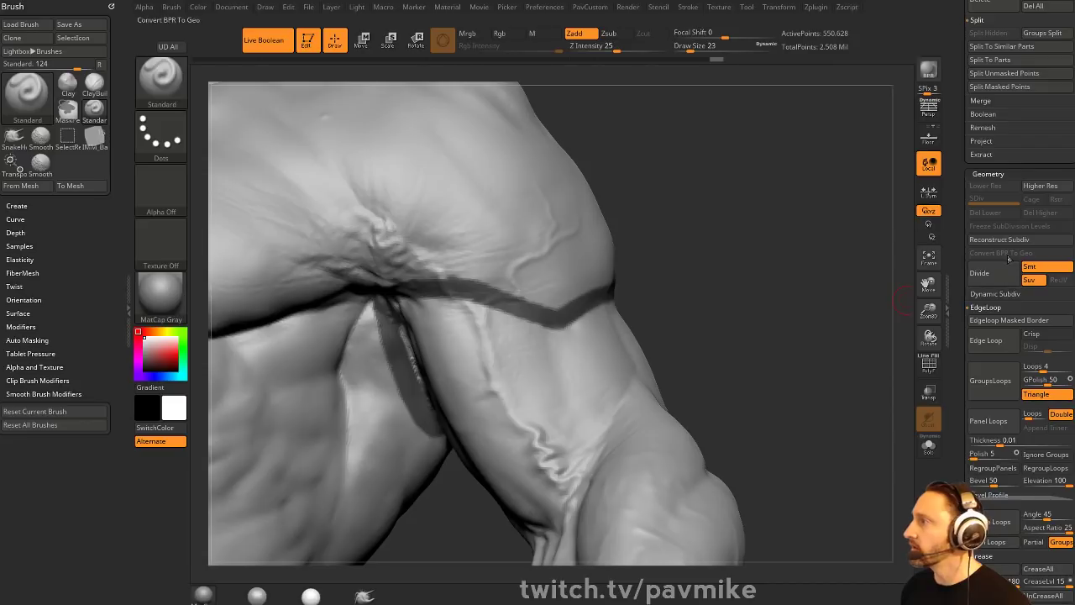
click(999, 320)
click(930, 364)
mouse_move(750, 285)
alt+mouse_down()
mouse_move(769, 275)
mouse_move(720, 276)
alt+mouse_up()
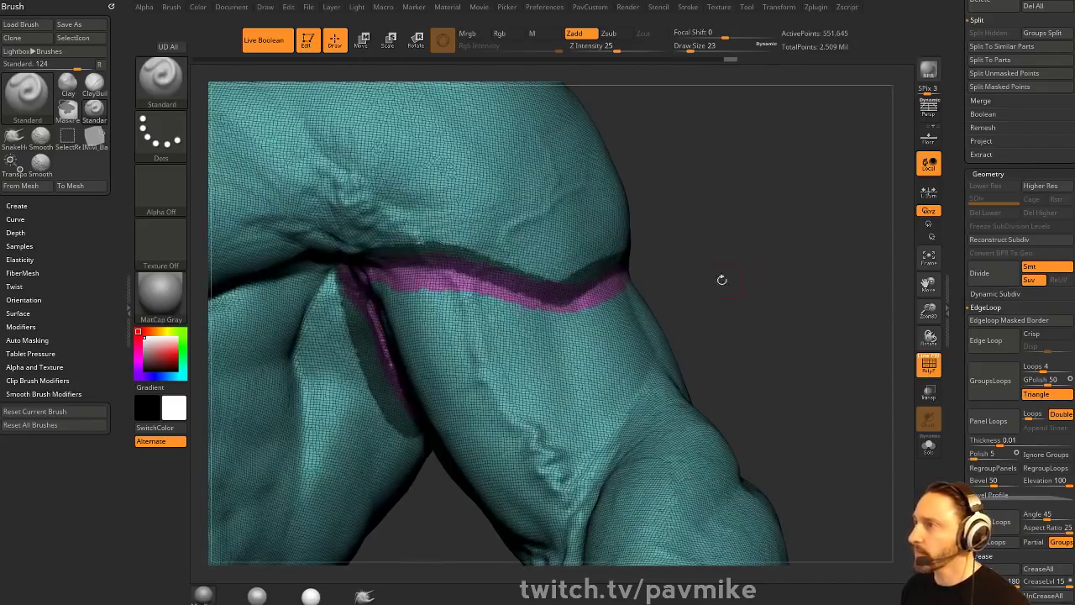
- Isolate the masked band's polygroup to check that it runs around the arm, and bring back the full mesh
ctrl+shift+click(583, 280)
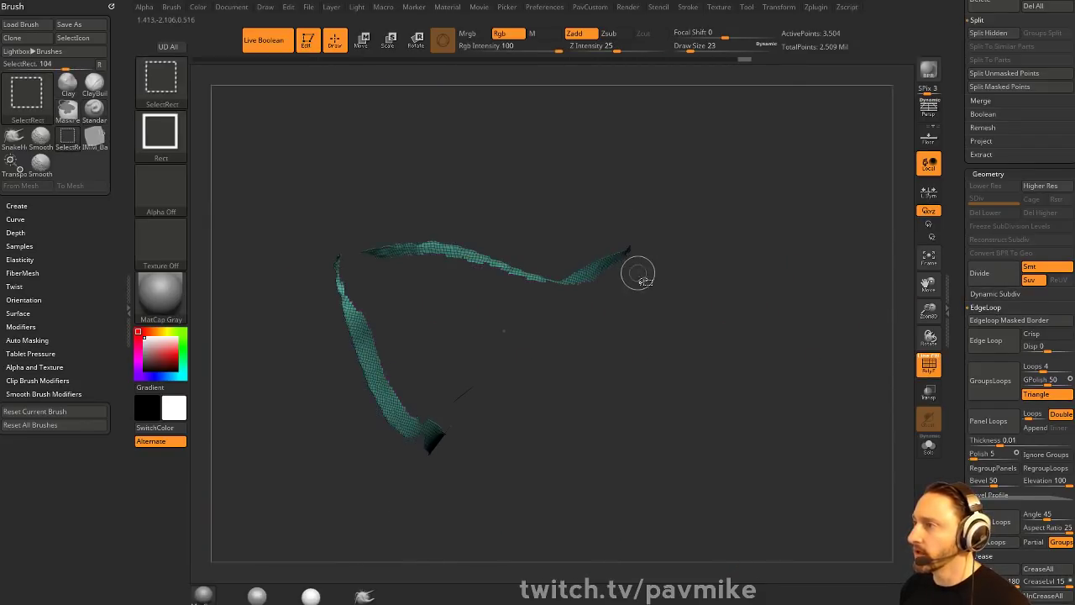
ctrl+shift+click(719, 257)
key(ctrl+z)
ctrl+shift+click(787, 268)
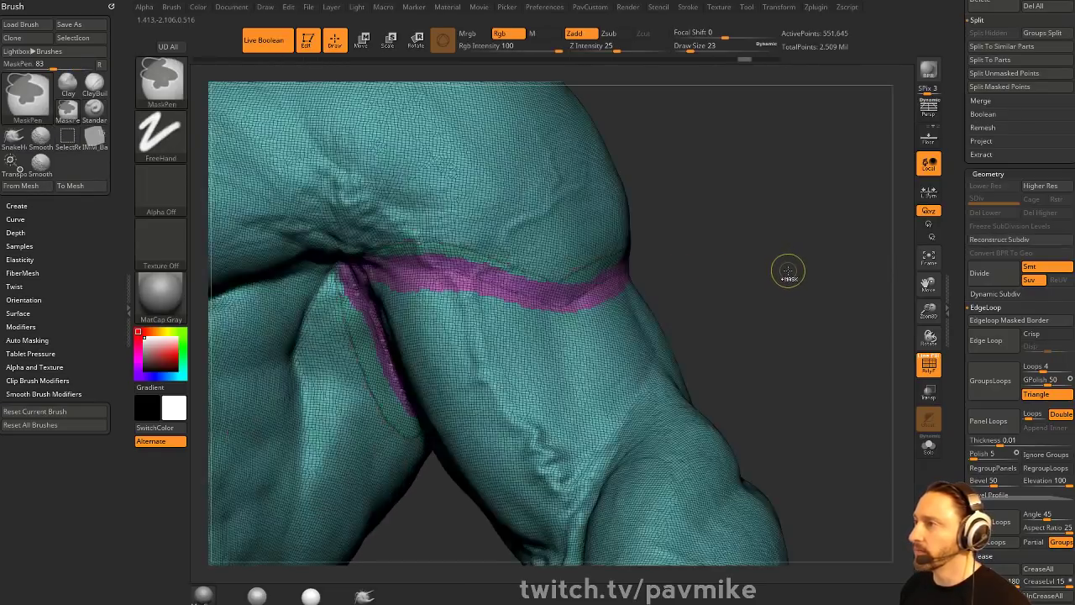
key(ctrl)
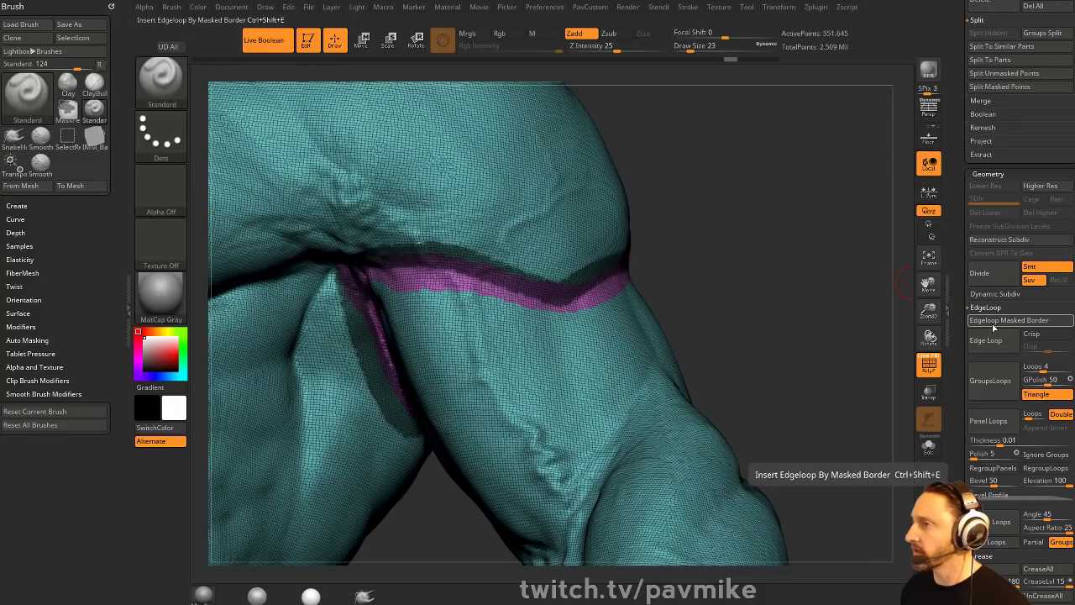
- Give the masked band around the upper arm its own distinct polygroup, and isolate it for a check
alt+drag(820, 267, 852, 287)
key(ctrl+shift+e)
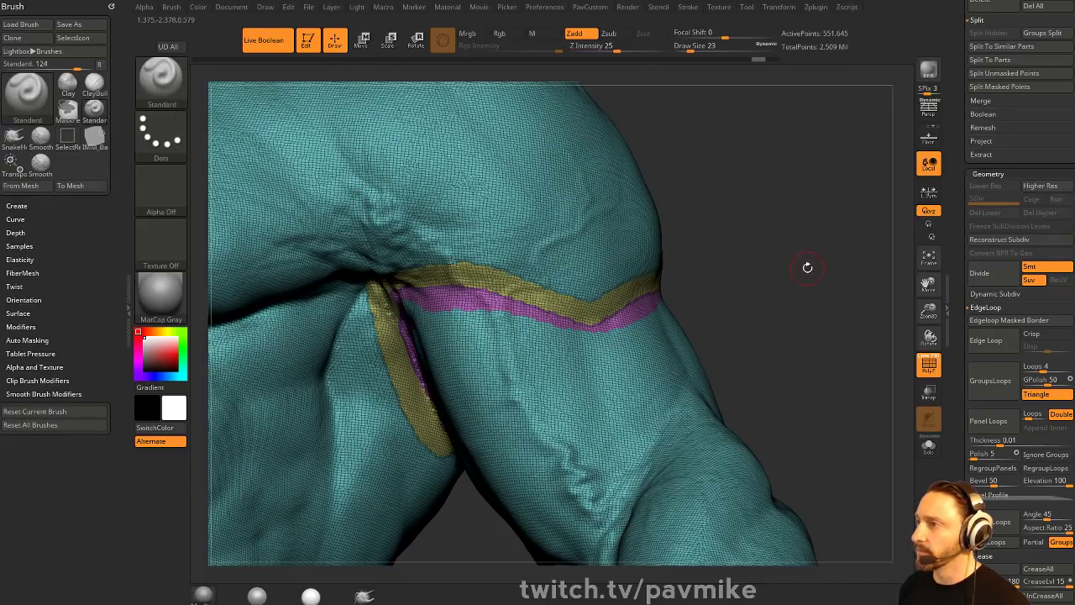
ctrl+shift+click(633, 288)
mouse_move(781, 244)
ctrl+shift+mouse_down()
mouse_move(822, 275)
mouse_move(726, 257)
mouse_move(812, 221)
mouse_move(748, 88)
mouse_move(745, 115)
mouse_move(782, 228)
mouse_move(852, 340)
mouse_move(756, 210)
mouse_move(778, 227)
mouse_move(733, 236)
mouse_move(720, 221)
mouse_move(745, 196)
ctrl+shift+mouse_up()
ctrl+shift+click(817, 261)
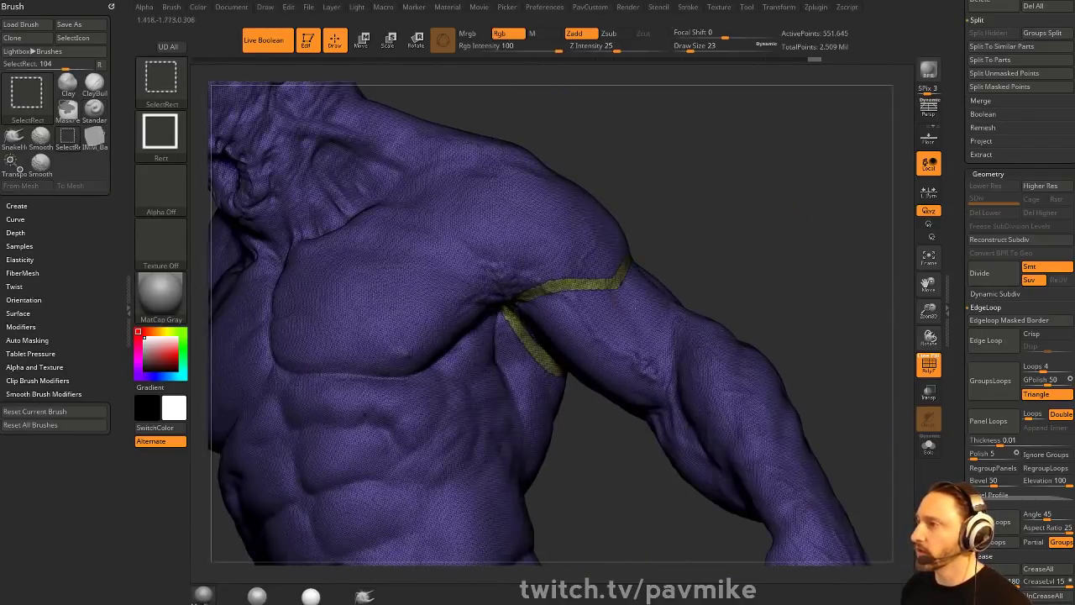
- Hide the band's polygroup and auto-group the remaining mesh into separate body and arm polygroups
ctrl+shift+click(664, 311)
key(space)
click(788, 345)
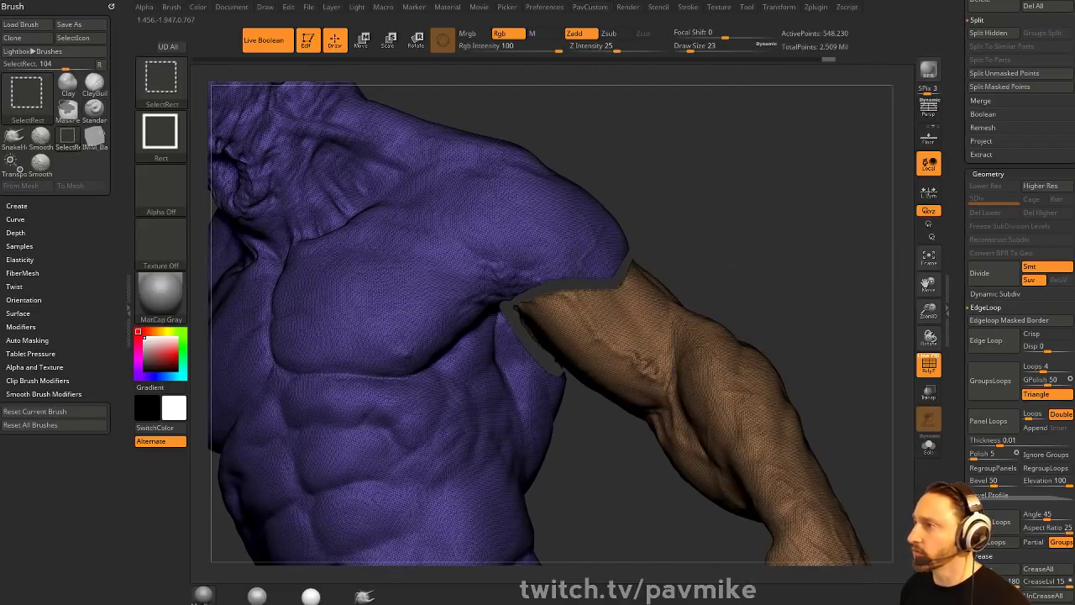
mouse_move(764, 241)
mouse_down()
mouse_move(752, 237)
mouse_move(780, 247)
mouse_up()
- Isolate the arm's polygroup and split the hidden remainder off as a separate subtool
ctrl+shift+click(664, 336)
alt+drag(636, 226, 777, 199)
drag(735, 245, 754, 246)
key(space)
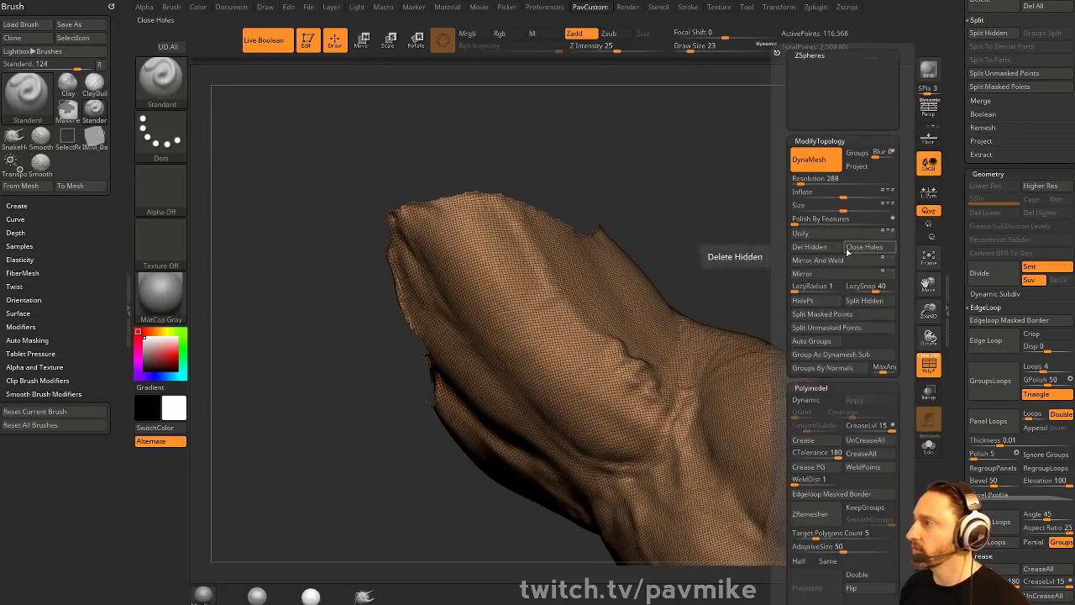
click(864, 307)
- Try to delete the hidden geometry from the split-off arm
ctrl+shift+drag(739, 298, 625, 337)
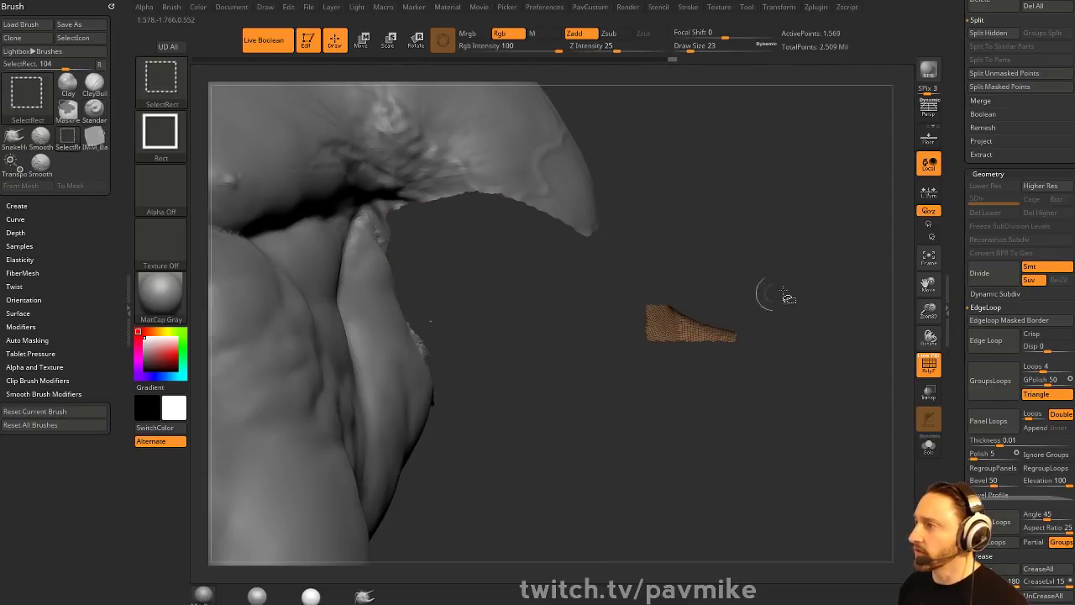
ctrl+shift+click(808, 261)
key(space)
click(784, 248)
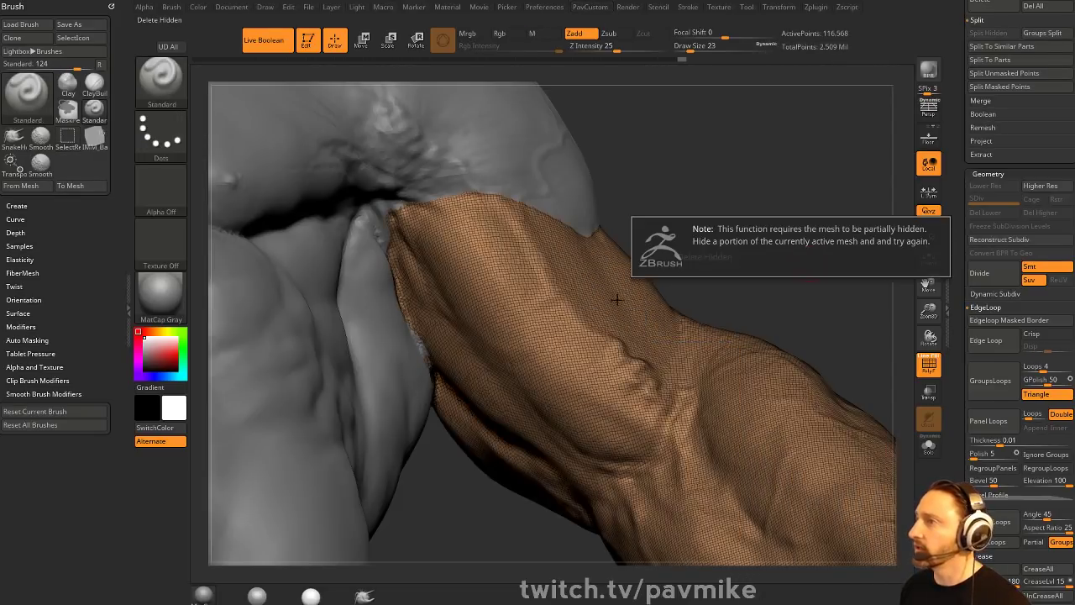
- Set the masking by feature to use only borders, with groups and creases switched off
drag(971, 336, 984, 194)
click(985, 193)
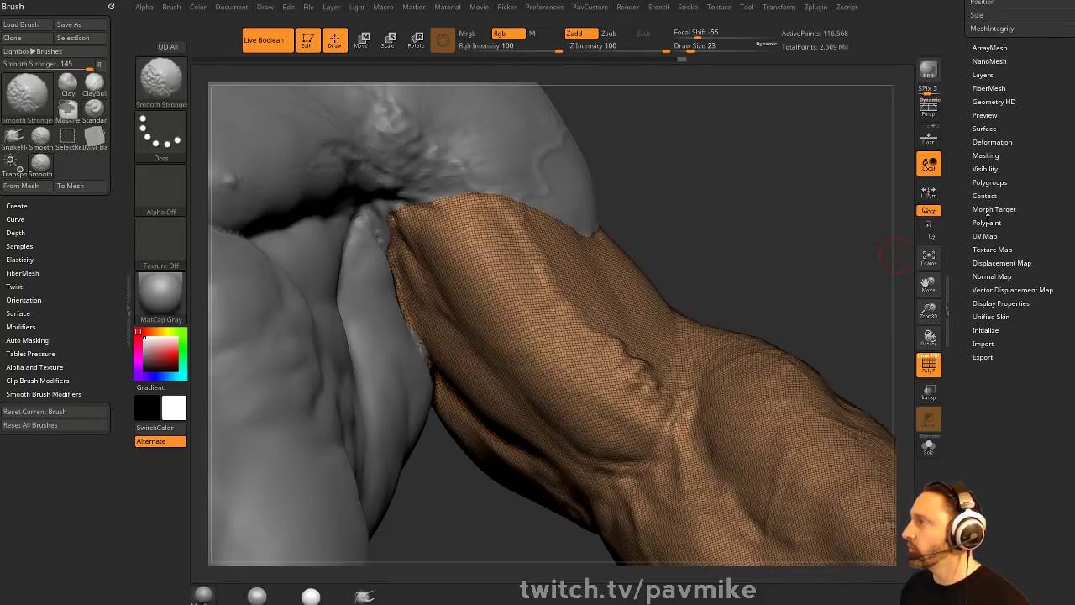
click(988, 182)
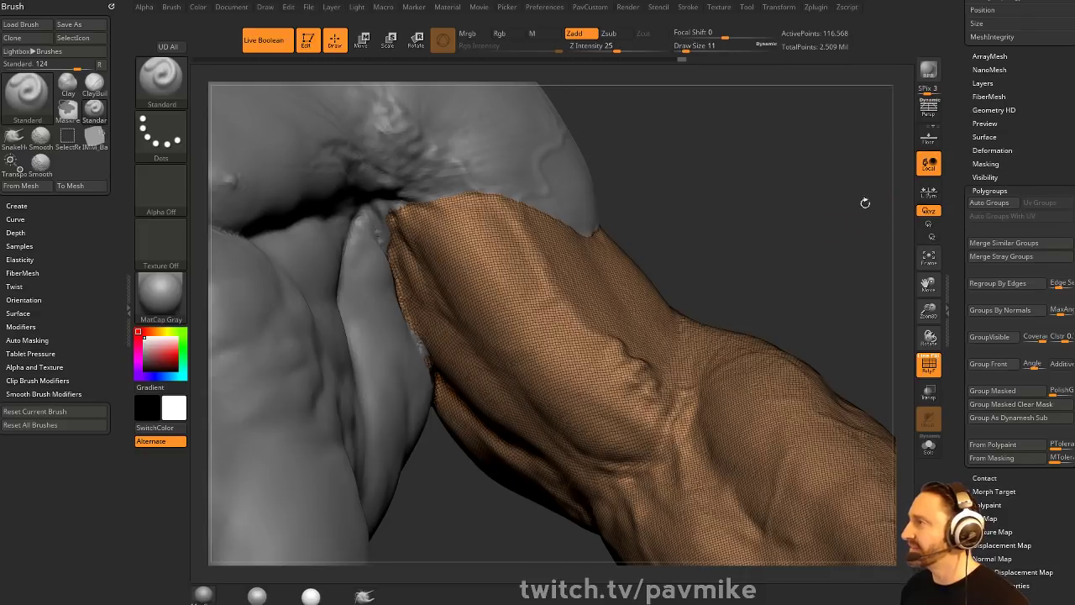
drag(957, 392, 951, 328)
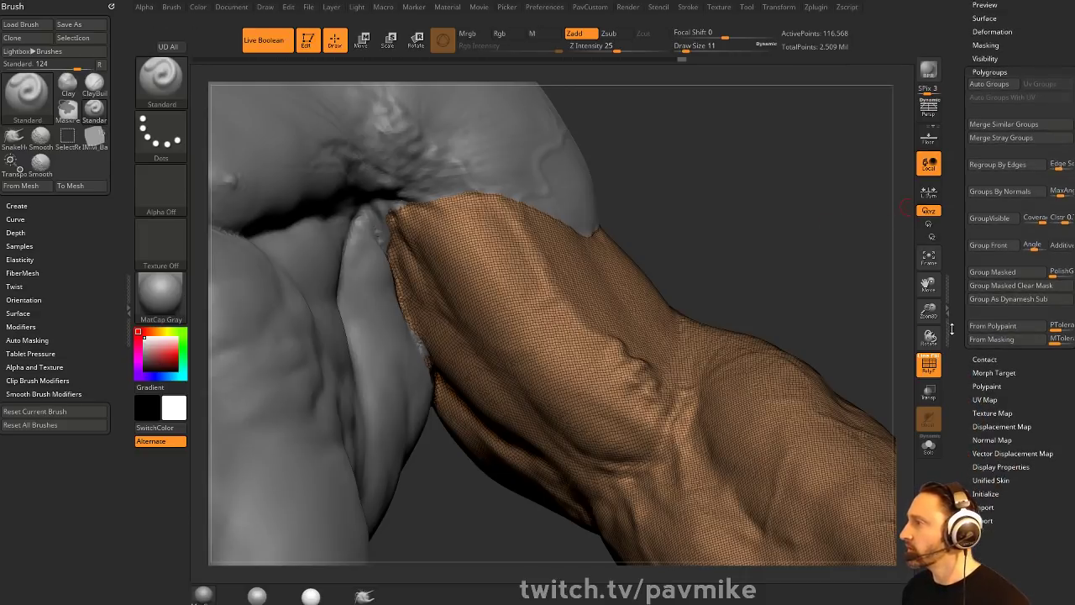
key(shift)
drag(965, 385, 966, 416)
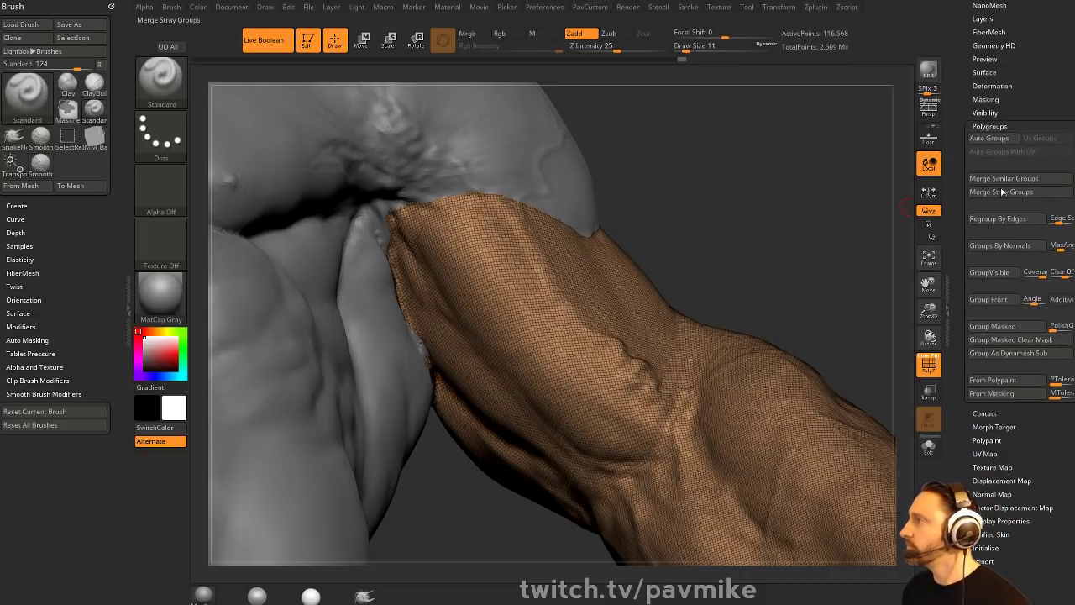
shift+click(990, 100)
click(1036, 194)
click(1035, 206)
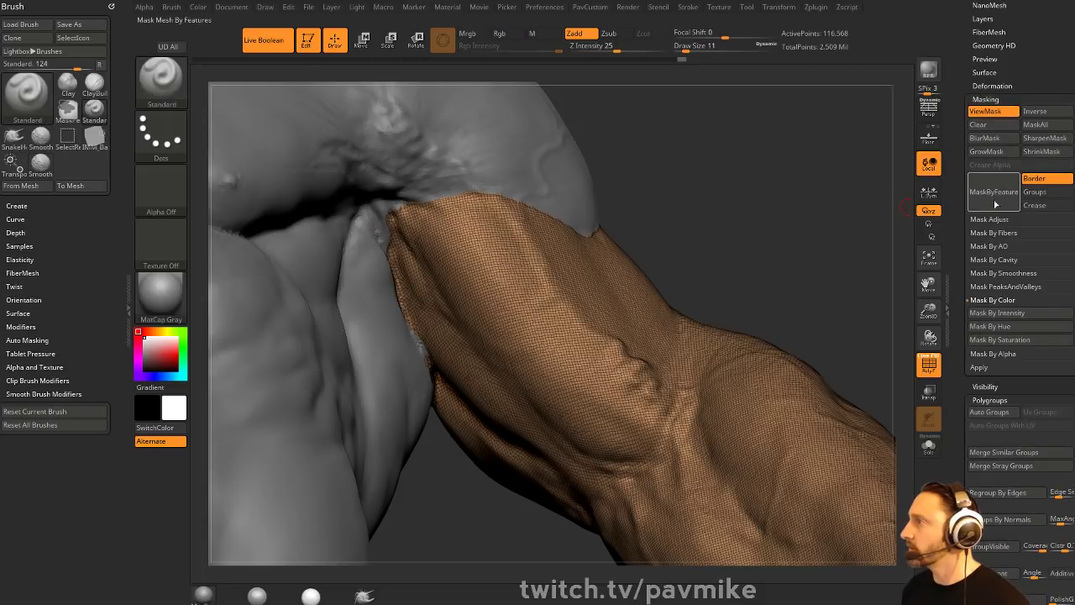
- Solo the arm, mask its open border by feature, and invert the mask to leave only the border editable
click(929, 445)
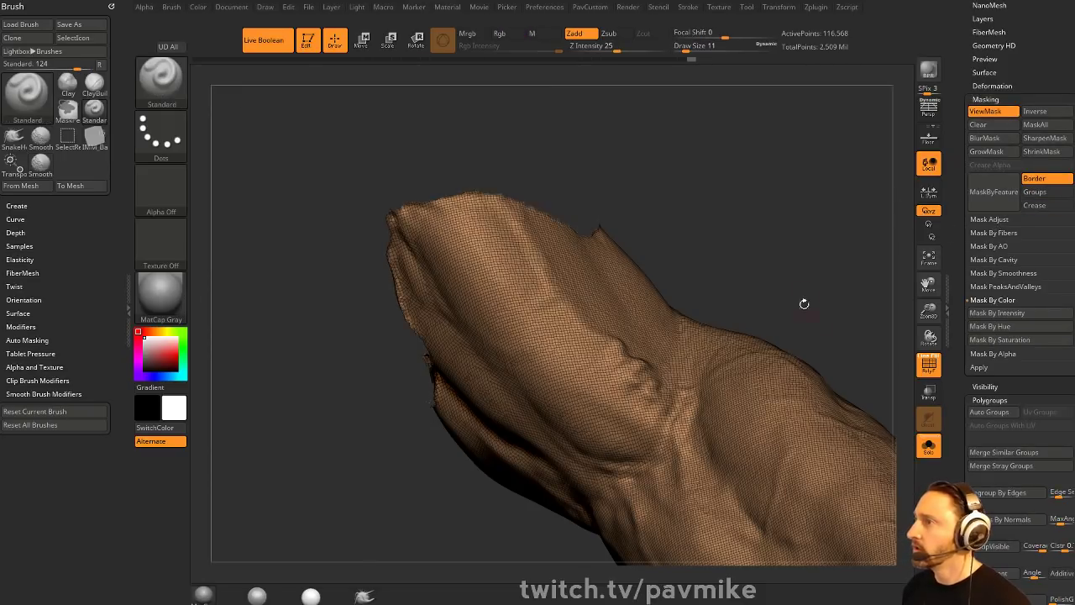
drag(804, 305, 824, 263)
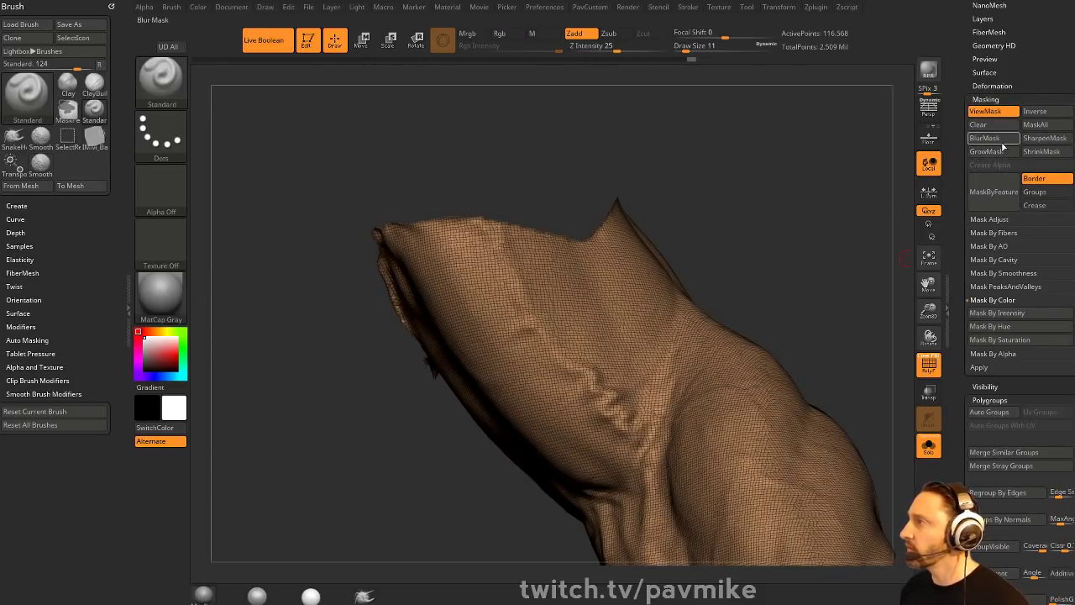
click(998, 190)
ctrl+click(872, 267)
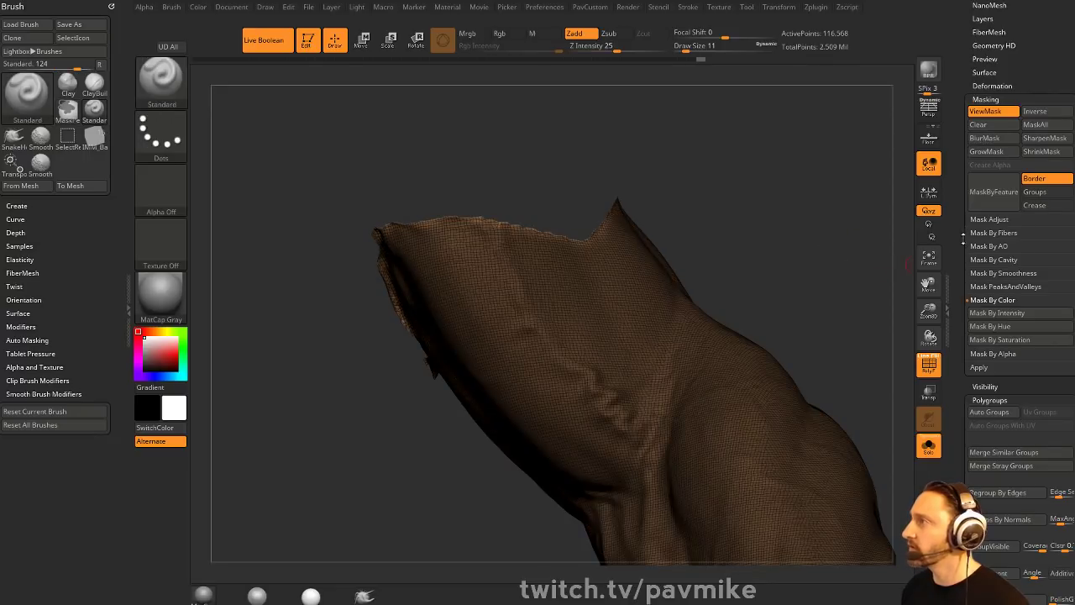
- Apply Polish By Features to the arm's unmasked border, clear the mask, and show the torso again without the wireframe
drag(964, 240, 964, 445)
click(992, 292)
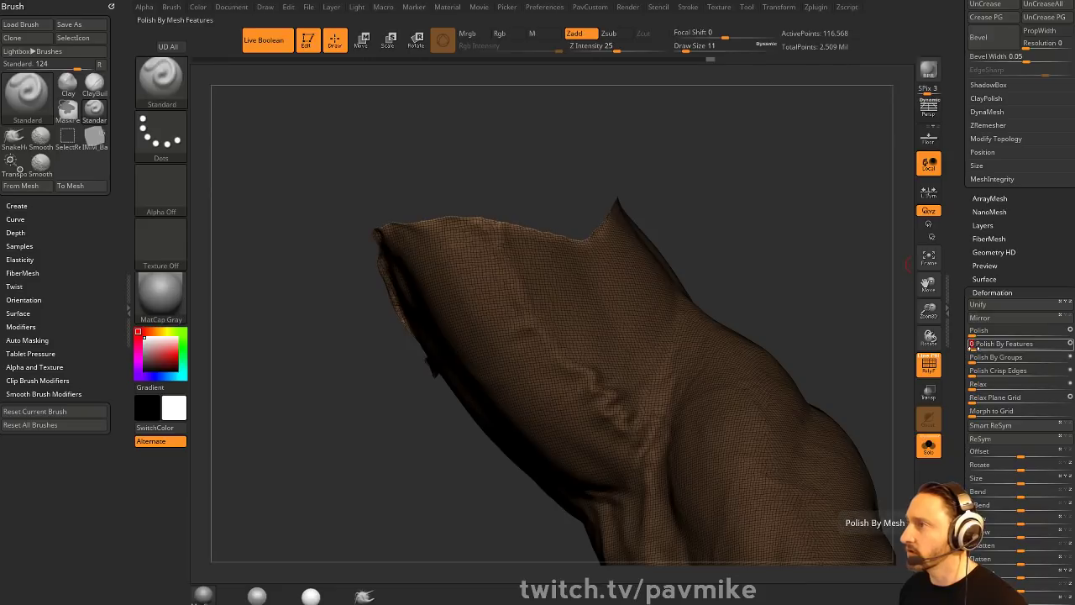
mouse_move(862, 305)
ctrl+mouse_down()
mouse_move(847, 281)
mouse_move(850, 321)
mouse_move(869, 332)
mouse_move(785, 344)
mouse_move(860, 314)
mouse_move(812, 267)
mouse_move(799, 211)
mouse_move(795, 252)
mouse_move(802, 281)
mouse_move(814, 283)
mouse_move(803, 265)
mouse_move(787, 266)
mouse_move(819, 257)
mouse_move(791, 280)
ctrl+mouse_up()
click(930, 364)
click(929, 447)
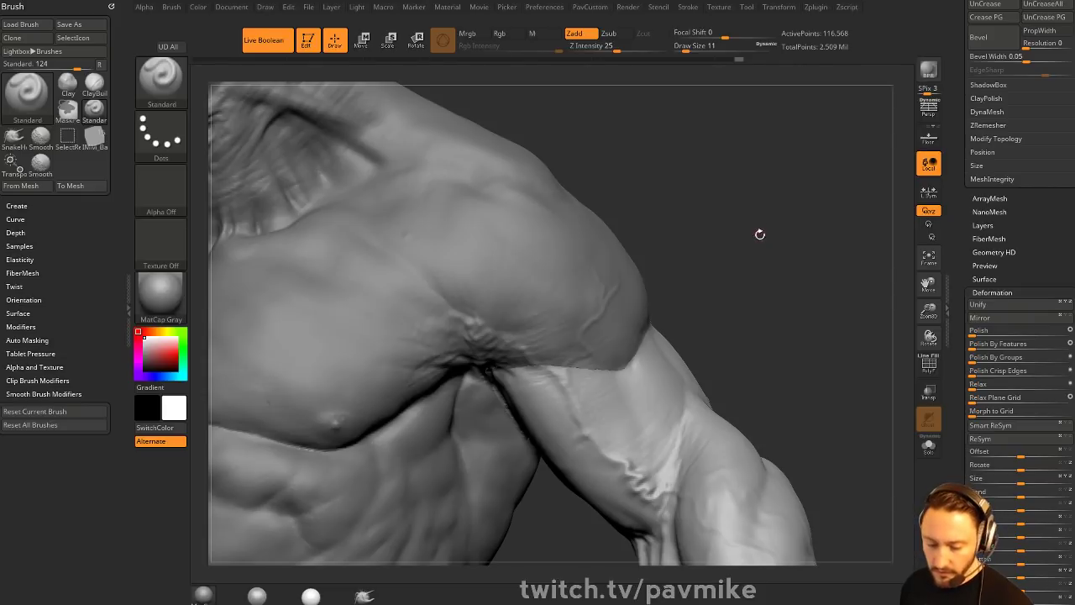
- Try to lay a CurveStrapSnap strap along the arm's open border
key(b)
key(c)
key(s)
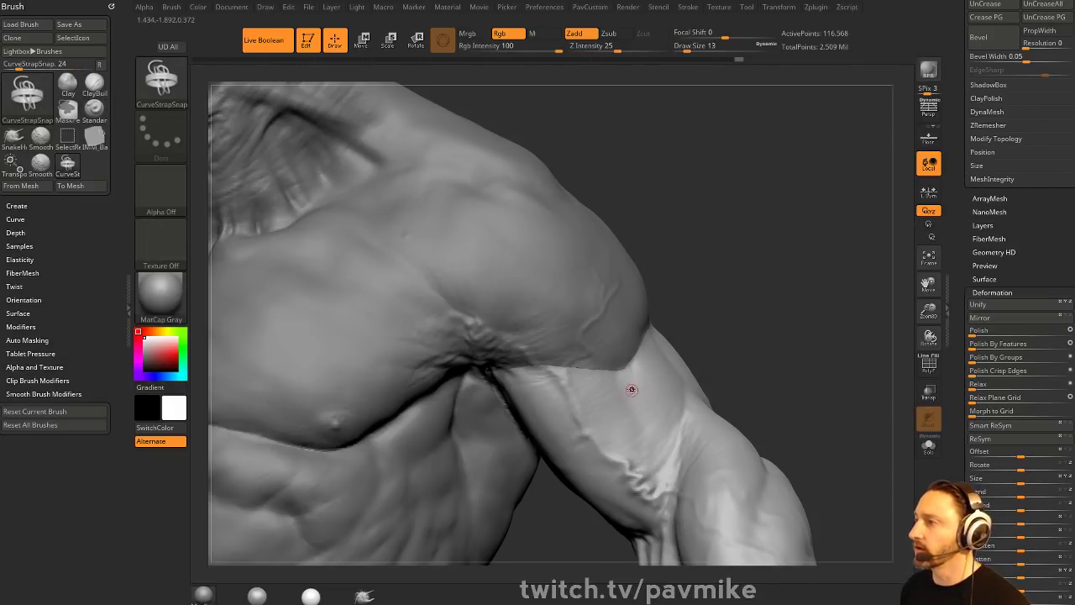
mouse_move(632, 389)
mouse_down()
mouse_move(504, 370)
mouse_move(638, 378)
mouse_up()
mouse_move(790, 300)
mouse_down()
mouse_move(732, 307)
mouse_move(786, 258)
mouse_move(773, 274)
mouse_move(808, 311)
mouse_up()
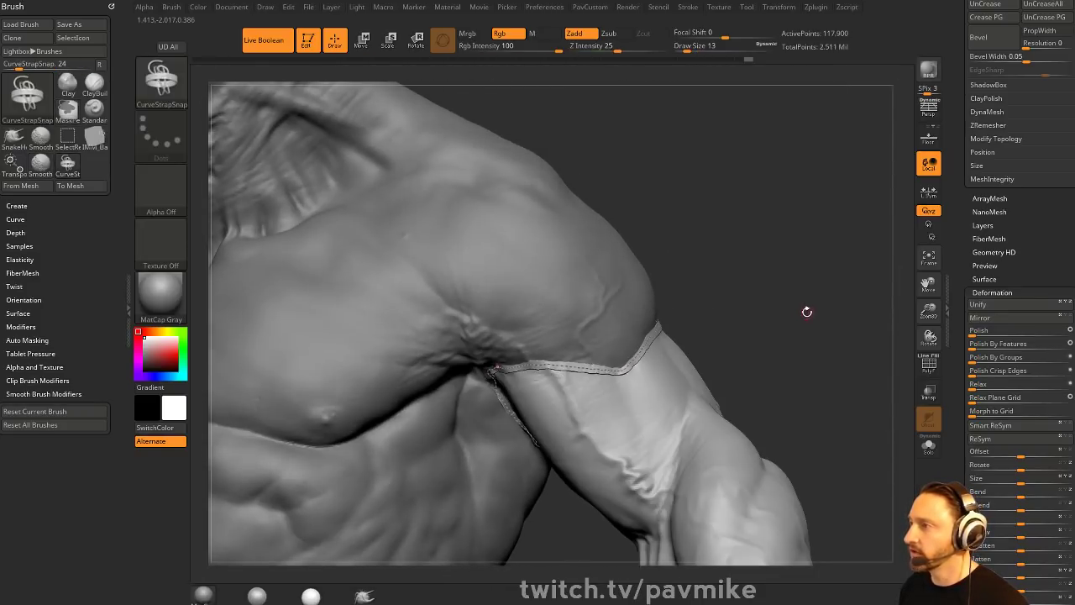
key(ctrl+z)
- Duplicate the arm subtool, solo the copy, and turn on its polyframe display
drag(963, 290, 966, 588)
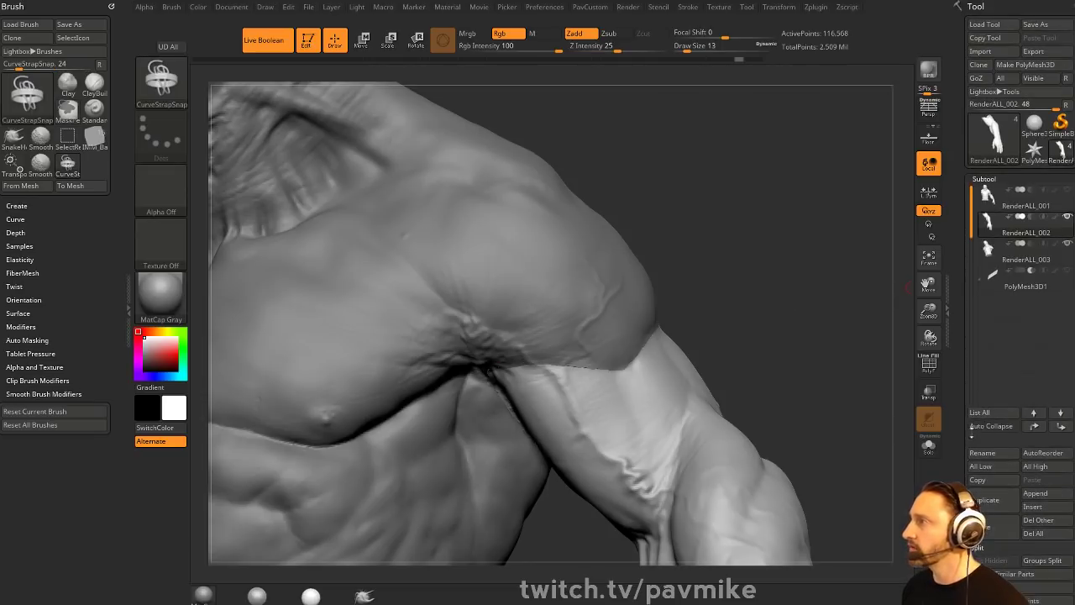
click(993, 506)
alt+drag(800, 329, 833, 332)
click(930, 447)
click(928, 364)
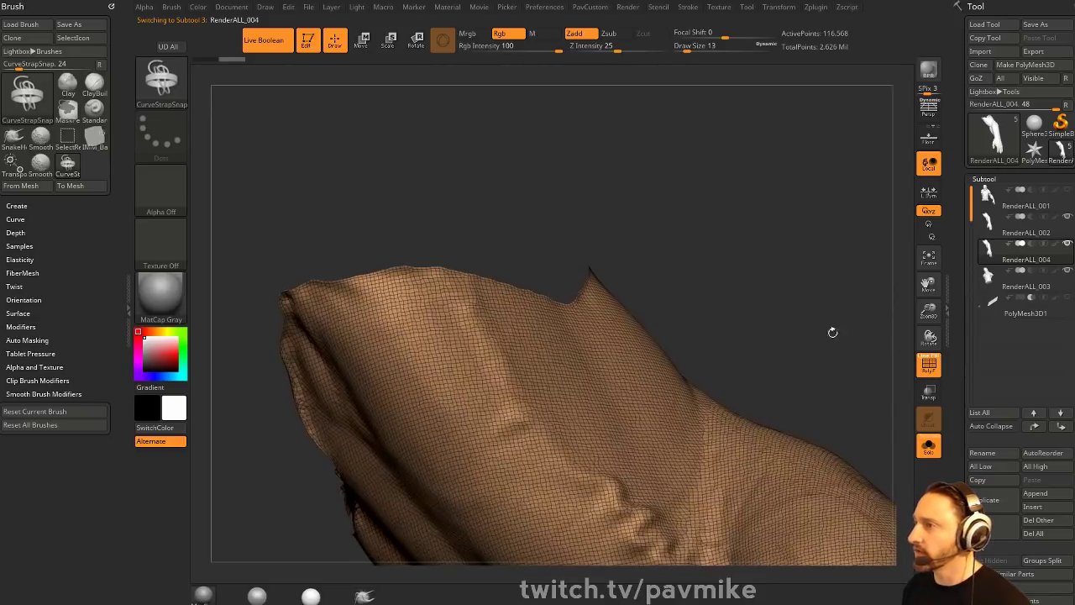
- ZRemesh the duplicated arm with the Half option enabled
drag(760, 252, 756, 296)
key(space)
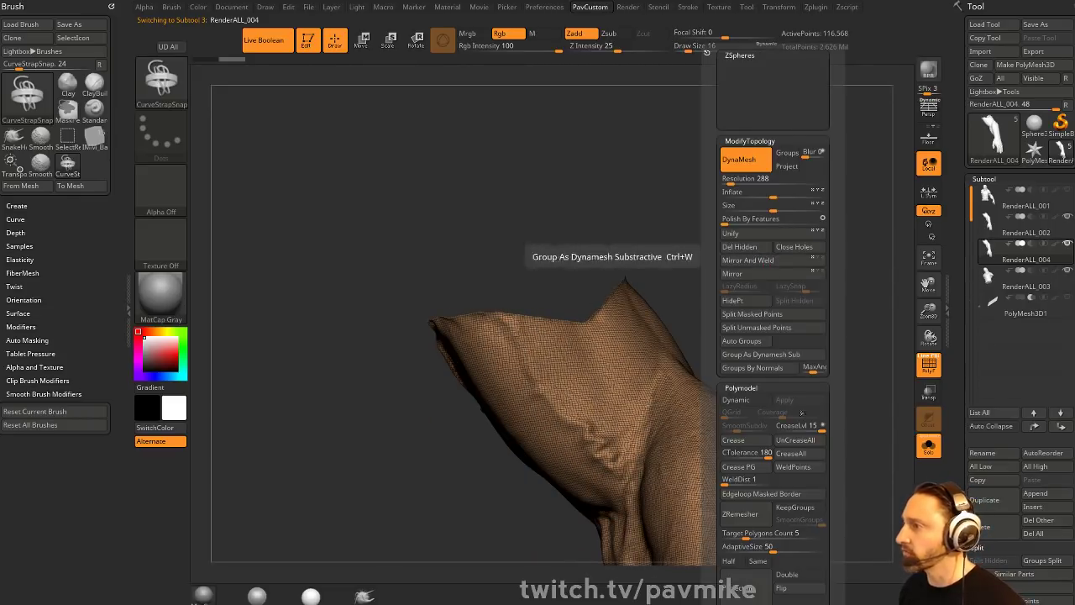
click(736, 561)
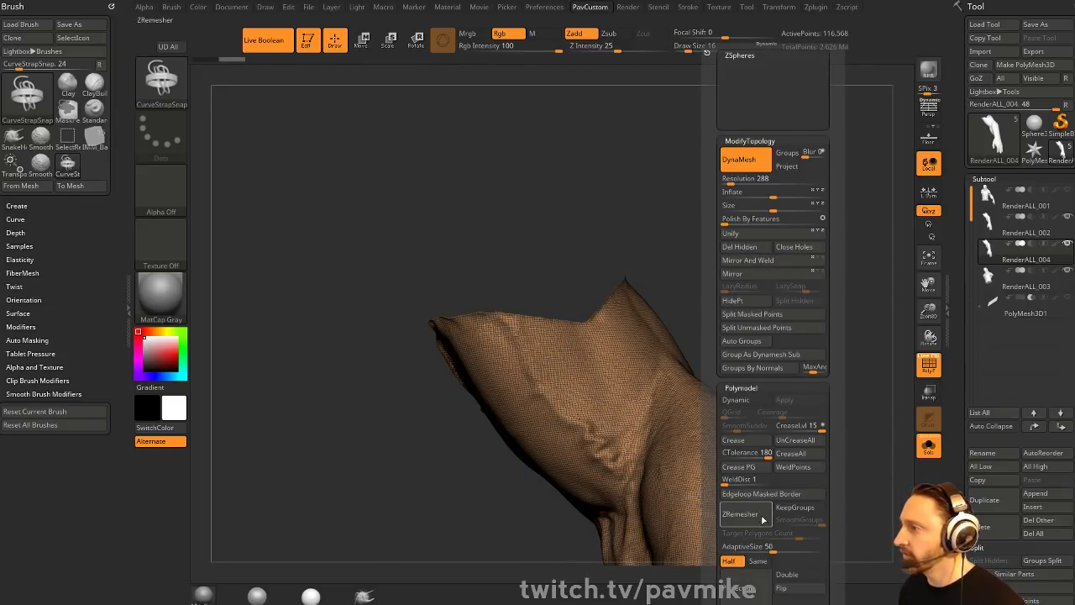
click(746, 515)
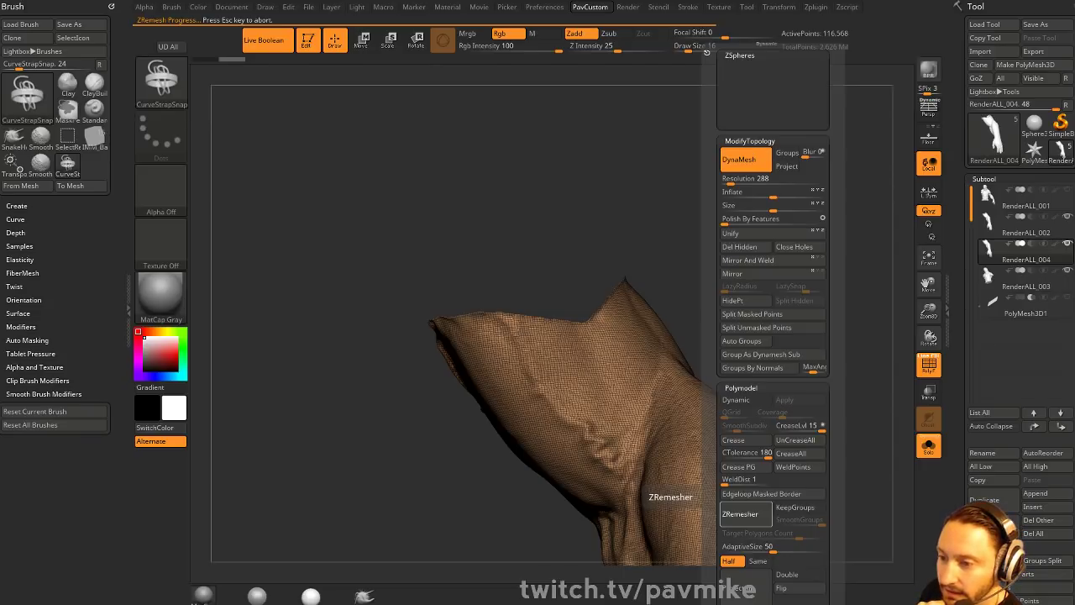
- Switch to the browser and look through the Livestream Highlights playlist on the YouTube channel
drag(244, 601, 588, 52)
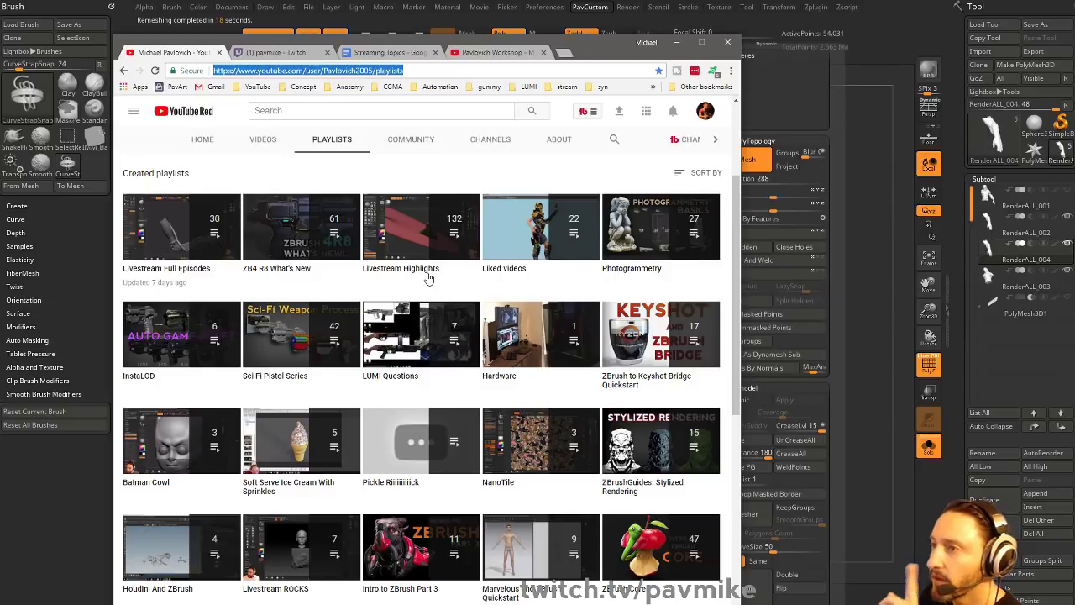
click(383, 270)
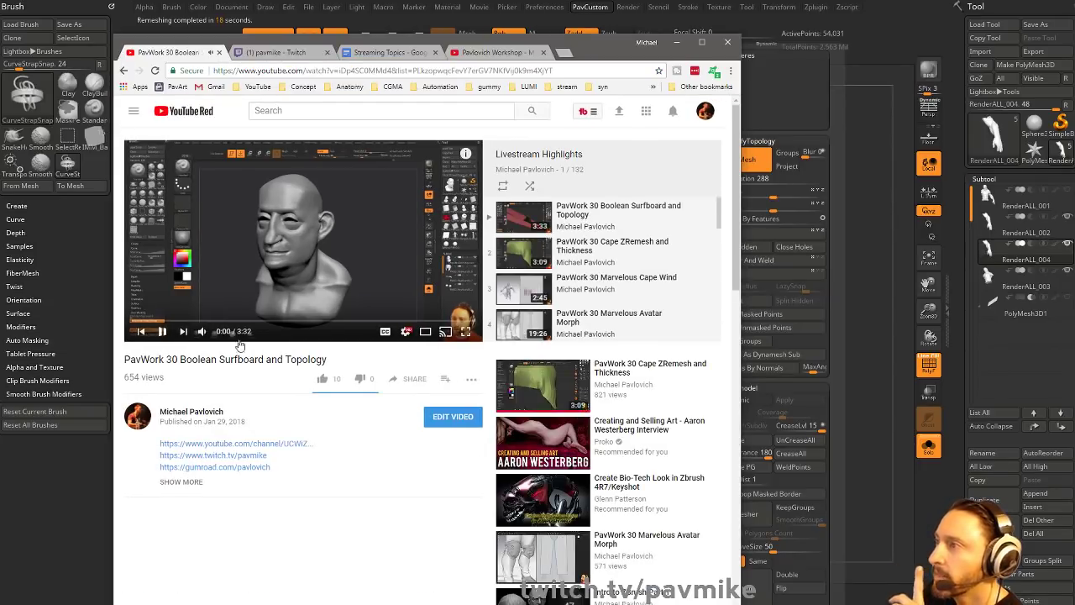
scroll(672, 274, down, 3)
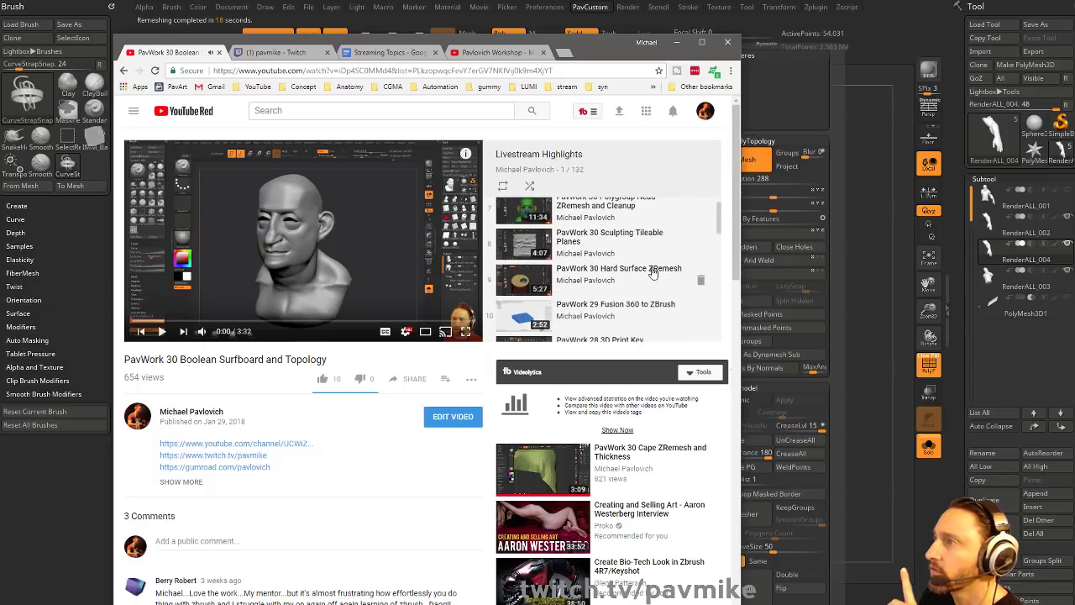
click(124, 71)
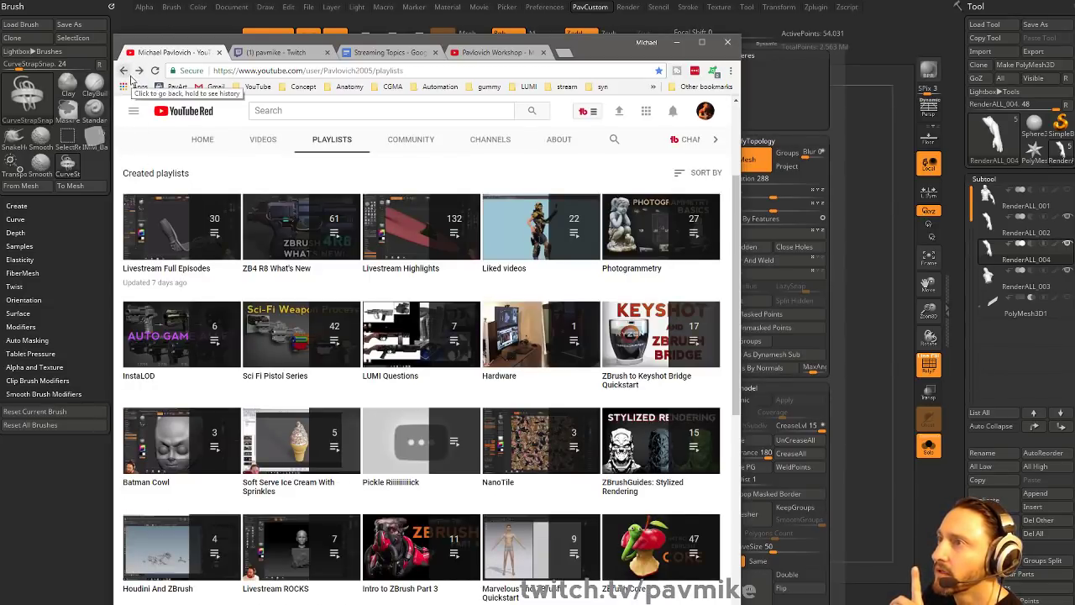
- Reopen Livestream Highlights from the channel's playlists, pause its first video, and scan the list for the PavWork 30 topology and ZRemesh videos
click(123, 72)
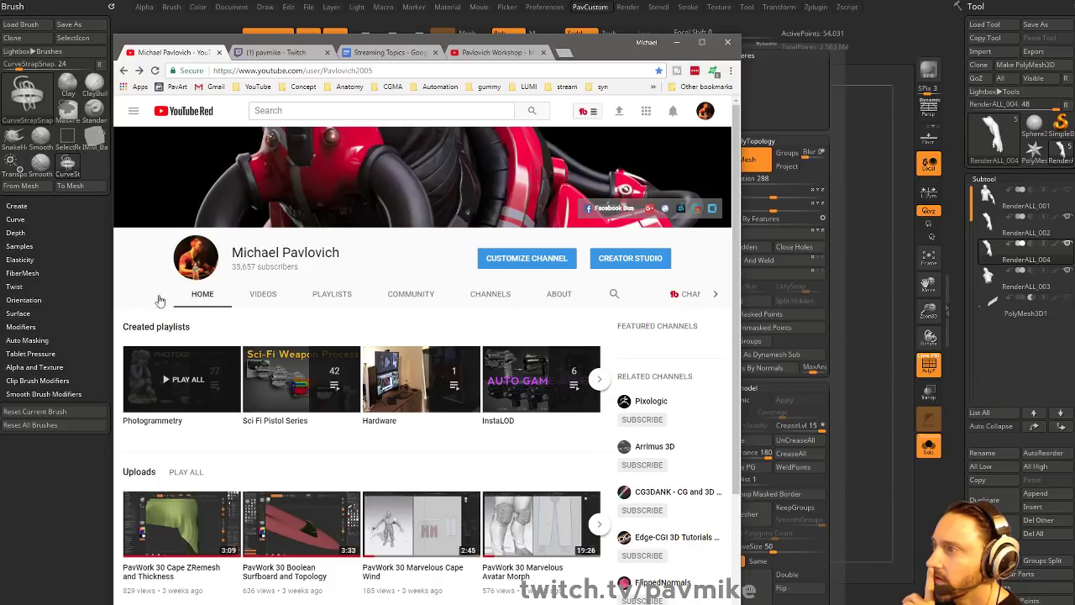
click(345, 297)
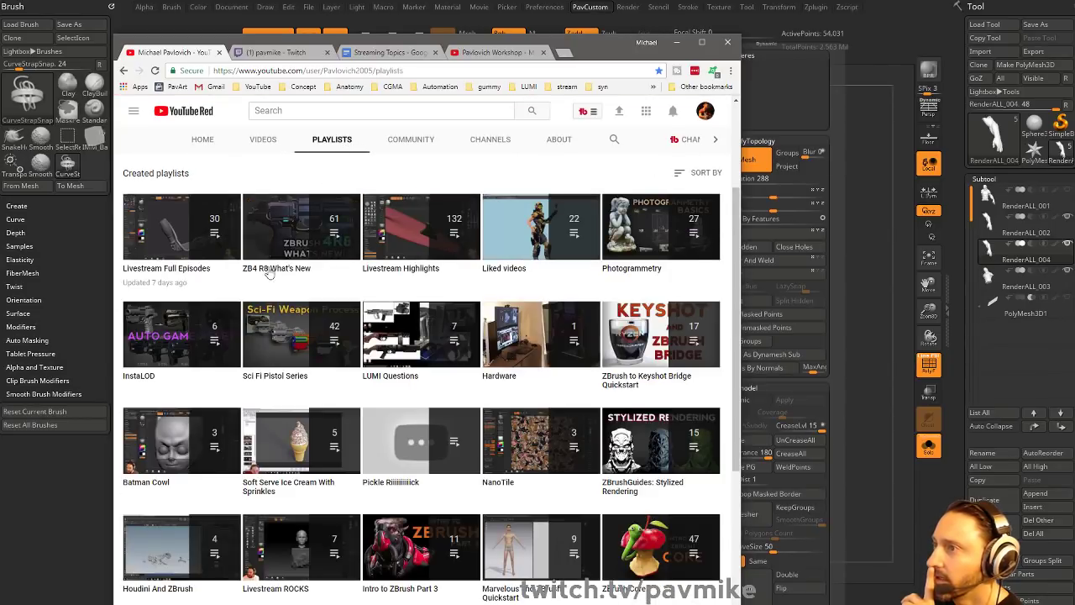
click(401, 270)
scroll(632, 236, down, 4)
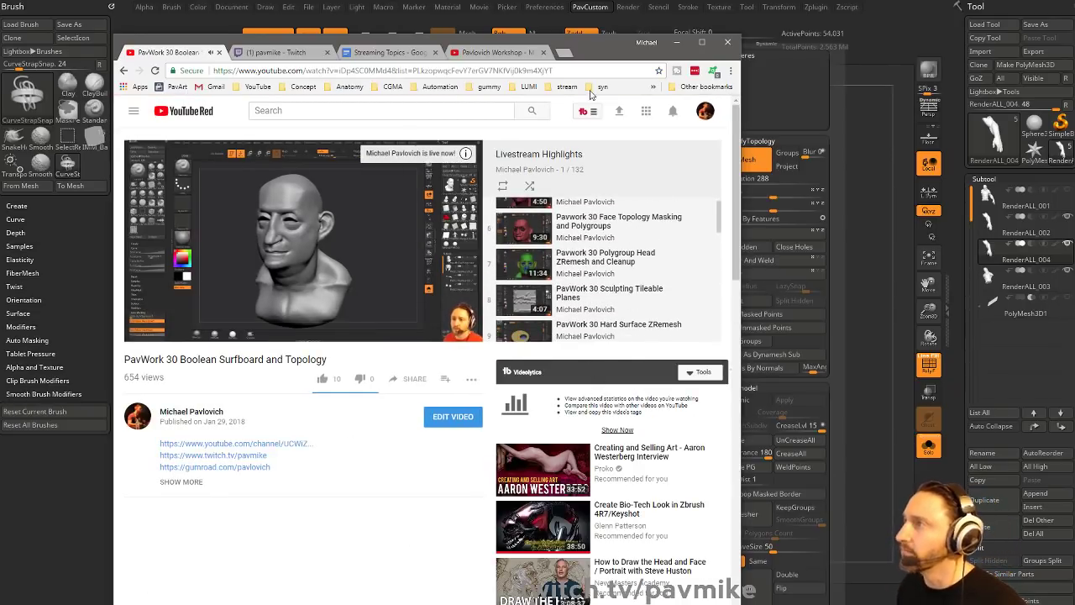
scroll(620, 271, down, 2)
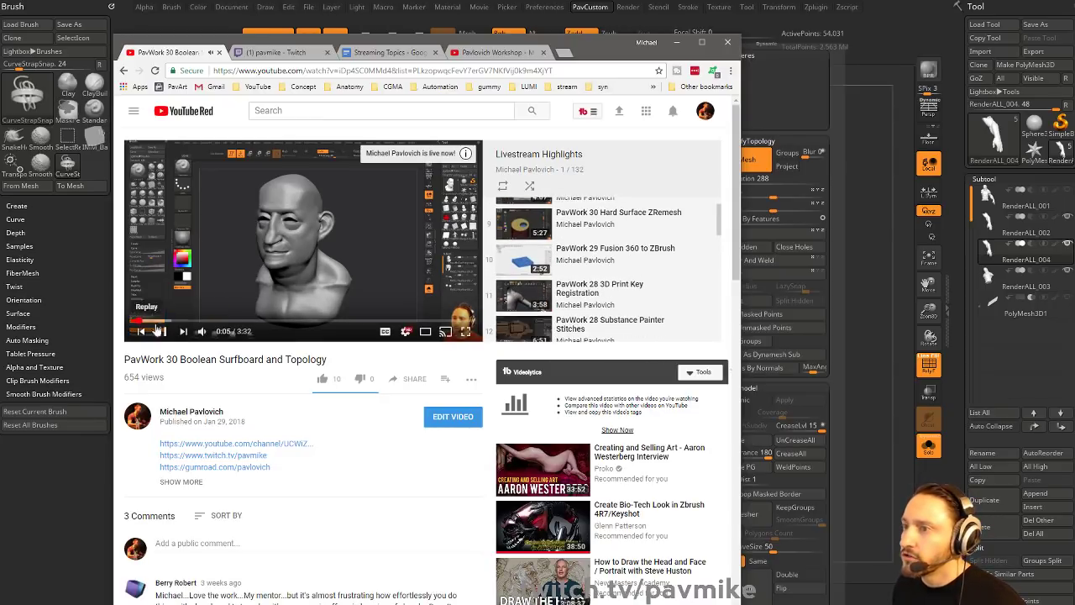
click(164, 332)
scroll(639, 256, up, 5)
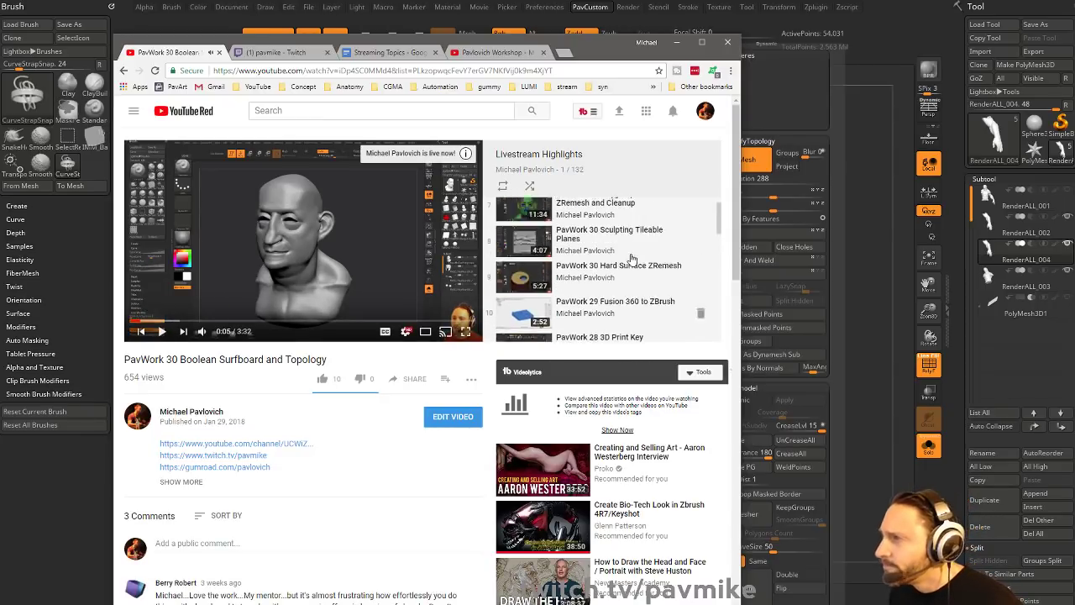
scroll(626, 253, down, 2)
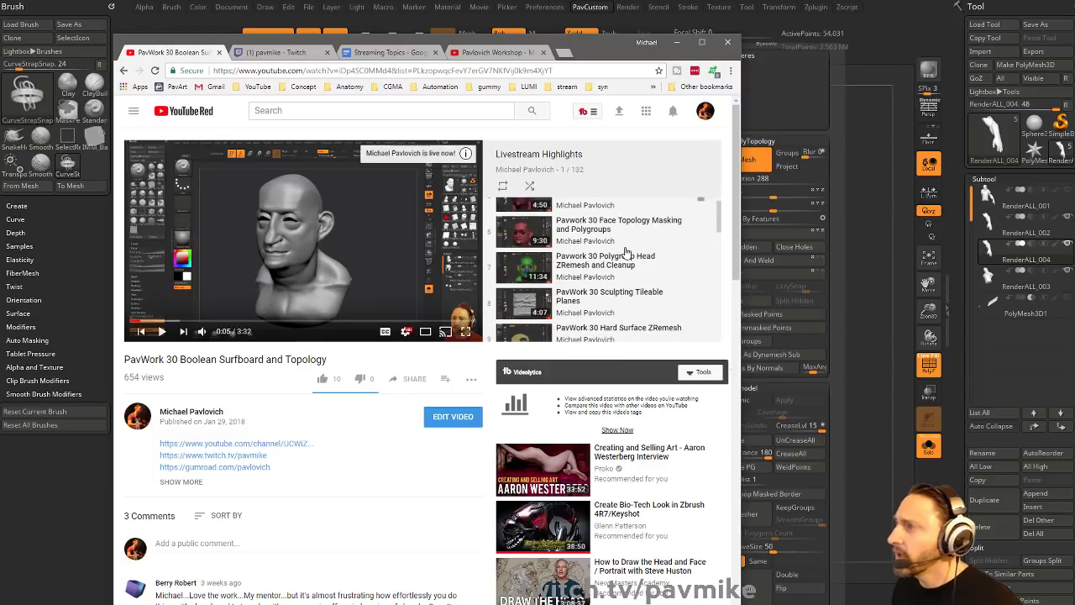
scroll(638, 257, up, 2)
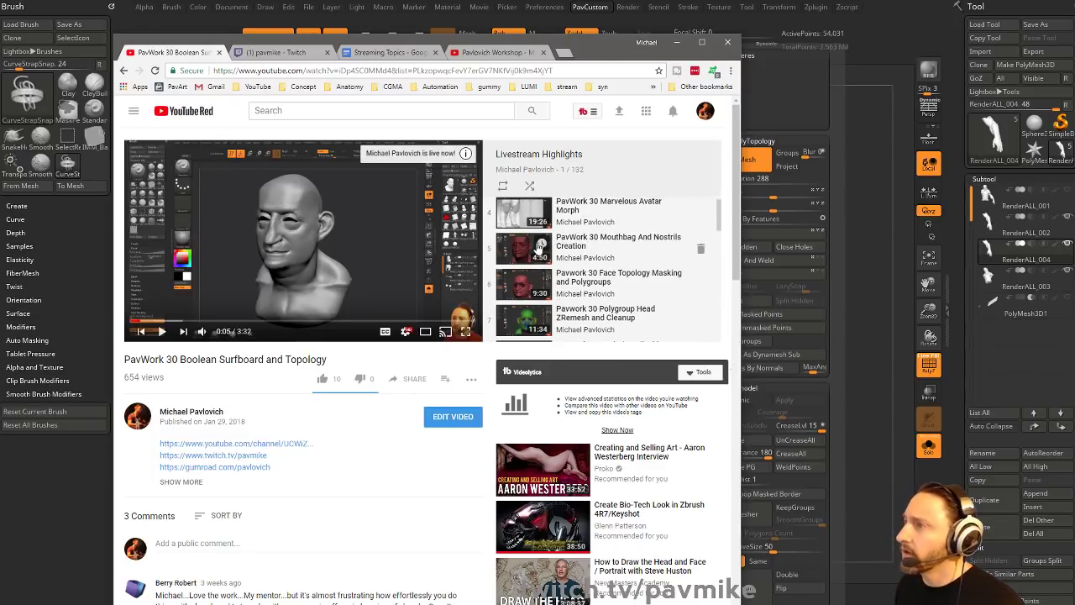
- Open "PavWork 30 Mouthbag And Nostrils Creation" in a new tab and look through the older videos in the playlist
right_click(585, 243)
click(602, 251)
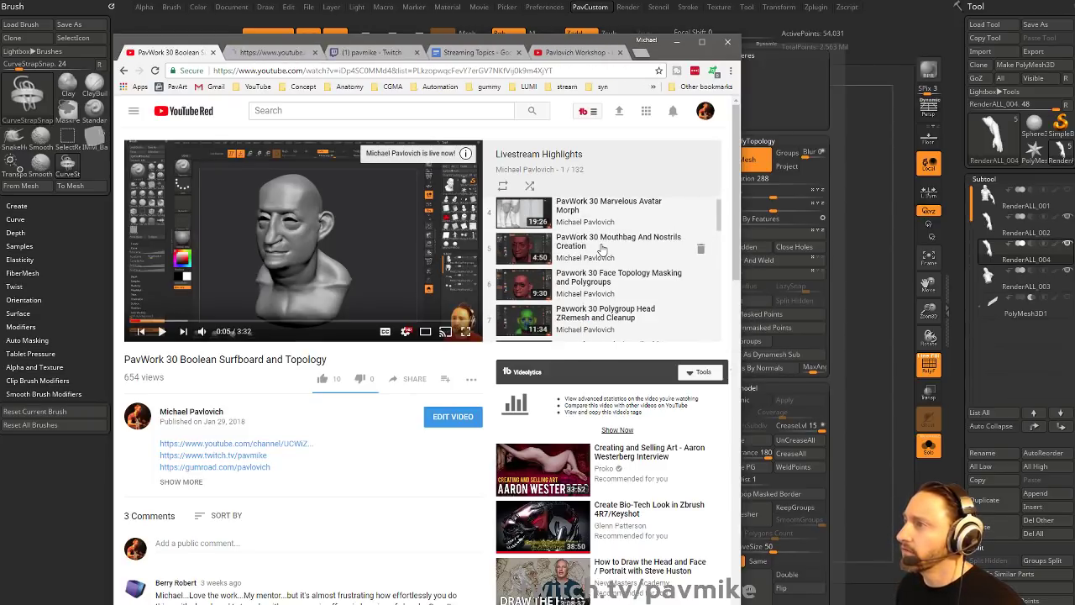
scroll(603, 250, down, 6)
scroll(602, 250, down, 11)
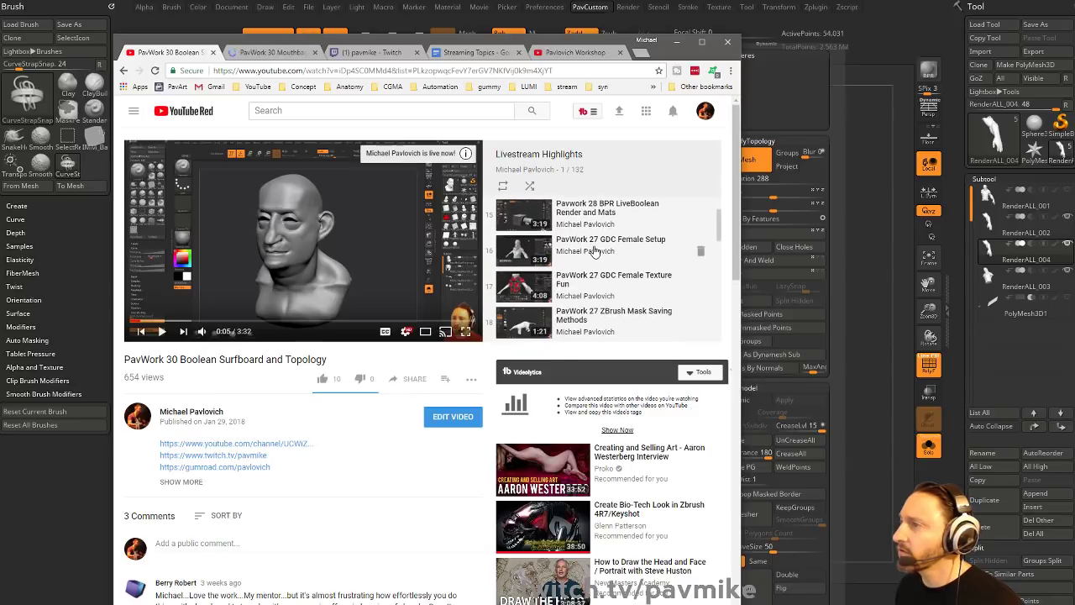
scroll(596, 252, down, 2)
scroll(622, 260, up, 3)
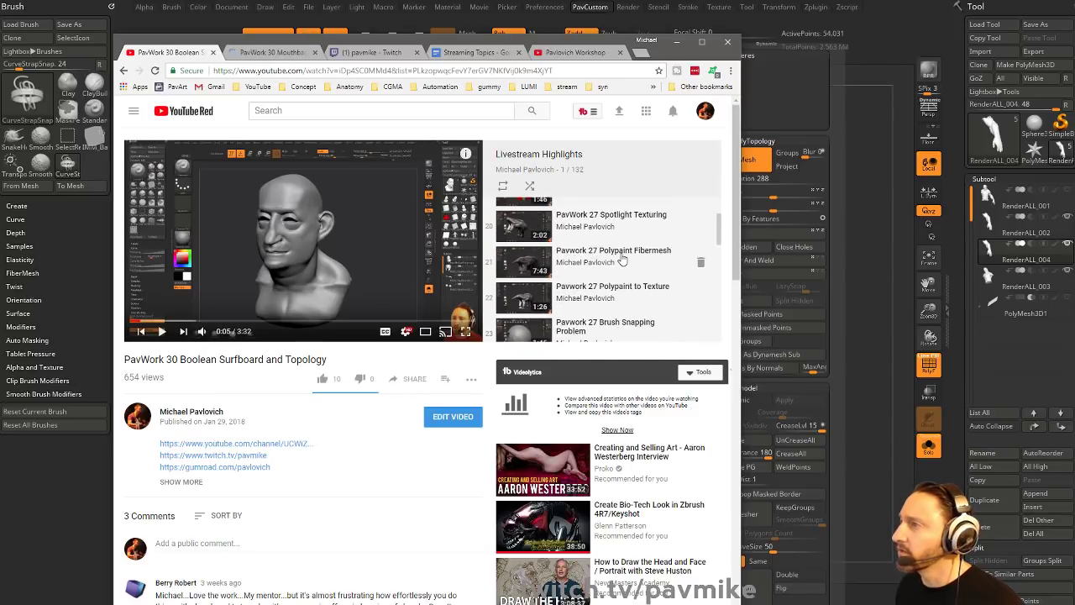
scroll(626, 279, up, 4)
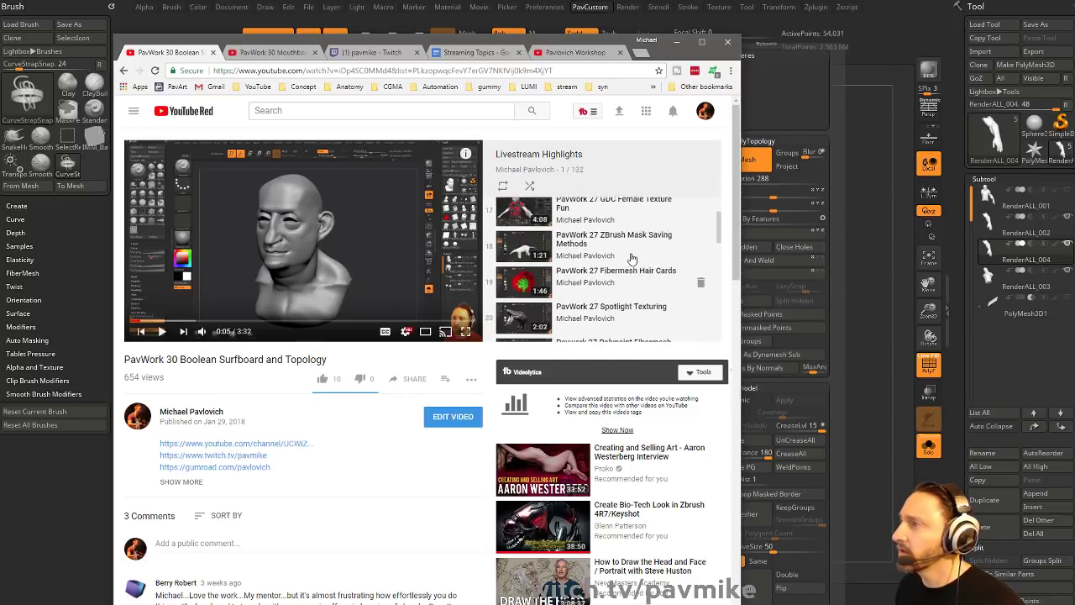
scroll(627, 265, down, 8)
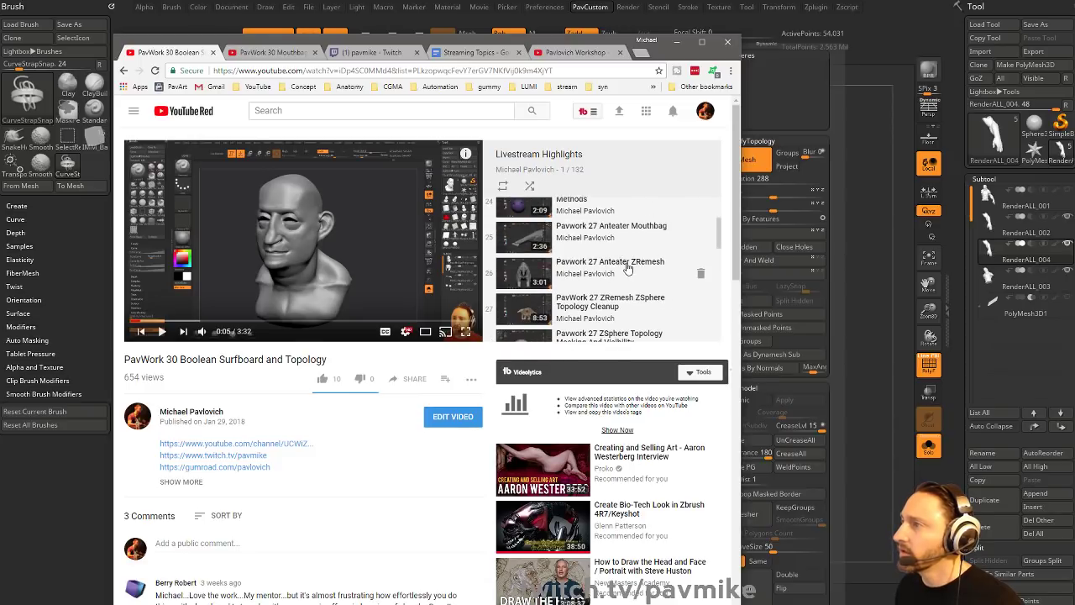
scroll(626, 279, down, 5)
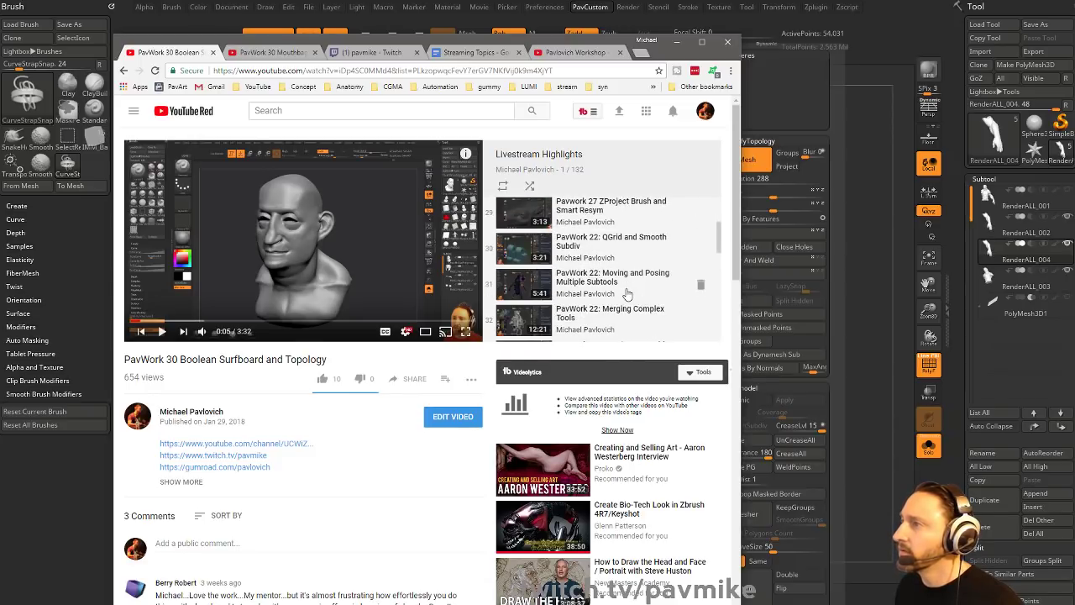
scroll(635, 251, down, 6)
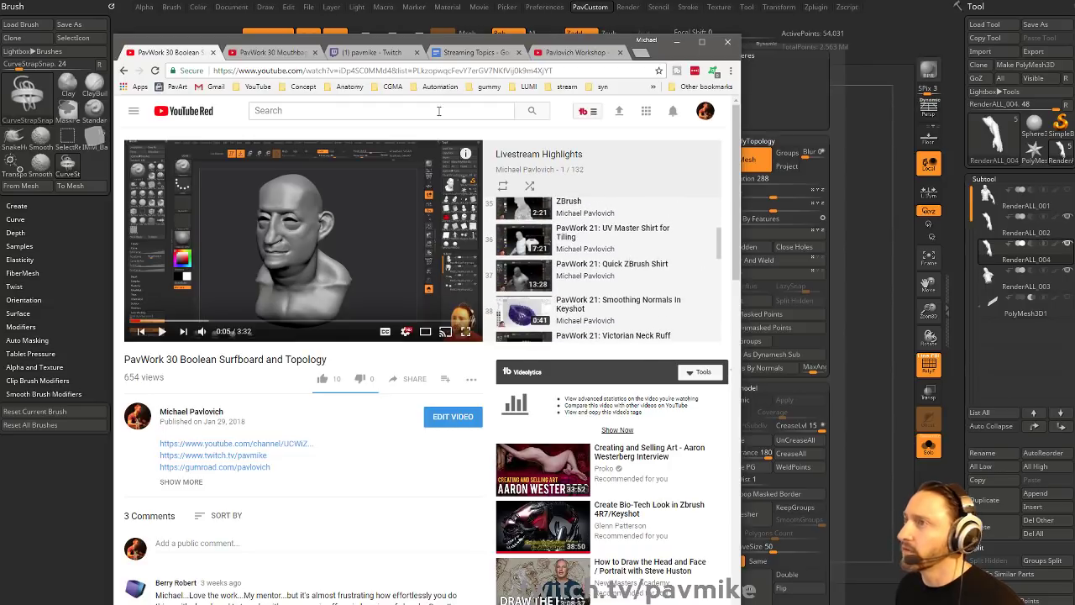
- View the Pixologic workshop playlist, and pause the mouthbag and nostrils video in its own tab
click(574, 53)
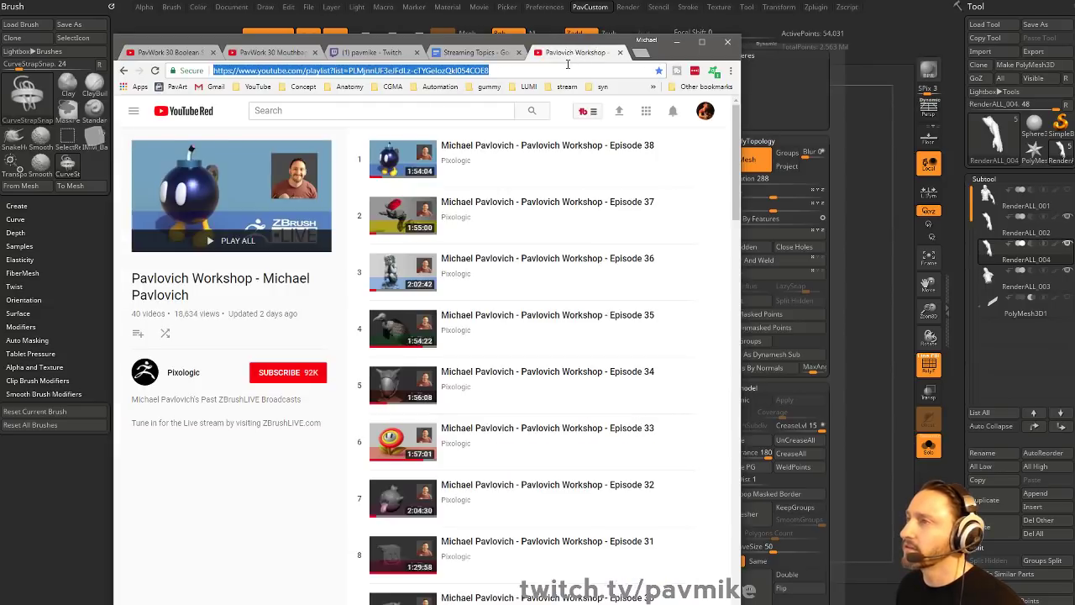
click(270, 53)
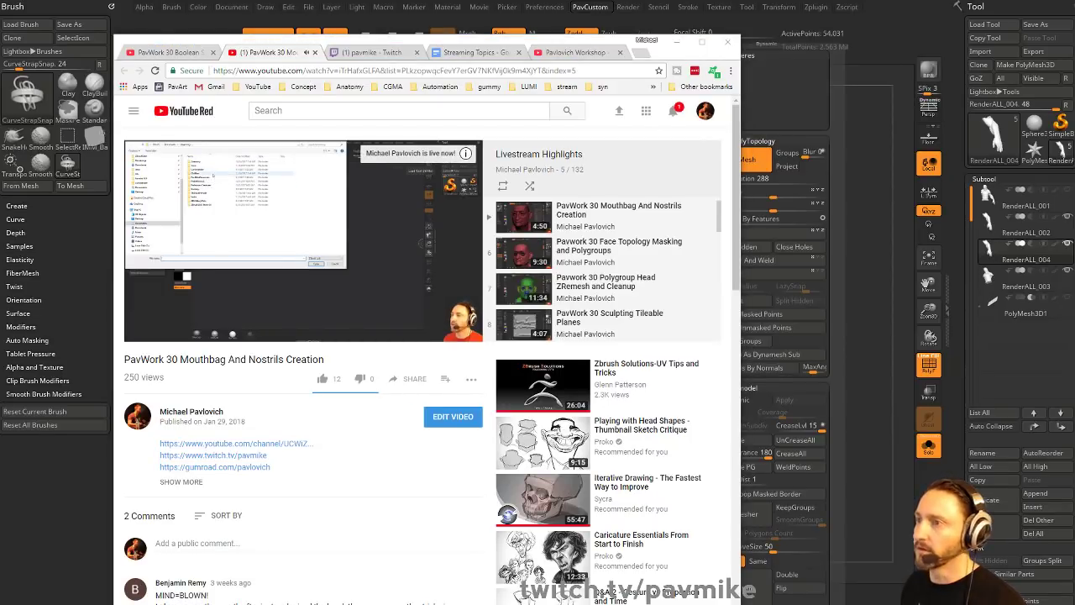
click(163, 331)
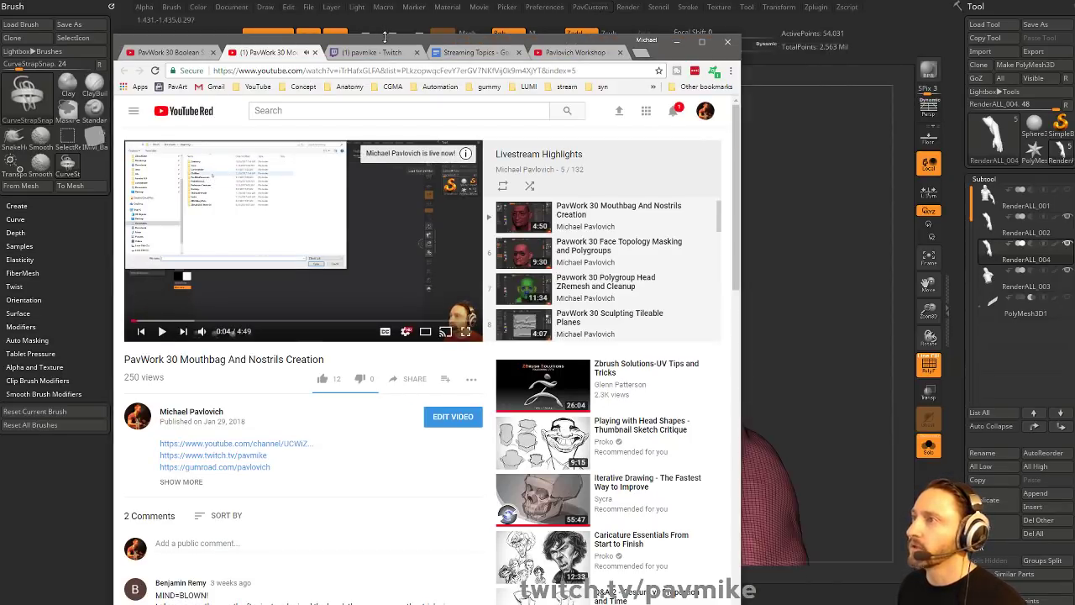
- Switch back to ZBrush and ZRemesh the arm copy once more with the Half option
click(387, 27)
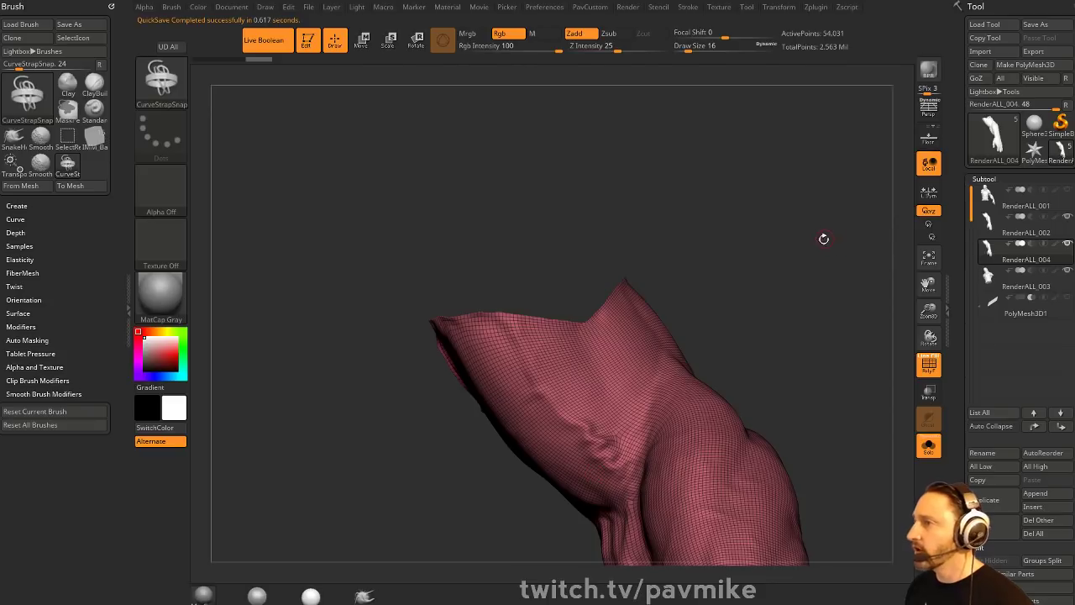
drag(824, 239, 835, 293)
click(929, 366)
click(929, 366)
key(space)
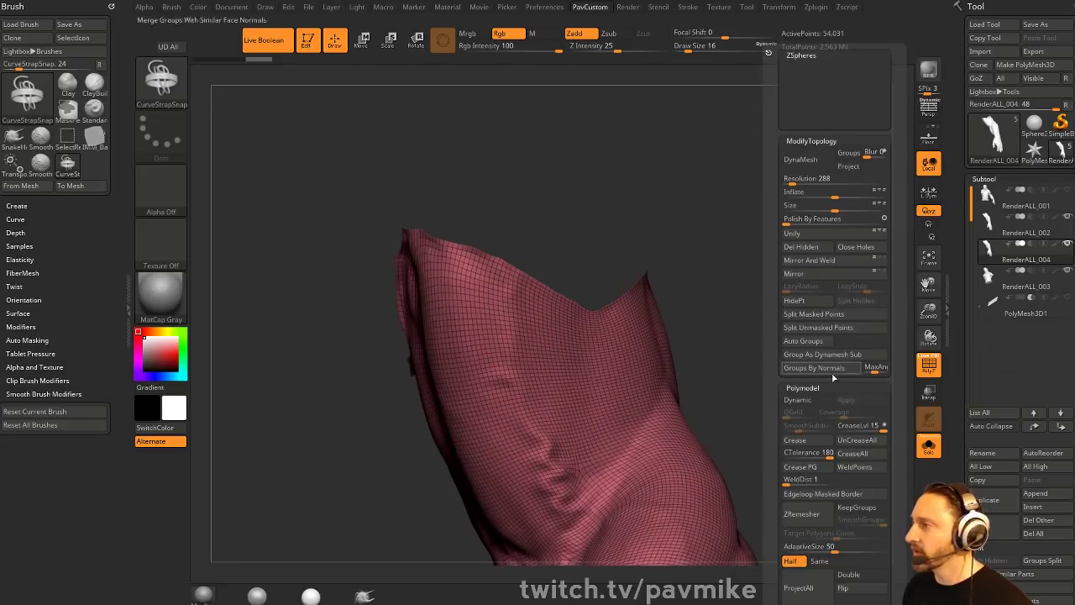
click(805, 513)
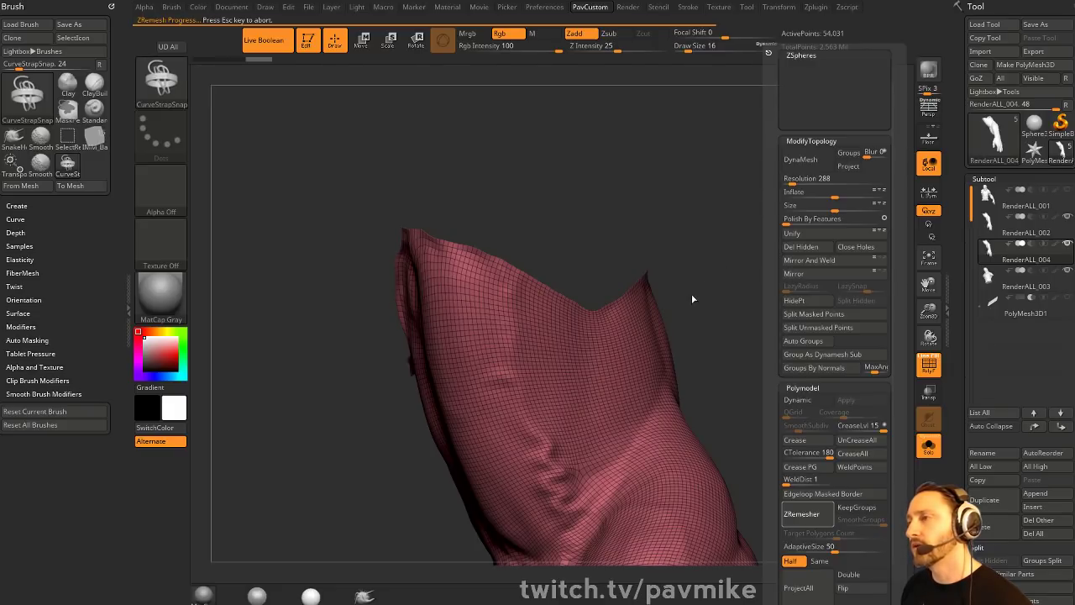
- Switch to the Standard brush at draw size 11 and smooth the pointed flap on the arm's open border with Smooth Stronger
drag(730, 260, 792, 209)
key(space)
key(b)
key(m)
key(v)
key(s)
mouse_move(510, 329)
mouse_down()
mouse_move(473, 329)
mouse_move(491, 336)
mouse_up()
key(s)
drag(512, 247, 496, 336)
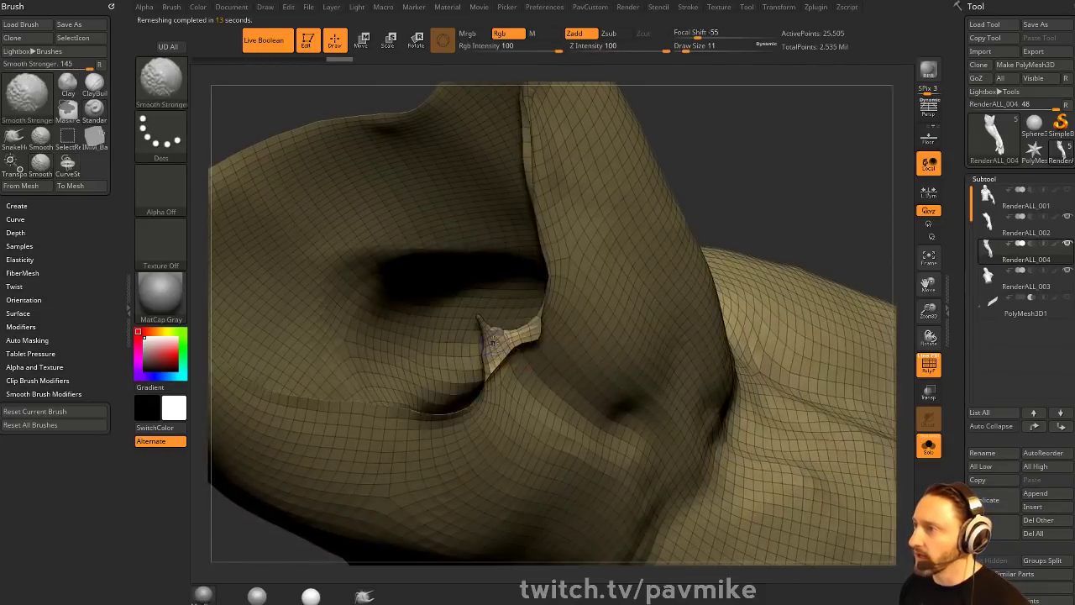
- Smooth the remaining spike on the arm's open border from several angles
drag(678, 160, 712, 194)
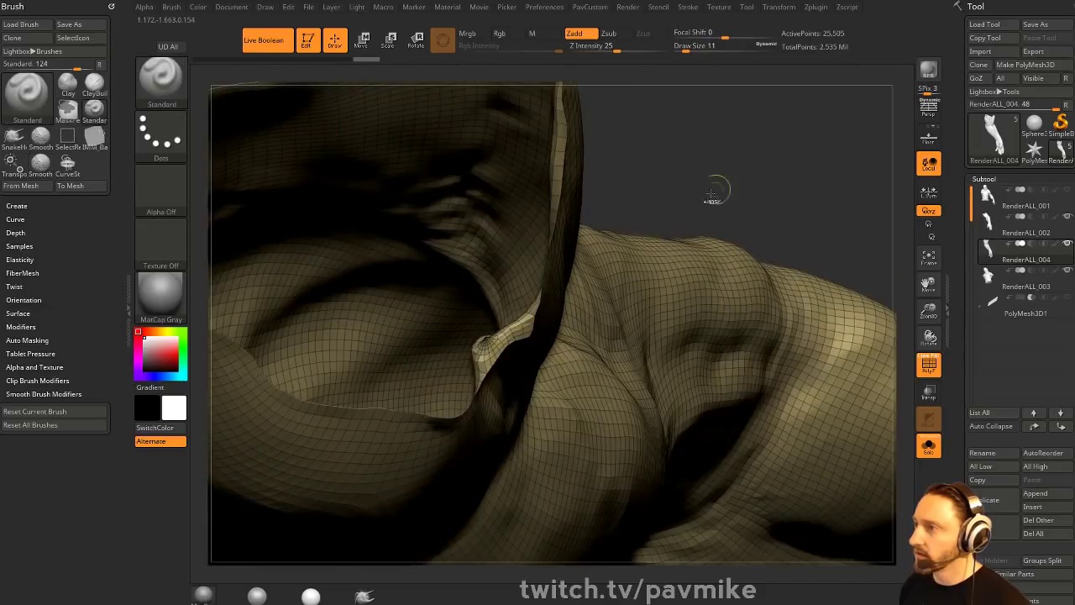
shift+drag(489, 344, 488, 359)
drag(651, 155, 739, 139)
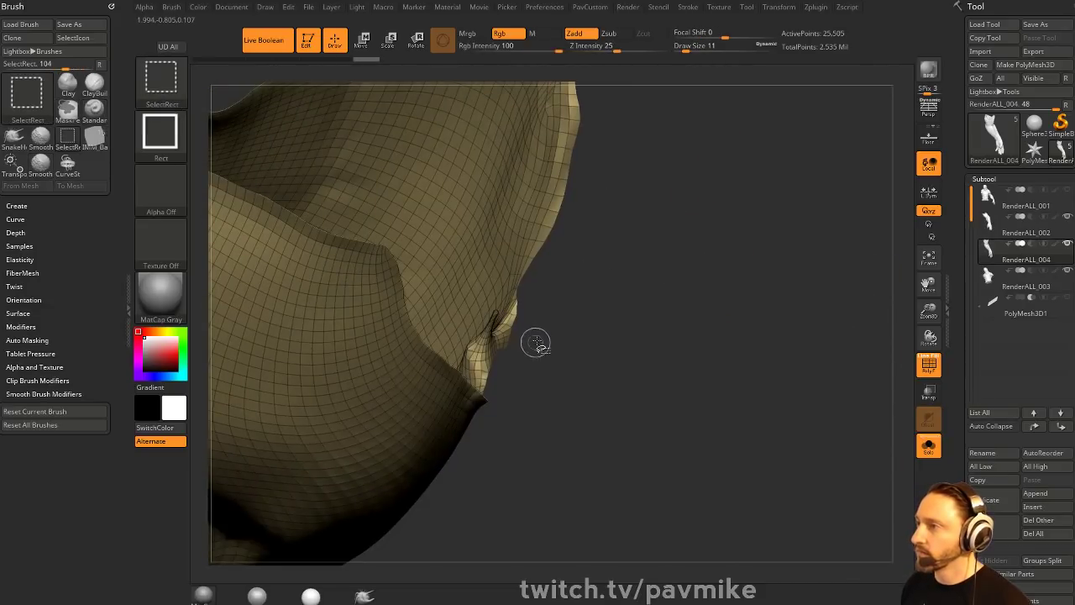
drag(551, 320, 571, 346)
key(shift)
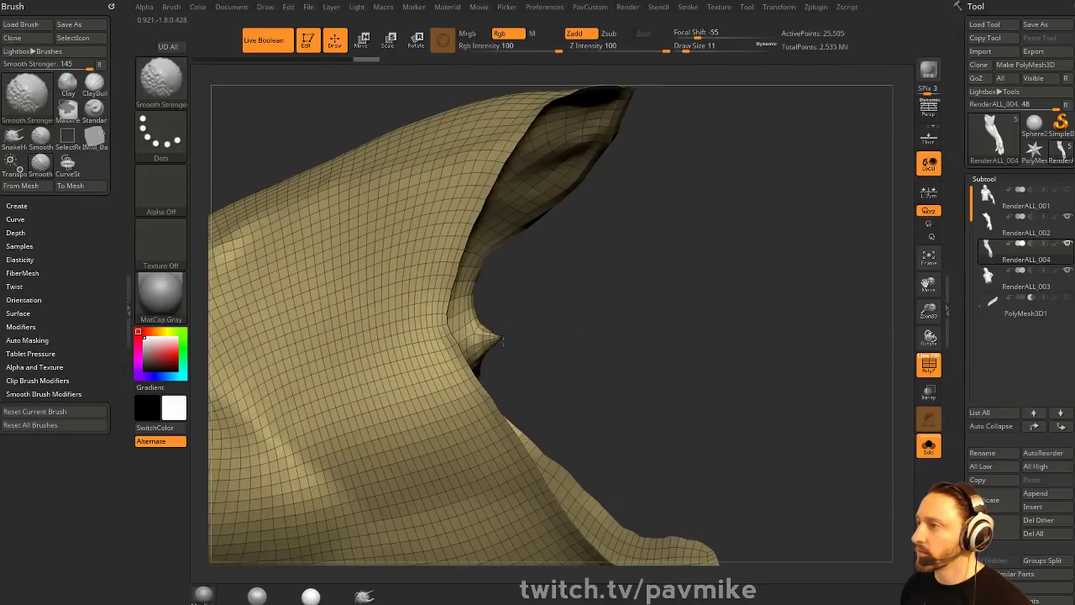
drag(491, 336, 553, 363)
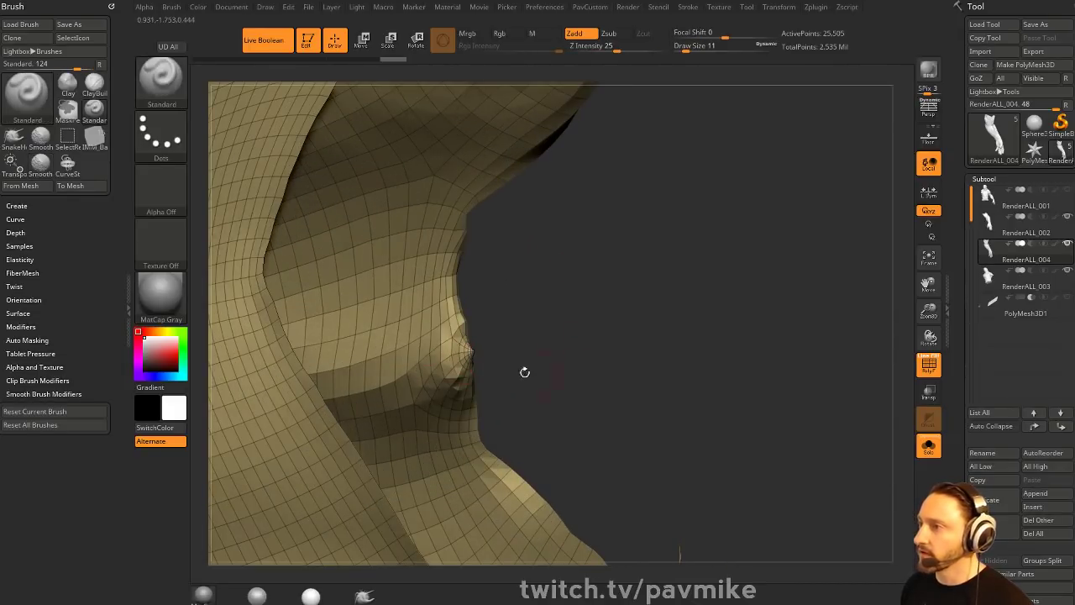
- Lower the Min Connected value in the Smooth Stronger brush's modifiers and smooth the spike on the arm's open border at draw size 14
shift+click(44, 394)
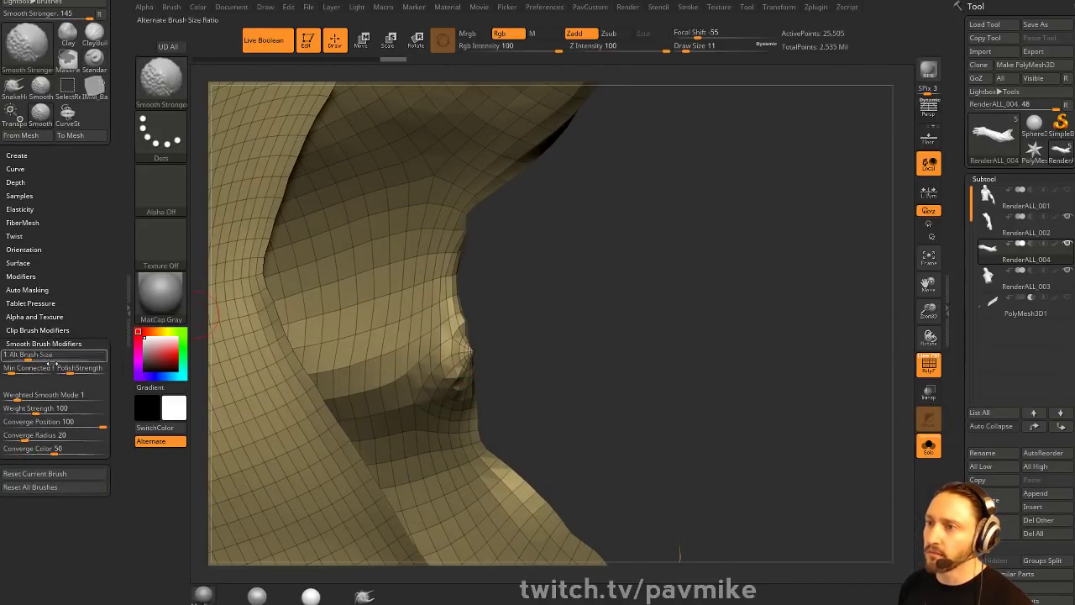
drag(12, 368, 4, 368)
mouse_move(490, 340)
mouse_down()
mouse_move(530, 333)
mouse_move(470, 360)
mouse_up()
key(s)
click(491, 351)
key(shift)
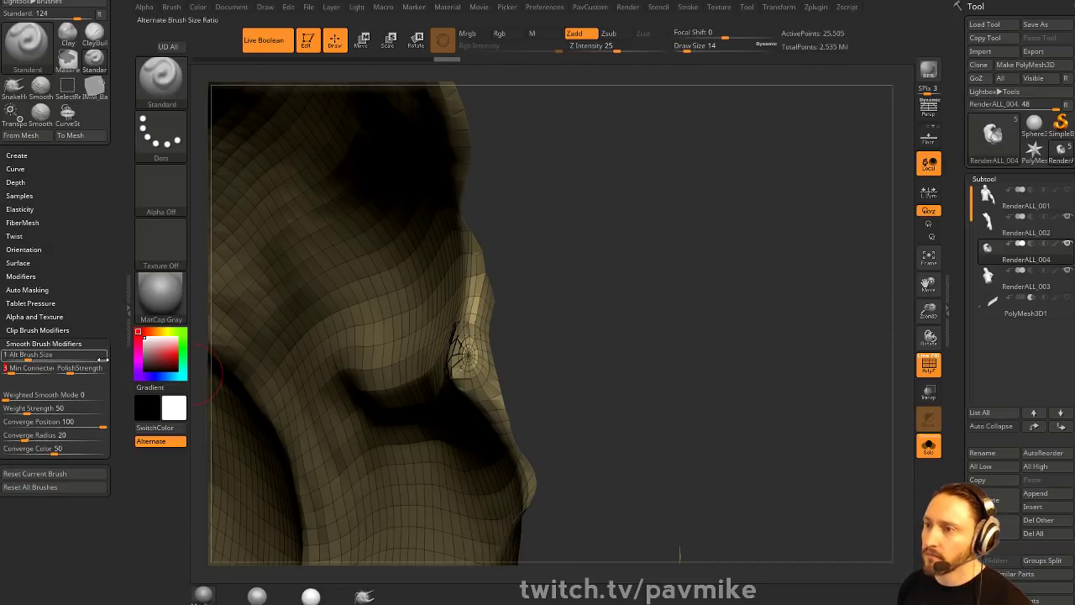
- Switch to the ZModeler brush with the arm's open border in view
drag(723, 395, 760, 164)
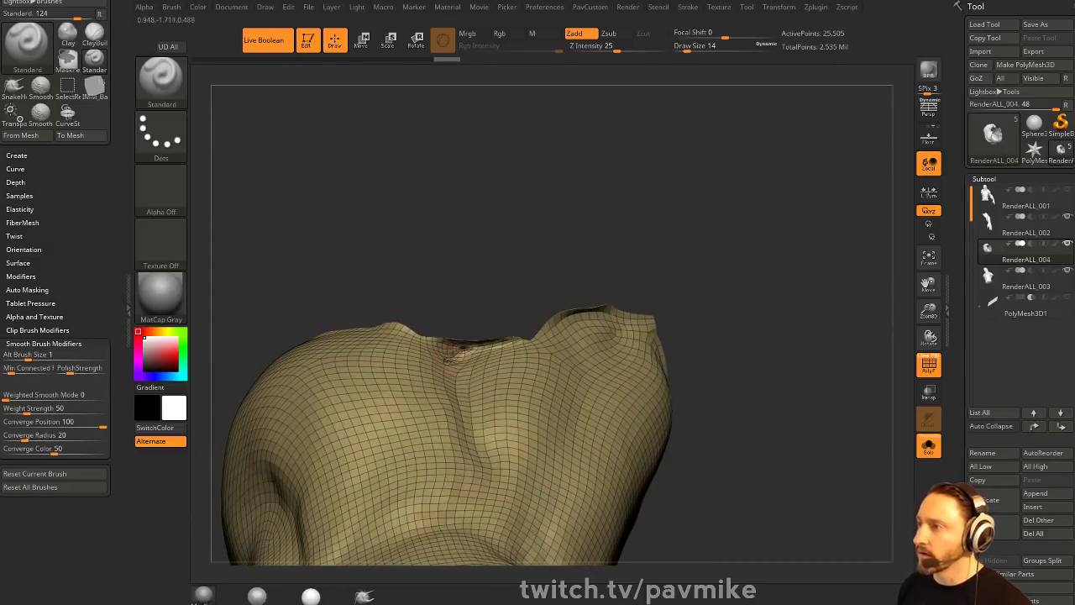
mouse_move(740, 209)
mouse_down()
mouse_move(733, 317)
mouse_move(776, 322)
mouse_move(516, 331)
mouse_move(689, 216)
mouse_move(837, 192)
mouse_move(768, 235)
mouse_move(735, 217)
mouse_move(722, 233)
mouse_move(737, 235)
mouse_move(756, 288)
mouse_up()
key(b)
key(z)
key(m)
- Try to cap the arm's whole opening at once with the ZModeler Close edge action and the Convex Hole target
key(space)
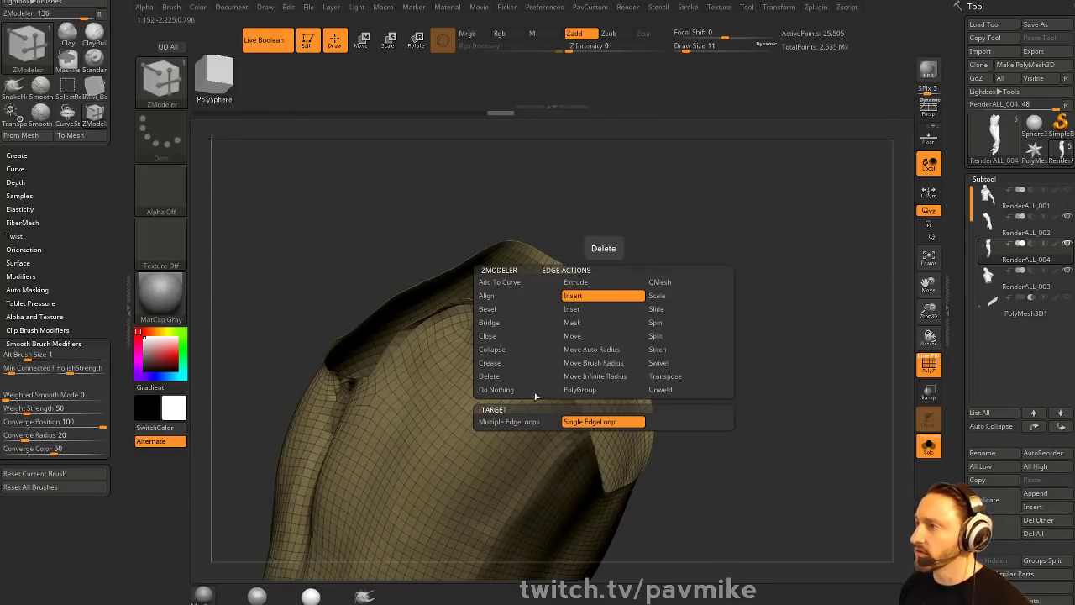
click(525, 335)
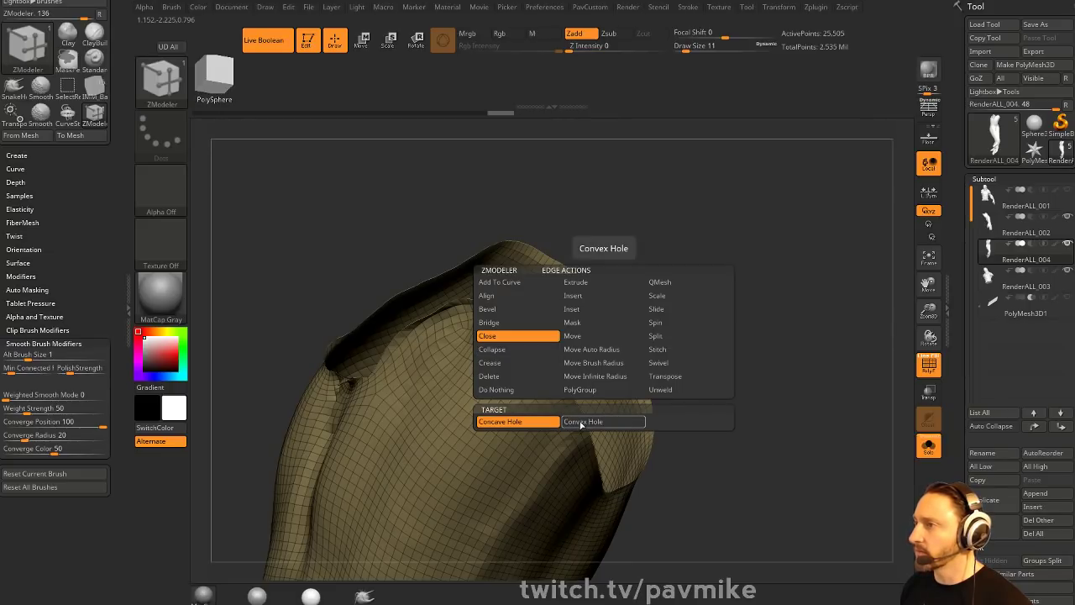
click(580, 423)
click(624, 353)
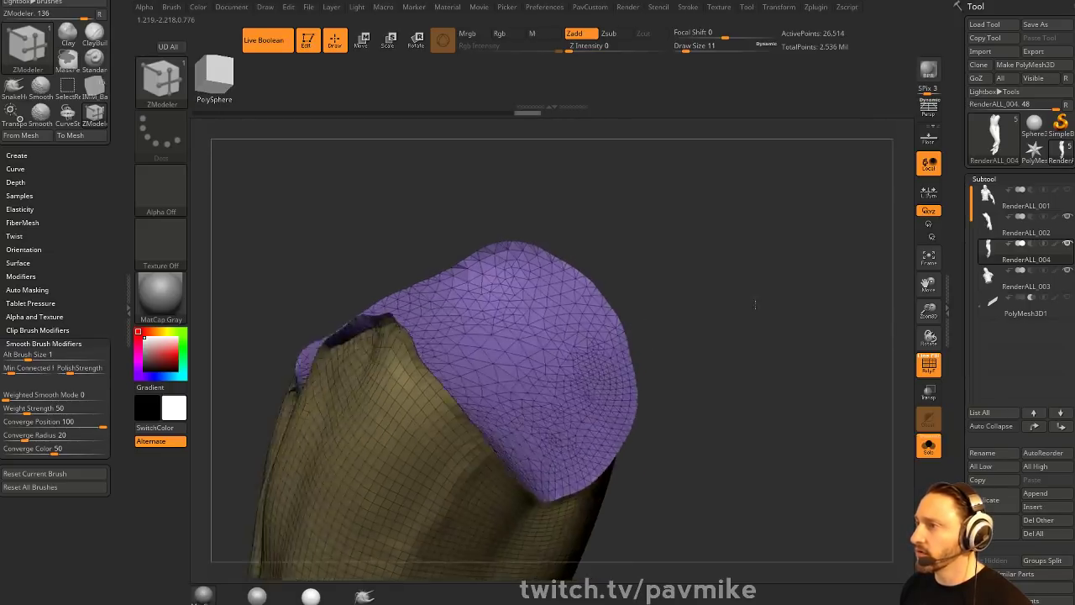
mouse_move(755, 304)
mouse_down()
mouse_move(840, 318)
mouse_move(721, 309)
mouse_move(727, 287)
mouse_move(715, 271)
mouse_move(734, 249)
mouse_move(739, 298)
mouse_move(798, 238)
mouse_move(796, 265)
mouse_up()
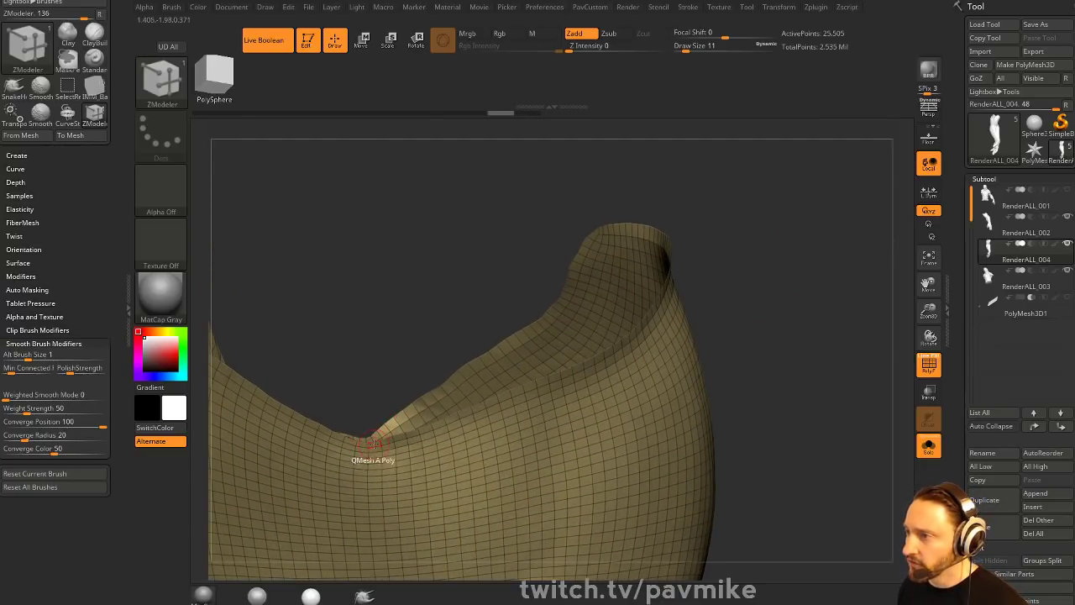
- Set the ZModeler edge action to Bridge and bridge opposite border edges across the arm's opening at the notch and near the far end
key(space)
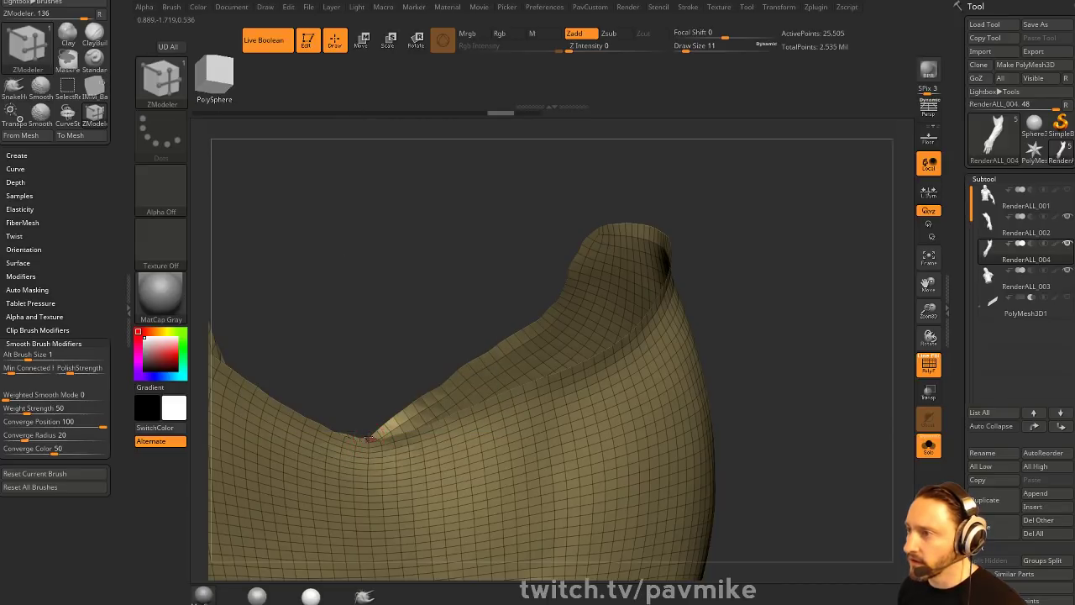
drag(393, 344, 413, 314)
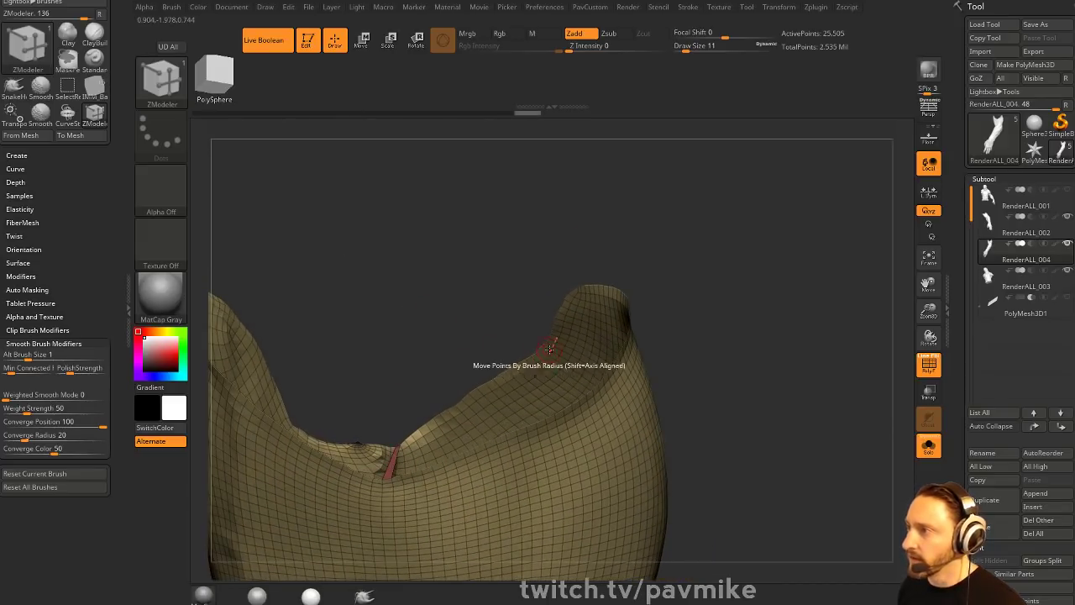
click(600, 381)
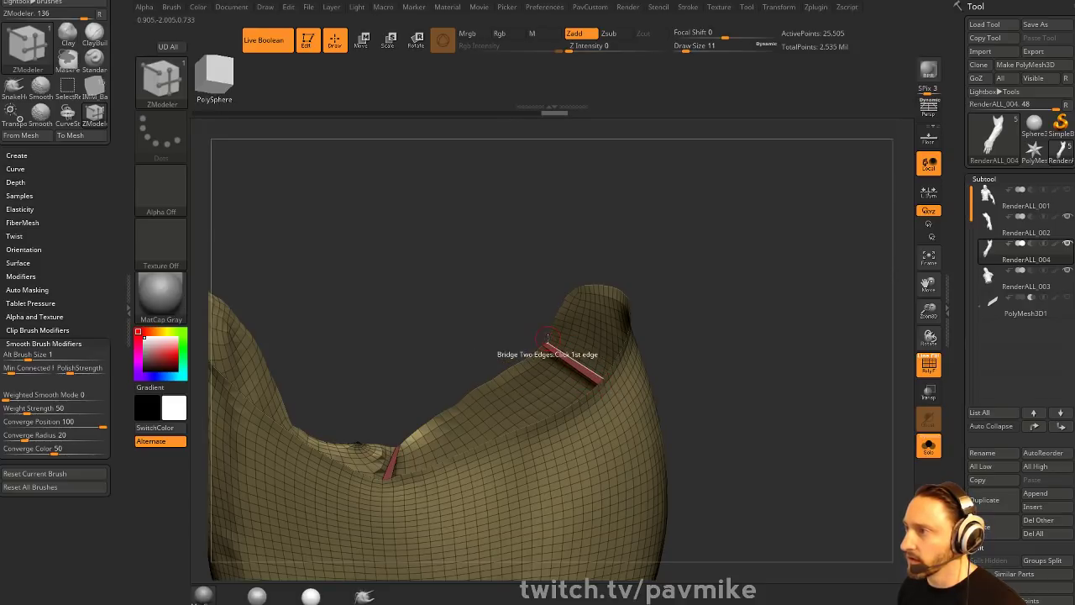
click(602, 373)
drag(480, 326, 575, 384)
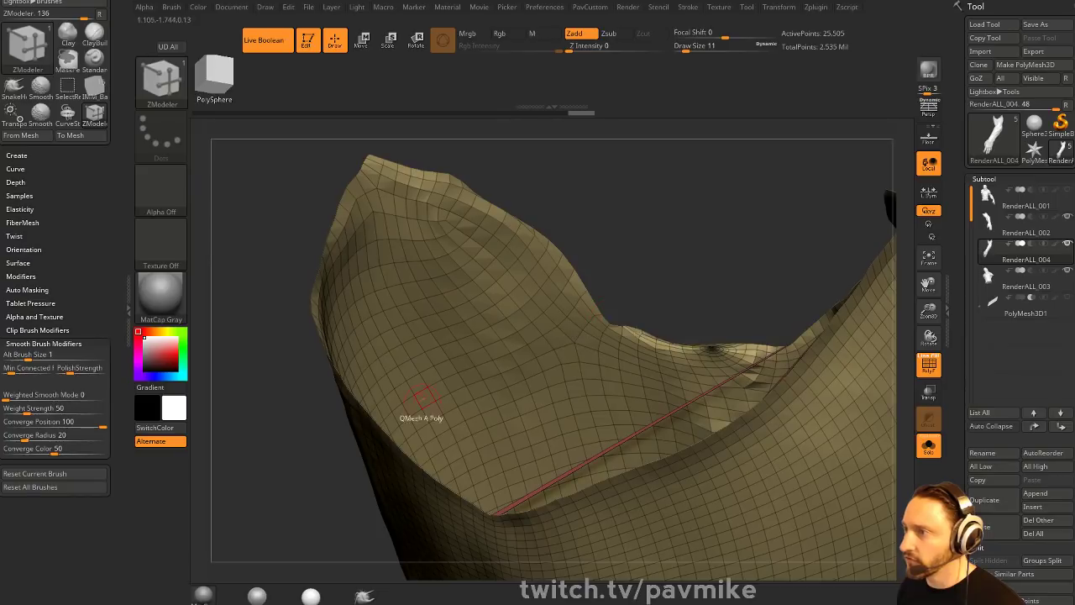
- Bridge adjacent pairs of opposite edges below the tall flap to form a double-width strip across the arm's opening
click(597, 329)
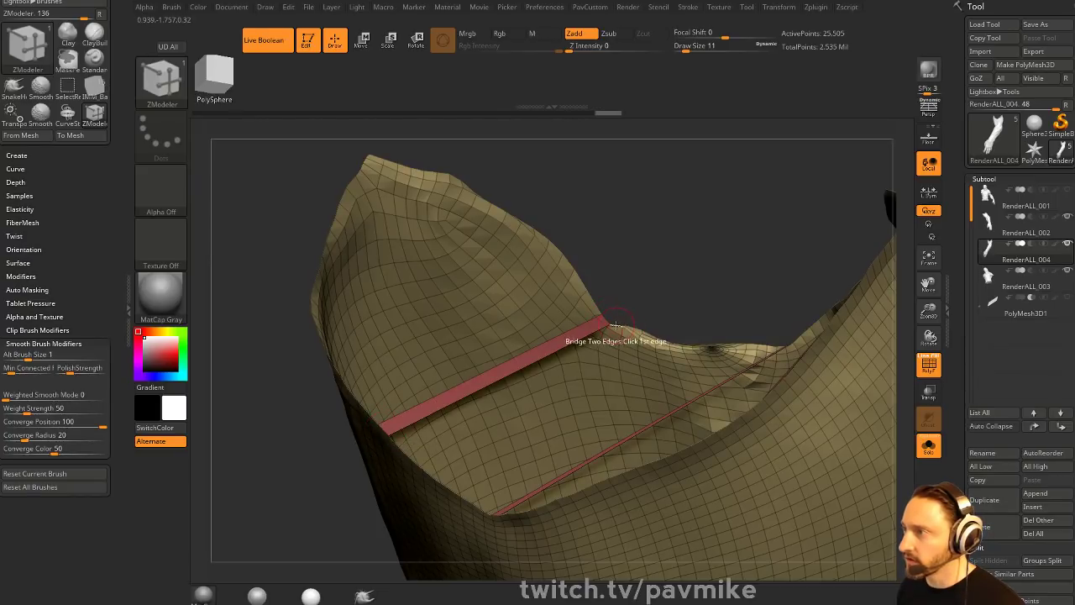
drag(647, 311, 639, 281)
click(498, 381)
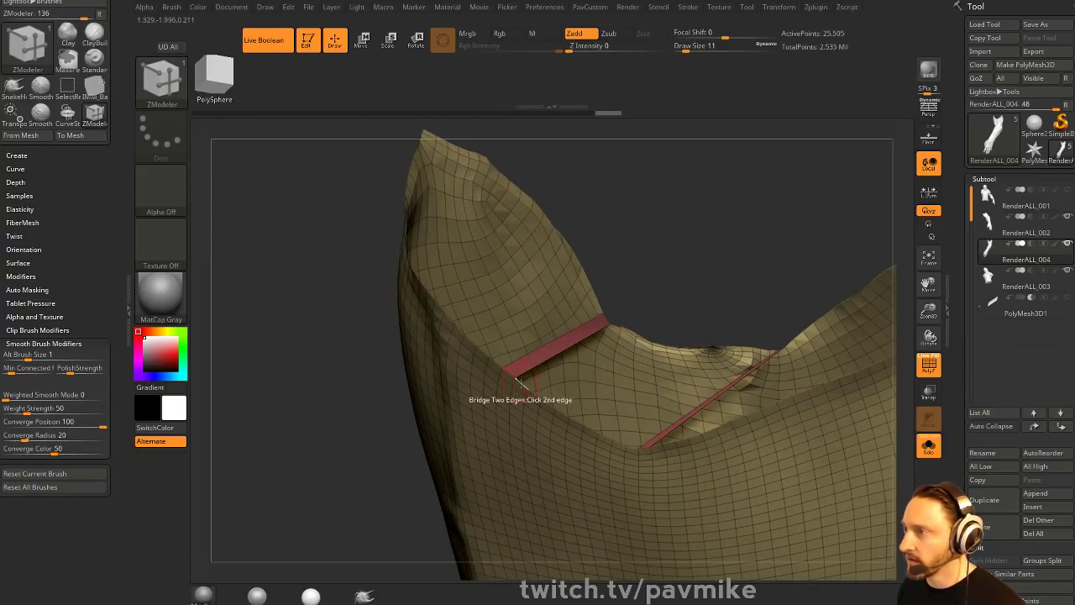
drag(597, 207, 520, 286)
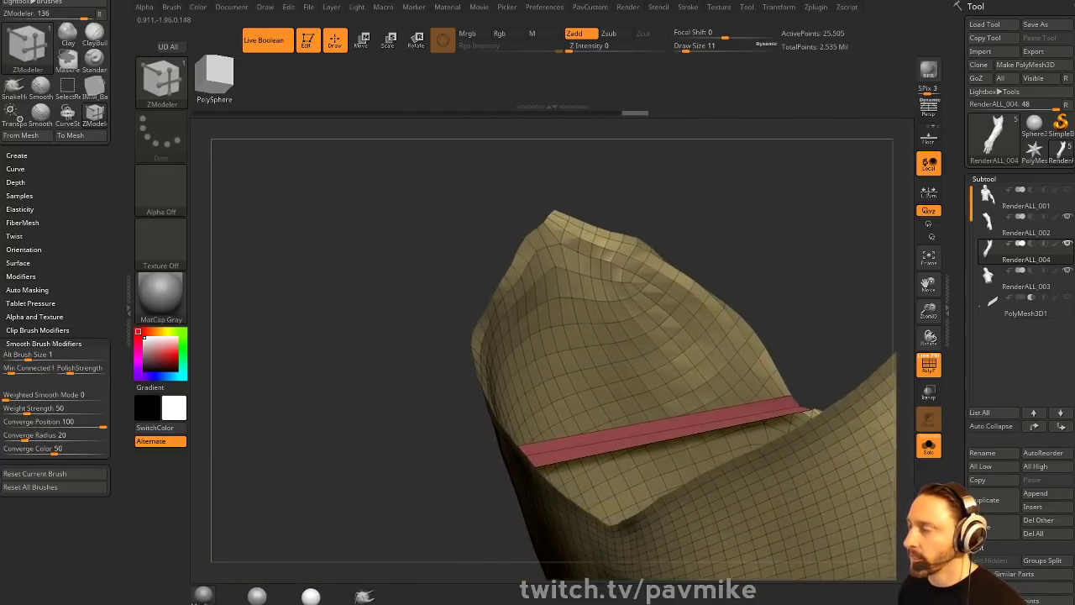
drag(813, 412, 605, 218)
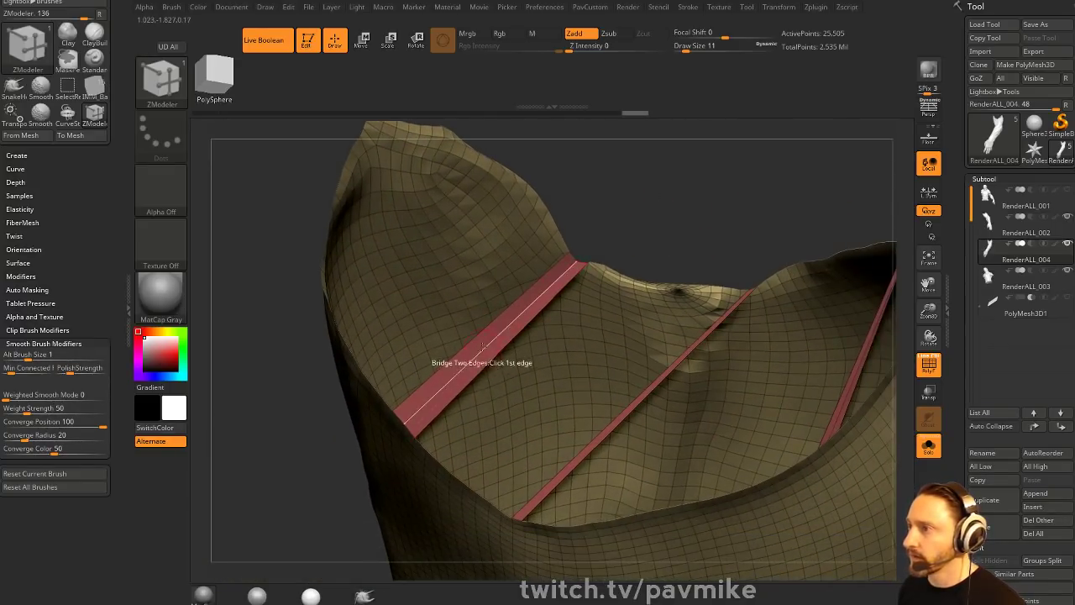
- Set the edge action to Insert with Single EdgeLoop and add edge loops that subdivide the double-width strip into small quads
key(space)
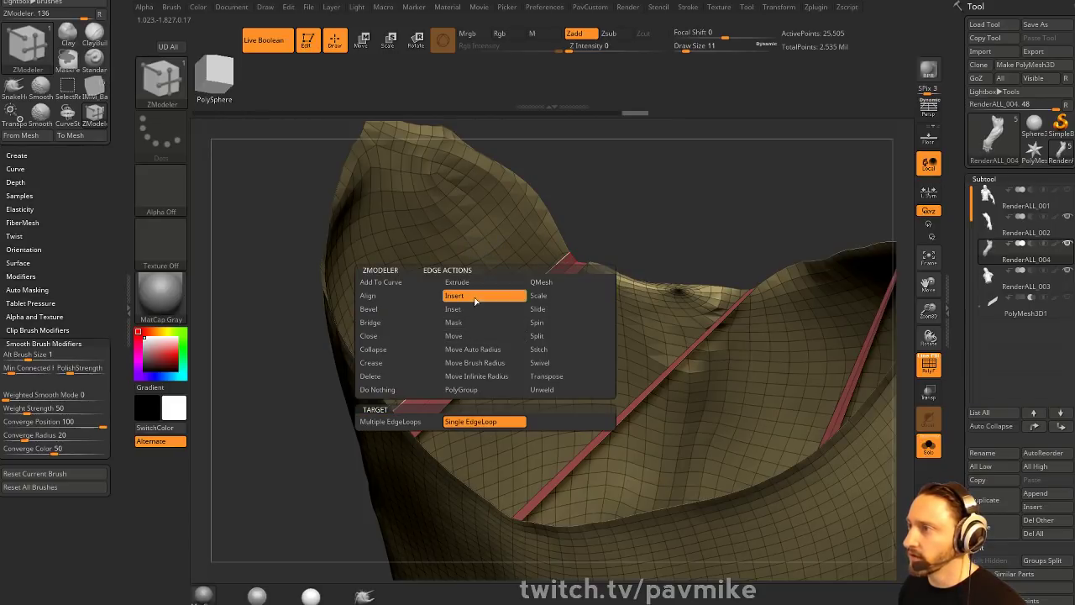
click(418, 425)
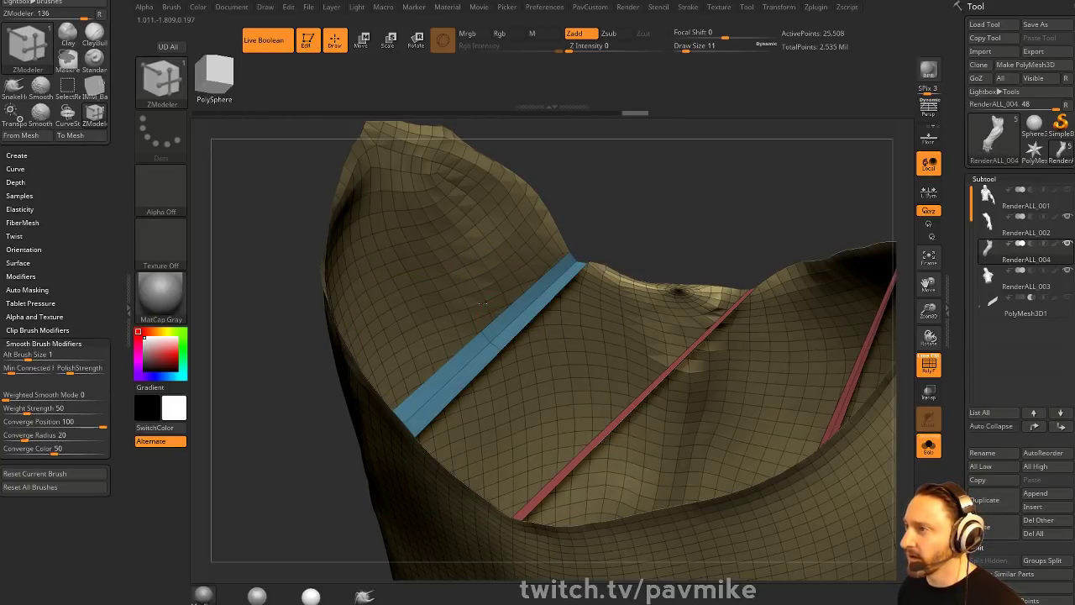
drag(666, 241, 745, 331)
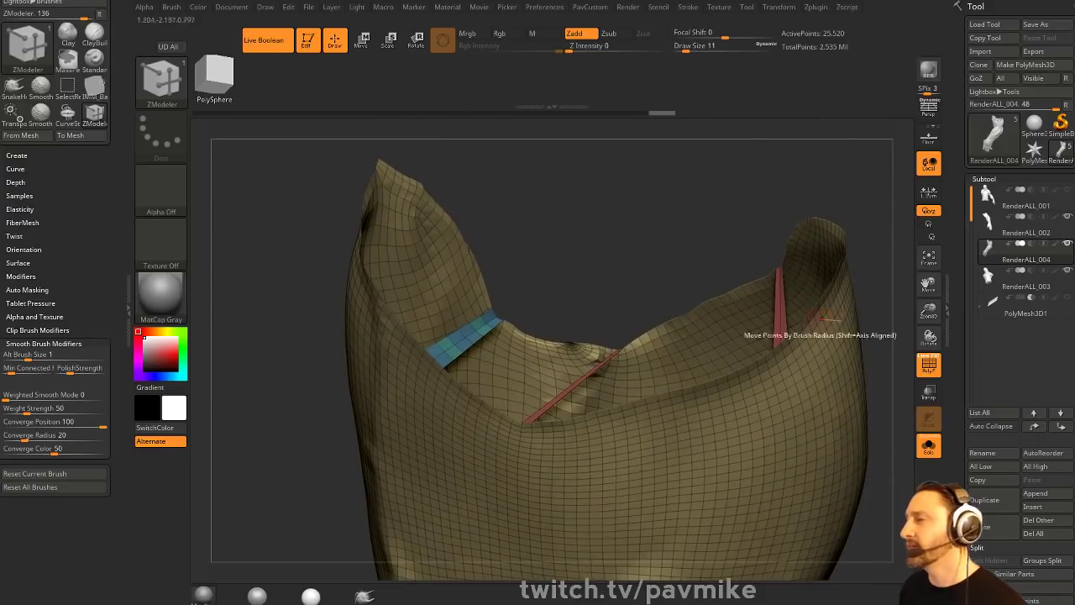
drag(593, 223, 633, 275)
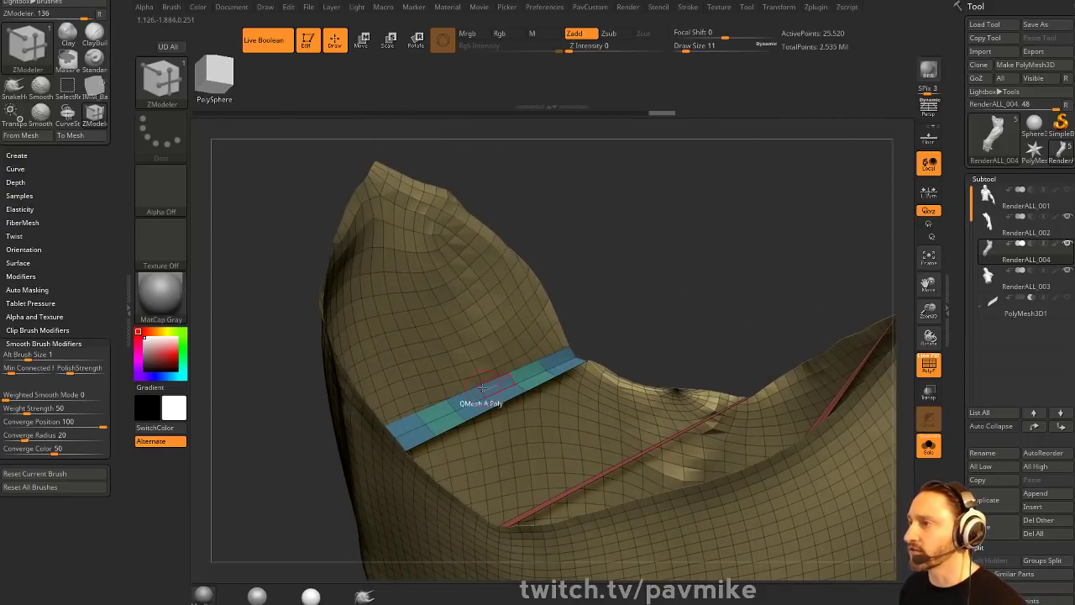
click(466, 393)
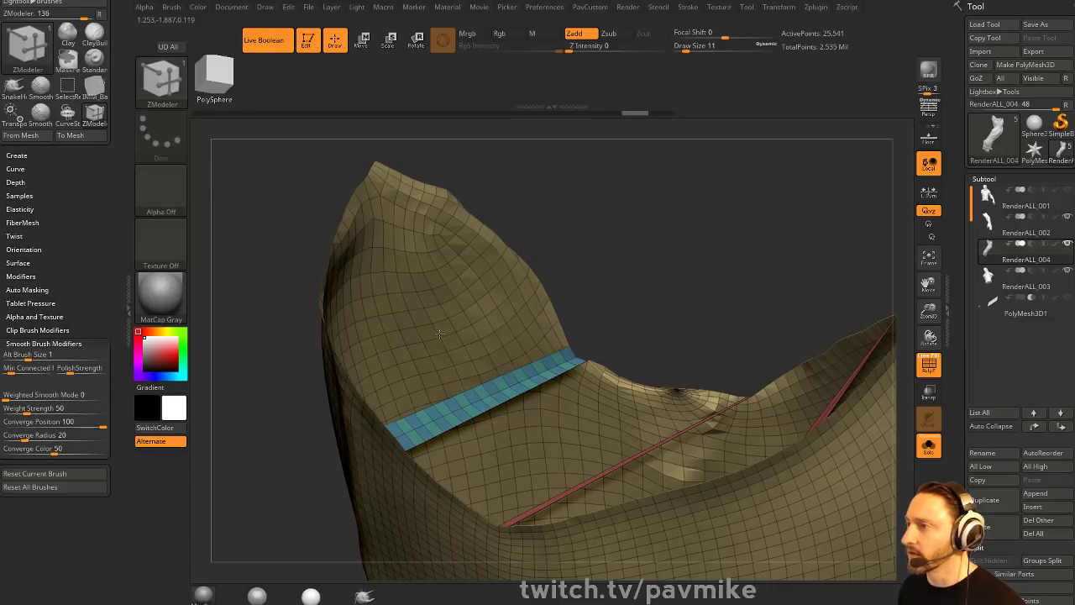
- Set the edge action back to Bridge and connect the flap's pointed tip to the middle of the subdivided strip with adjacent bridges
key(space)
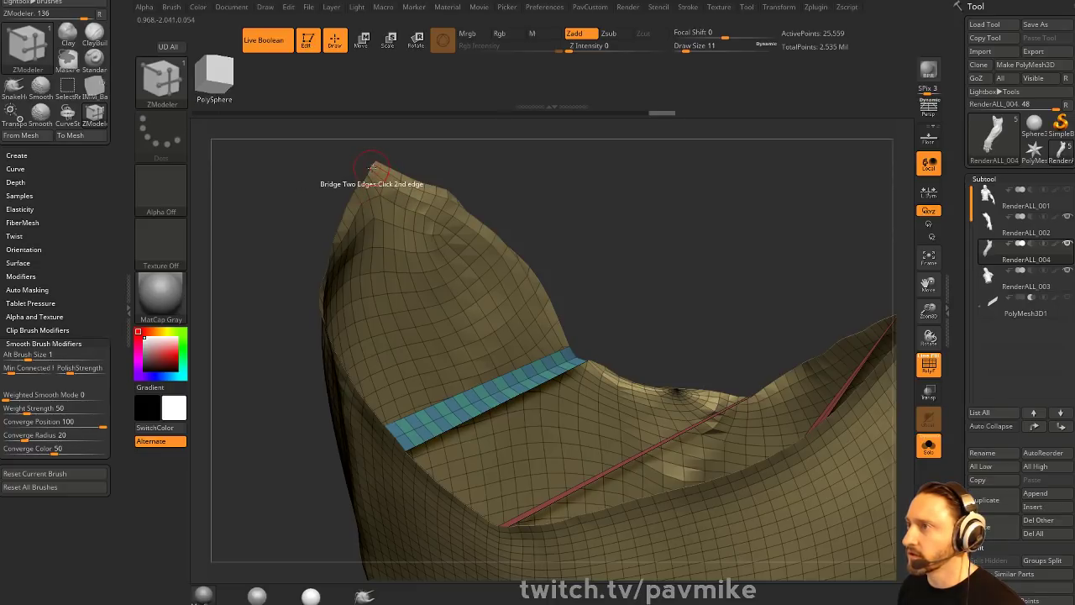
click(373, 167)
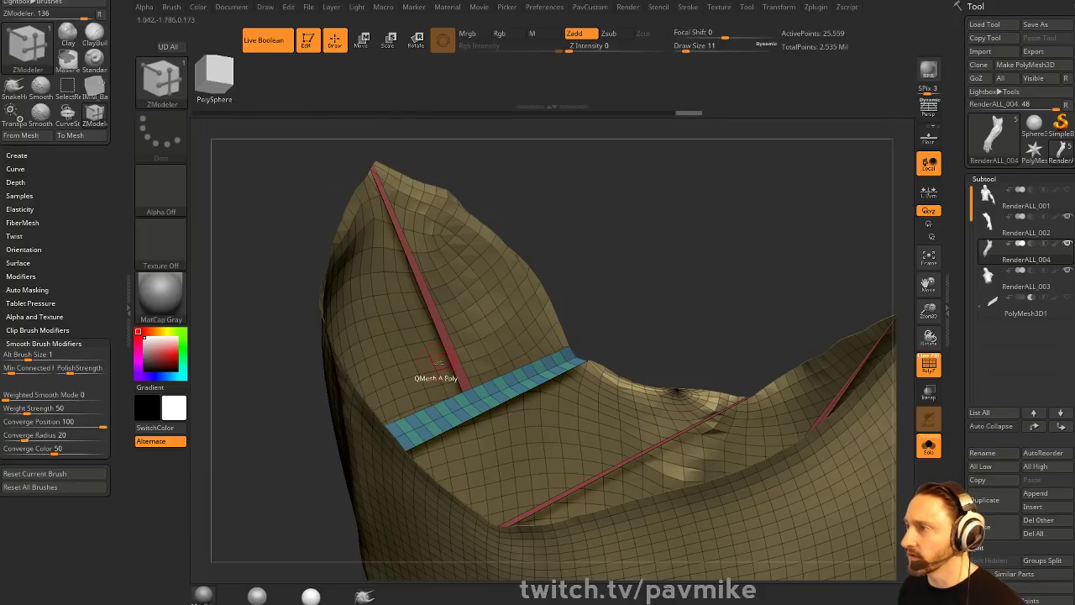
click(477, 384)
right_drag(477, 384, 412, 370)
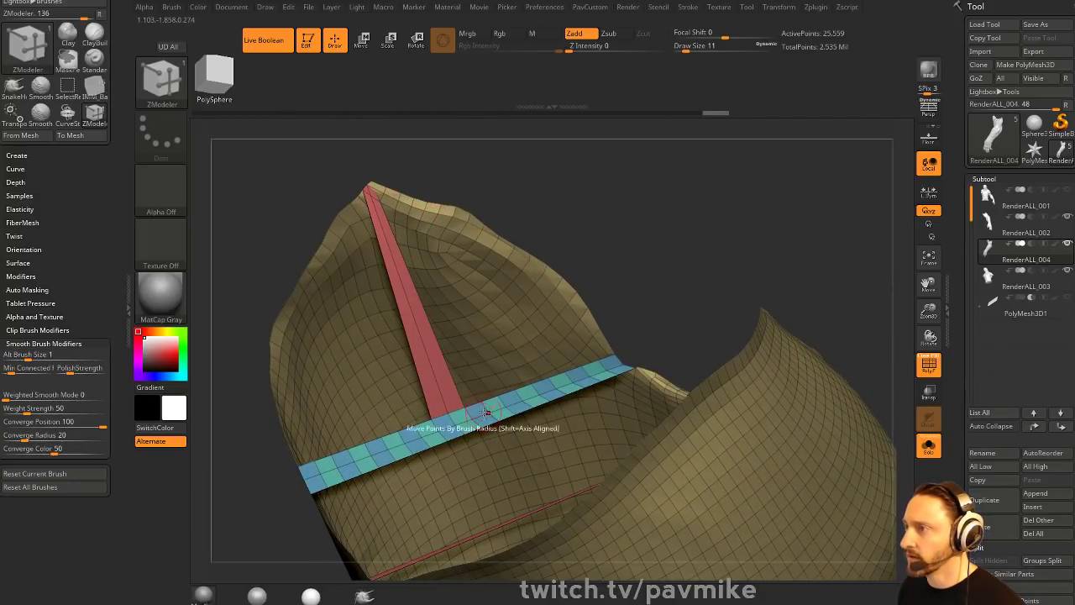
right_drag(476, 401, 596, 279)
right_drag(537, 212, 668, 223)
- Set the edge action to Close and fill each remaining hole between the bridges across the arm's opening
key(space)
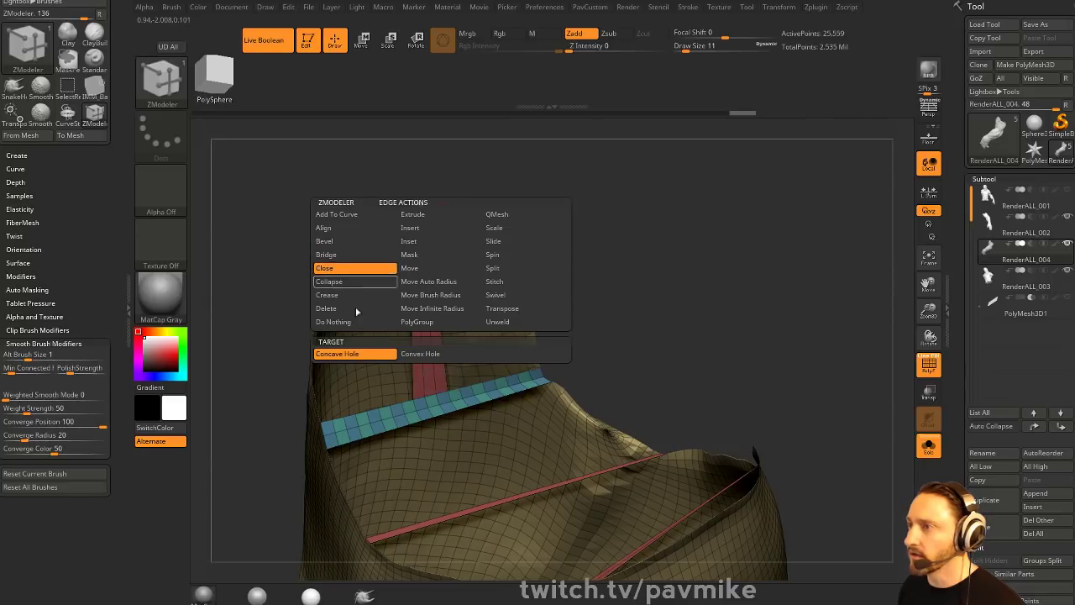
click(458, 228)
right_drag(458, 229, 696, 244)
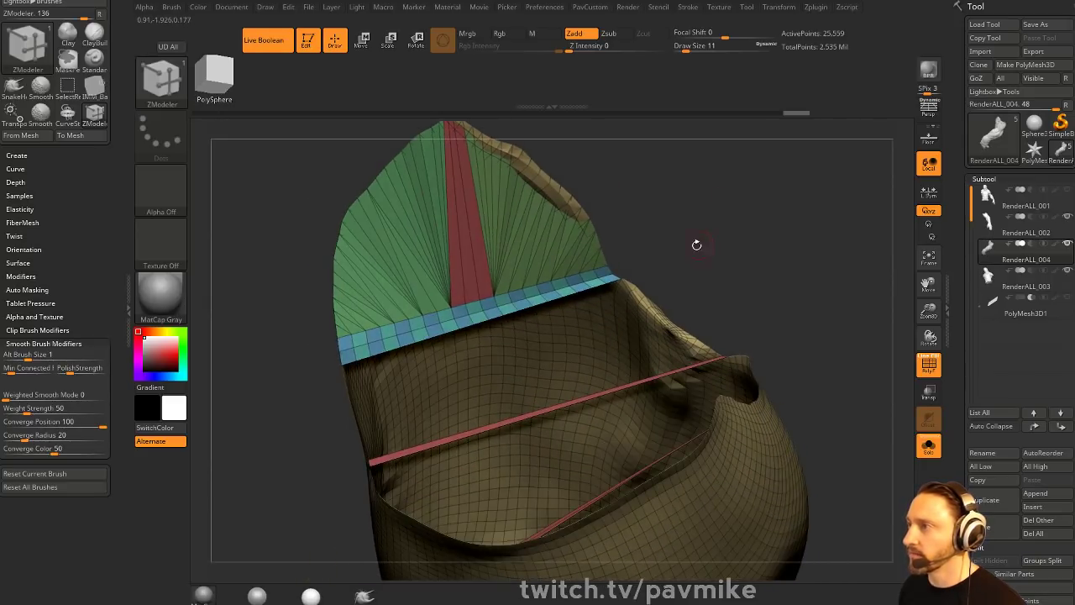
click(628, 282)
right_drag(753, 276, 741, 257)
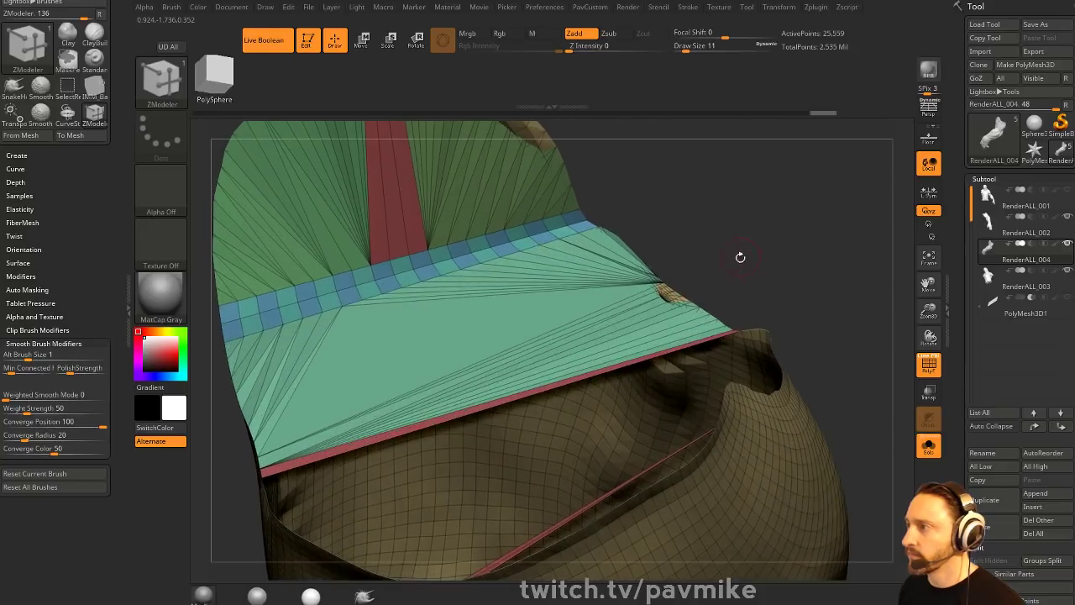
click(750, 330)
right_drag(750, 330, 506, 168)
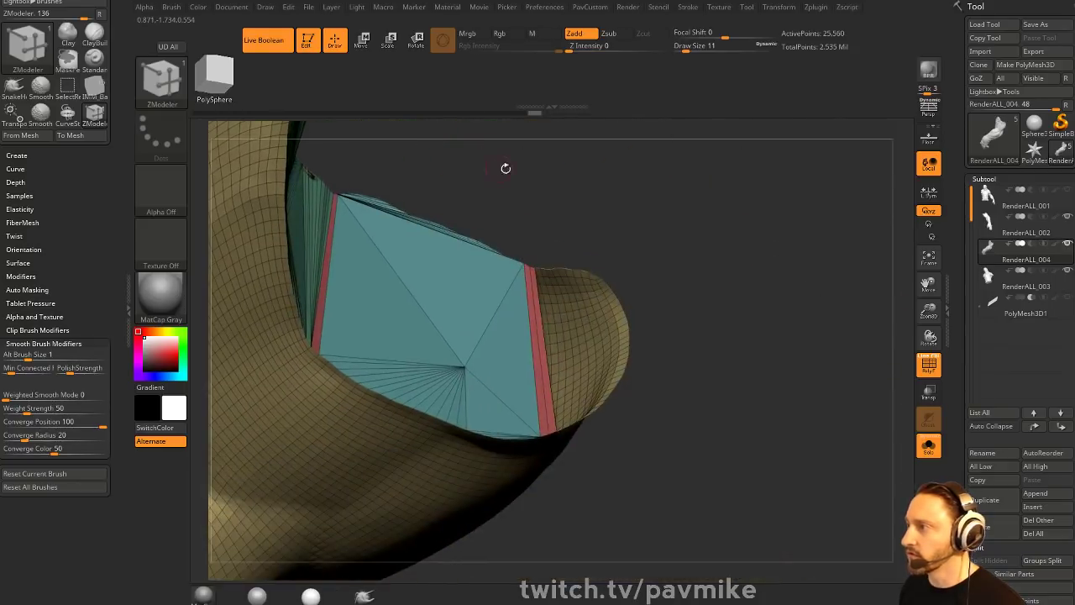
click(571, 271)
- Hide the arm's polygroup so only the cap faces remain, and separate the cap into its own subtool with Split Hidden
mouse_move(630, 263)
right_down()
mouse_move(730, 215)
mouse_move(685, 273)
right_up()
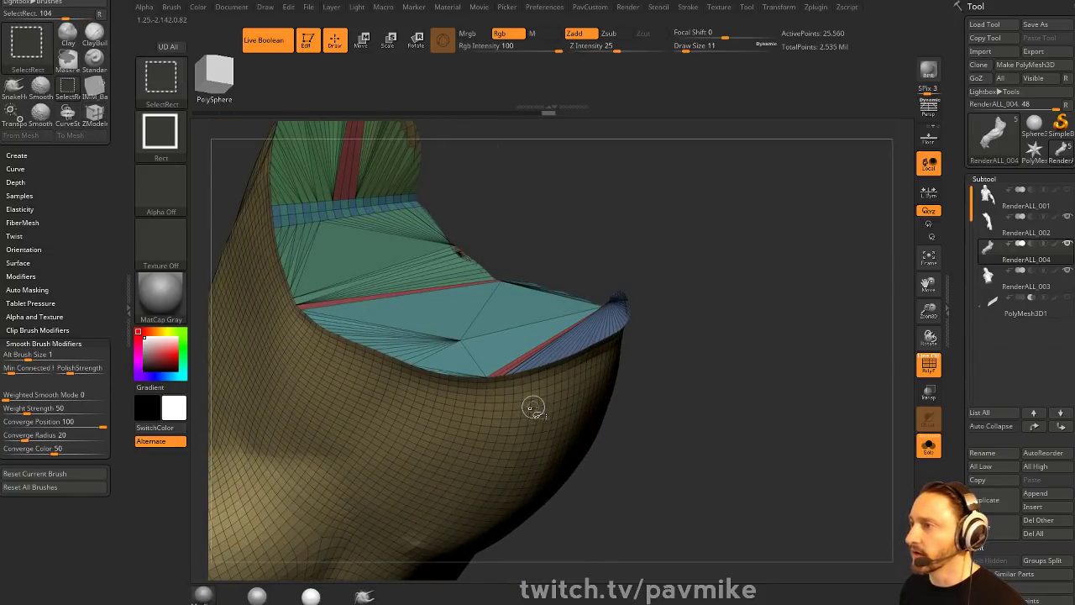
ctrl+shift+click(534, 409)
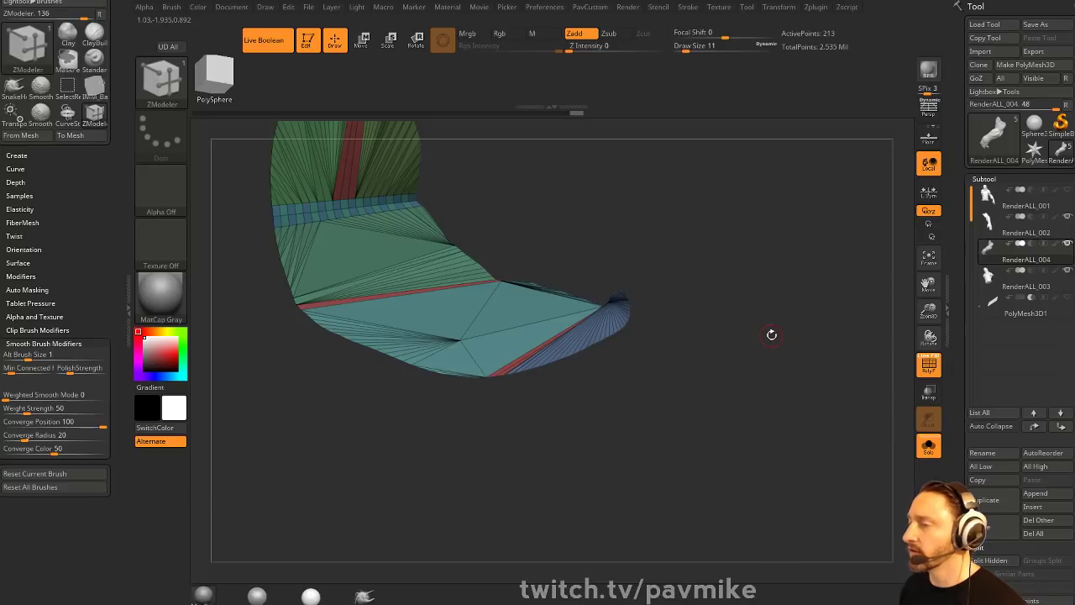
key(space)
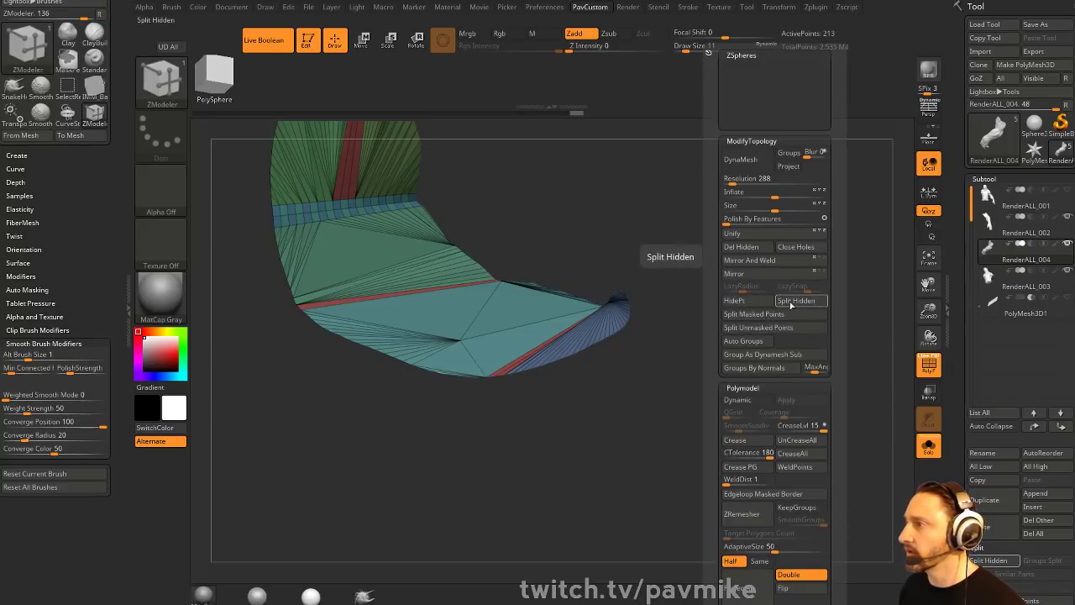
click(793, 301)
- Turn on FreezeBorder and choose the Same density option in the ZRemesher settings for the split-off cap
key(space)
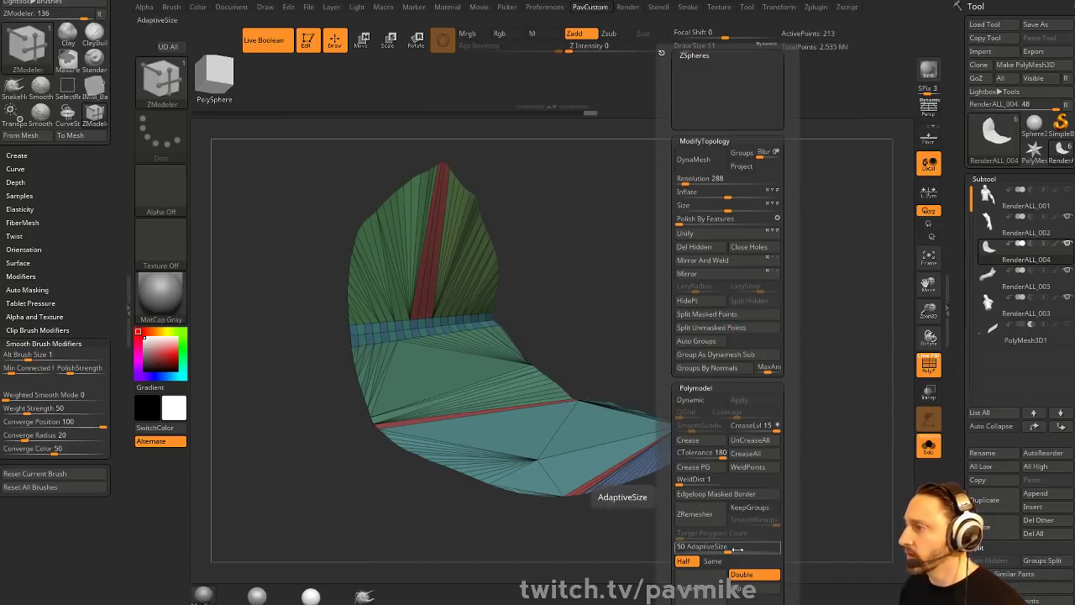
drag(964, 395, 966, 252)
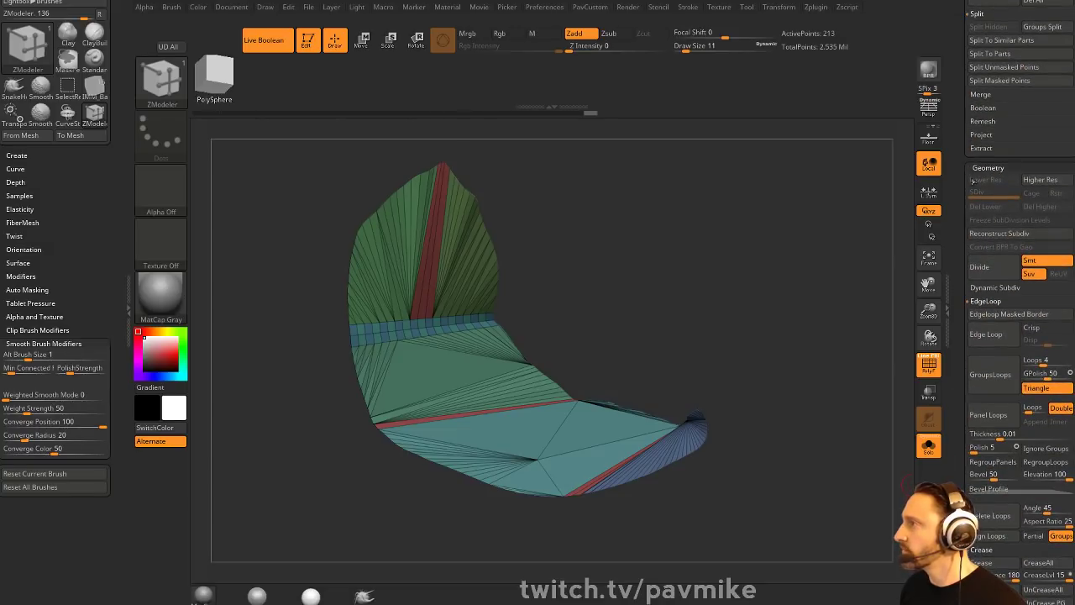
drag(965, 186, 944, 77)
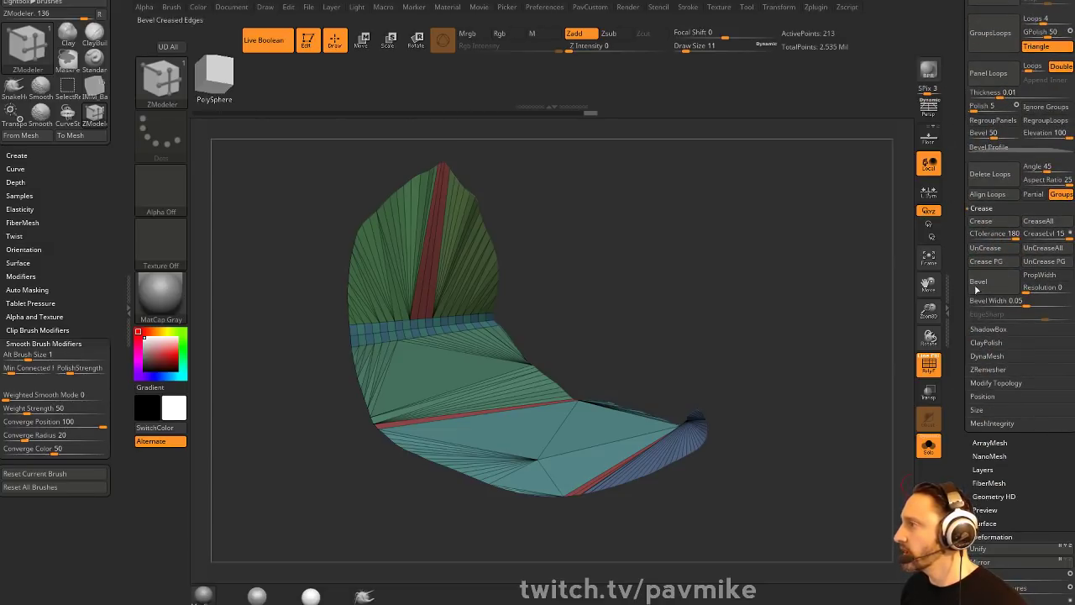
click(995, 375)
click(1045, 382)
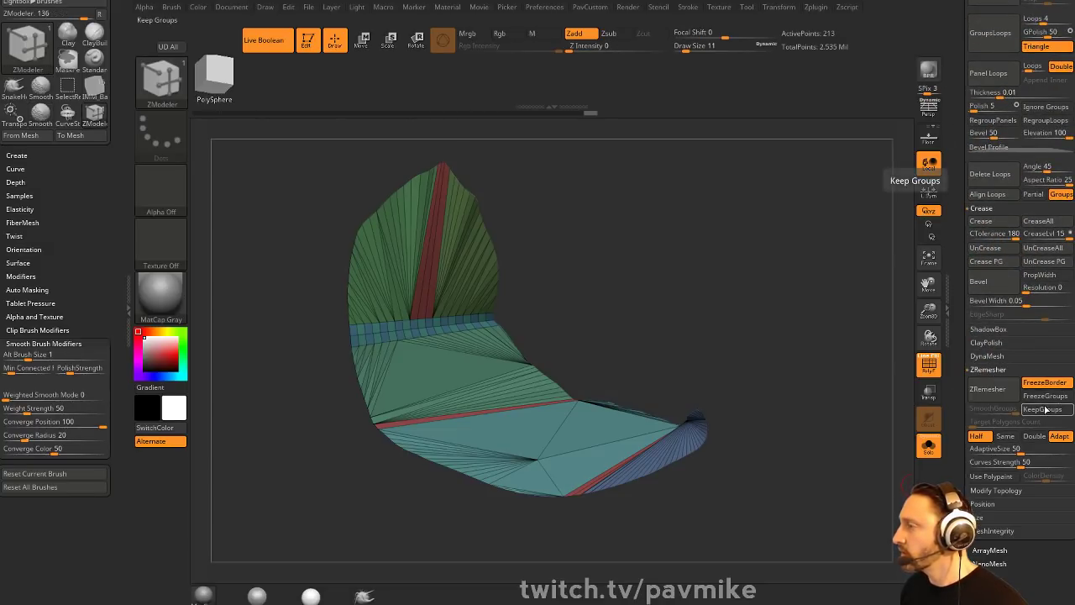
click(1010, 438)
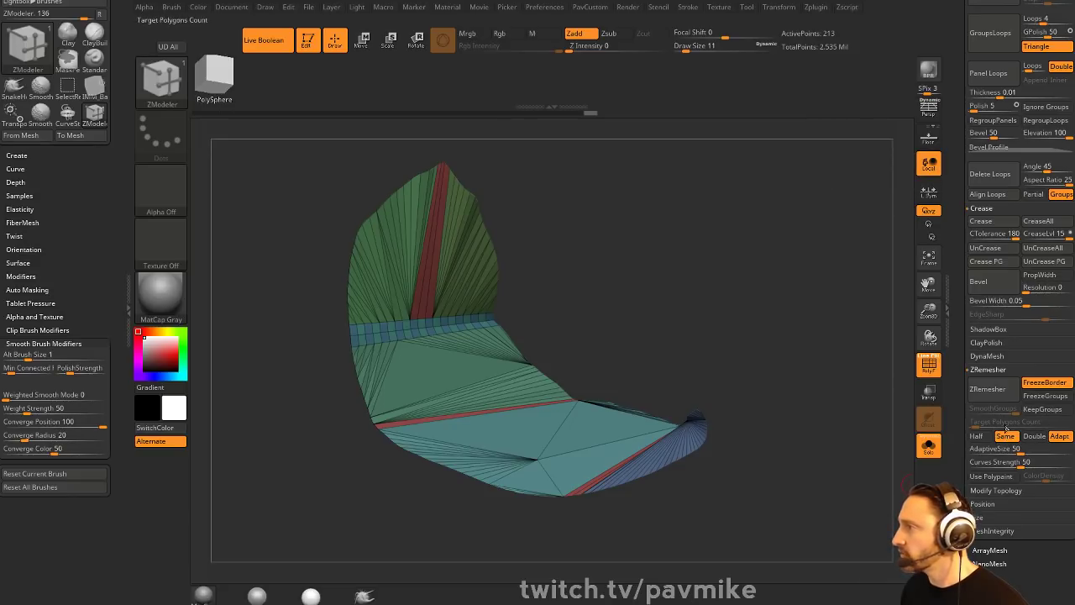
- ZRemesh the split-off cap with frozen borders at Same density, then switch to Half and remesh it twice more
click(1016, 391)
drag(734, 312, 793, 314)
click(978, 437)
click(988, 389)
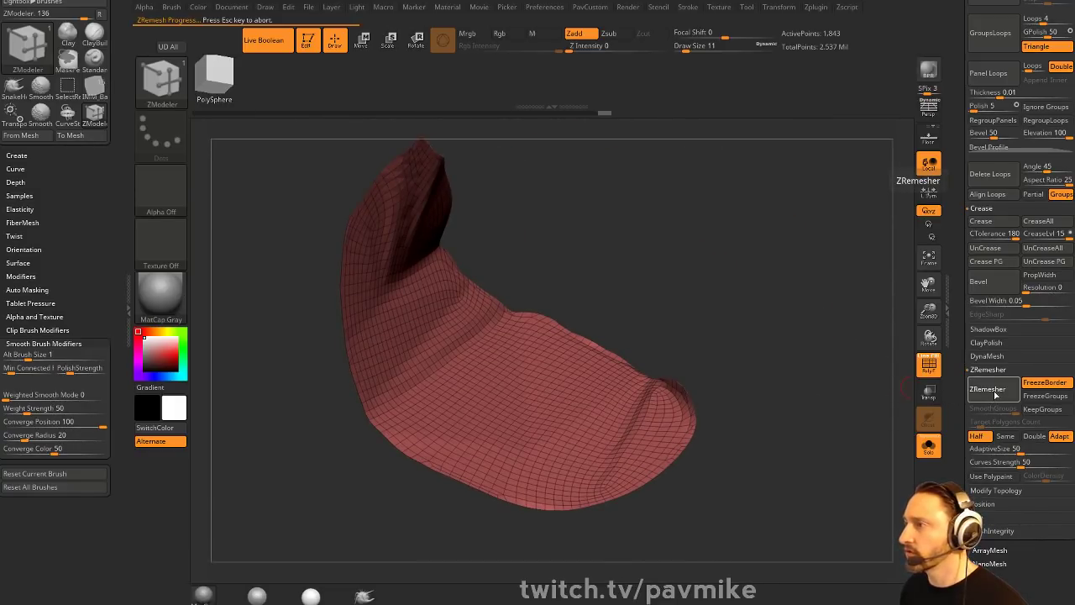
click(988, 389)
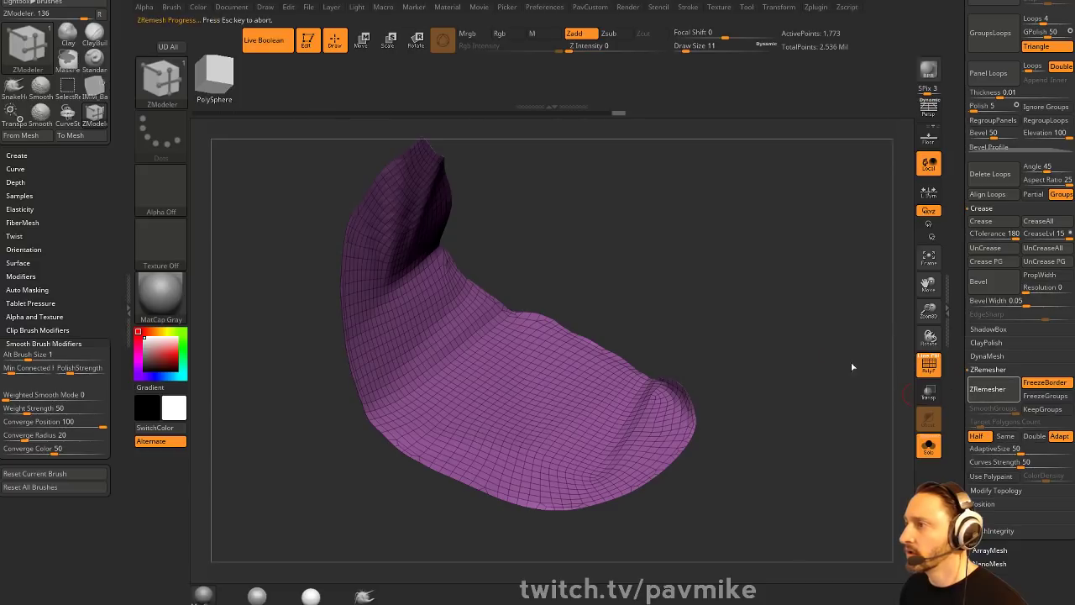
drag(894, 326, 800, 320)
- Exit the isolated view and show only the cap together with the RenderALL_001 body subtool
click(928, 446)
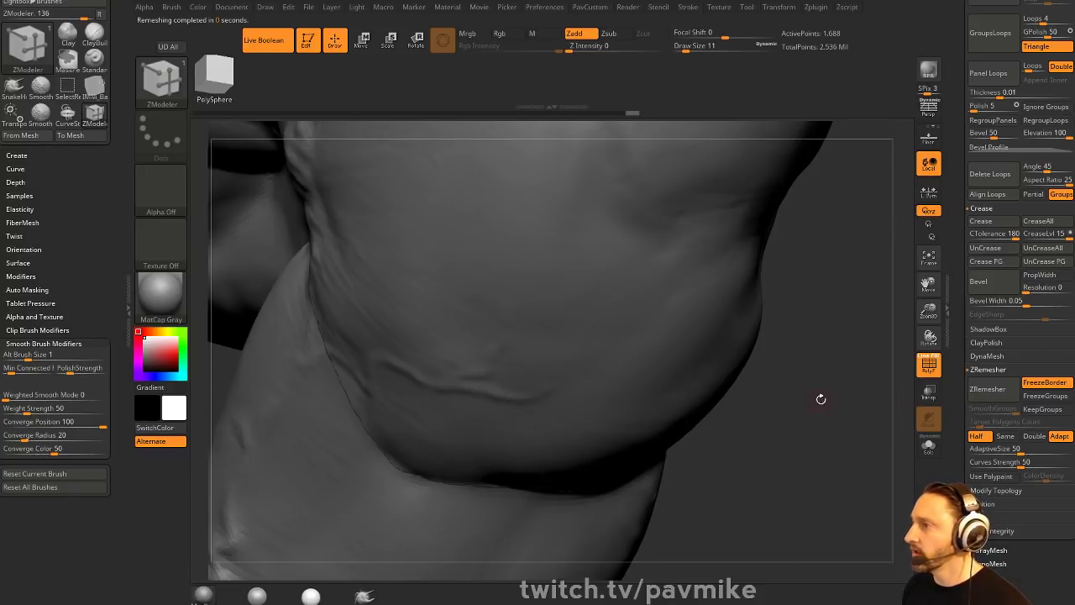
mouse_move(821, 399)
alt+mouse_down()
mouse_move(827, 326)
mouse_move(878, 334)
alt+mouse_up()
drag(958, 331, 977, 406)
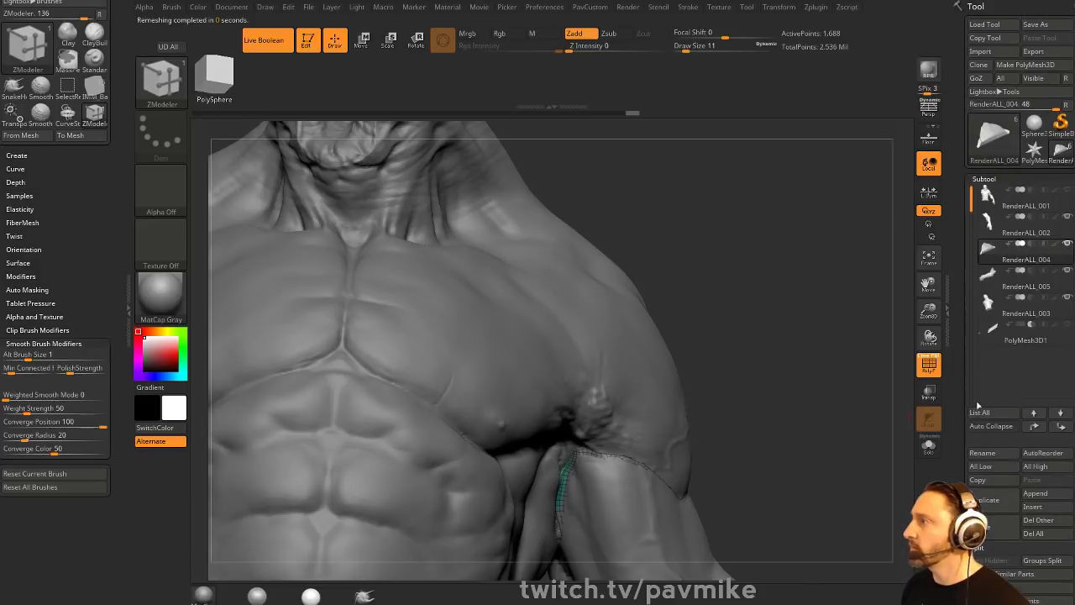
shift+click(1068, 244)
click(1068, 191)
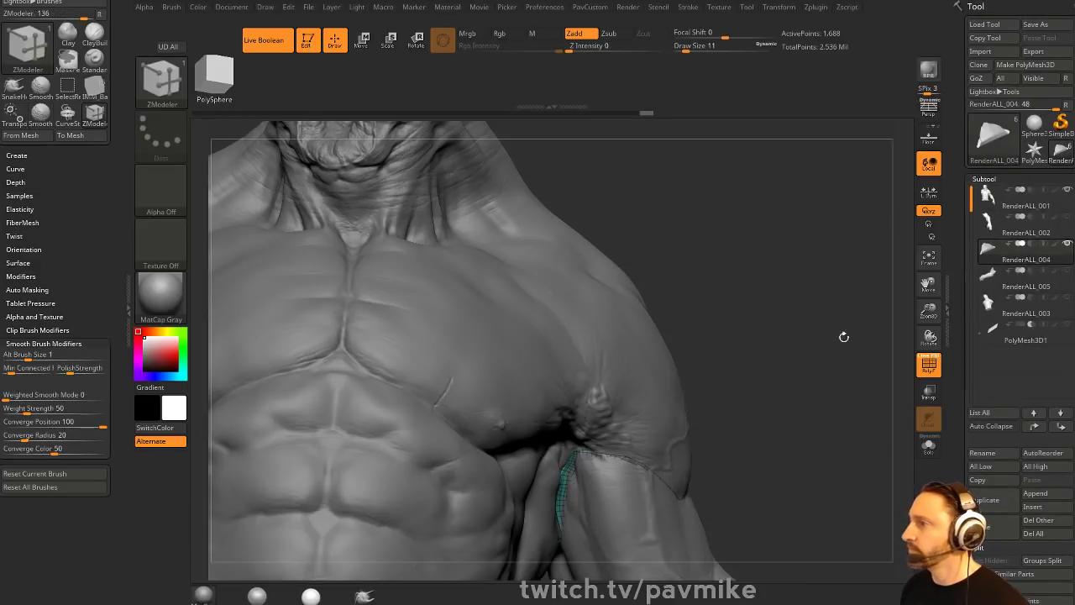
mouse_move(844, 337)
mouse_down()
mouse_move(793, 235)
mouse_move(785, 311)
mouse_move(801, 278)
mouse_move(808, 297)
mouse_up()
mouse_move(670, 371)
mouse_down()
mouse_move(789, 333)
mouse_move(833, 409)
mouse_move(788, 294)
mouse_up()
- Isolate the cap and extrude it into a thin solid shell using ZModeler's Extrude polygon action with the Island target
click(932, 449)
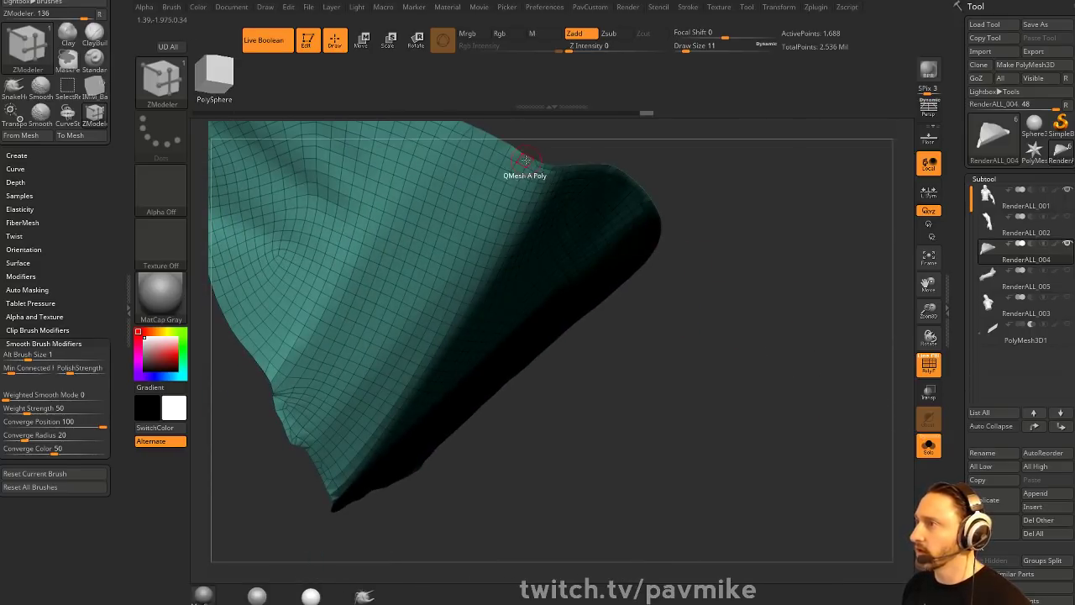
key(space)
click(412, 251)
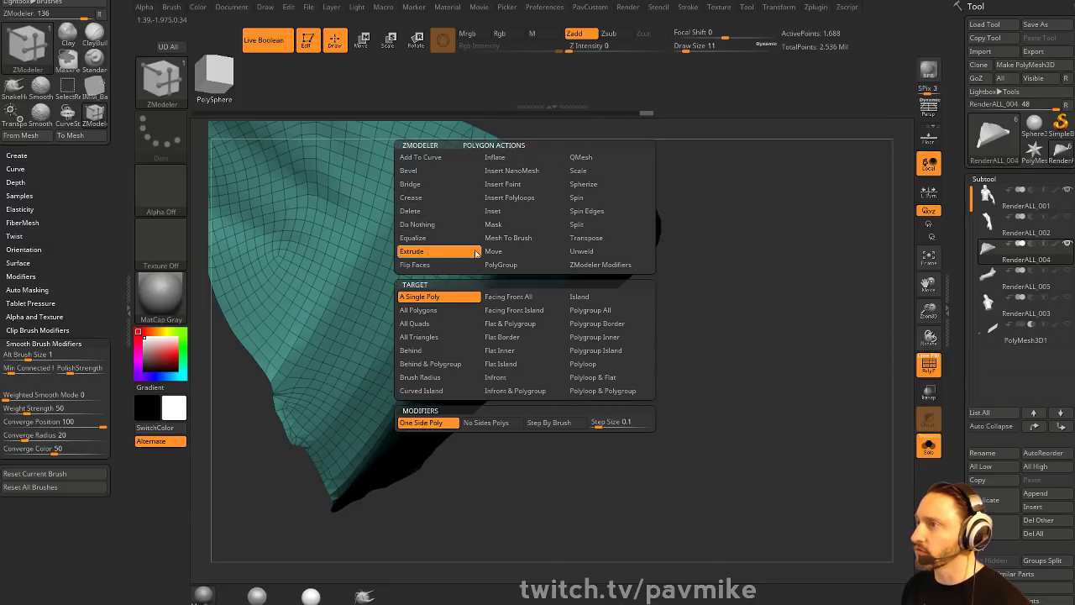
click(580, 296)
drag(741, 264, 761, 263)
drag(566, 170, 588, 187)
drag(764, 220, 714, 320)
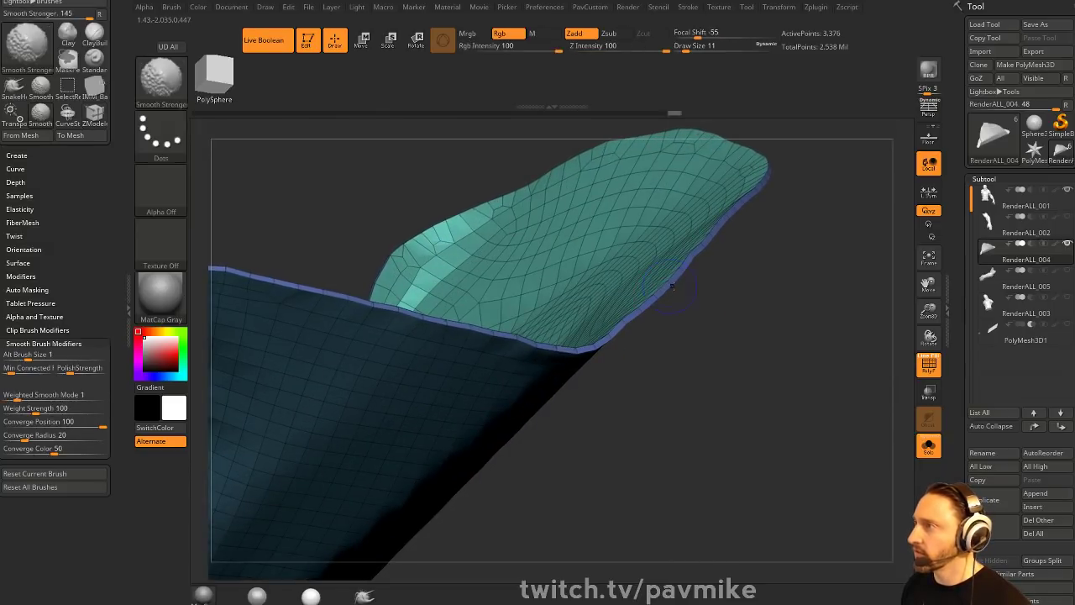
- Set the cap shell to subtract from the body, hide the polyframe, and preview the arm cut with Live Boolean
key(f)
click(925, 446)
drag(845, 271, 834, 278)
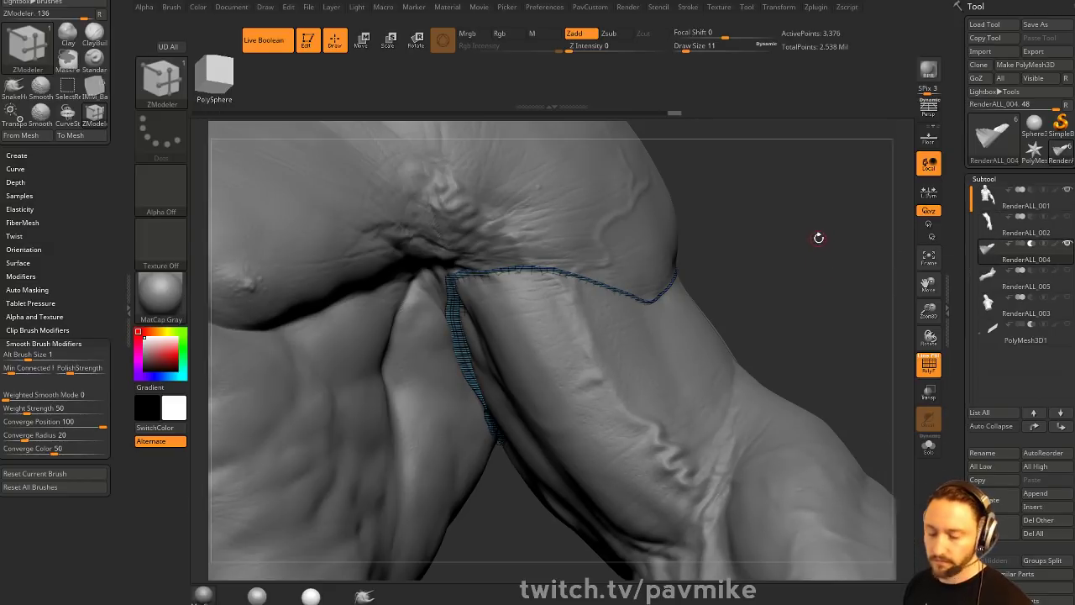
key(ctrl+b)
click(928, 364)
alt+drag(798, 251, 788, 225)
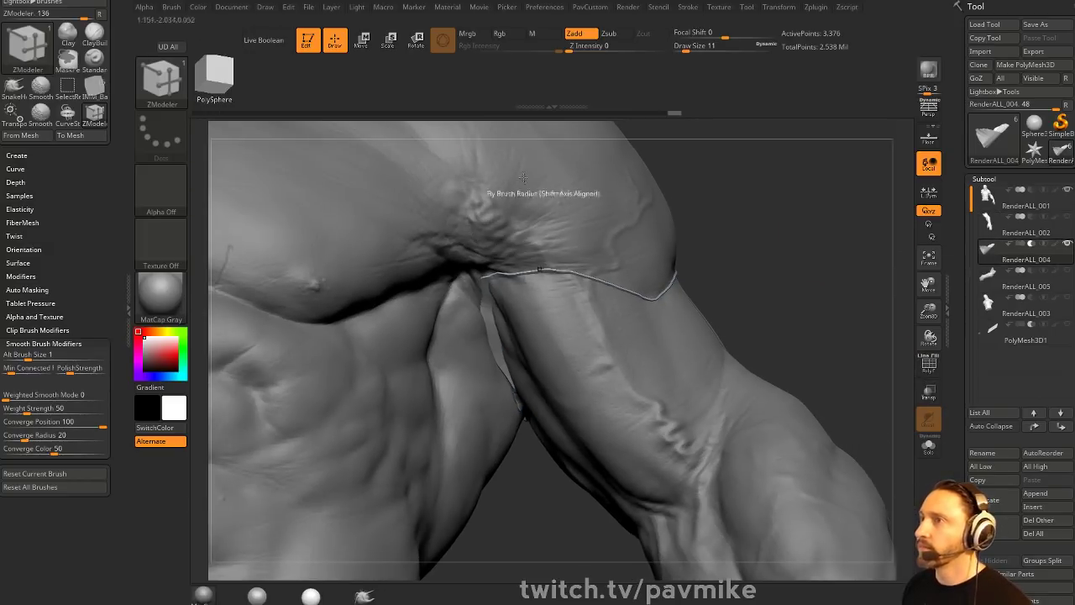
click(264, 39)
mouse_move(737, 256)
mouse_down()
mouse_move(772, 288)
mouse_move(495, 297)
mouse_up()
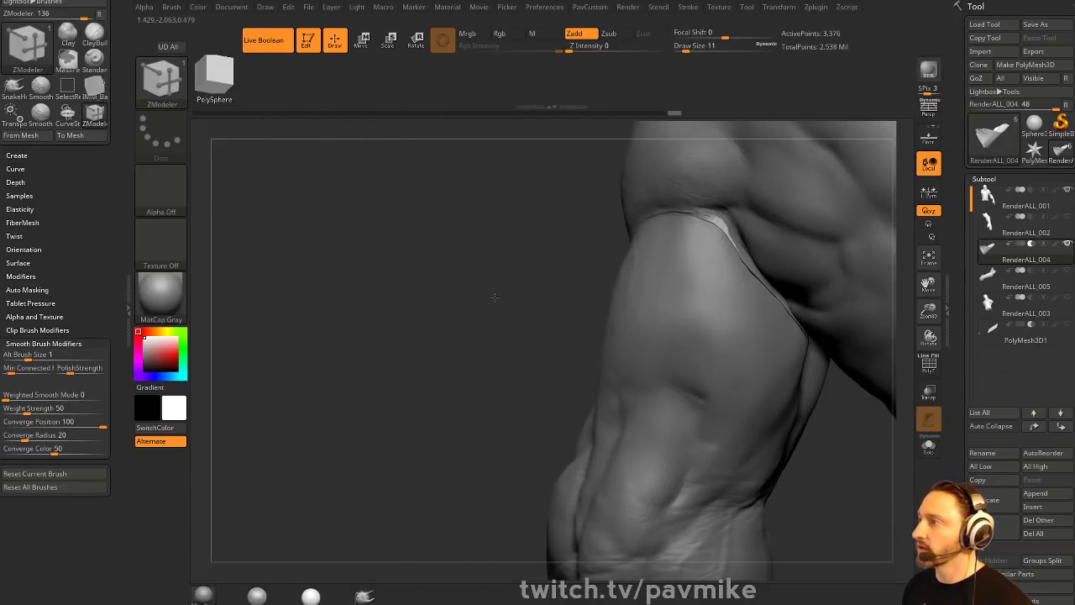
mouse_move(495, 298)
right_down()
mouse_move(507, 327)
mouse_move(507, 309)
right_up()
right_drag(772, 294, 637, 317)
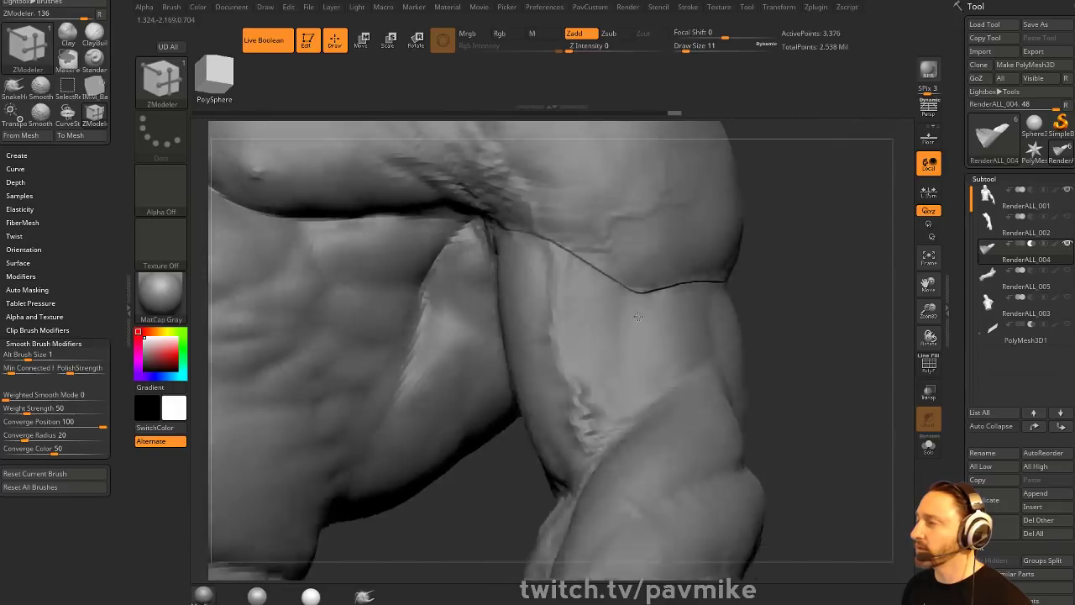
mouse_move(637, 317)
mouse_down()
mouse_move(756, 257)
mouse_move(838, 256)
mouse_up()
- Adjust the cap's edges around the armpit and back of the shoulder with the Move brush, using Draw Size 62 and 59
key(b)
key(m)
key(v)
key(s)
drag(610, 300, 617, 300)
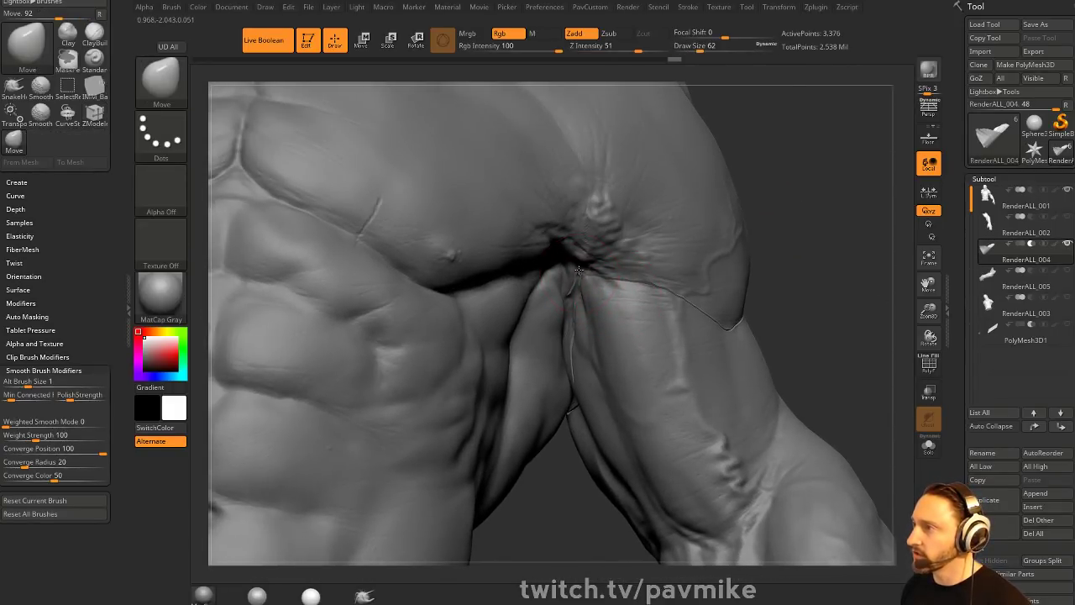
drag(786, 249, 645, 290)
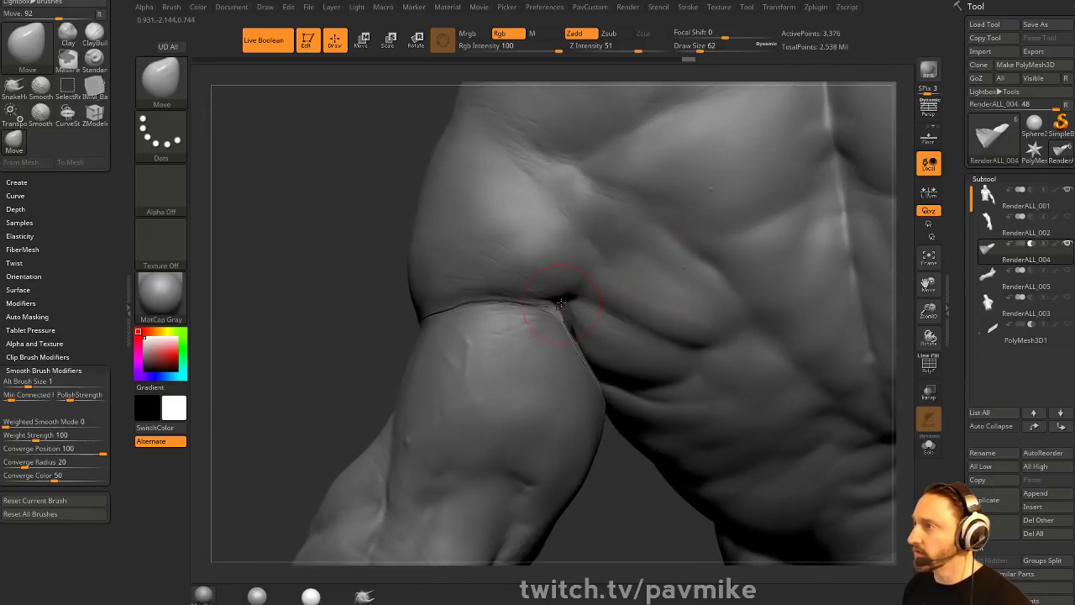
mouse_move(523, 308)
right_down()
mouse_move(504, 336)
mouse_move(555, 320)
right_up()
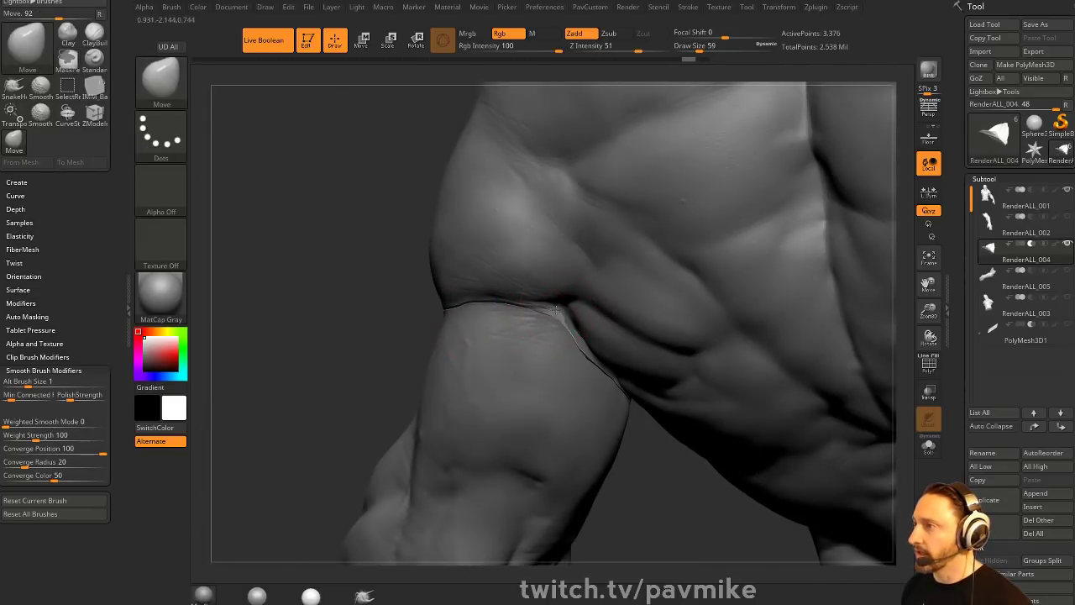
mouse_move(403, 348)
mouse_down()
mouse_move(361, 336)
mouse_move(555, 324)
mouse_up()
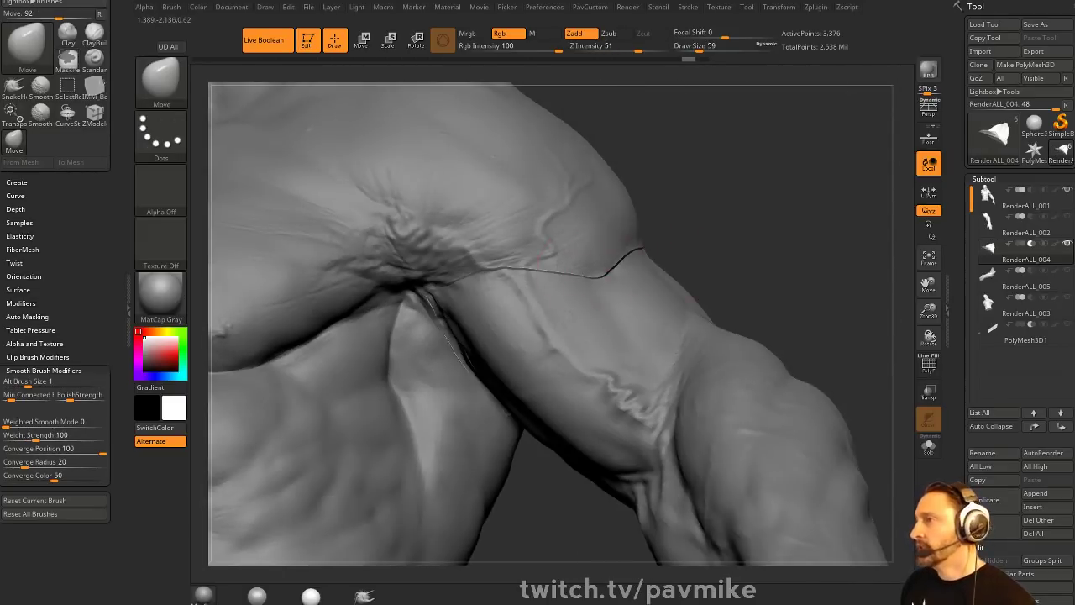
ctrl+right_drag(617, 276, 782, 241)
mouse_move(783, 240)
mouse_down()
mouse_move(799, 266)
mouse_move(749, 257)
mouse_move(766, 249)
mouse_up()
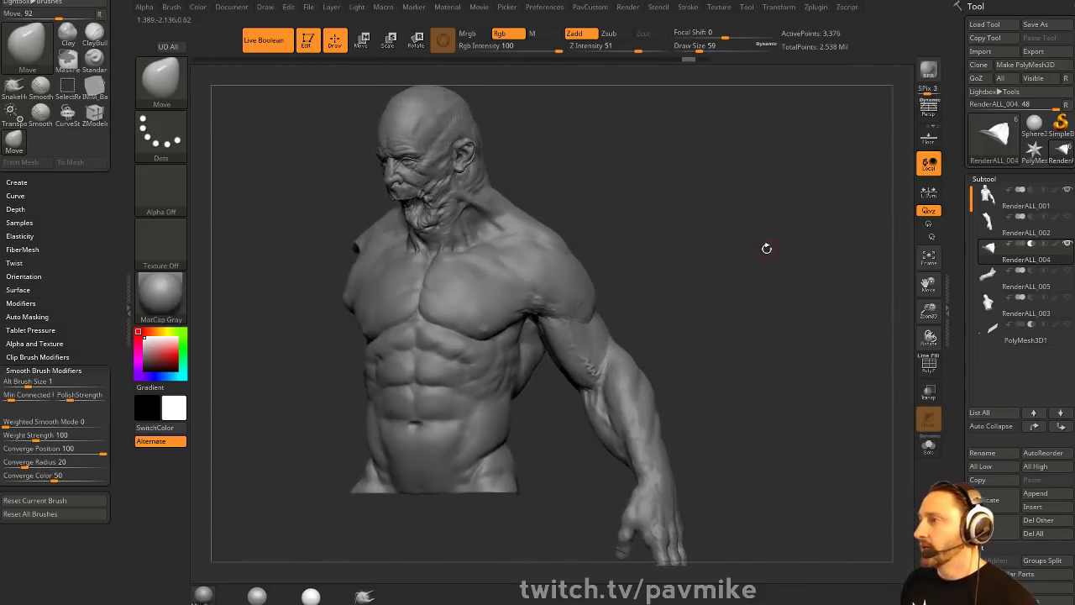
ctrl+right_drag(766, 249, 552, 293)
- Isolate the cap to examine its shape and polyframe topology from several sides, then return to the full boolean view
key(alt+s)
drag(712, 273, 711, 321)
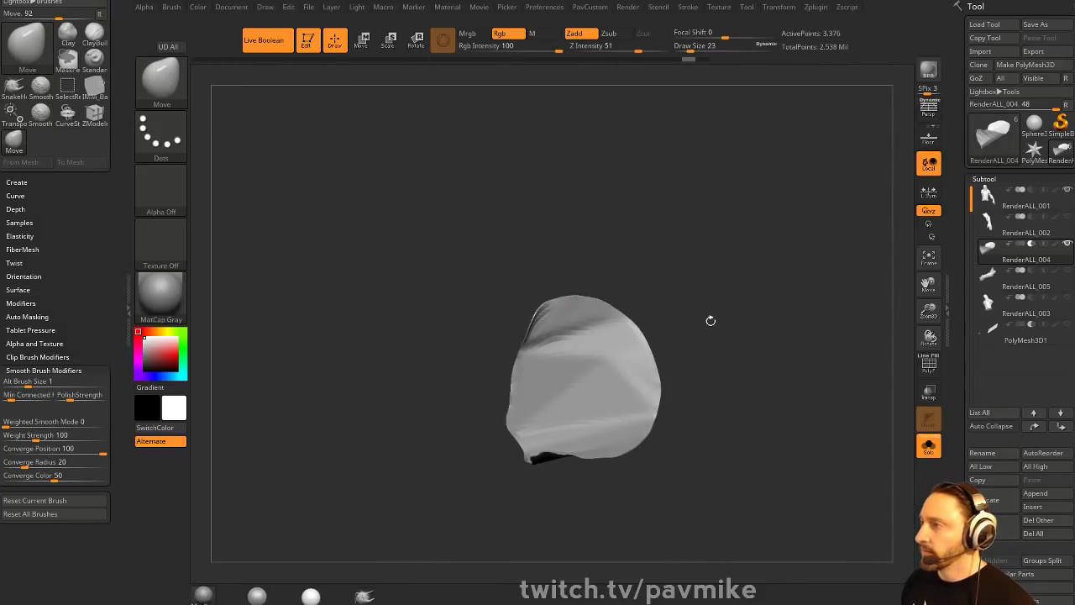
right_drag(711, 320, 741, 300)
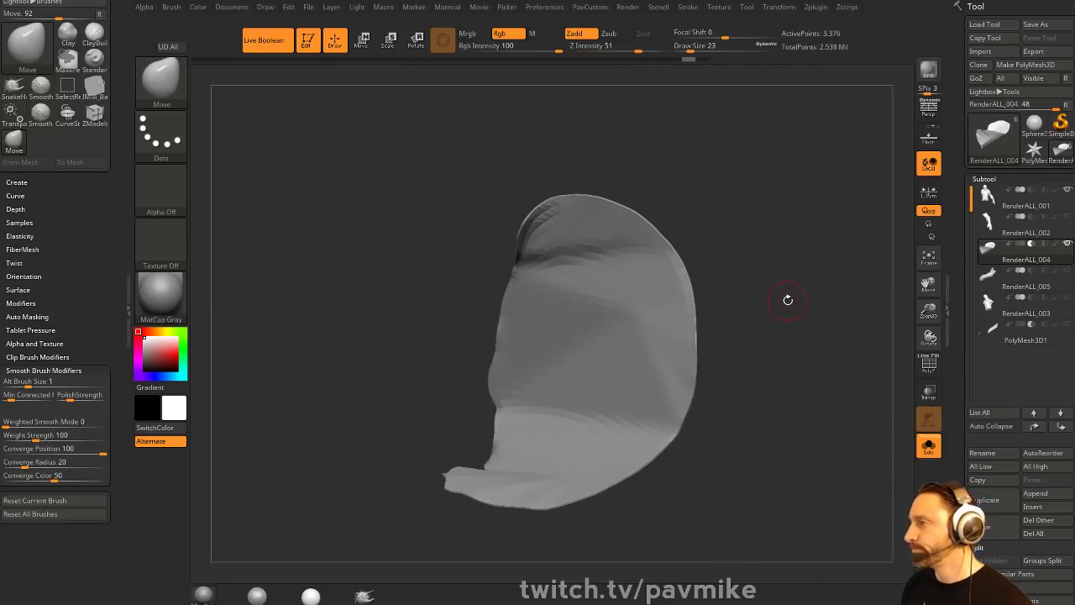
key(shift+f)
right_drag(781, 302, 741, 314)
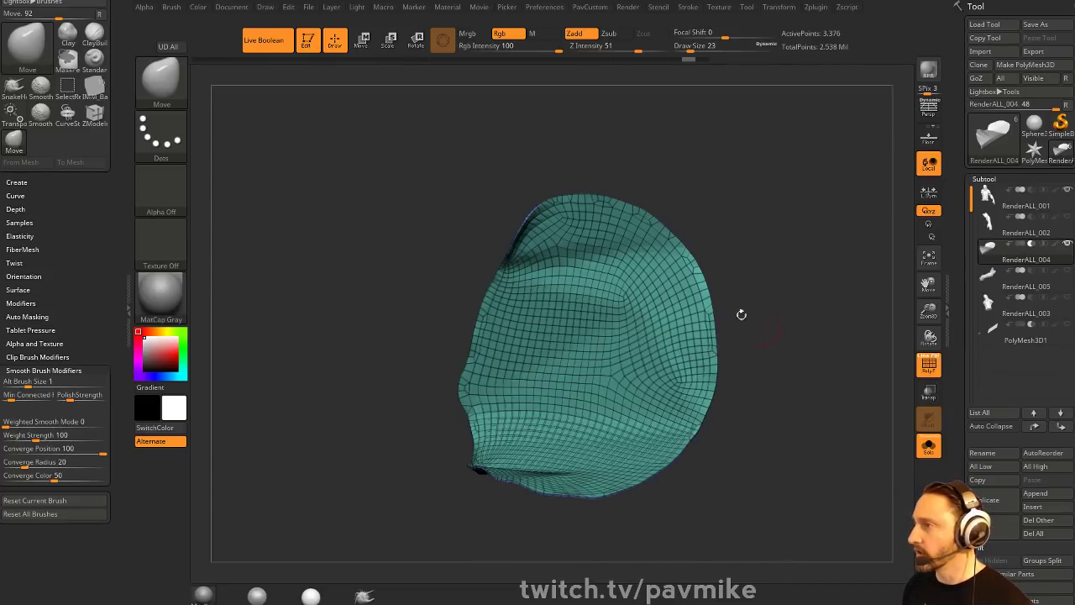
right_drag(784, 347, 545, 323)
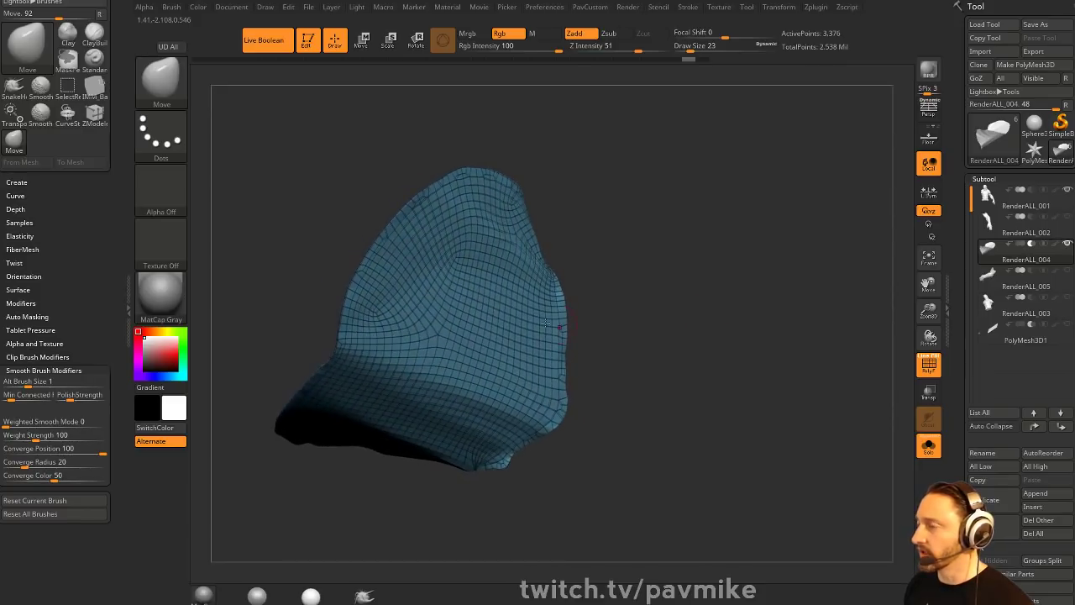
right_drag(635, 294, 735, 357)
click(928, 363)
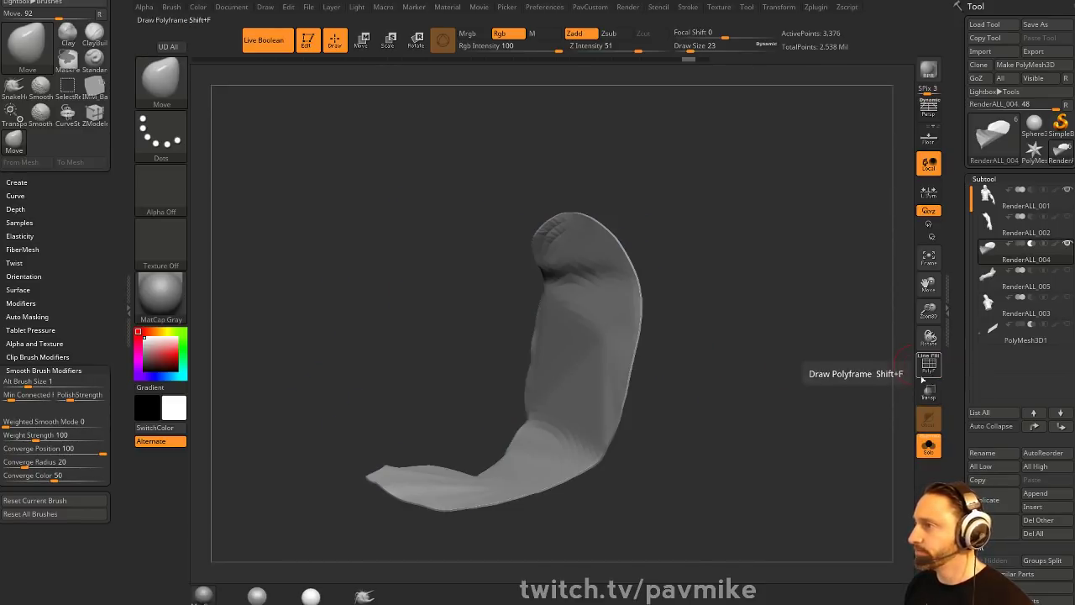
right_drag(884, 382, 874, 425)
click(928, 446)
right_drag(792, 347, 806, 252)
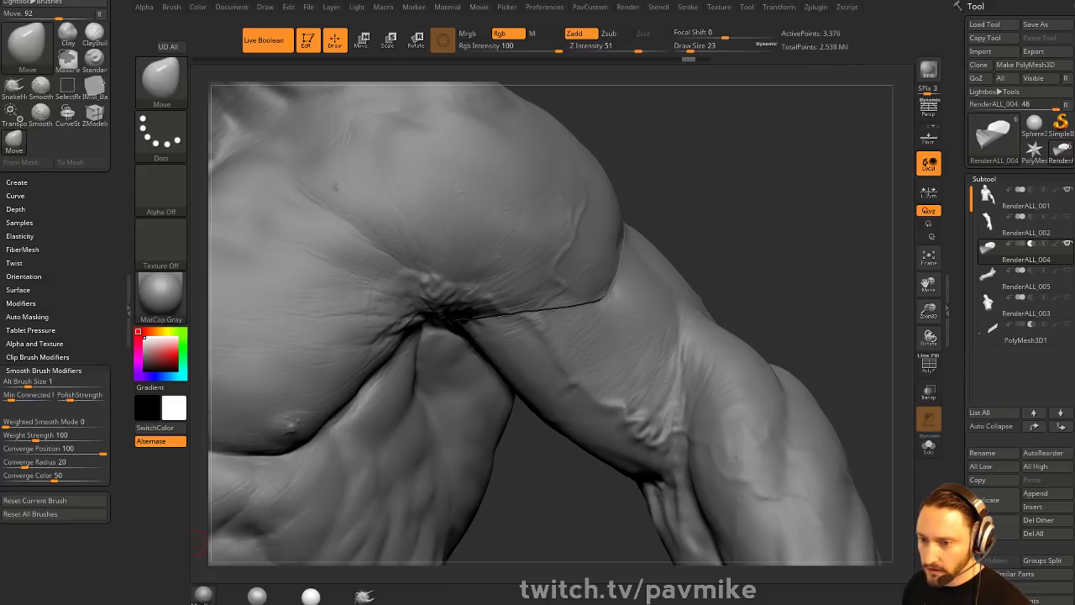
- Switch to the browser and look through the Livestream Highlights playlist for the key registration video
drag(218, 600, 522, 1)
scroll(852, 269, up, 2)
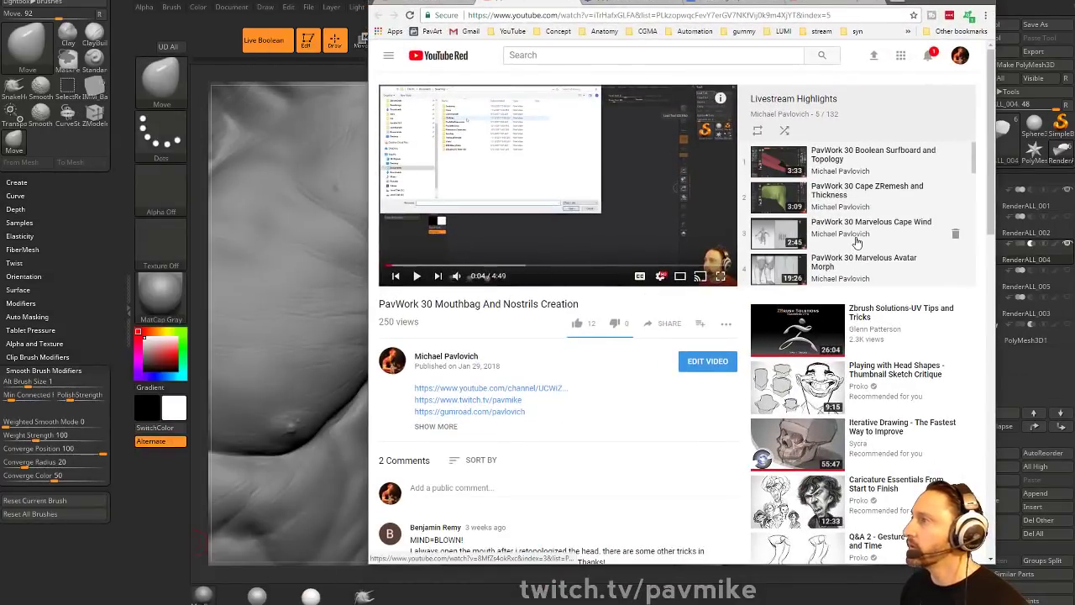
scroll(857, 241, down, 4)
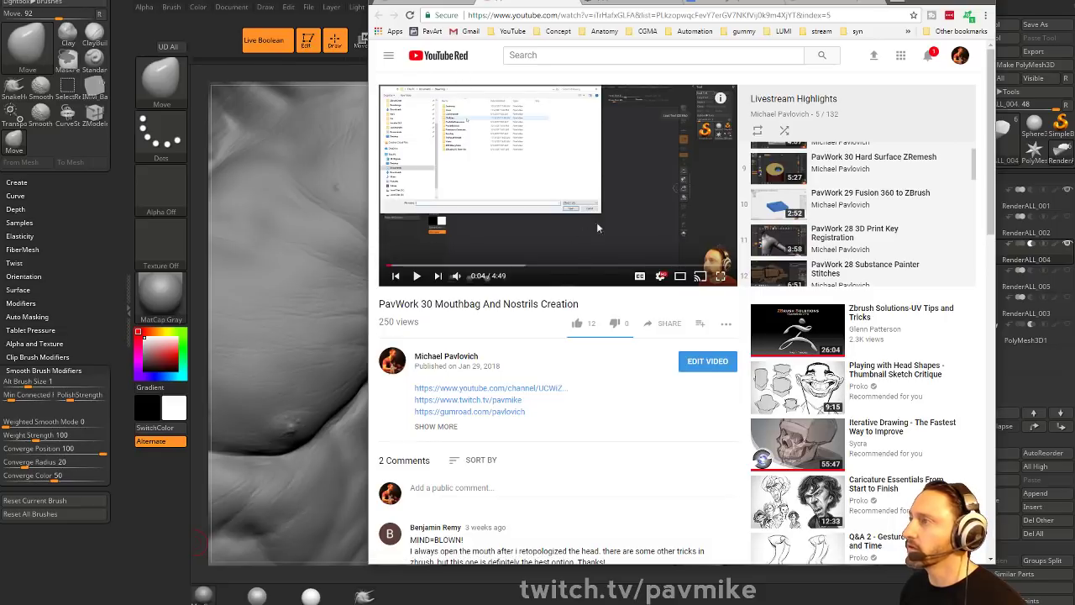
scroll(838, 160, up, 4)
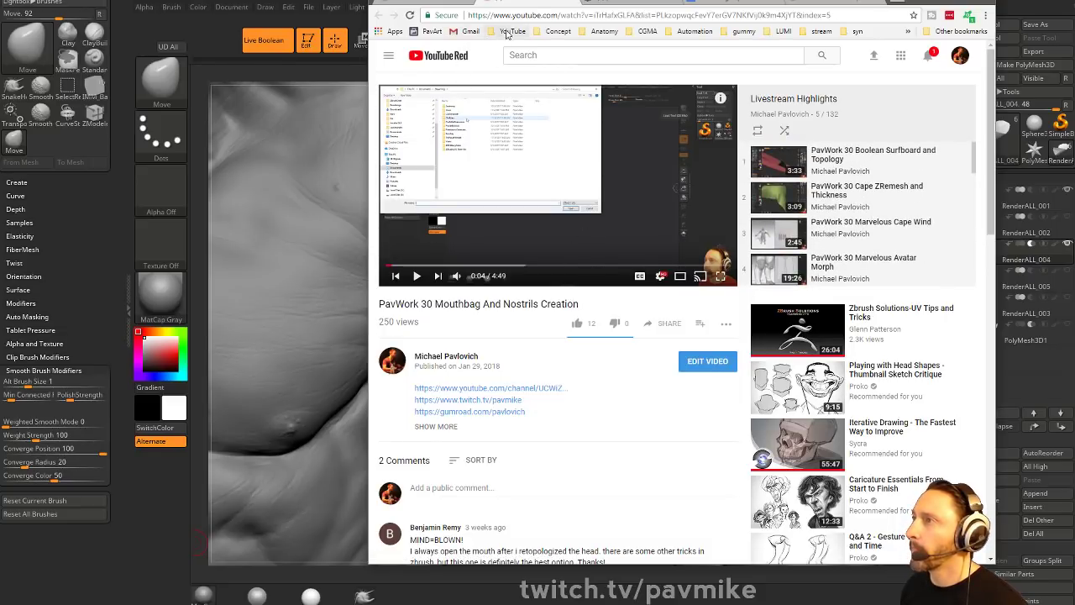
drag(849, 2, 684, 1)
- Open the YouTube channel's home page and search the channel for "registration"
click(270, 285)
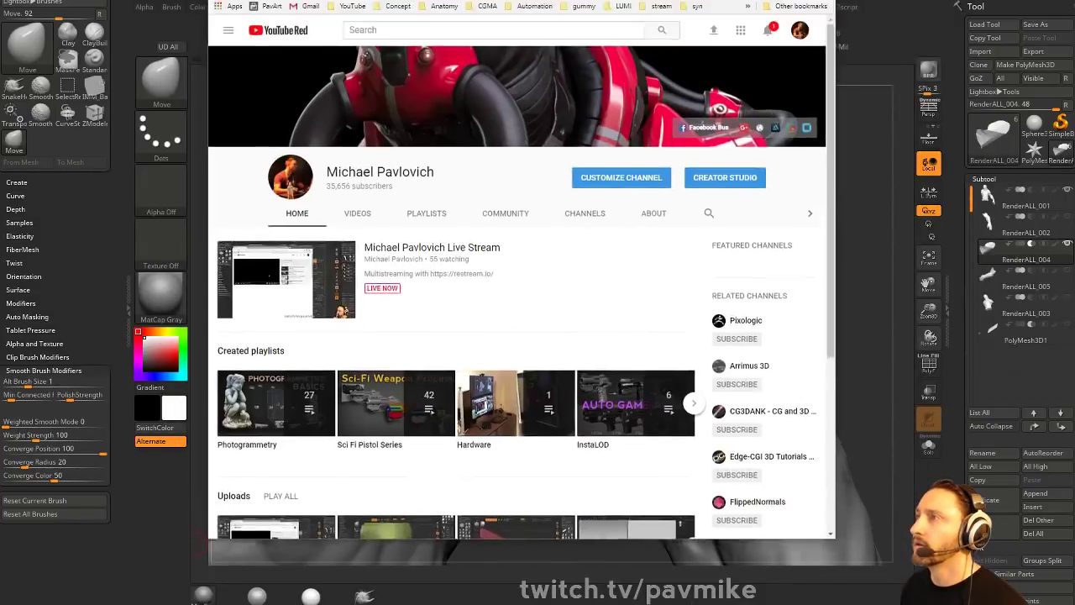
drag(534, 1, 548, 33)
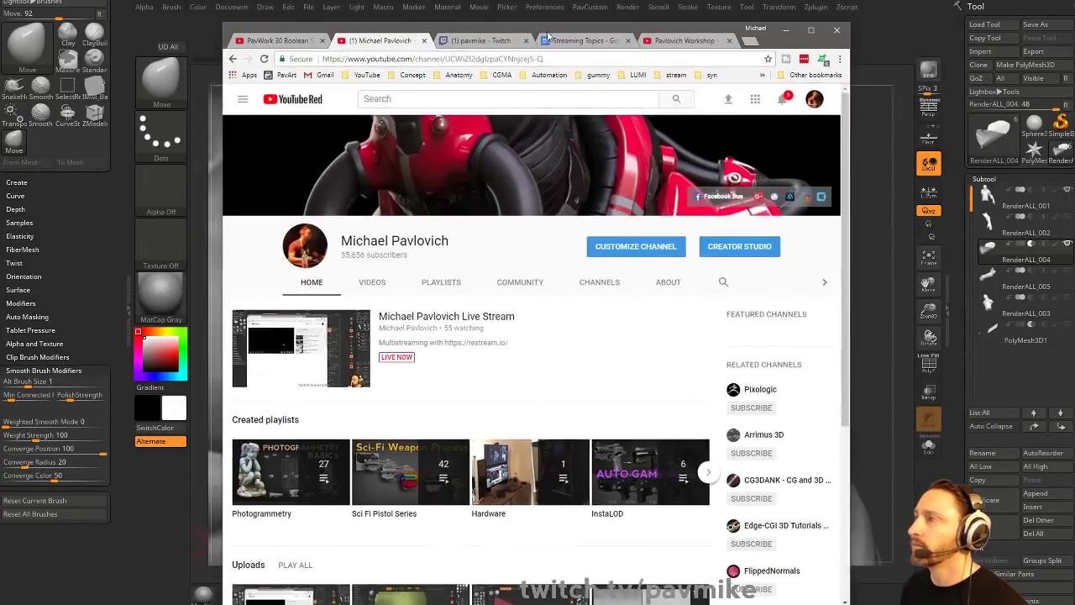
click(717, 281)
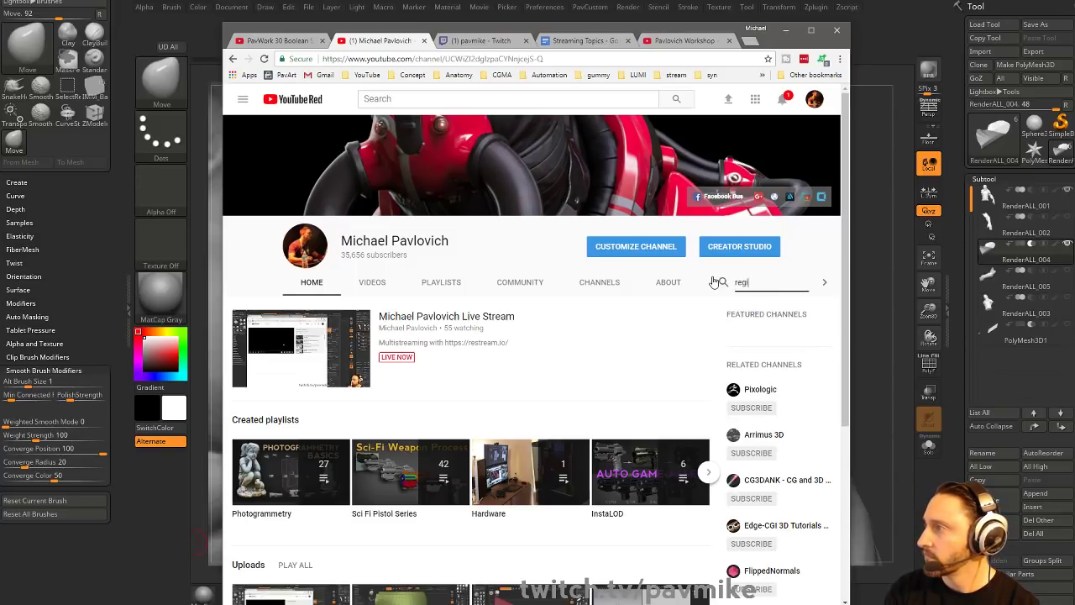
key(Return)
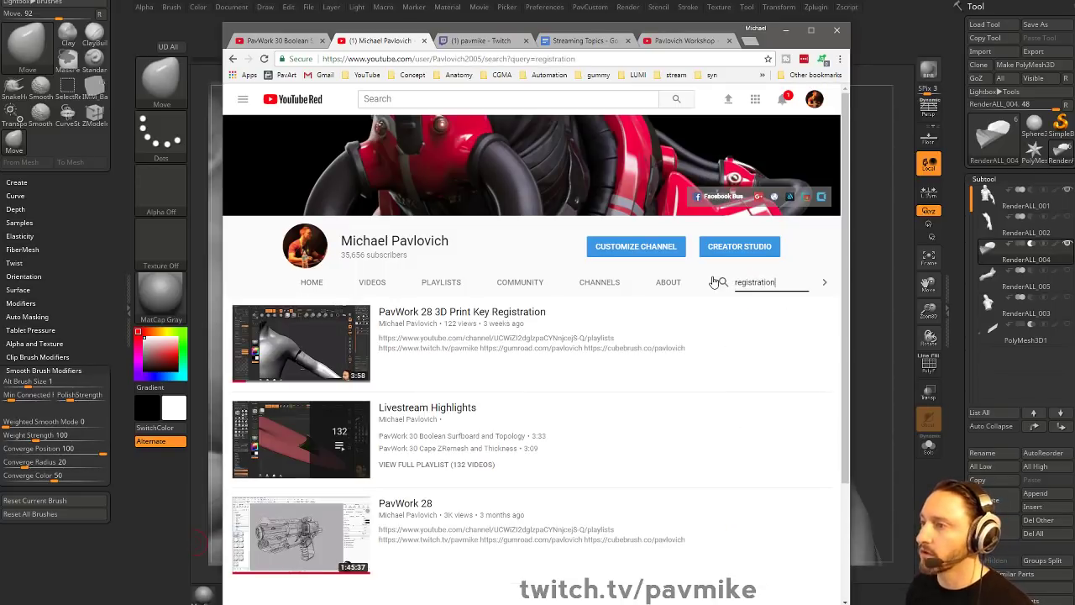
- Open the "PavWork 28 3D Print Key Registration" video, pause it, and move the browser away to return to ZBrush
click(443, 313)
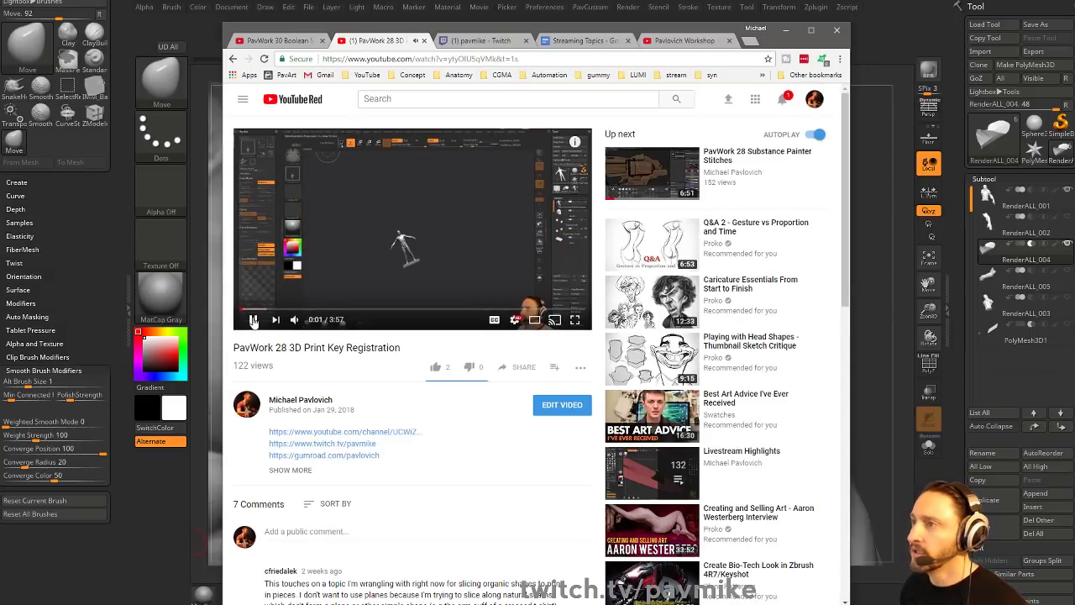
click(253, 320)
drag(574, 26, 575, 604)
- Review the arm cut on the torso from the front and side, then turn off Live Boolean
drag(696, 206, 766, 289)
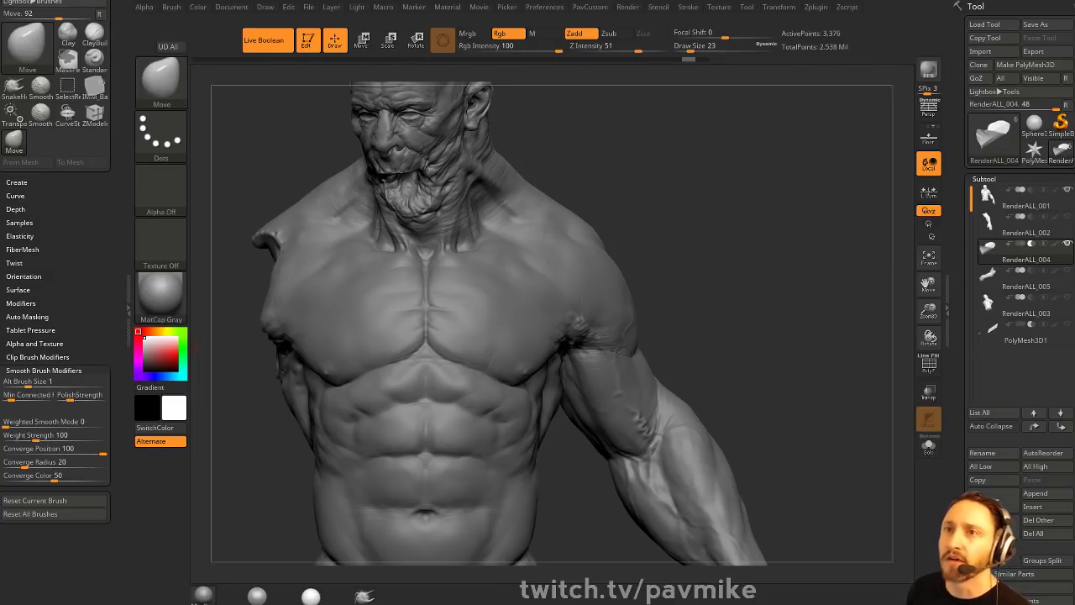
drag(840, 156, 808, 163)
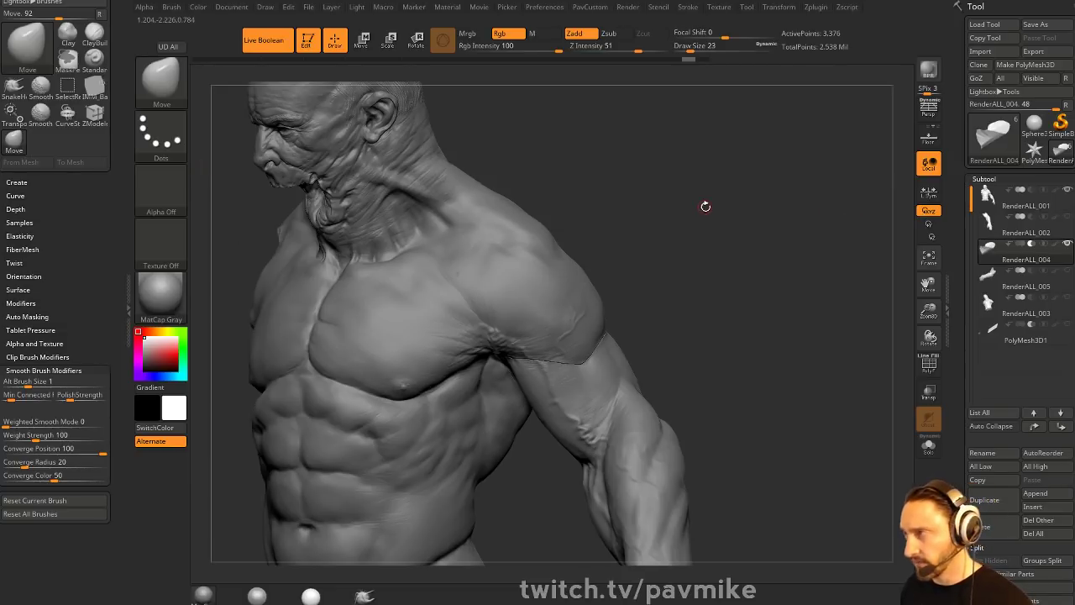
drag(705, 206, 706, 203)
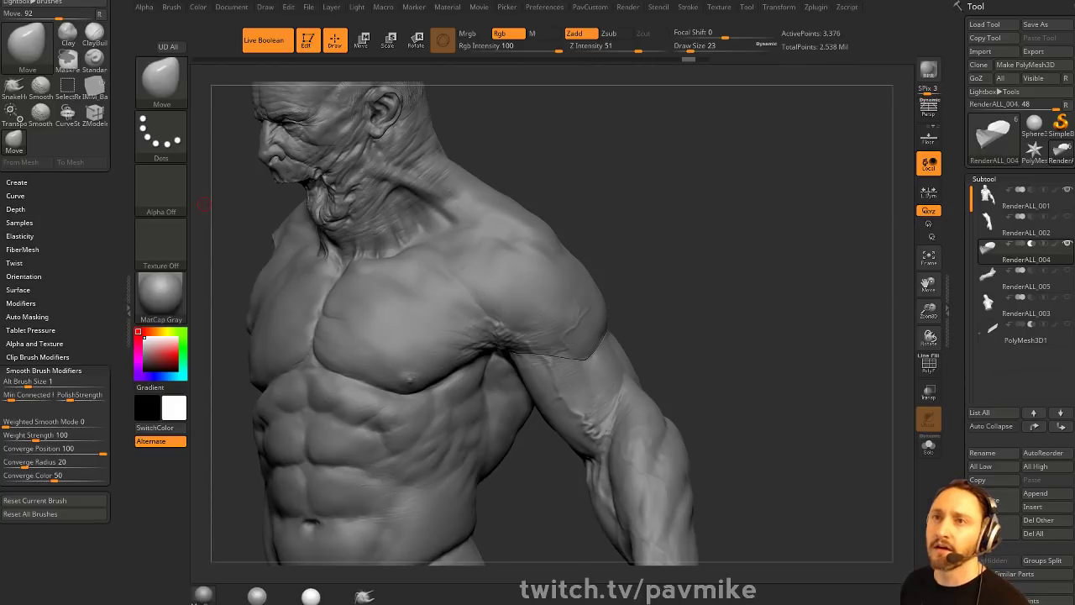
click(263, 40)
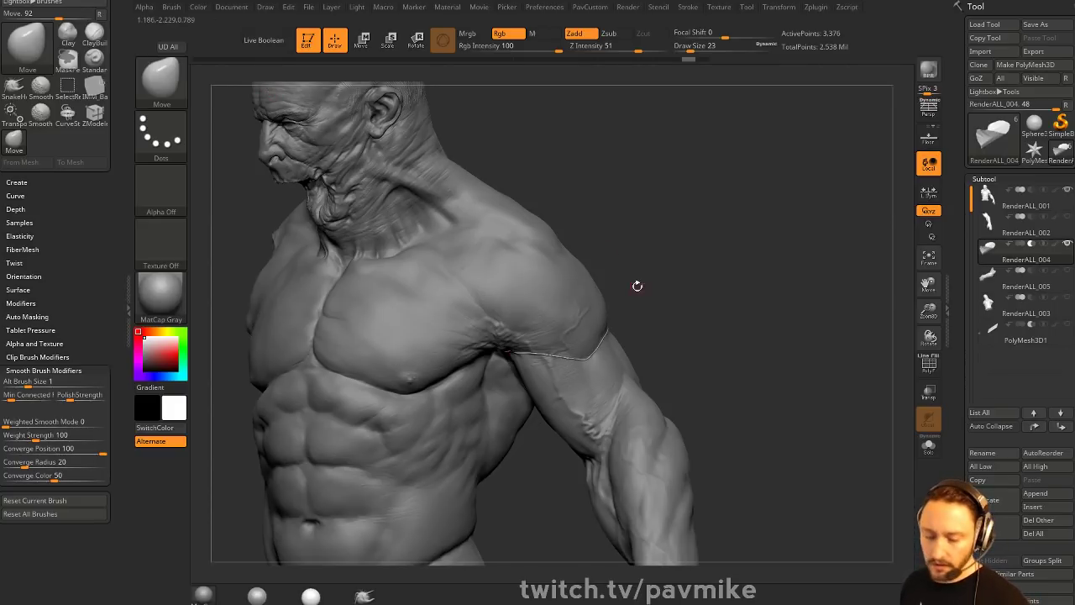
- Clear the canvas, draw a Plane3D primitive, and convert it to an editable PolyMesh3D
click(308, 40)
key(ctrl+n)
click(992, 134)
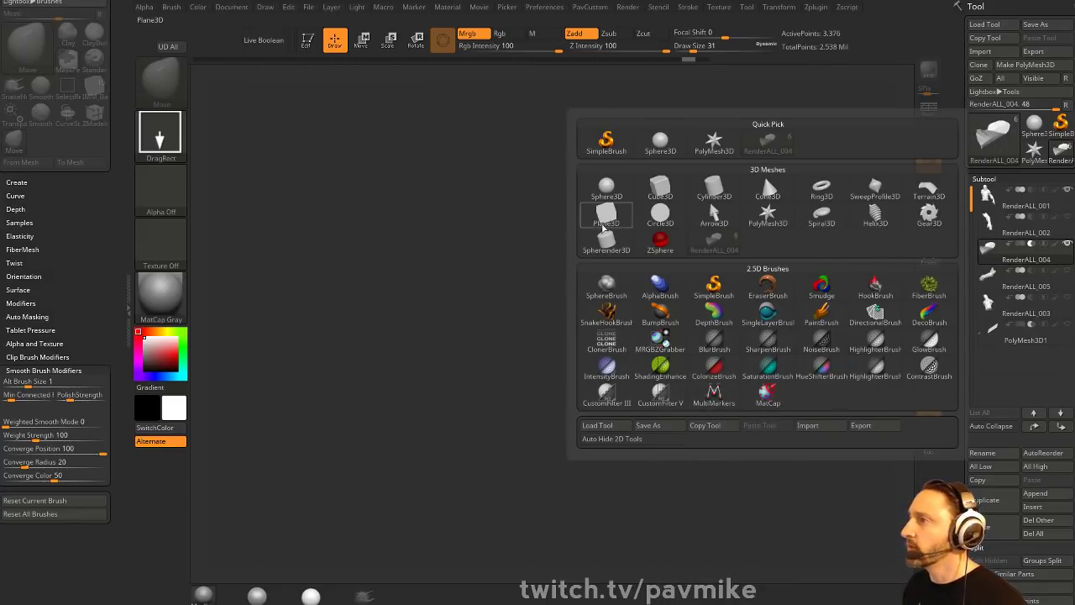
click(606, 216)
drag(444, 305, 499, 423)
click(312, 41)
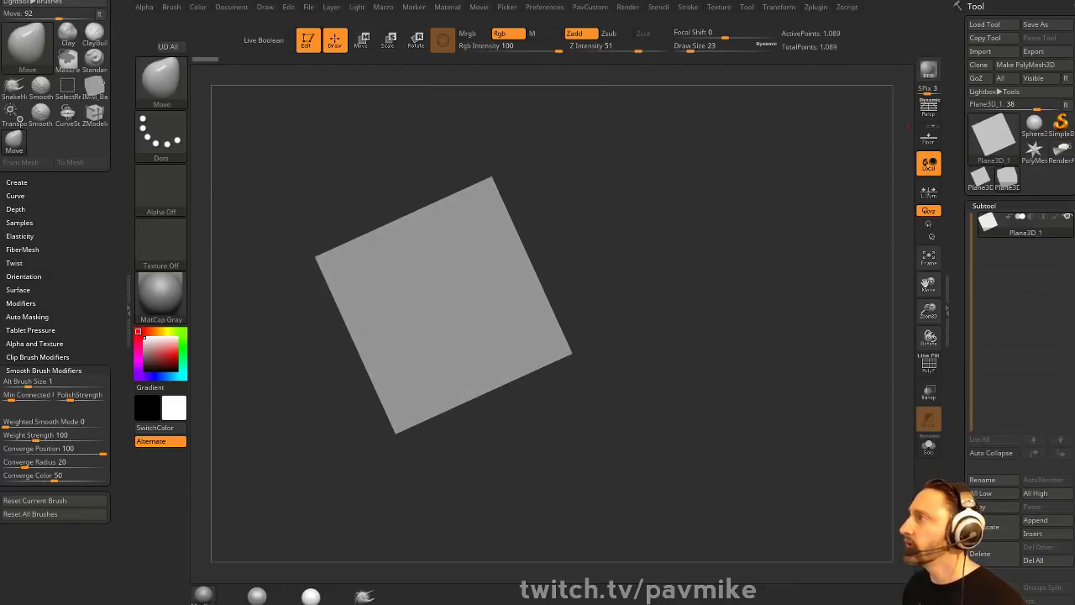
click(1063, 68)
- Fully reconstruct the plane's lower subdivision levels and delete the higher ones, leaving a coarse 8 x 8 grid seen front-on
drag(967, 261, 952, 155)
key(shift)
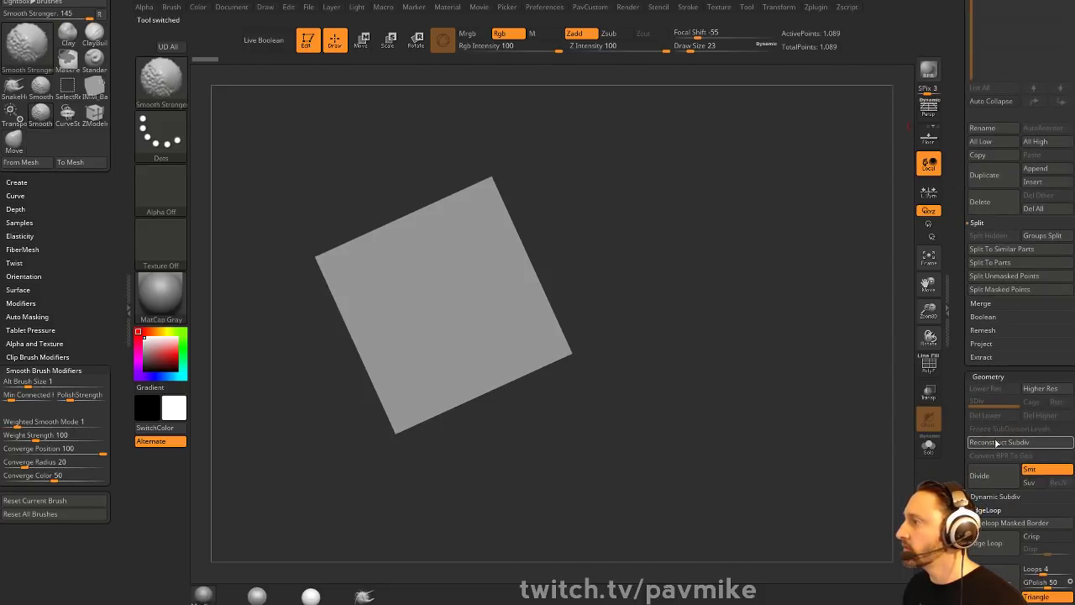
click(997, 442)
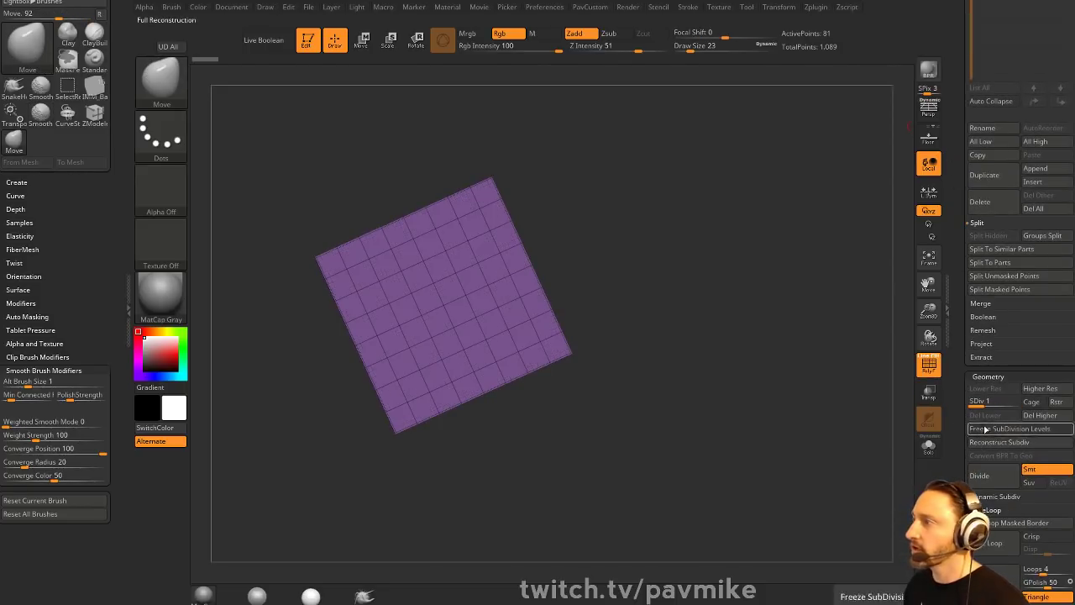
click(1040, 415)
shift+drag(787, 308, 795, 347)
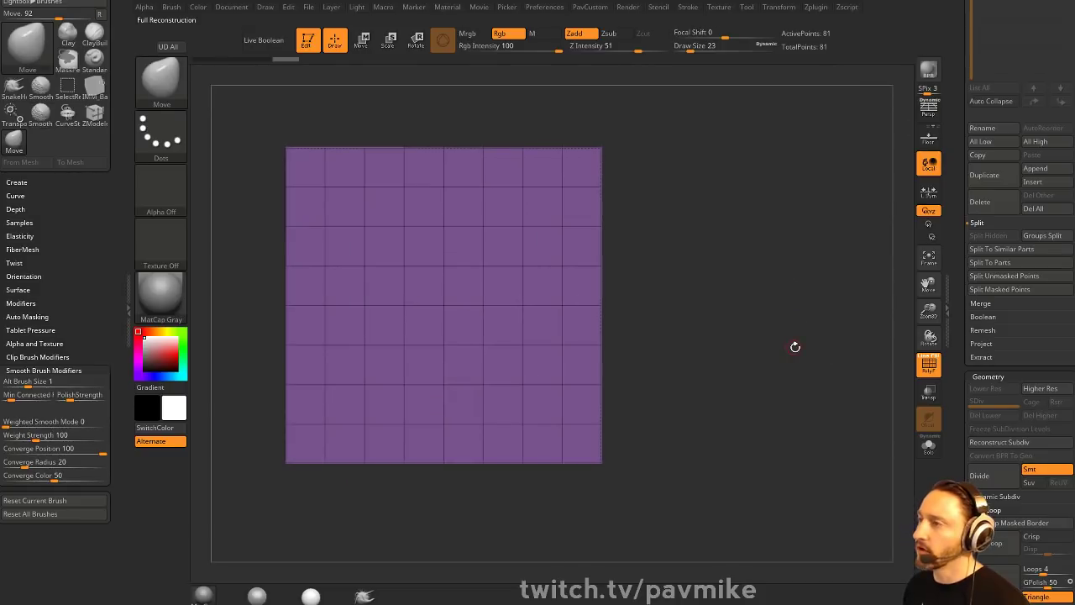
mouse_move(709, 235)
alt+mouse_down()
mouse_move(756, 231)
mouse_move(743, 273)
alt+mouse_up()
- Switch to the ZModeler brush with the whole plane in view
key(b)
key(z)
key(m)
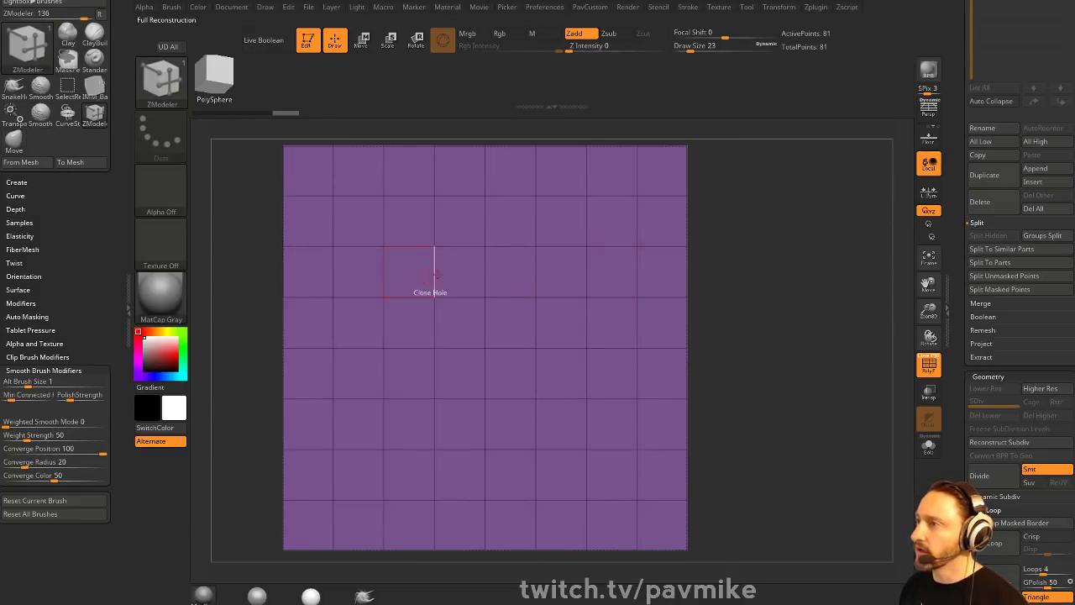
mouse_move(741, 421)
alt+mouse_down()
mouse_move(771, 399)
mouse_move(756, 374)
alt+mouse_up()
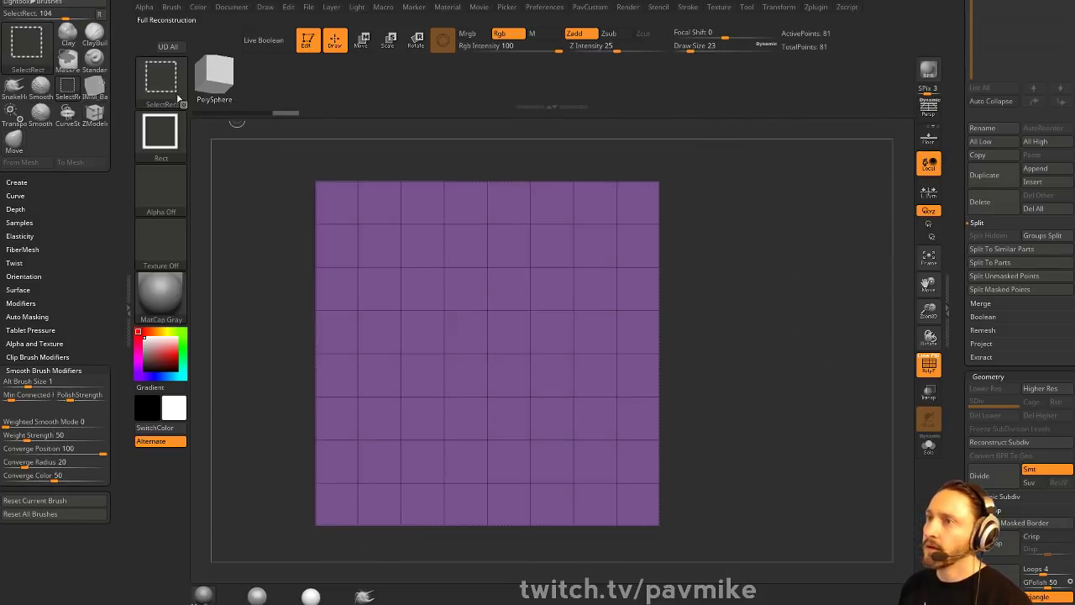
- Choose the SliceCurve brush and slice a curved line across the plane from its upper left edge to the middle of its right edge
ctrl+shift+click(178, 99)
ctrl+shift+click(185, 94)
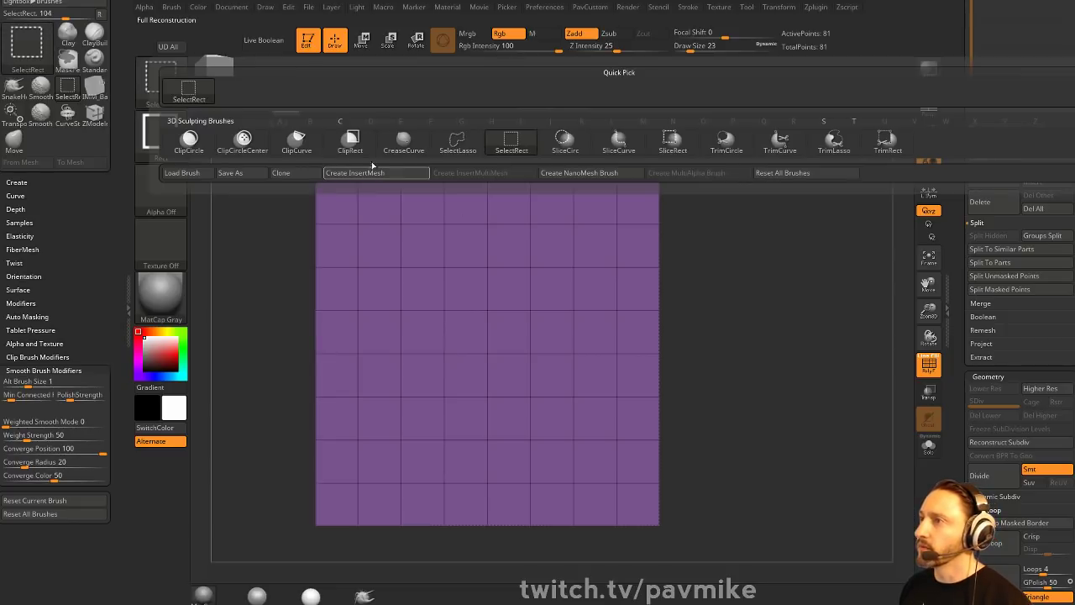
click(618, 142)
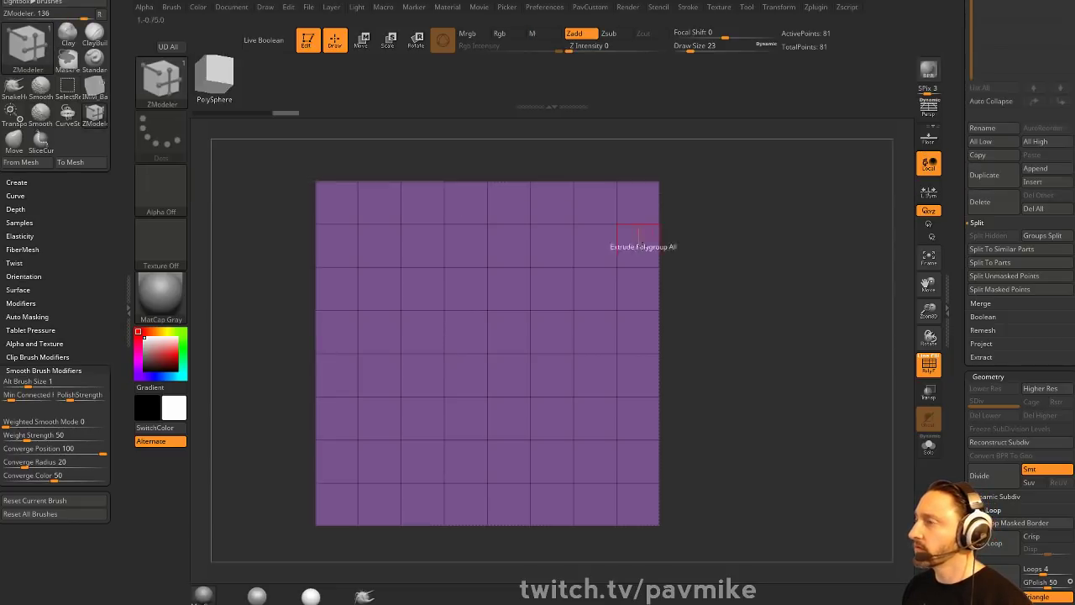
mouse_move(252, 173)
mouse_down()
mouse_move(373, 253)
mouse_move(483, 251)
mouse_move(600, 344)
mouse_move(722, 354)
mouse_up()
key(alt)
key(alt)
key(alt)
key(alt)
mouse_move(798, 352)
mouse_down()
mouse_move(761, 355)
mouse_move(798, 356)
mouse_up()
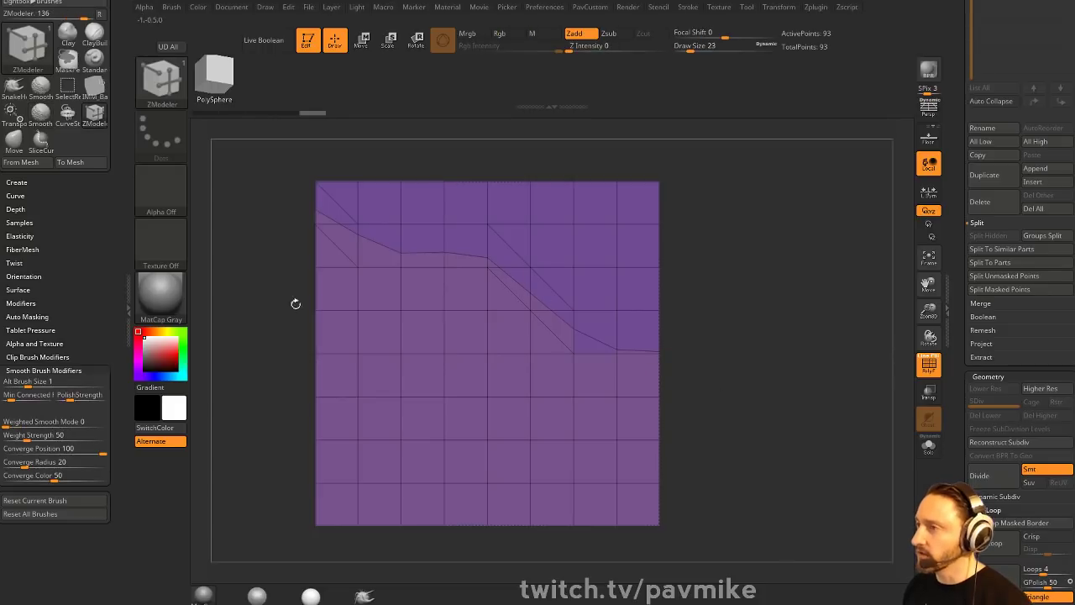
- Set the draw size to 18 and try to weld the slice's nearby points with WeldPoints, raising the weld distance up to 100
key(s)
drag(765, 310, 763, 311)
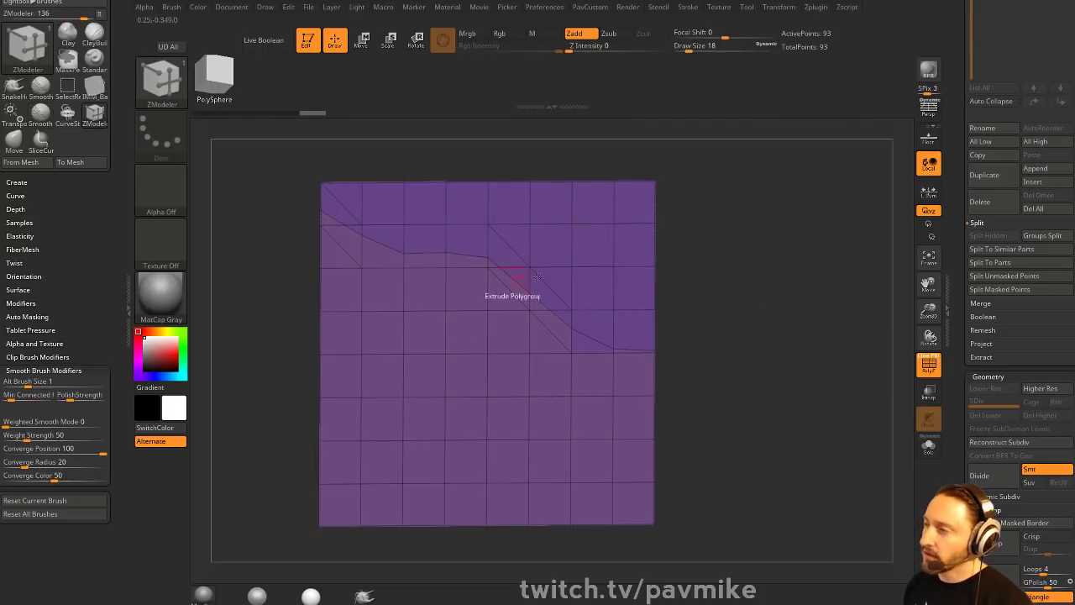
mouse_move(743, 268)
mouse_down()
mouse_move(718, 269)
mouse_move(733, 271)
mouse_move(592, 351)
mouse_up()
key(space)
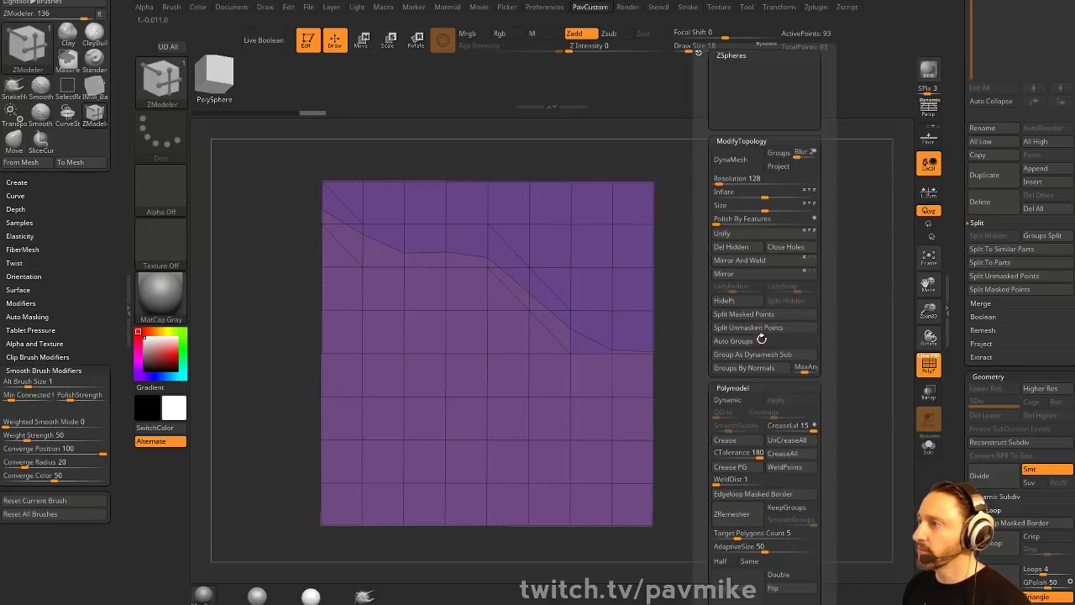
click(739, 480)
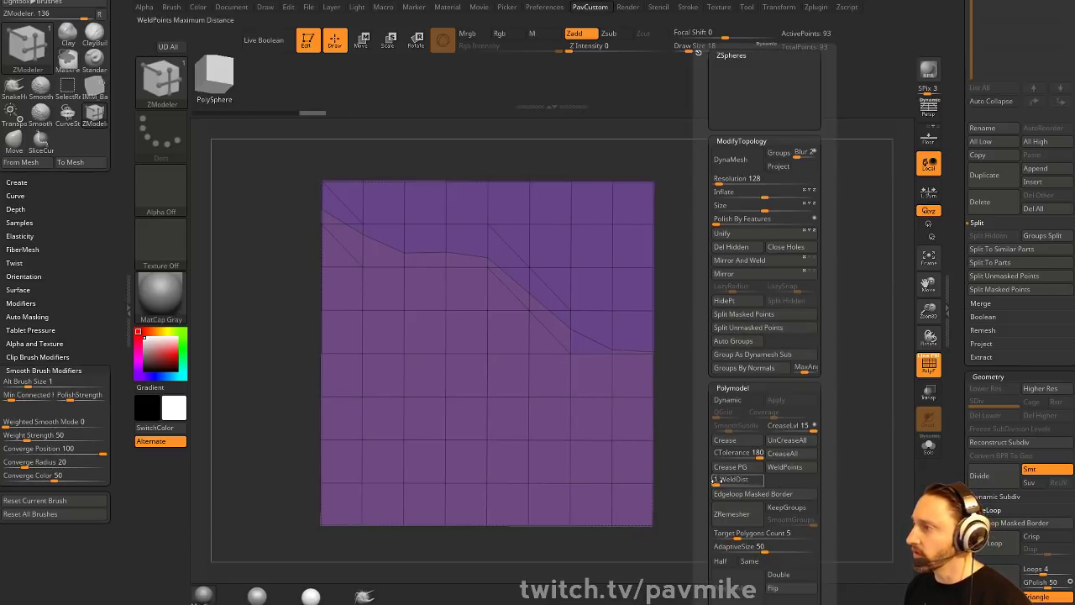
text(19)
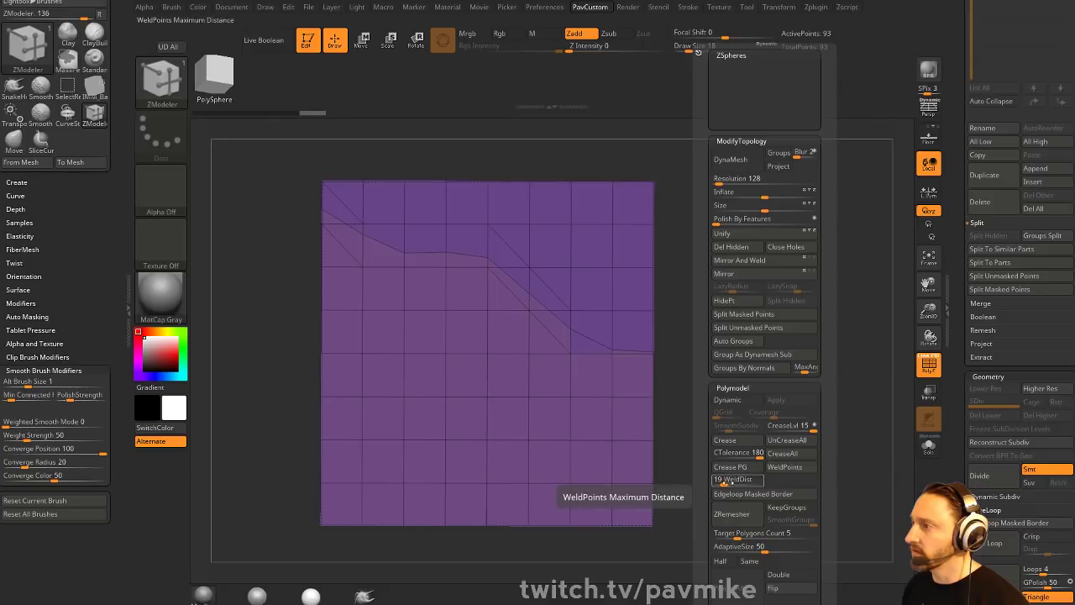
click(733, 480)
text(31)
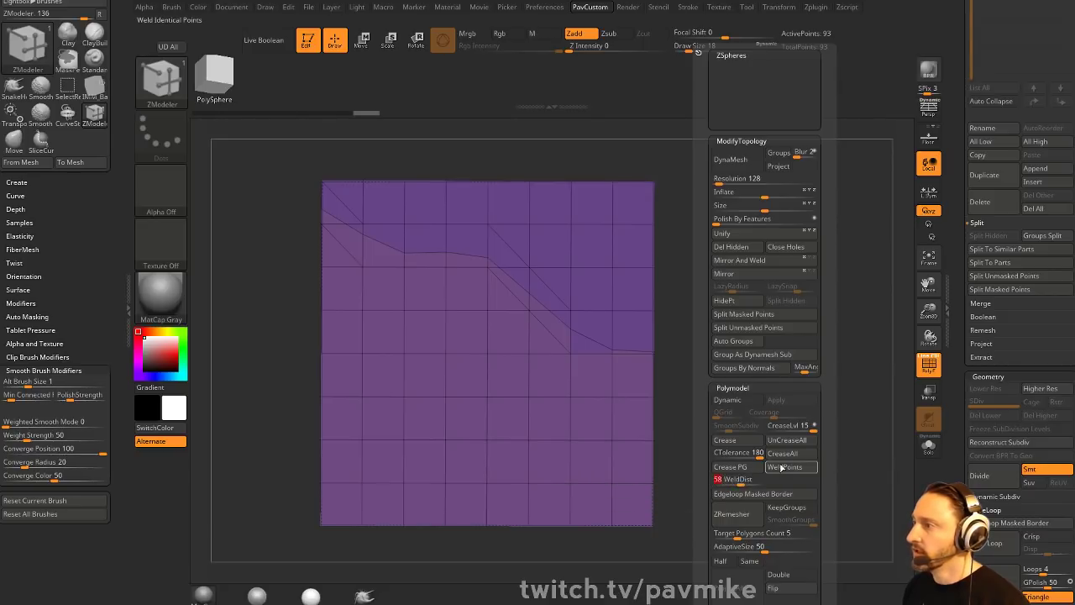
click(774, 469)
click(756, 481)
click(787, 467)
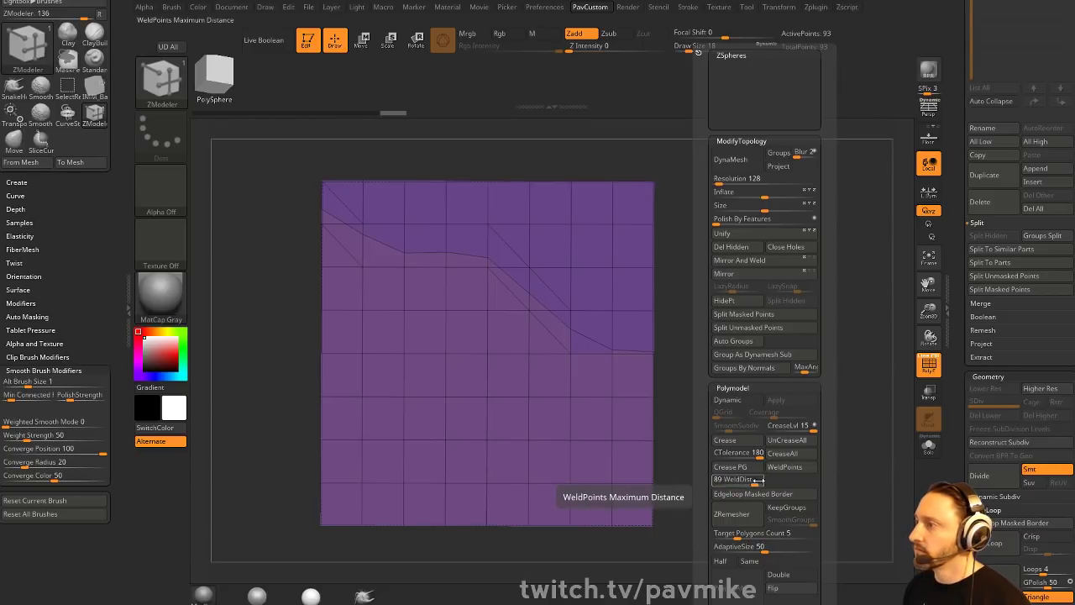
click(762, 480)
click(794, 467)
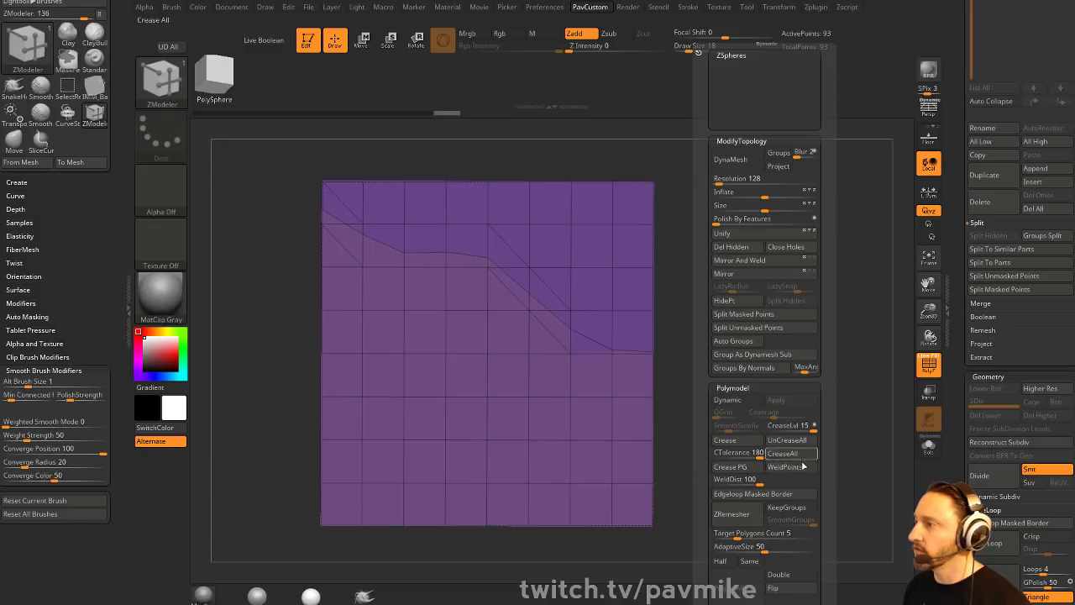
- Set the draw size to 8 and use ZModeler's Collapse edge action on the two short edges at the slice's right end
mouse_move(788, 312)
mouse_down()
mouse_move(757, 286)
mouse_move(781, 357)
mouse_up()
key(s)
click(803, 366)
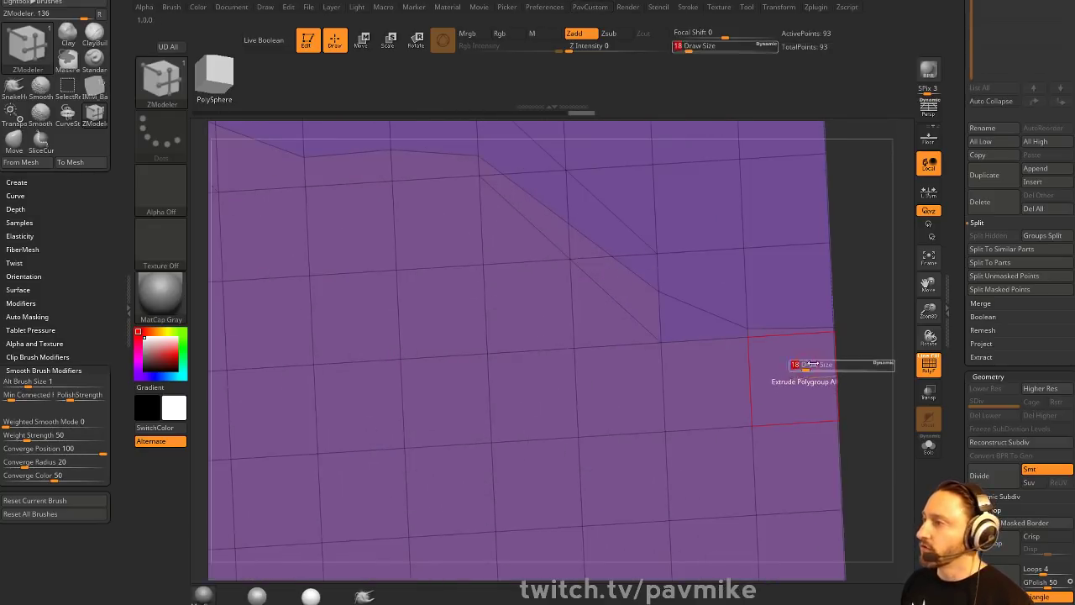
alt+drag(877, 313, 765, 336)
key(space)
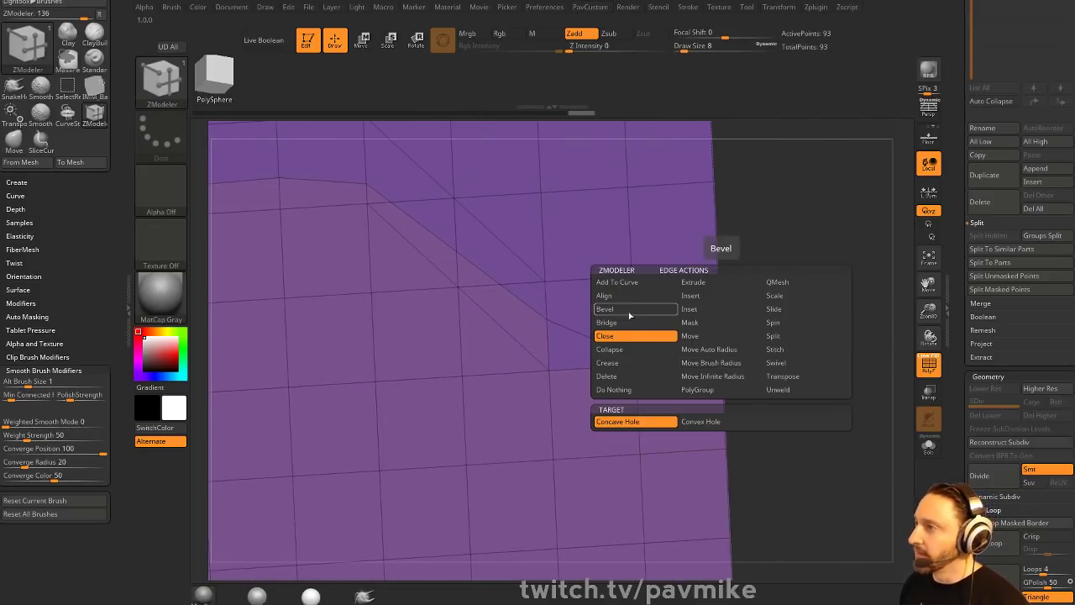
click(631, 349)
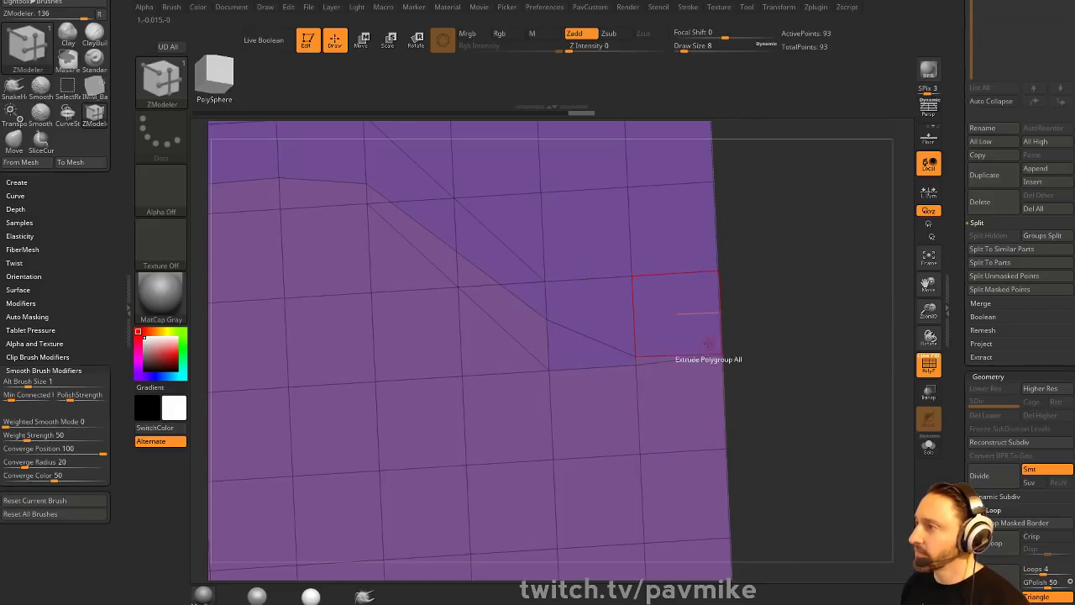
click(723, 357)
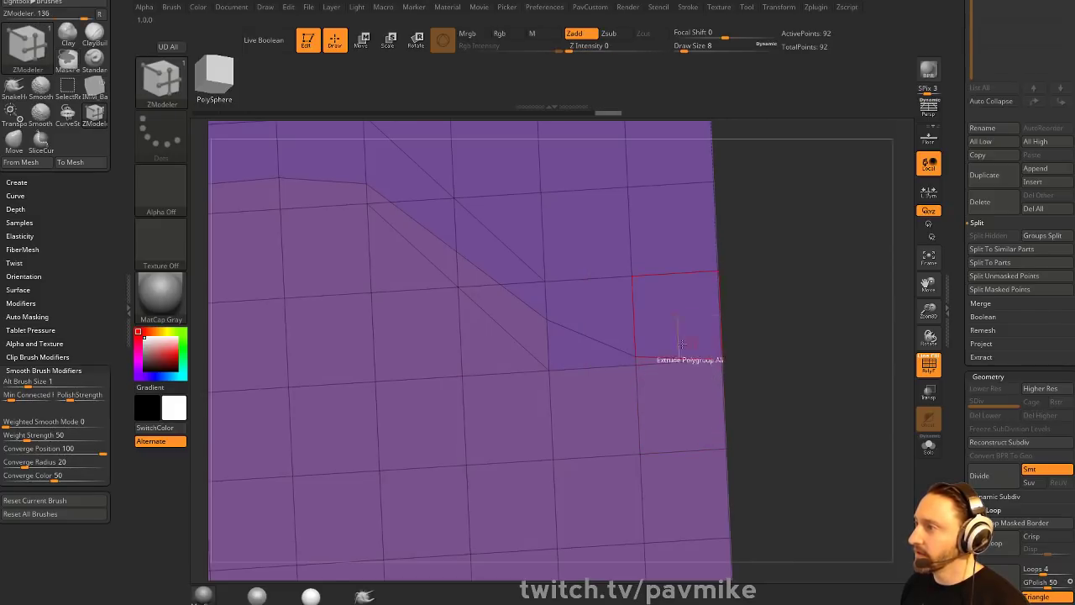
click(636, 361)
- Collapse the short edges between the slice and the grid points in its middle and near its left end
alt+drag(756, 345, 801, 314)
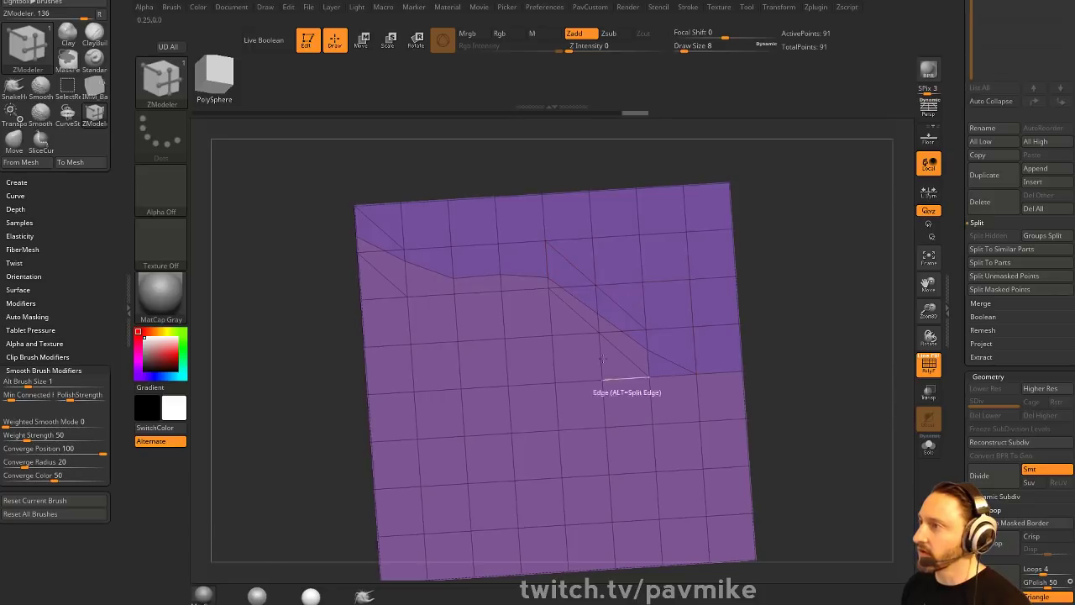
click(546, 287)
click(548, 288)
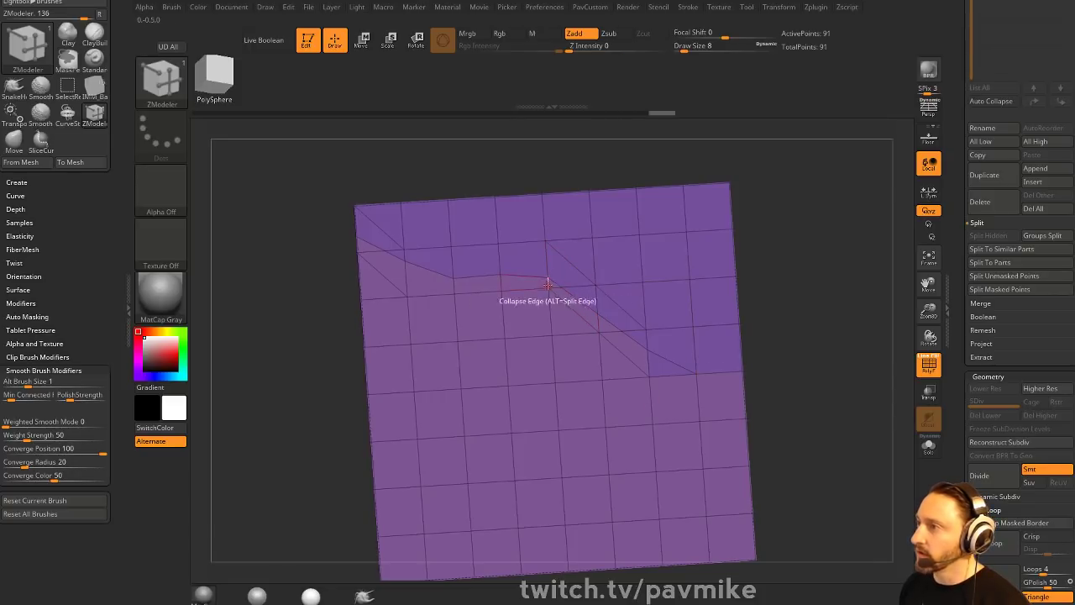
click(403, 245)
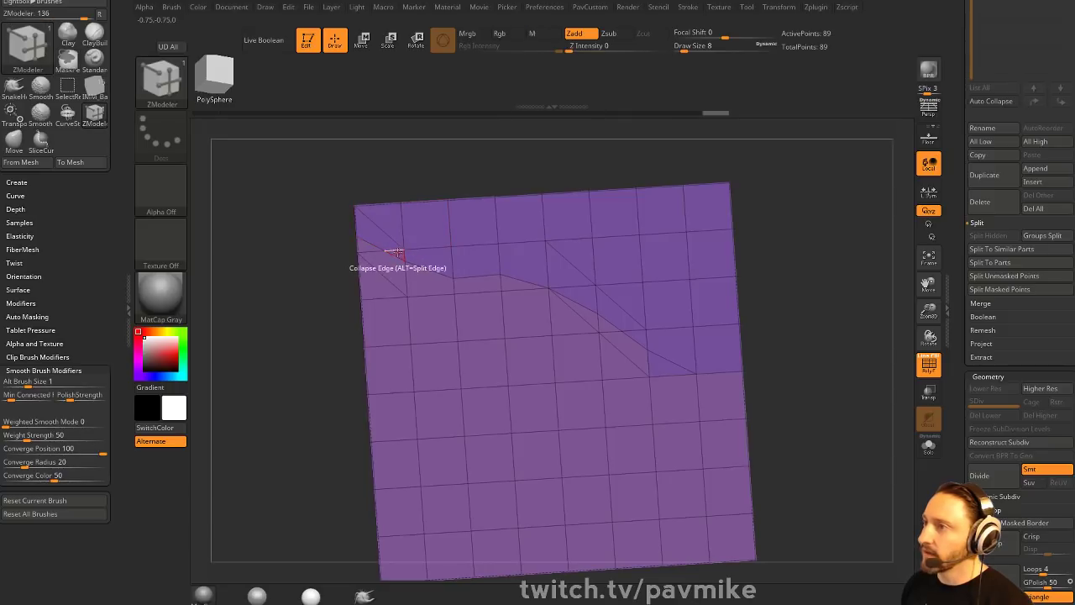
key(ctrl+z)
click(393, 252)
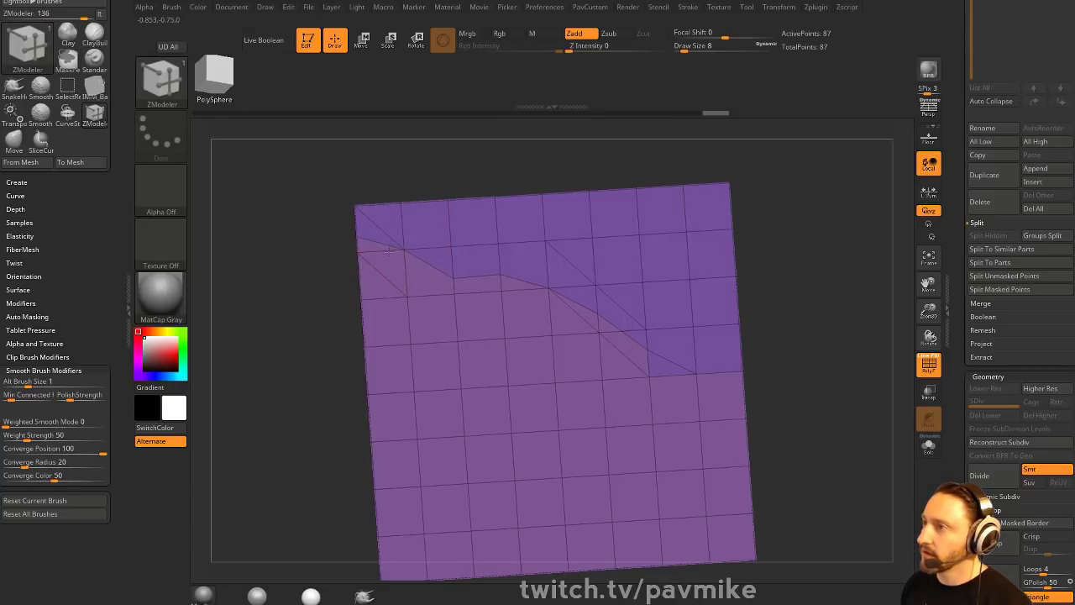
click(405, 257)
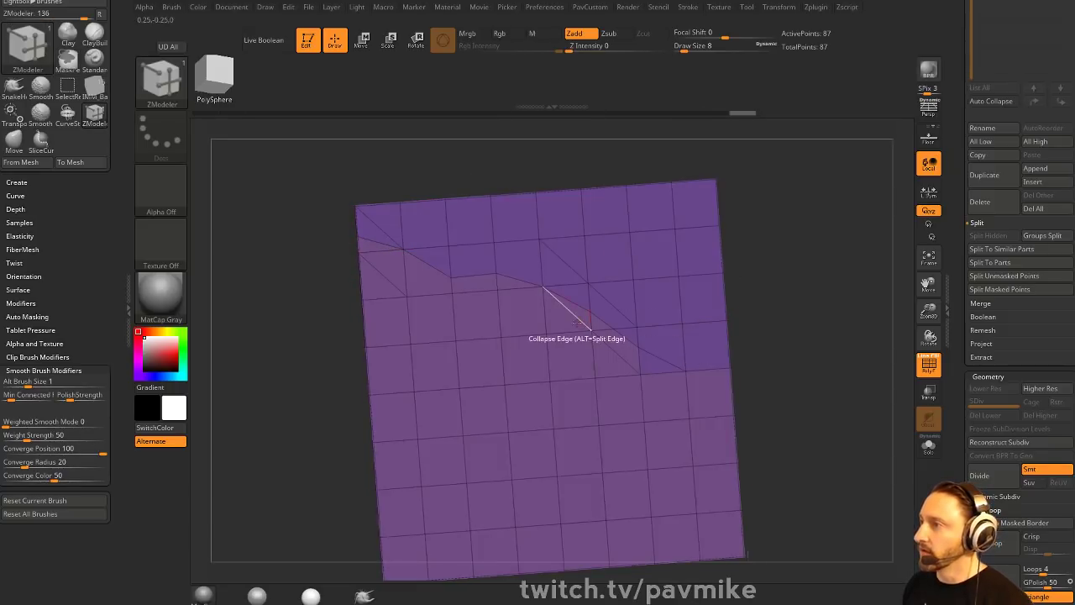
- Switch ZModeler to the Delete edge action and remove leftover diagonal edges just below the slice line
key(space)
click(472, 379)
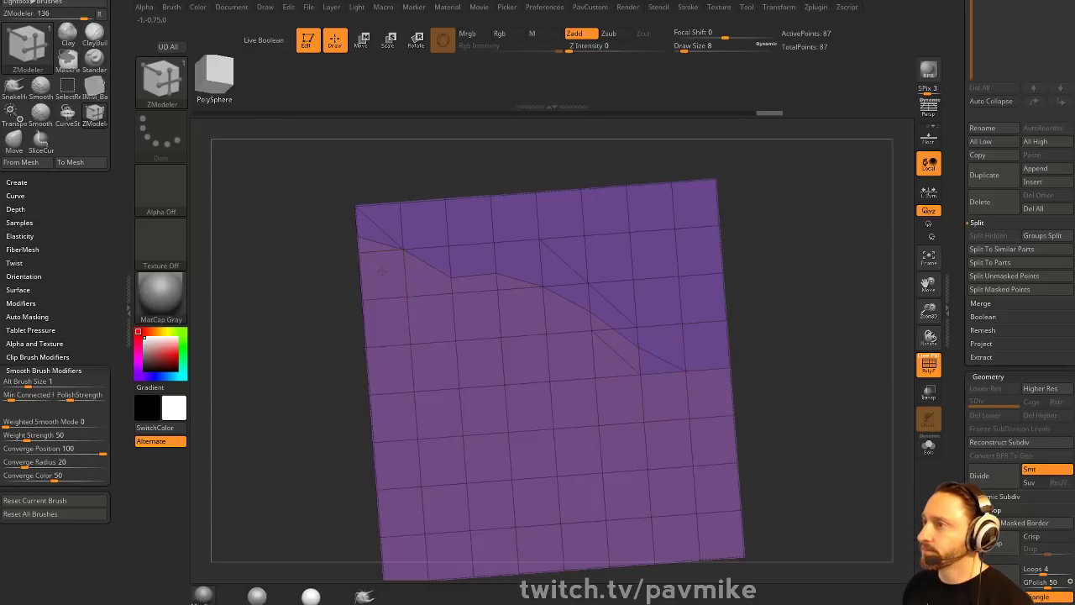
mouse_move(815, 302)
alt+mouse_down()
mouse_move(771, 269)
mouse_move(751, 276)
alt+mouse_up()
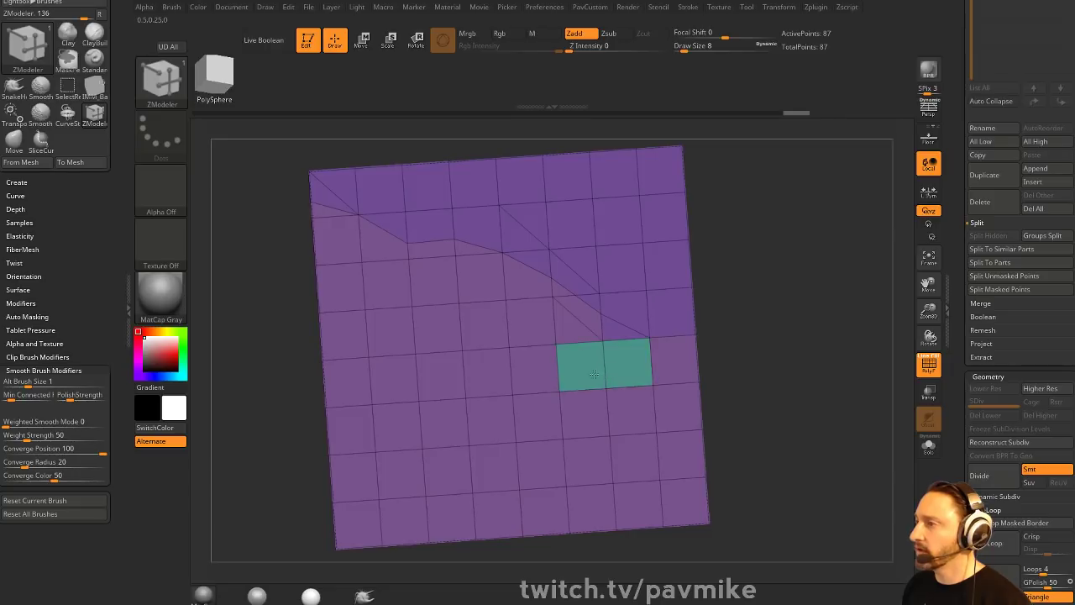
click(621, 338)
mouse_move(765, 341)
mouse_down()
mouse_move(749, 341)
mouse_move(767, 340)
mouse_up()
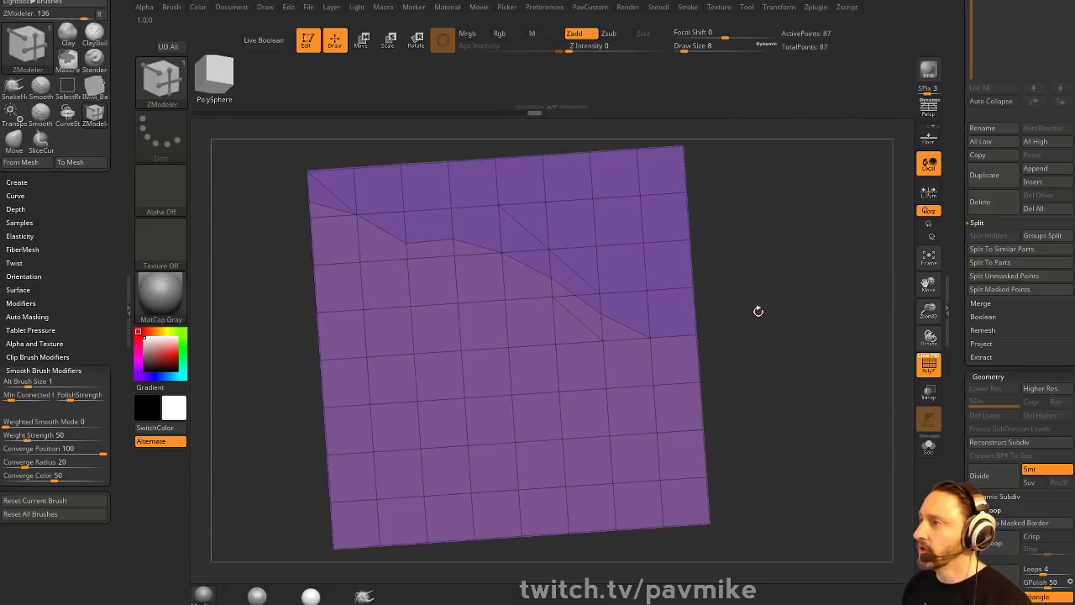
drag(768, 319, 708, 259)
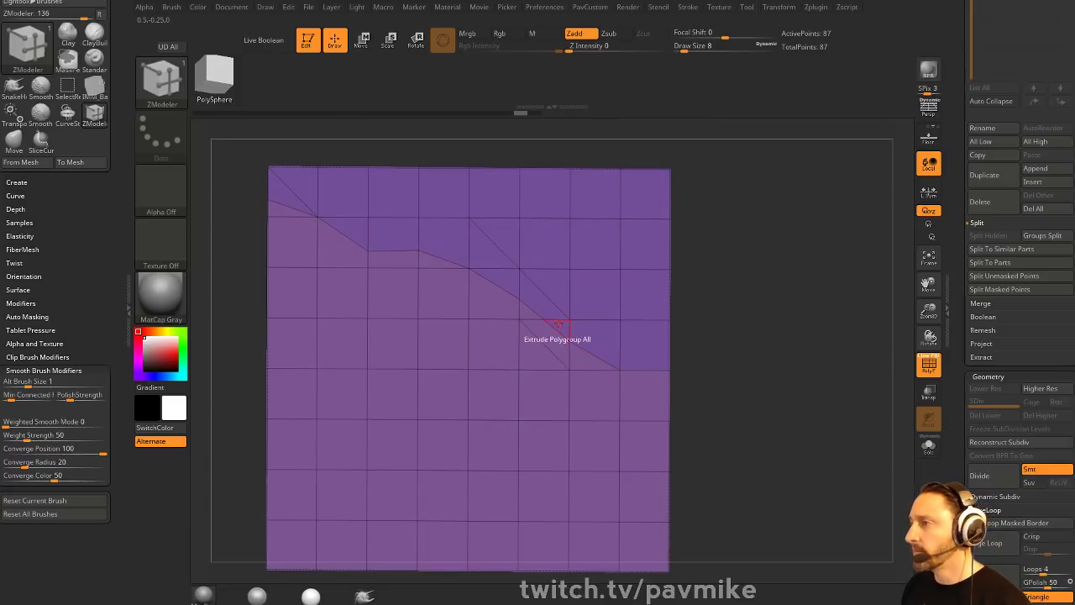
- Switch back to the Collapse edge action and collapse the short edge at the slice's lower bend near the right end
key(space)
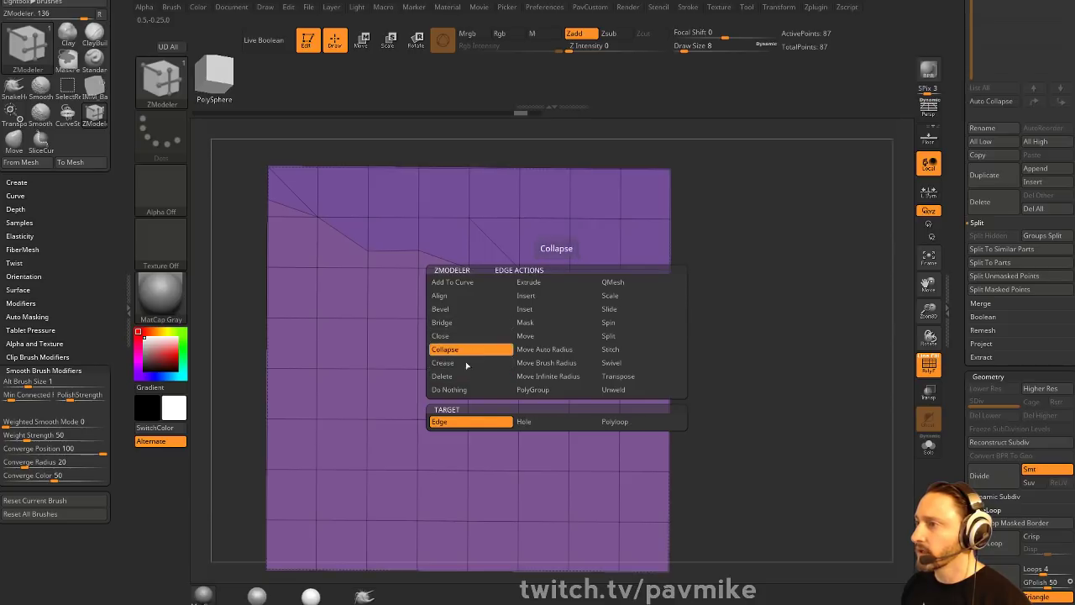
click(571, 331)
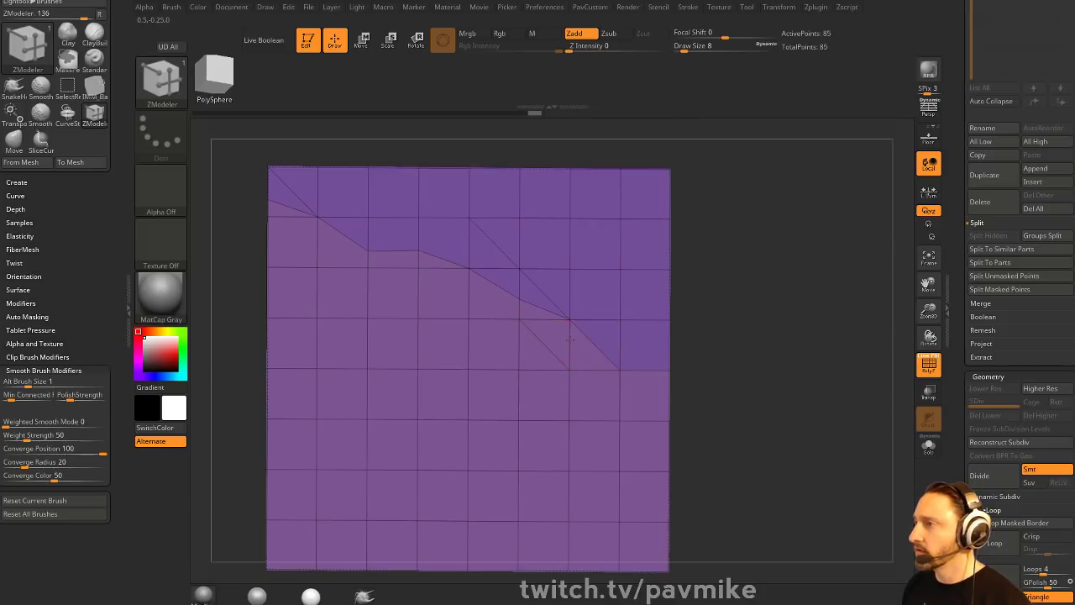
ctrl+right_drag(743, 340, 748, 323)
- Set ZModeler's edge action to Delete again and remove the diagonal edges above the slice line
key(space)
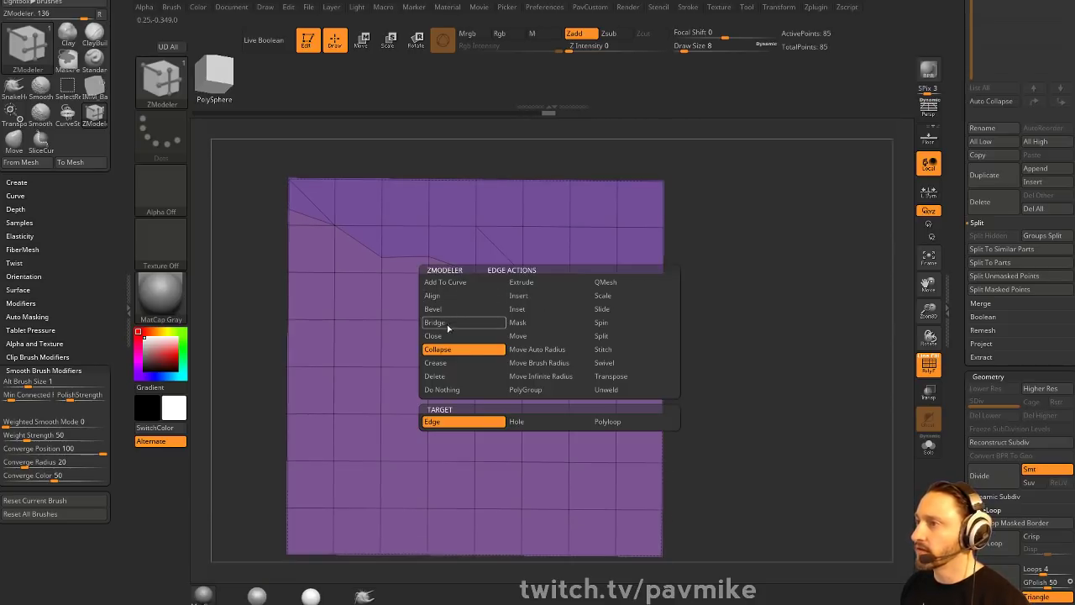
click(499, 251)
drag(737, 285, 701, 300)
click(551, 324)
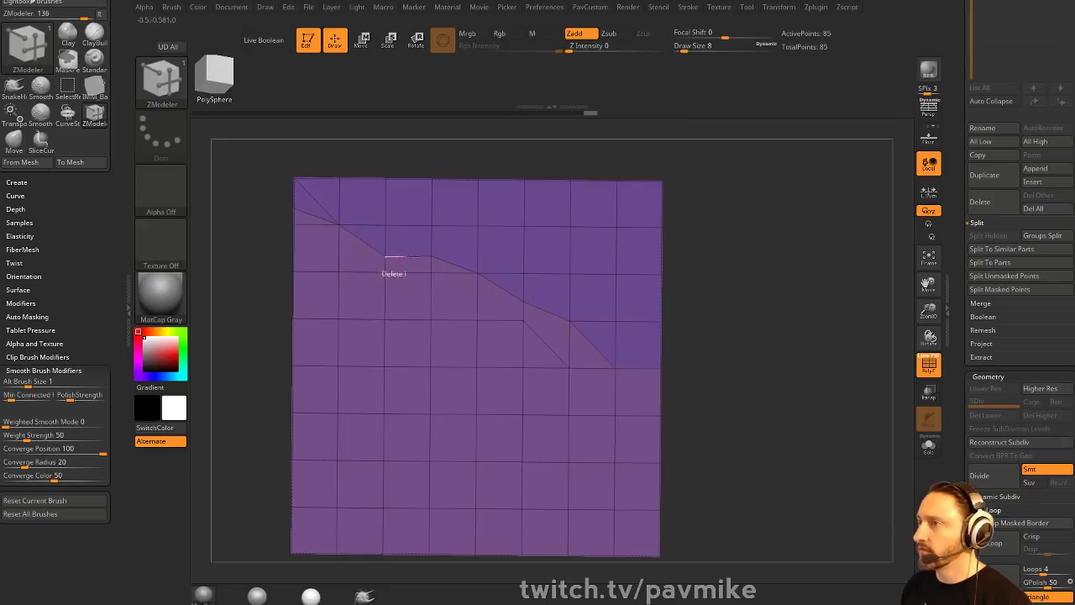
drag(788, 295, 815, 299)
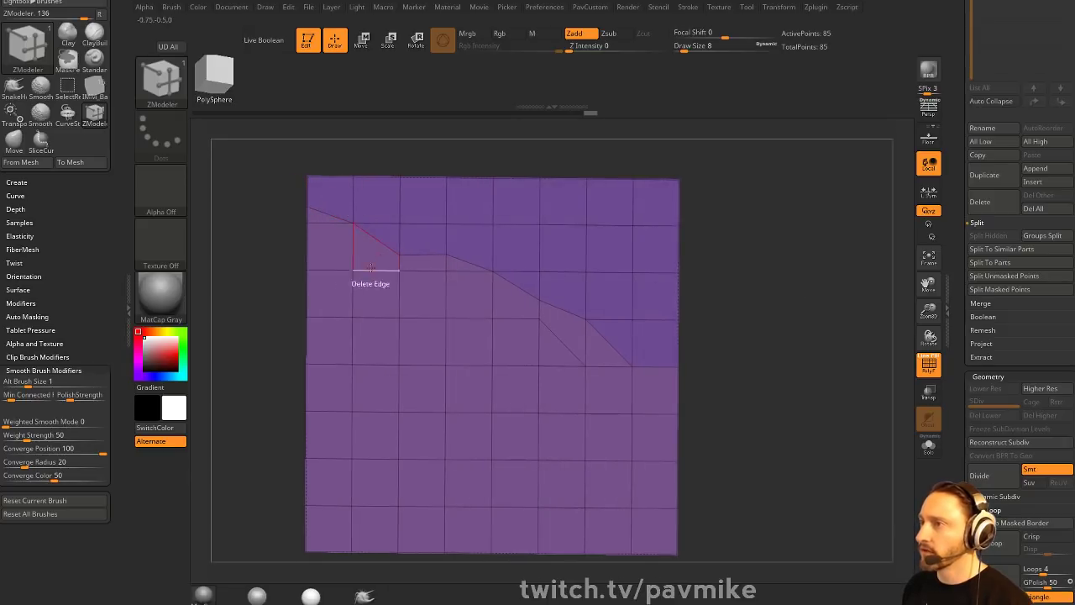
- Set ZModeler's edge action to Collapse and collapse the short border edge at the slice's left end
key(space)
click(237, 278)
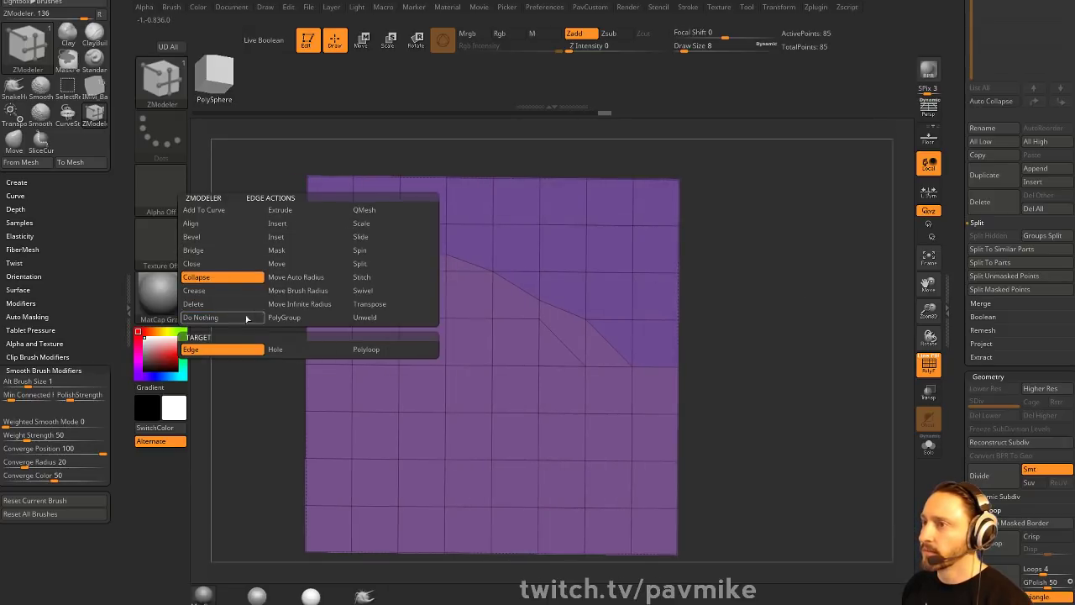
click(306, 216)
mouse_move(754, 280)
shift+mouse_down()
mouse_move(755, 263)
mouse_move(761, 272)
shift+mouse_up()
- With draw size 16 and the Split edge action, split the four leftmost vertical edges in the fourth grid row and the four rightmost in the sixth
key(s)
key(s)
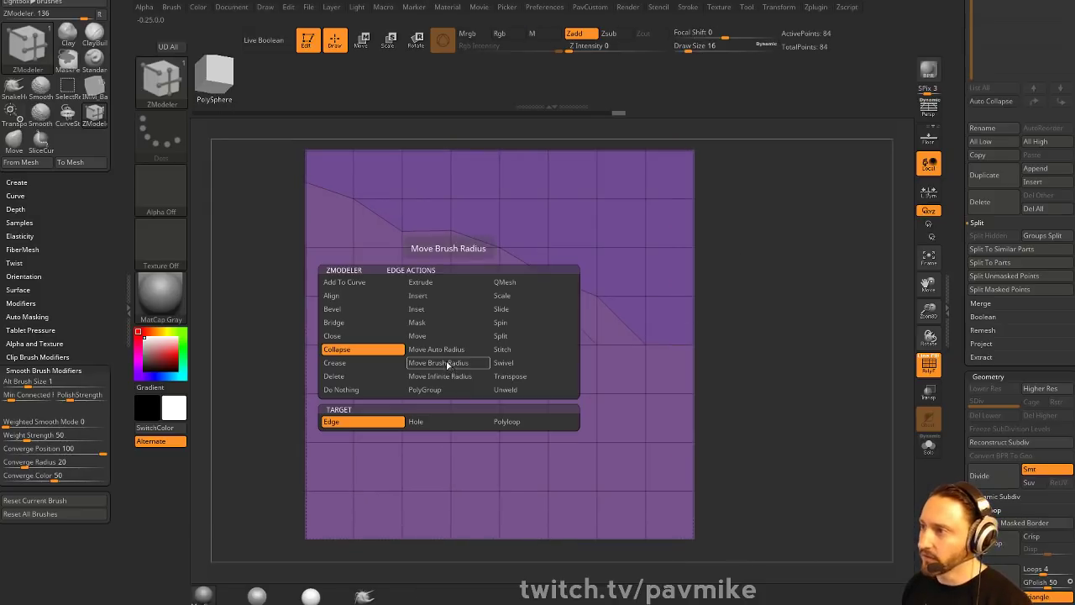
key(space)
click(504, 335)
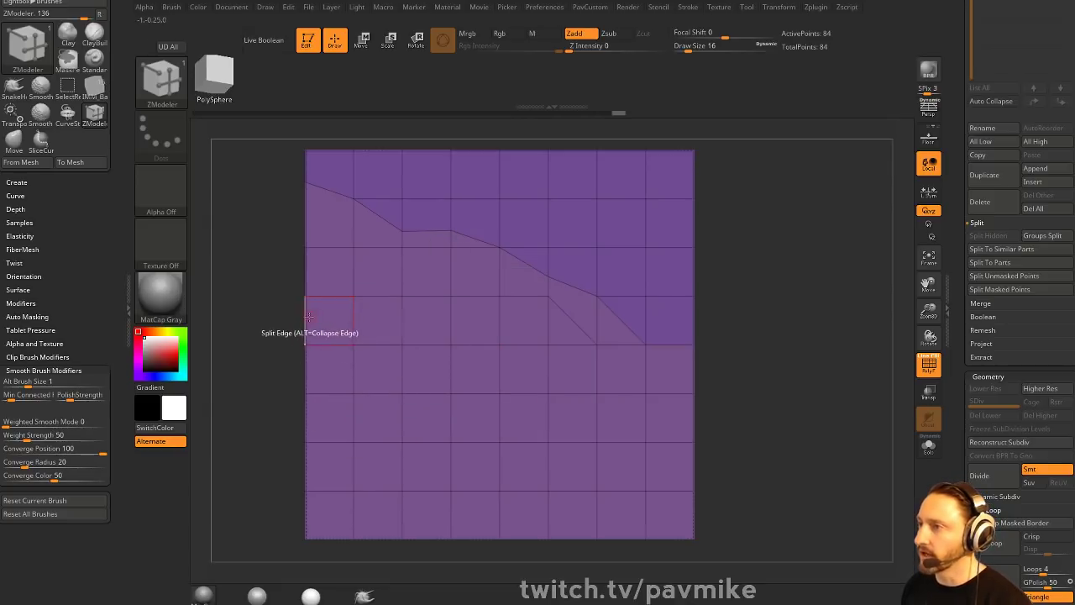
click(353, 319)
click(353, 319)
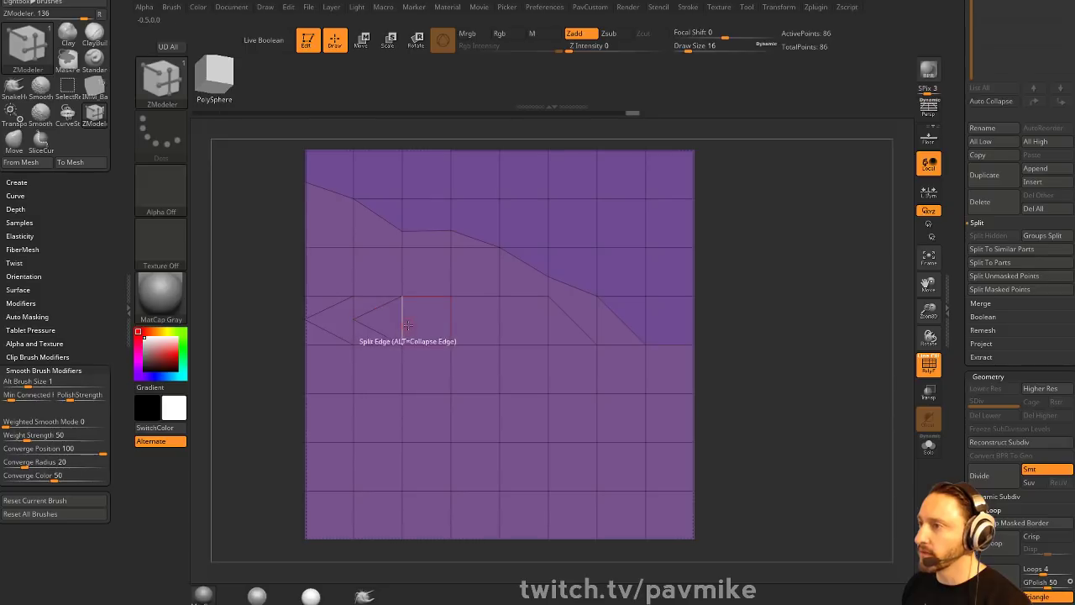
click(403, 318)
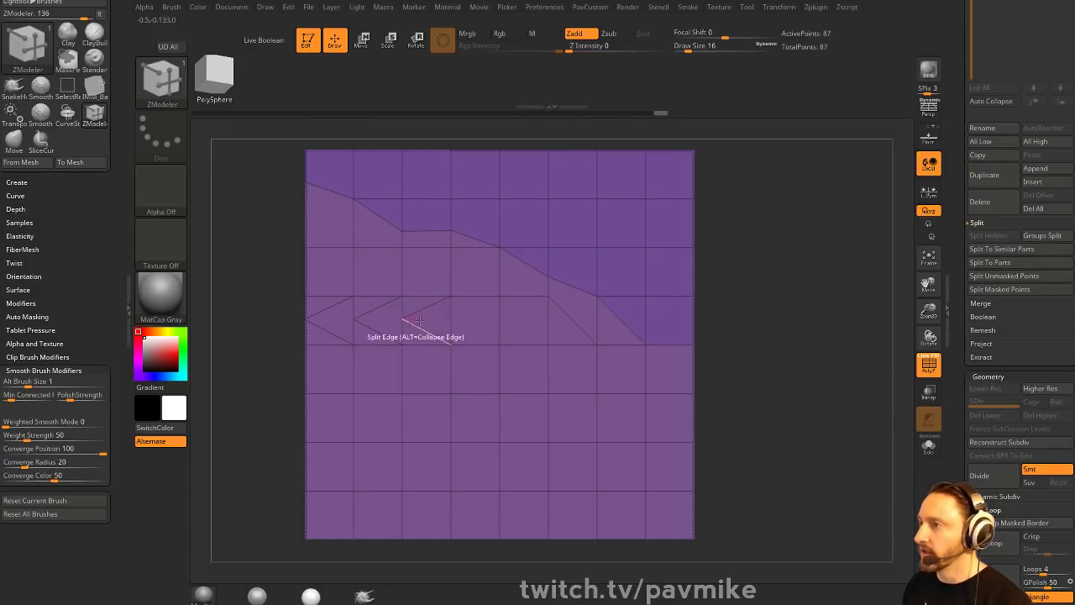
click(451, 319)
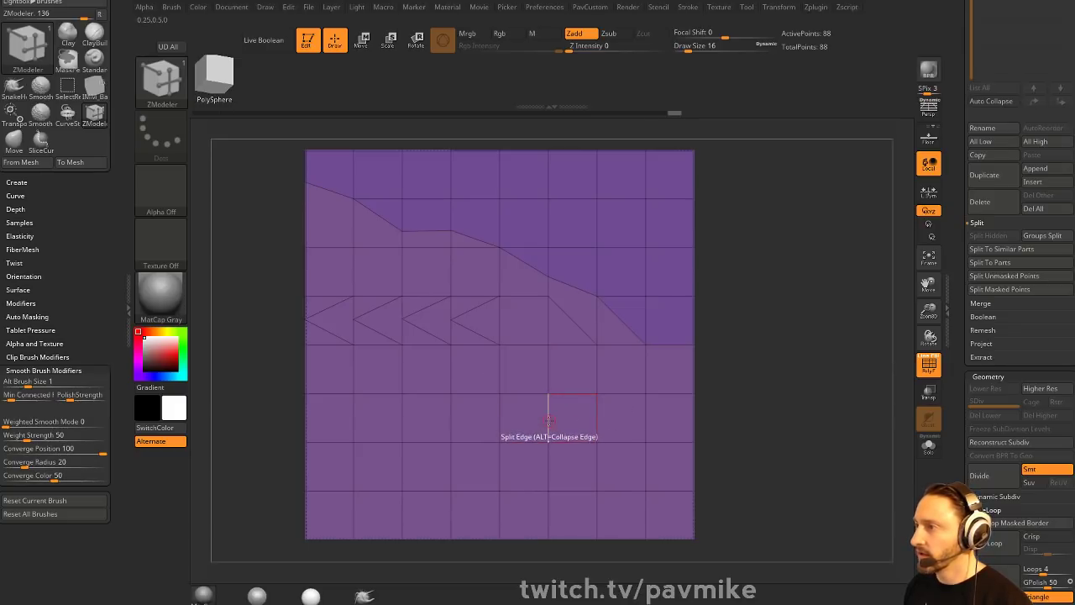
click(596, 416)
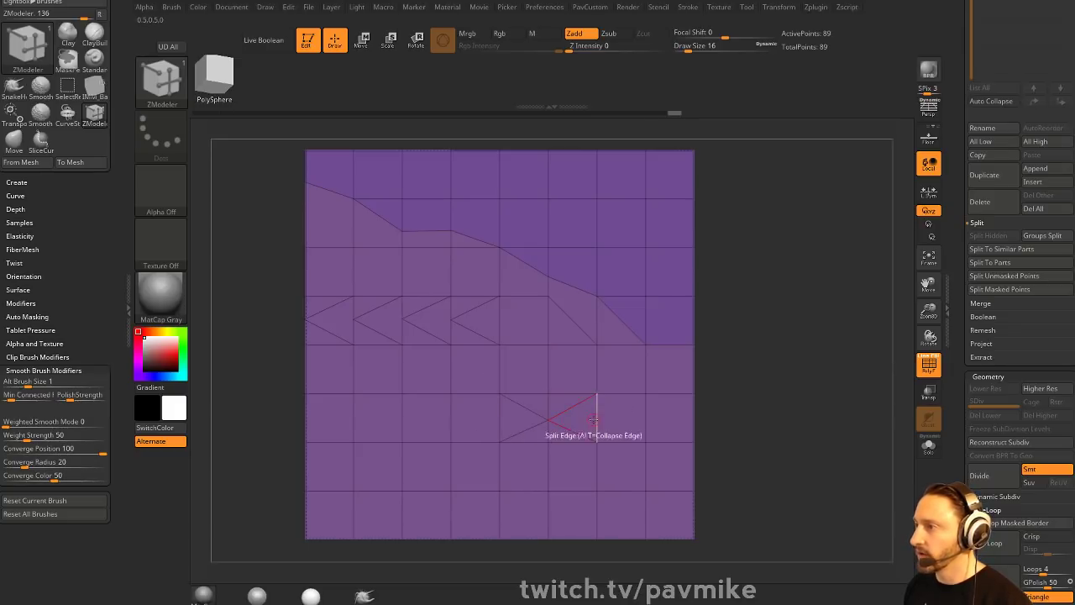
click(694, 416)
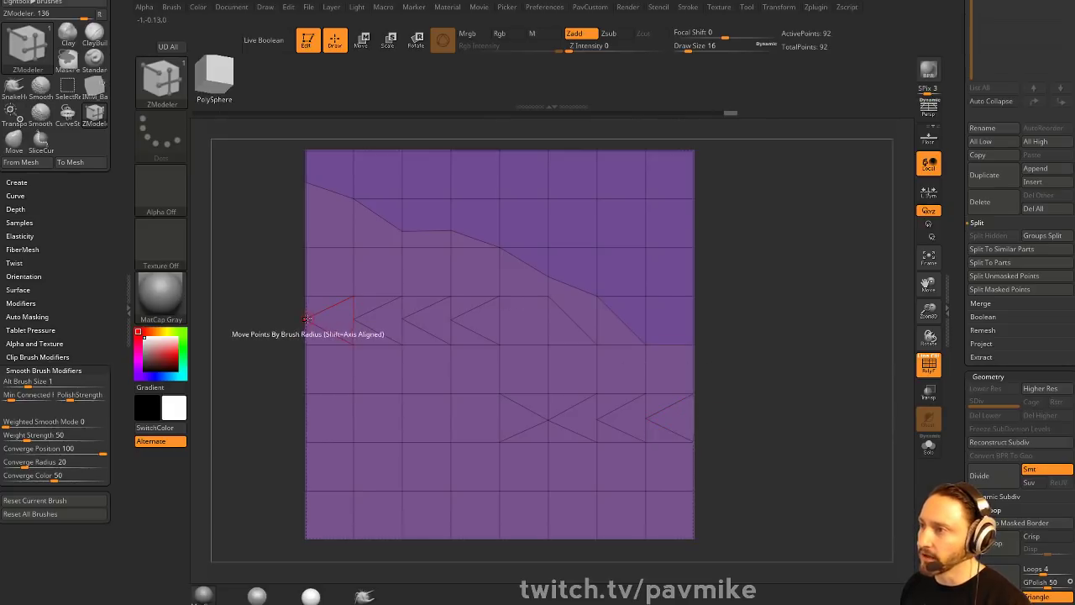
- Set the point action to Bridge Two Points and connect the split points into one continuous line from the plane's left border to its right border
key(space)
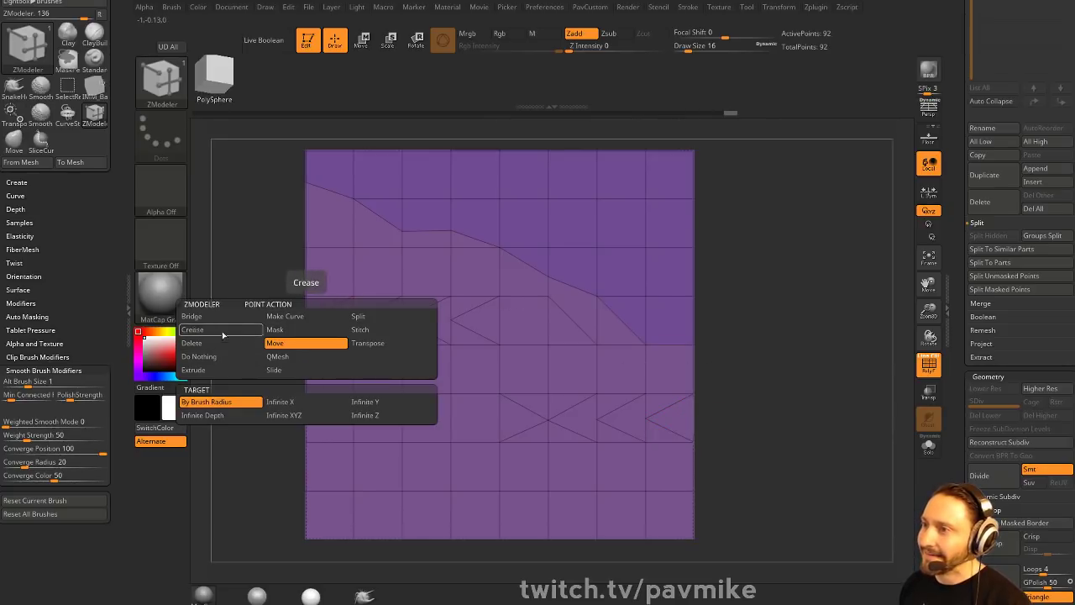
click(202, 316)
click(283, 402)
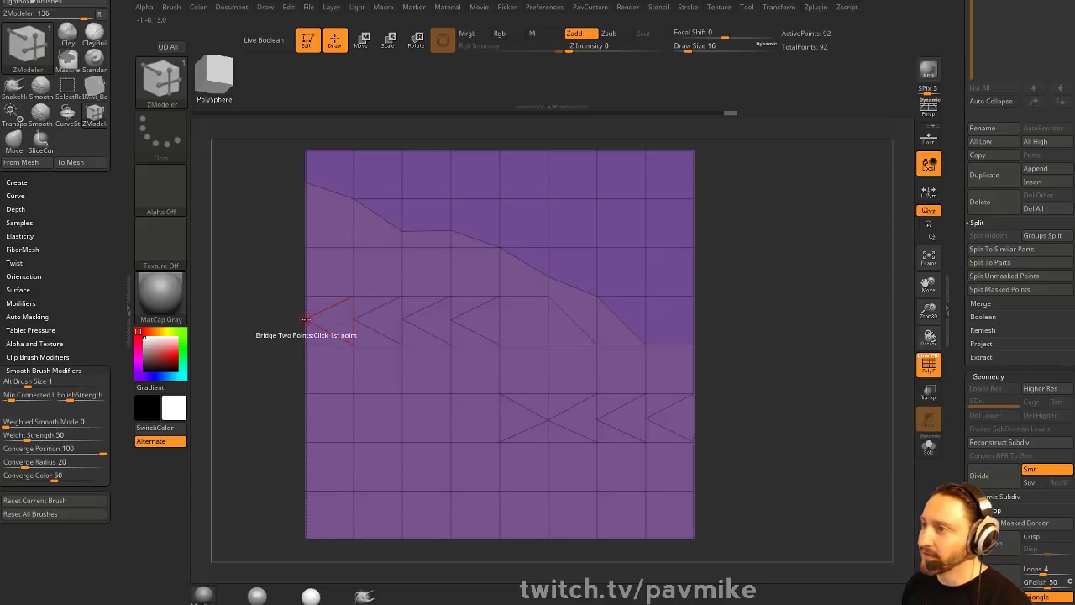
click(403, 320)
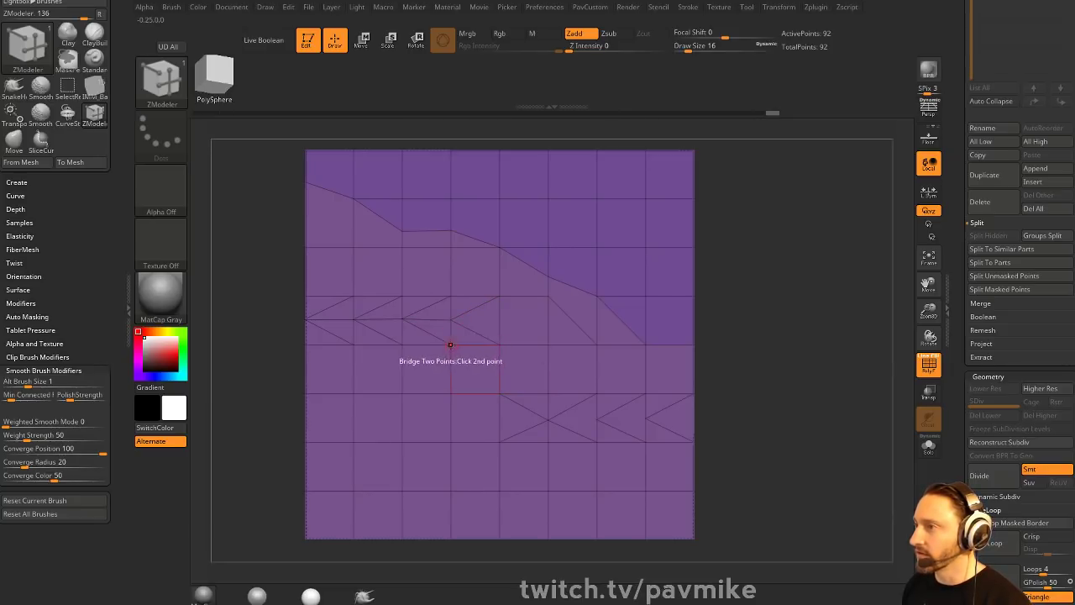
click(500, 392)
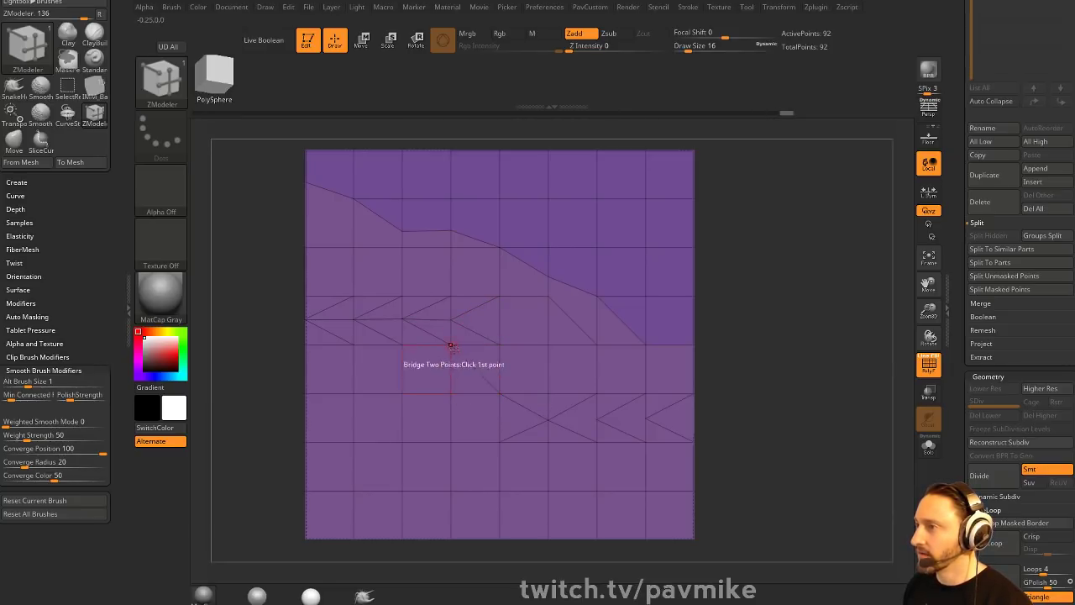
click(549, 417)
click(597, 419)
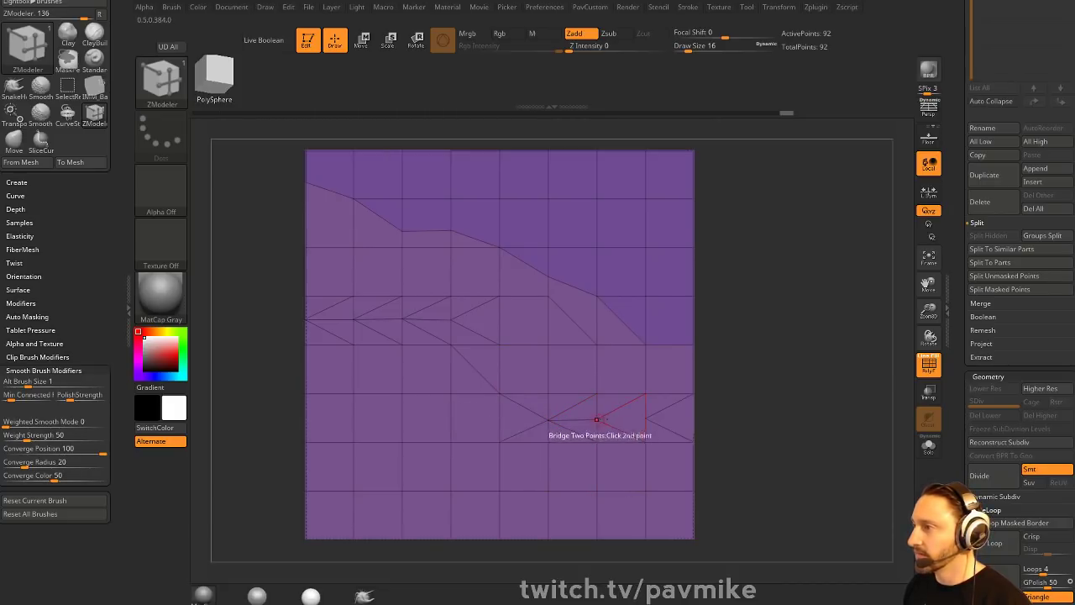
click(649, 419)
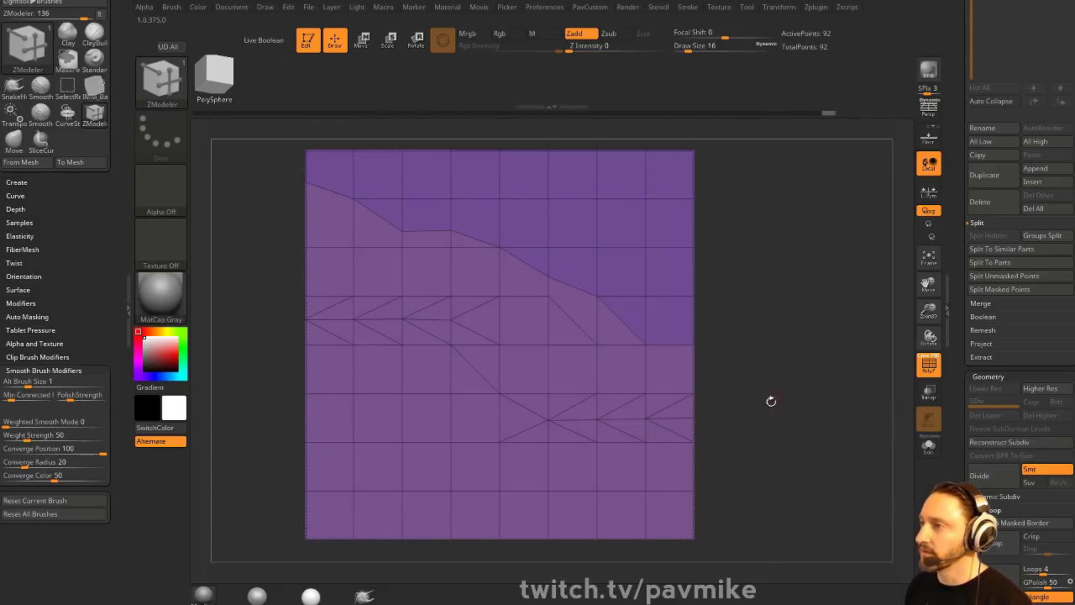
- Set the point action to Slide and try sliding points on the slice line along their neighbouring edges
alt+drag(800, 326, 734, 344)
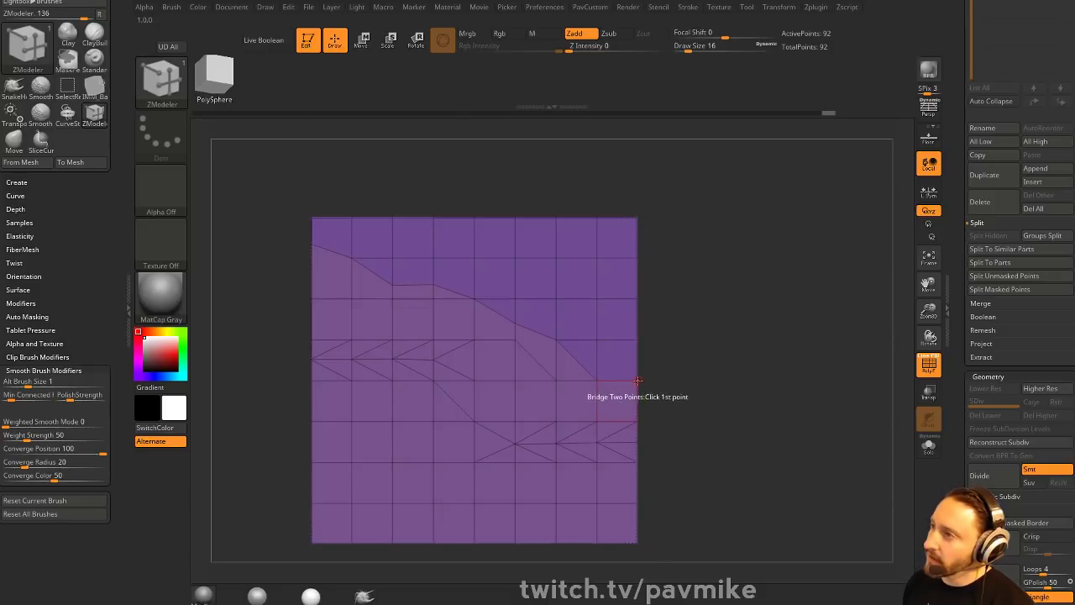
alt+drag(705, 288, 737, 286)
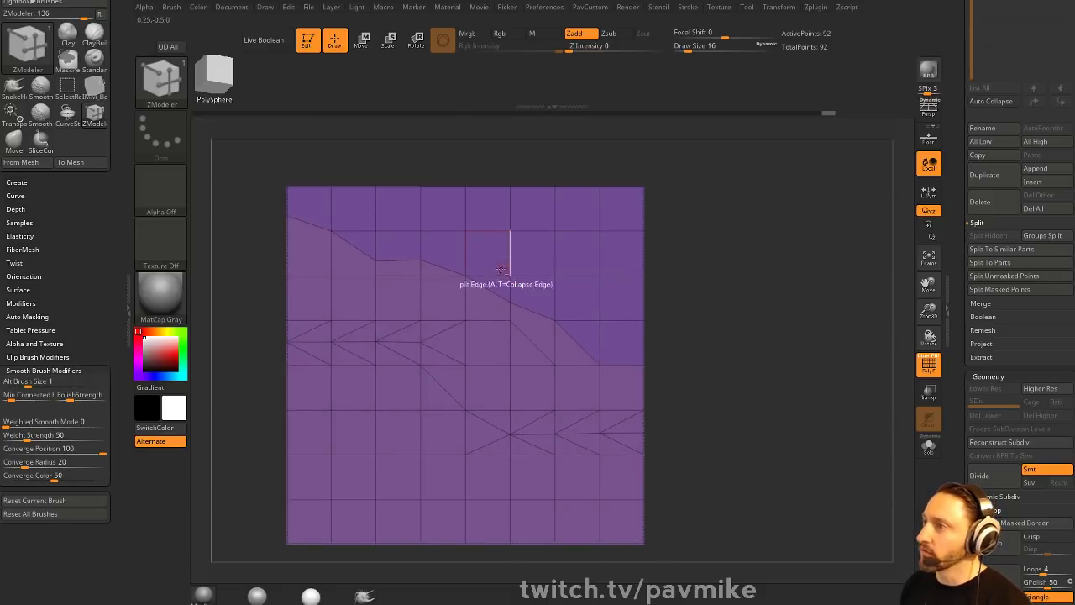
key(space)
click(529, 275)
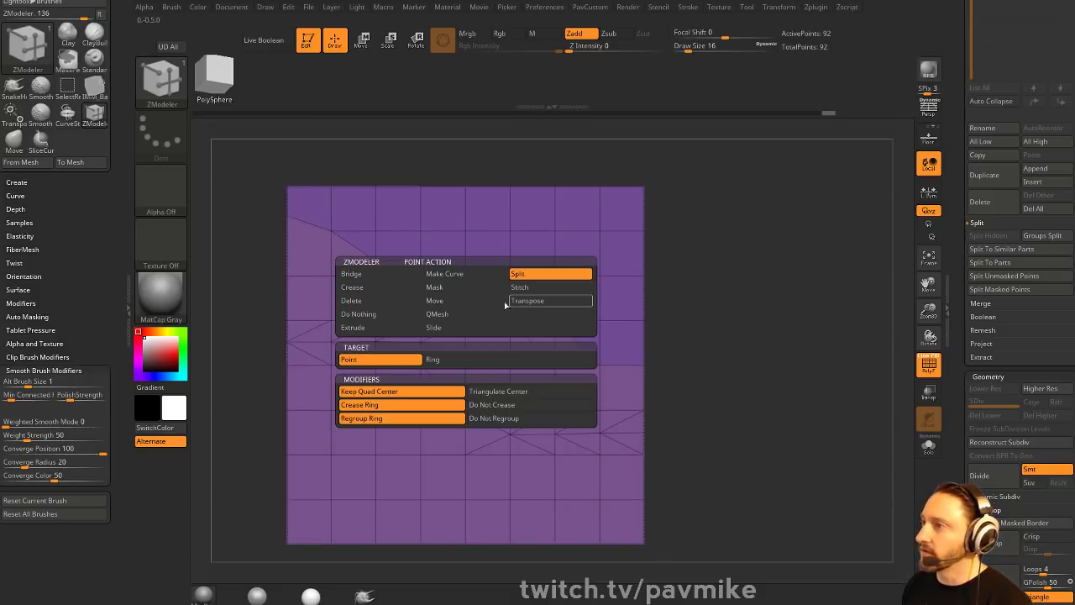
click(442, 328)
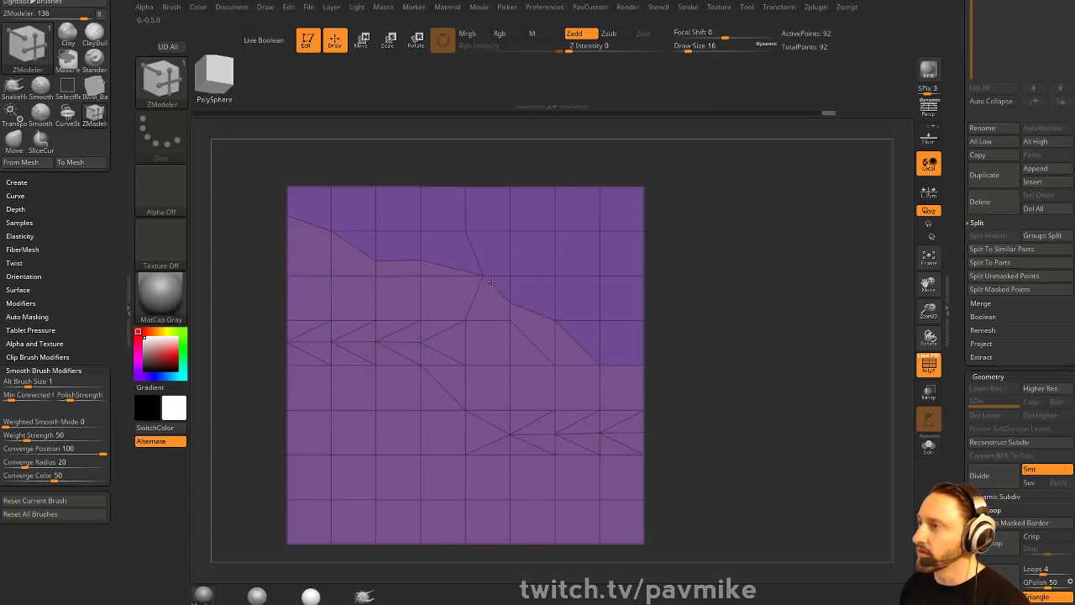
drag(511, 281, 555, 319)
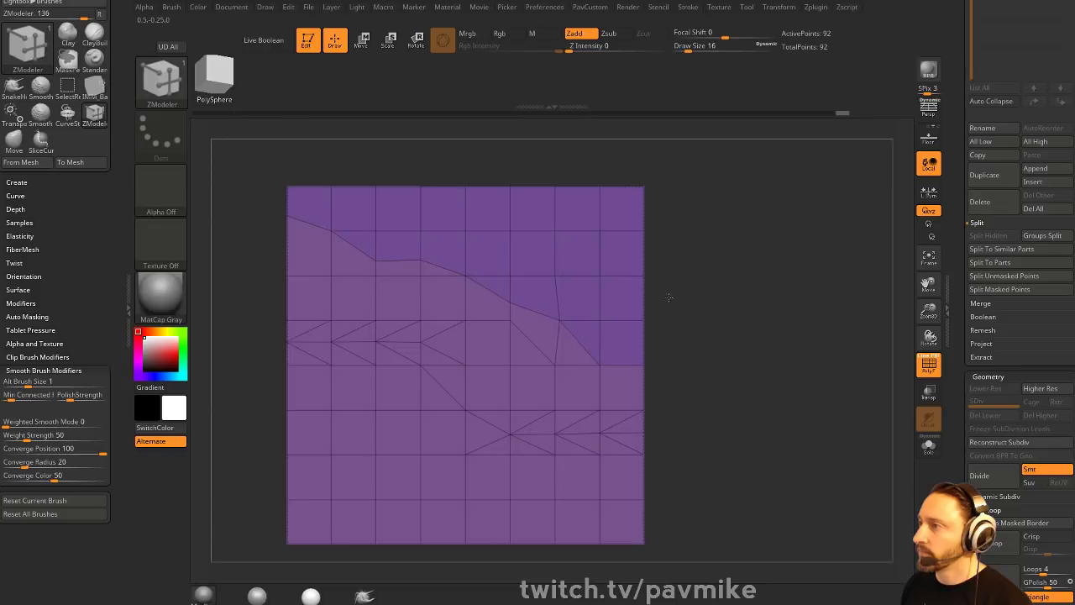
alt+drag(744, 308, 779, 307)
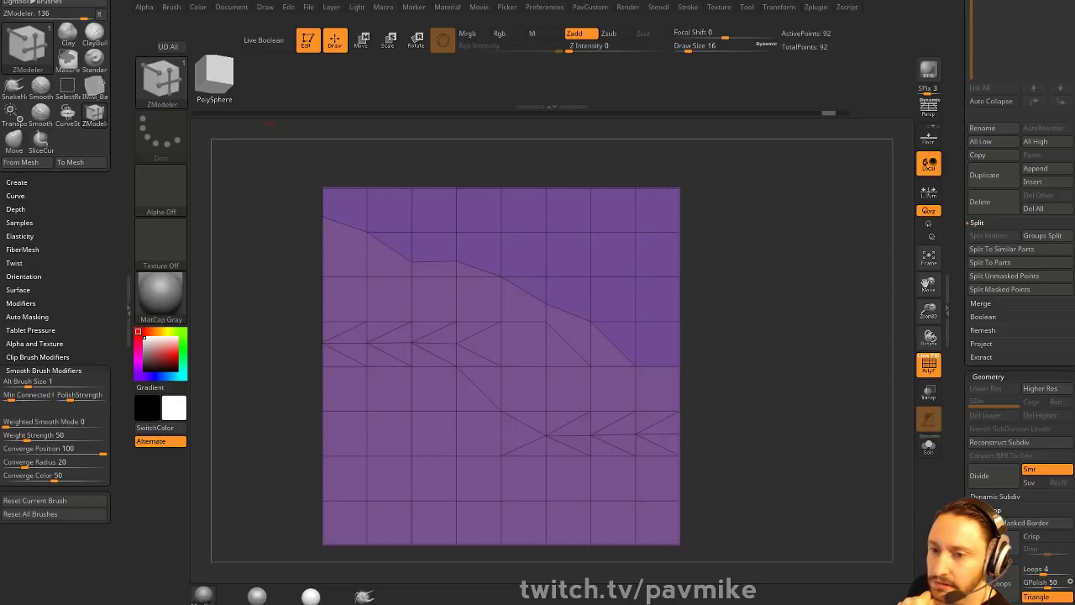
- Switch to the browser and open the Threadripper Workstation Setup video from the YouTube channel's Hardware playlist
key(alt+Tab)
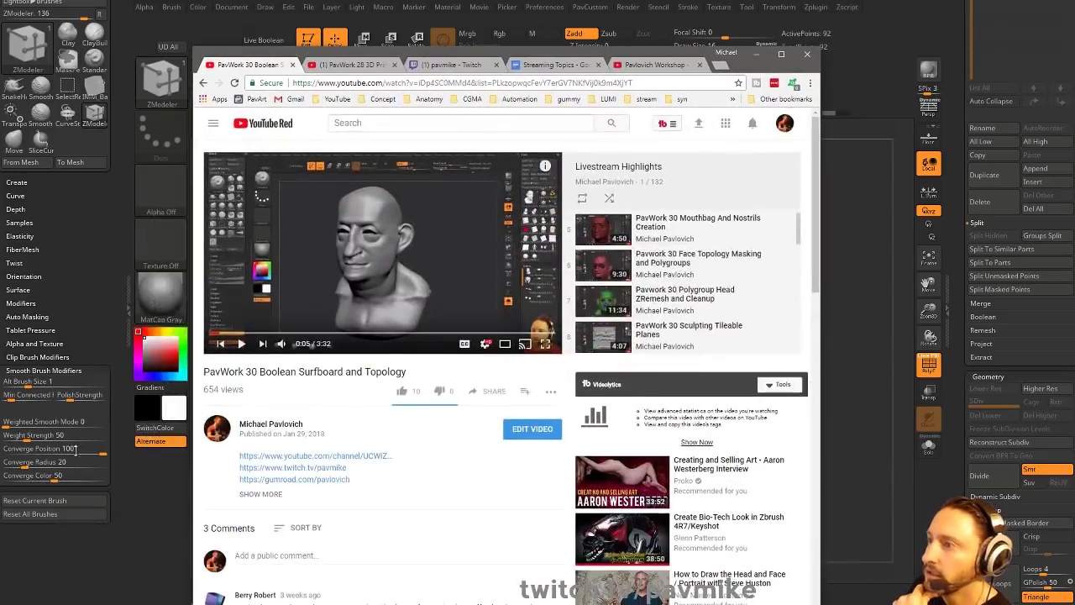
click(255, 425)
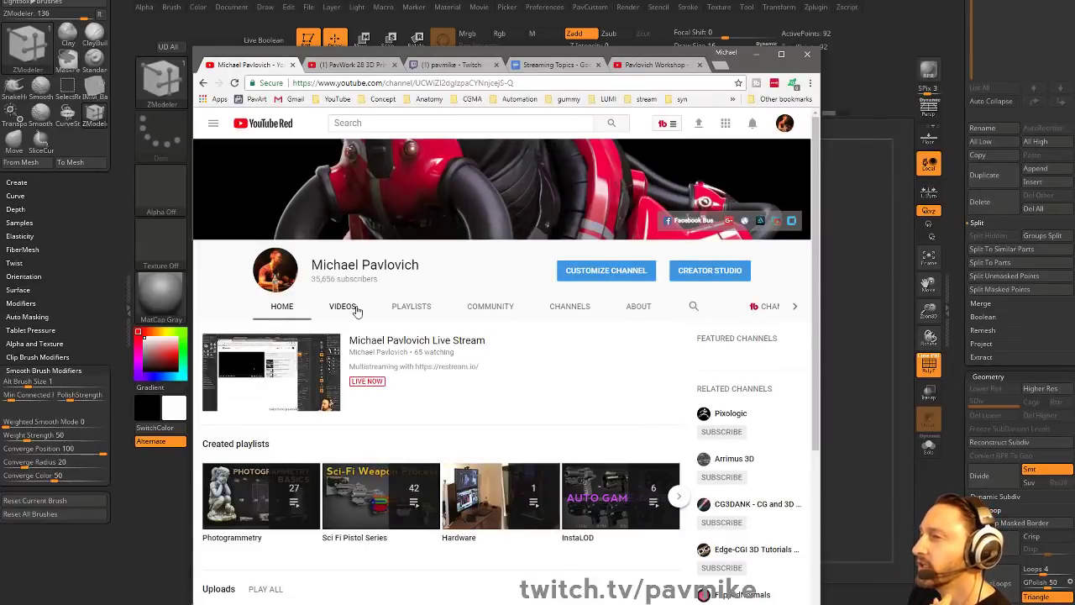
click(469, 515)
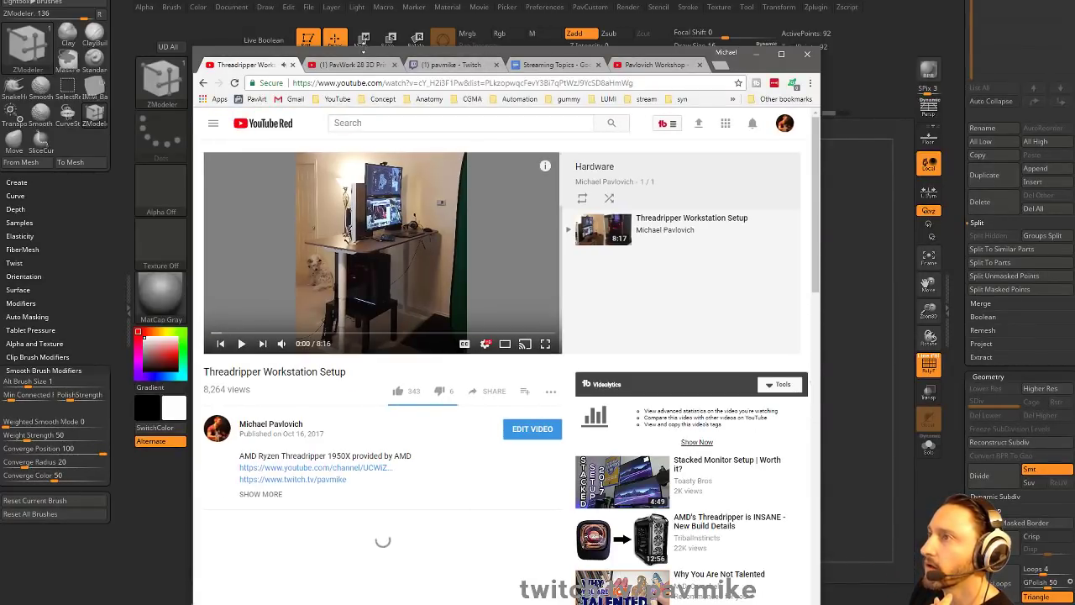
drag(363, 51, 364, 0)
scroll(287, 340, down, 2)
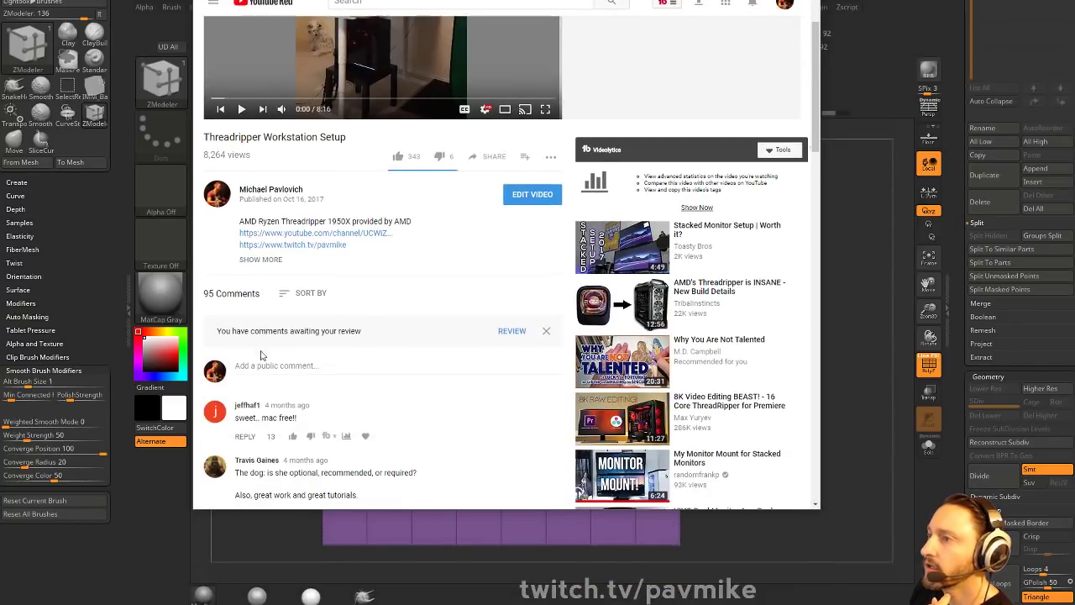
- Expand the video description, highlight the Beyerdynamic MMX300 headset in the parts list, and return to ZBrush
click(266, 260)
scroll(336, 245, down, 2)
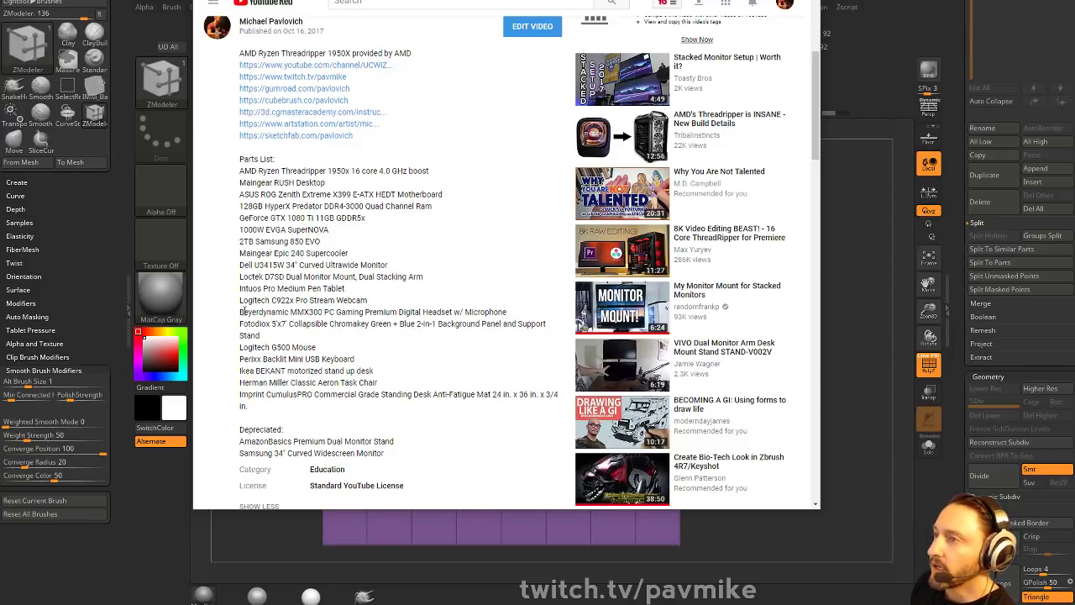
drag(241, 312, 511, 315)
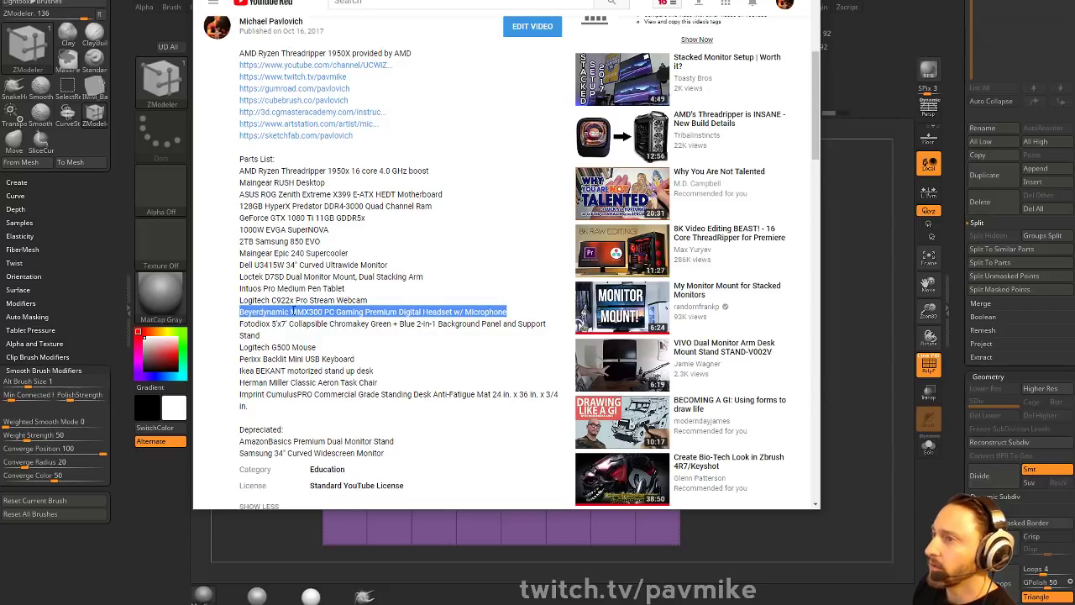
click(247, 316)
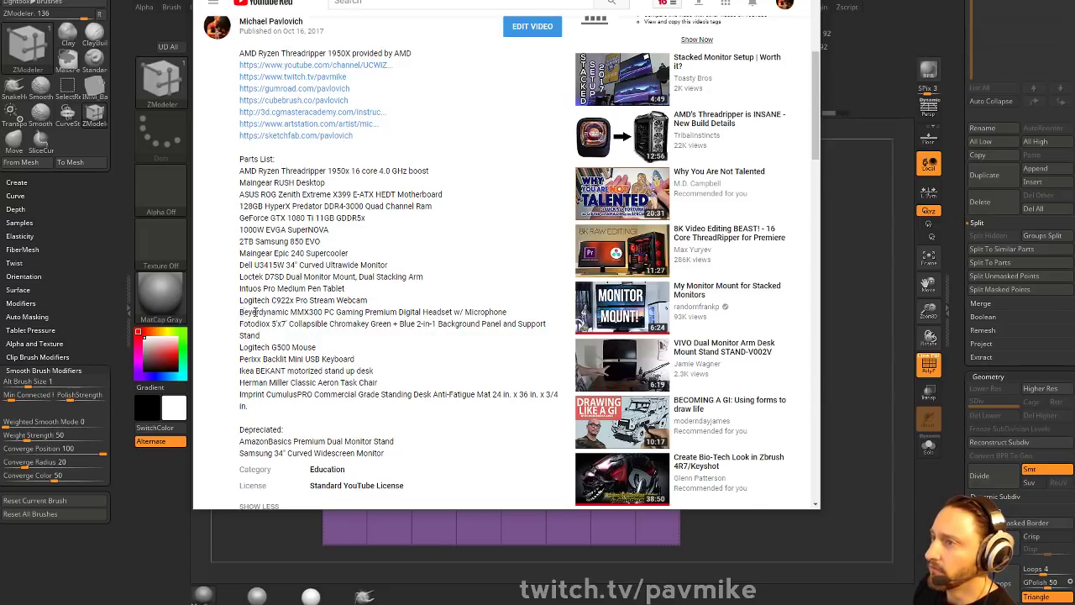
drag(240, 312, 363, 312)
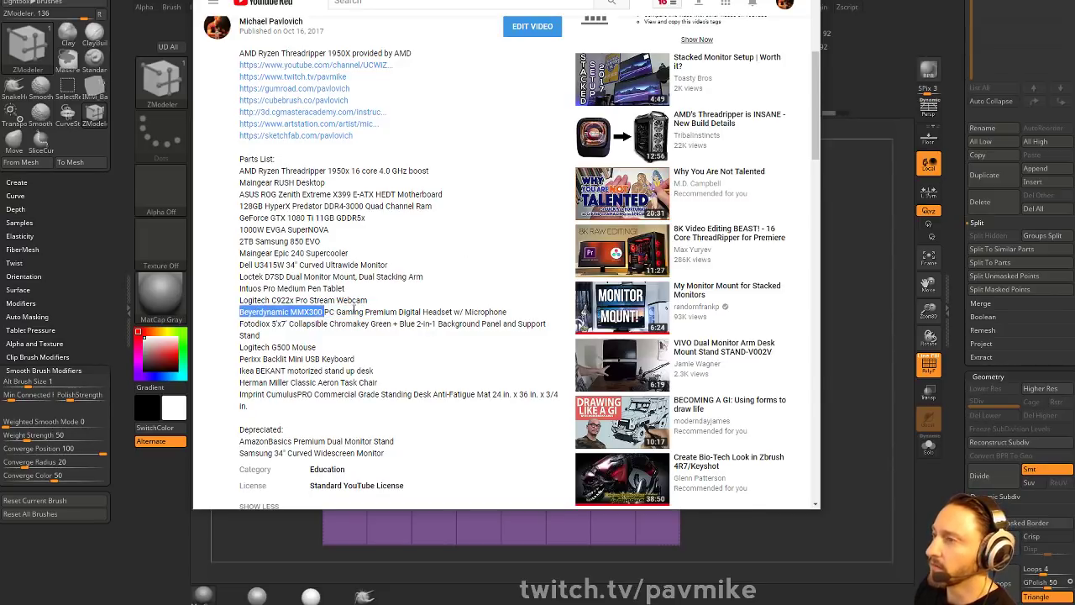
drag(484, 0, 426, 242)
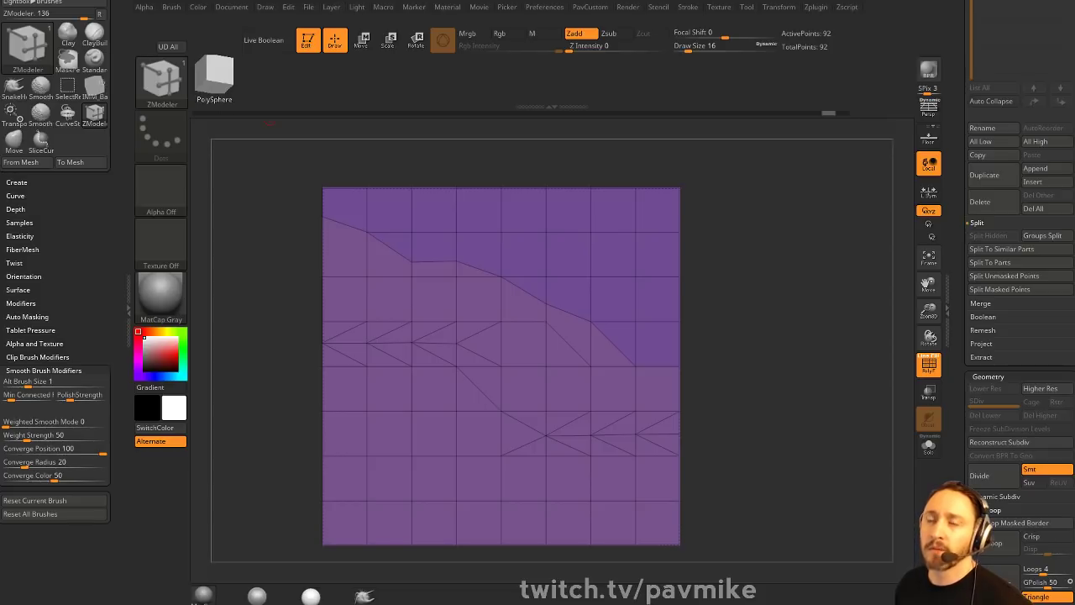
- Set the brush's draw size to 31
drag(960, 210, 952, 464)
key(s)
drag(740, 277, 760, 279)
- Examine the DynaMesh and ZRemesher settings in the custom topology palette and compare them with the tool's geometry options
key(2)
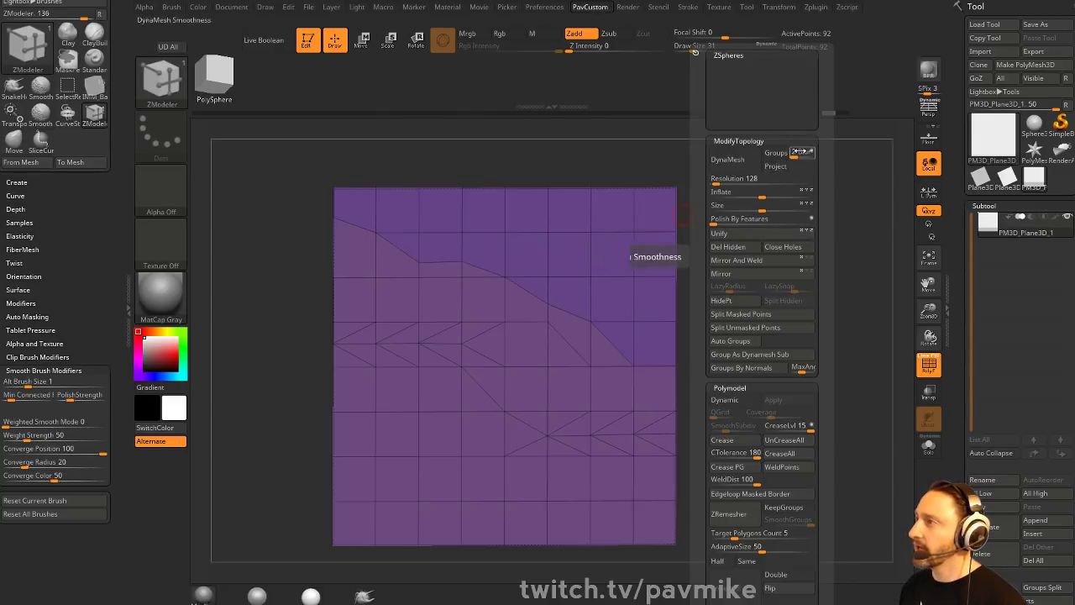
drag(956, 288, 964, 161)
scroll(965, 159, down, 10)
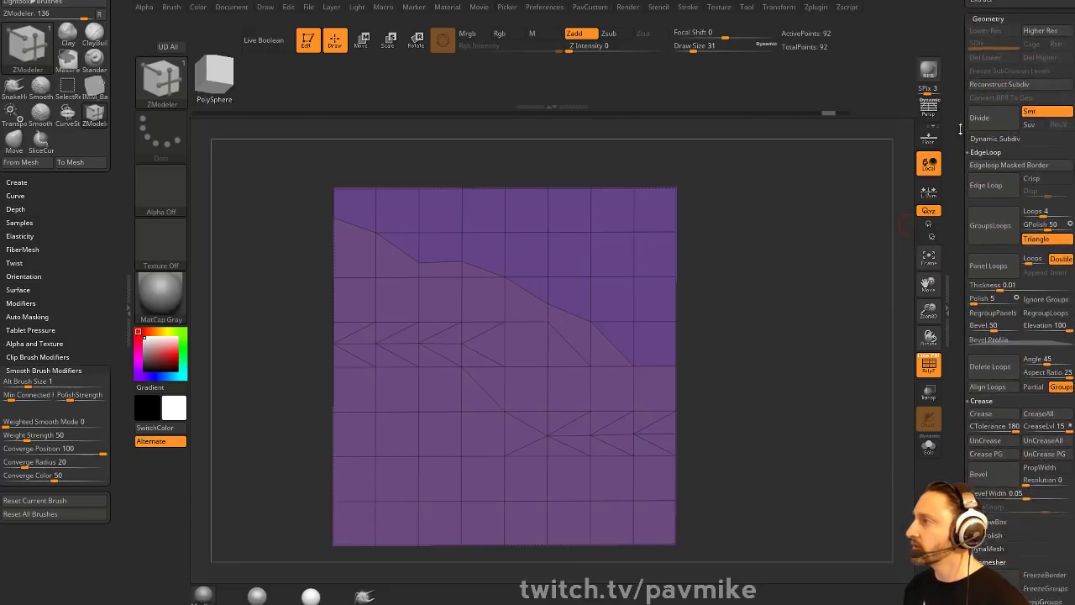
drag(957, 373, 957, 323)
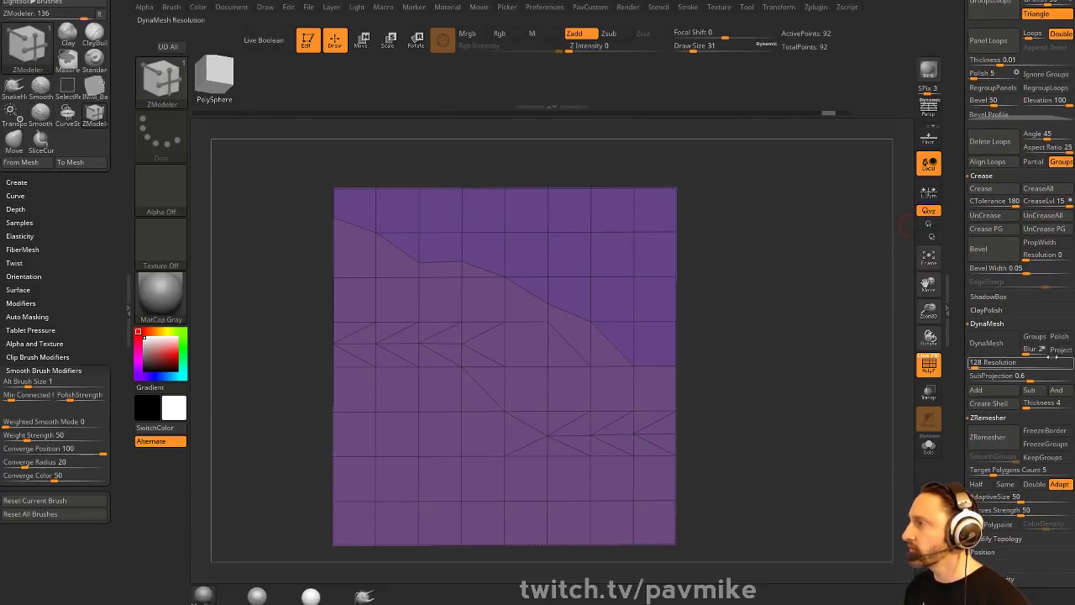
key(space)
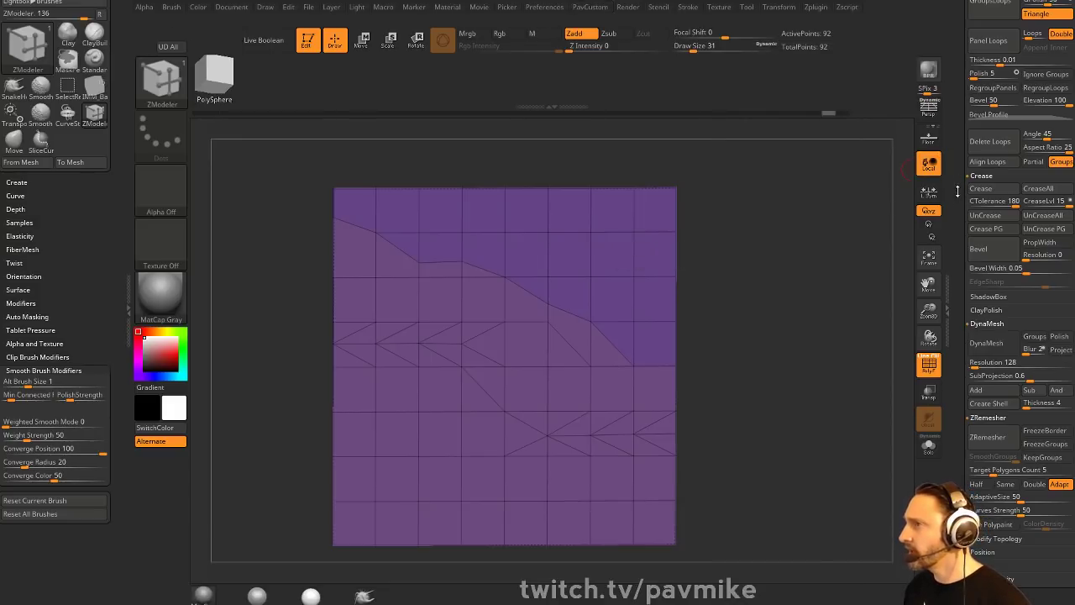
key(space)
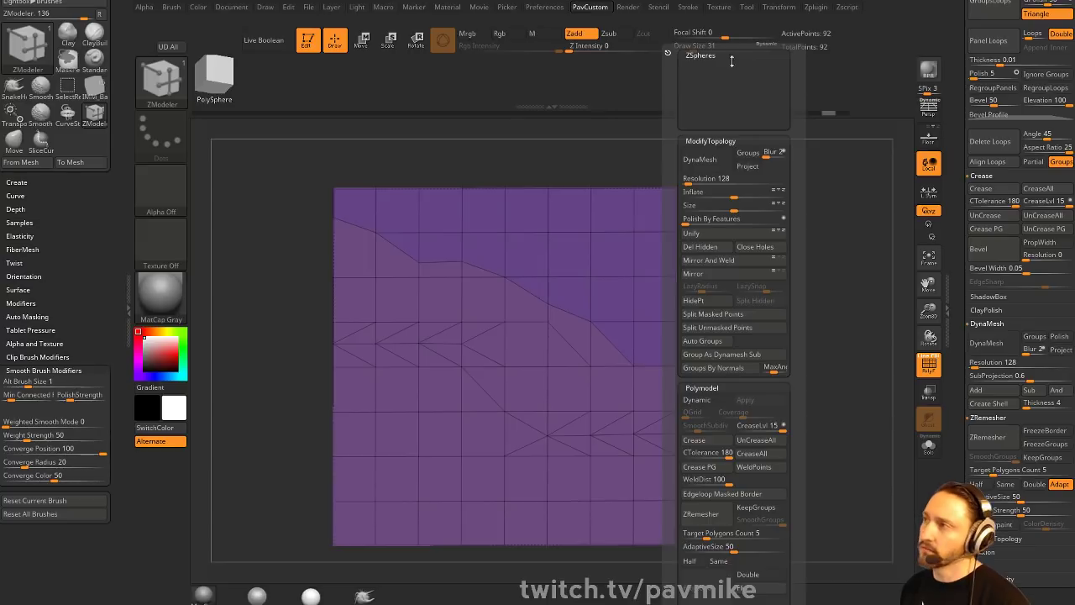
drag(956, 159, 952, 405)
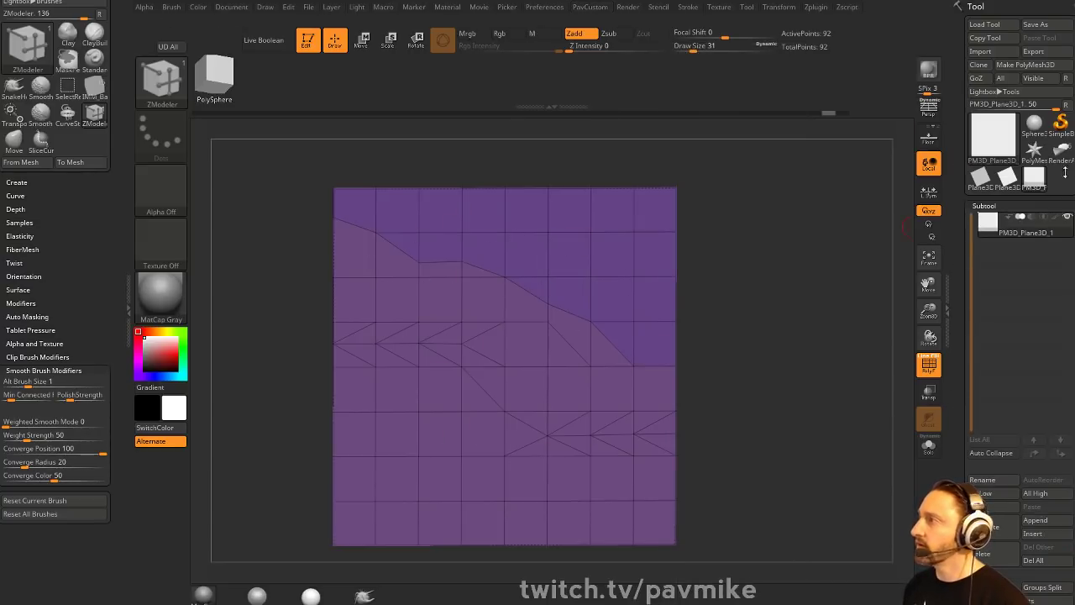
- Load the Cube3D primitive, convert it to a PolyMesh3D, and bring up the custom topology palette for it
click(1012, 136)
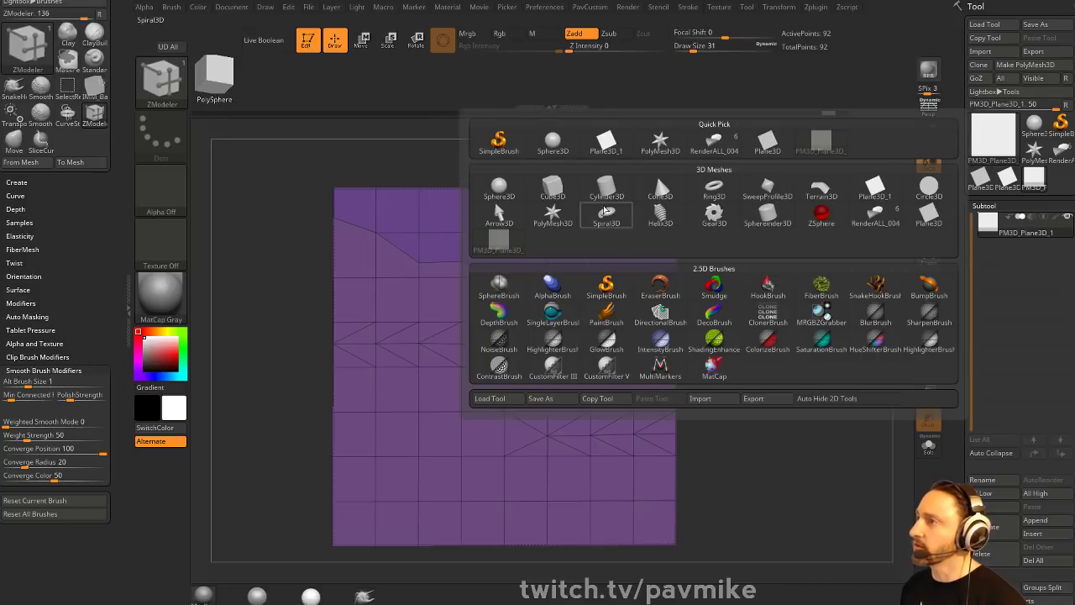
click(653, 239)
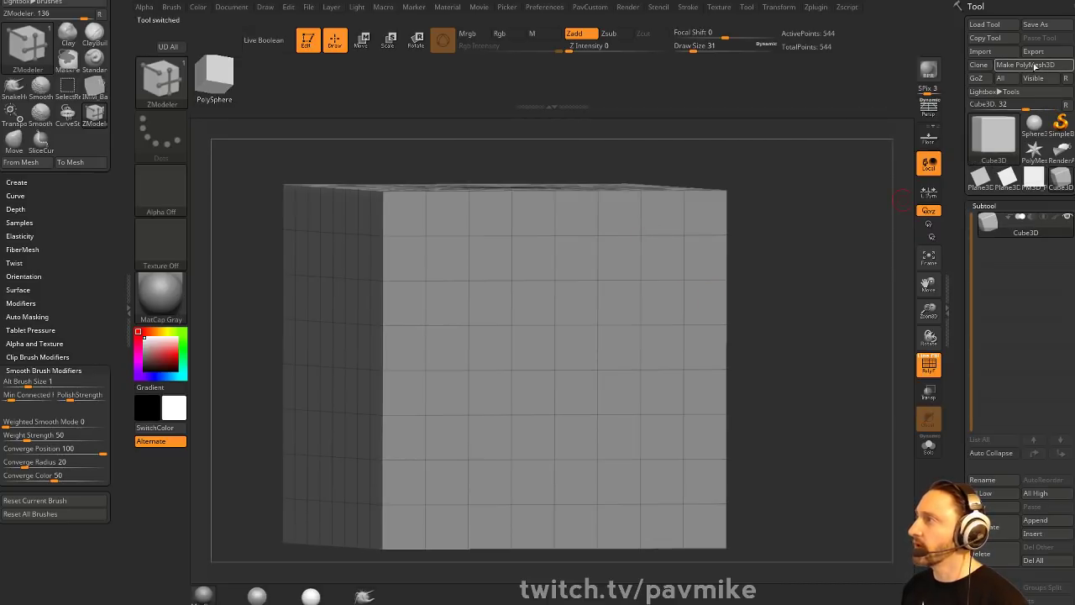
drag(856, 212, 840, 230)
key(space)
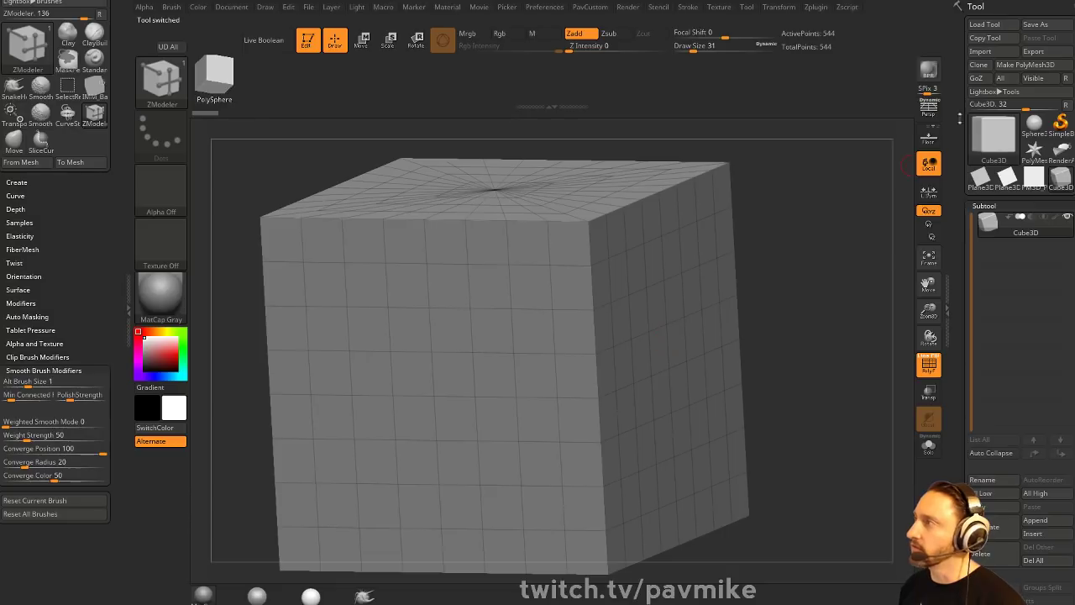
click(1023, 65)
key(space)
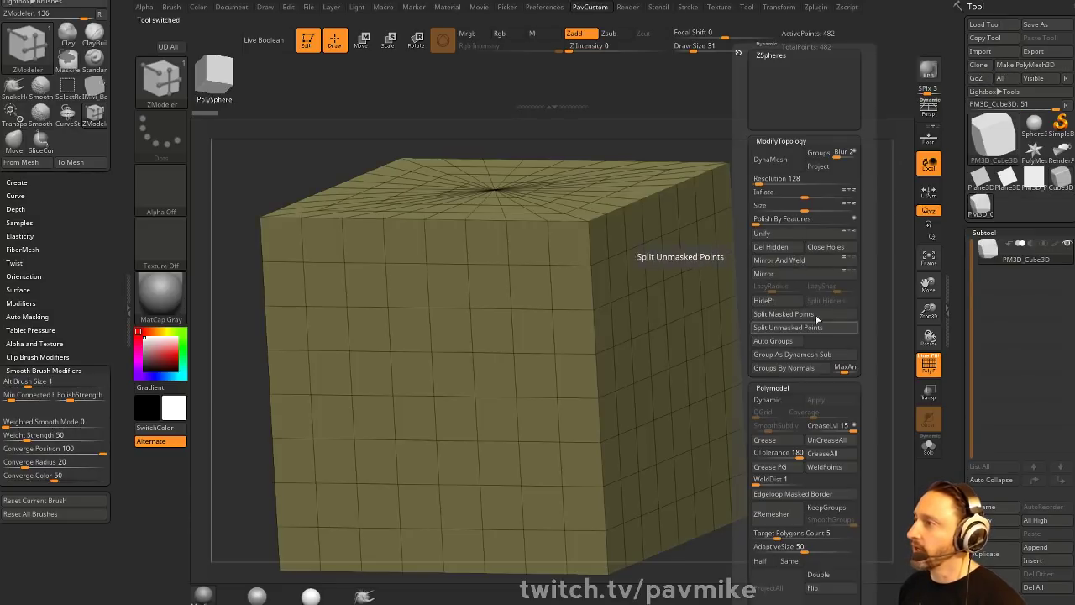
- Switch to the ZSphere tool and examine the ZSpheres section of the custom topology palette
click(993, 135)
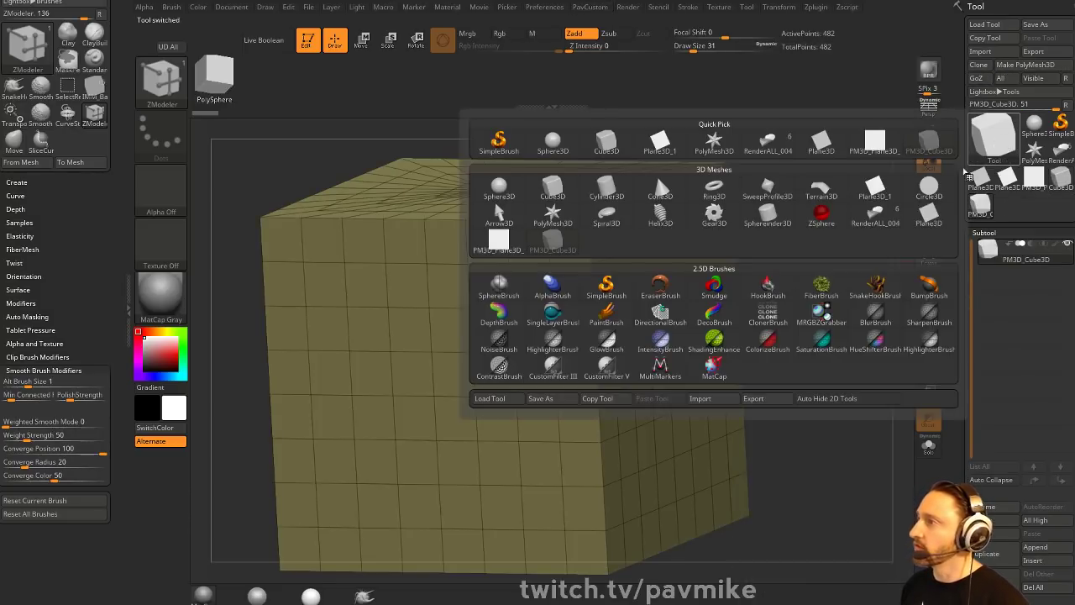
click(822, 214)
key(space)
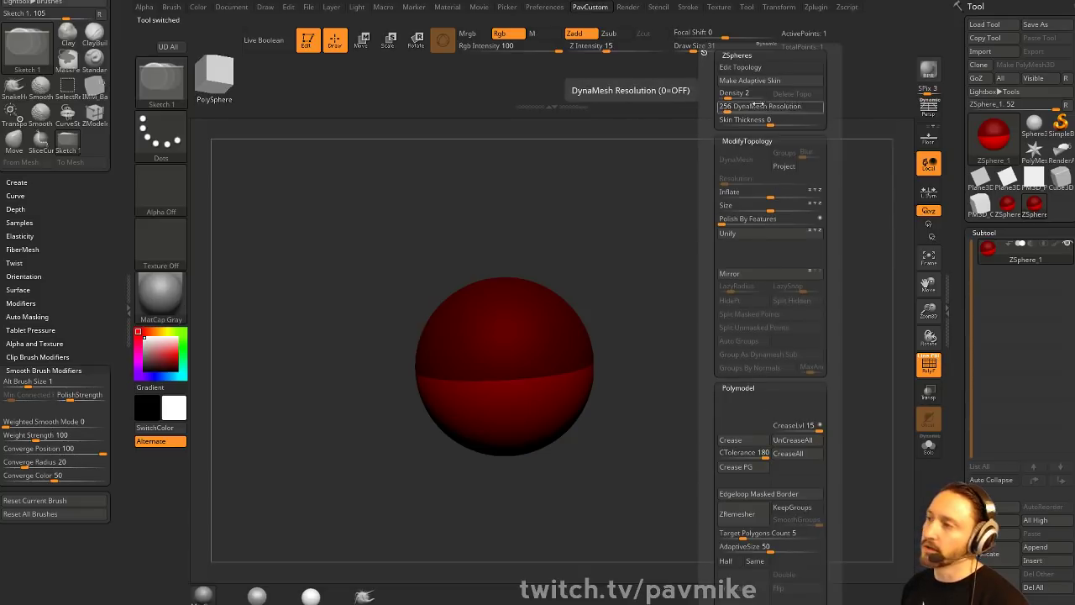
key(space)
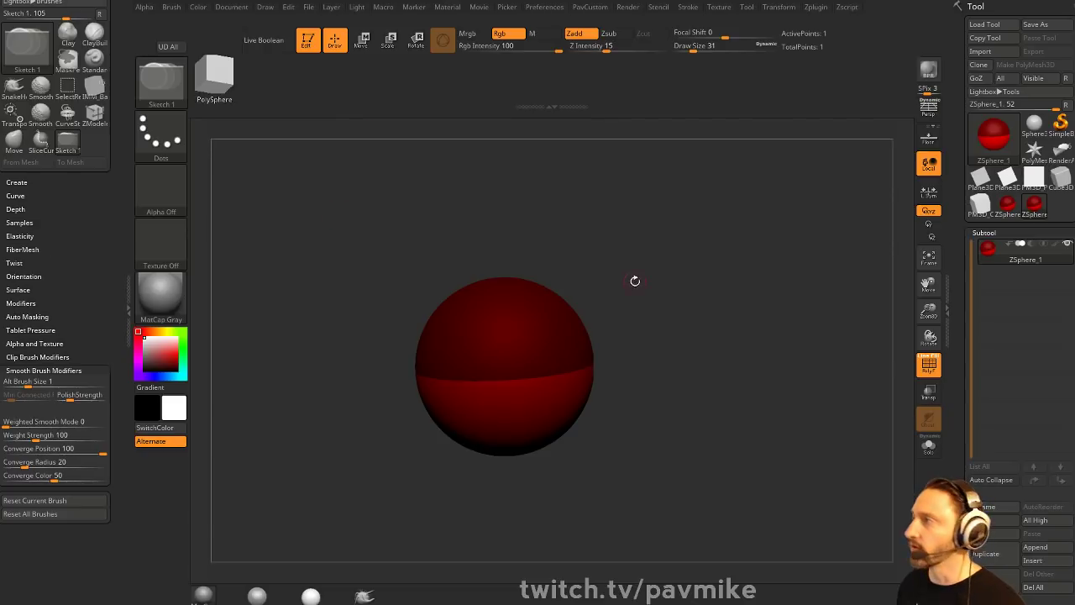
- Switch out of edit mode to SimpleBrush and clear the canvas, reducing the draw size to 22
click(1061, 152)
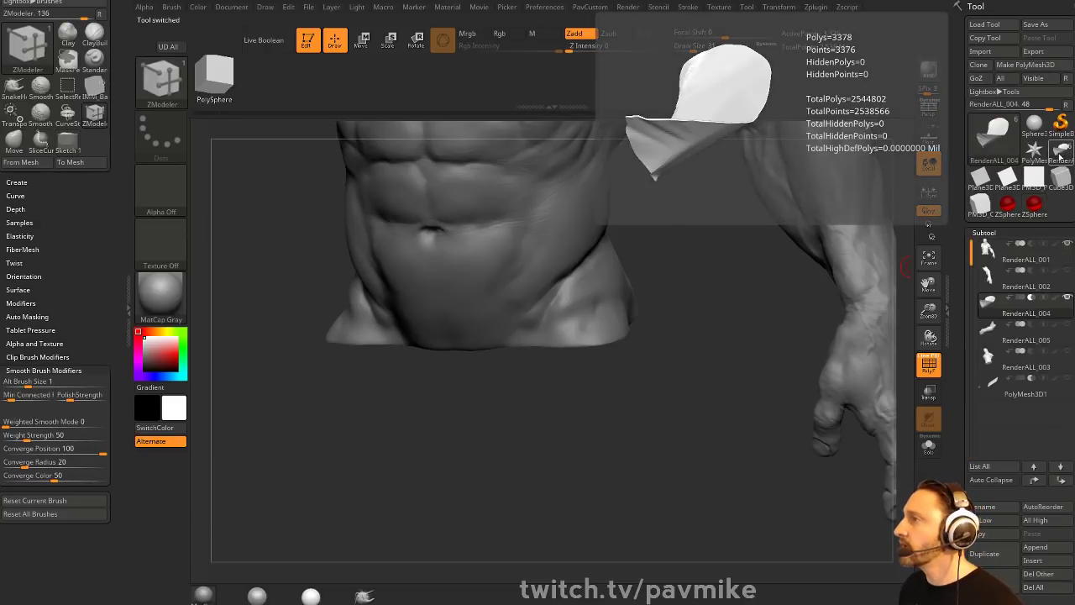
click(1062, 126)
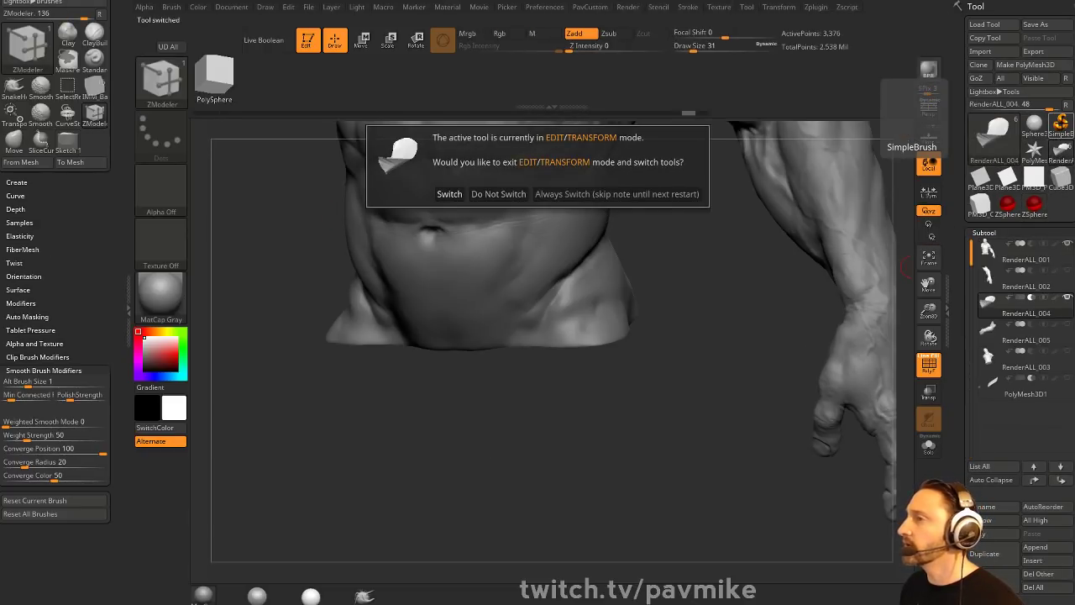
click(450, 194)
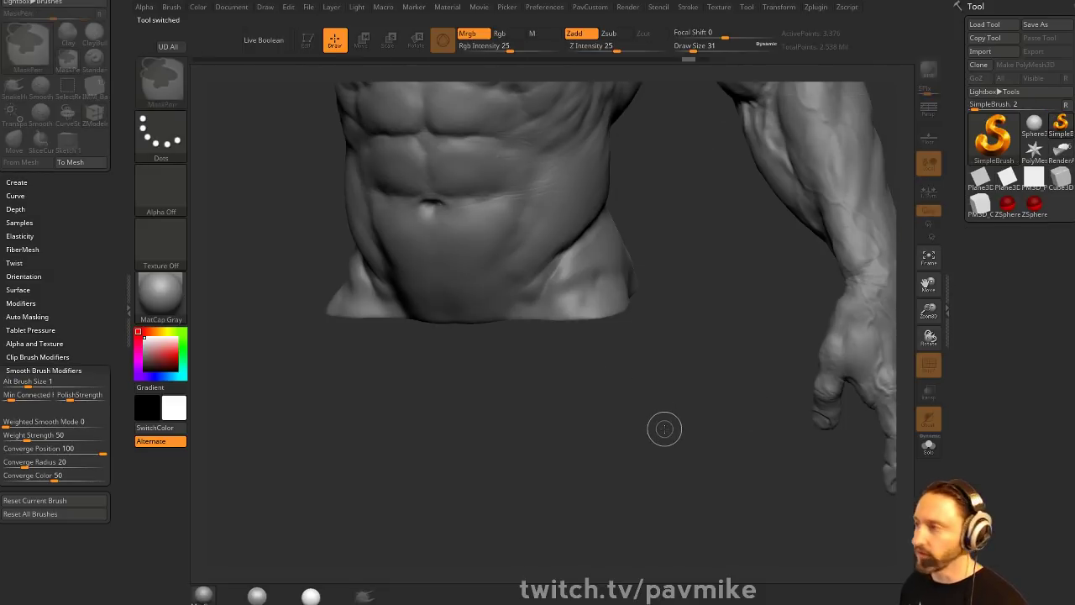
key(ctrl+n)
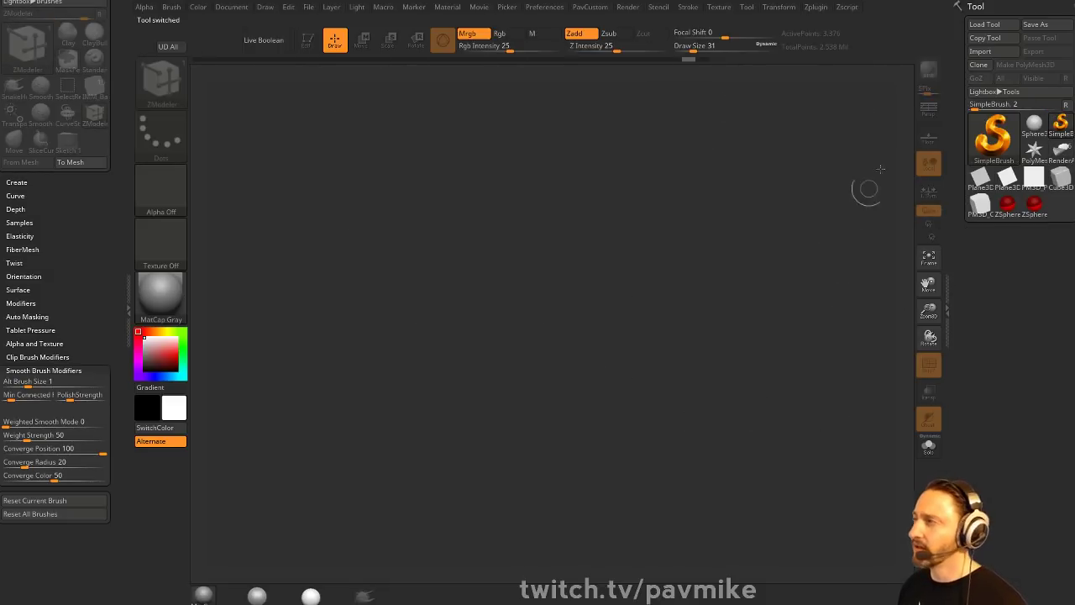
key(s)
drag(811, 208, 808, 208)
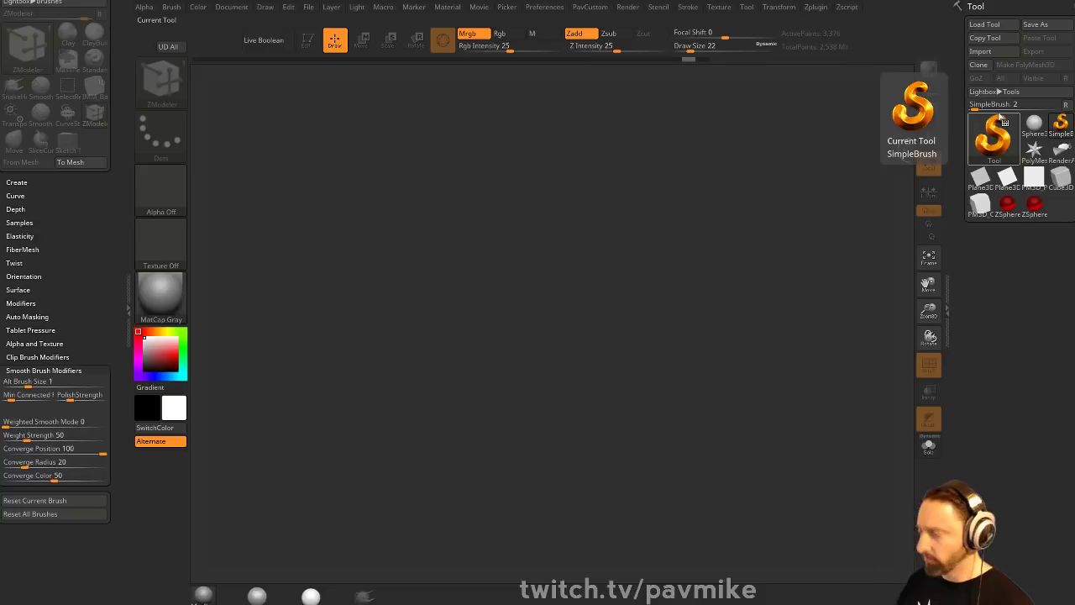
- Draw a Cylinder3D on the empty canvas, enter Edit mode, and convert it to a PolyMesh3D
click(997, 130)
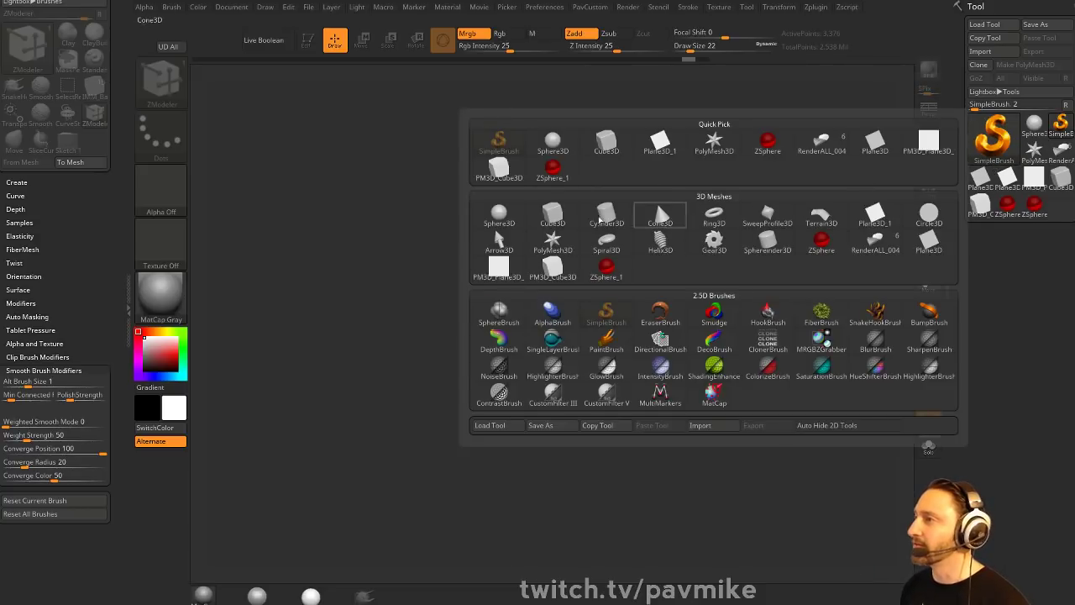
click(605, 217)
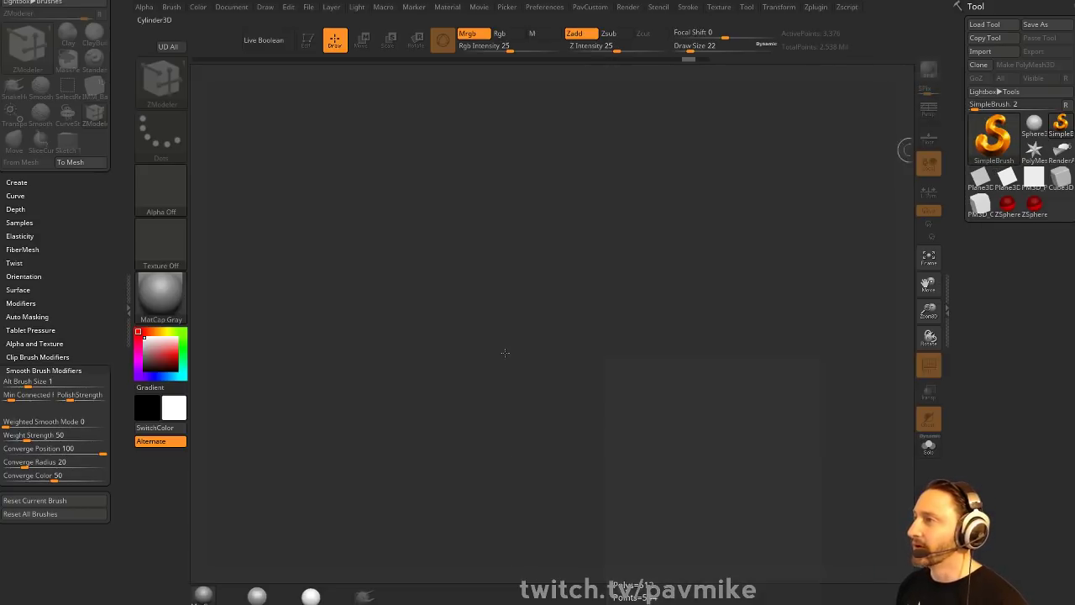
drag(504, 309, 477, 237)
click(306, 42)
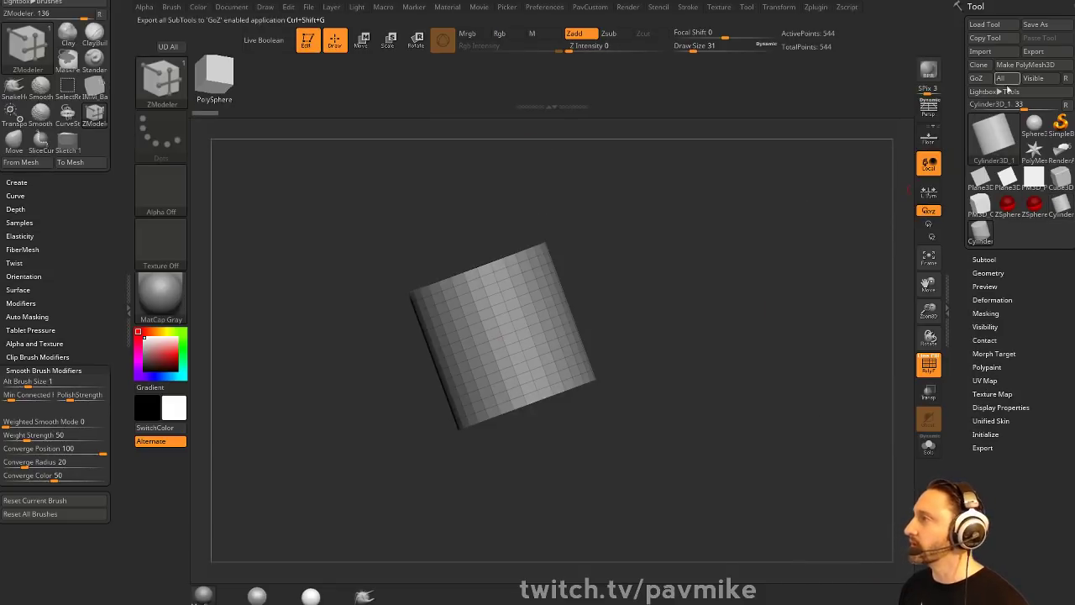
click(1026, 65)
- Polygroup the cylinder by normals, isolate its top cap, invert the visibility, and delete the hidden cap
drag(669, 236, 758, 302)
key(grave)
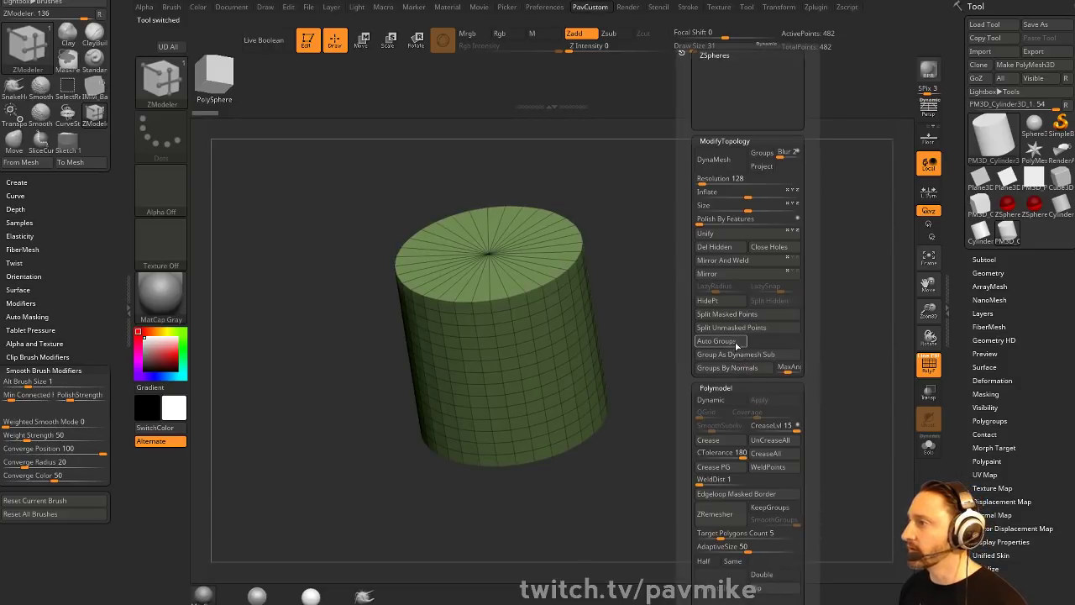
click(733, 366)
ctrl+shift+click(550, 266)
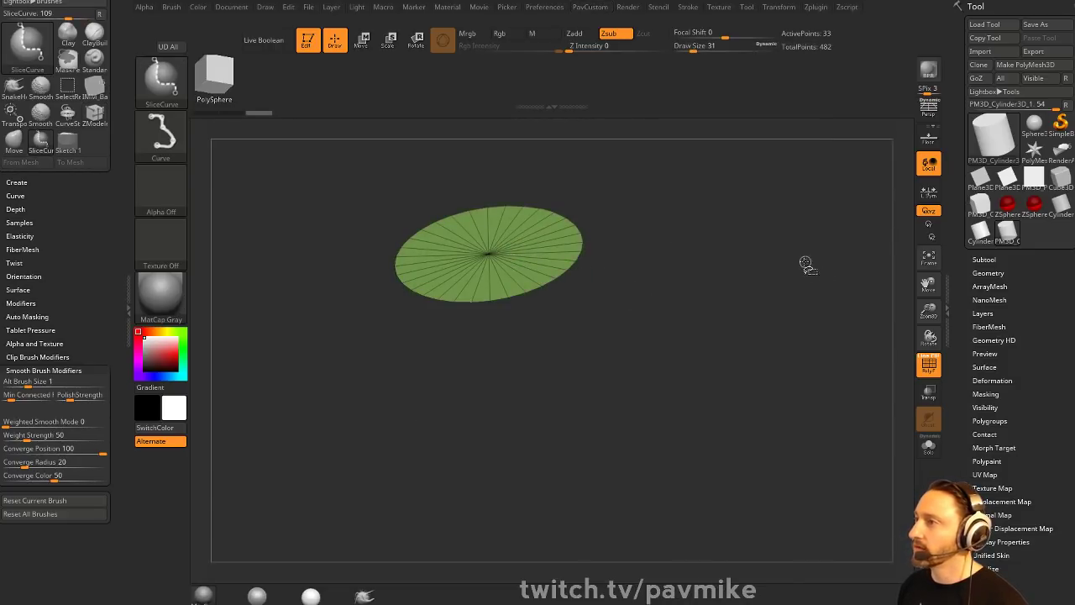
key(ctrl+shift+b)
ctrl+shift+click(192, 92)
ctrl+shift+drag(747, 268, 780, 286)
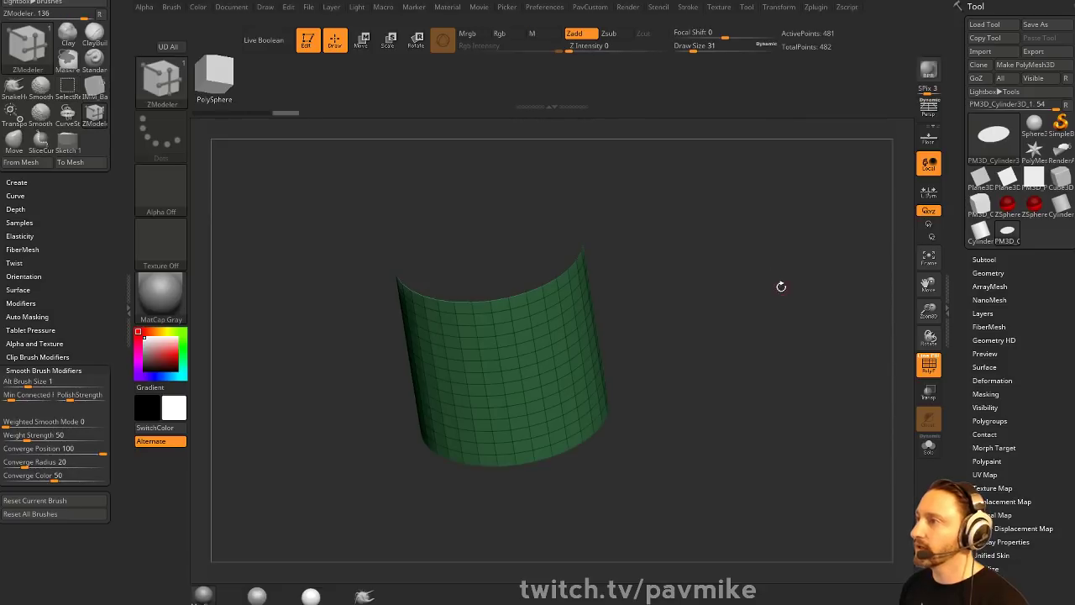
key(grave)
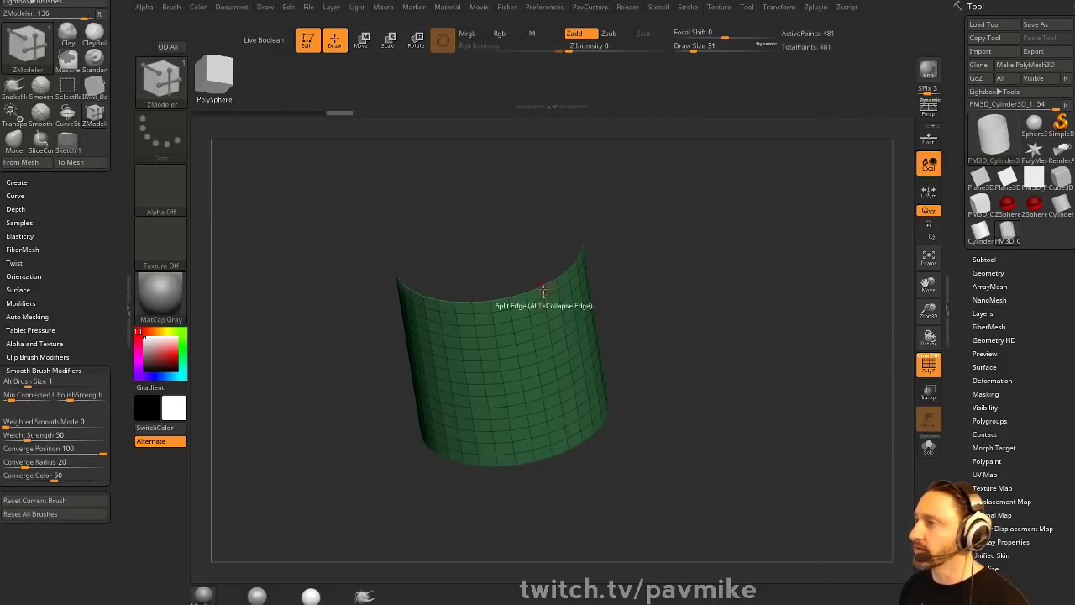
- Choose the ZModeler Close edge action, try thickening the open cylinder's wall, and undo the thickening
key(space)
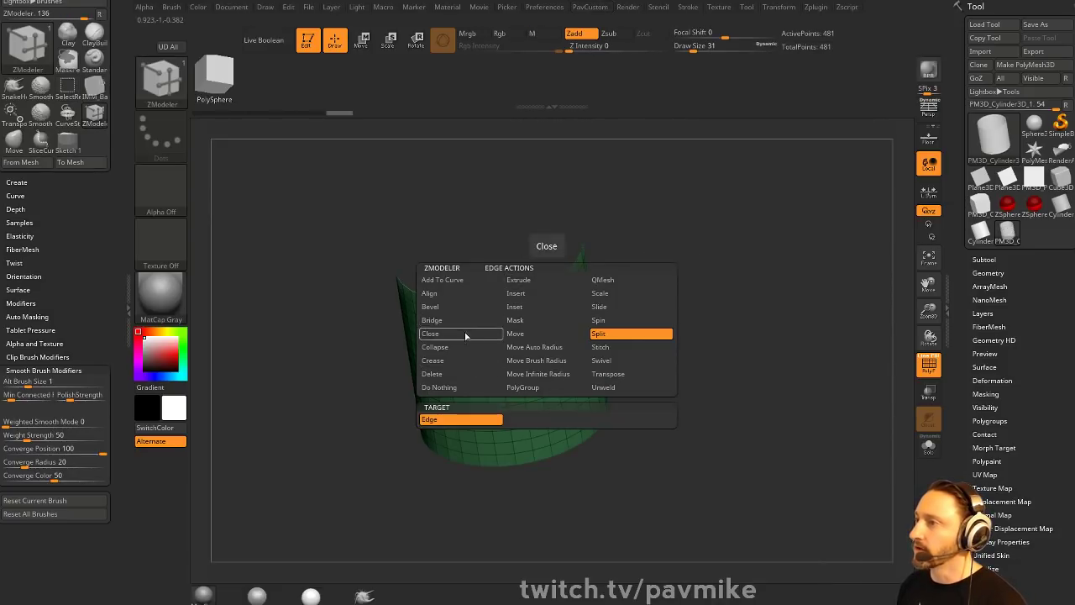
click(431, 334)
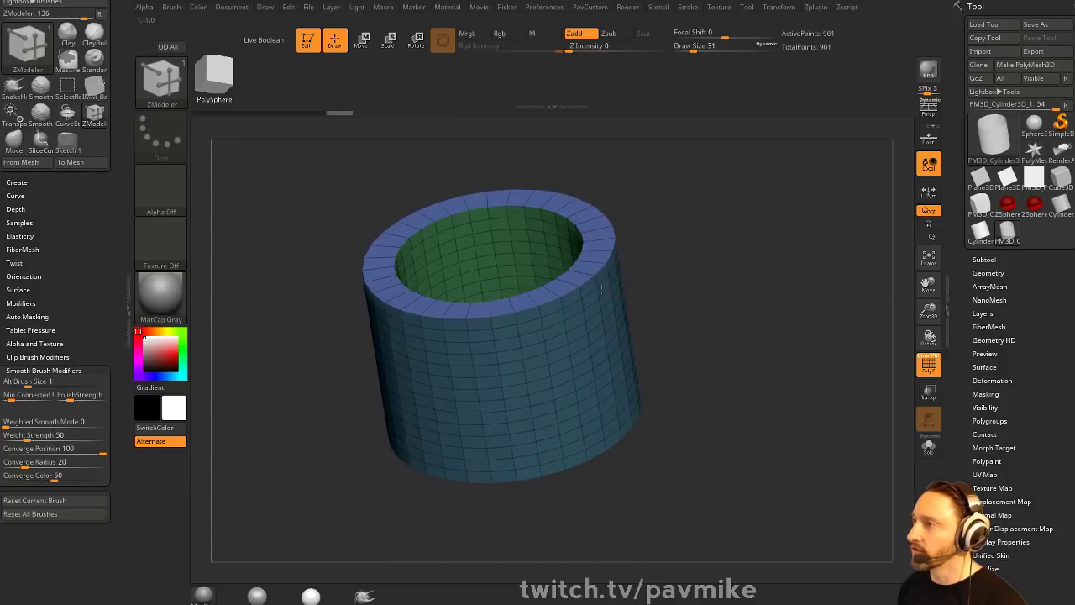
click(563, 276)
drag(858, 340, 733, 244)
key(ctrl+z)
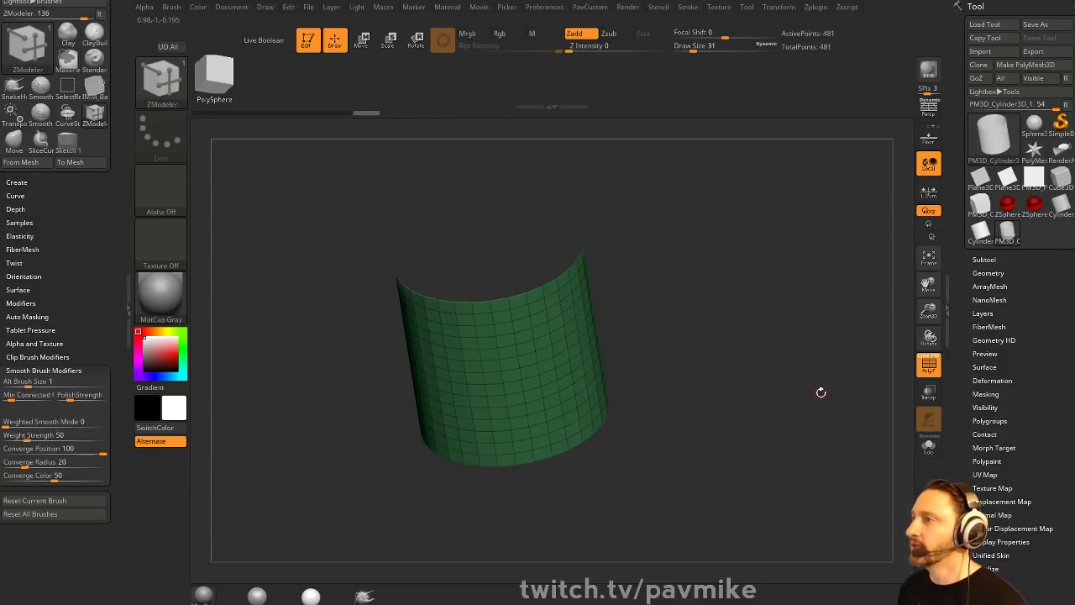
- Insert a Cylinder12 primitive from the IMM_Base_Primitives brush at the center of the cylinder's capped end
mouse_move(817, 386)
shift+mouse_down()
mouse_move(762, 315)
mouse_move(749, 405)
mouse_move(717, 186)
shift+mouse_up()
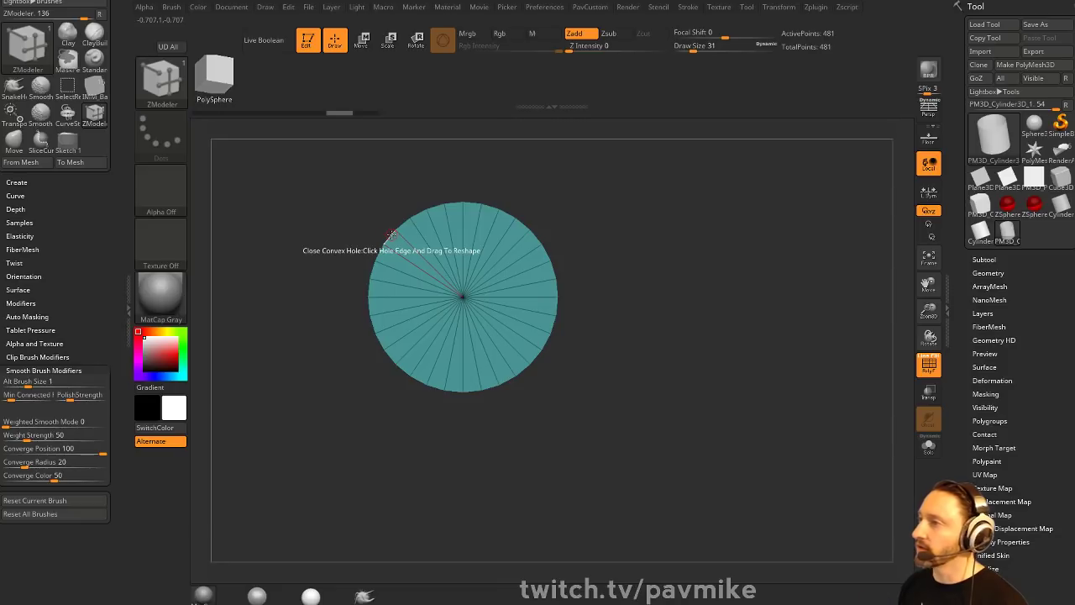
drag(681, 253, 660, 264)
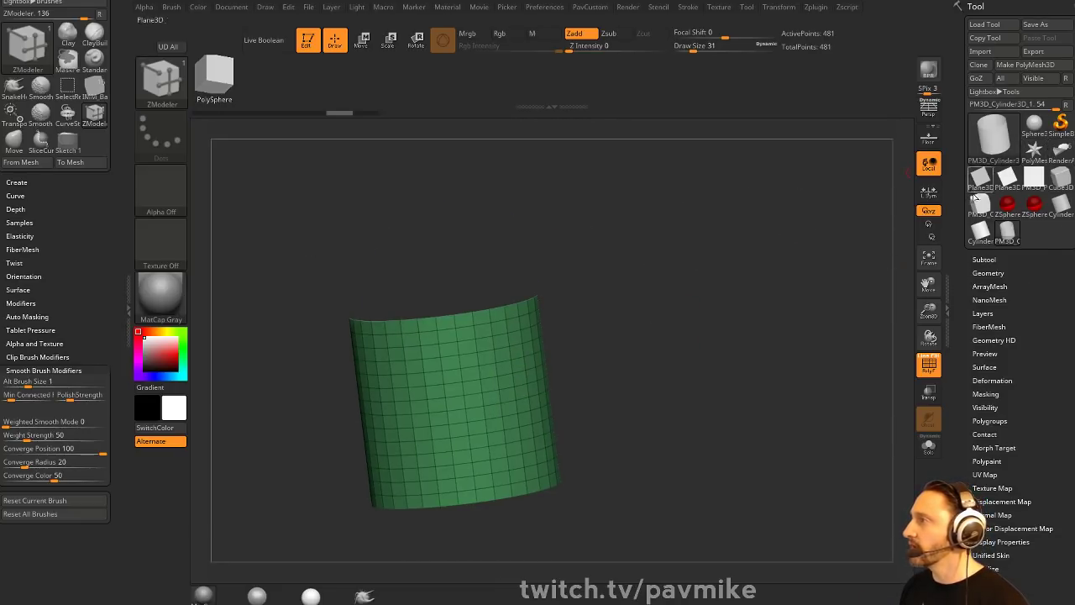
mouse_move(712, 143)
mouse_down()
mouse_move(712, 232)
mouse_move(772, 281)
mouse_up()
key(i)
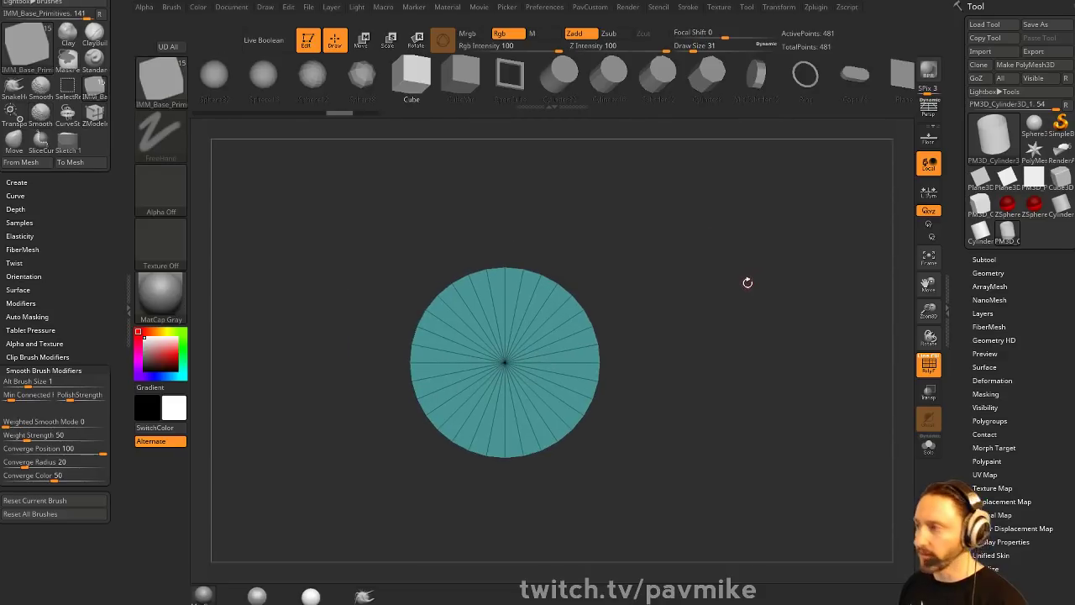
key(m)
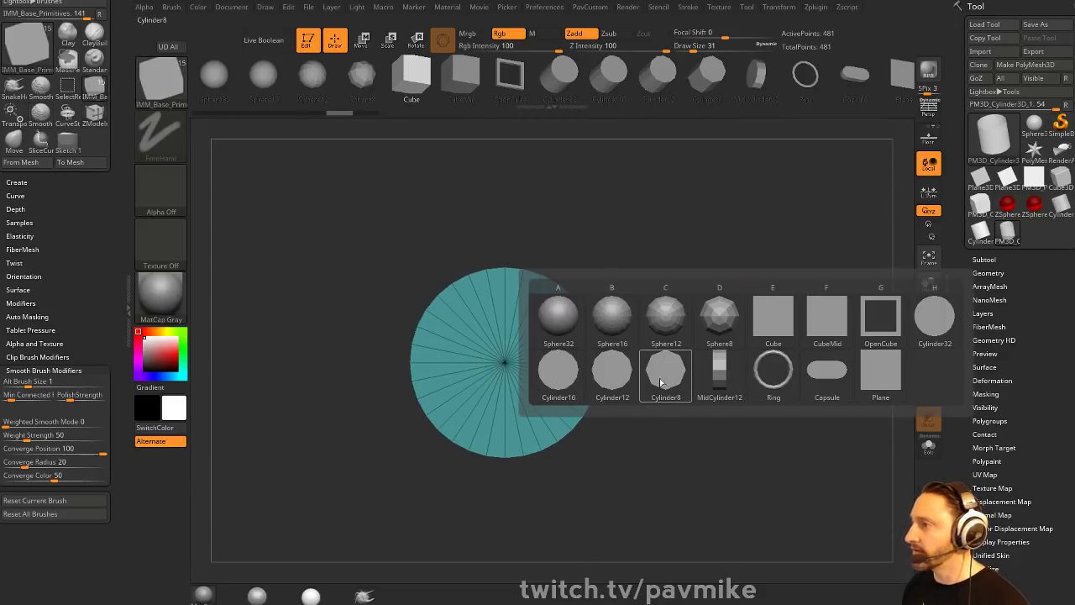
click(612, 374)
drag(506, 364, 506, 427)
drag(731, 395, 749, 279)
- Hide the original large cylinder and delete the hidden geometry, keeping only the inserted Cylinder12
key(space)
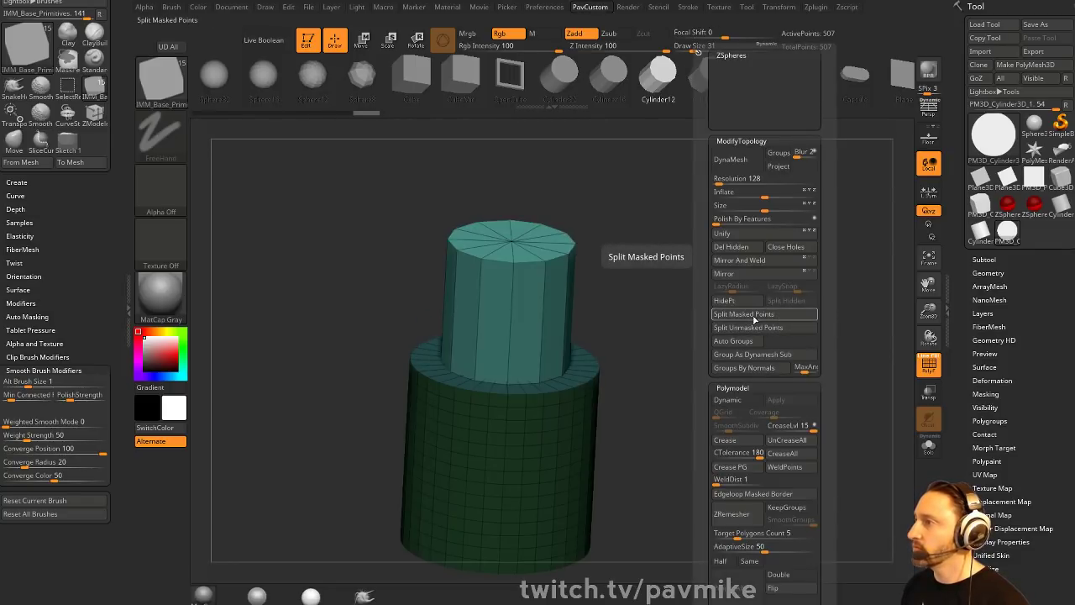
click(728, 304)
ctrl+shift+drag(701, 315, 727, 328)
key(space)
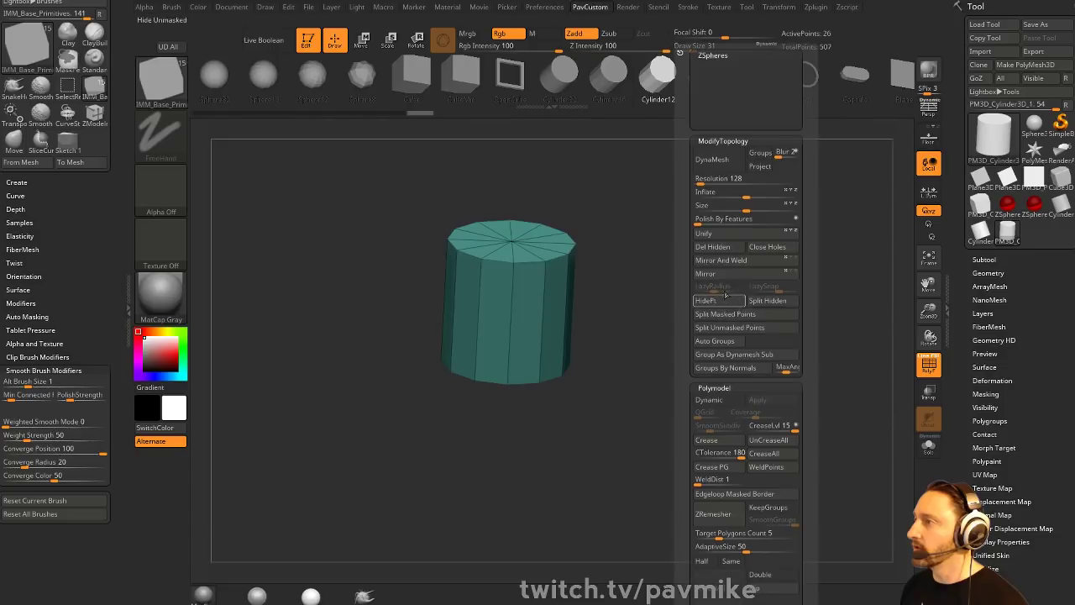
click(722, 248)
- Hide the top cap of the 12-sided cylinder from a side view and delete the hidden faces
shift+drag(683, 243, 715, 315)
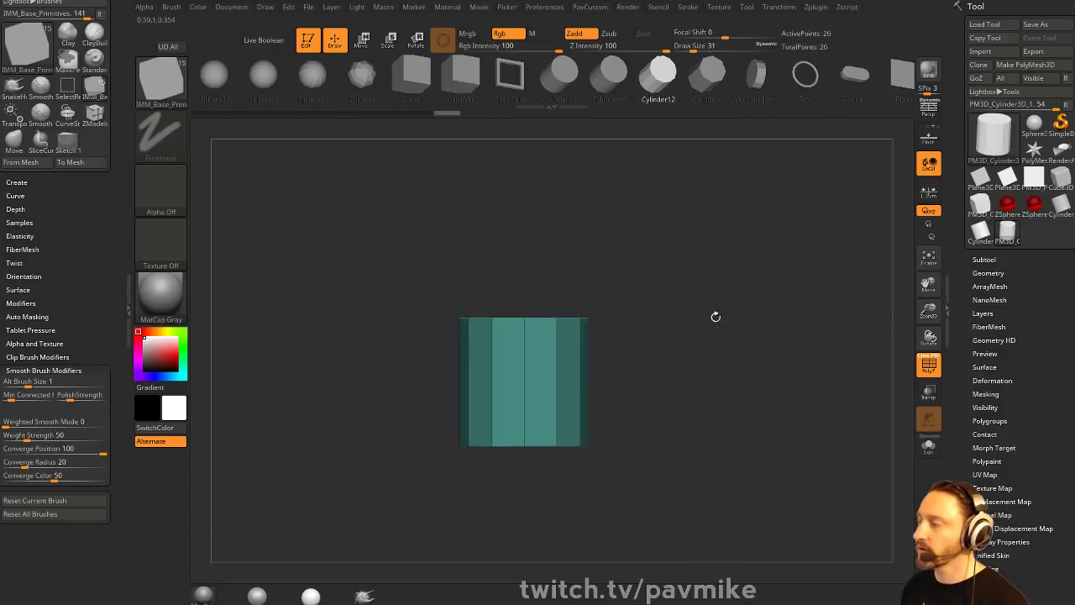
ctrl+shift+drag(378, 272, 641, 346)
drag(699, 323, 741, 275)
ctrl+shift+click(757, 330)
ctrl+shift+drag(400, 268, 640, 343)
drag(724, 261, 781, 322)
key(space)
key(space)
click(725, 250)
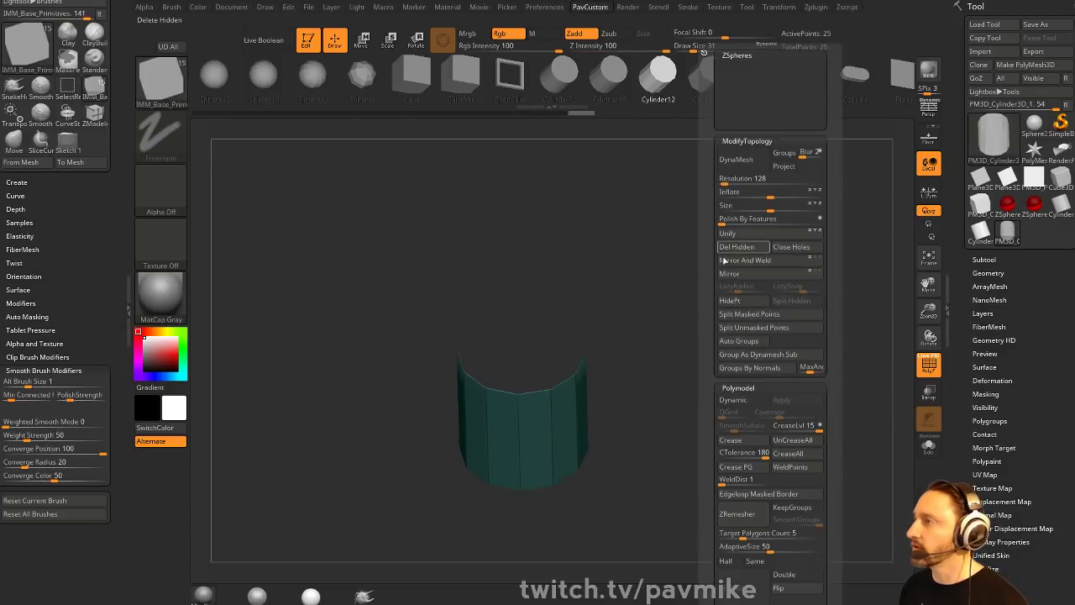
- Close the cylinder's open end with a rounded dome using ZModeler's Close action on Convex Hole with Spline
key(b)
key(z)
key(m)
key(space)
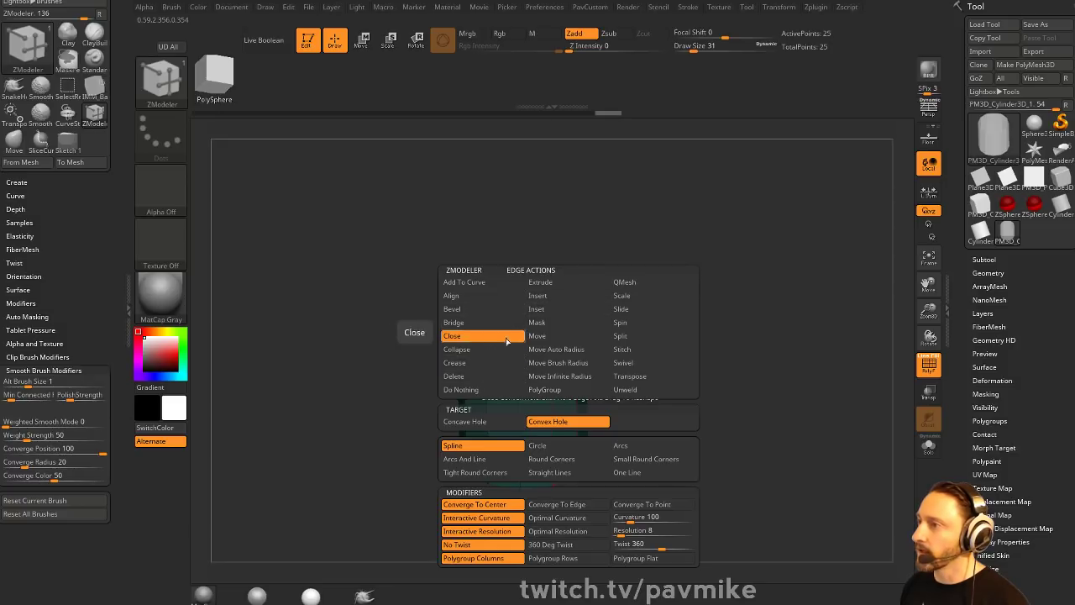
click(506, 338)
mouse_move(598, 376)
mouse_down()
mouse_move(657, 328)
mouse_move(683, 252)
mouse_move(732, 308)
mouse_move(723, 212)
mouse_move(778, 383)
mouse_up()
- Hide the remaining flat cap opposite the dome and delete the hidden faces
ctrl+shift+drag(385, 256, 744, 338)
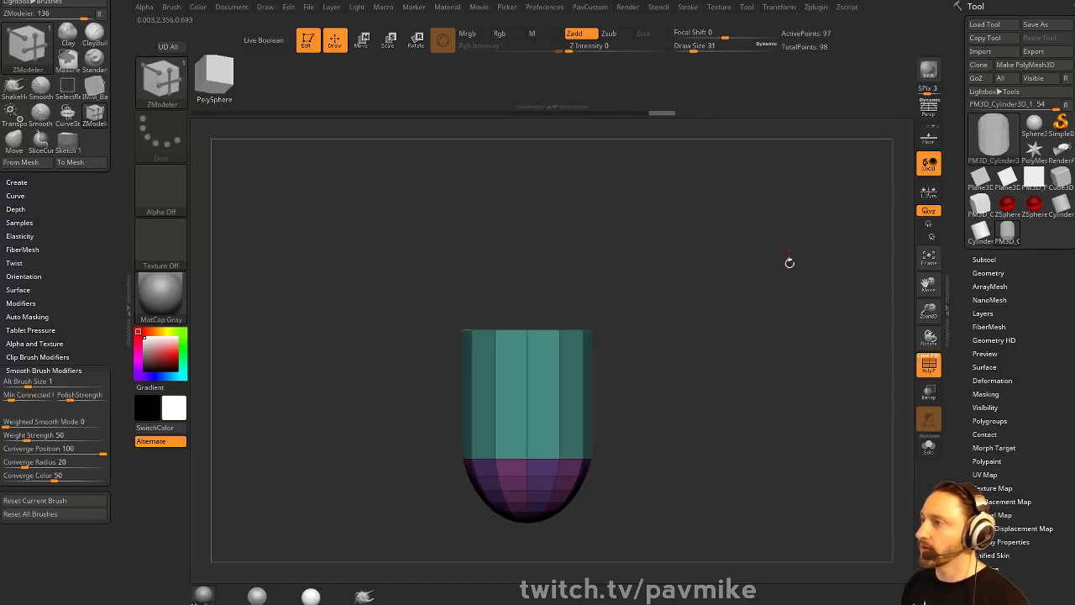
drag(788, 262, 779, 329)
key(3)
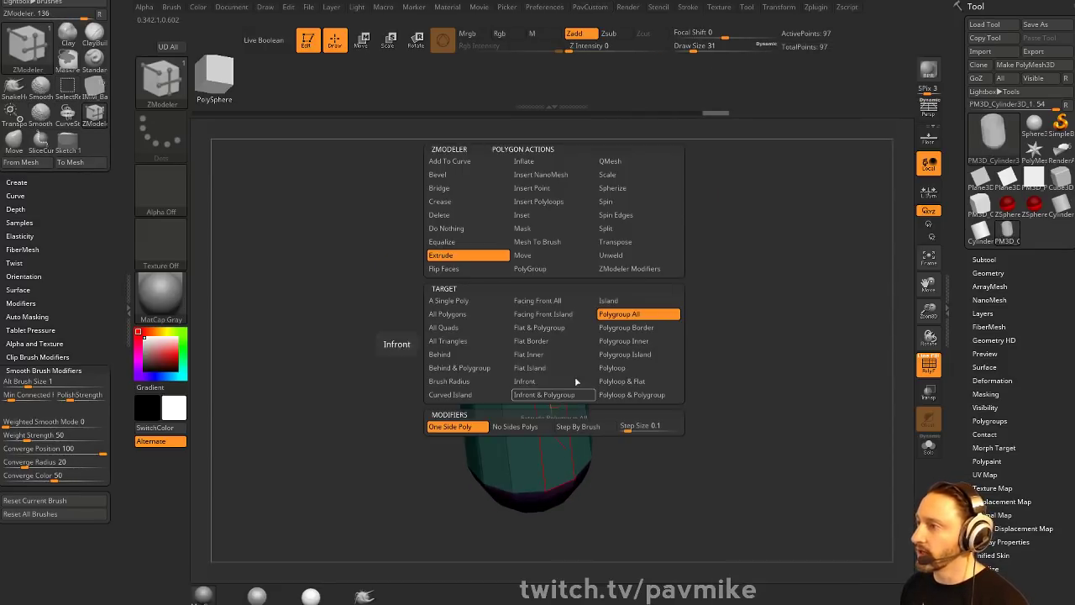
- Thicken the domed shell into a solid-walled cup using ZModeler's QMesh polygon action targeting All Polygons
key(space)
click(635, 162)
click(480, 314)
drag(691, 312, 690, 260)
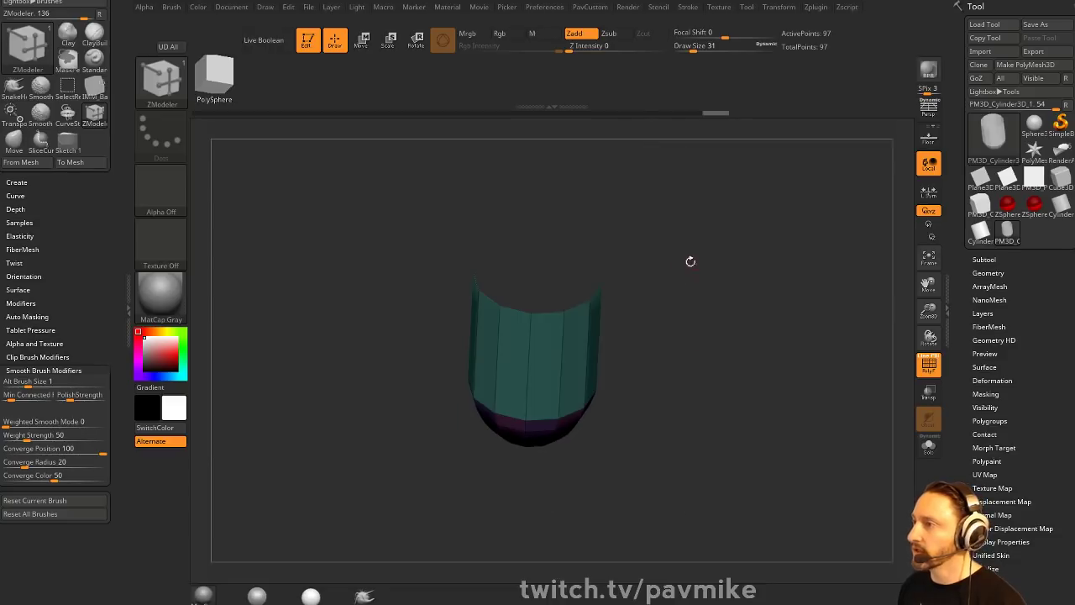
drag(557, 357, 567, 326)
drag(714, 332, 736, 330)
key(grave)
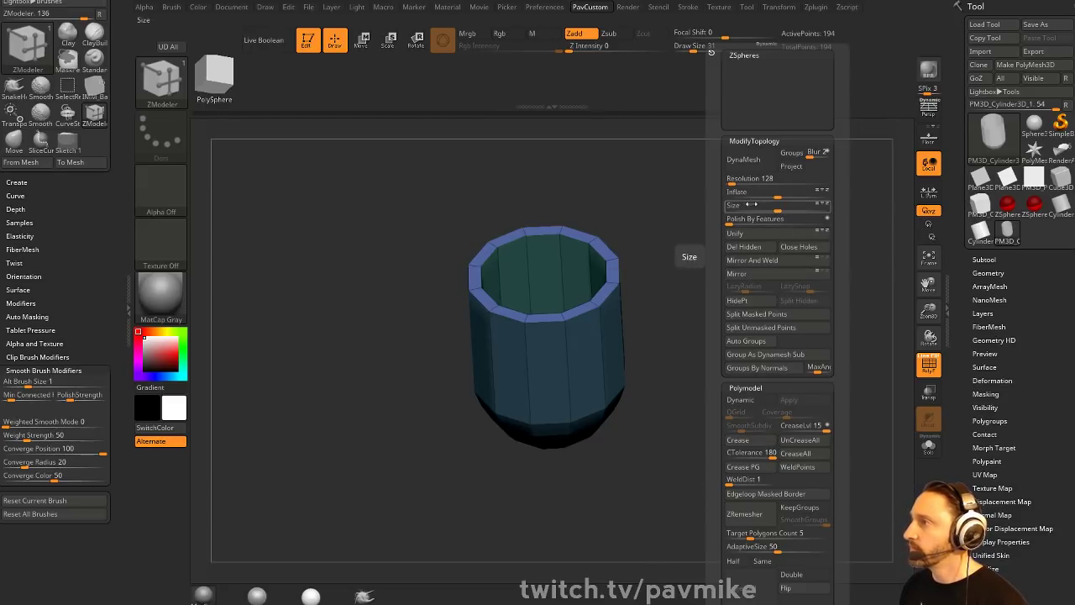
- Crease the cup's edges using a crease tolerance of 58
alt+drag(709, 184, 807, 314)
key(space)
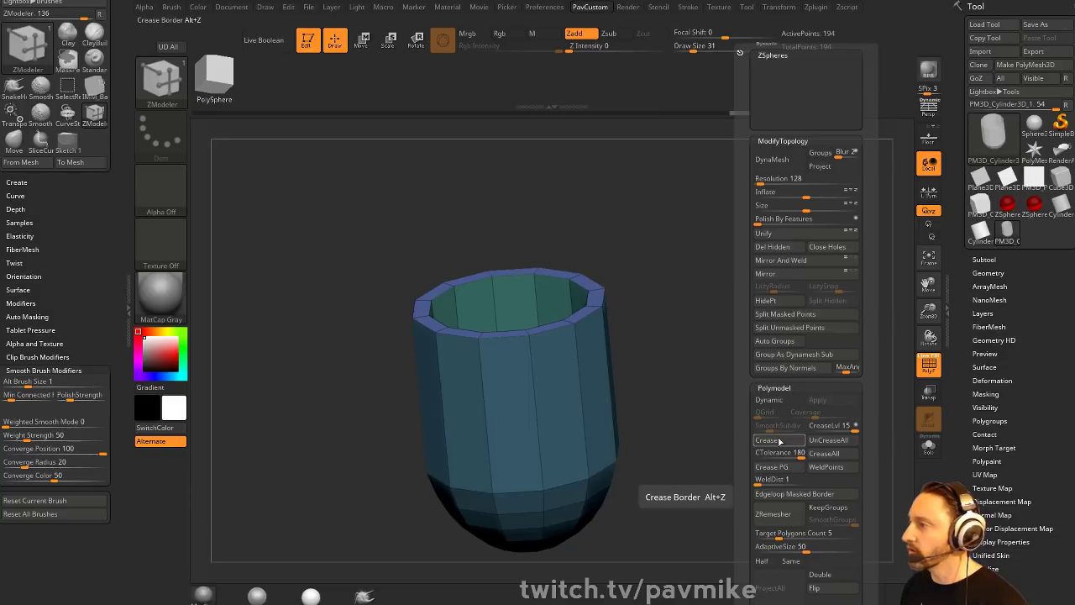
click(772, 456)
click(778, 442)
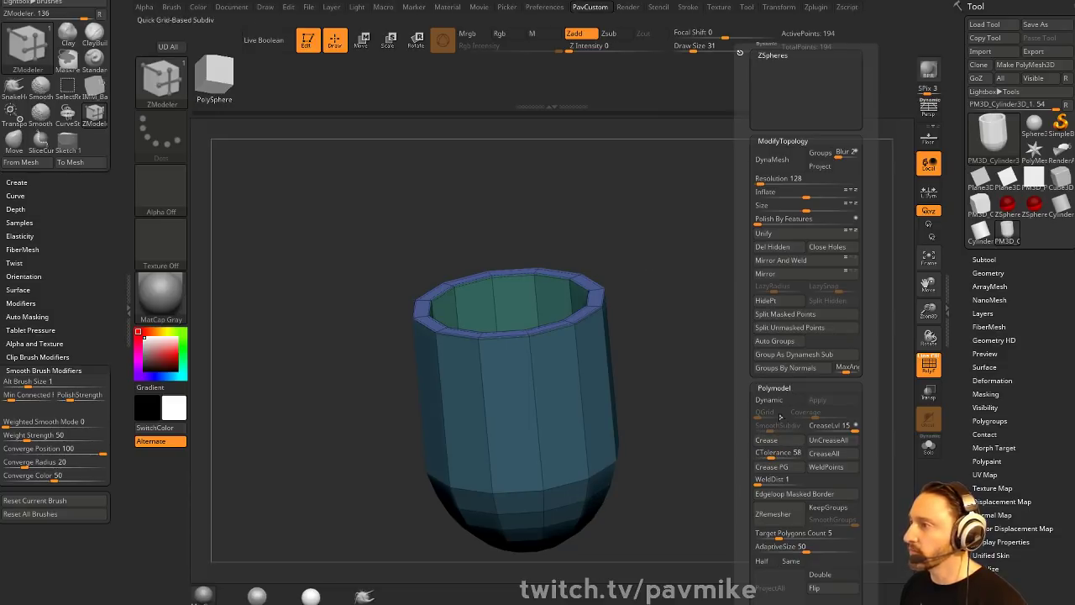
- Smooth the creased cup with Dynamic subdivision and inspect its rim and rounded base
click(781, 401)
drag(654, 347, 764, 353)
key(space)
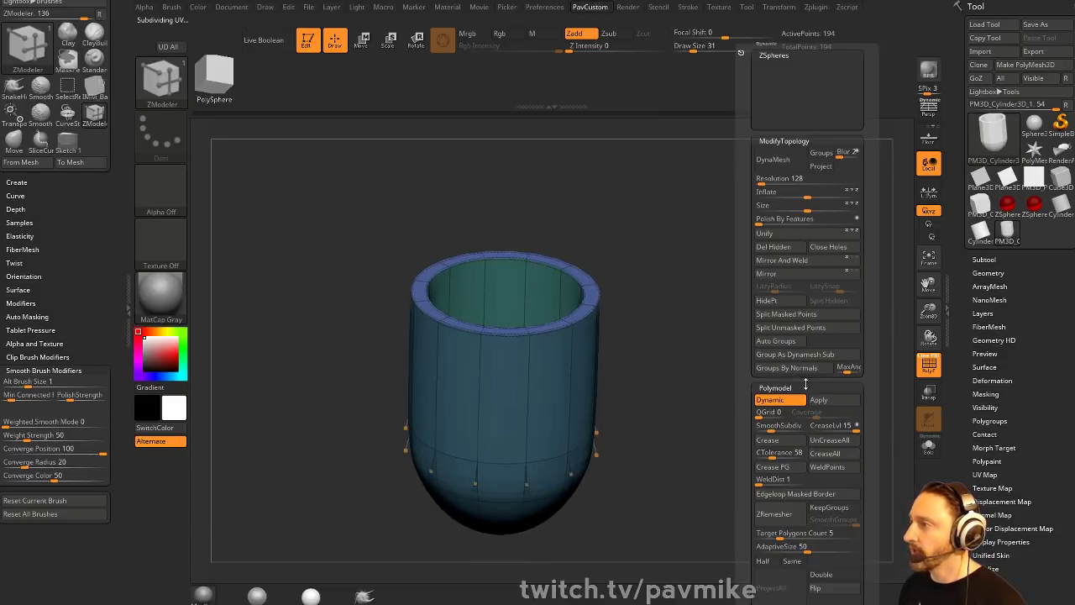
click(837, 405)
click(770, 400)
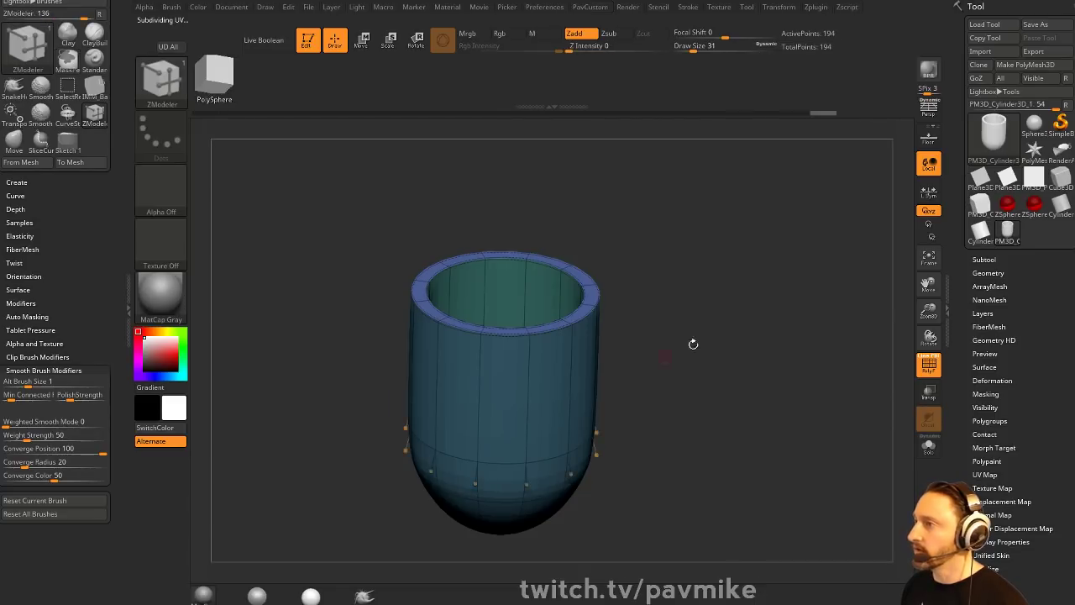
drag(694, 344, 752, 341)
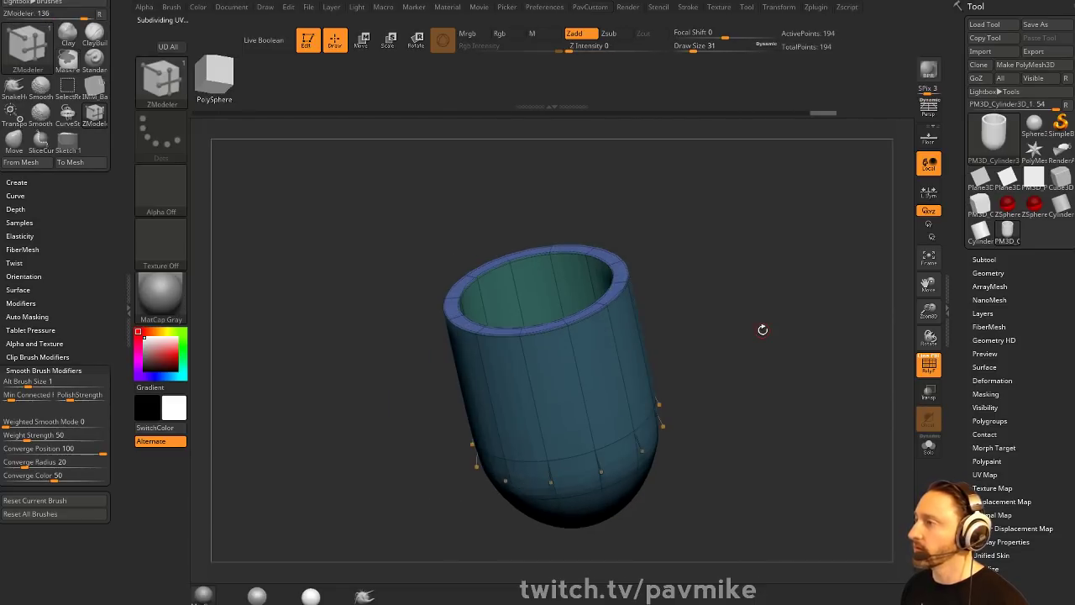
- Enable the ZBrush to KeyShot bridge as the renderer and send the smoothed cup to KeyShot
click(629, 7)
click(665, 103)
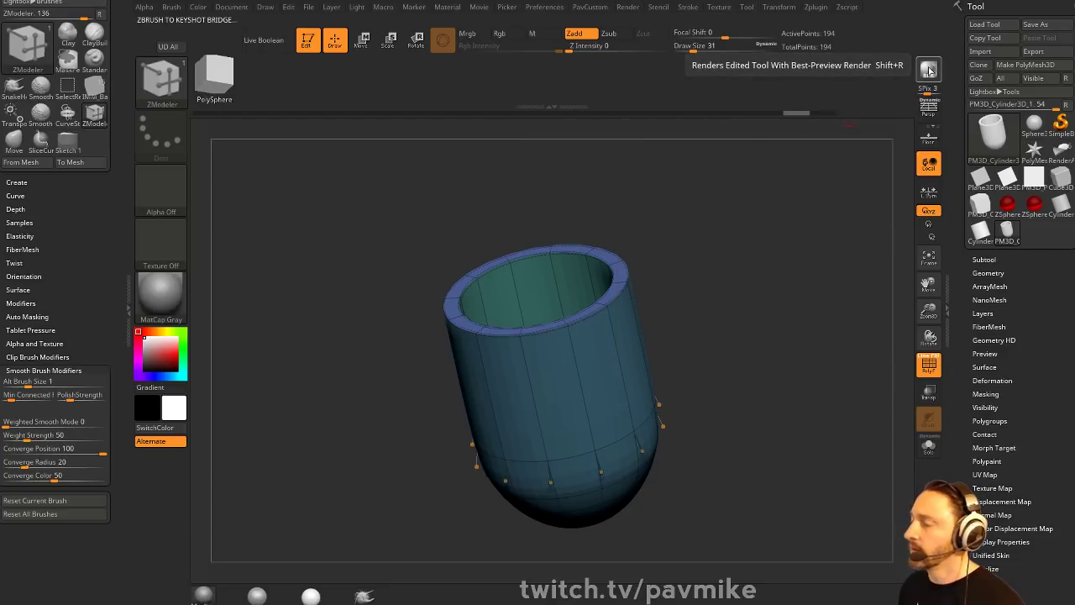
click(929, 71)
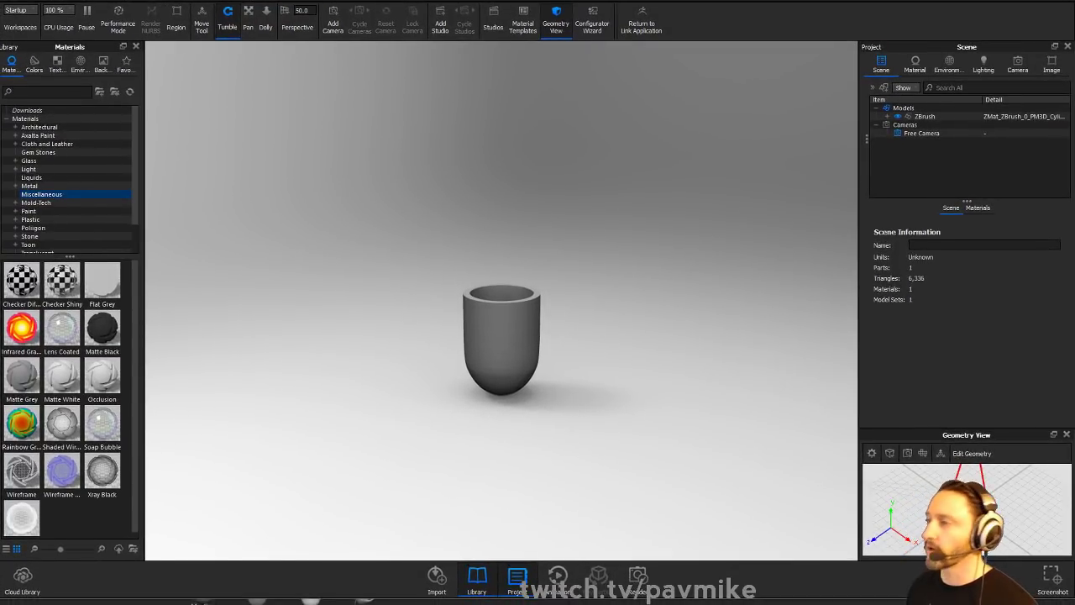
- Apply the Lens Coated material to the imported cup
scroll(454, 246, up, 5)
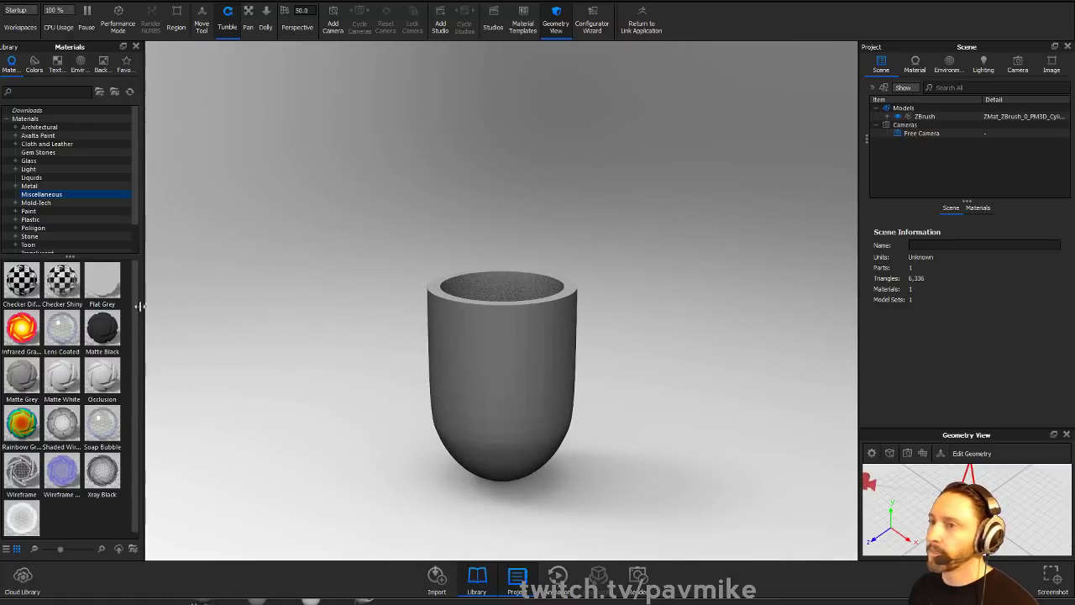
drag(63, 328, 483, 351)
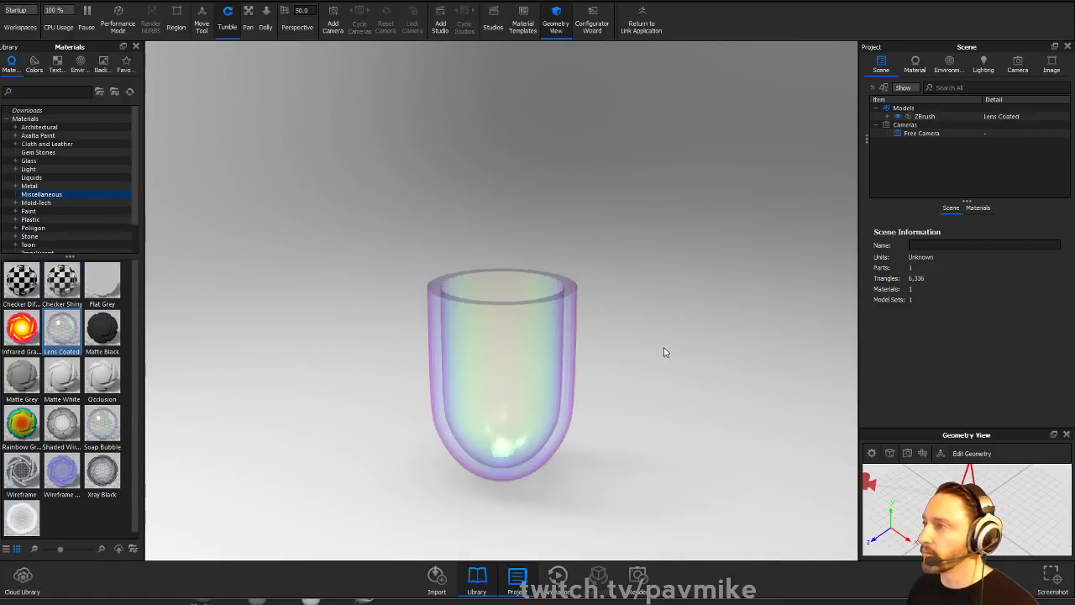
drag(649, 286, 617, 305)
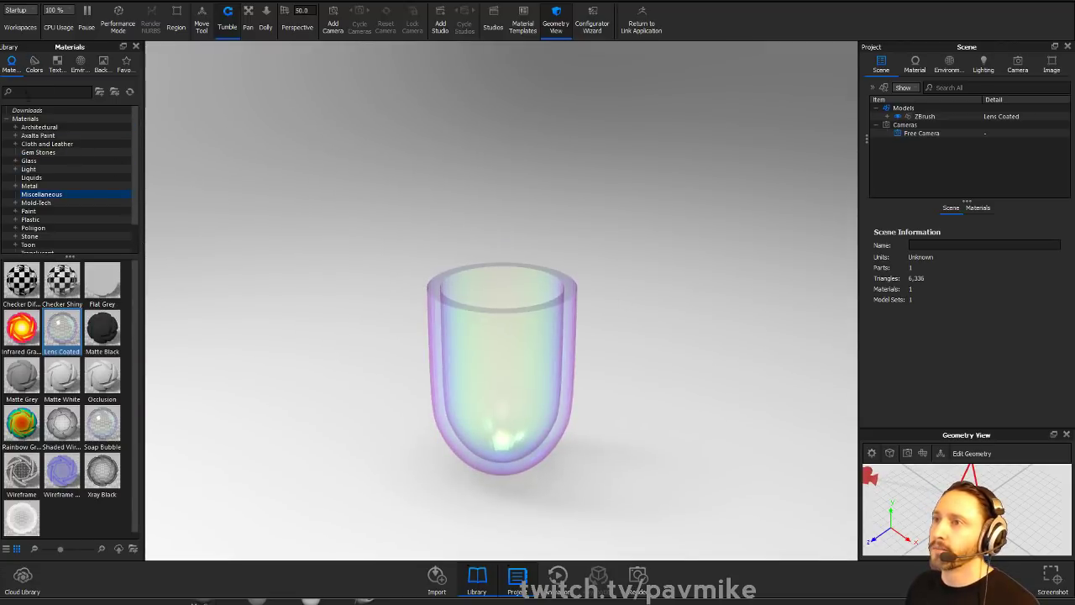
- Search the material library for "gl" and apply Glass (Solid) White to the cup
text(gl)
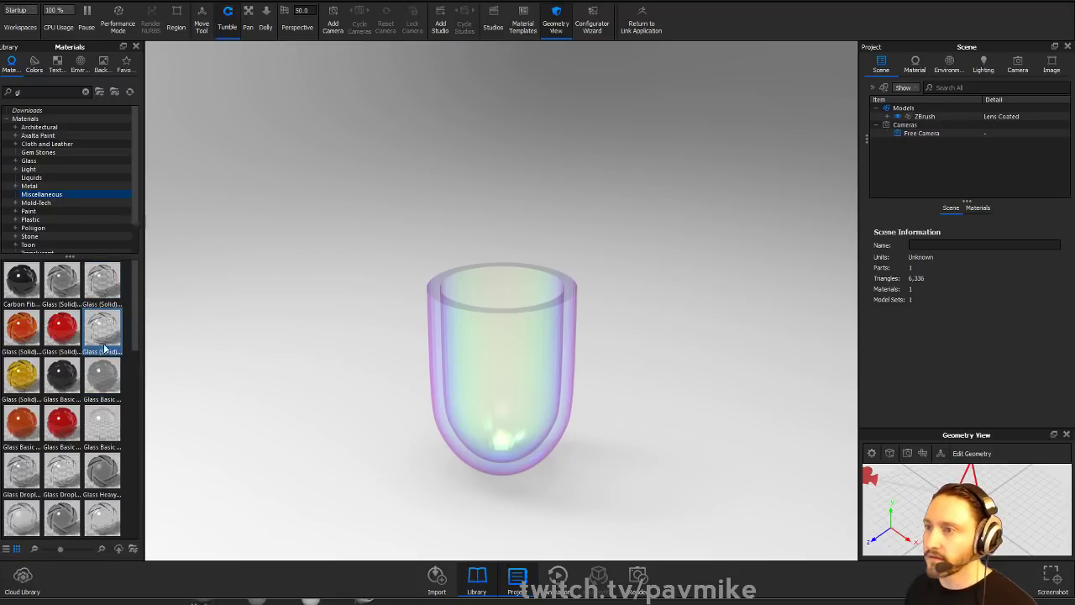
drag(102, 327, 485, 370)
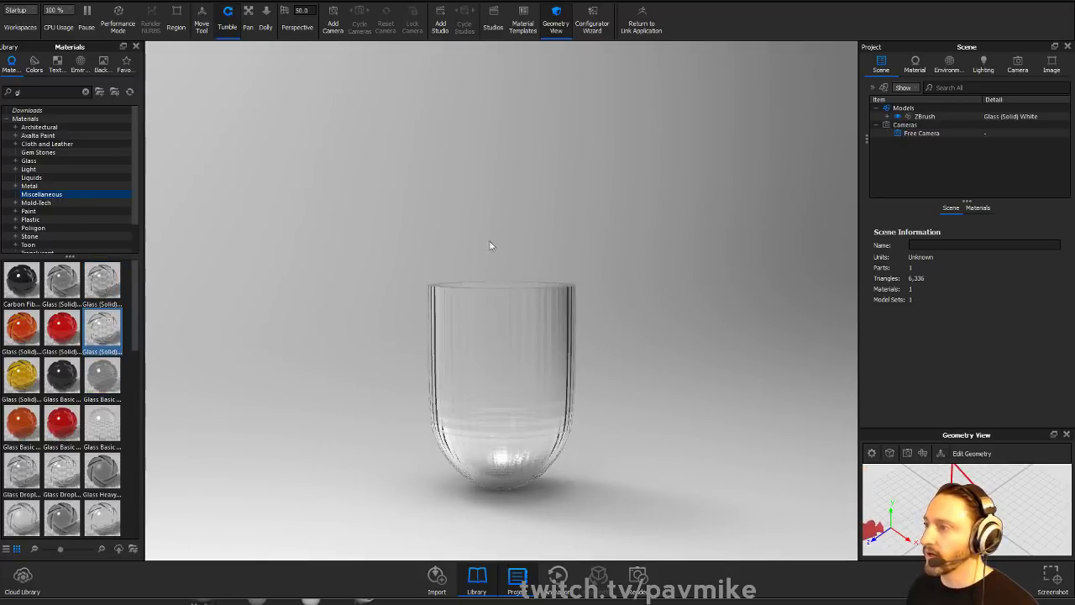
drag(489, 245, 682, 319)
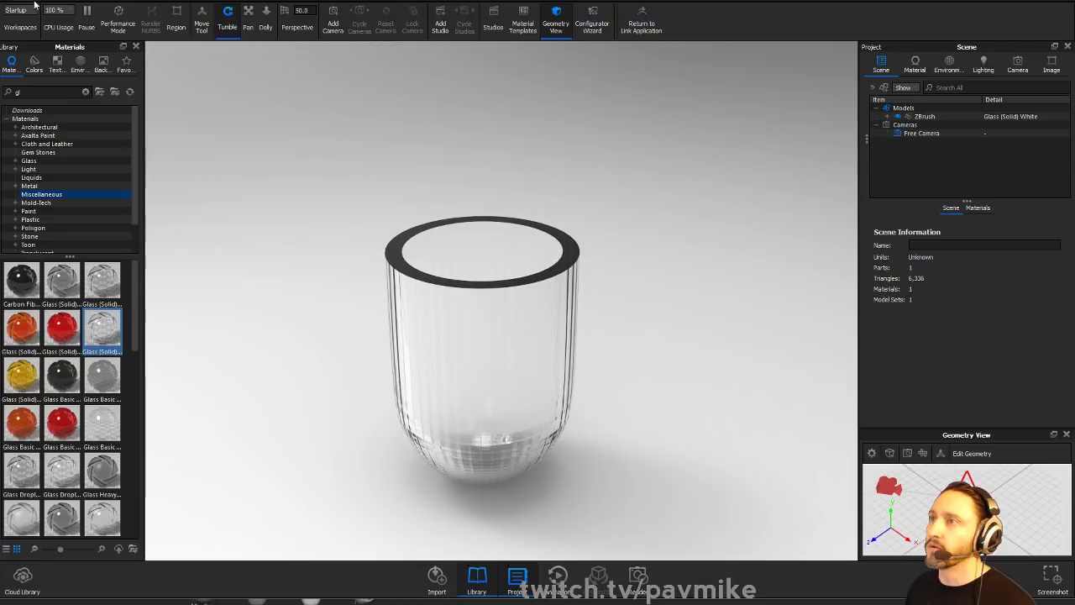
- Recalculate the cup part's vertex normals in the Geometry Editor with a minimum edge angle of 45° and apply the result
click(884, 117)
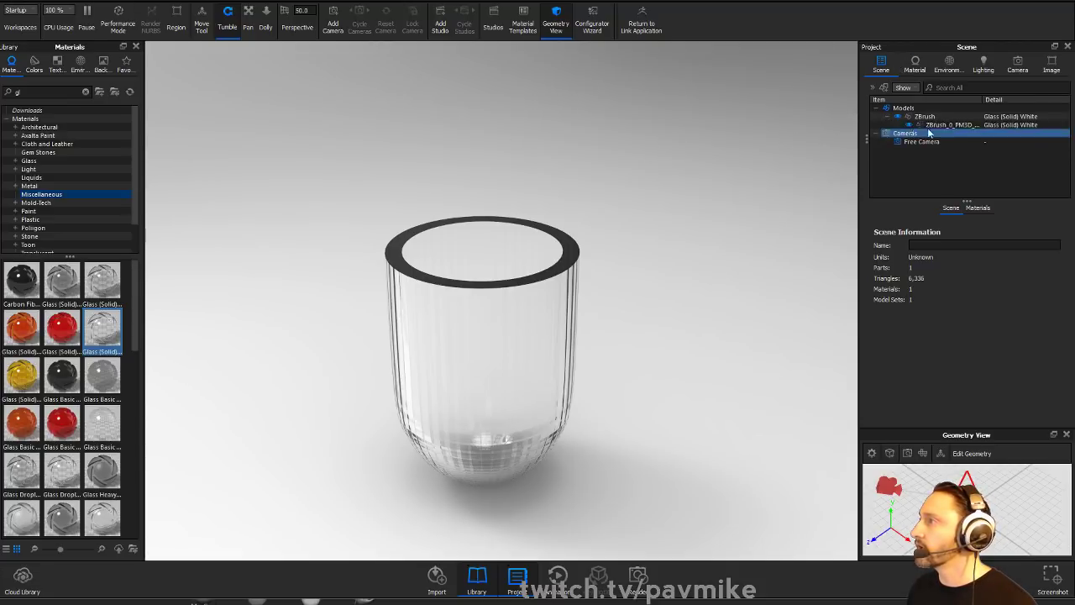
click(932, 124)
right_click(943, 124)
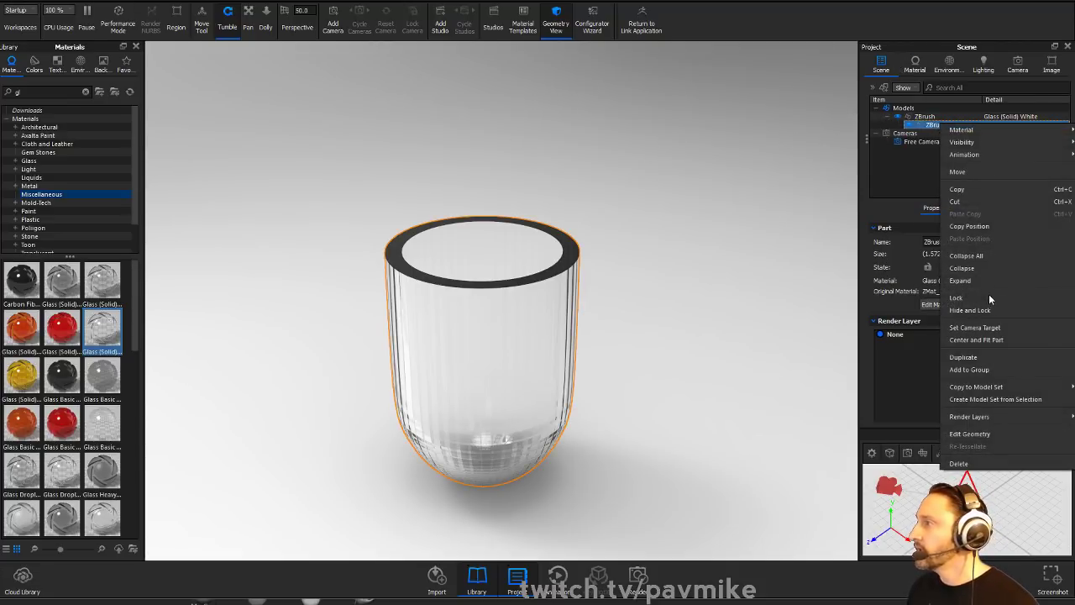
click(988, 435)
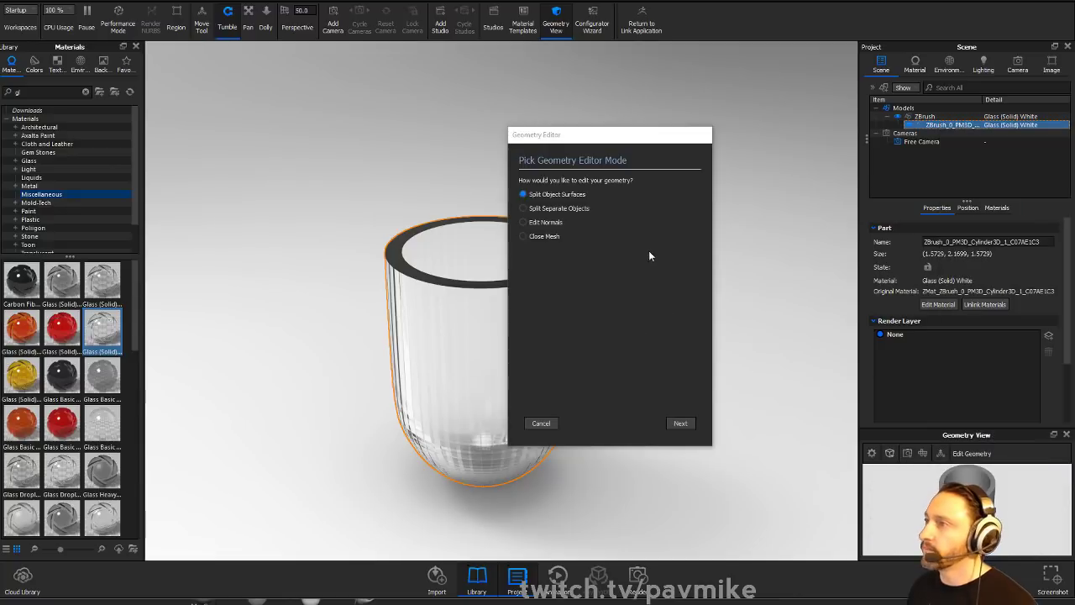
click(545, 223)
click(681, 424)
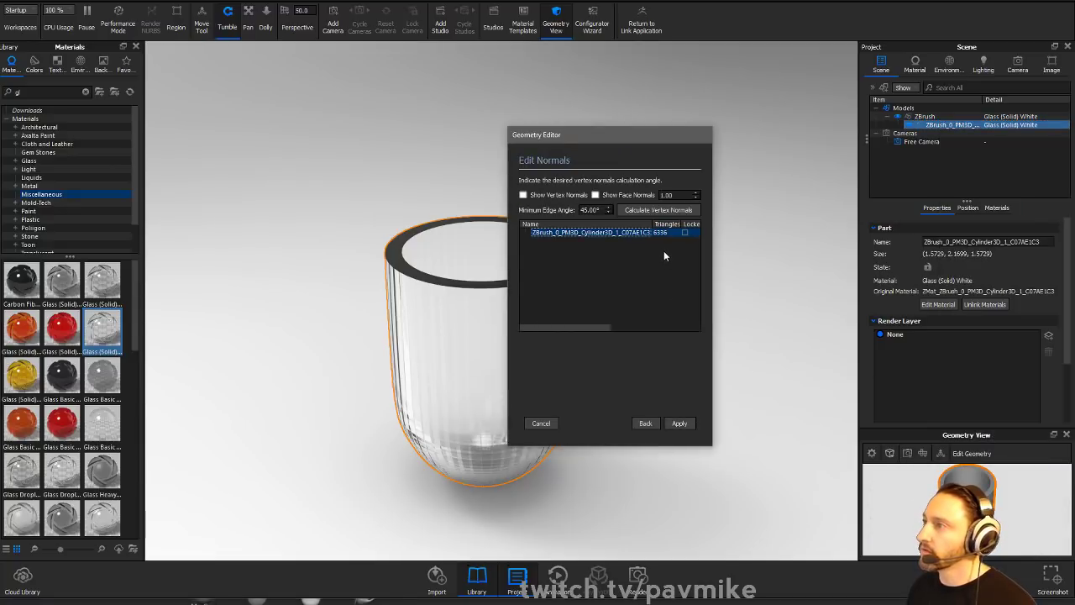
click(638, 210)
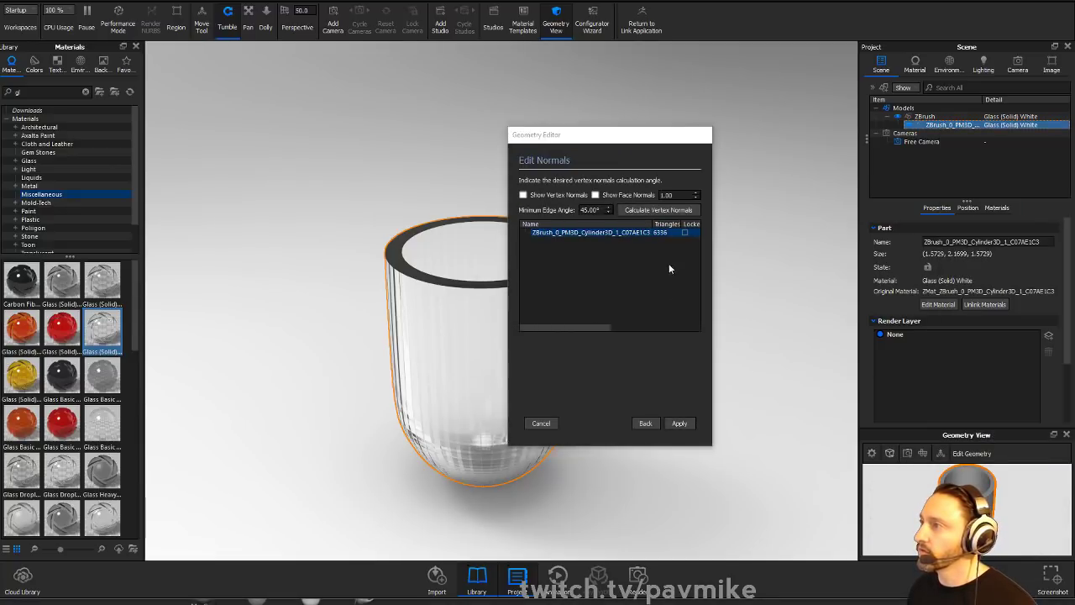
click(670, 425)
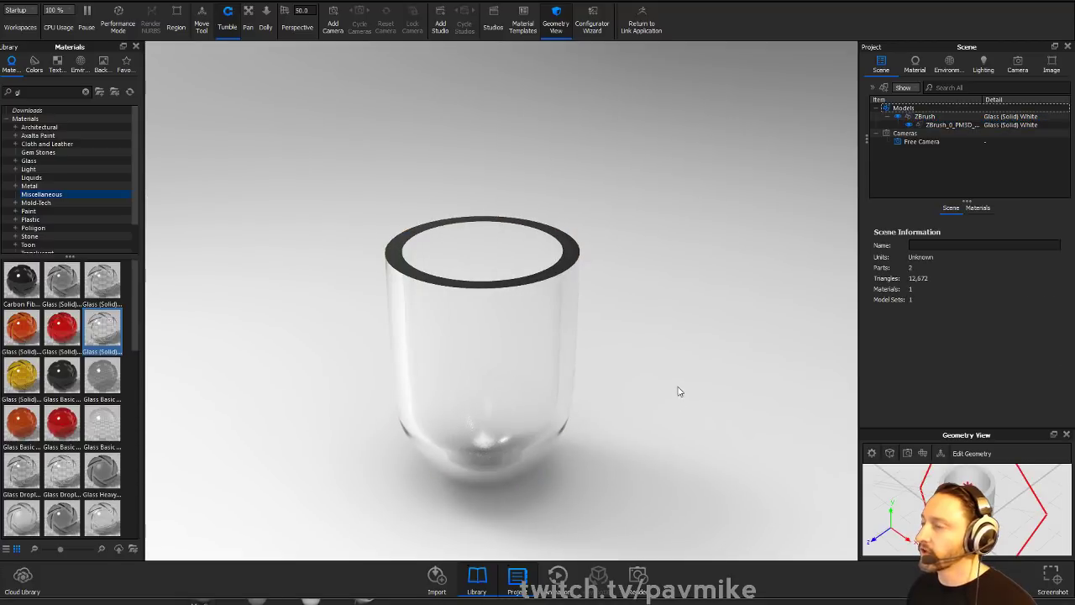
- Check the glass cup from several angles and set the scene's lighting preset to Jewelry
drag(687, 377, 559, 247)
drag(726, 329, 487, 365)
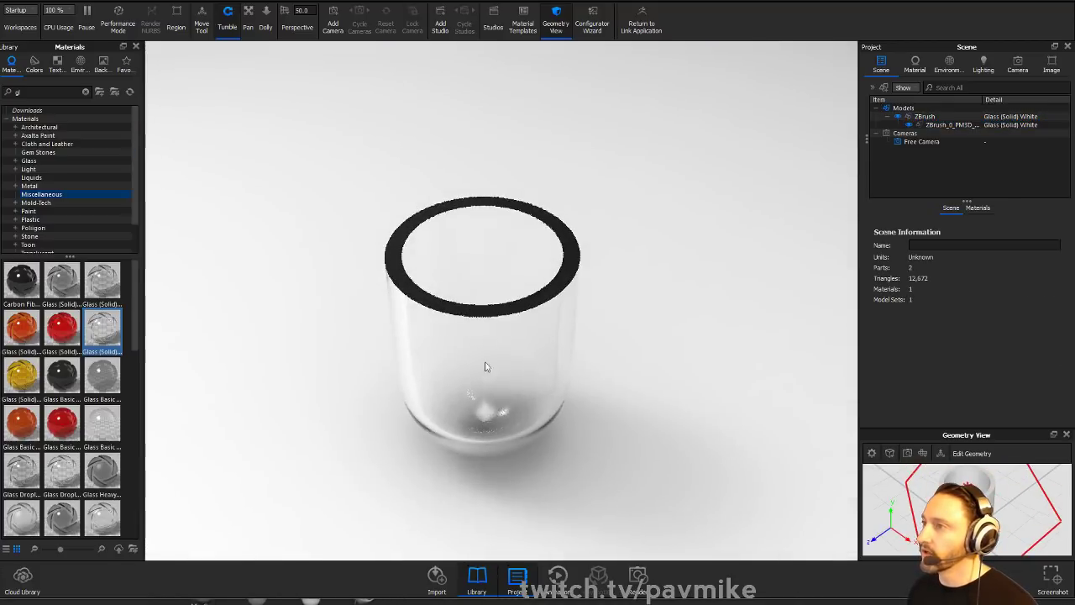
drag(434, 341, 684, 280)
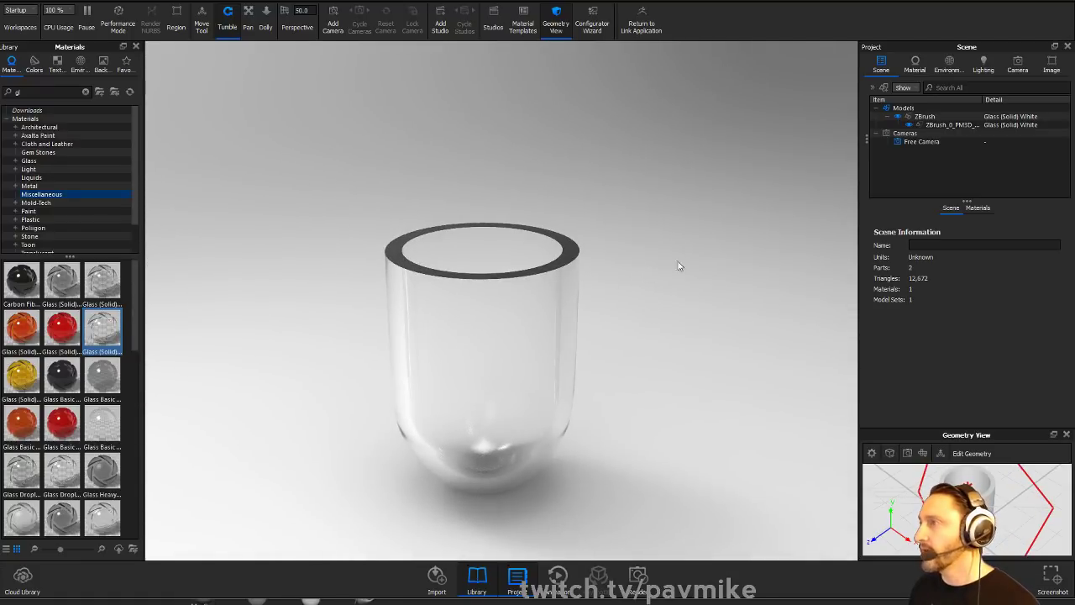
click(984, 64)
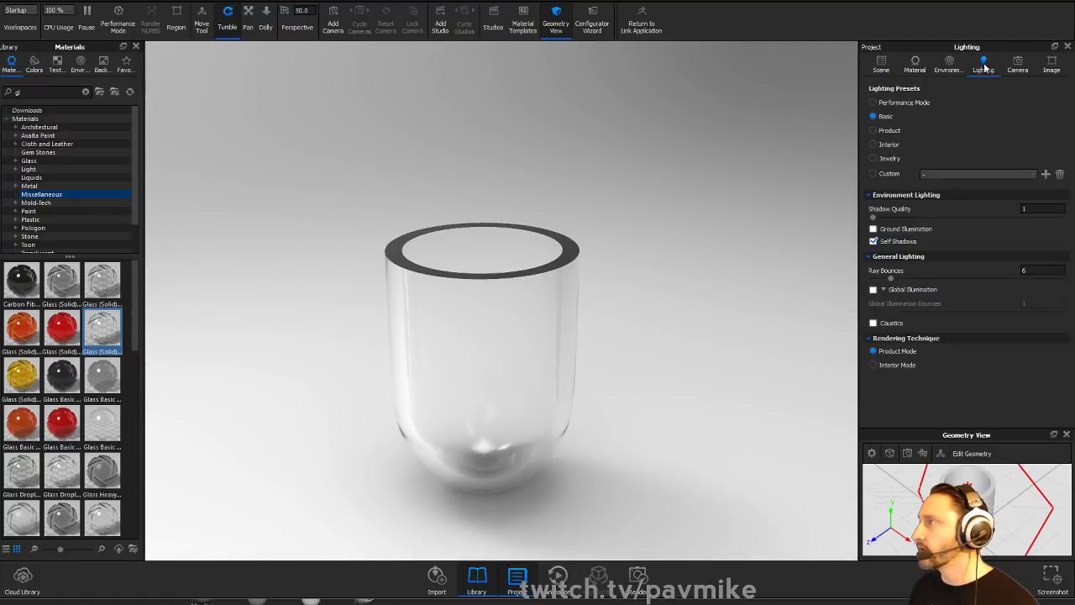
click(894, 158)
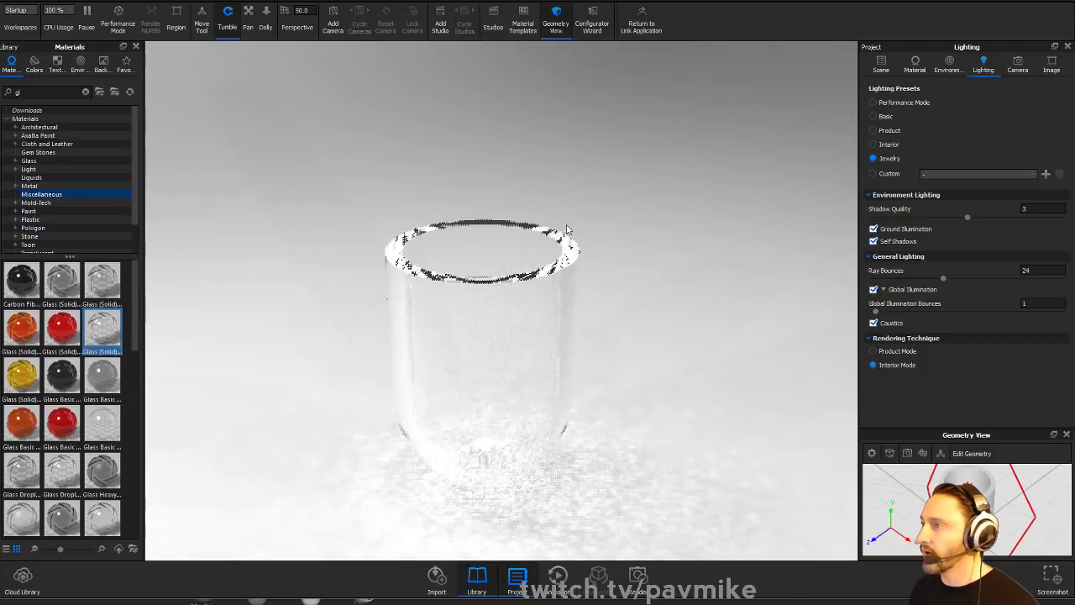
- Try the Product and Basic lighting presets on the glass cup
click(892, 131)
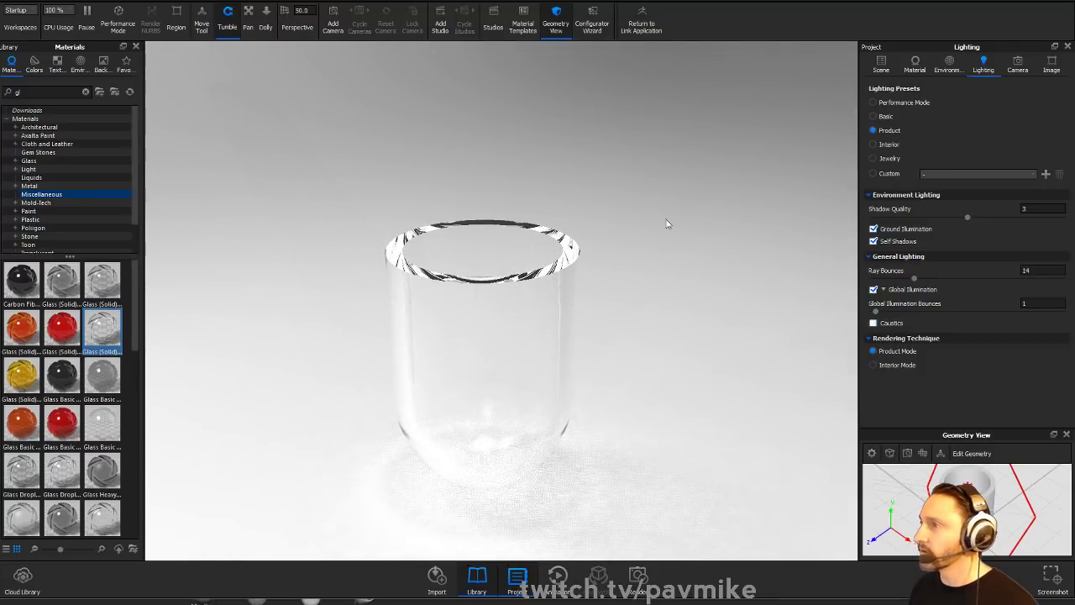
click(886, 117)
scroll(585, 295, up, 2)
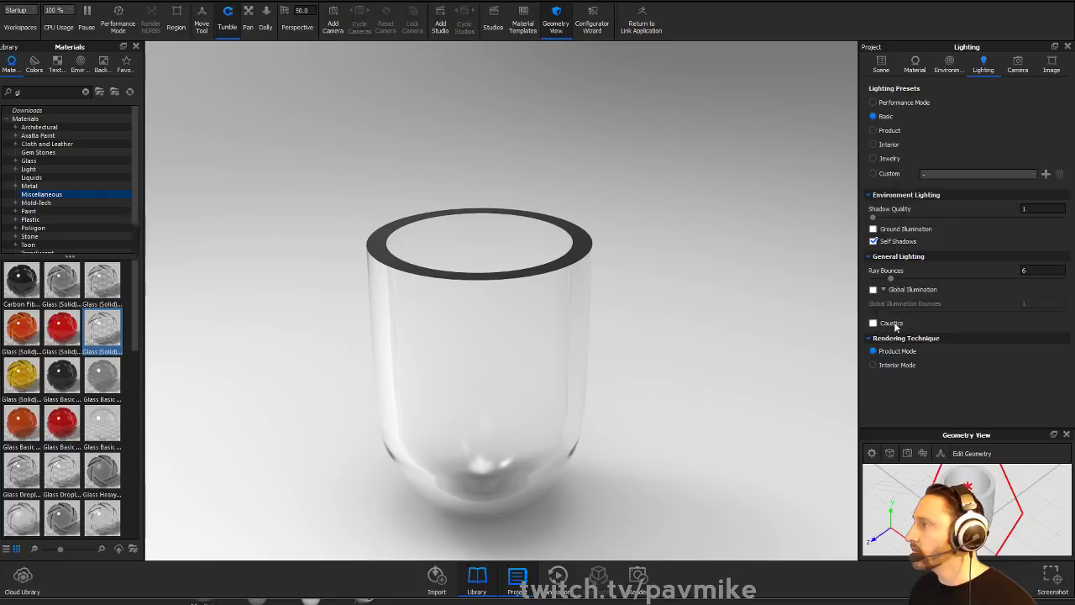
- Select the cup model in the scene and set its rounded edges radius to 0.04
double_click(539, 333)
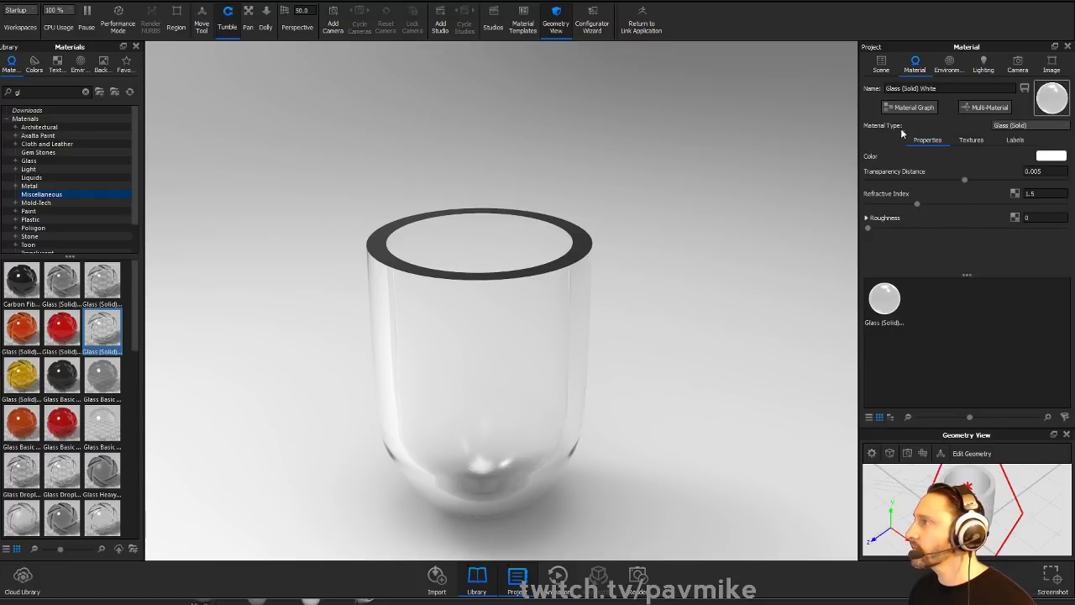
click(882, 64)
click(945, 124)
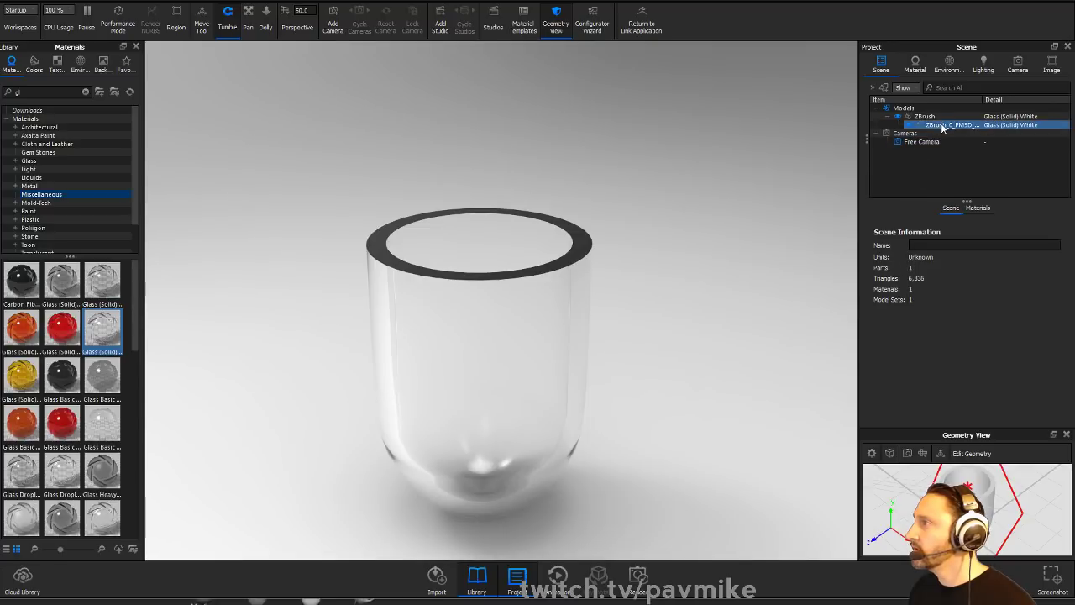
scroll(1034, 292, down, 2)
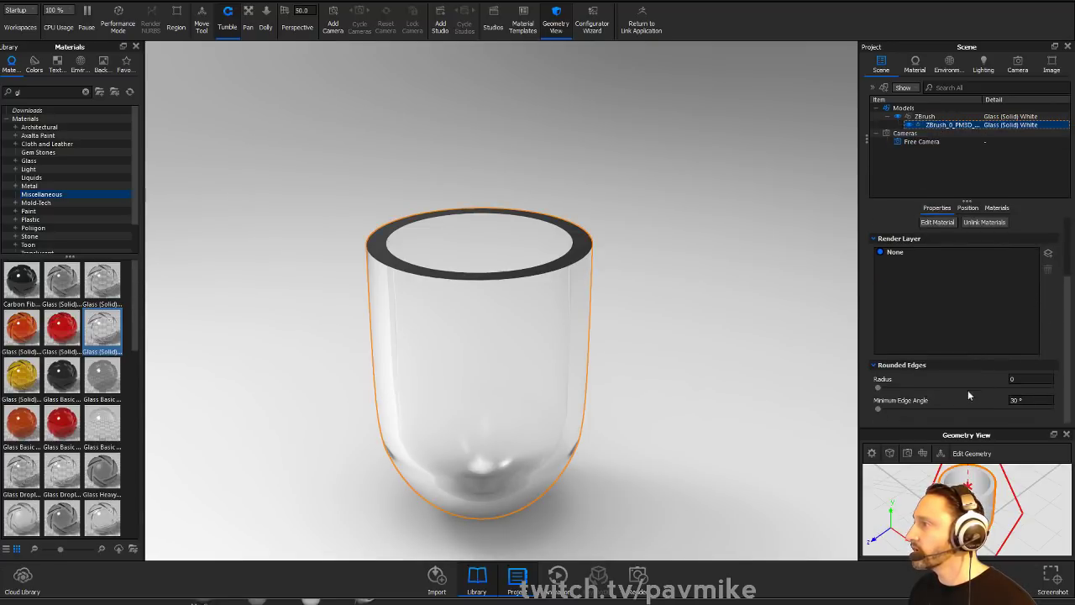
drag(878, 388, 1037, 391)
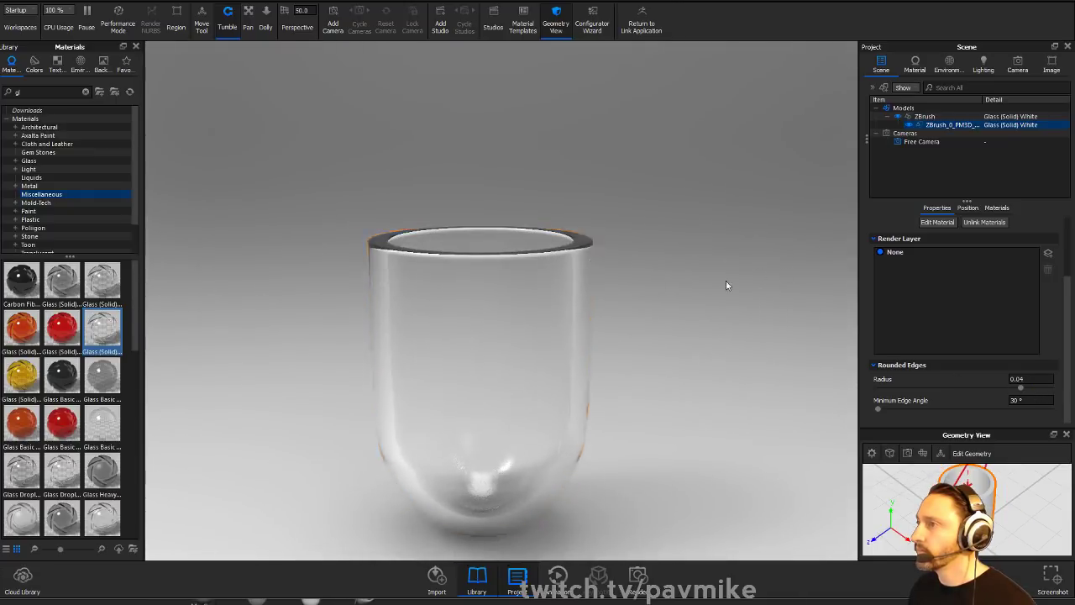
drag(726, 280, 734, 305)
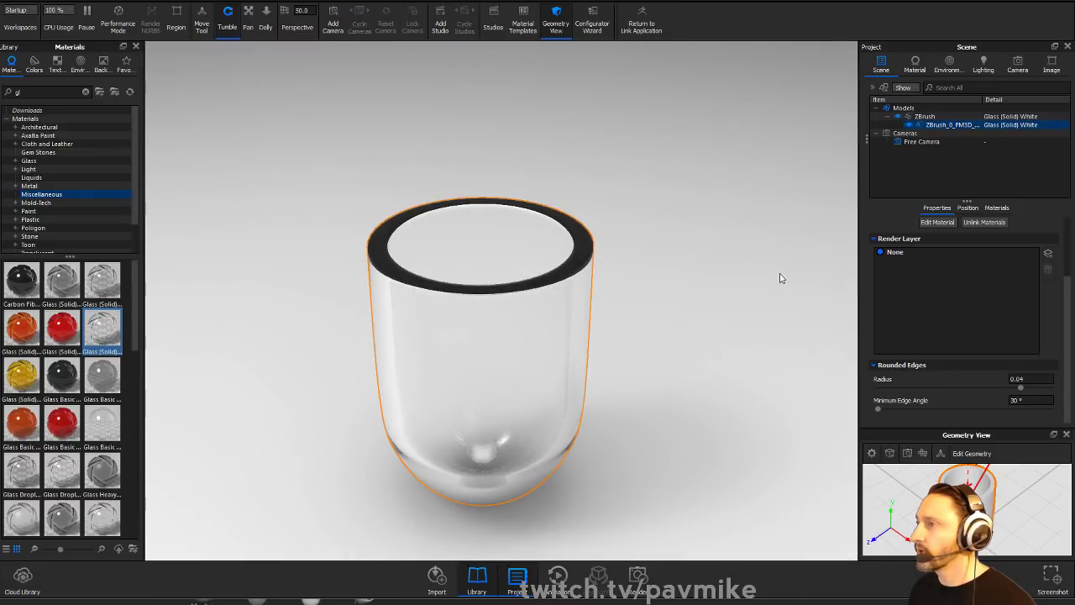
- Apply the Jewelry lighting preset and examine the glass cup from low and high angles
click(983, 65)
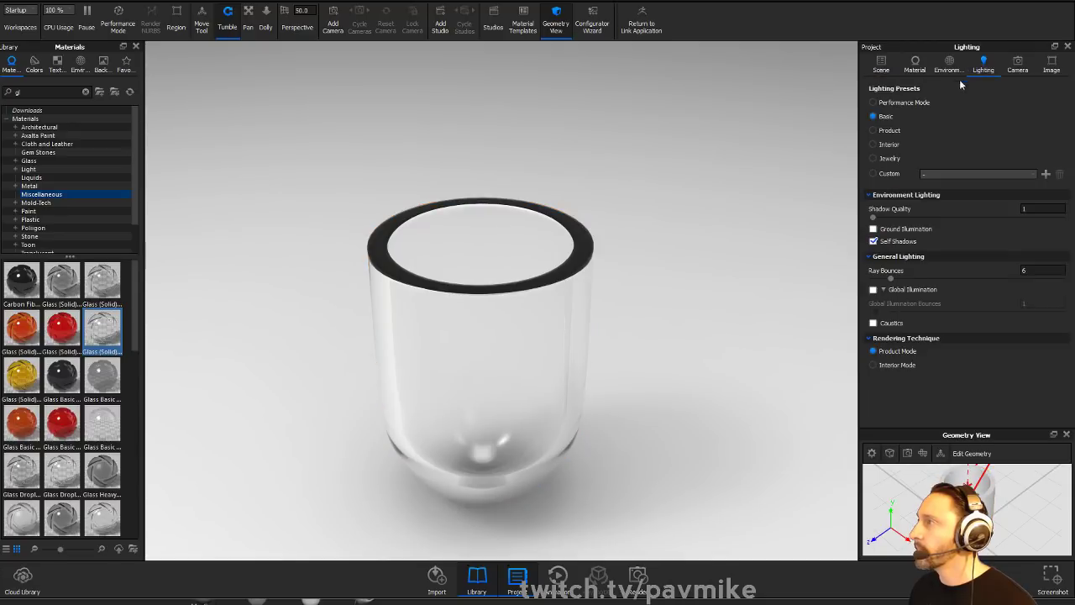
click(890, 159)
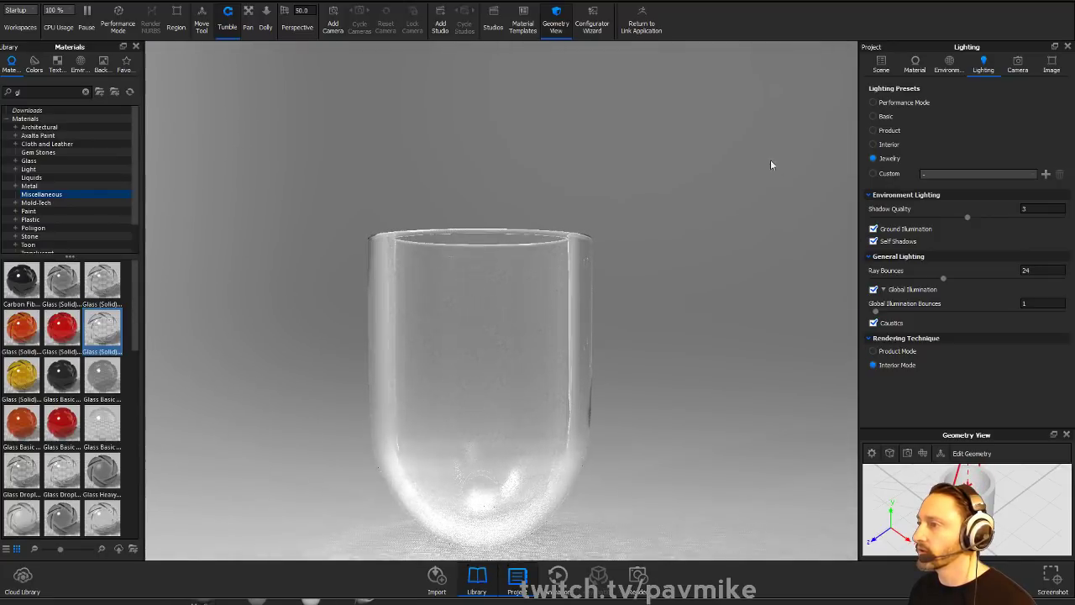
drag(773, 163, 655, 115)
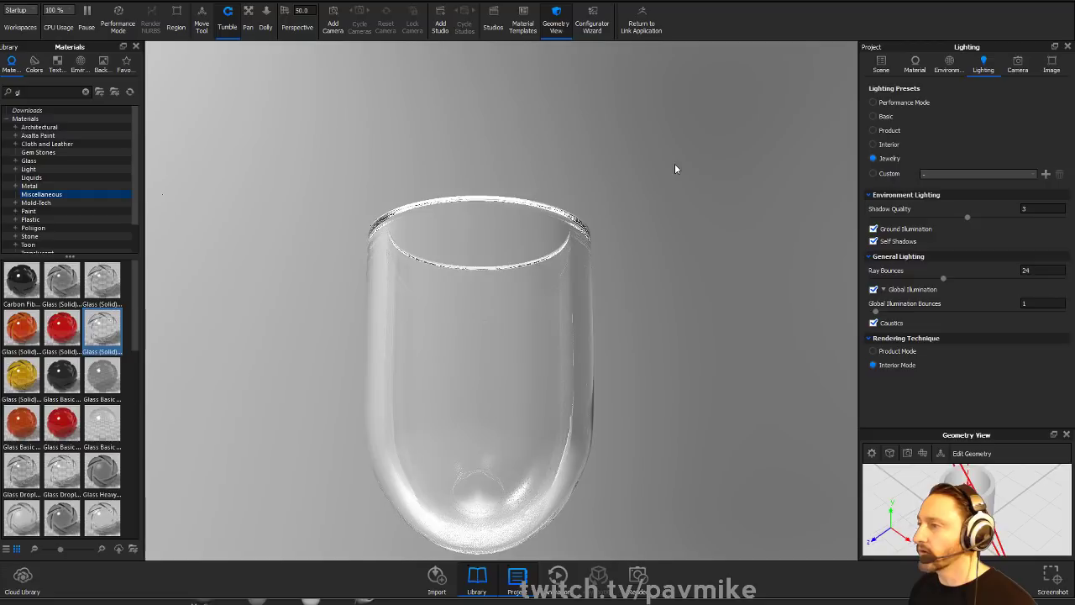
drag(675, 168, 707, 269)
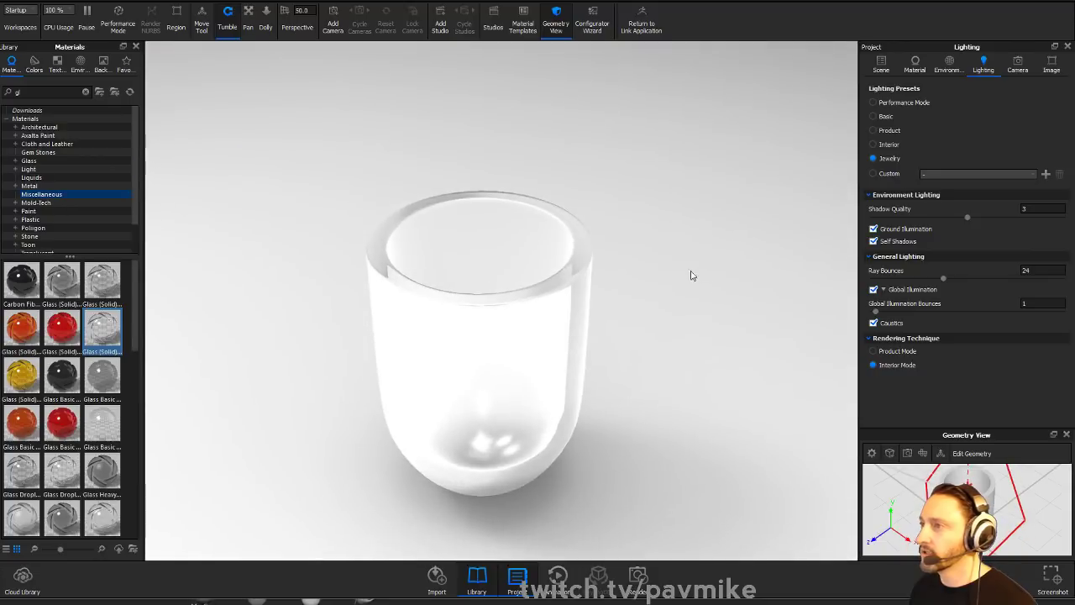
- Apply the Glass (Solid) Black material to the cup and set its Transparency Distance to 3
drag(63, 279, 481, 364)
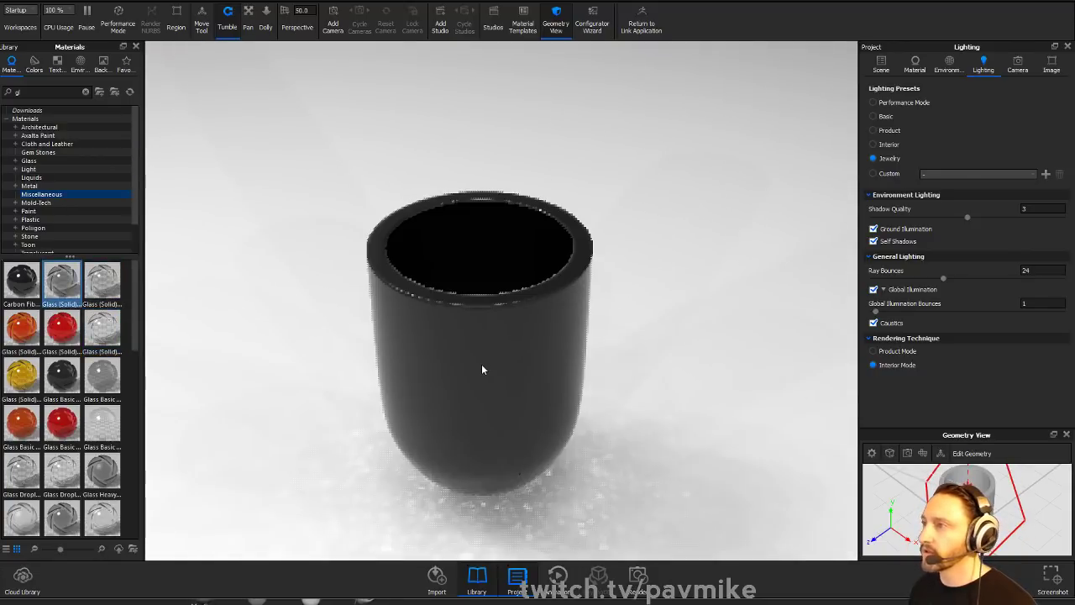
double_click(442, 315)
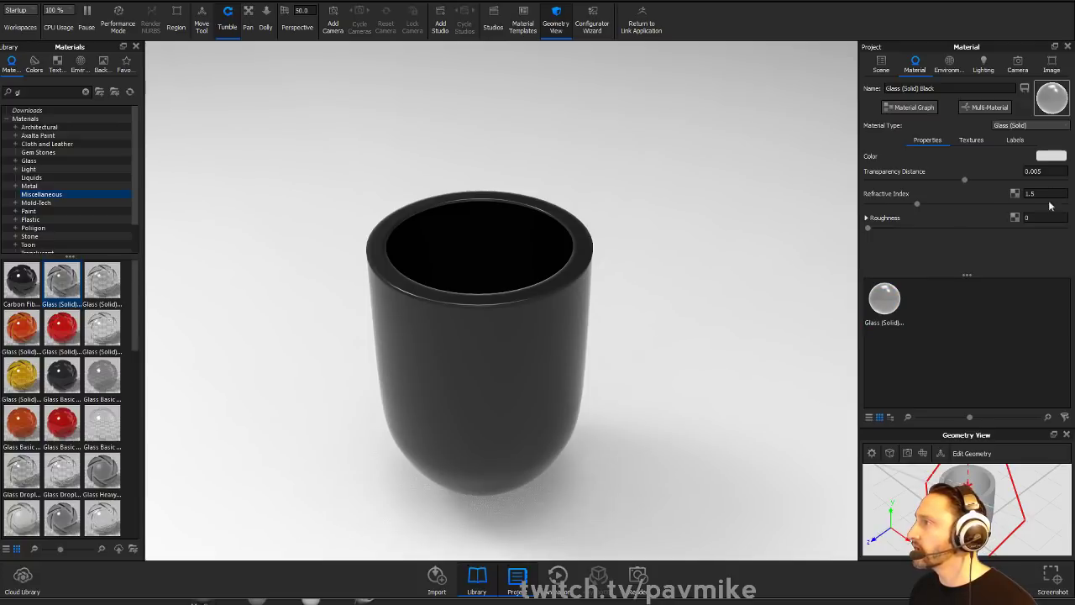
text(3)
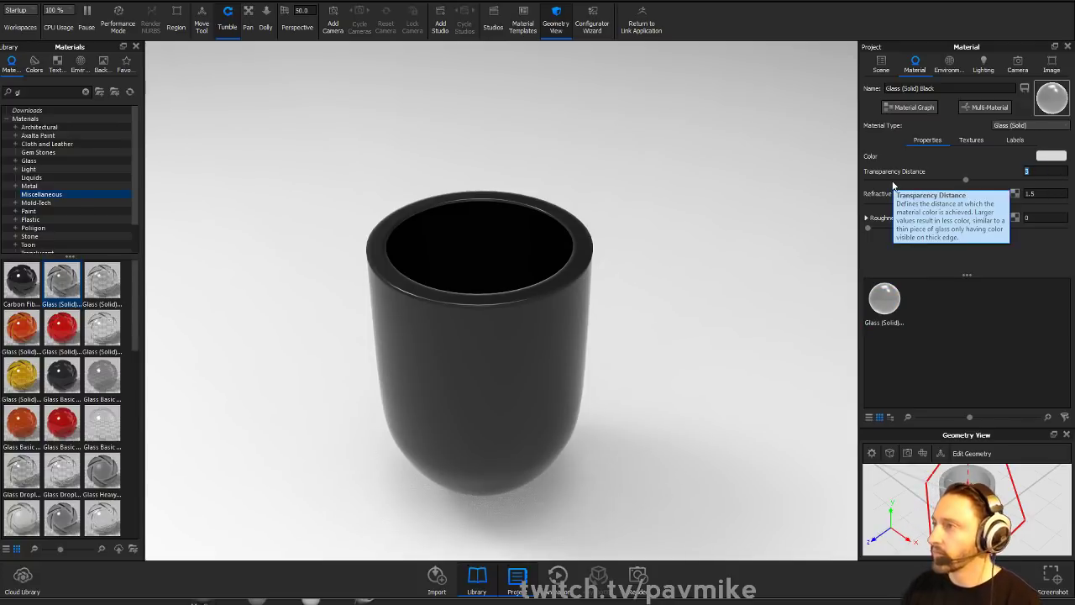
key(Return)
drag(705, 165, 610, 216)
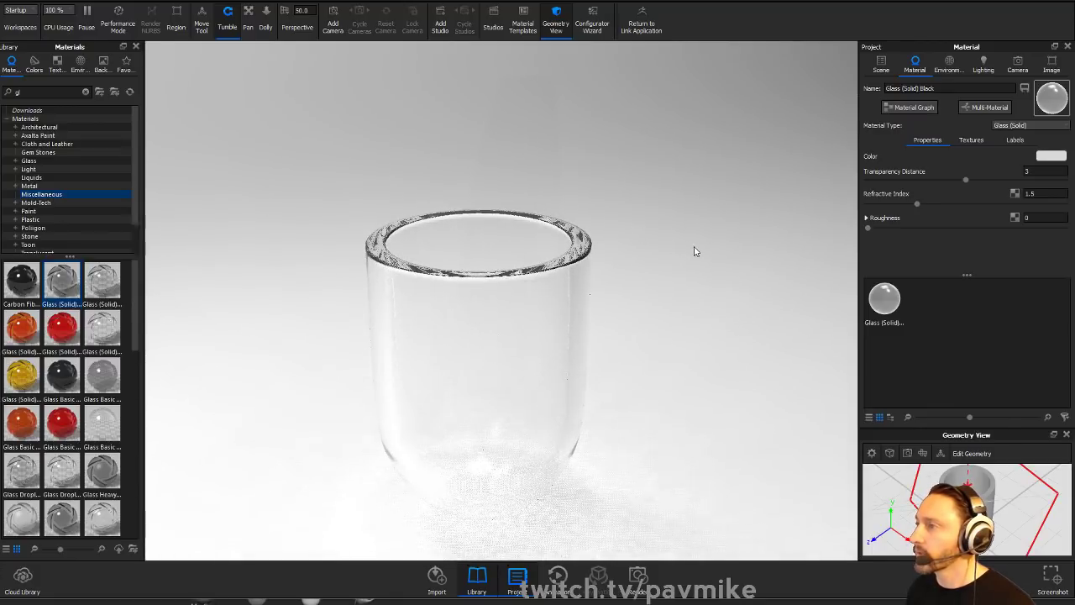
drag(663, 247, 600, 199)
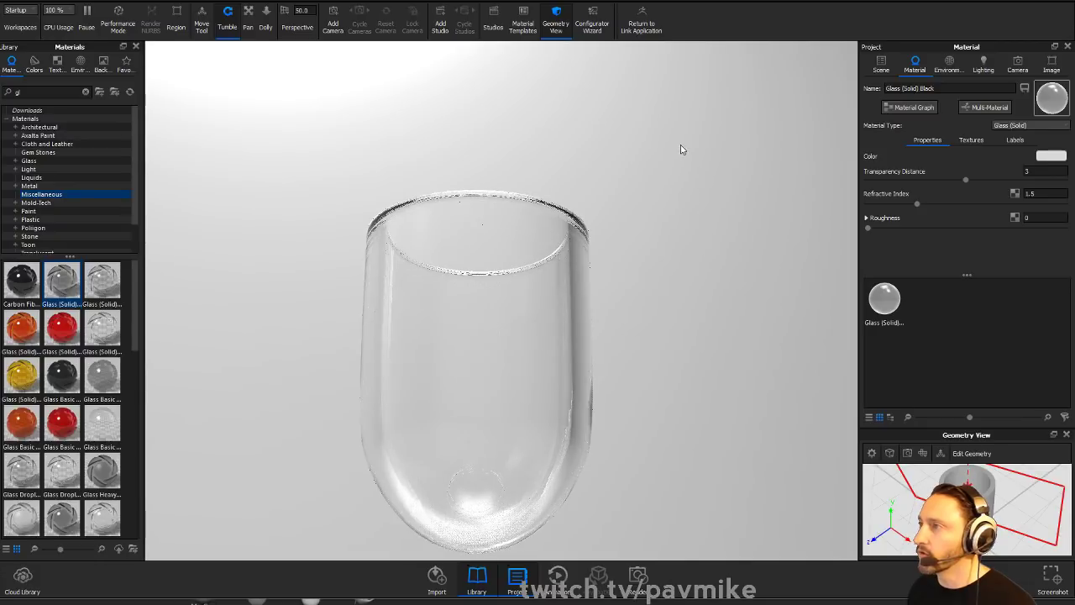
drag(681, 148, 737, 308)
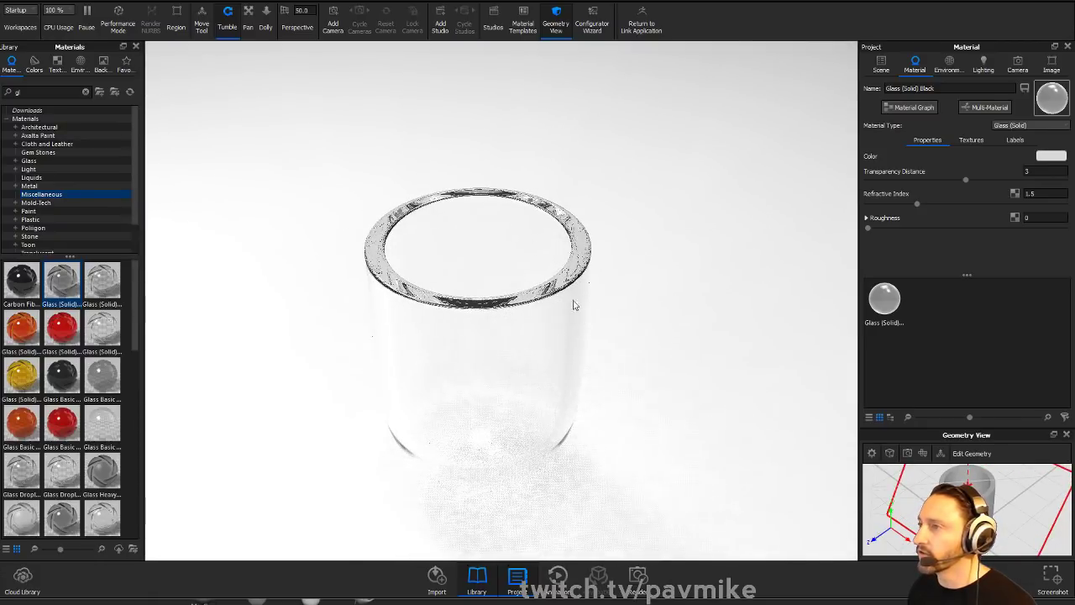
drag(579, 308, 703, 257)
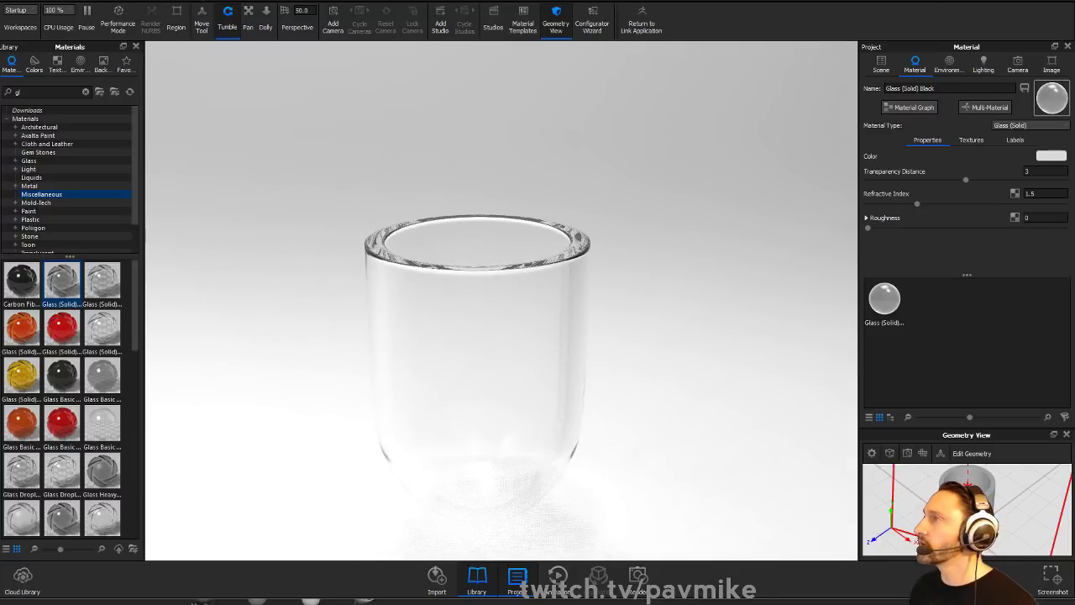
- Close the KeyShot scene without saving the changes and return to ZBrush
key(alt+F4)
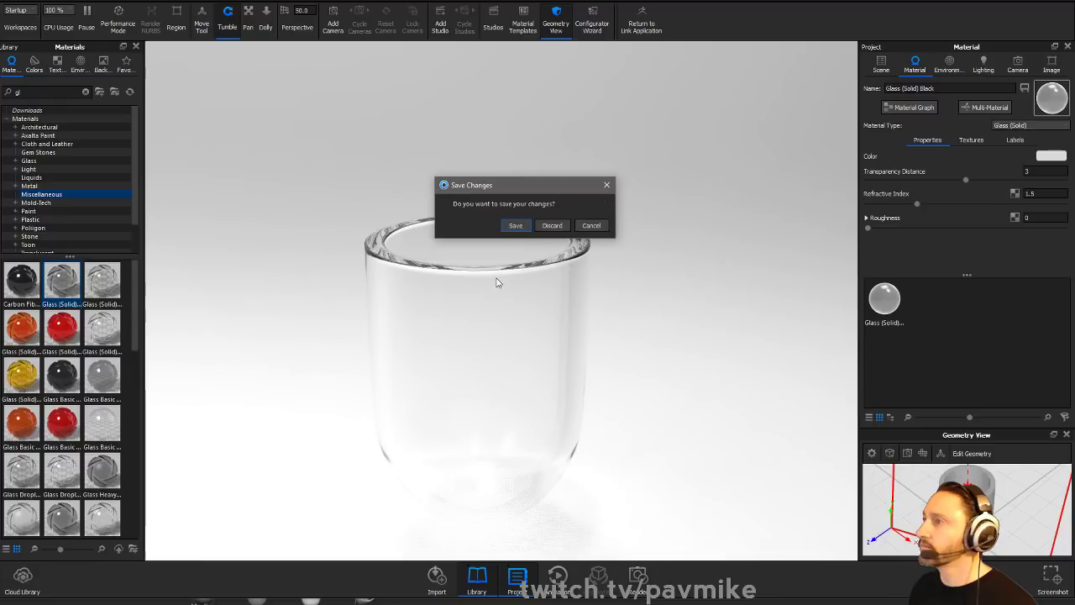
click(556, 227)
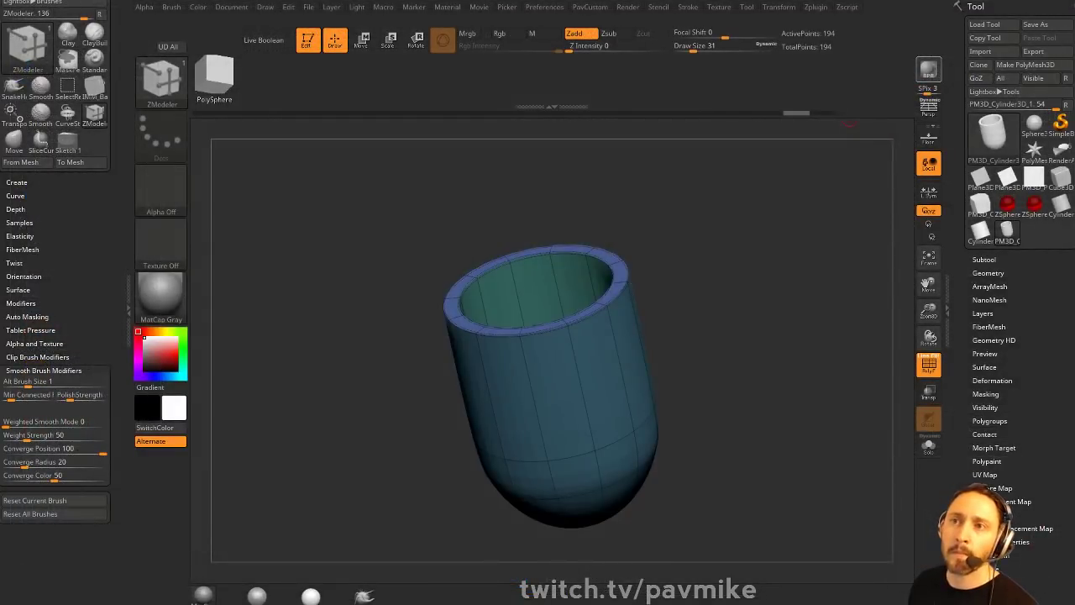
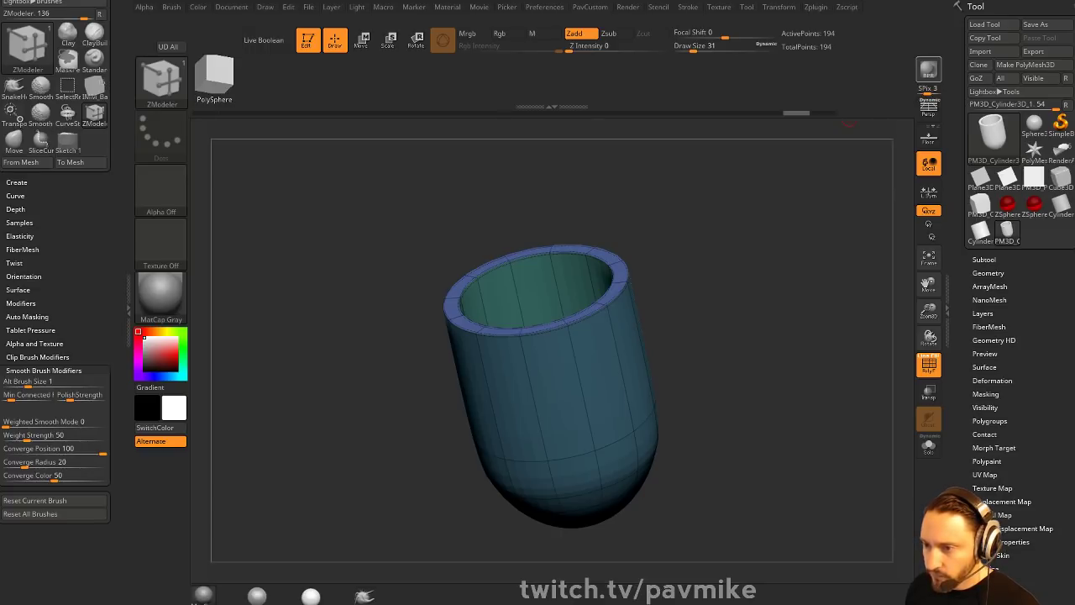
- Bring in the browser window, read back through the Twitch stream chat, and put the window away
drag(0, 593, 311, 101)
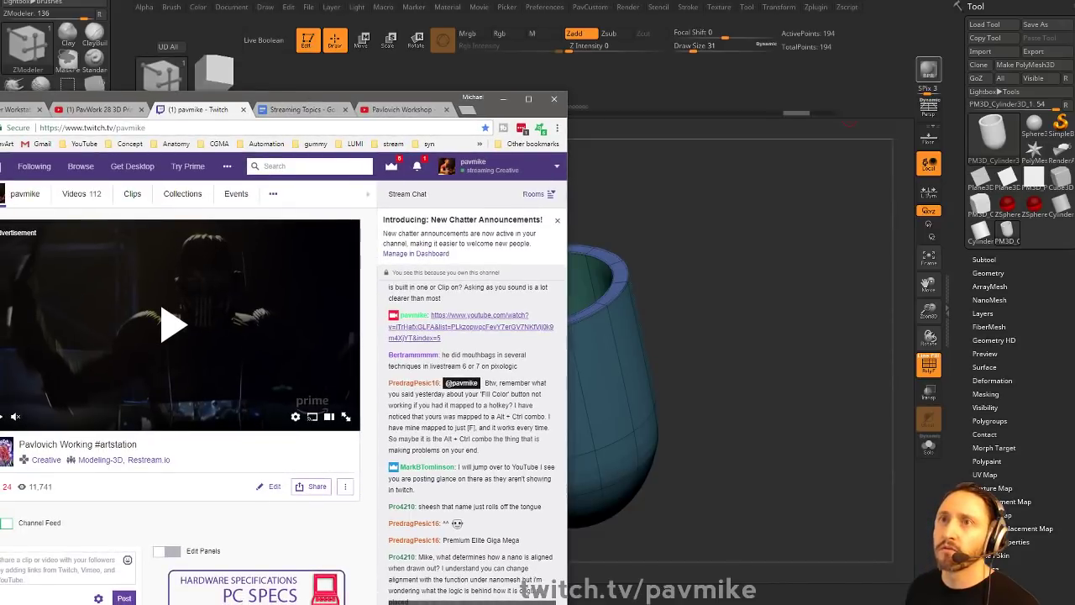
drag(0, 4, 0, 2)
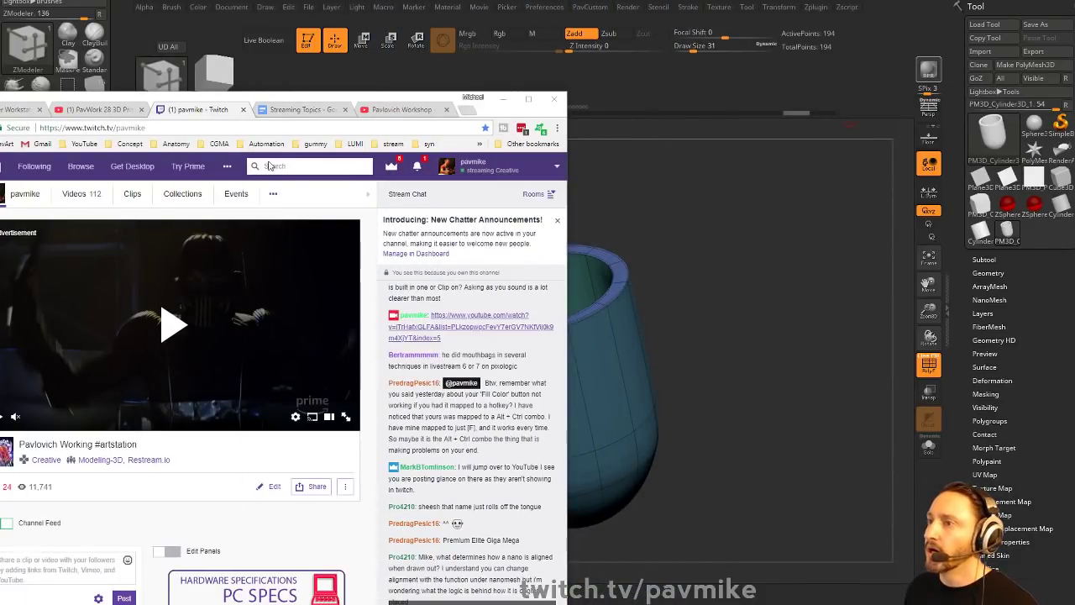
scroll(433, 373, up, 4)
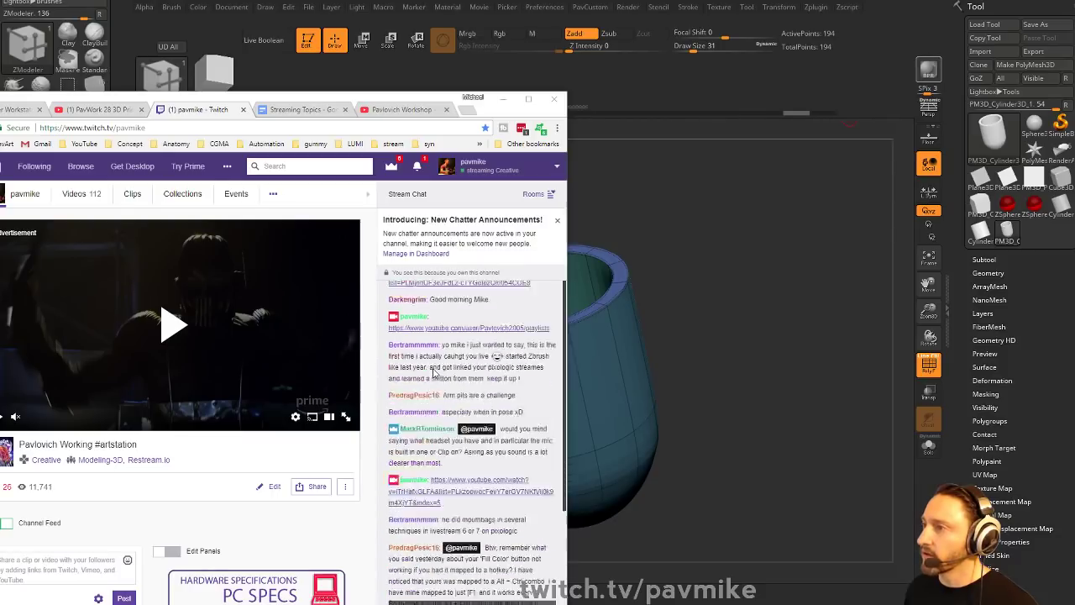
scroll(434, 373, down, 4)
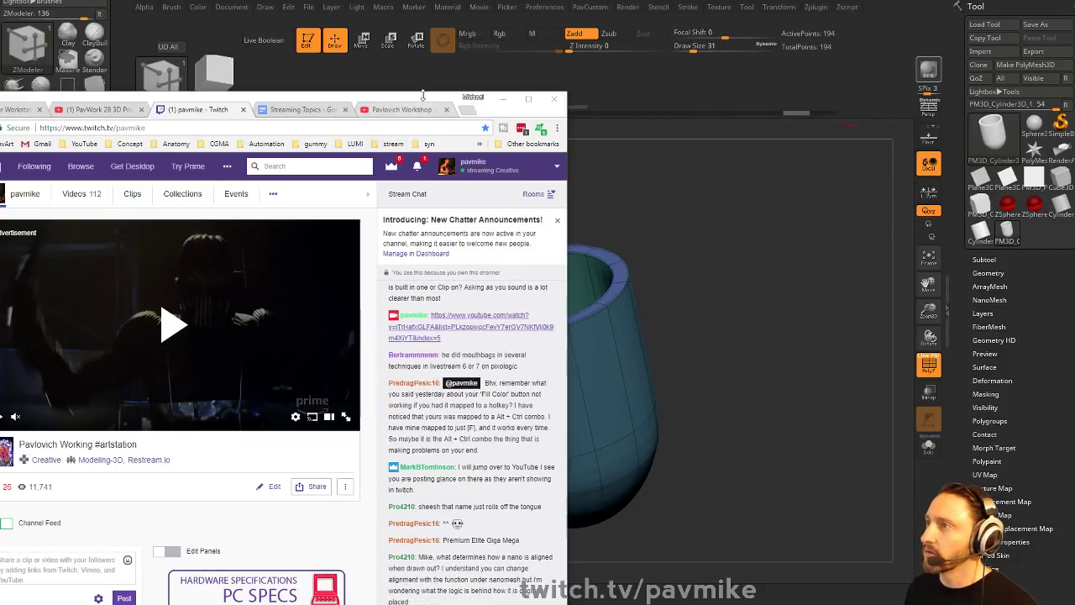
drag(422, 98, 218, 602)
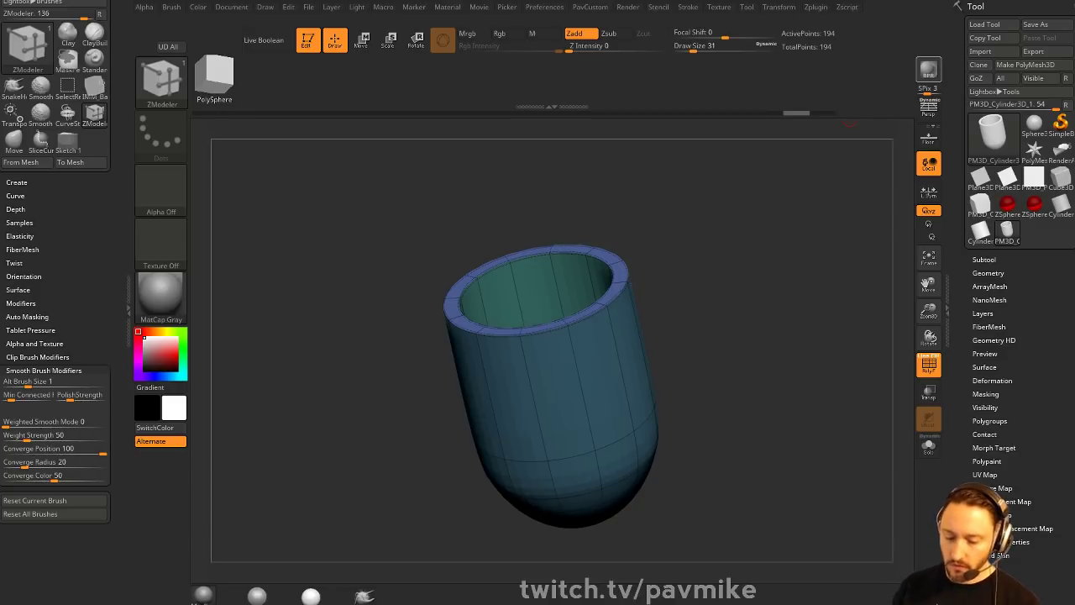
- Hide the polyframe and duplicate the cup with a sideways offset that makes the two cups overlap
drag(717, 265, 752, 218)
click(929, 366)
alt+drag(781, 327, 672, 279)
key(w)
mouse_move(407, 302)
ctrl+mouse_down()
mouse_move(515, 305)
mouse_move(480, 305)
ctrl+mouse_up()
key(q)
drag(672, 271, 766, 346)
- Give each cup its own polygroup with Auto Groups and show the polyframe
key(space)
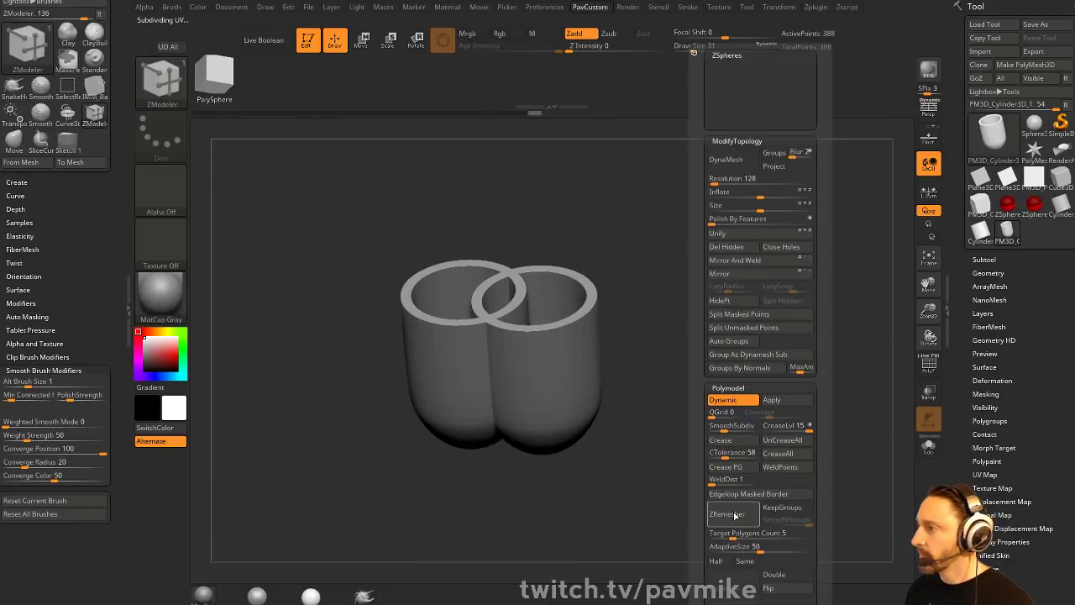
click(732, 341)
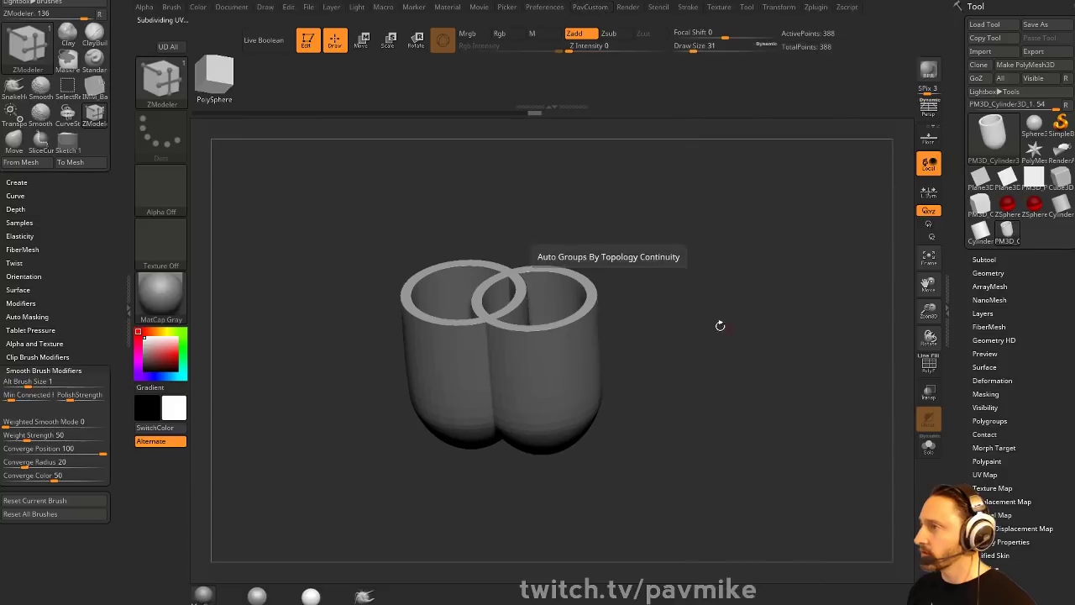
alt+drag(720, 325, 891, 389)
click(928, 365)
- Choose the Move brush with a draw size of 453 and try a stroke on the overlapping rims
key(s)
mouse_move(782, 278)
mouse_down()
mouse_move(760, 309)
mouse_move(820, 343)
mouse_up()
key(b)
key(m)
key(v)
key(s)
mouse_move(485, 270)
mouse_down()
mouse_move(504, 271)
mouse_move(515, 292)
mouse_move(521, 284)
mouse_up()
key(ctrl+z)
- Turn on Topological auto masking for the Move brush
key(shift)
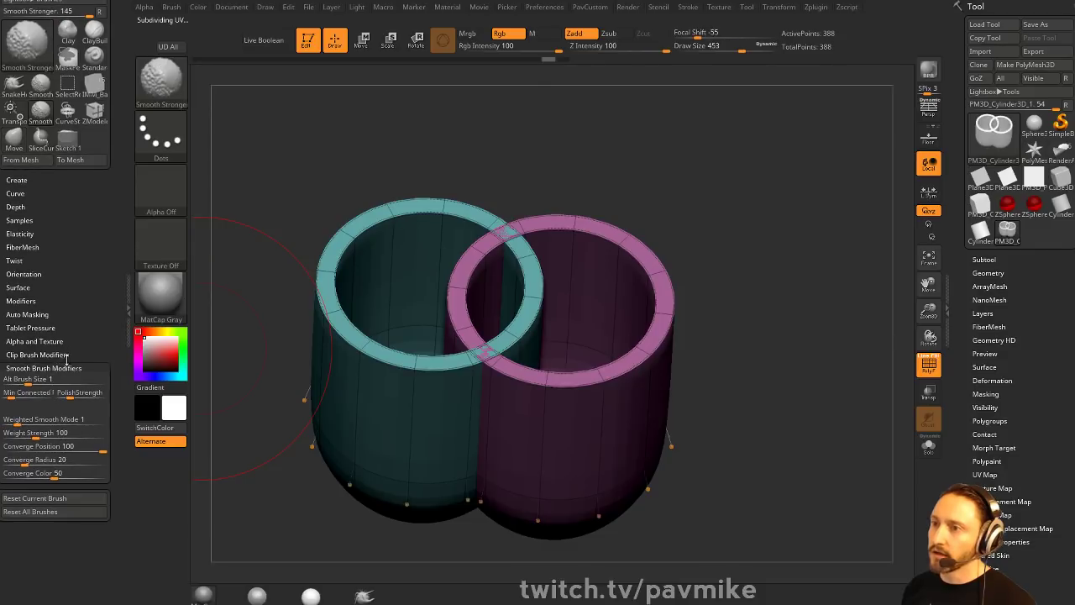
click(27, 312)
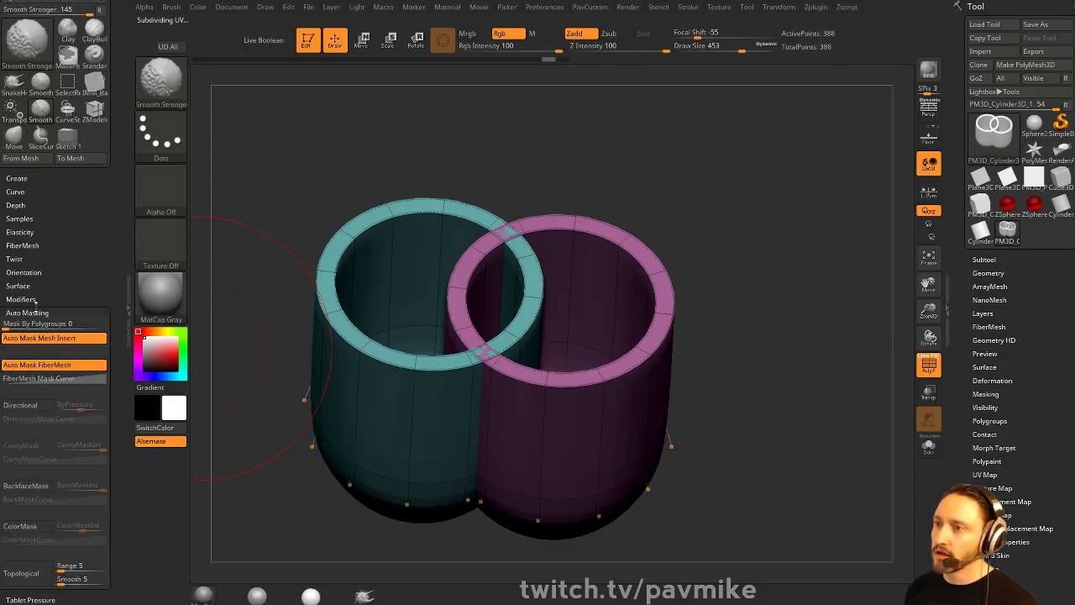
click(27, 313)
click(32, 310)
drag(59, 286, 59, 163)
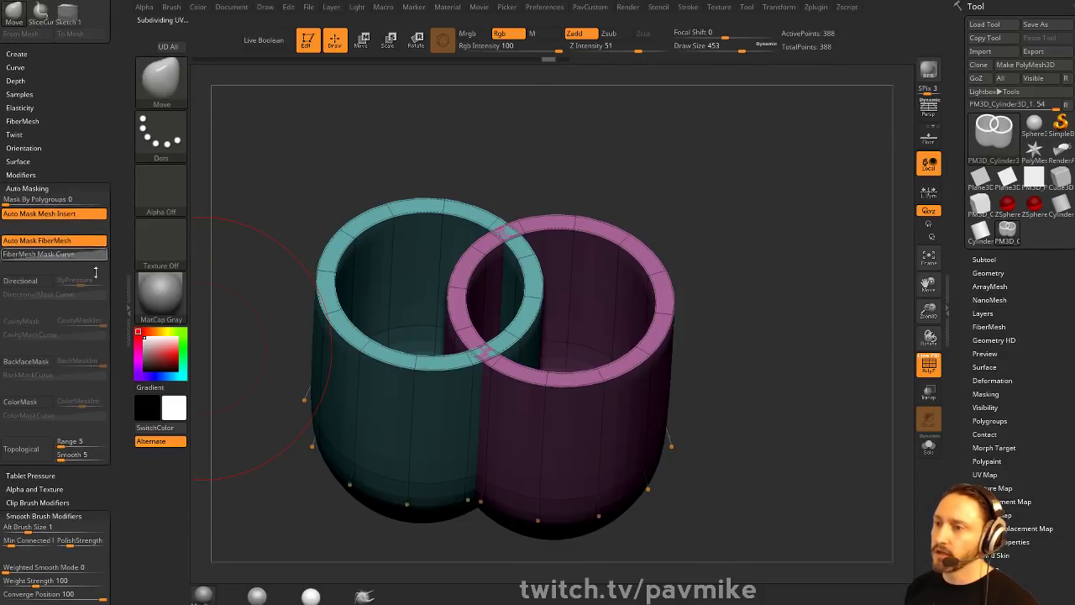
click(21, 449)
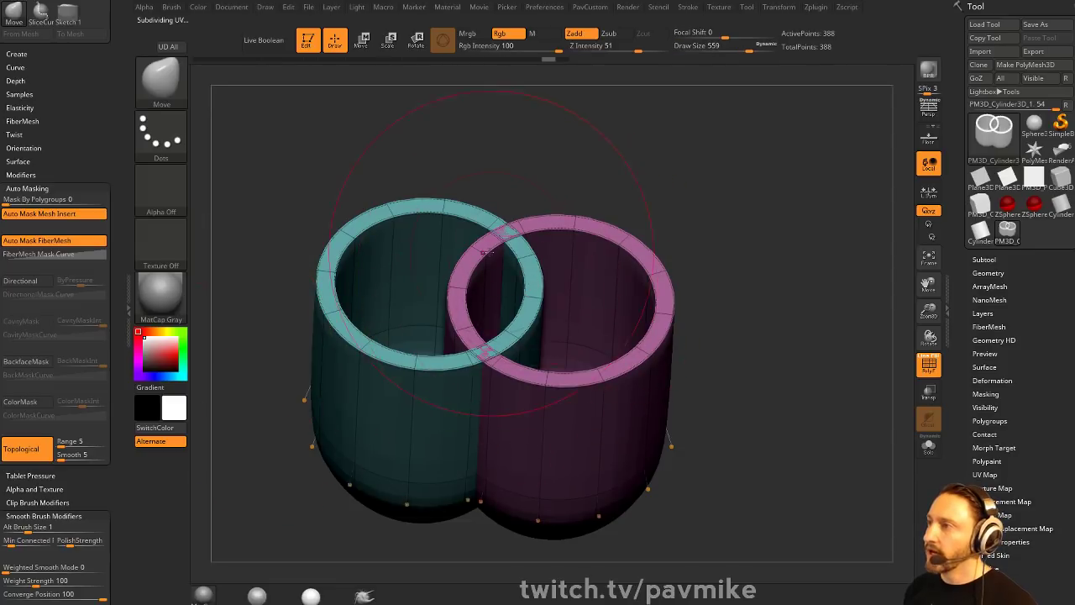
- Try two Move strokes on the overlapping rims using a draw size of 559, undoing each one
mouse_move(531, 278)
mouse_down()
mouse_move(470, 122)
mouse_move(483, 202)
mouse_move(472, 260)
mouse_move(488, 264)
mouse_move(626, 185)
mouse_up()
key(ctrl+z)
mouse_move(494, 229)
mouse_down()
mouse_move(441, 305)
mouse_move(496, 239)
mouse_up()
key(ctrl+z)
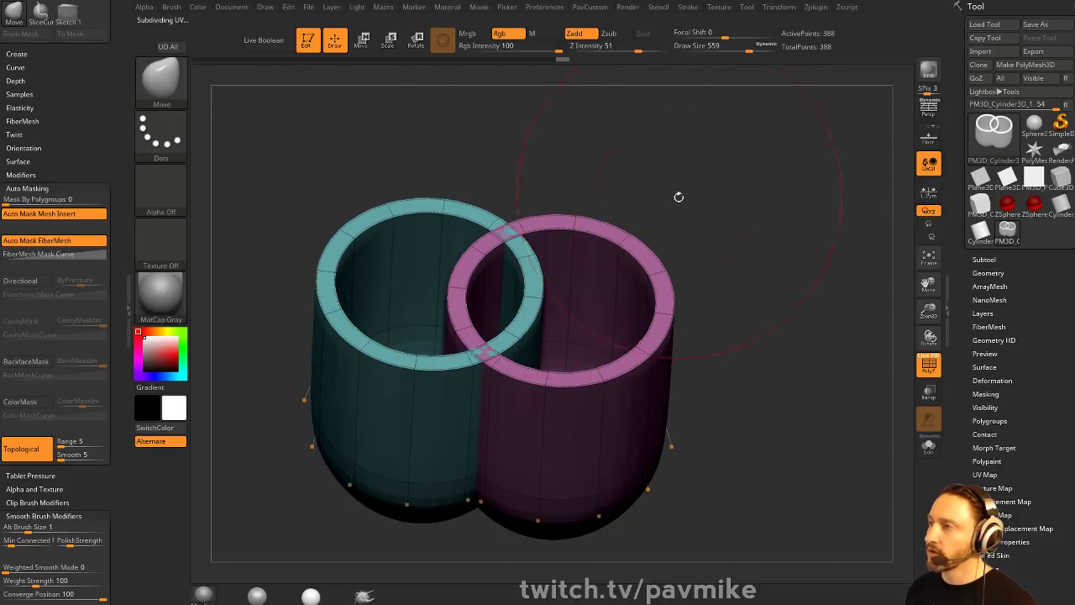
- Set the Topological masking range to 1.5 and reduce the Move brush draw size to 437
click(74, 440)
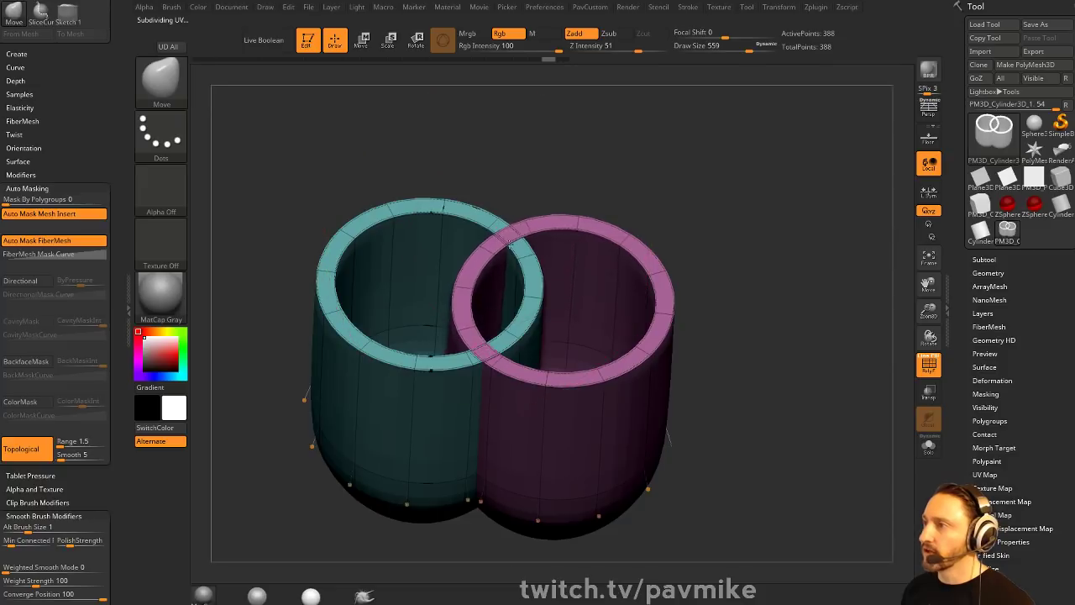
key(s)
drag(518, 250, 511, 251)
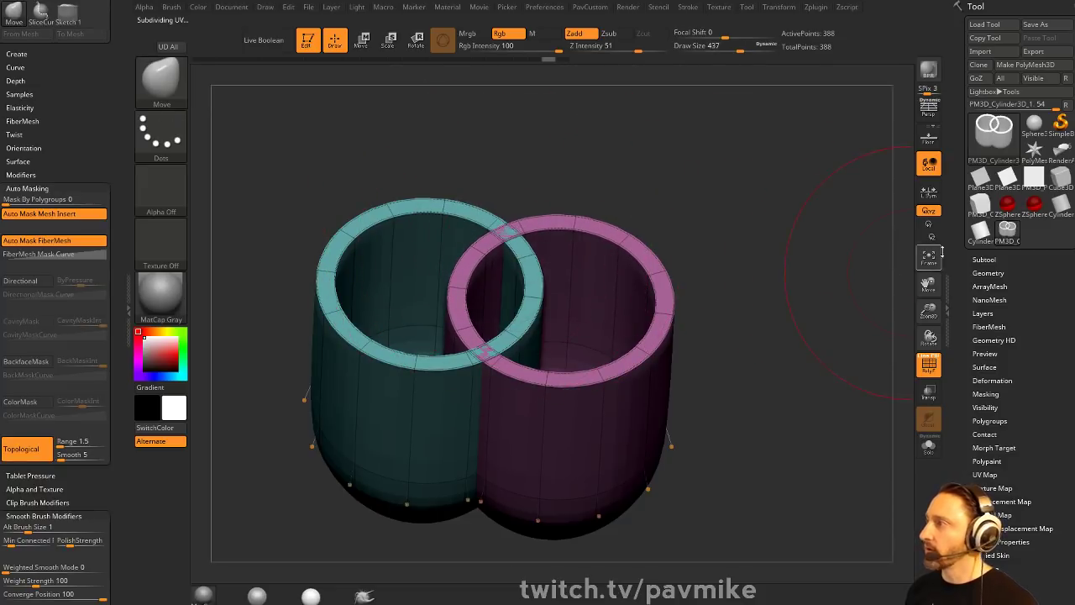
- Open the DemoHeadFemale project without saving the changes to the current project
key(comma)
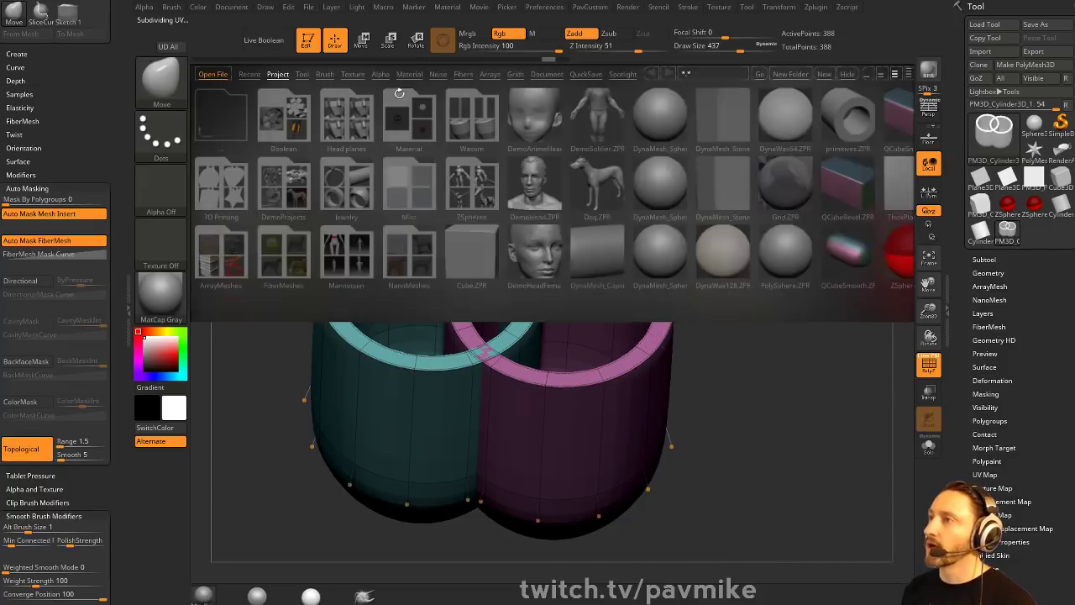
click(302, 74)
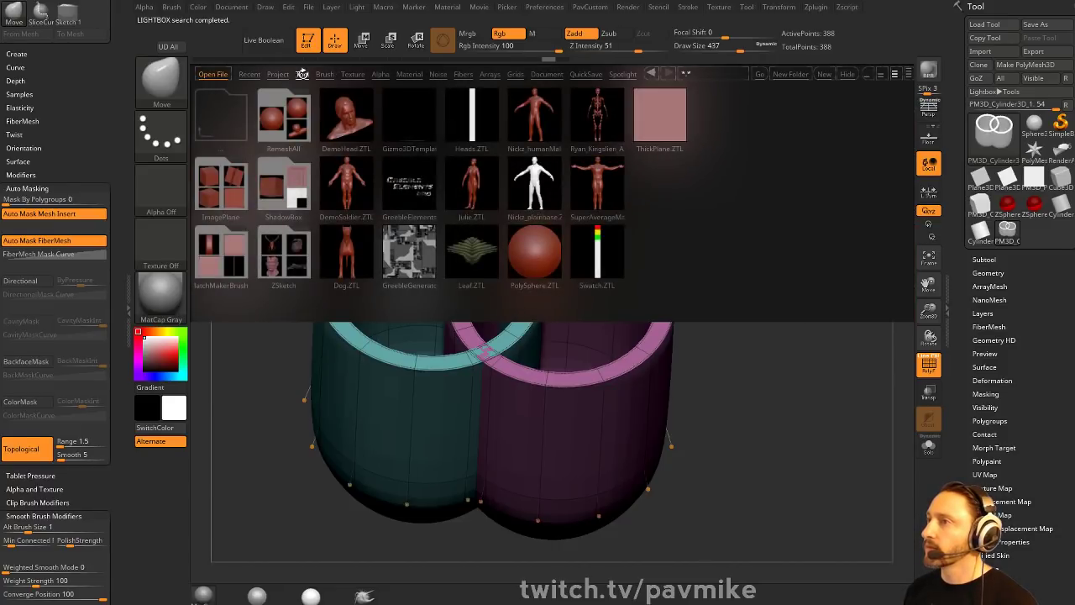
click(278, 74)
double_click(529, 277)
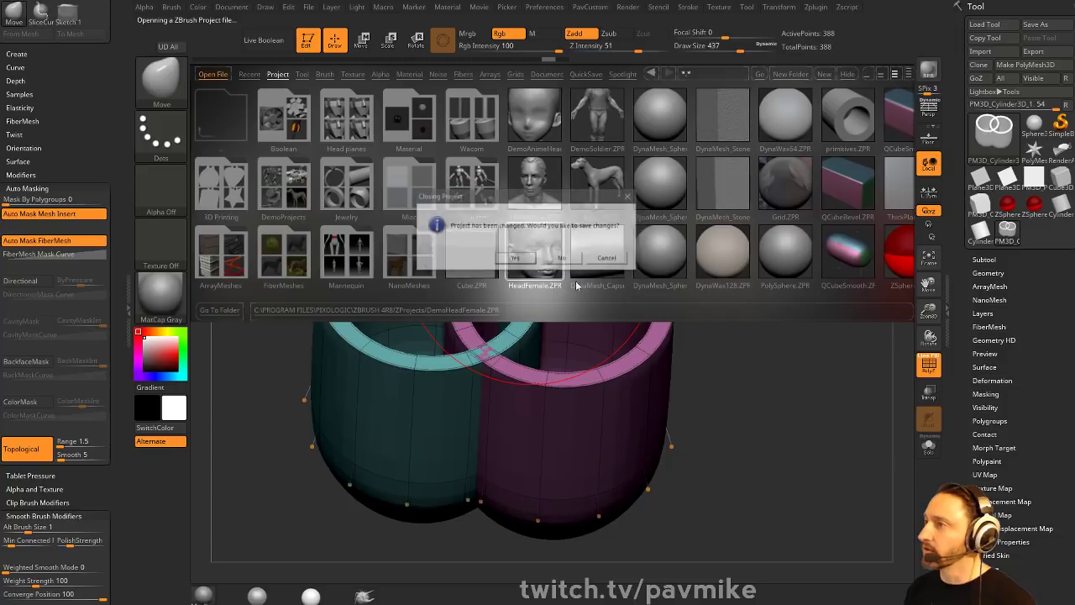
click(562, 258)
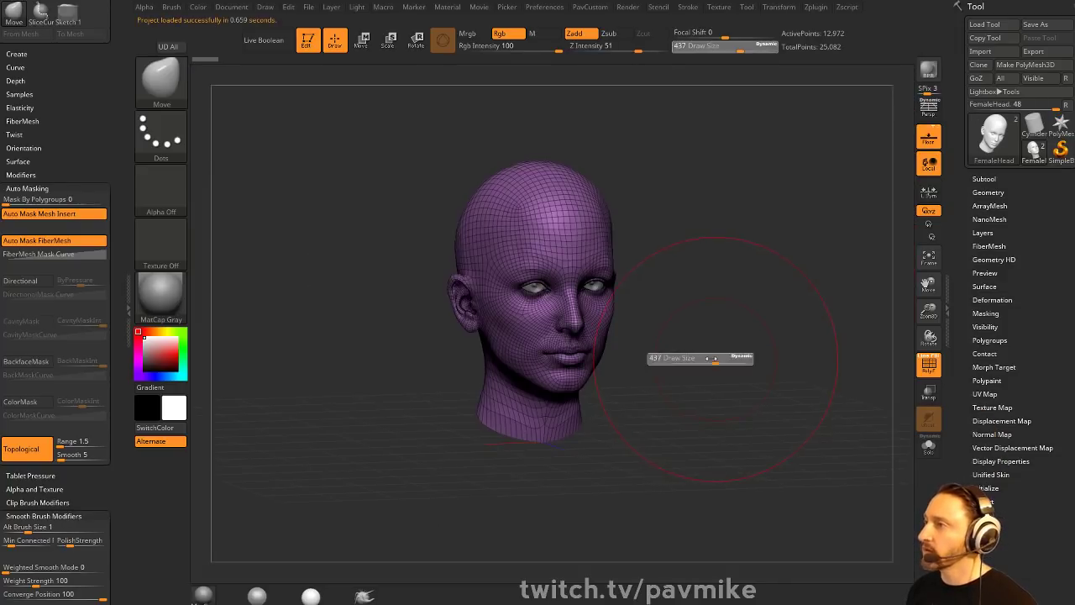
- Try Move strokes with Topological masking on the lips using a draw size of 120, undoing each one
key(f)
key(s)
mouse_move(743, 364)
mouse_down()
mouse_move(706, 365)
mouse_move(749, 365)
mouse_move(744, 353)
mouse_up()
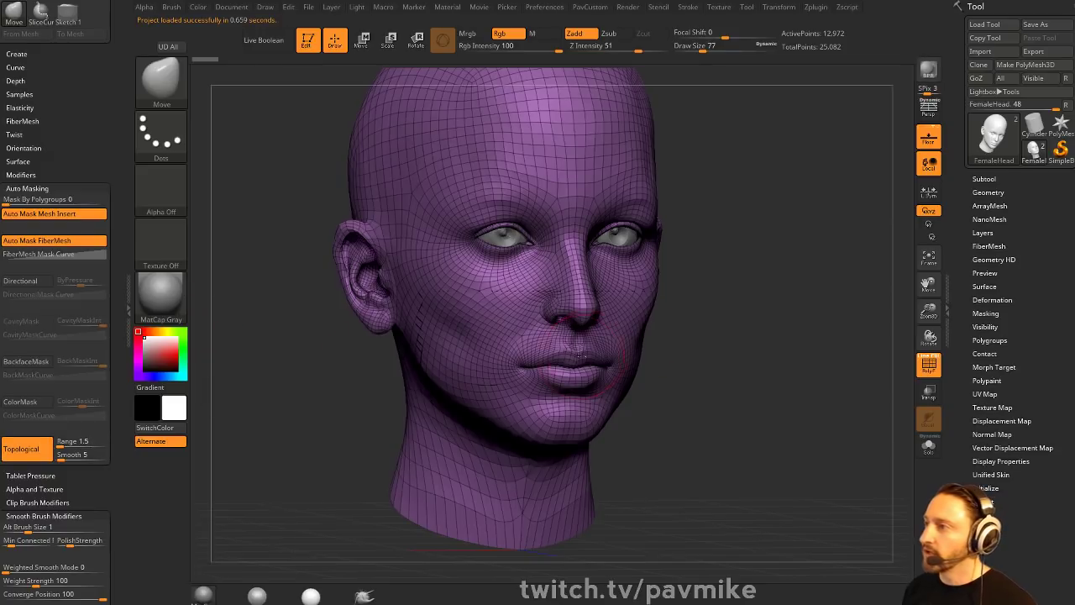
key(bracketright)
key(bracketright)
mouse_move(660, 357)
mouse_down()
mouse_move(569, 359)
mouse_move(549, 334)
mouse_up()
mouse_move(548, 371)
mouse_down()
mouse_move(544, 391)
mouse_move(536, 361)
mouse_move(536, 383)
mouse_up()
key(ctrl+z)
key(ctrl+z)
- Turn off Topological auto masking for the Move brush and undo the trial stroke on the mouth
click(14, 448)
key(ctrl+z)
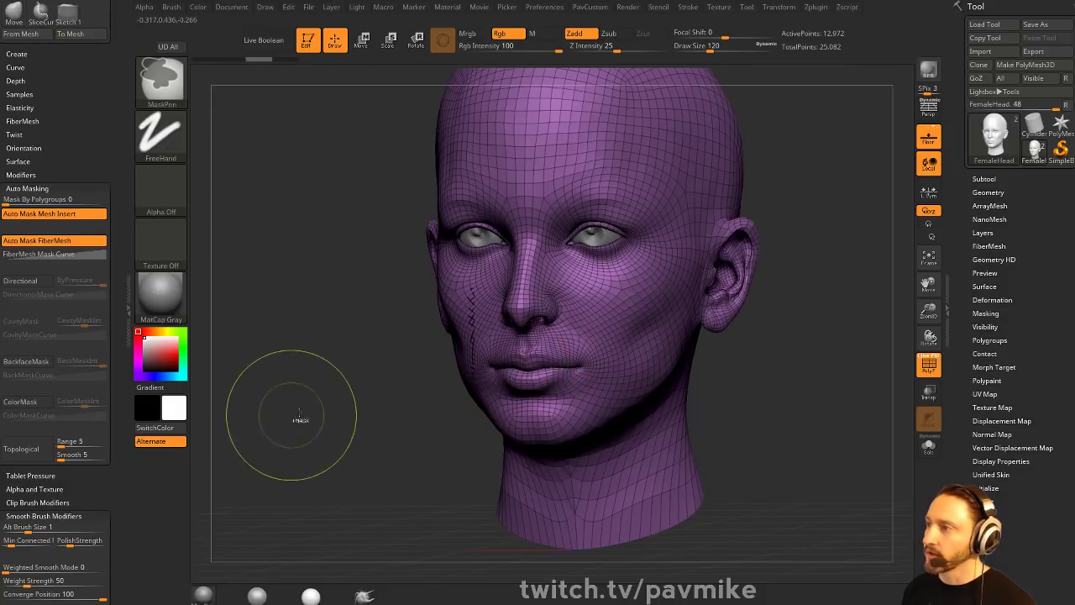
drag(299, 418, 575, 341)
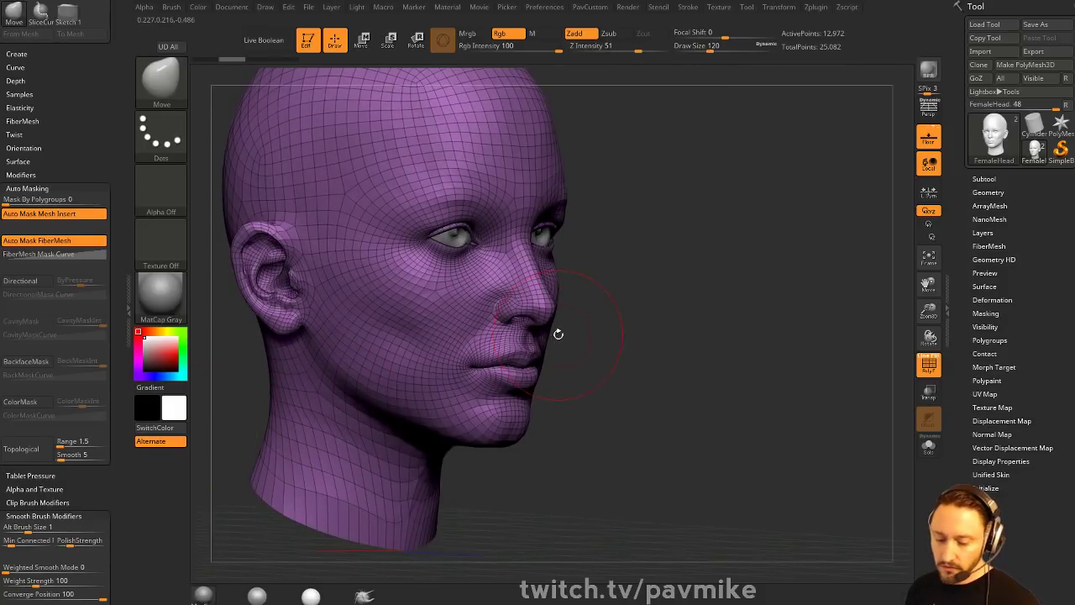
- Locate the Move Topological brush among the sculpting brushes beginning with M
key(b)
key(m)
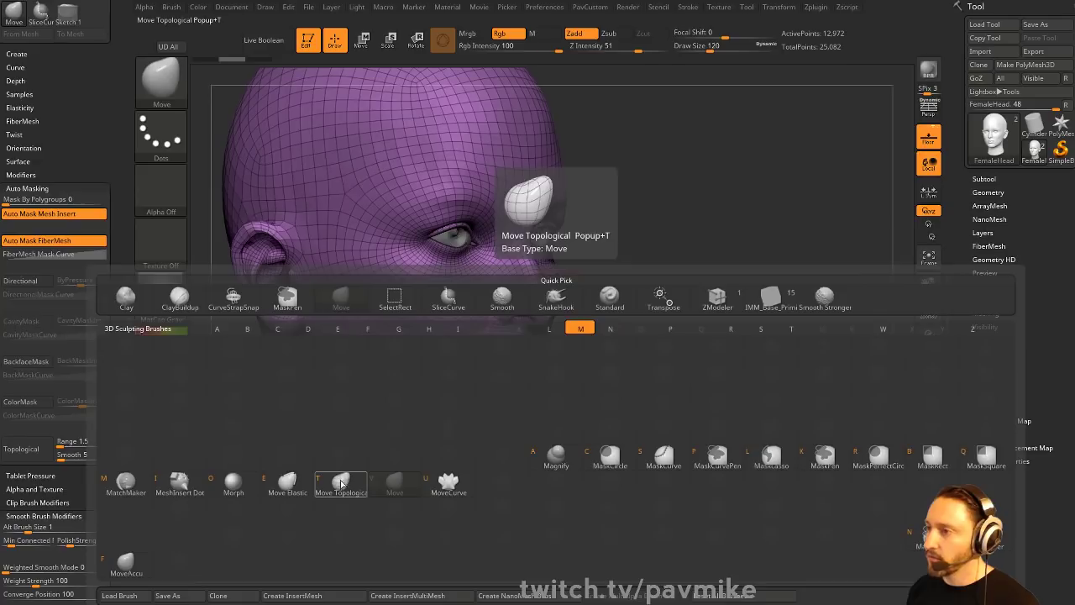
click(341, 484)
drag(703, 286, 670, 309)
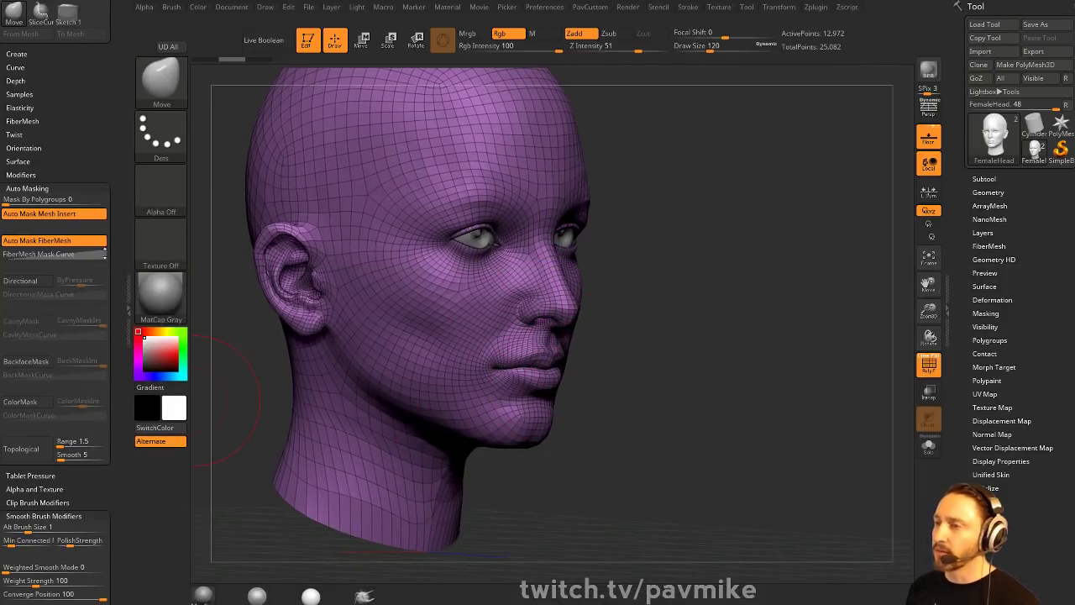
- Turn Topological auto masking back on, try and undo a Move stroke on the mouth, and reduce the draw size to 49
click(21, 449)
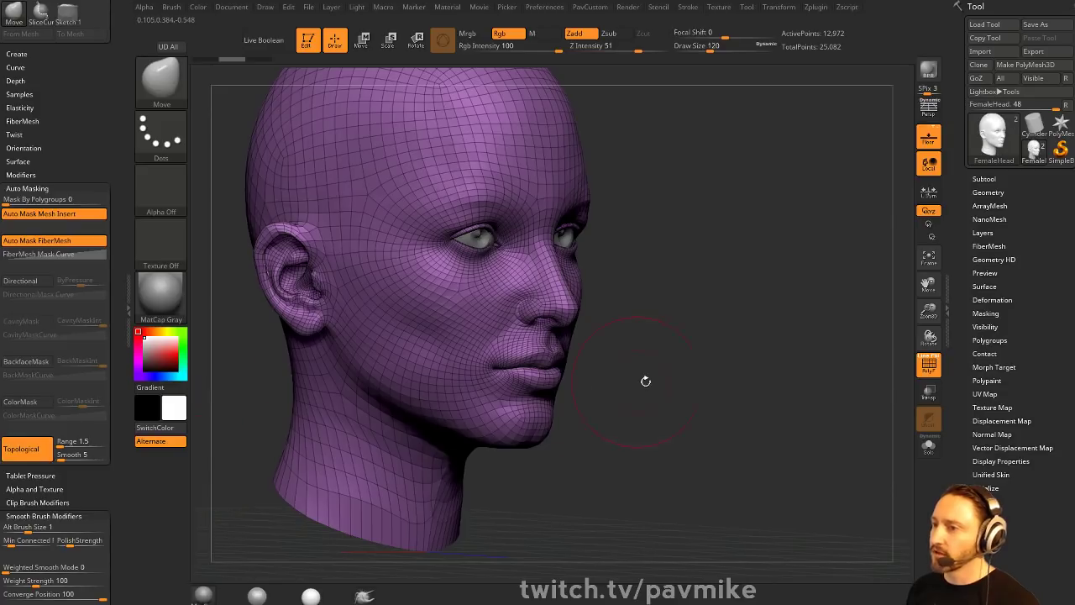
mouse_move(643, 379)
mouse_down()
mouse_move(557, 367)
mouse_move(544, 349)
mouse_up()
key(ctrl+z)
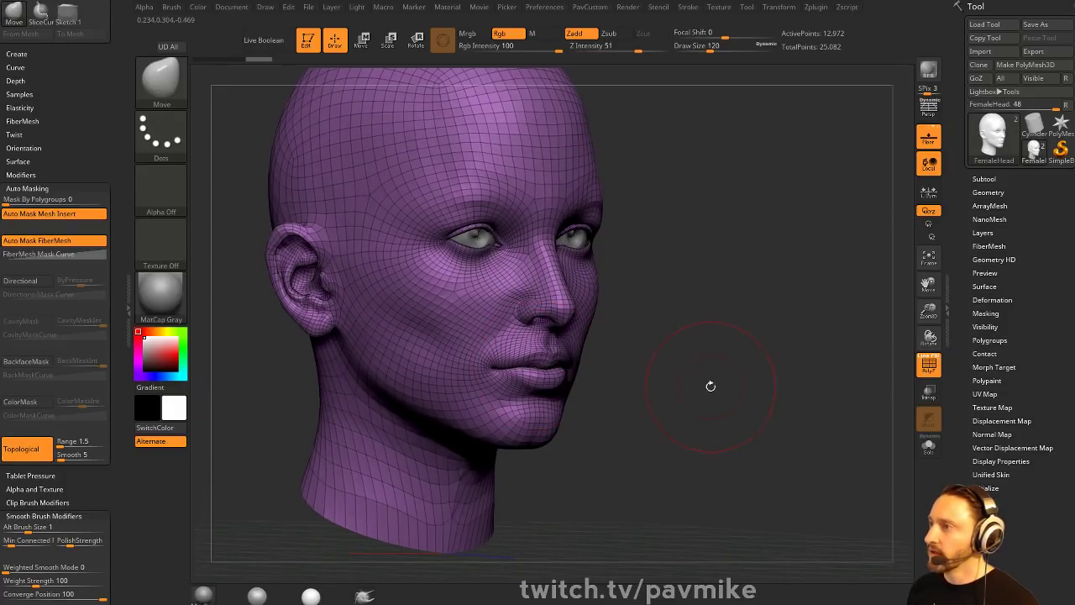
key(s)
drag(710, 386, 689, 388)
key(f)
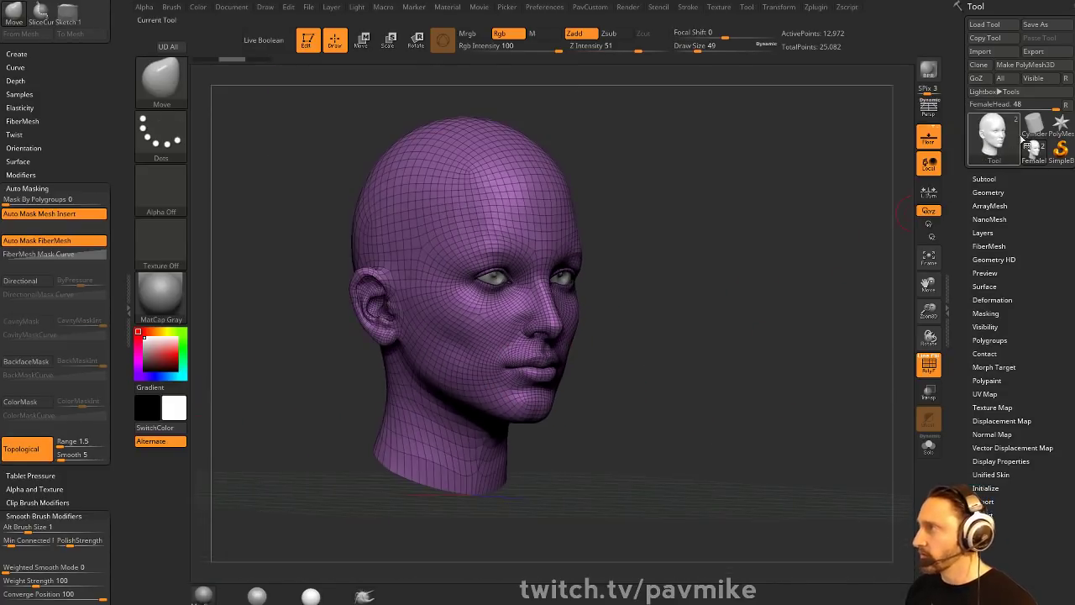
- Switch to a cylinder converted to PolyMesh3D and duplicate it within the mesh so the two overlap, clearing the mask
click(1006, 146)
mouse_move(724, 275)
mouse_down()
mouse_move(733, 351)
mouse_move(692, 271)
mouse_move(704, 349)
mouse_up()
key(f)
click(1026, 65)
key(w)
ctrl+drag(347, 359, 550, 303)
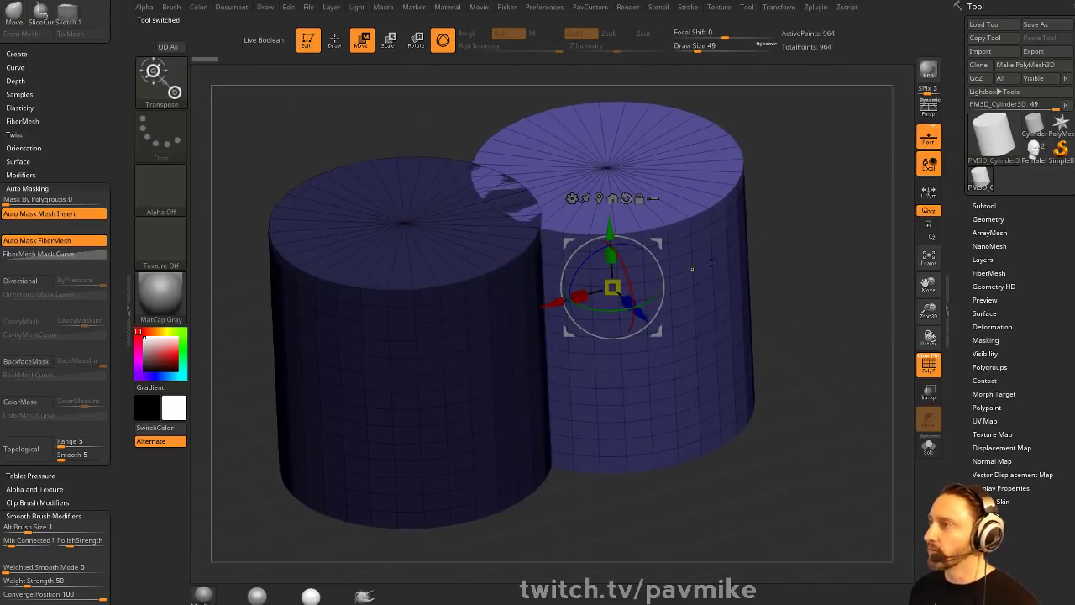
ctrl+drag(842, 225, 830, 300)
- Assign separate polygroups to the two overlapping cylinders with Auto Groups and set the Move brush draw size to 293
key(q)
key(grave)
click(801, 341)
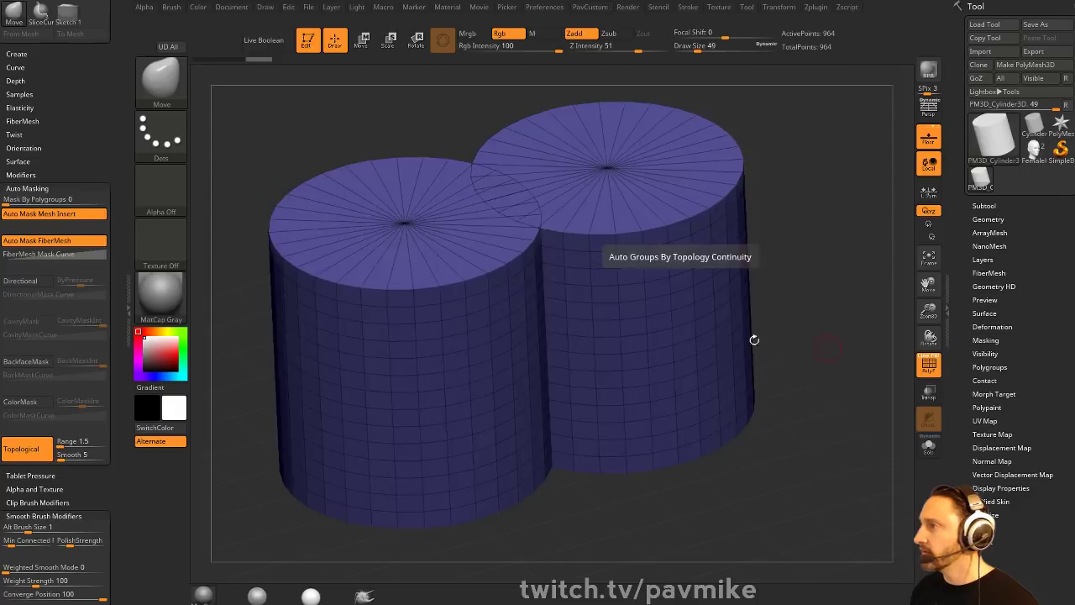
key(s)
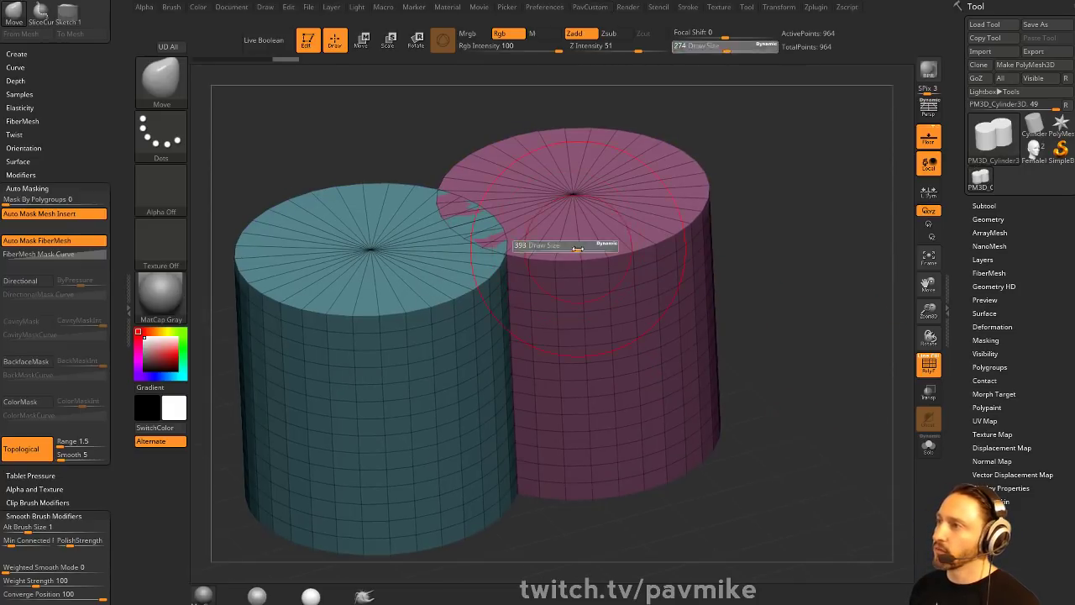
click(577, 255)
- Switch the Move brush from Topological masking to Mask By Polygroups at 100, with a draw size of 550
click(30, 448)
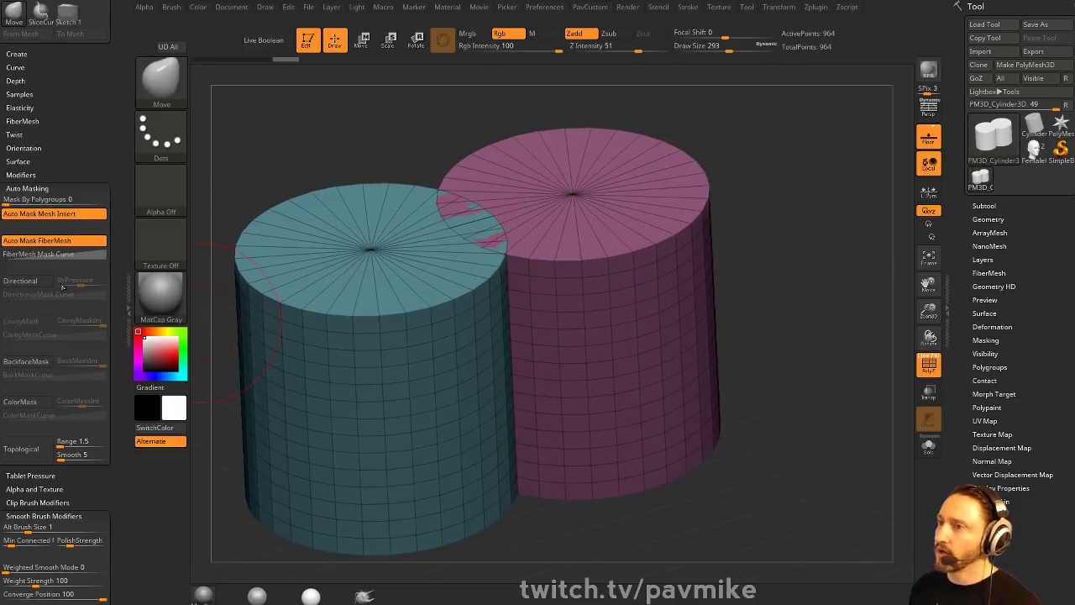
drag(52, 201, 166, 189)
mouse_move(798, 214)
alt+mouse_down()
mouse_move(799, 173)
mouse_move(790, 223)
alt+mouse_up()
key(s)
click(622, 236)
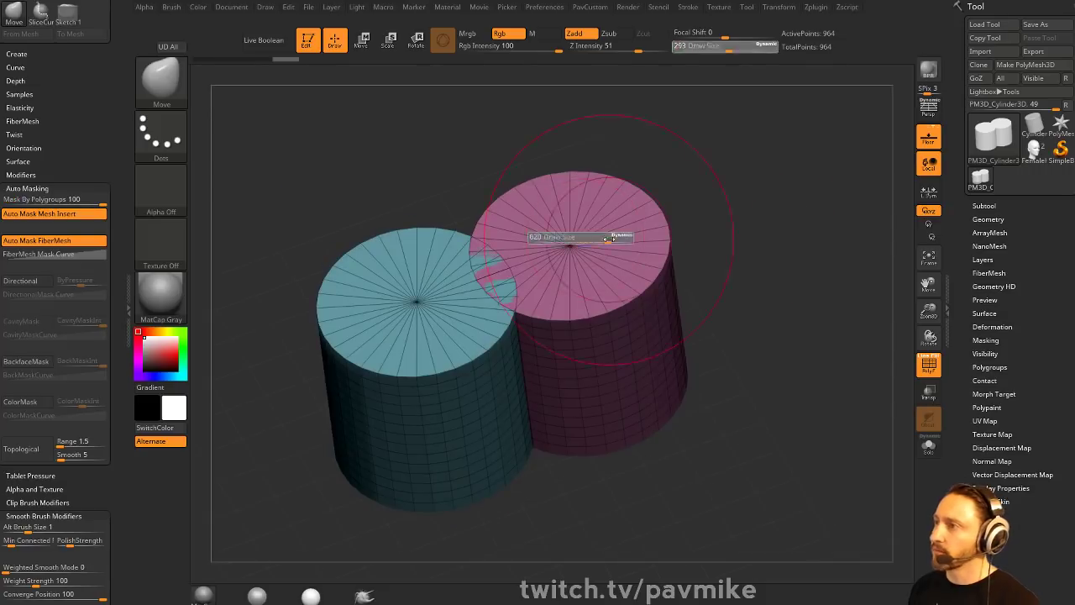
- Try Move strokes on each cylinder around their overlap using polygroup masking, undoing each one
drag(487, 242, 580, 248)
key(ctrl+z)
drag(511, 272, 420, 301)
key(ctrl+z)
drag(732, 284, 588, 352)
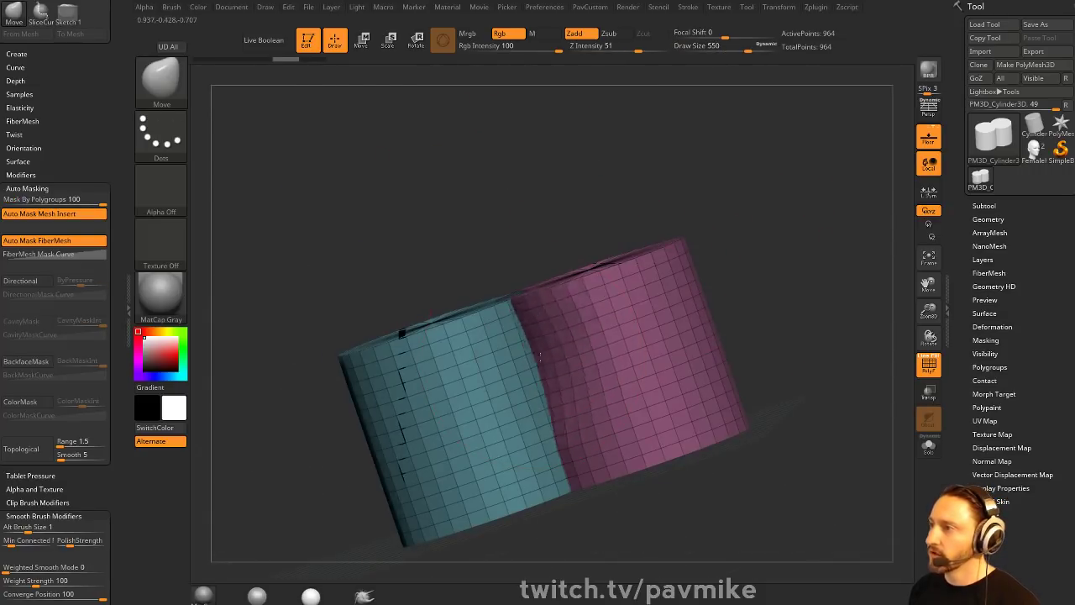
key(ctrl+z)
drag(500, 392, 462, 401)
key(ctrl+z)
- Reset Mask By Polygroups to 0 and reduce the Move brush draw size to 149
mouse_move(660, 206)
mouse_down()
mouse_move(724, 236)
mouse_move(693, 233)
mouse_up()
key(s)
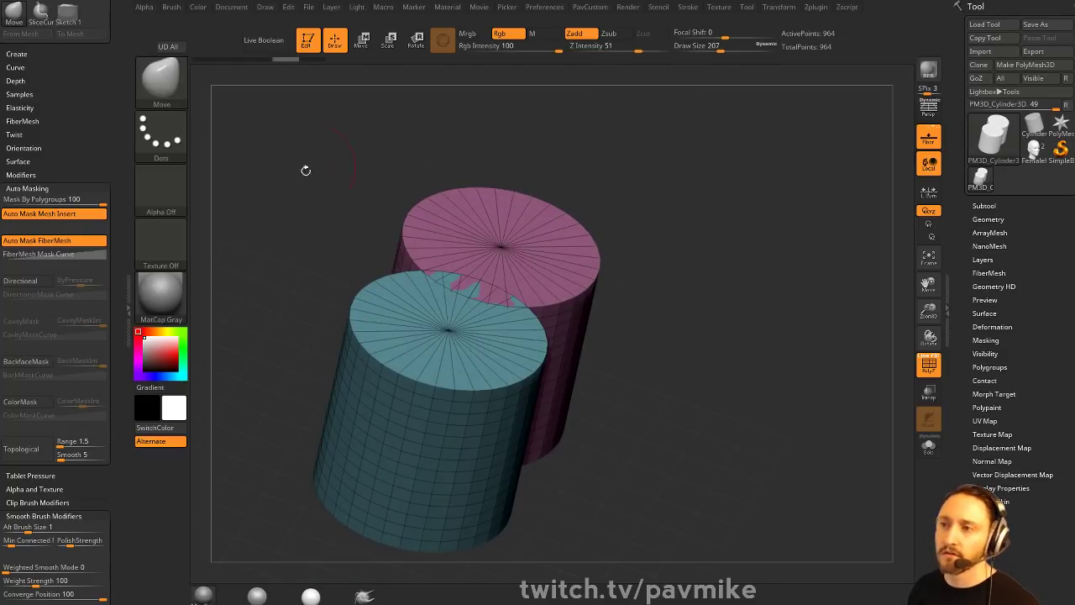
click(5, 202)
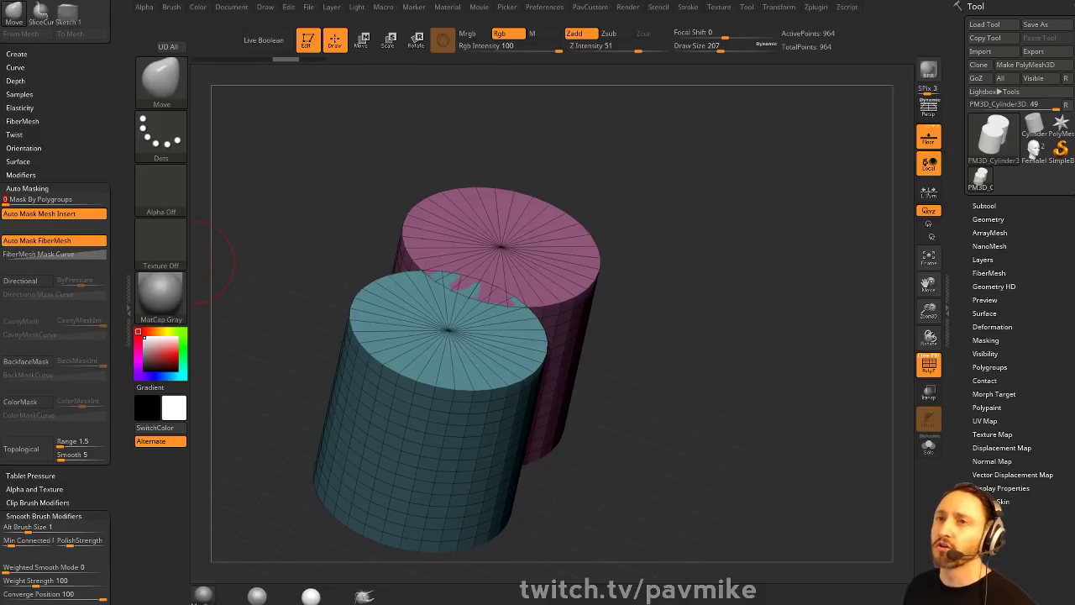
key(s)
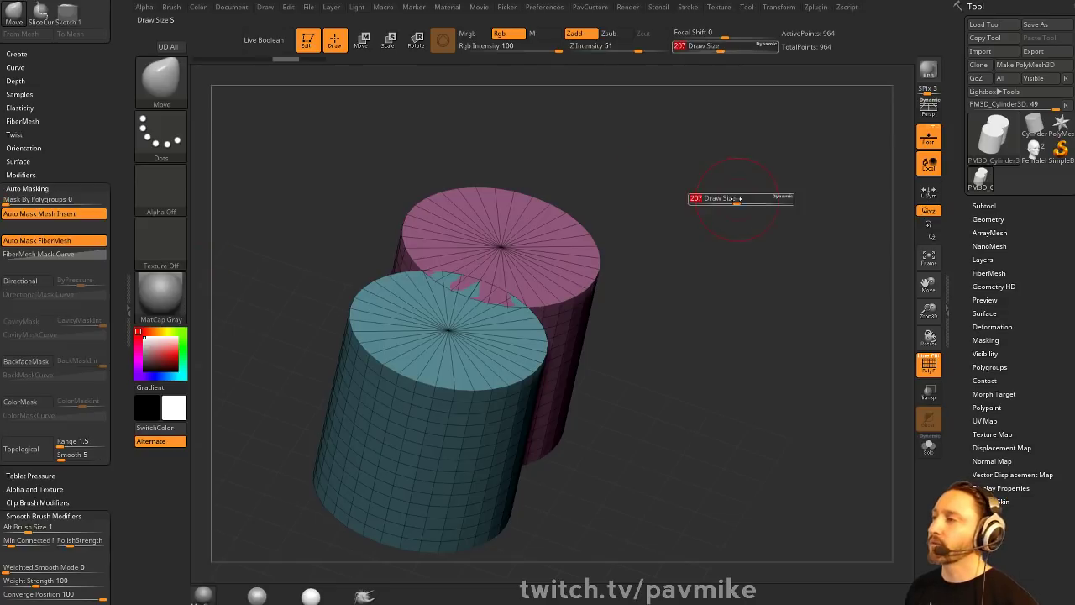
drag(738, 202, 730, 202)
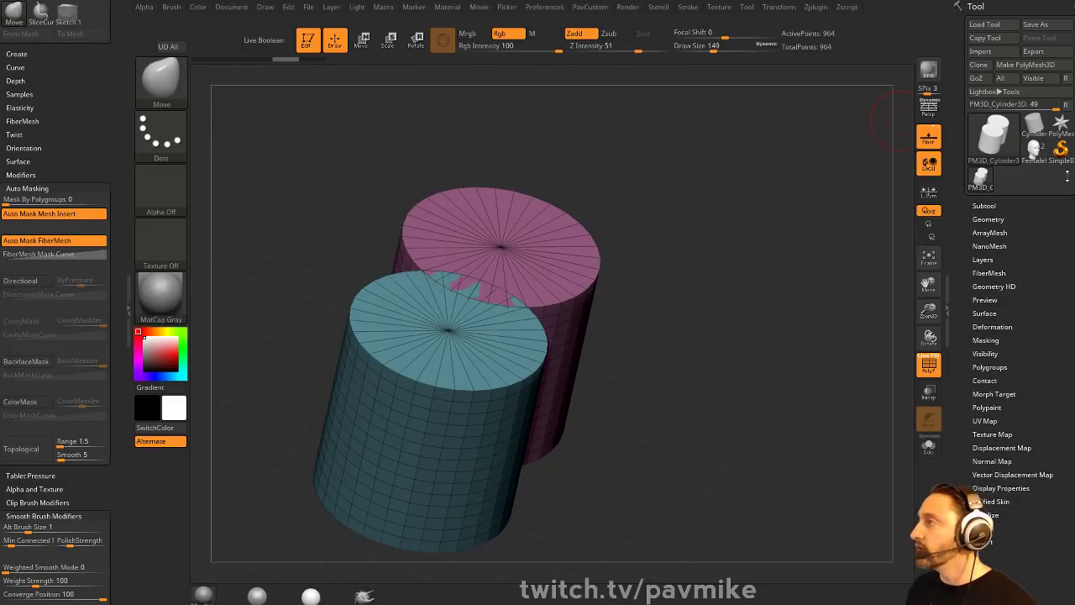
- Switch back to the female head tool and set the draw size to 25
click(1034, 149)
mouse_move(725, 280)
shift+mouse_down()
mouse_move(705, 263)
mouse_move(724, 274)
mouse_move(716, 284)
shift+mouse_up()
key(3)
click(726, 268)
key(s)
click(674, 286)
mouse_move(716, 284)
alt+mouse_down()
mouse_move(706, 298)
mouse_move(662, 291)
mouse_move(770, 305)
mouse_move(753, 301)
mouse_move(798, 295)
alt+mouse_up()
- Isolate the ears of the head with the SelectLasso brush, and show the whole head again
ctrl+shift+click(166, 84)
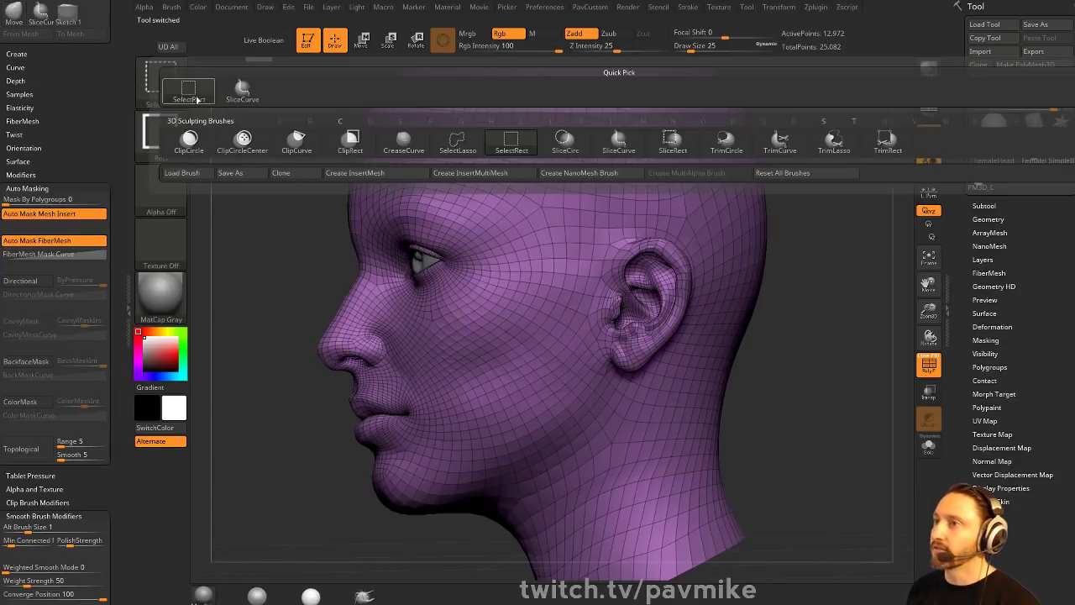
click(458, 141)
ctrl+shift+drag(607, 240, 655, 244)
ctrl+shift+click(891, 228)
drag(891, 228, 761, 243)
mouse_move(764, 330)
ctrl+shift+mouse_down()
mouse_move(661, 240)
mouse_move(542, 215)
mouse_move(580, 370)
mouse_move(621, 345)
ctrl+shift+mouse_up()
mouse_move(793, 250)
ctrl+shift+mouse_down()
mouse_move(790, 343)
mouse_move(638, 206)
mouse_move(622, 277)
mouse_move(785, 347)
ctrl+shift+mouse_up()
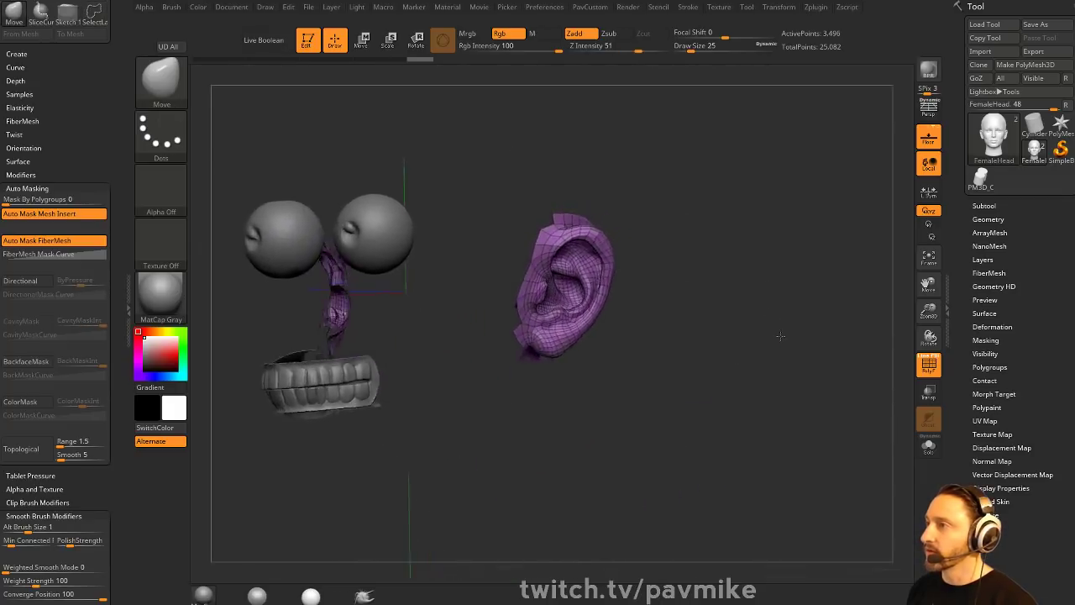
key(ctrl+shift)
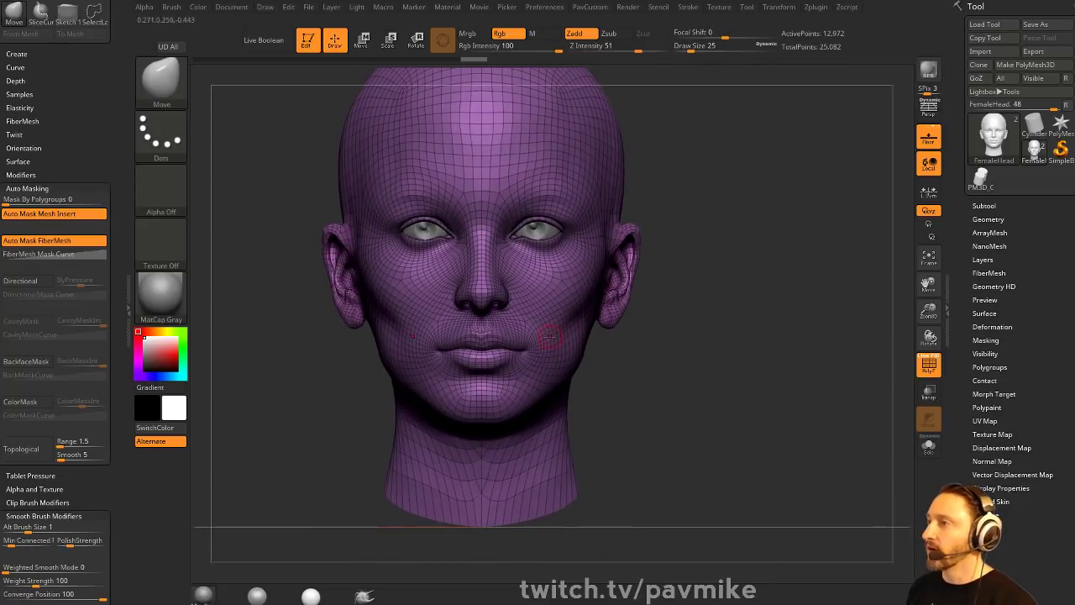
- Set the Move brush draw size to 71
key(s)
drag(559, 341, 458, 370)
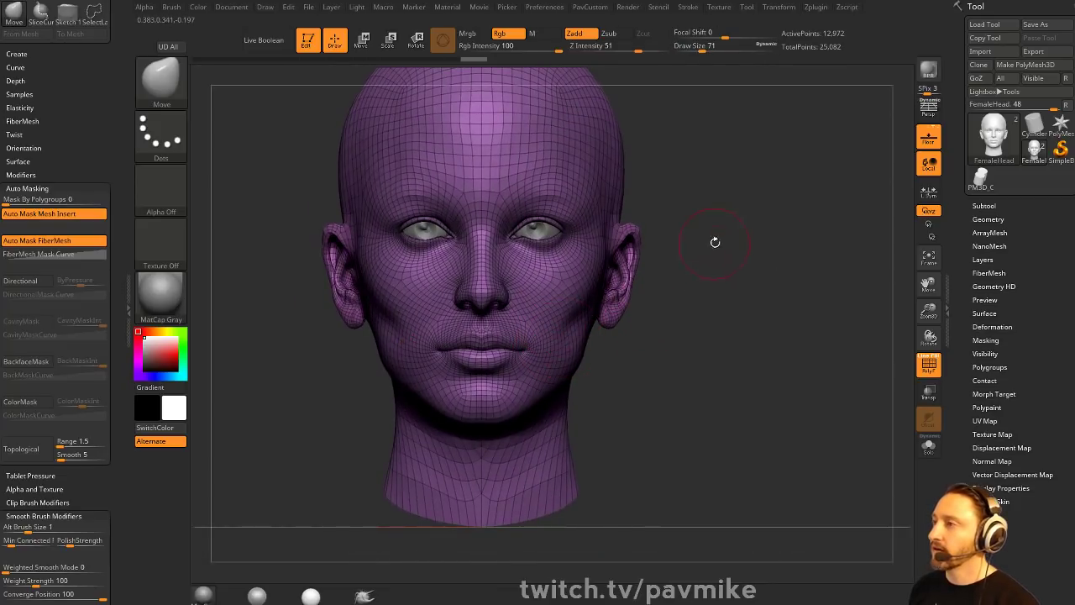
shift+drag(715, 242, 707, 240)
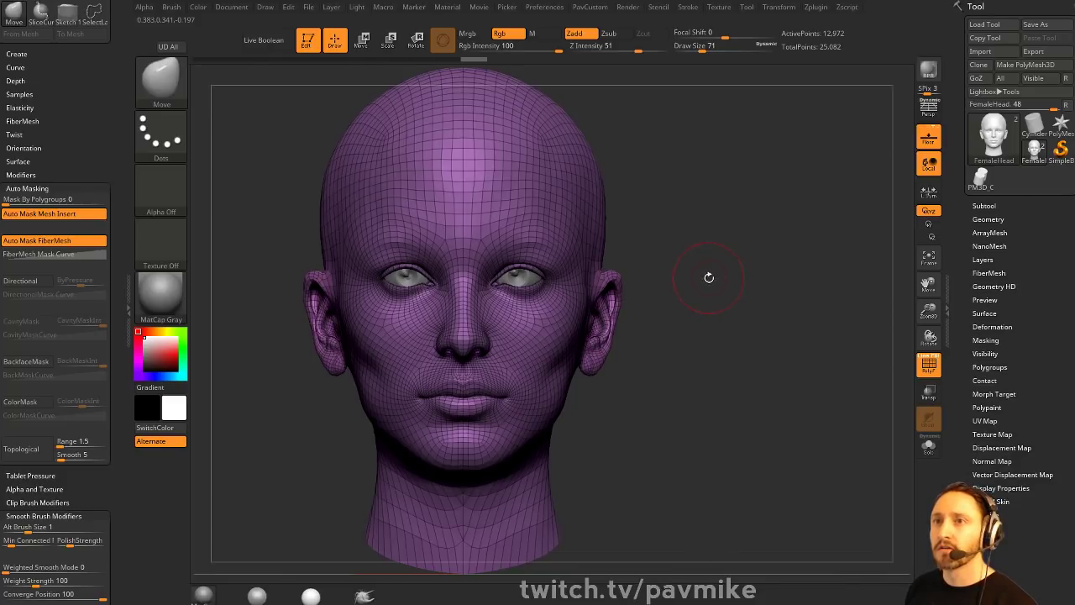
- Choose the MoveAccu brush for sculpting the head
drag(710, 277, 671, 278)
key(b)
key(m)
key(a)
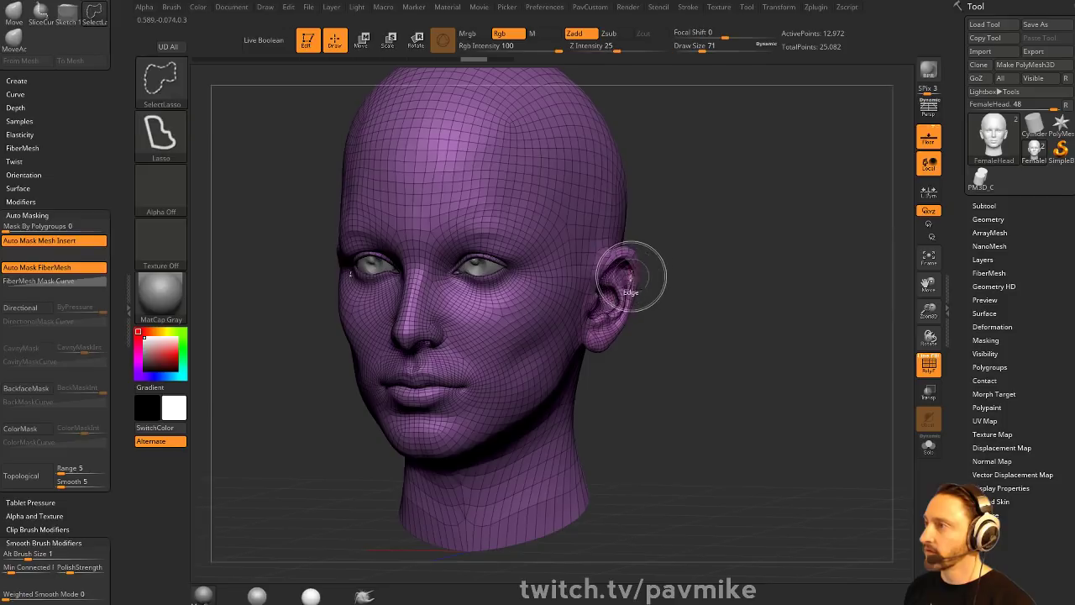
- Isolate the ears again and pull the upper tip of one ear outward into a point with a draw size of 90
key(ctrl+shift+z)
key(ctrl+shift+z)
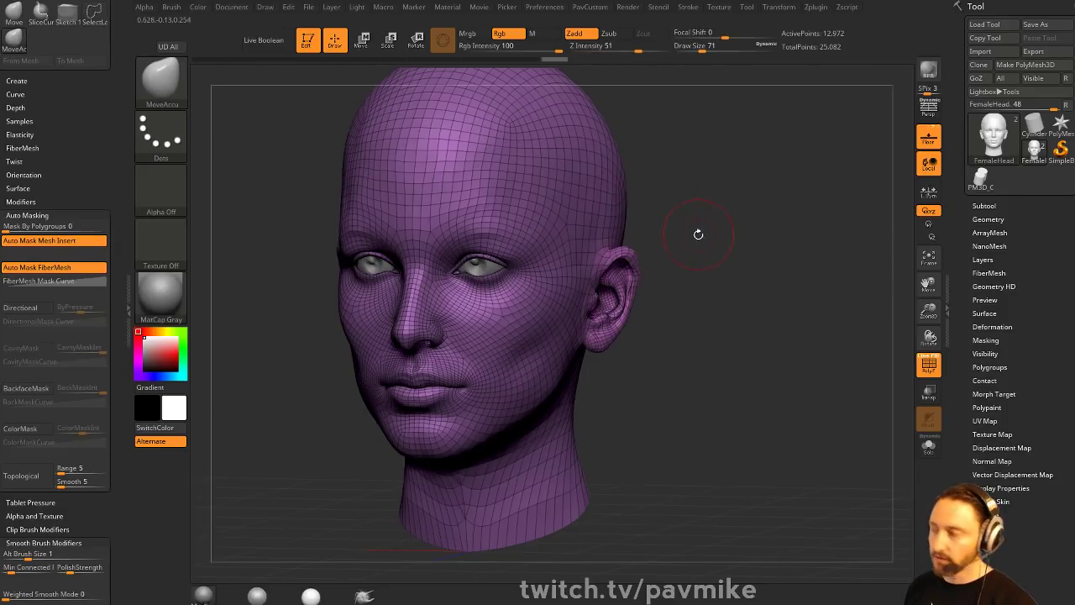
key(ctrl+shift+z)
mouse_move(657, 245)
mouse_down()
mouse_move(678, 240)
mouse_move(650, 251)
mouse_move(715, 198)
mouse_move(722, 172)
mouse_up()
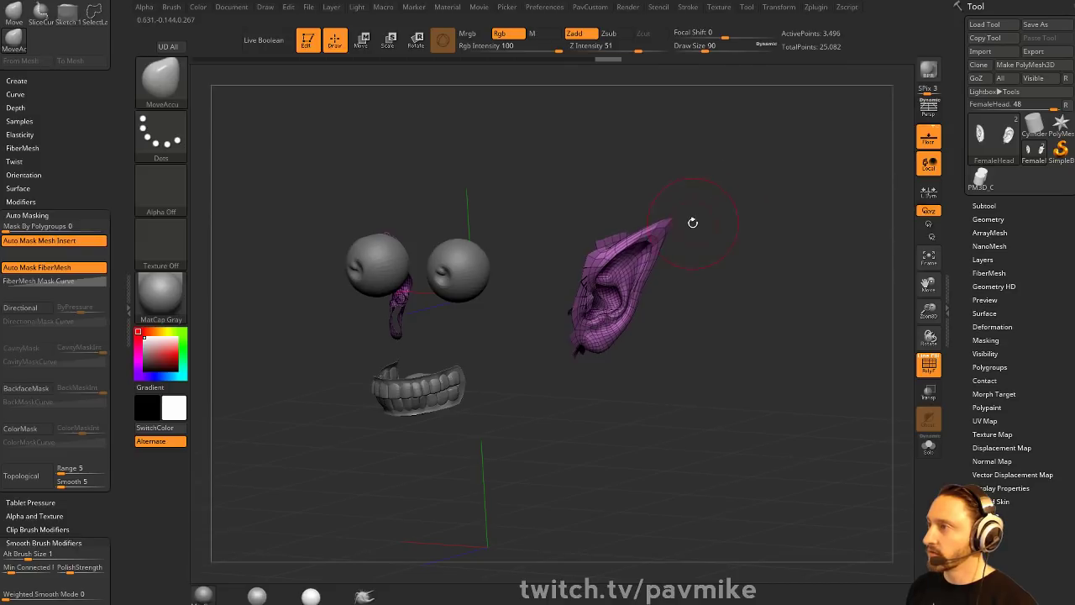
- Undo the extra pull on the pointed ear and adjust its tip with a changed draw size
mouse_move(695, 224)
mouse_down()
mouse_move(692, 247)
mouse_move(690, 192)
mouse_move(806, 349)
mouse_move(735, 254)
mouse_move(724, 206)
mouse_up()
key(ctrl+z)
key(s)
click(674, 249)
drag(653, 235, 670, 222)
- Choose the Inflat brush and bring the whole head back into view
key(b)
key(i)
key(n)
mouse_move(729, 222)
mouse_down()
mouse_move(748, 237)
mouse_move(775, 206)
mouse_up()
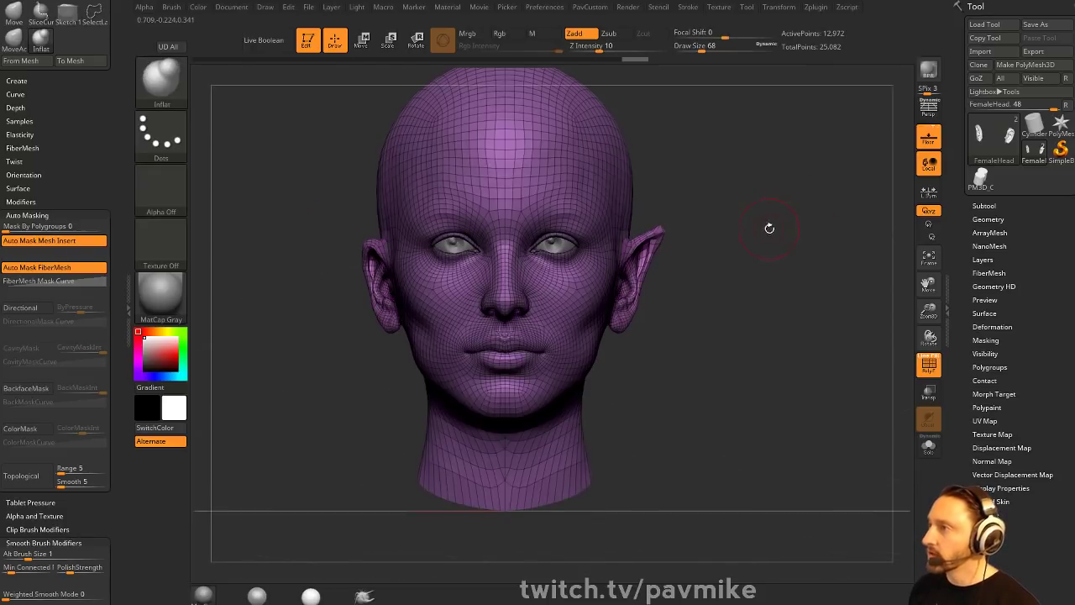
- Switch to the Standard brush and reduce the draw size to 25
mouse_move(768, 227)
alt+mouse_down()
mouse_move(764, 247)
mouse_move(771, 215)
alt+mouse_up()
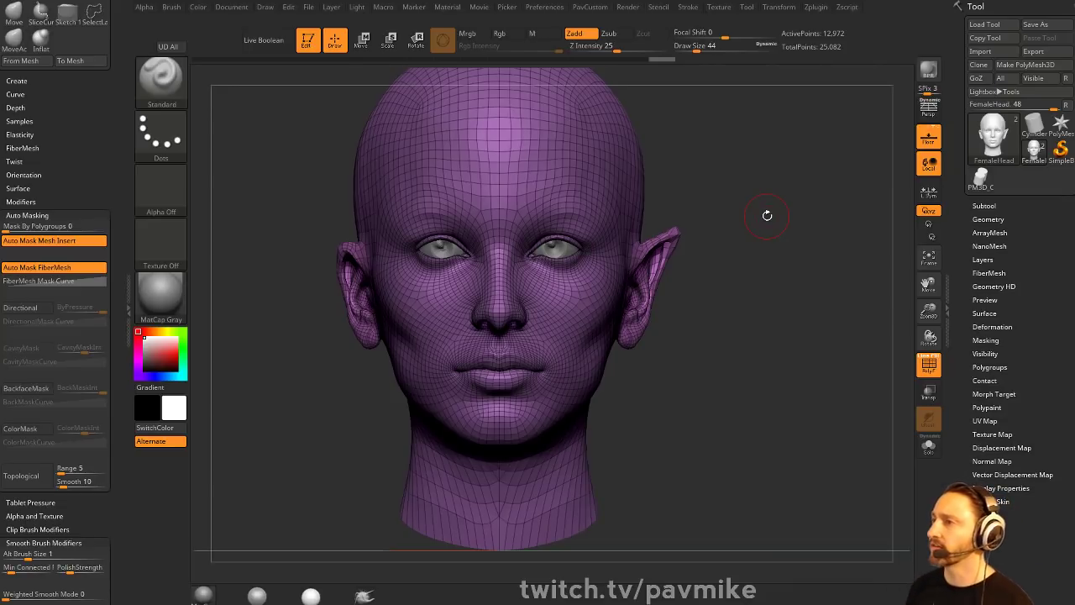
key(s)
click(730, 270)
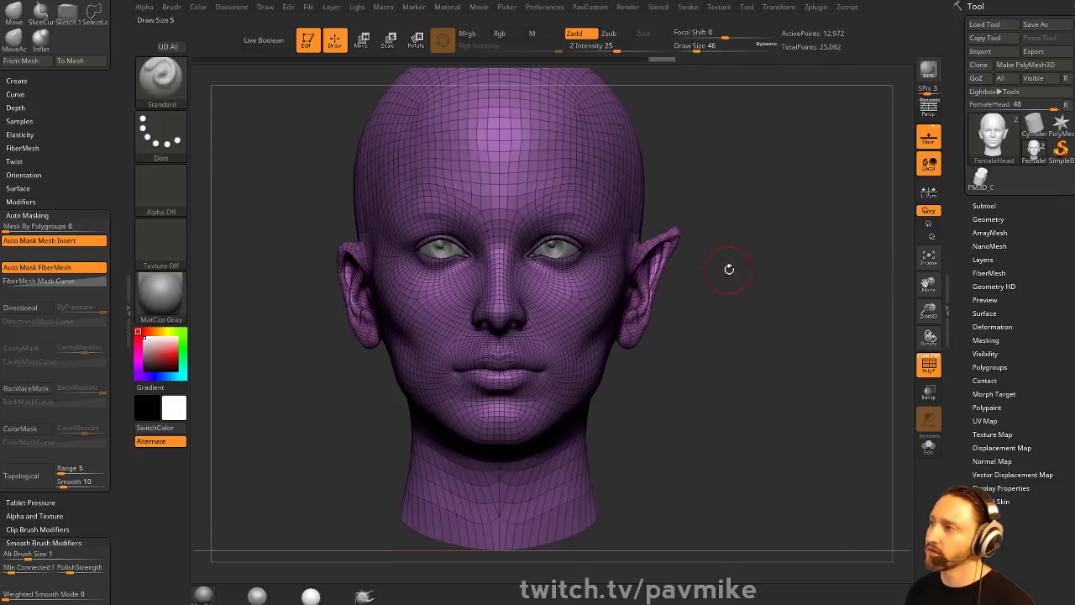
mouse_move(737, 271)
mouse_down()
mouse_move(744, 247)
mouse_move(725, 270)
mouse_up()
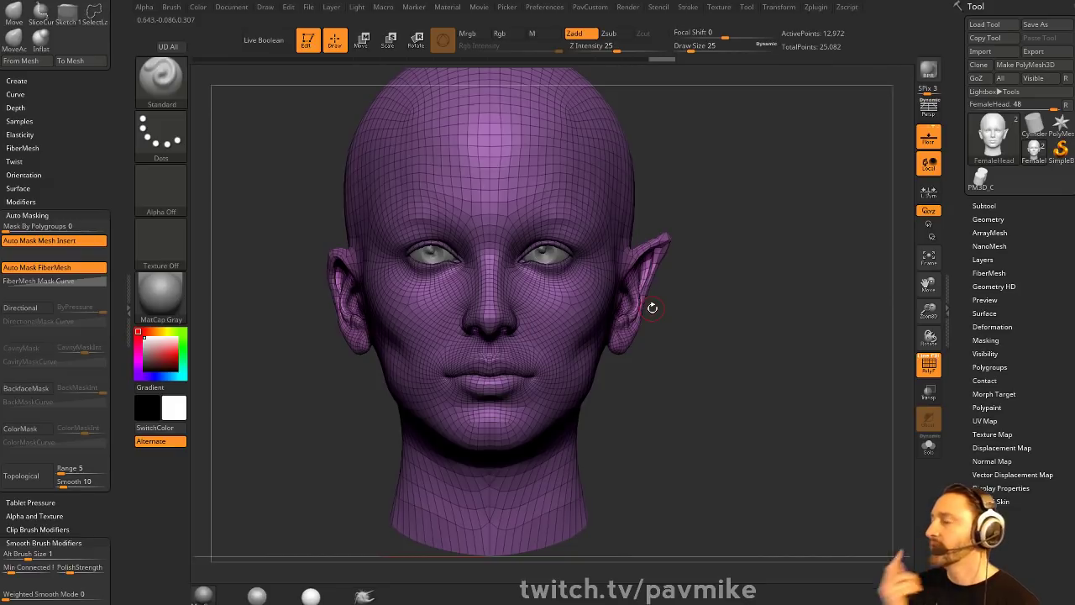
- Hide the ears, leaving only the rest of the head visible
mouse_move(747, 241)
mouse_down()
mouse_move(746, 225)
mouse_move(780, 216)
mouse_up()
ctrl+shift+click(565, 250)
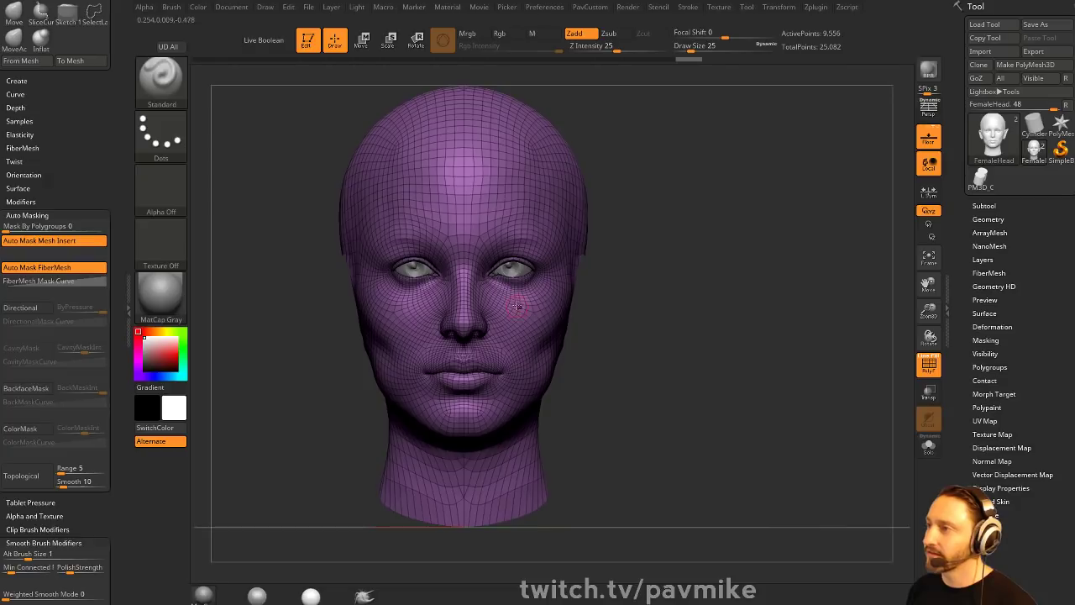
- Invert the visibility to examine the ears from the side, and bring the whole head back into view
ctrl+shift+click(672, 326)
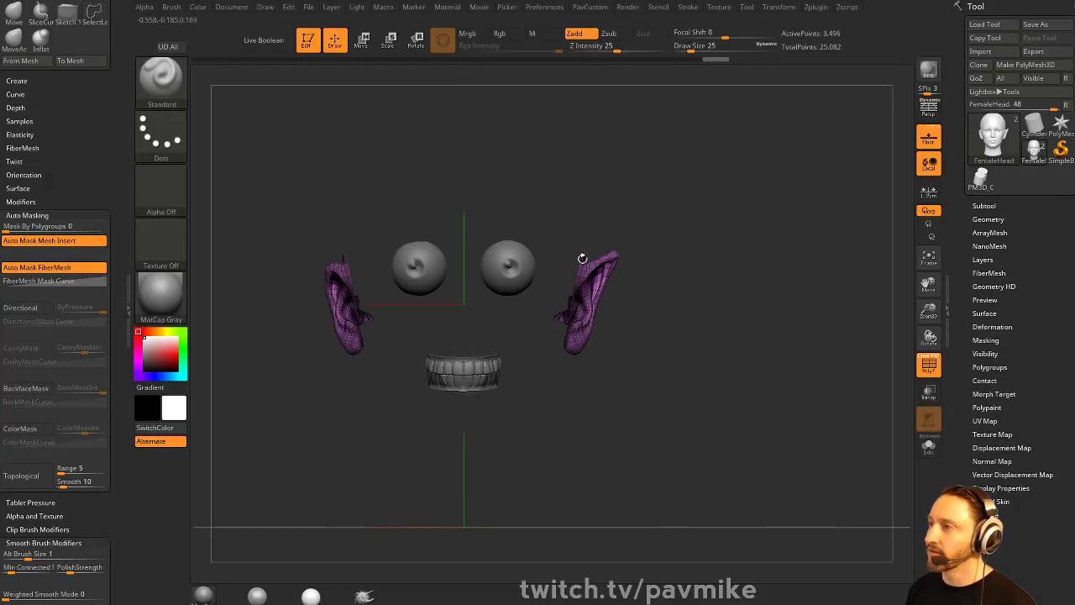
drag(675, 319, 639, 328)
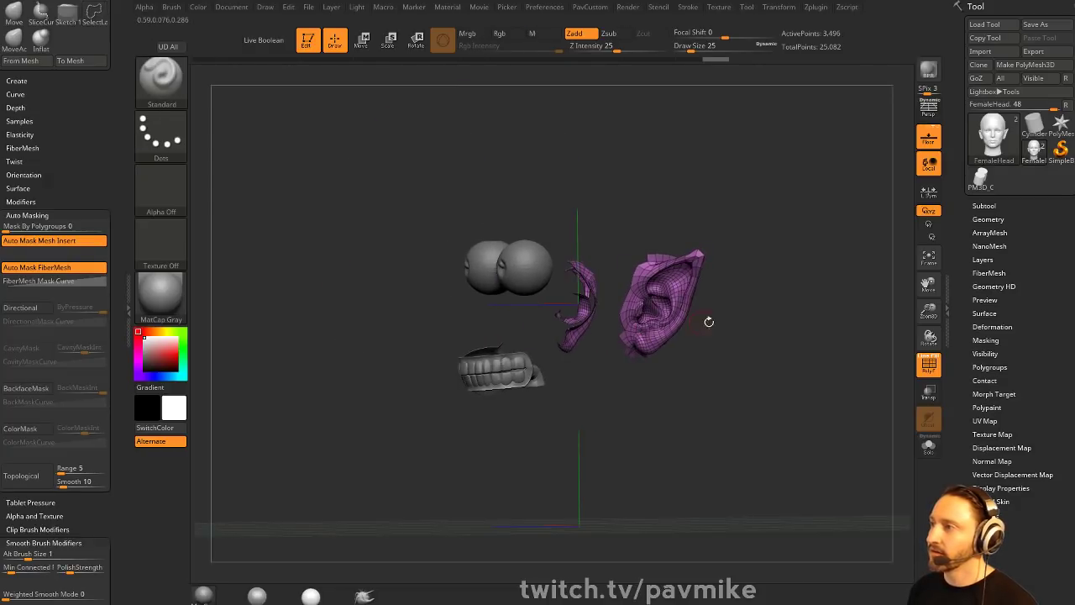
ctrl+shift+click(763, 320)
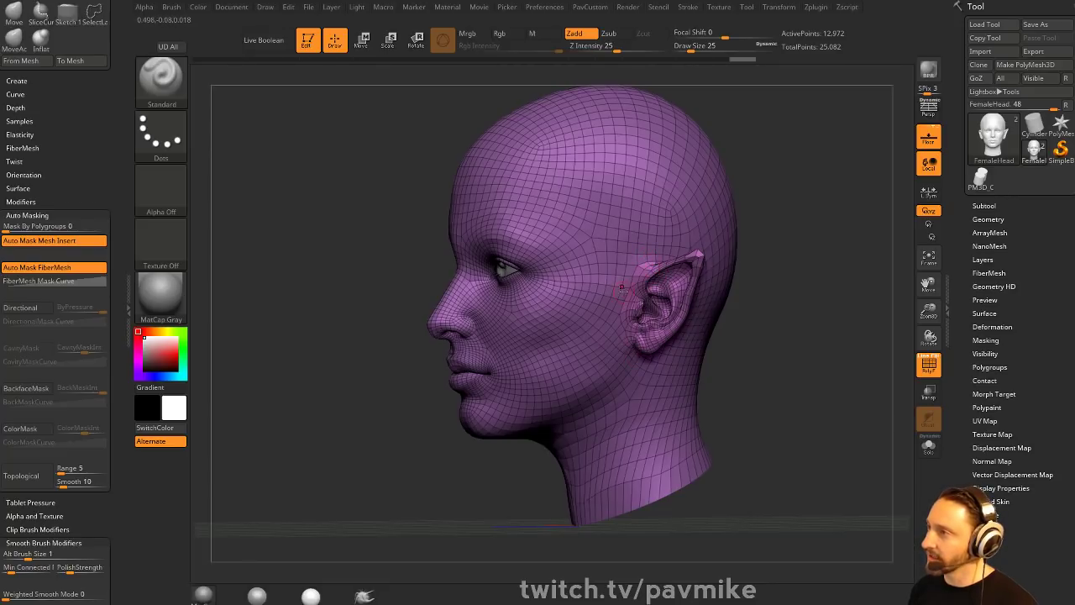
drag(775, 319, 787, 315)
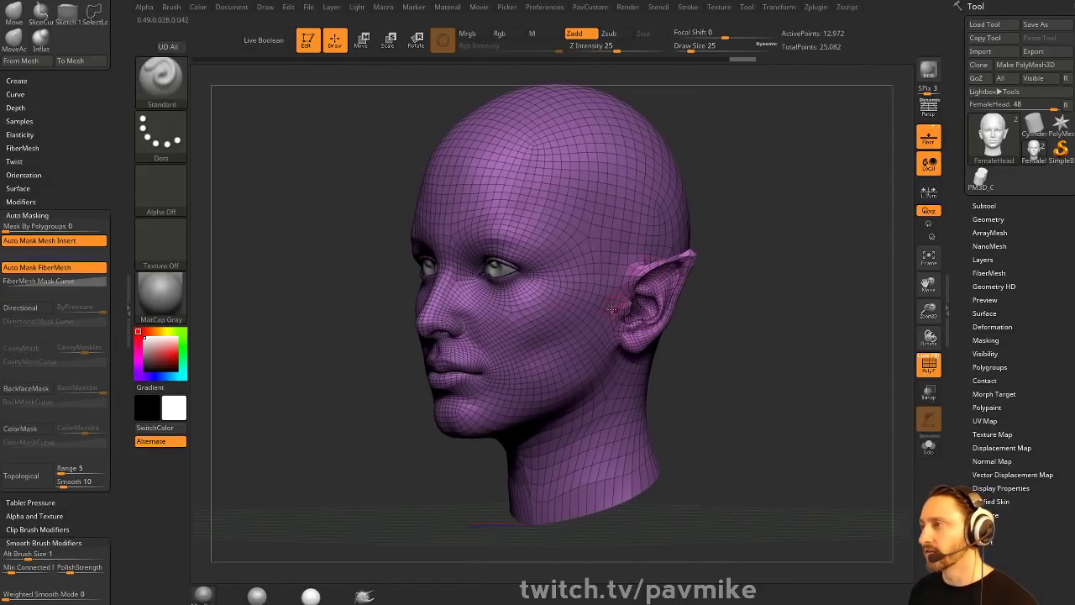
- Step through the visibility history to the full head, return to its front view and set the draw size to 56
key(ctrl+shift+z)
key(ctrl+shift+z)
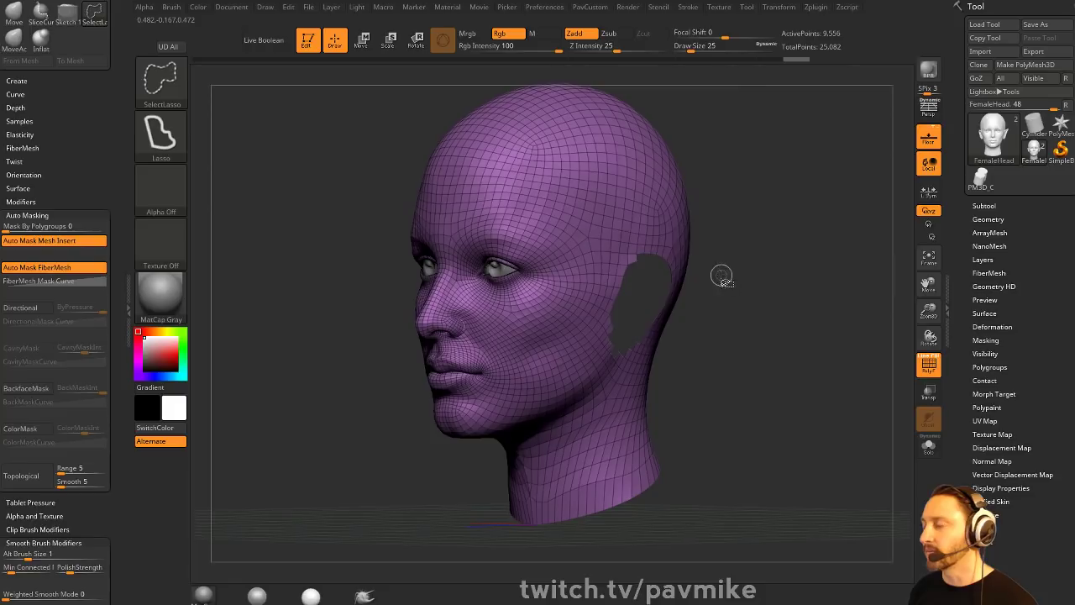
key(ctrl+shift+z)
key(ctrl+shift+z)
key(ctrl+shift+z)
drag(751, 246, 784, 262)
alt+drag(784, 262, 760, 278)
key(s)
click(748, 289)
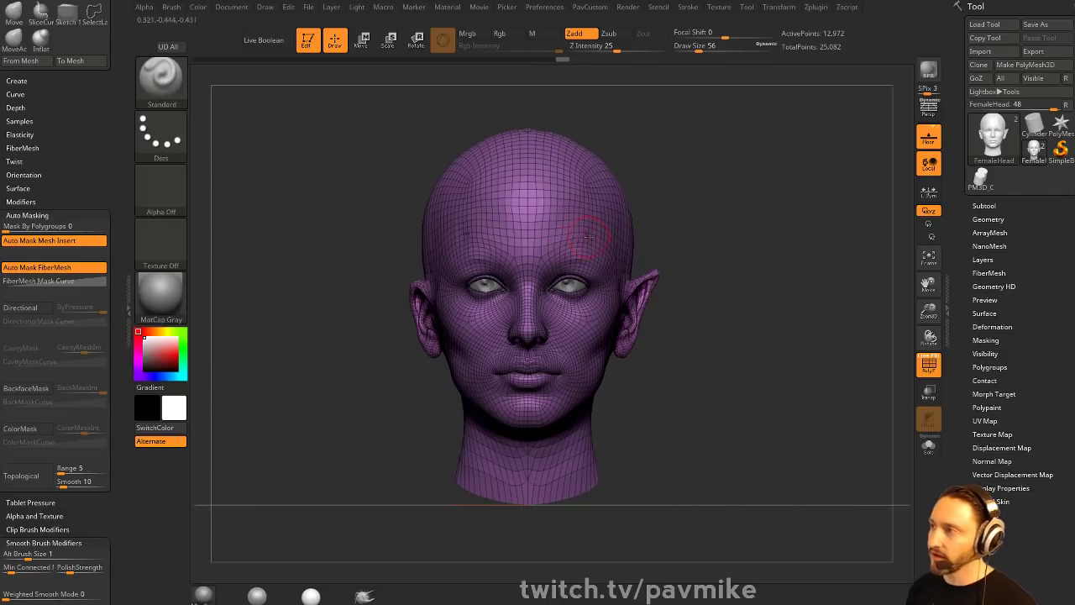
- Isolate the ears, give each its own polygroup with Auto Groups, and show the whole head again
ctrl+shift+click(645, 280)
key(space)
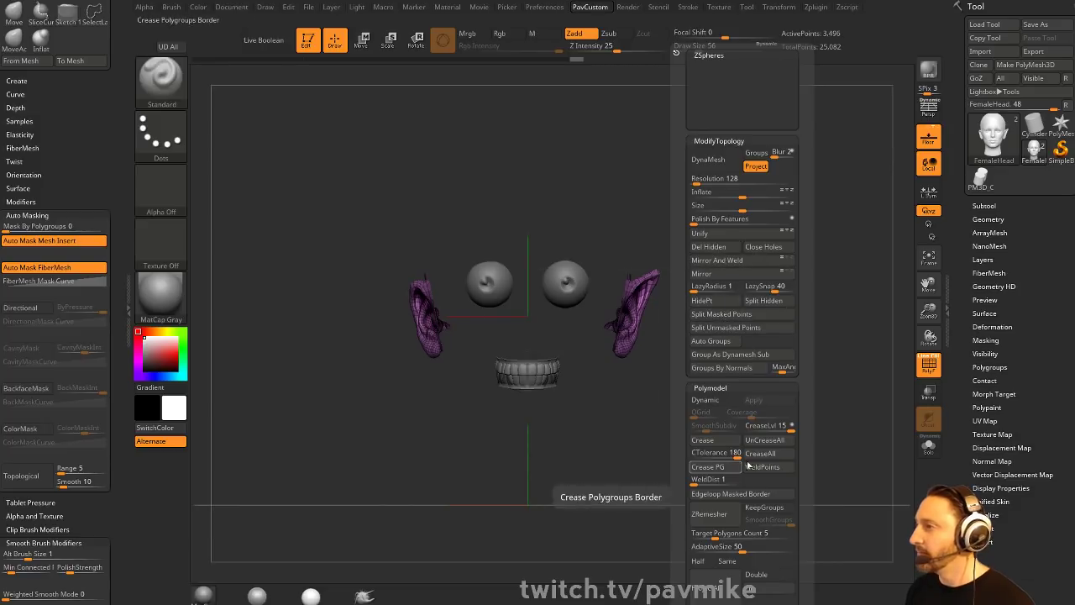
click(727, 340)
ctrl+shift+click(648, 266)
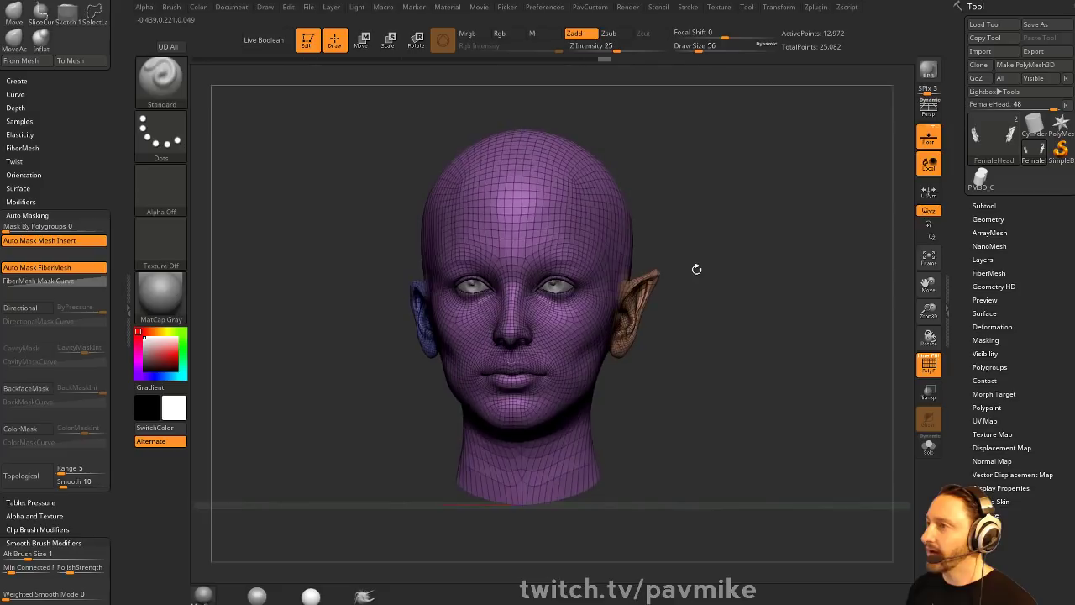
ctrl+shift+click(663, 266)
ctrl+shift+click(706, 271)
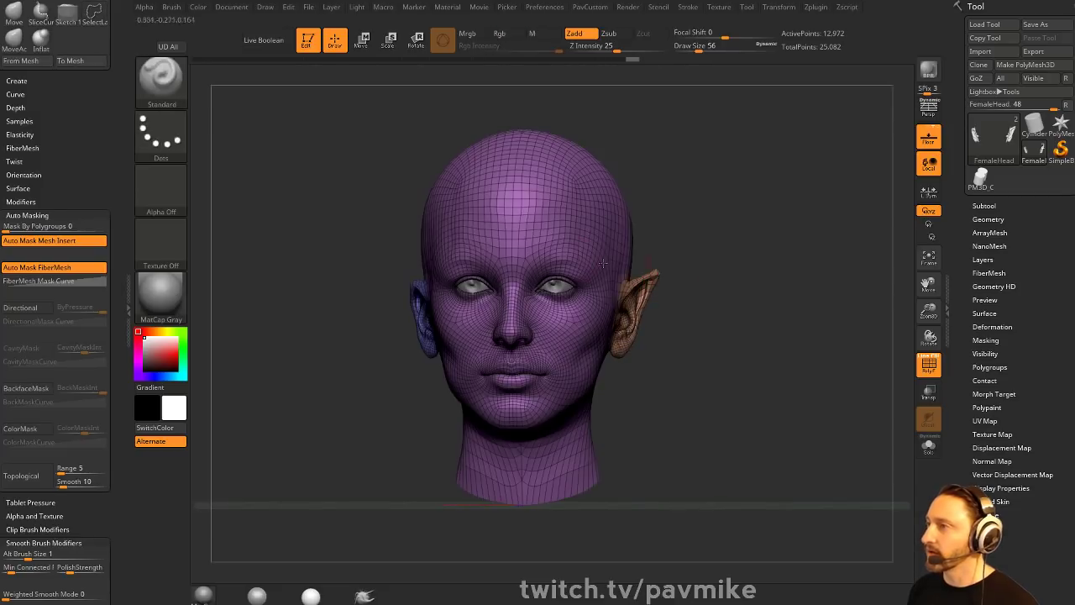
- Use SelectRect visibility to combine the rounded ear and the head into one polygroup, leaving the pointed ear separate
ctrl+shift+click(160, 80)
ctrl+shift+click(242, 90)
ctrl+shift+click(419, 294)
ctrl+shift+drag(372, 268, 398, 292)
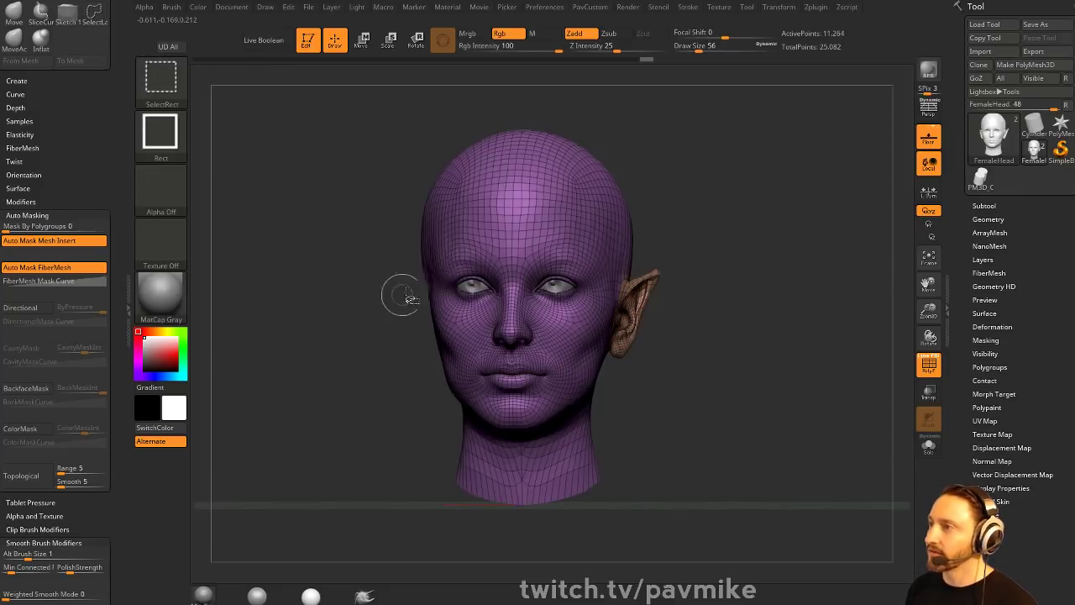
ctrl+shift+click(640, 290)
ctrl+shift+drag(754, 216, 781, 290)
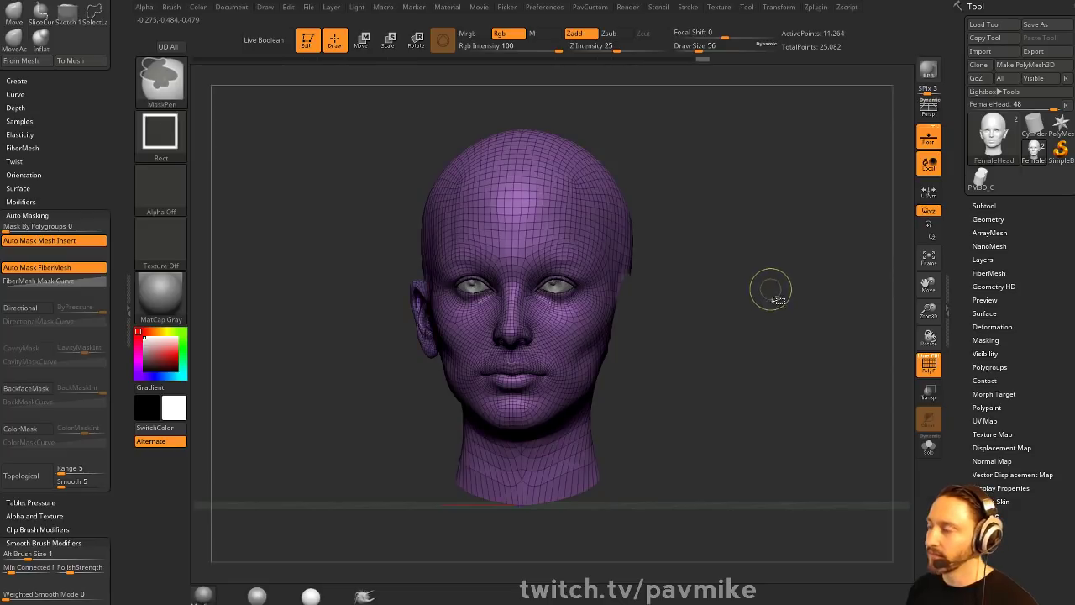
ctrl+shift+click(771, 290)
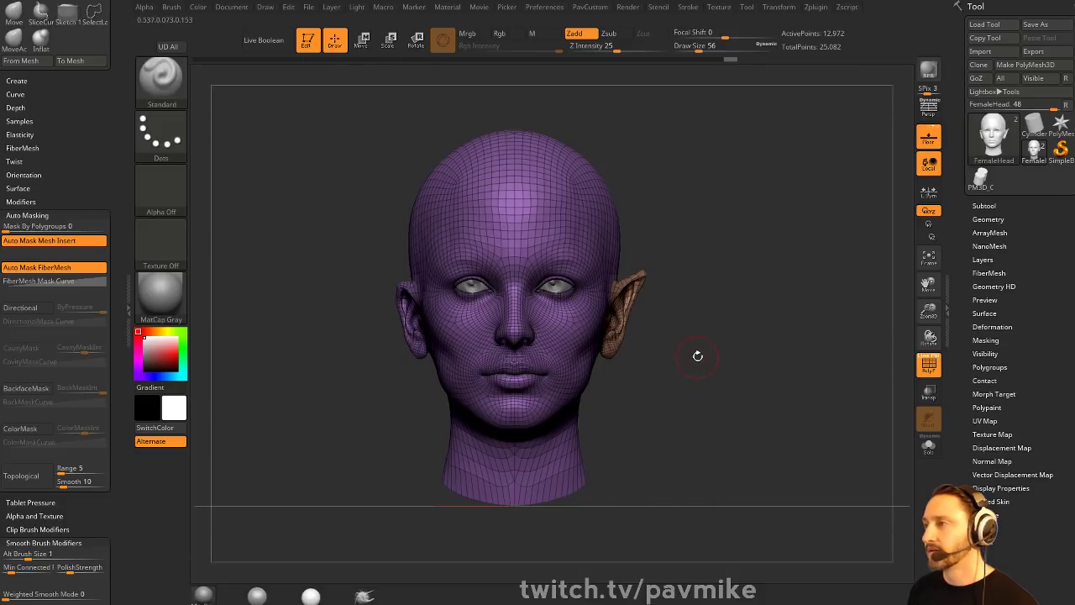
- Set the draw size to 39 and duplicate the FemaleHead subtool
mouse_move(769, 357)
mouse_down()
mouse_move(733, 360)
mouse_move(769, 358)
mouse_up()
key(s)
click(763, 356)
key(4)
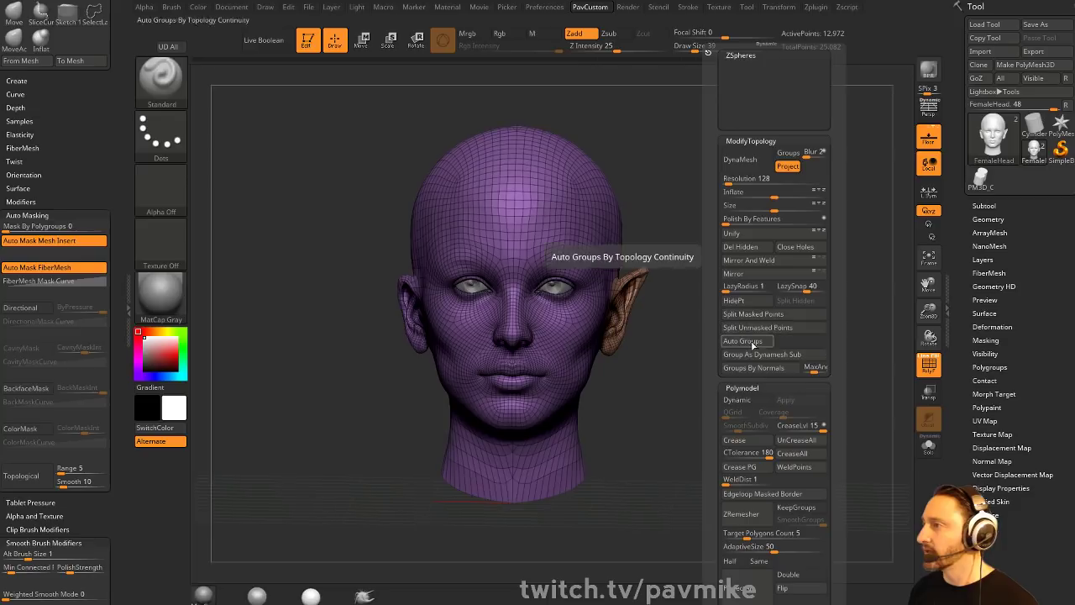
key(shift)
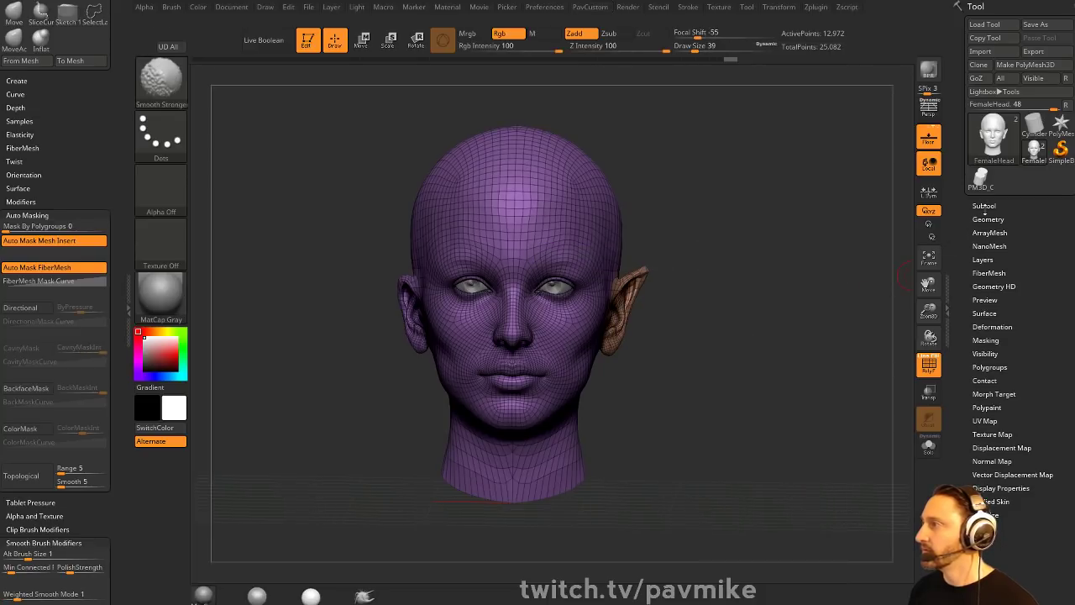
shift+click(986, 208)
click(992, 520)
- Run ZRemesher on the duplicated head with FreezeBorder, KeepGroups and Half enabled
key(4)
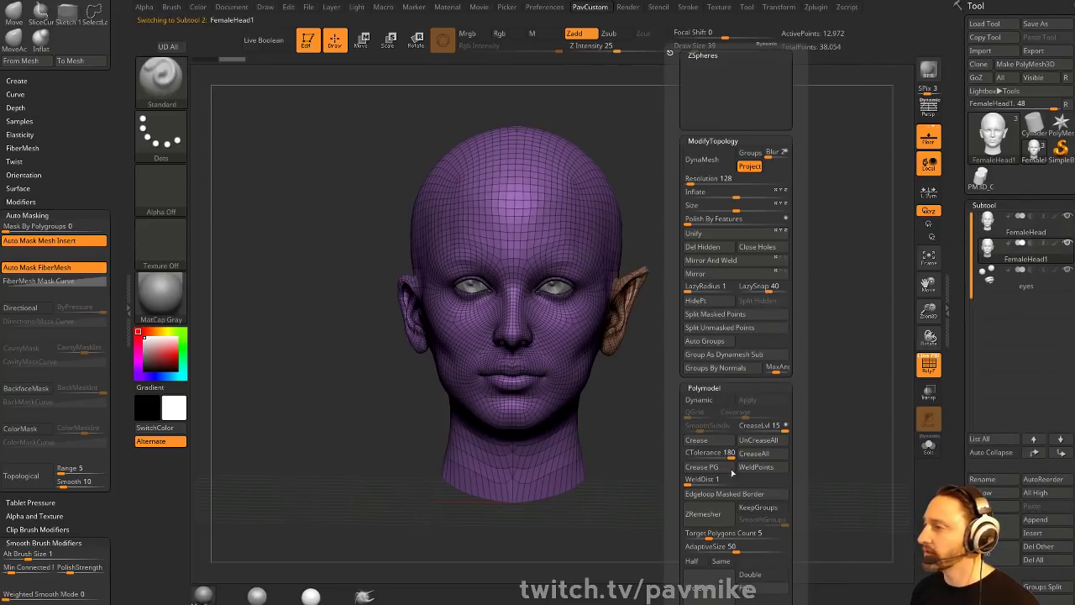
scroll(732, 474, down, 2)
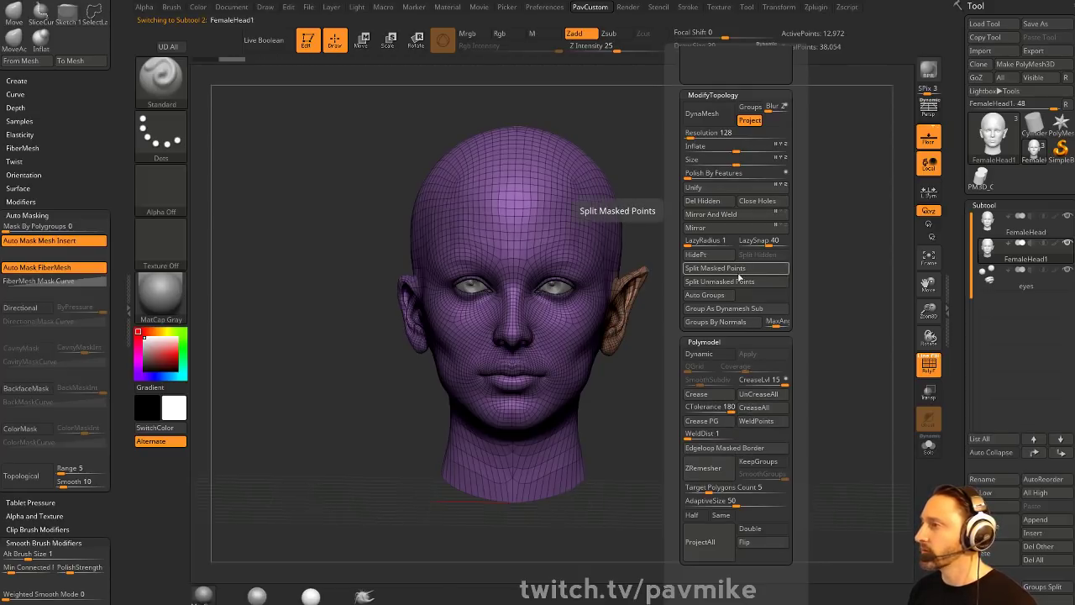
scroll(959, 282, down, 10)
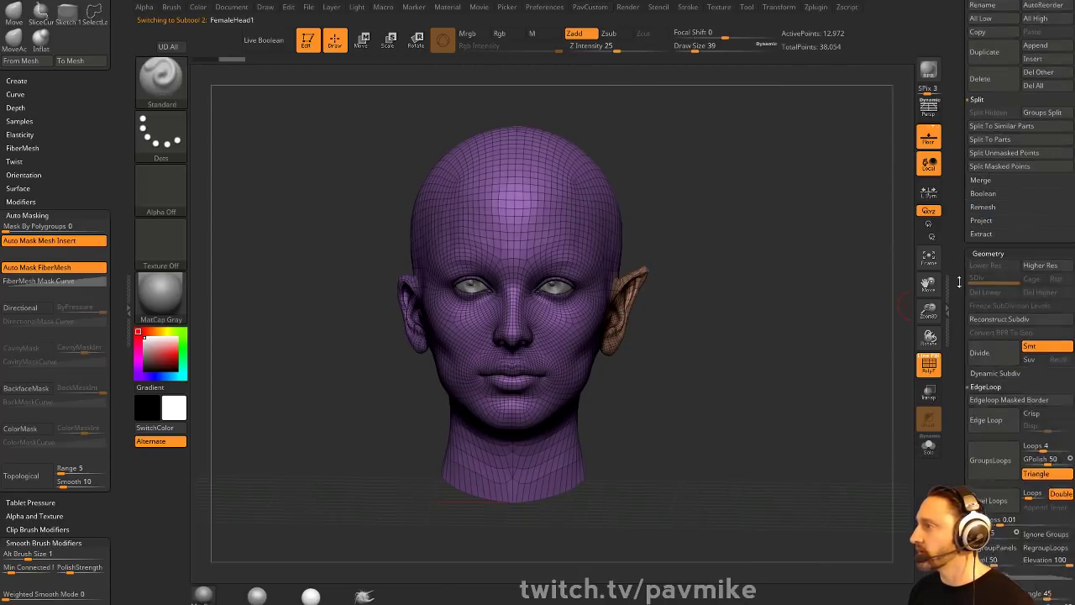
scroll(960, 281, down, 8)
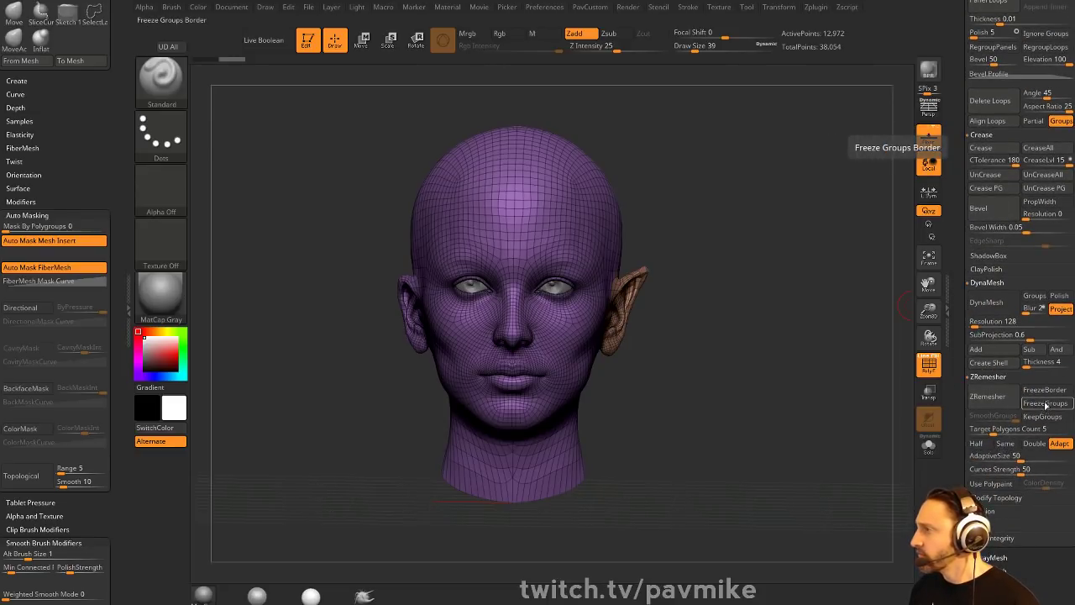
click(1046, 391)
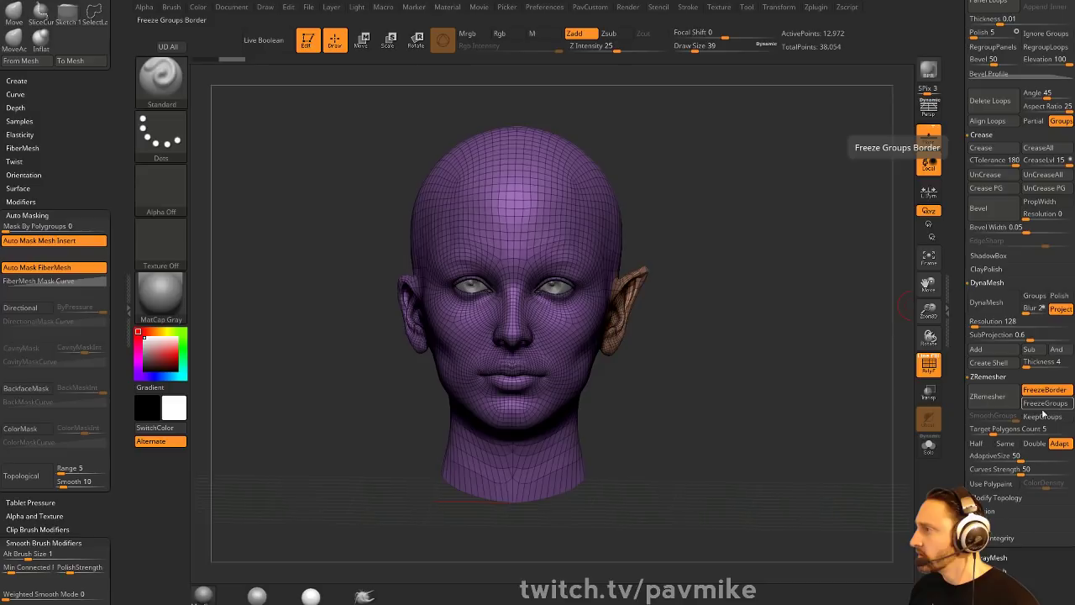
click(1042, 417)
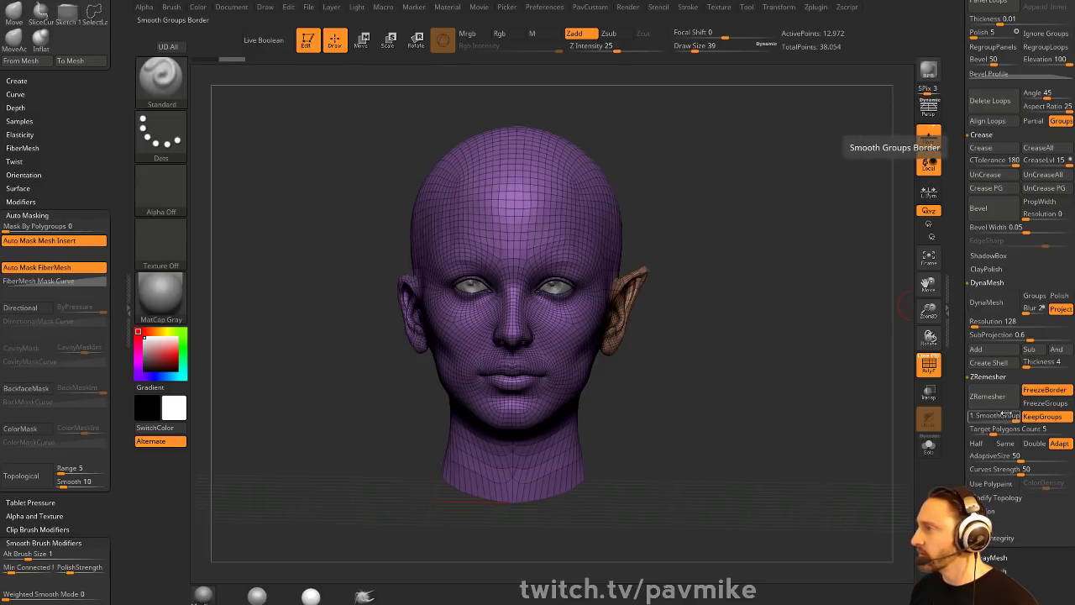
click(978, 443)
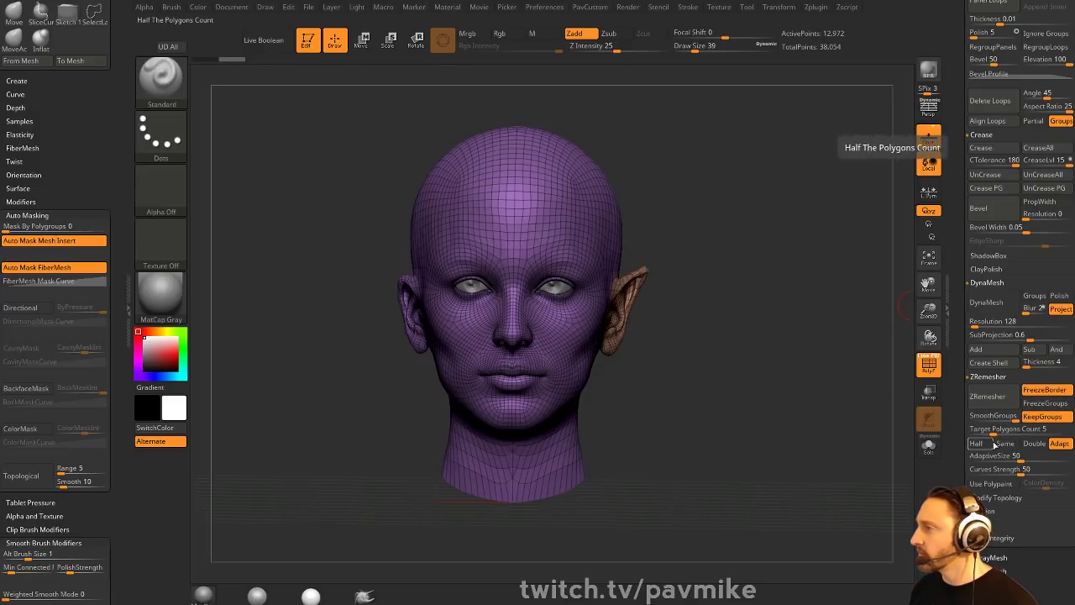
click(998, 403)
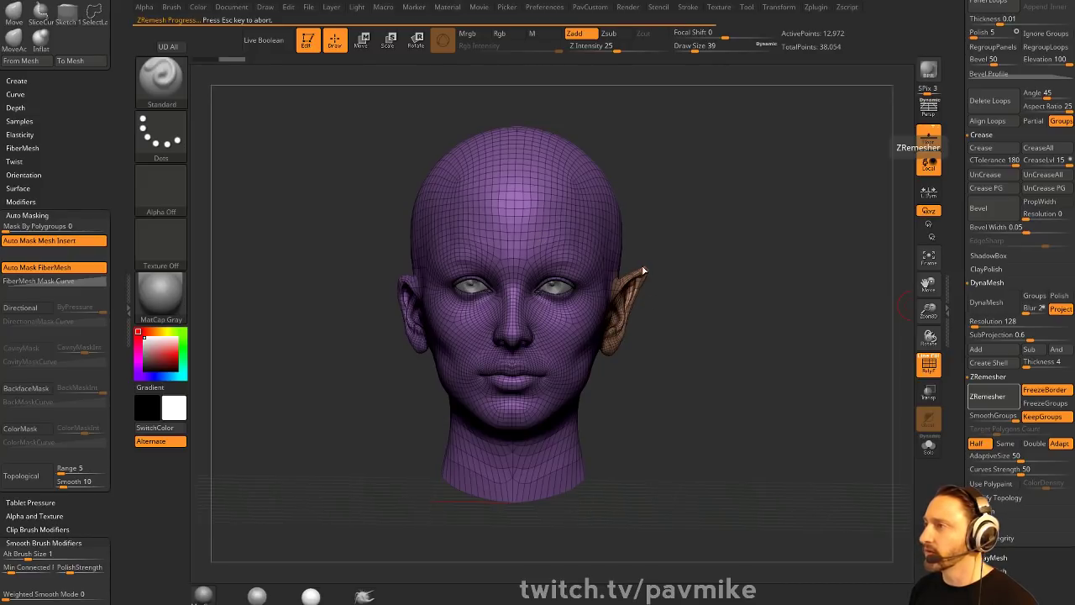
- Turn on Solo for the duplicated head, examine its new topology and undo the remesh
click(931, 447)
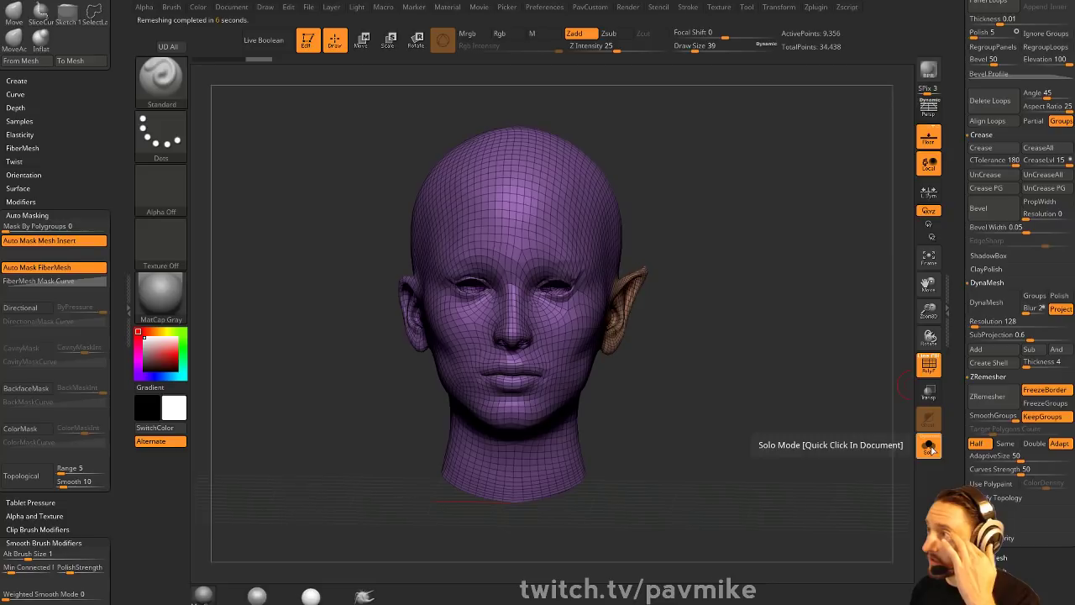
alt+drag(745, 266, 776, 291)
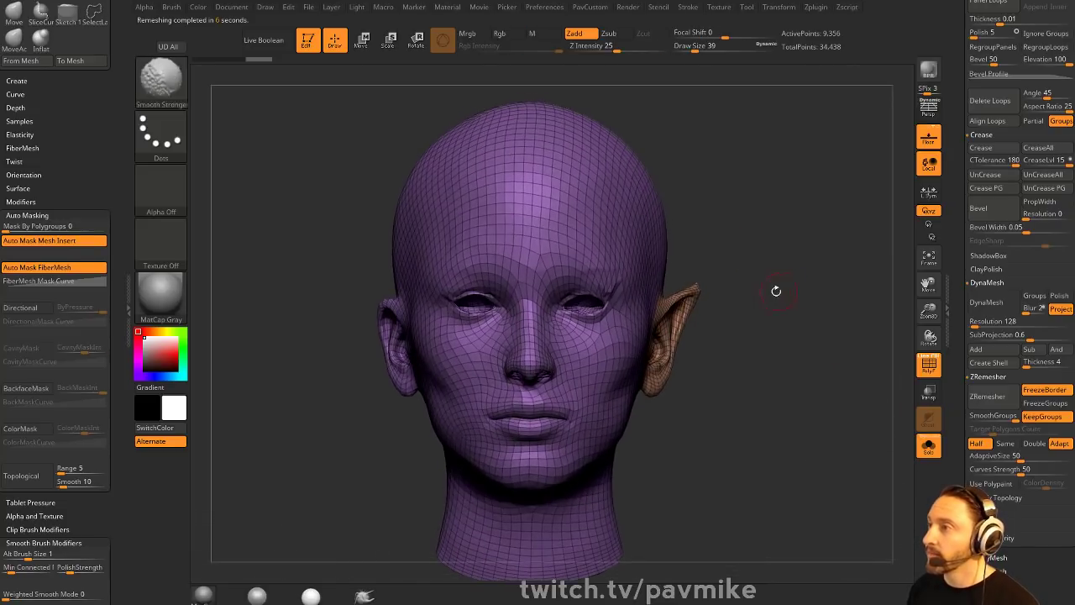
key(ctrl+z)
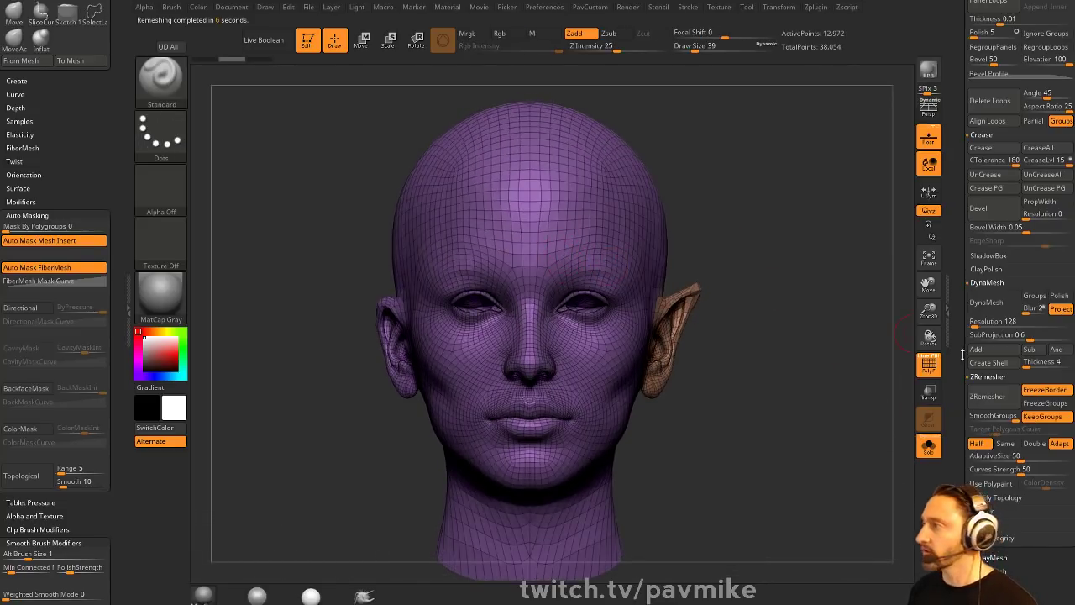
- Try ZRemesher on the soloed head again, undo it and return to the front view
click(989, 396)
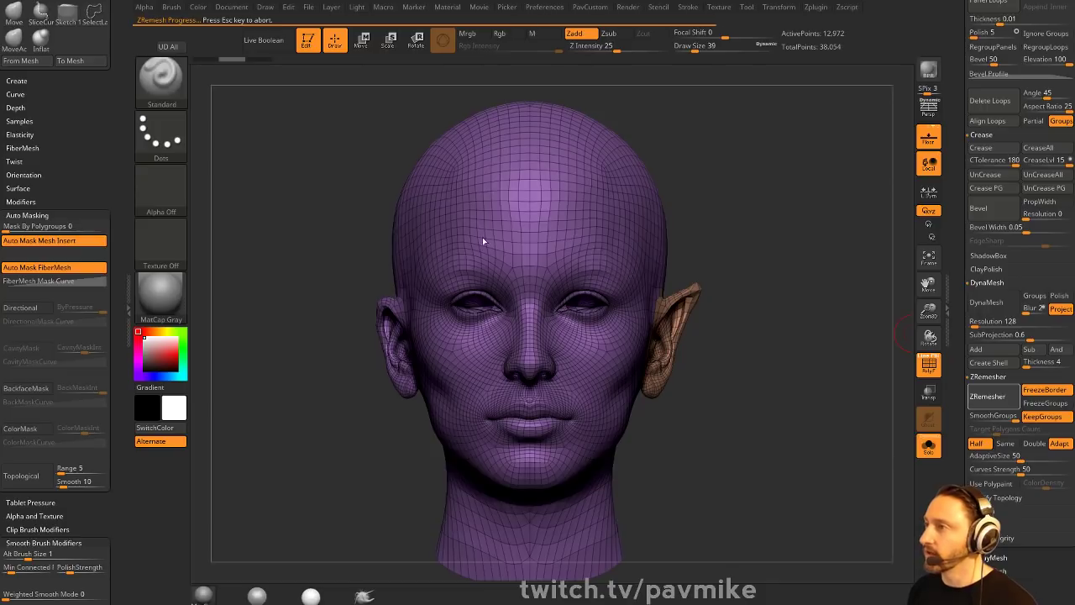
drag(766, 292, 713, 309)
key(ctrl+z)
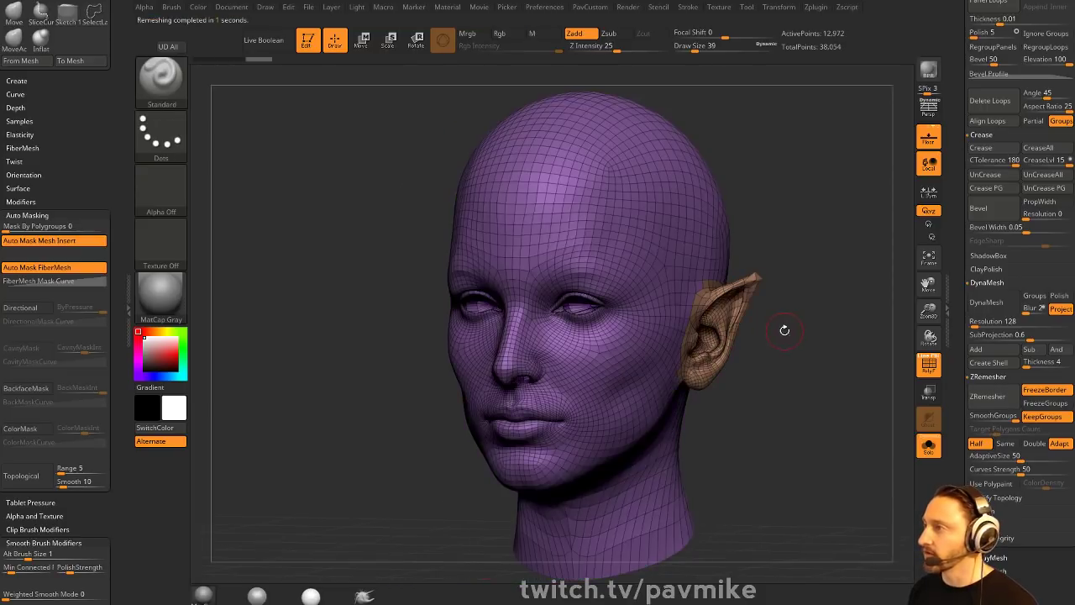
shift+drag(785, 331, 781, 339)
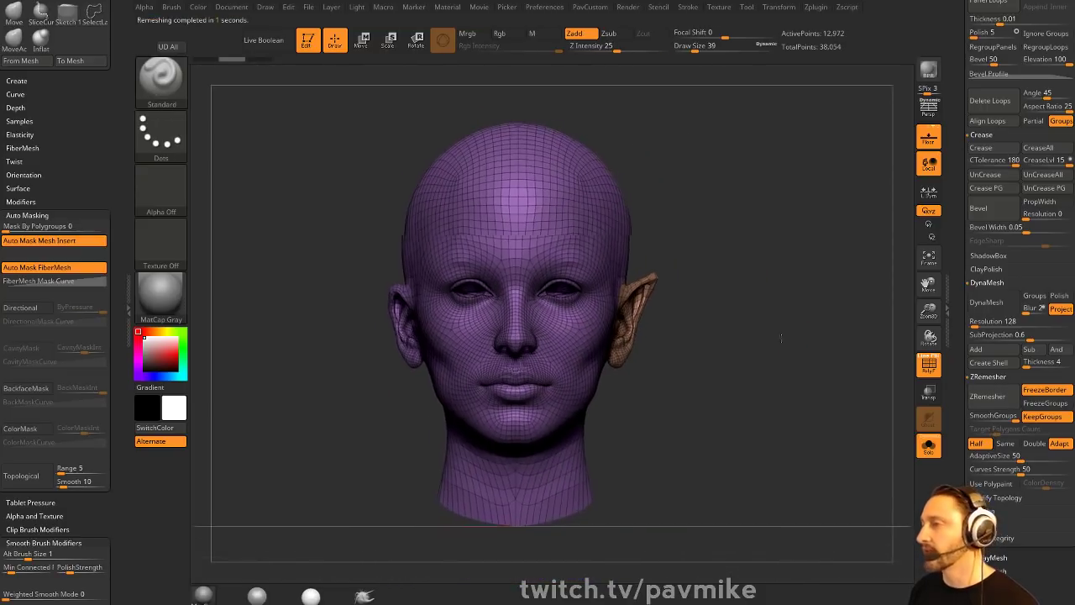
- Try ZRemesher with everything except the pointed ear masked, undo it and clear the mask
ctrl+shift+click(644, 286)
ctrl+shift+click(733, 283)
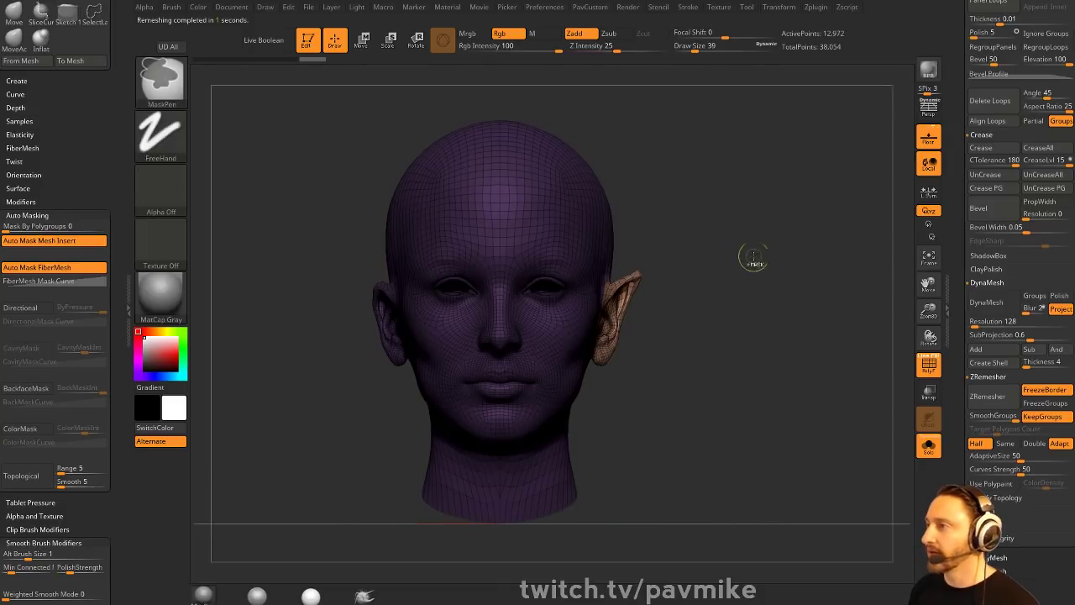
click(983, 396)
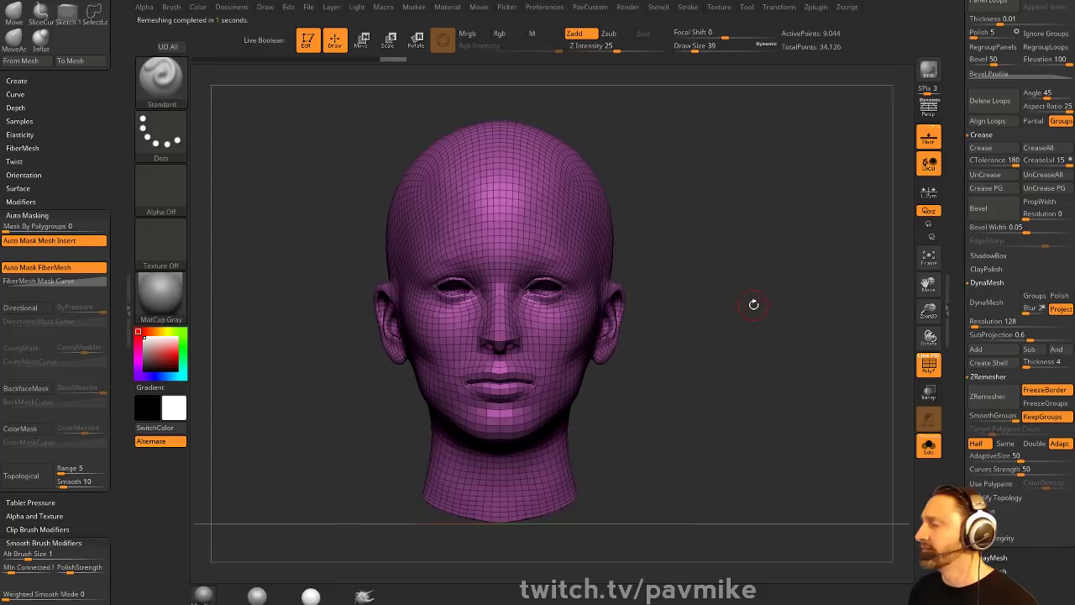
key(ctrl+z)
ctrl+click(753, 291)
ctrl+drag(757, 277, 785, 320)
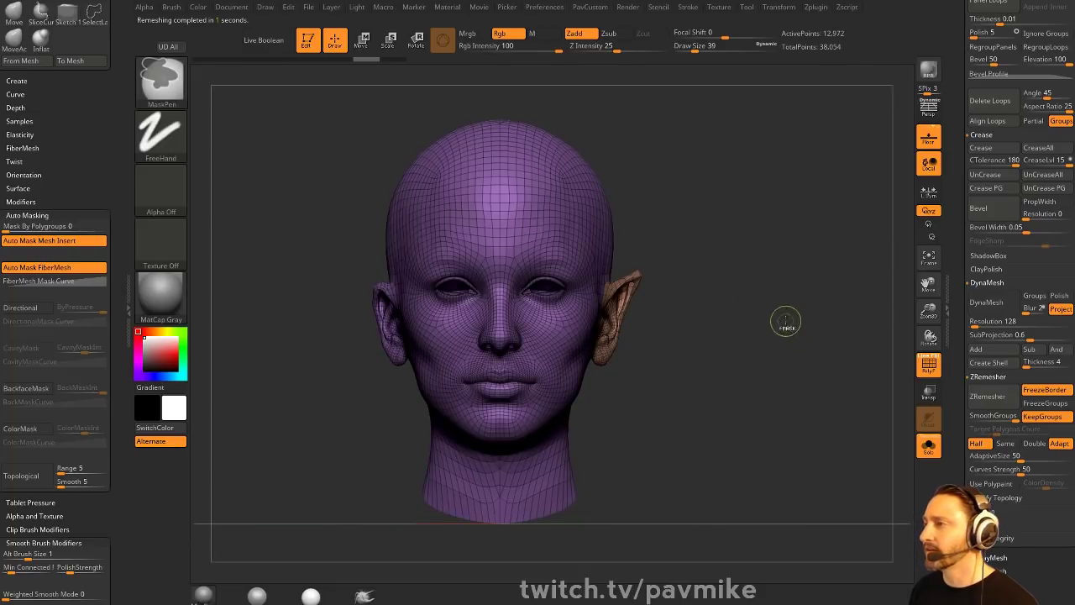
- Isolate the pointed ear, split the hidden rest of the duplicated head into its own subtool, and turn Solo off
ctrl+shift+click(627, 290)
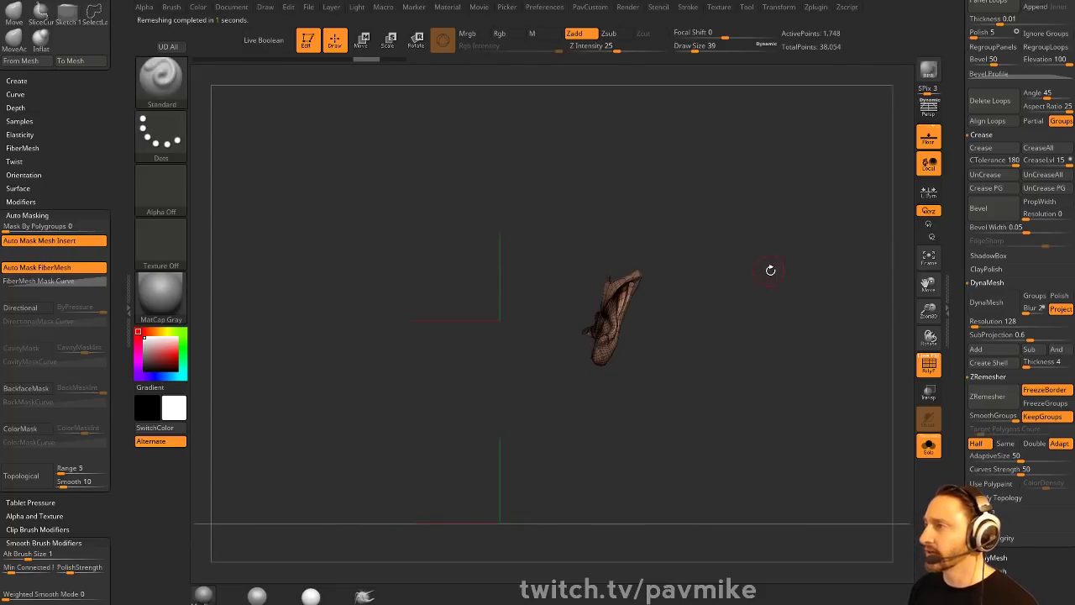
key(grave)
click(796, 302)
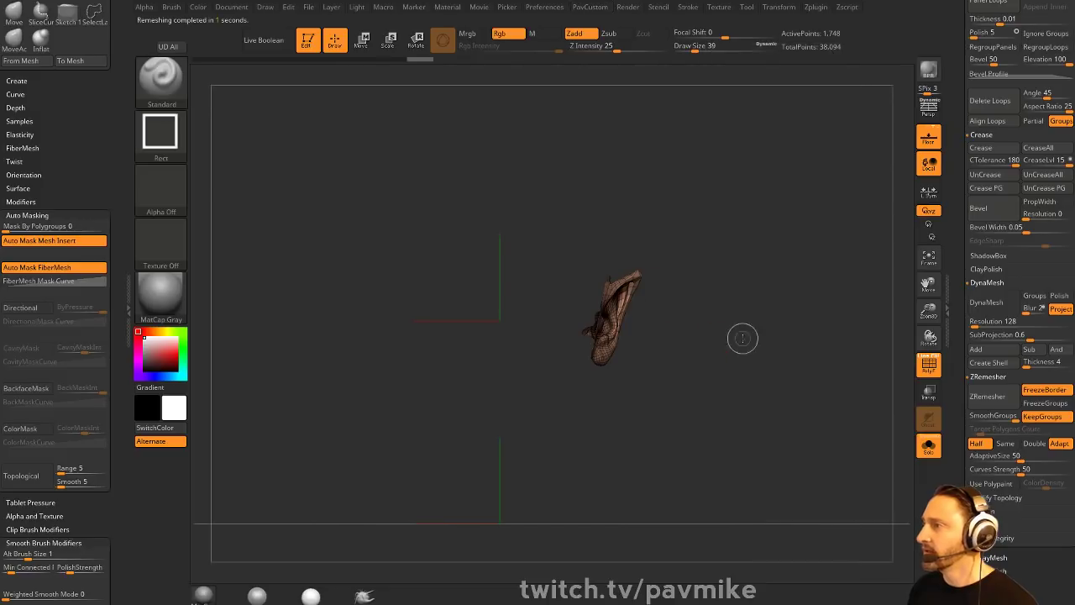
click(928, 446)
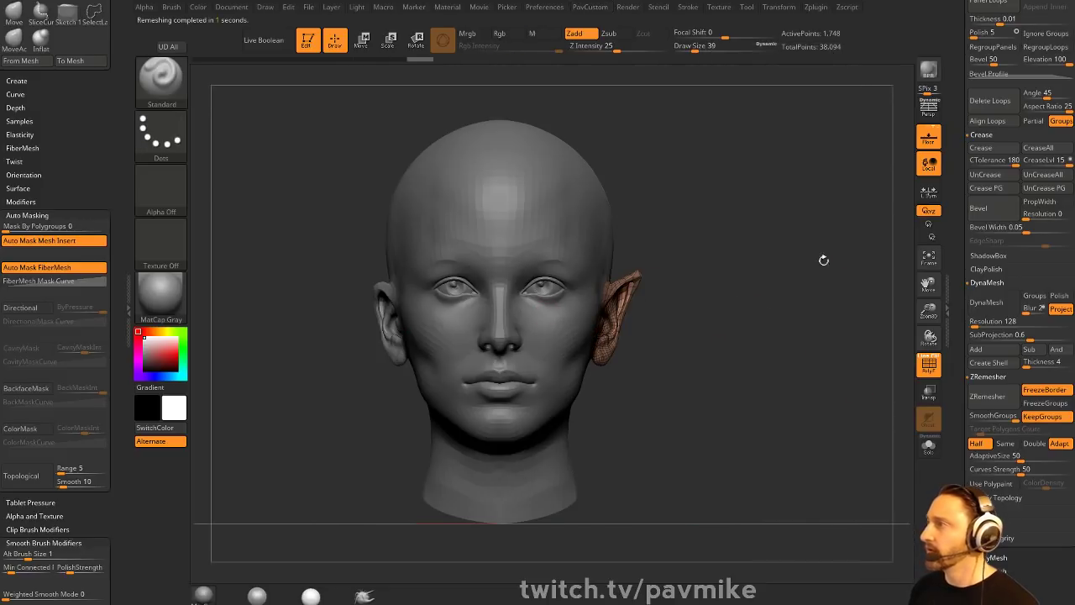
scroll(971, 334, up, 5)
click(974, 334)
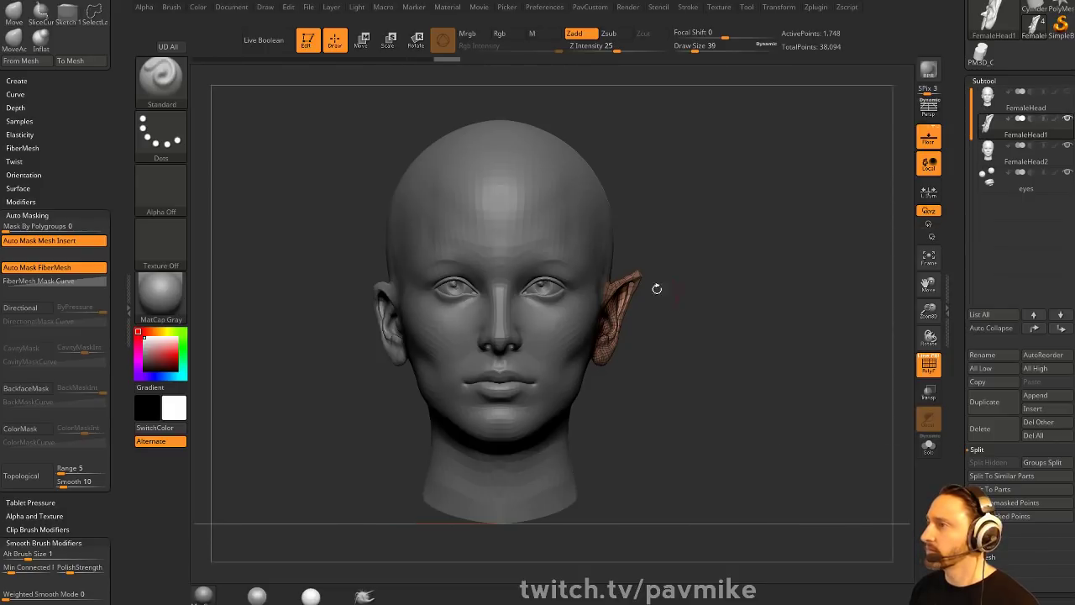
- Select the split-off head subtool, inspect it from the pointed ear's side, and reselect the ear subtool
alt+click(578, 276)
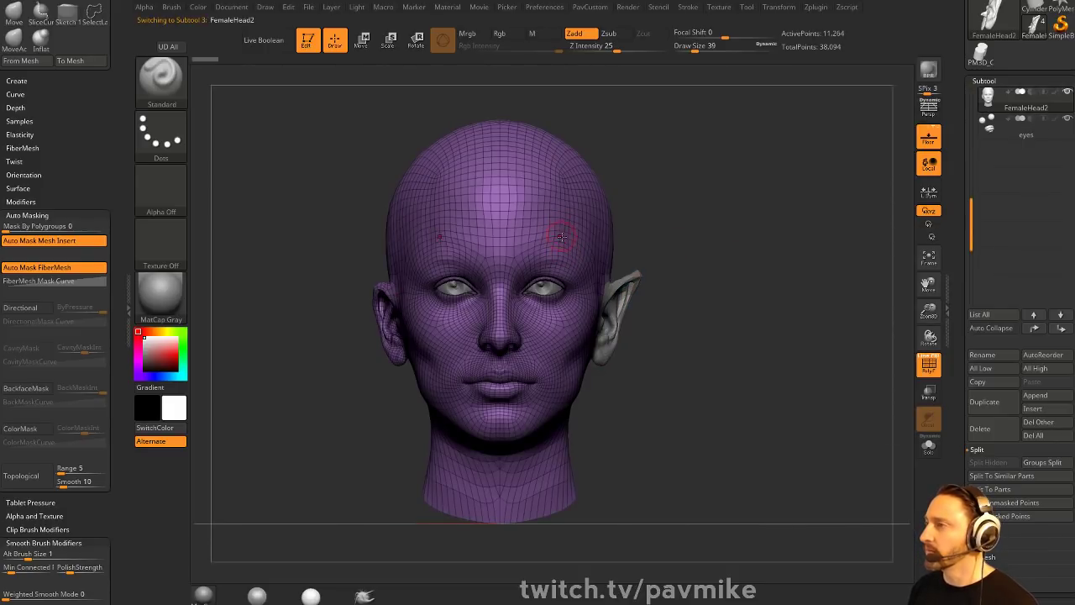
drag(757, 289, 685, 307)
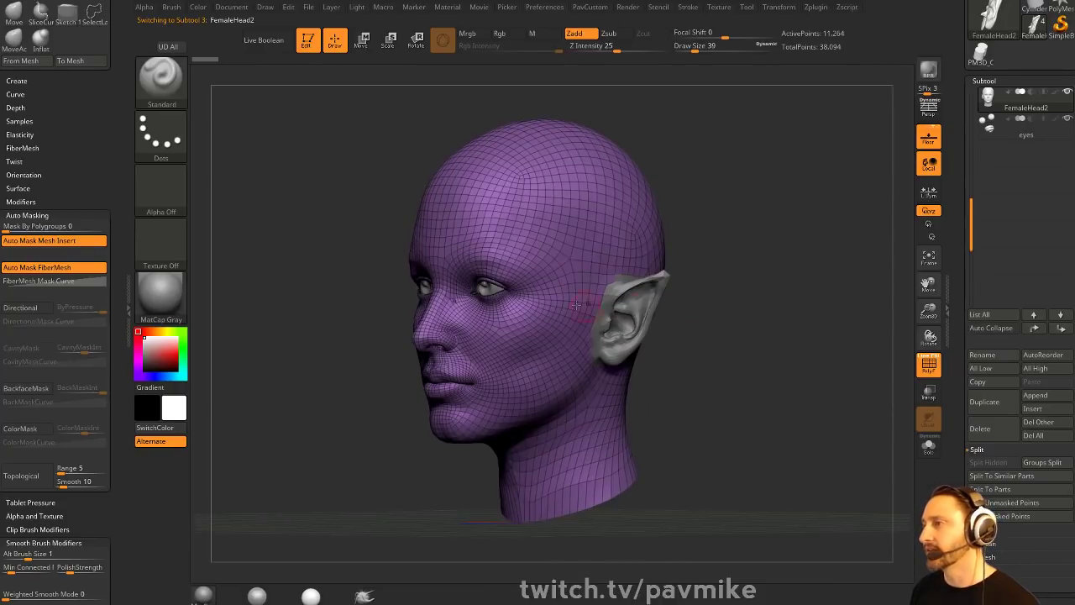
alt+click(620, 304)
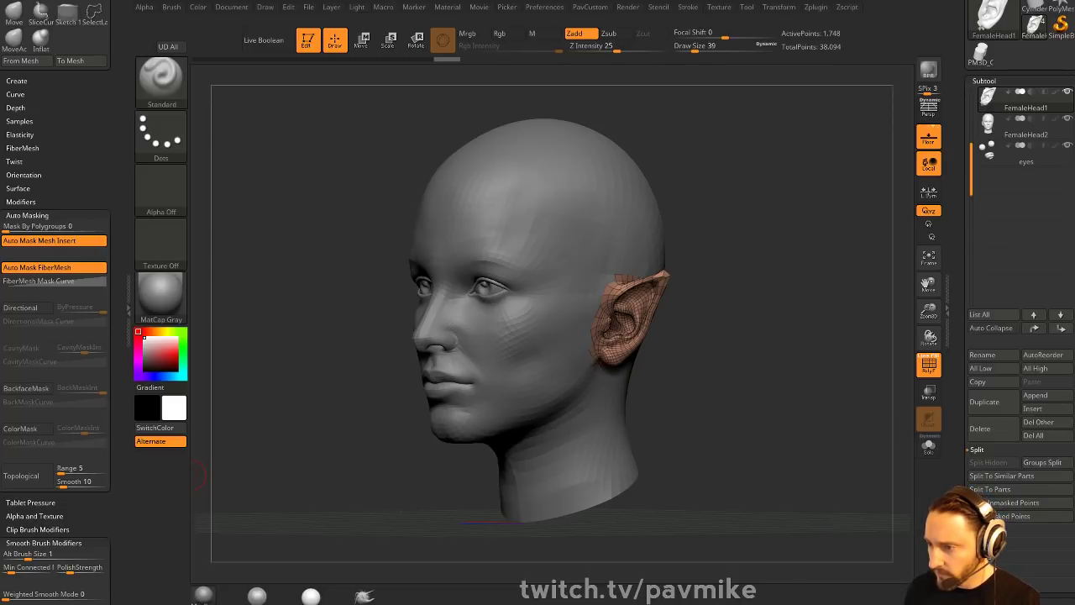
- Switch to the browser and open the AskZBrush videos on Unify without affecting scale and the Export Scale Slider in new tabs
drag(198, 475, 383, 7)
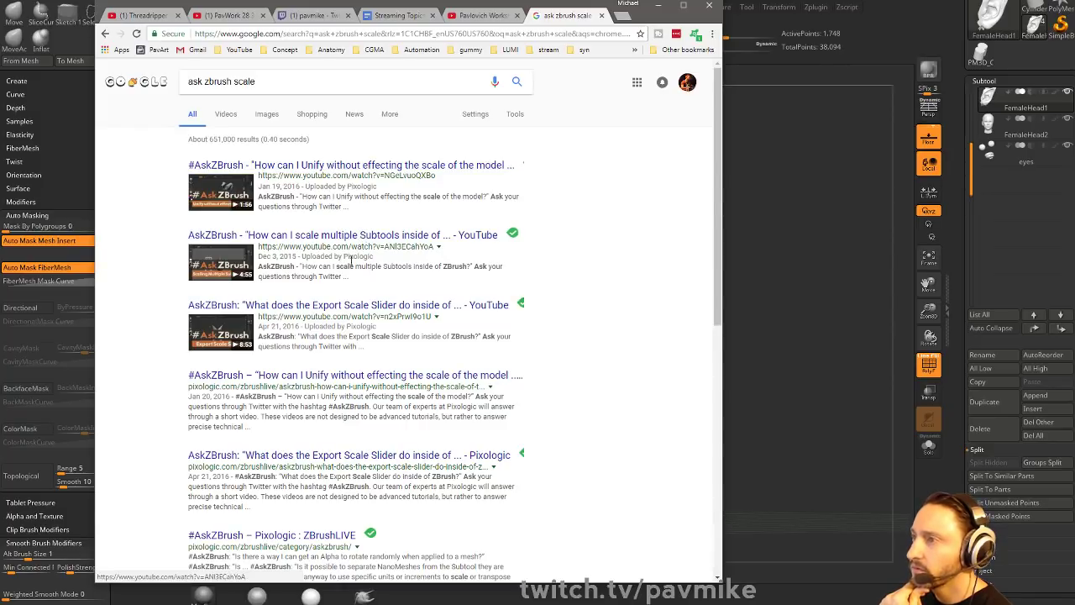
right_click(375, 169)
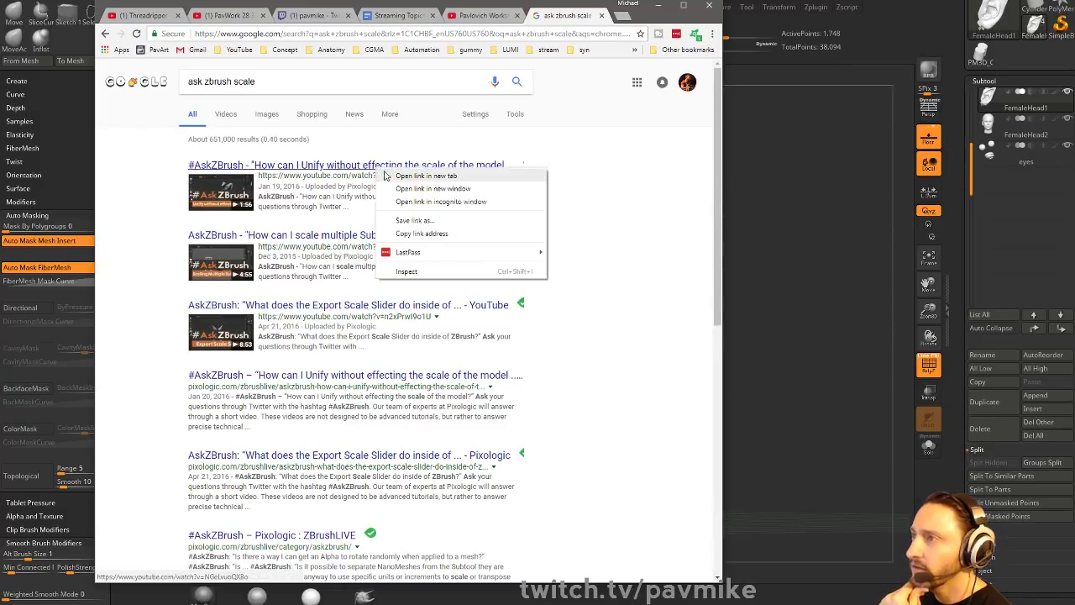
click(401, 174)
right_click(378, 307)
click(400, 313)
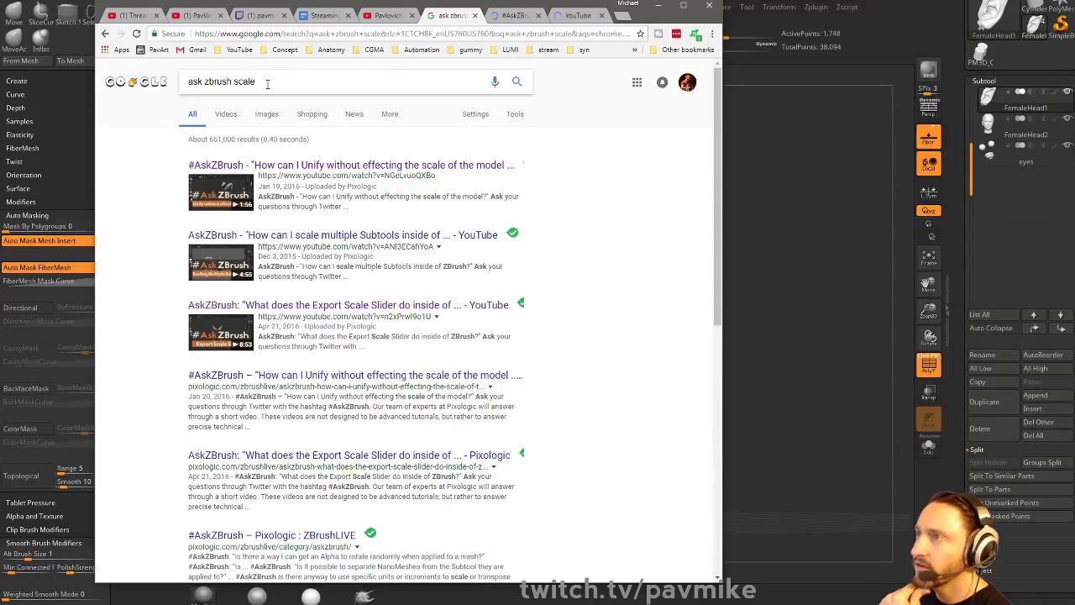
- Search for "ask zbrush scale master" and open the Scale Master plugin and "How can I correctly size imported scan data?" videos in new tabs
drag(256, 81, 238, 81)
text(cale master)
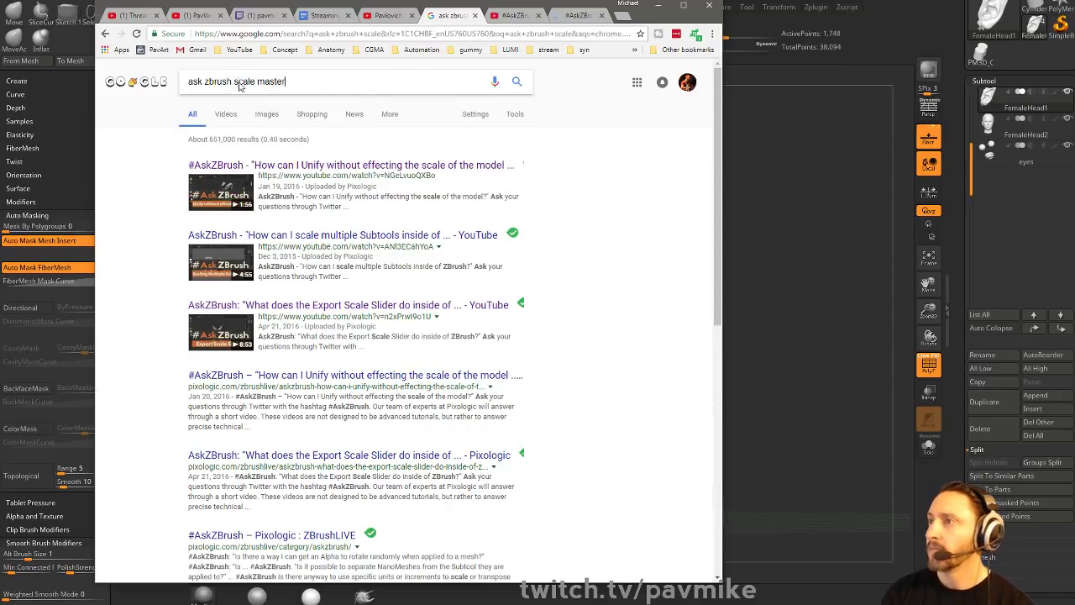
key(Return)
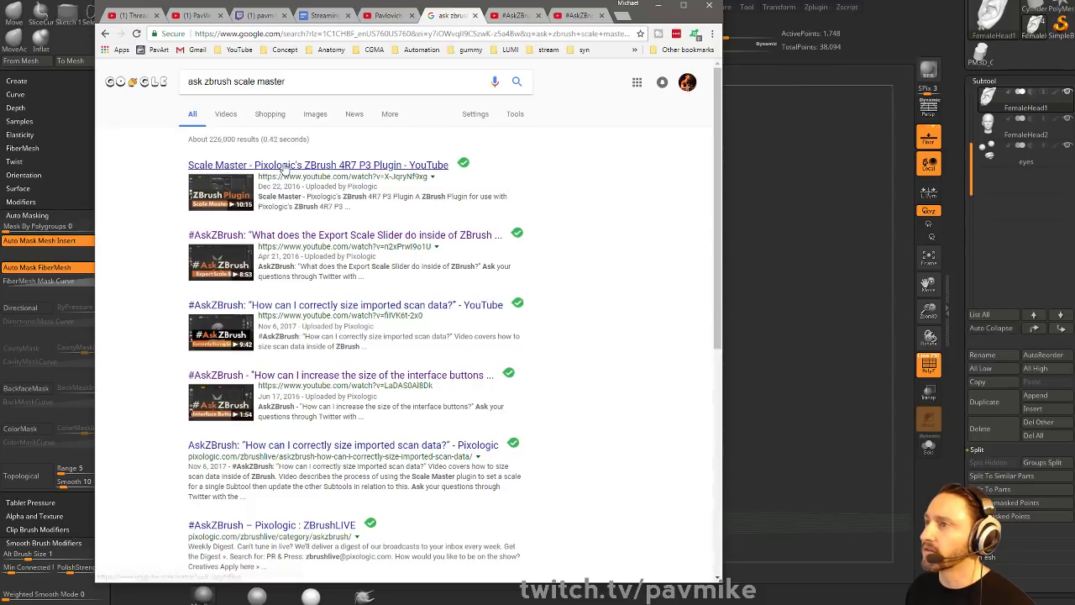
right_click(282, 165)
click(307, 173)
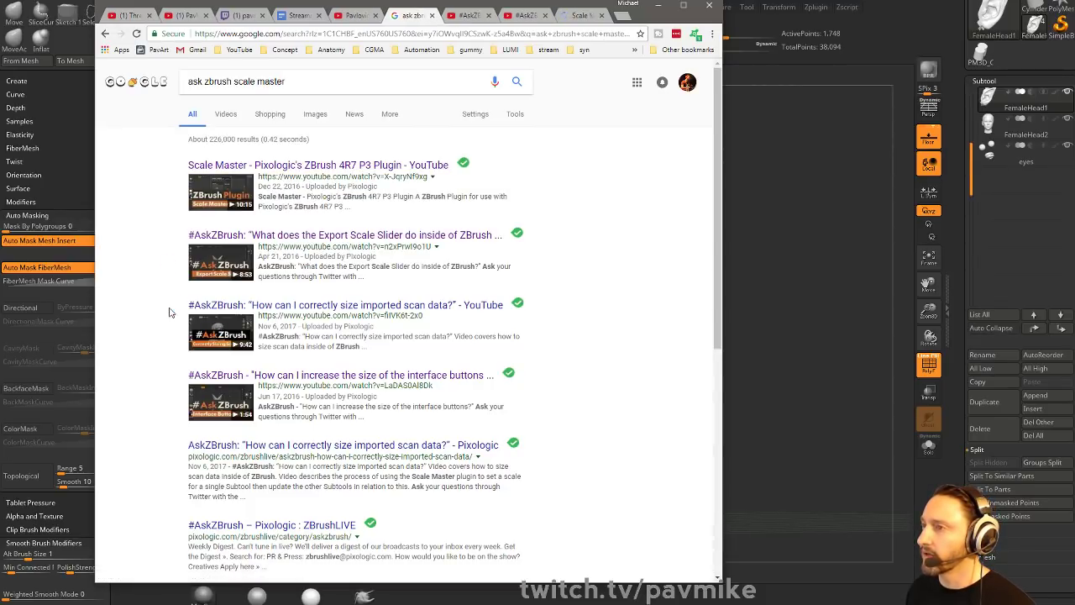
right_click(357, 304)
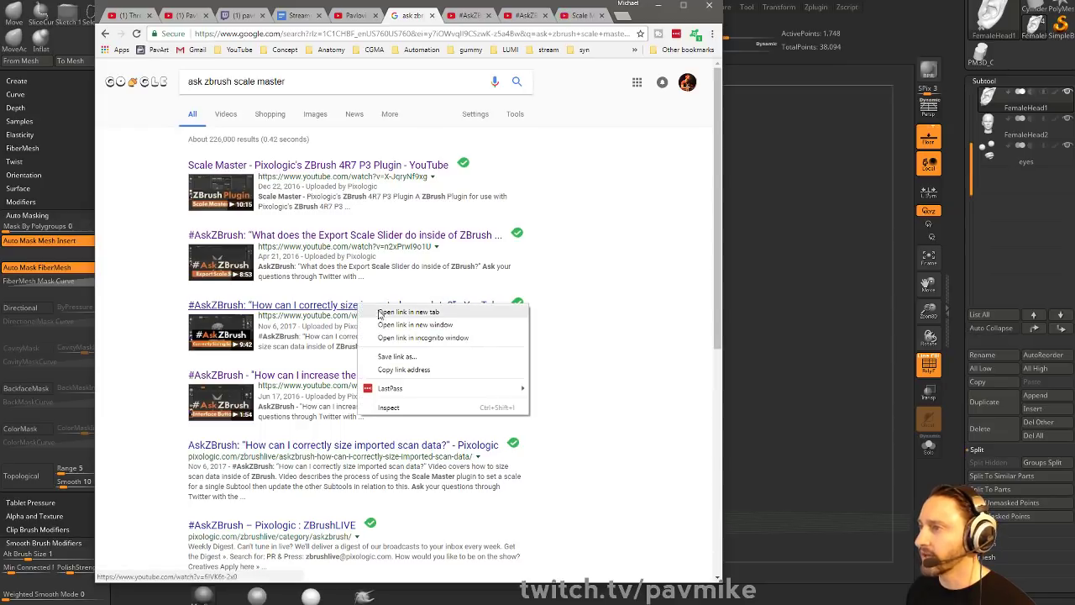
click(382, 312)
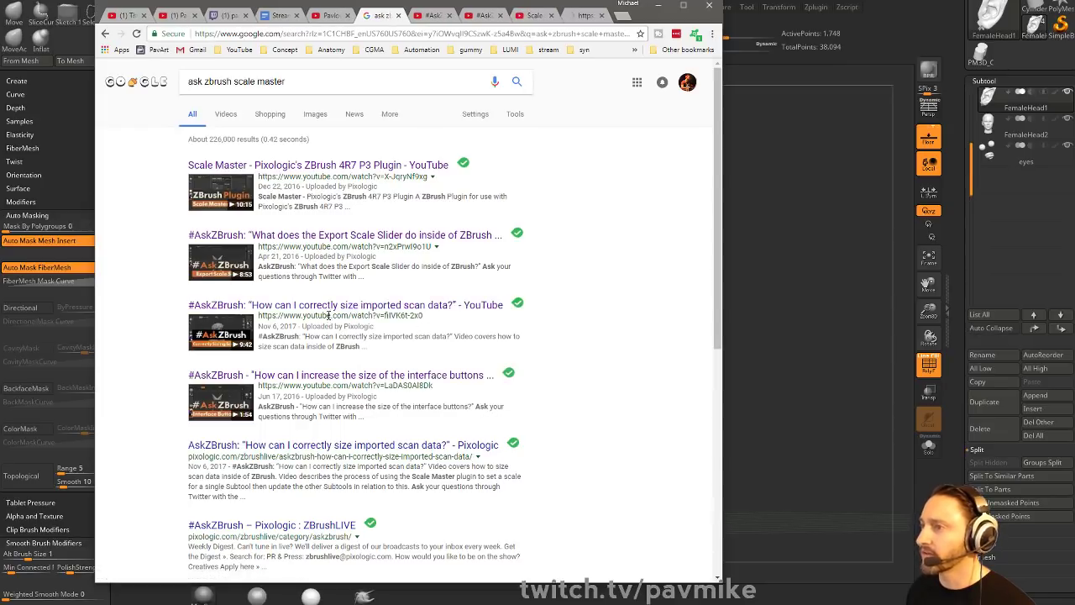
- Pause the Unify scale video and skim through the muted "How can I correctly size imported scan data?" video up to 8:23
click(401, 15)
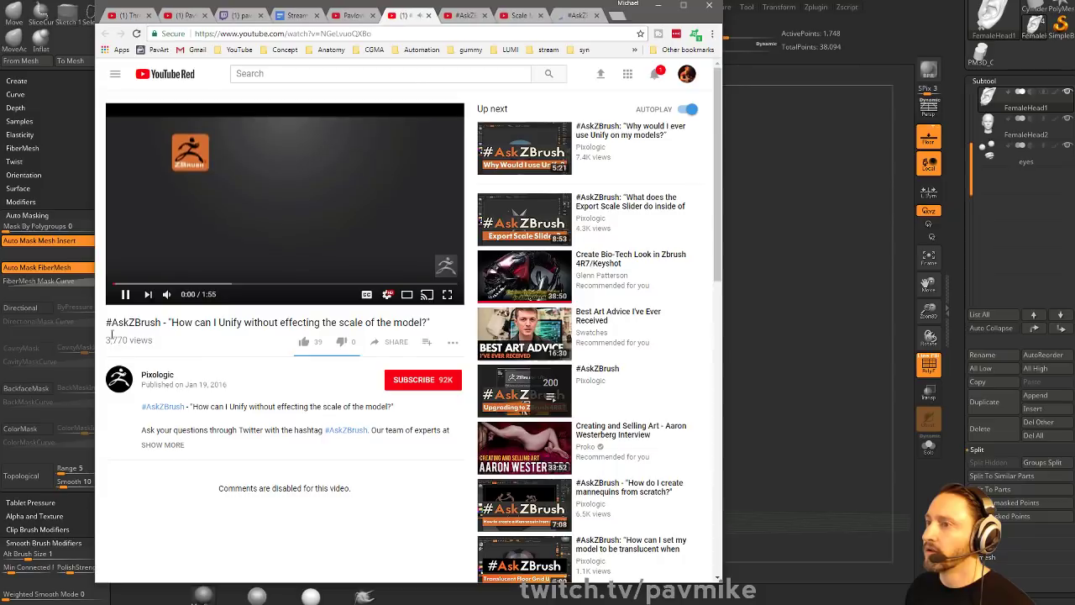
click(125, 296)
click(581, 16)
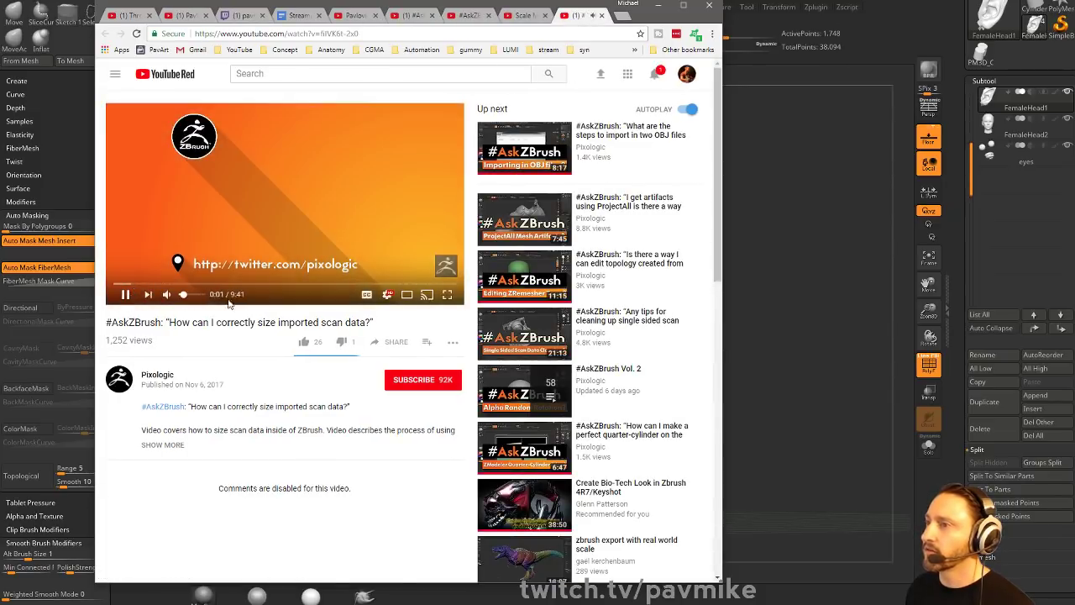
click(165, 297)
click(148, 275)
click(151, 284)
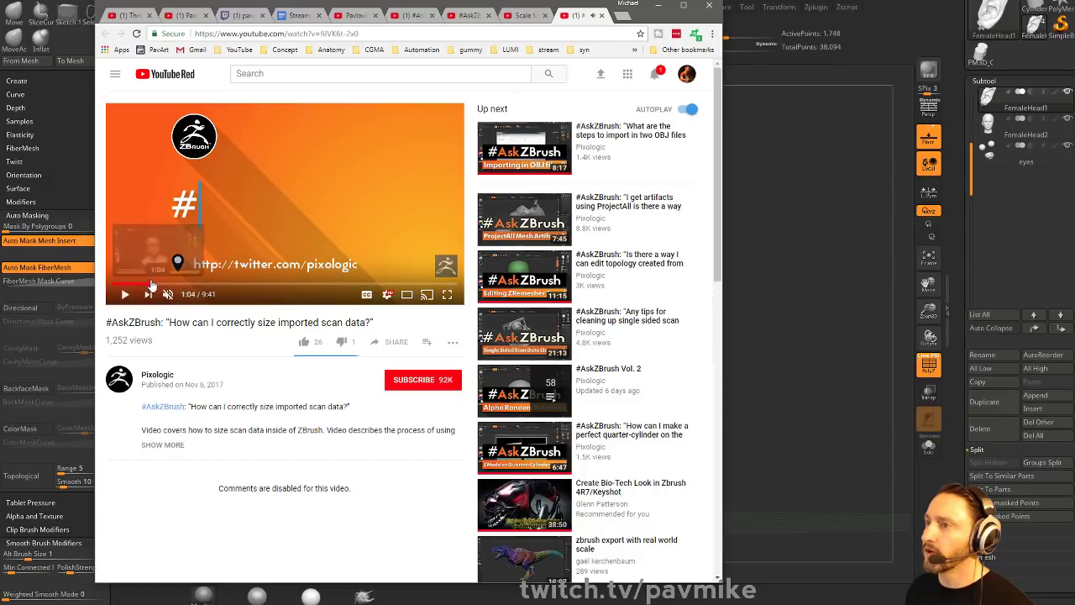
click(182, 284)
click(211, 284)
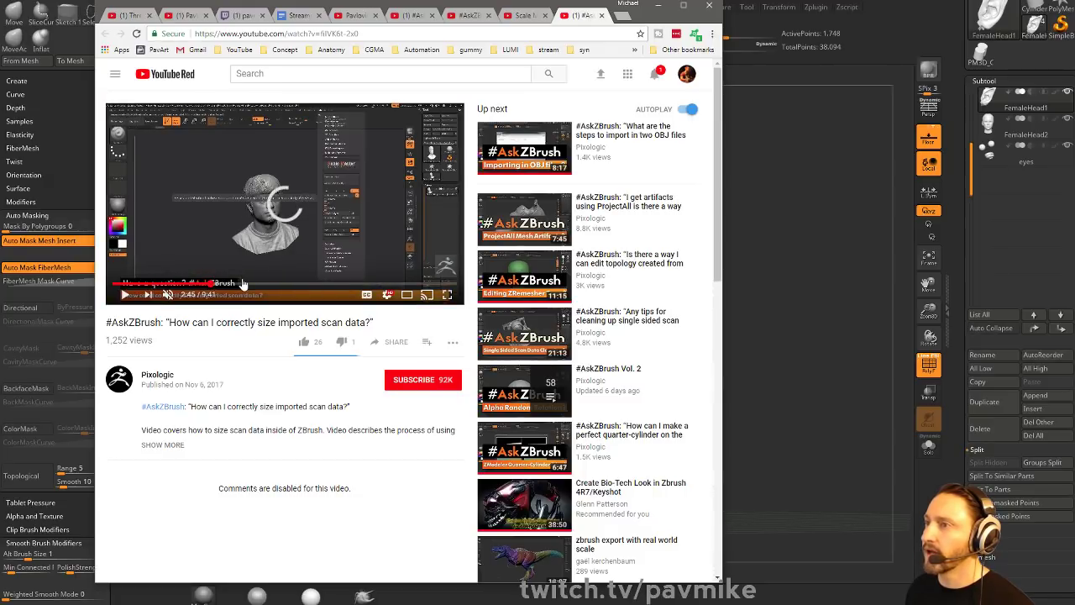
click(243, 284)
drag(242, 284, 371, 285)
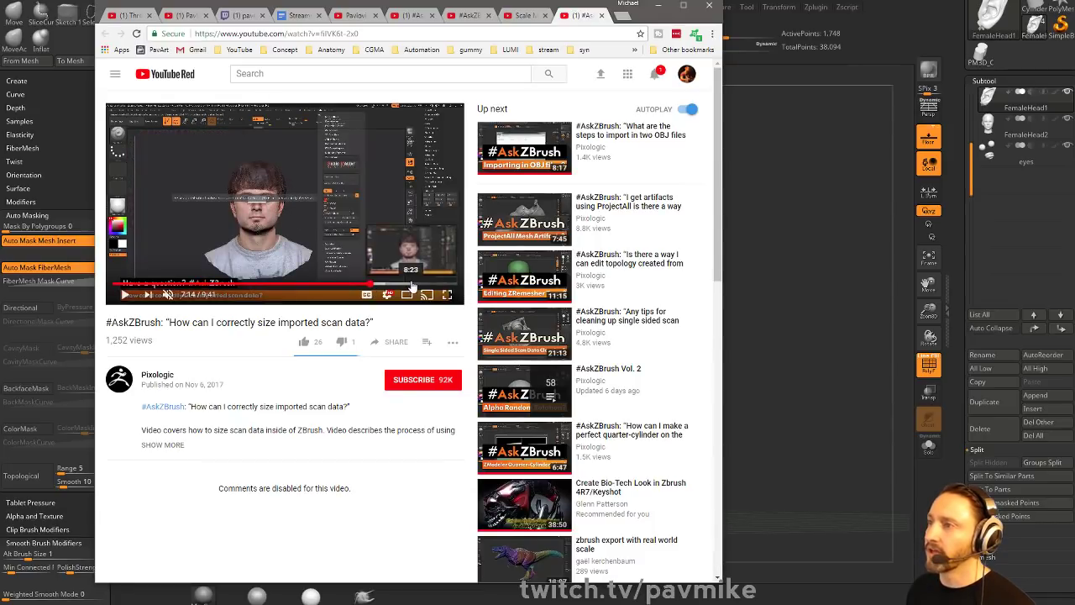
click(416, 285)
- Copy the scan data video's web address, and pause the Scale Master plugin video and copy its address as well
click(509, 34)
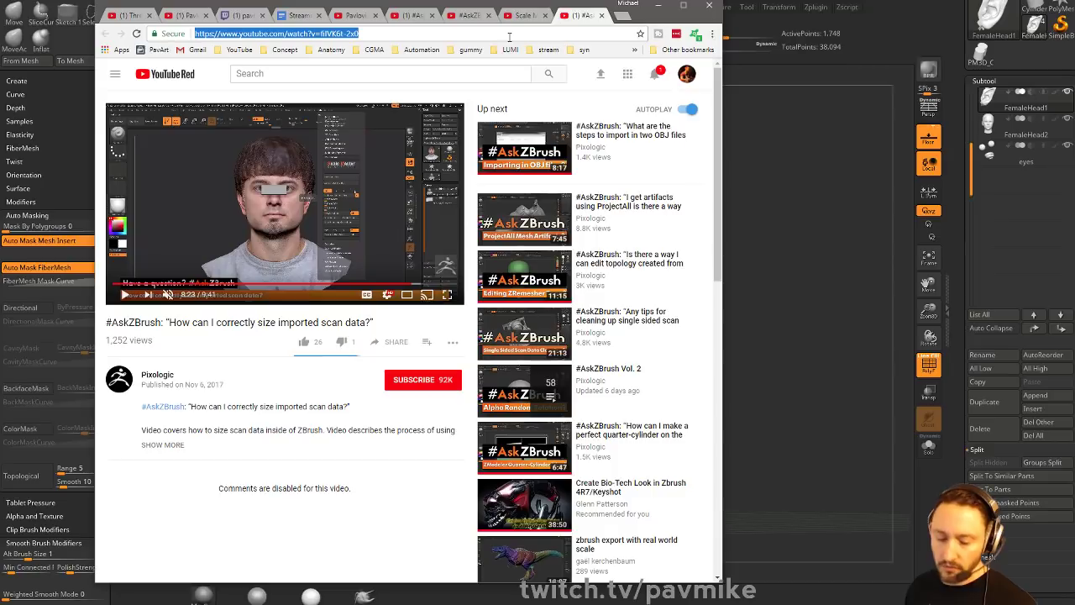
key(alt+Tab)
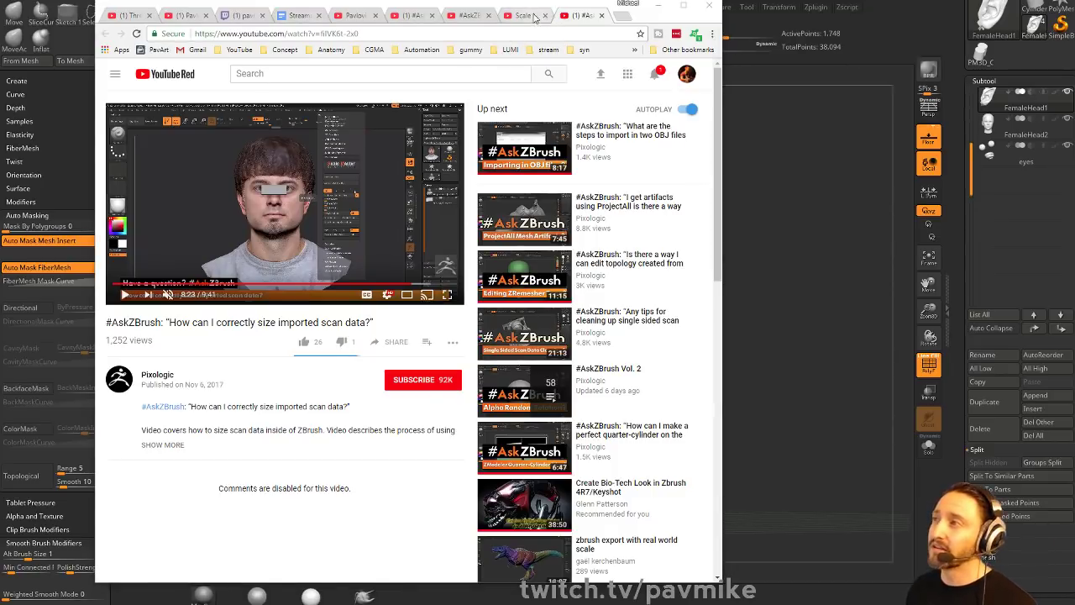
click(528, 15)
click(124, 296)
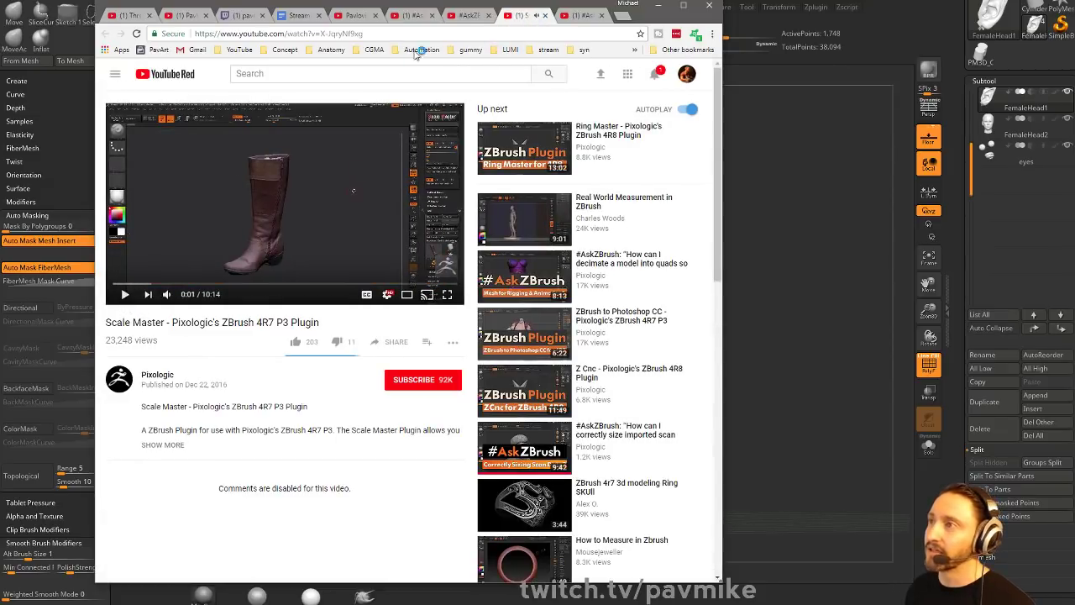
click(420, 35)
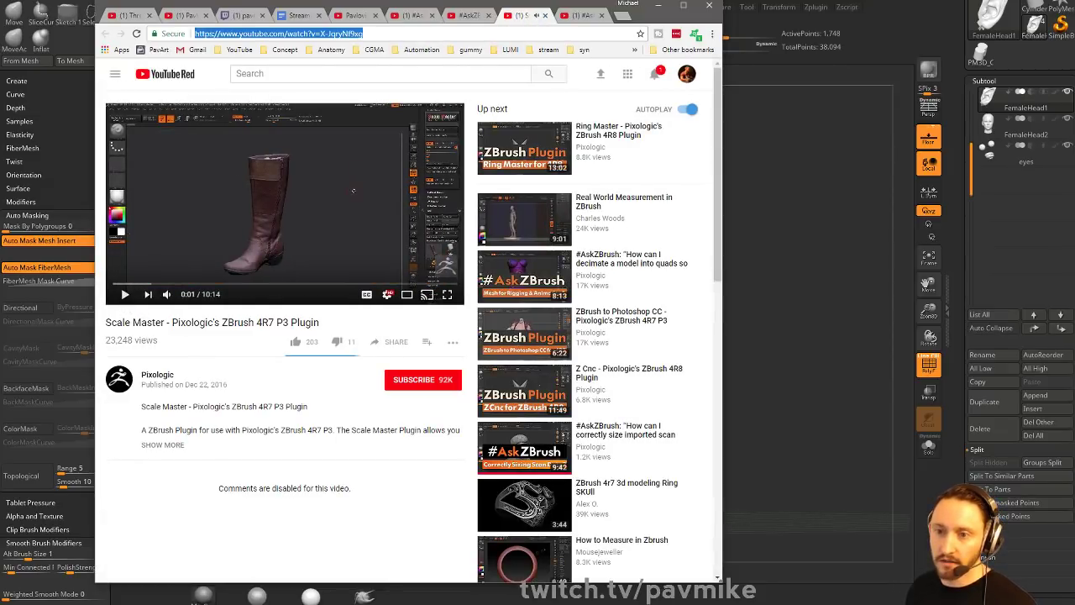
key(alt+Tab)
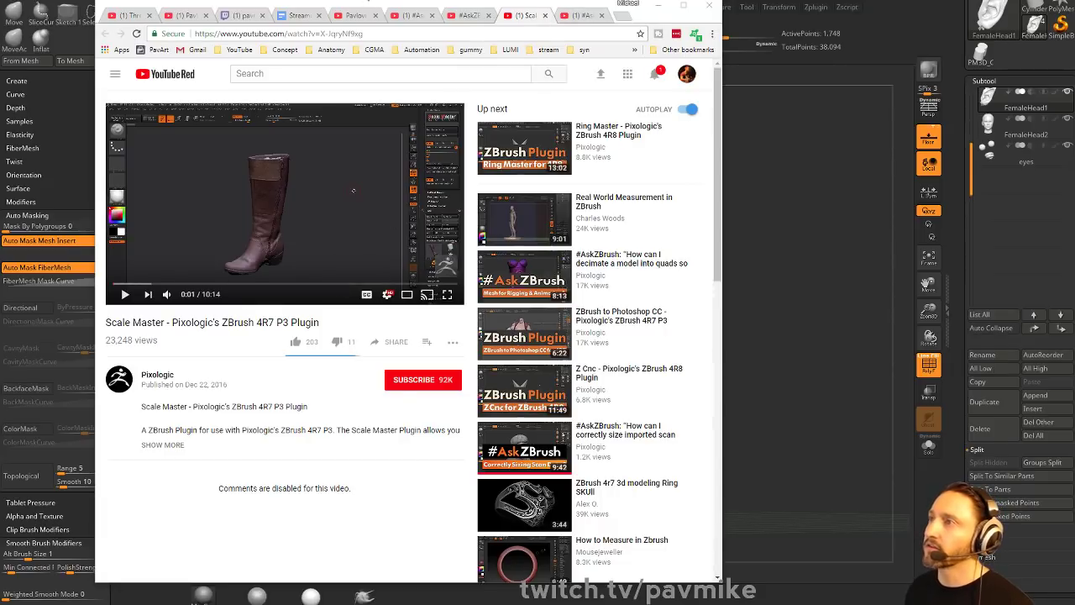
- Switch back to ZBrush, dock the Zplugin palette in the tray, and review the Scale Master options before collapsing them
key(alt+Tab)
drag(58, 132, 90, 381)
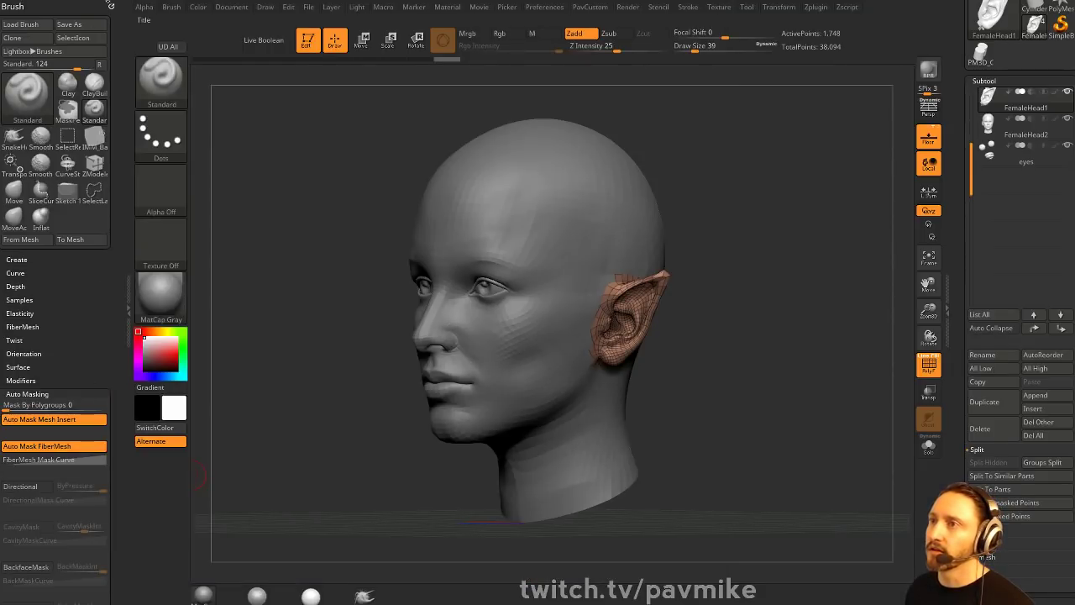
click(816, 7)
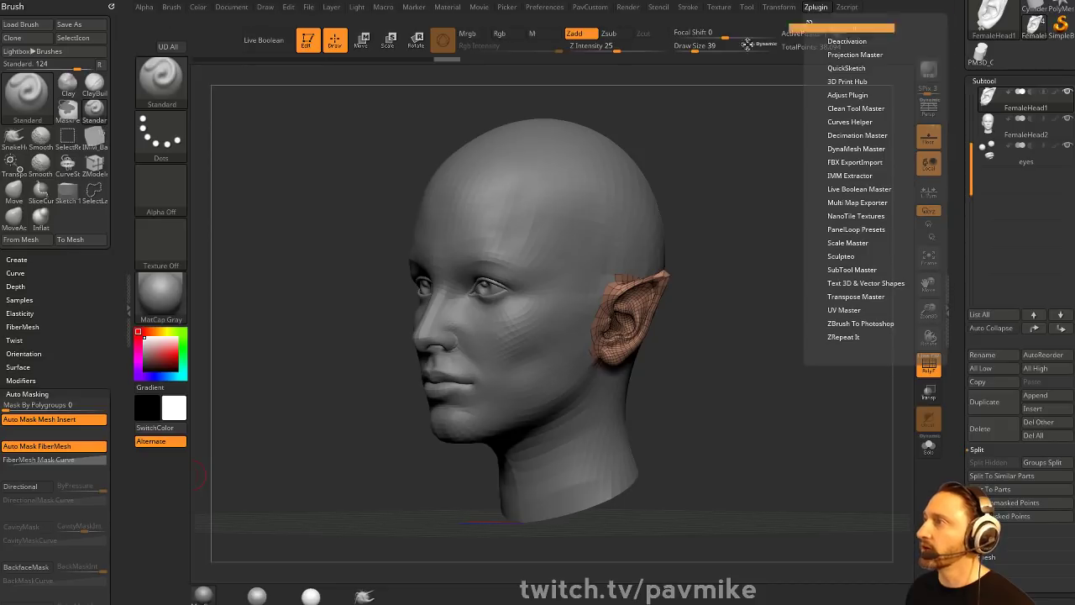
drag(747, 44, 57, 130)
key(shift)
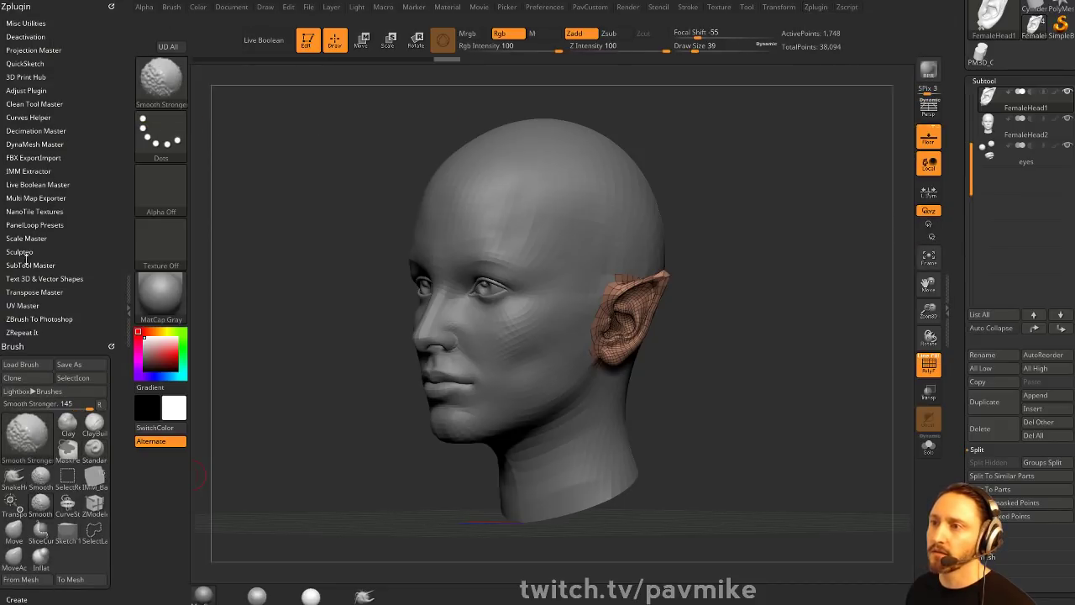
click(27, 238)
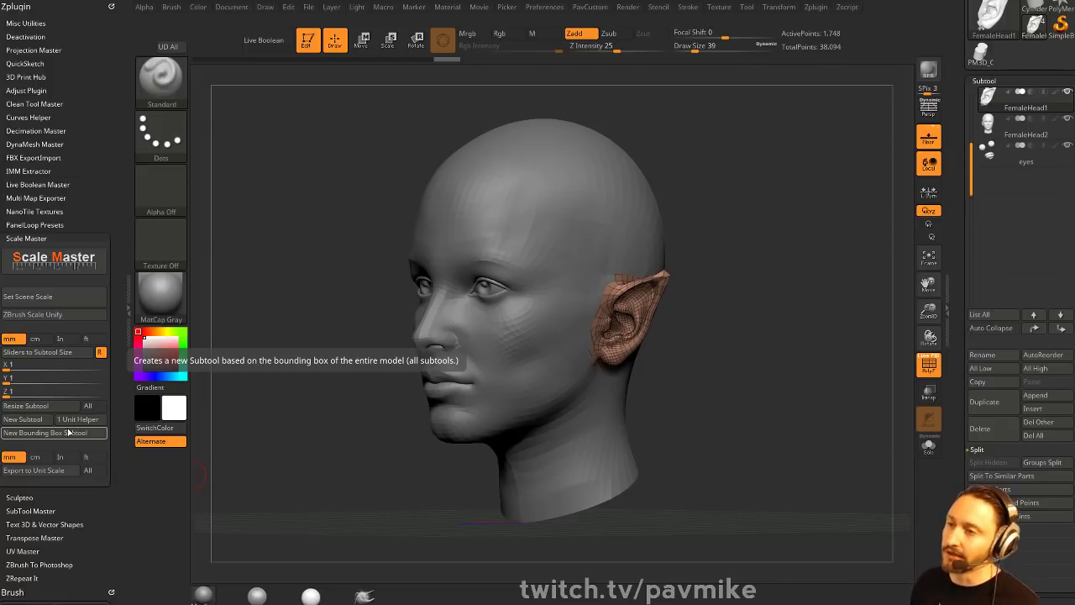
click(23, 239)
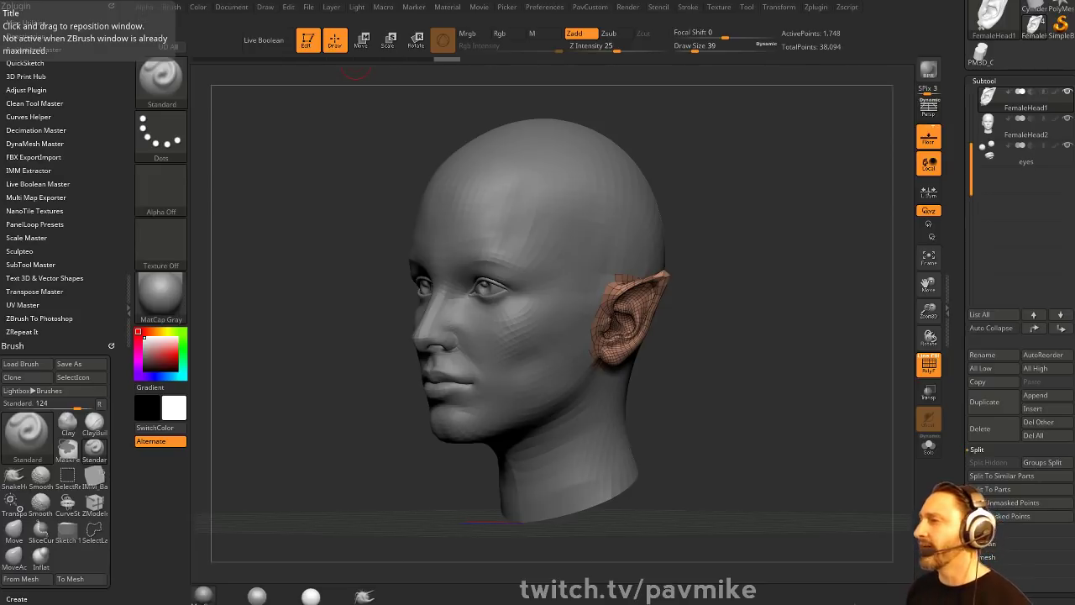
- Select the head subtool that lacks the pointed ear and bring its ZRemesher settings into view
mouse_move(754, 247)
mouse_down()
mouse_move(798, 241)
mouse_move(750, 255)
mouse_move(727, 236)
mouse_move(743, 250)
mouse_up()
alt+click(622, 230)
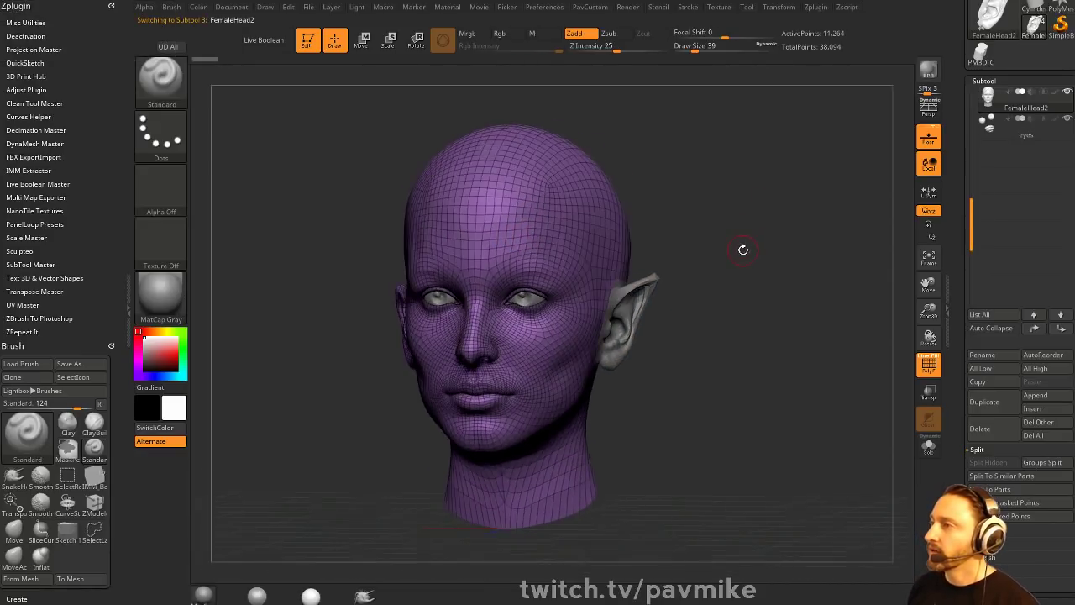
key(grave)
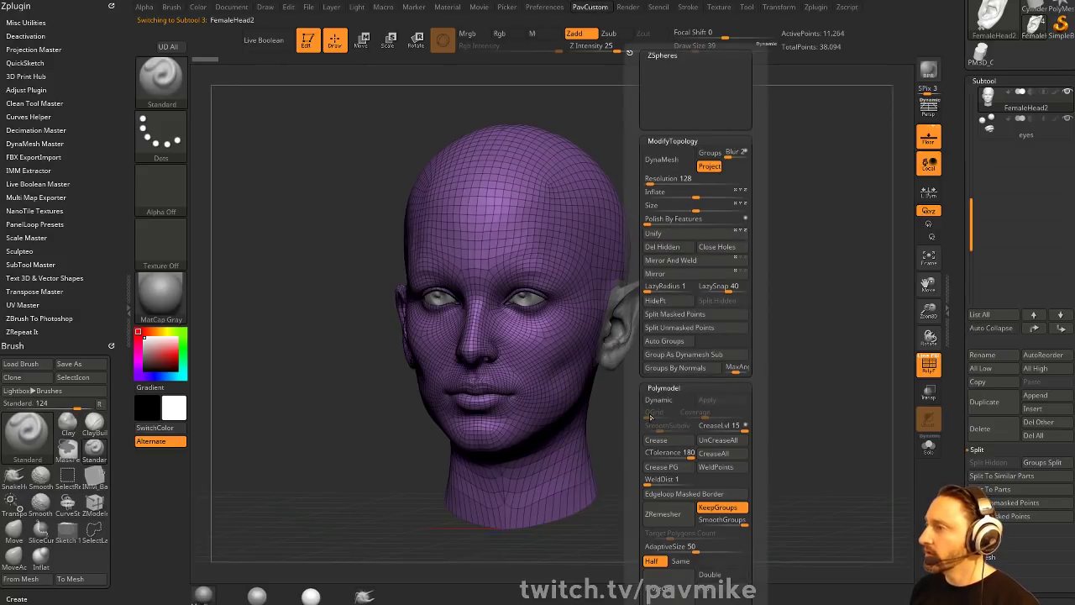
scroll(650, 417, down, 2)
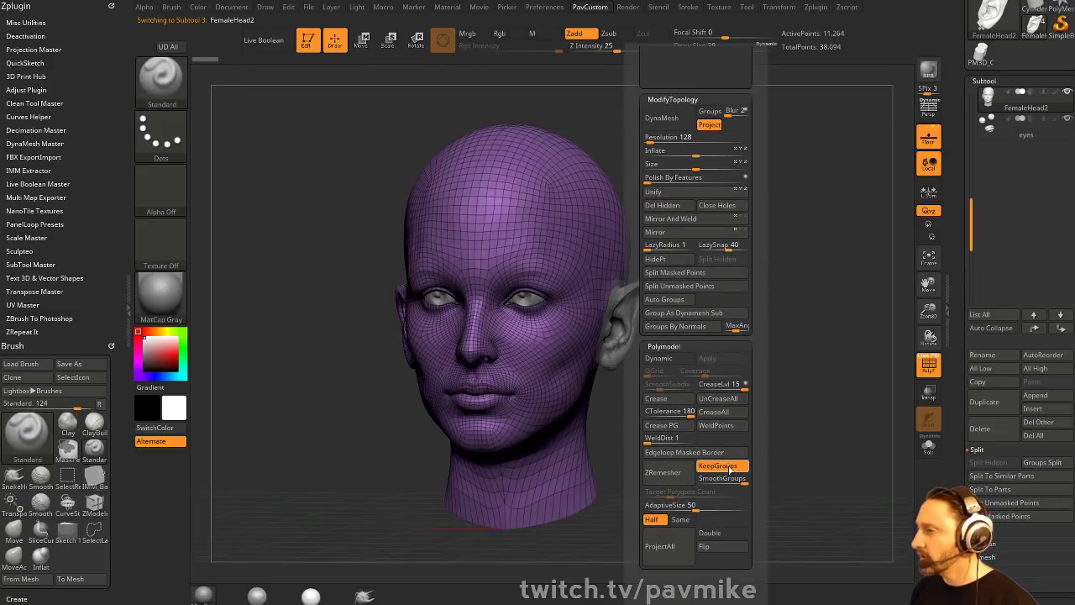
drag(963, 382, 962, 212)
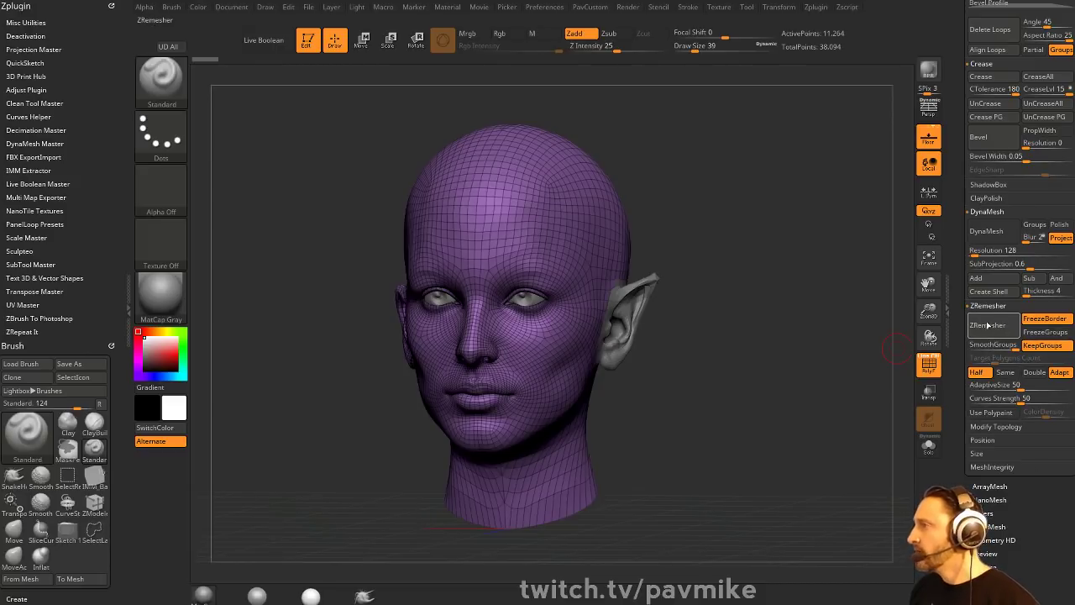
- Check the head in Solo mode, try ZRemesher on it with Half and KeepGroups on, and undo the remesh
click(928, 448)
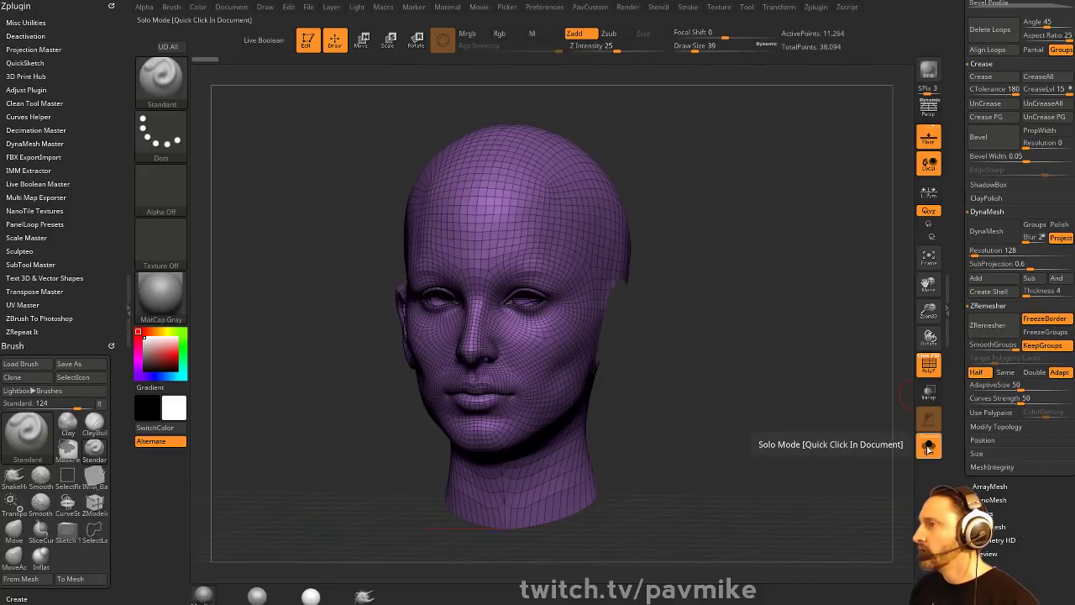
click(928, 448)
click(999, 327)
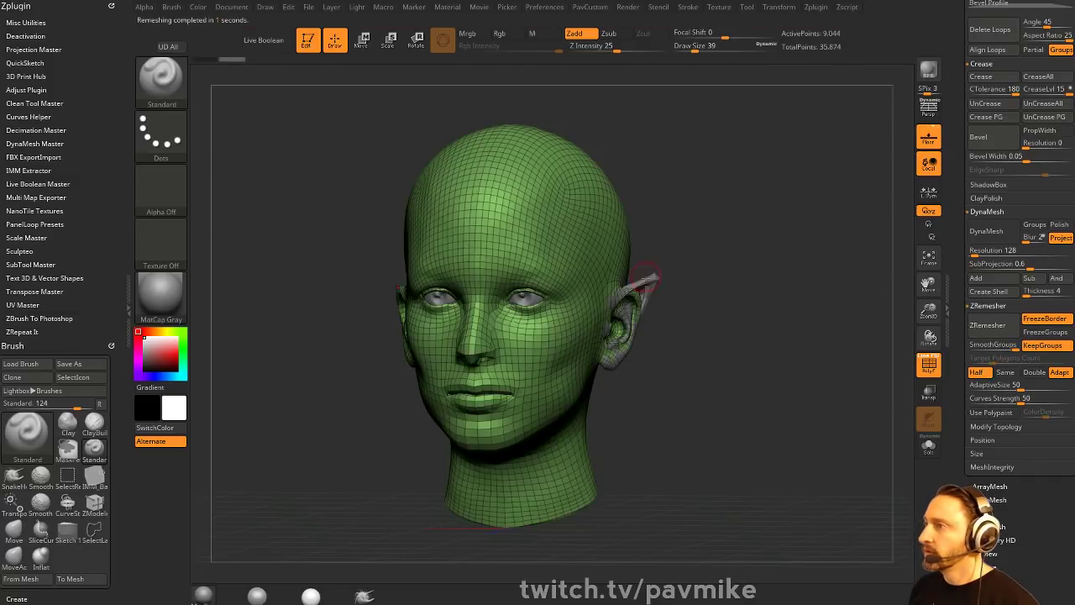
drag(680, 281, 735, 306)
key(ctrl+z)
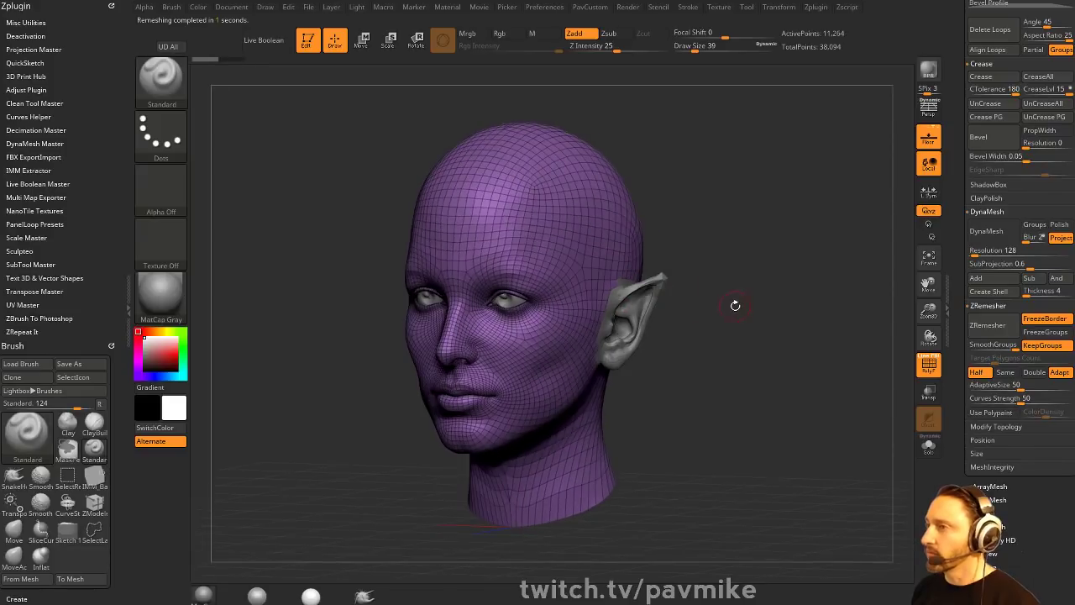
- Remesh the head subtool and the pointed ear subtool separately with ZRemesher, using FreezeBorder, KeepGroups and Half
click(989, 325)
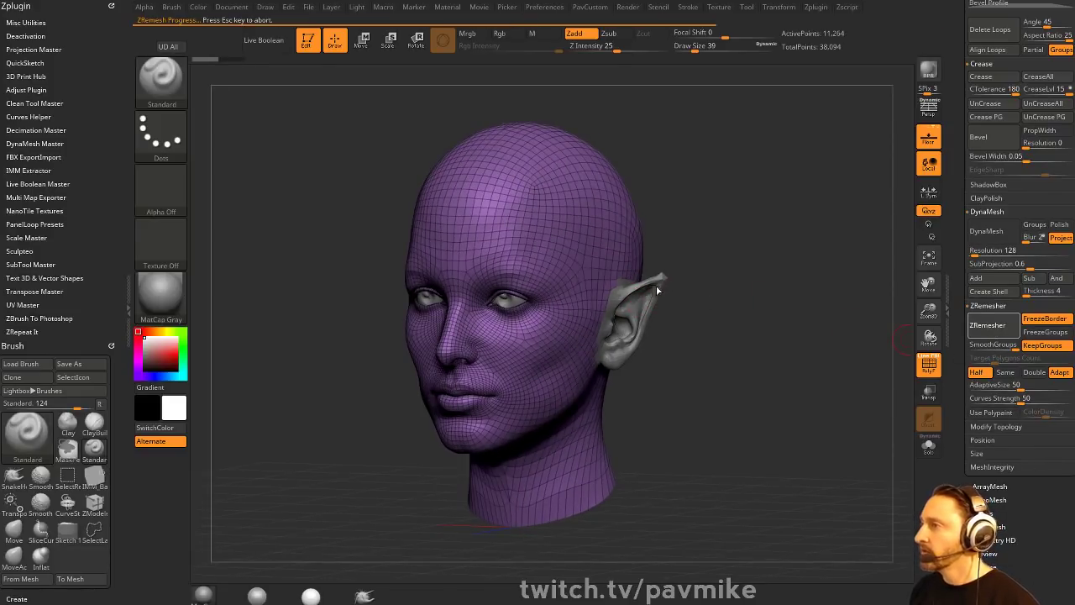
alt+click(657, 287)
key(5)
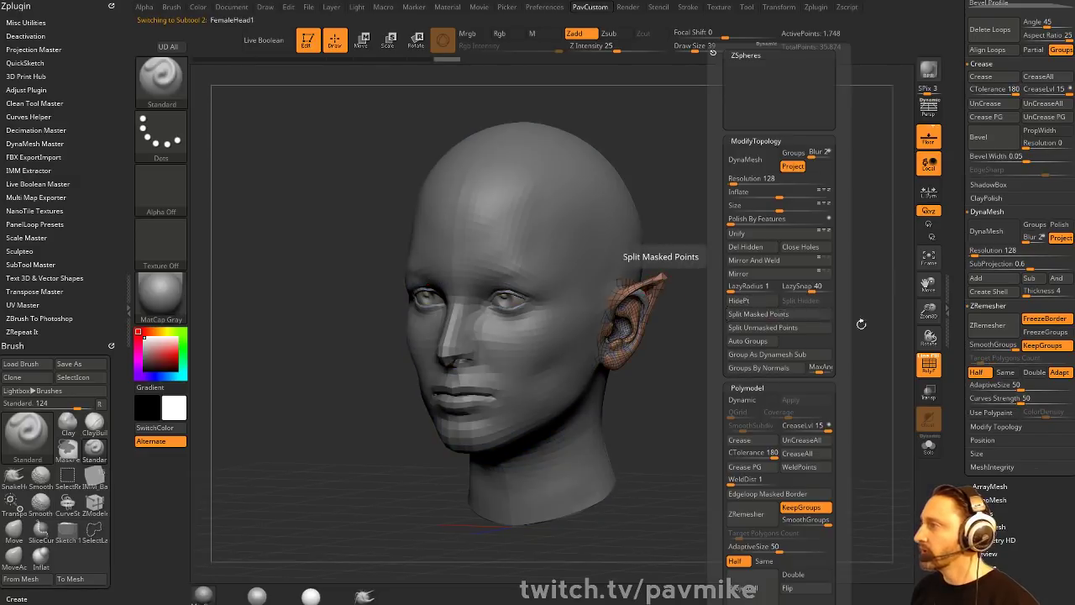
click(991, 328)
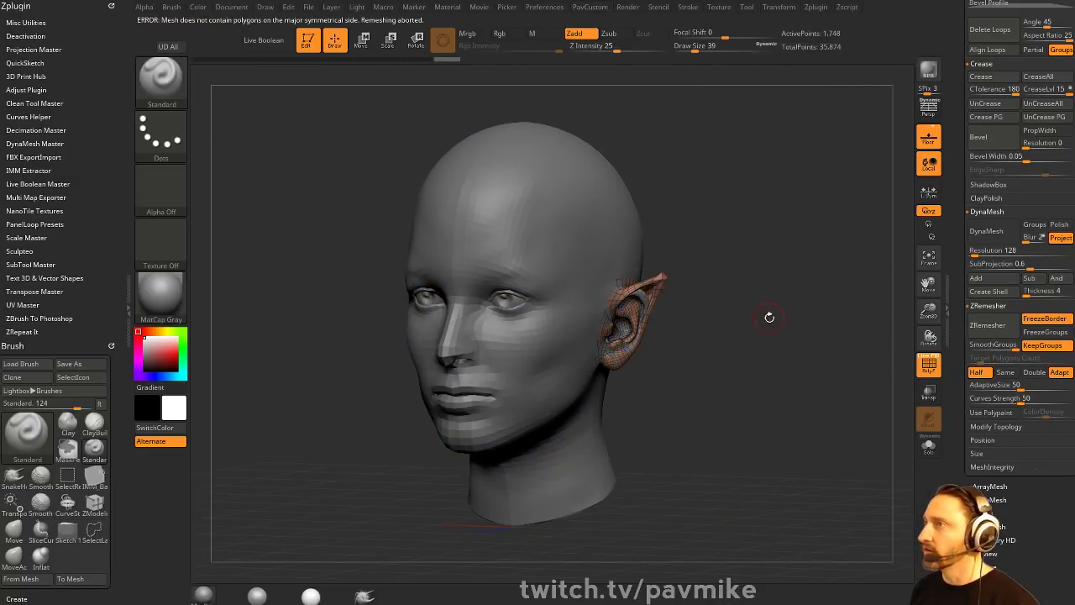
drag(766, 313, 777, 309)
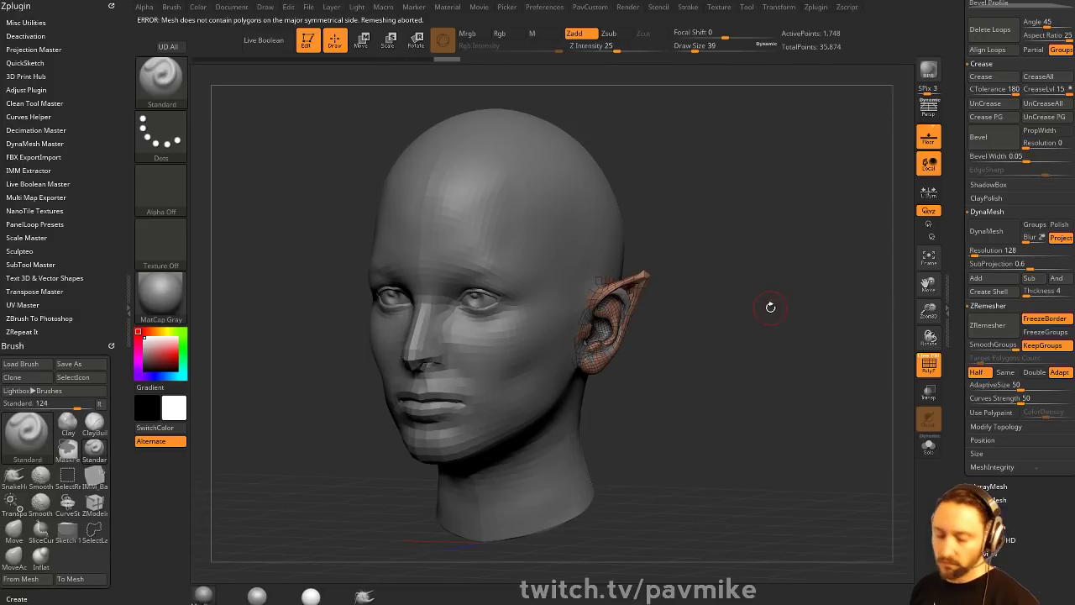
click(1001, 335)
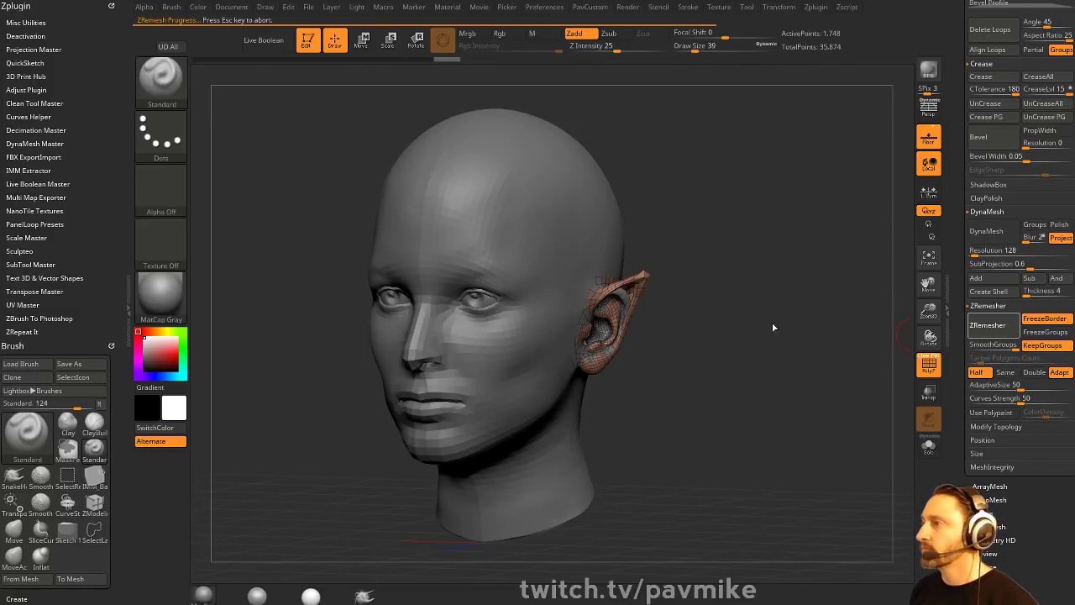
- Select the head subtool, turn on transparency, hide the floor grid, and check the head's regular ear in Solo mode
alt+drag(785, 275, 740, 336)
alt+click(621, 231)
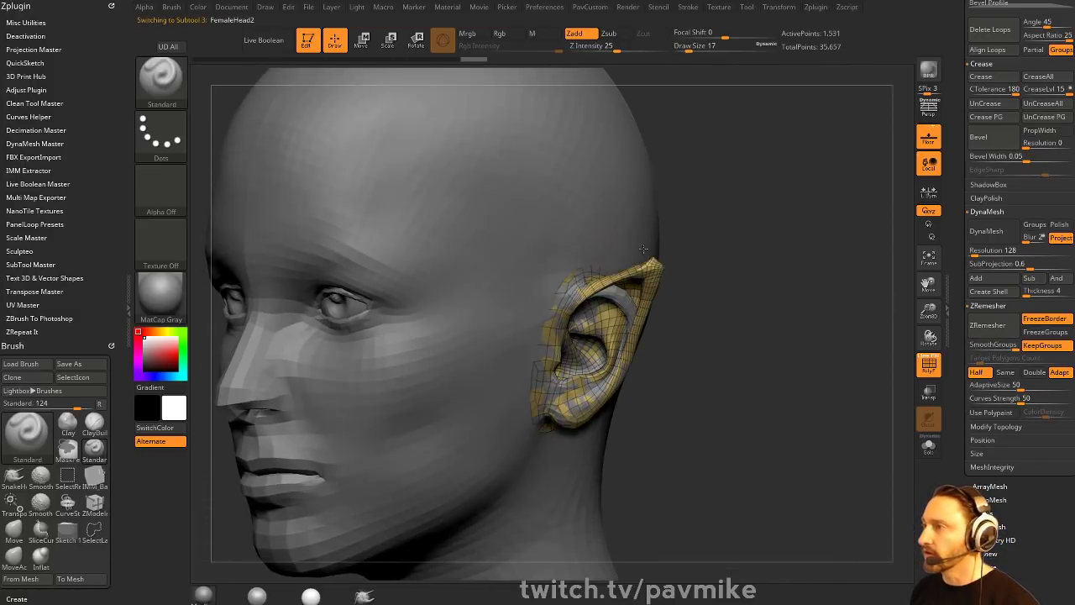
drag(777, 298, 681, 287)
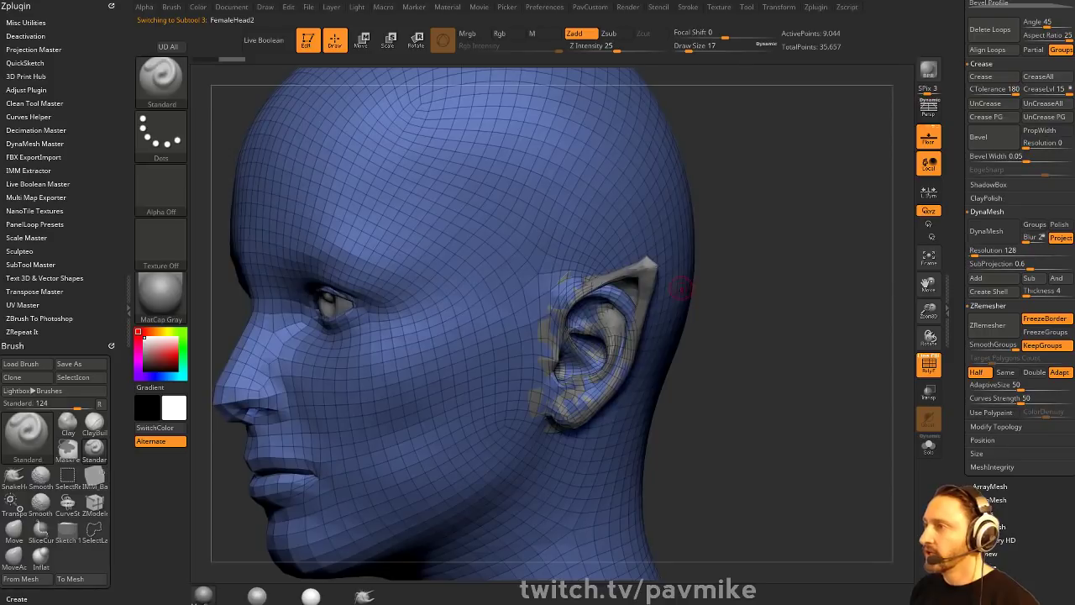
click(928, 392)
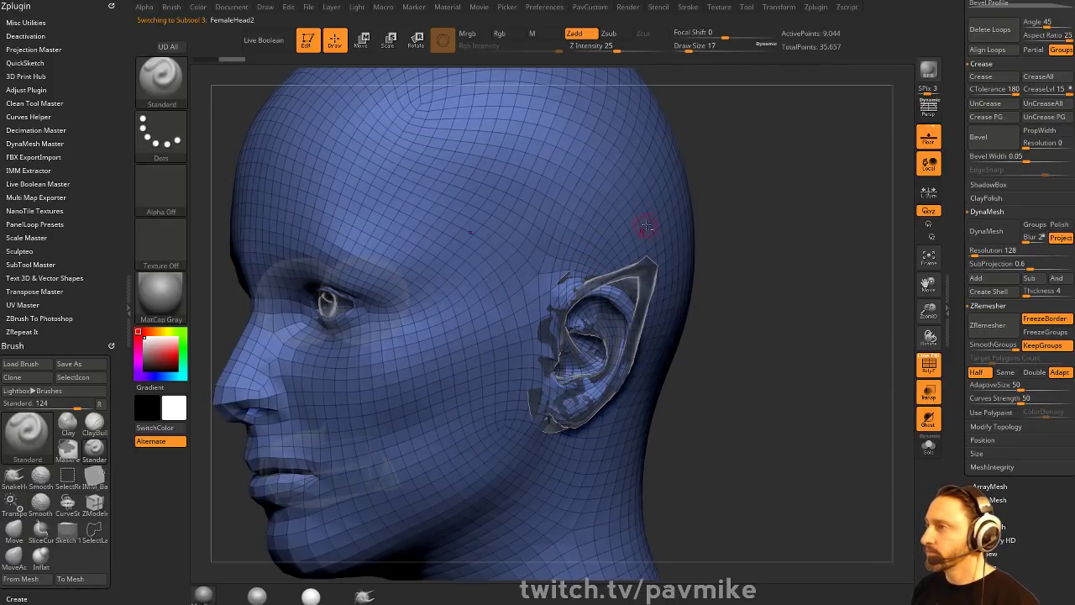
click(927, 446)
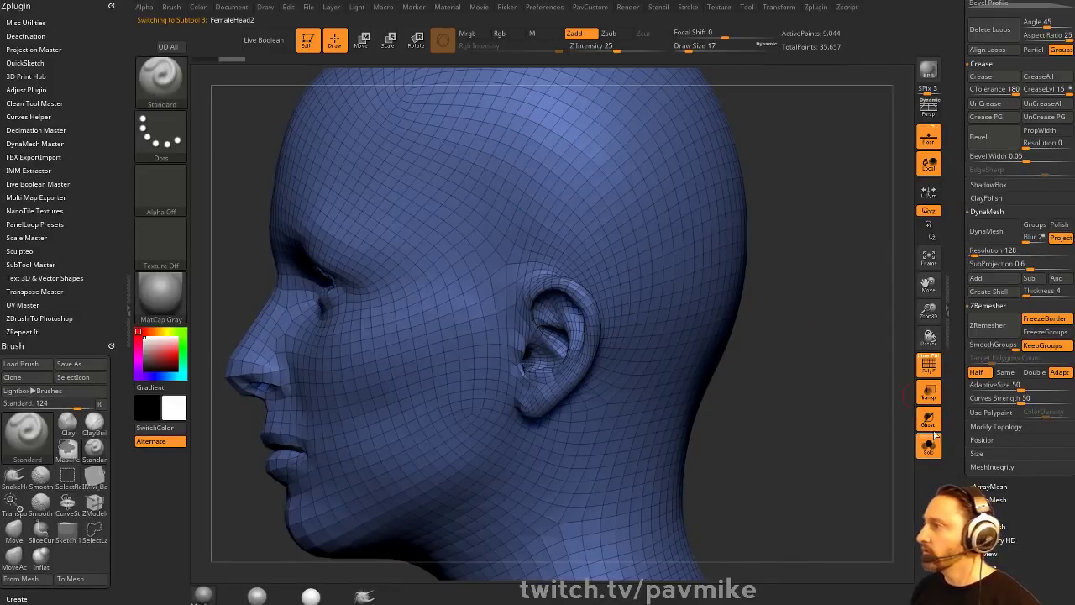
click(931, 144)
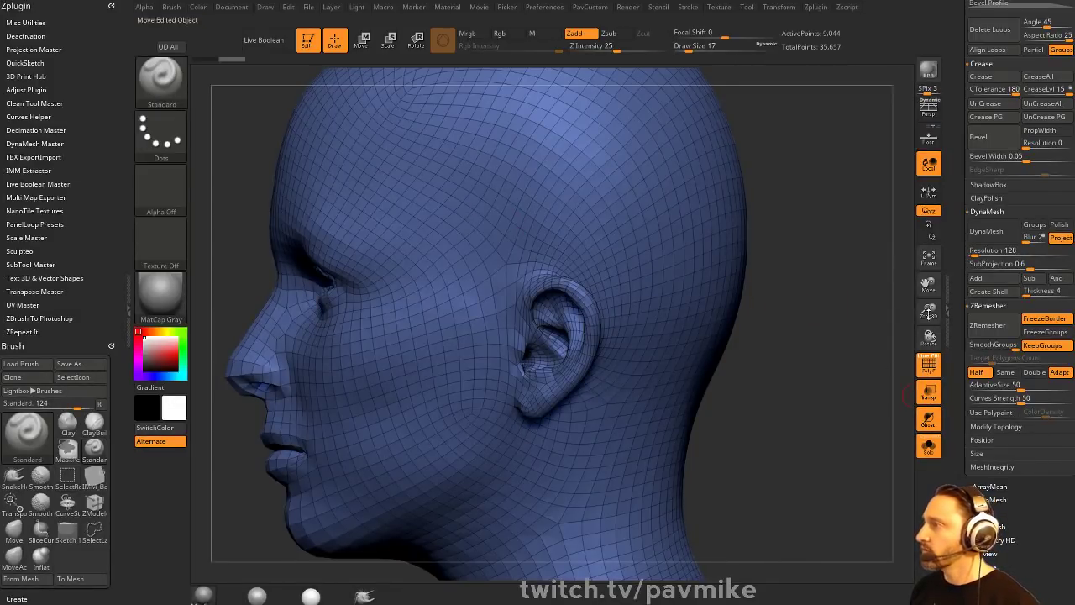
click(931, 367)
click(931, 366)
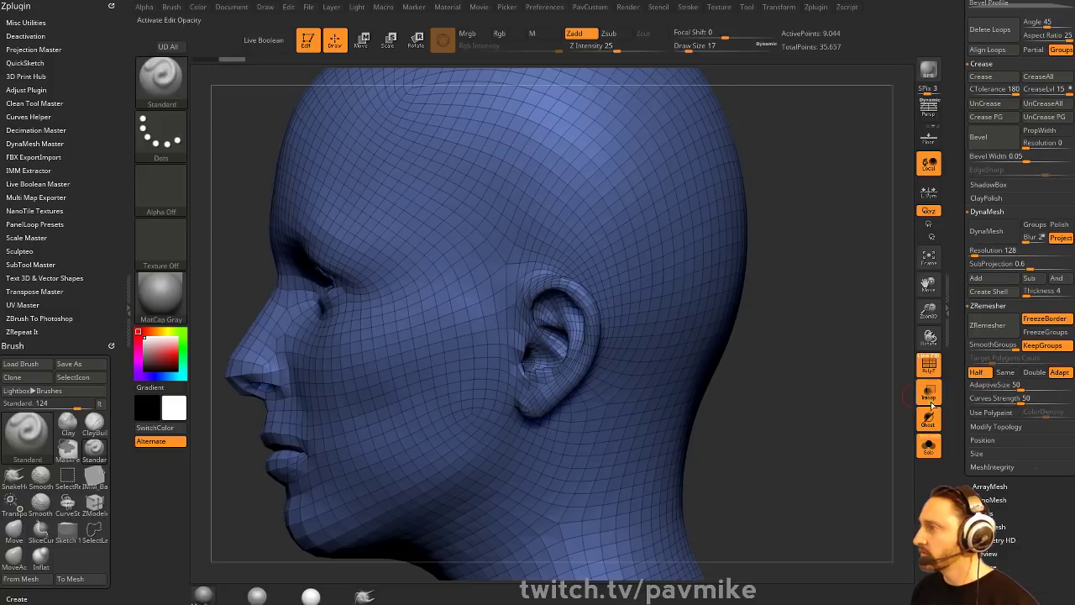
click(928, 446)
drag(779, 392, 819, 349)
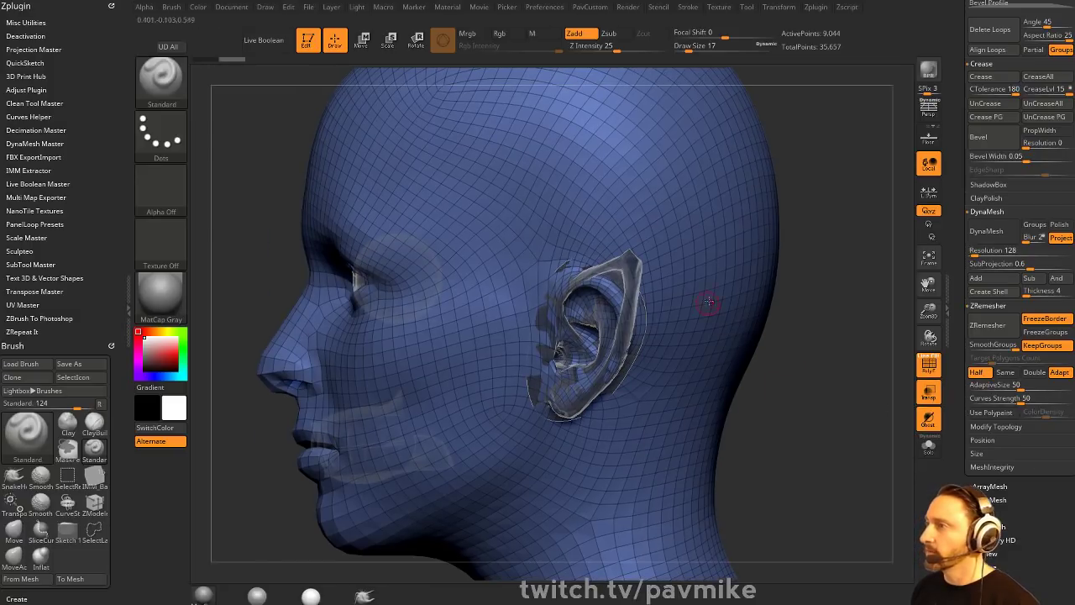
- Mask the head's whole regular ear and the skin around it, front and back, and turn the masked area into a polygroup
key(bracketright)
key(bracketright)
key(bracketright)
key(bracketright)
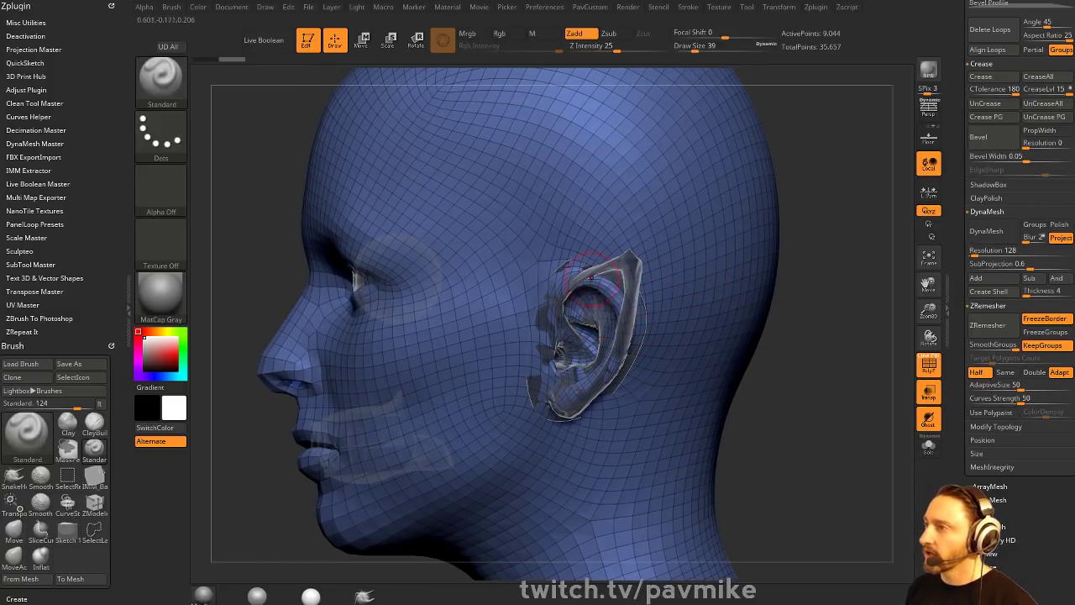
mouse_move(591, 284)
ctrl+mouse_down()
mouse_move(561, 274)
mouse_move(536, 405)
mouse_move(615, 365)
ctrl+mouse_up()
mouse_move(788, 294)
mouse_down()
mouse_move(819, 288)
mouse_move(731, 294)
mouse_up()
ctrl+drag(427, 294, 406, 300)
drag(294, 315, 413, 347)
mouse_move(605, 276)
ctrl+mouse_down()
mouse_move(556, 275)
mouse_move(538, 354)
mouse_move(563, 414)
mouse_move(580, 408)
ctrl+mouse_up()
drag(794, 395, 714, 388)
mouse_move(592, 286)
ctrl+mouse_down()
mouse_move(637, 309)
mouse_move(597, 367)
mouse_move(581, 311)
ctrl+mouse_up()
drag(875, 353, 954, 358)
mouse_move(584, 301)
ctrl+mouse_down()
mouse_move(544, 384)
mouse_move(575, 378)
ctrl+mouse_up()
mouse_move(806, 370)
mouse_down()
mouse_move(739, 378)
mouse_move(714, 395)
mouse_up()
ctrl+drag(622, 303, 588, 402)
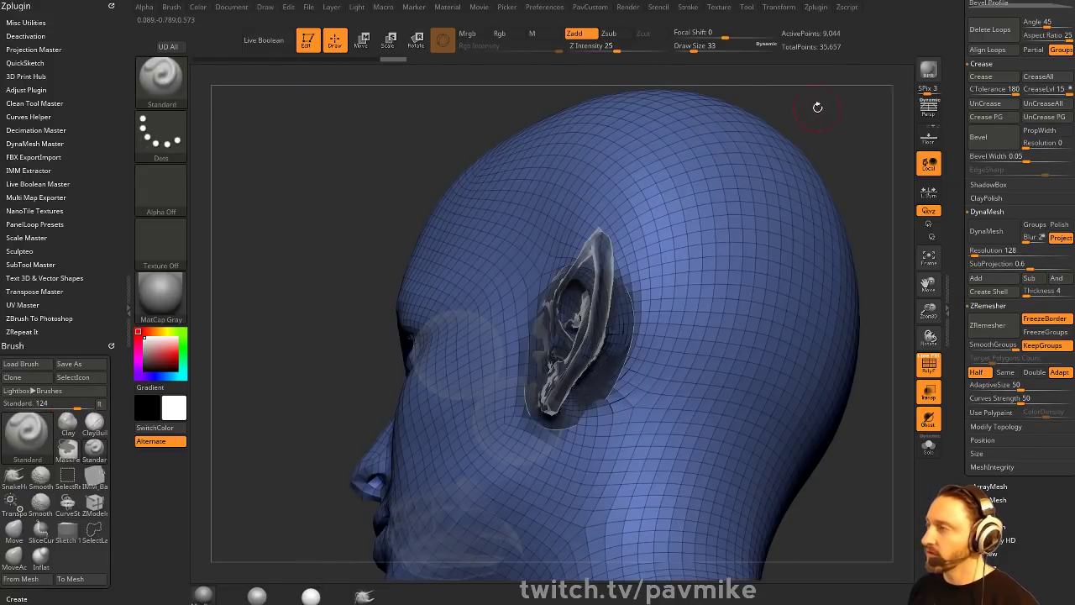
drag(817, 108, 865, 122)
ctrl+drag(577, 324, 578, 285)
drag(731, 290, 804, 294)
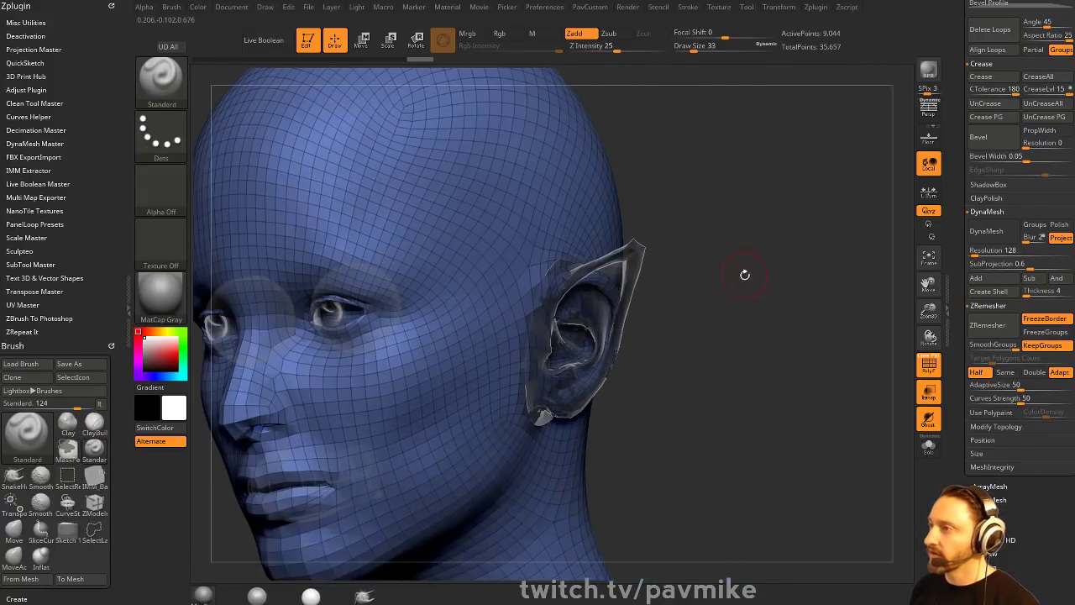
key(ctrl)
mouse_move(713, 353)
mouse_down()
mouse_move(838, 168)
mouse_move(852, 230)
mouse_up()
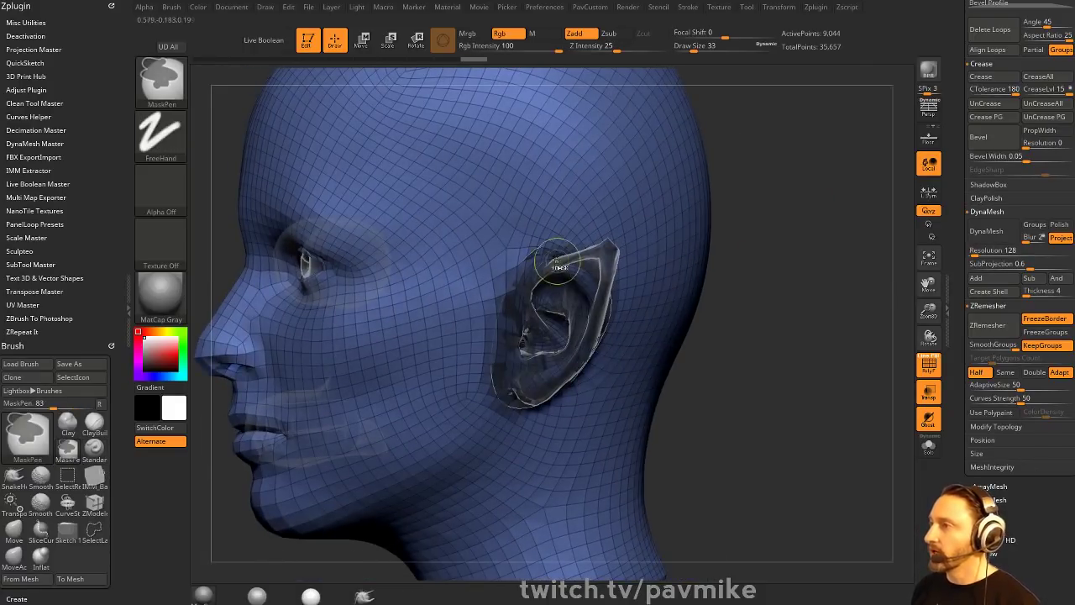
ctrl+drag(557, 265, 530, 279)
drag(810, 259, 737, 266)
key(ctrl)
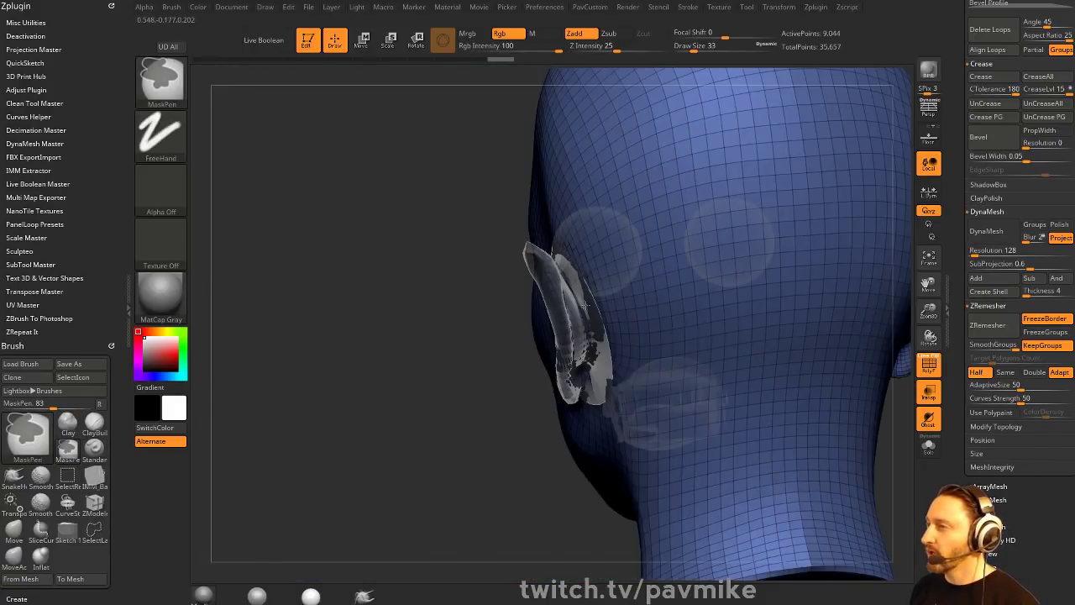
ctrl+drag(586, 305, 590, 315)
drag(481, 308, 533, 308)
ctrl+drag(594, 331, 597, 366)
mouse_move(837, 285)
mouse_down()
mouse_move(867, 287)
mouse_move(849, 286)
mouse_up()
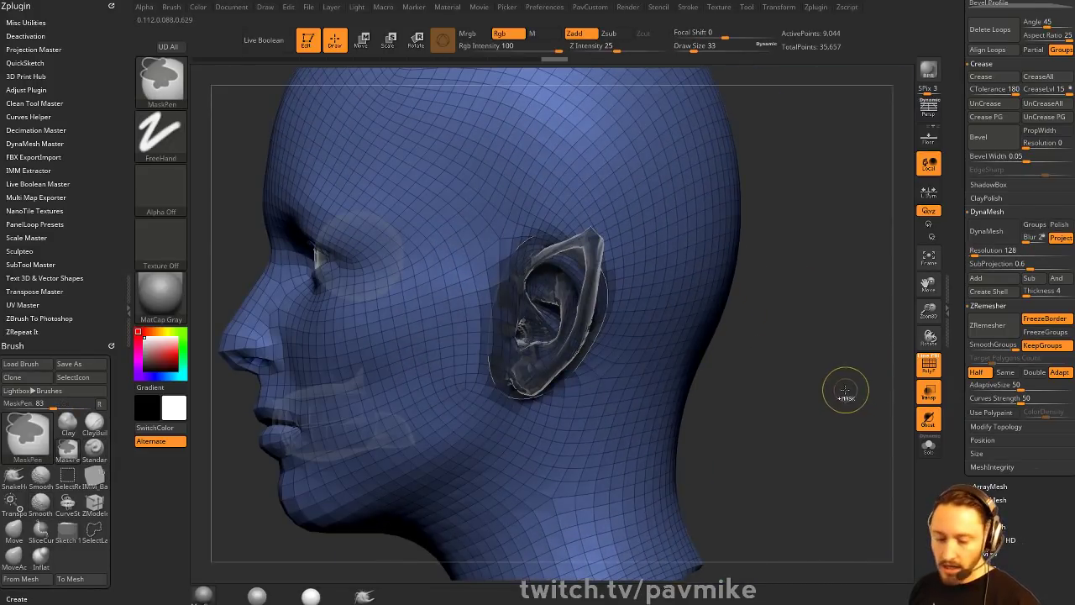
key(ctrl+w)
mouse_move(804, 336)
mouse_down()
mouse_move(832, 338)
mouse_move(799, 327)
mouse_up()
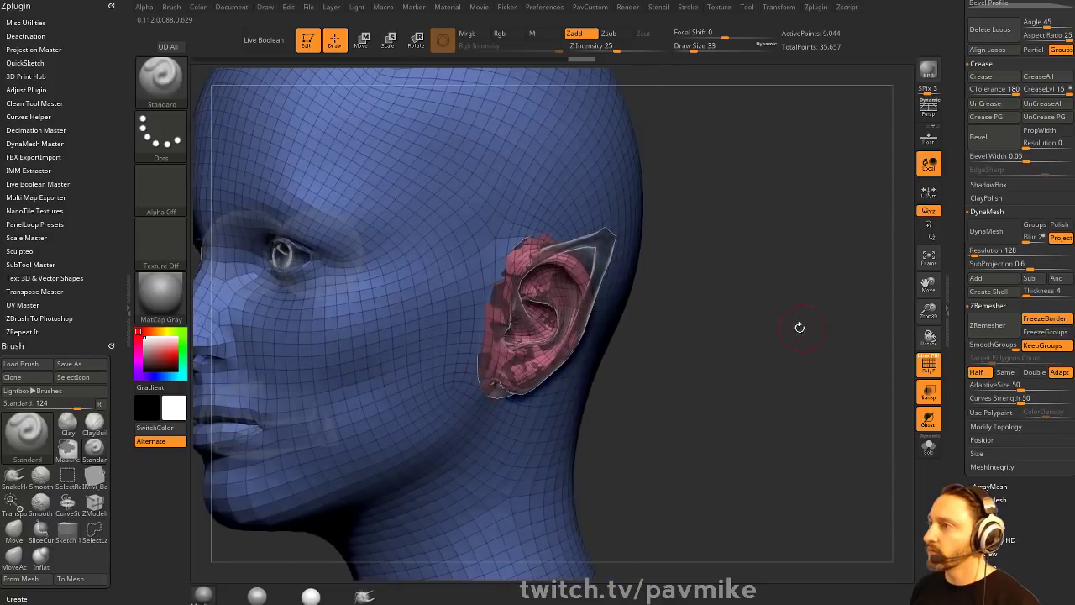
- Hide the regular ear's polygroup on the head and try deleting the hidden polygons
drag(728, 244, 789, 292)
ctrl+shift+click(581, 280)
key(space)
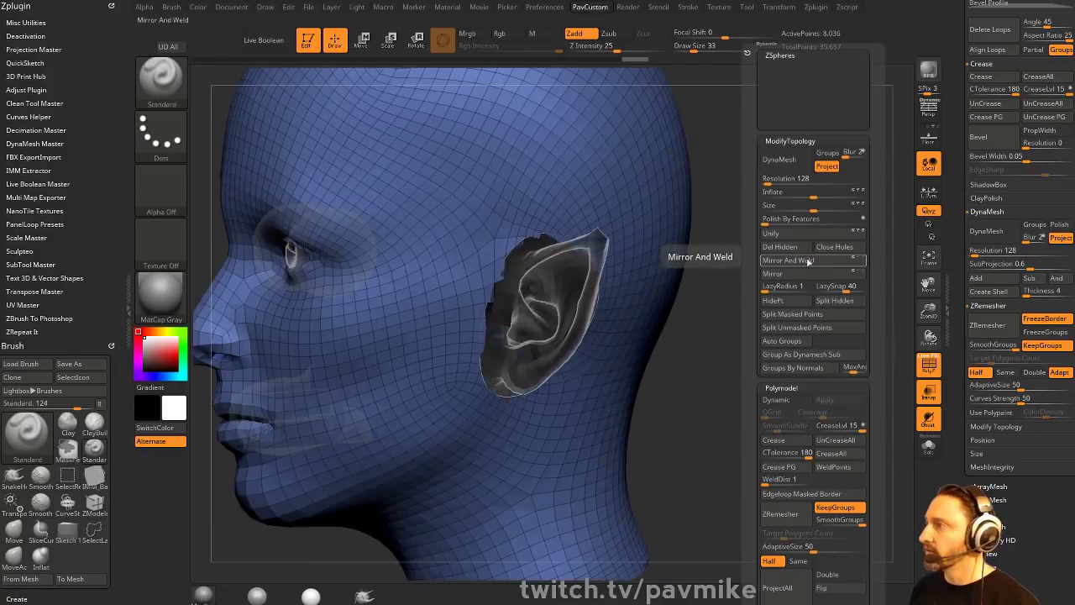
click(768, 246)
alt+drag(699, 260, 732, 320)
drag(650, 309, 639, 319)
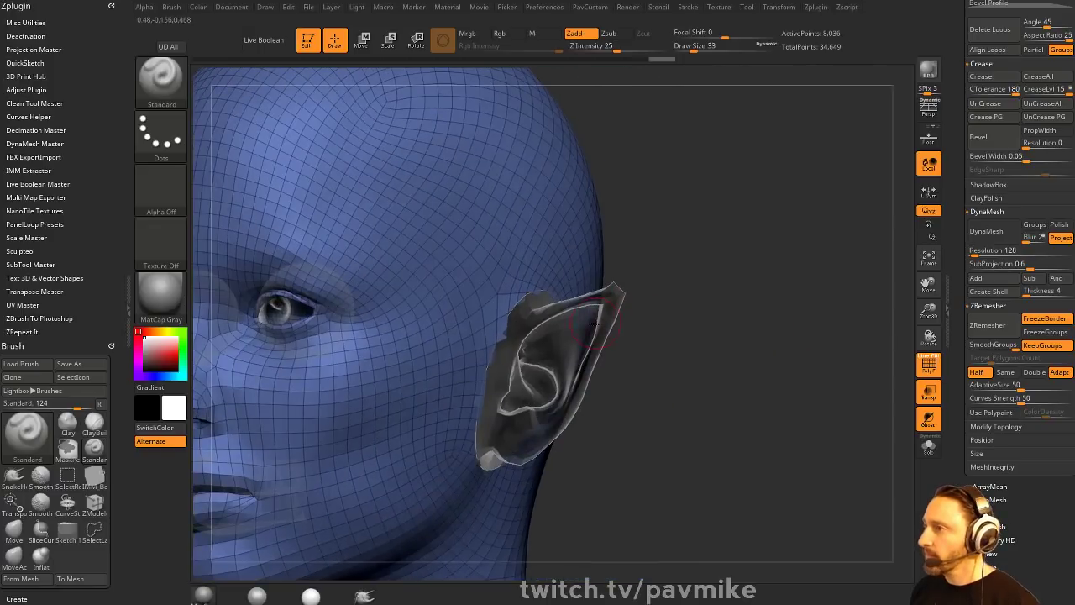
- Compare the pointed ear with the opening in the head, and undo the deletion of the regular ear
alt+click(599, 324)
drag(715, 289, 571, 264)
alt+click(571, 264)
key(s)
mouse_move(756, 316)
mouse_down()
mouse_move(770, 317)
mouse_move(741, 317)
mouse_up()
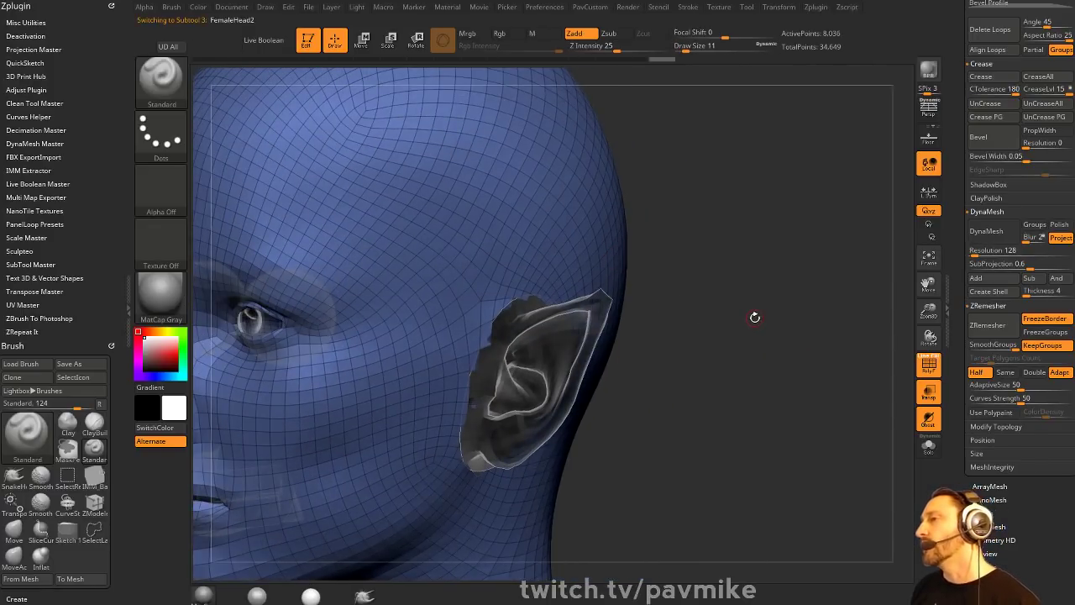
drag(765, 292, 773, 336)
key(f)
key(f)
ctrl+shift+click(773, 336)
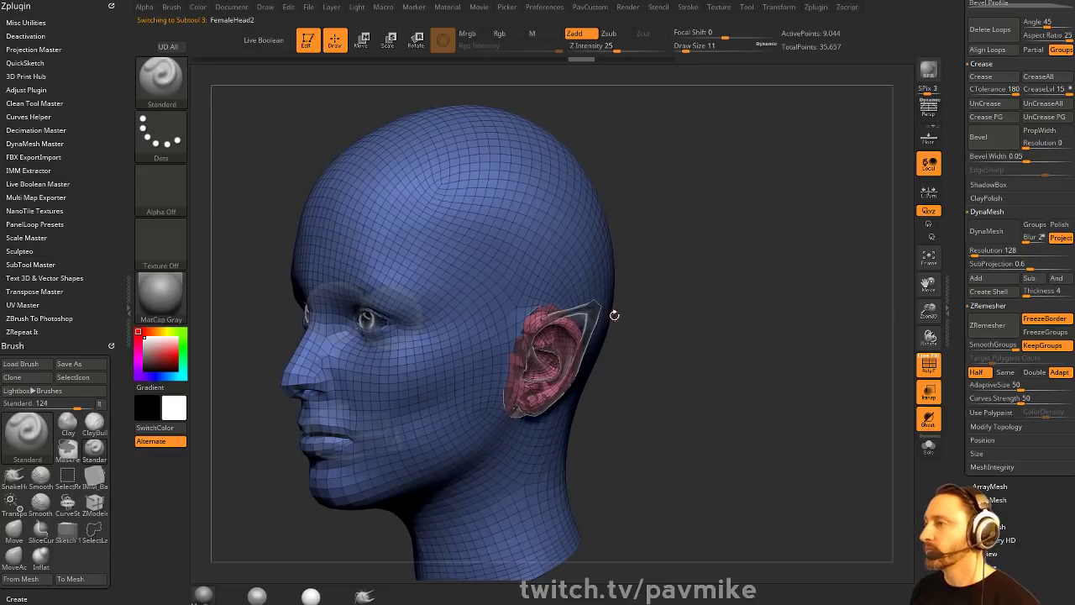
- Isolate the pointed ear subtool in Solo mode and create a new InsertMesh brush from it
alt+click(613, 312)
click(928, 447)
drag(867, 427, 672, 347)
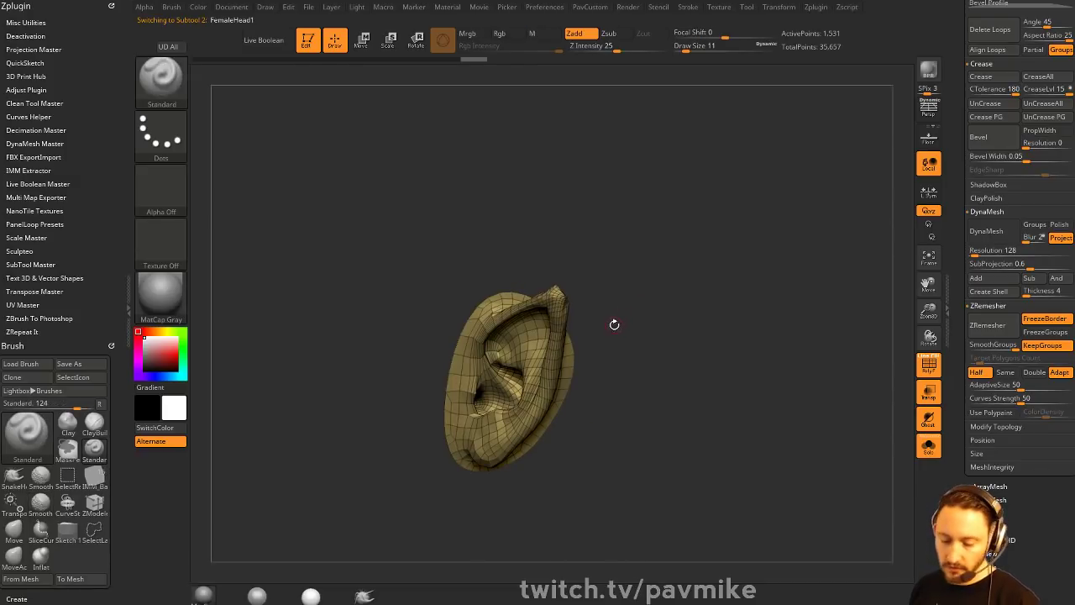
key(b)
click(353, 596)
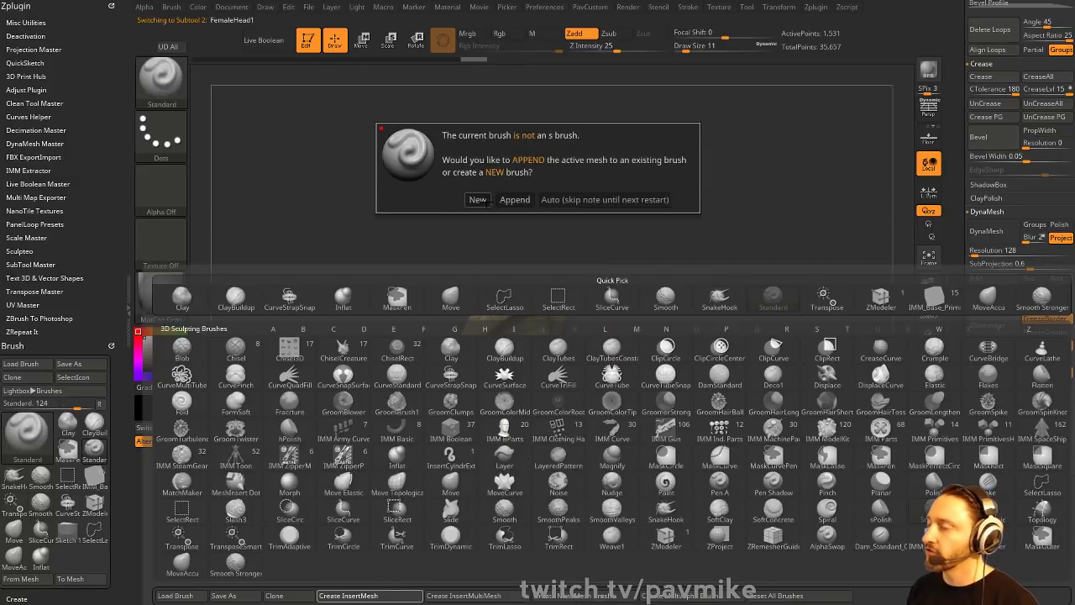
click(477, 200)
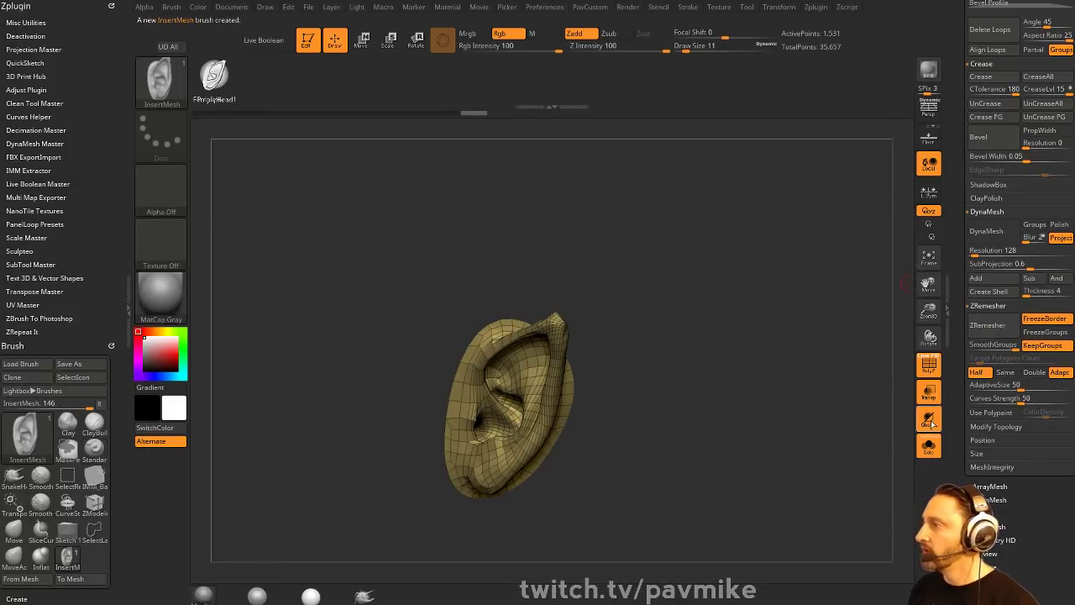
- Show only the head subtool in Solo mode, check its ear polygroup in isolation, and hide that polygroup
click(928, 445)
alt+click(613, 281)
click(923, 454)
right_drag(509, 400, 593, 337)
drag(822, 346, 810, 364)
ctrl+shift+click(496, 354)
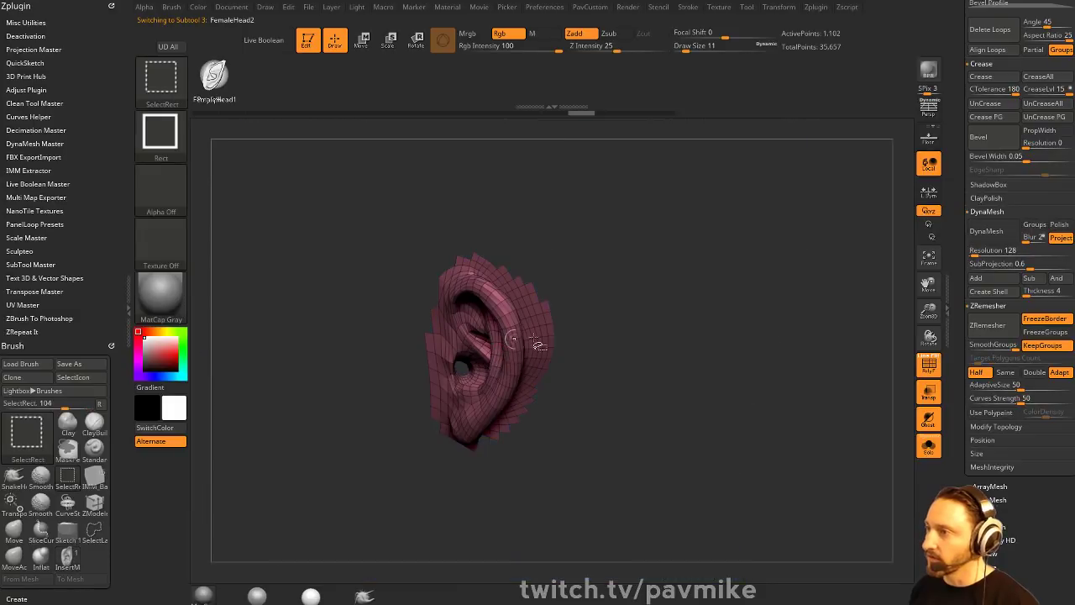
ctrl+shift+click(828, 340)
ctrl+shift+click(840, 346)
ctrl+shift+click(837, 348)
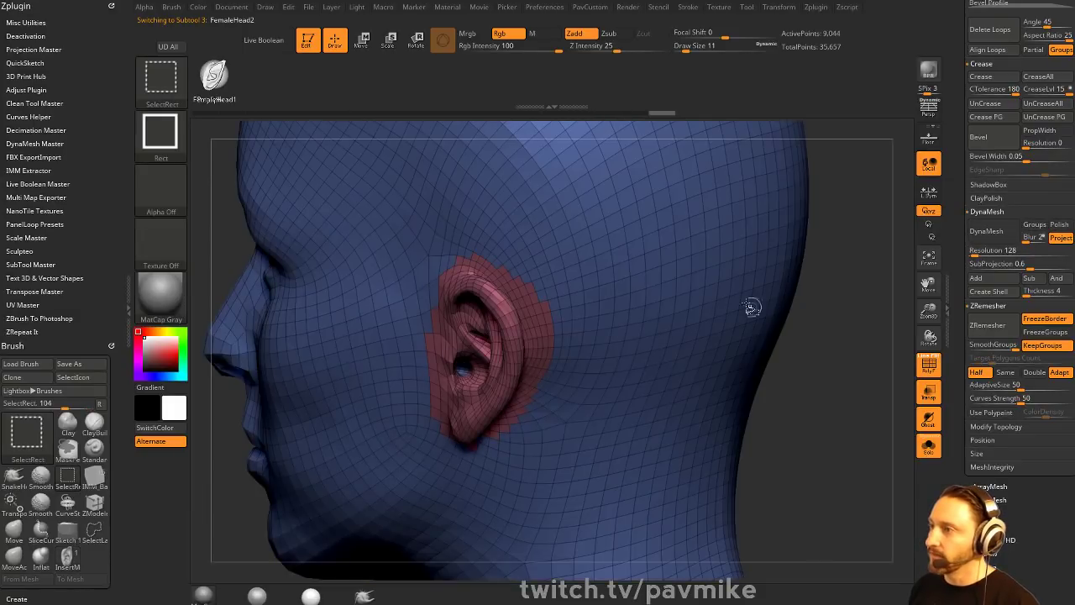
ctrl+shift+click(756, 309)
- Auto-group the visible head pieces, then combine the stray inner-ear fragments and the regular ear into one polygroup and show everything
drag(822, 380, 773, 323)
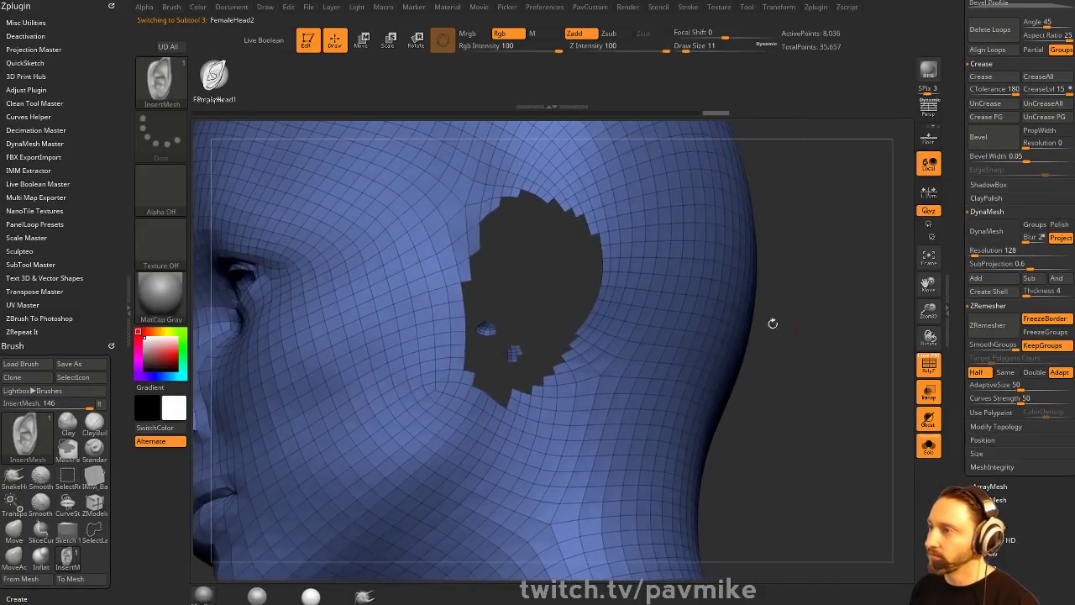
key(2)
click(811, 347)
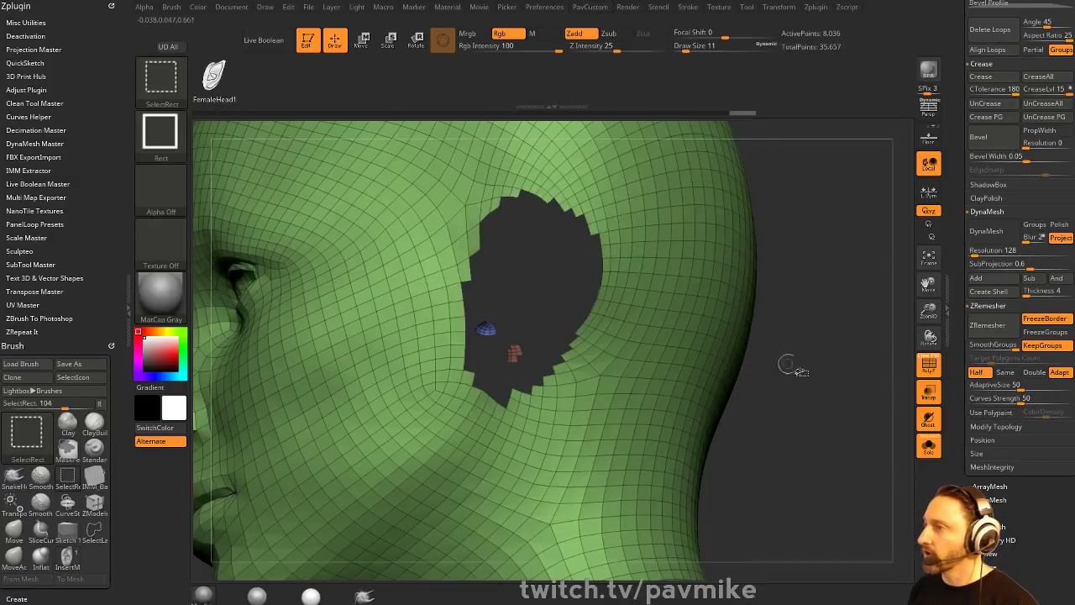
ctrl+shift+click(792, 369)
ctrl+shift+click(539, 307)
ctrl+shift+click(759, 230)
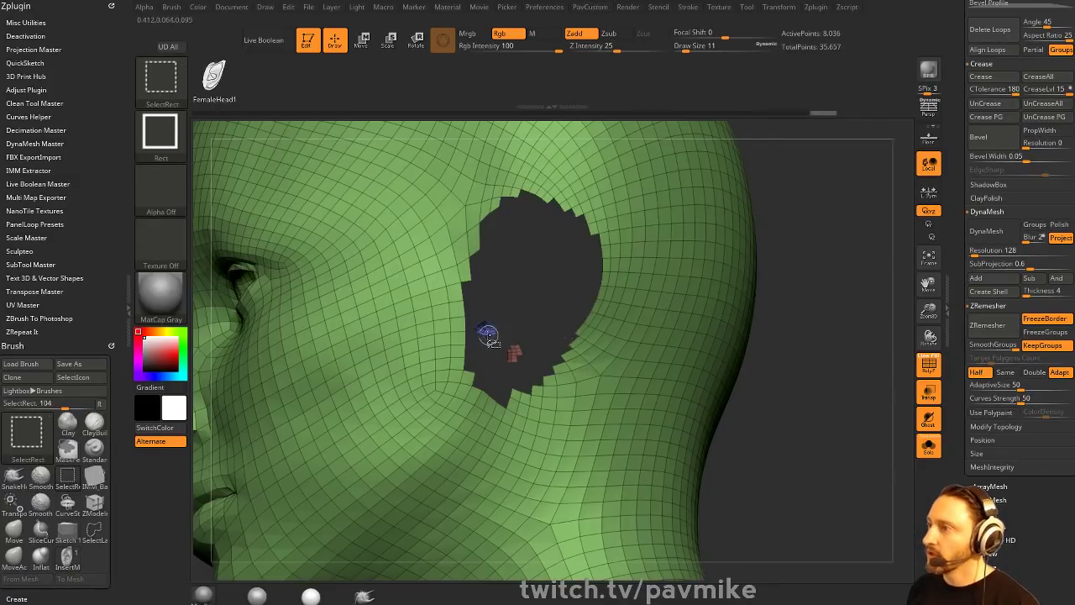
ctrl+shift+drag(803, 282, 824, 342)
key(ctrl+w)
ctrl+shift+click(805, 333)
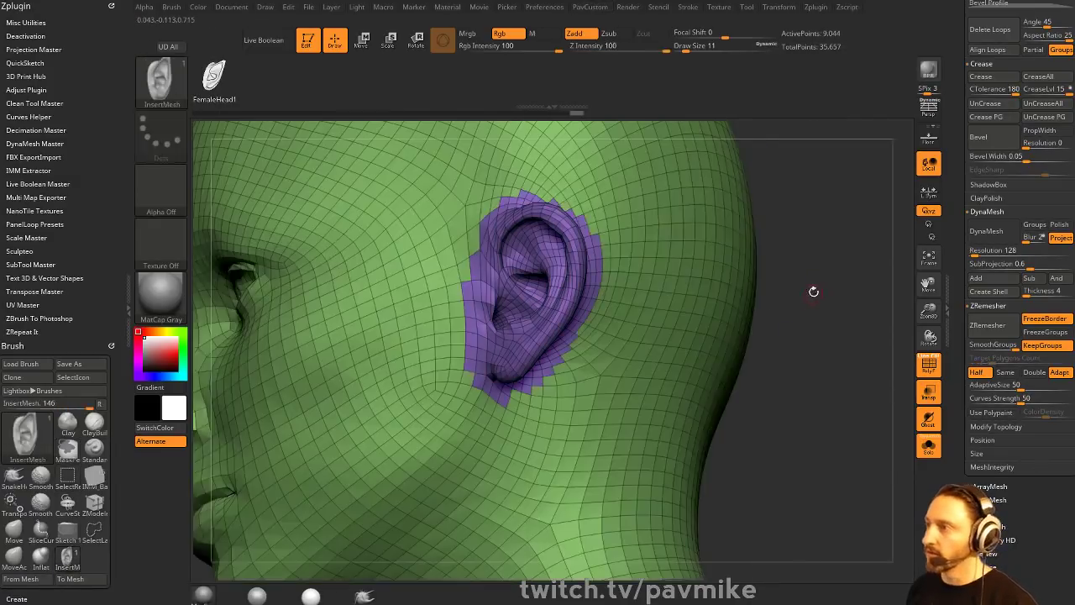
- Insert the pointed ear onto the head over the regular ear with the InsertMesh brush
drag(813, 290, 824, 318)
key(b)
key(i)
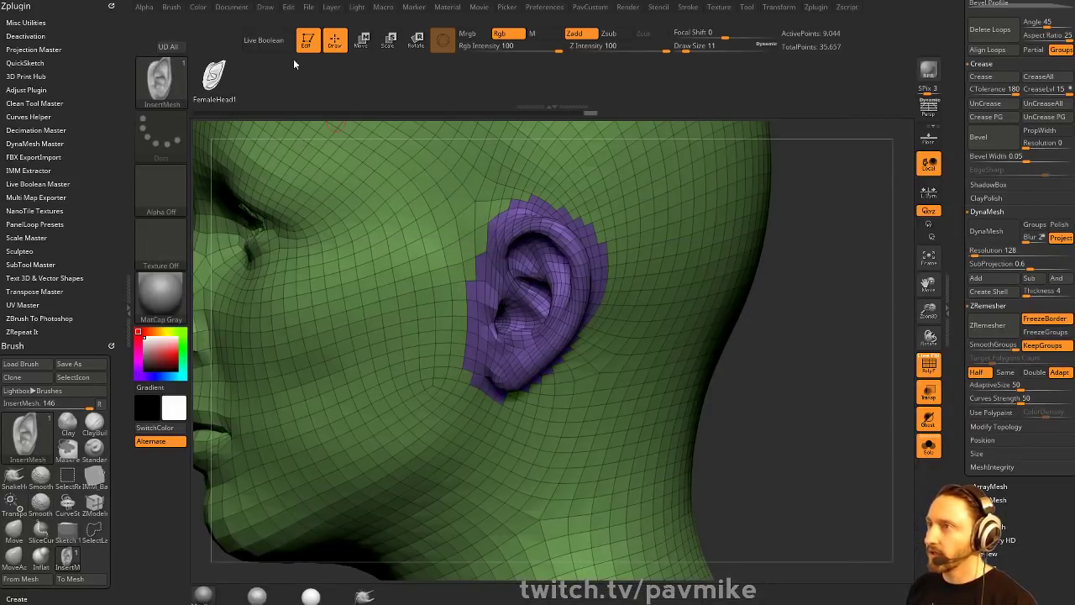
drag(527, 300, 506, 368)
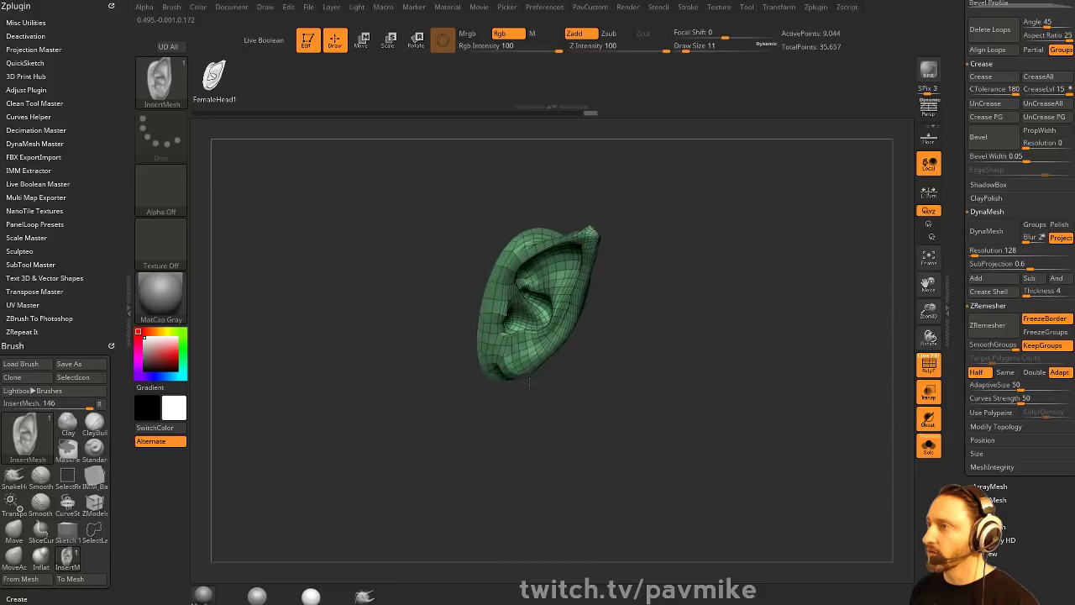
drag(746, 313, 818, 284)
- Move the inserted pointed ear with the gizmo so it lines up with the regular ear from the front and side
key(w)
drag(568, 303, 526, 300)
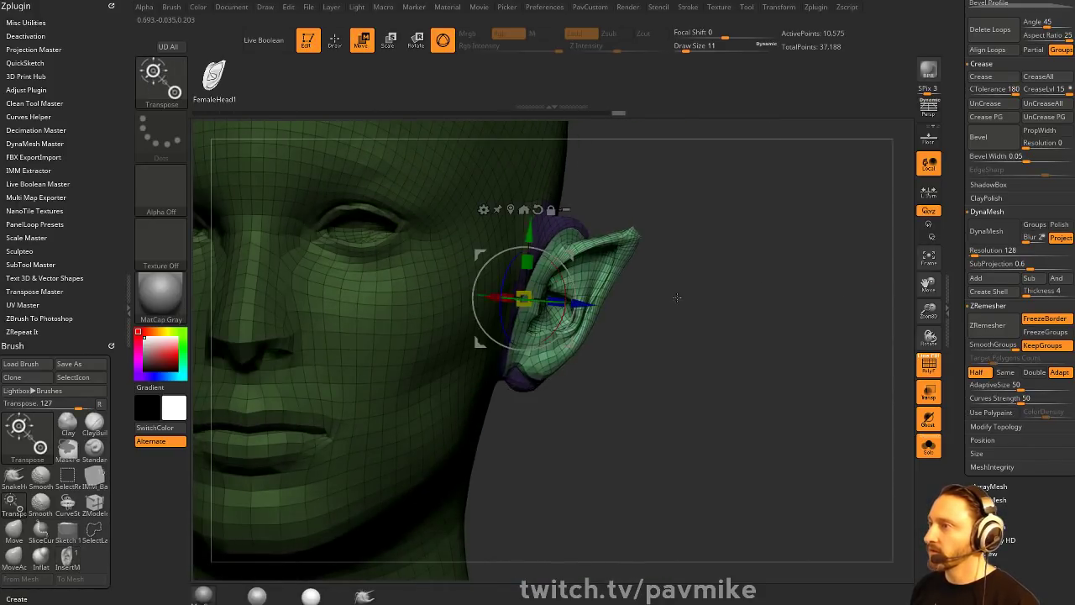
drag(677, 297, 550, 285)
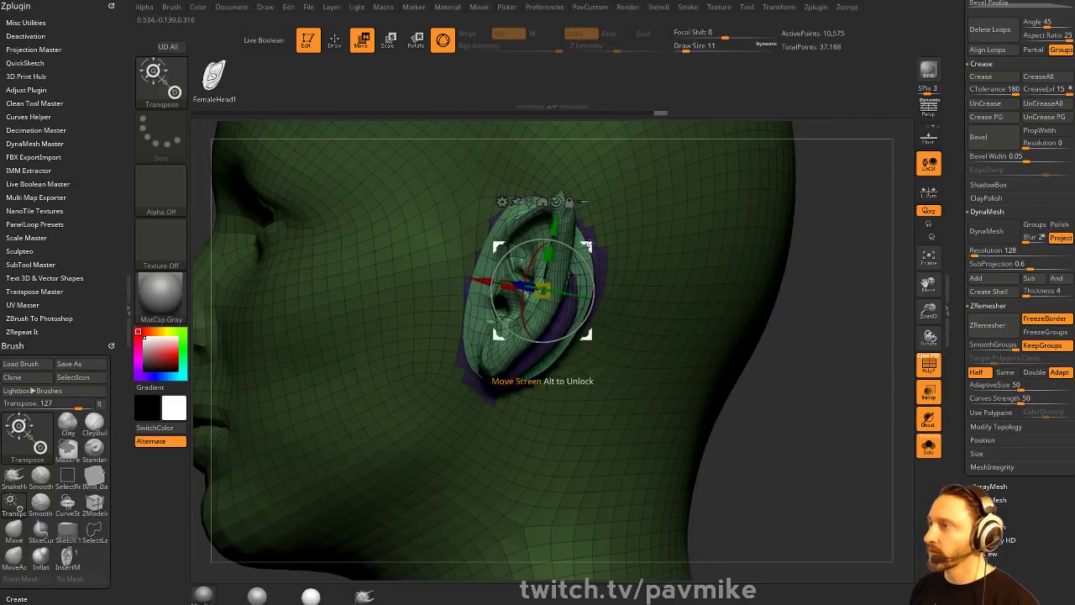
drag(888, 348, 996, 322)
mouse_move(591, 303)
mouse_down()
mouse_move(562, 300)
mouse_move(576, 294)
mouse_up()
shift+drag(678, 301, 656, 284)
drag(578, 275, 577, 268)
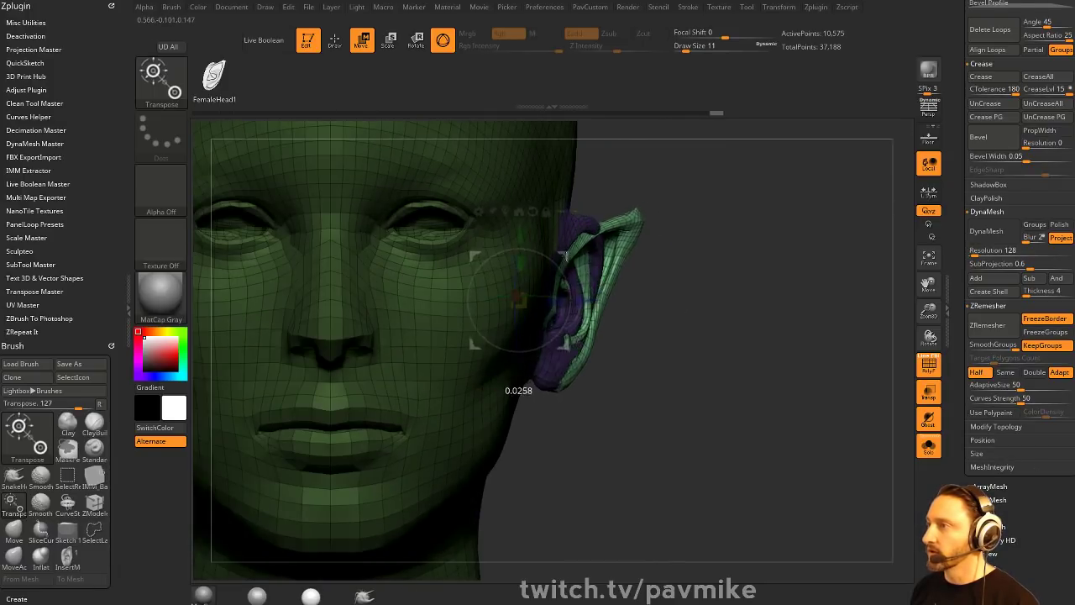
- Return to Draw mode and clear the mask to fuse the inserted pointed ear into the regular ear's polygroup opening
mouse_move(840, 282)
mouse_down()
mouse_move(728, 263)
mouse_move(804, 275)
mouse_up()
key(q)
ctrl+drag(761, 255, 787, 323)
mouse_move(764, 254)
ctrl+mouse_down()
mouse_move(793, 327)
mouse_move(538, 261)
mouse_move(438, 206)
ctrl+mouse_up()
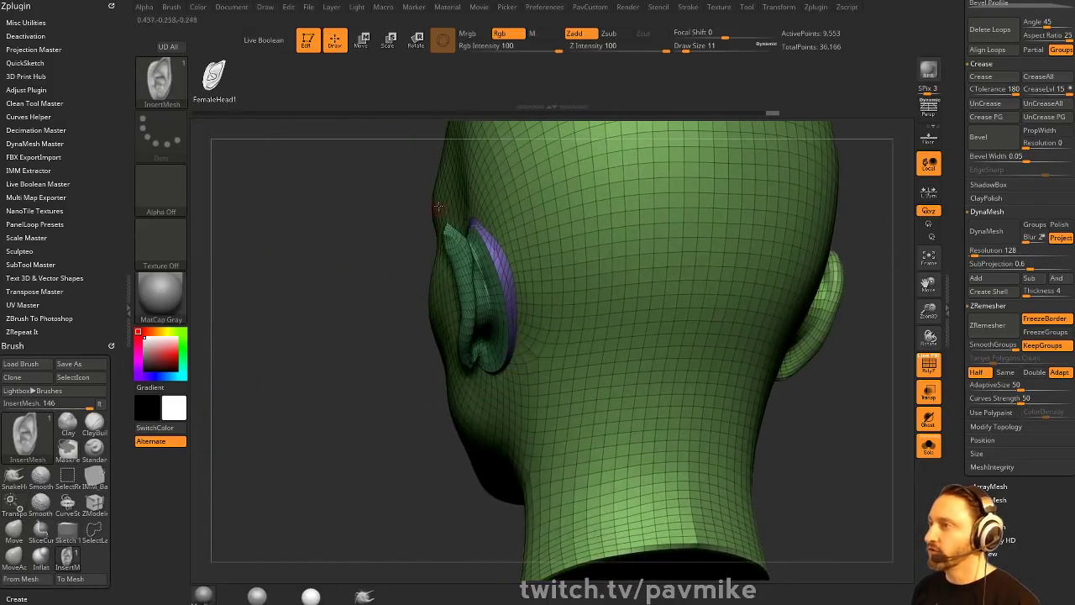
mouse_move(342, 420)
mouse_down()
mouse_move(579, 395)
mouse_move(571, 458)
mouse_move(512, 470)
mouse_up()
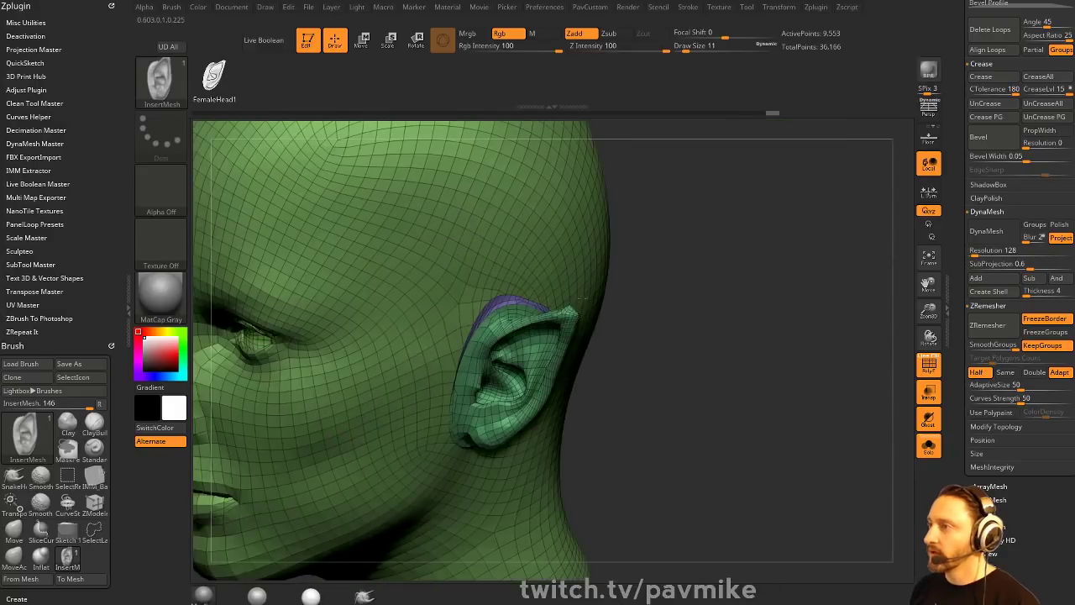
- Set the draw size to 29 and smooth the bridged seam all around the pointed ear
key(s)
drag(502, 311, 511, 311)
shift+drag(496, 310, 522, 304)
drag(706, 336, 588, 323)
shift+drag(542, 304, 571, 327)
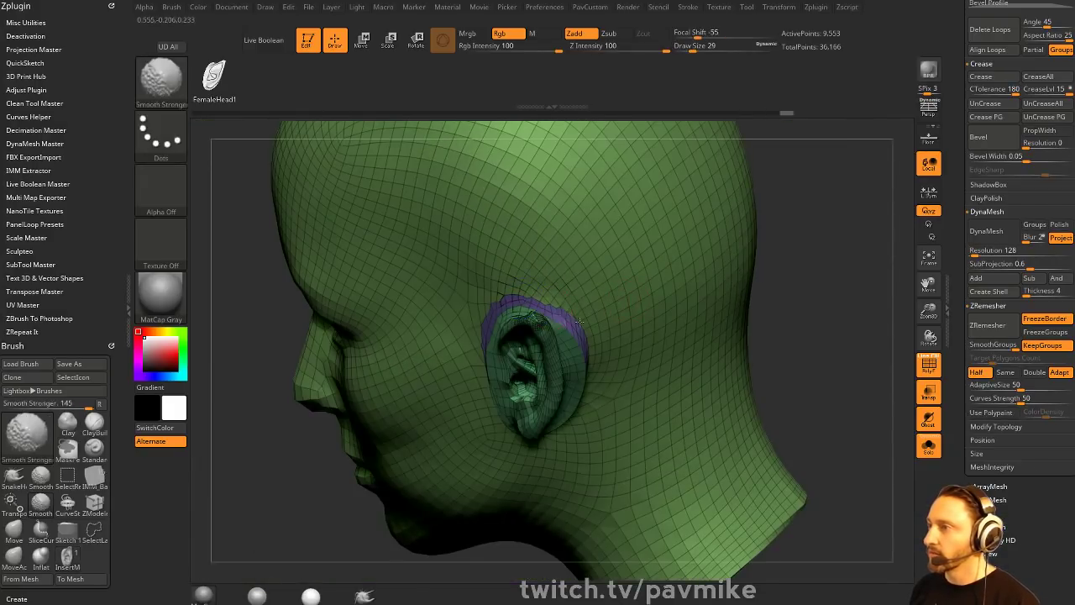
mouse_move(782, 353)
mouse_down()
mouse_move(609, 340)
mouse_move(578, 391)
mouse_up()
drag(520, 483, 779, 366)
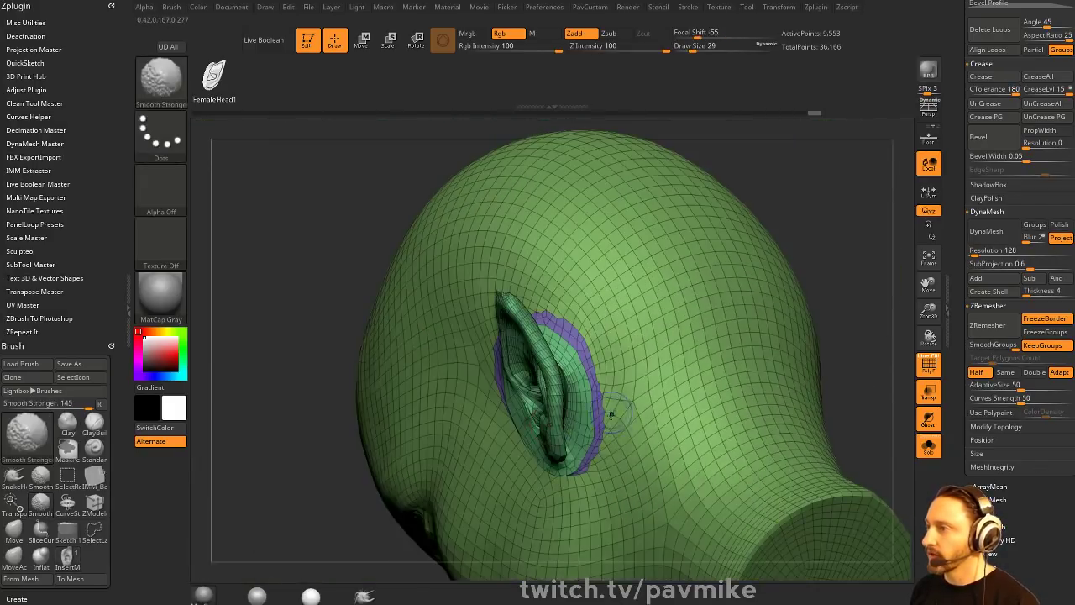
shift+drag(607, 409, 597, 441)
mouse_move(387, 488)
mouse_down()
mouse_move(850, 314)
mouse_move(848, 277)
mouse_up()
shift+drag(515, 396, 550, 435)
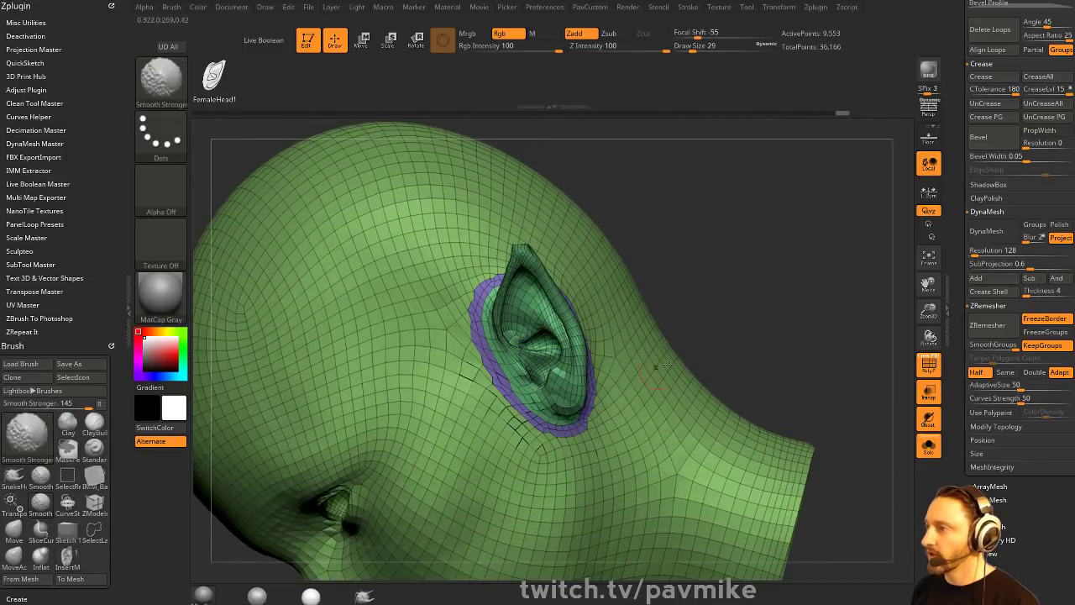
mouse_move(697, 277)
mouse_down()
mouse_move(807, 305)
mouse_move(802, 289)
mouse_move(758, 317)
mouse_move(848, 324)
mouse_move(817, 334)
mouse_move(807, 319)
mouse_move(828, 324)
mouse_move(815, 311)
mouse_up()
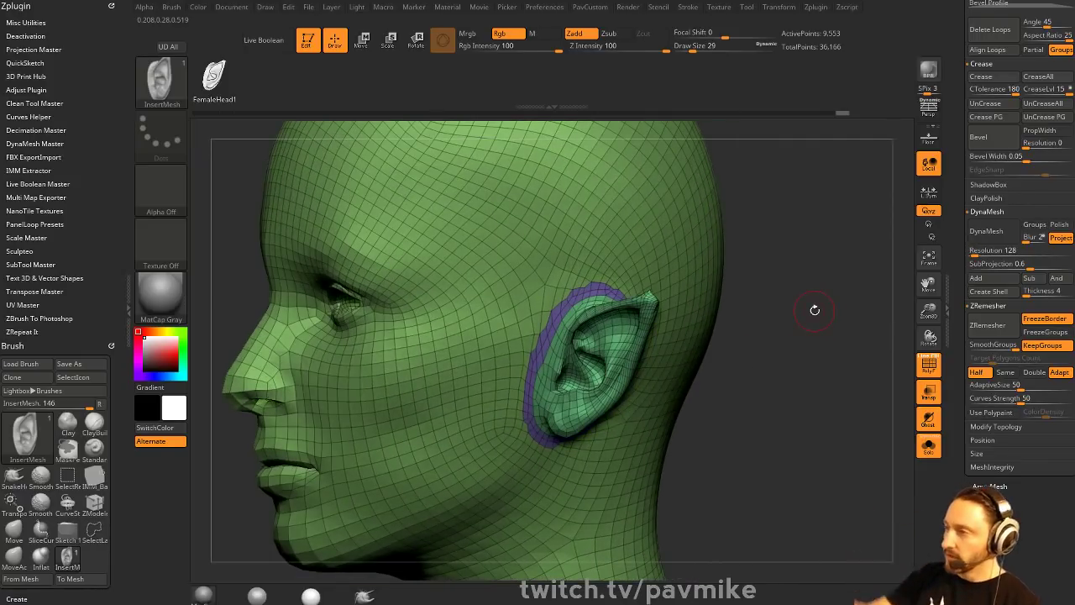
- Undo the seam smoothing, the fusing and the insertion of the pointed ear
ctrl+click(783, 268)
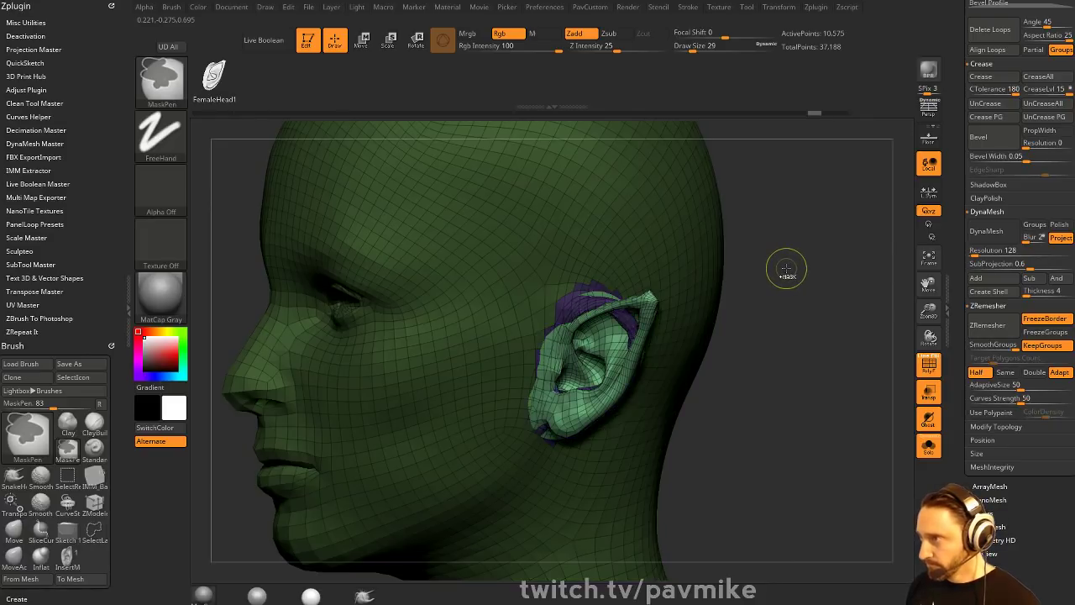
key(ctrl+z)
key(ctrl+z)
key(ctrl+z)
key(ctrl+z)
key(ctrl+z)
key(ctrl+z)
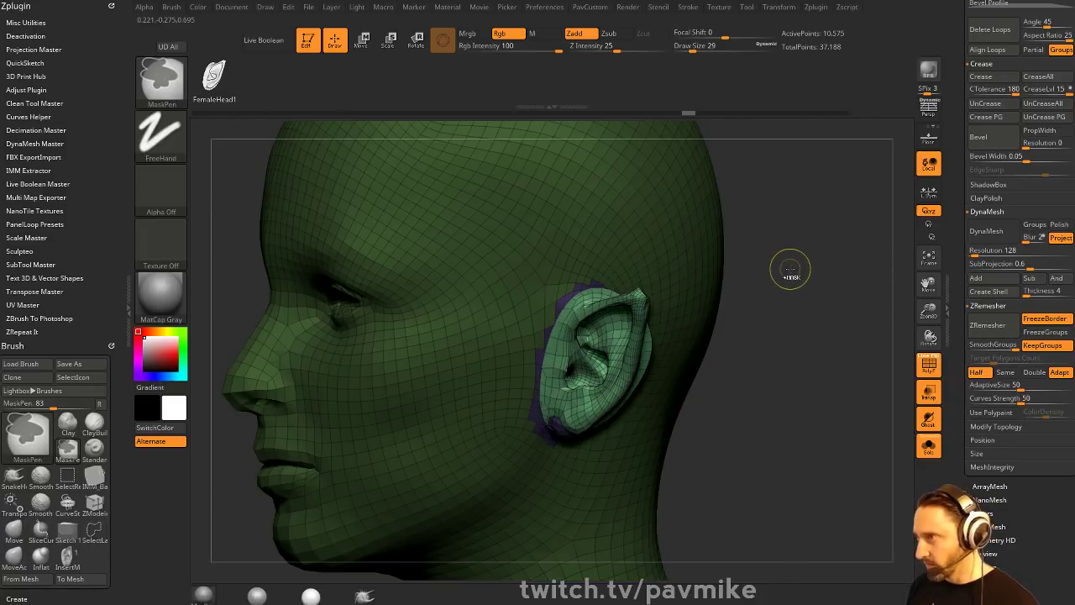
key(ctrl+z)
key(ctrl+z)
key(ctrl+z)
- Hide the regular ear's polygroup, delete the hidden geometry with Del Hidden, and turn off Solo mode
drag(790, 268, 804, 327)
ctrl+shift+click(585, 312)
key(space)
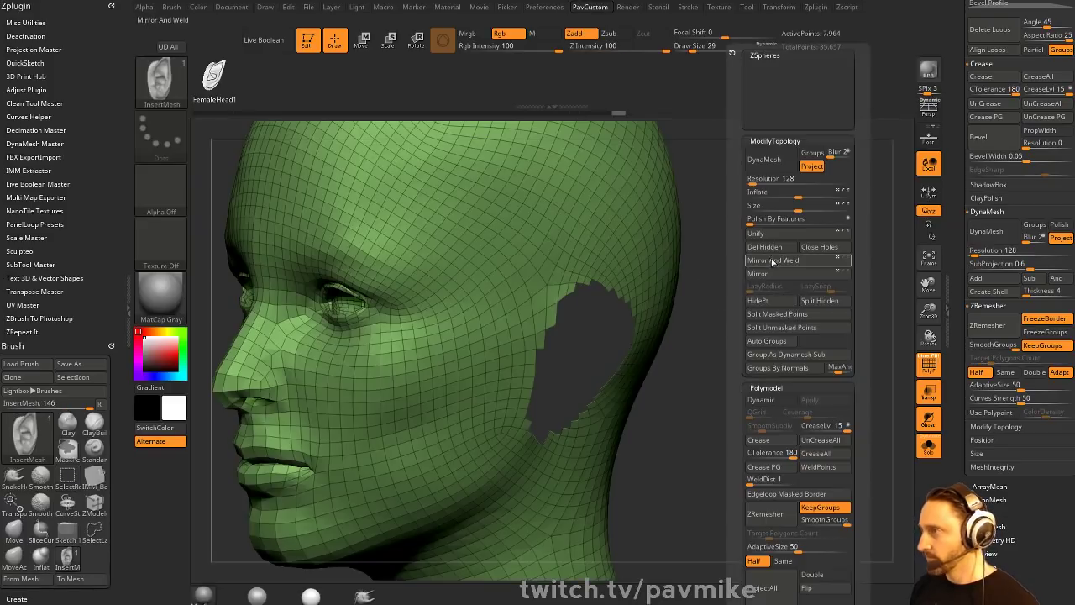
click(768, 247)
click(928, 442)
- Select the pointed ear subtool and merge it down into the head subtool
alt+click(561, 319)
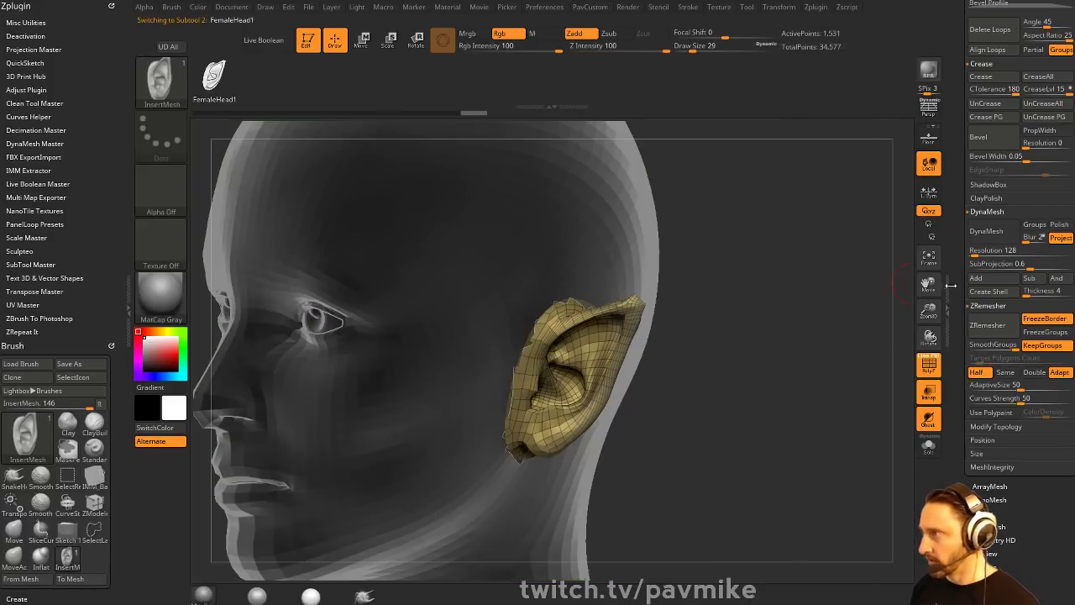
drag(959, 260, 969, 487)
key(ctrl+e)
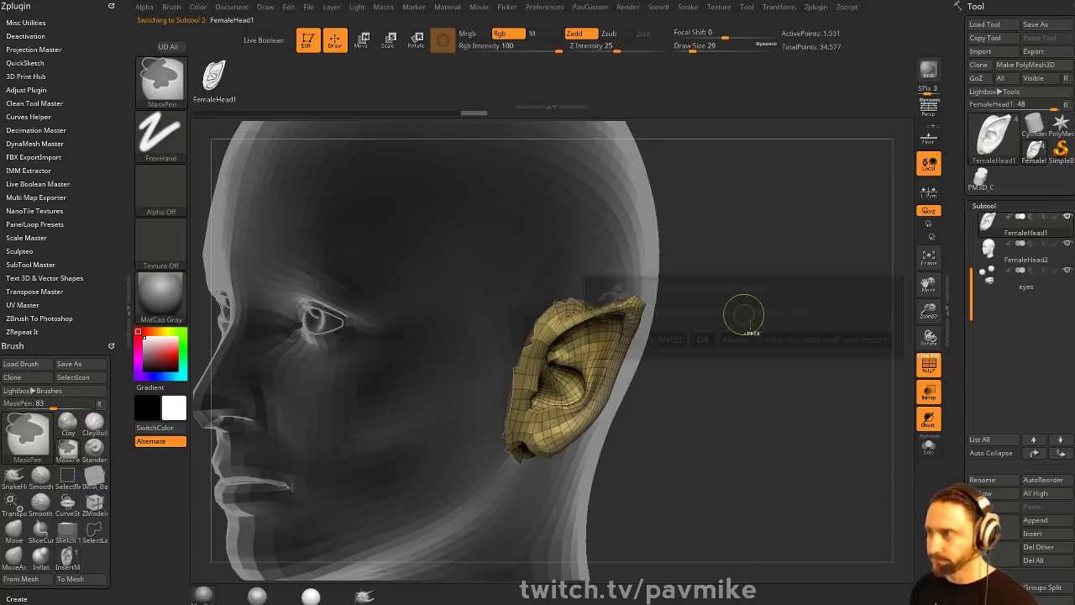
click(762, 341)
- Switch to the ZModeler brush and set its point action to Stitch with the Two Points target
alt+drag(790, 376, 769, 399)
key(space)
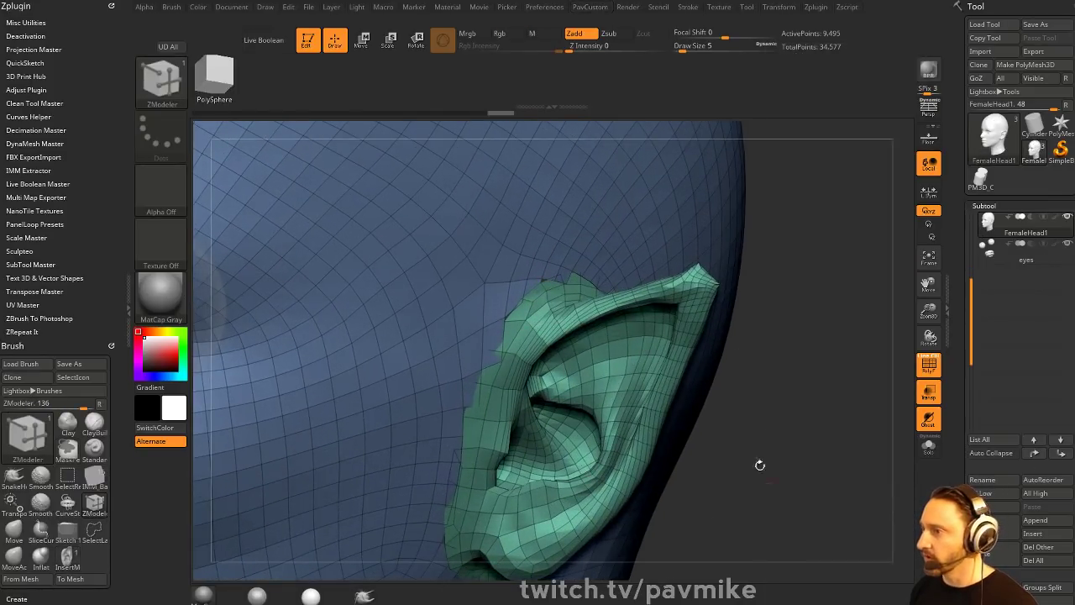
drag(757, 463, 790, 393)
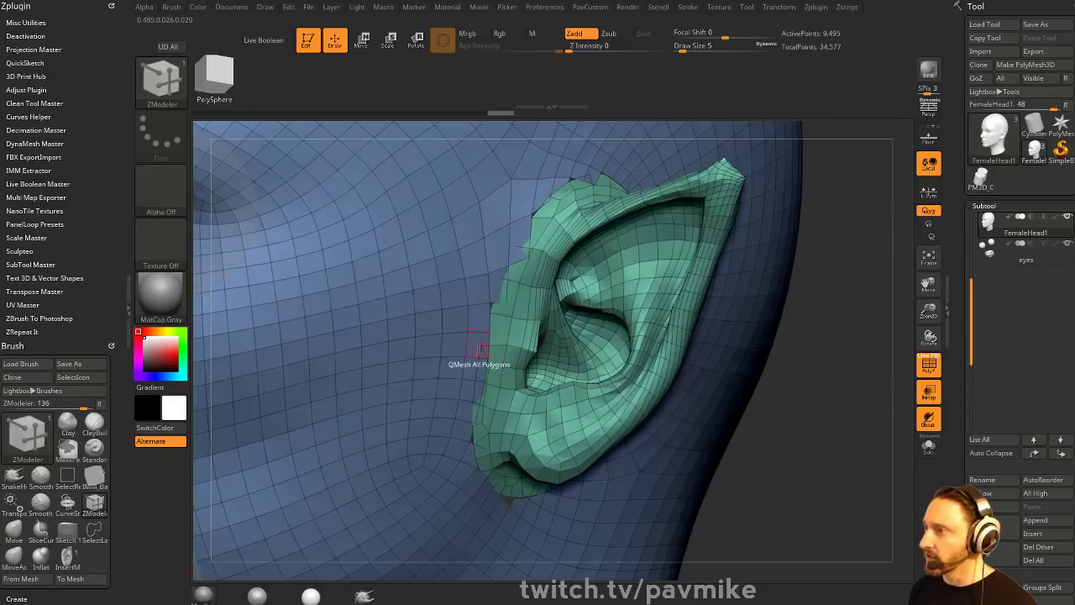
key(space)
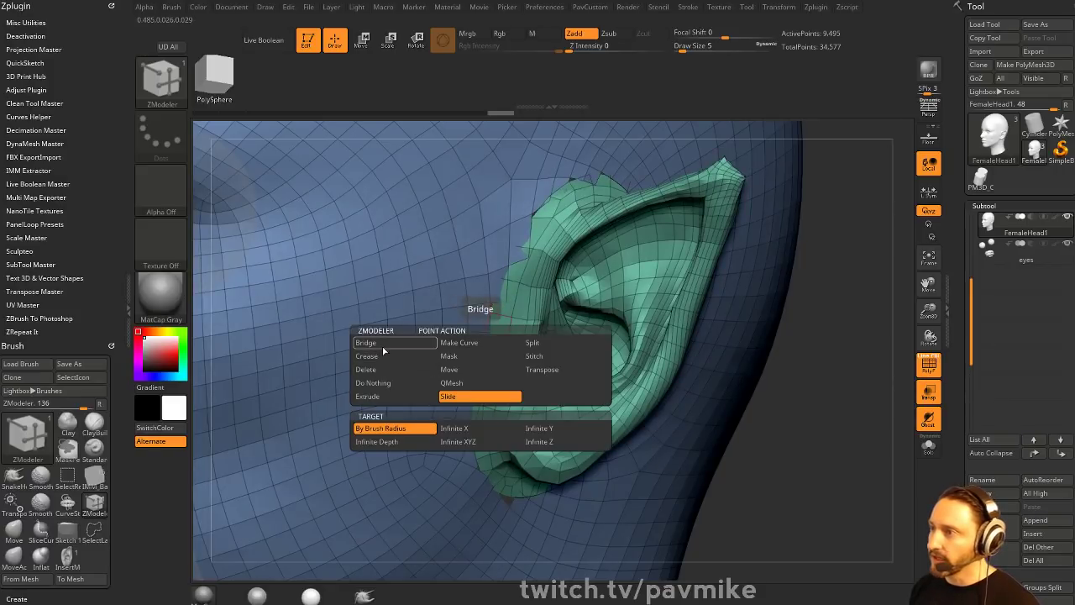
click(546, 345)
click(547, 358)
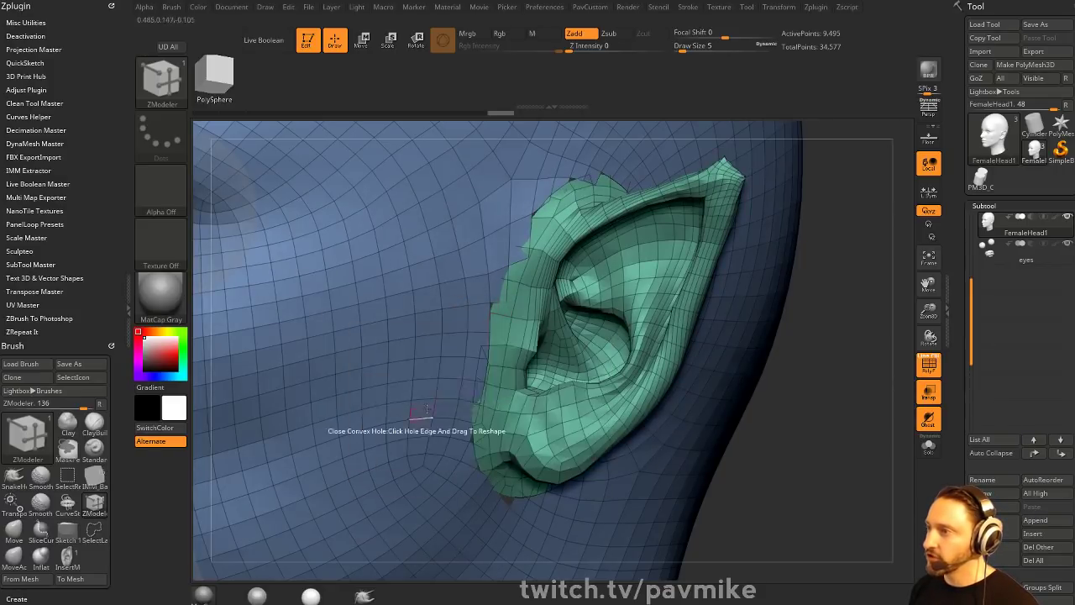
- Undo the accidental hole closing on the ear border, and set the ZModeler edge action to Do Nothing
click(493, 366)
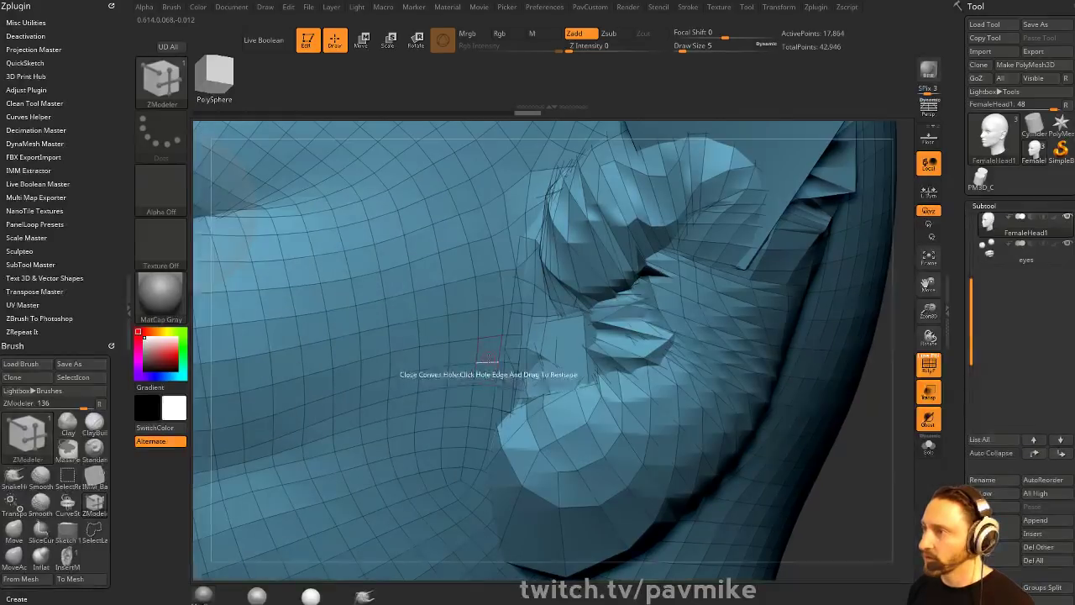
key(ctrl+z)
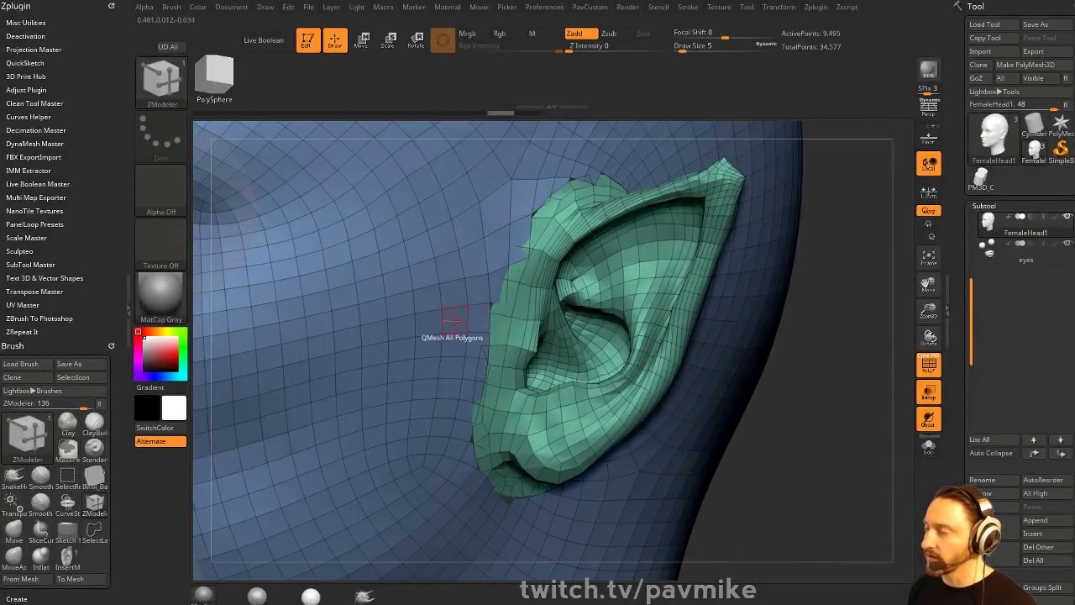
key(space)
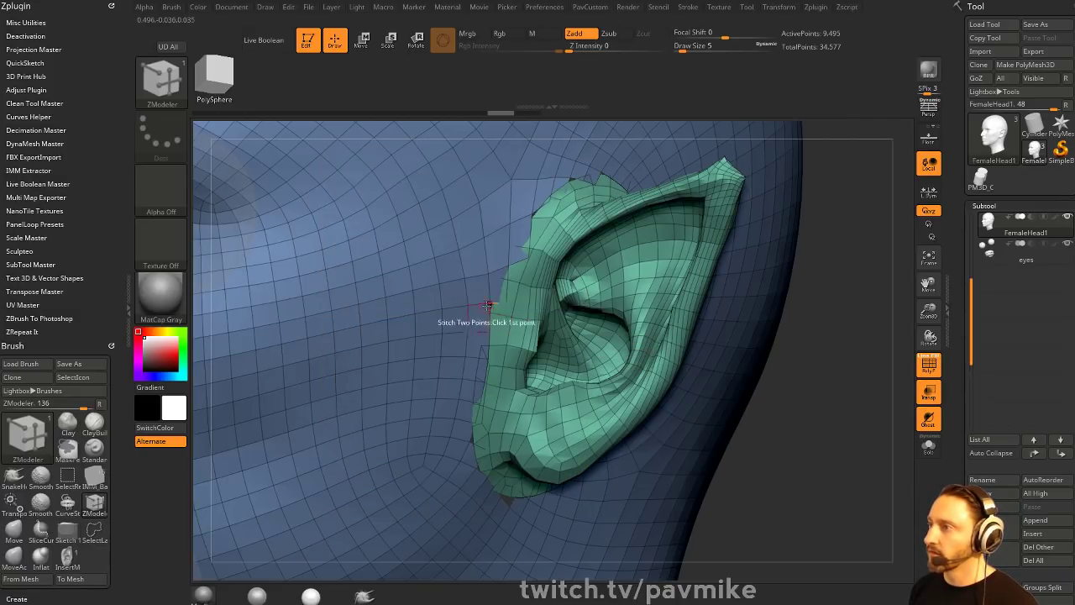
key(space)
click(385, 379)
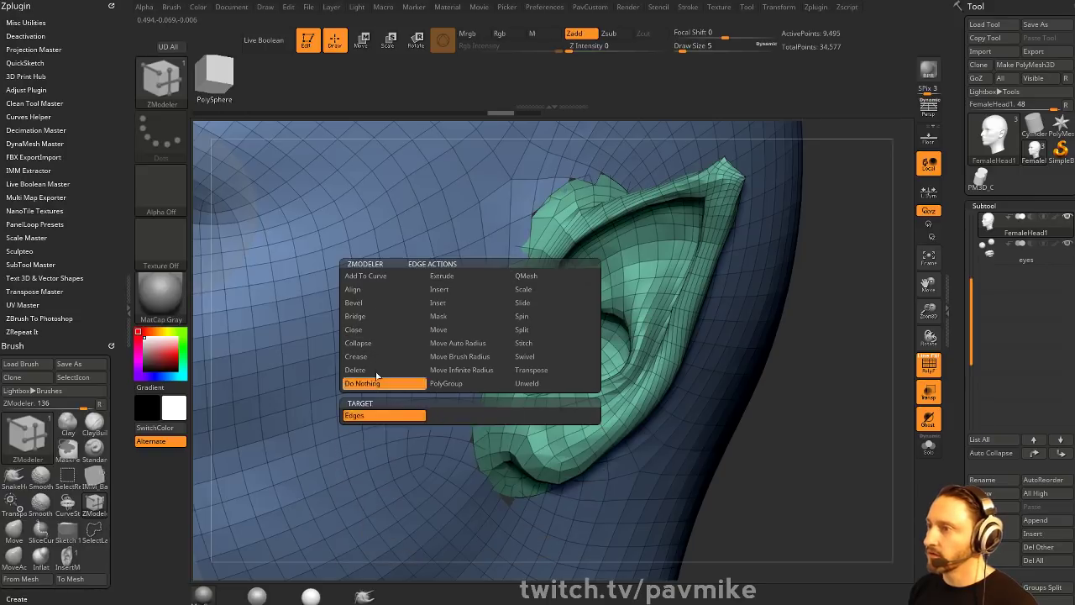
- Stitch the border points along the front of the pointed ear to the neighbouring points of the head opening
click(505, 303)
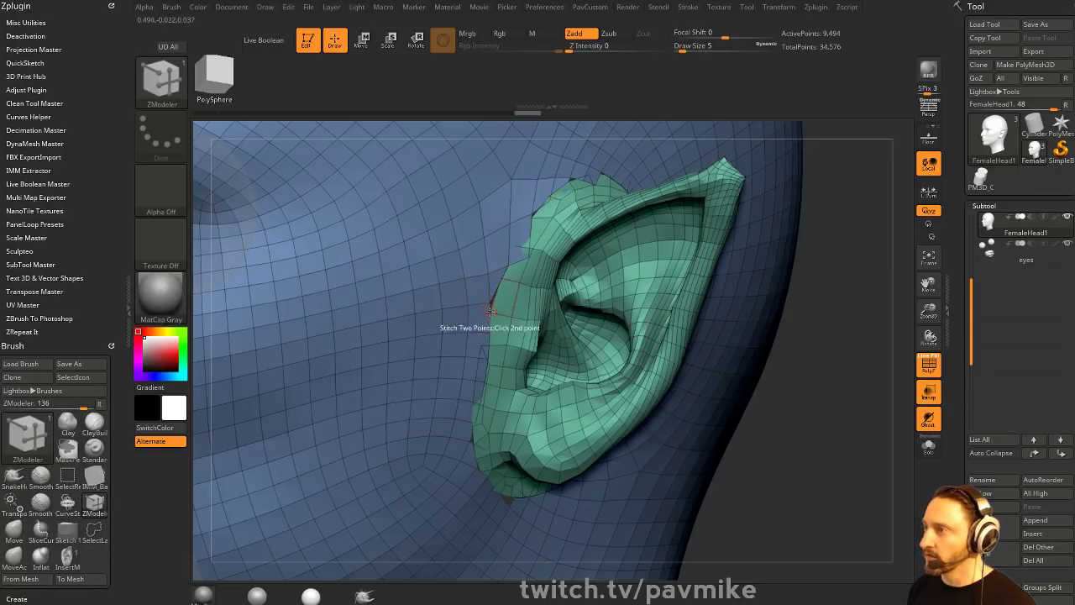
click(491, 311)
click(489, 345)
click(483, 345)
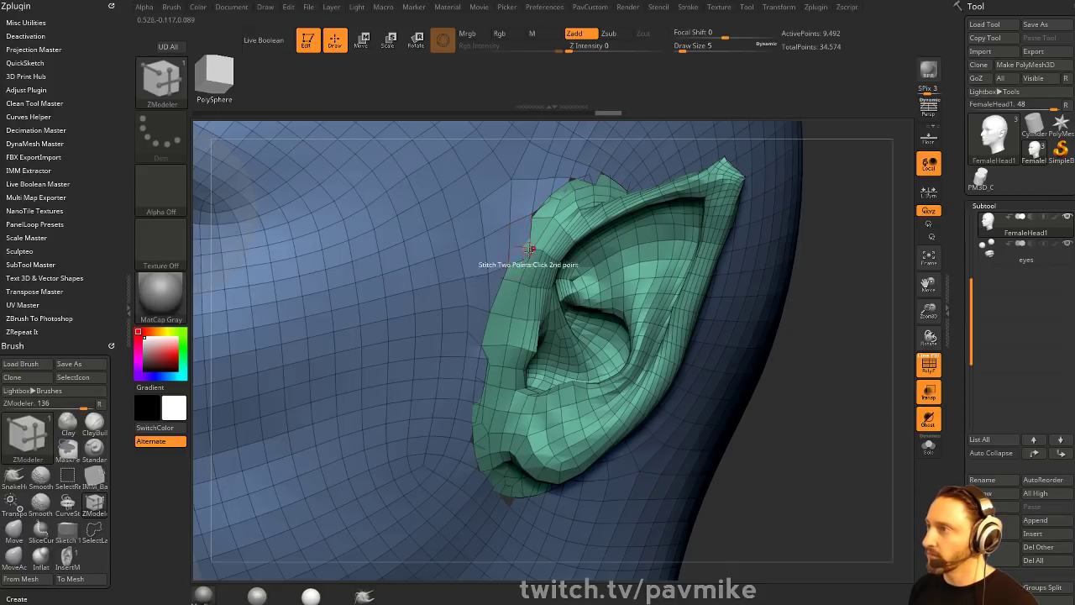
click(517, 262)
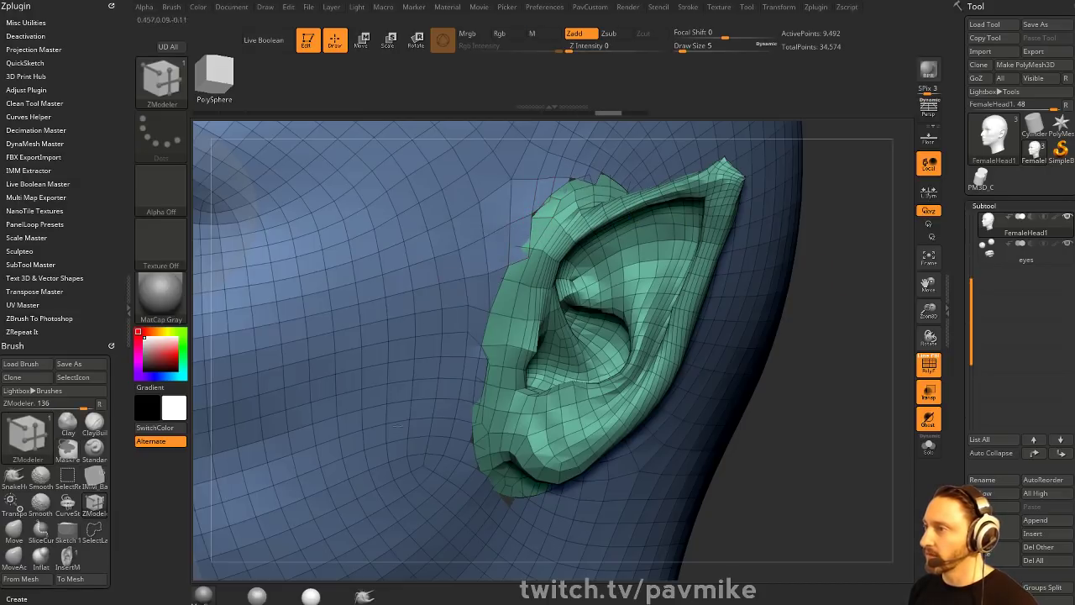
- Undo the misplaced stitch beside the earlobe and stitch the border points below the lobe to the head
alt+drag(870, 473, 791, 366)
click(444, 329)
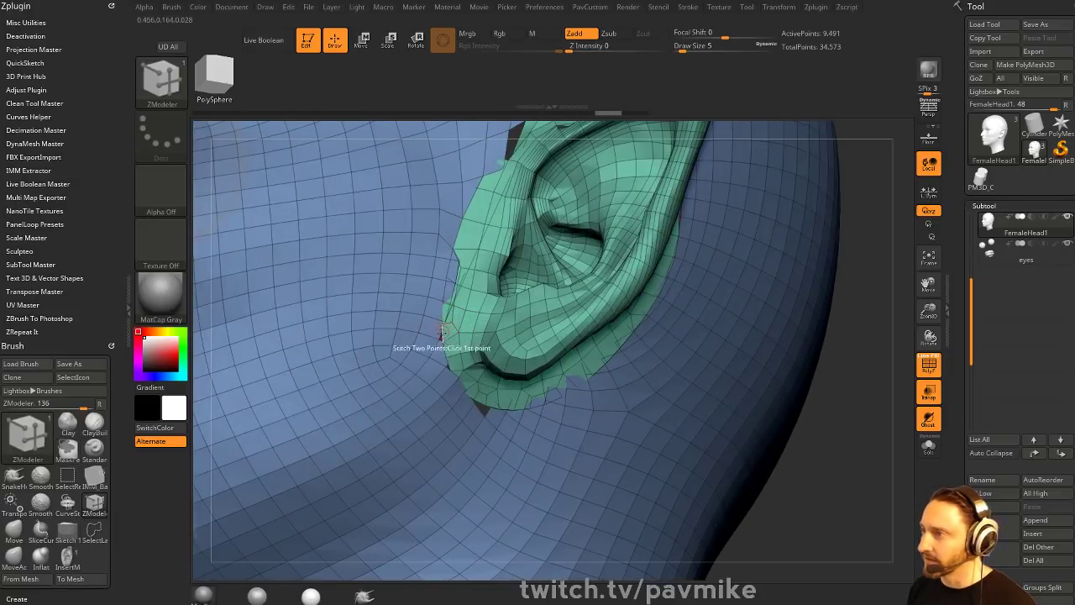
key(ctrl+z)
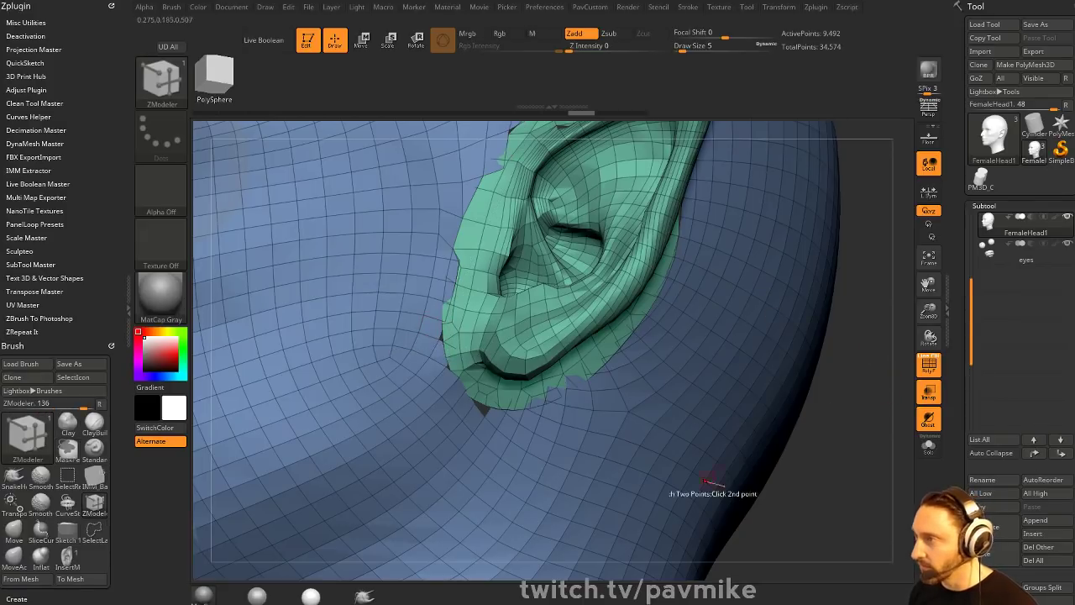
click(485, 406)
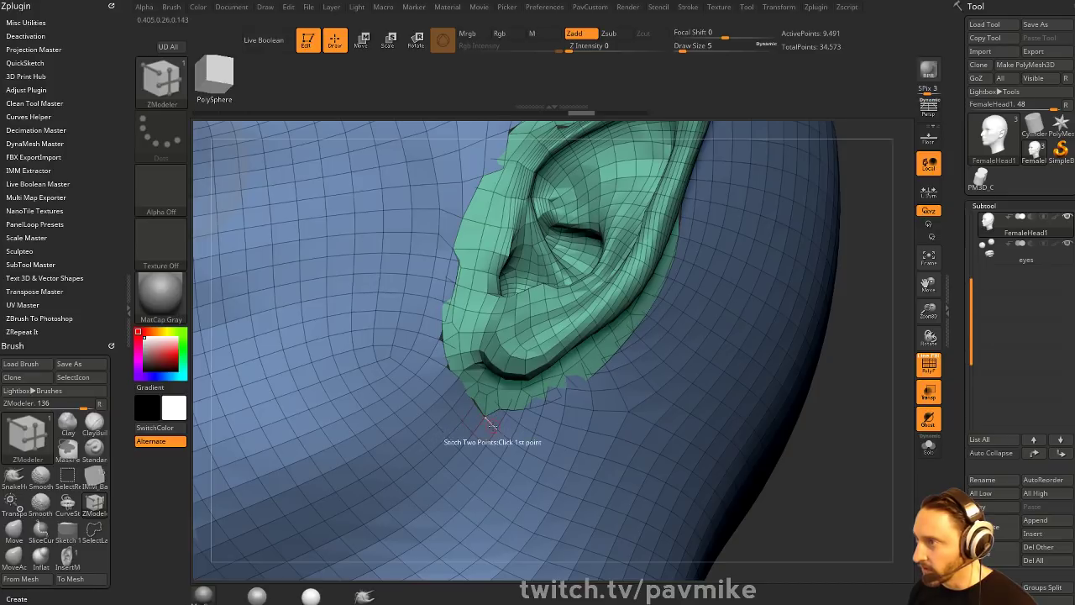
click(475, 405)
click(476, 405)
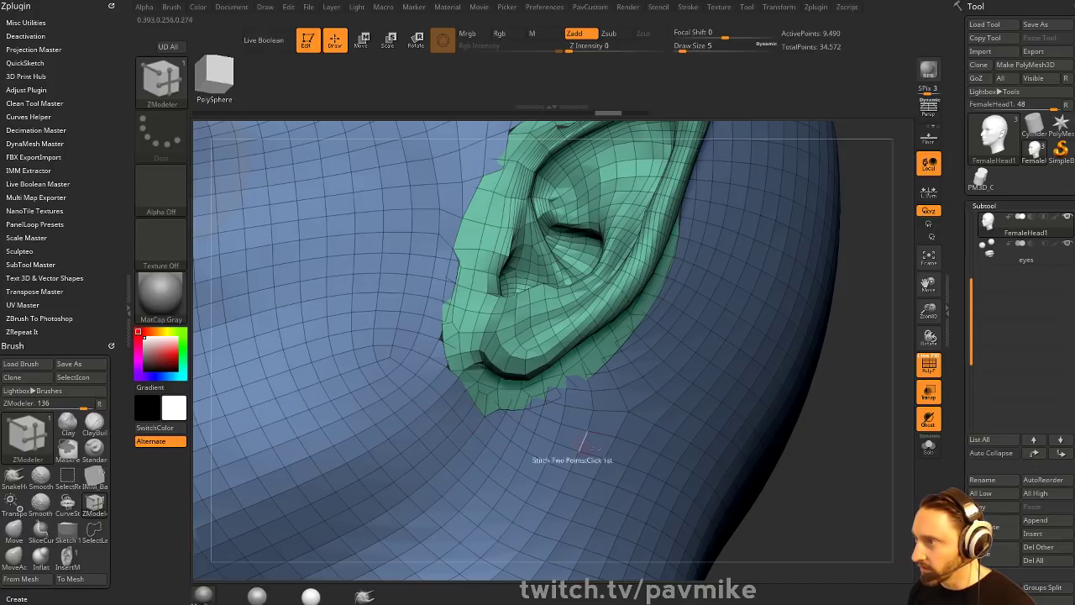
- Frame the whole head and turn off the PolyFrame and transparency displays
key(f)
shift+drag(729, 363, 744, 400)
click(923, 367)
alt+drag(791, 368, 865, 352)
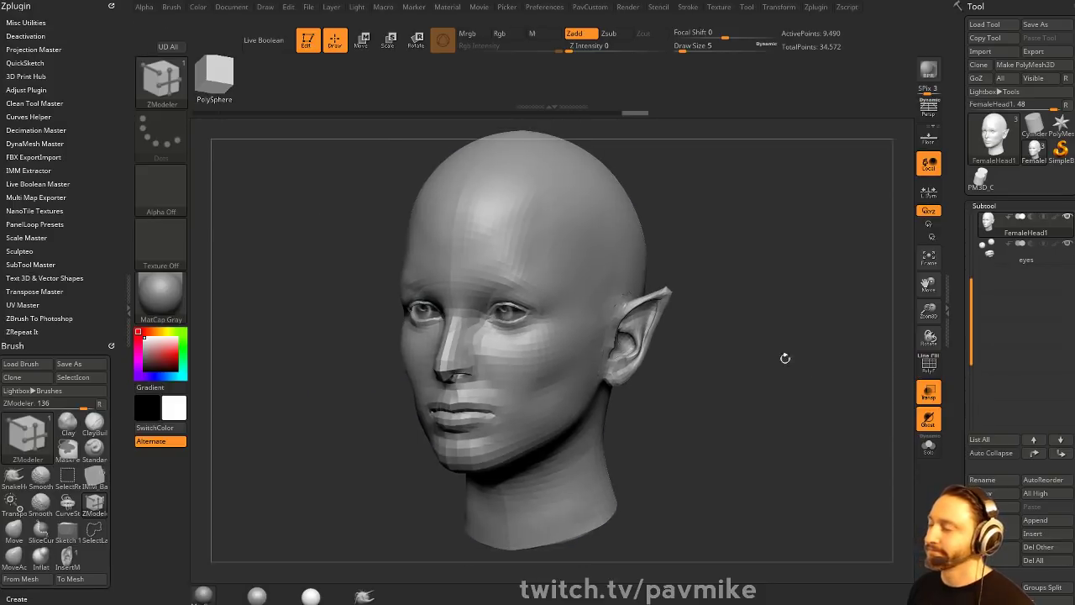
click(929, 392)
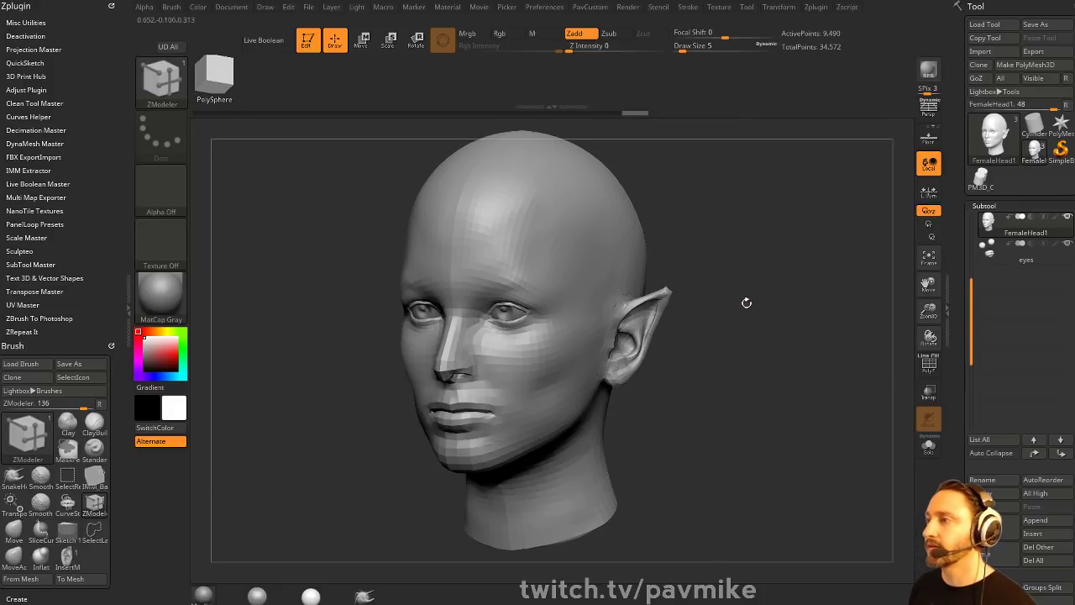
- Show the FBX ExportImport options and the beginning of the subtool list
click(38, 157)
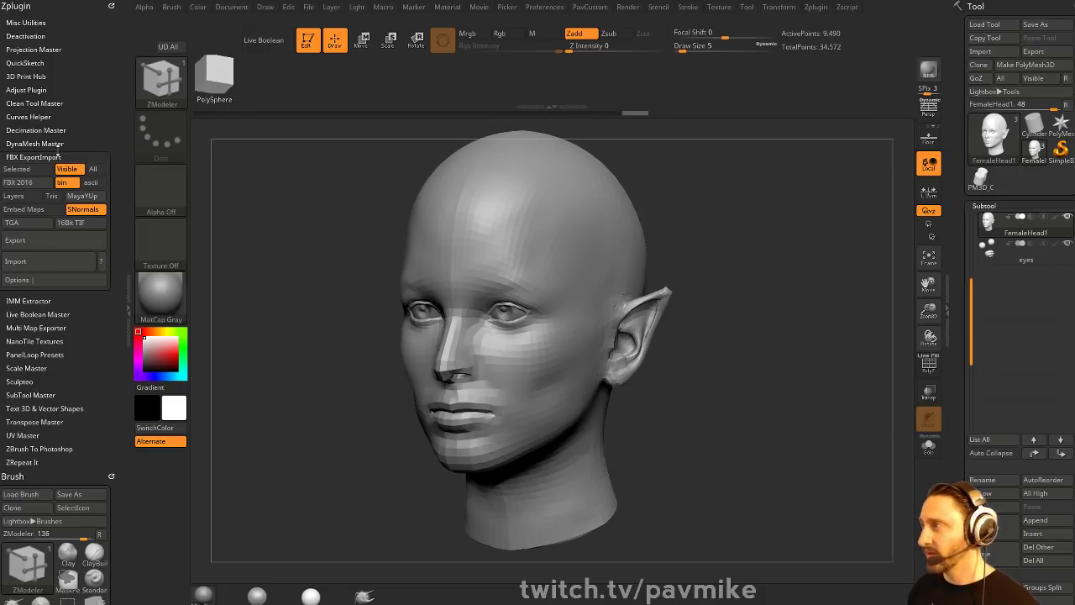
drag(976, 284, 968, 215)
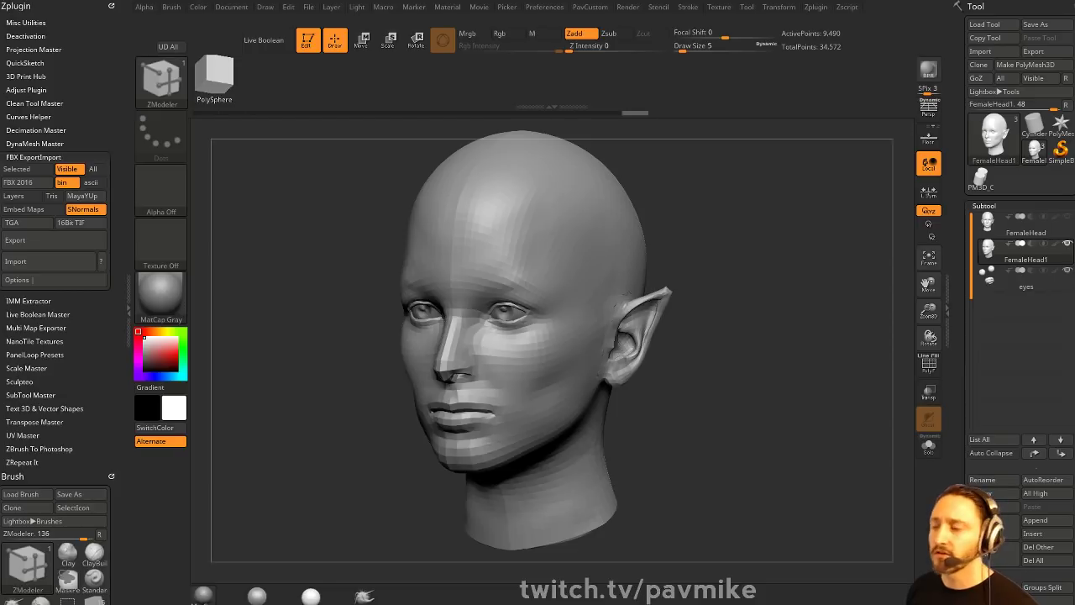
- Switch to Chrome and open the author's YouTube channel from the Threadripper Workstation Setup video
key(alt+Tab)
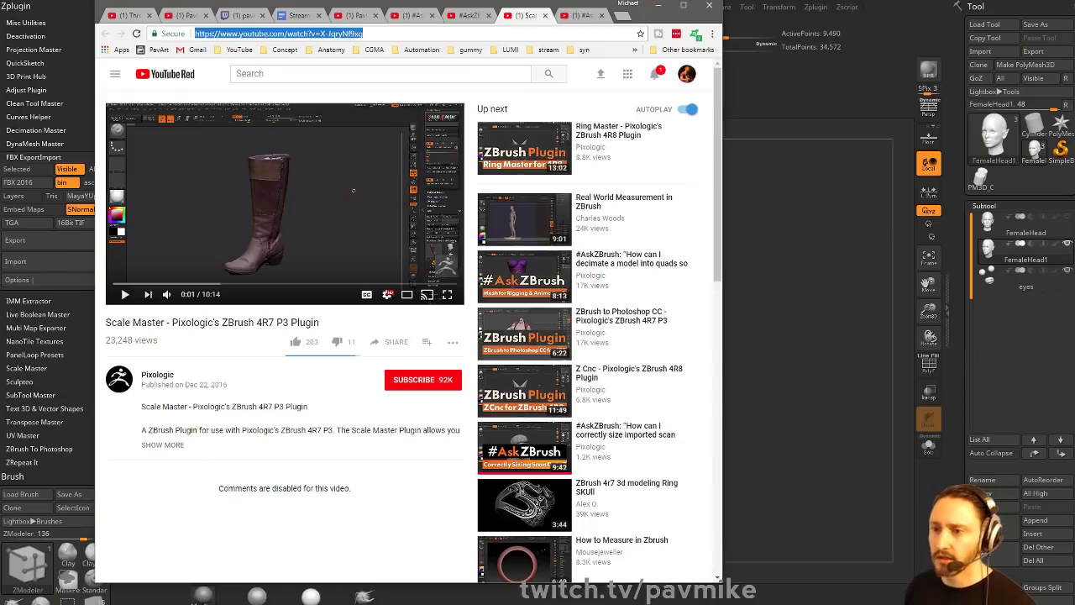
click(188, 17)
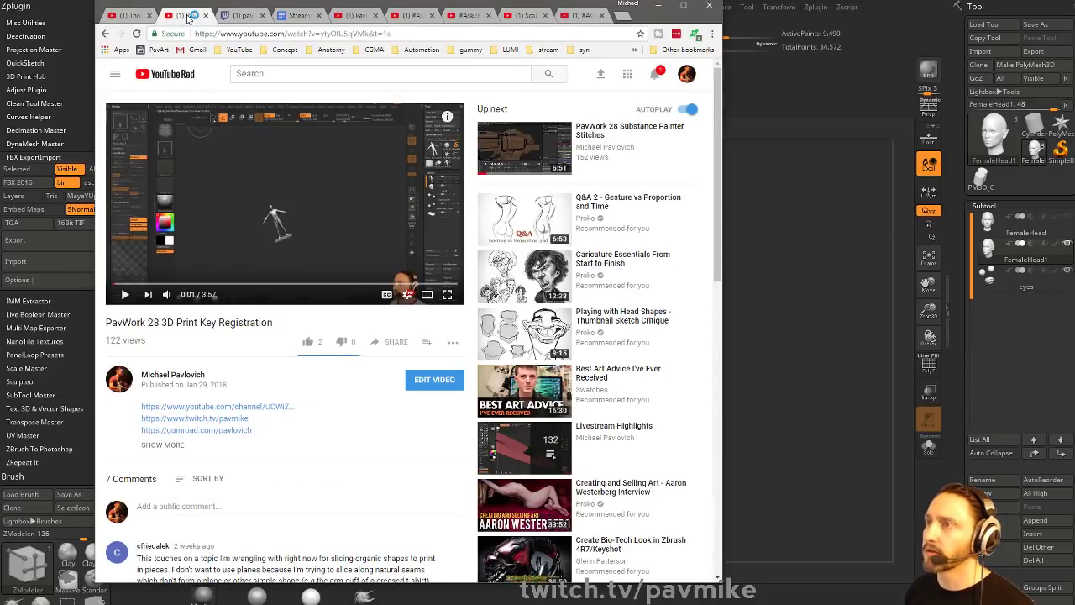
click(130, 15)
scroll(208, 166, up, 3)
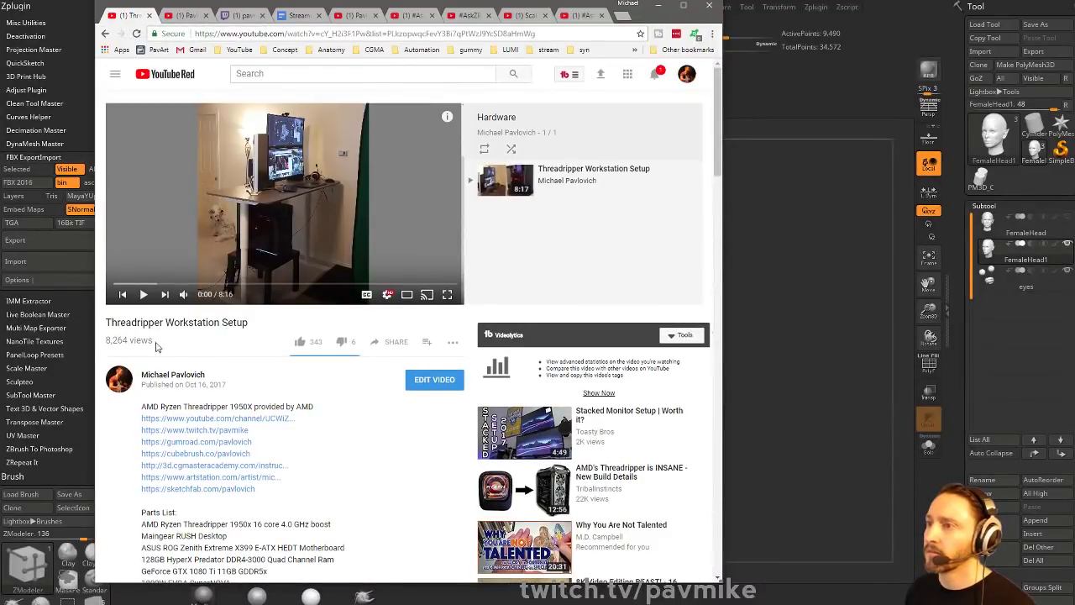
click(165, 374)
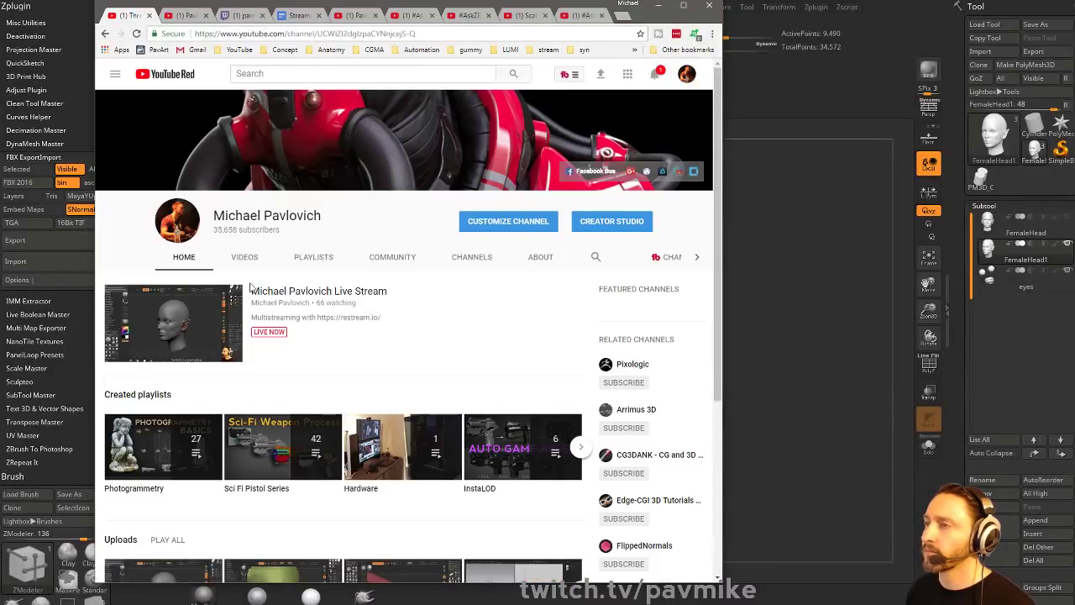
- Show the channel's created playlists and look through the whole list
scroll(317, 263, down, 3)
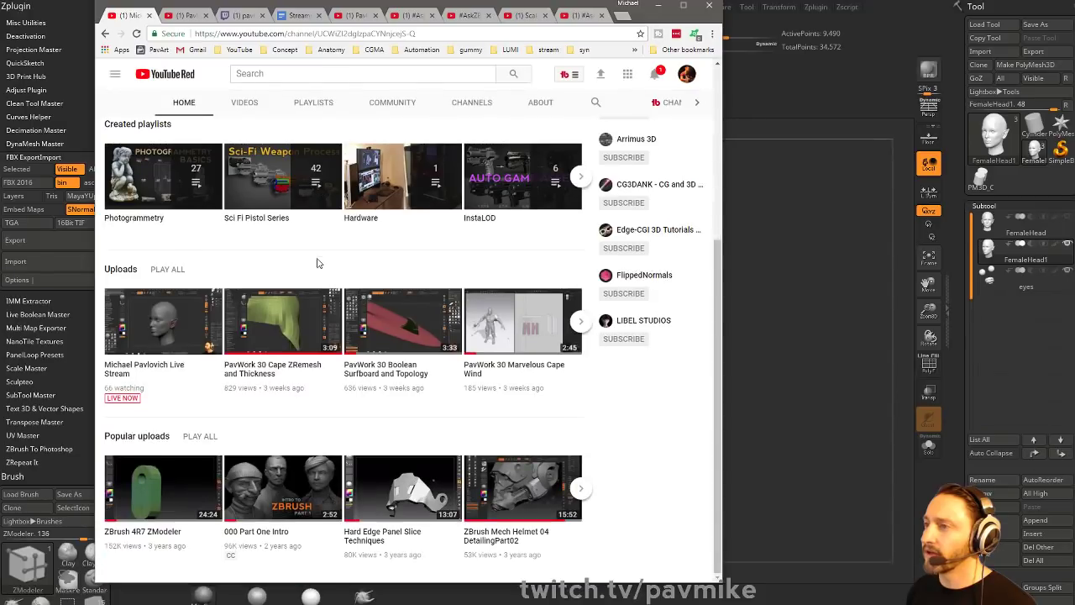
scroll(312, 262, up, 5)
click(307, 257)
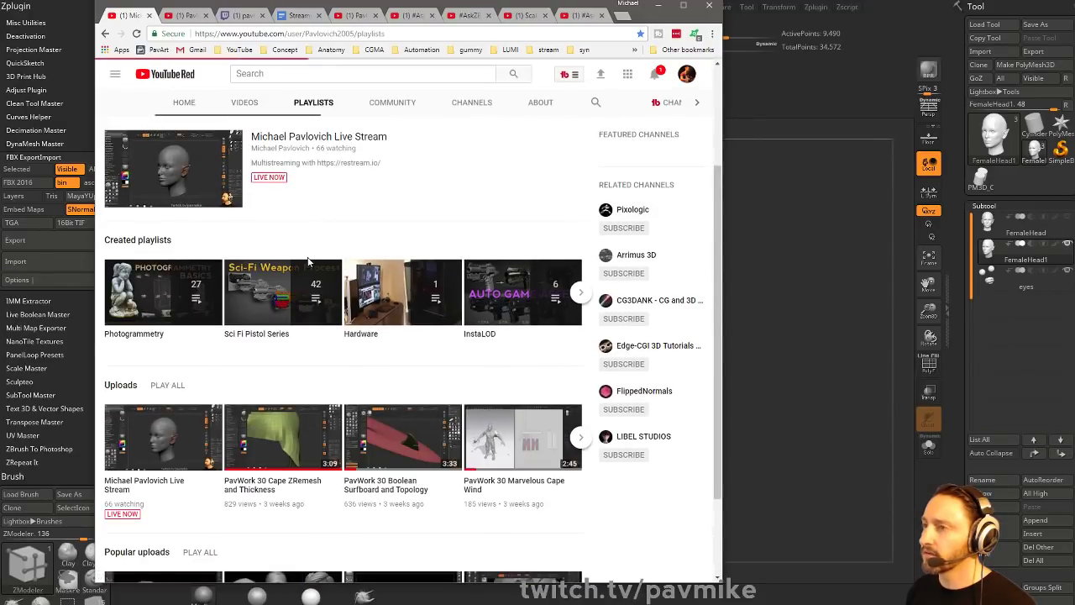
scroll(307, 262, down, 3)
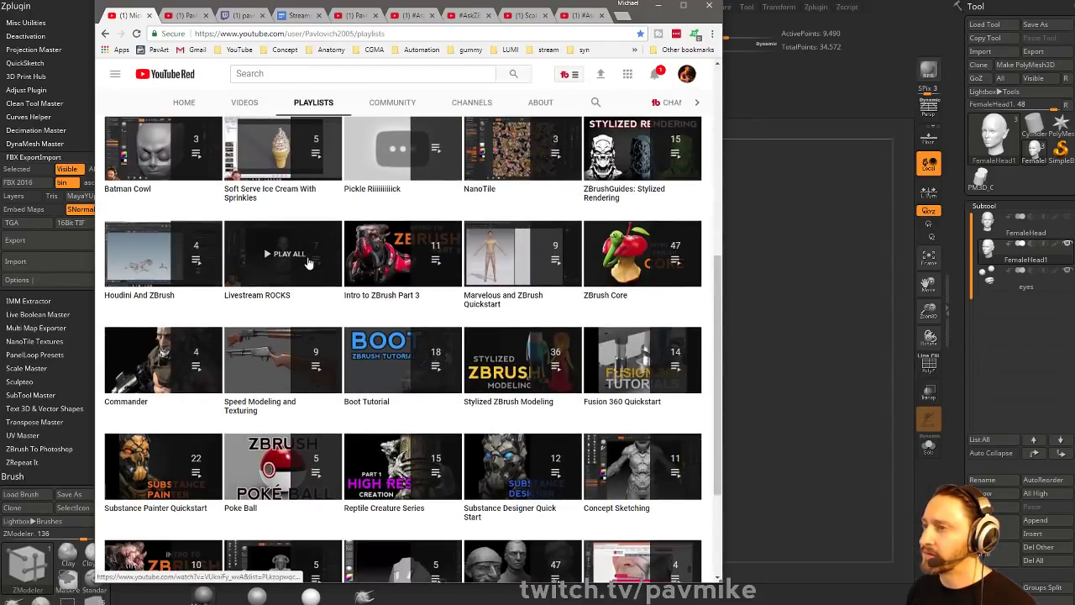
scroll(308, 262, down, 3)
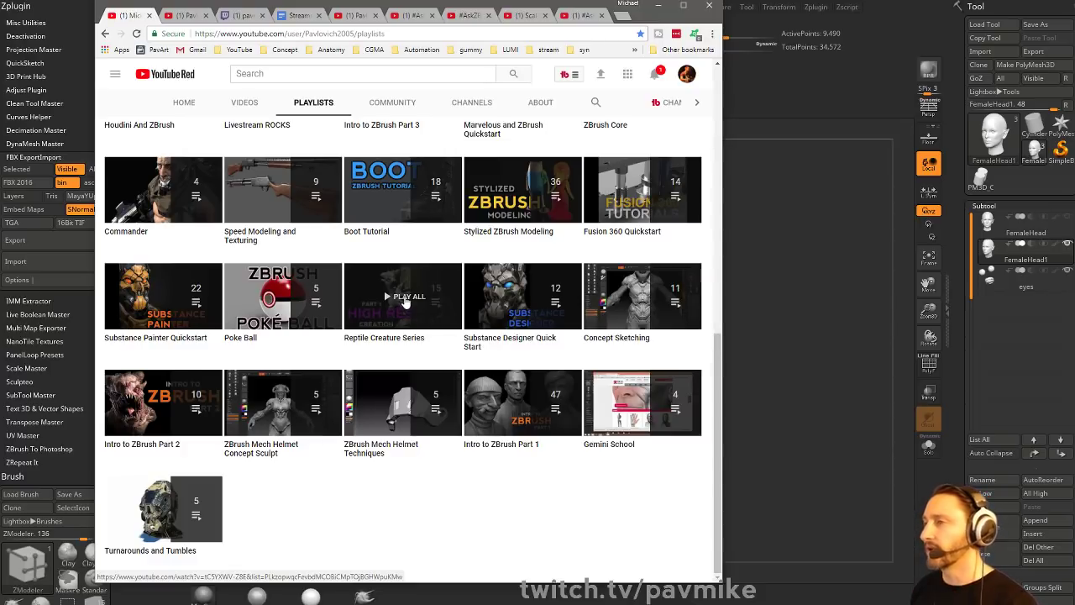
scroll(403, 301, up, 10)
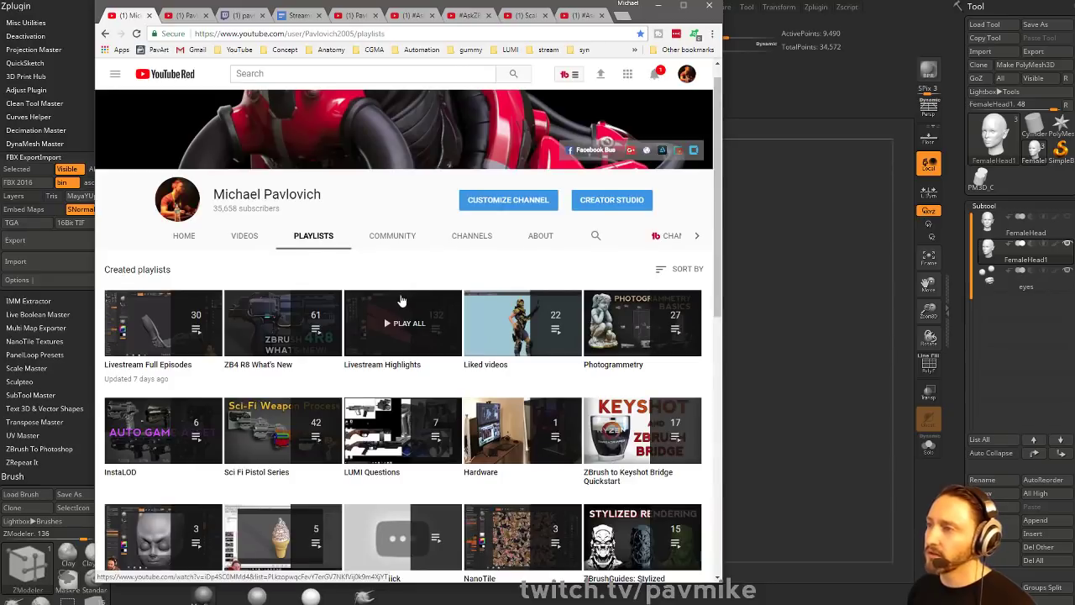
- Open the Livestream Highlights playlist and look through its videos
scroll(402, 300, down, 2)
click(396, 226)
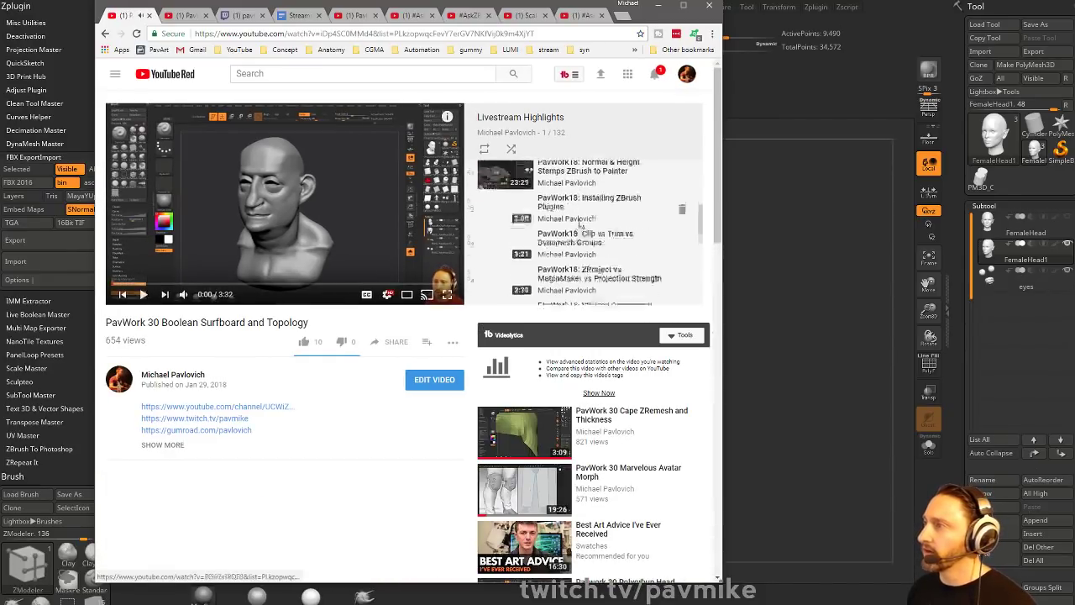
scroll(580, 225, down, 8)
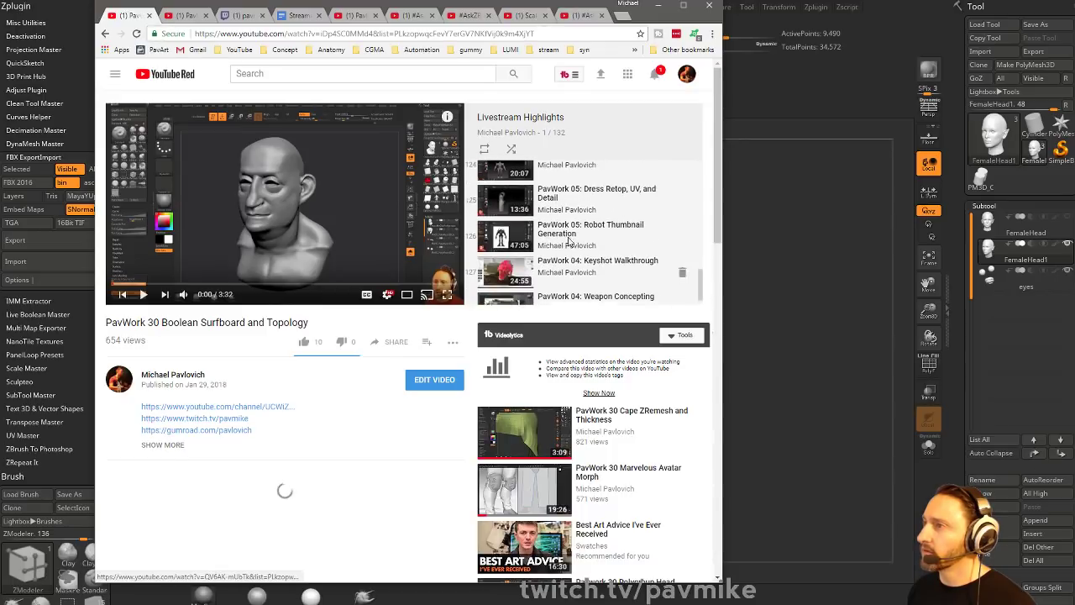
scroll(580, 244, up, 4)
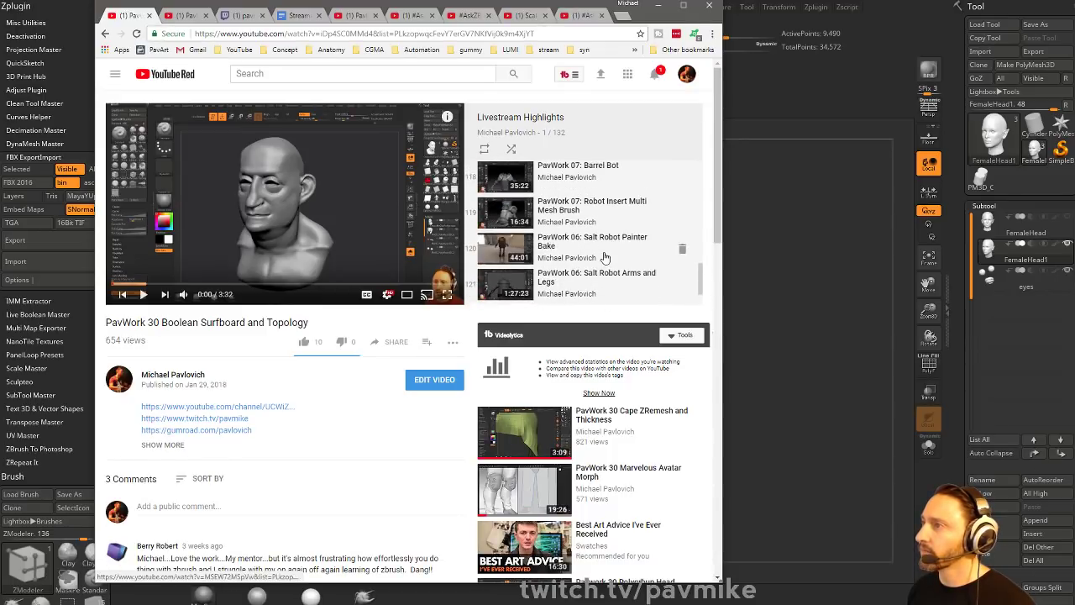
- Return to the channel's uploaded videos and search the channel for "Topology"
click(105, 33)
click(243, 124)
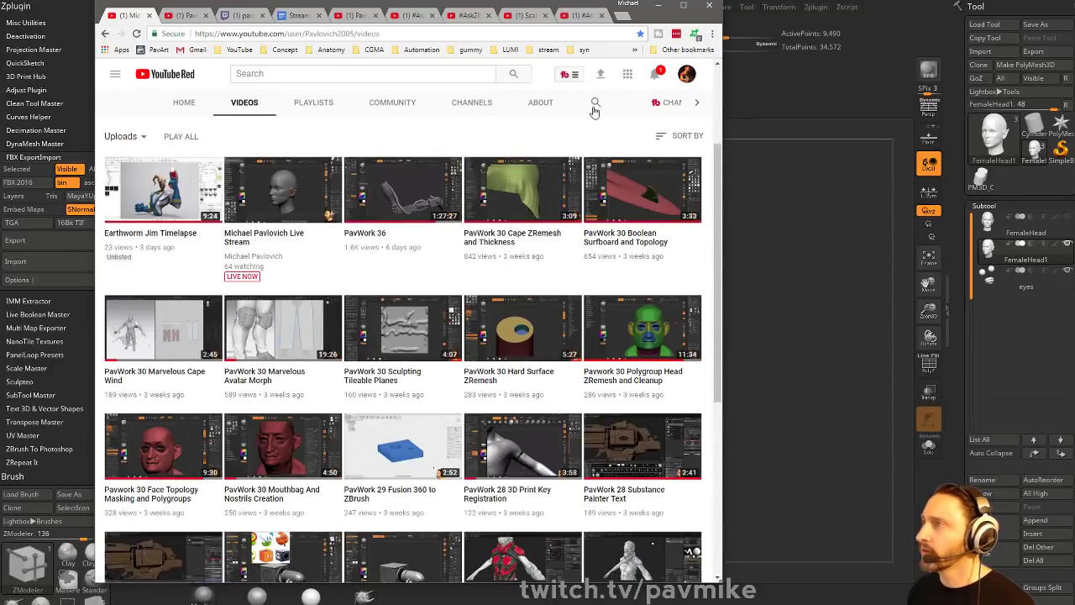
click(595, 104)
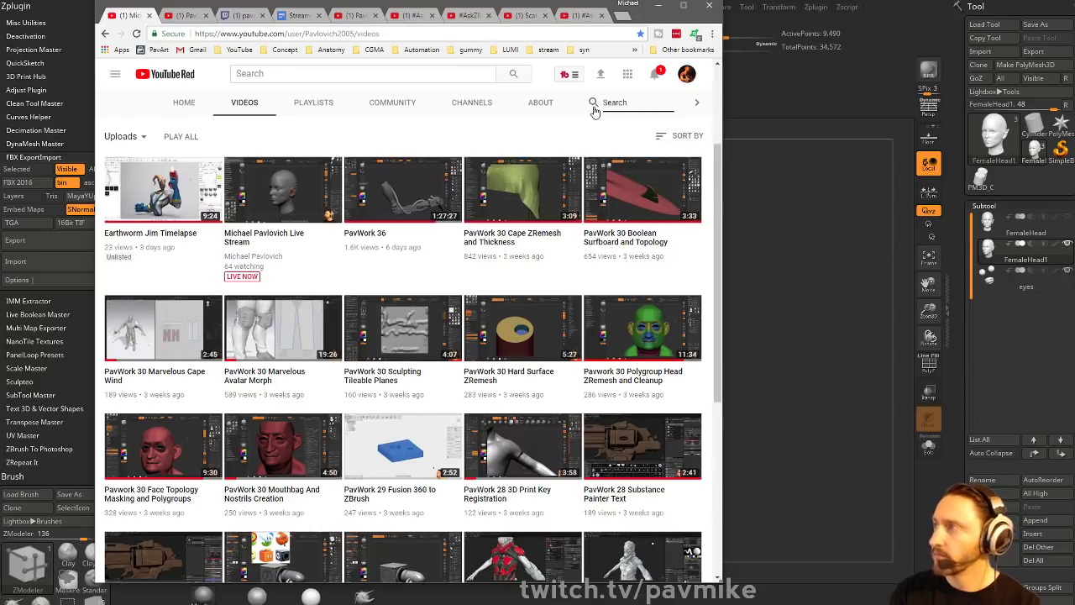
text(Topology)
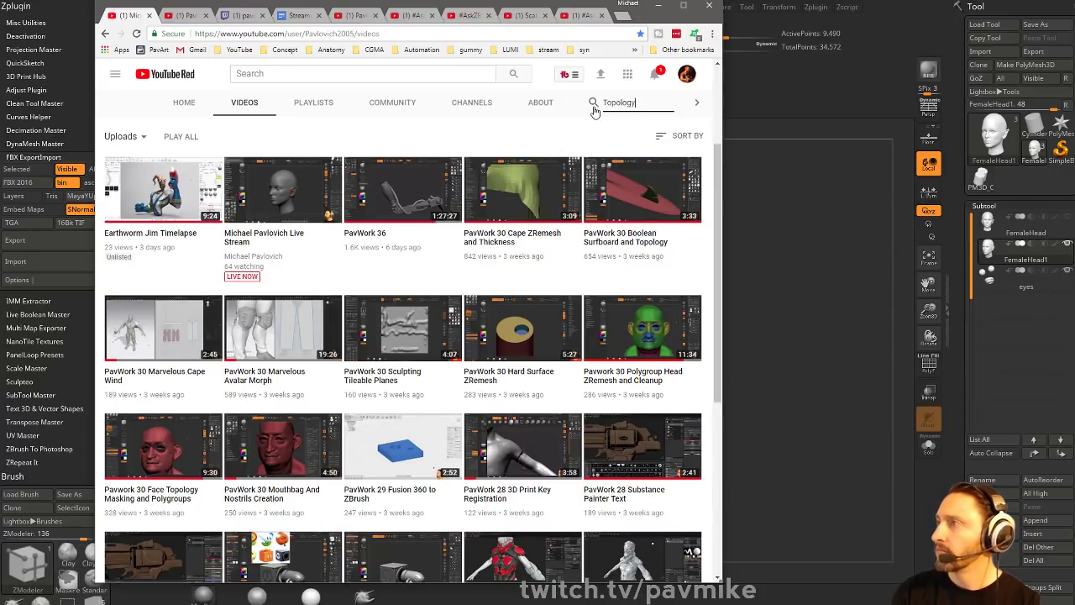
key(Return)
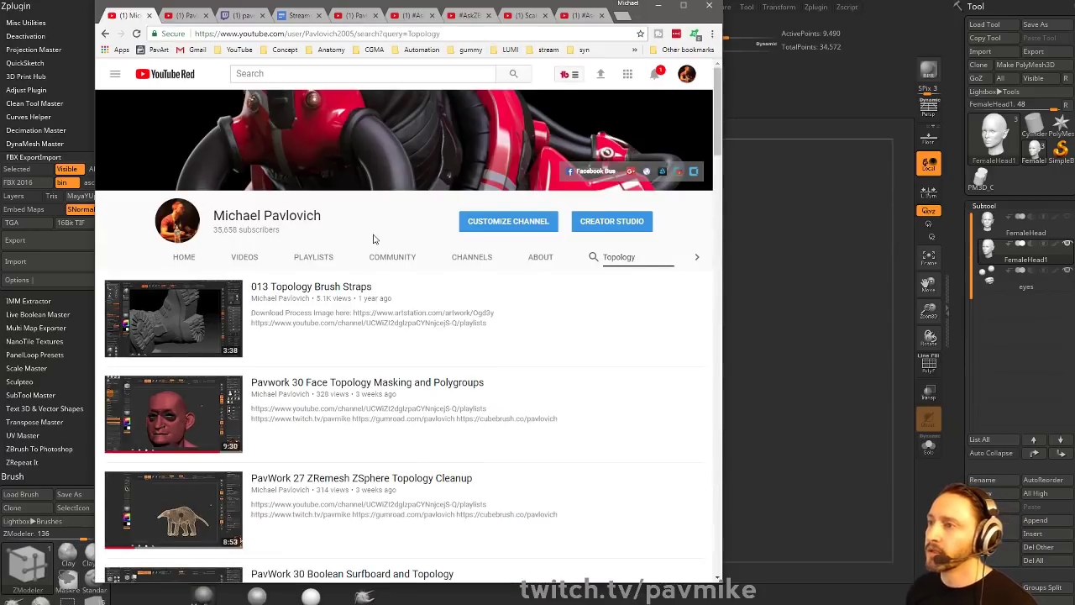
- Examine the channel's Topology search results for retopology and ZRemesh videos
scroll(372, 241, down, 2)
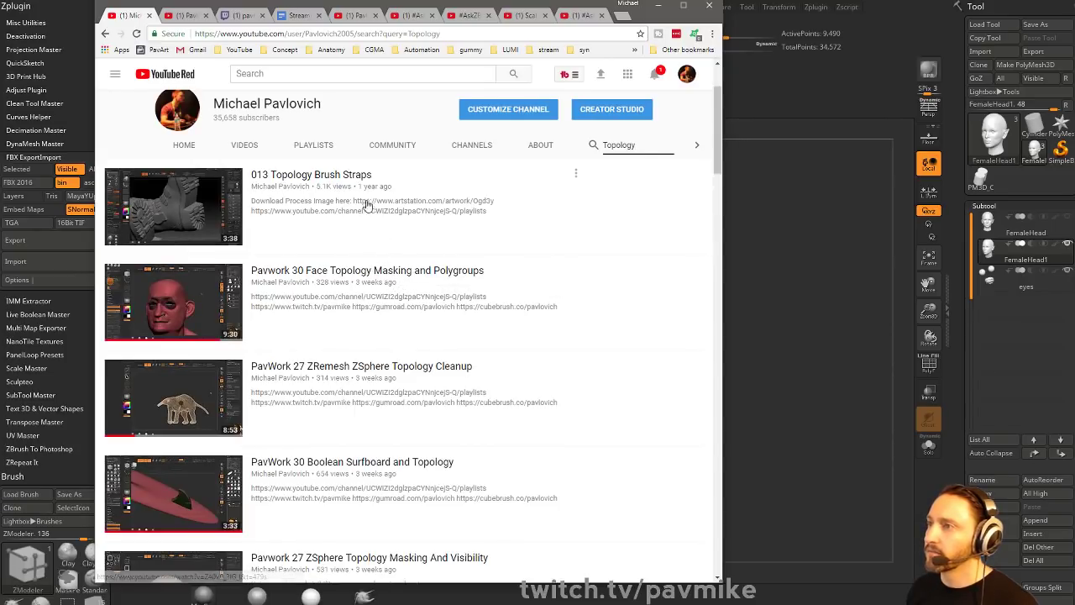
scroll(334, 185, down, 1)
scroll(336, 210, down, 2)
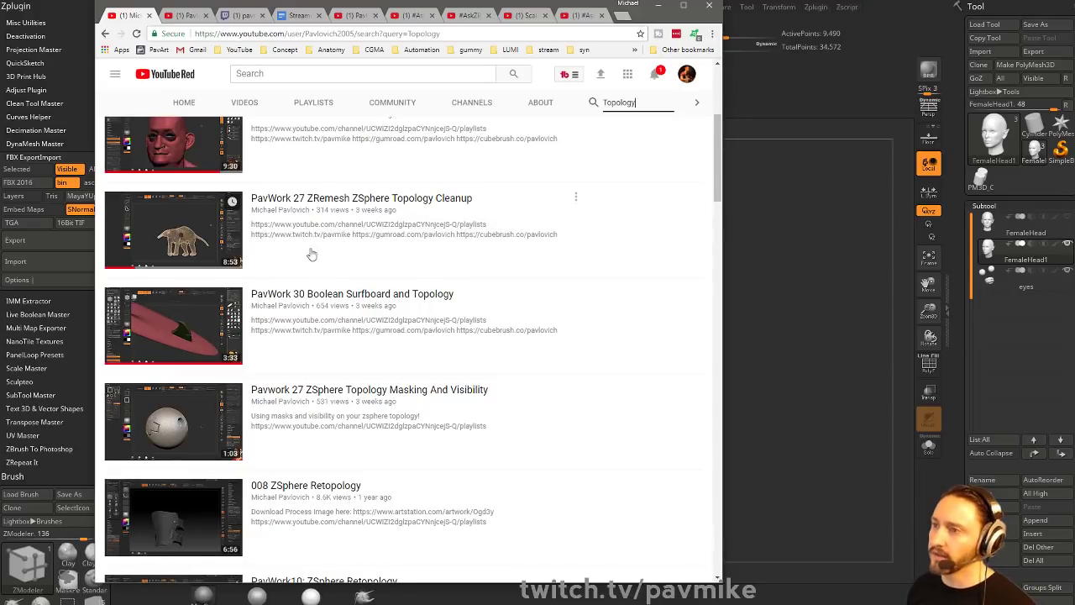
scroll(384, 302, down, 5)
scroll(383, 301, down, 7)
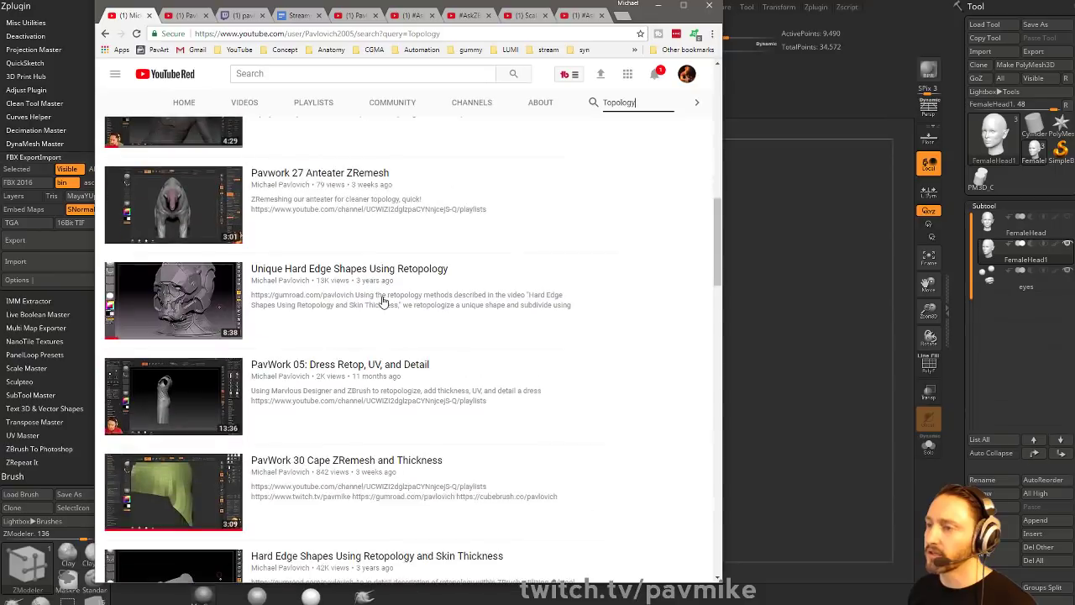
scroll(322, 336, down, 10)
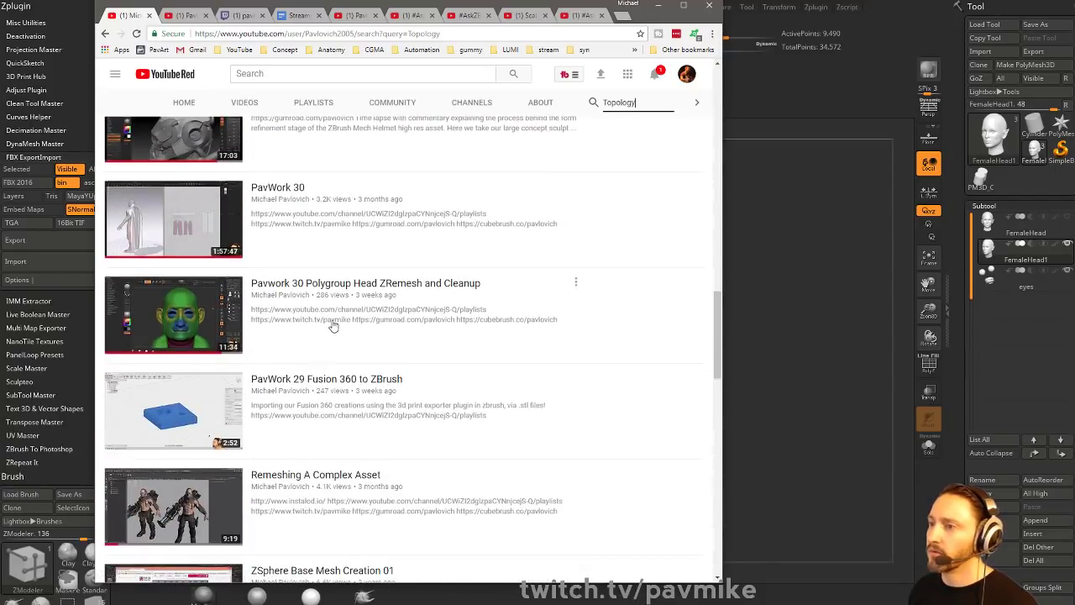
scroll(334, 336, down, 6)
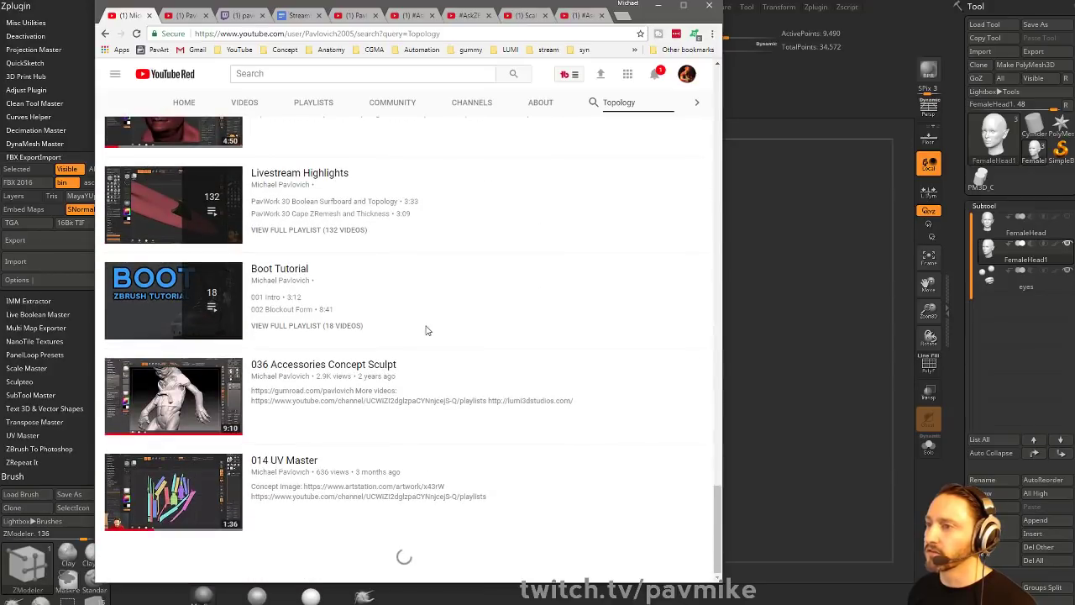
scroll(386, 327, down, 3)
scroll(642, 352, up, 1)
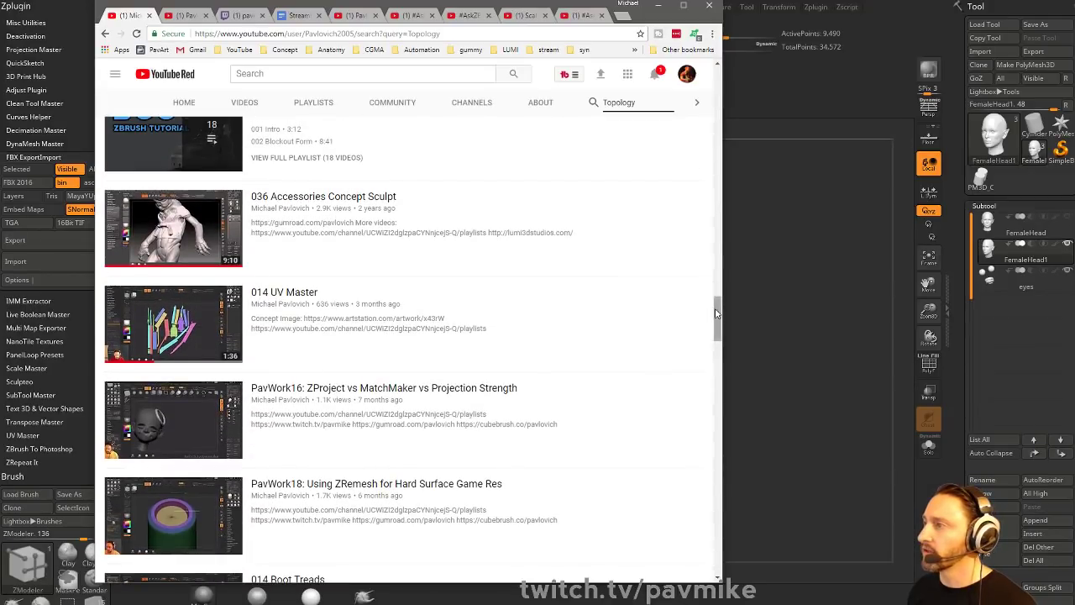
drag(720, 313, 726, 87)
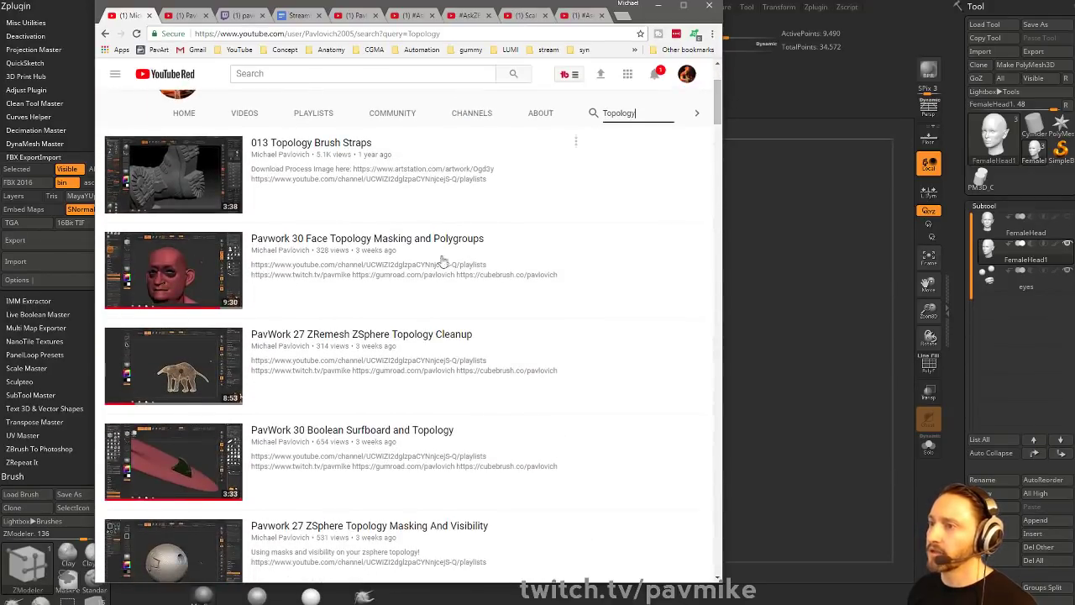
- Copy the link address of the PavWork 27 ZRemesh ZSphere Topology Cleanup video and minimize the browser
right_click(331, 333)
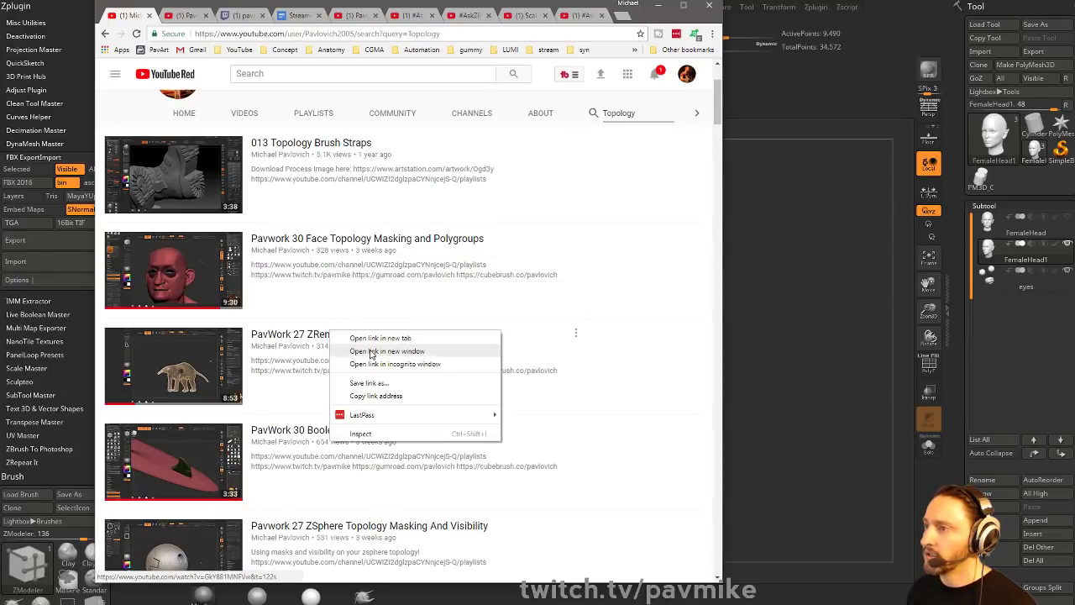
click(368, 396)
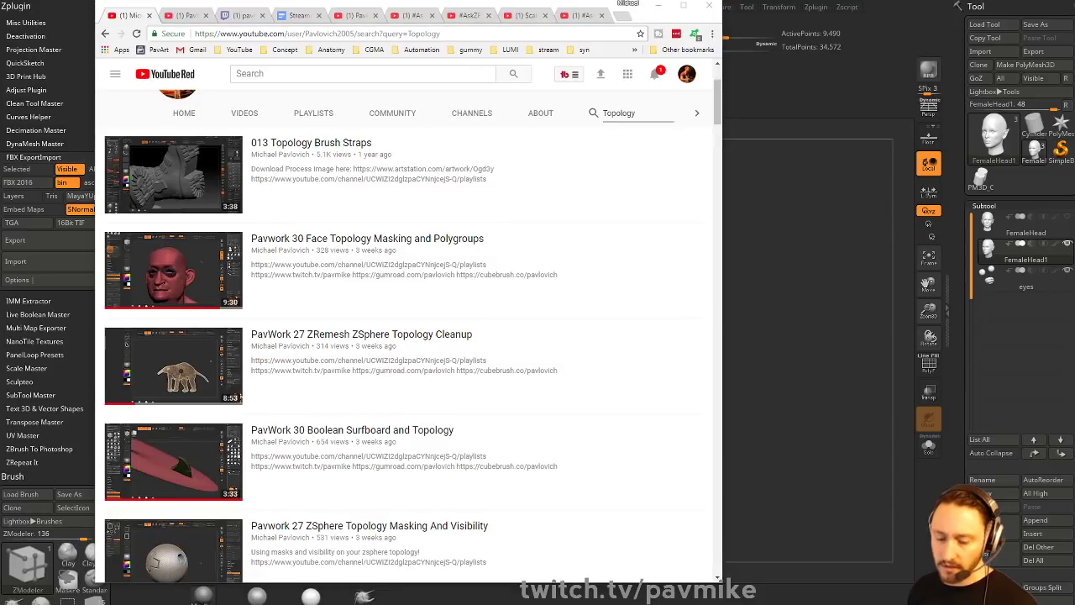
click(659, 6)
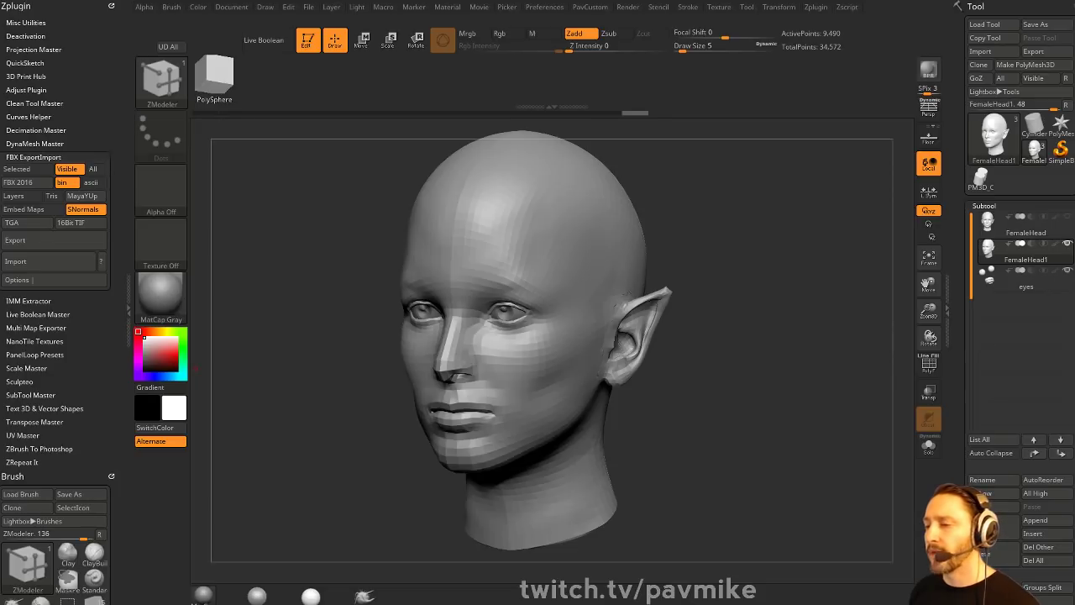
- Bring the browser back, open the Sci Fi Pistol Series from the channel's playlists and select its full web address
drag(183, 604, 587, 6)
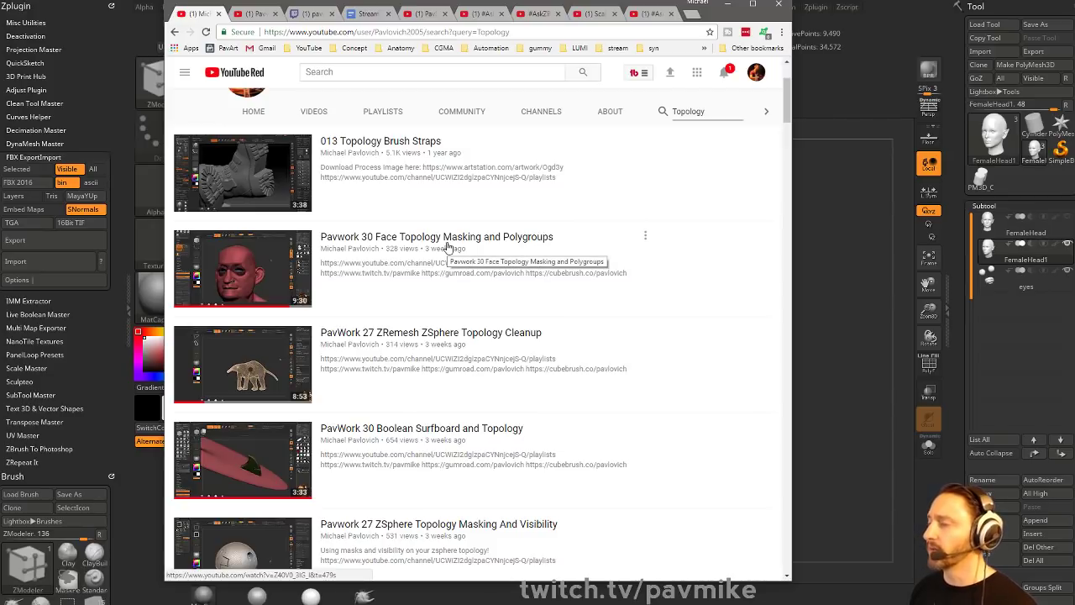
click(176, 32)
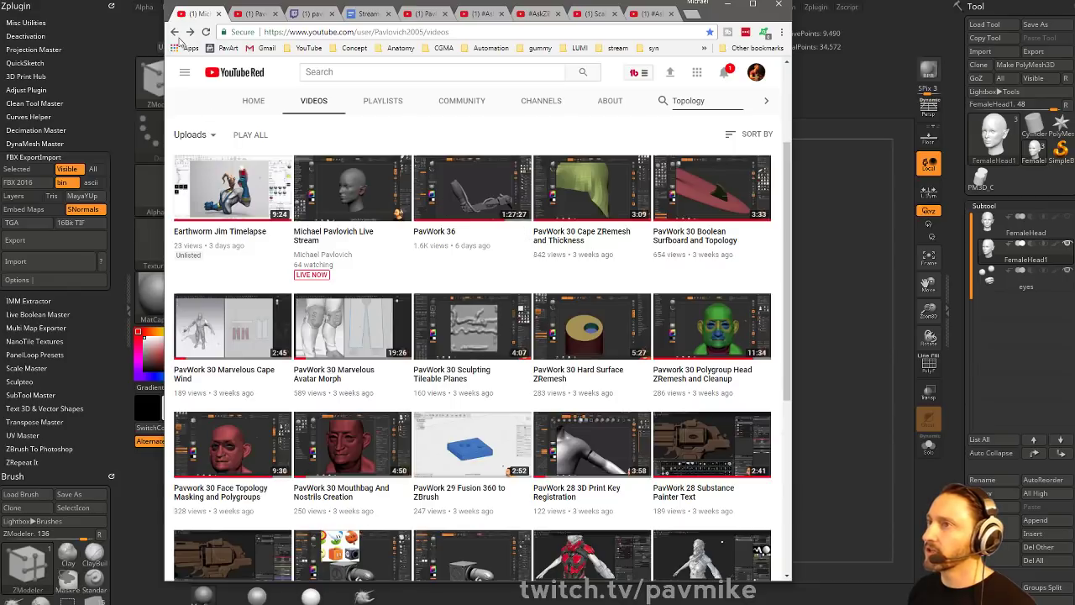
click(176, 33)
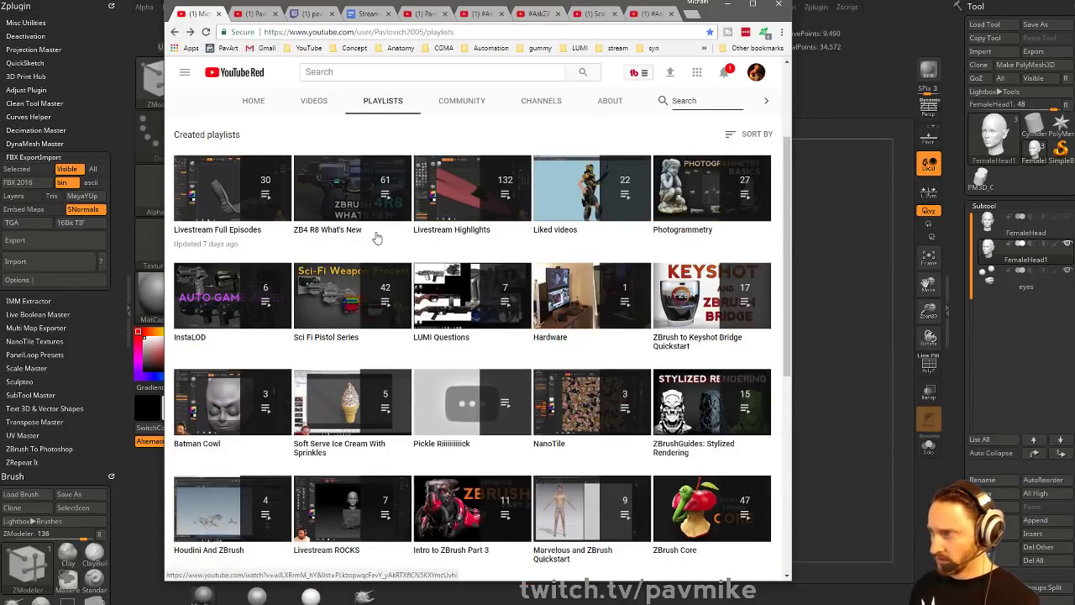
click(336, 340)
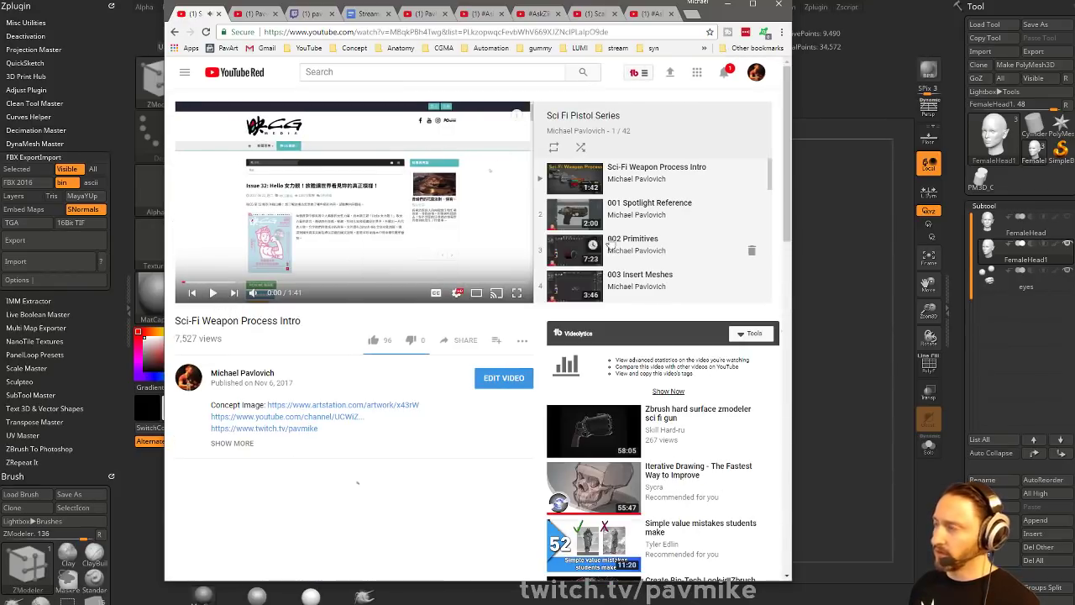
click(504, 37)
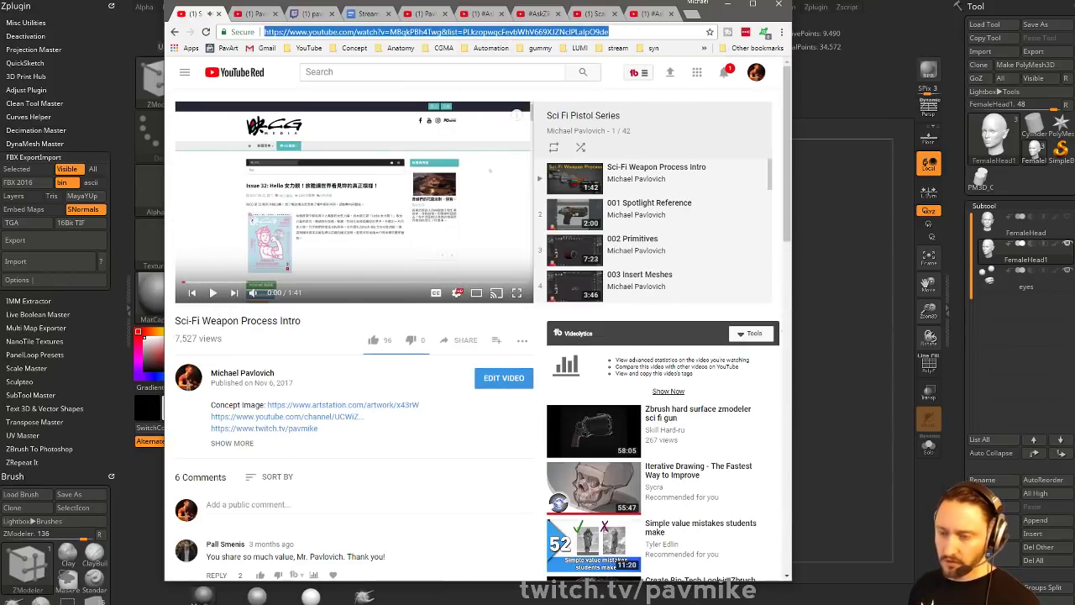
key(alt+Tab)
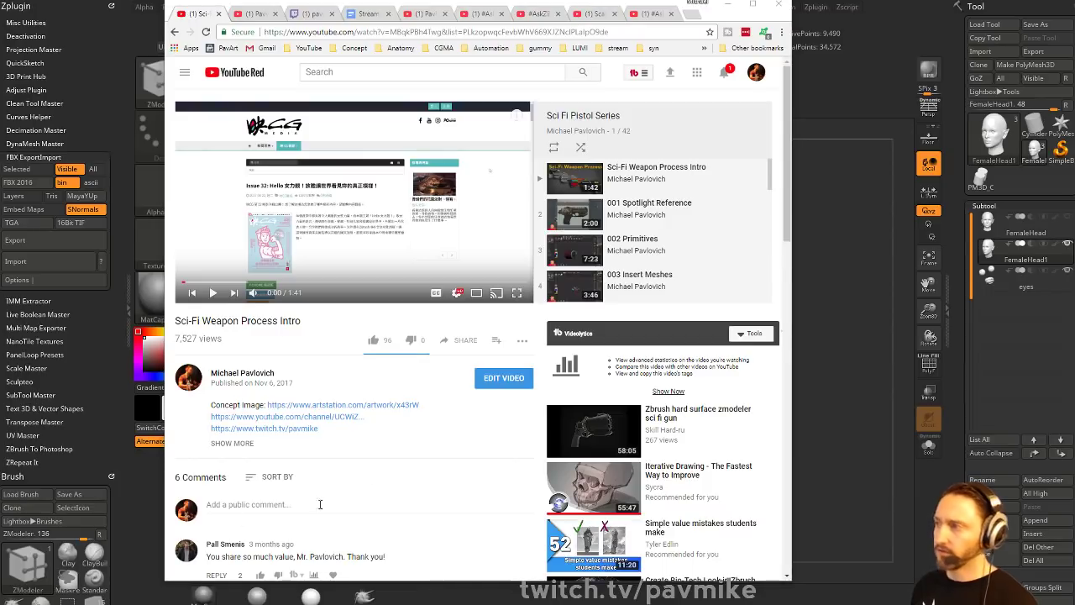
- Find the 031 High Res Export video in the Sci Fi Pistol Series playlist and open it
scroll(662, 238, down, 15)
scroll(662, 238, up, 4)
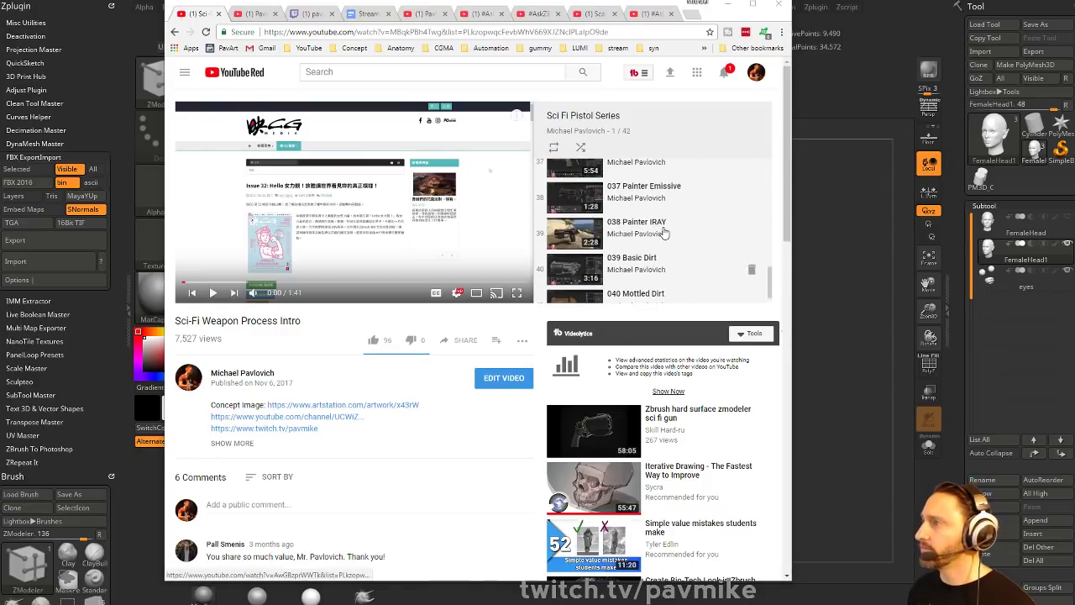
scroll(637, 223, up, 1)
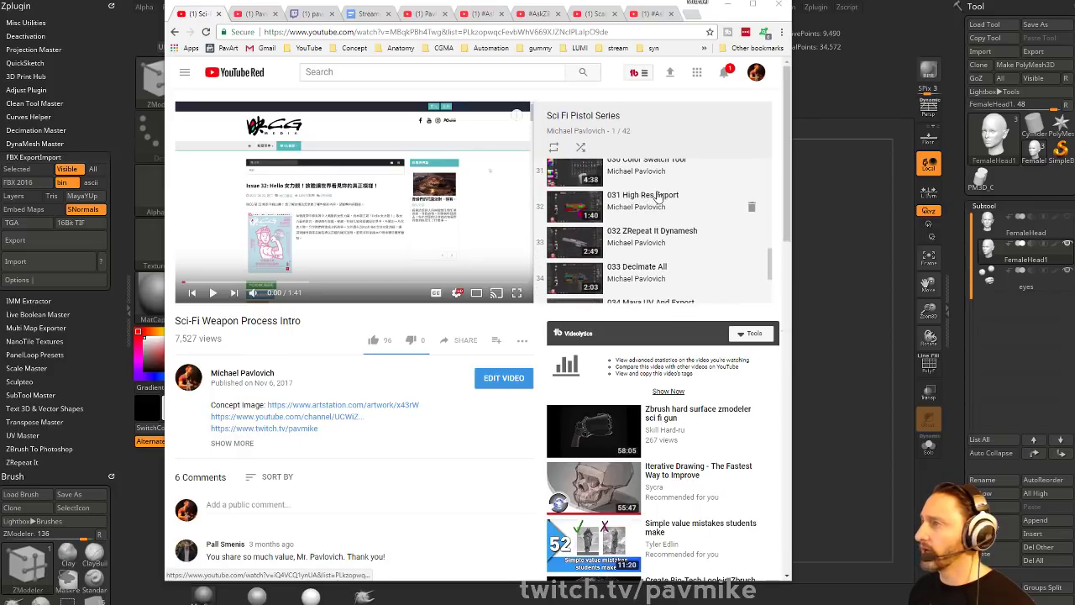
click(647, 198)
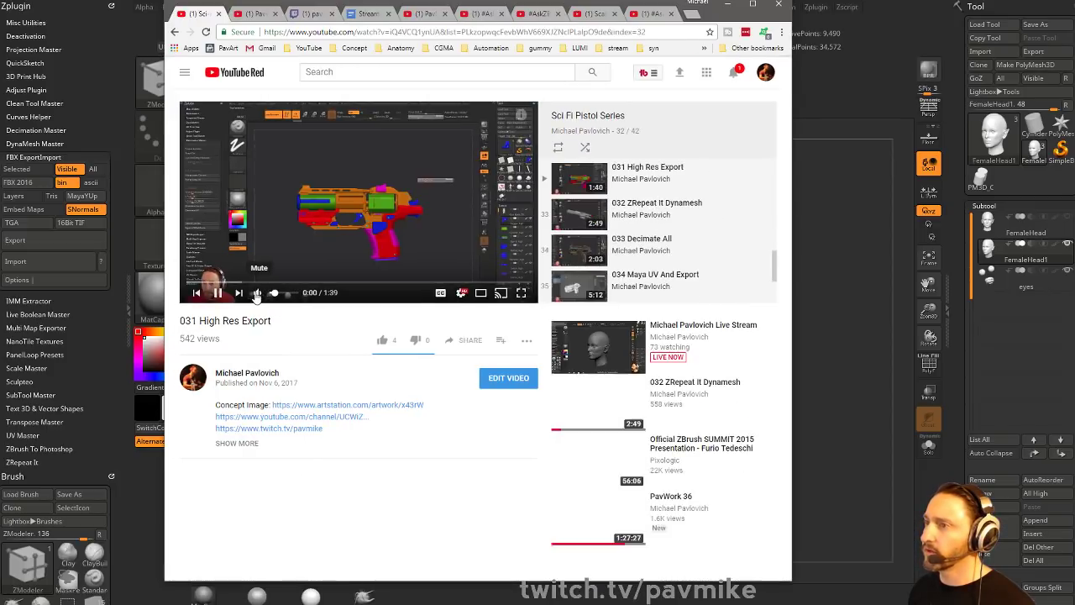
- Skim the 031 High Res Export video, pause it at 1:03 and move the browser window out of the way
drag(328, 287, 447, 282)
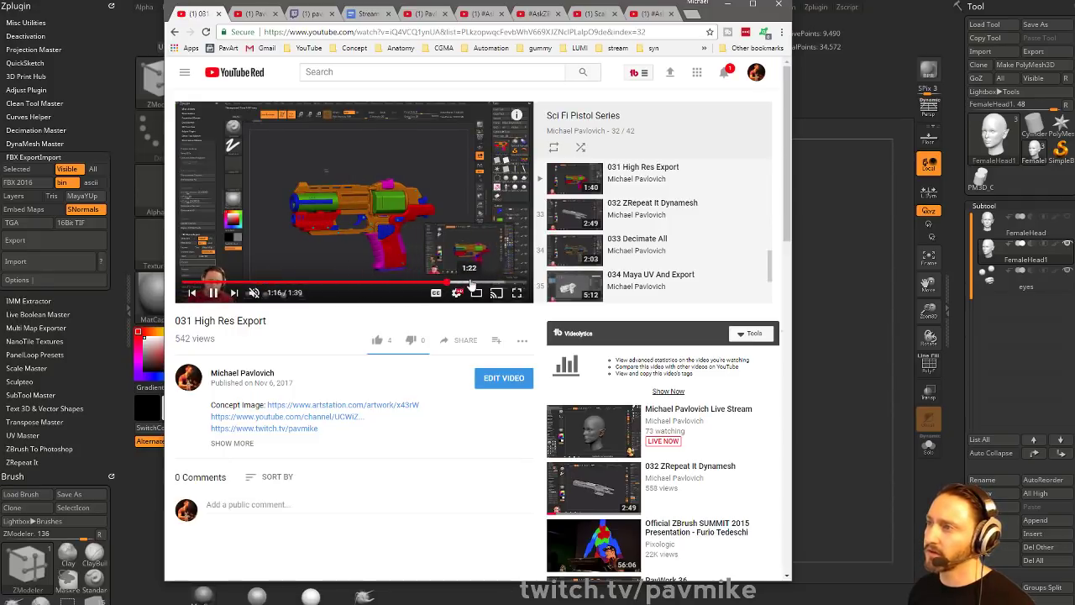
click(491, 285)
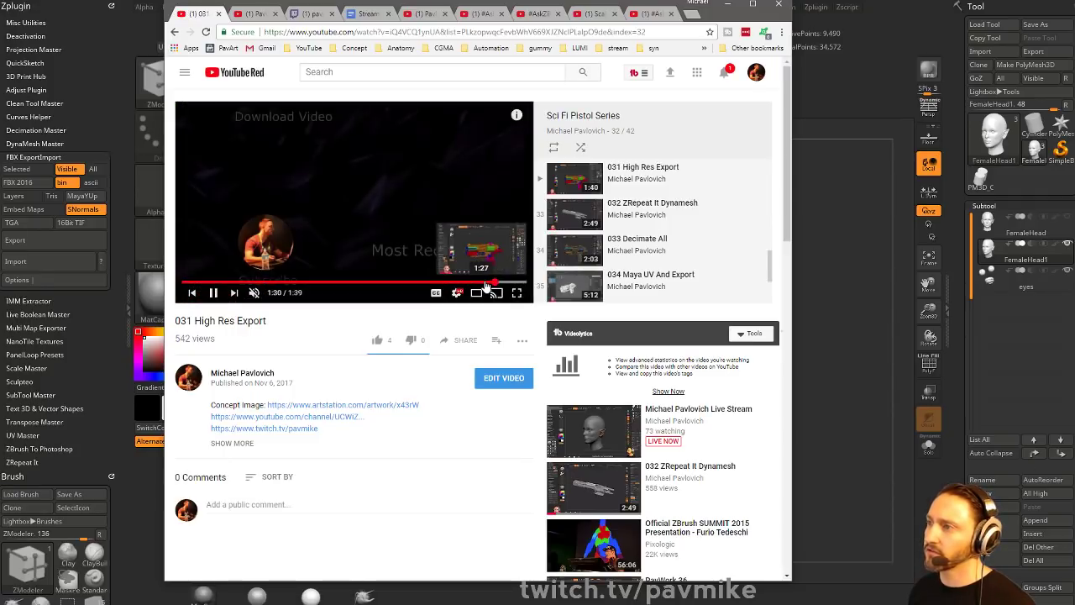
click(399, 286)
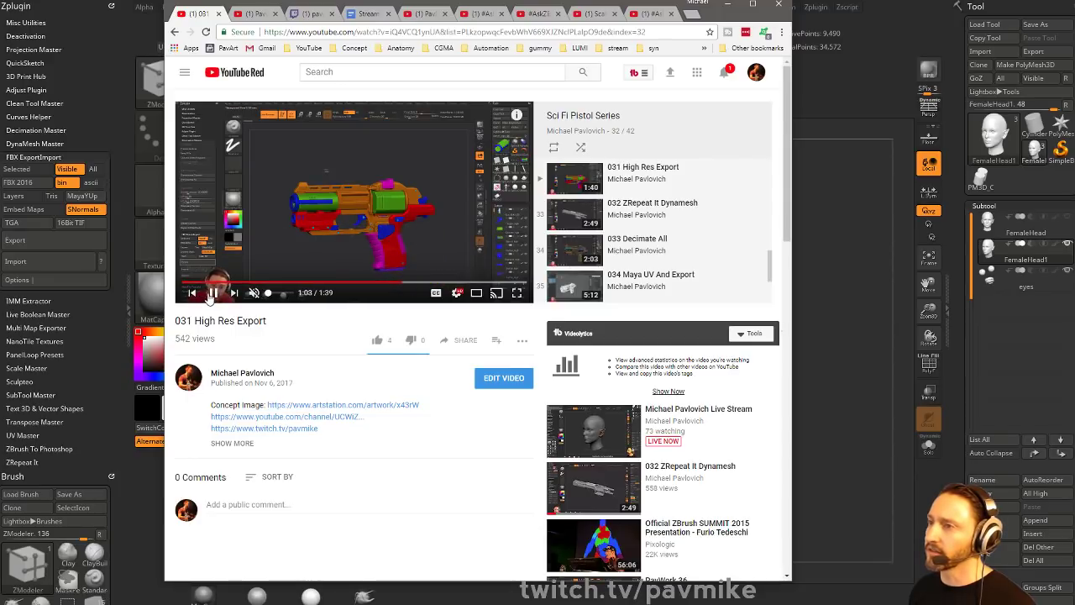
click(212, 293)
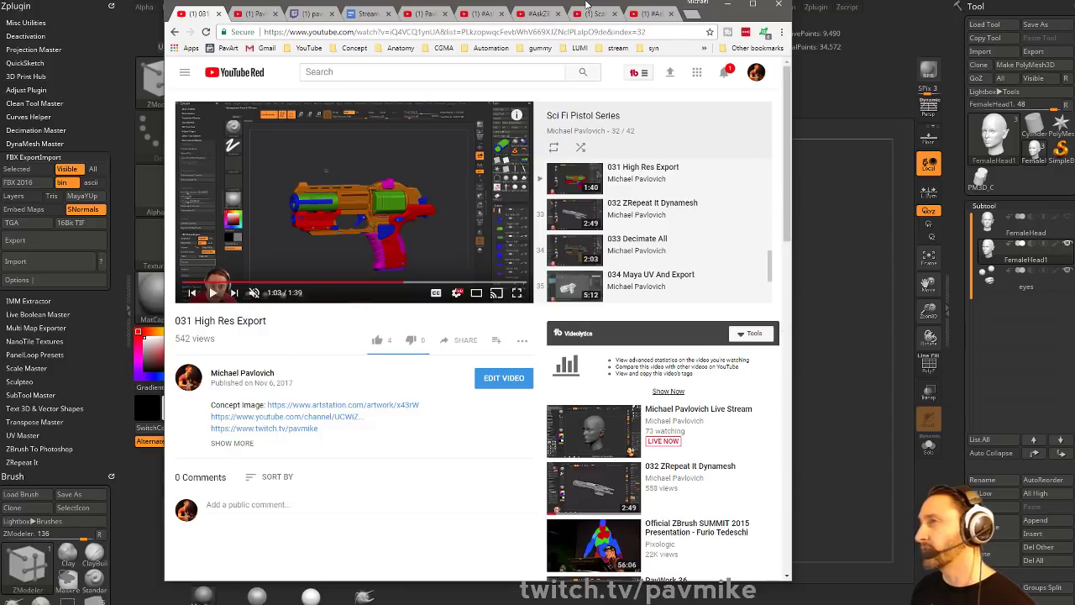
drag(587, 5, 522, 0)
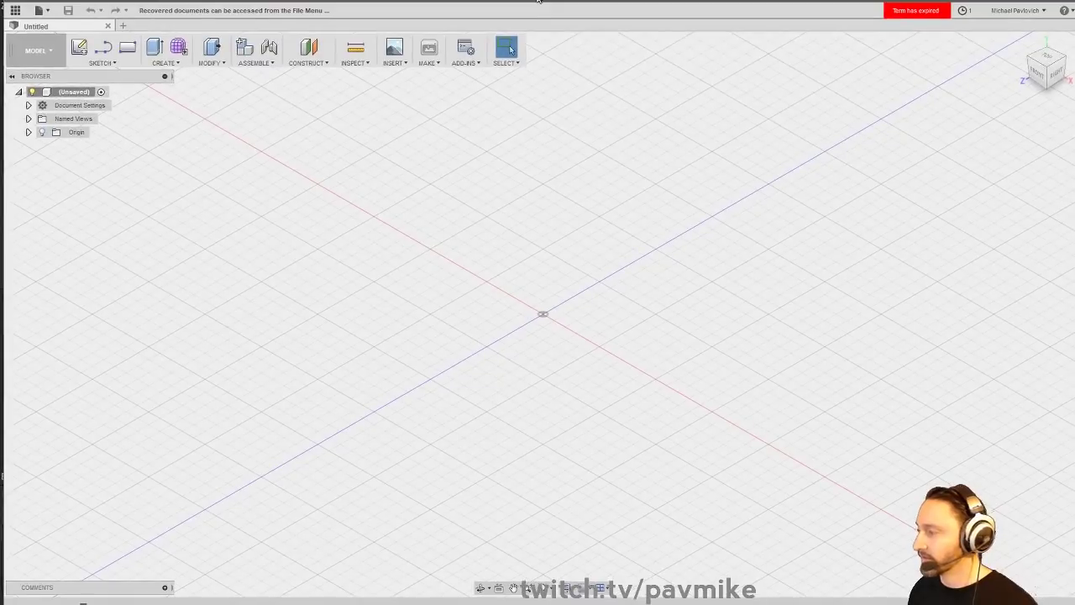
- Start a sketch on the horizontal ground plane and draw a rectangle about 105 by 76 mm enclosing the origin
click(110, 63)
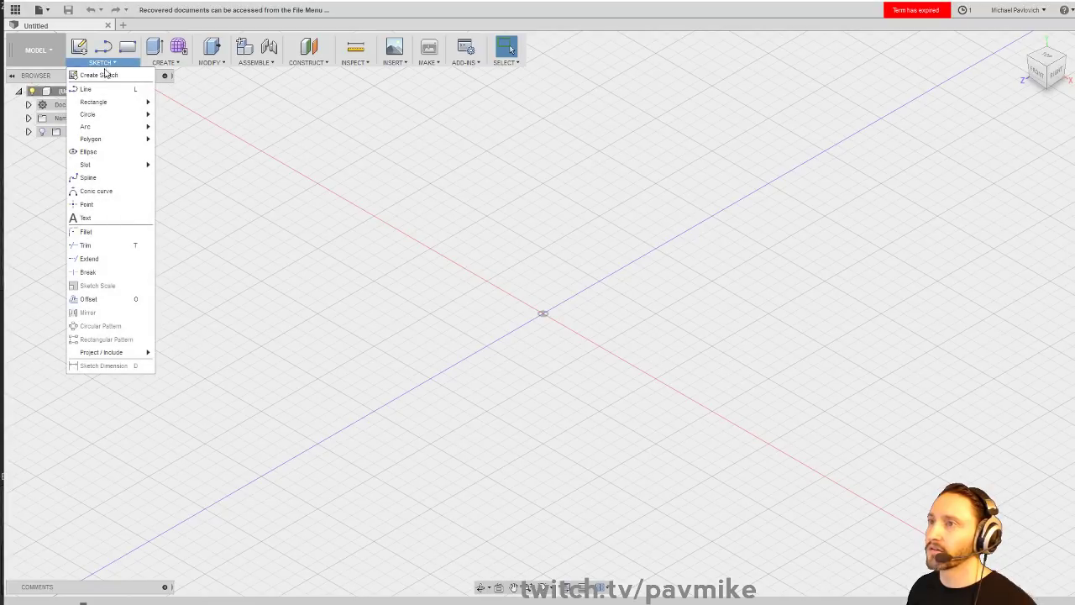
click(105, 75)
click(540, 336)
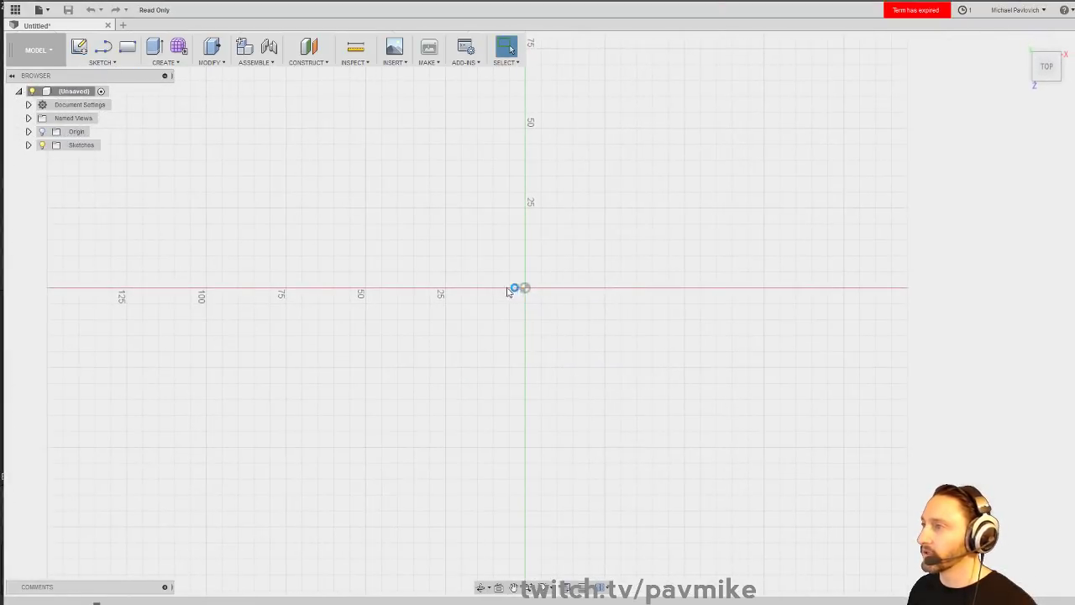
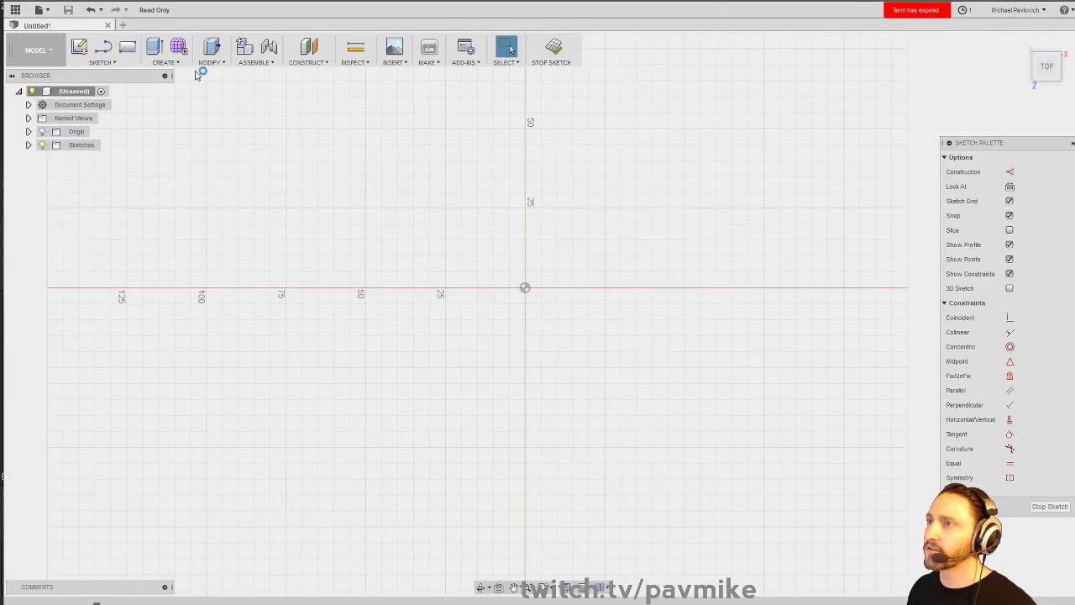
click(101, 62)
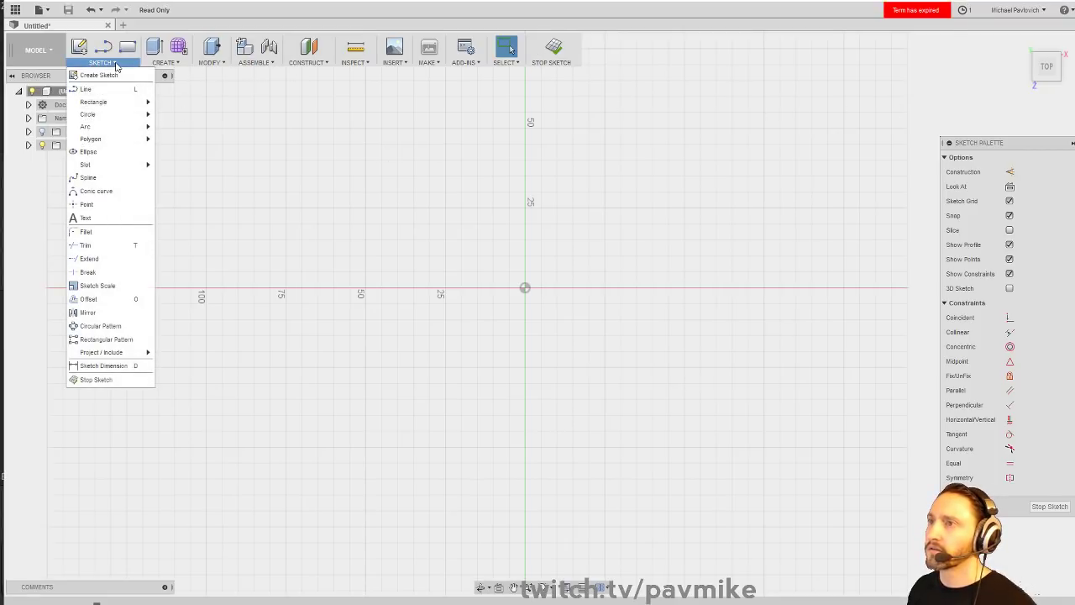
click(126, 46)
click(461, 214)
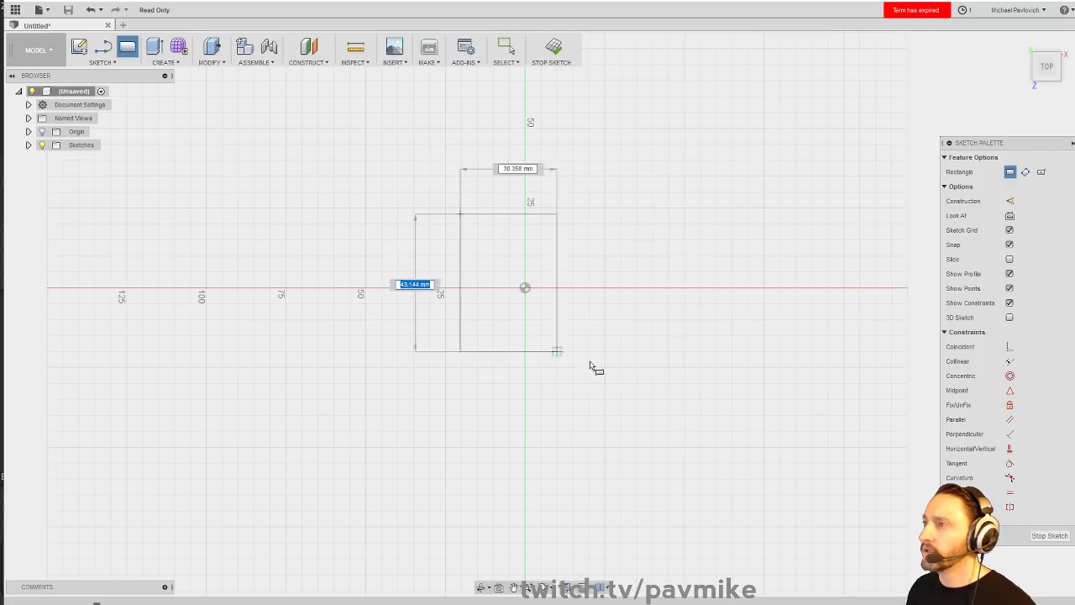
click(795, 458)
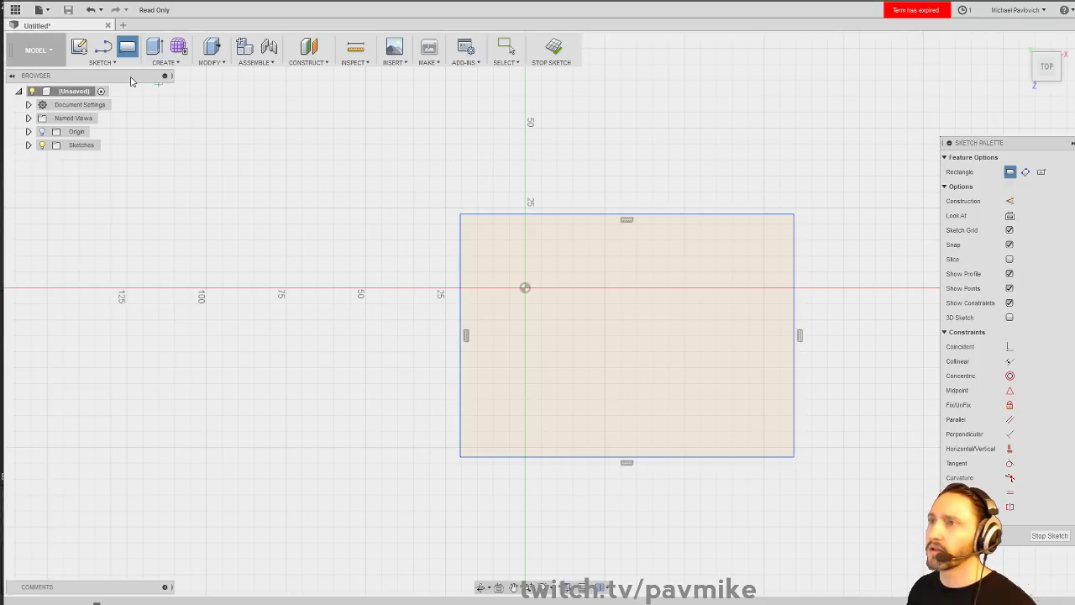
click(101, 62)
click(103, 93)
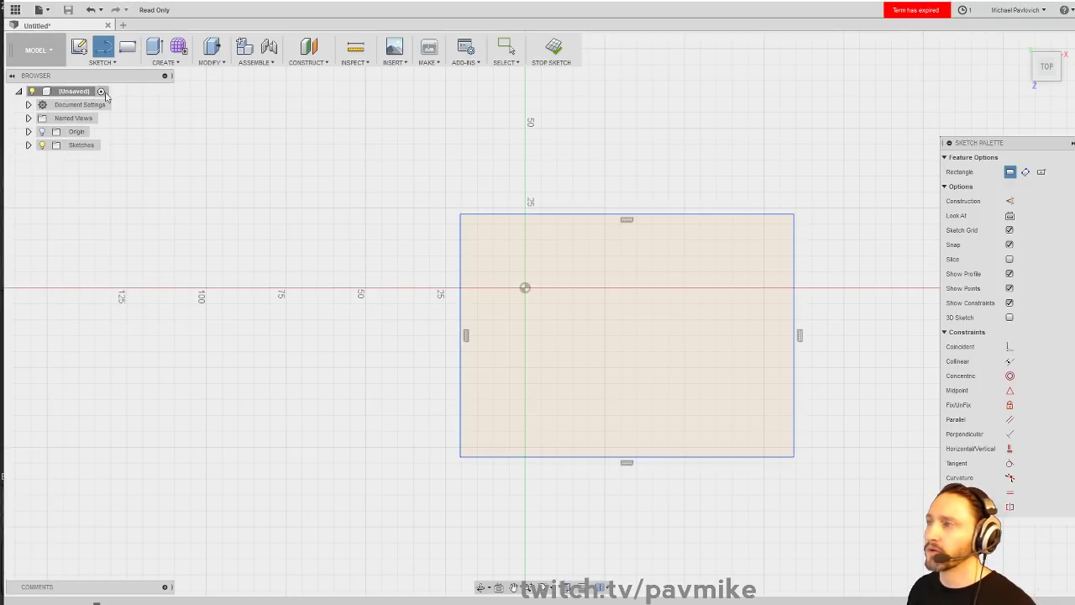
click(533, 213)
key(Escape)
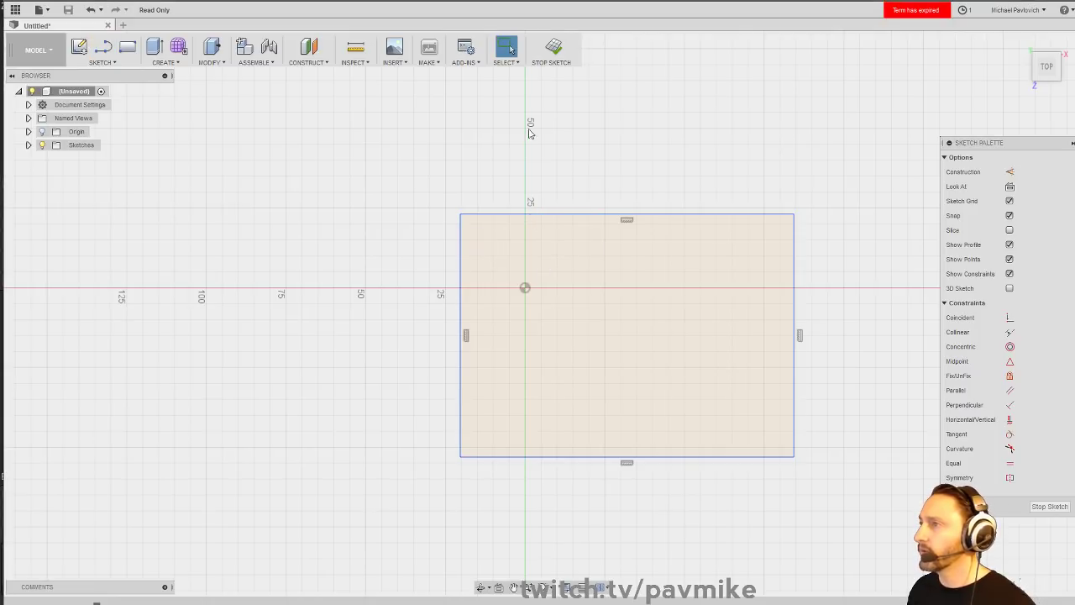
- Draw a 2-Point Circle about 41 mm in diameter inside the rectangle near its origin end, and finish the sketch
click(111, 64)
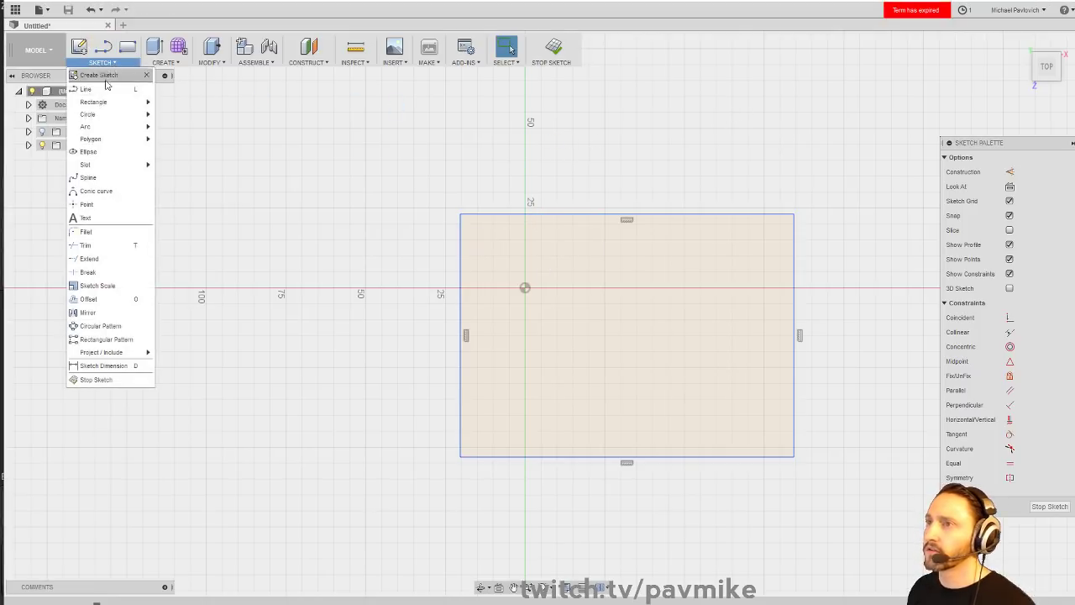
mouse_move(126, 114)
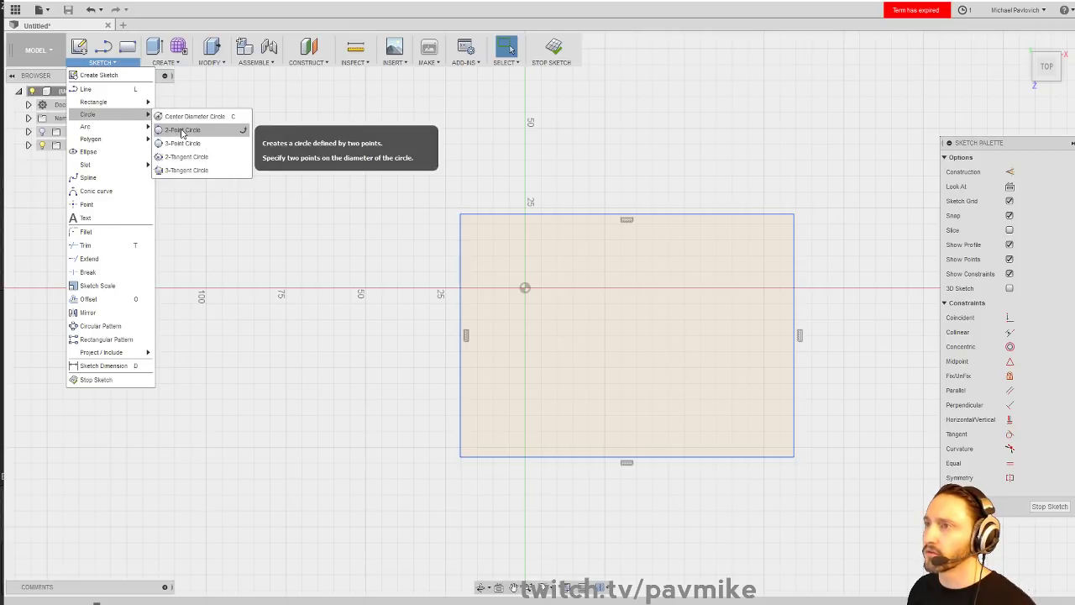
click(183, 131)
click(500, 301)
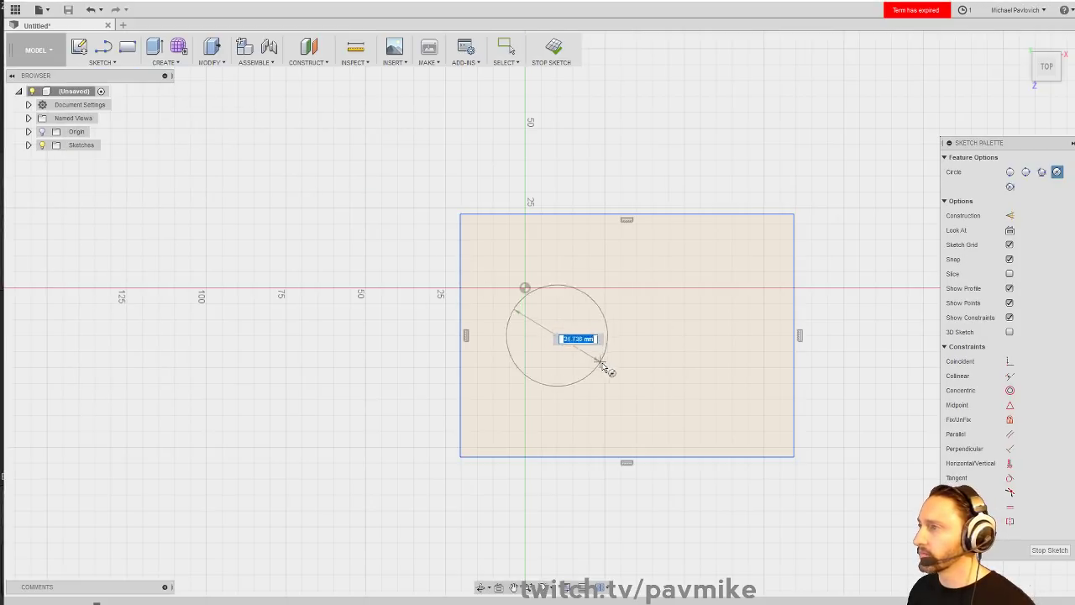
click(614, 372)
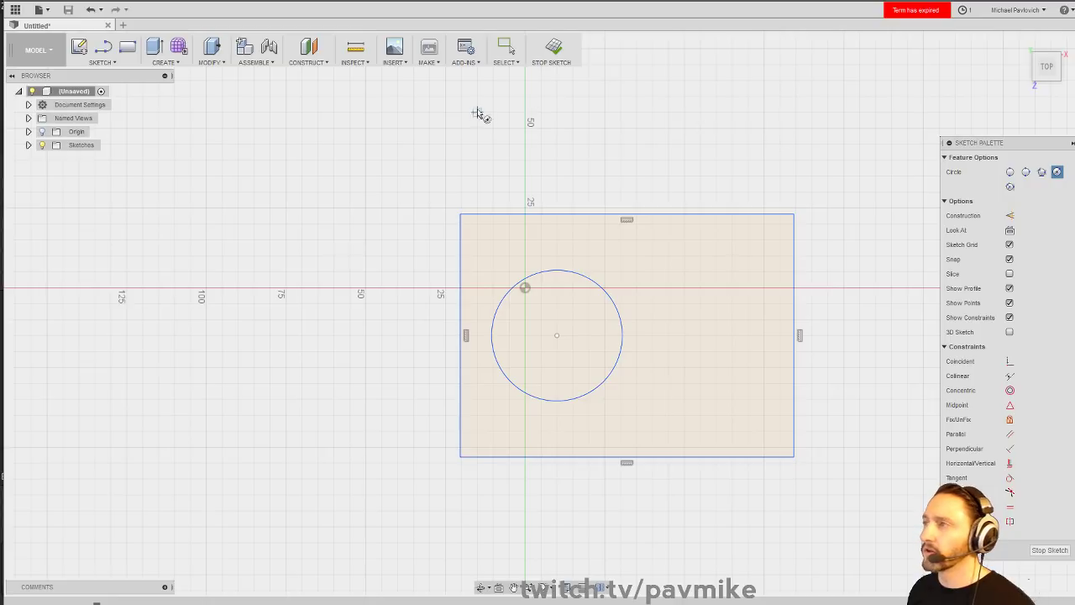
click(554, 47)
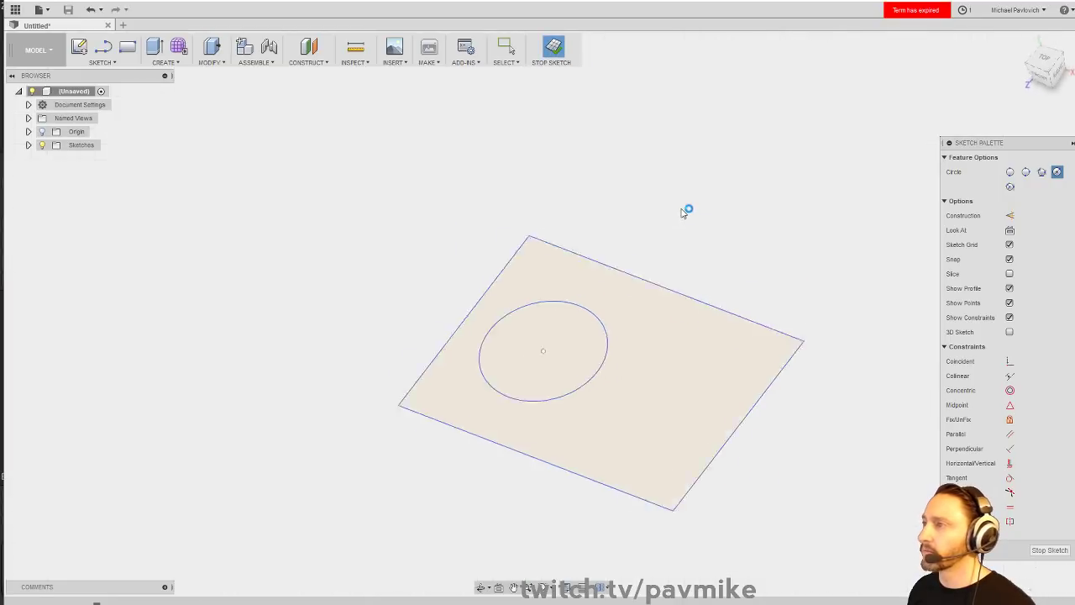
- Extrude the rectangular profile around the circle upward 25 mm as a new body, leaving the circle as a through hole
right_click(649, 344)
click(672, 330)
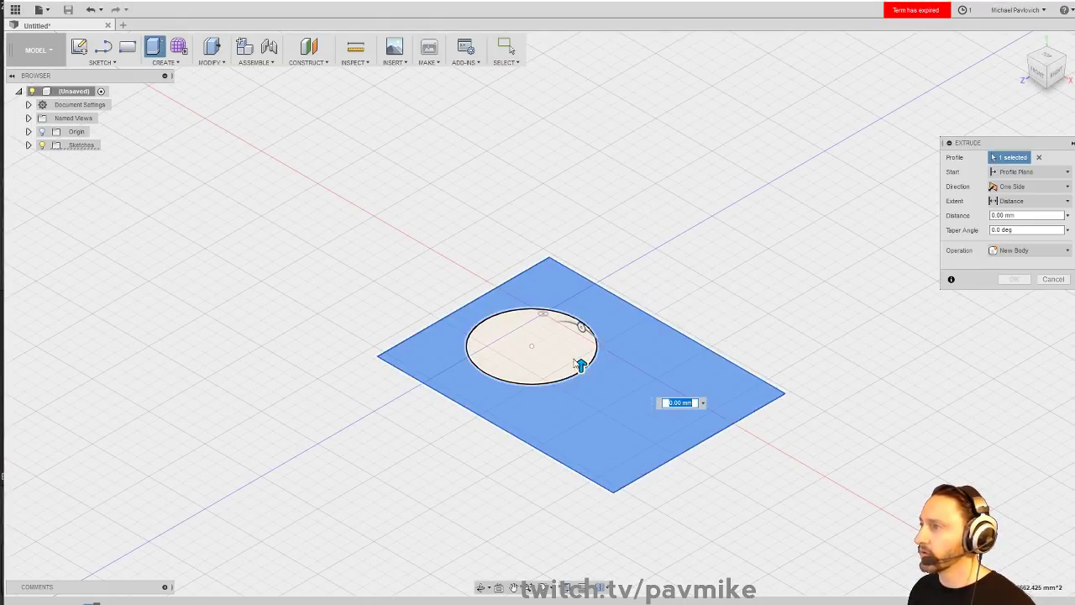
drag(580, 365, 579, 300)
click(1015, 280)
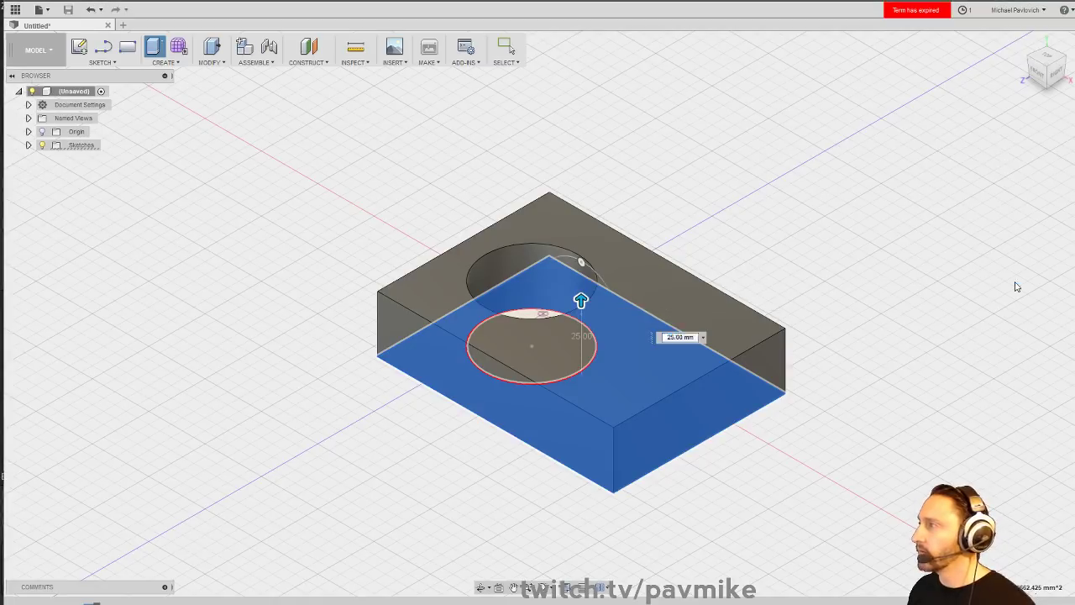
key(Return)
drag(725, 199, 771, 234)
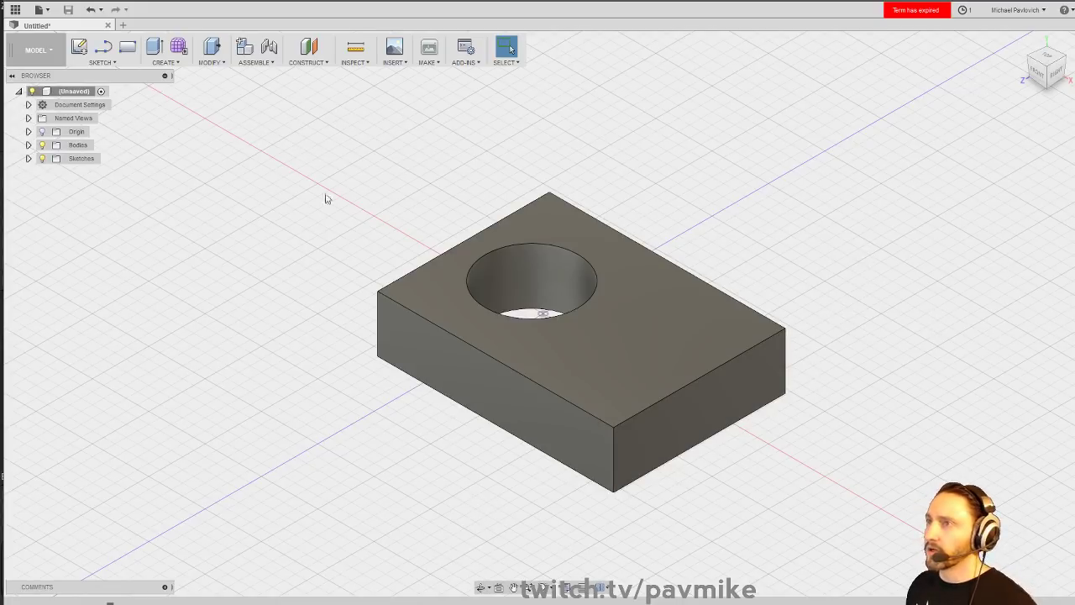
- Fillet the two vertical corner edges at the end of the block away from the hole
click(614, 462)
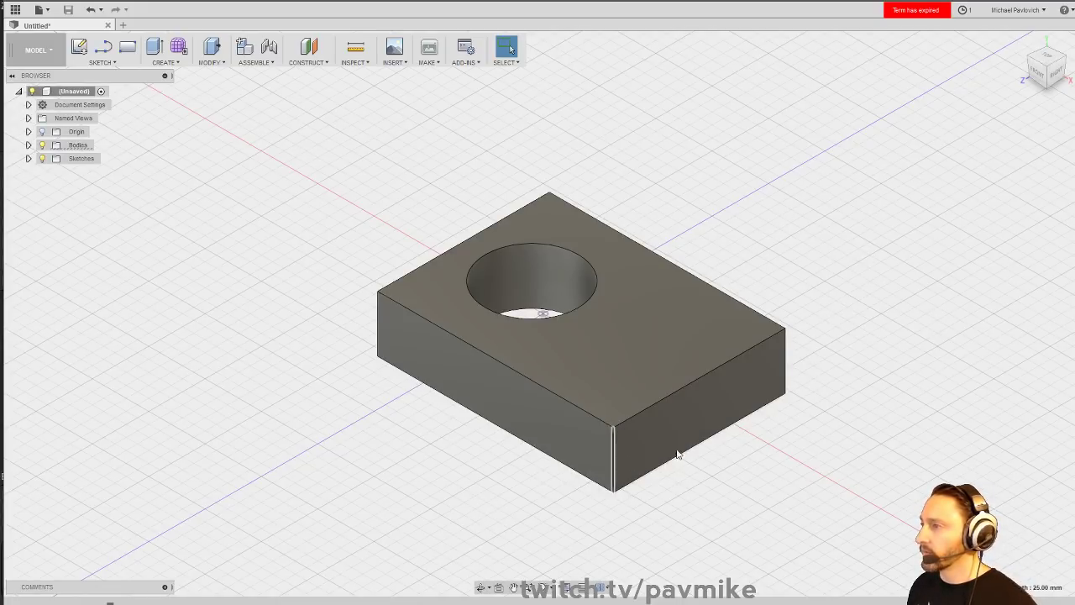
click(786, 363)
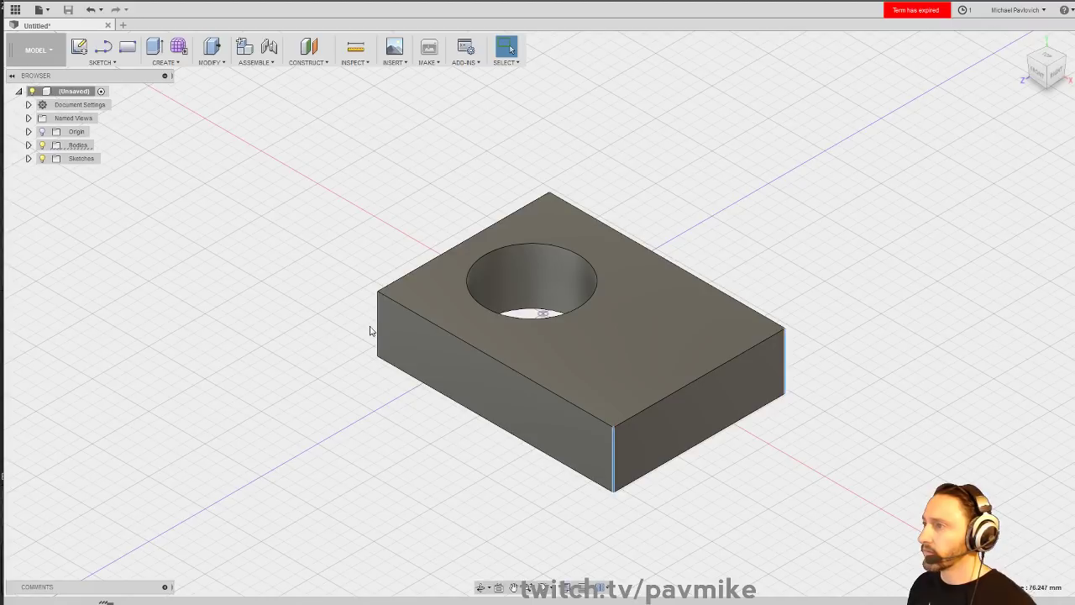
right_click(874, 326)
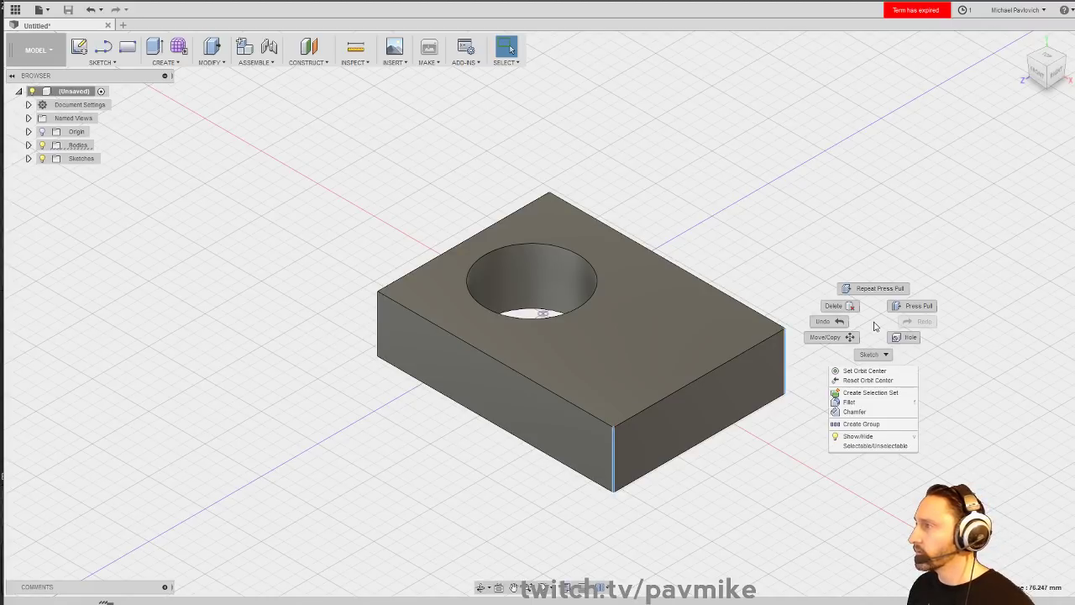
click(849, 402)
drag(793, 381, 775, 378)
click(1014, 274)
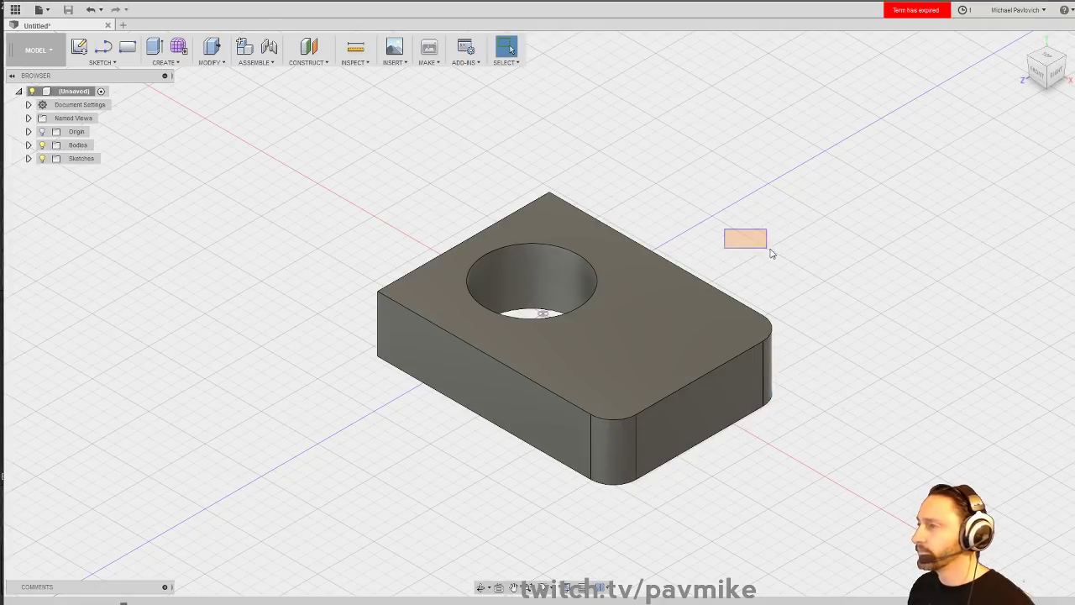
- On the block's top face, sketch a line about 53 mm straight across beside the hole, continue it diagonally to the opposite edge, and finish the sketch
shift+middle_drag(768, 254, 797, 255)
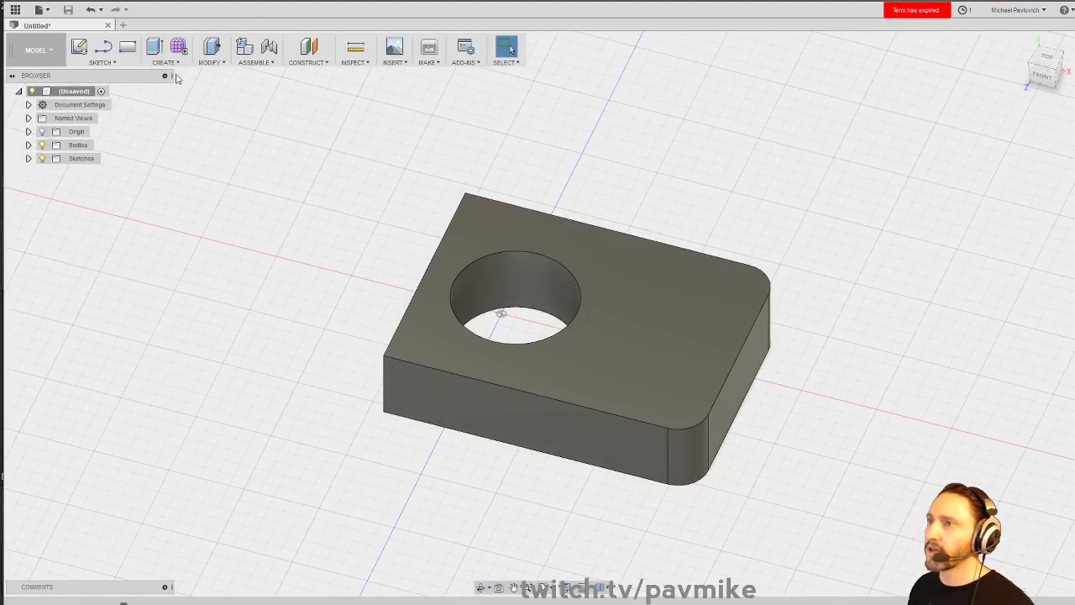
click(102, 62)
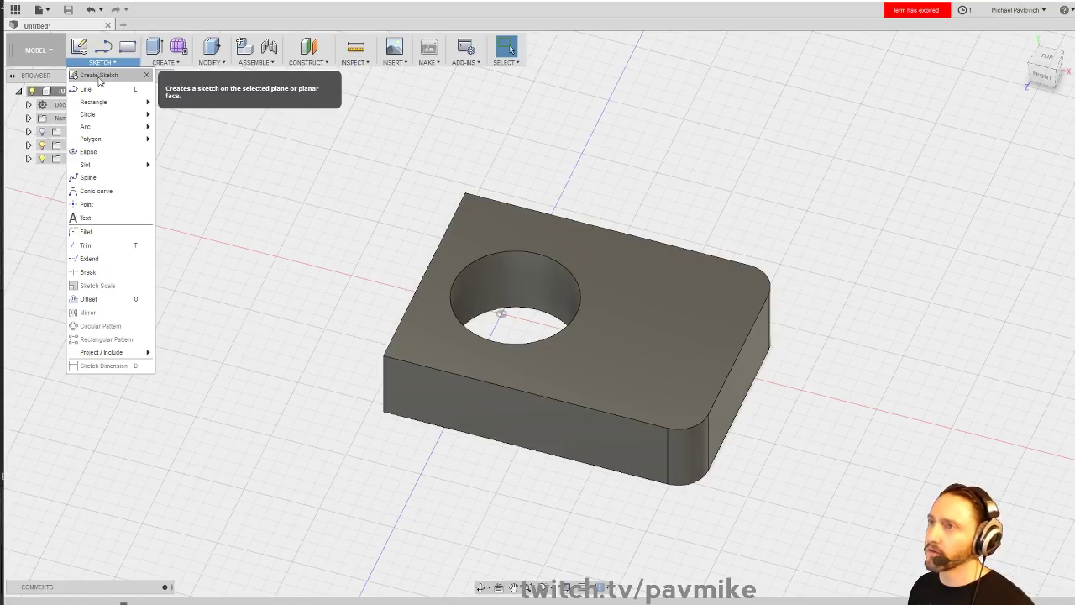
click(99, 75)
click(661, 342)
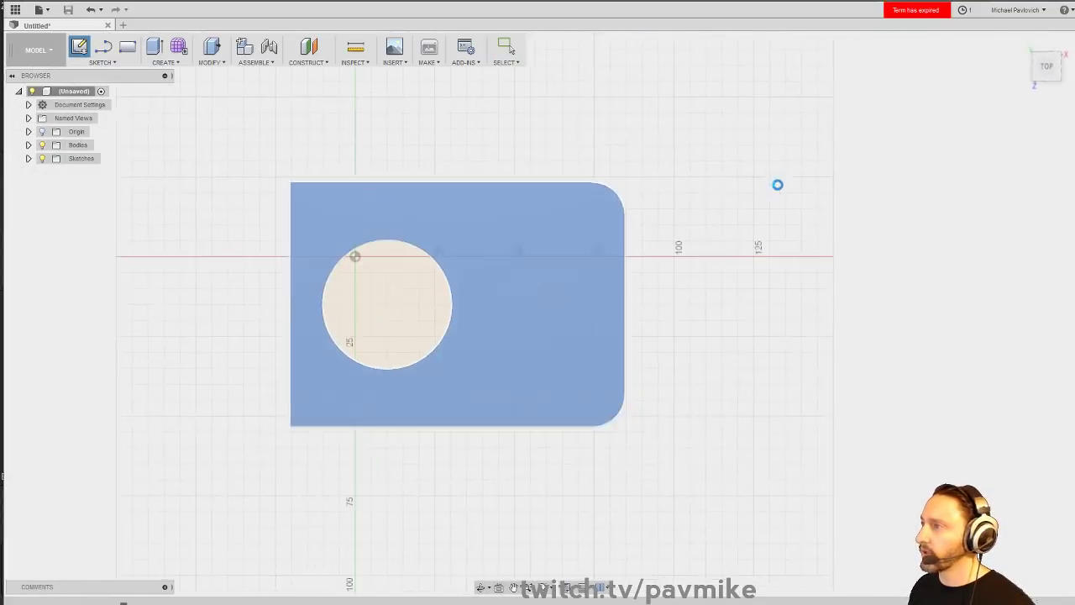
click(104, 62)
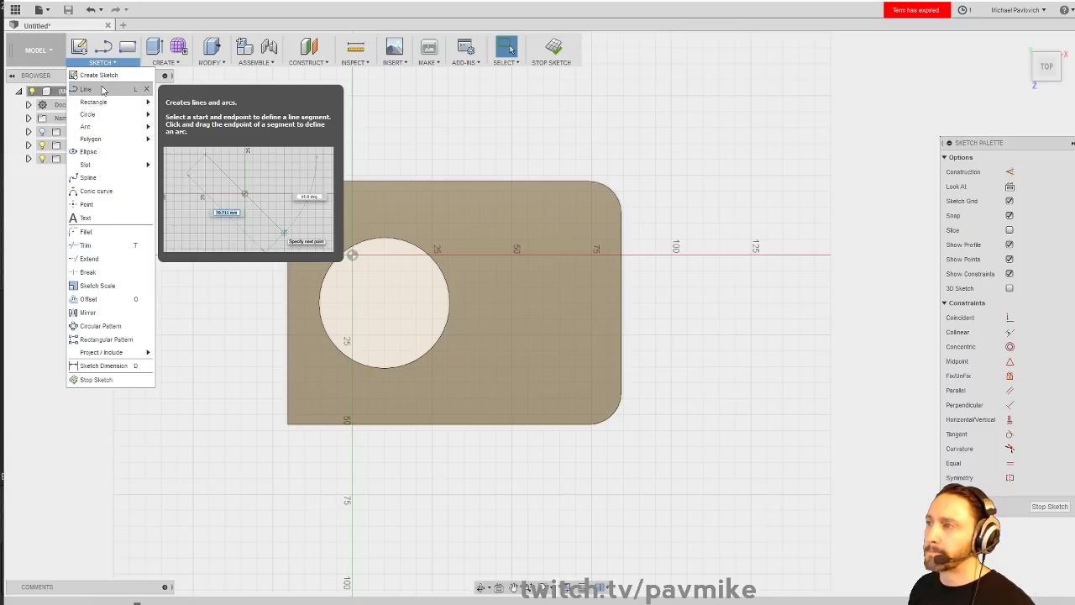
click(86, 89)
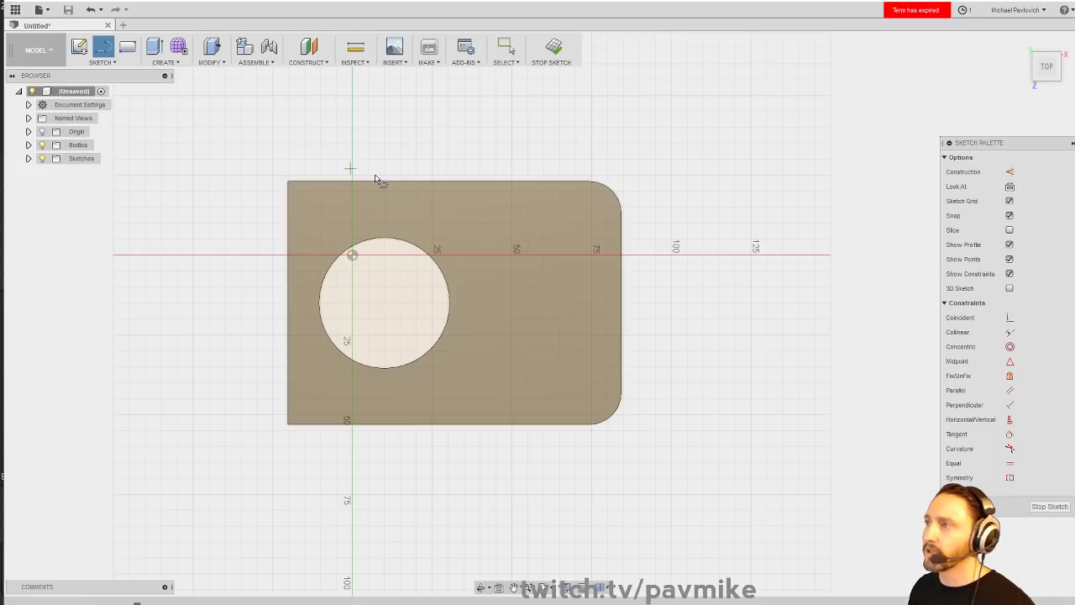
click(473, 181)
click(473, 351)
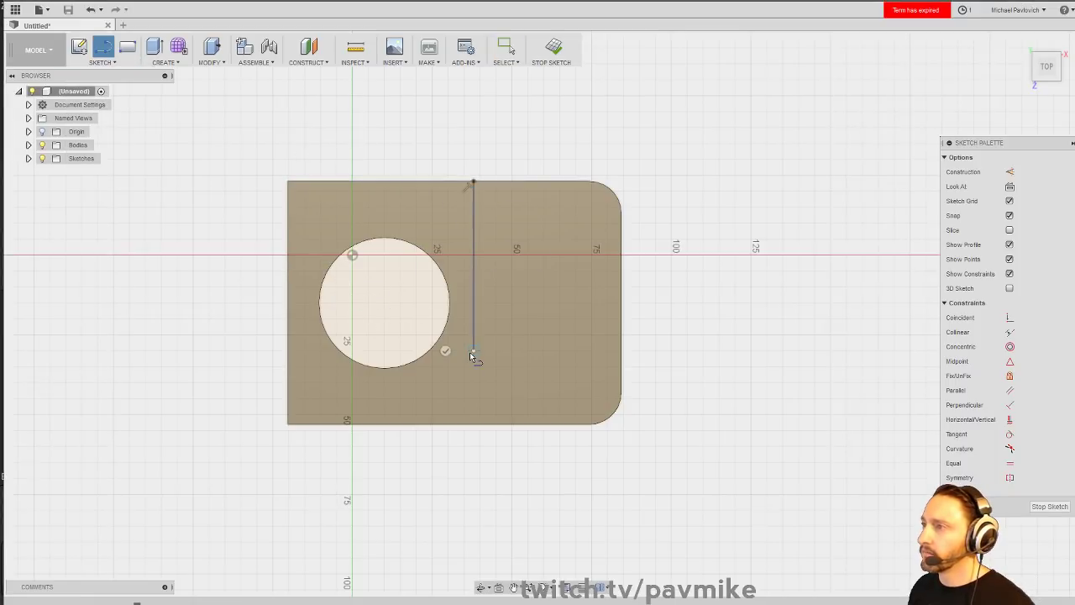
click(548, 426)
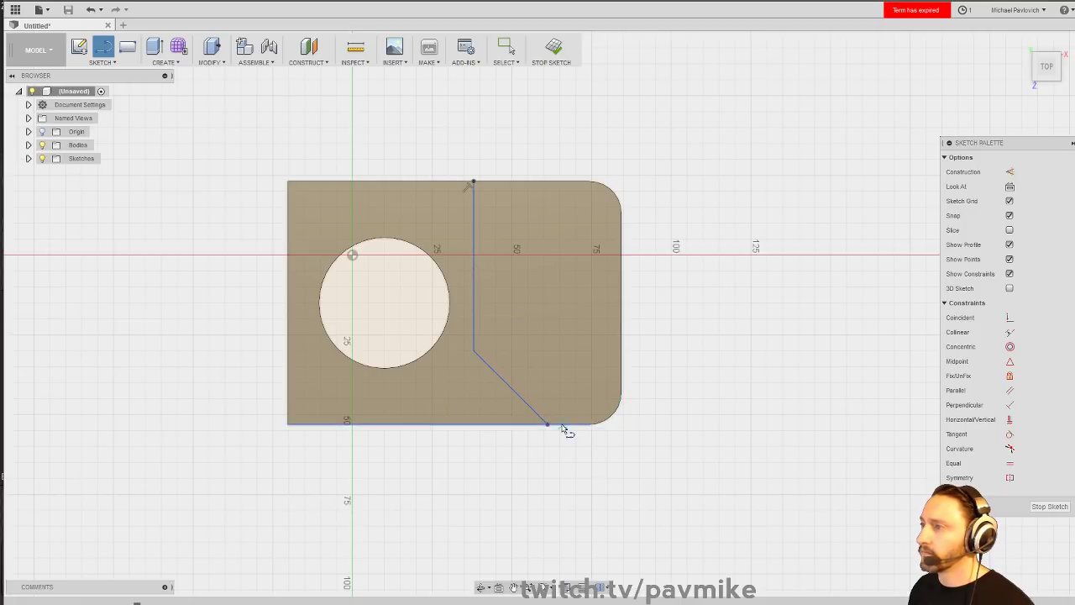
click(554, 46)
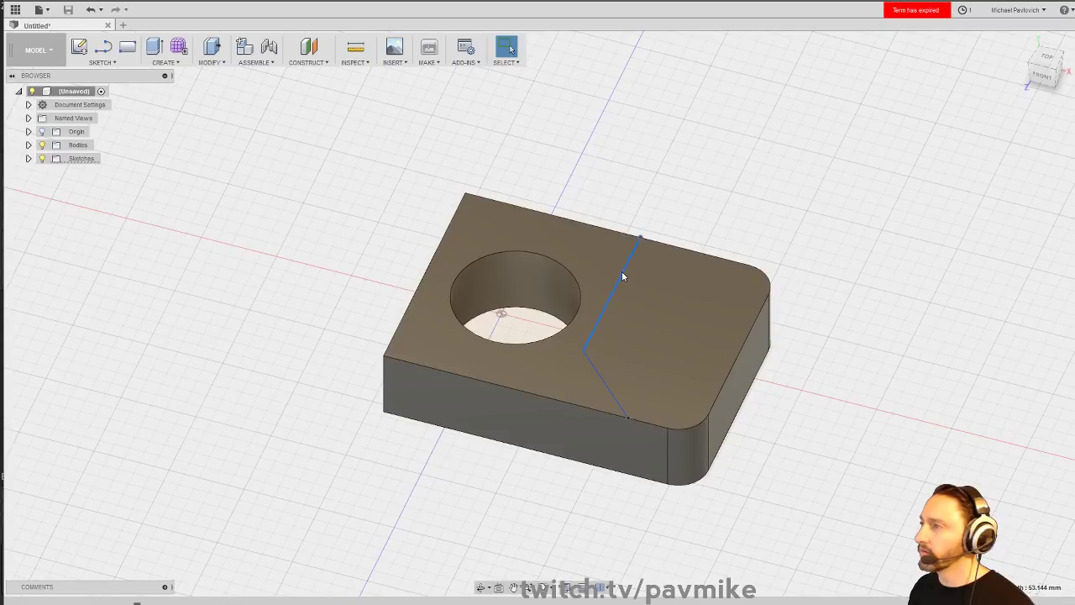
- Split the block's body in two with Split Body, using the sketched bent line as the extended splitting tool
right_click(623, 276)
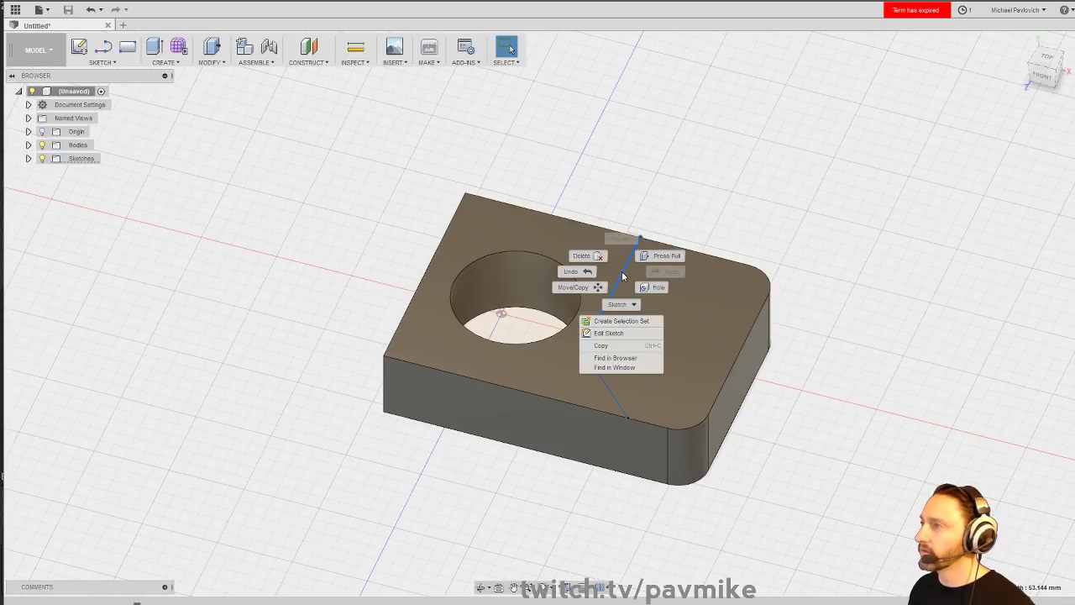
click(221, 64)
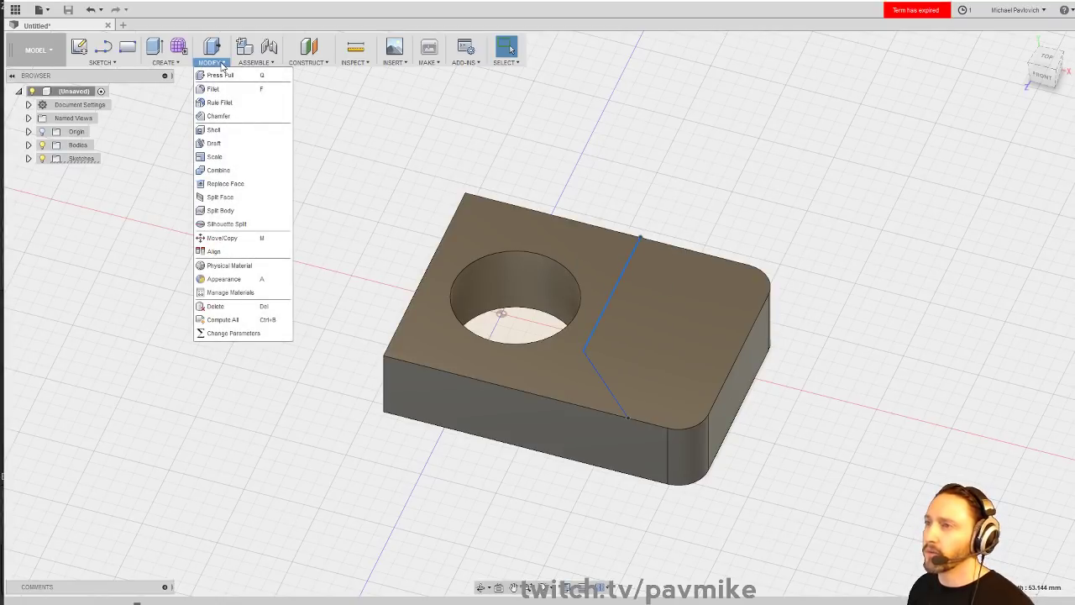
click(225, 210)
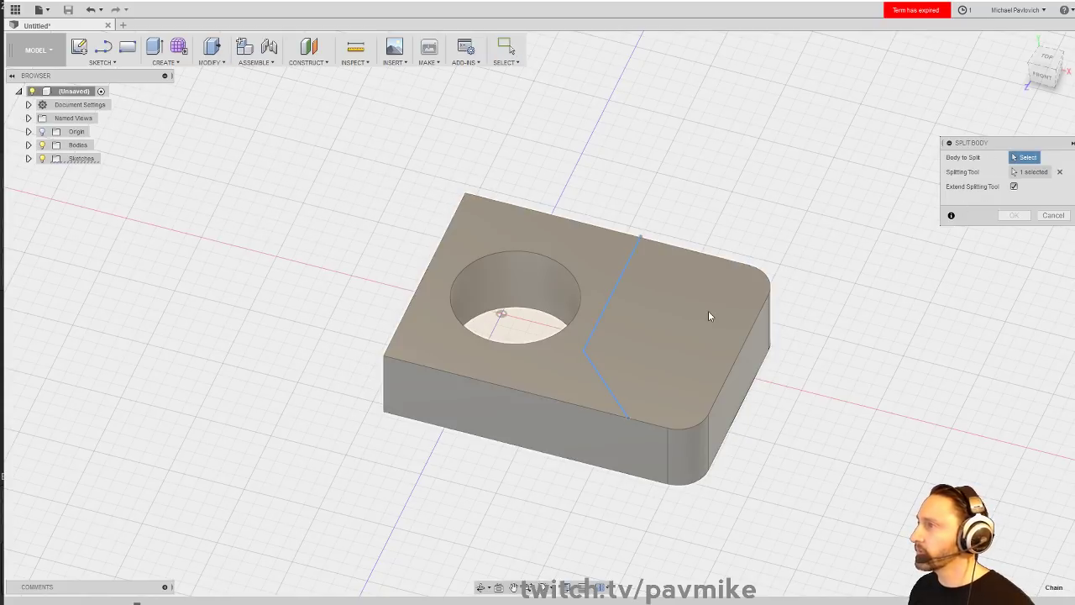
click(719, 321)
click(718, 320)
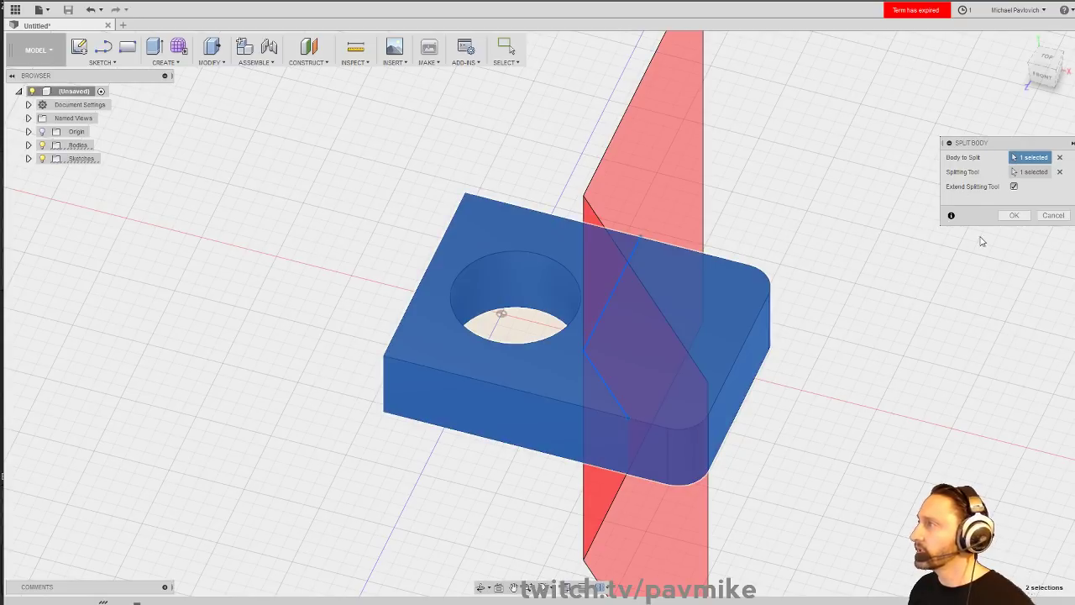
click(1014, 216)
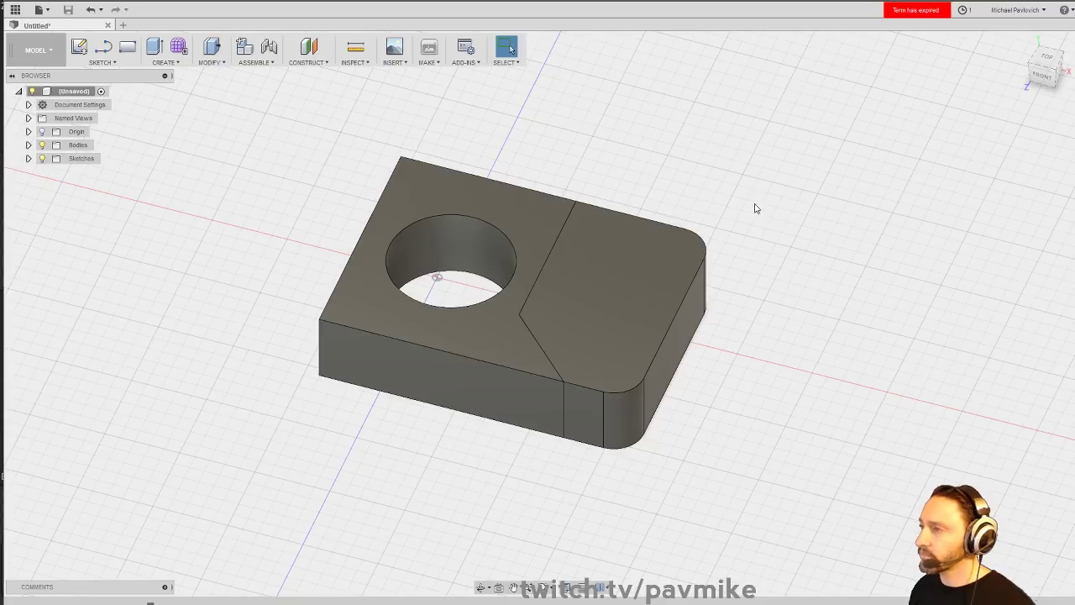
- Expand the Bodies folder and hide Body2, leaving only the rounded-corner half of the block visible
middle_drag(724, 168, 785, 202)
scroll(766, 233, up, 1)
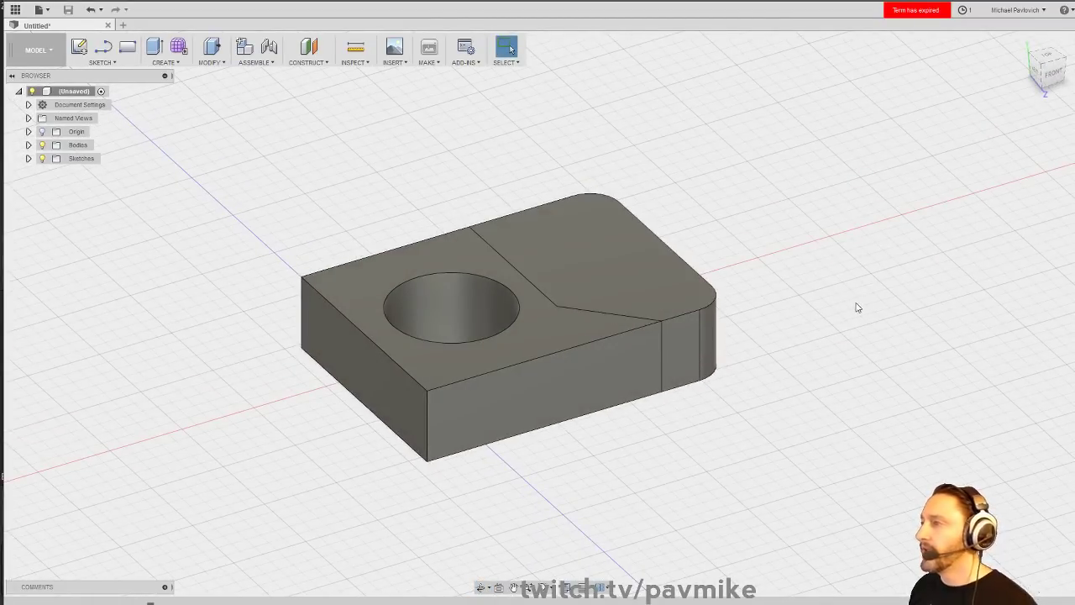
middle_drag(828, 259, 823, 271)
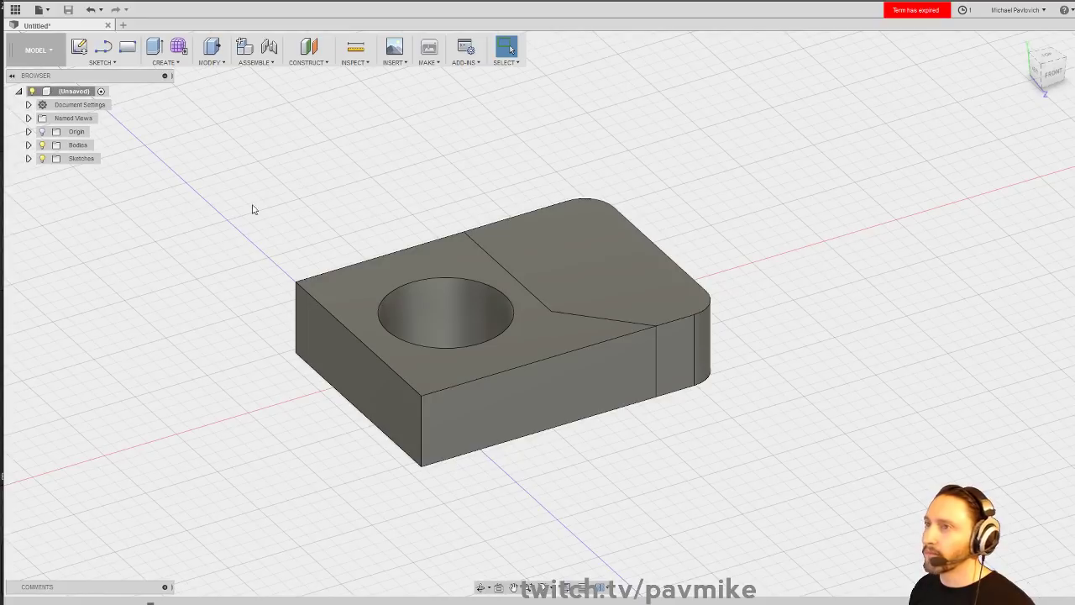
click(28, 144)
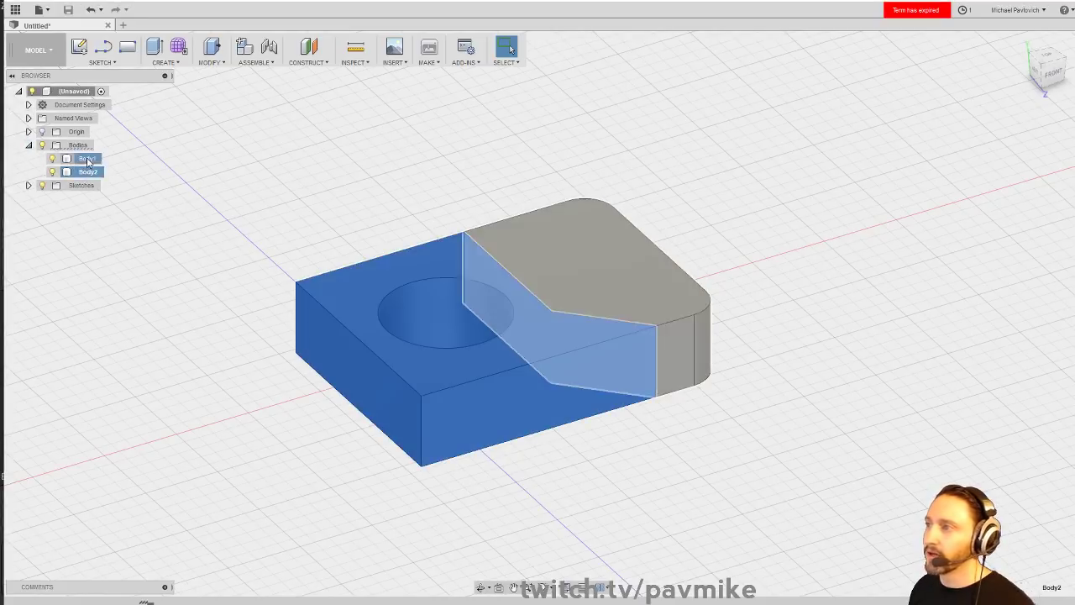
click(88, 160)
click(53, 172)
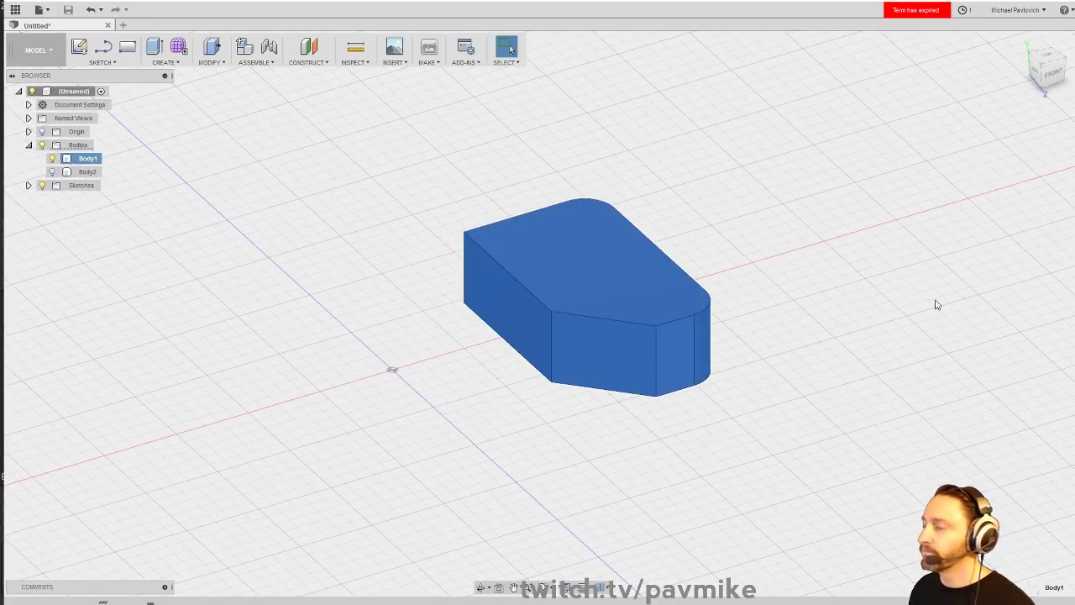
- Chamfer all the top edges of the rounded-corner body with an equal distance of 1 mm
right_click(561, 230)
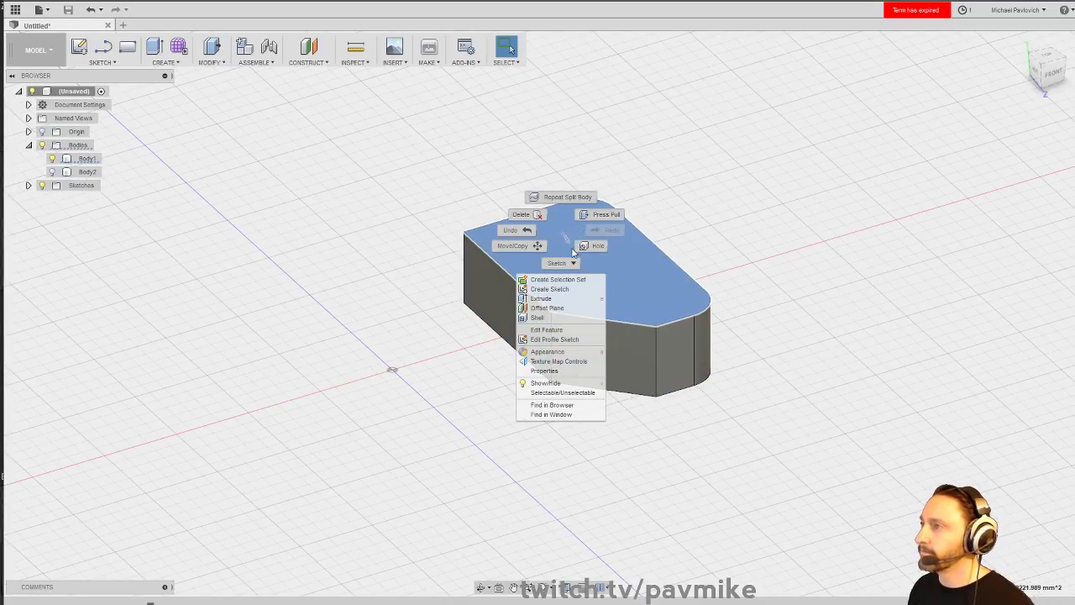
click(390, 123)
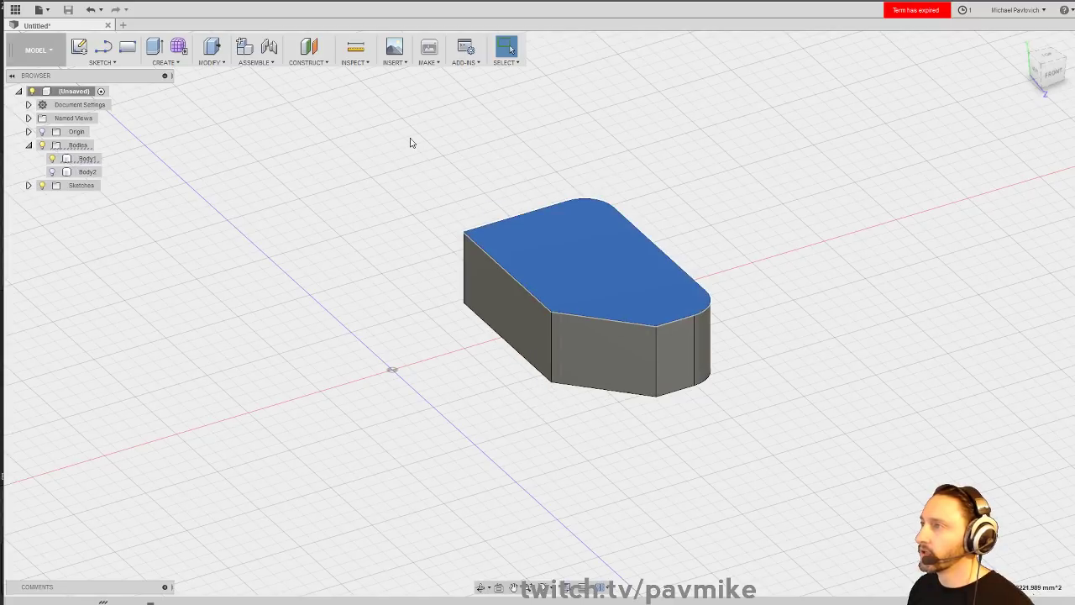
click(208, 109)
click(209, 63)
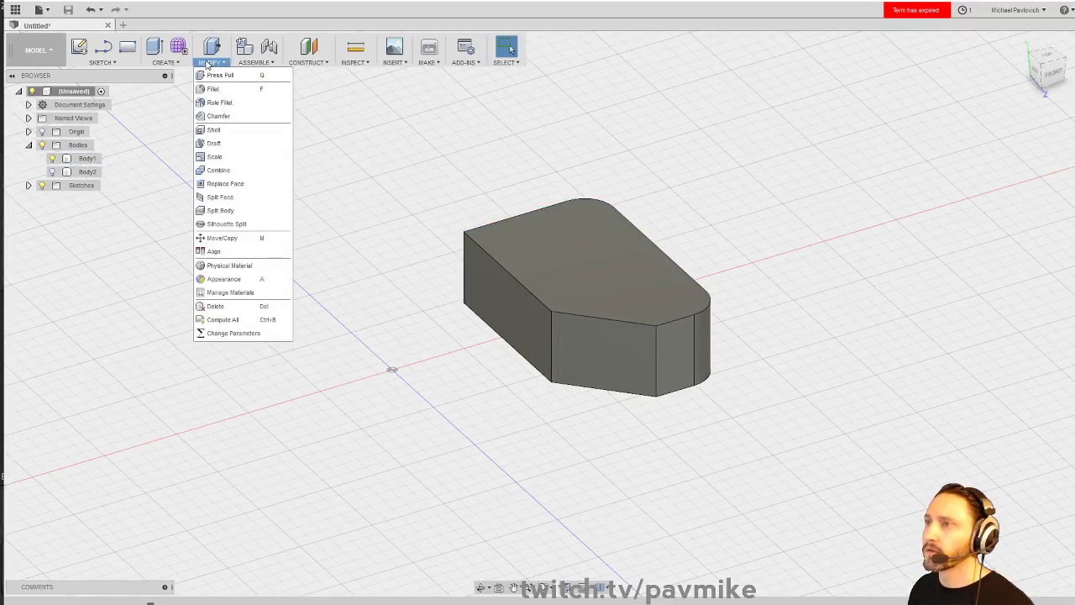
click(217, 116)
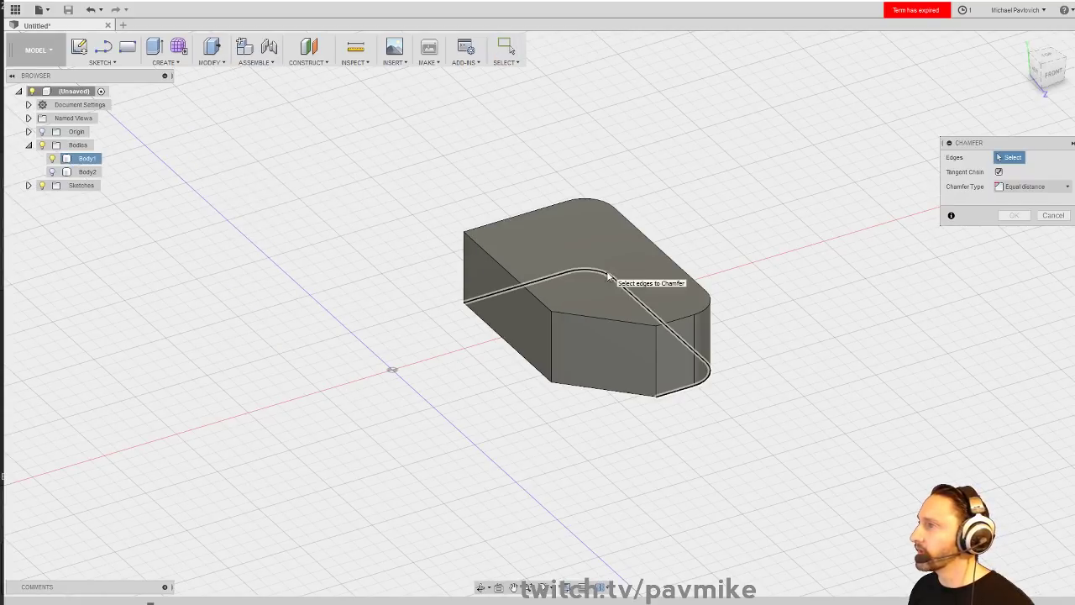
click(536, 297)
text(5)
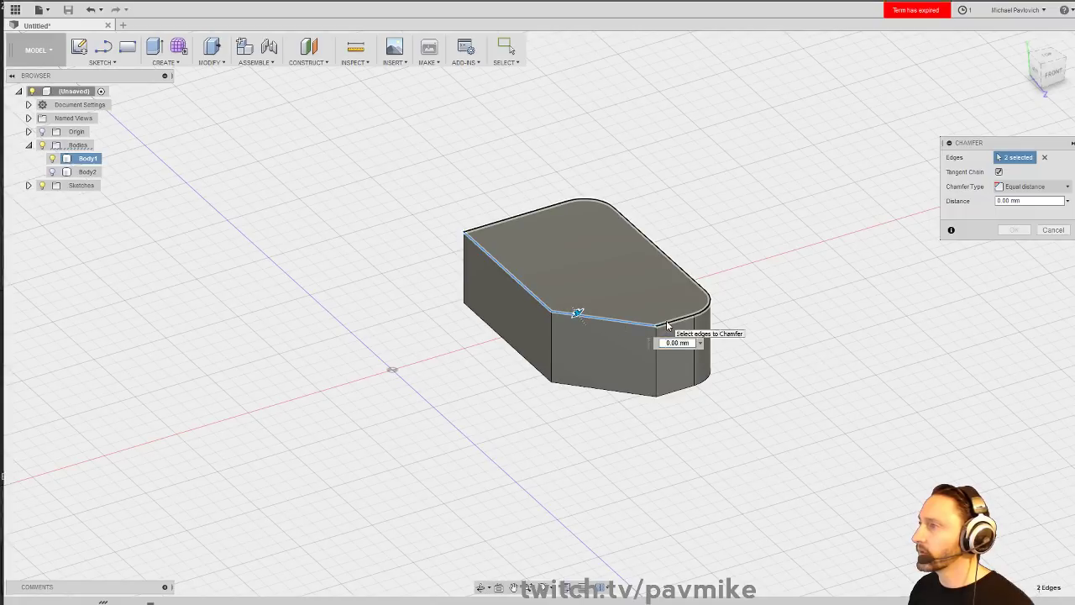
click(670, 316)
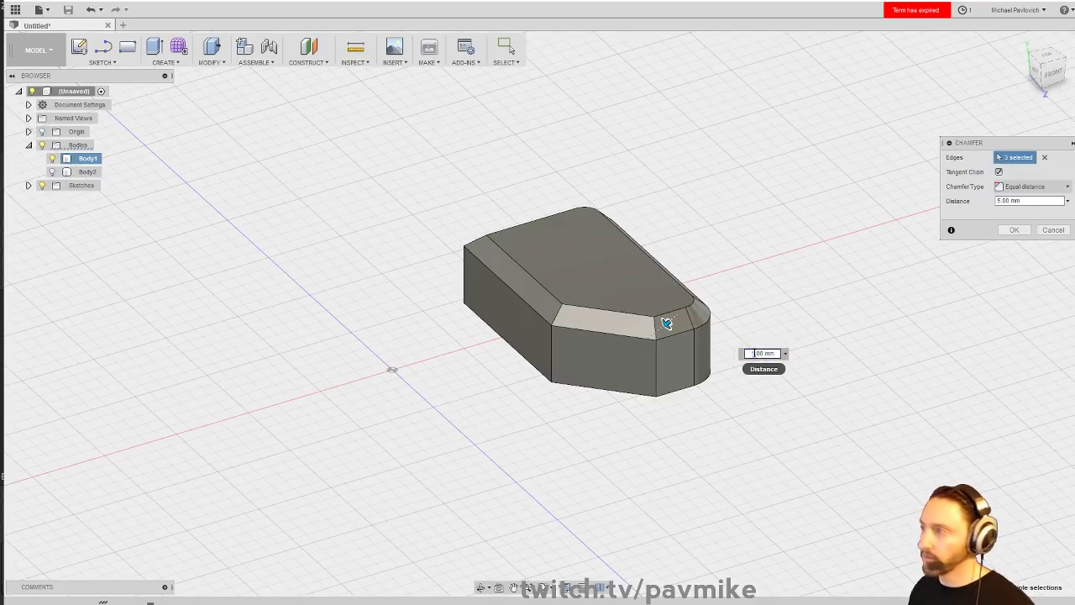
text(1)
key(Return)
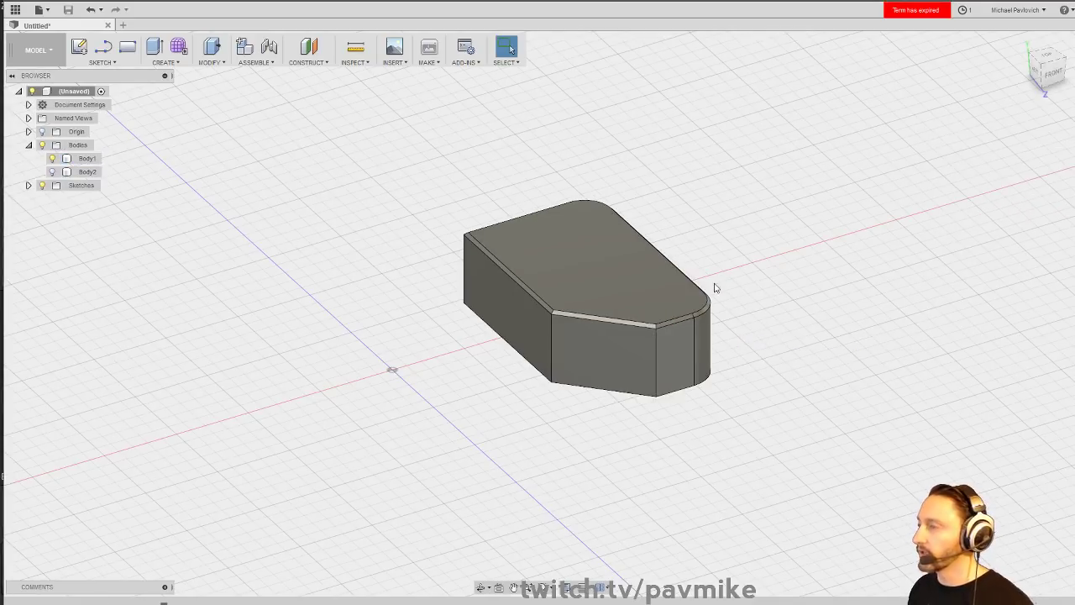
- Unhide Body2 and fillet its two top edges along the split with a 2.5 mm radius, leaving both bodies shown
click(53, 172)
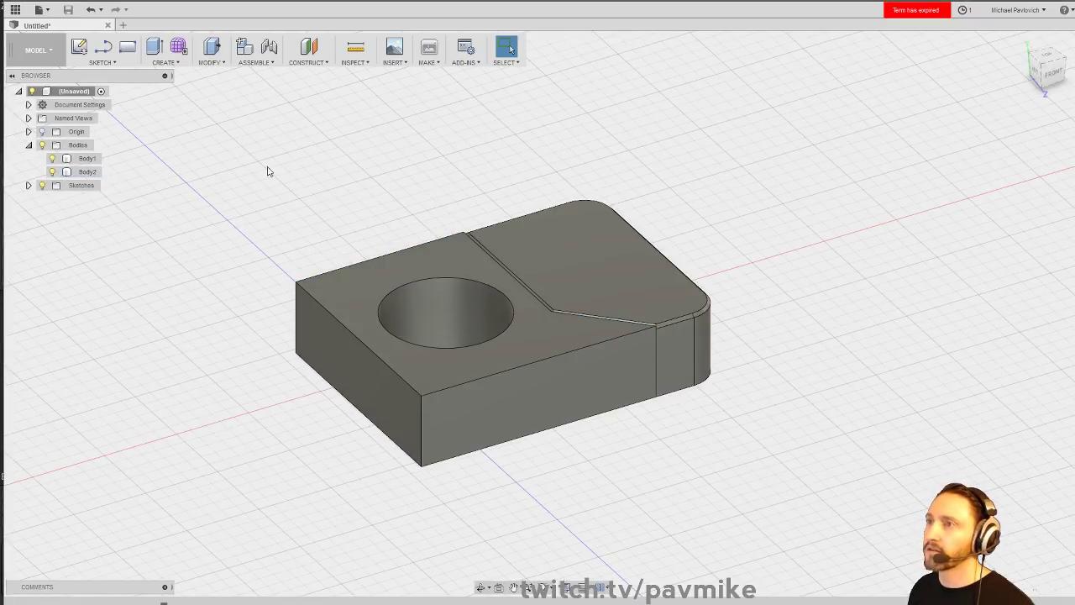
click(211, 62)
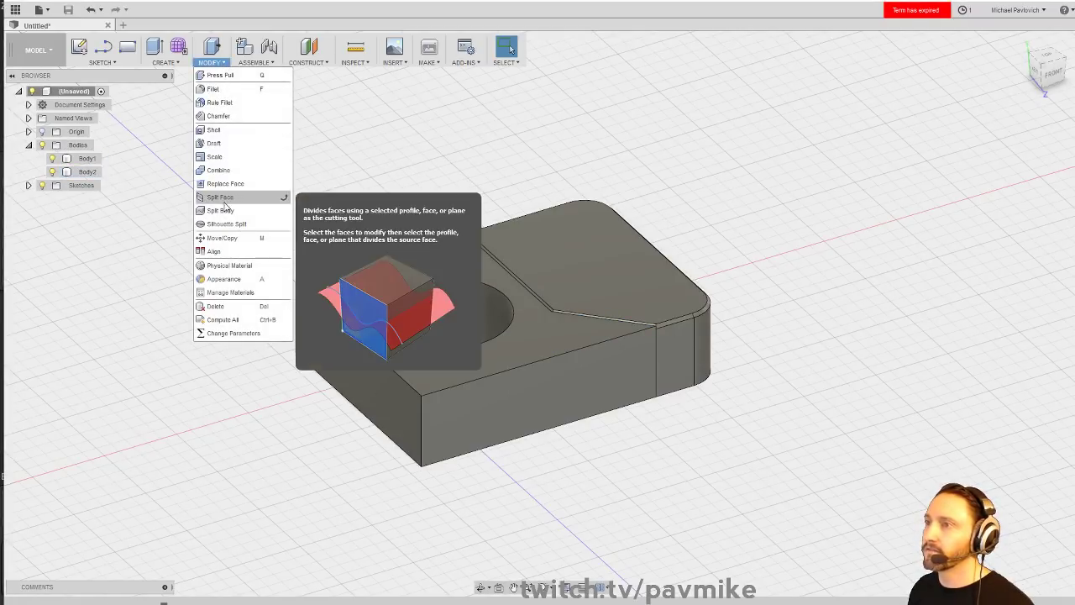
click(214, 89)
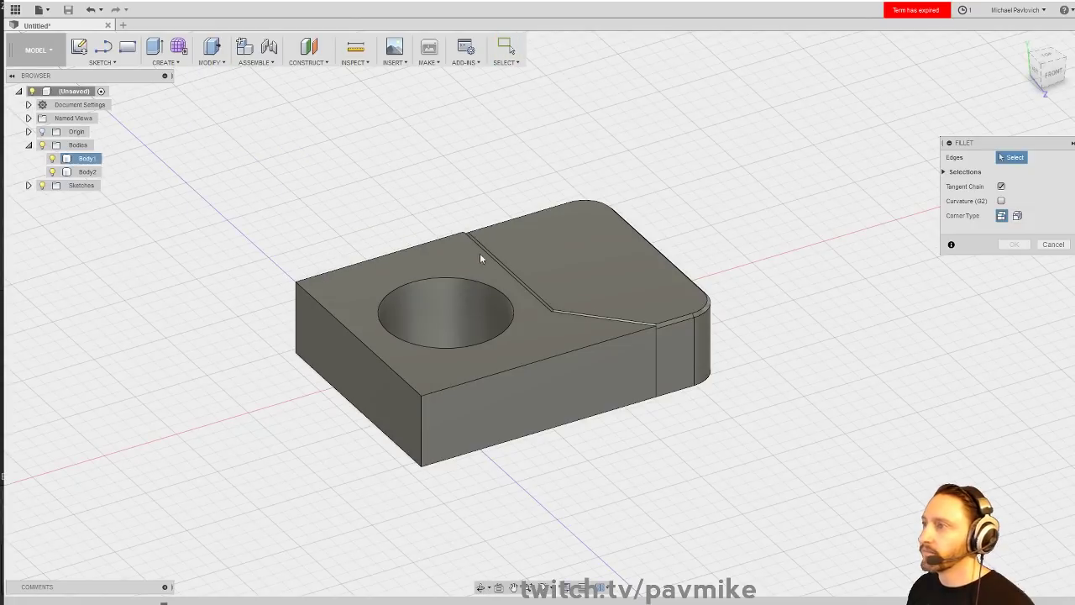
click(490, 261)
click(599, 317)
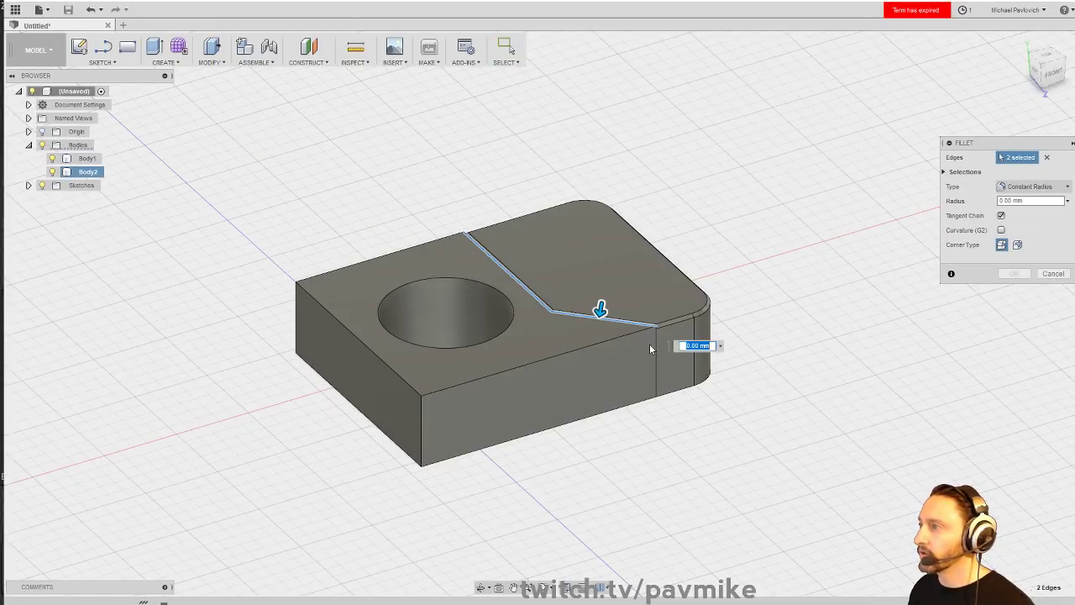
click(52, 159)
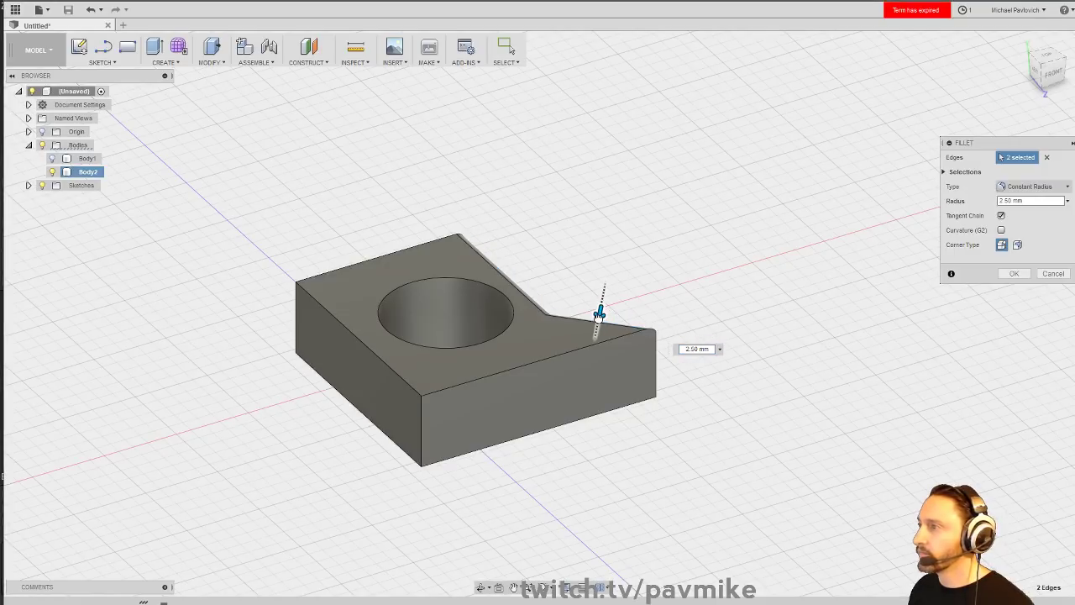
key(Escape)
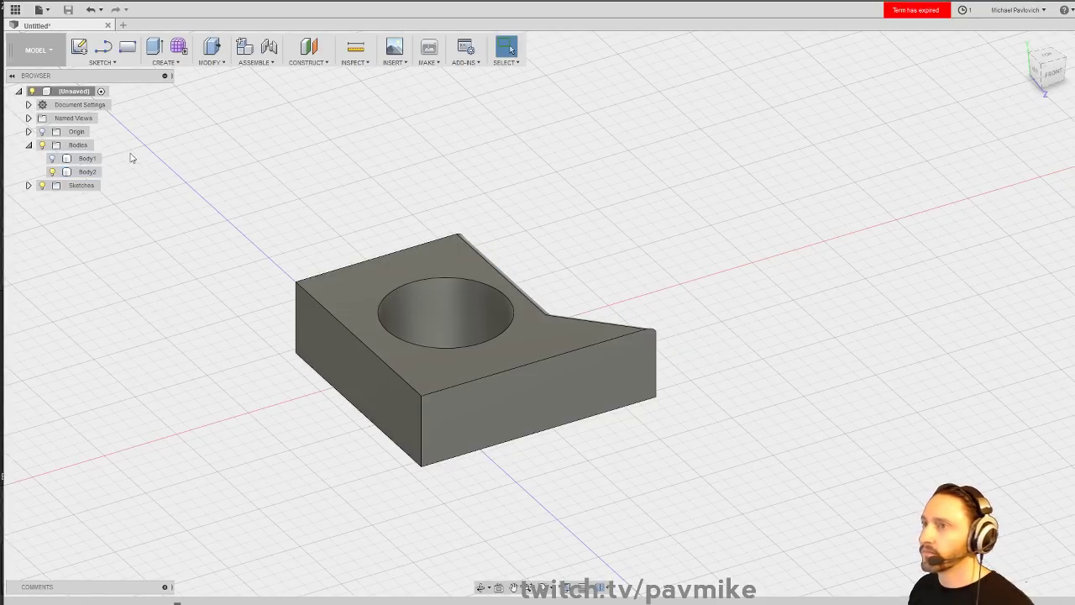
click(52, 159)
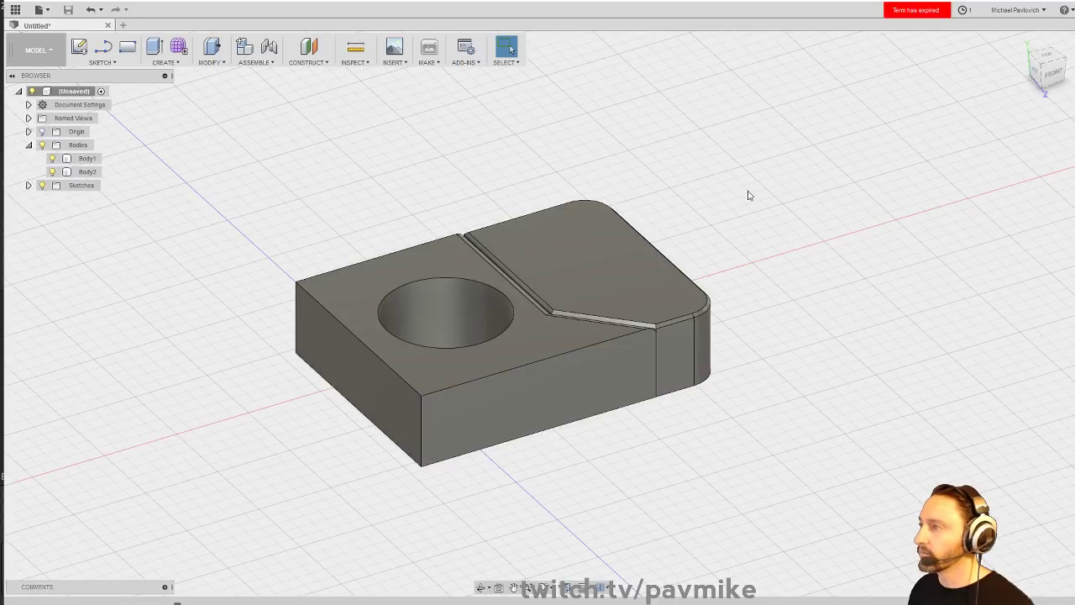
- Add a cylinder about 22.4 mm in diameter and 45 mm high on the chamfered body's top face, joined to it
shift+middle_drag(750, 195, 696, 237)
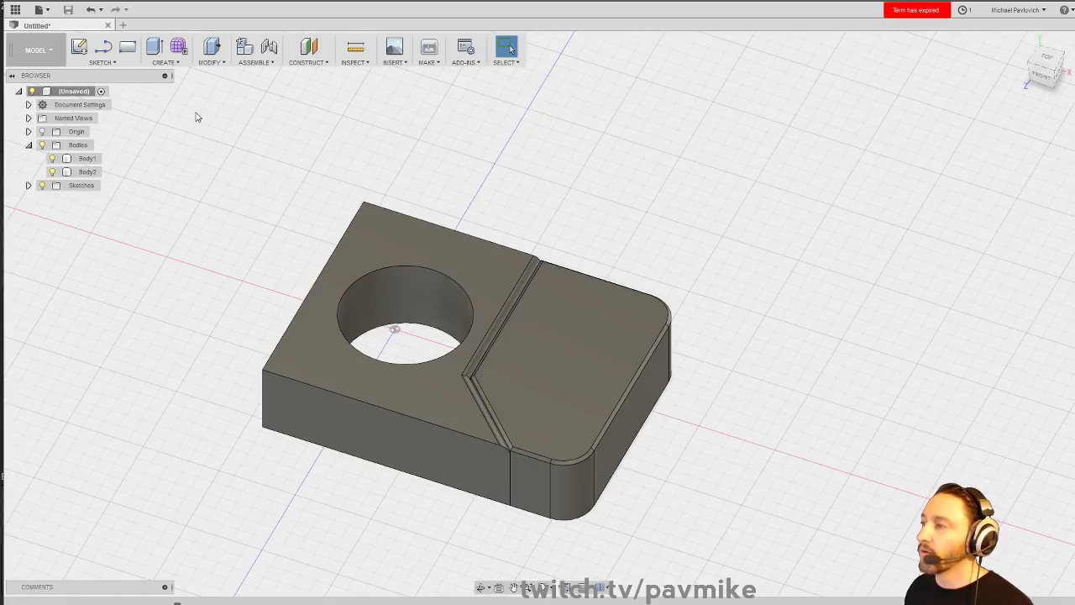
click(210, 63)
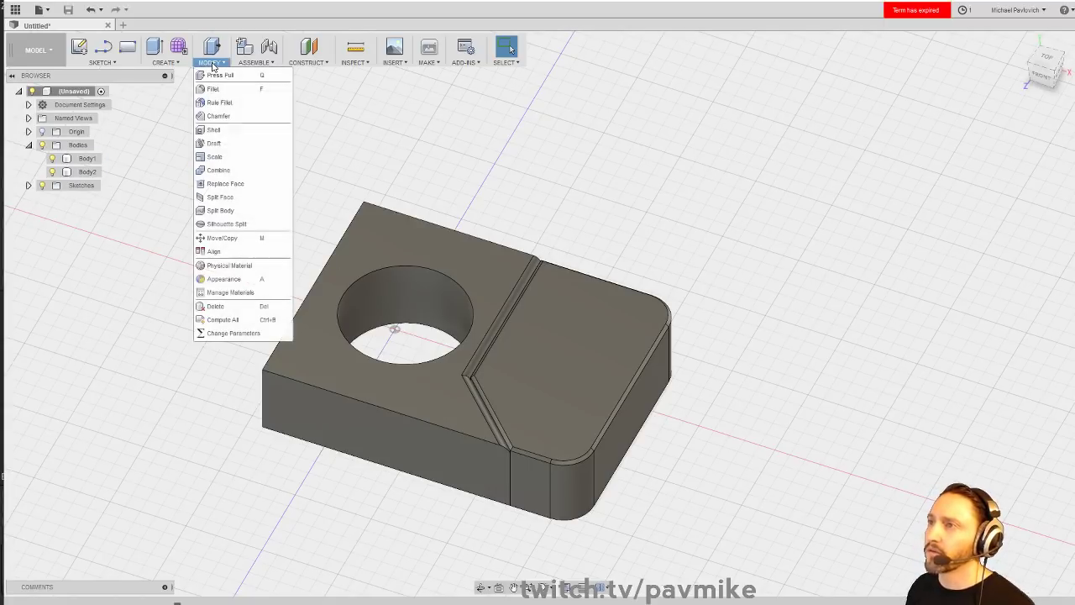
click(166, 63)
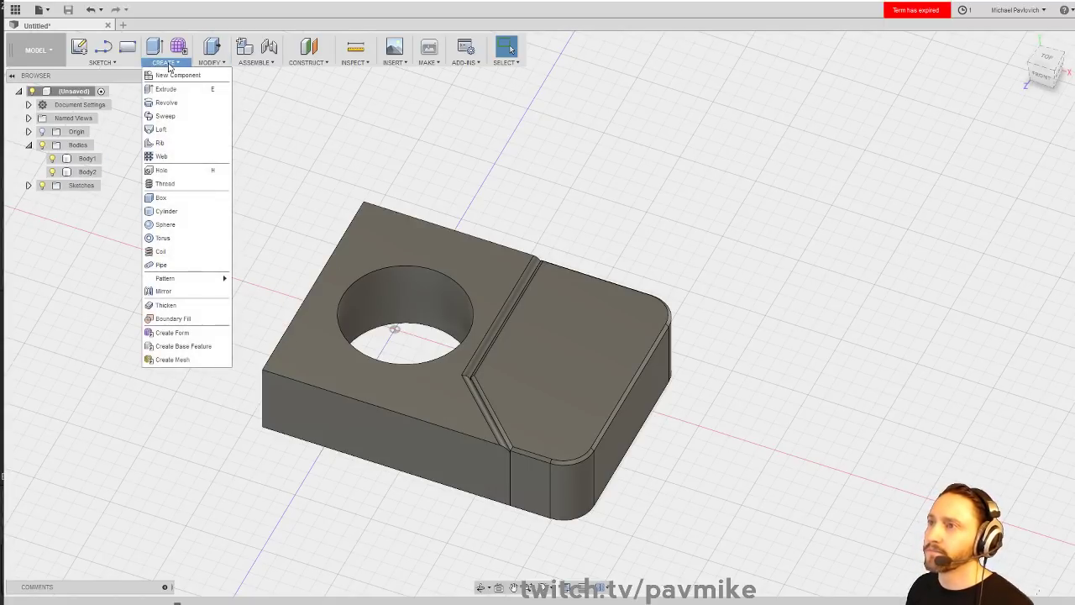
click(168, 211)
click(580, 343)
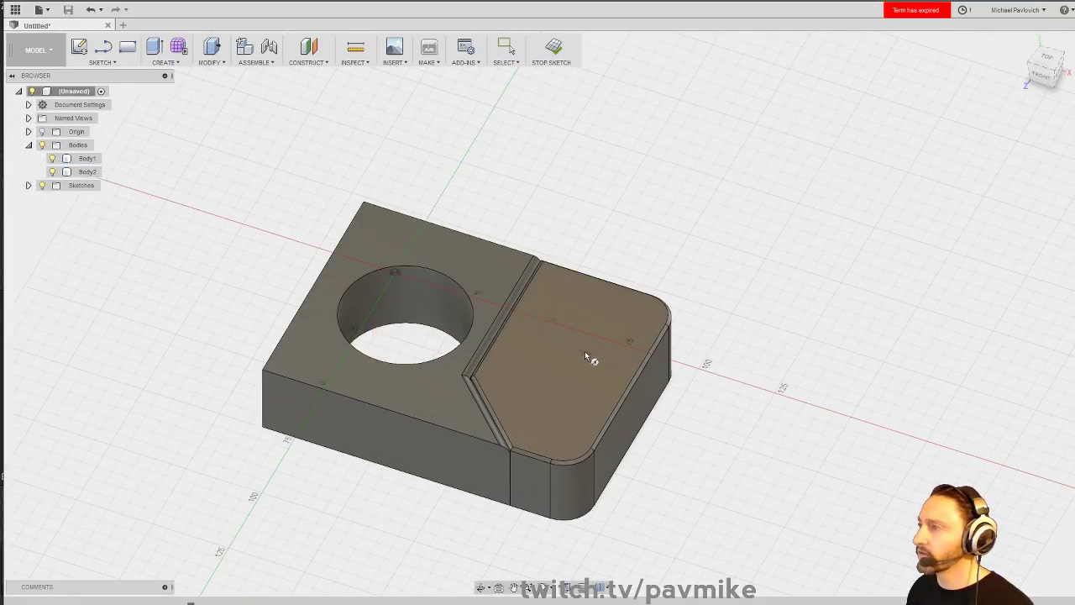
click(559, 336)
click(578, 362)
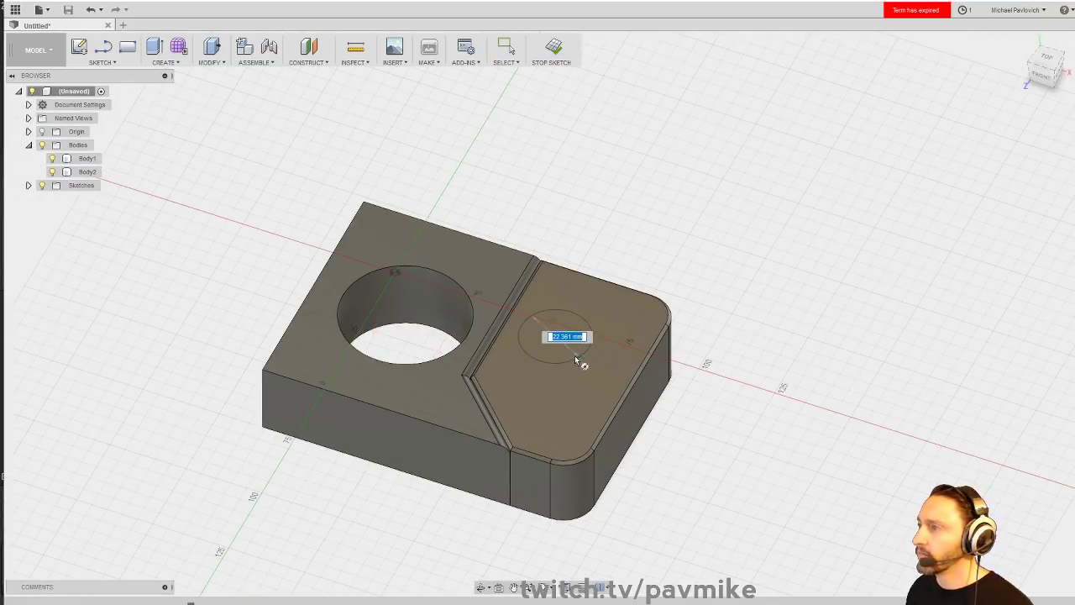
drag(555, 318, 557, 224)
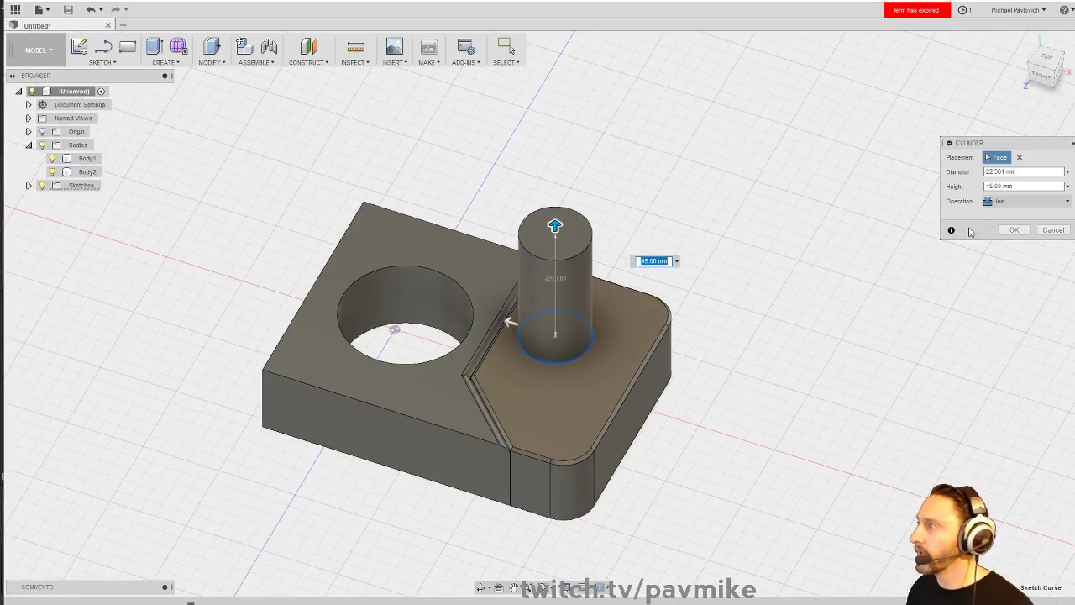
click(1013, 230)
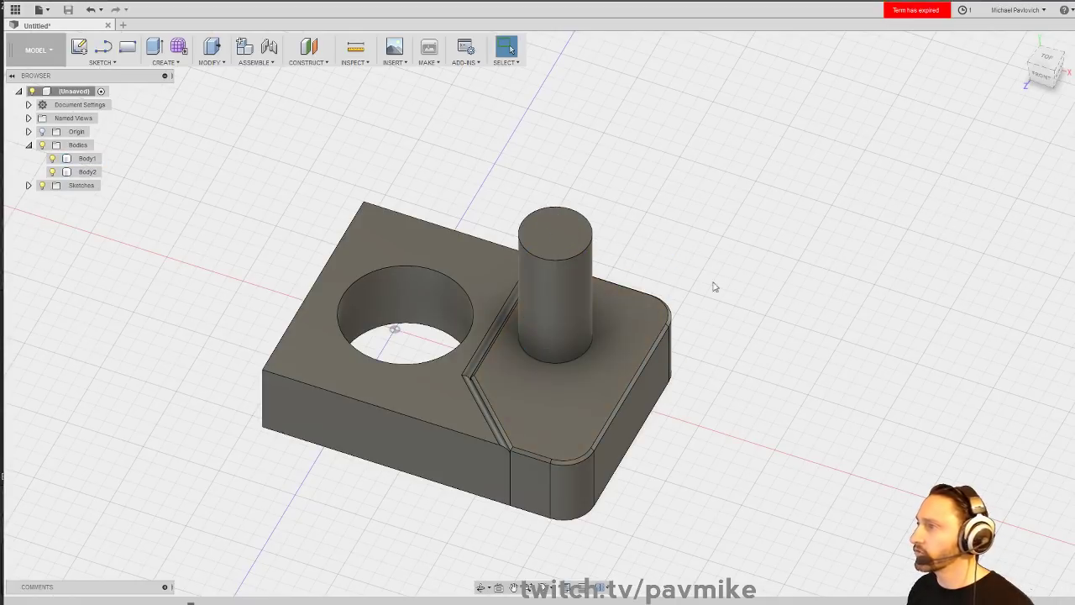
- Apply a small constant-radius fillet to the circular edge where the cylinder meets the chamfered body's top face
right_click(551, 359)
click(546, 419)
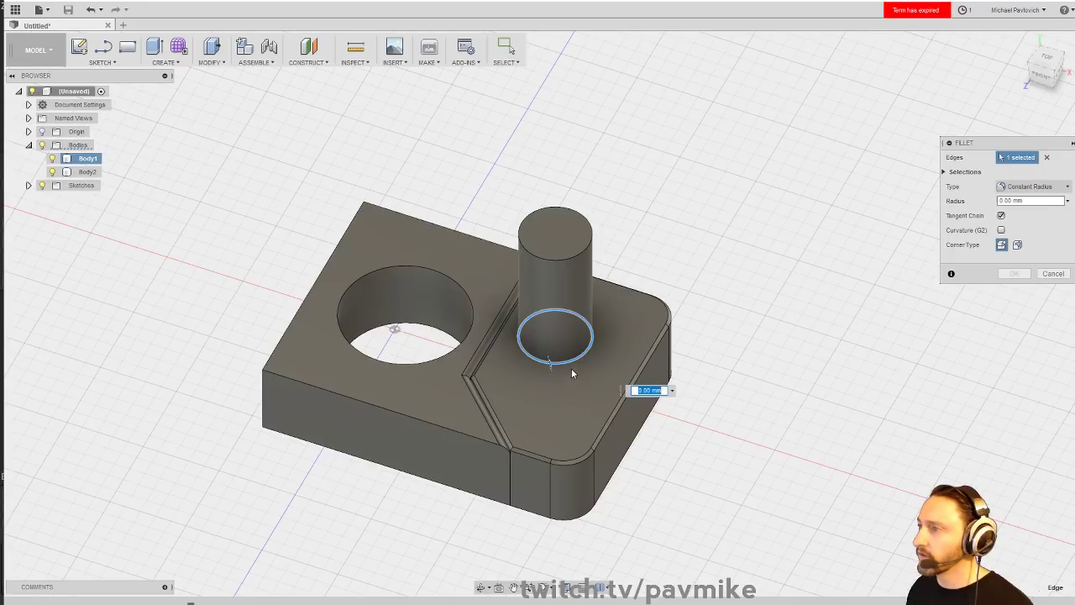
mouse_move(550, 366)
mouse_down()
mouse_move(536, 380)
mouse_move(560, 362)
mouse_move(552, 376)
mouse_up()
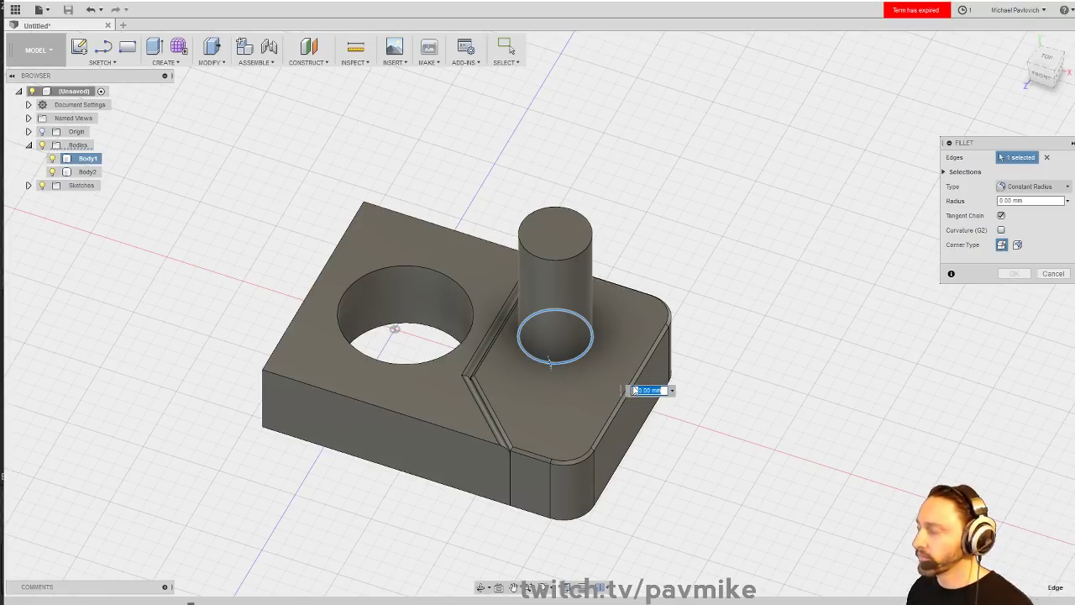
key(Return)
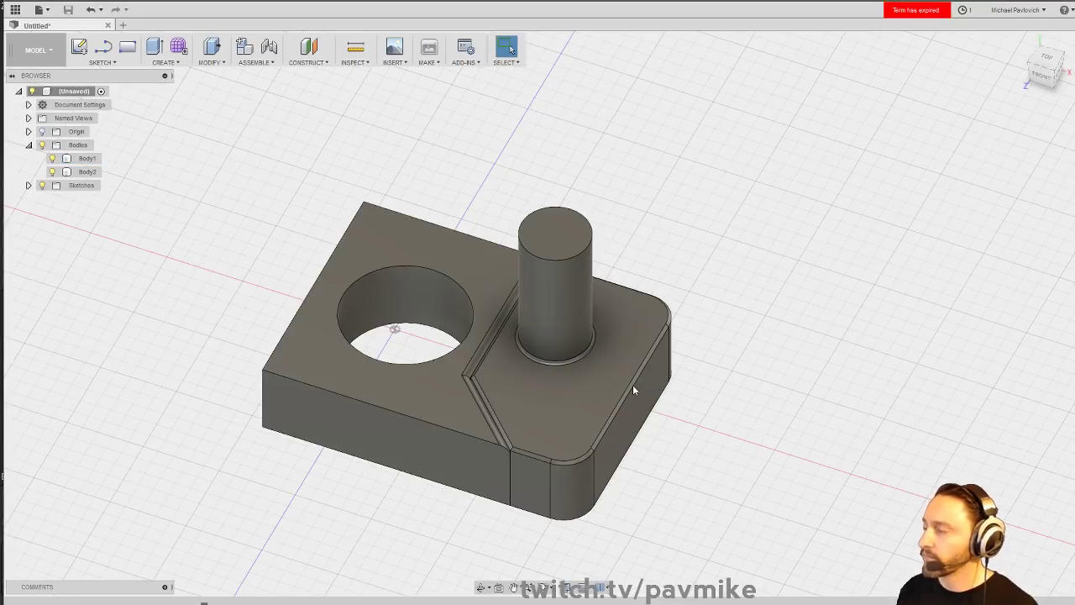
- Cut a cylindrical hole about 14.5 mm in diameter and 25 mm deep into the centre of the post's top face
click(548, 237)
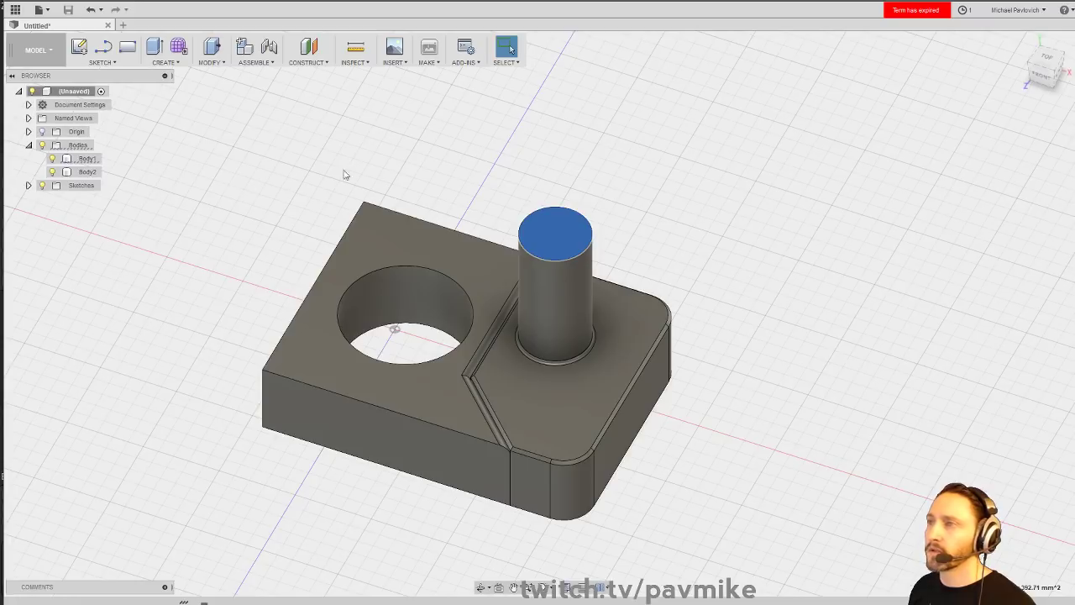
click(195, 107)
click(165, 63)
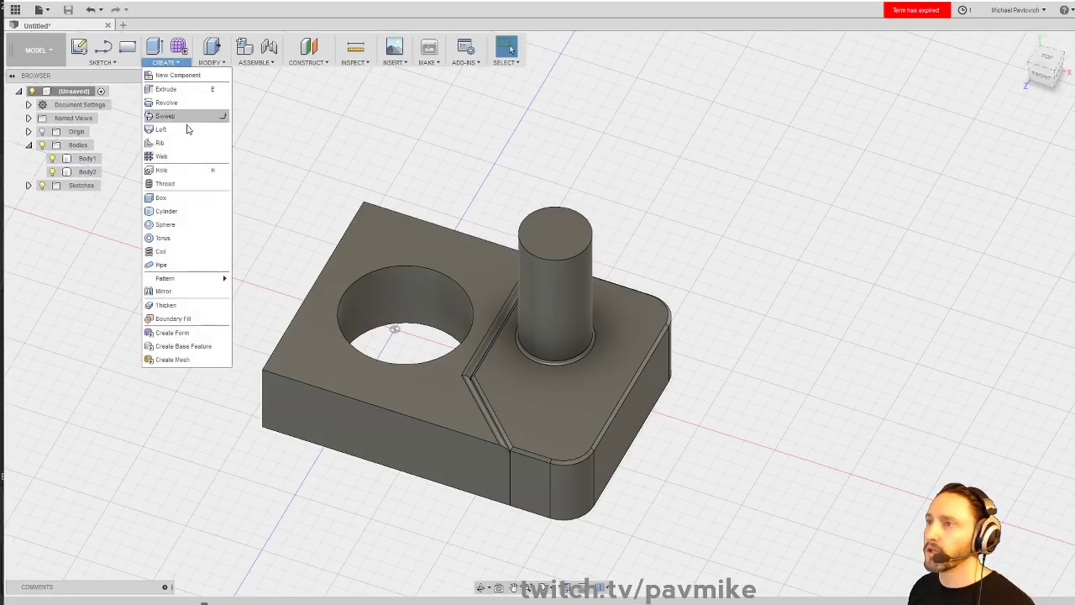
click(168, 199)
click(561, 231)
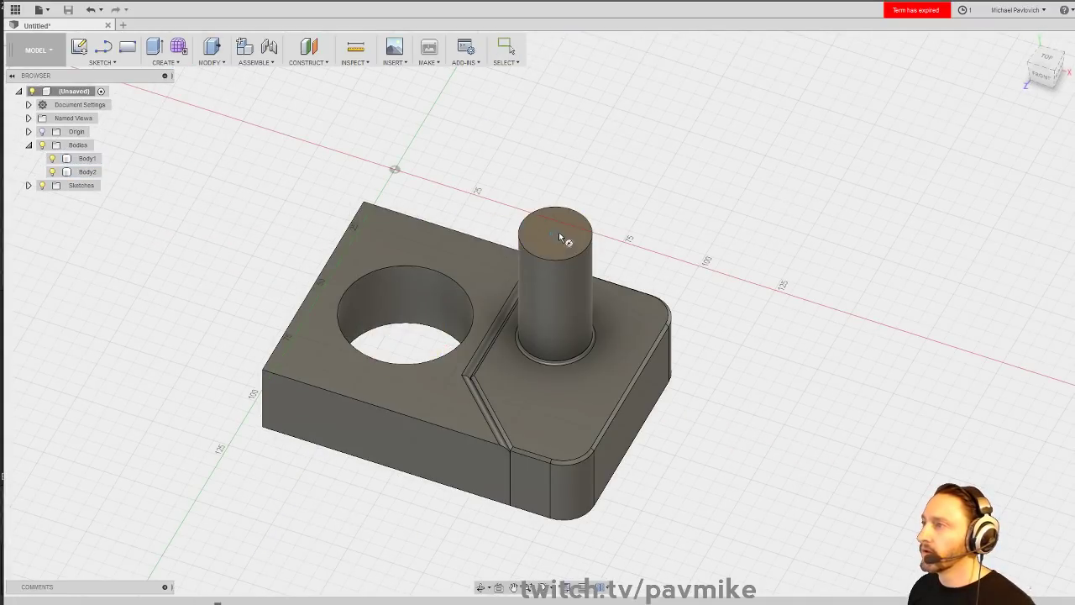
click(557, 235)
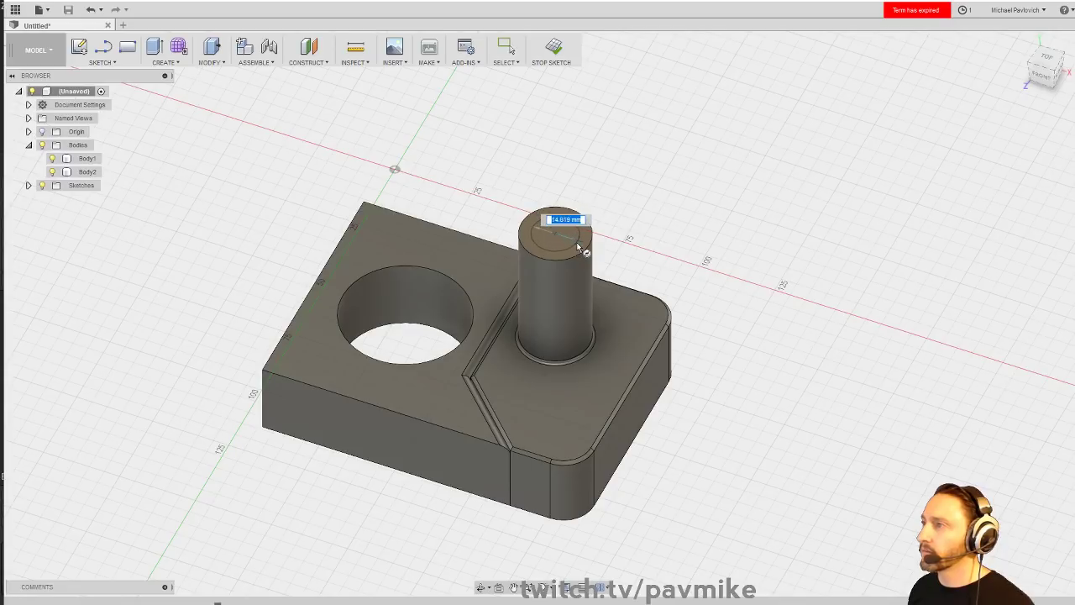
click(578, 242)
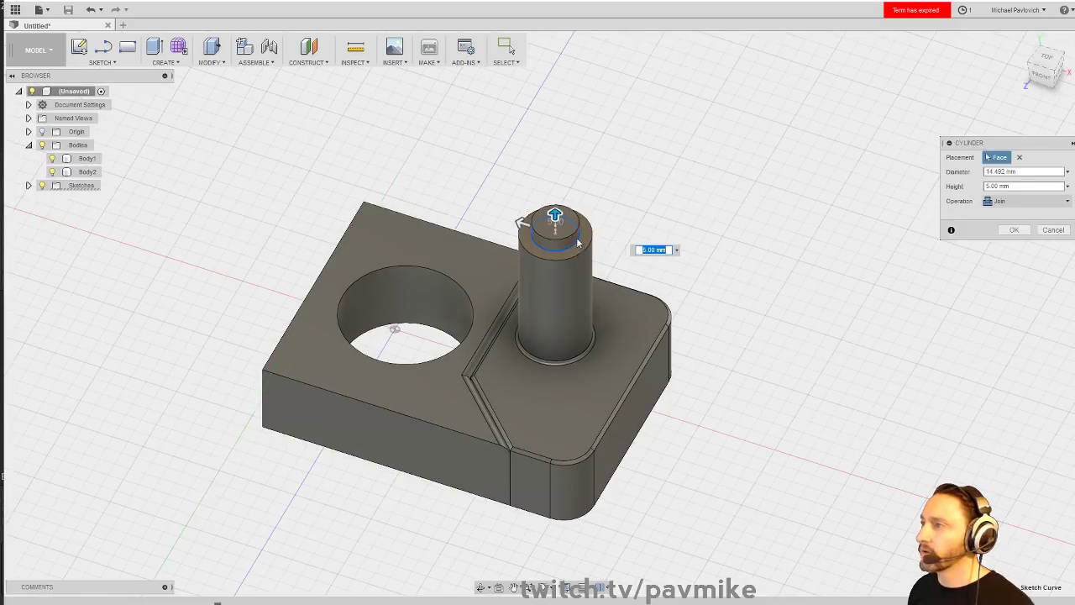
drag(556, 225, 561, 277)
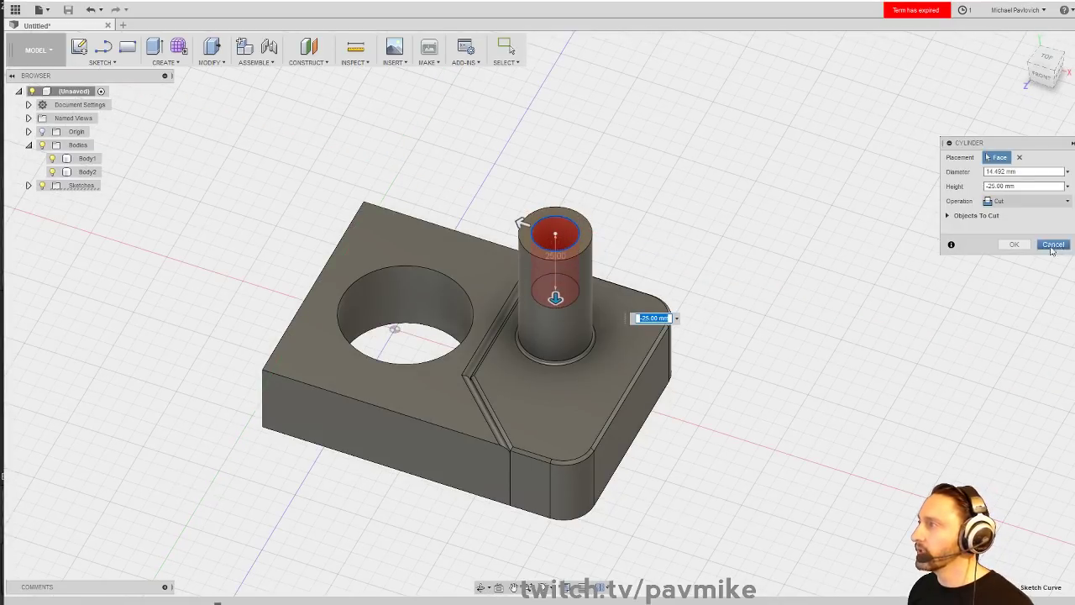
key(Return)
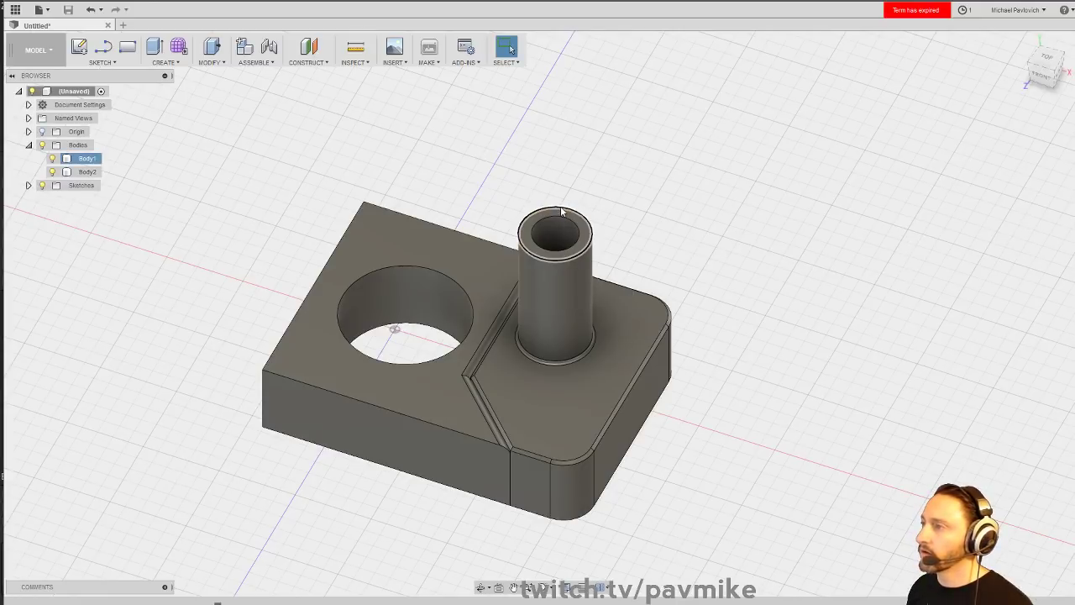
- Fillet the outer top edge of the hollow post with a 2.5 mm constant radius
right_click(562, 212)
click(542, 266)
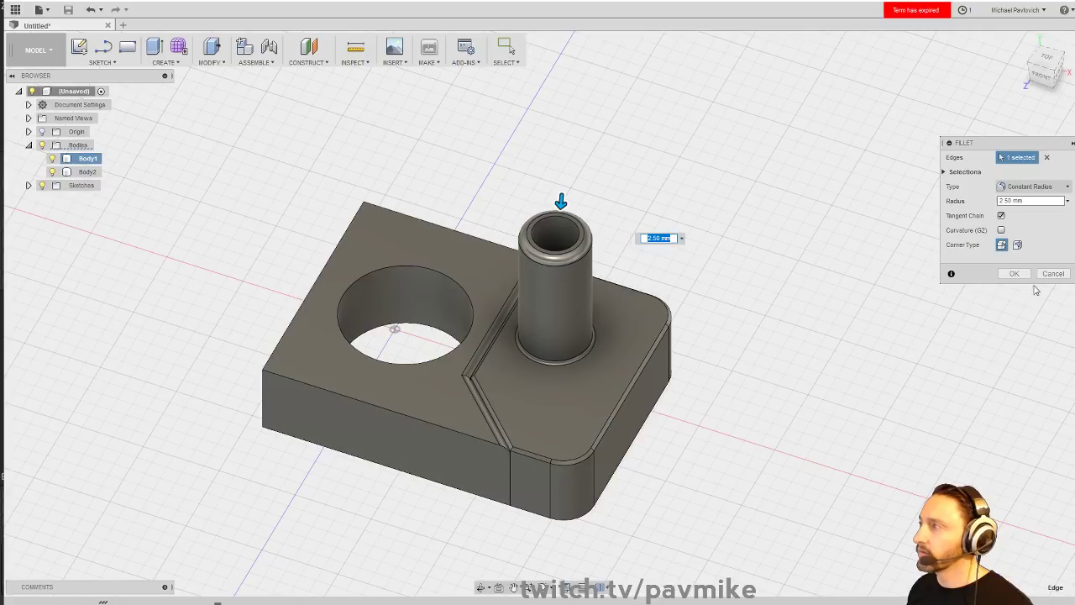
key(Return)
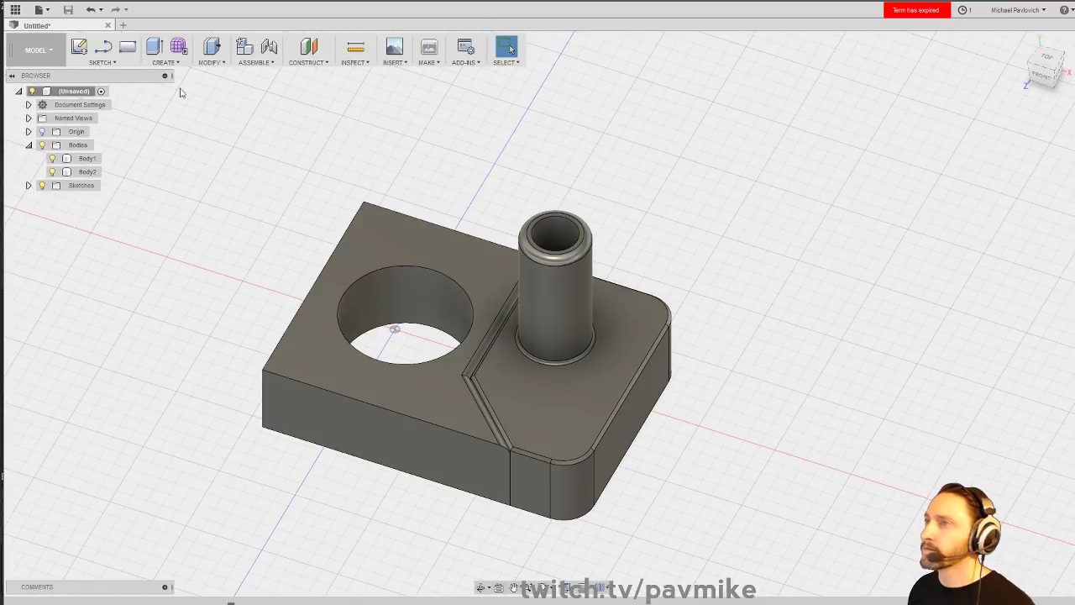
- Look at the Save As STL option for the whole design, leaving the selection cleared
click(77, 144)
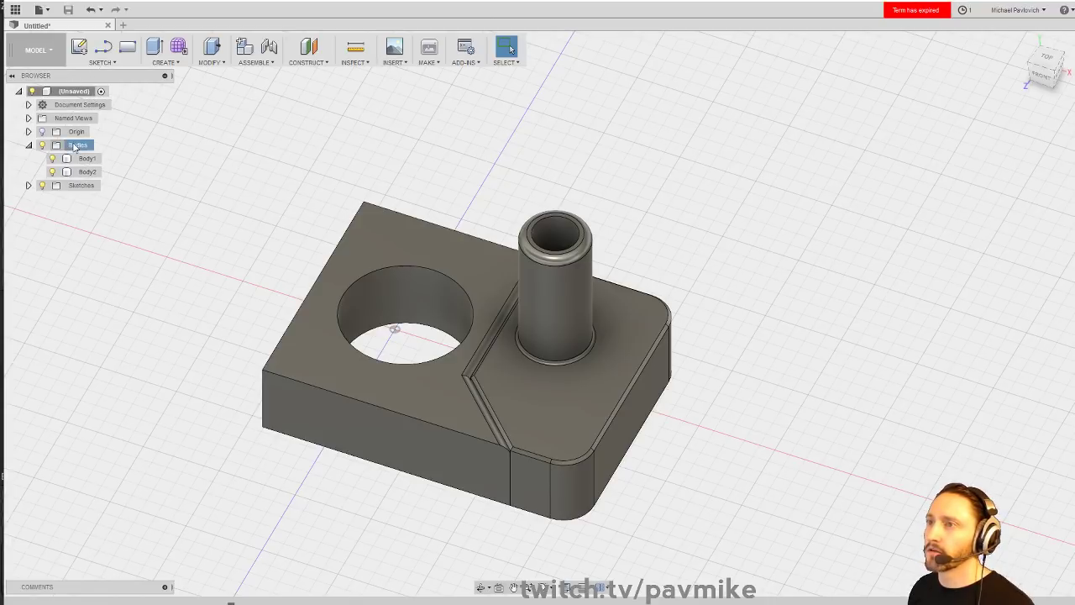
right_click(79, 91)
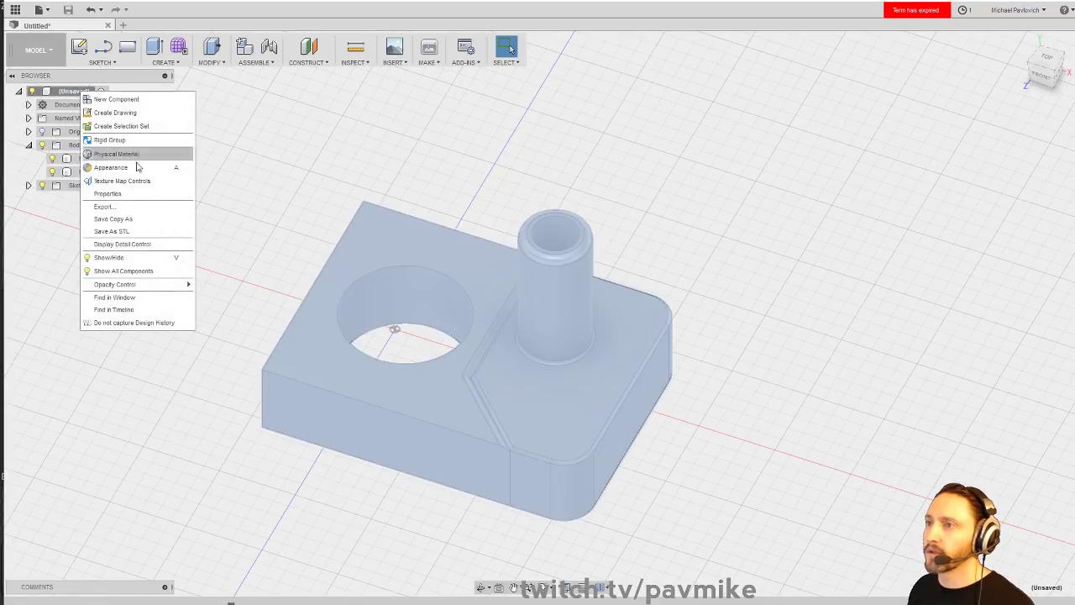
click(131, 236)
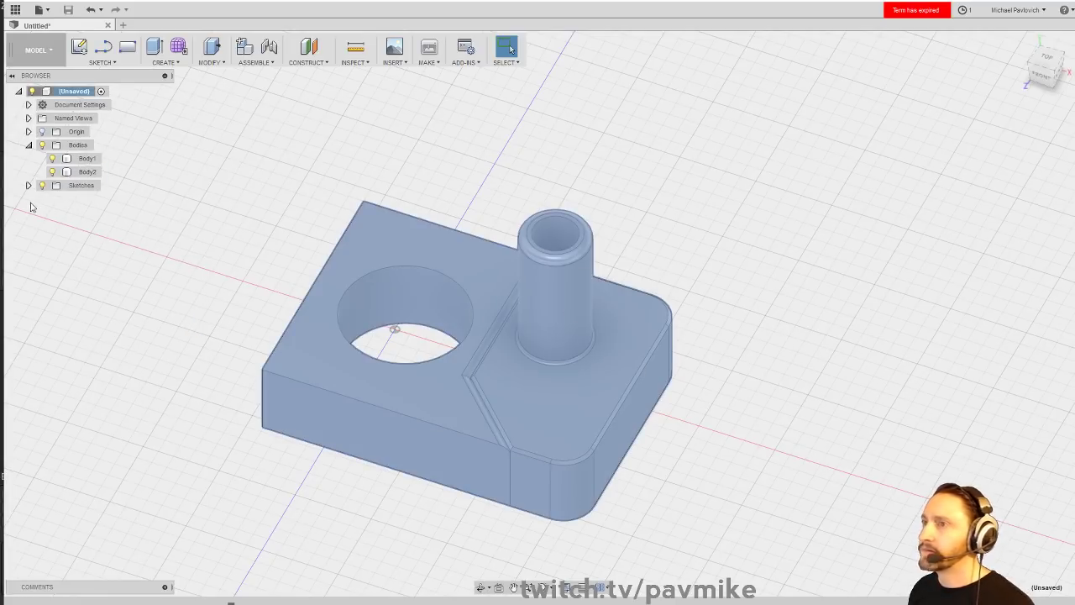
right_click(65, 94)
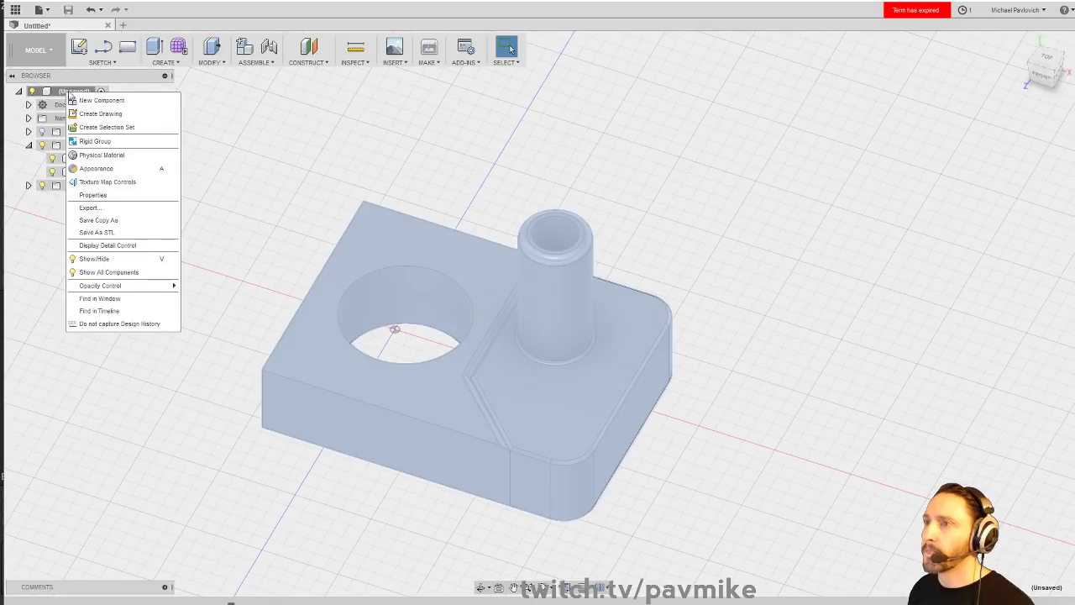
click(110, 235)
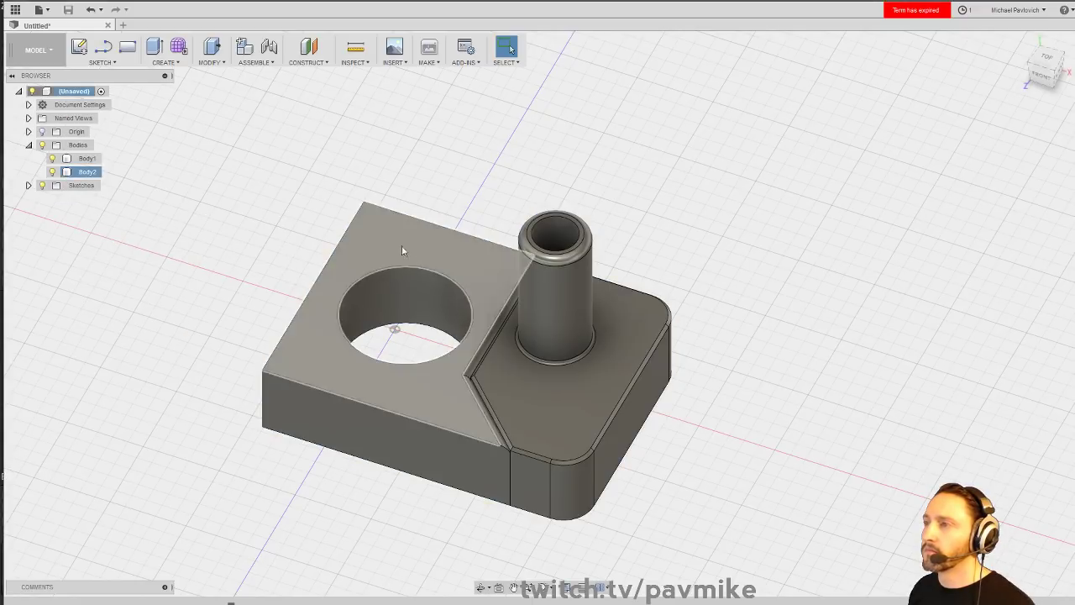
right_click(83, 92)
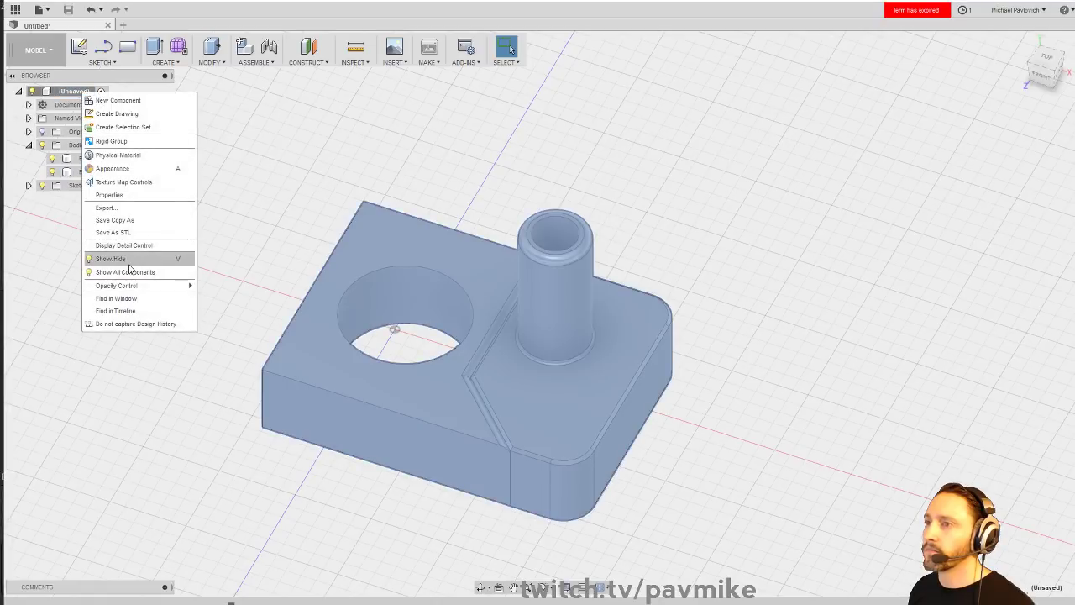
click(131, 234)
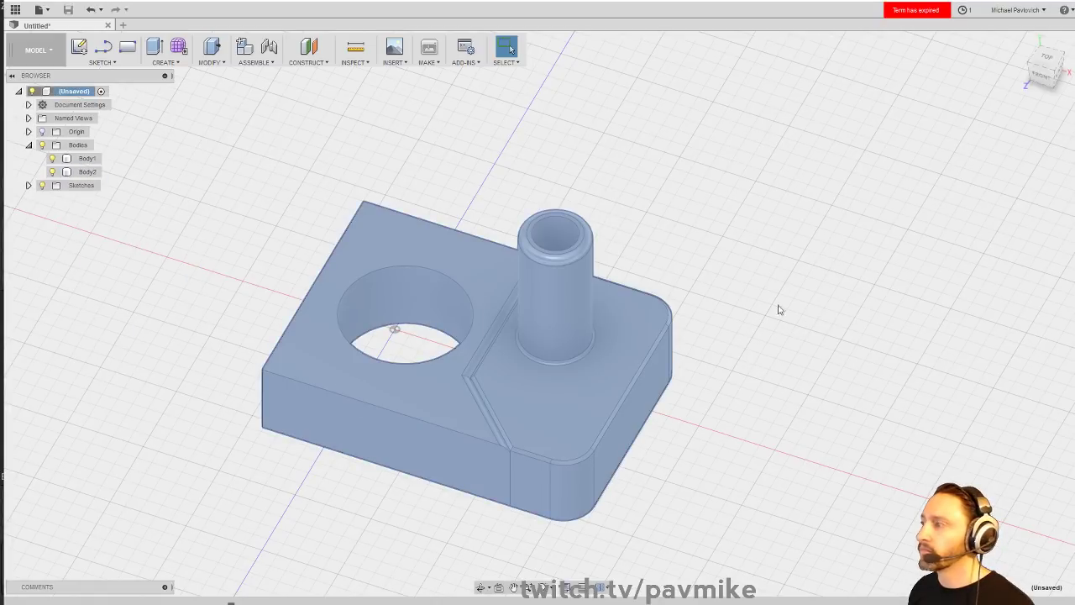
click(233, 137)
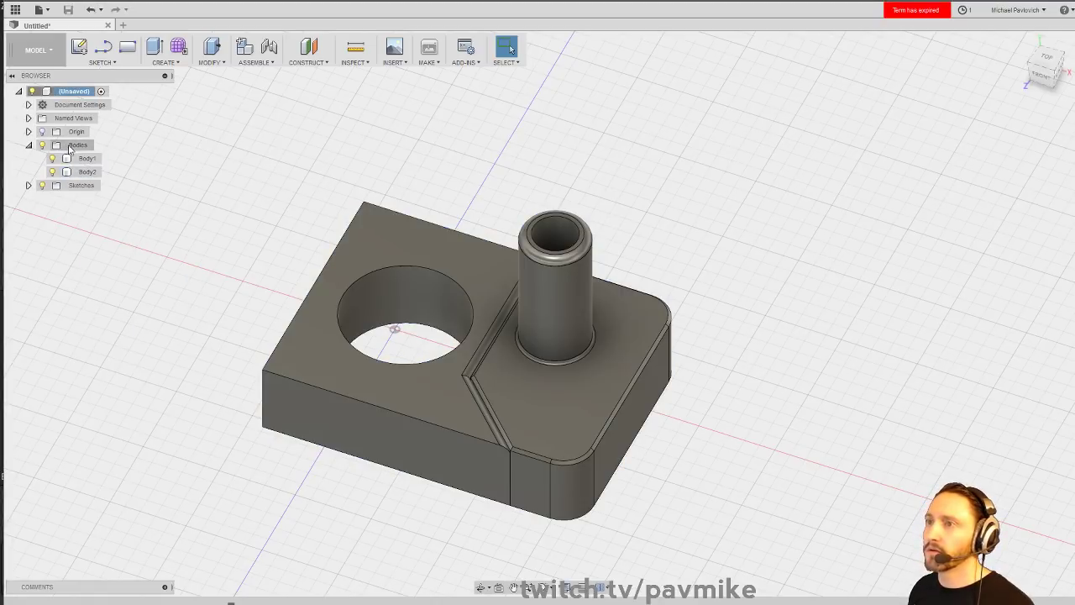
- Compare the options available for the Bodies folder, Body1 and the whole design, including Save As STL
right_click(76, 147)
key(Escape)
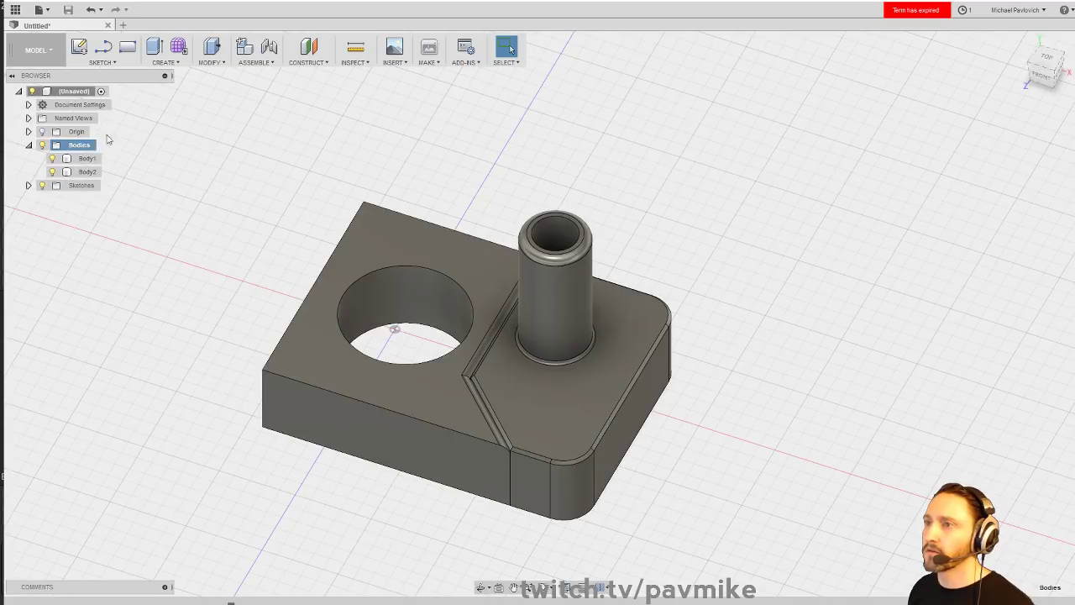
click(87, 159)
right_click(86, 164)
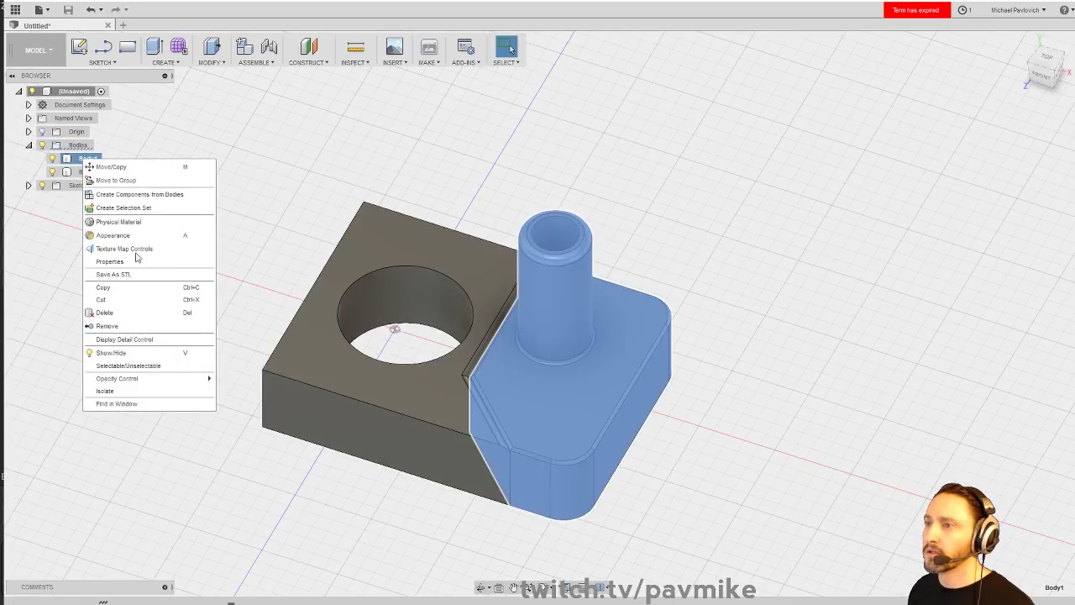
click(77, 173)
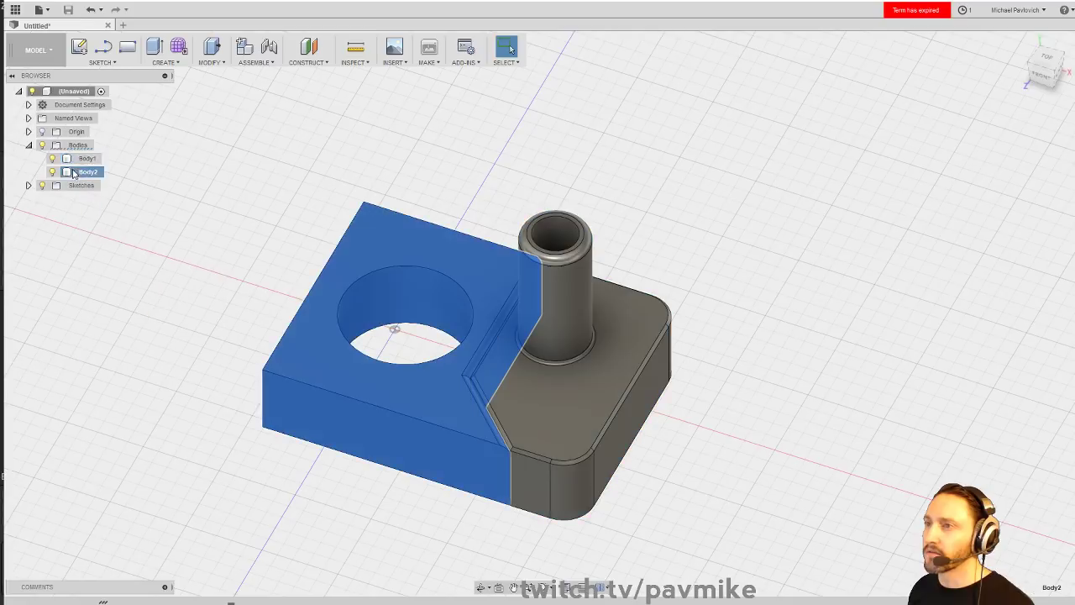
click(80, 146)
right_click(82, 148)
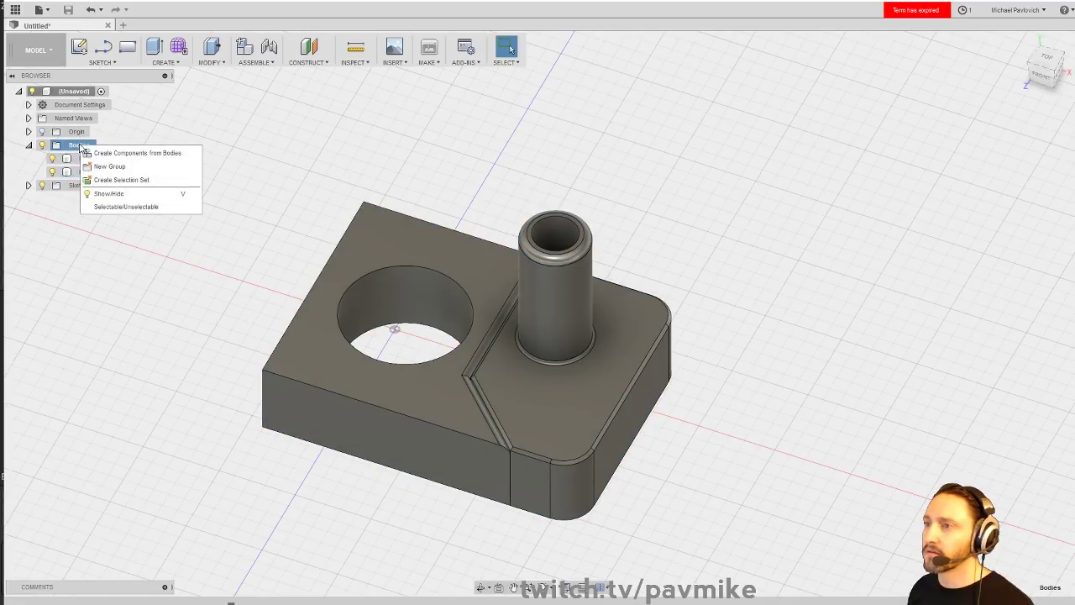
right_click(81, 94)
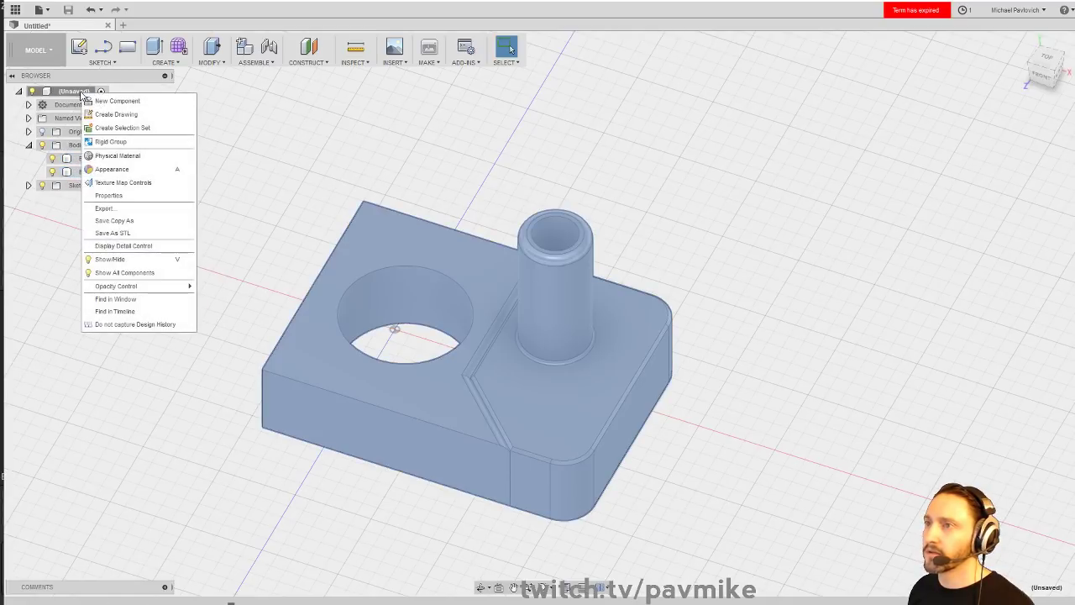
click(112, 235)
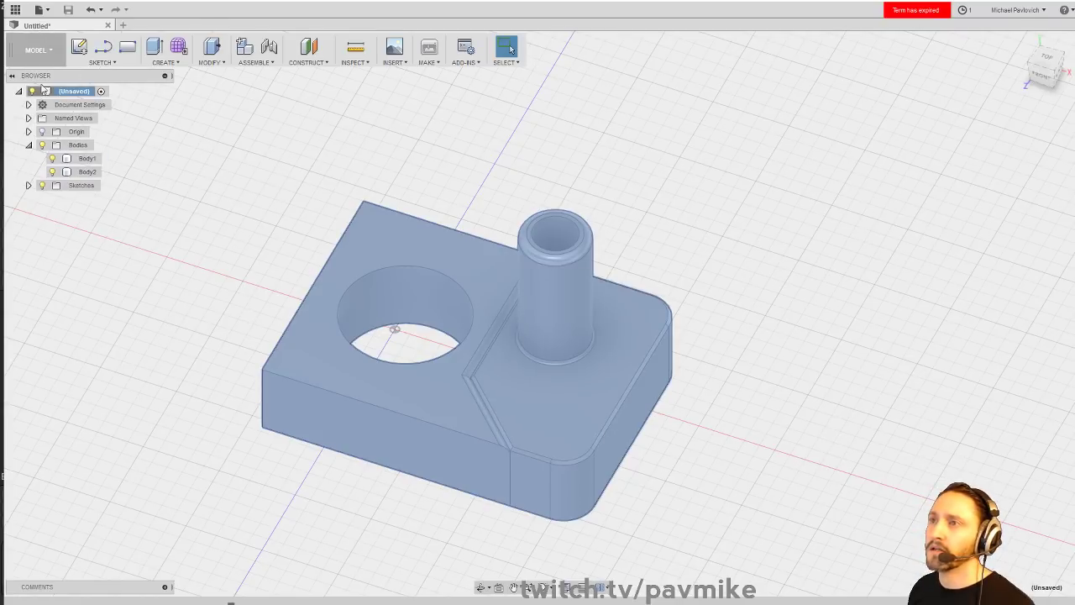
- Look at the Save As STL option for Body1 alone, leaving nothing selected
click(84, 159)
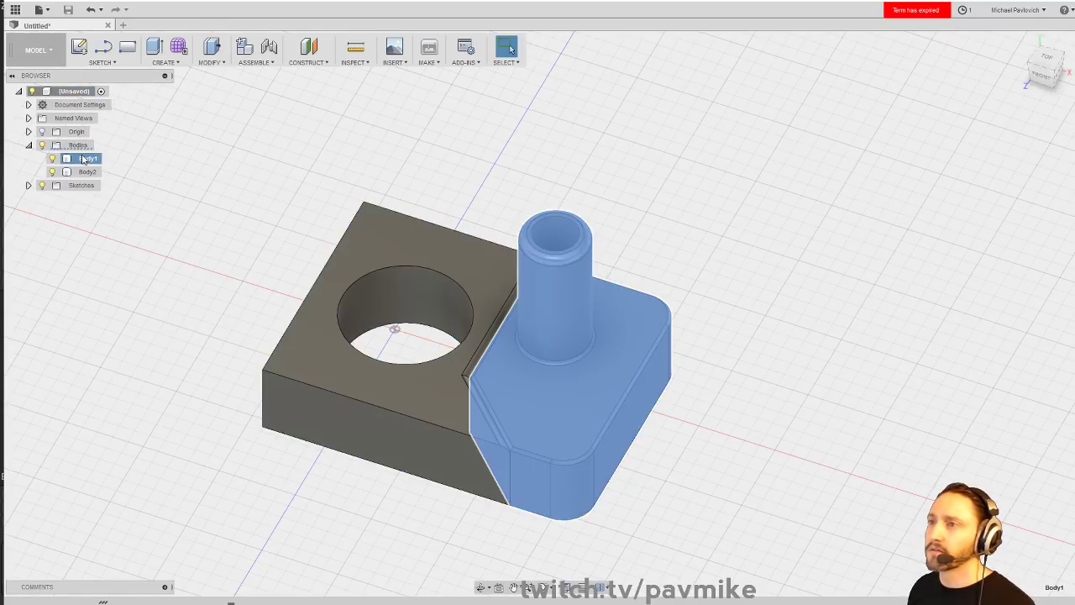
right_click(84, 159)
click(135, 284)
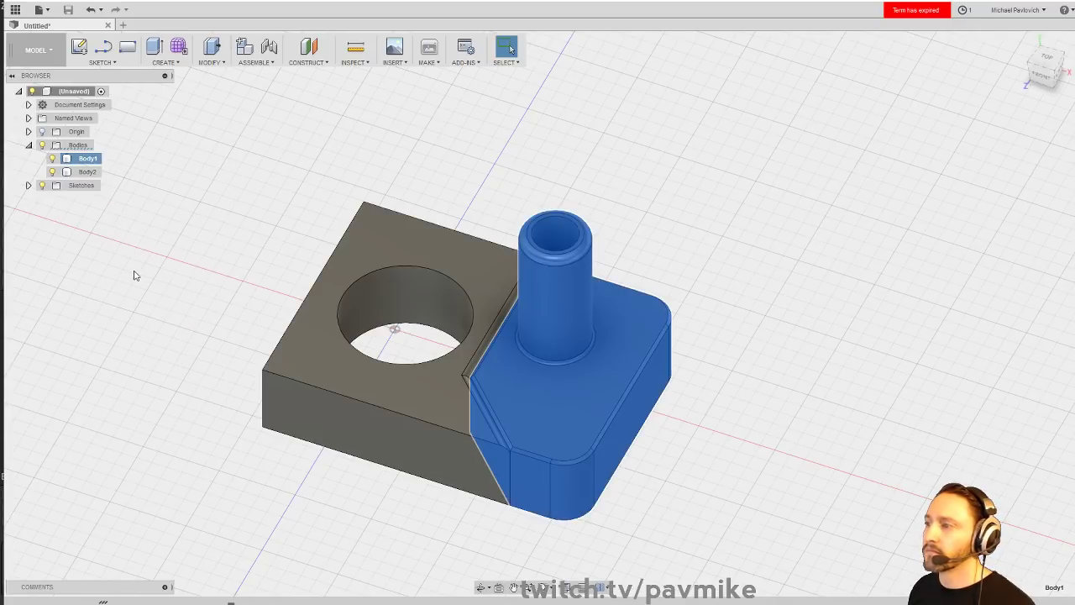
click(177, 257)
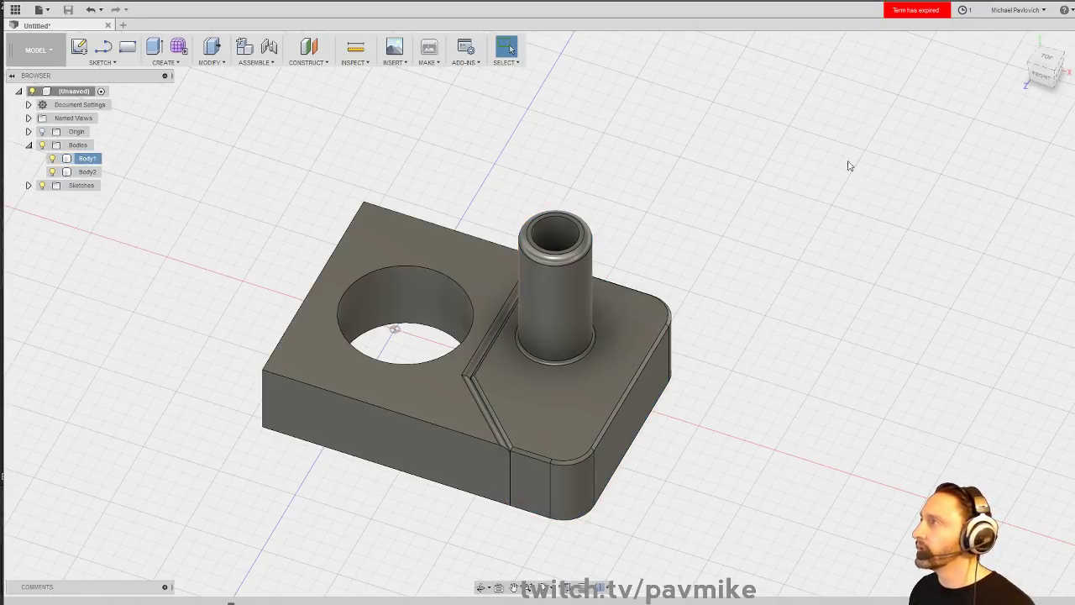
middle_drag(665, 171, 715, 178)
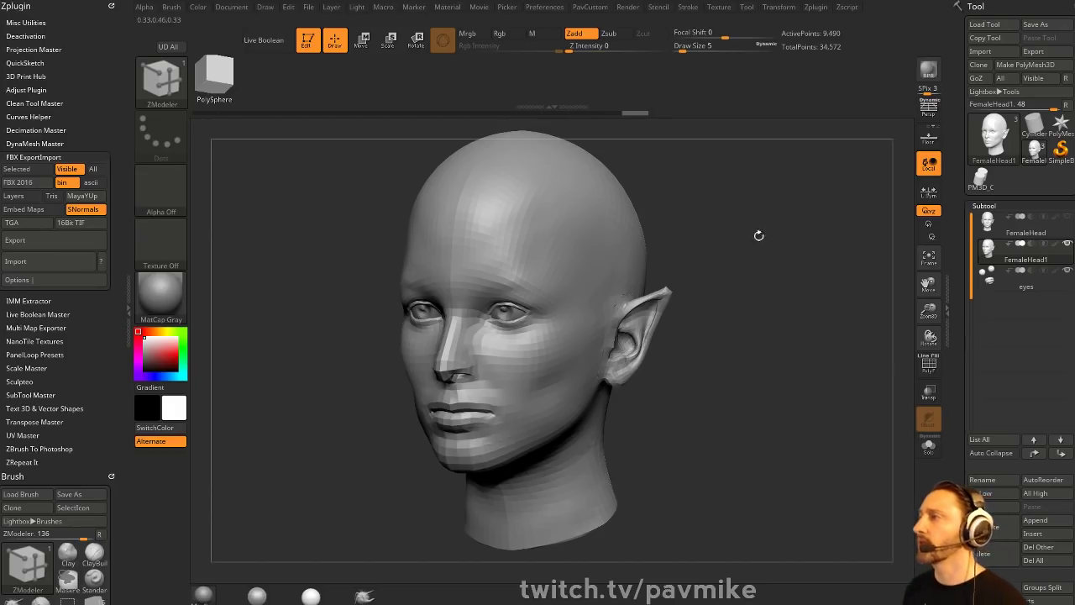
- In ZBrush, choose the Standard brush and paint a round mask on the side of the female head above the ear
drag(758, 235, 578, 217)
key(b)
key(s)
key(t)
key(s)
mouse_move(586, 200)
ctrl+mouse_down()
mouse_move(583, 192)
mouse_move(569, 220)
ctrl+mouse_up()
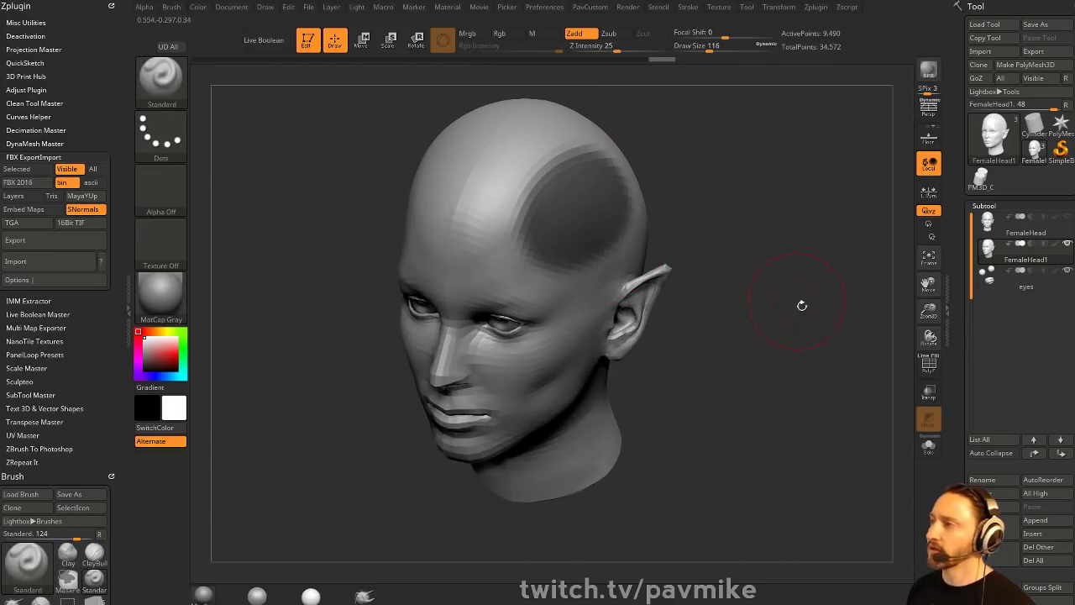
- Turn on the polyframe display and convert the masked patch on the head into its own polygroup
key(shift+f)
drag(824, 373, 814, 363)
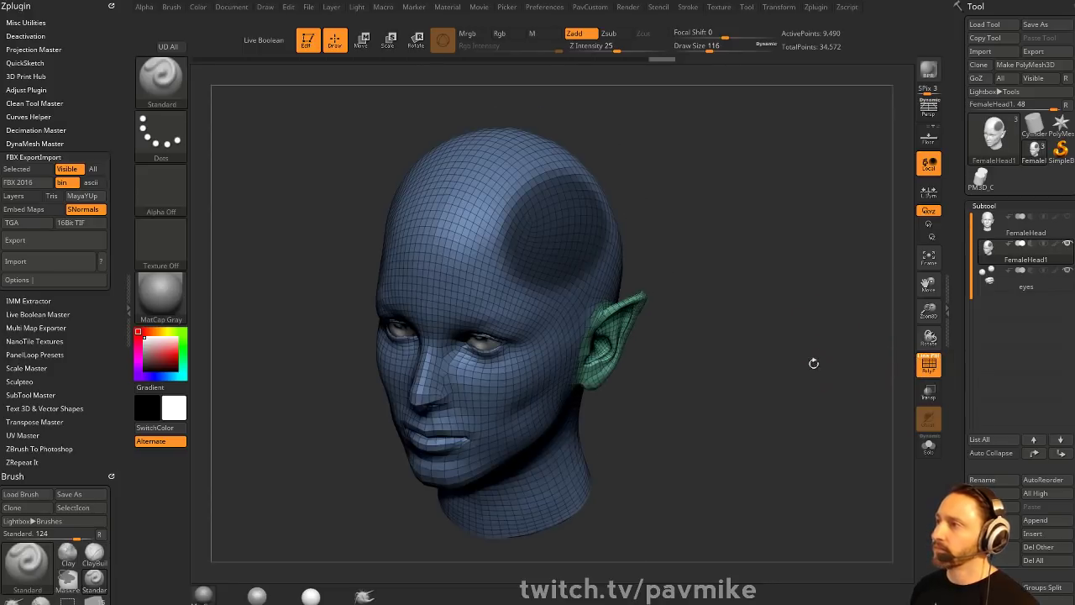
key(ctrl+w)
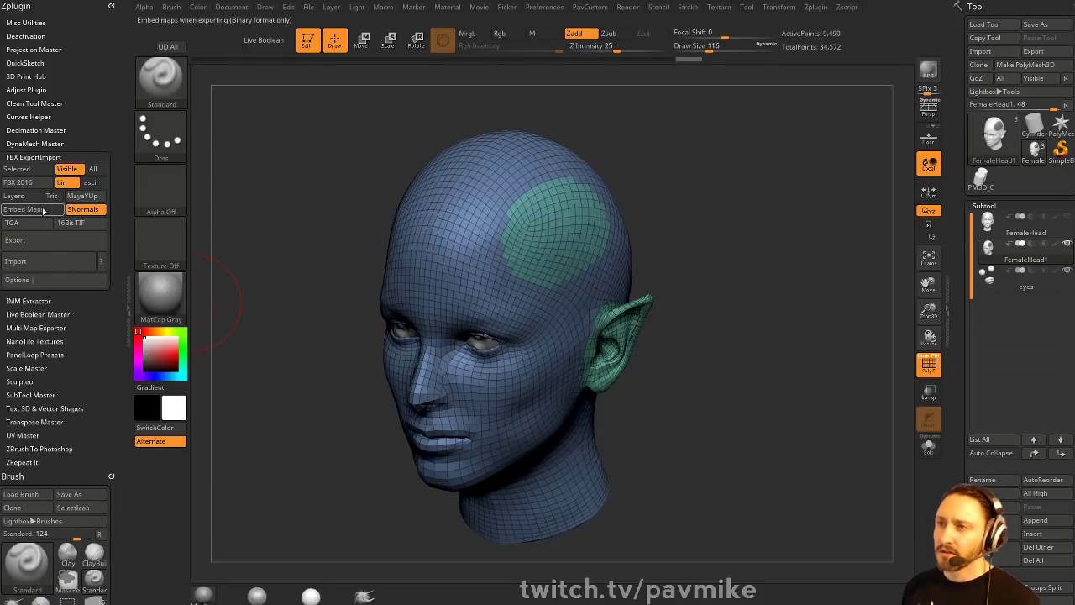
- Hide the polygroup wireframe, isolate the main skin polygroup of the head and fill it with red
drag(290, 294, 319, 261)
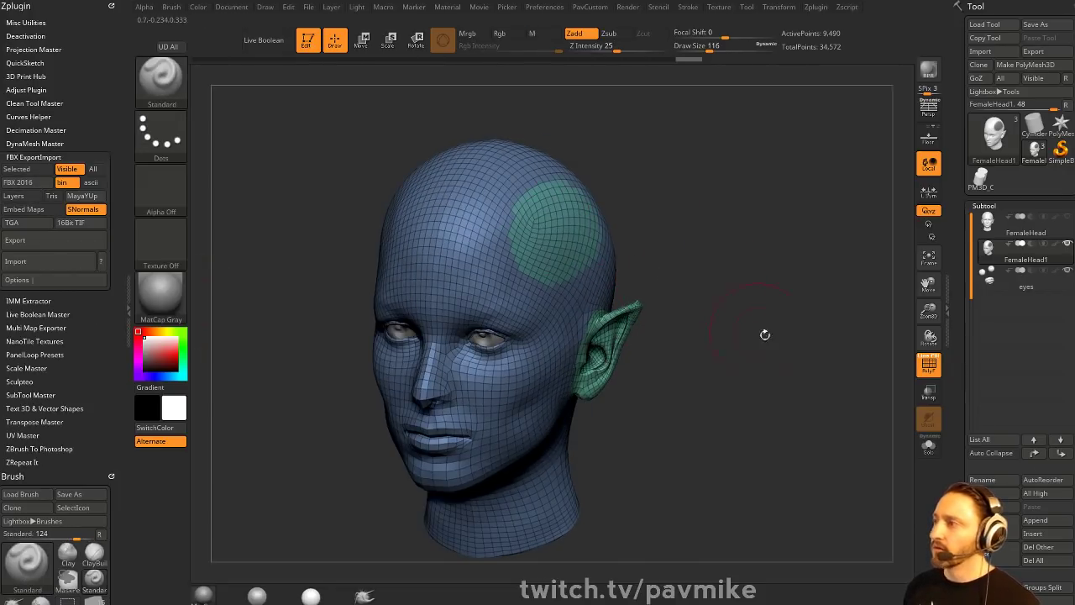
click(929, 363)
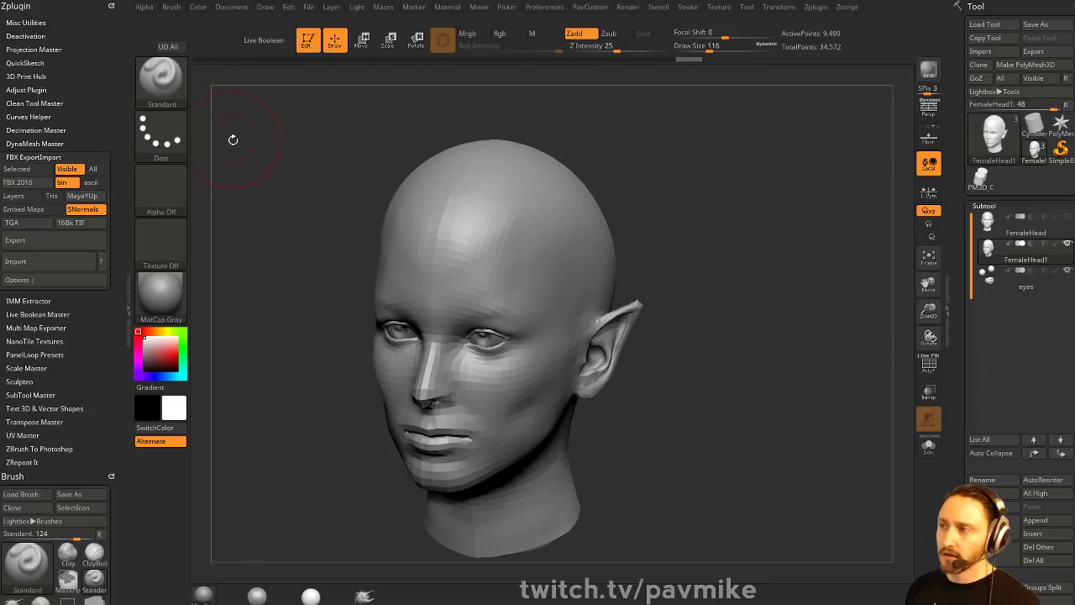
ctrl+shift+click(433, 273)
click(176, 354)
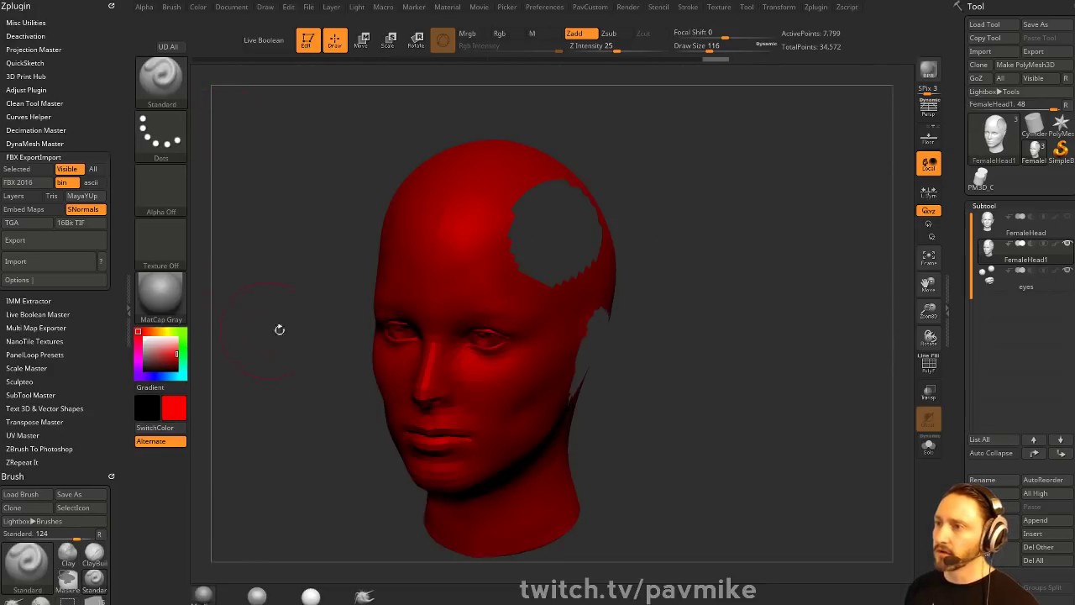
key(ctrl+f)
- Isolate the round patch polygroup on the side of the skull and fill it with blue
ctrl+shift+click(714, 334)
drag(727, 331, 721, 295)
ctrl+shift+click(611, 256)
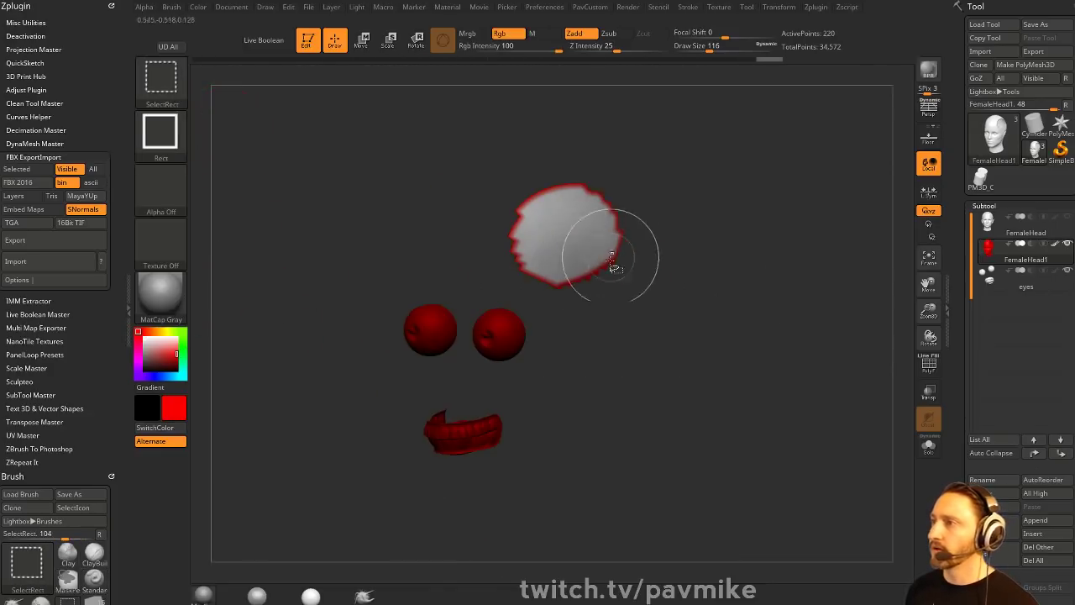
click(163, 375)
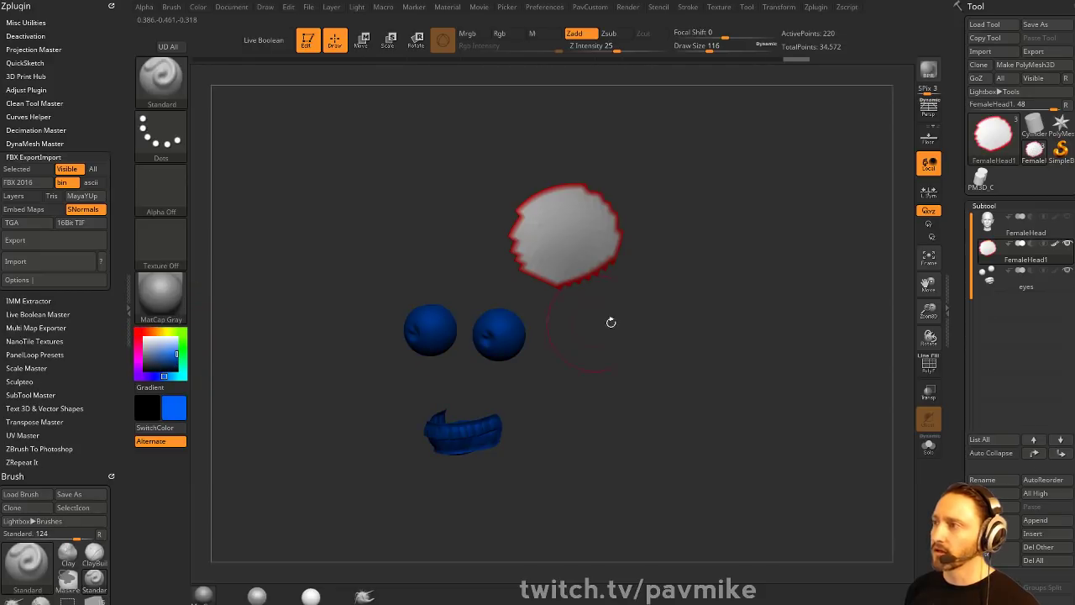
- Isolate the pointed ear polygroup, fill it with bright green and show the whole head again
ctrl+shift+click(699, 320)
ctrl+shift+click(643, 349)
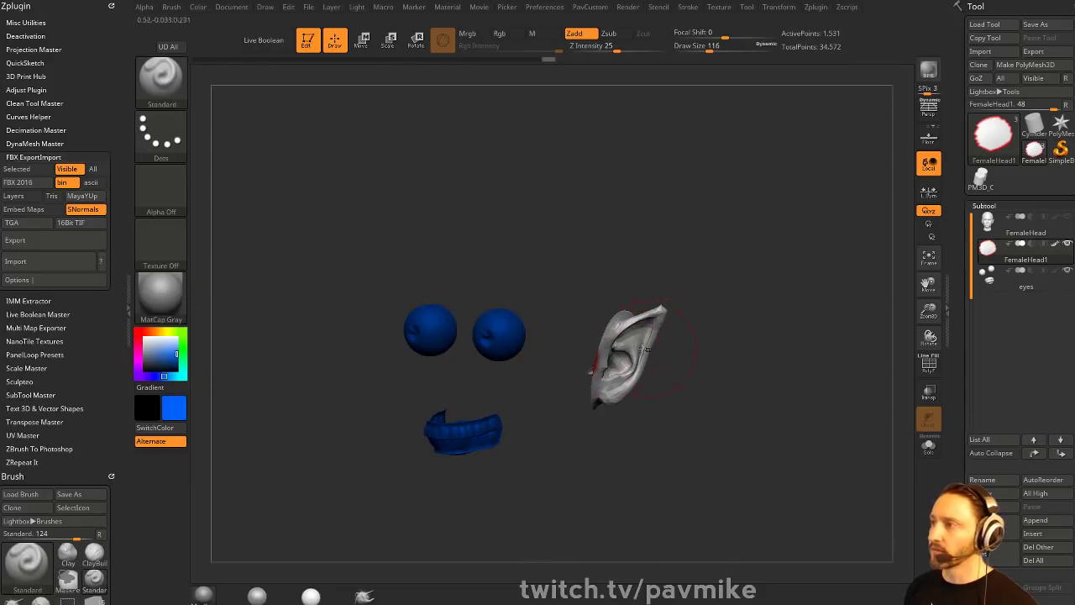
click(184, 343)
key(ctrl+f)
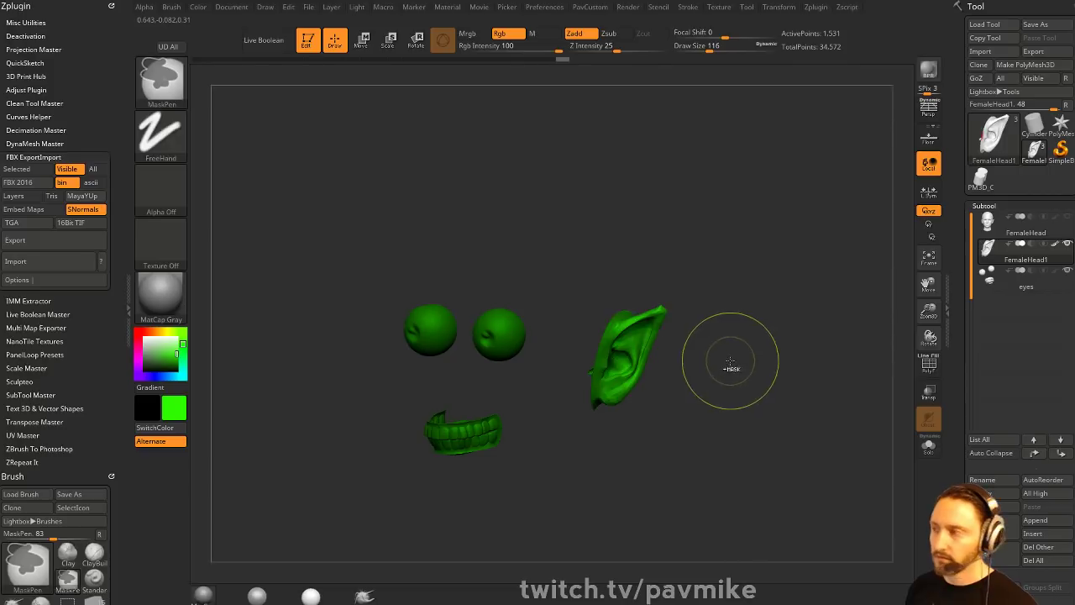
ctrl+shift+click(730, 361)
drag(742, 321, 711, 310)
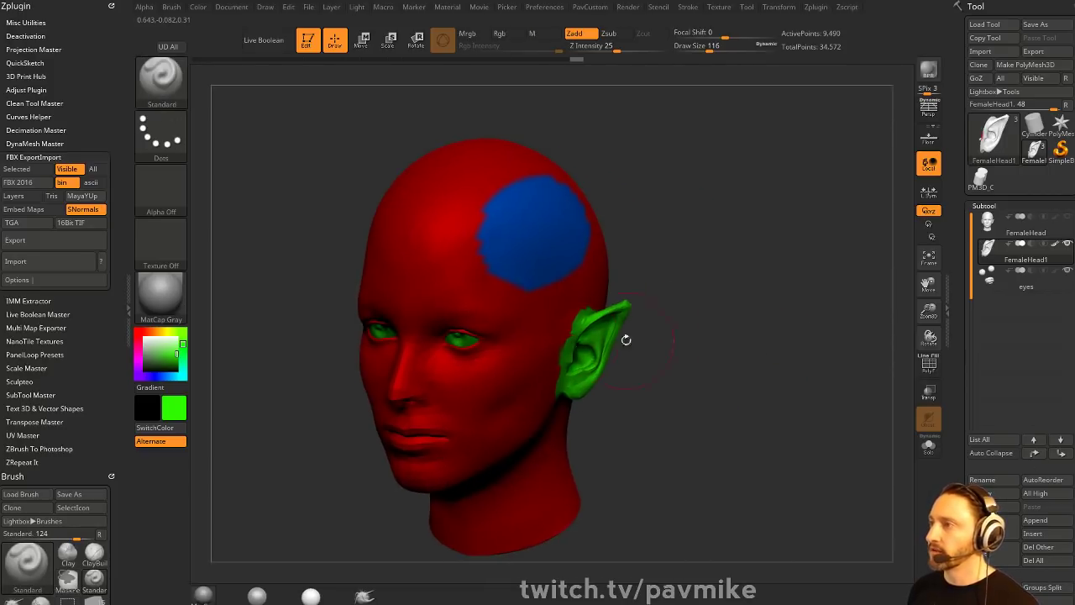
mouse_move(761, 336)
mouse_down()
mouse_move(735, 339)
mouse_move(782, 304)
mouse_move(737, 301)
mouse_move(723, 329)
mouse_up()
key(s)
click(718, 318)
key(s)
click(727, 316)
drag(679, 296, 670, 309)
key(s)
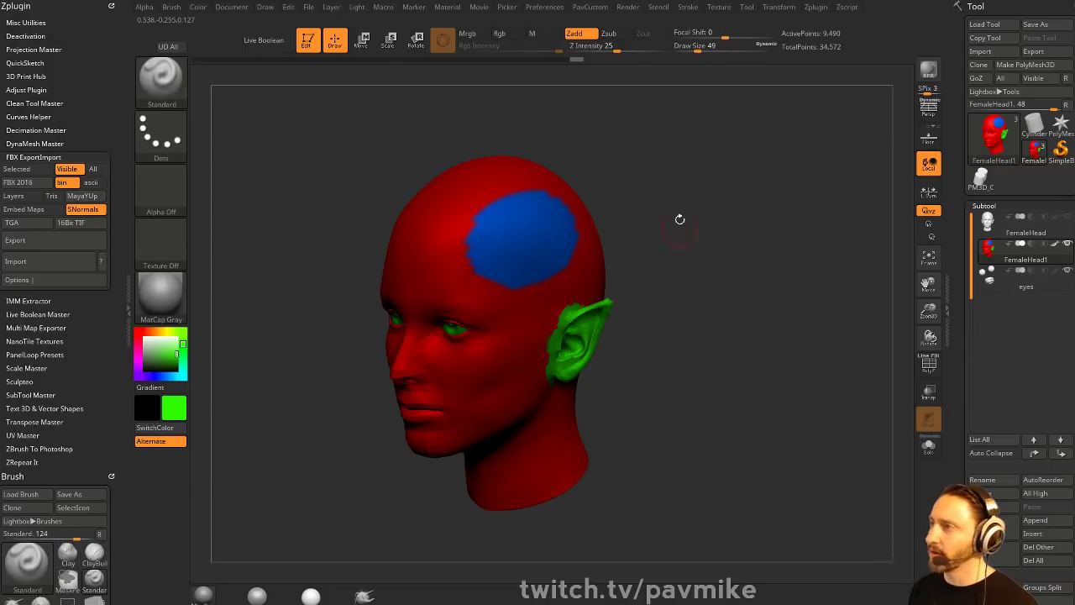
drag(679, 218, 718, 248)
key(s)
mouse_move(500, 239)
mouse_down()
mouse_move(512, 239)
mouse_move(471, 251)
mouse_move(569, 233)
mouse_up()
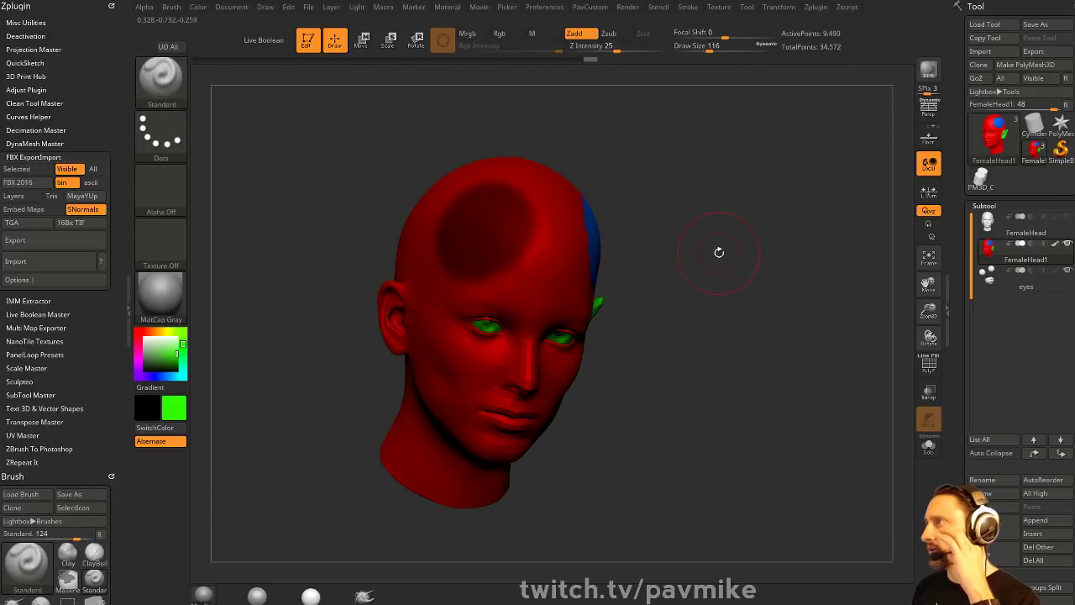
ctrl+drag(696, 233, 751, 312)
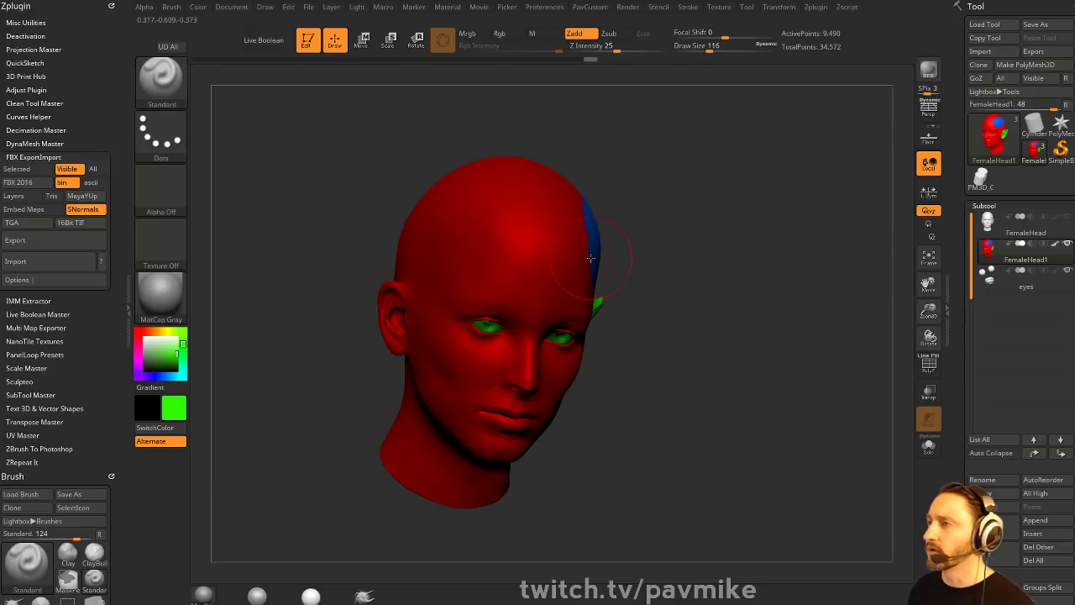
- Set the Draw Size to 94, mask a round patch above the normal ear and invert the mask
key(s)
key(s)
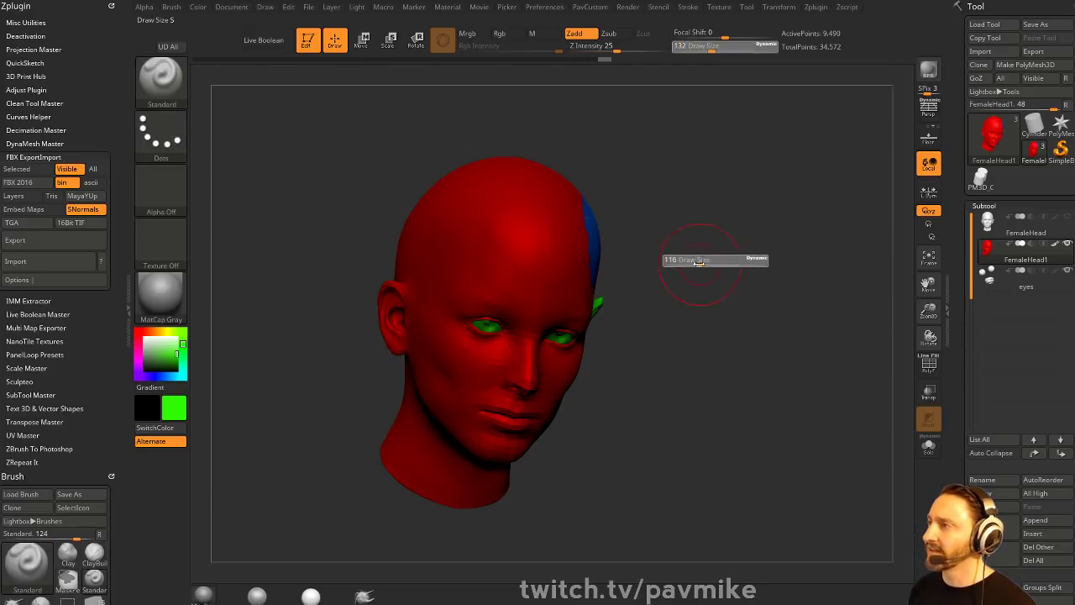
drag(698, 263, 695, 263)
mouse_move(484, 229)
ctrl+mouse_down()
mouse_move(457, 212)
mouse_move(446, 259)
ctrl+mouse_up()
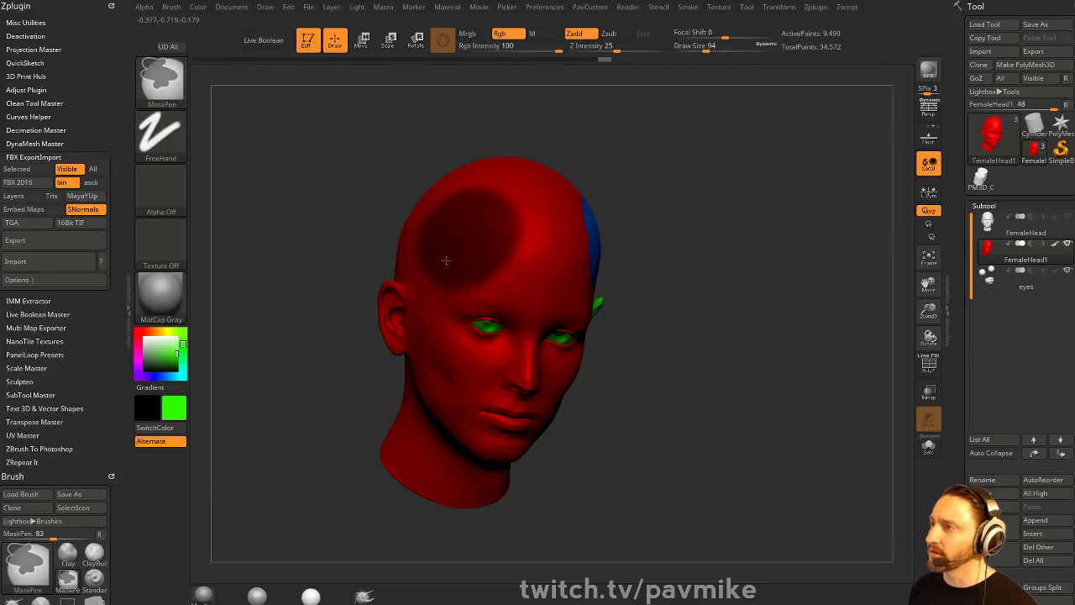
ctrl+click(689, 274)
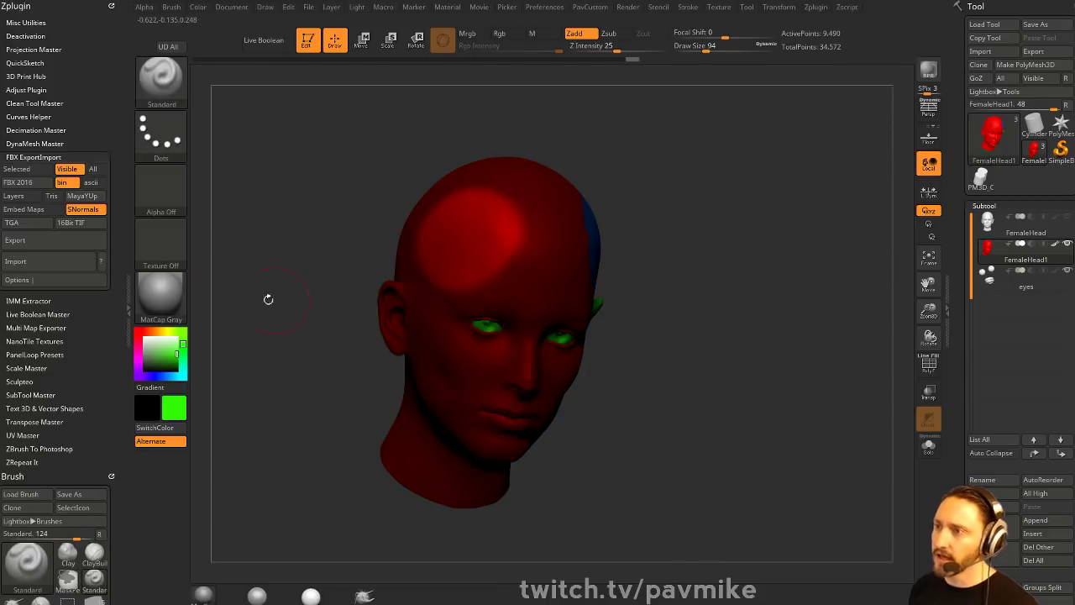
- Choose the Reflect2 material and fill the unmasked patch on the skull with material only
key(m)
click(446, 429)
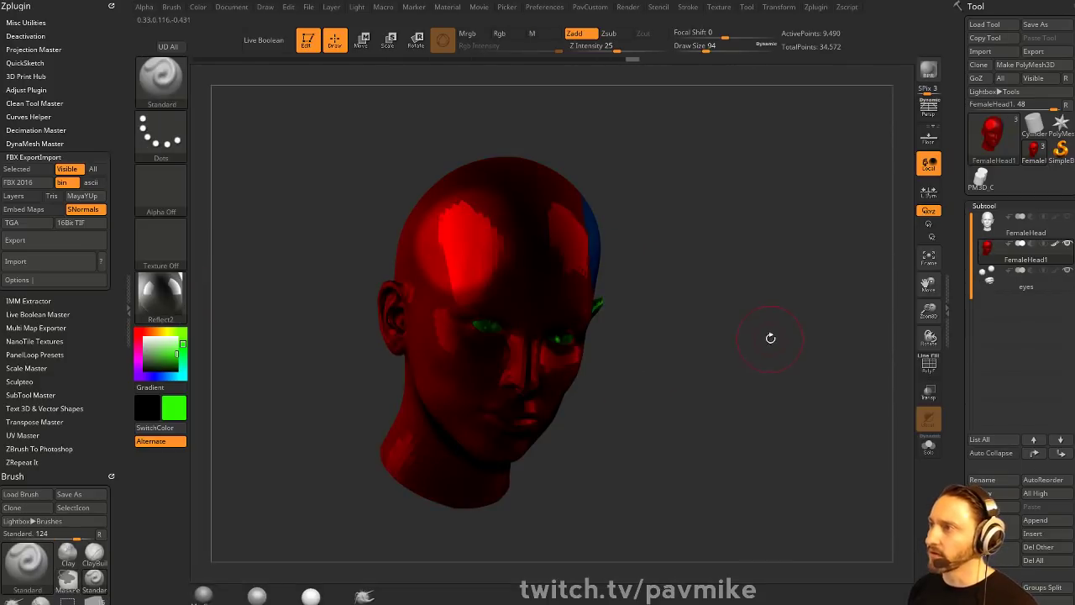
click(199, 7)
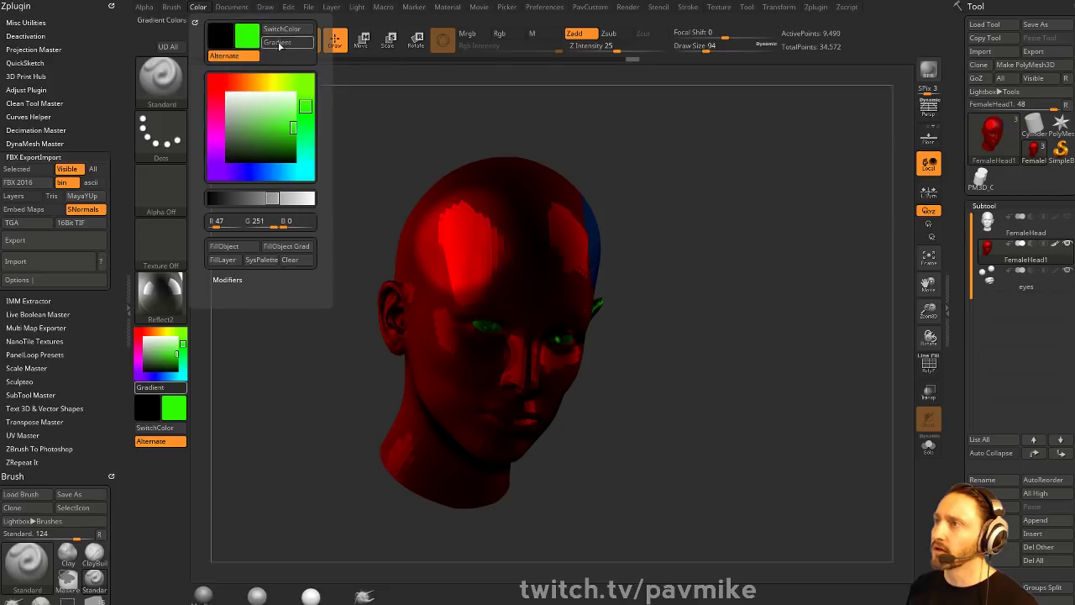
click(532, 33)
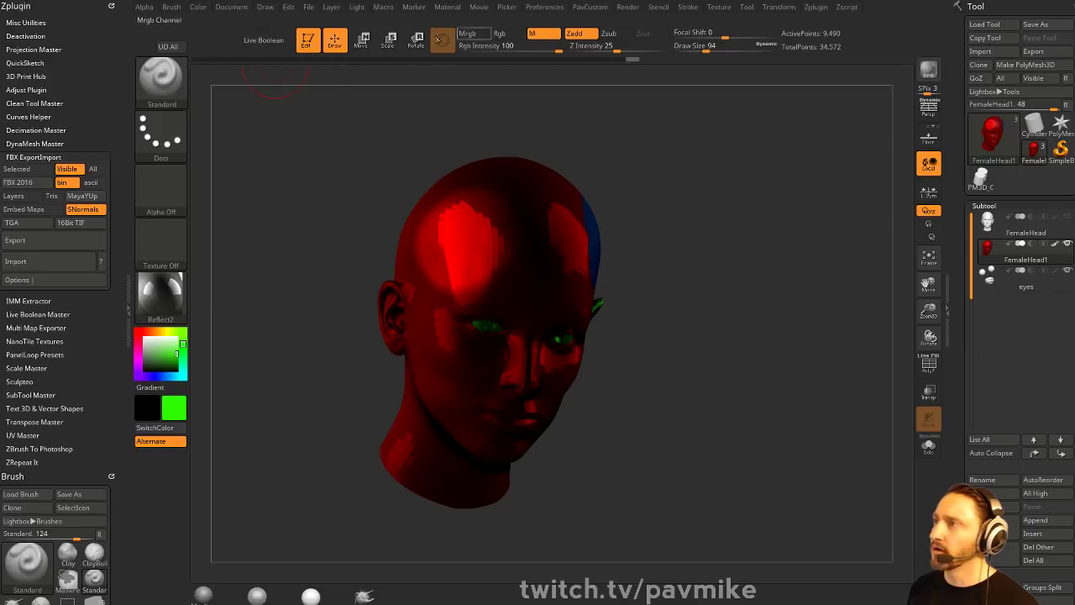
click(201, 9)
click(231, 242)
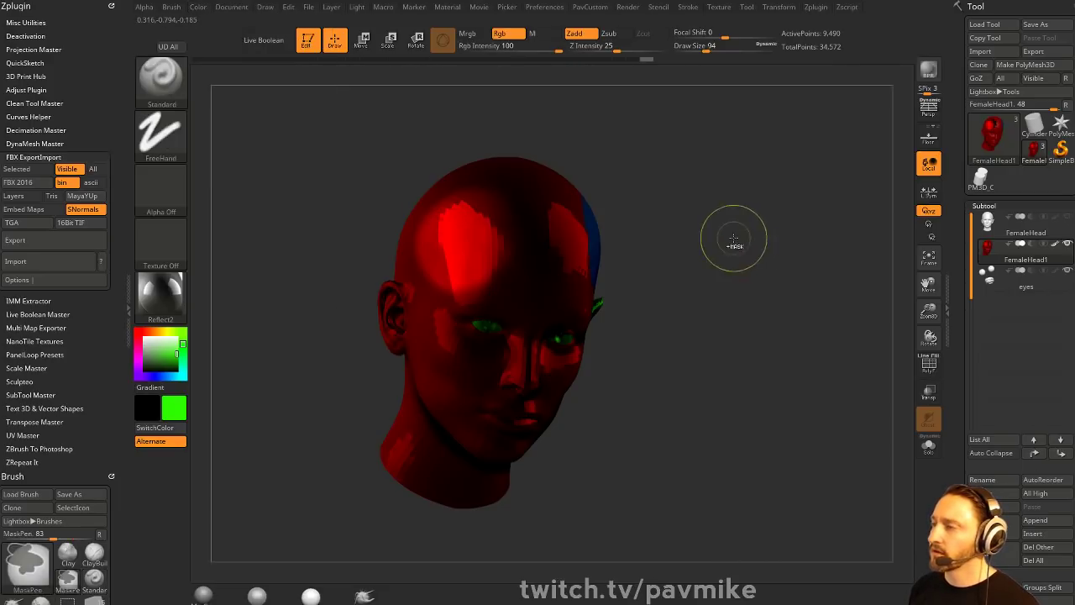
- Clear the mask and set the active material to BasicMaterial for the rest of the head
click(161, 295)
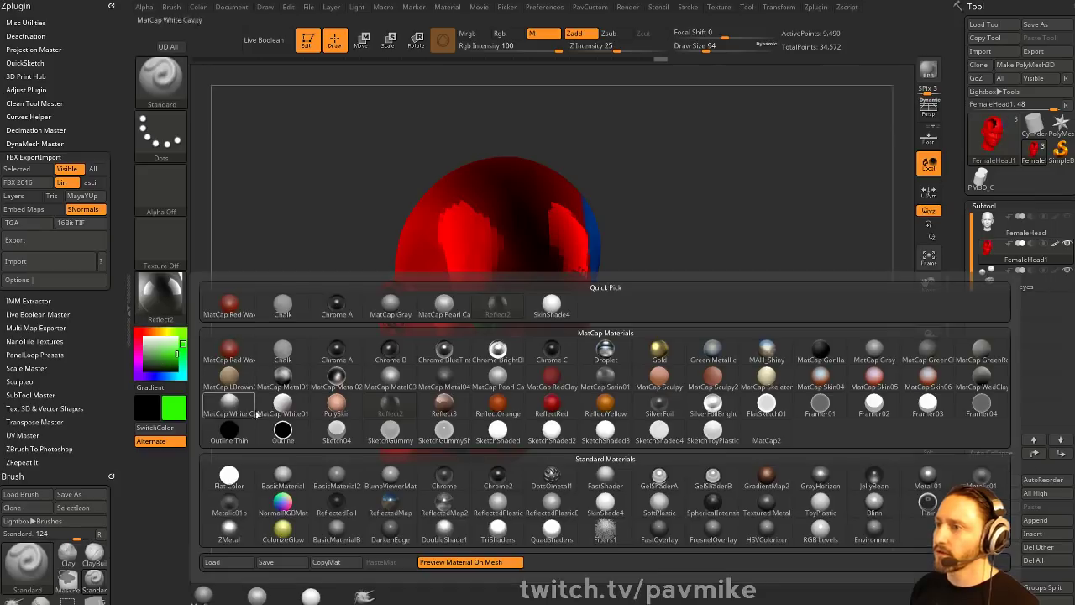
click(276, 477)
drag(734, 238, 684, 259)
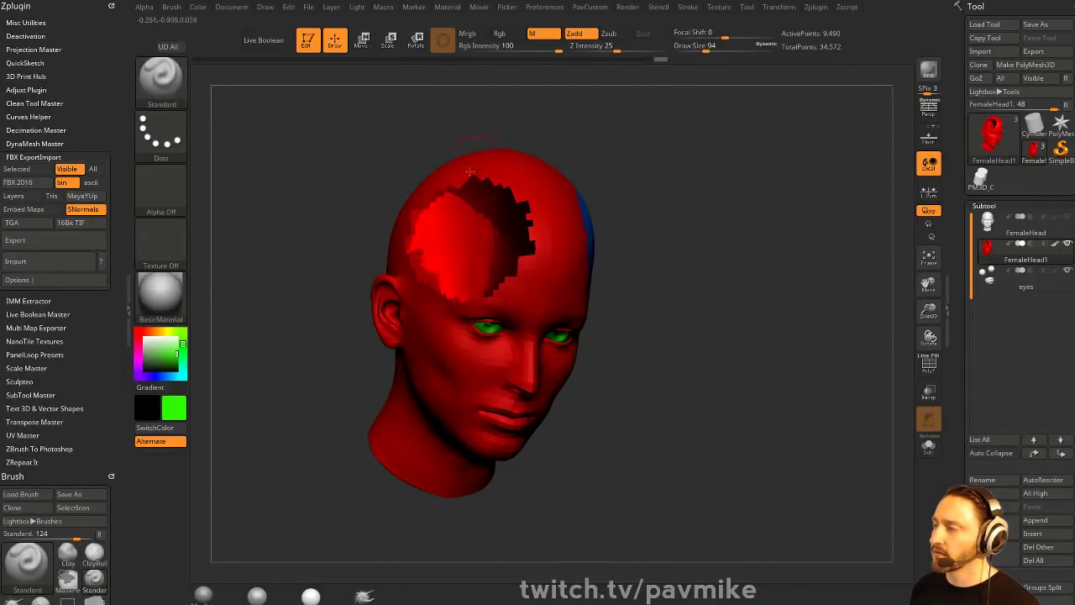
drag(412, 171, 347, 191)
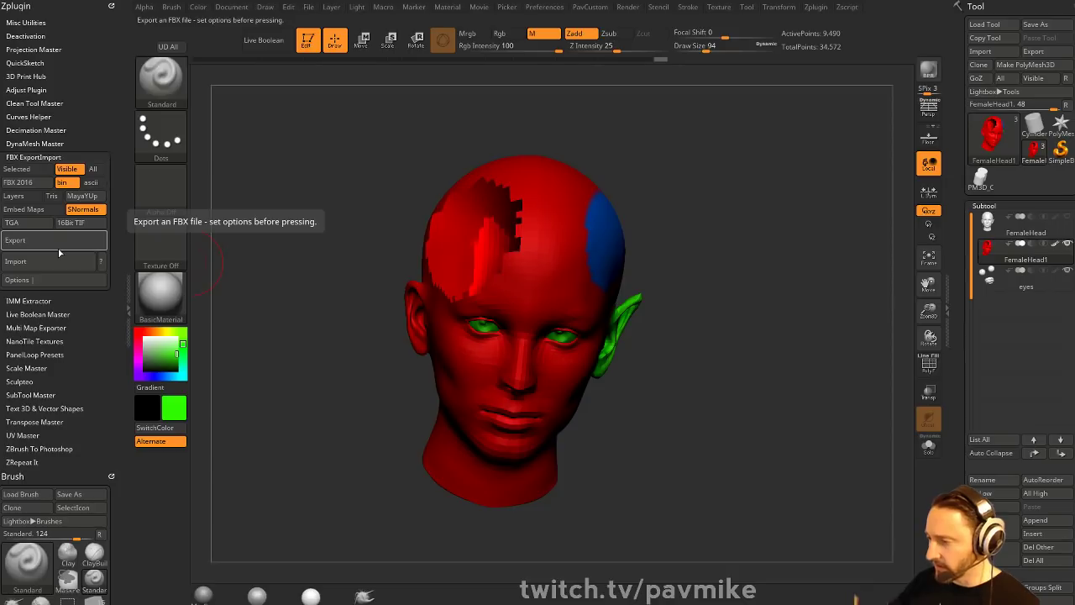
drag(744, 190, 756, 222)
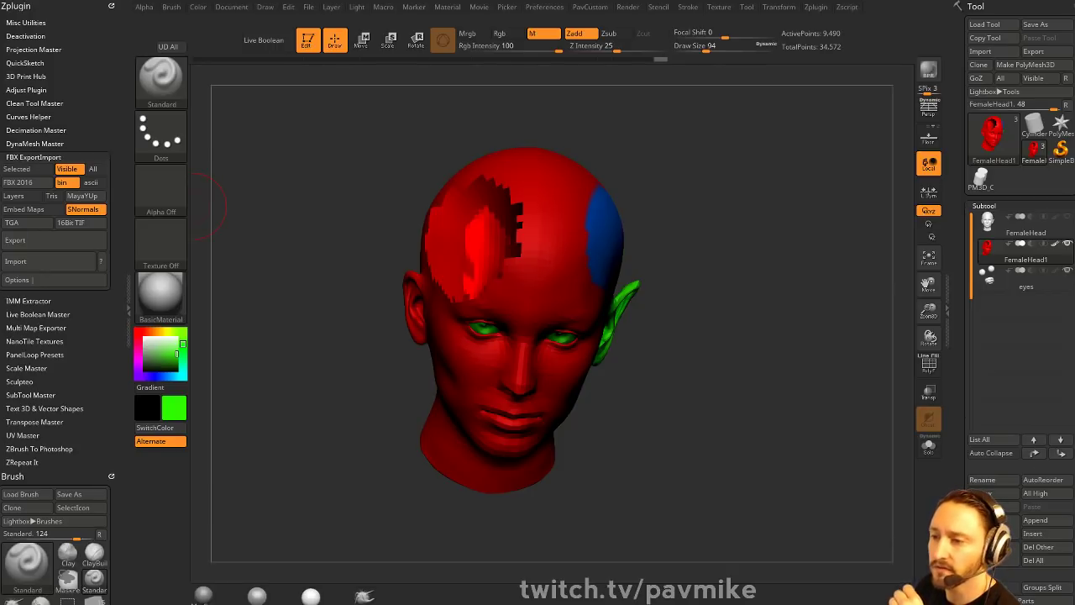
- Switch to the browser, select the web address of the YouTube video "031 High Res Export" and return to ZBrush
drag(0, 395, 647, 15)
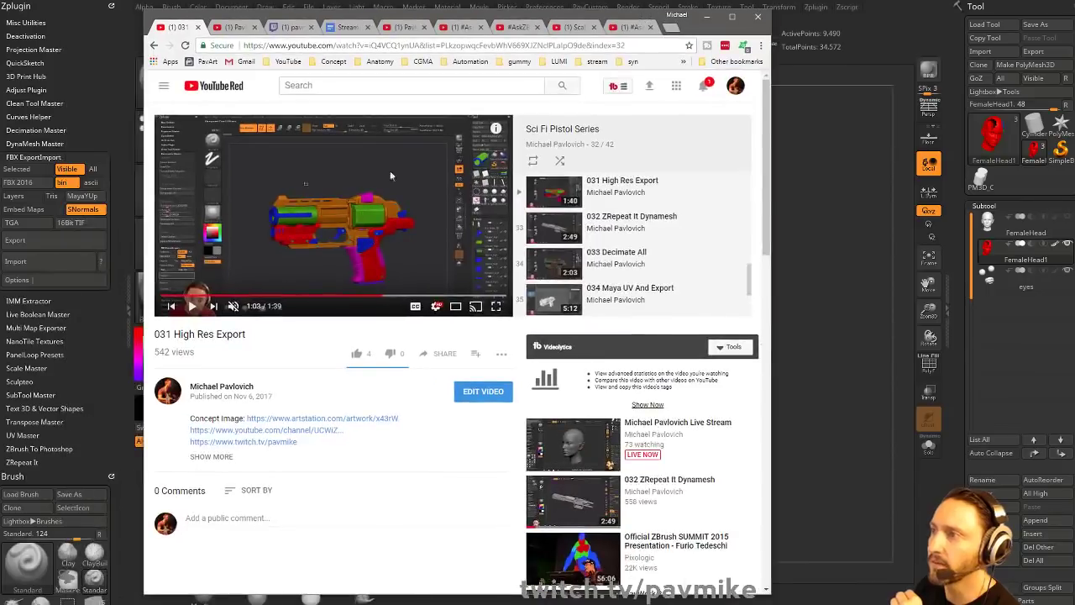
click(471, 47)
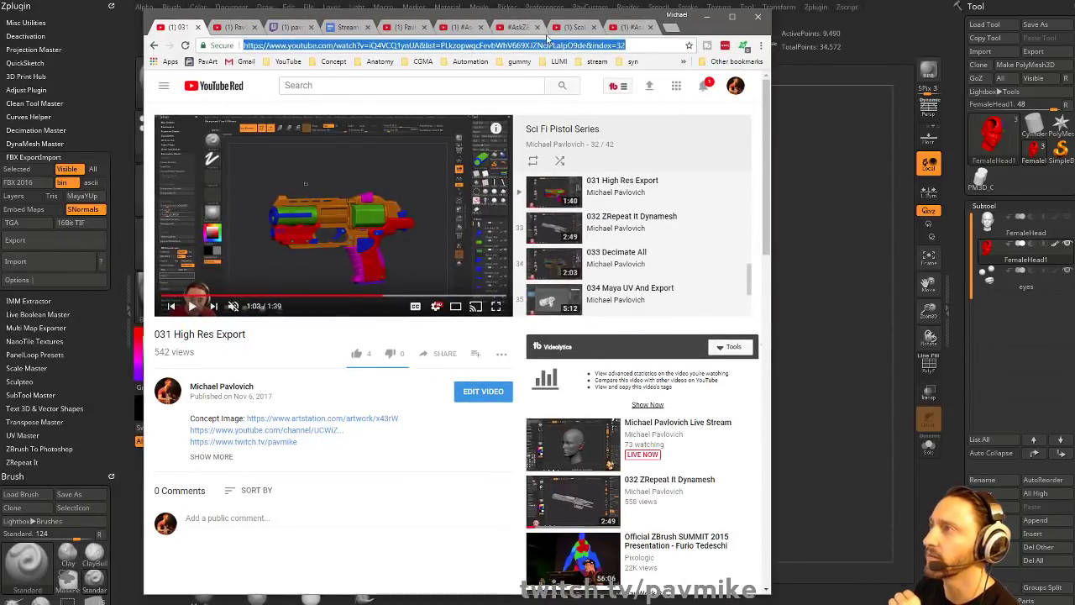
key(alt+Tab)
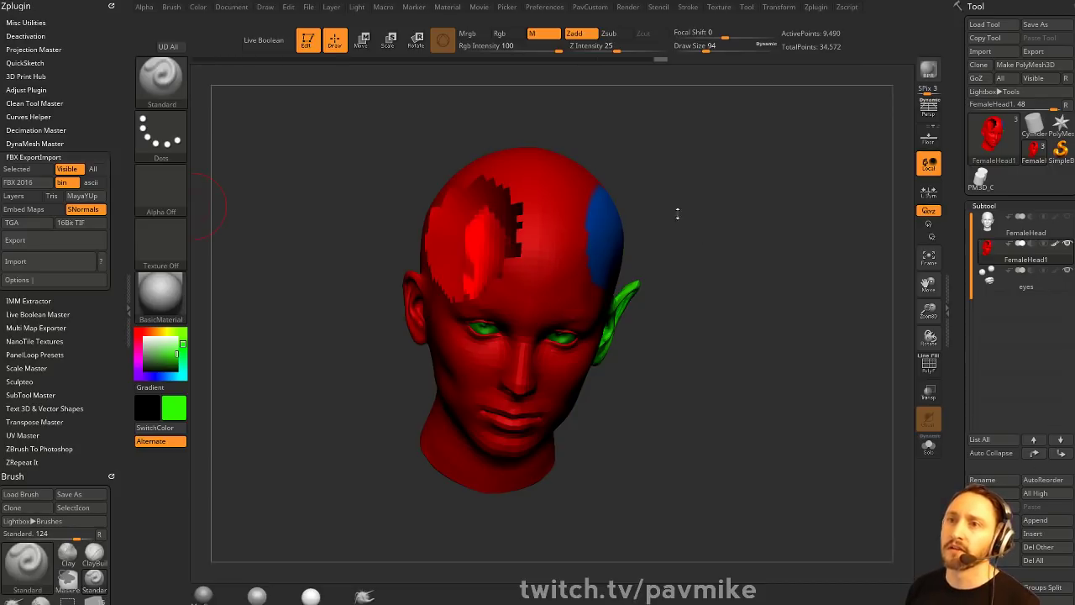
- Display the polygroup wireframe on the head and merge all its polygons into a single polygroup
drag(679, 214, 697, 233)
click(929, 363)
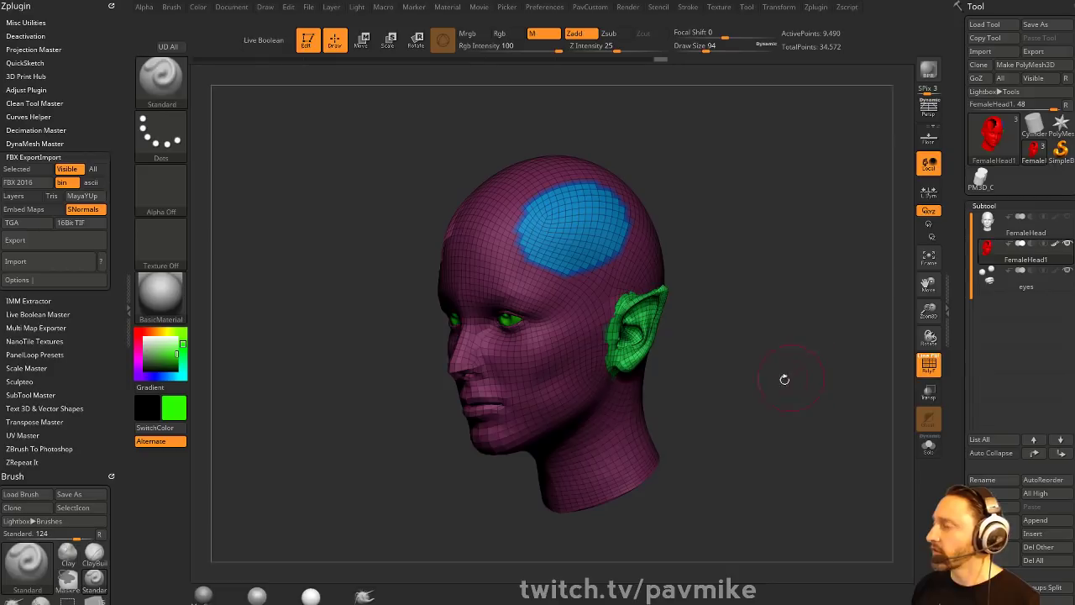
mouse_move(717, 228)
mouse_down()
mouse_move(798, 248)
mouse_move(777, 265)
mouse_up()
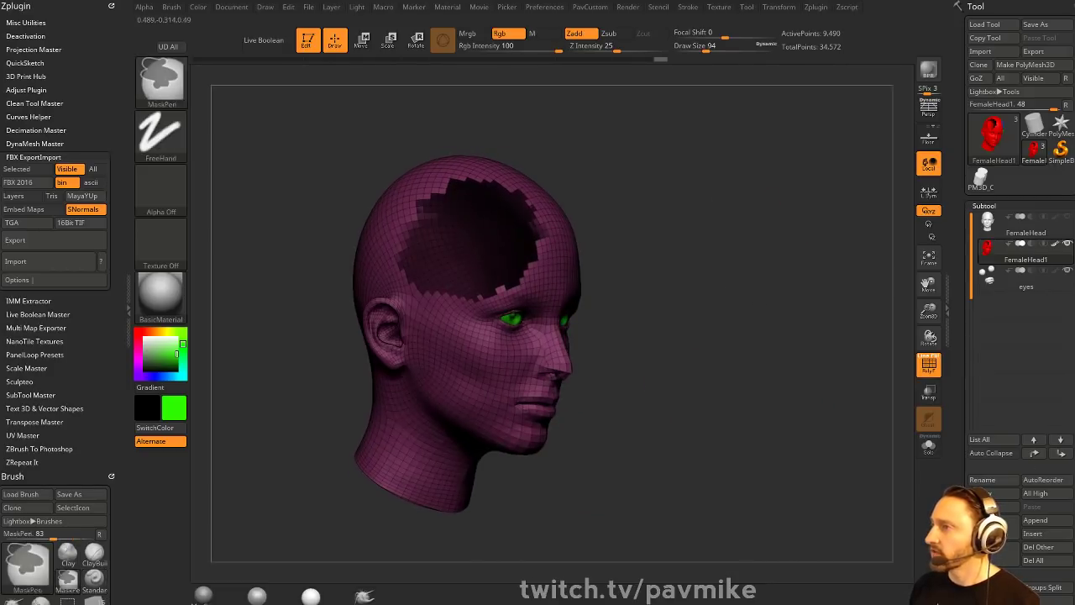
key(ctrl+w)
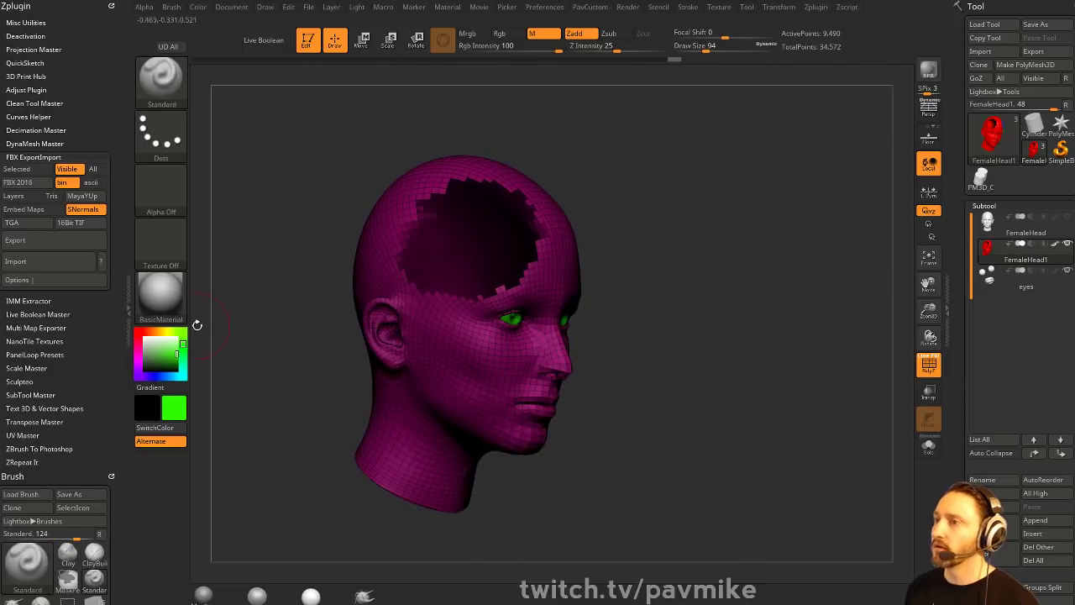
- Switch to the PM3D_Cylinder3D tool, isolate the upper half of both cylinders and assign it one polygroup
click(983, 175)
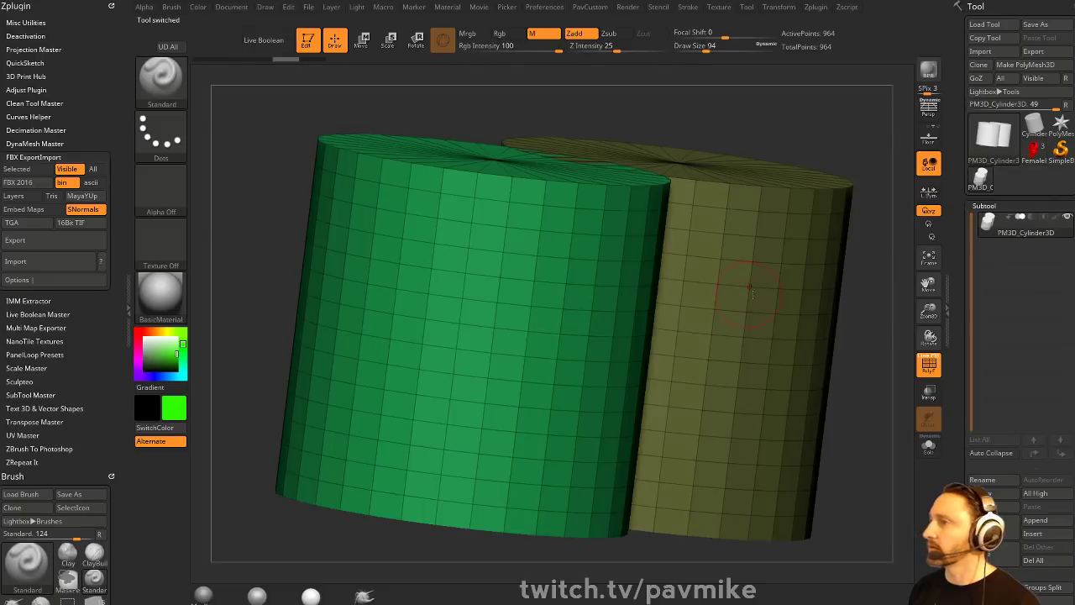
shift+drag(859, 129, 444, 211)
ctrl+shift+drag(331, 171, 817, 293)
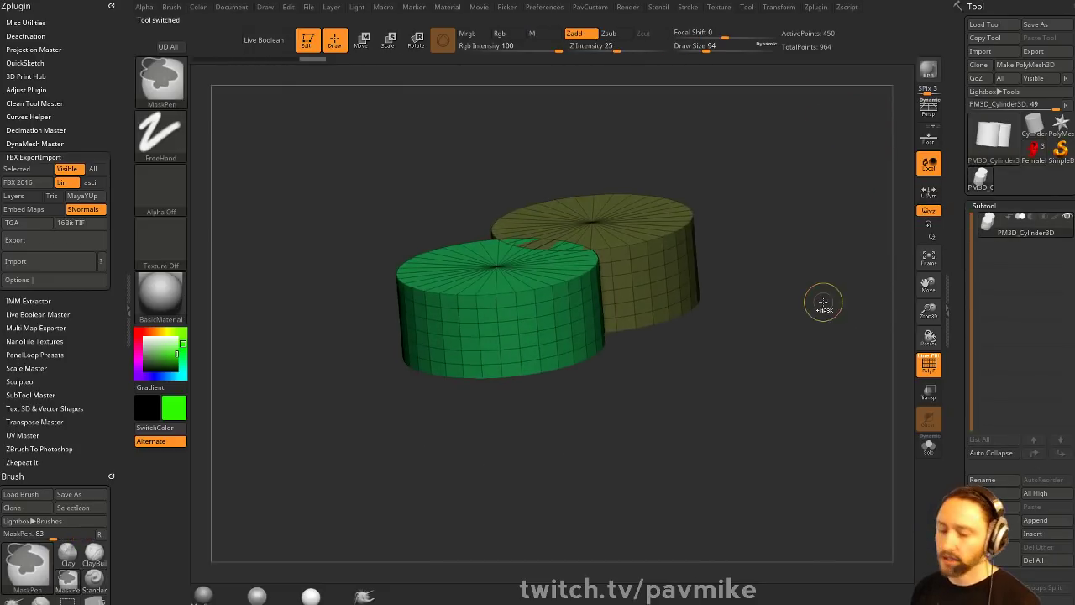
key(ctrl+w)
- Isolate the lower half of both cylinders, assign it its own polygroup and show the complete cylinders again
ctrl+shift+drag(811, 235, 833, 320)
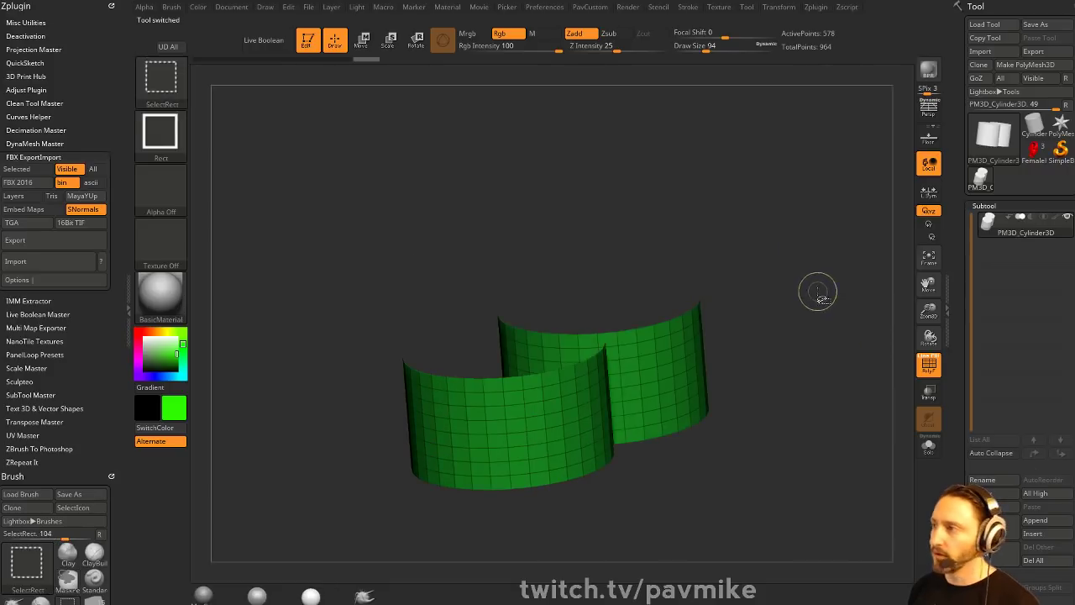
ctrl+shift+click(820, 287)
mouse_move(832, 278)
mouse_down()
mouse_move(840, 235)
mouse_move(830, 260)
mouse_up()
ctrl+shift+click(758, 340)
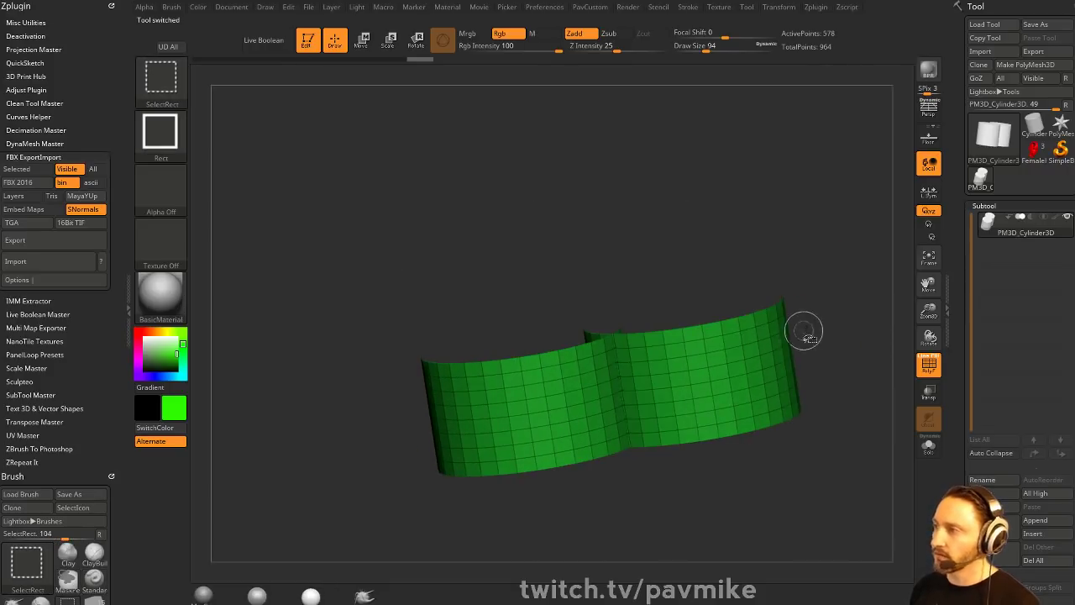
key(ctrl+w)
ctrl+click(821, 315)
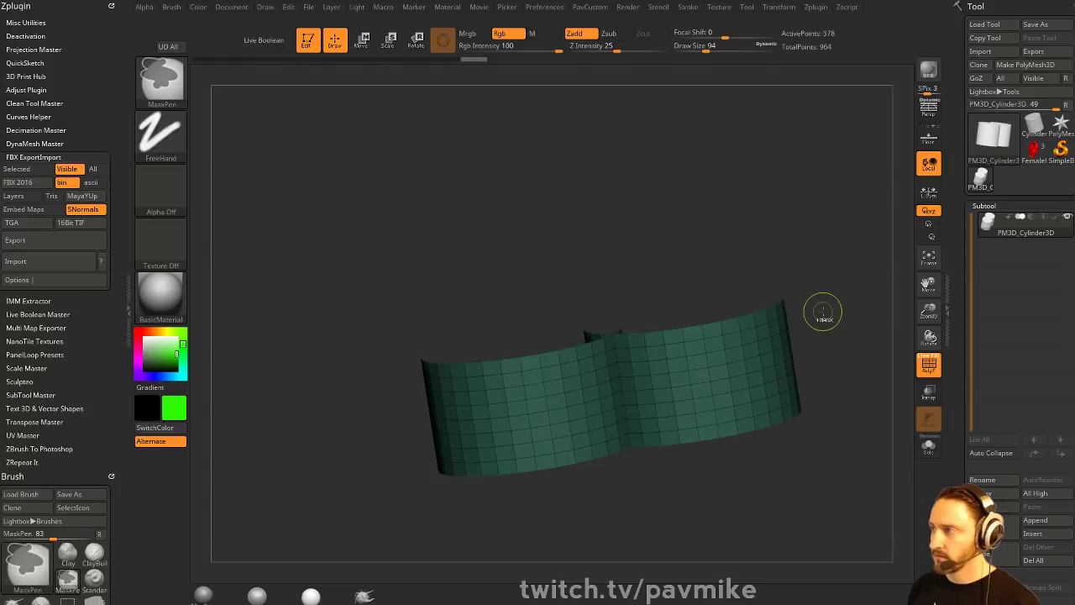
ctrl+shift+click(825, 311)
drag(830, 306, 775, 352)
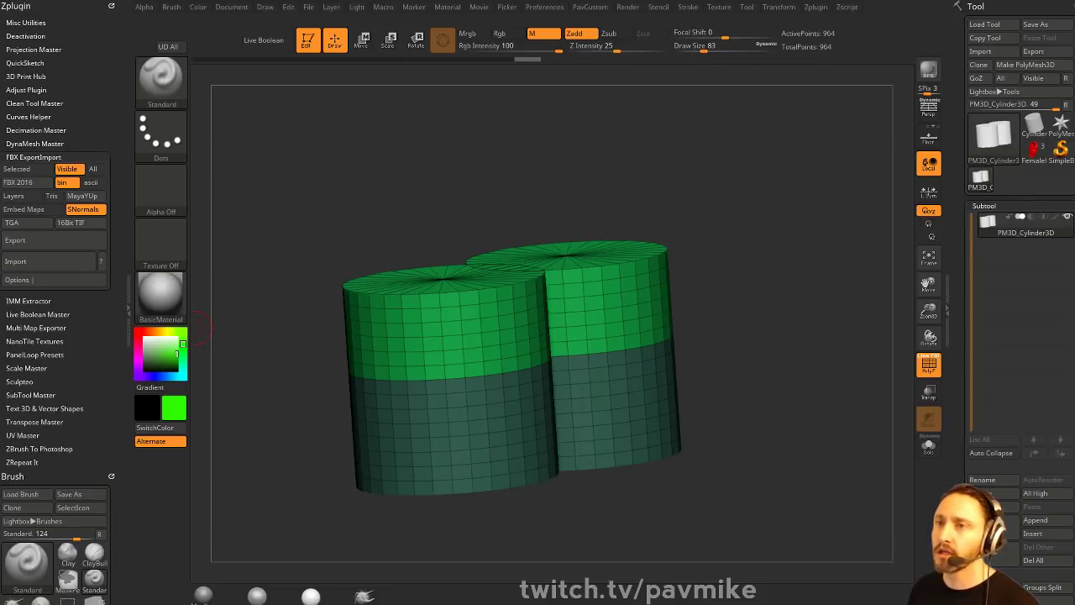
- Switch back to the female head tool and make its FemaleHead subtool active
click(1039, 157)
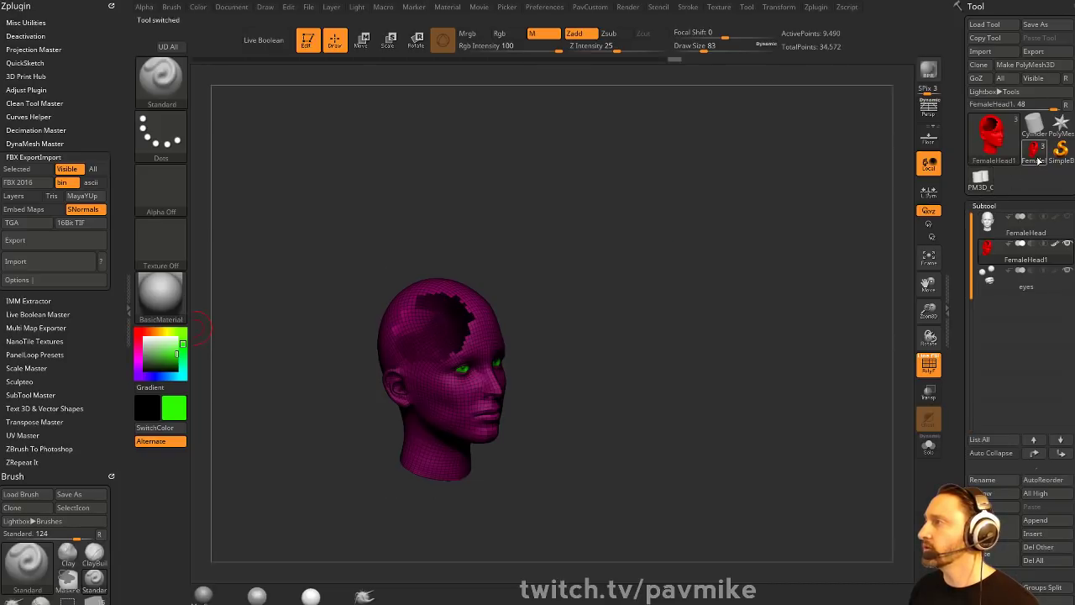
click(1016, 227)
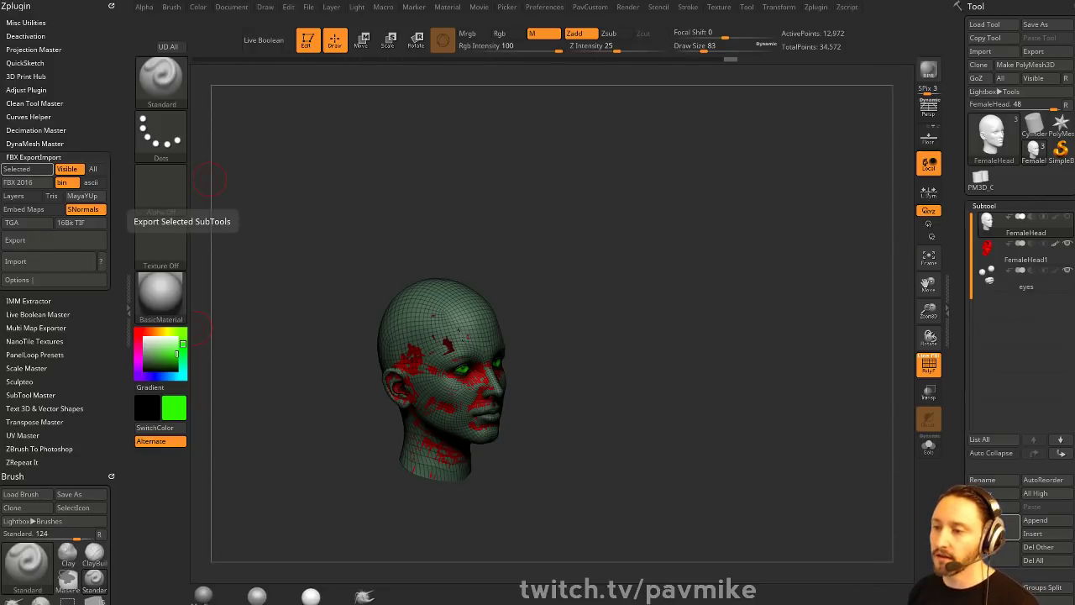
- Switch to the browser, look through the Sci Fi Pistol Series playlist around 031 High Res Export and return to ZBrush
drag(1074, 123, 704, 11)
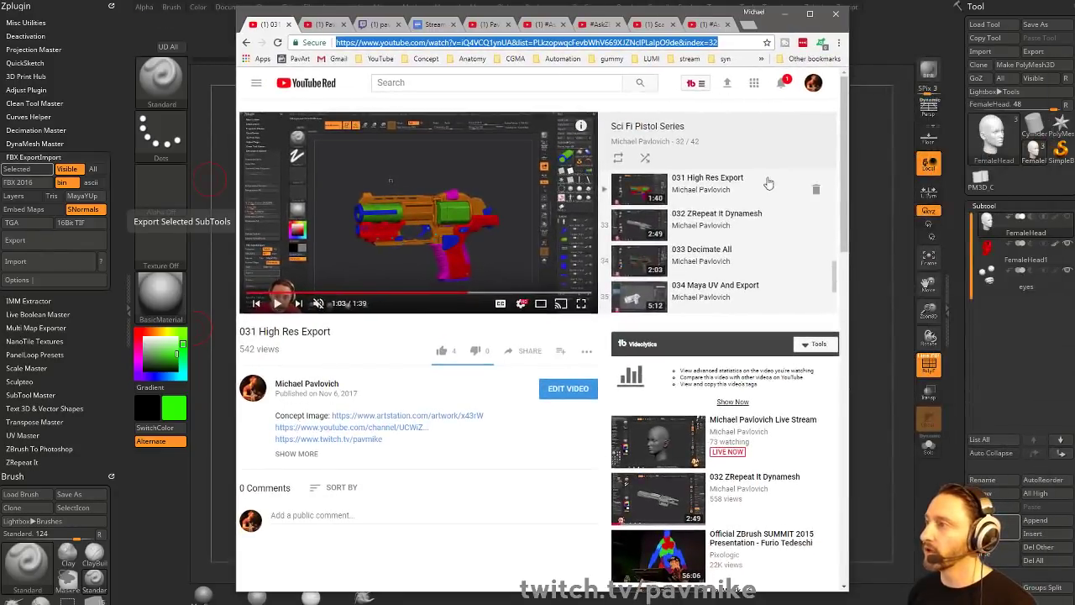
scroll(768, 183, down, 2)
scroll(763, 198, down, 2)
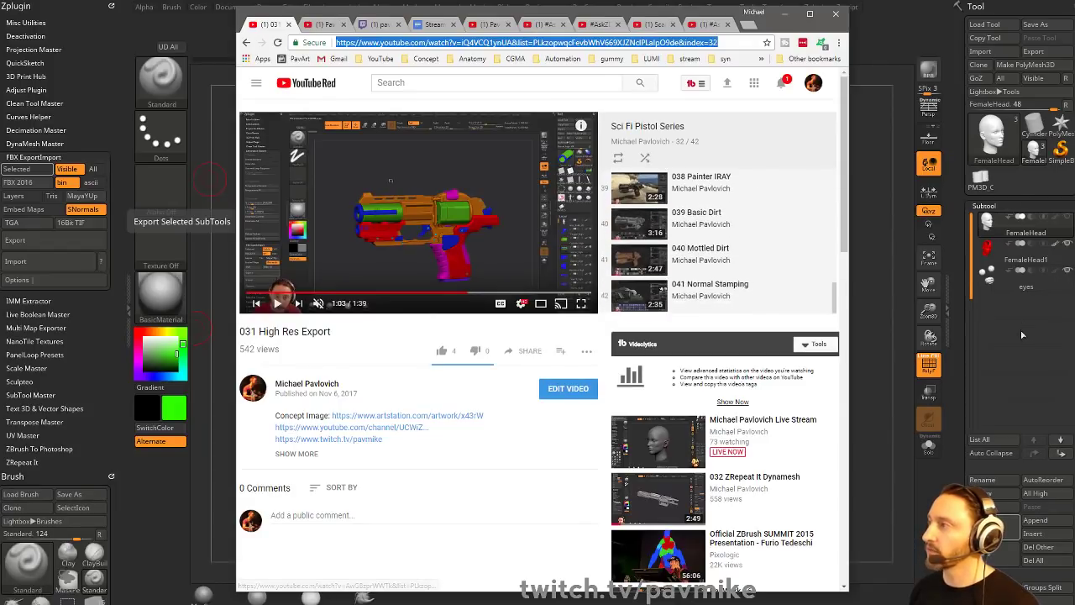
scroll(680, 209, down, 4)
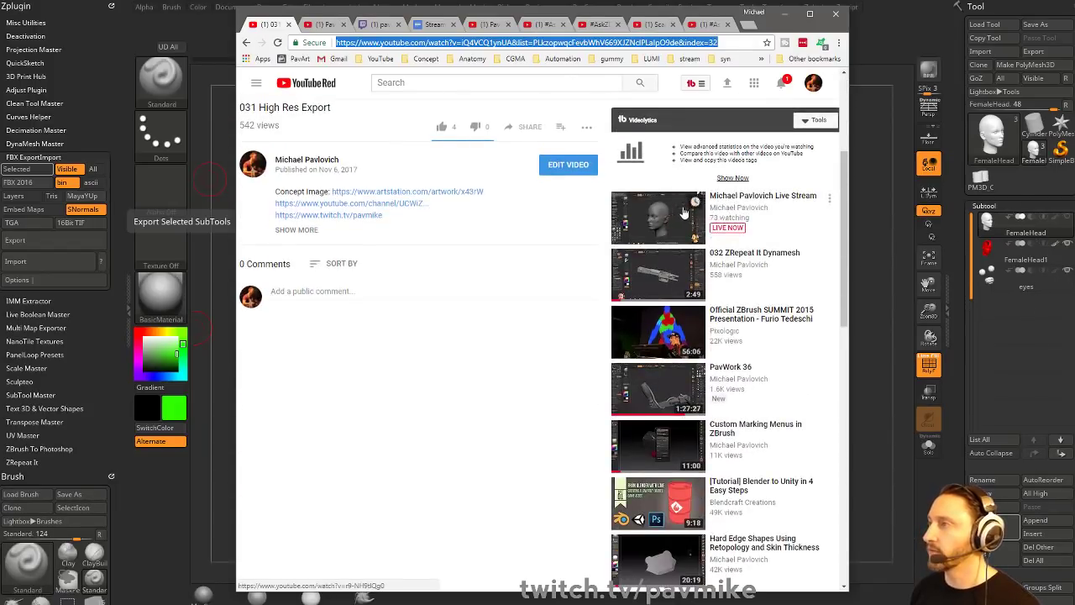
scroll(659, 216, up, 4)
scroll(670, 217, up, 2)
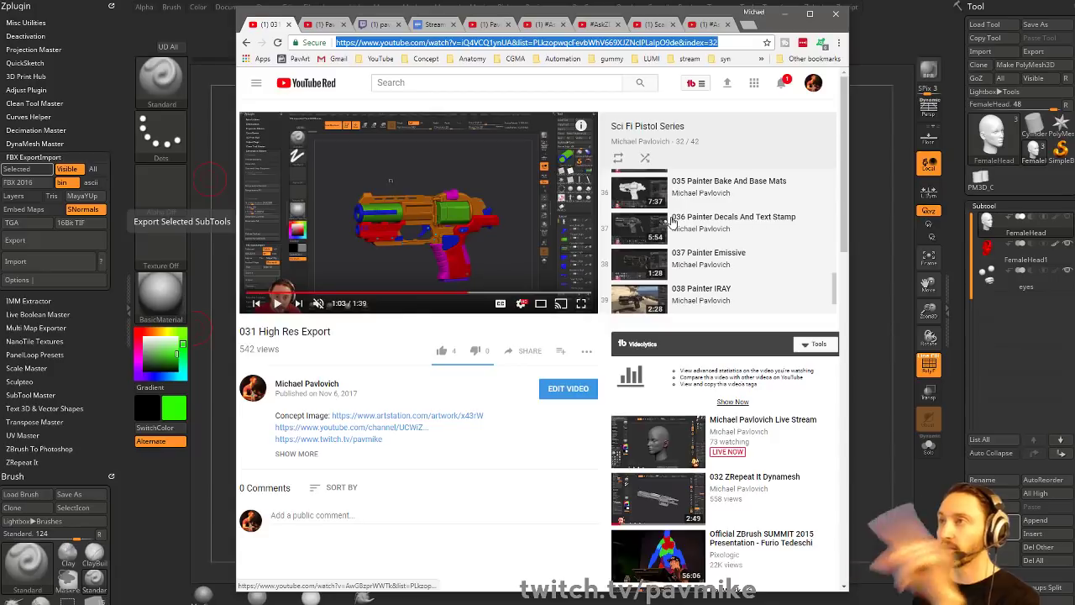
drag(686, 16, 1074, 17)
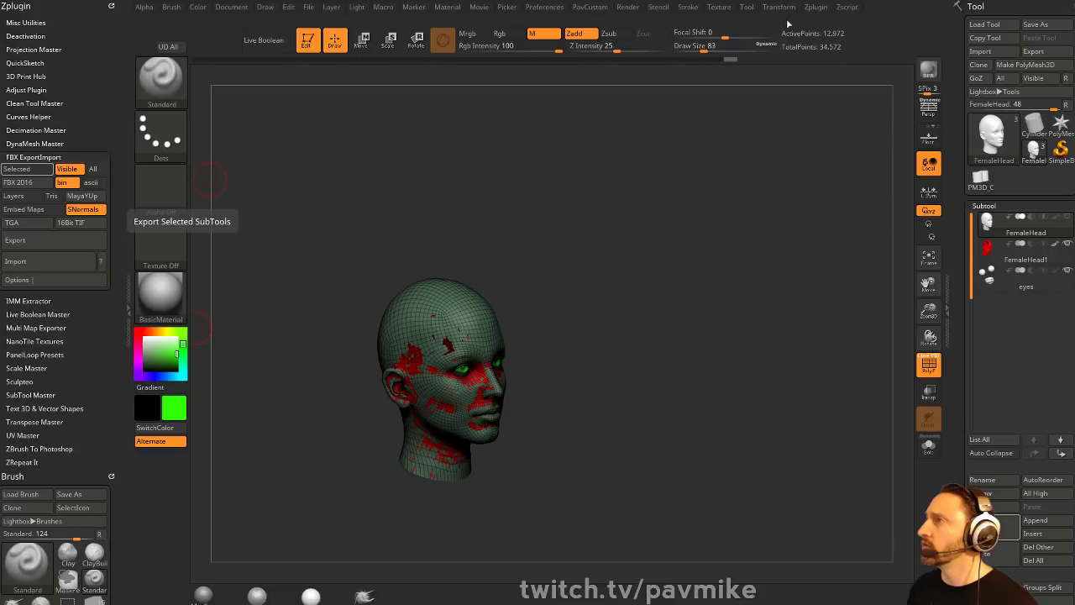
- Inspect SubTool Master's export options for the visible subtools and close them without exporting
click(816, 8)
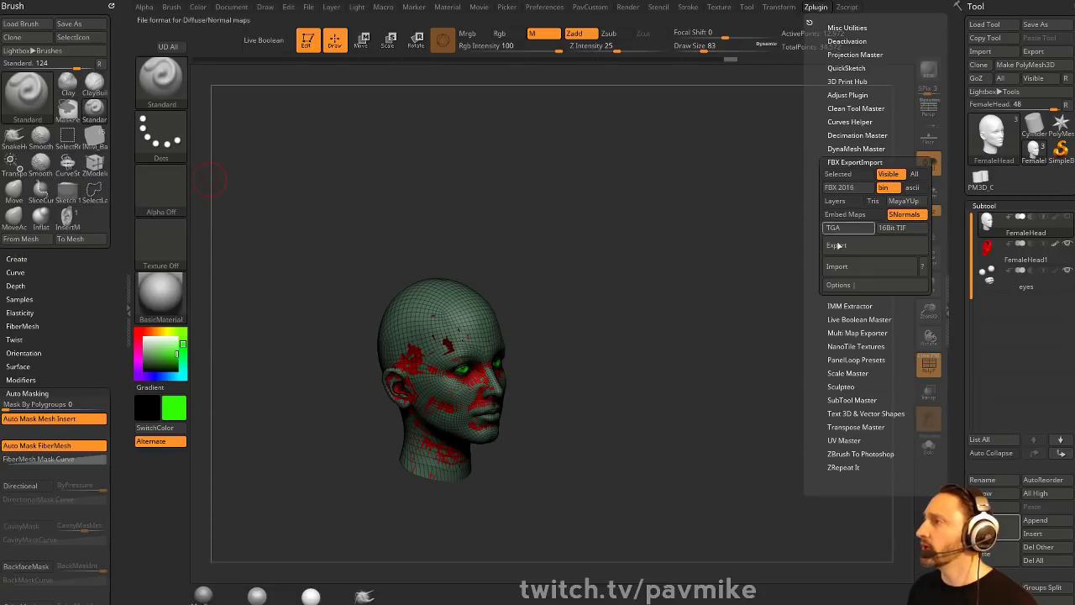
shift+click(853, 162)
shift+click(855, 269)
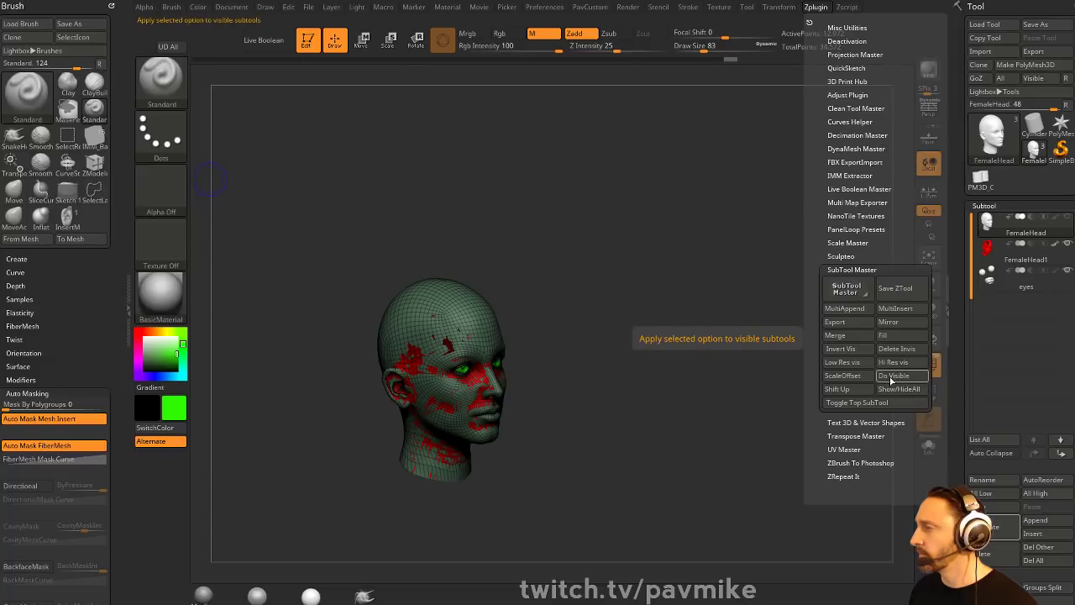
click(836, 321)
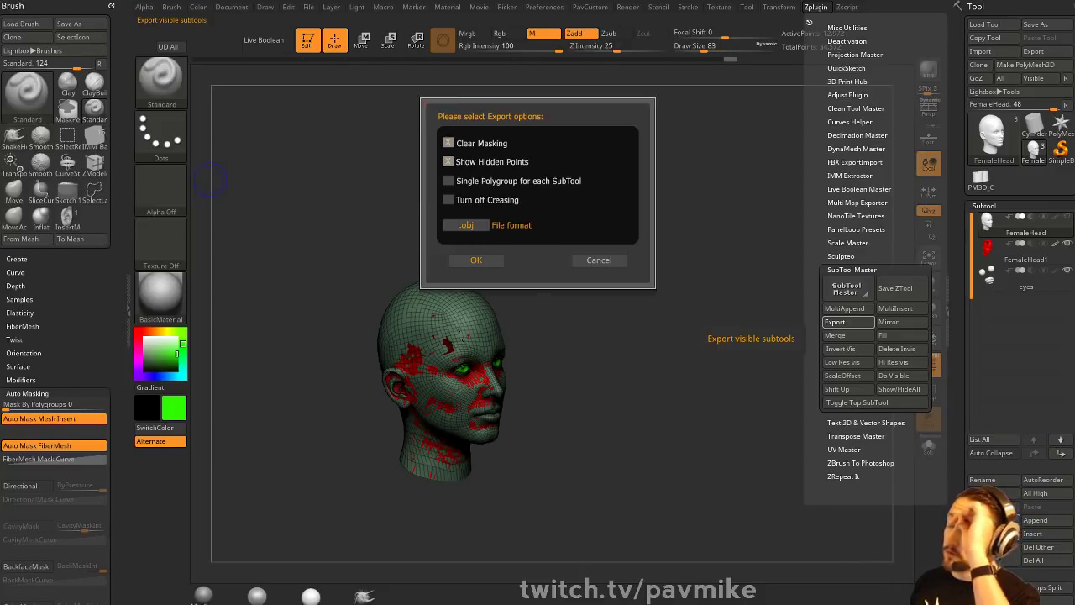
click(595, 265)
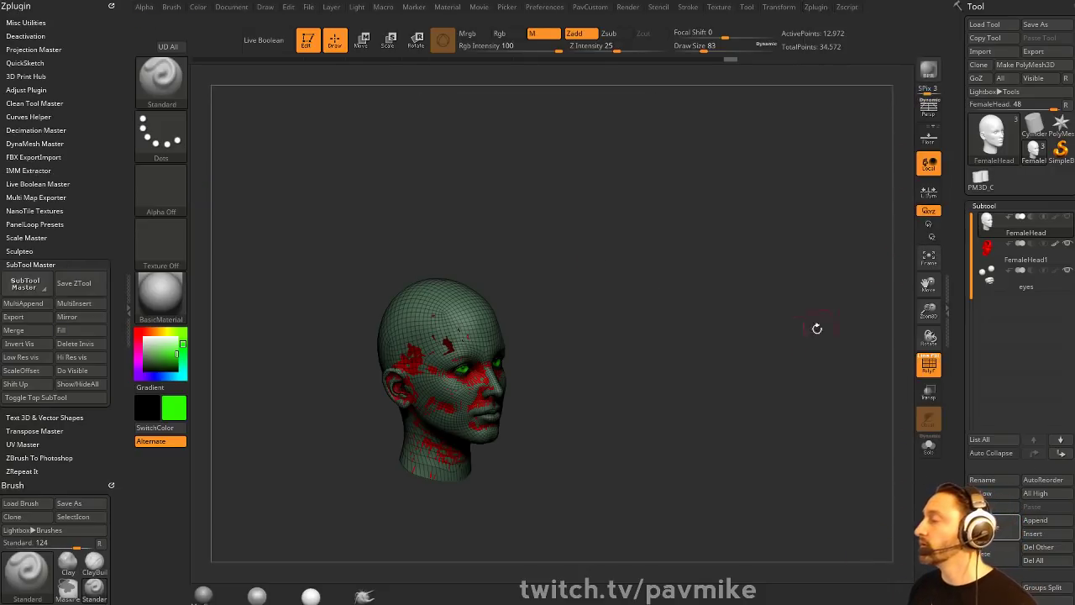
- Merge the visible subtools of the head tool into a single new tool and switch to that merged tool
drag(957, 319, 960, 269)
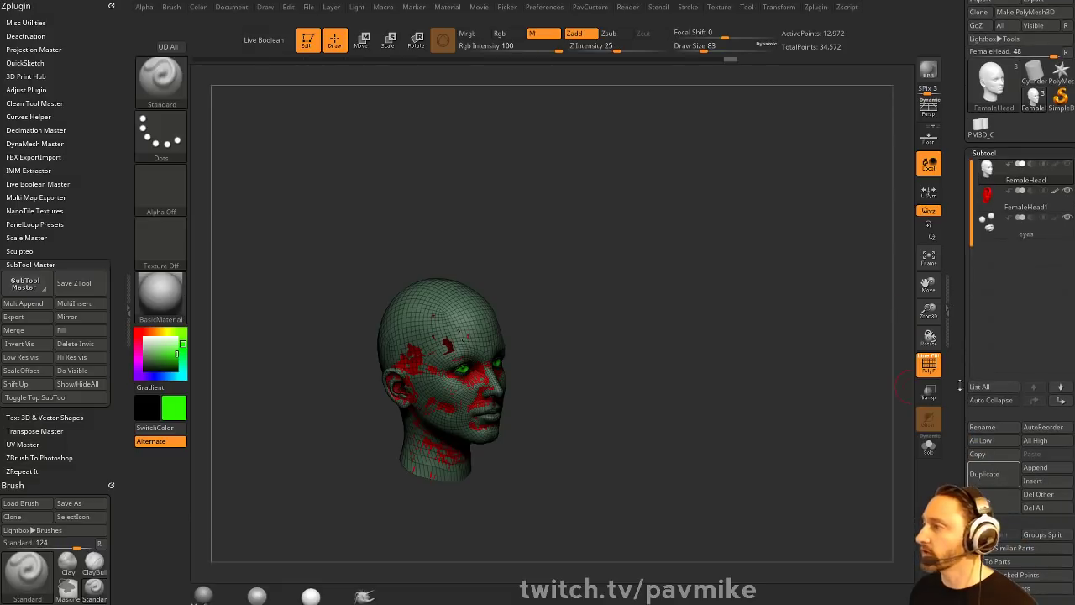
drag(967, 580, 969, 441)
click(979, 463)
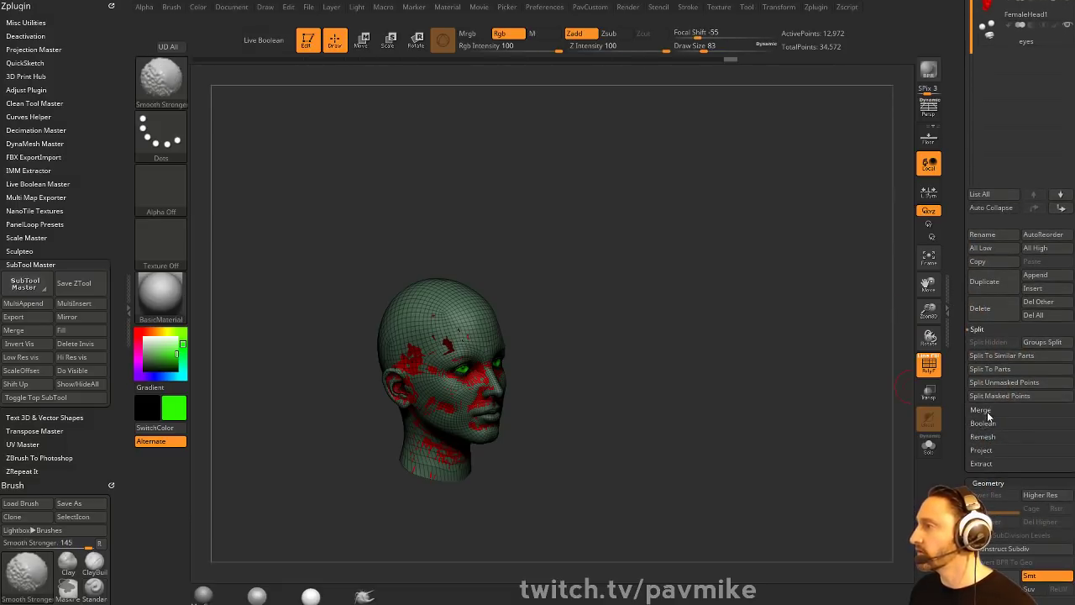
click(971, 370)
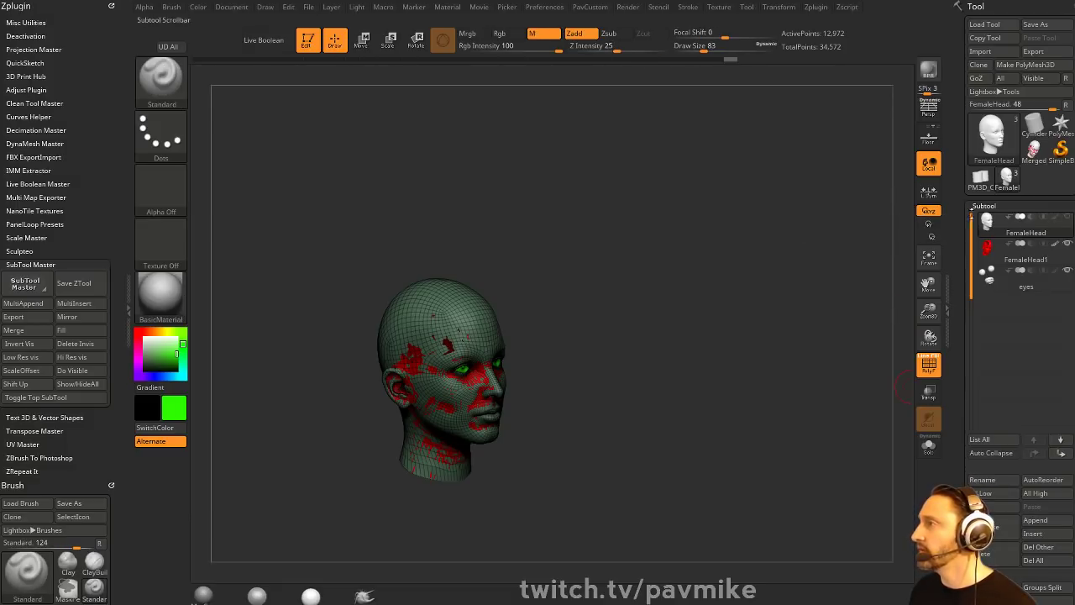
drag(698, 335, 728, 386)
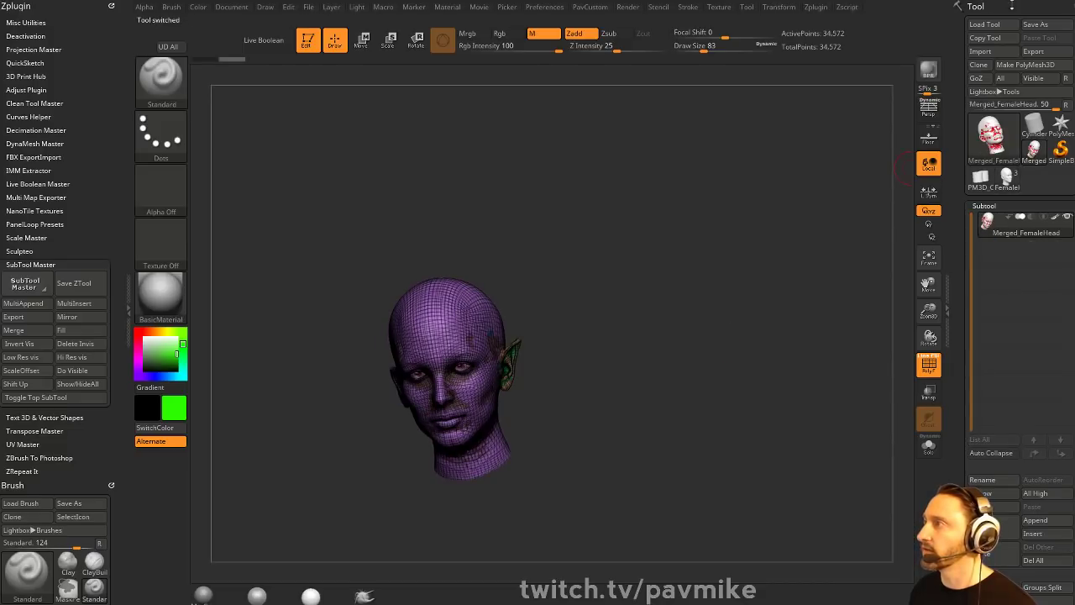
drag(519, 268, 212, 329)
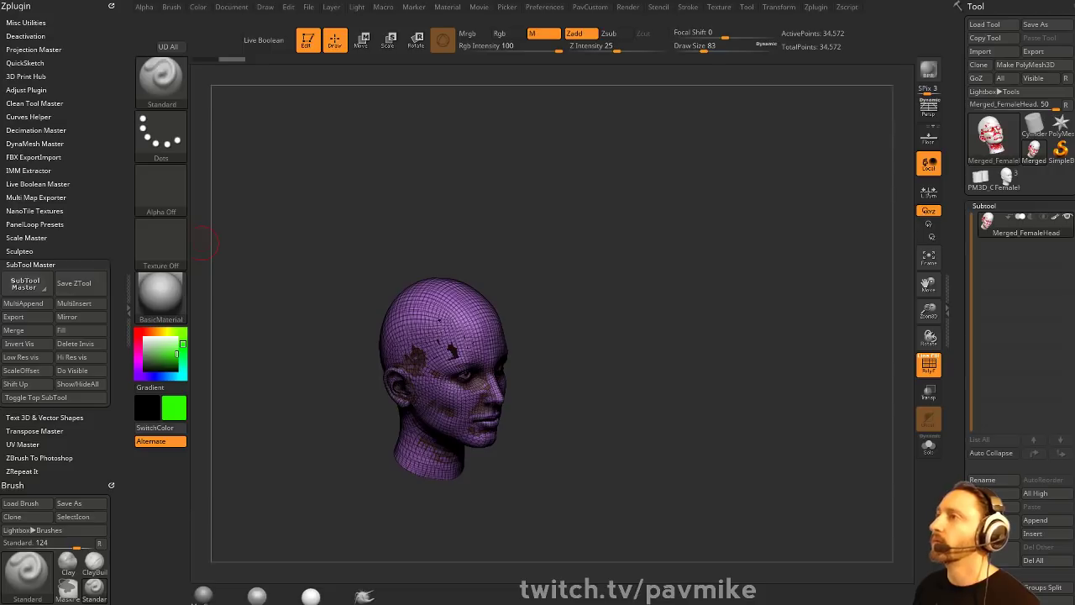
- Fully initialize ZBrush, discarding all custom tools, materials and document data
click(544, 7)
click(592, 29)
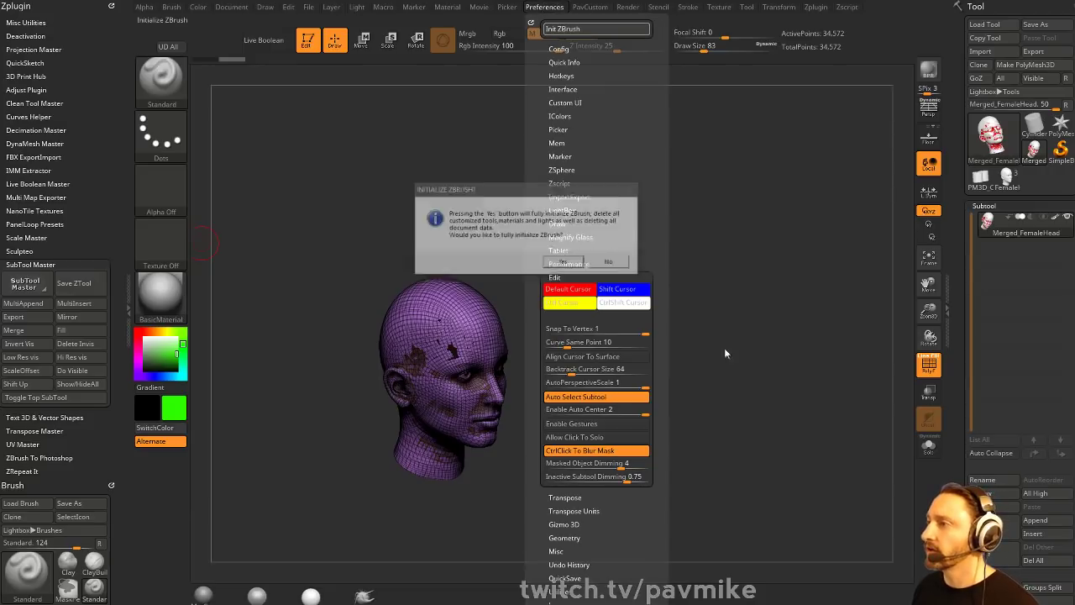
click(565, 263)
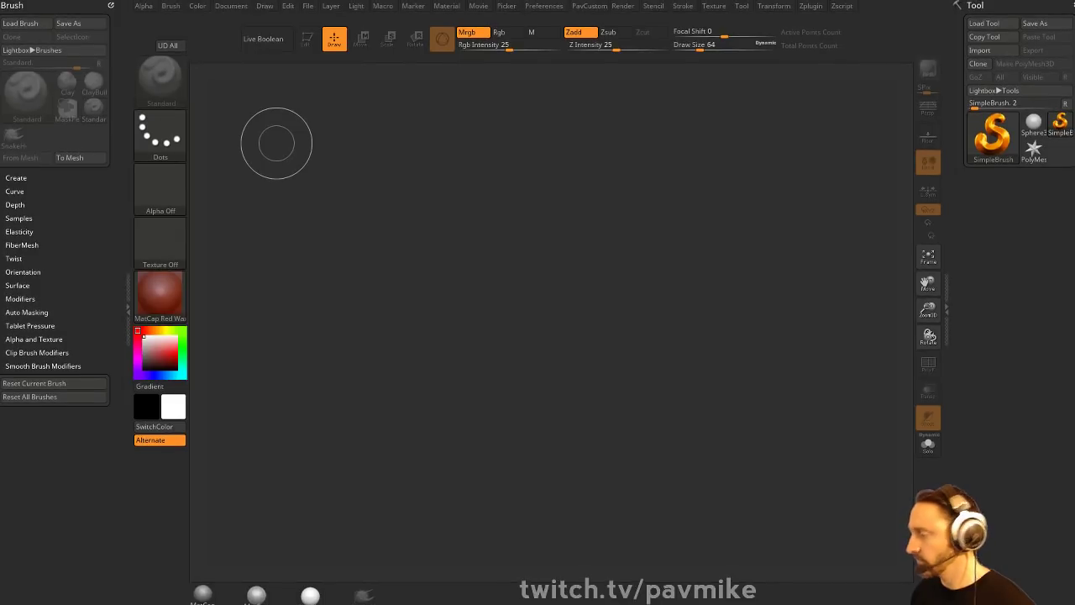
- Hide LightBox to clear the canvas area and set the draw size to 31
key(comma)
click(847, 74)
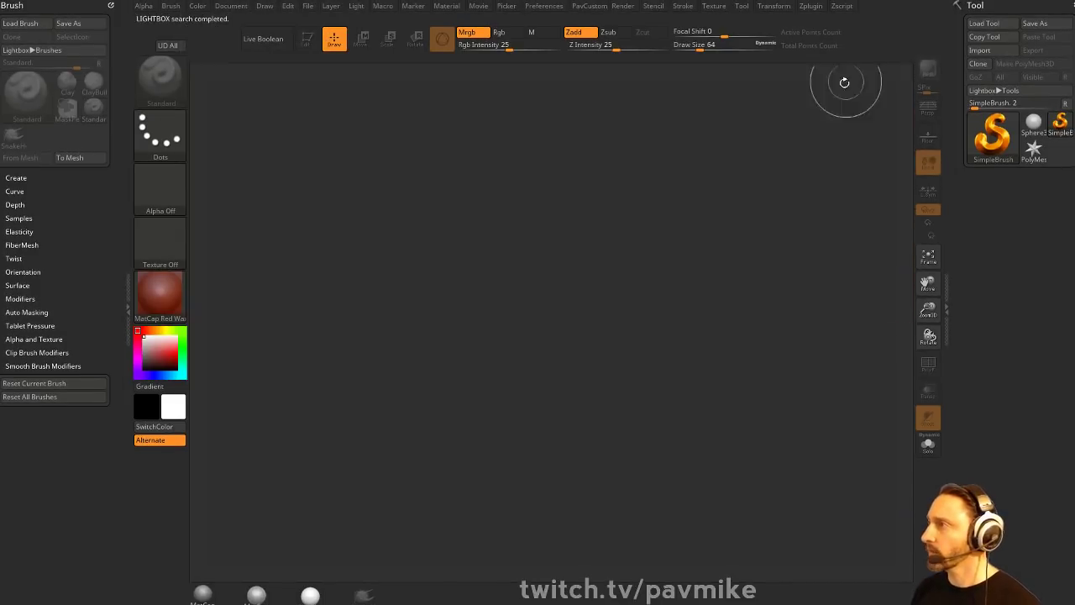
key(s)
drag(674, 274, 665, 277)
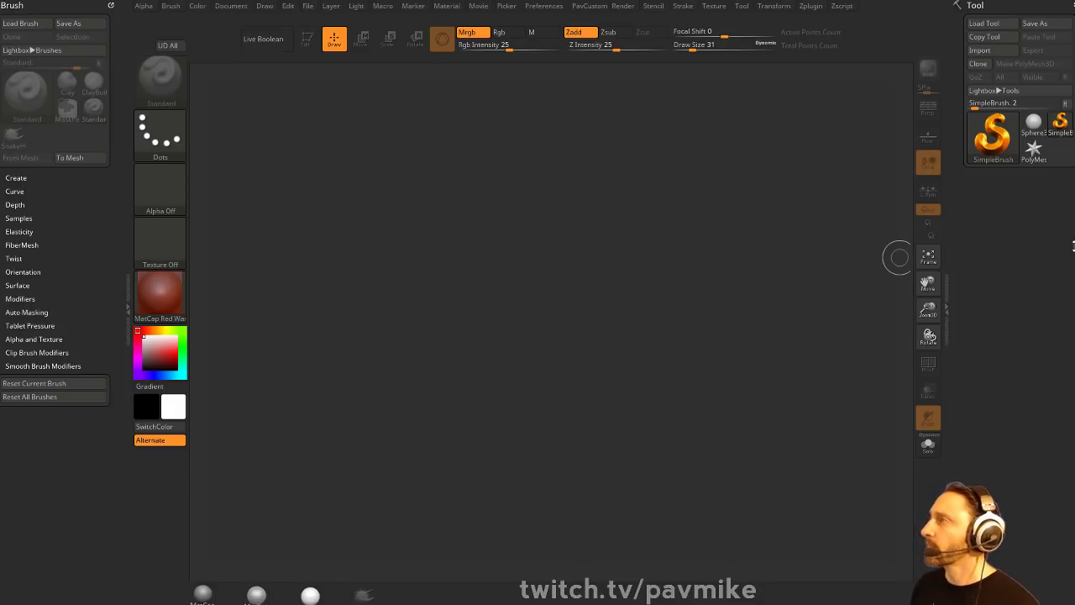
- Bring the two Enchiridion book reference images over the canvas, compare them and move them off the window
drag(857, 1, 484, 208)
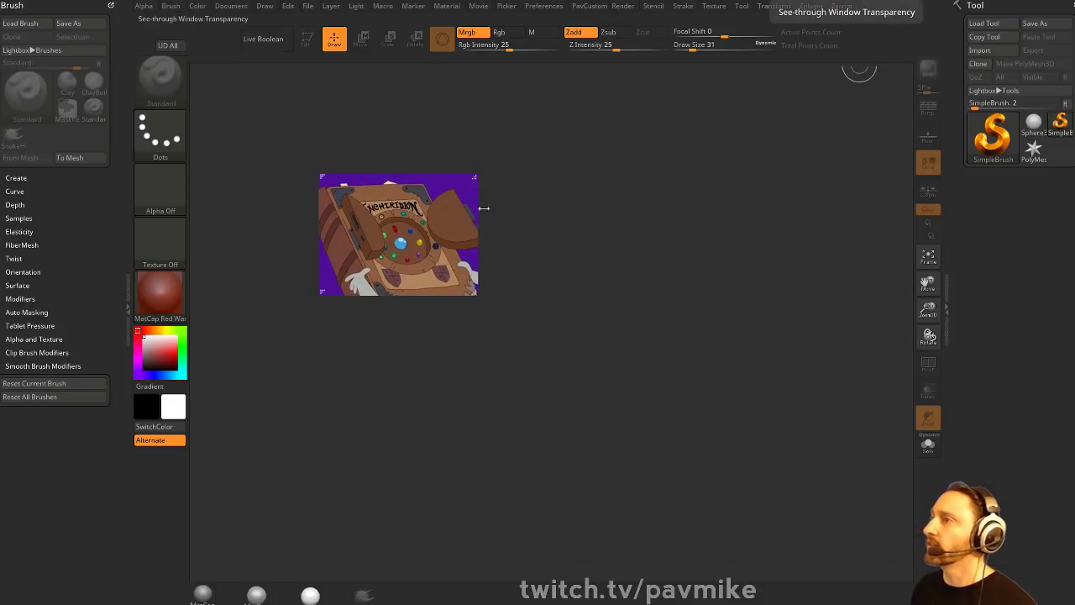
drag(1074, 101, 630, 223)
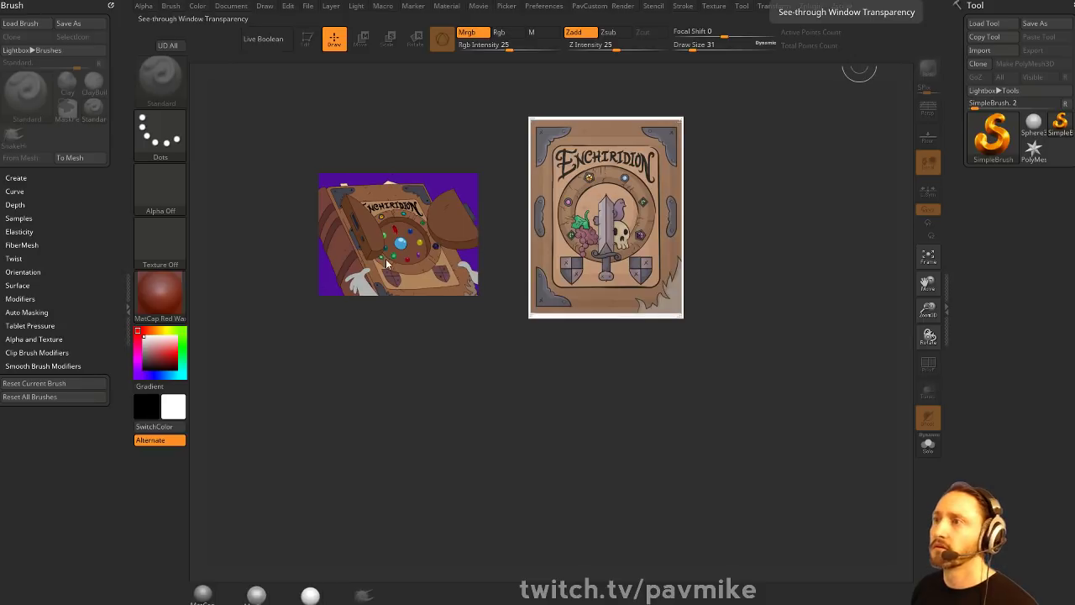
drag(386, 260, 697, 0)
drag(584, 168, 1074, 100)
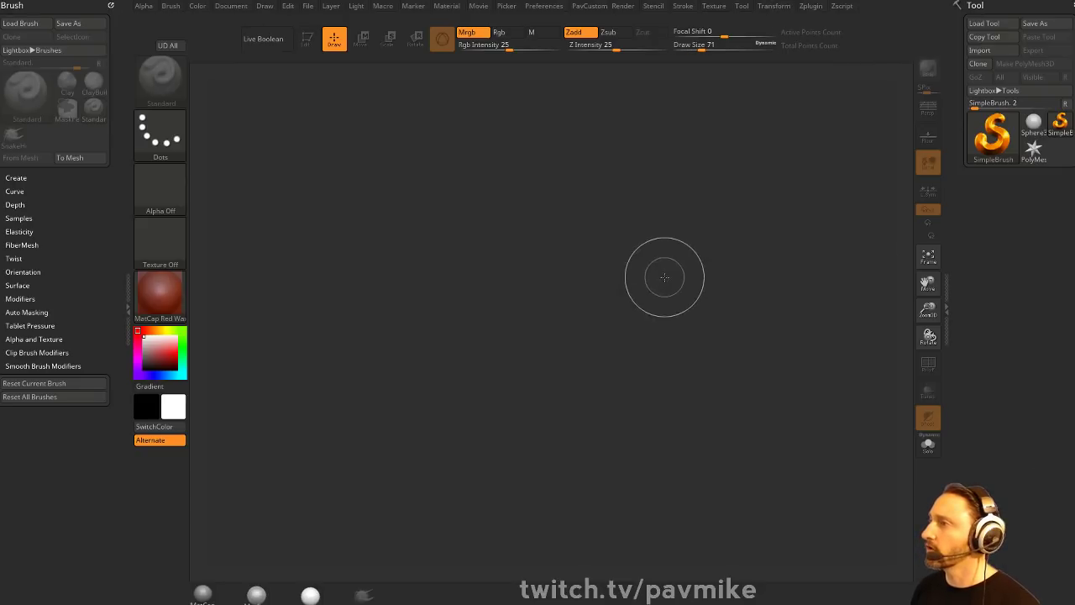
- Draw an Arrow3D mesh on the canvas and put it into edit mode
click(993, 135)
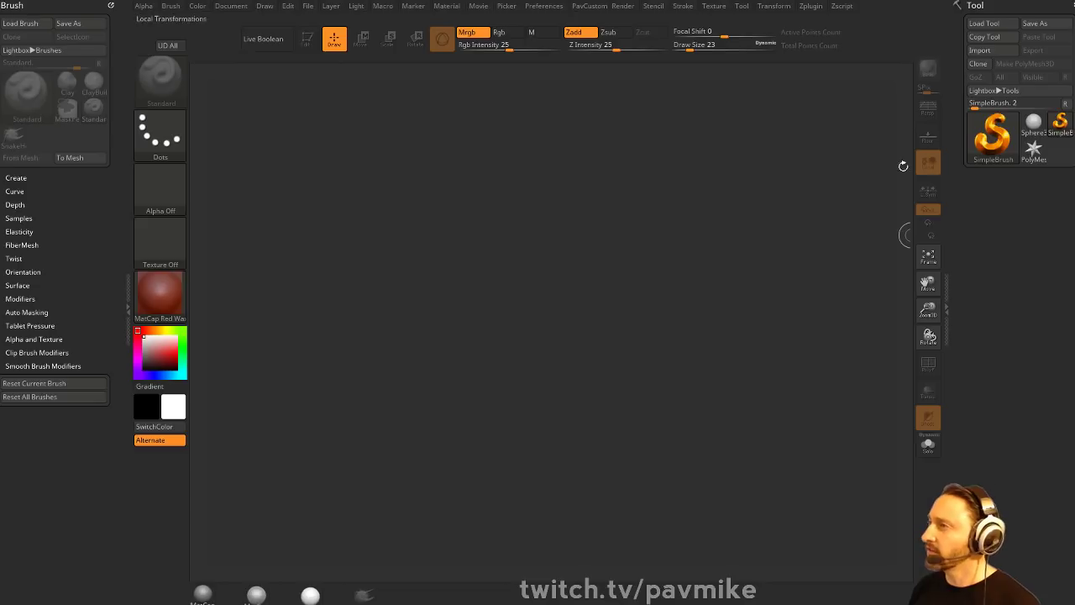
click(990, 160)
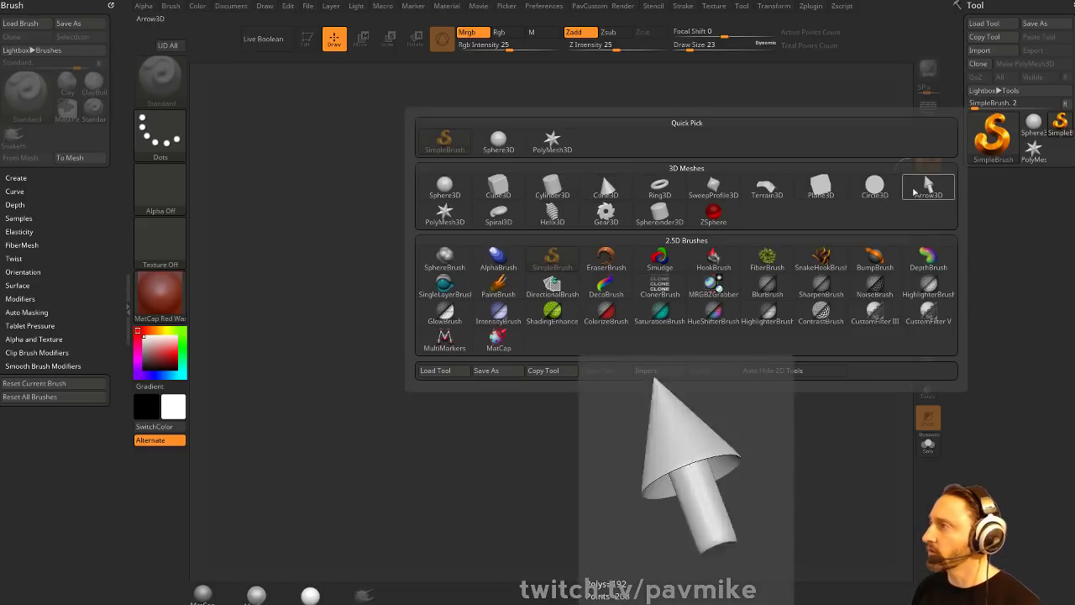
click(924, 185)
drag(509, 310, 364, 100)
key(t)
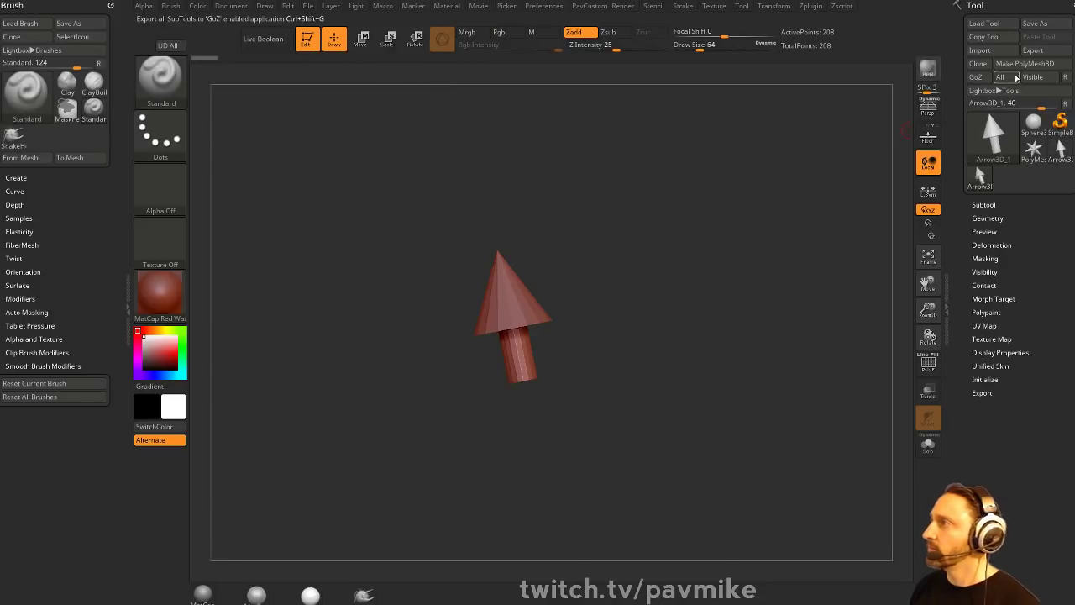
- Convert the arrow to a PolyMesh3D and display it with the MatCap Gray material
click(1023, 65)
click(202, 594)
mouse_move(486, 370)
mouse_down()
mouse_move(698, 269)
mouse_move(717, 233)
mouse_move(701, 264)
mouse_up()
- Inspect the arrow from several angles with the floor grid shown, and hide the grid again
click(928, 136)
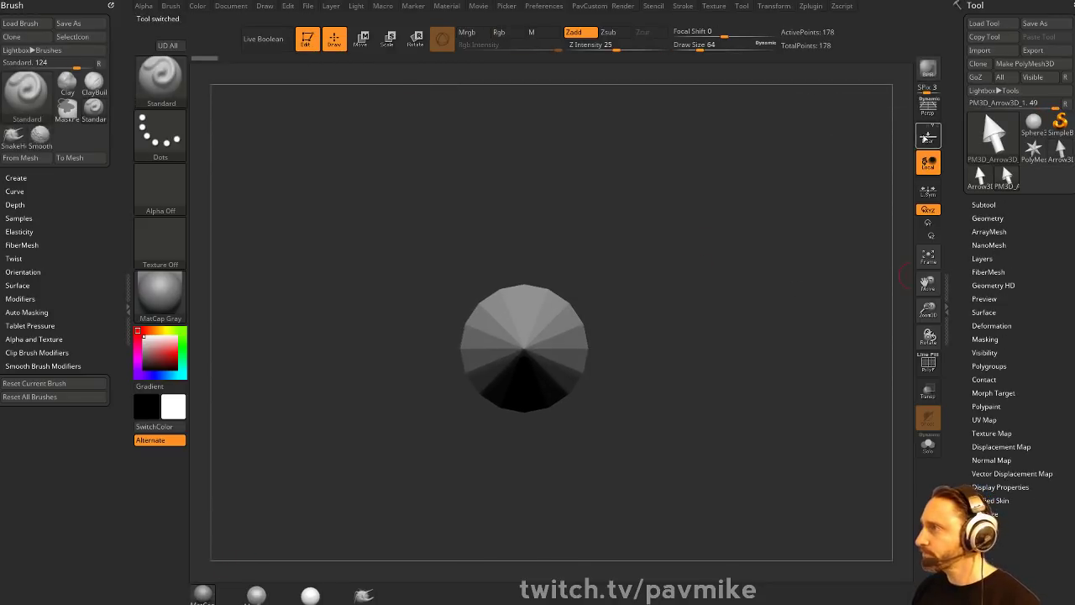
drag(689, 336, 677, 278)
key(w)
drag(560, 312, 489, 314)
key(q)
mouse_move(715, 268)
mouse_down()
mouse_move(760, 320)
mouse_move(626, 347)
mouse_move(708, 252)
mouse_move(895, 214)
mouse_up()
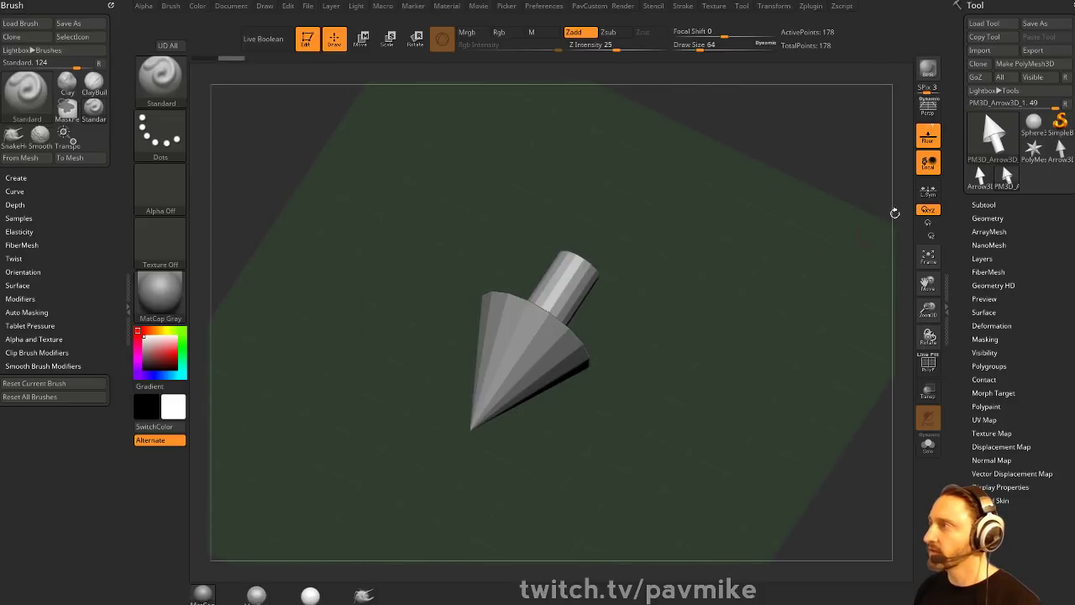
click(928, 139)
drag(701, 274, 658, 329)
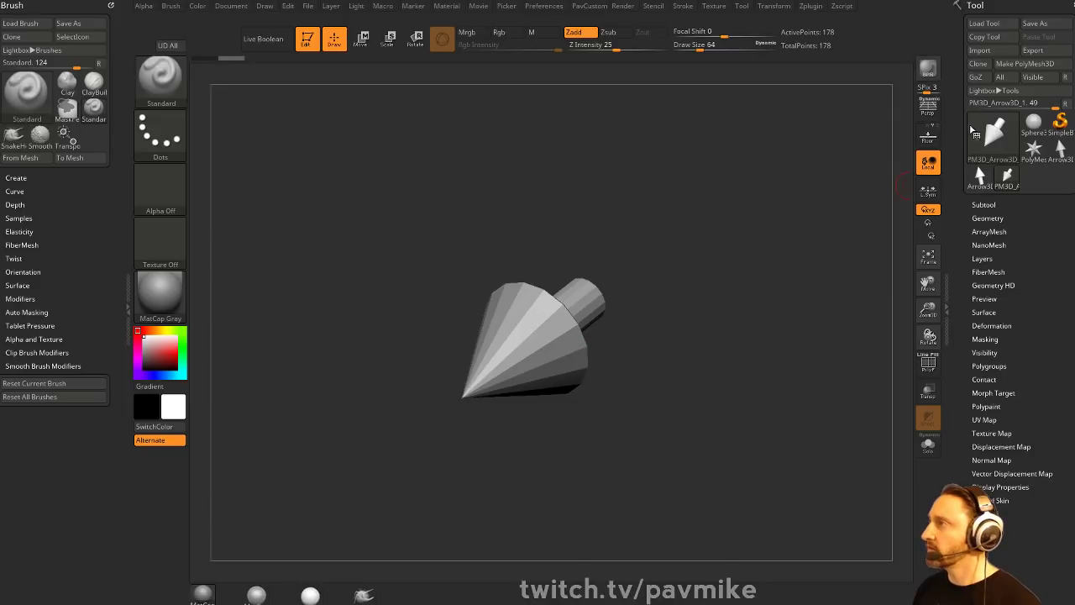
- Replace the arrow on the canvas with a newly drawn Plane3D mesh in edit mode
click(1060, 125)
click(448, 192)
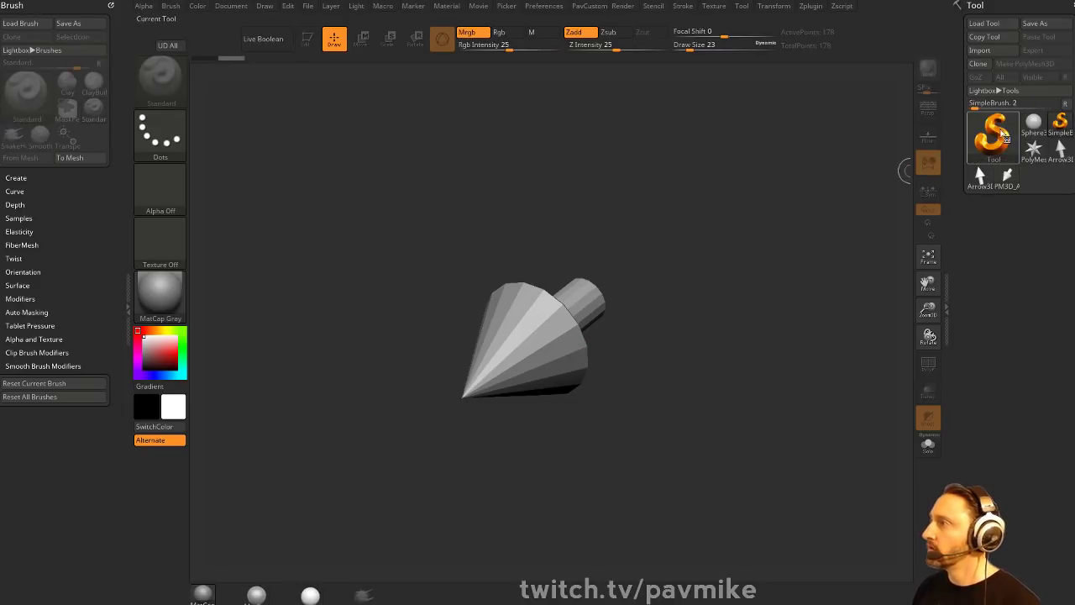
click(866, 185)
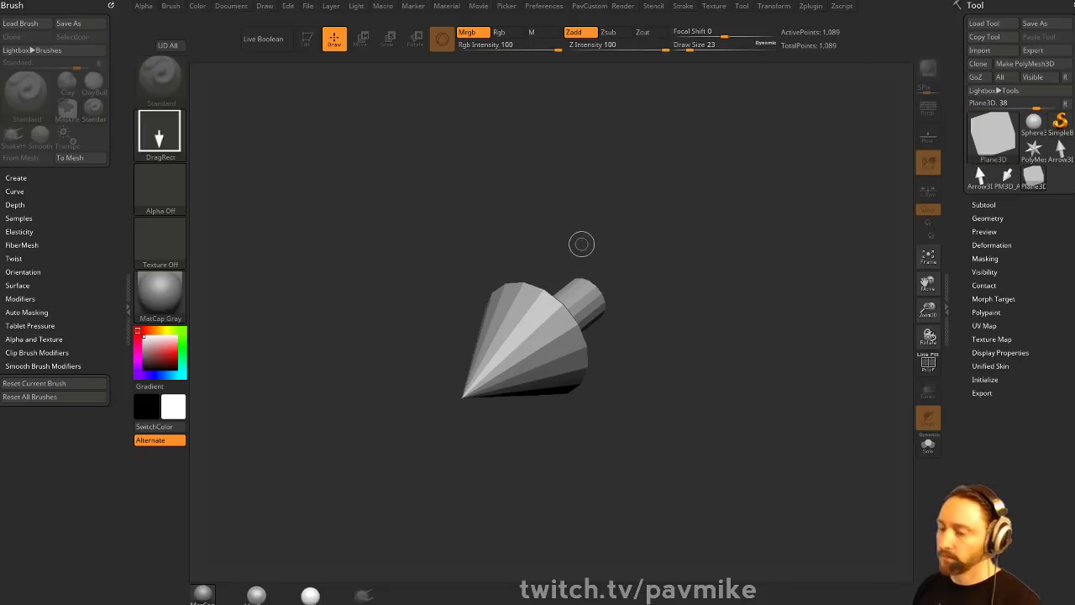
key(ctrl+n)
drag(514, 345, 487, 266)
click(309, 42)
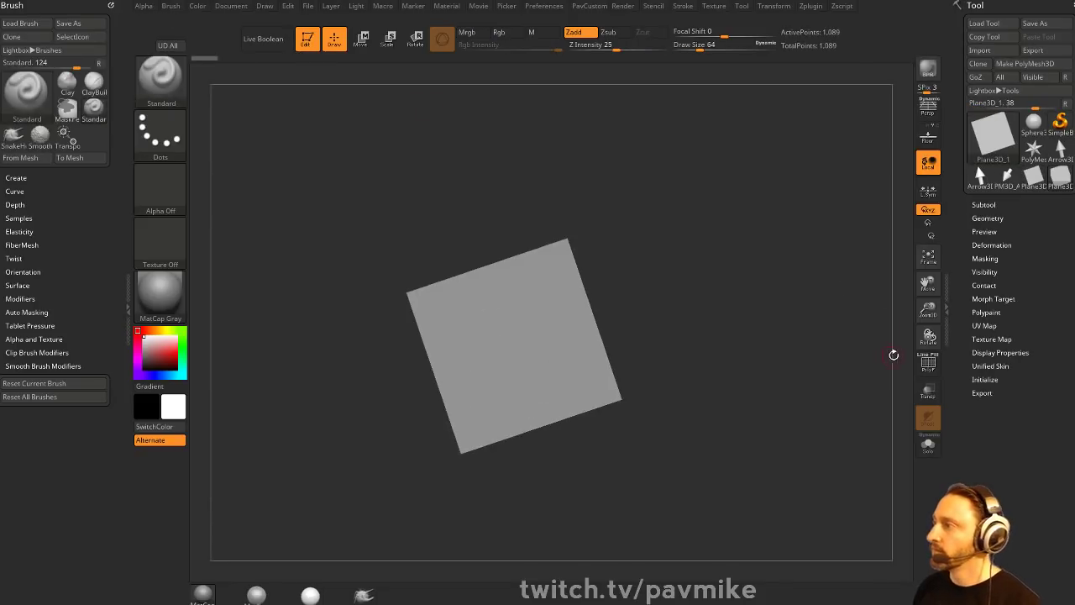
- Show the plane's polyframe wireframe and frame the plane in a straight front view to examine its grid
click(929, 364)
key(f)
mouse_move(803, 354)
shift+mouse_down()
mouse_move(804, 338)
mouse_move(794, 347)
shift+mouse_up()
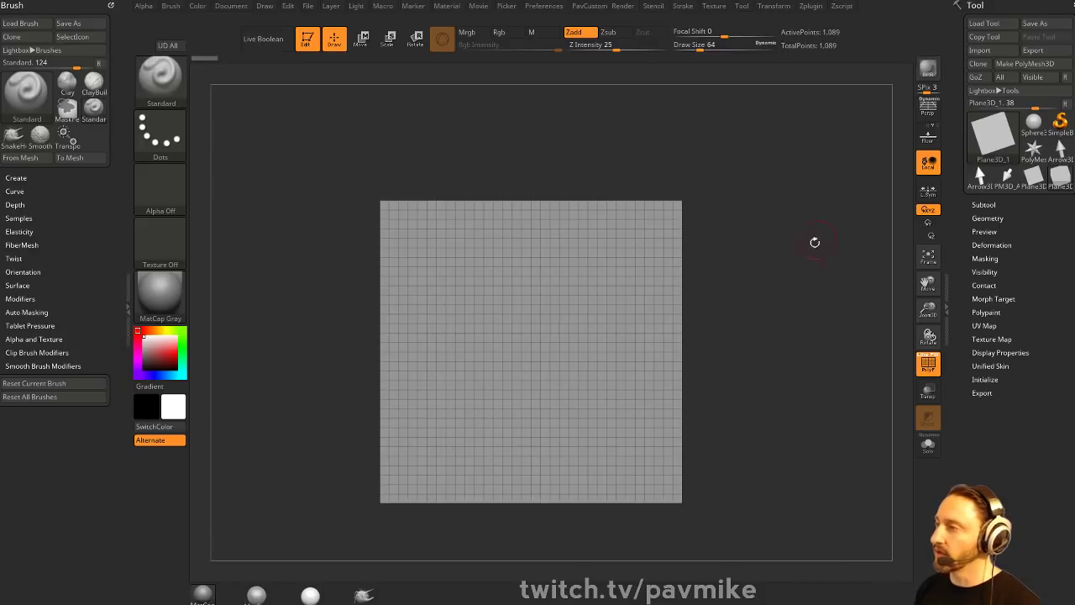
mouse_move(814, 243)
mouse_down()
mouse_move(794, 294)
mouse_move(790, 271)
mouse_move(811, 264)
mouse_move(790, 300)
mouse_move(832, 273)
mouse_up()
key(shift)
- Convert the plane to a PolyMesh3D and reveal its geometry settings around Divide and Crease
click(985, 219)
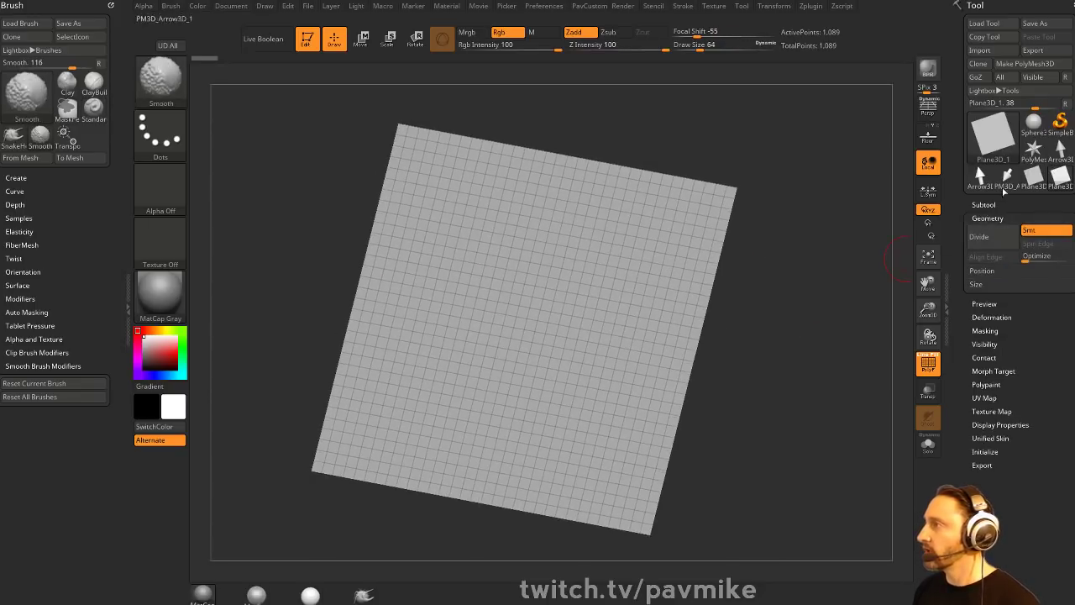
click(1038, 67)
drag(980, 357, 981, 261)
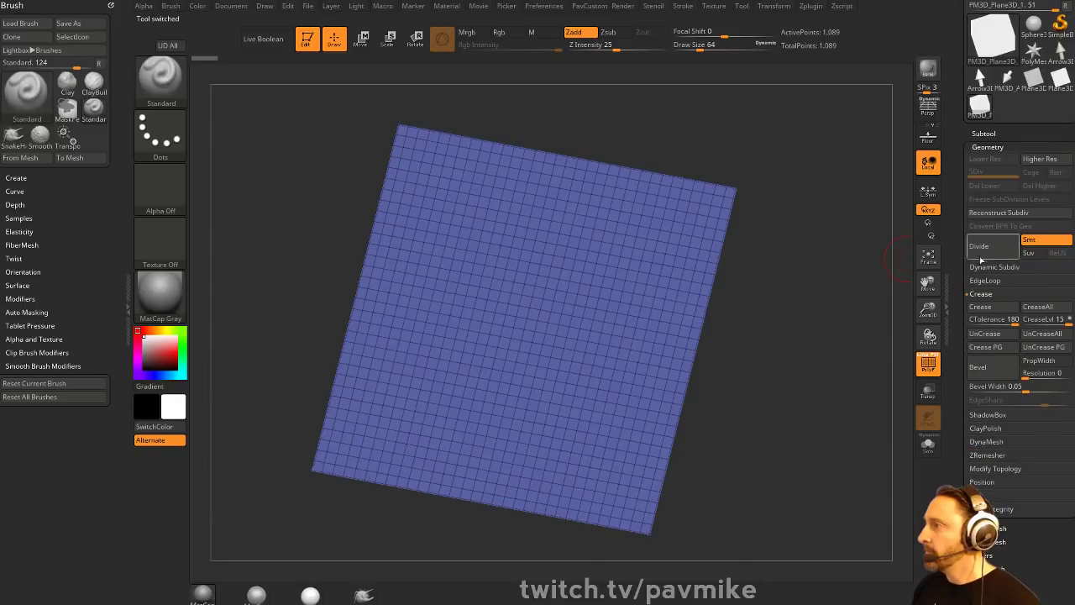
- Reconstruct the plane's lower subdivision levels down to a 4 by 4 grid and delete the higher levels
click(1009, 213)
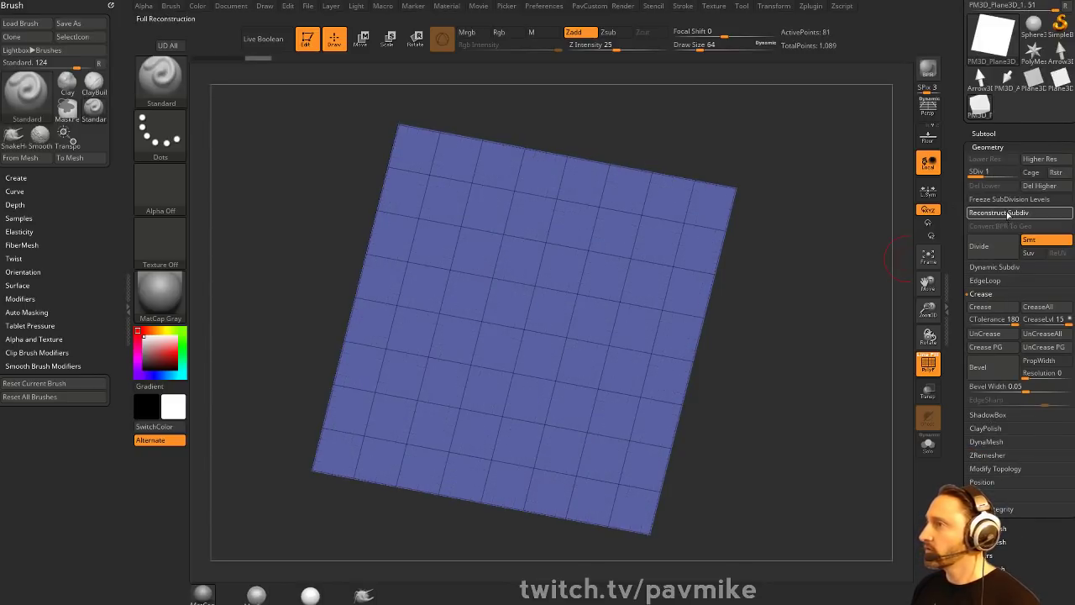
click(1009, 214)
click(1038, 186)
- Activate the ZModeler brush and set its polygon action to Insert NanoMesh with All Polygons as the target
key(b)
key(z)
key(m)
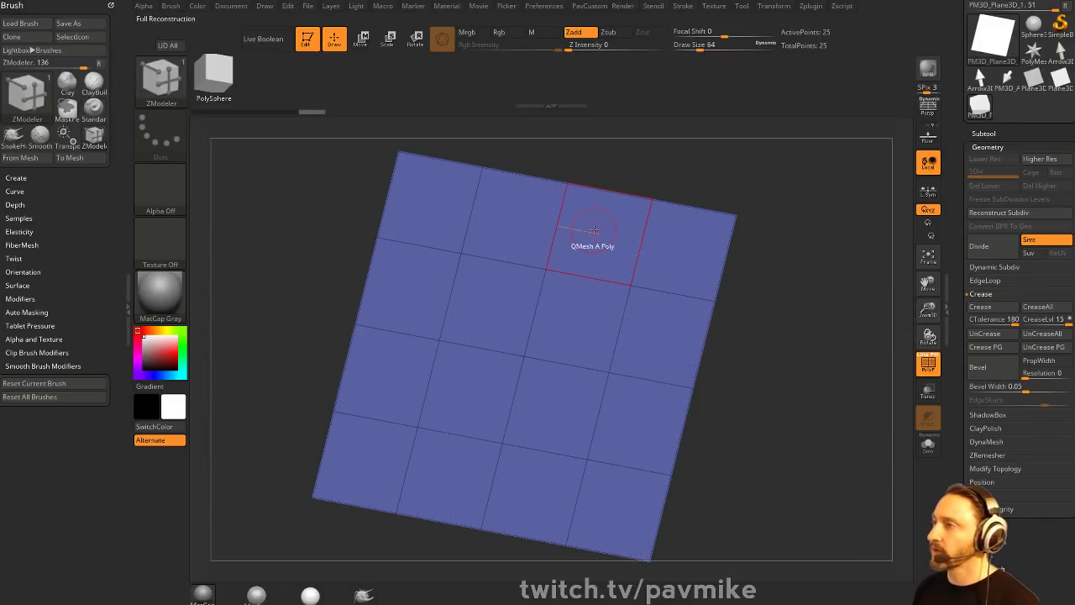
key(space)
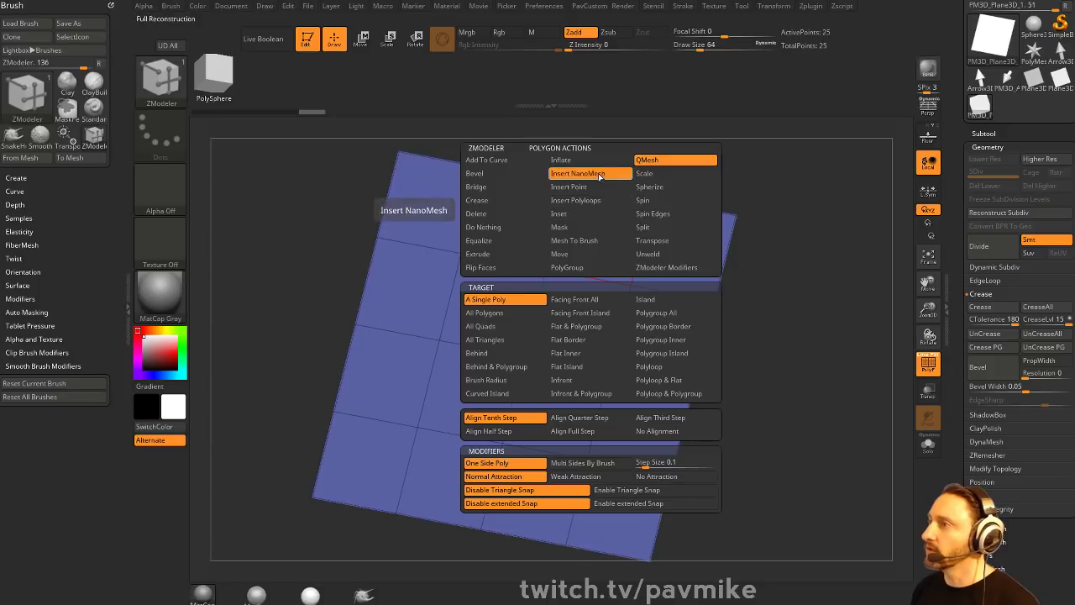
click(600, 174)
click(504, 313)
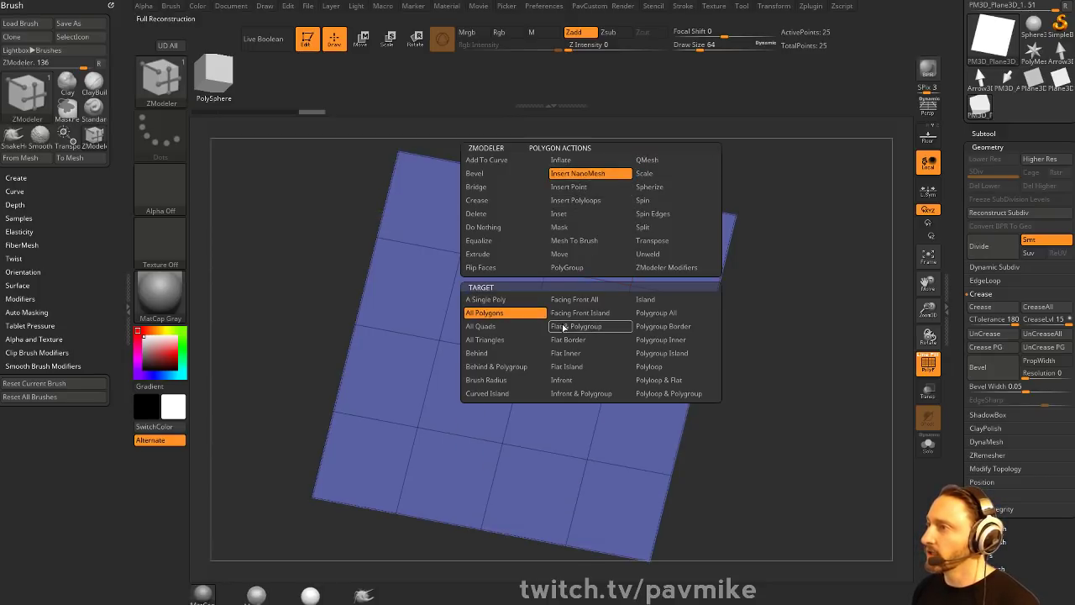
- Choose Arrow3D_1 as the NanoMesh, try inserting it across the plane's polygons twice, and undo each insertion
click(568, 324)
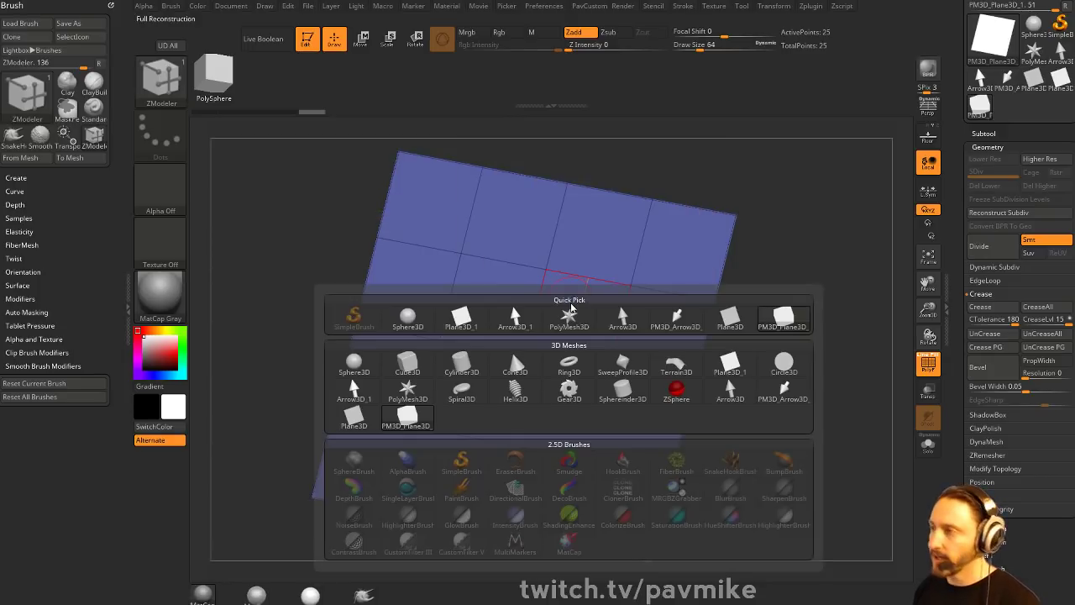
click(499, 319)
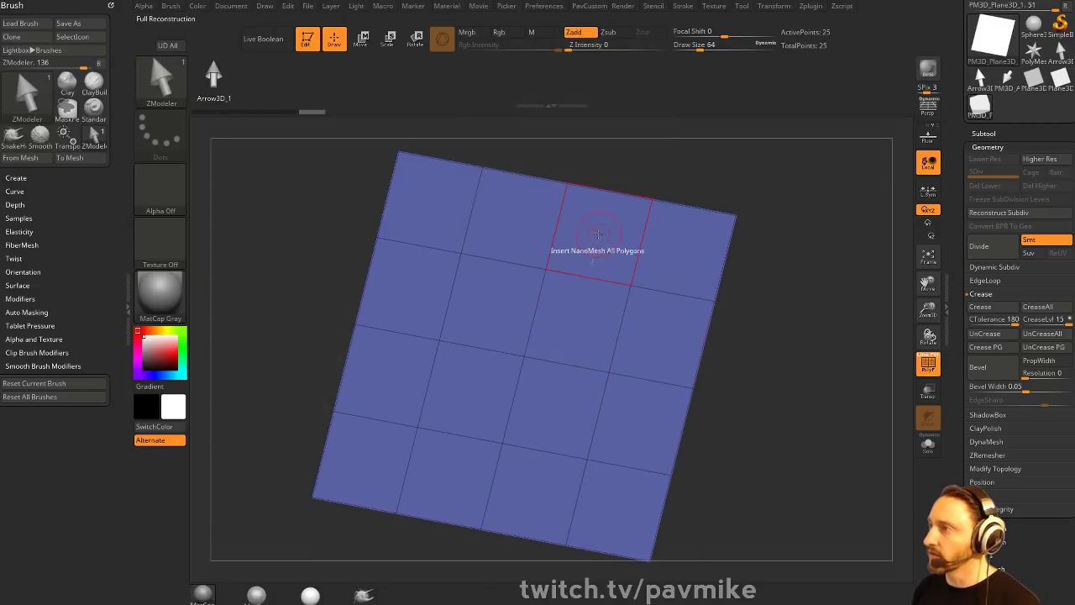
drag(626, 252, 630, 251)
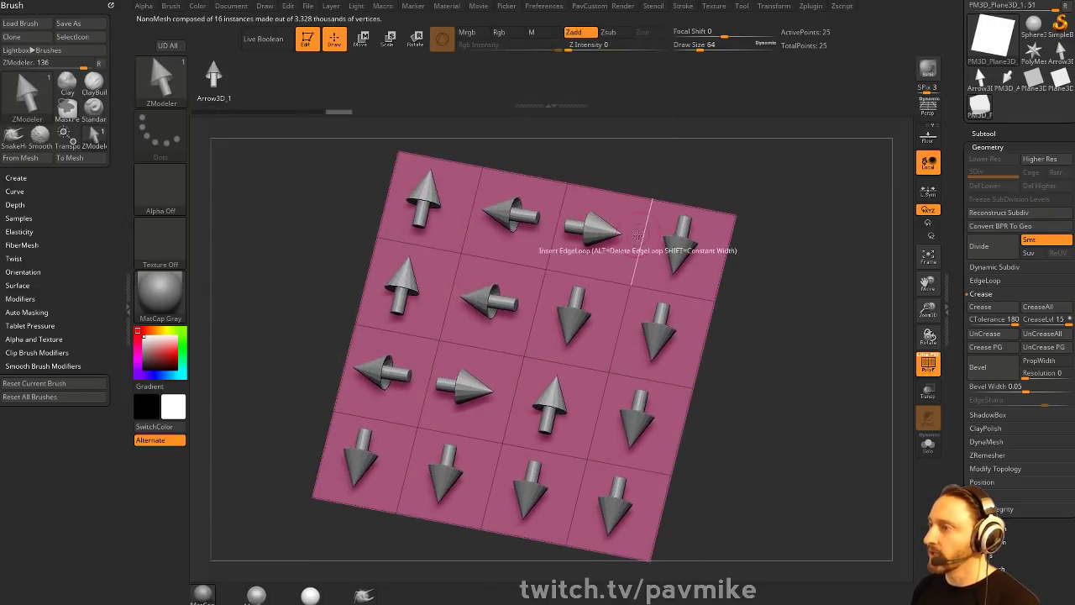
key(ctrl+z)
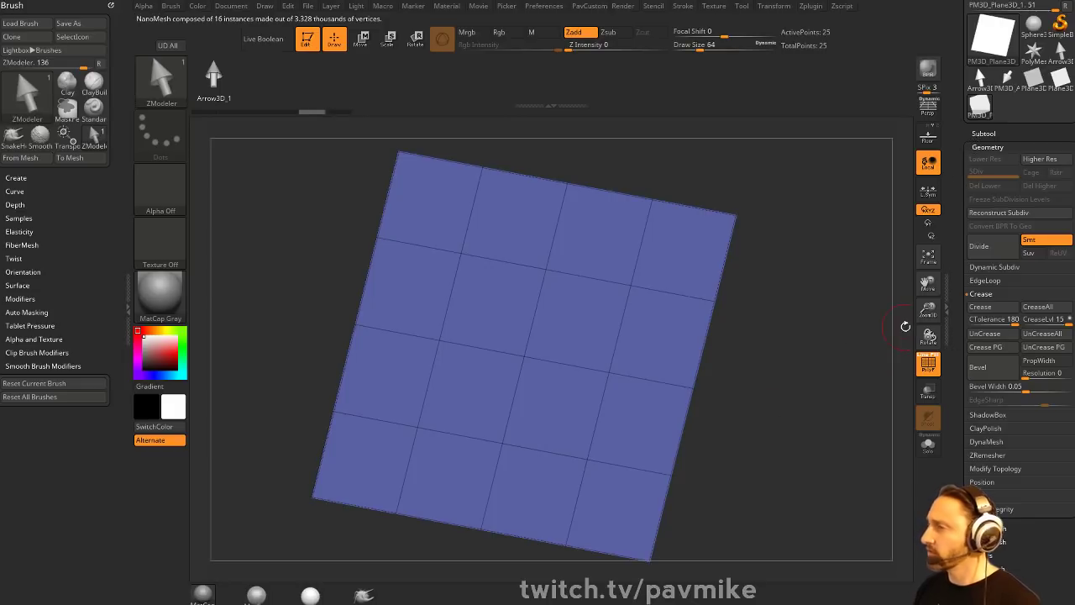
scroll(955, 402, down, 3)
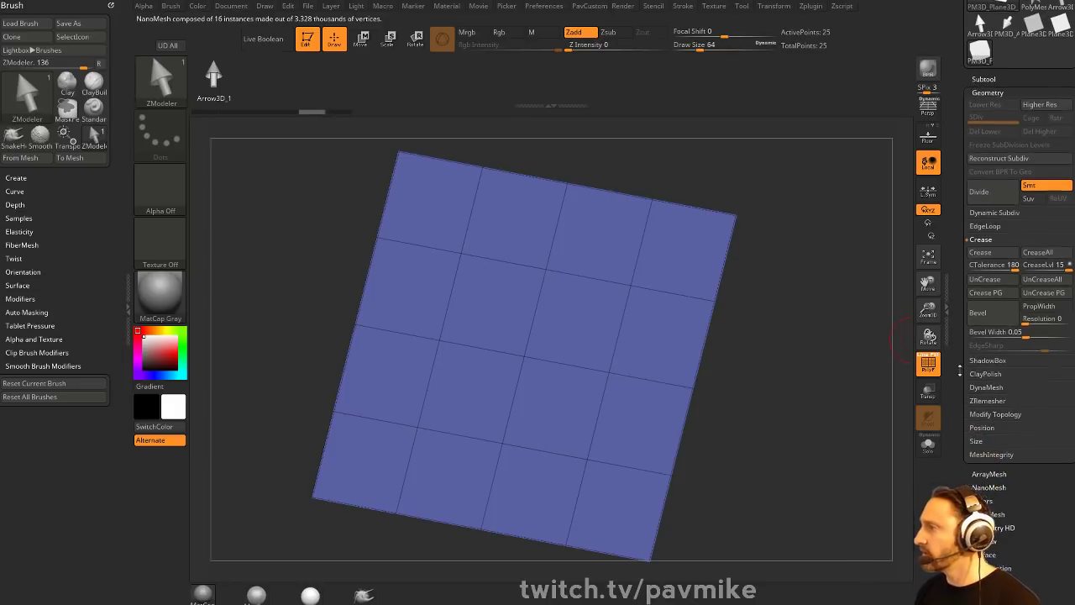
click(586, 320)
drag(585, 320, 830, 329)
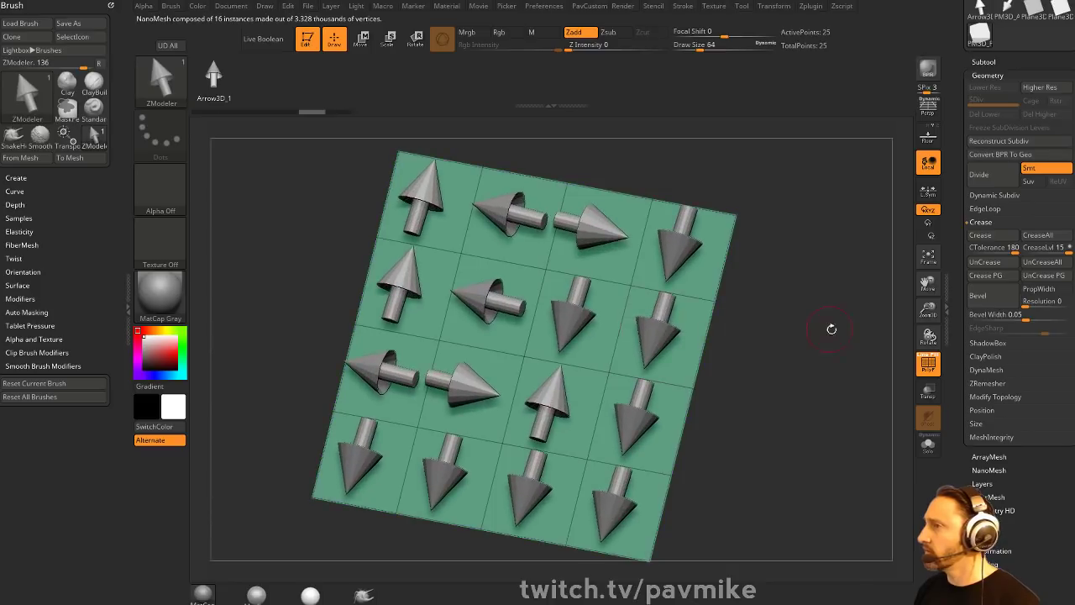
key(ctrl+z)
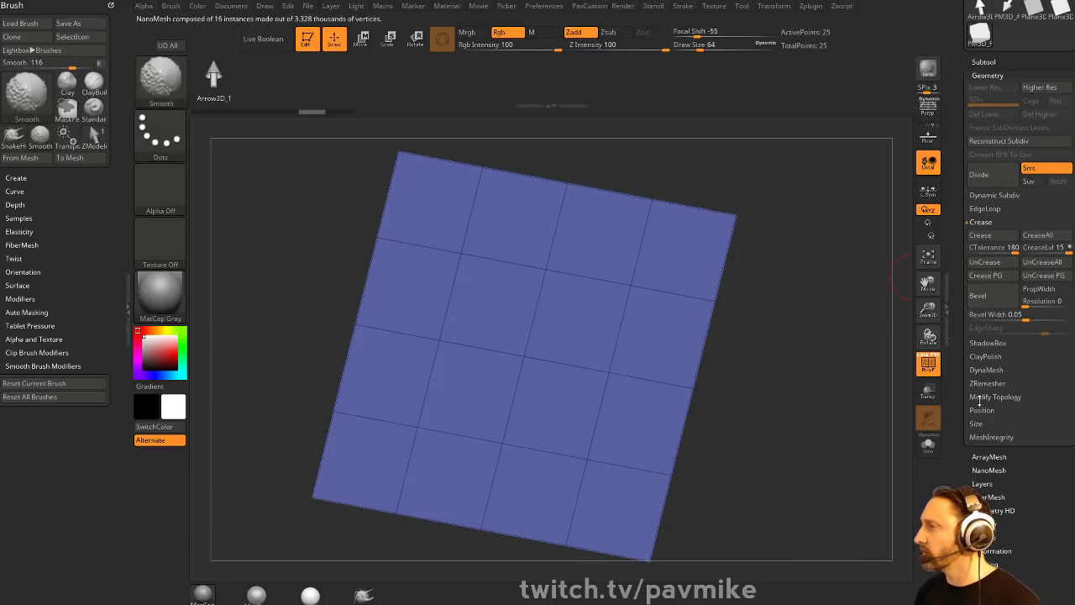
- Check the Modify Topology options such as Align Edge, try another arrow insertion on the plane, and undo it
click(996, 397)
scroll(995, 397, down, 5)
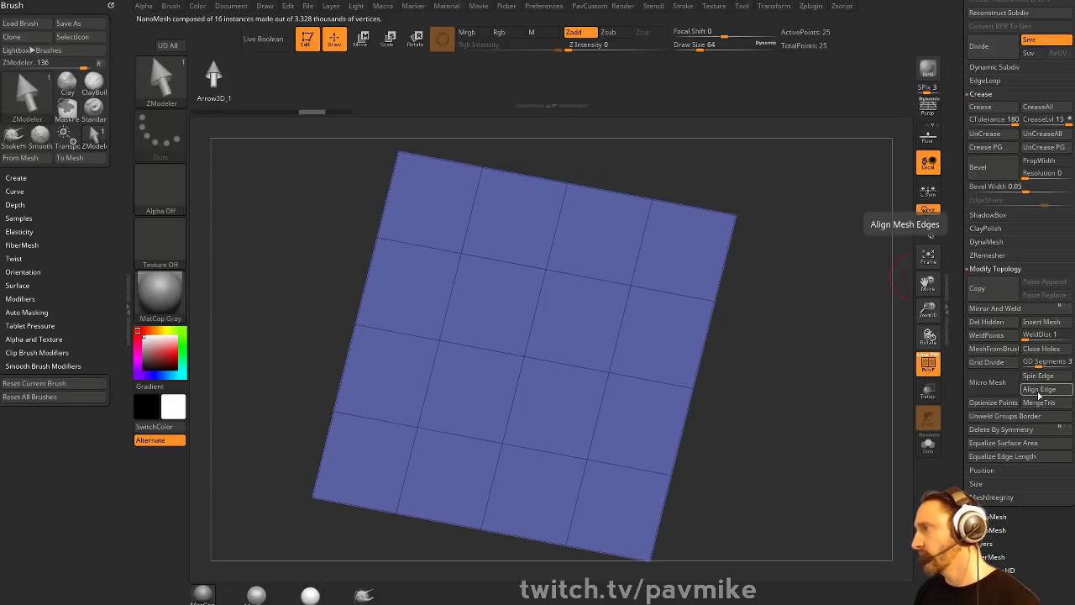
drag(649, 315, 708, 370)
key(ctrl+z)
key(ctrl+z)
drag(978, 290, 987, 381)
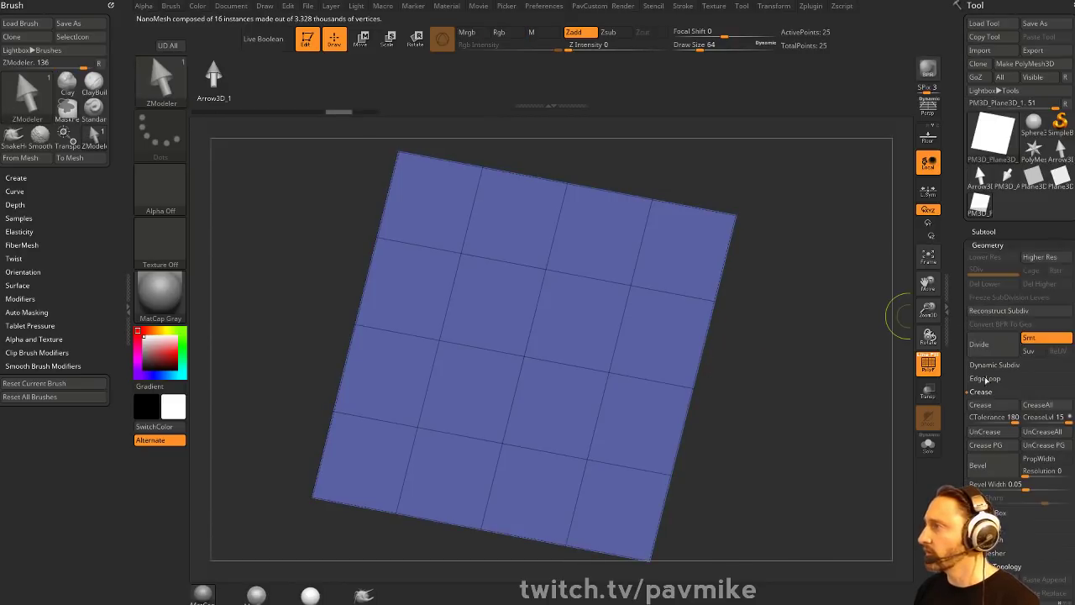
- Switch to the PM3D_Arrow3D_1 polymesh and show the floor grid with the arrow in side view
click(986, 181)
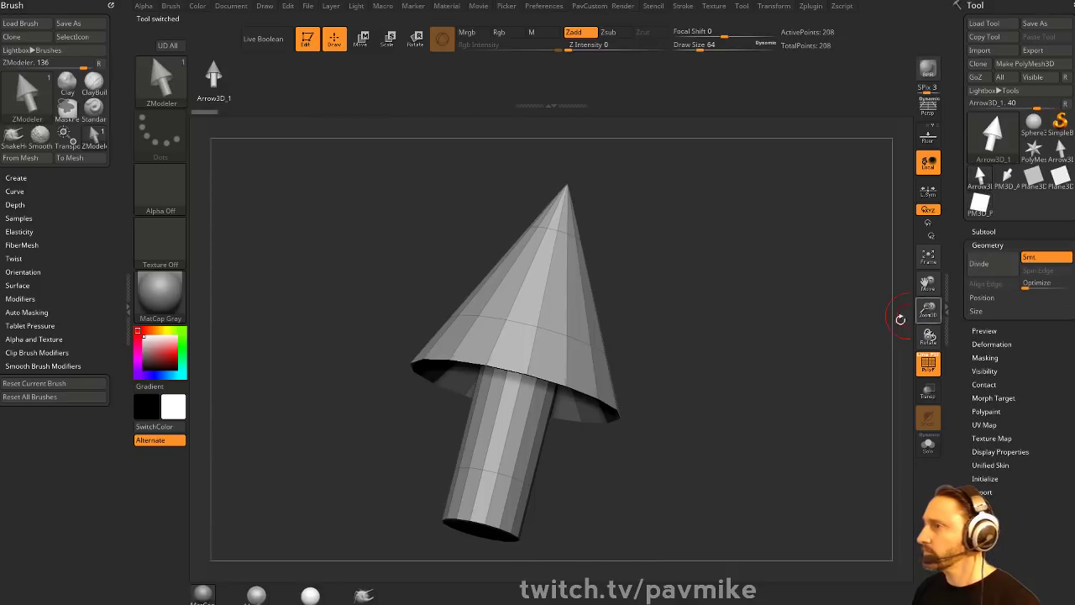
click(1007, 177)
drag(776, 335, 867, 291)
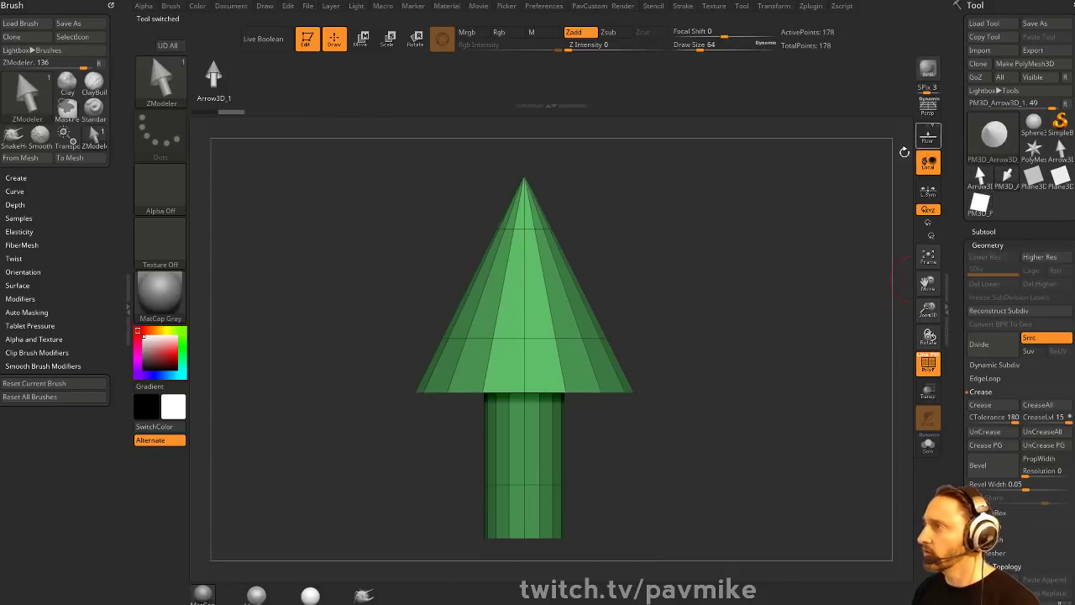
click(927, 136)
alt+drag(783, 269, 756, 313)
- Rotate the arrow polymesh with the gizmo so that it stands upright on the floor grid
key(w)
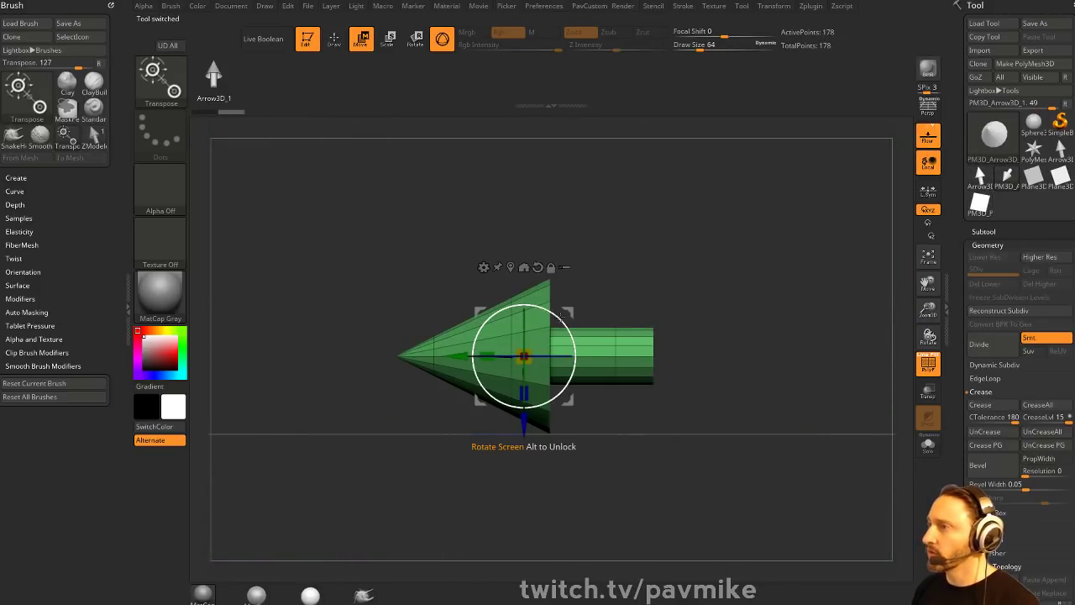
mouse_move(559, 320)
shift+mouse_down()
mouse_move(576, 366)
mouse_move(564, 390)
shift+mouse_up()
key(q)
drag(790, 294, 765, 319)
- Switch to the plane polymesh and insert PM3D_Arrow3D_1 as a NanoMesh on all its polygons
click(1037, 176)
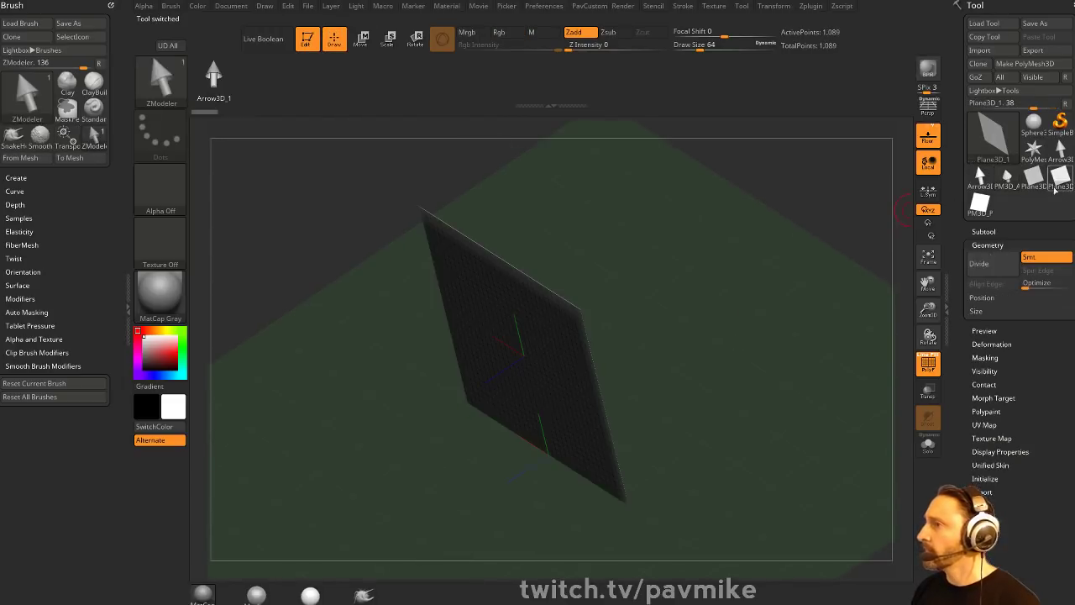
click(973, 208)
drag(720, 372, 769, 306)
key(b)
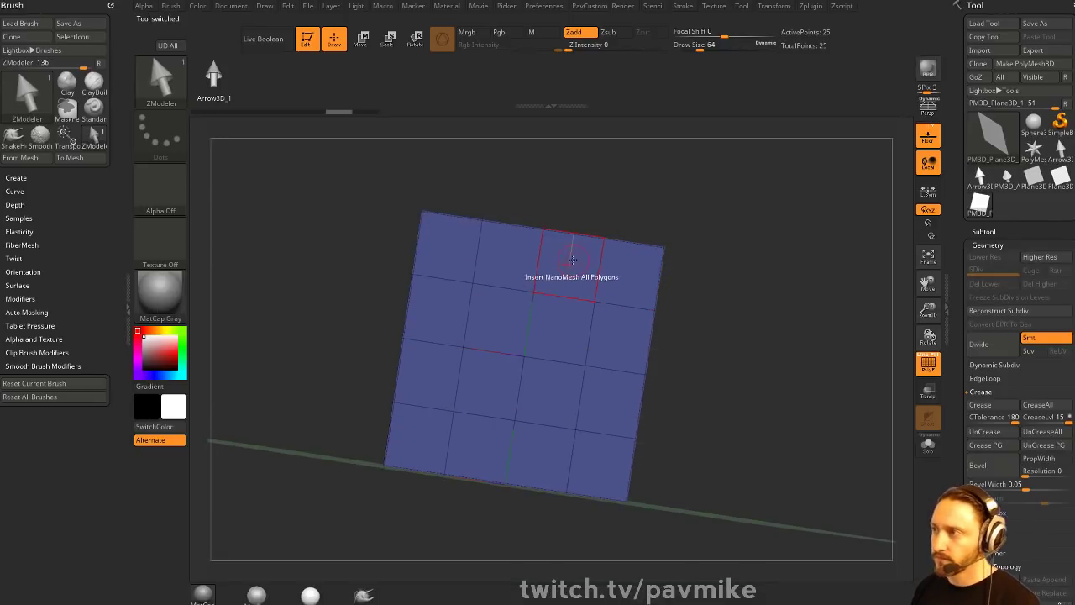
key(F1)
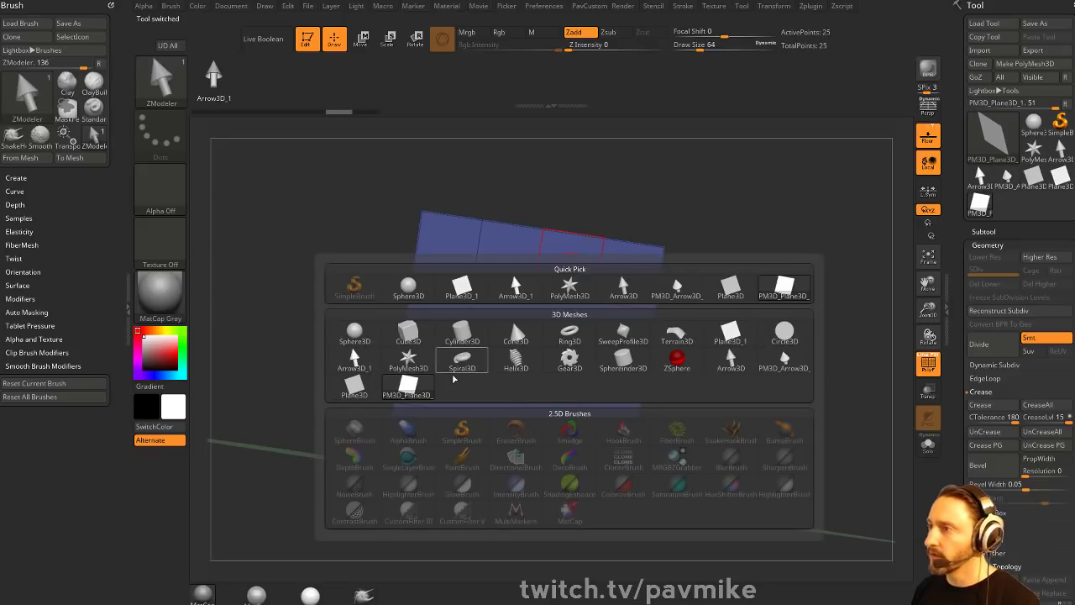
click(784, 363)
drag(565, 319, 646, 342)
- Undo the arrow insertion, try inserting the arrows once more with the plane seen at an angle, and undo that too
key(ctrl+z)
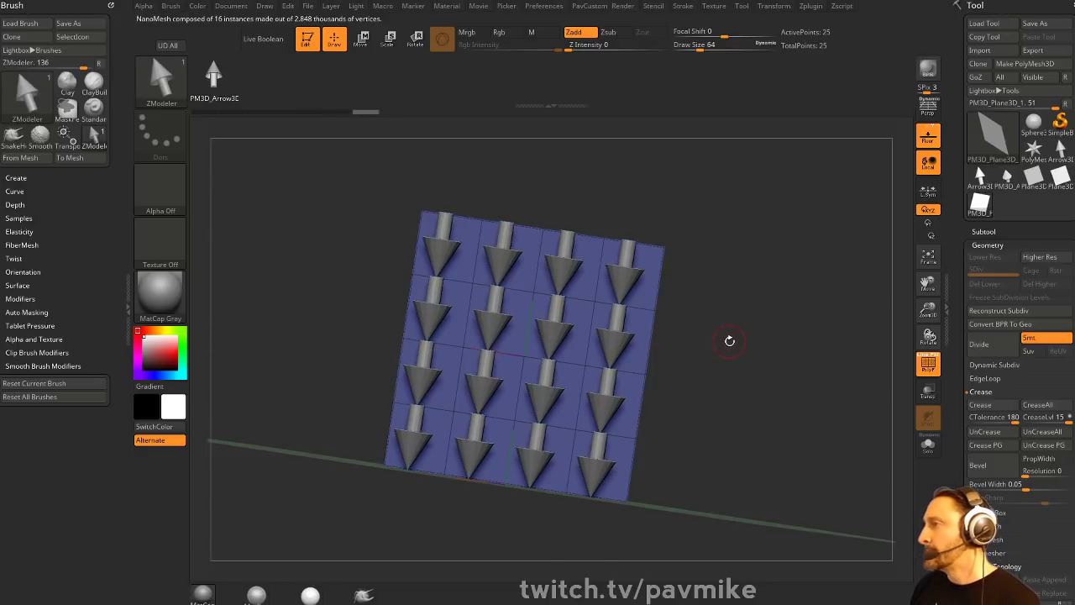
key(ctrl+z)
key(ctrl+z)
key(ctrl+z)
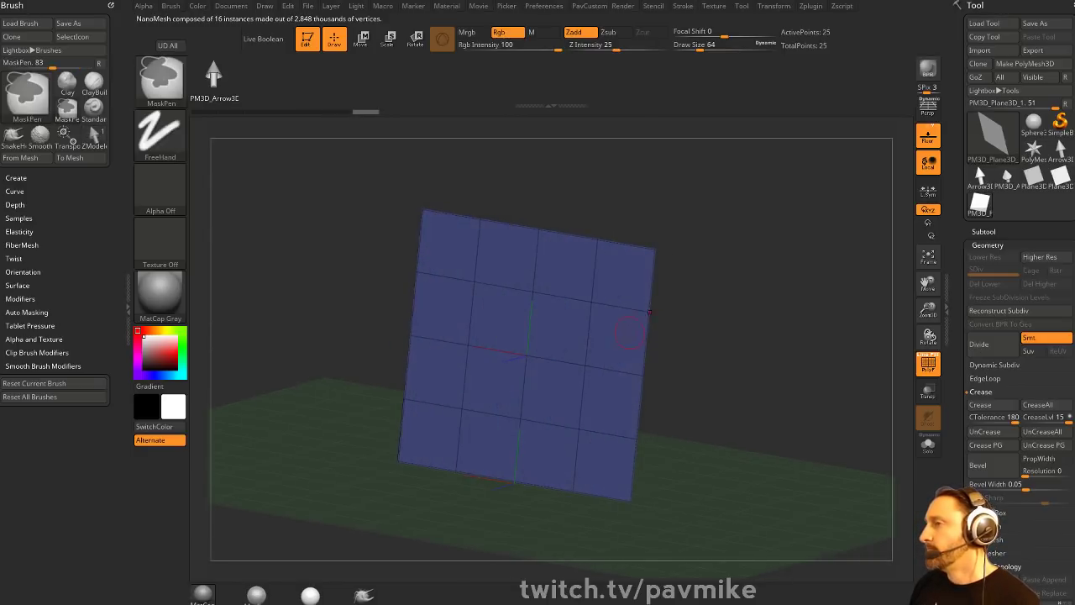
drag(611, 341, 722, 342)
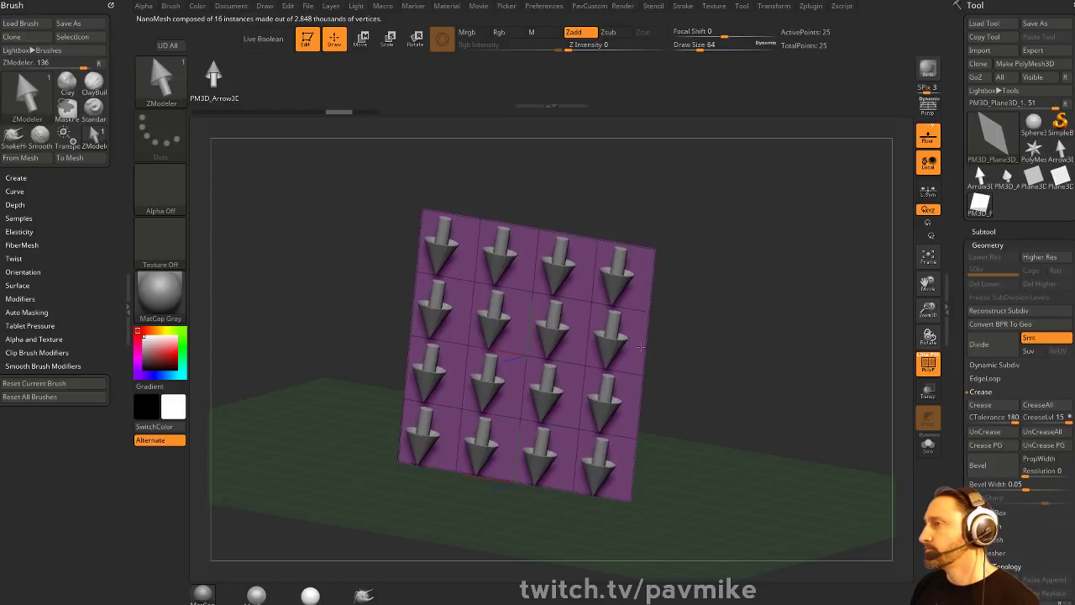
key(ctrl+z)
key(ctrl+z)
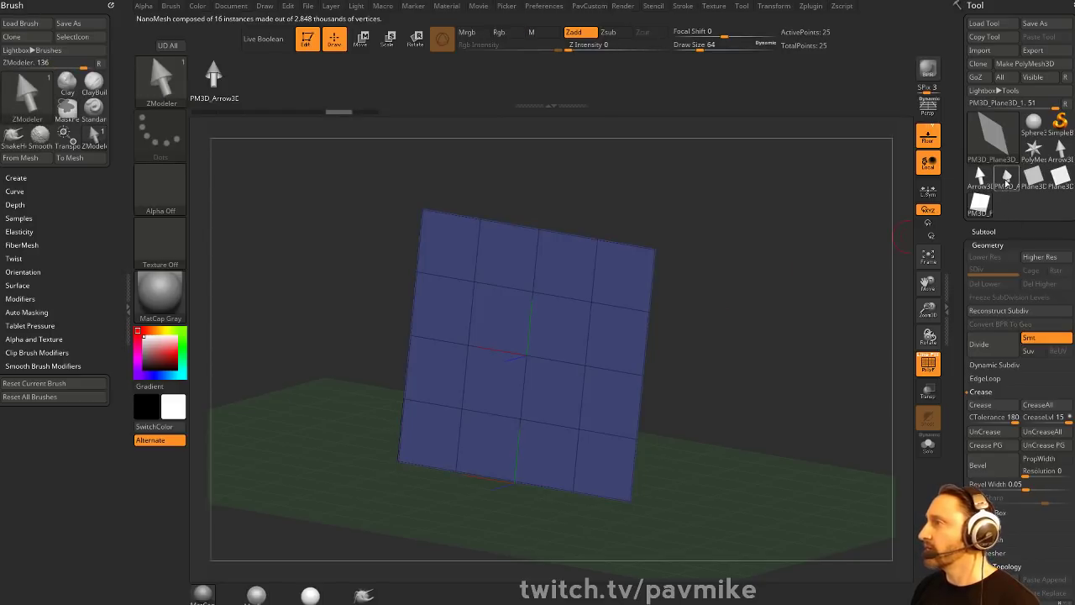
- Switch to the arrow polymesh and reveal its Preview settings
click(1007, 177)
drag(954, 365, 978, 216)
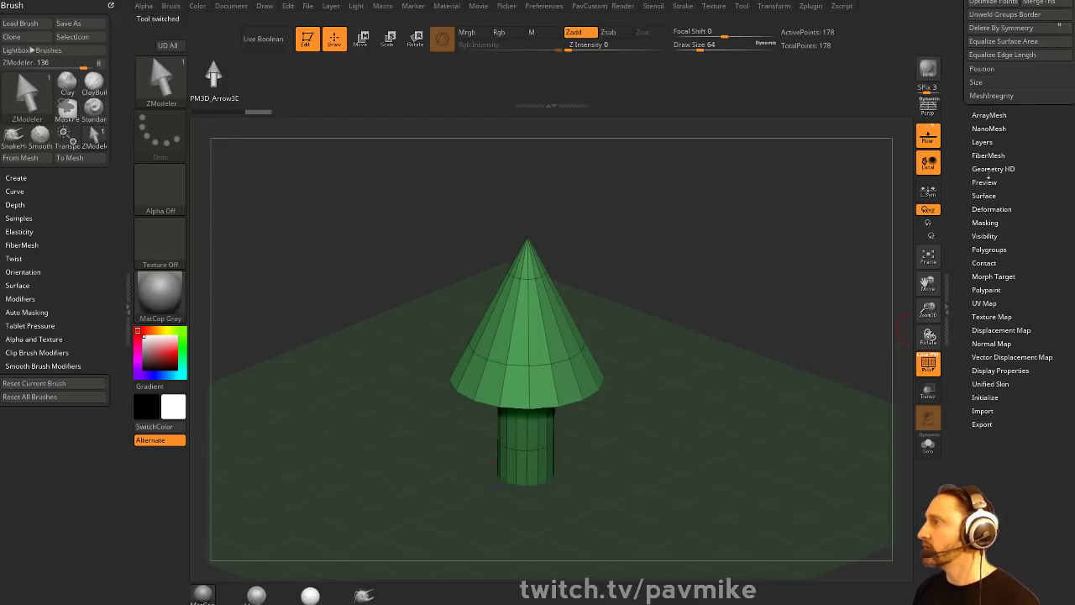
click(984, 236)
click(987, 236)
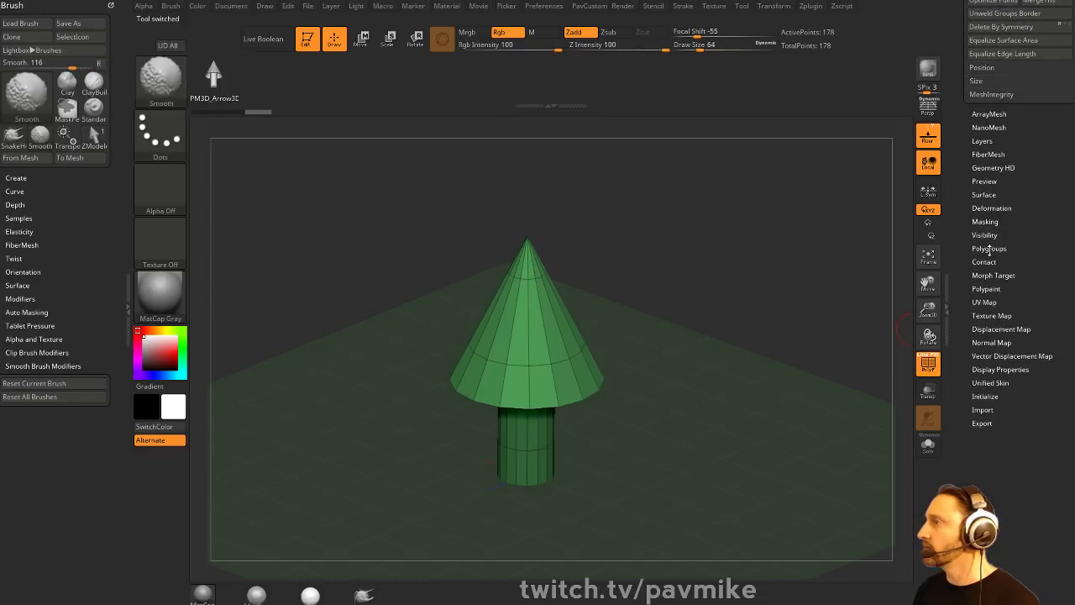
click(984, 181)
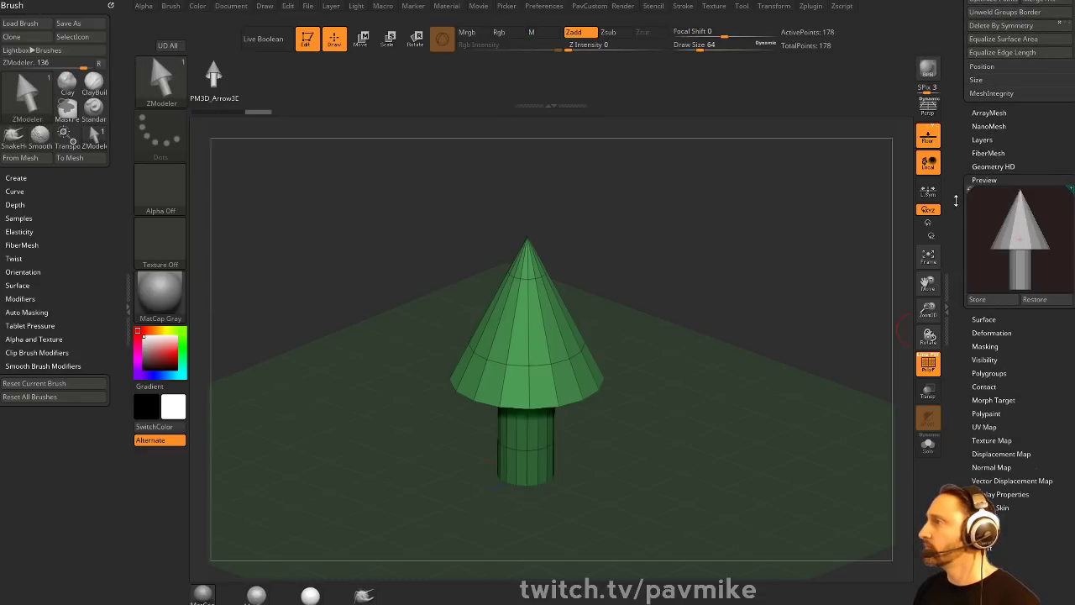
- Turn the arrow in the preview so its tip points straight at the viewer, and store that orientation
drag(1045, 205, 1038, 252)
click(1014, 299)
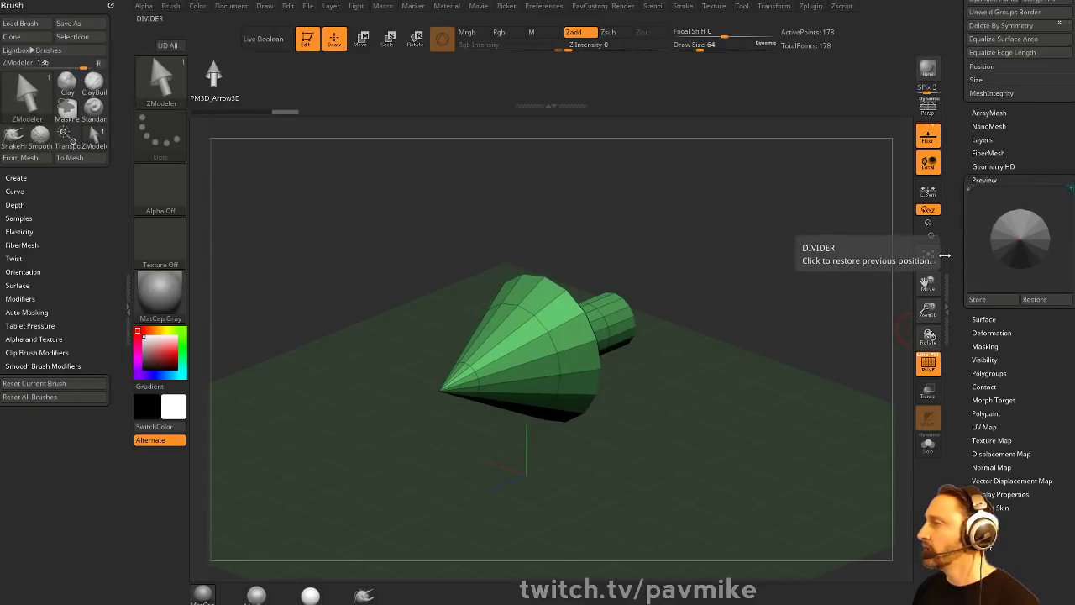
drag(954, 238, 966, 437)
- Return to the plane polymesh and insert the reoriented PM3D_Arrow3D_1 as a NanoMesh on all polygons
click(980, 203)
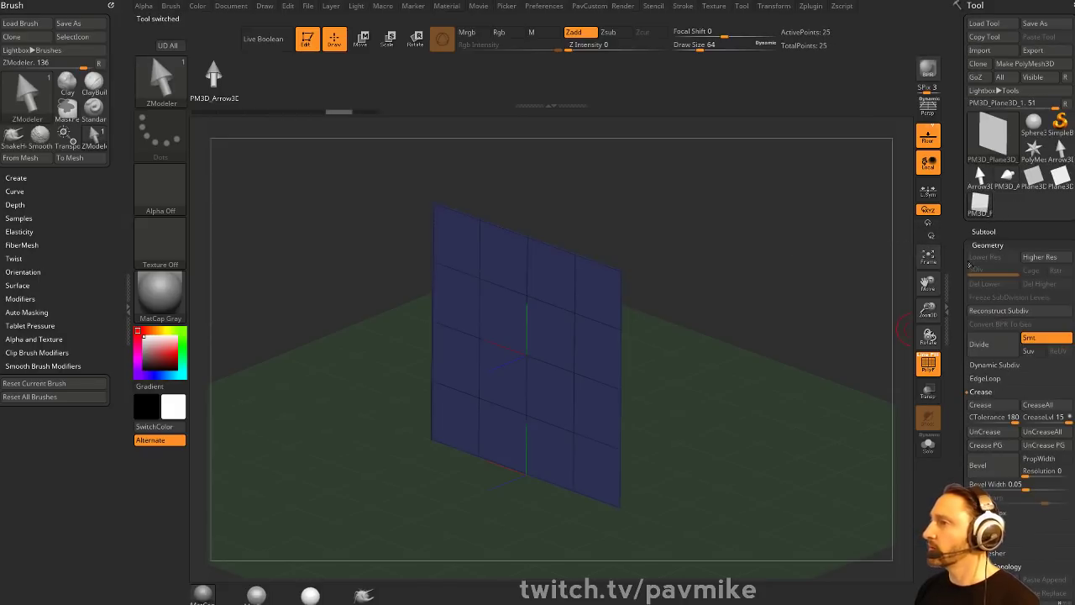
drag(792, 312, 840, 294)
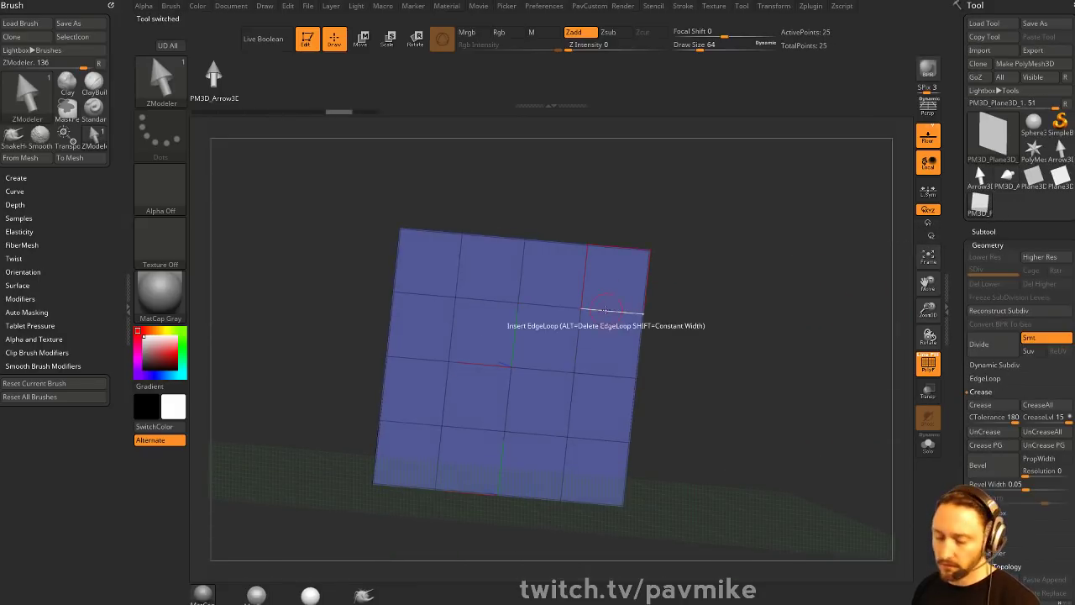
key(F1)
click(509, 415)
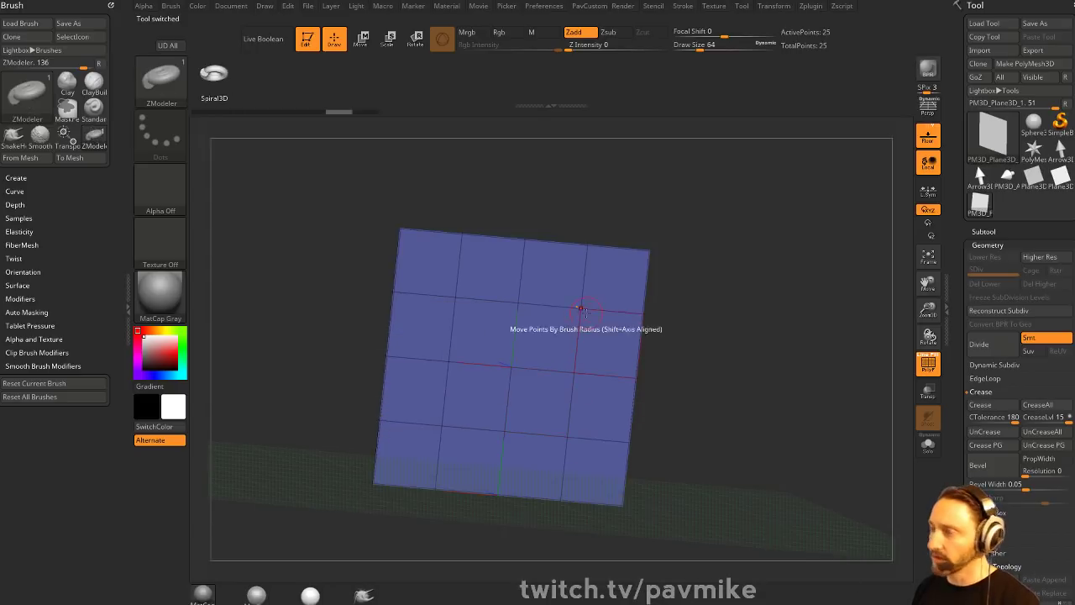
key(m)
click(783, 409)
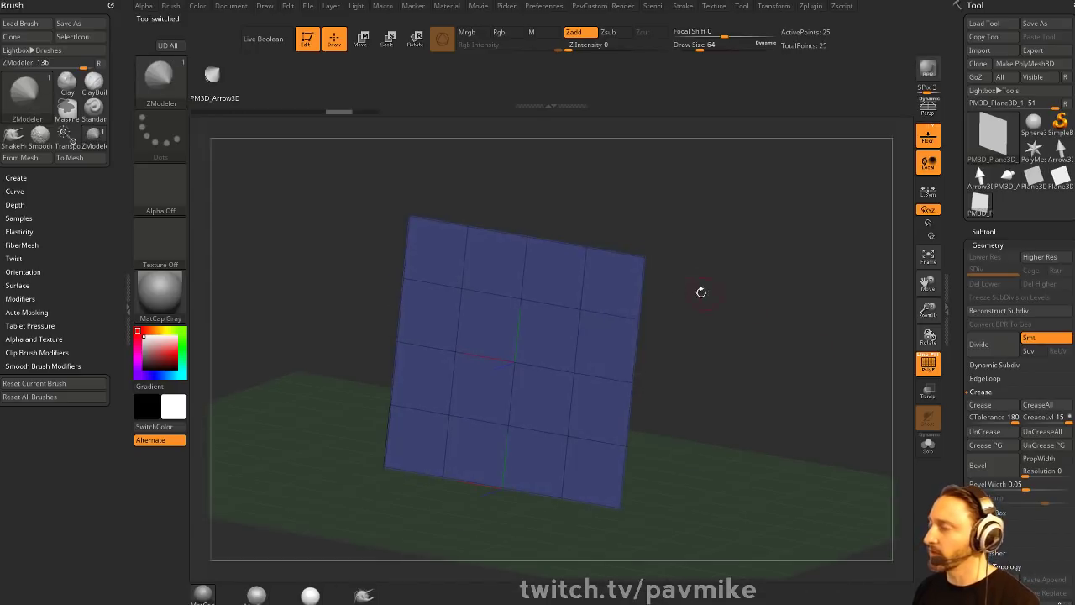
drag(578, 354, 628, 370)
drag(795, 336, 773, 315)
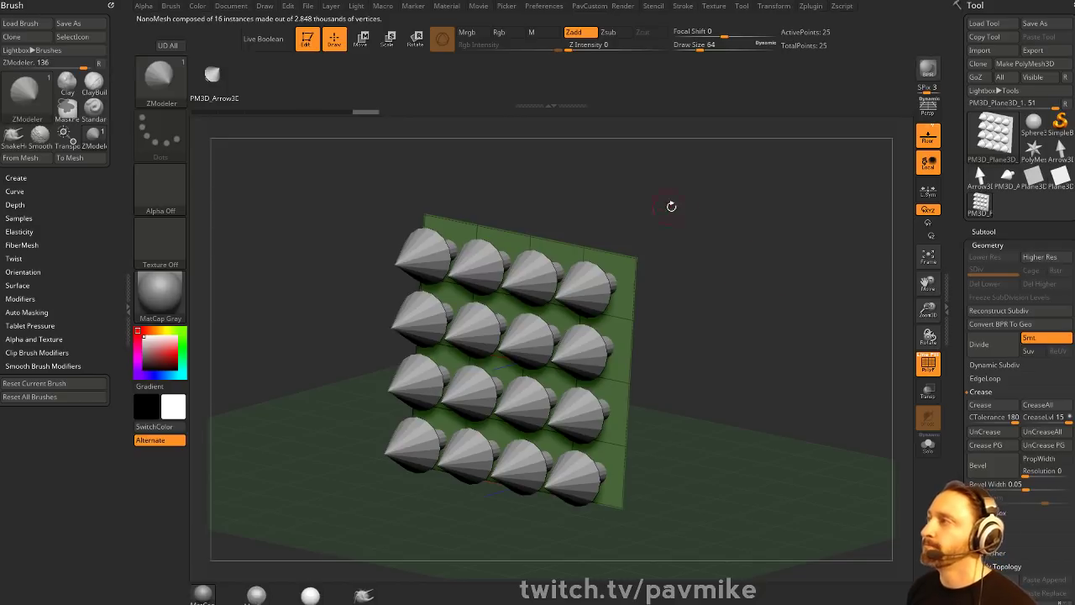
- Close ZBrush without saving the project changes
click(1072, 2)
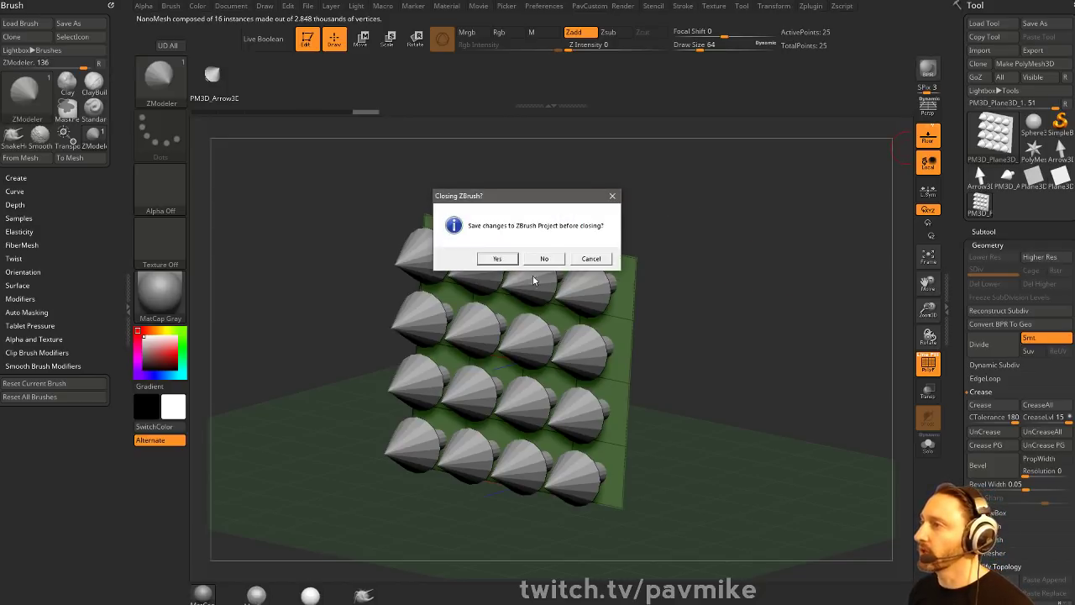
click(541, 260)
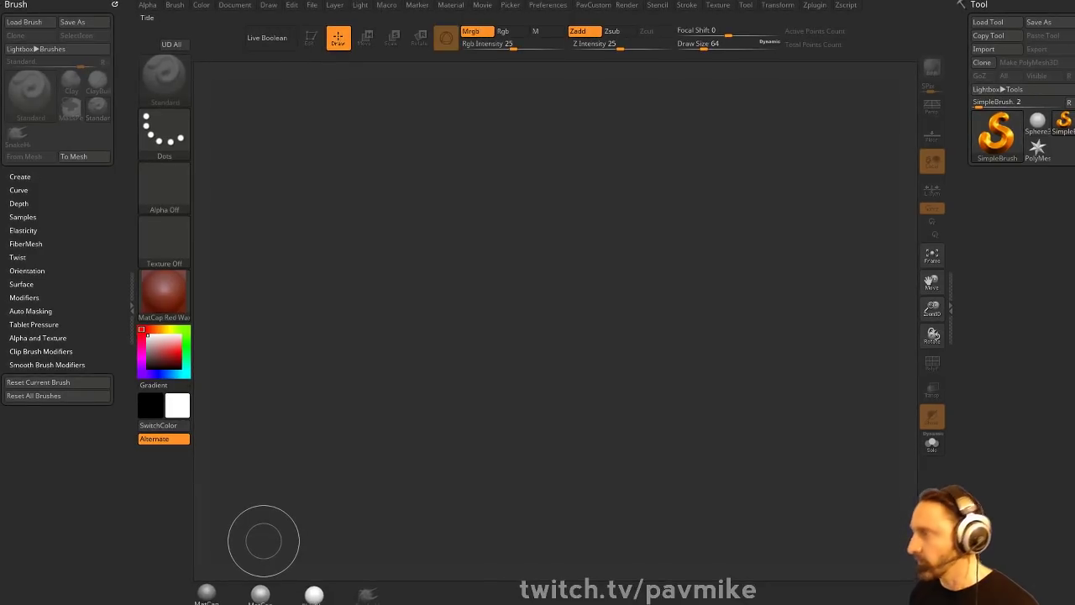
- Draw an Arrow3D on the canvas, enter Edit mode, apply the MatCap Gray material, and convert the arrow to a polymesh
click(997, 134)
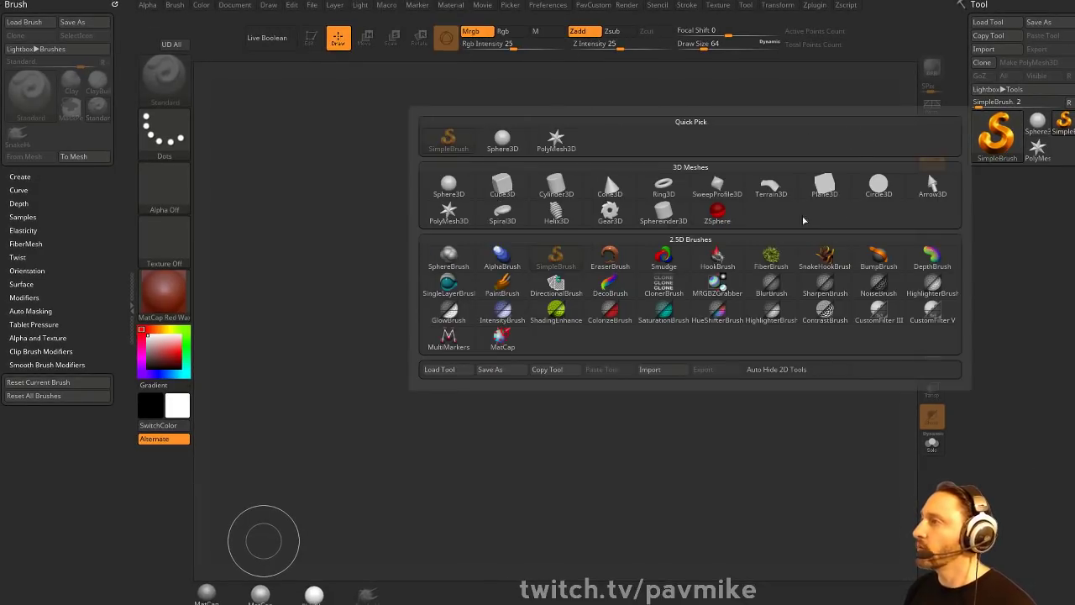
click(933, 186)
key(comma)
key(comma)
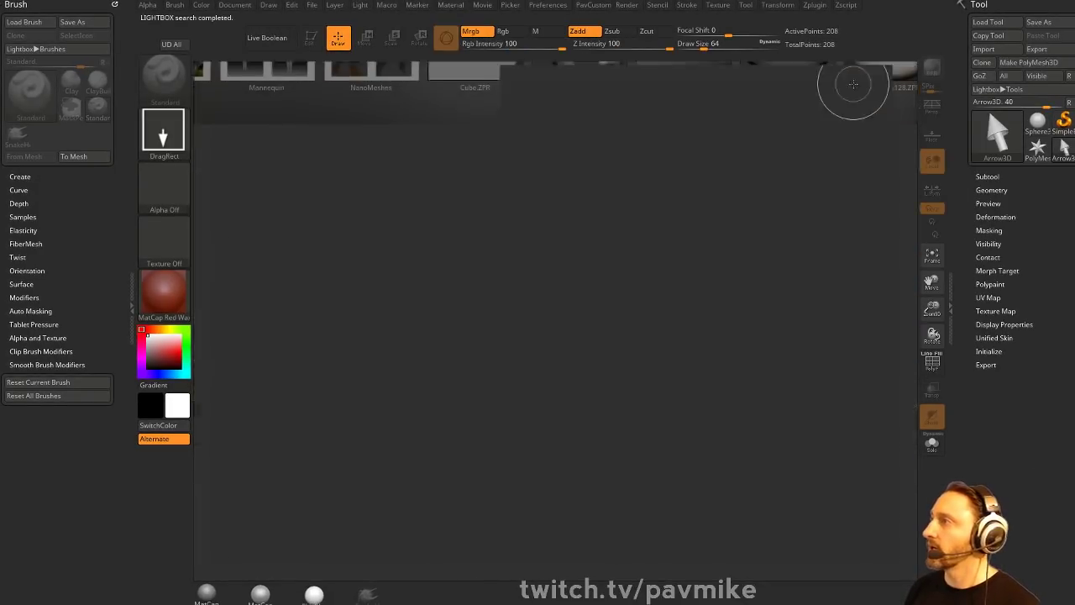
drag(527, 299, 620, 451)
click(311, 38)
click(206, 591)
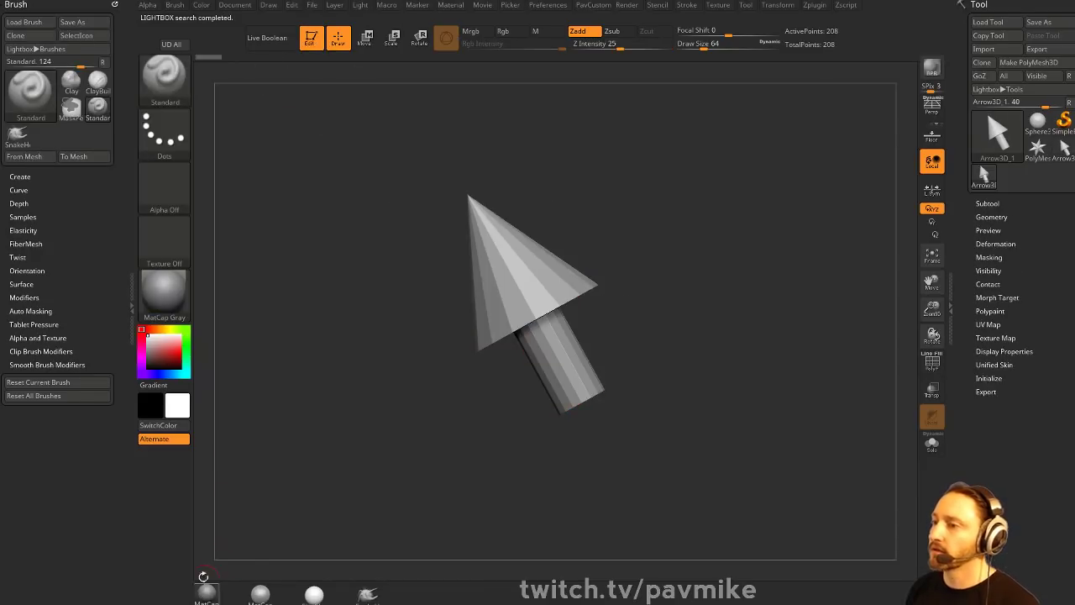
click(1029, 62)
drag(728, 231, 840, 273)
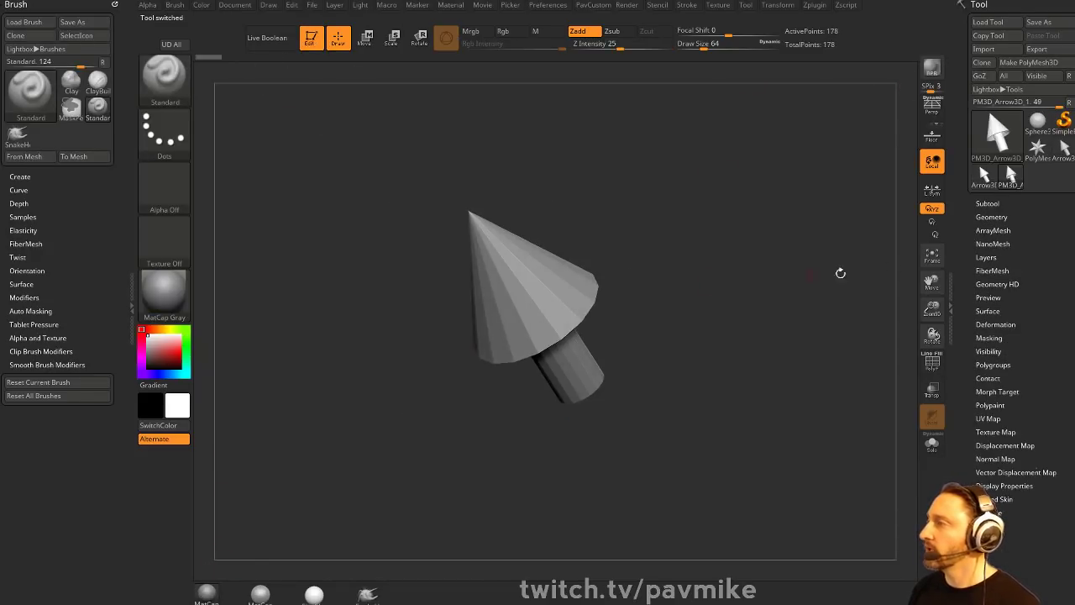
- Switch to the Plane3D primitive and convert it to a polymesh
click(1038, 150)
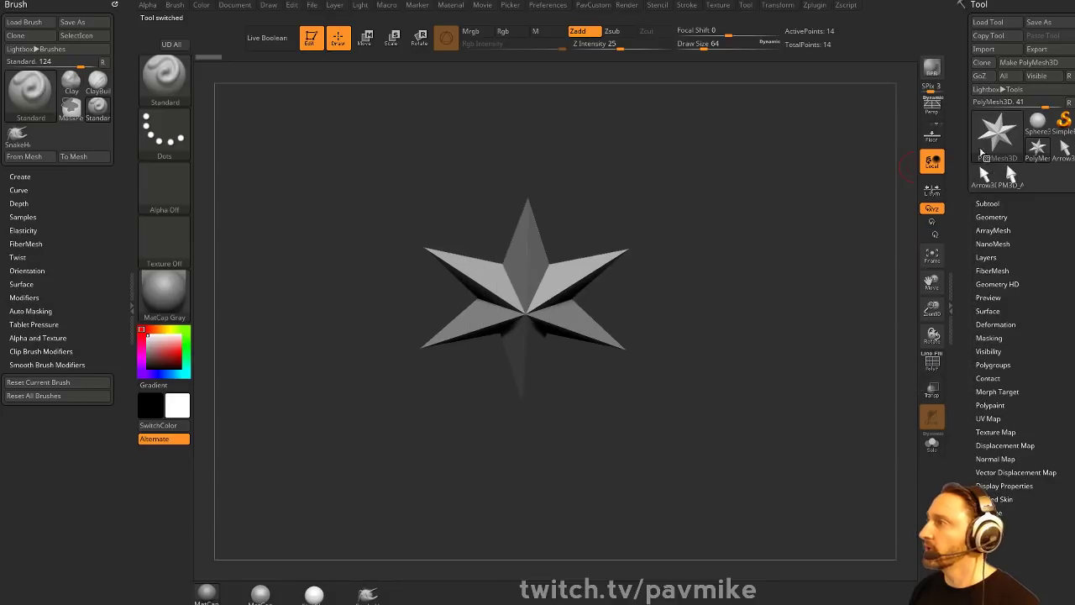
click(998, 134)
click(827, 185)
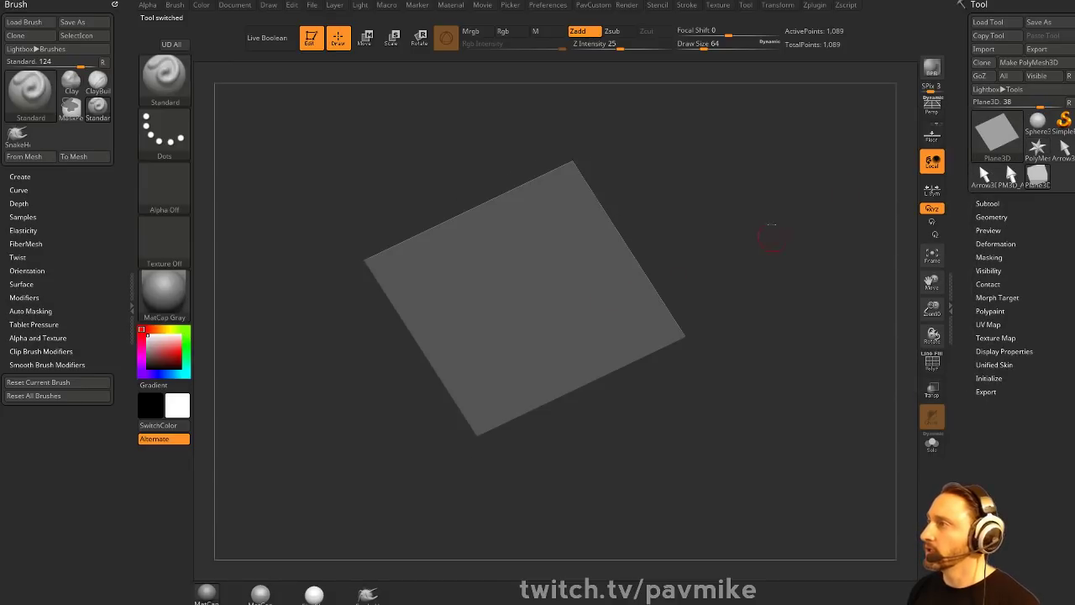
click(1029, 62)
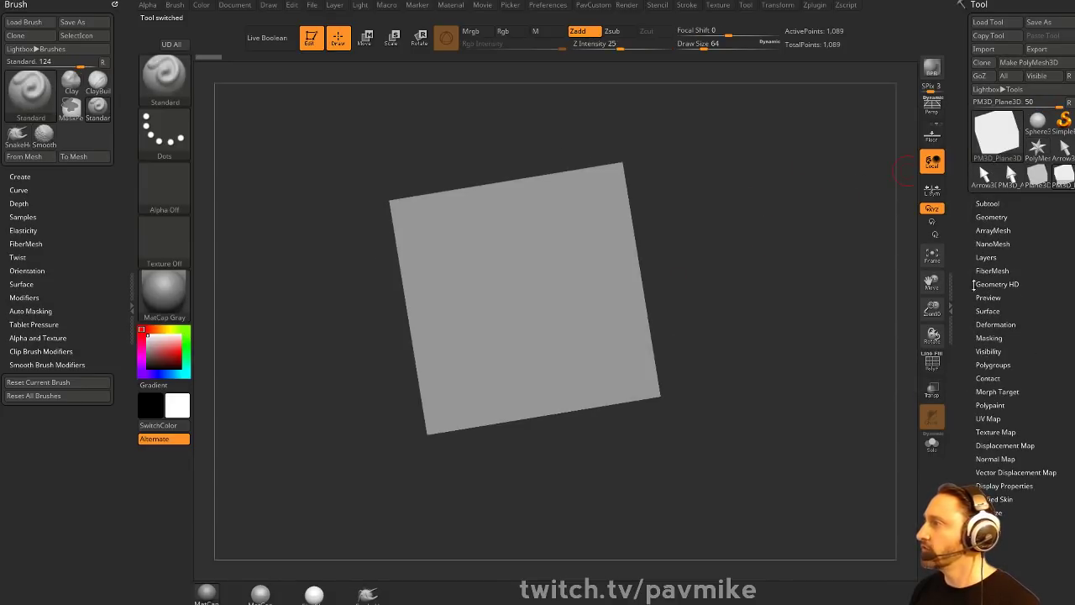
- Show the plane's polyframe and reconstruct its lower subdivisions down to a 4 by 4 grid without higher levels
click(991, 217)
click(1001, 283)
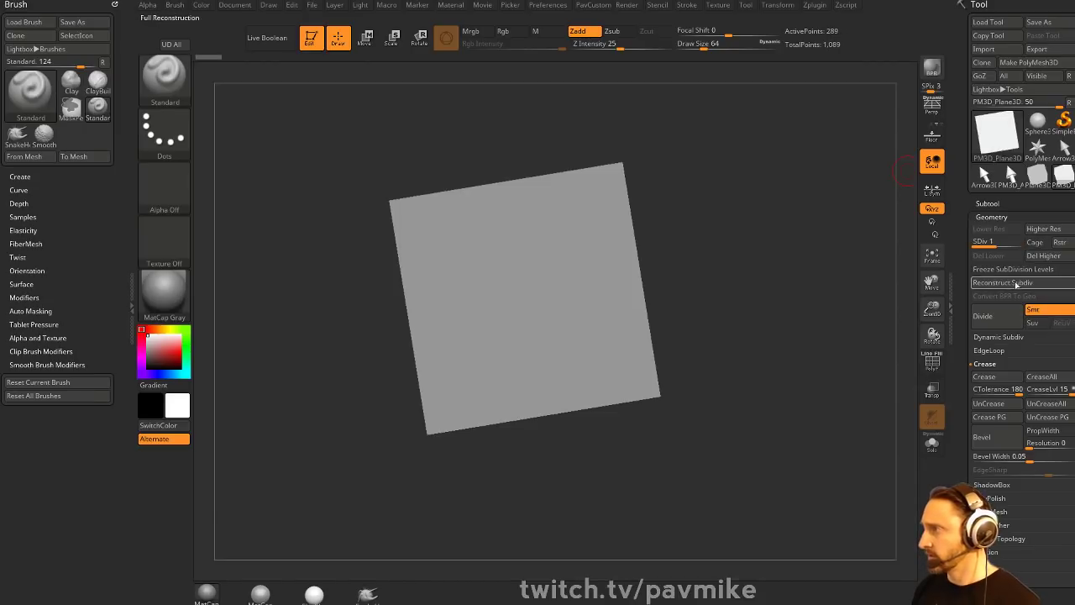
key(shift+f)
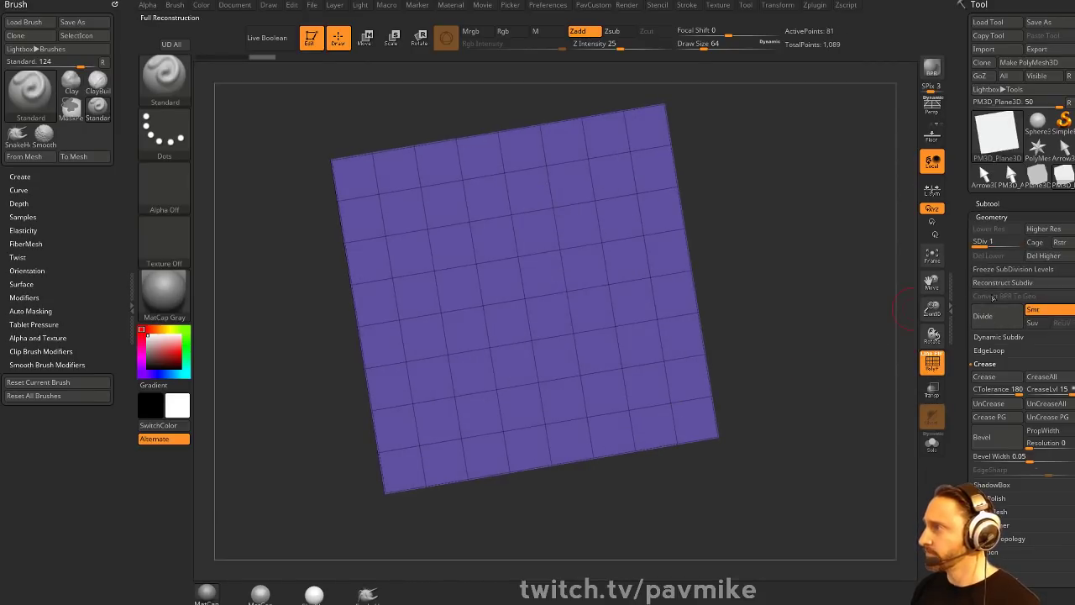
click(1001, 283)
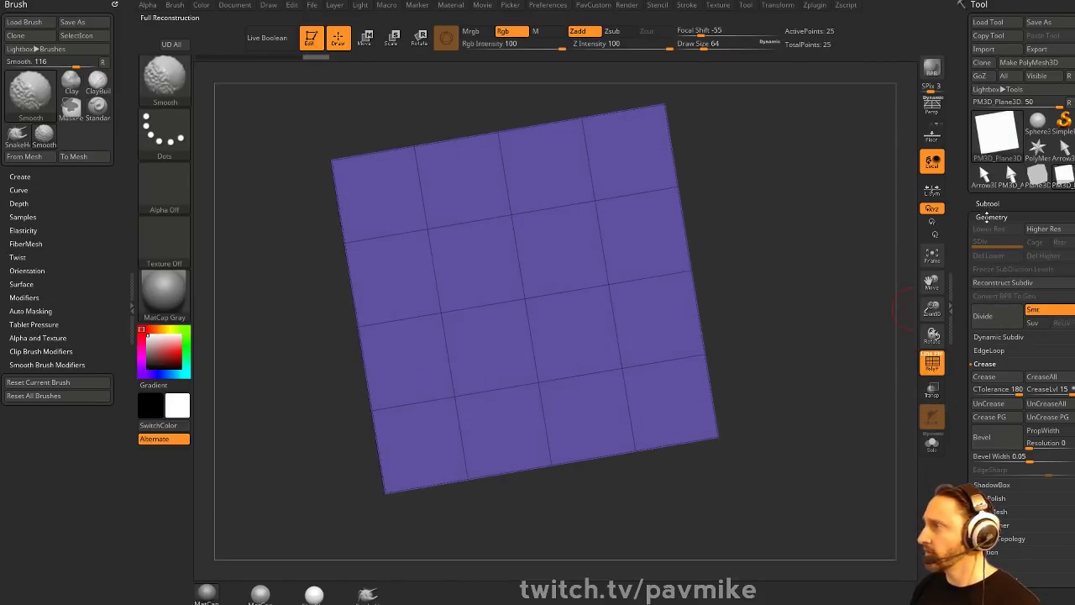
shift+click(991, 217)
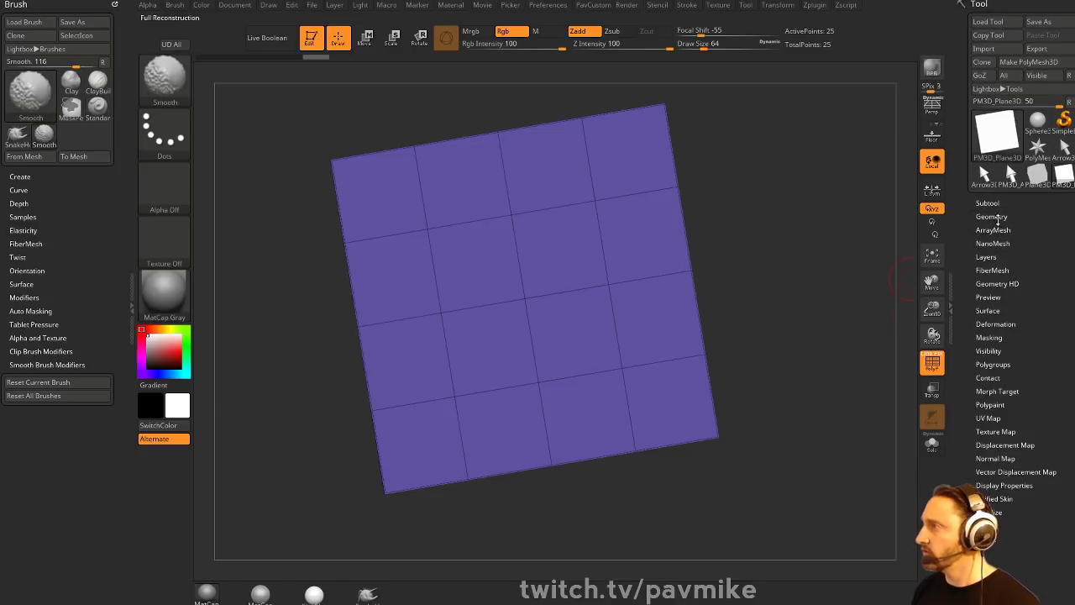
shift+click(996, 217)
shift+click(1002, 375)
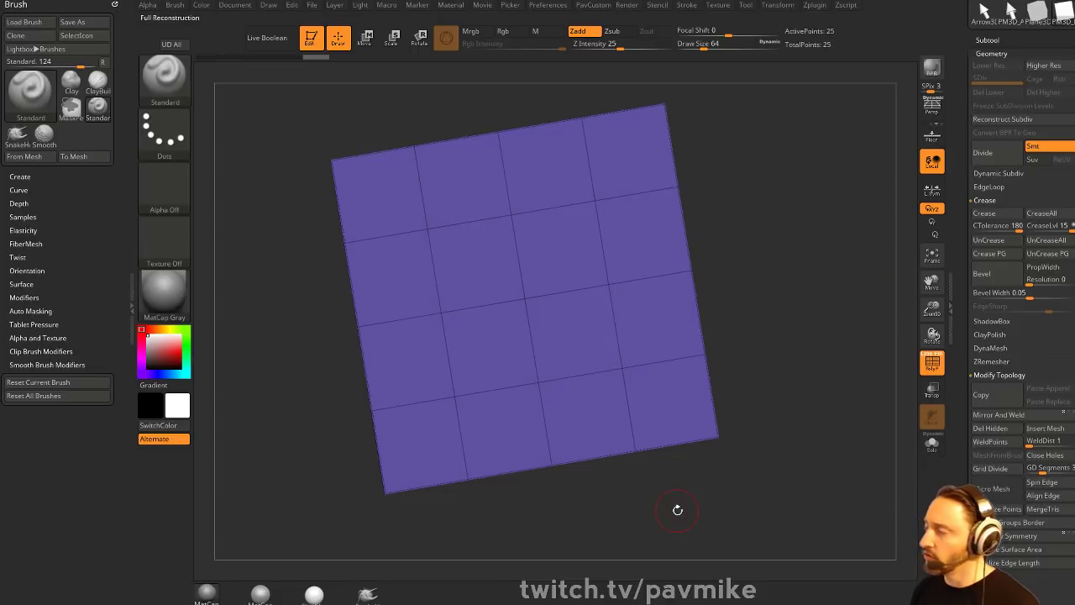
- Activate the ZModeler brush over the front-facing plane and choose the arrow polymesh as its insert mesh
mouse_move(835, 273)
shift+mouse_down()
mouse_move(816, 259)
mouse_move(815, 311)
mouse_move(806, 300)
shift+mouse_up()
drag(951, 281, 954, 443)
drag(811, 300, 817, 300)
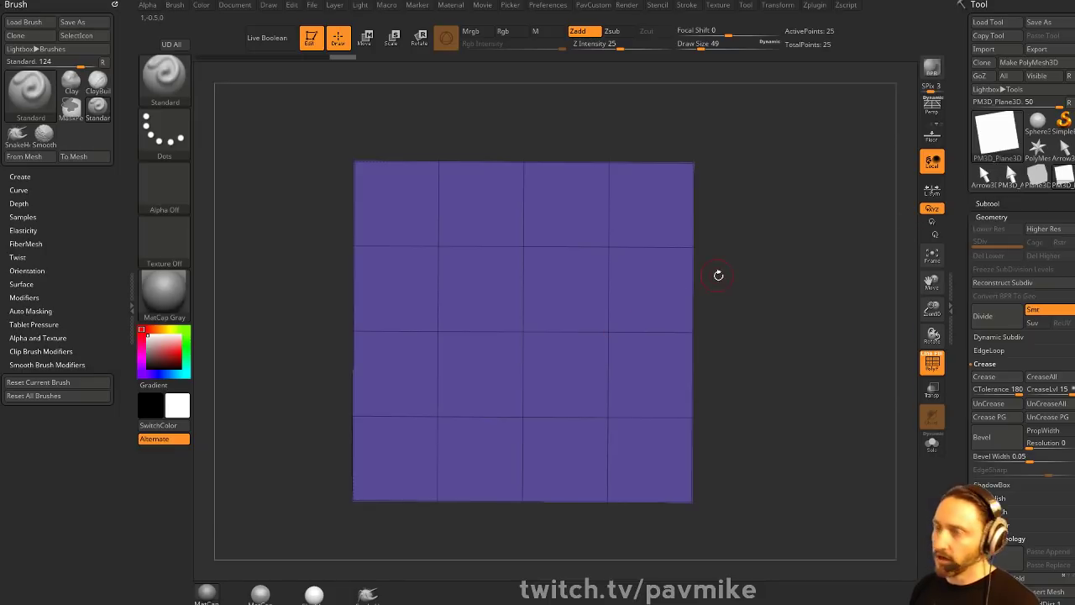
key(b)
key(z)
key(m)
key(F1)
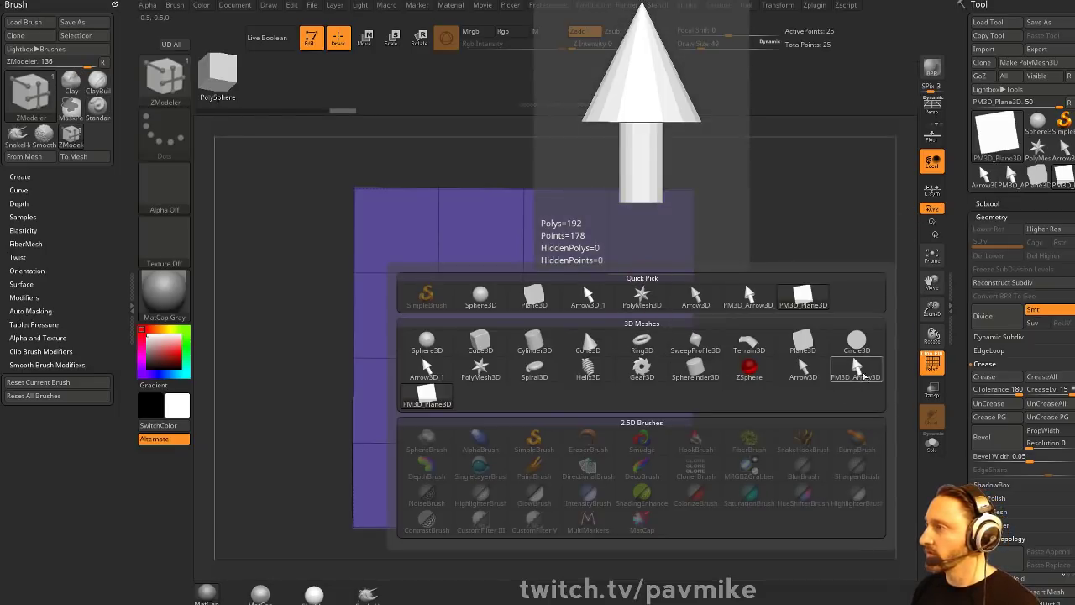
click(859, 376)
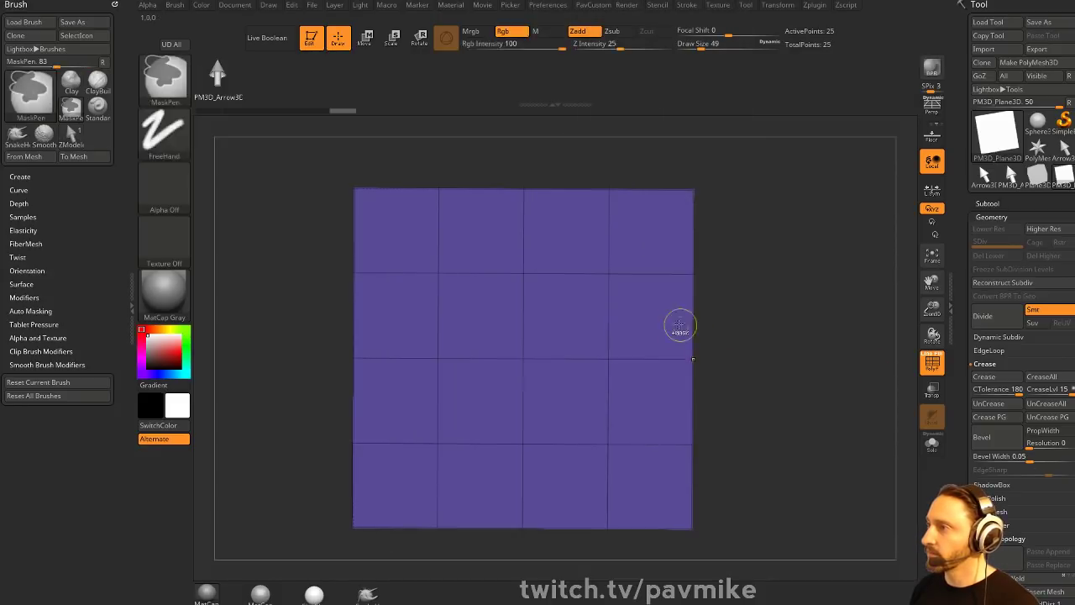
- Set the polygon action to Insert NanoMesh with the All Polygons target and apply the arrow to the plane
key(space)
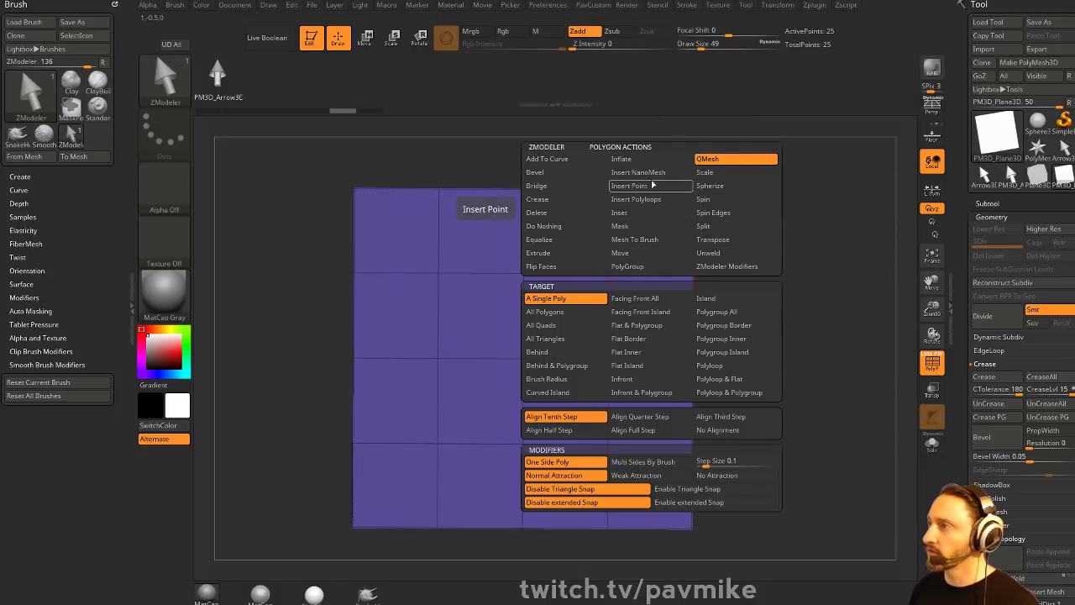
click(639, 172)
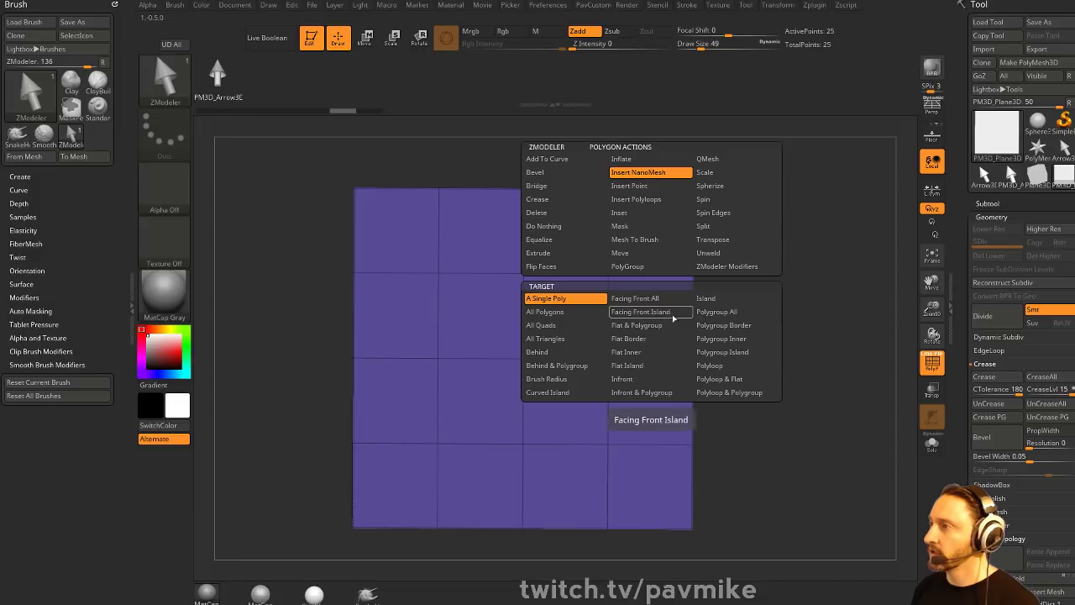
click(575, 313)
click(631, 310)
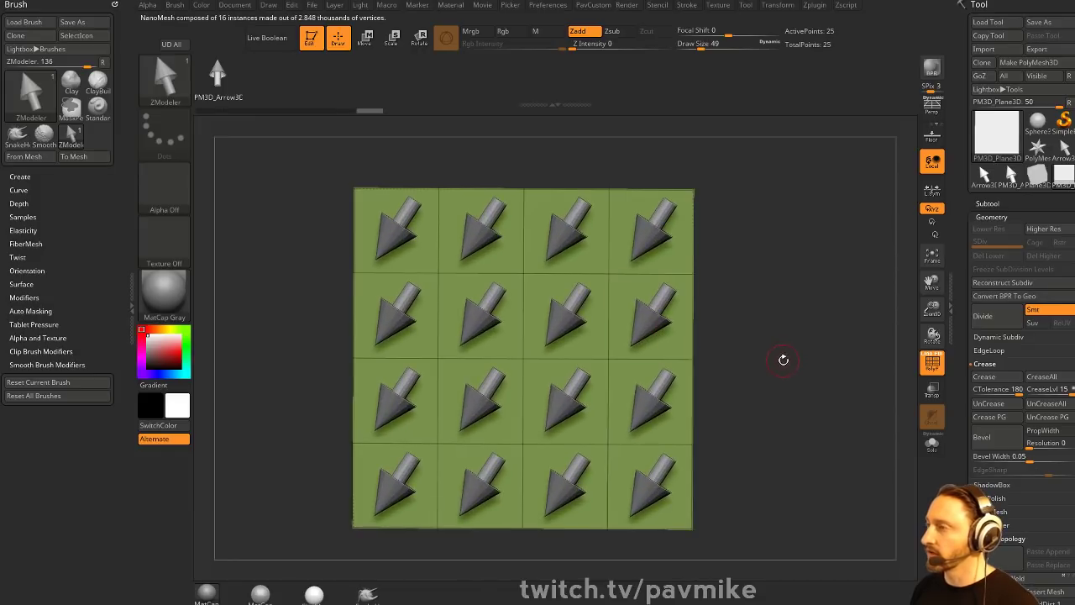
- Switch to the arrow polymesh, show the floor grid, and rotate the geometry with the gizmo until its tip points horizontally forward
click(1005, 187)
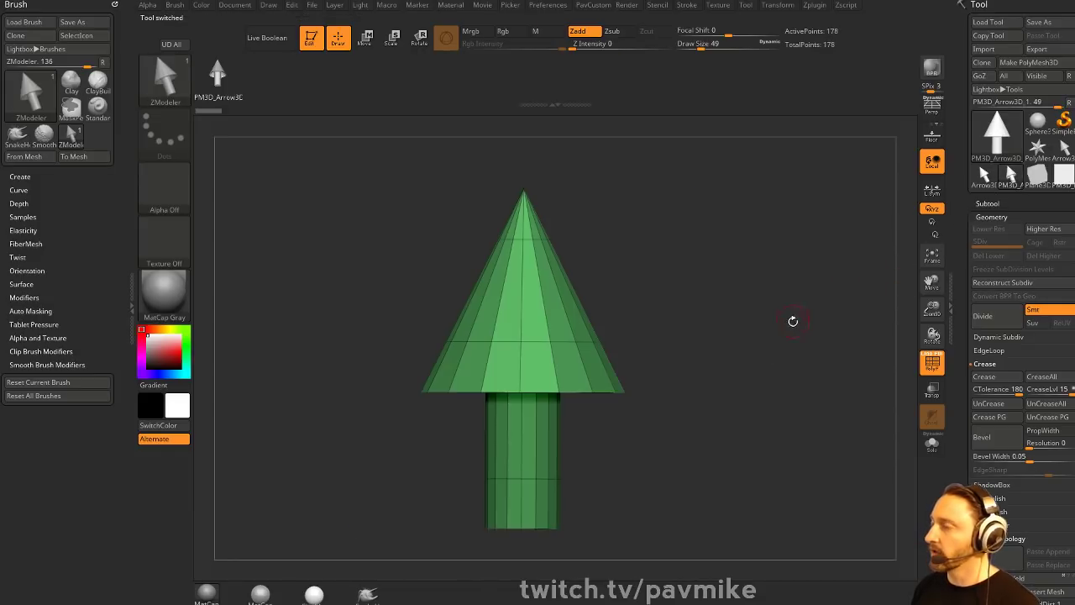
drag(815, 288, 818, 369)
click(932, 135)
drag(824, 269, 745, 295)
key(w)
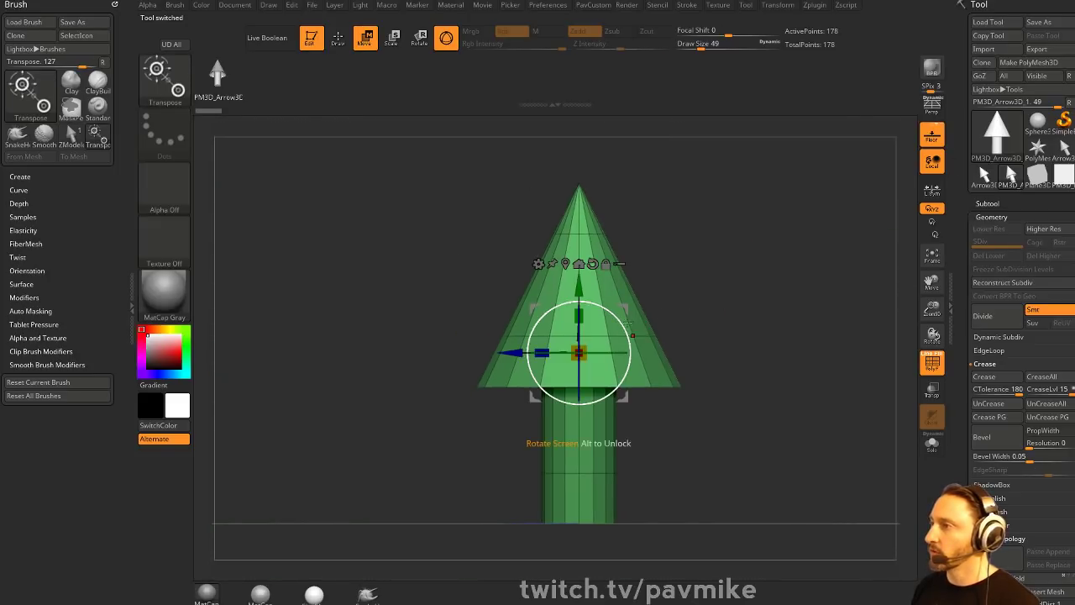
mouse_move(629, 322)
mouse_down()
mouse_move(787, 249)
mouse_move(586, 383)
mouse_up()
key(q)
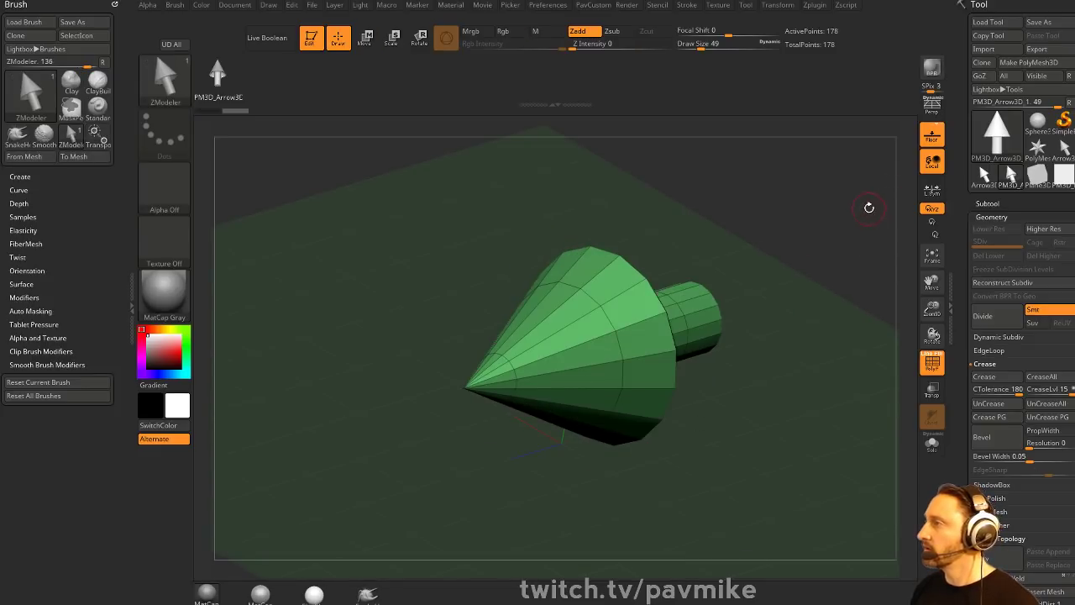
- Return to the plane polymesh, try Ring3D as a NanoMesh on all polygons, and undo the insertion
drag(869, 208, 702, 287)
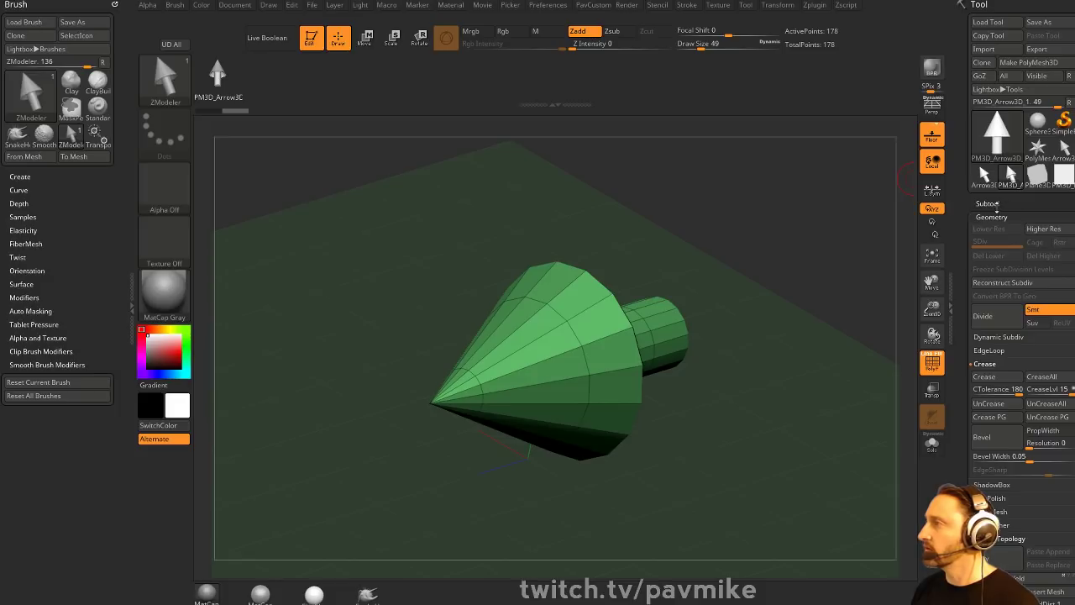
click(1063, 176)
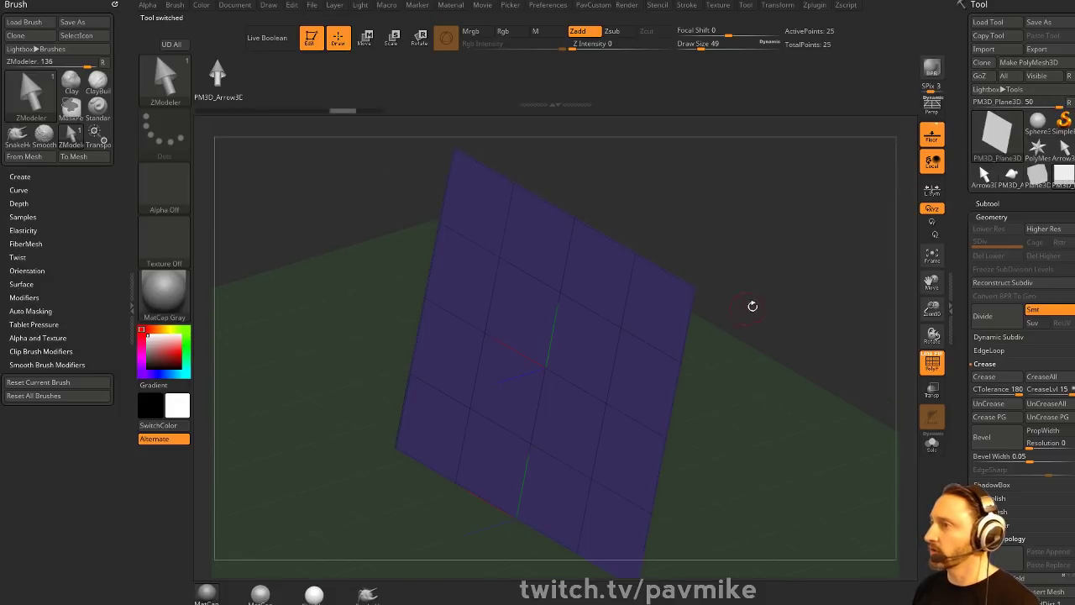
drag(751, 305, 798, 282)
key(F1)
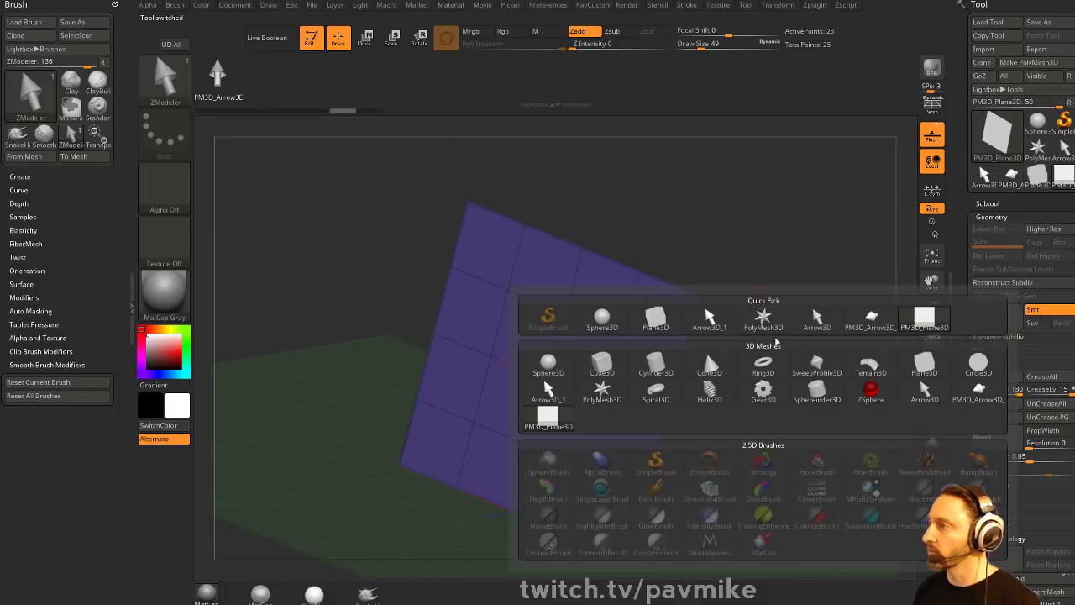
click(763, 363)
click(700, 317)
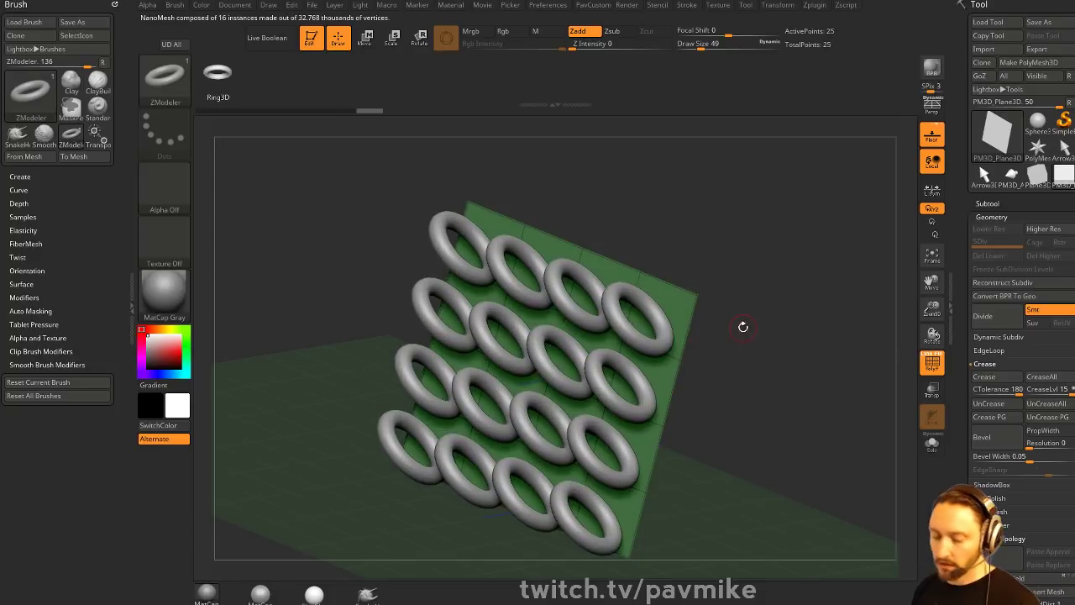
key(ctrl+z)
- Choose the rotated arrow polymesh, insert it as a NanoMesh on all the plane's polygons, inspect it, and undo the insertion
key(F1)
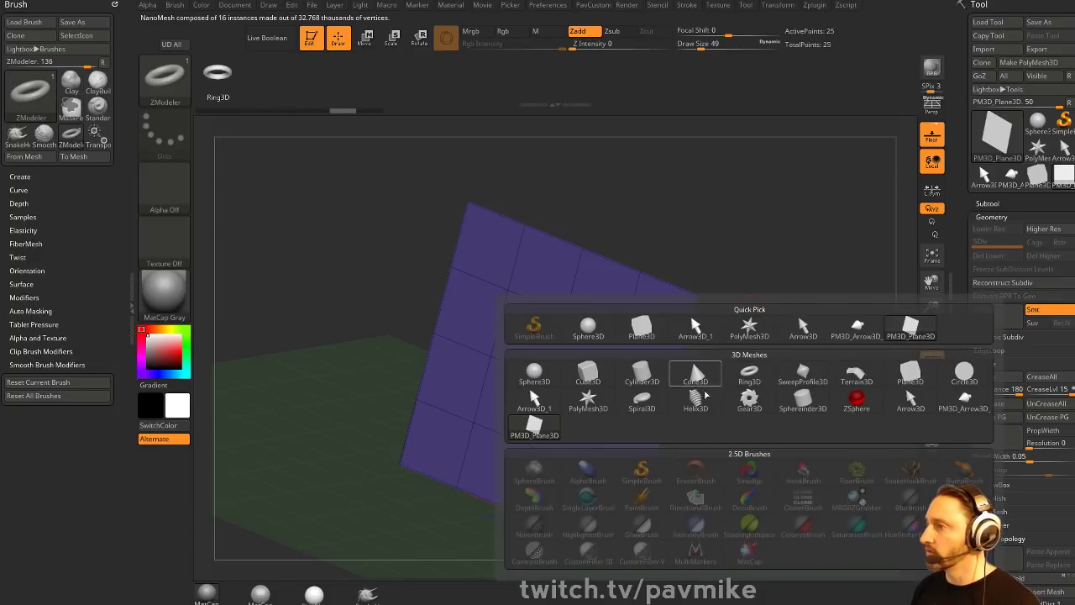
click(947, 405)
drag(701, 317, 783, 350)
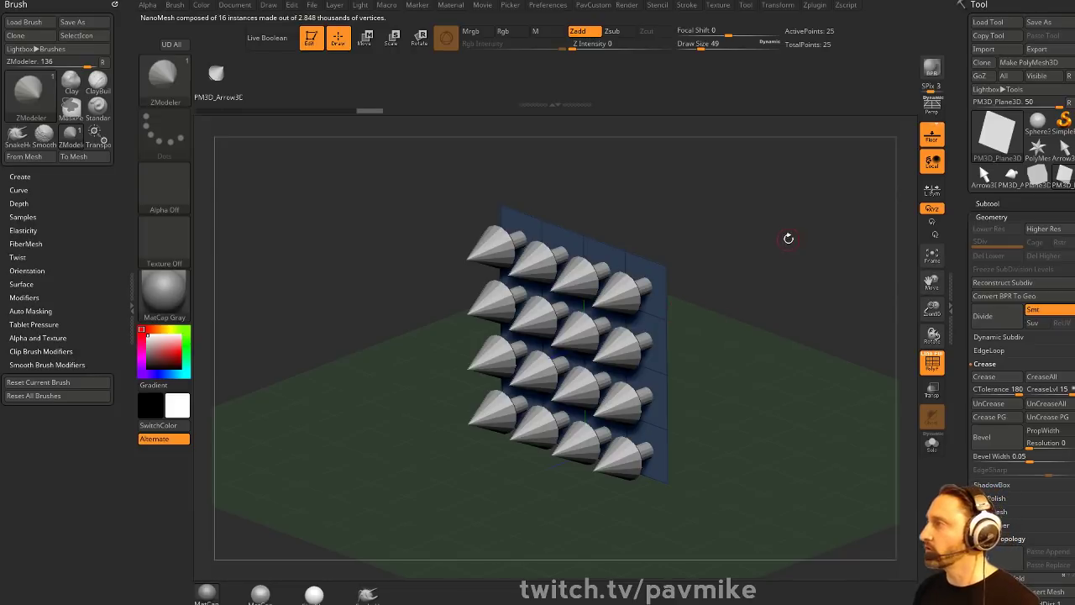
drag(789, 238, 711, 250)
key(ctrl+z)
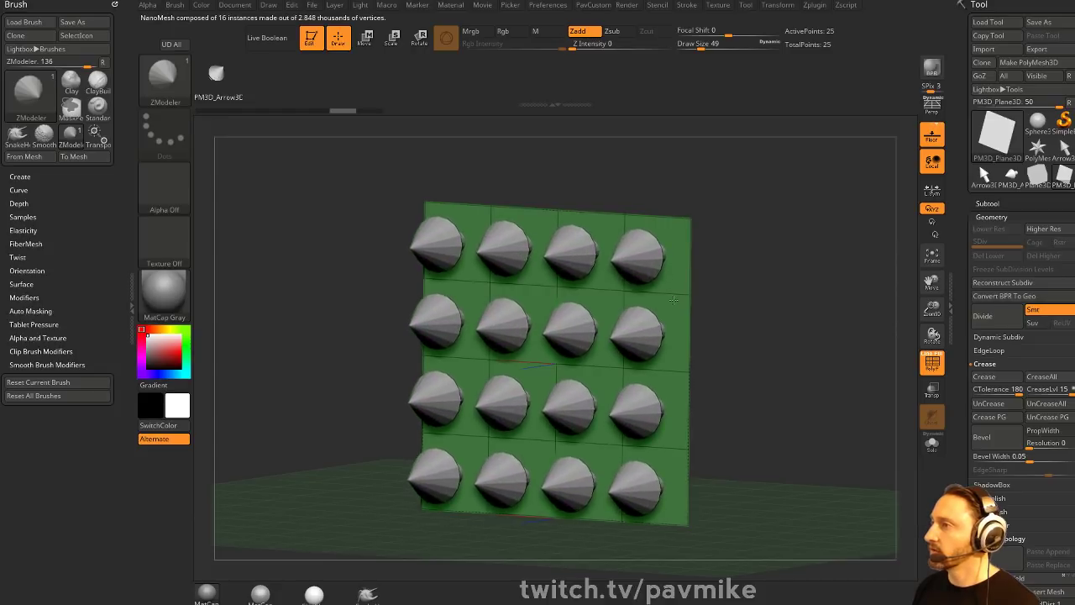
mouse_move(738, 297)
mouse_down()
mouse_move(894, 310)
mouse_move(786, 295)
mouse_up()
key(ctrl)
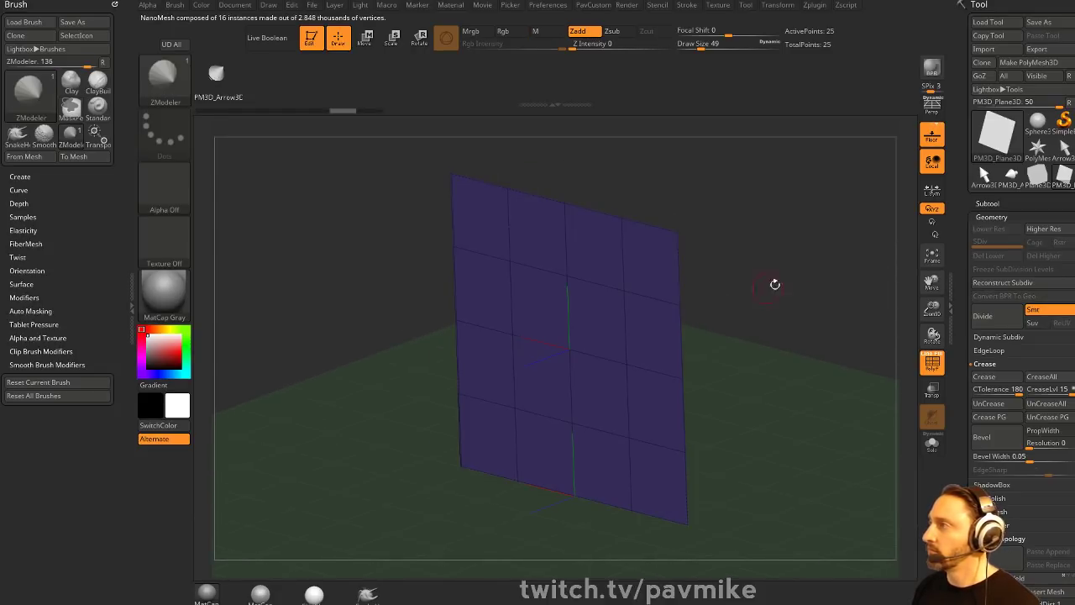
- Examine the rotated arrow polymesh's orientation relative to the floor grid, and return to the plane polymesh
click(1011, 183)
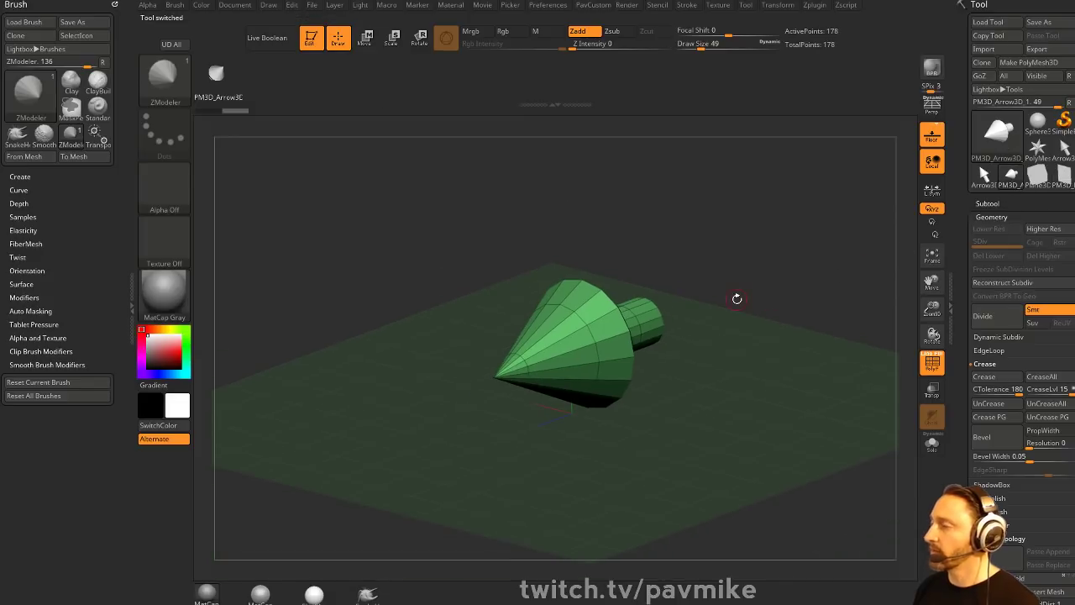
drag(753, 210, 820, 233)
click(1064, 182)
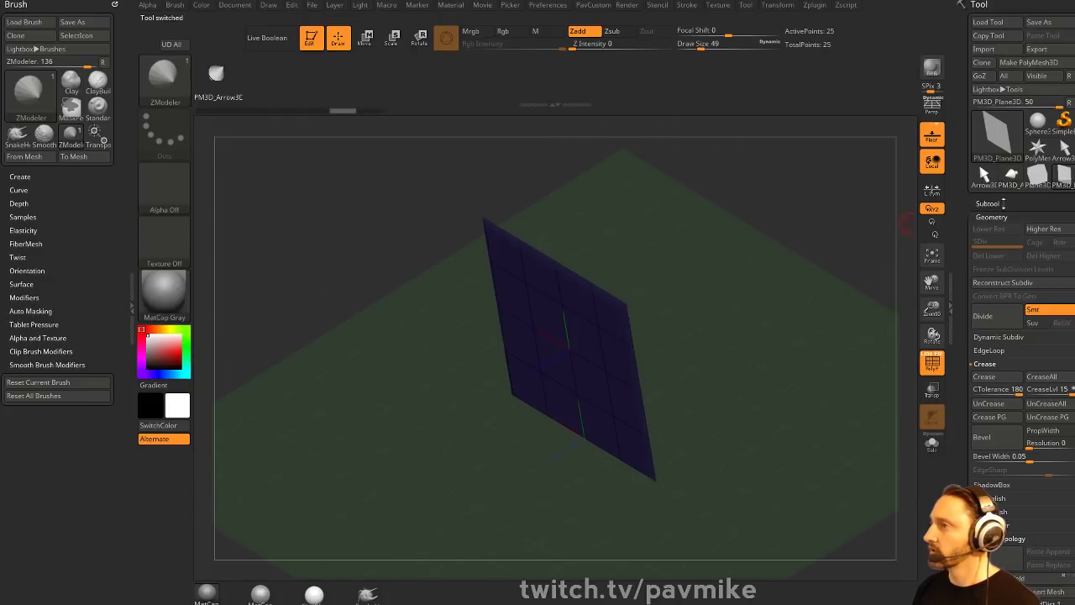
- Insert the rotated arrow as a NanoMesh on all polygons of the plane and reduce the size of the arrows
click(614, 305)
drag(734, 341, 760, 316)
key(ctrl+w)
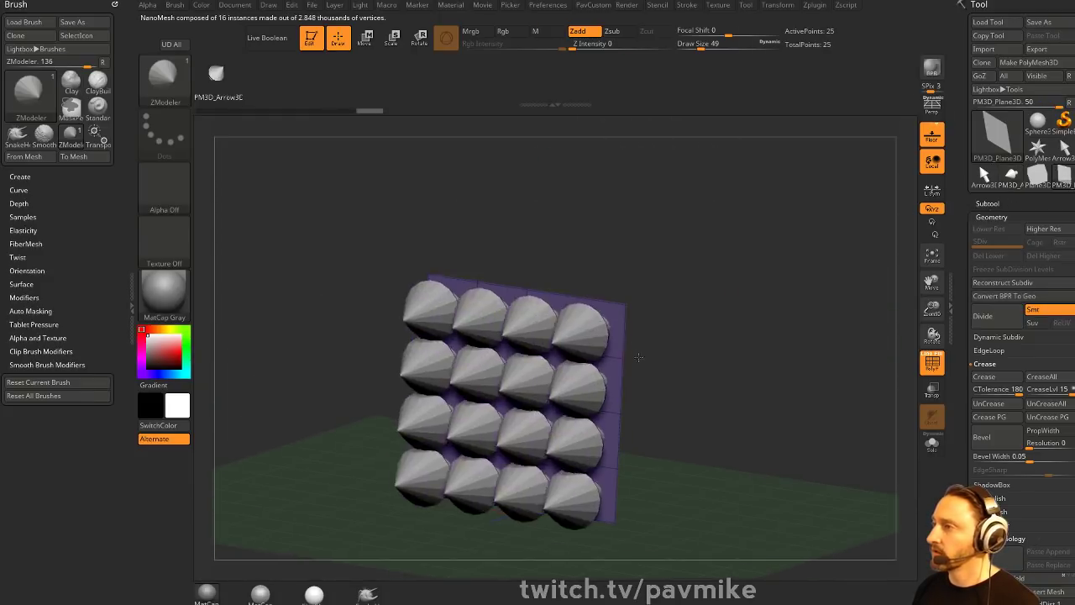
drag(621, 358, 664, 351)
drag(968, 360, 965, 61)
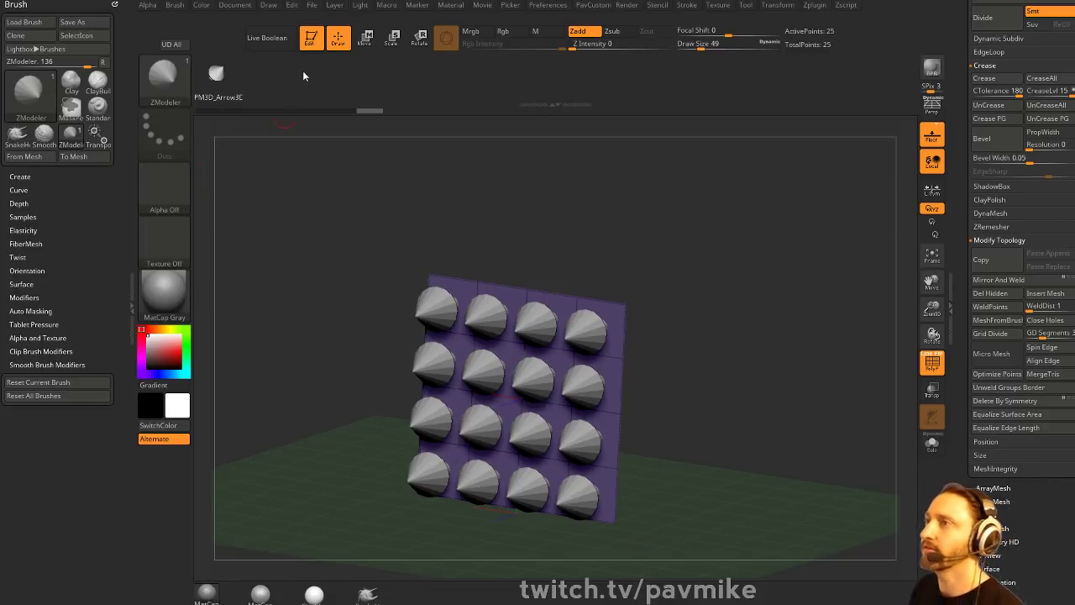
- Leave Edit mode, clear the canvas, and choose Sphere3D as the mesh to draw
click(308, 38)
key(ctrl+n)
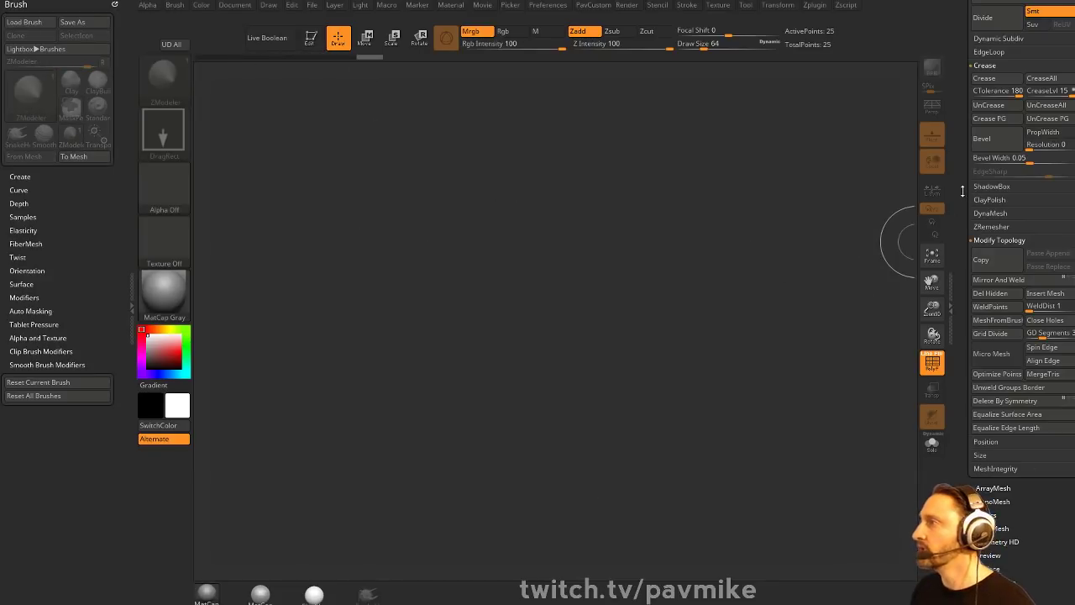
drag(963, 188, 963, 487)
click(1039, 124)
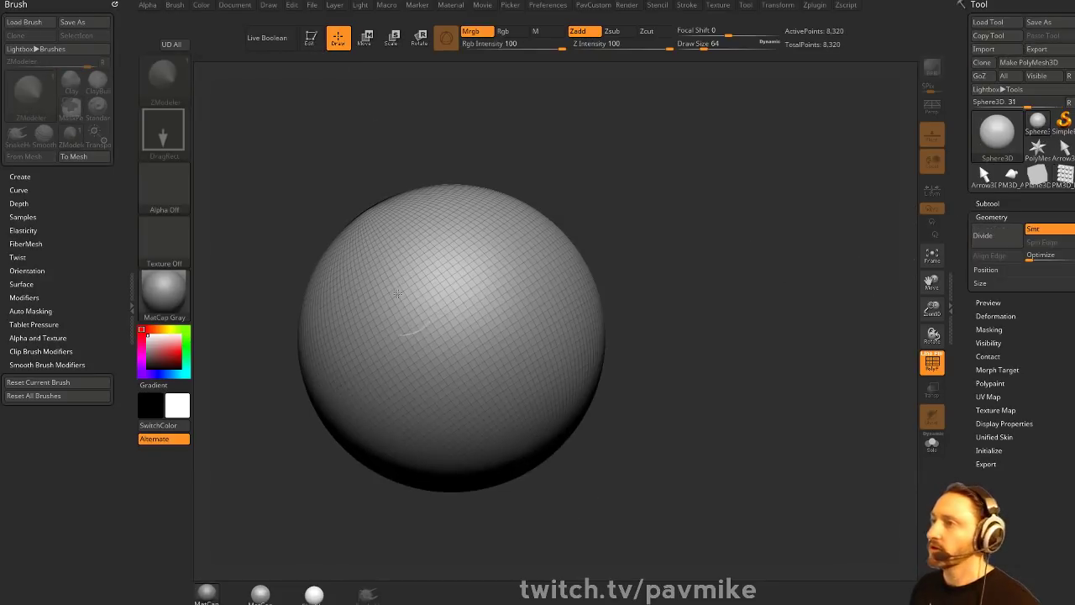
- Make the drawn sphere editable, convert it to a PolyMesh3D, and clear the canvas
click(310, 38)
click(1043, 66)
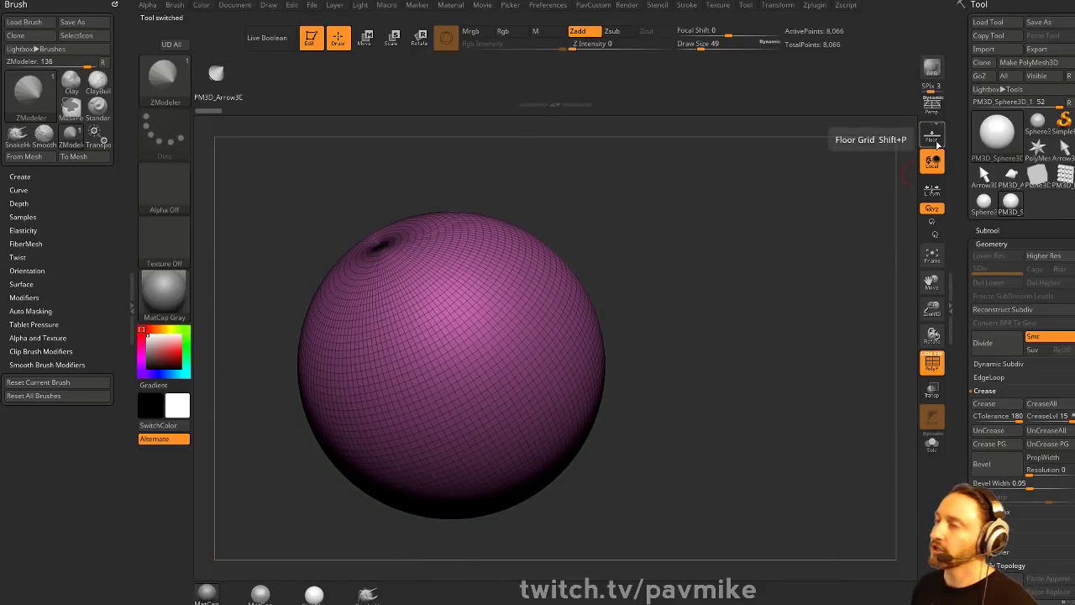
click(310, 38)
key(ctrl+n)
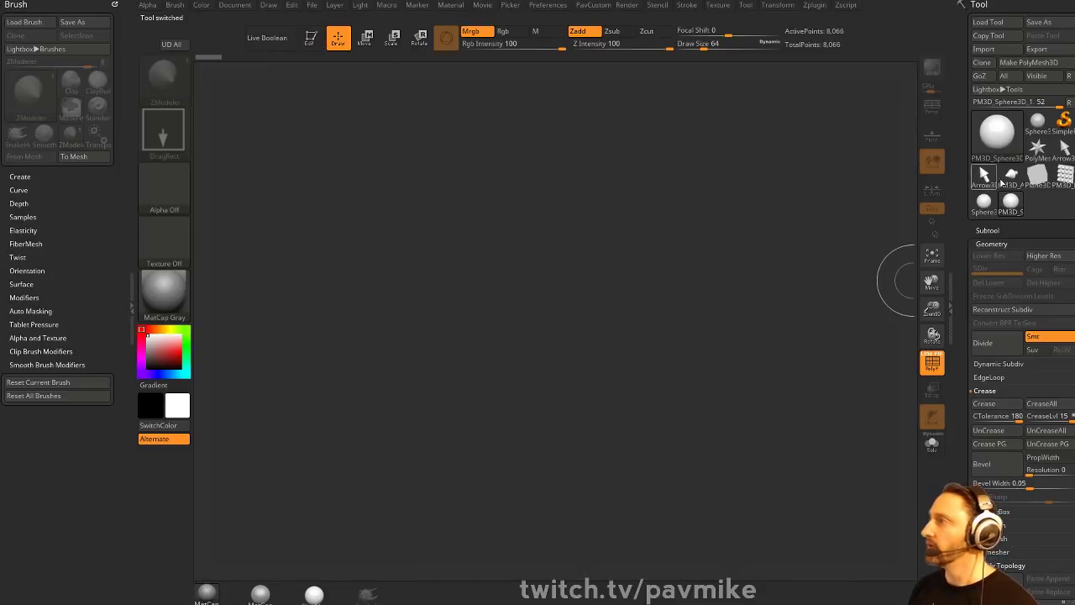
- Draw the PolyMesh3D star on the canvas in Edit mode and initialize it as a QCube
click(1003, 138)
click(608, 140)
drag(542, 325, 570, 452)
click(306, 37)
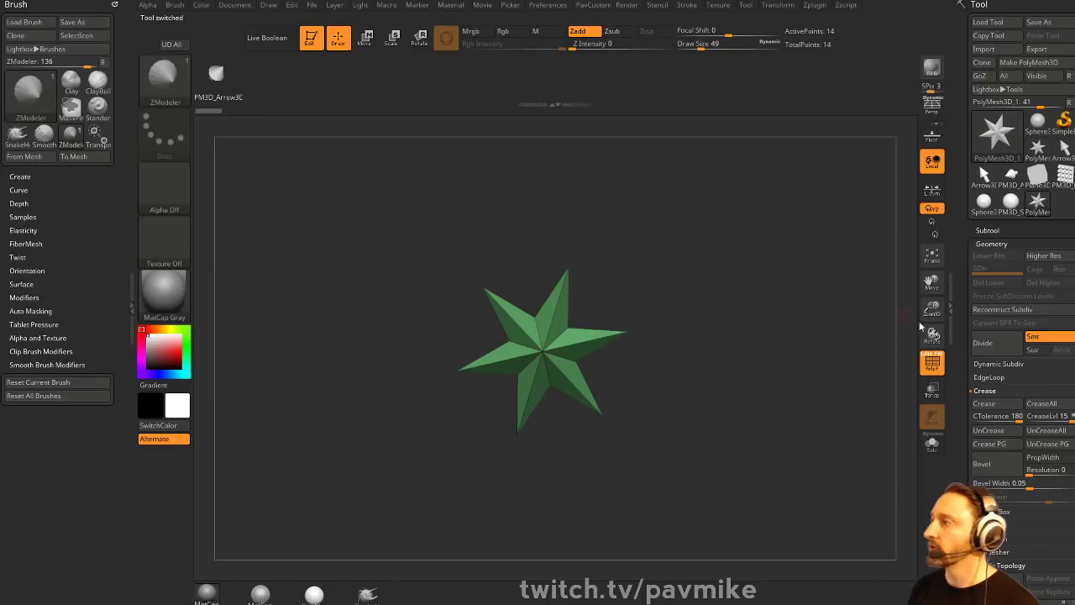
drag(1027, 376, 1022, 185)
click(990, 116)
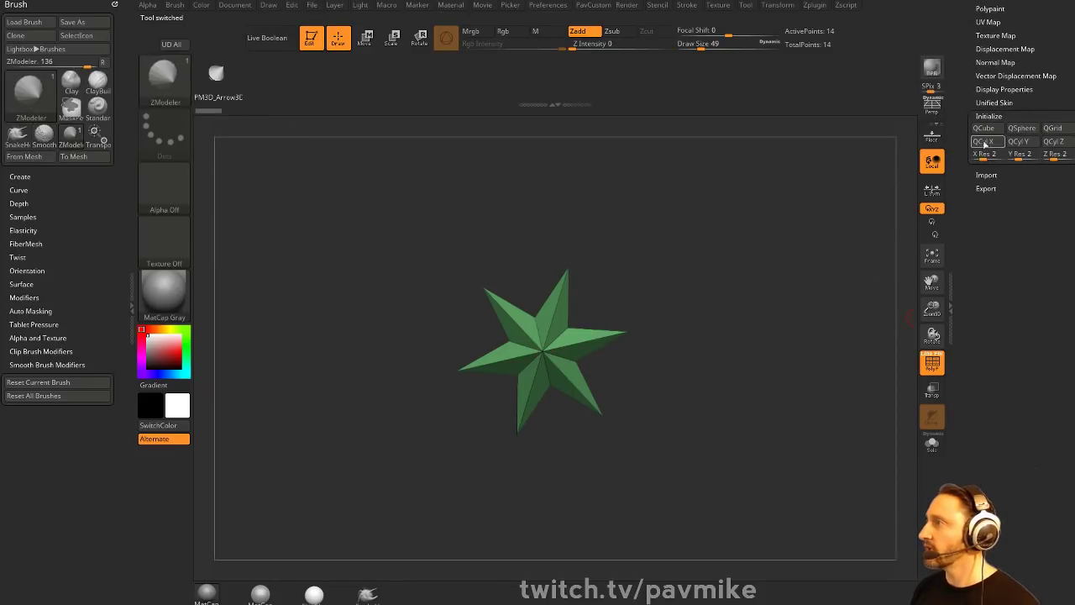
click(984, 128)
- Frame the cube face-on and rotate it about 45 degrees around the viewing axis into a diamond
drag(707, 262, 715, 295)
key(f)
key(w)
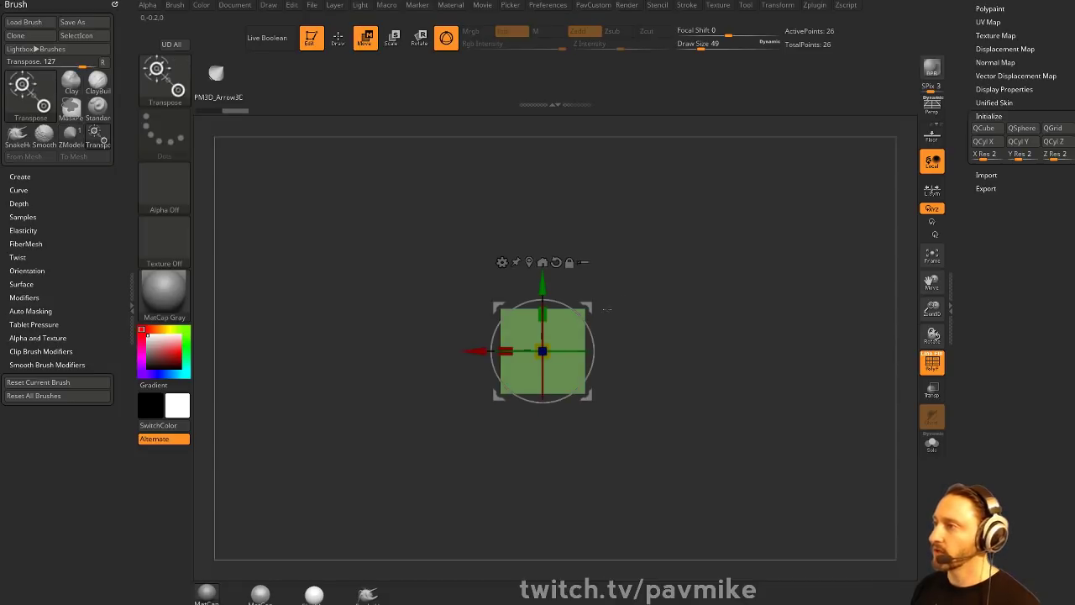
drag(586, 311, 558, 293)
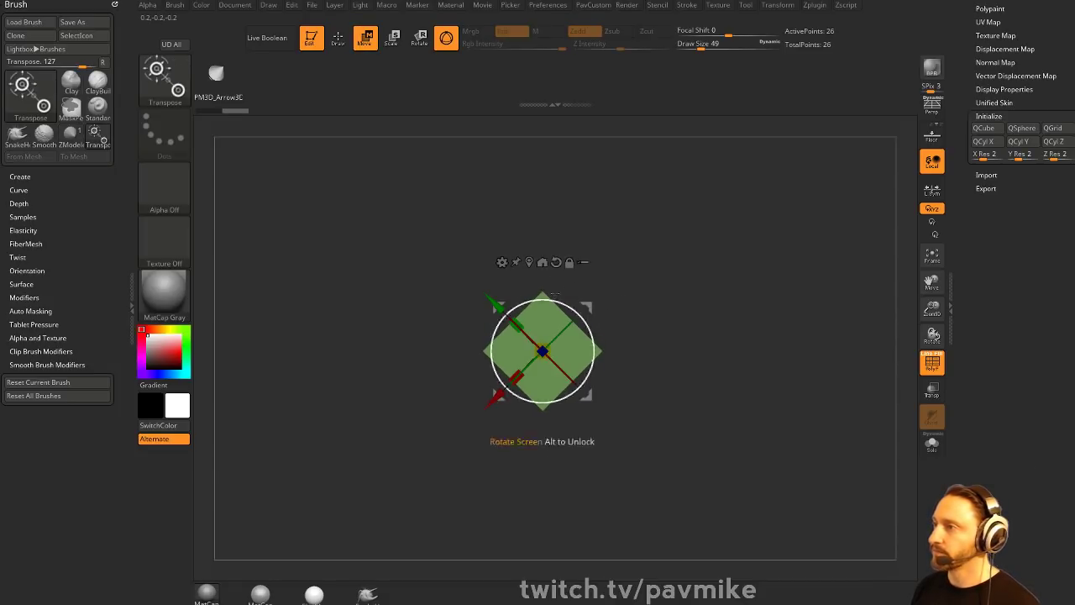
- Stretch the rotated cube along its length into an elongated box, and return to Draw mode
key(q)
drag(724, 298, 668, 307)
ctrl+right_drag(667, 307, 719, 305)
drag(676, 316, 391, 340)
drag(686, 227, 715, 276)
key(w)
drag(574, 308, 602, 273)
key(q)
mouse_move(657, 311)
shift+mouse_down()
mouse_move(670, 330)
mouse_move(652, 336)
shift+mouse_up()
- Bevel the complete edge loop around the middle of the box with the ZModeler edge action
key(space)
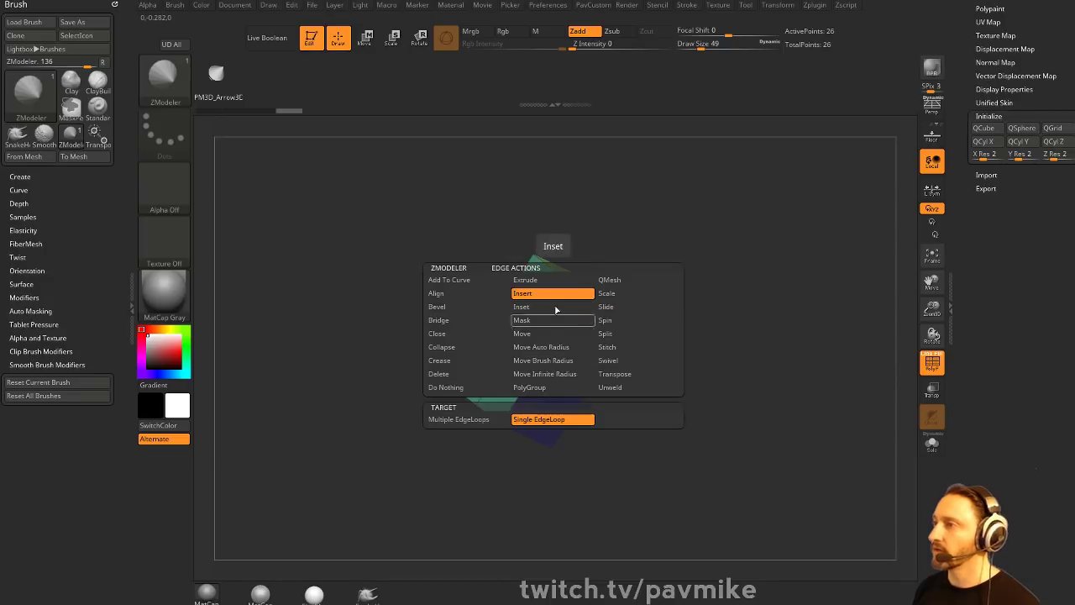
click(471, 418)
key(space)
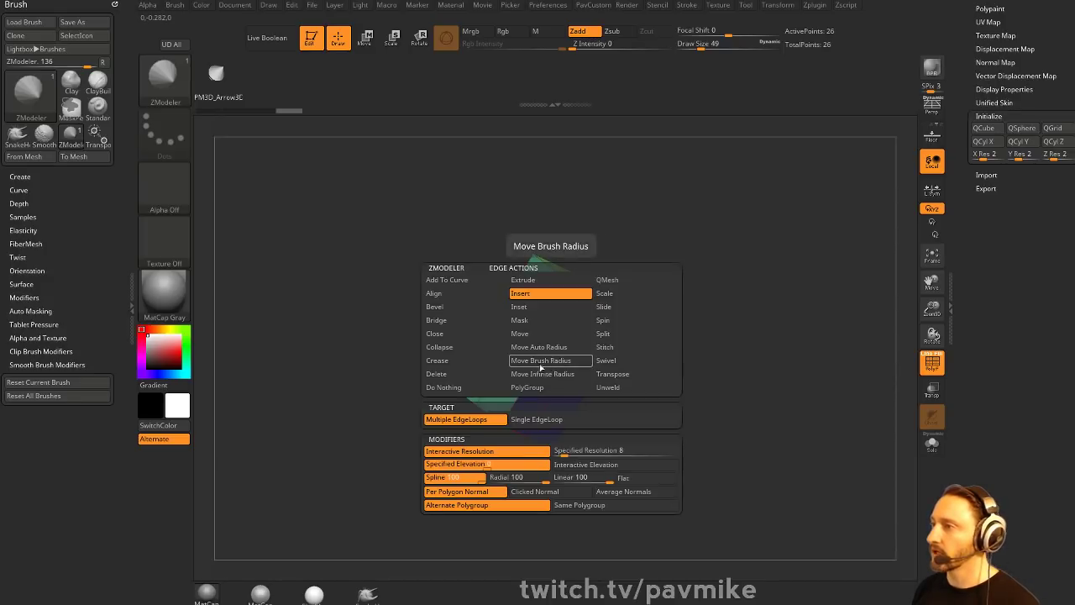
click(460, 308)
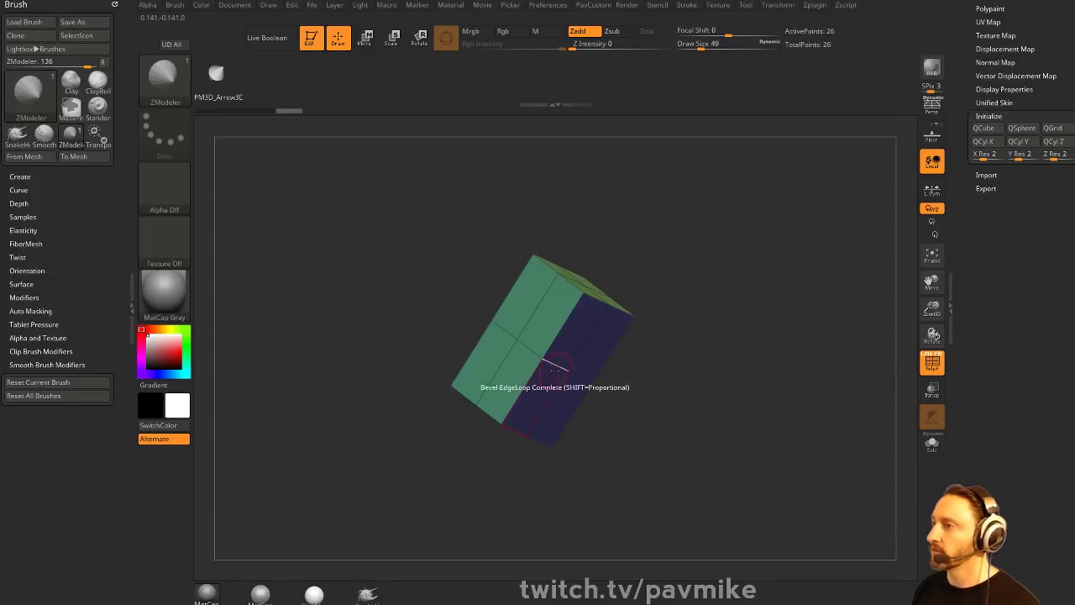
click(574, 382)
- Isolate the box's two end sections in turn, give each its own polygroup, and show the whole box again
drag(702, 285, 684, 307)
ctrl+shift+drag(382, 204, 682, 323)
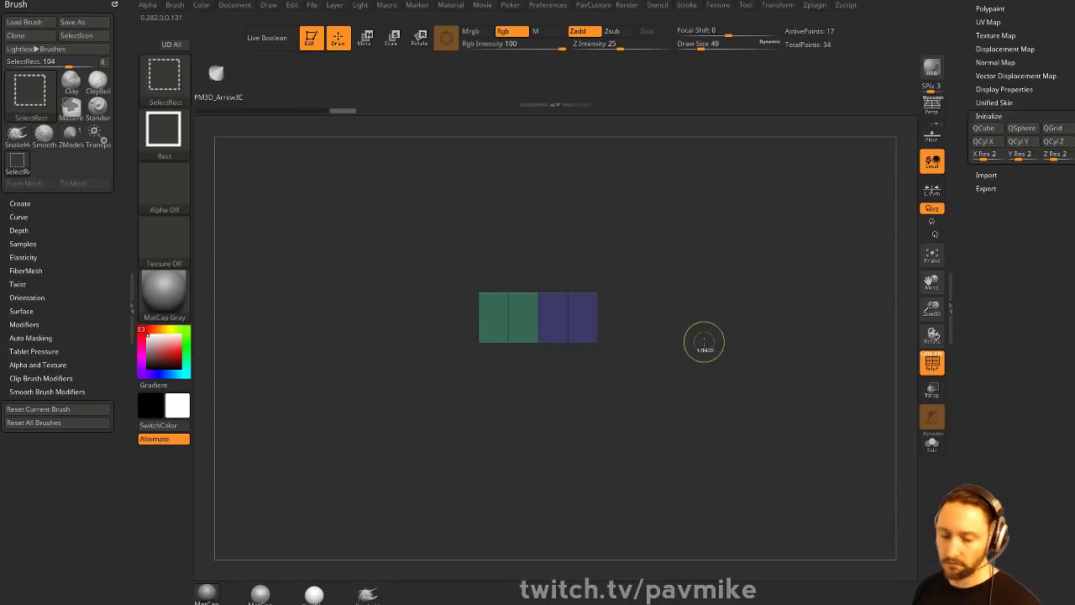
key(ctrl+w)
ctrl+shift+click(689, 359)
ctrl+shift+drag(654, 503, 435, 389)
key(ctrl+w)
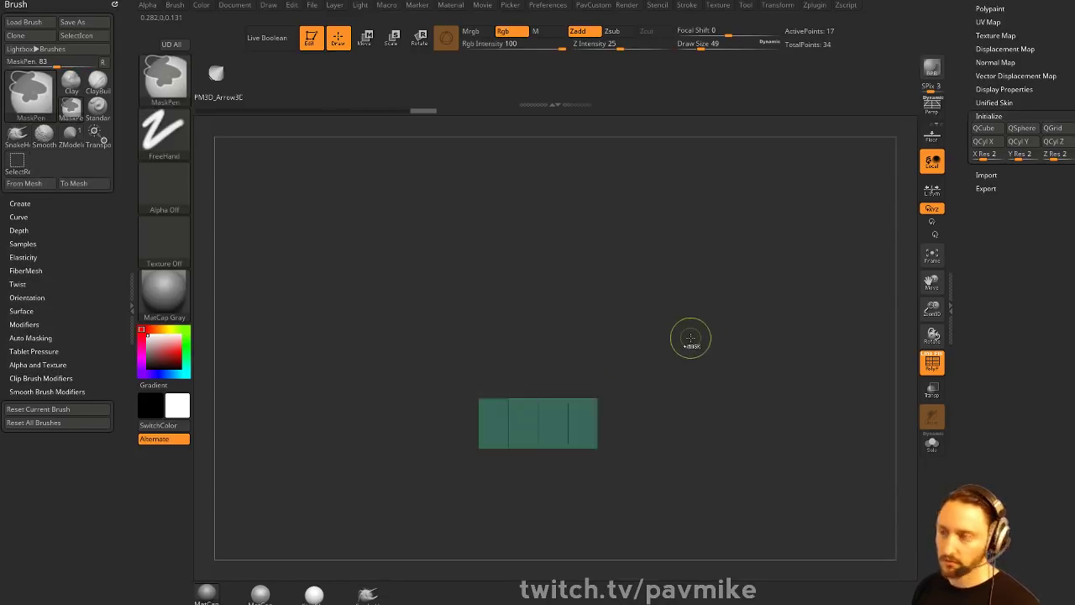
ctrl+shift+click(692, 338)
drag(693, 334, 724, 288)
- Create a new InsertMesh brush from the three-section box
key(b)
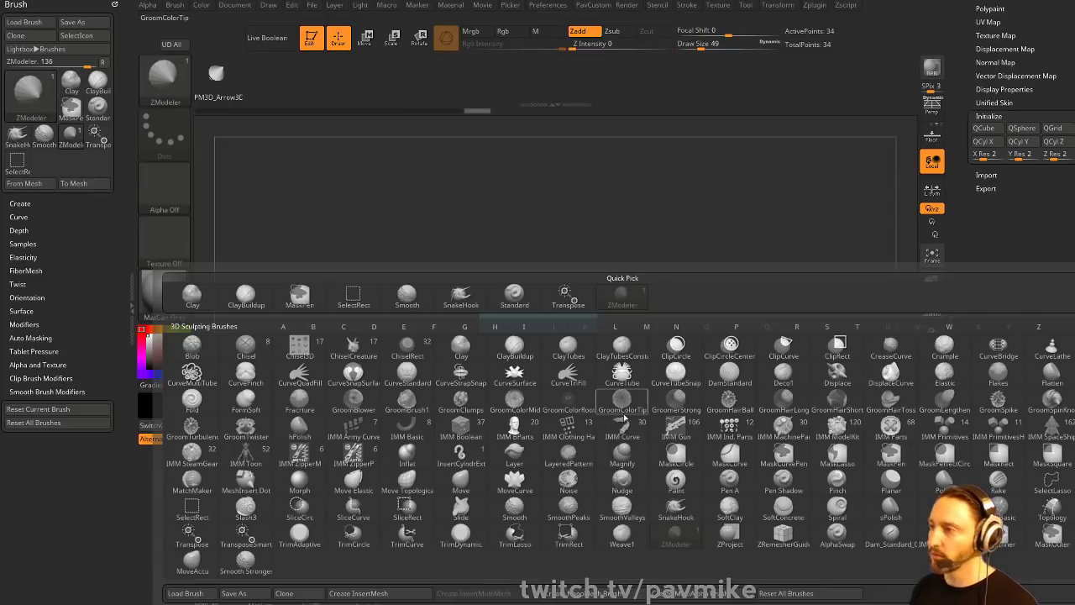
click(370, 593)
click(482, 198)
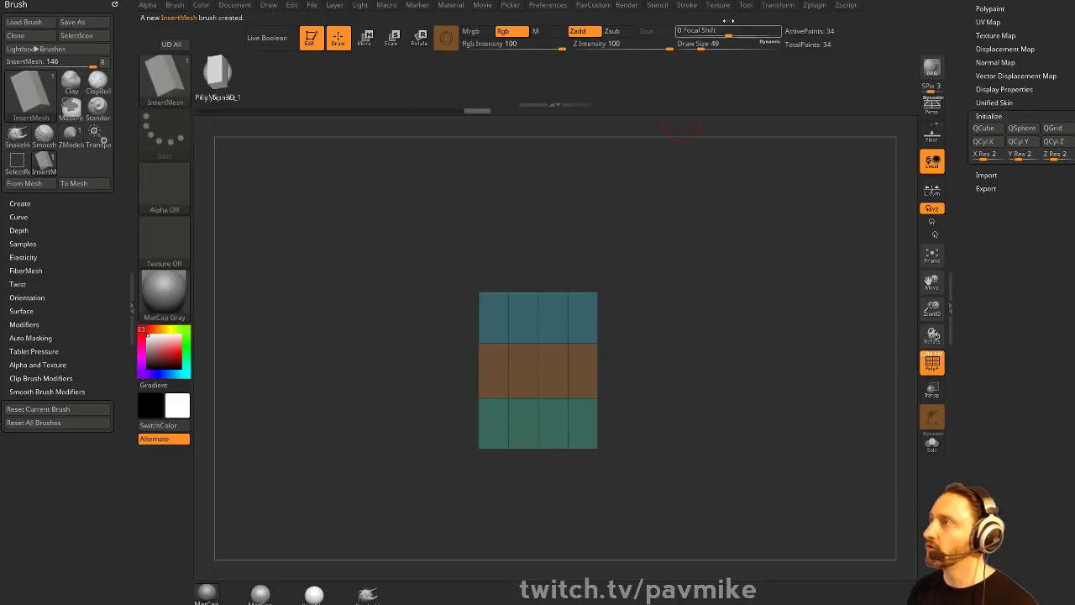
- Enable Curve Mode and the Size curve modifier for the brush, with a Curve Falloff descending from full to zero
click(687, 10)
click(723, 243)
click(726, 296)
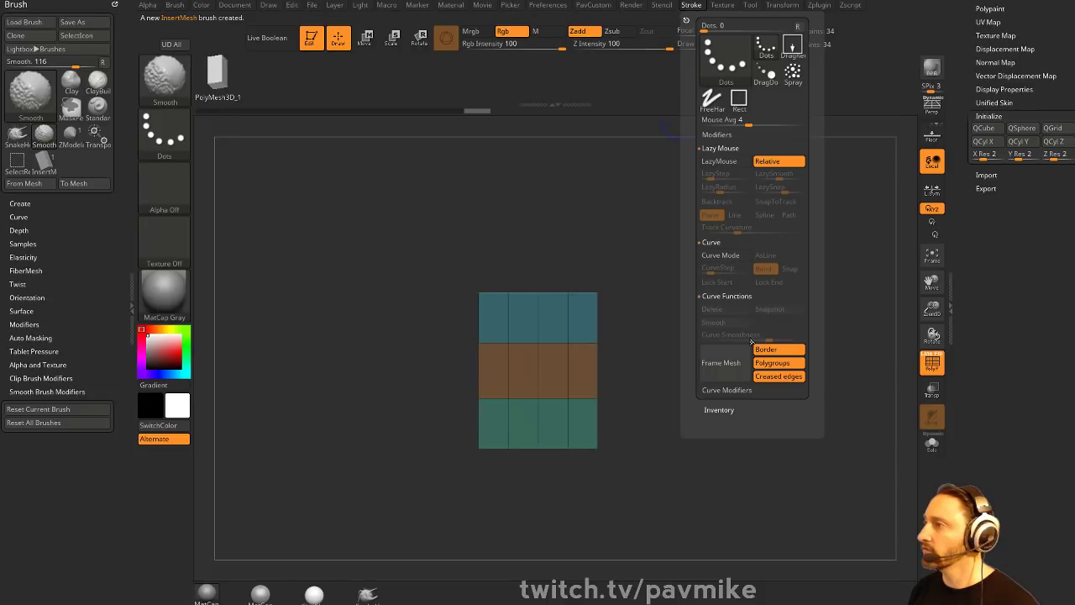
click(736, 391)
click(739, 256)
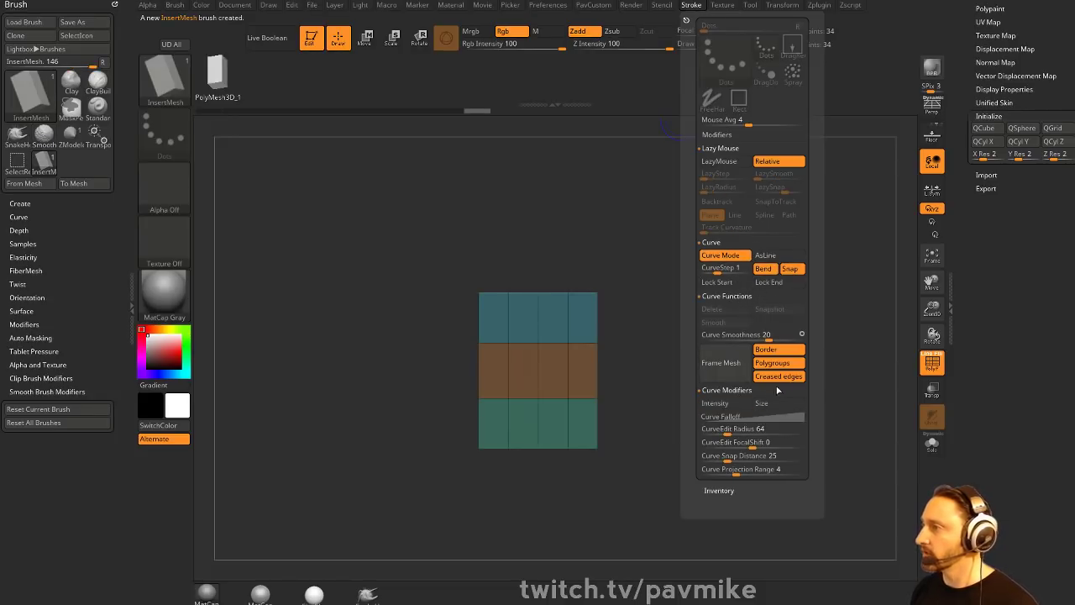
click(740, 417)
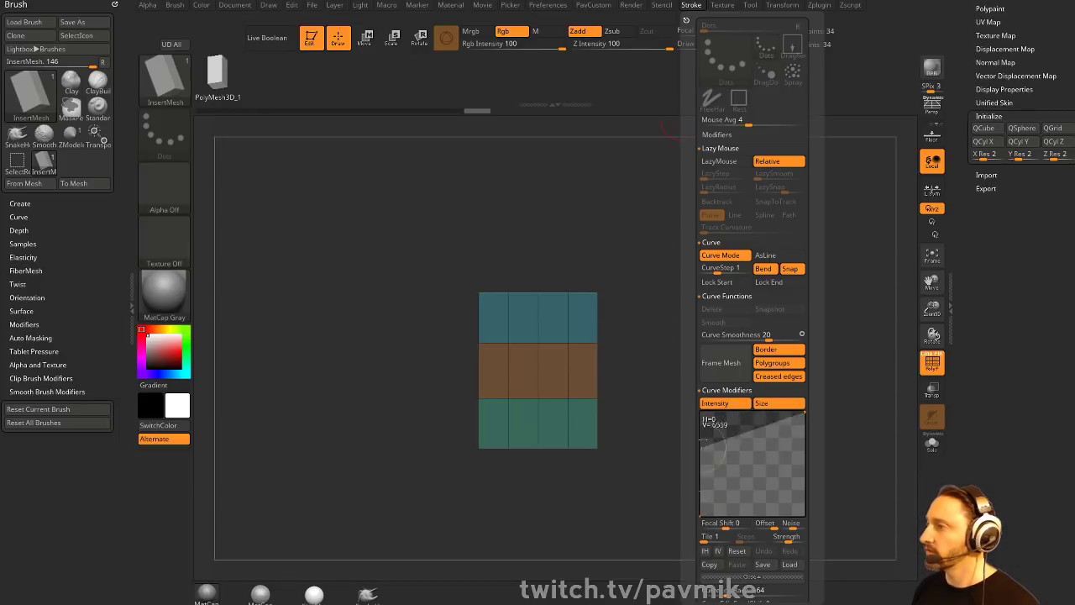
drag(702, 443, 787, 422)
drag(803, 439, 803, 481)
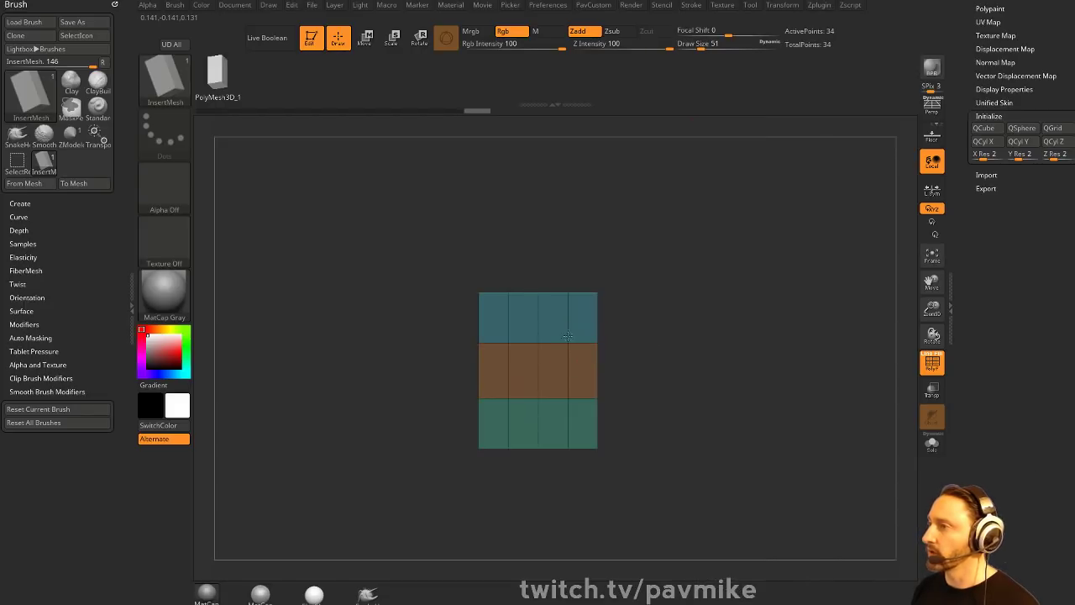
- Draw a test curve stroke off the box and rebuild it with Tri Parts, Weld Points, Stretch and Curve Res 3
drag(568, 336, 744, 204)
drag(829, 308, 769, 358)
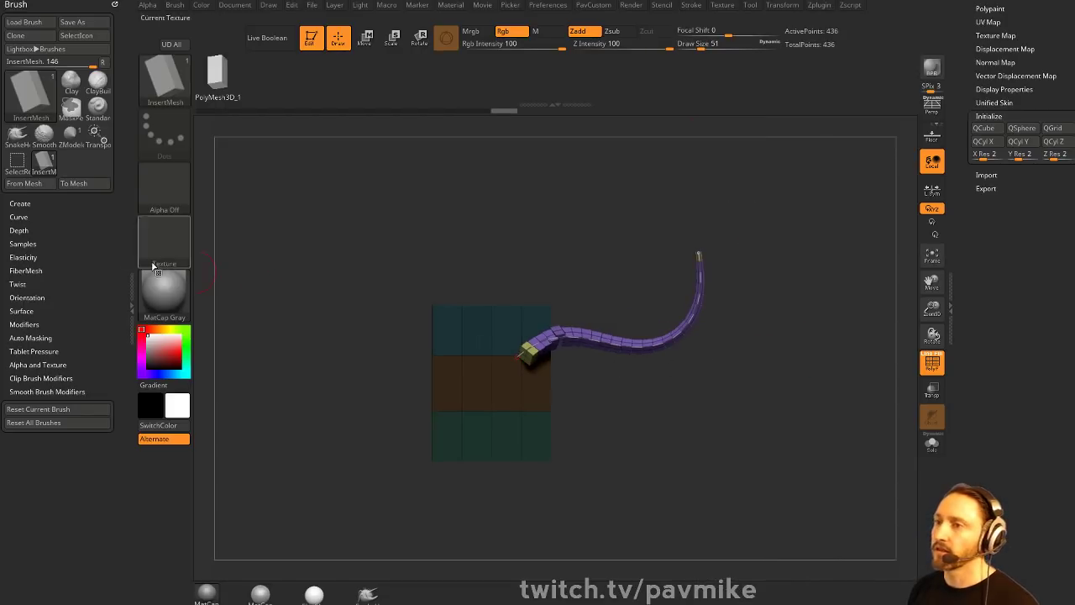
click(25, 324)
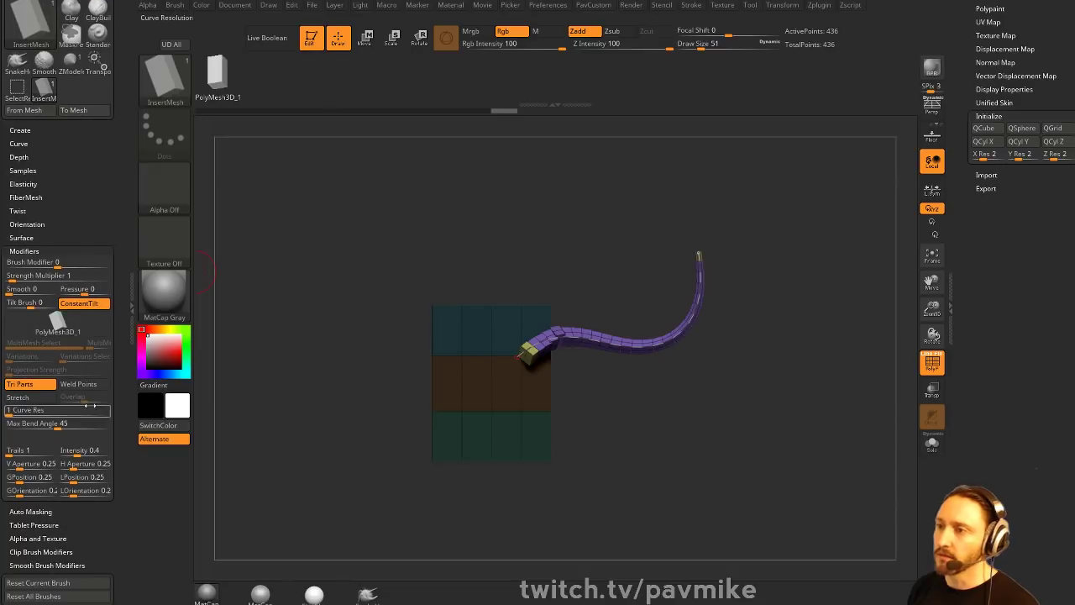
click(18, 397)
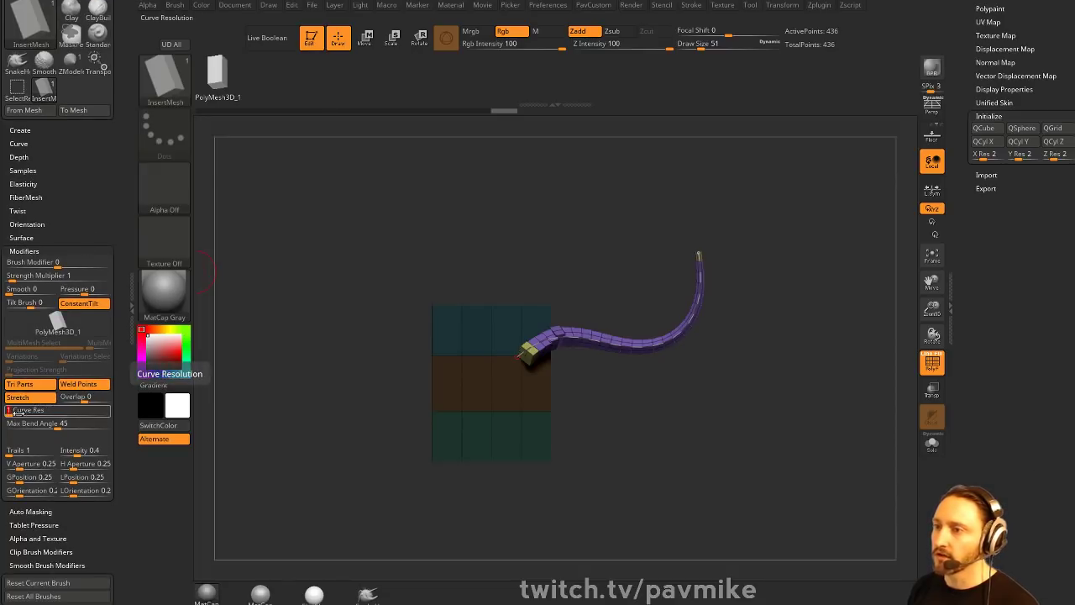
click(12, 411)
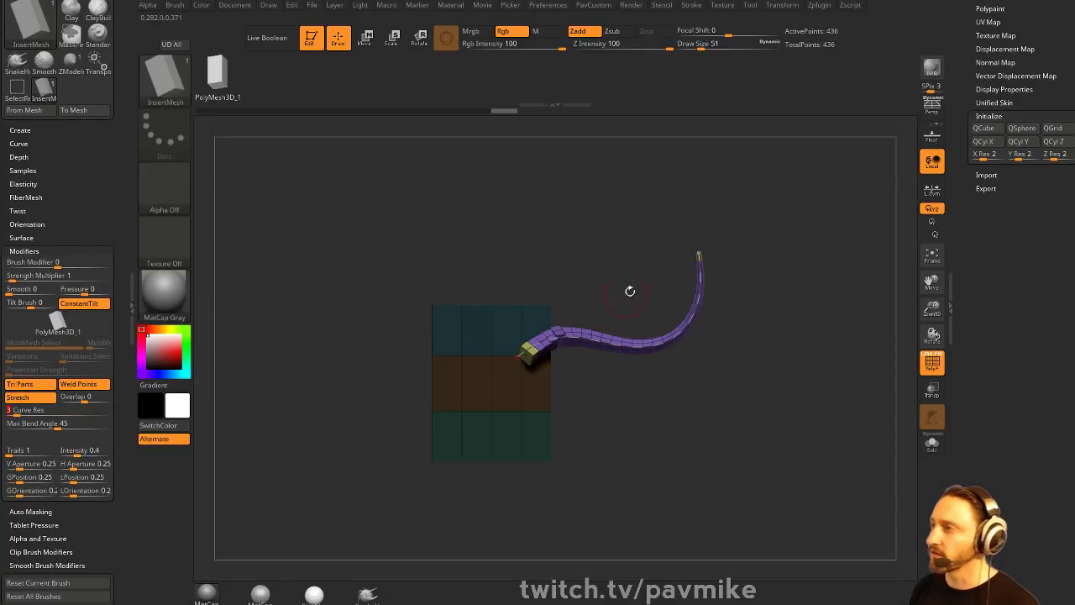
drag(696, 254, 672, 249)
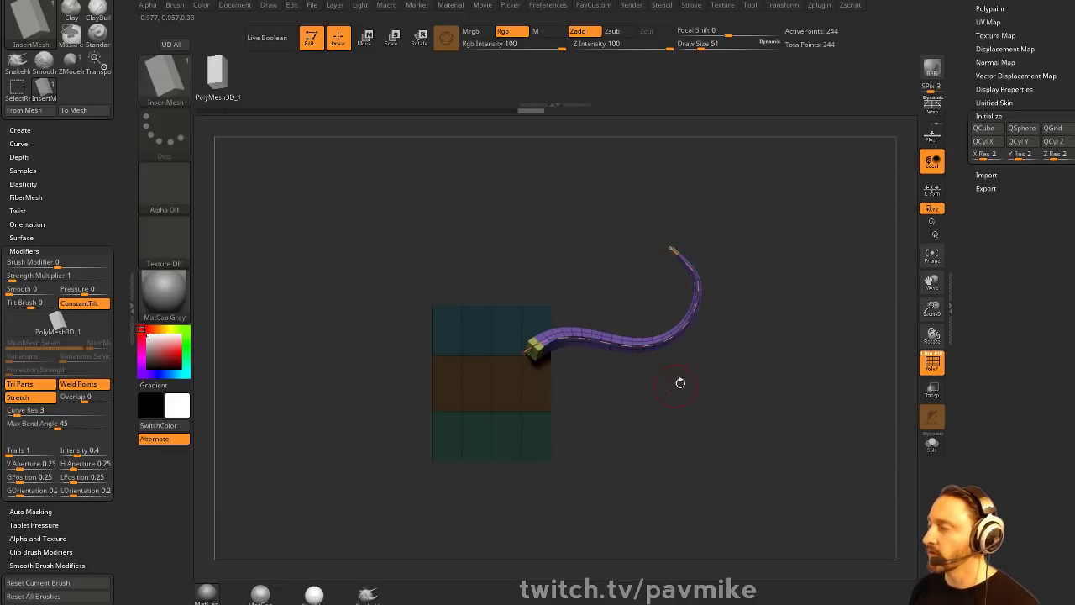
- Switch to the sphere polymesh and draw an S-shaped tapered curve stroke across its surface
alt+drag(680, 384, 620, 443)
drag(1008, 286, 1012, 505)
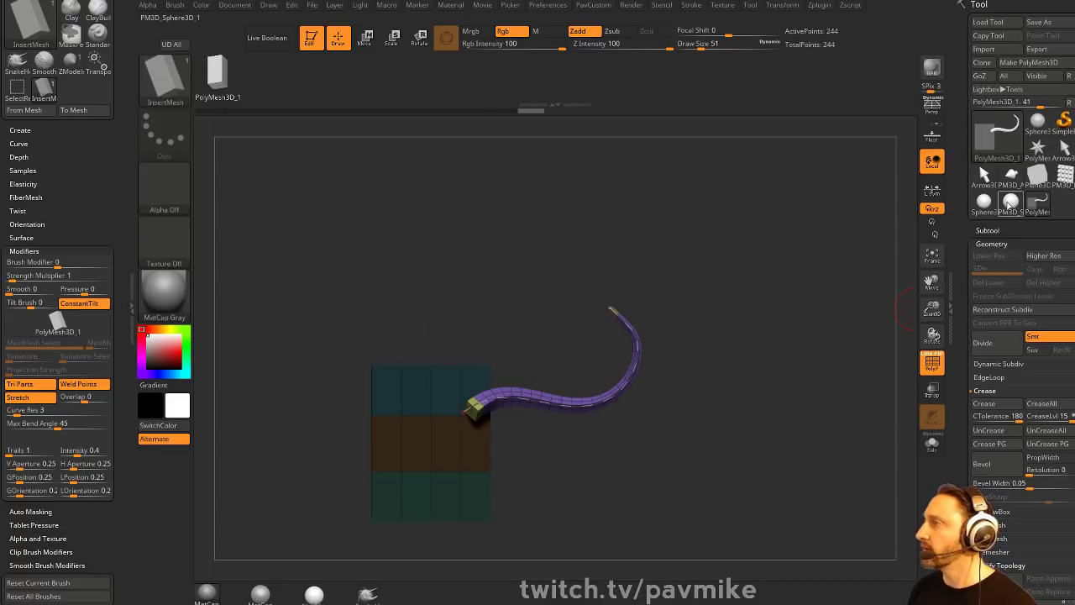
click(1003, 207)
alt+drag(704, 251, 811, 282)
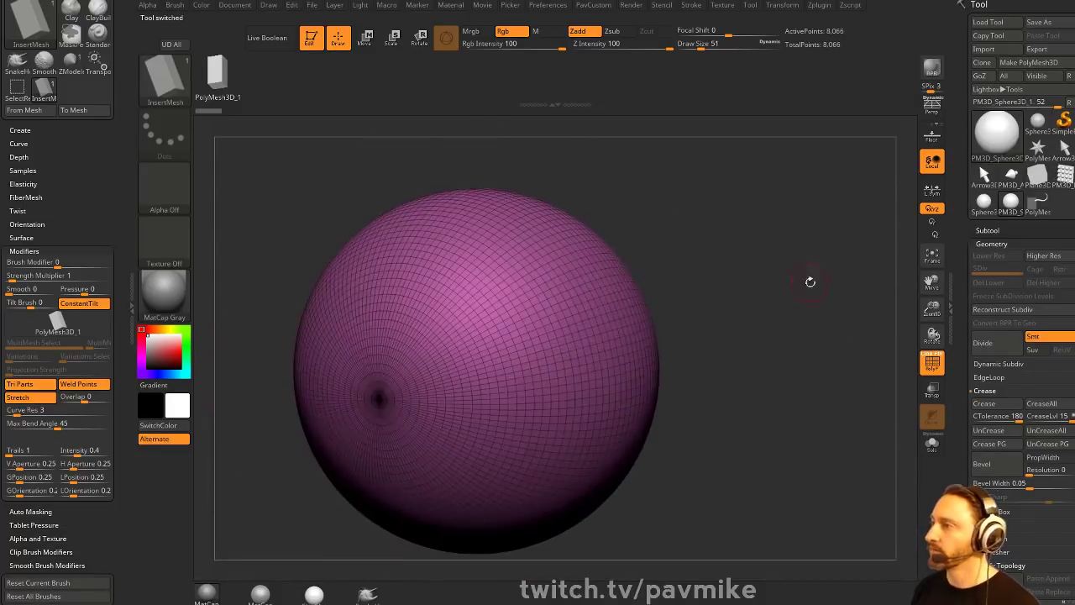
drag(479, 290, 514, 445)
- Set the brush's Imbed depth to 11 so the curve stroke sinks into the sphere
drag(781, 370, 796, 314)
click(31, 157)
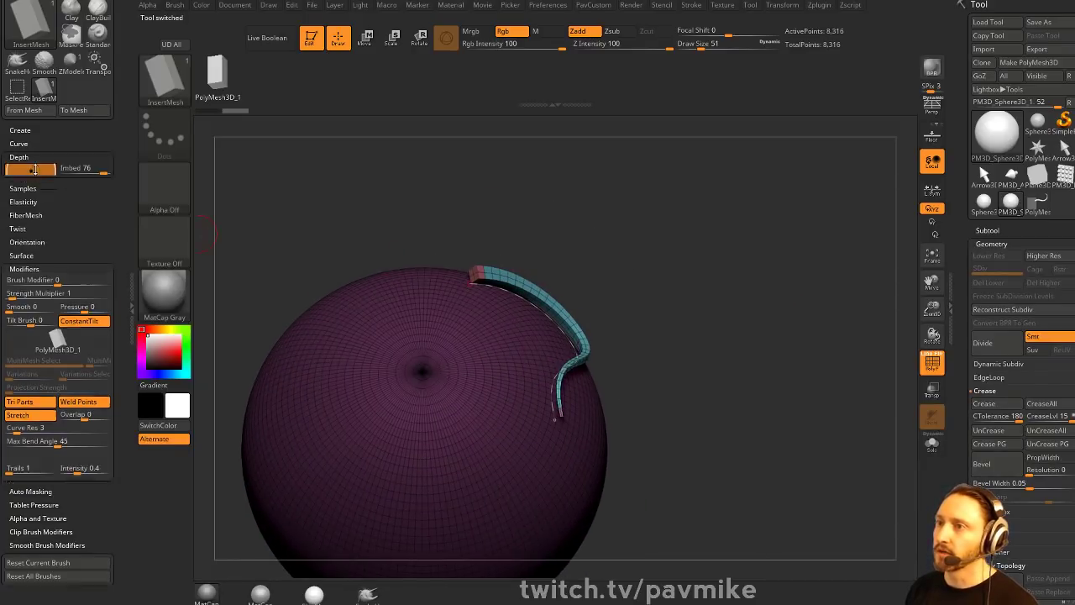
drag(437, 256, 731, 326)
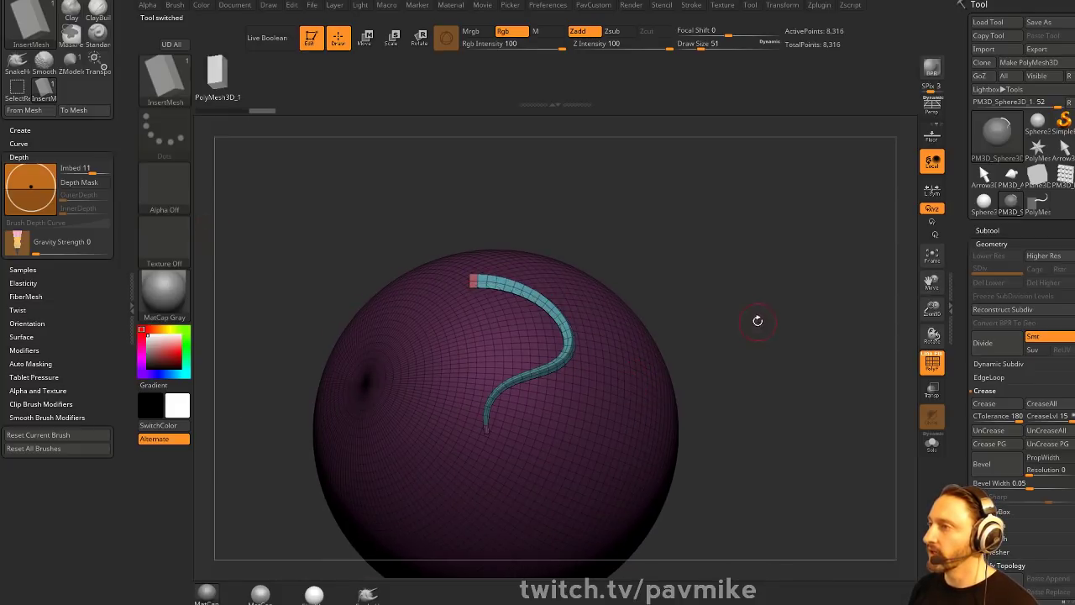
- Split the curve stroke from the sphere into its own subtool and auto-reorder the subtools
key(c)
click(766, 326)
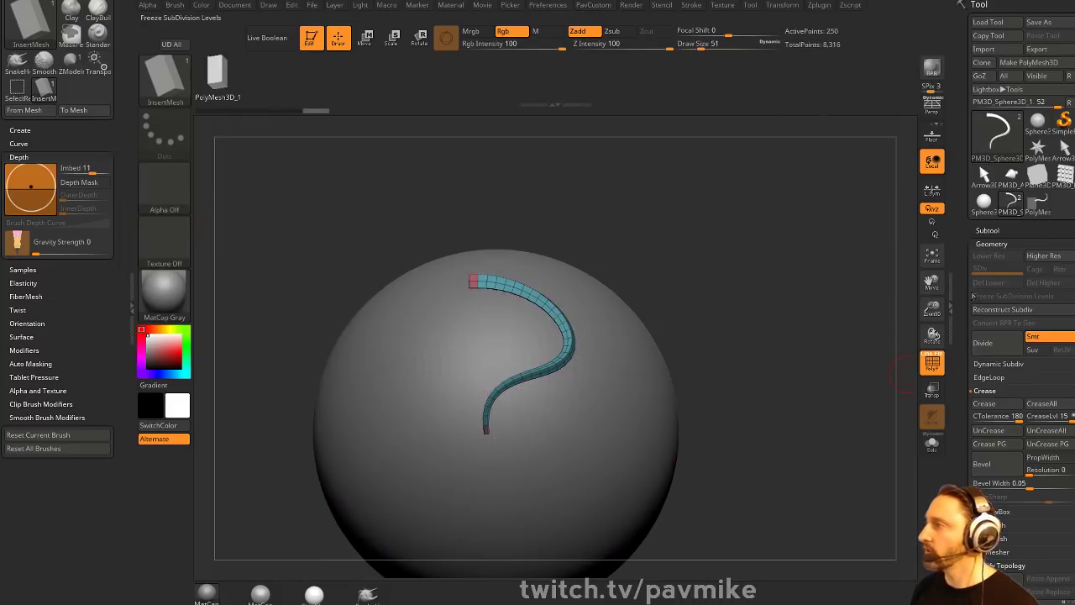
click(988, 230)
click(1046, 504)
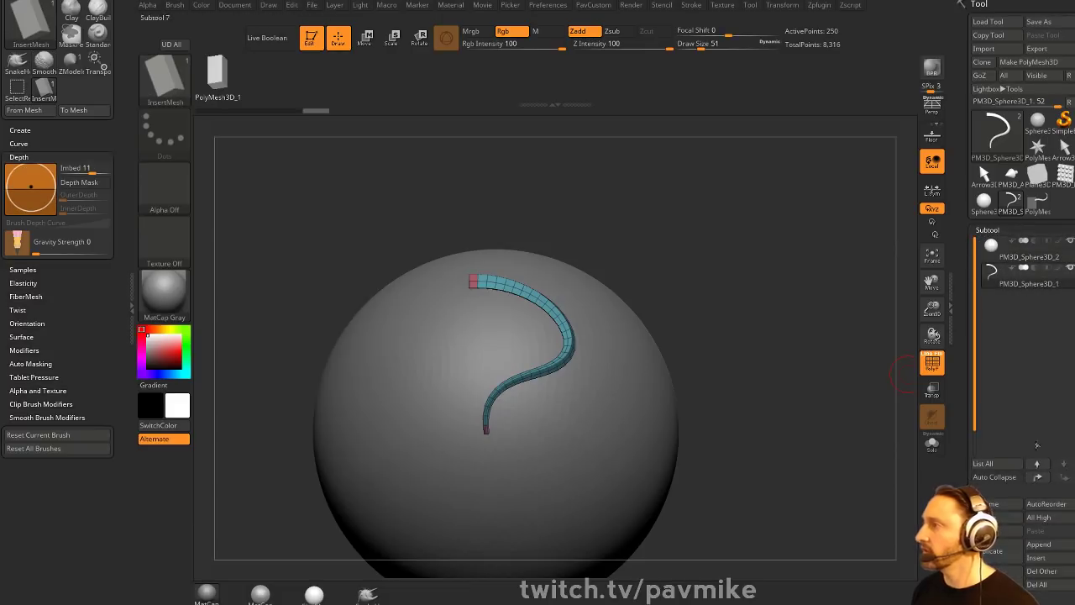
- Set the curve subtool to subtraction, turn off the polyframe, and enable Live Boolean to preview the carved groove
drag(761, 286, 837, 272)
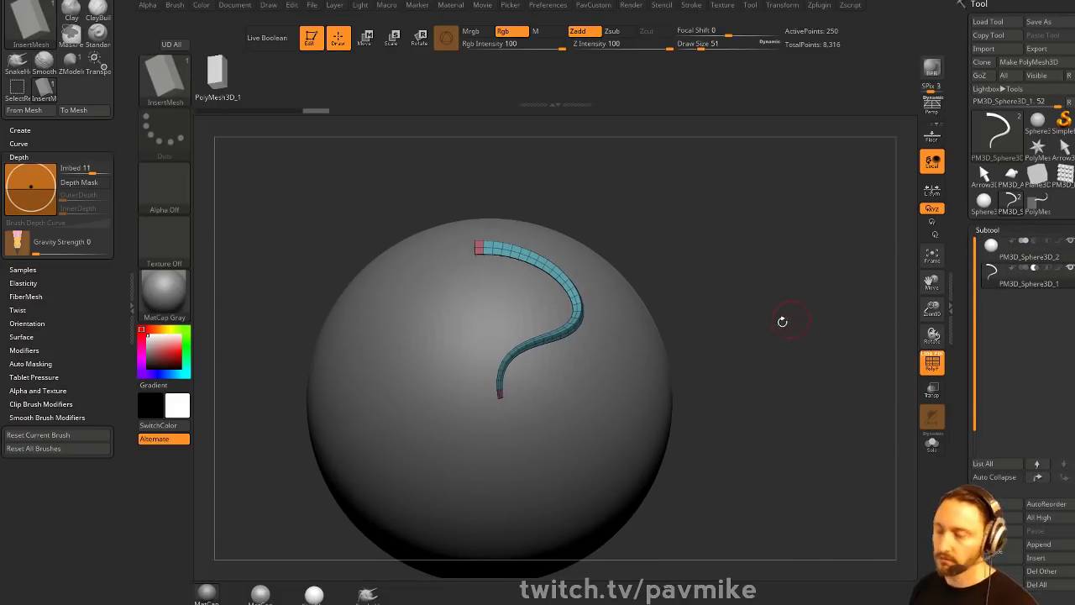
drag(782, 321, 776, 304)
click(932, 362)
mouse_move(880, 270)
alt+mouse_down()
mouse_move(824, 283)
mouse_move(803, 312)
alt+mouse_up()
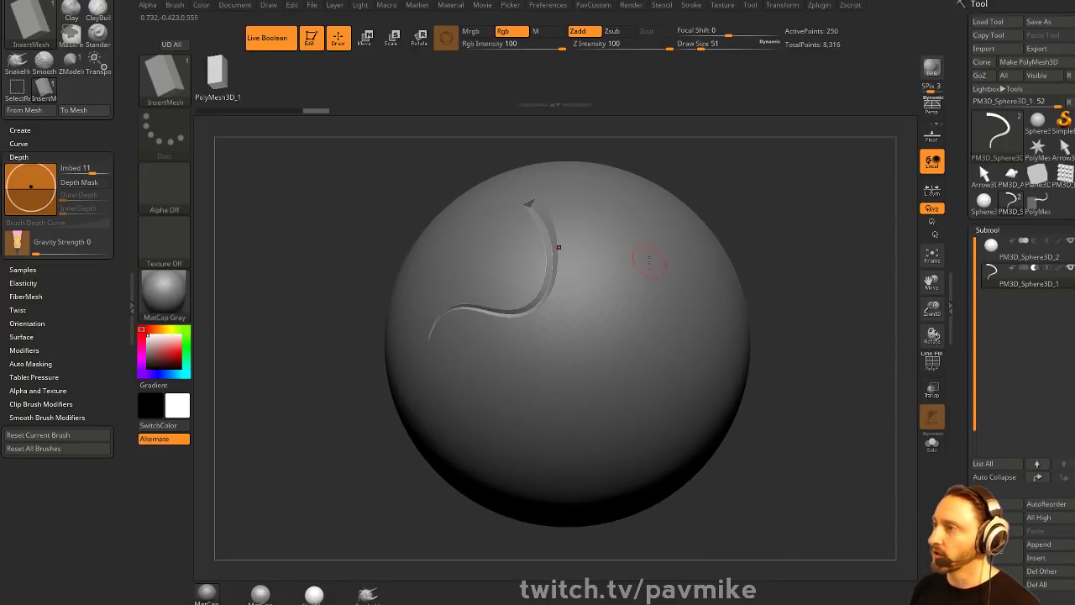
- Draw a second S-shaped tapered groove on the sphere beside the first one
drag(651, 263, 538, 420)
drag(823, 351, 819, 319)
drag(653, 268, 631, 393)
key(ctrl+shift+z)
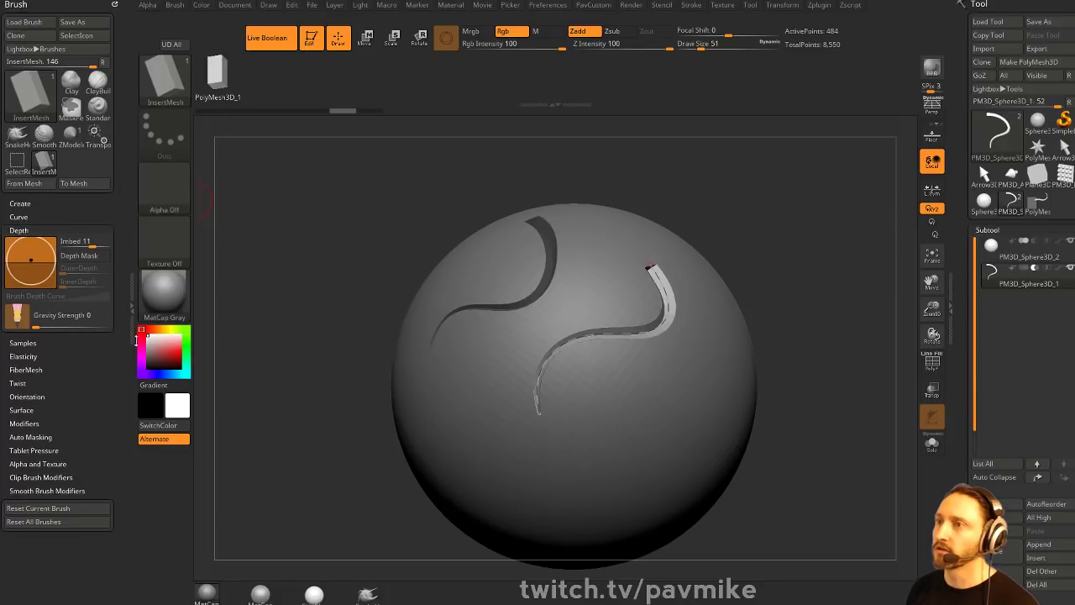
- Check the brush's curve modifiers and try to move the second groove's curve across the sphere
click(692, 5)
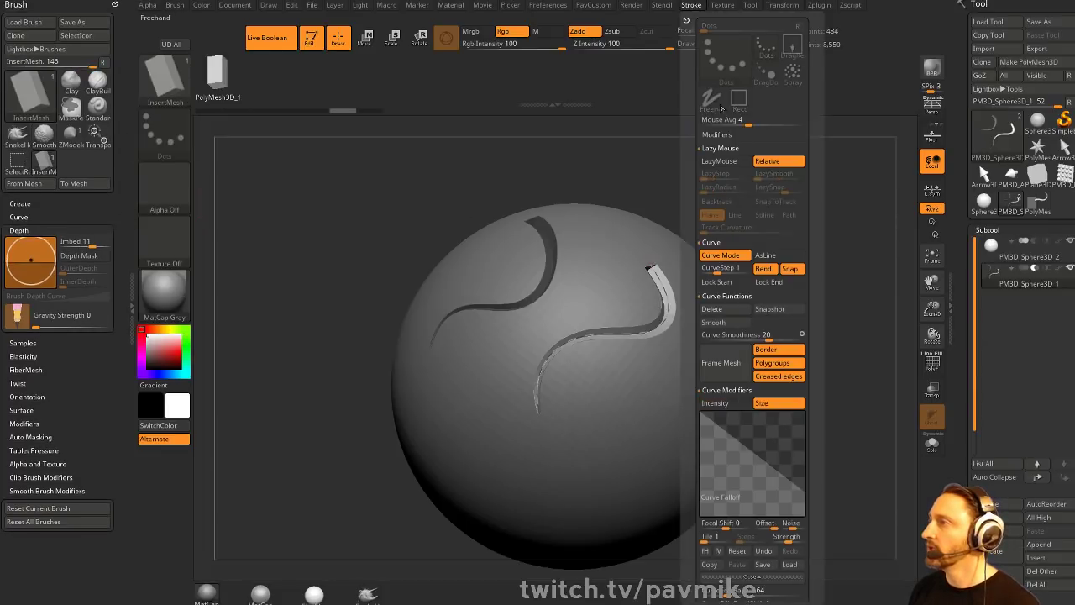
drag(836, 267, 752, 294)
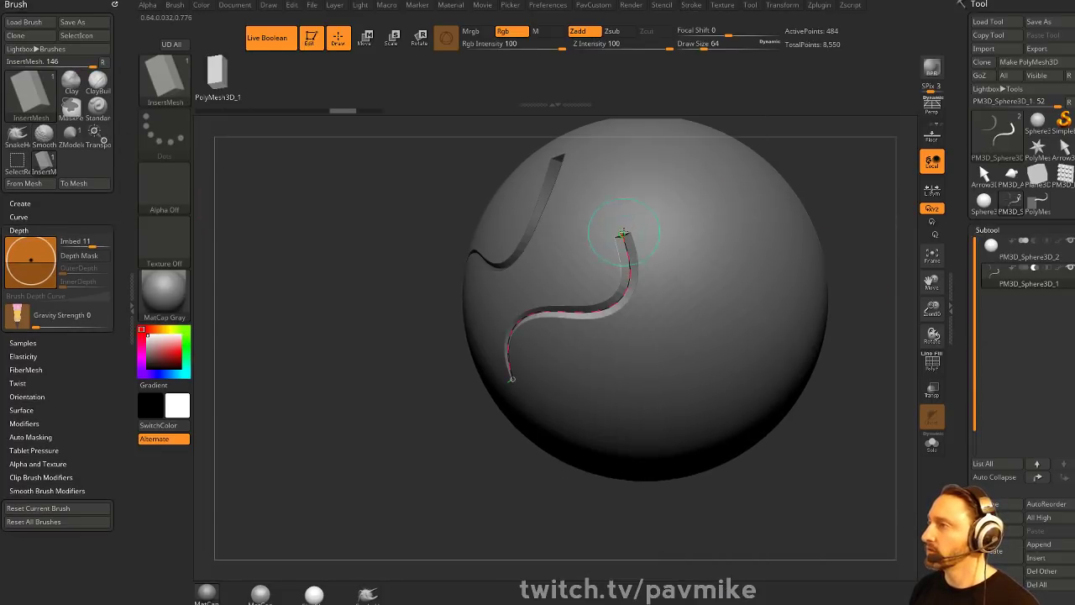
mouse_move(626, 235)
mouse_down()
mouse_move(646, 196)
mouse_move(651, 378)
mouse_up()
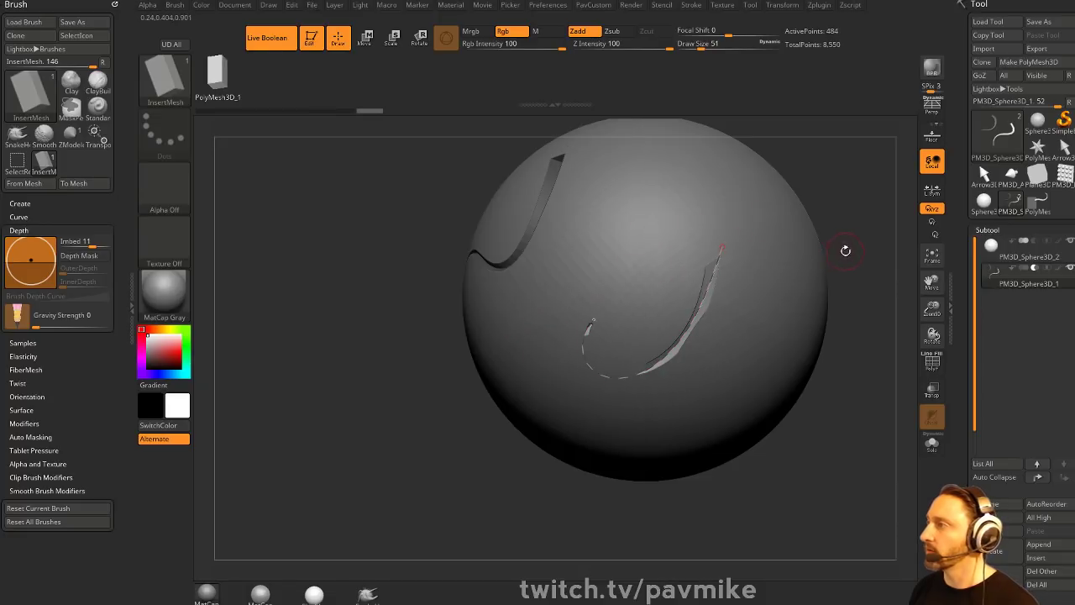
drag(849, 248, 866, 186)
alt+drag(826, 227, 722, 294)
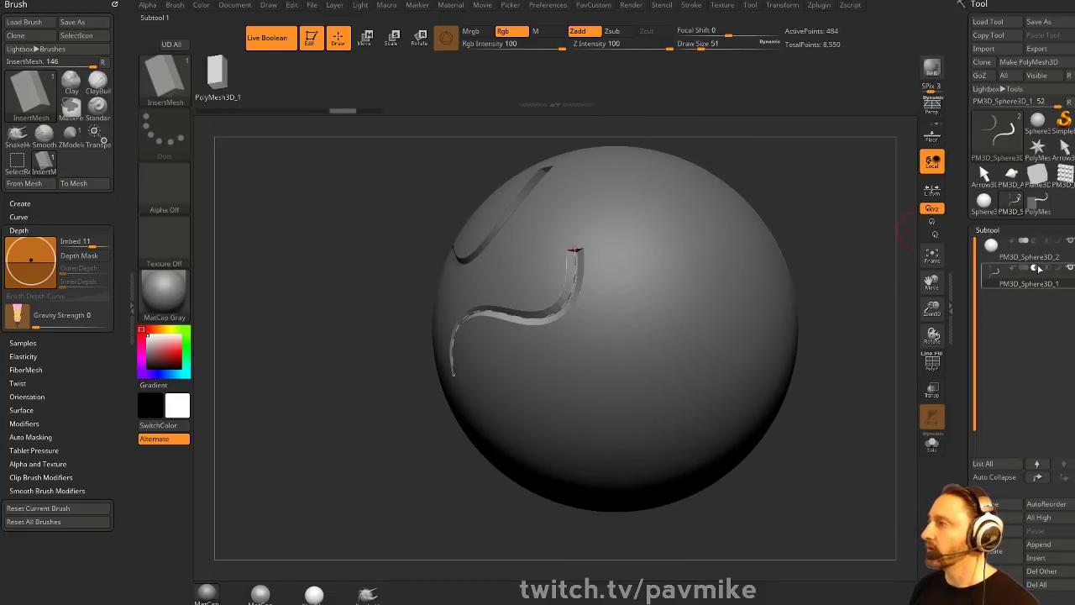
- Select the sphere subtool, try S-shaped tapered curve strokes across its surface, and undo the last one
mouse_move(857, 272)
alt+mouse_down()
mouse_move(830, 305)
mouse_move(878, 281)
mouse_move(794, 276)
alt+mouse_up()
click(1000, 249)
mouse_move(622, 282)
mouse_down()
mouse_move(651, 306)
mouse_move(565, 451)
mouse_up()
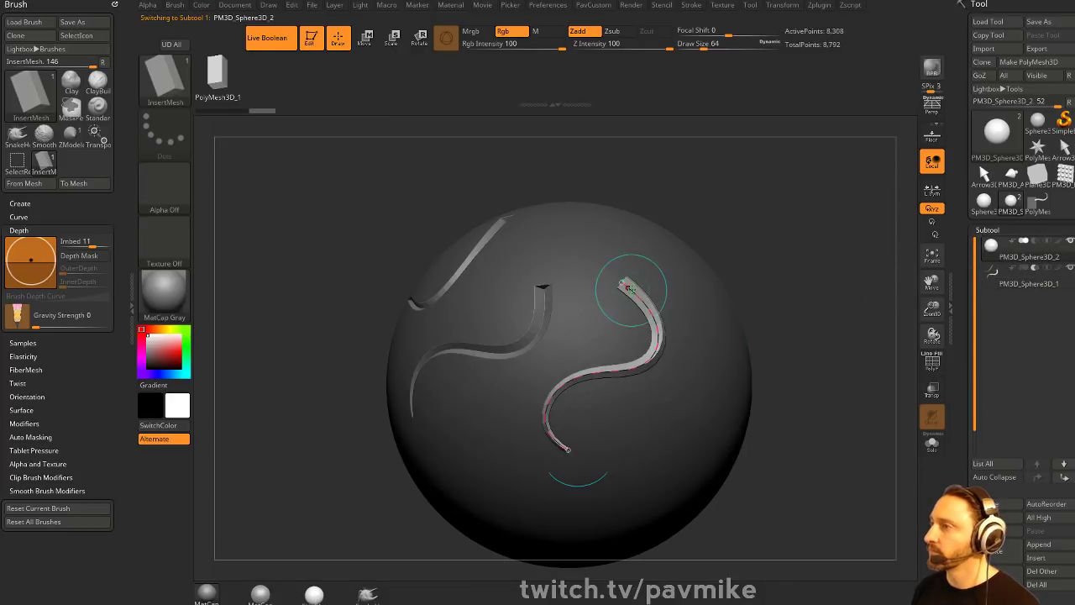
mouse_move(631, 290)
mouse_down()
mouse_move(566, 306)
mouse_move(655, 330)
mouse_move(569, 357)
mouse_move(499, 466)
mouse_up()
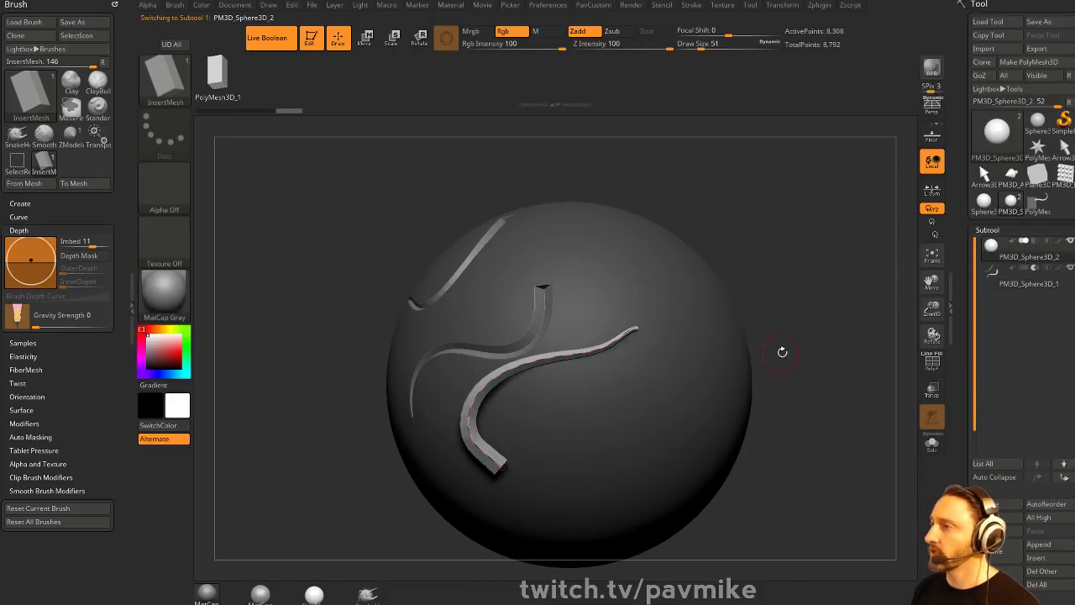
drag(782, 352, 761, 281)
key(ctrl+z)
- Draw two long S-shaped tapered strips on the sphere, one running downward and one sweeping sideways from the same upper area
drag(554, 344, 574, 427)
drag(744, 281, 833, 290)
drag(618, 419, 610, 524)
alt+drag(766, 368, 709, 303)
drag(710, 302, 655, 369)
alt+drag(818, 224, 773, 262)
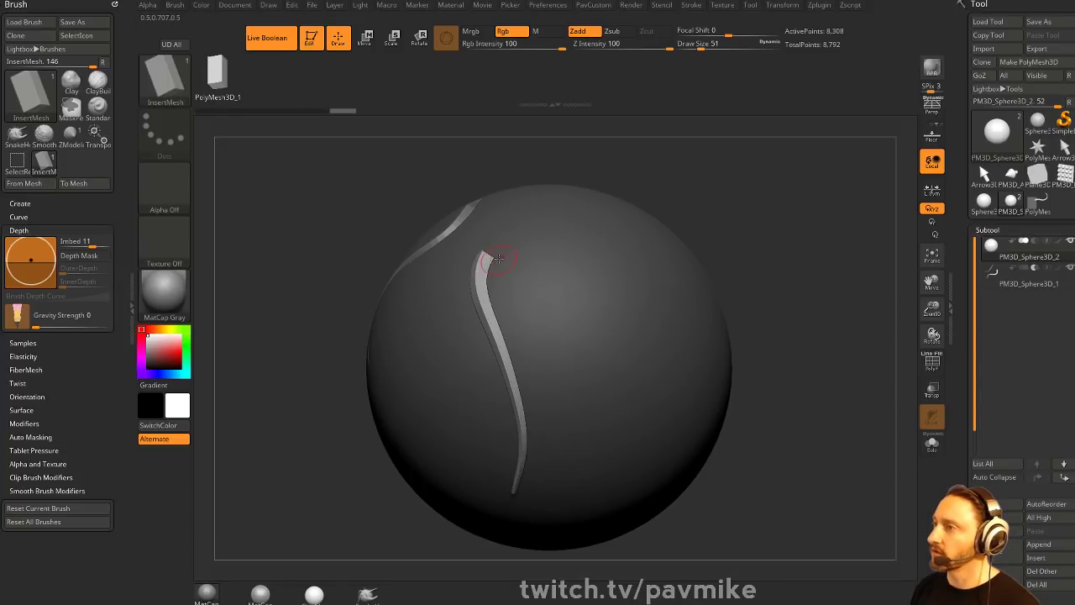
drag(605, 366, 634, 442)
drag(797, 353, 791, 297)
drag(639, 424, 627, 433)
drag(804, 222, 782, 268)
- Load the IMM Army Curve brush, try its Bike Chain insert, and look through the other insert brushes
key(b)
key(i)
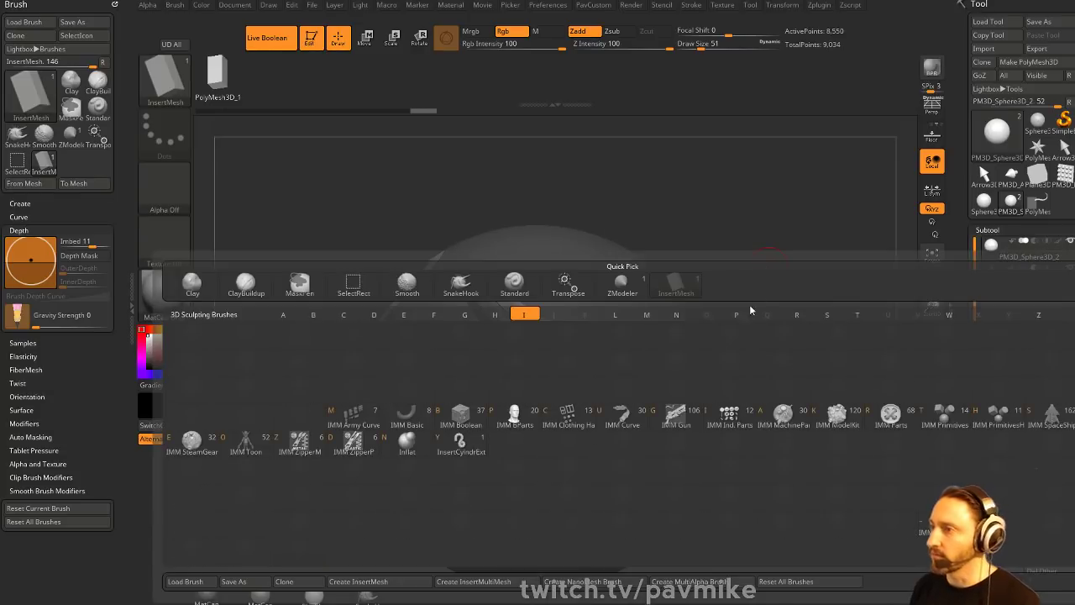
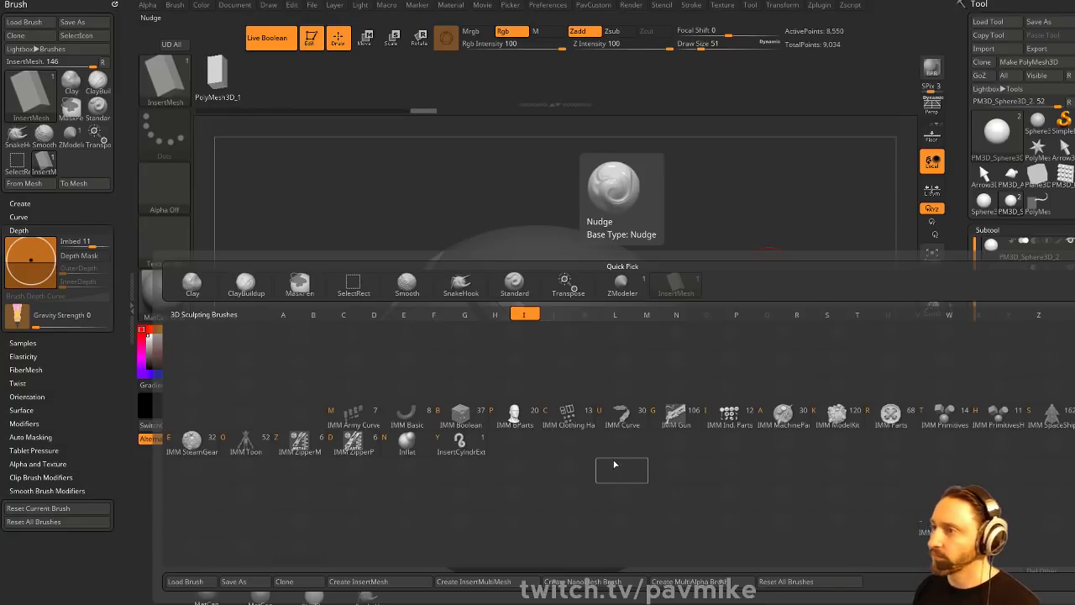
click(357, 416)
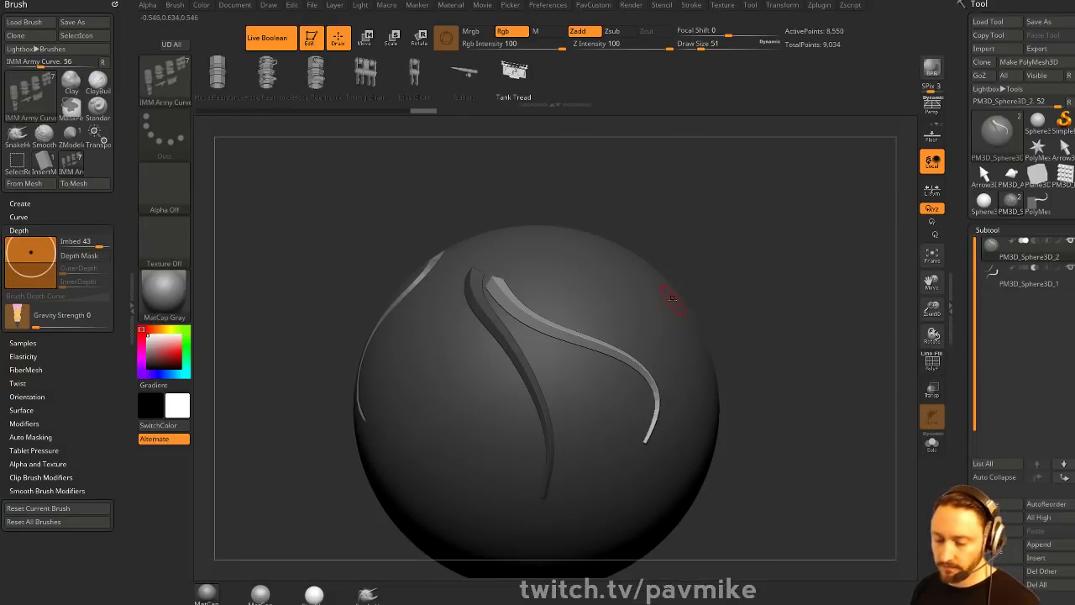
key(m)
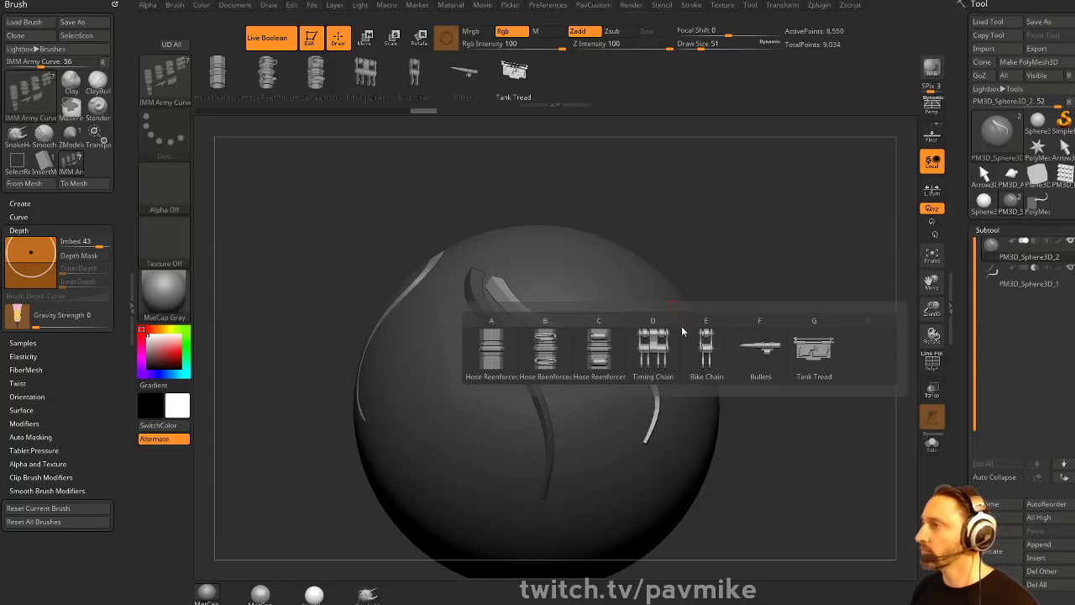
click(704, 346)
key(b)
key(i)
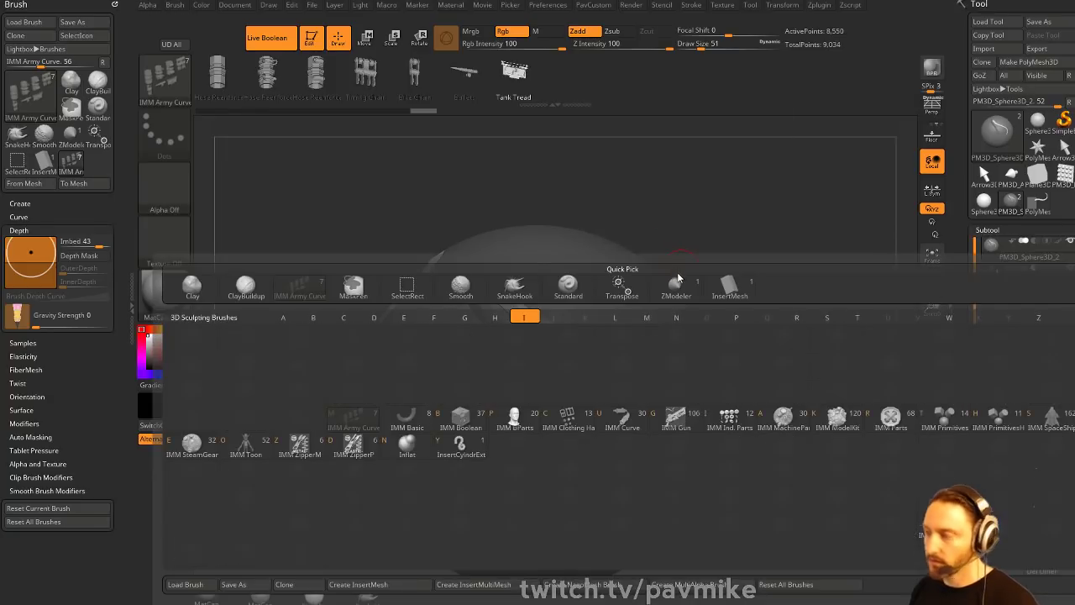
click(459, 444)
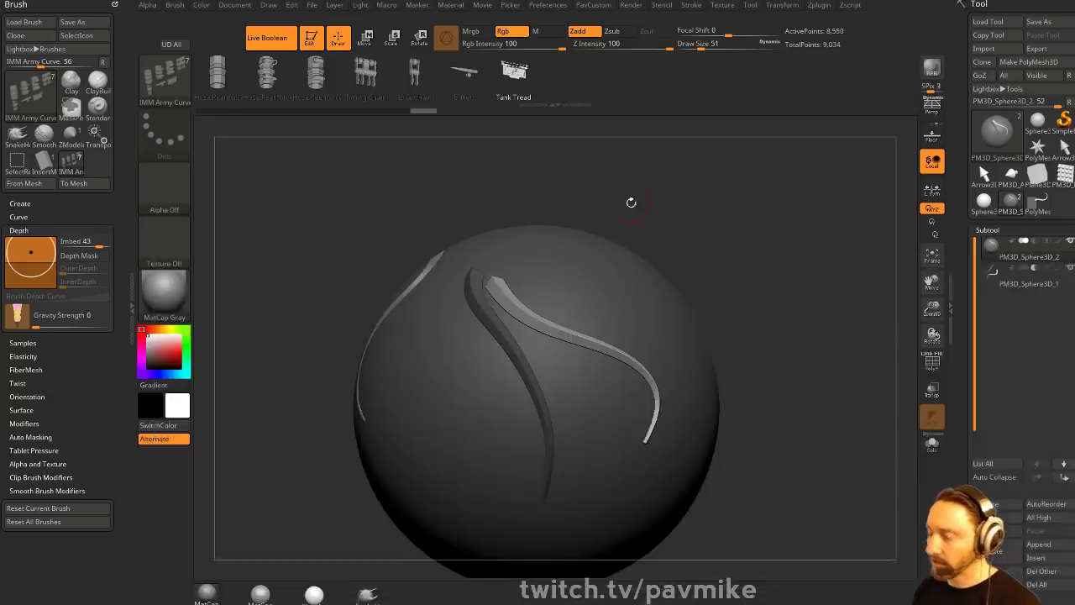
- Load the IMM Dragon Bones brush from the Lightbox brush library and choose a flared leg-assembly bone as its insert
key(comma)
click(328, 126)
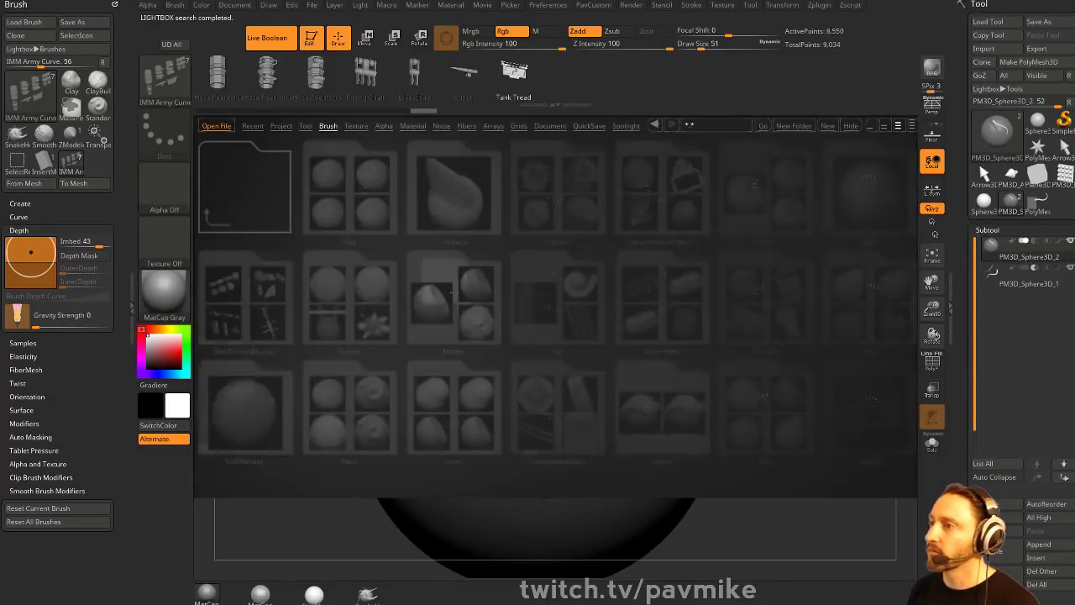
click(651, 315)
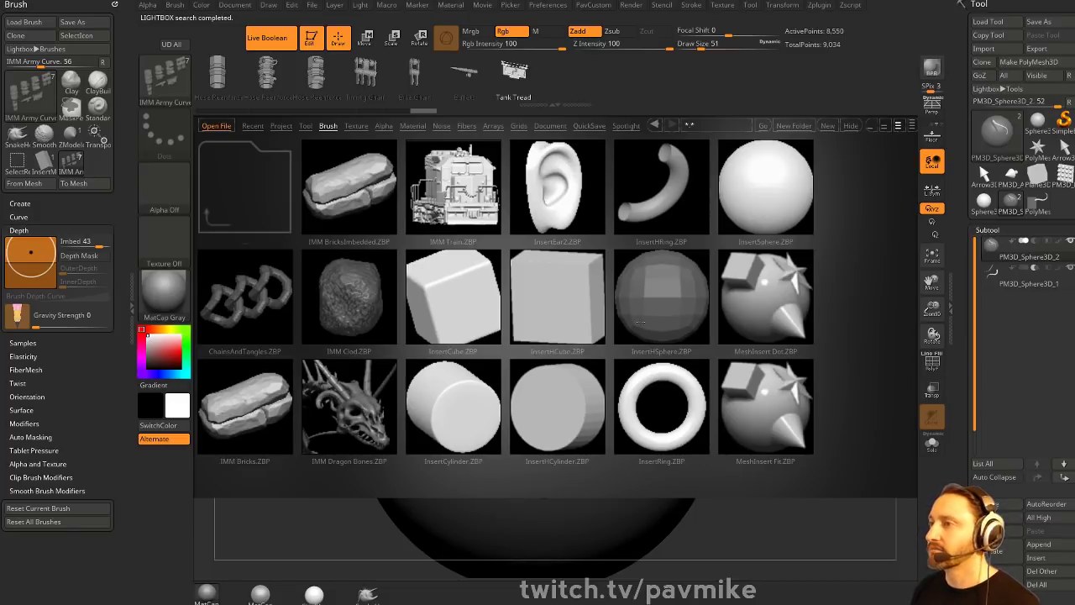
double_click(372, 409)
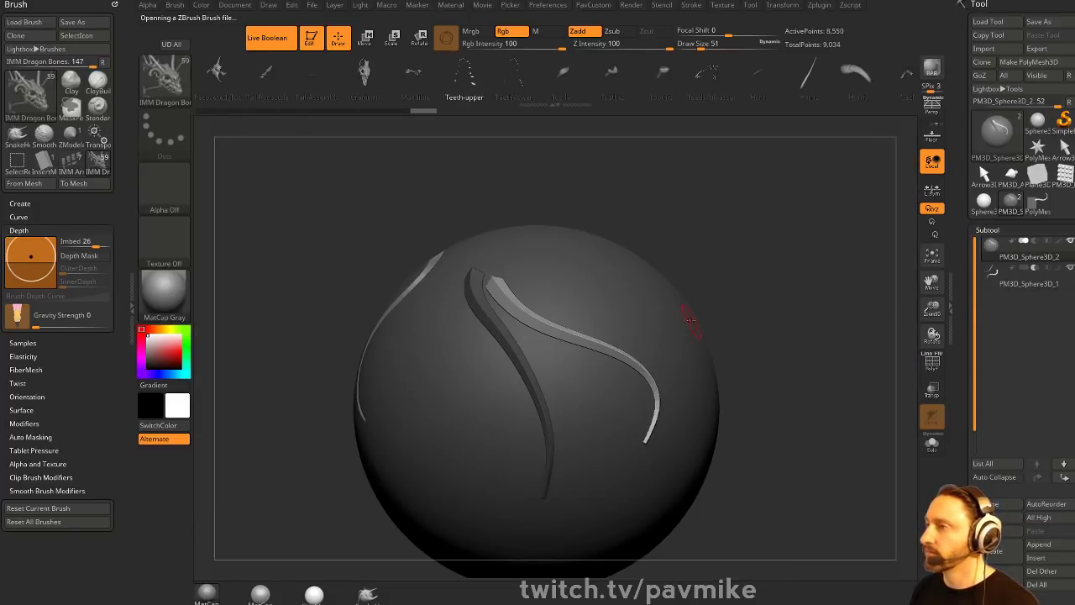
key(m)
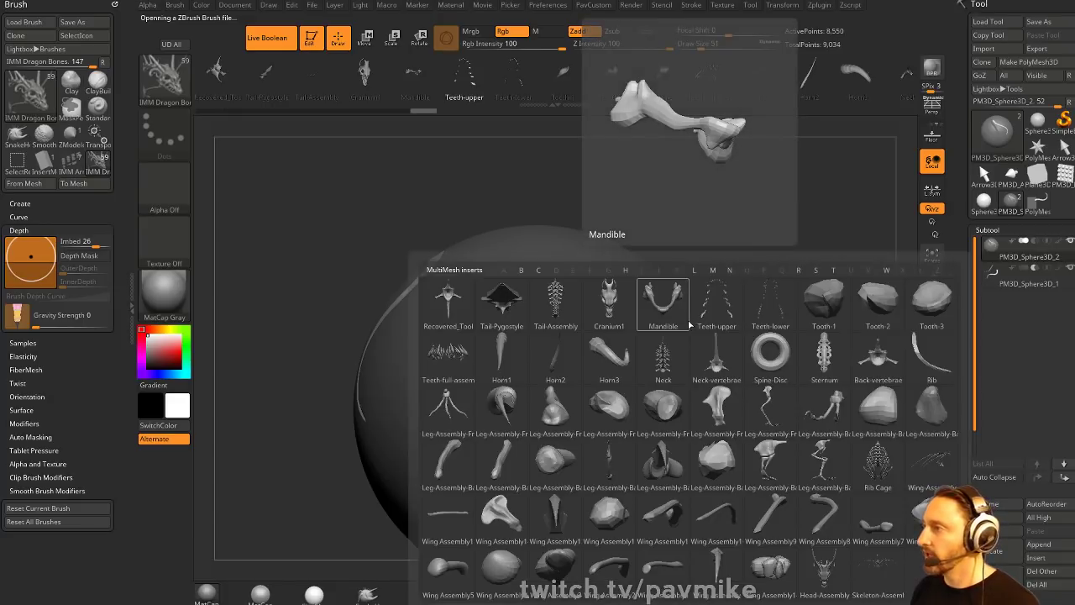
click(717, 411)
- Try placing several leg bone inserts on the sphere and undo them
drag(821, 350, 815, 320)
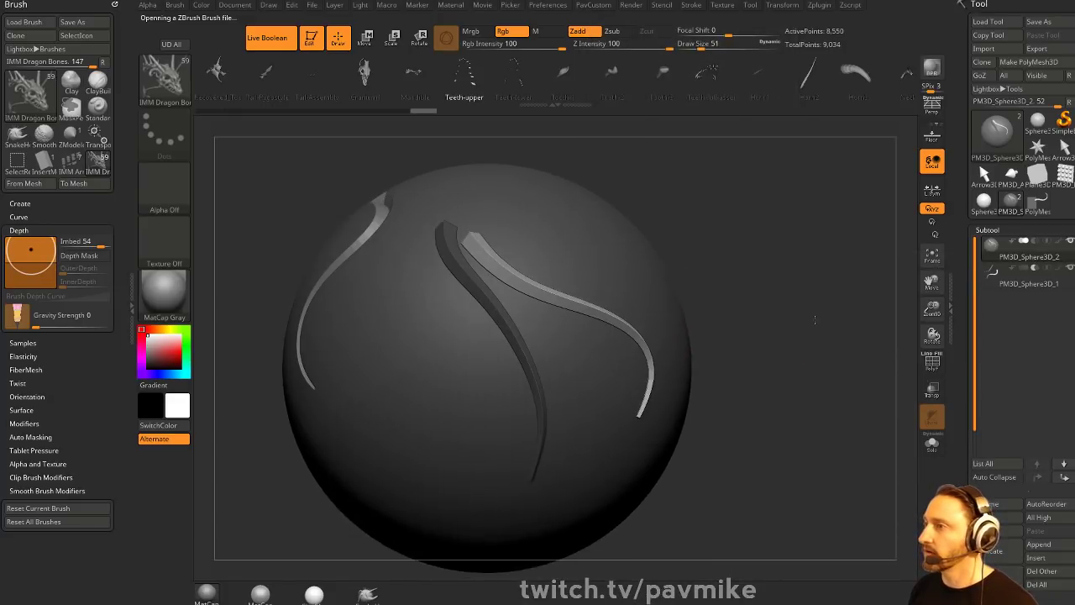
drag(593, 327, 592, 328)
mouse_move(723, 329)
mouse_down()
mouse_move(652, 328)
mouse_move(634, 357)
mouse_move(652, 378)
mouse_up()
drag(795, 369, 808, 351)
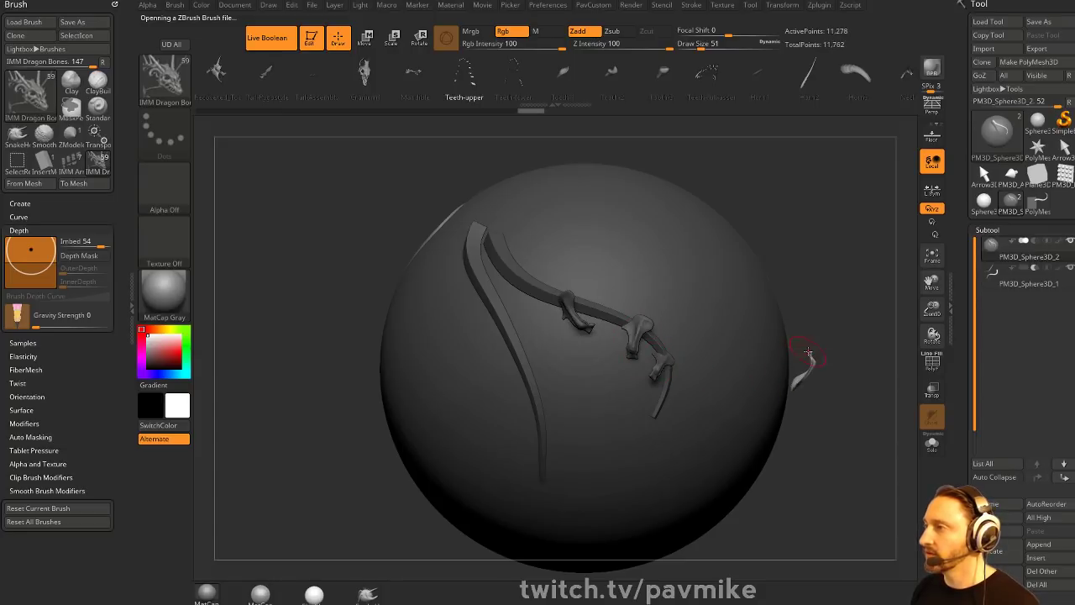
key(ctrl+z)
key(ctrl+z)
key(ctrl+z)
key(ctrl+z)
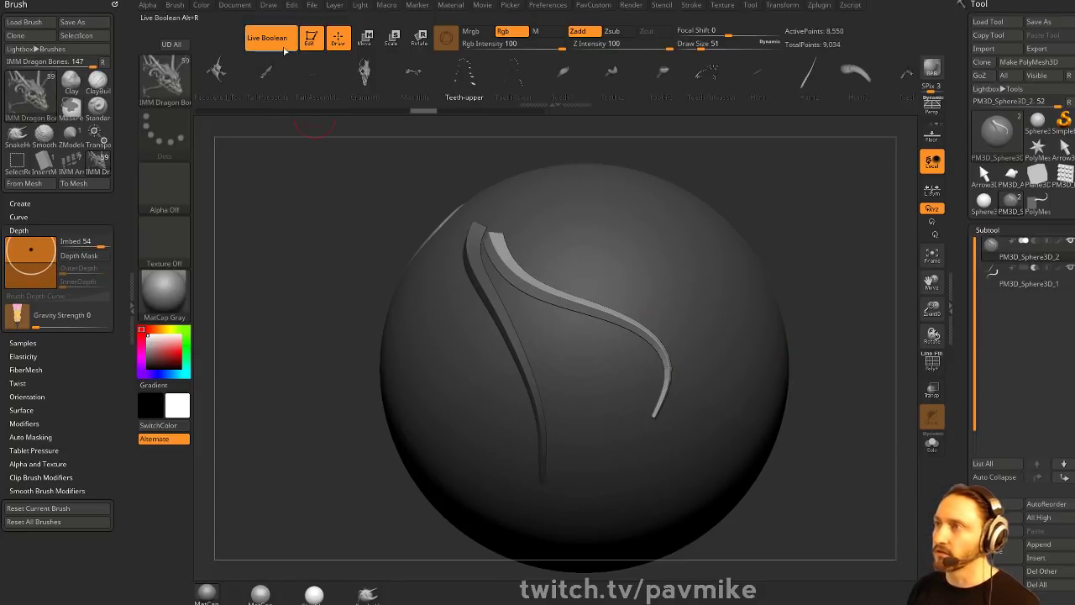
- Switch to the PolyMesh3D star, place it on the canvas, and make it editable
click(1026, 177)
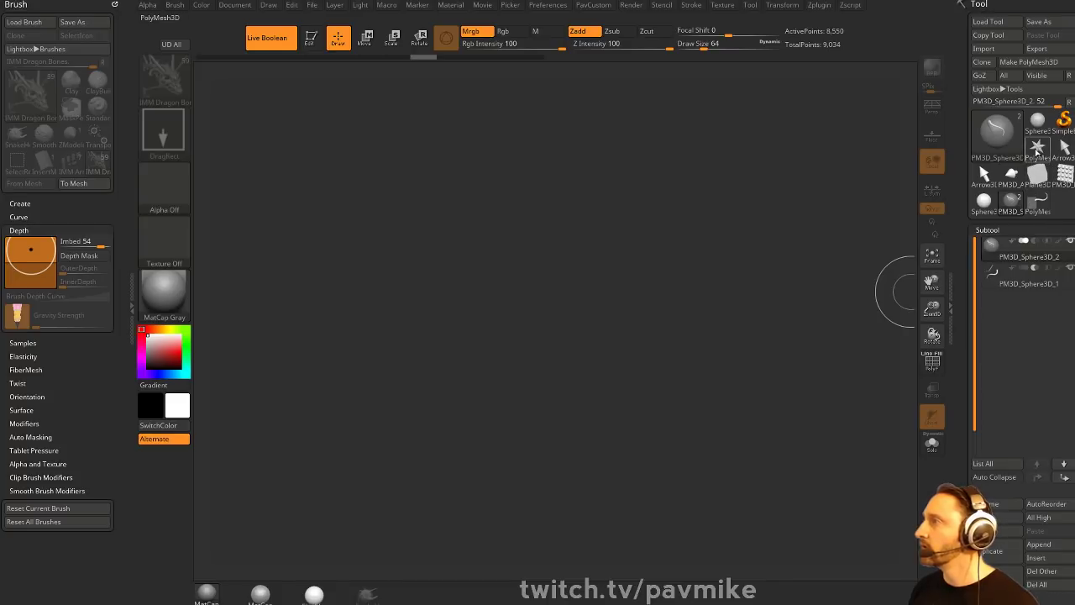
click(1038, 147)
drag(477, 333, 555, 304)
click(311, 37)
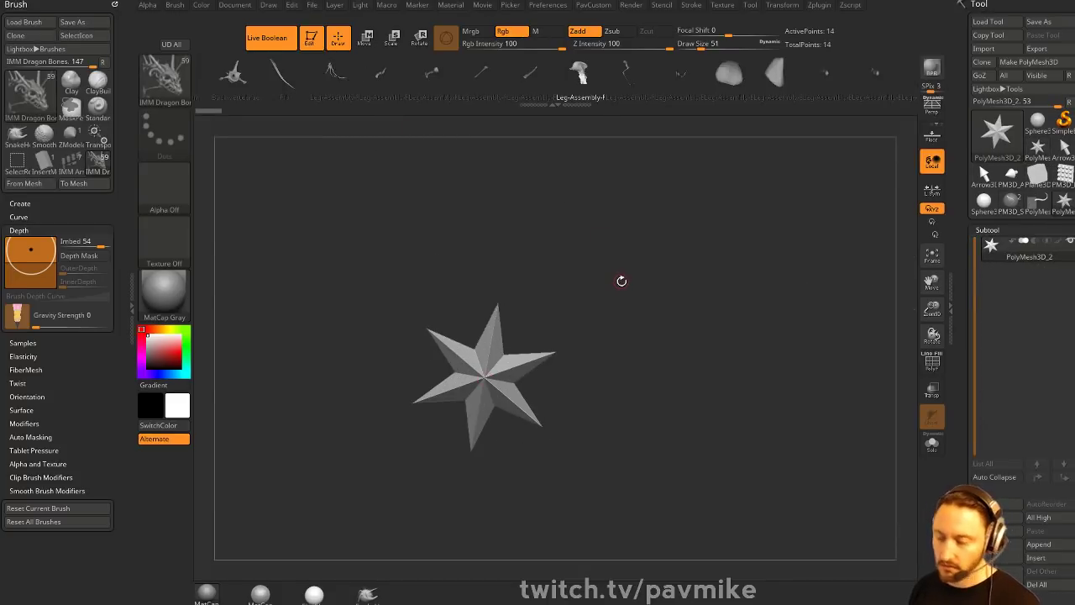
- Replace the star with the chosen Dragon Bones leg piece and enlarge the bone to a workable size
key(w)
click(580, 74)
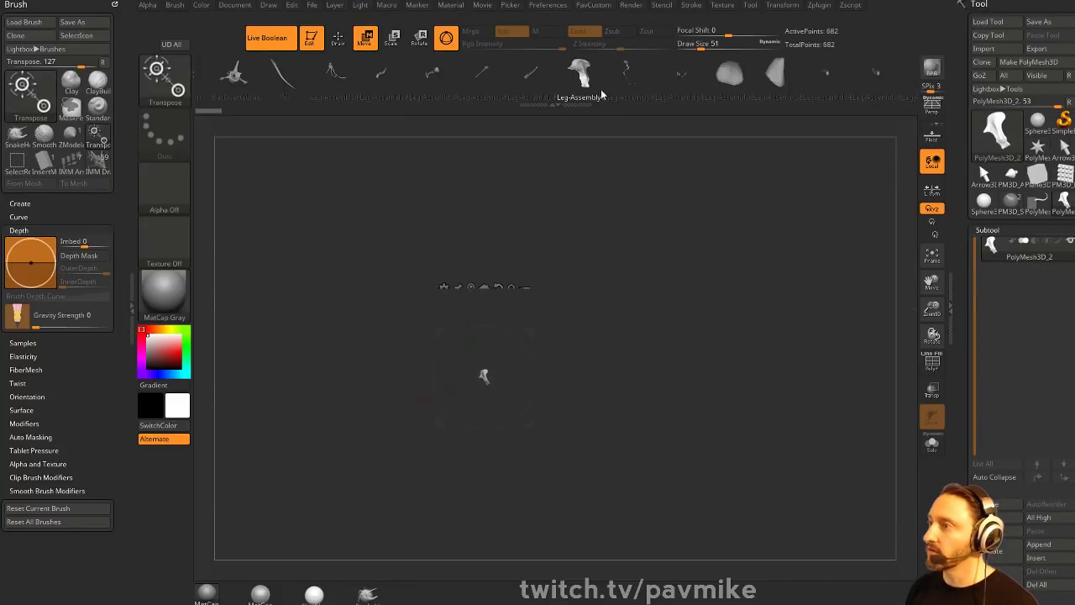
key(space)
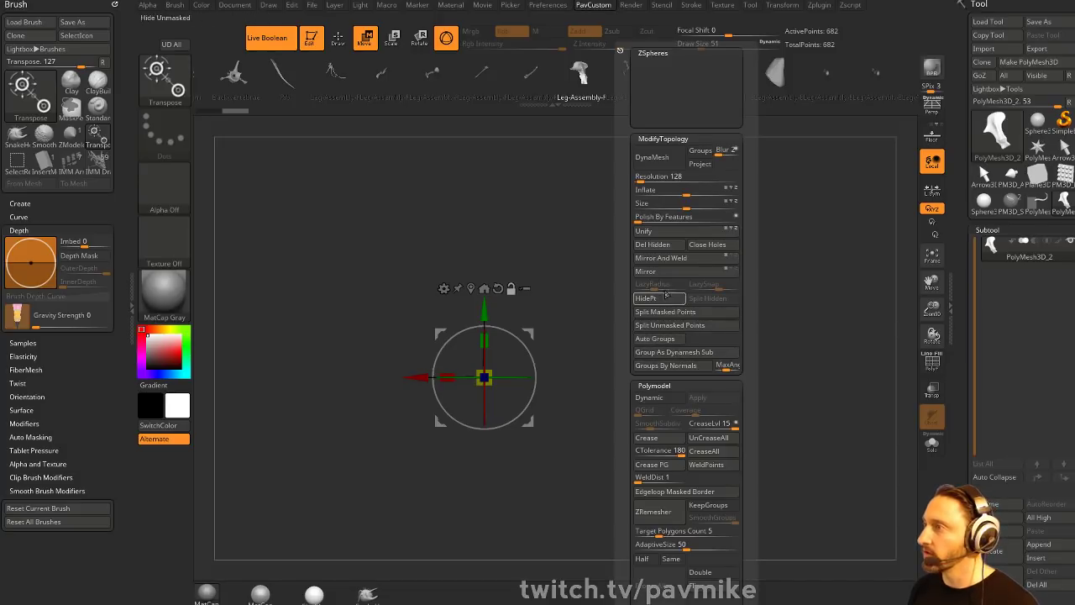
key(q)
key(w)
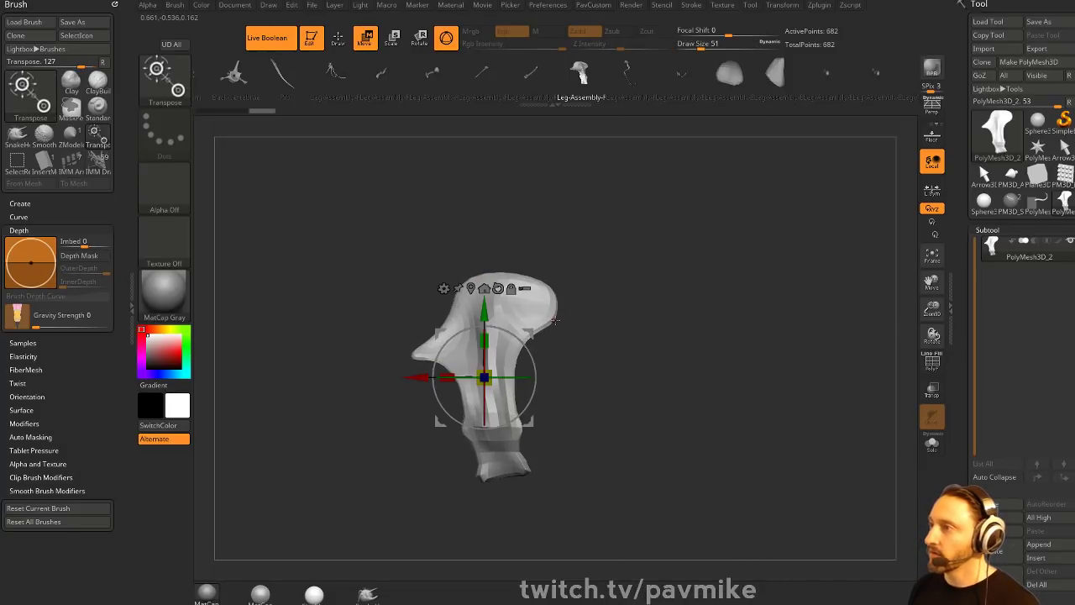
- Try duplicating the bone and repositioning the copy with the gizmo, and undo the changes
key(d)
ctrl+drag(530, 360, 505, 355)
drag(555, 326, 539, 288)
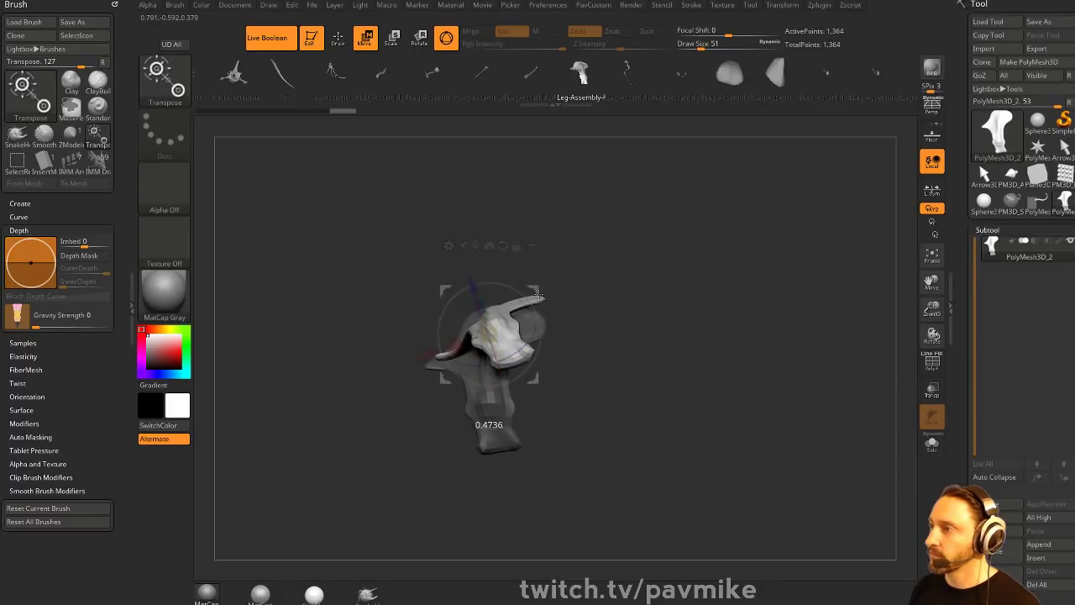
right_drag(540, 336, 541, 307)
drag(541, 330, 544, 350)
key(ctrl+z)
key(ctrl+z)
key(ctrl+z)
key(ctrl+z)
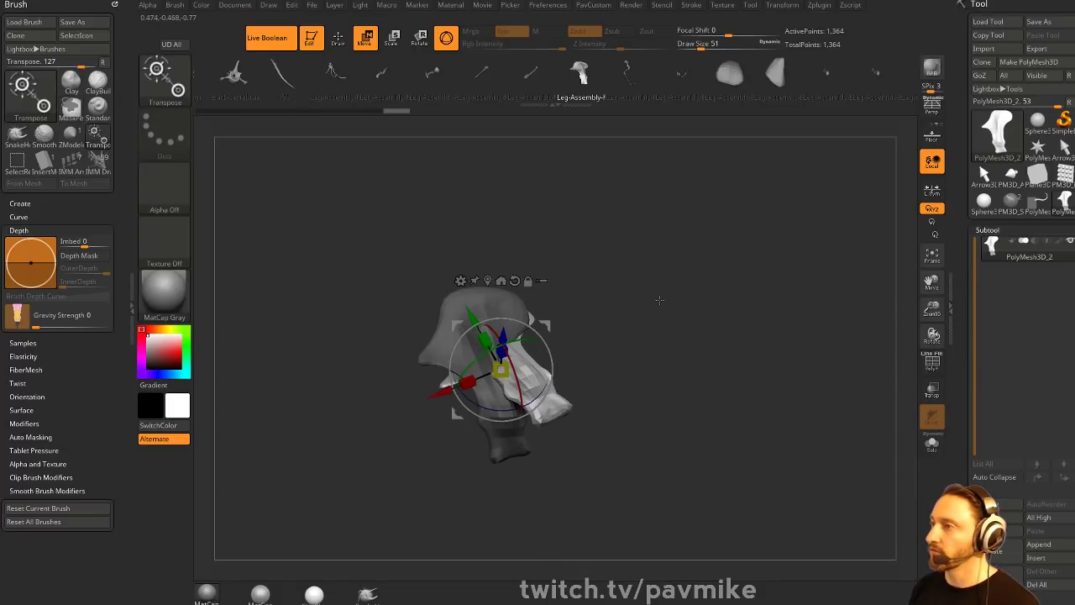
key(ctrl+z)
key(ctrl+z)
key(ctrl+z)
key(q)
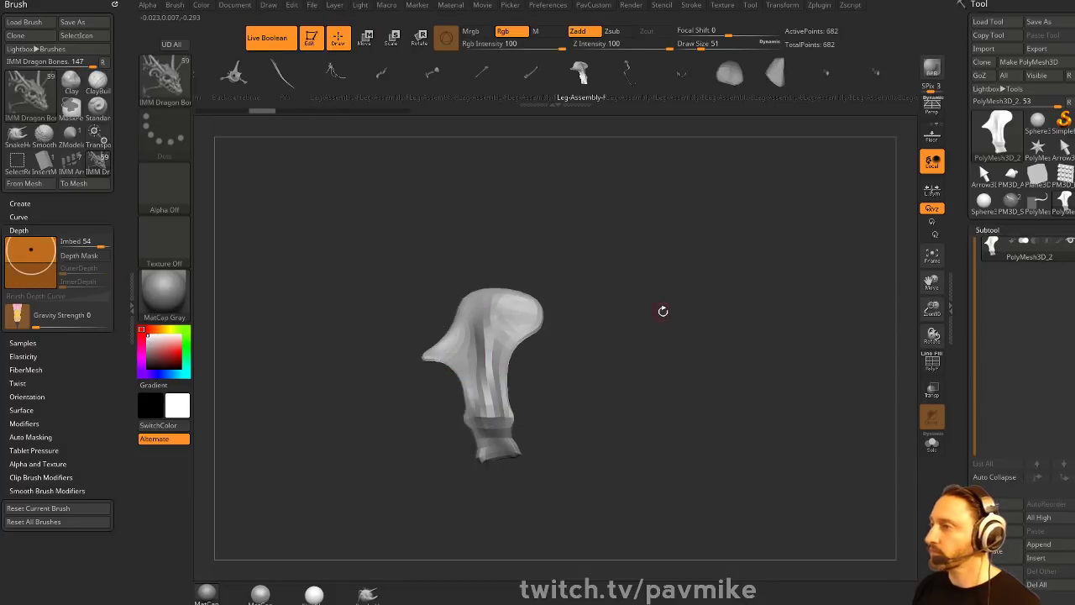
- Turn the bone into an Array Mesh with a repeat count of 8
alt+right_drag(663, 311, 716, 357)
drag(963, 405, 962, 275)
scroll(962, 273, down, 10)
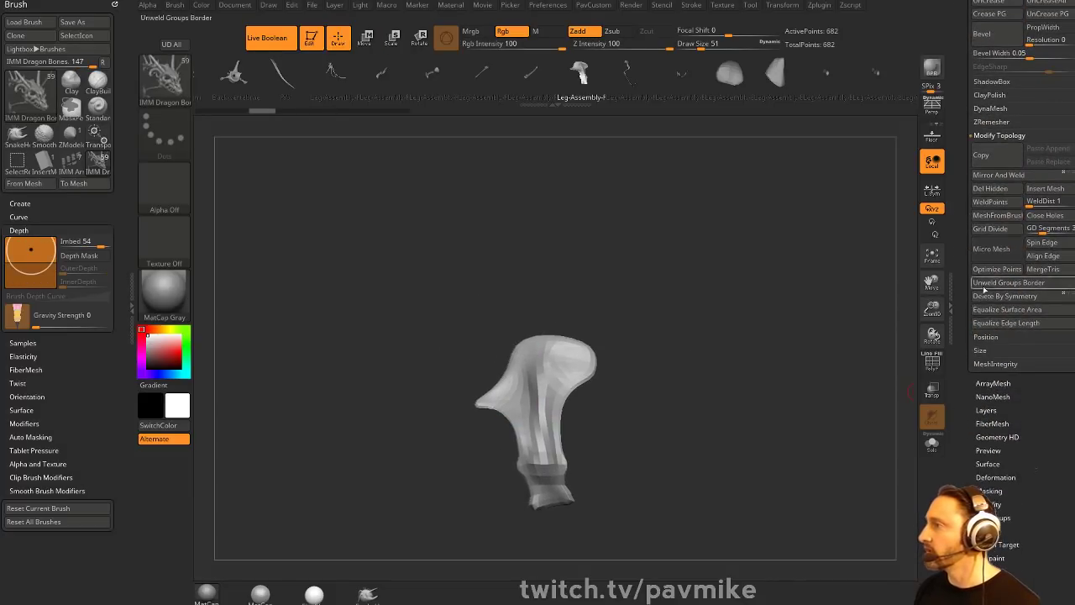
key(shift)
scroll(1001, 343, down, 5)
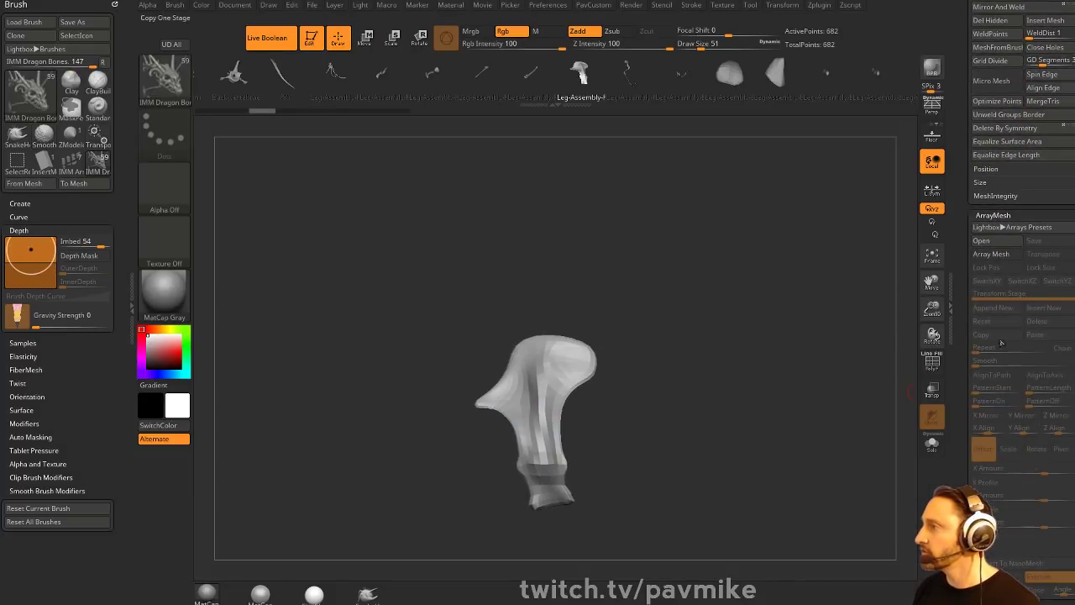
click(993, 254)
text(8)
key(Return)
scroll(1008, 345, down, 5)
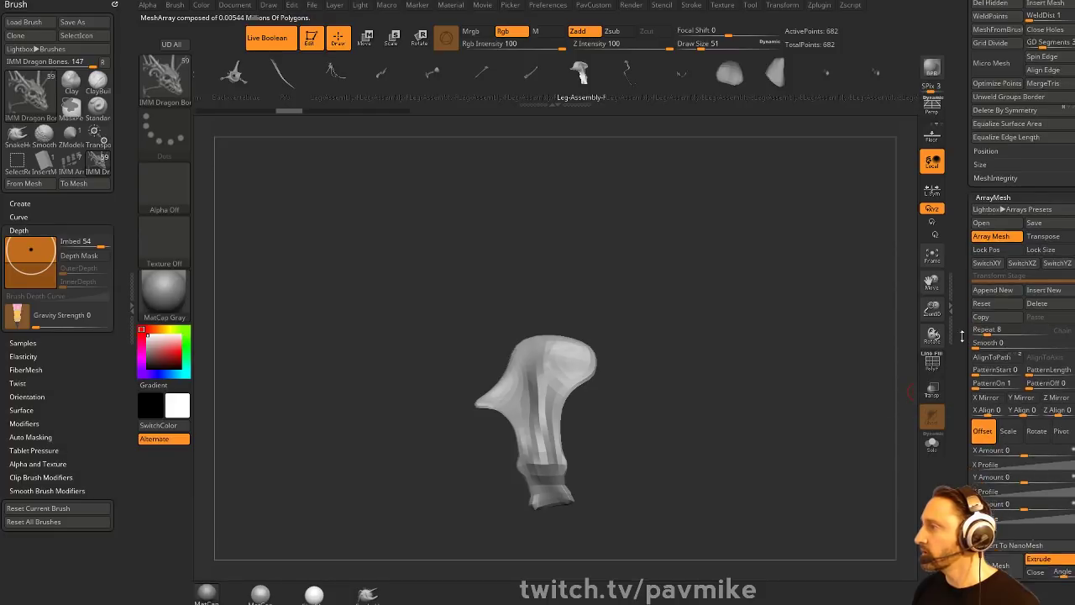
- Set the array's Z rotation amount to 360
click(1039, 303)
drag(1025, 325, 1064, 374)
key(ctrl+z)
key(ctrl+z)
key(Return)
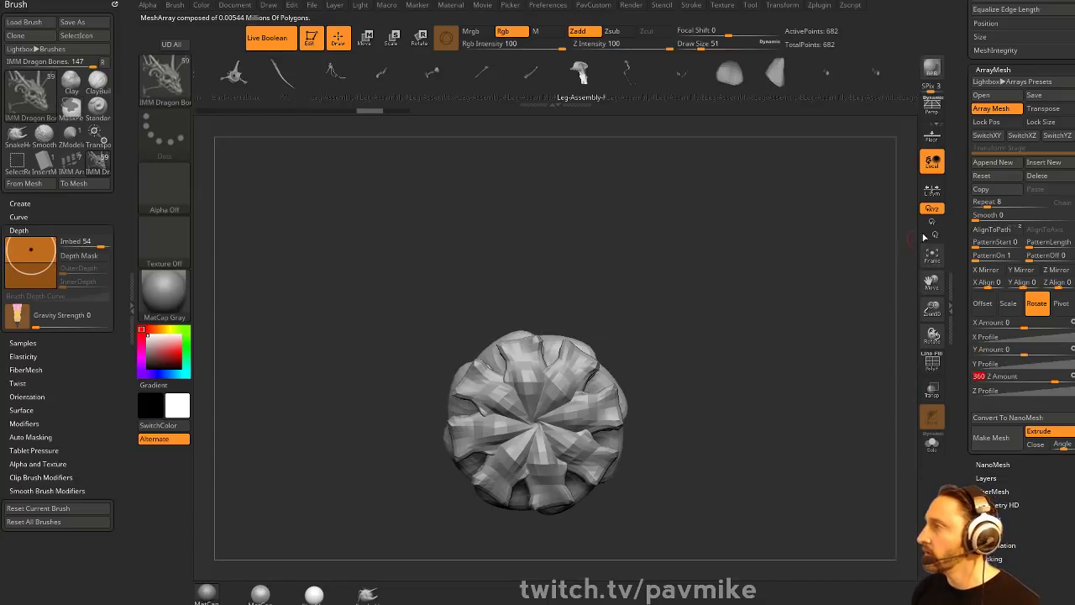
- Enable Transpose for the array's pivot and offset it about -0.08 in X and -0.61 in Y to spread the bones into a ring
click(1058, 306)
key(w)
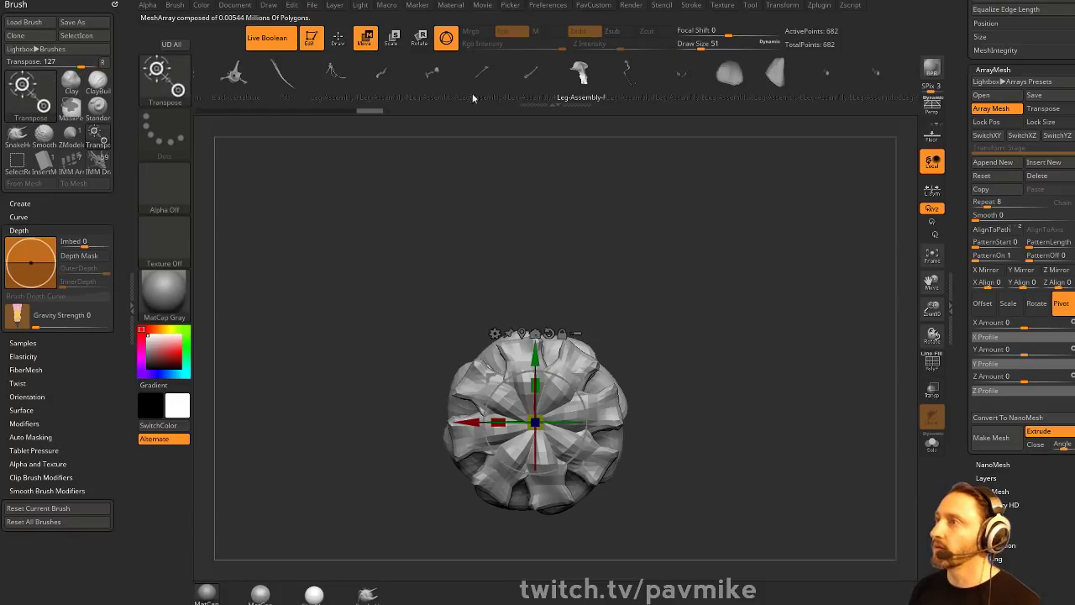
key(y)
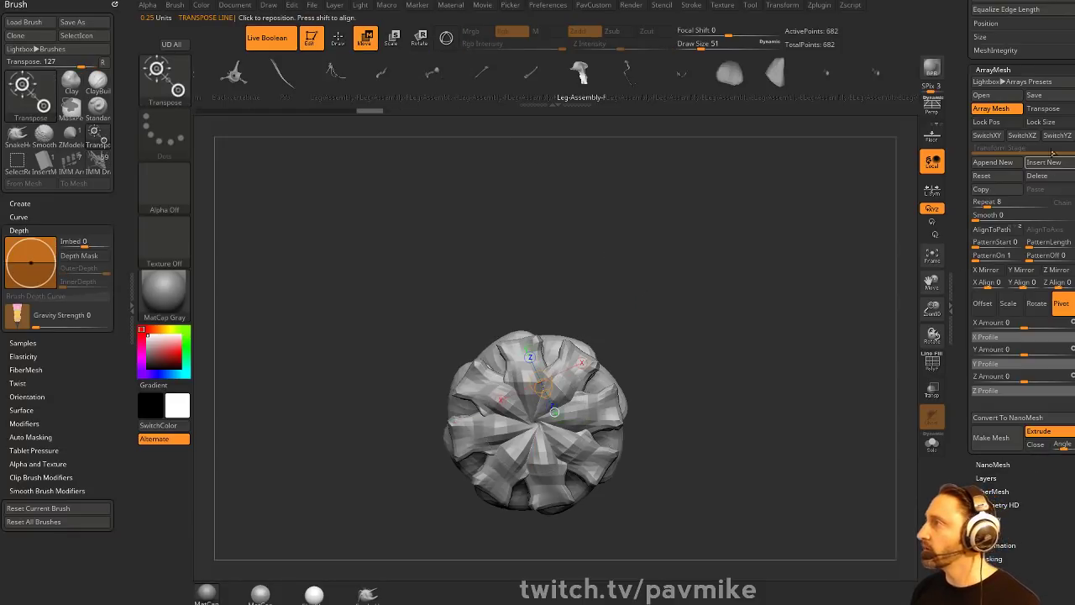
click(1051, 110)
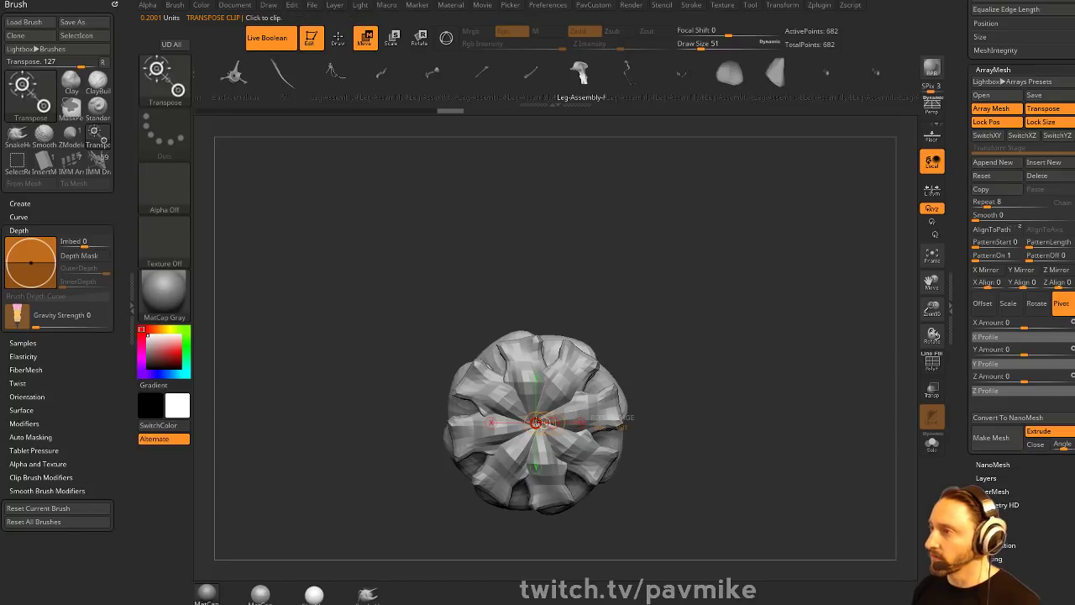
drag(542, 421, 527, 348)
key(q)
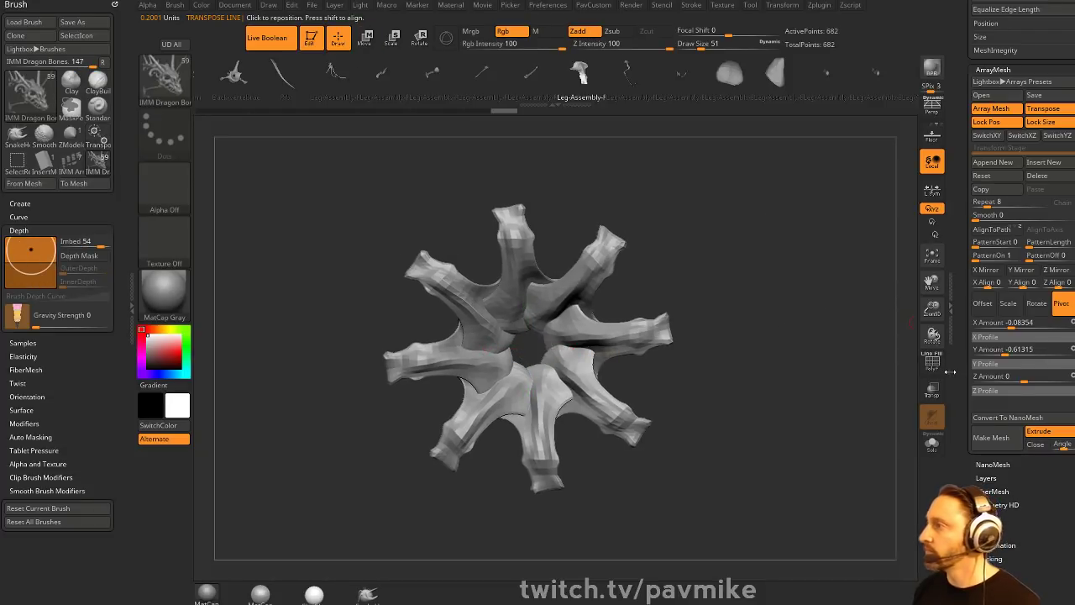
- Raise the bone array's repeat count to 11 and convert the array into a real mesh
drag(980, 202, 992, 203)
scroll(966, 330, down, 2)
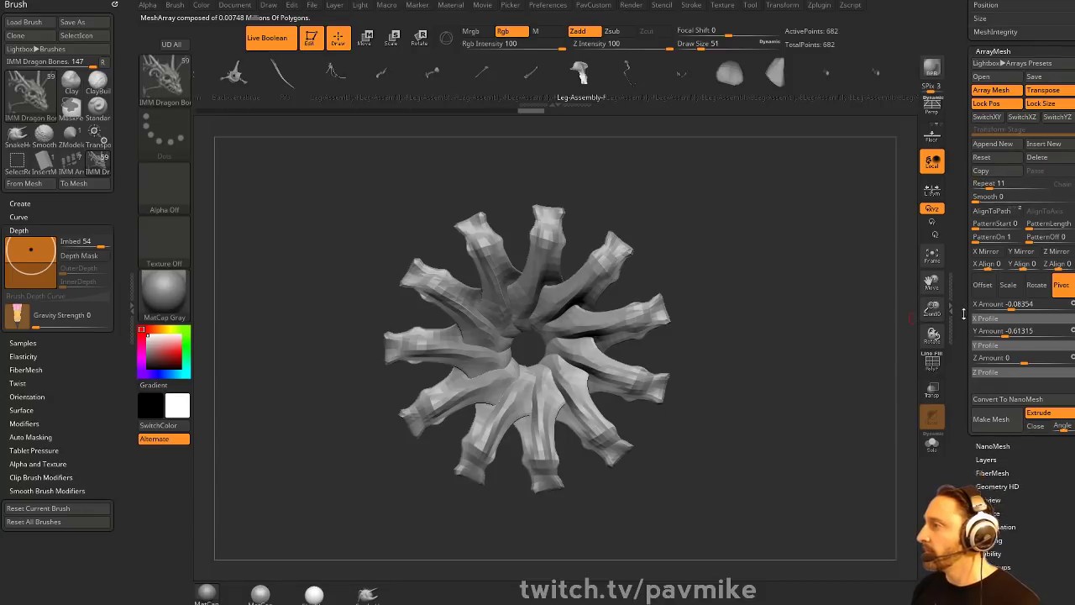
click(992, 386)
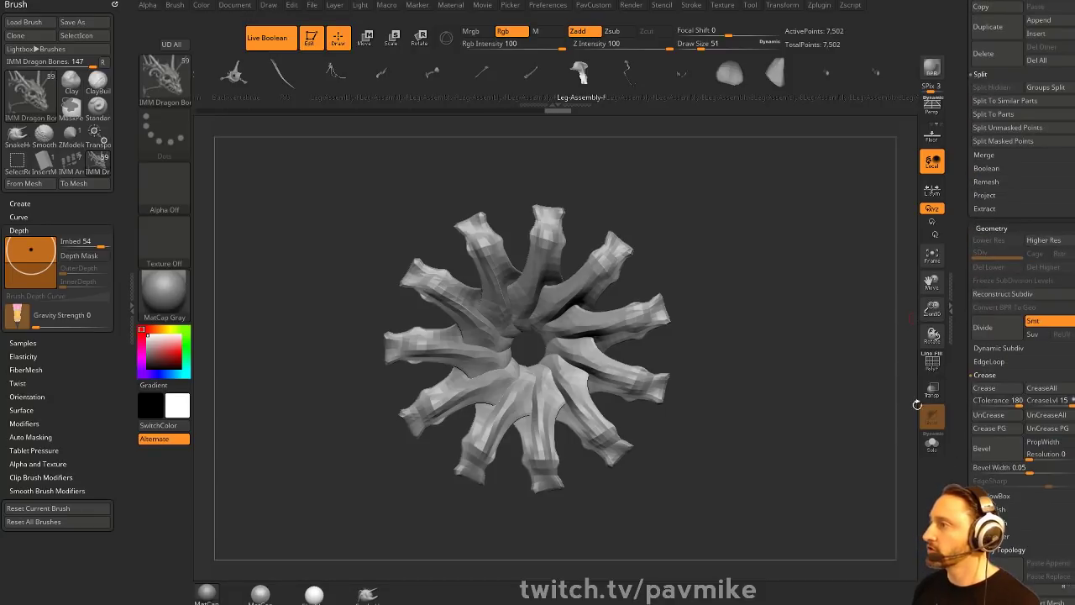
- Show the polyframe and create a new InsertMesh brush from the bone ring
key(shift+f)
key(b)
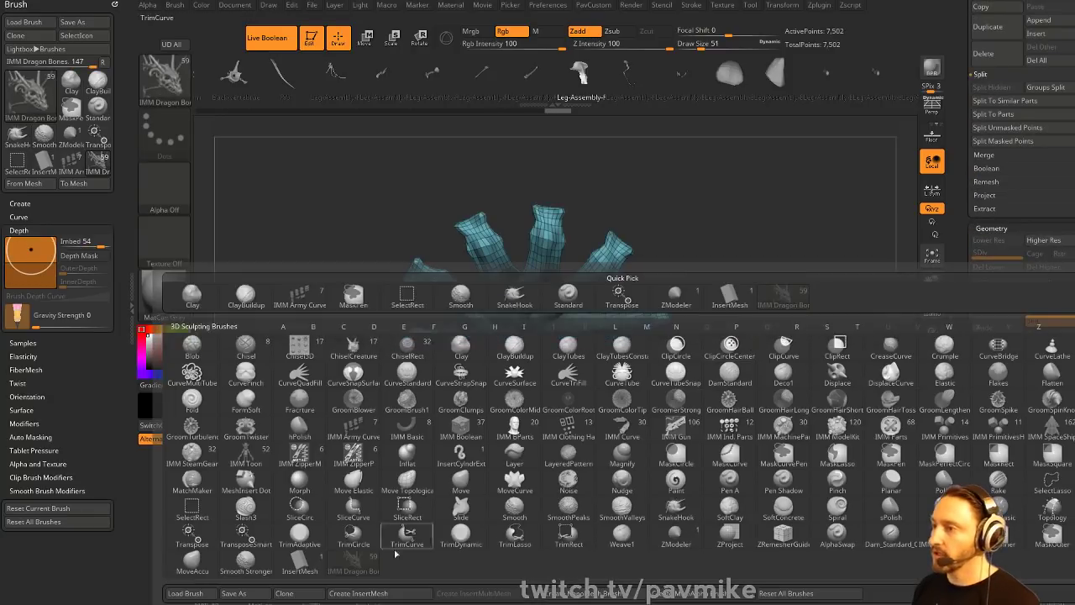
click(358, 594)
click(482, 197)
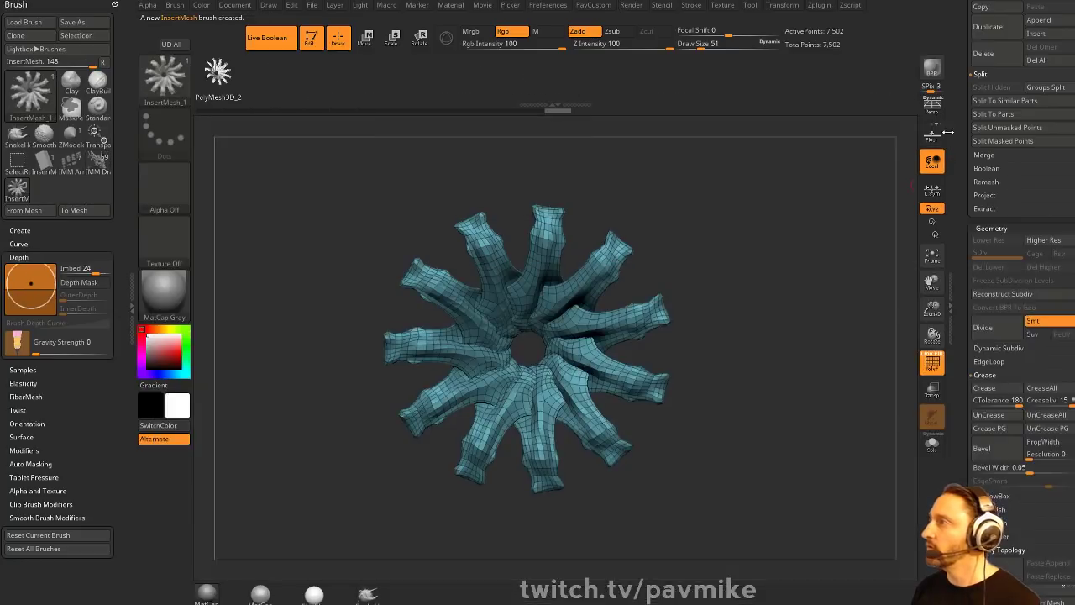
- Switch to the PM3D_Sphere3D_2 tool, hide the polyframe, and insert three bone rings along the curved ribbon on the sphere
click(1030, 211)
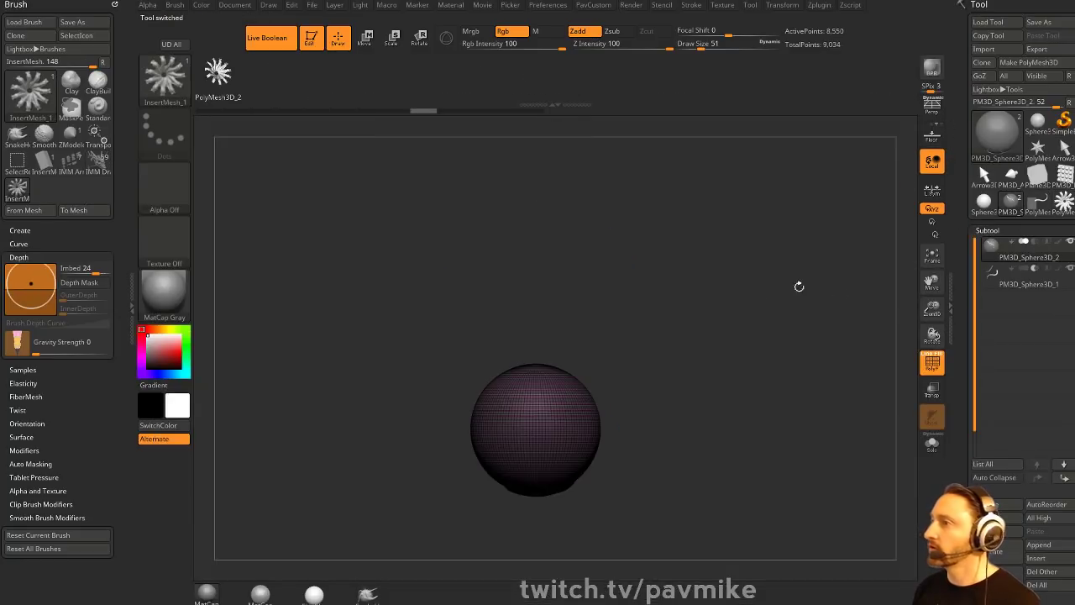
key(shift+f)
alt+drag(801, 350, 819, 314)
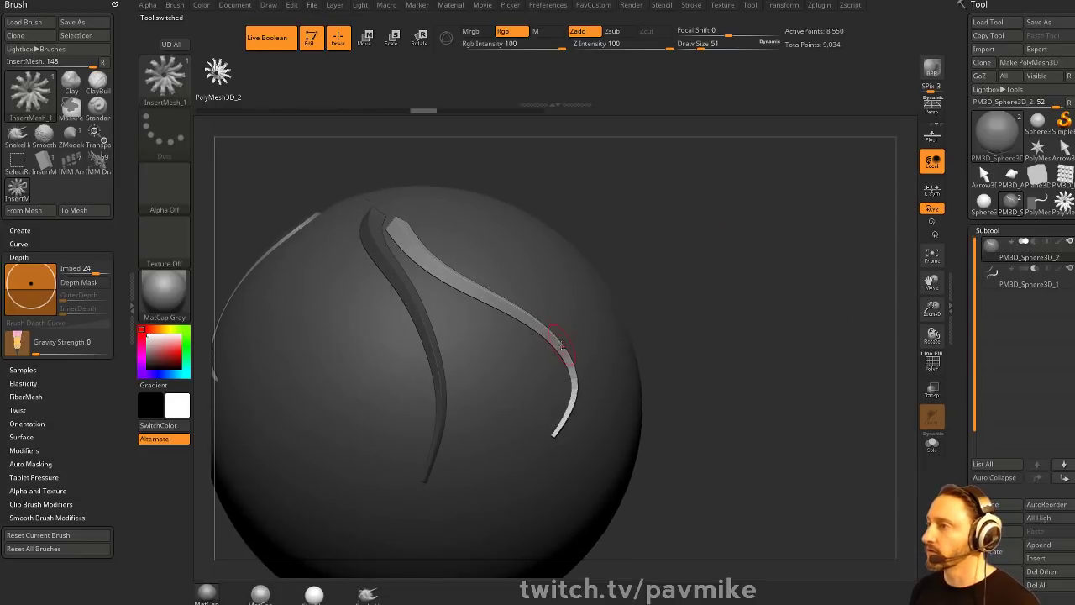
drag(563, 345, 585, 349)
drag(714, 348, 696, 351)
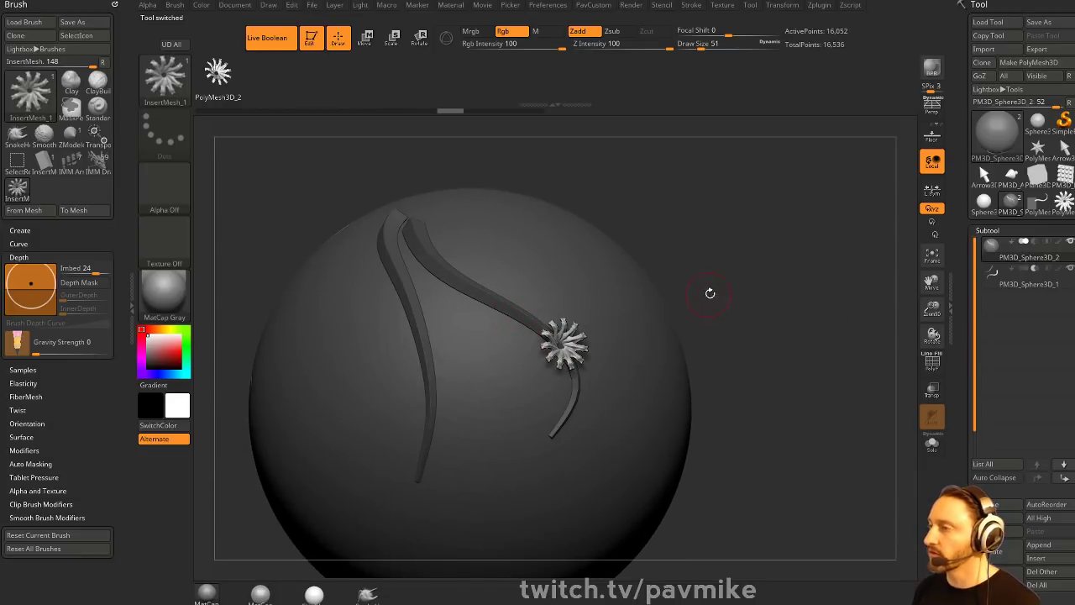
drag(710, 293, 550, 343)
key(ctrl+z)
drag(752, 319, 710, 319)
drag(577, 391, 571, 458)
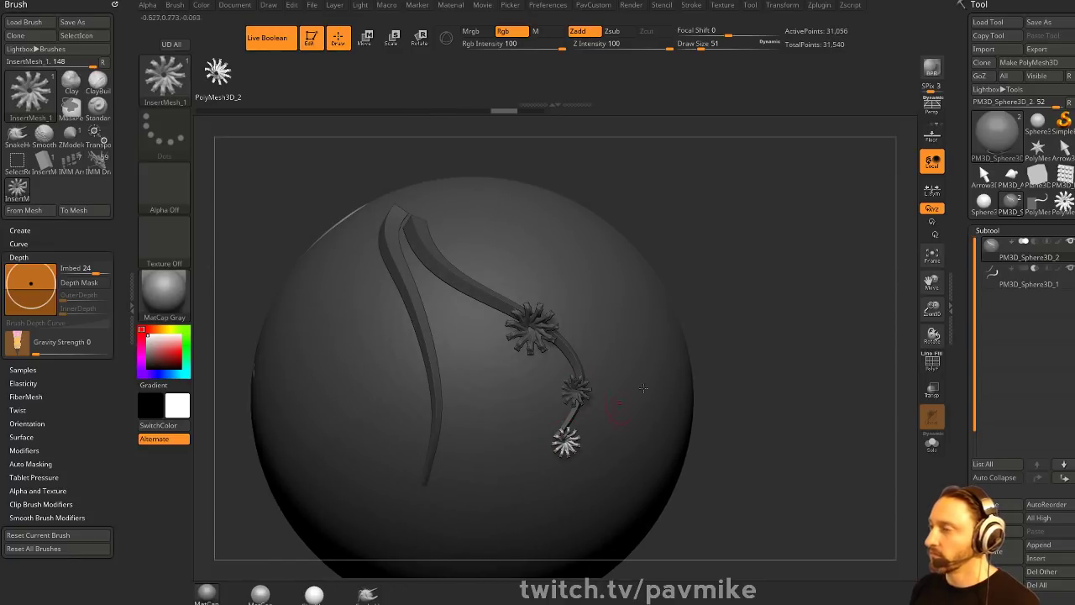
- Clear any mask, select the subtractive PM3D_Sphere3D_1 subtool, and undo its last inserted curve groove
drag(714, 370, 714, 336)
ctrl+drag(760, 353, 761, 385)
alt+drag(693, 403, 623, 324)
alt+drag(690, 308, 792, 308)
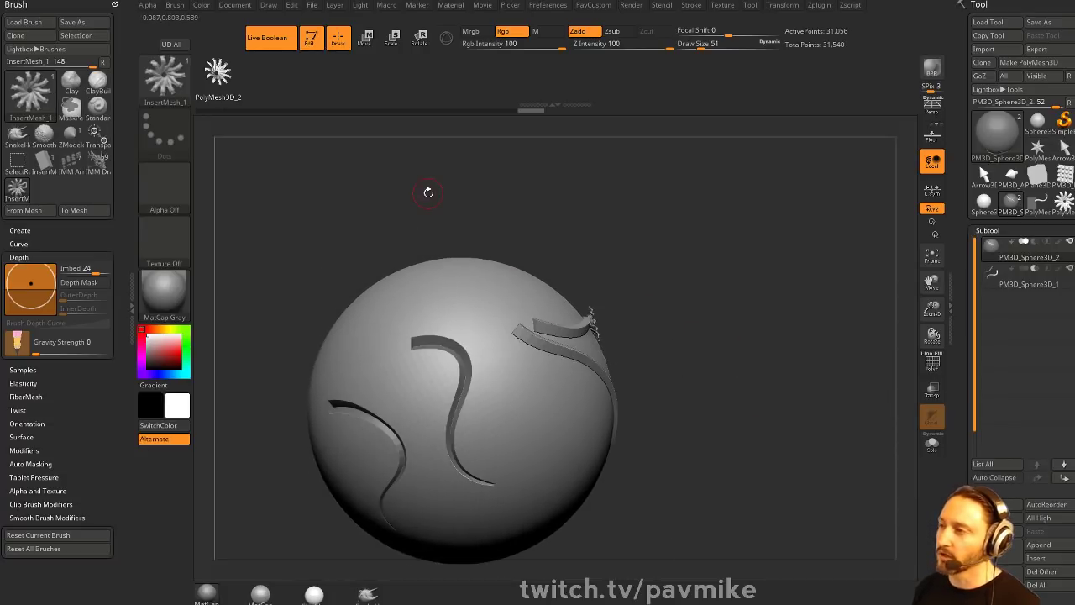
drag(702, 375, 729, 335)
click(1023, 280)
drag(829, 301, 505, 375)
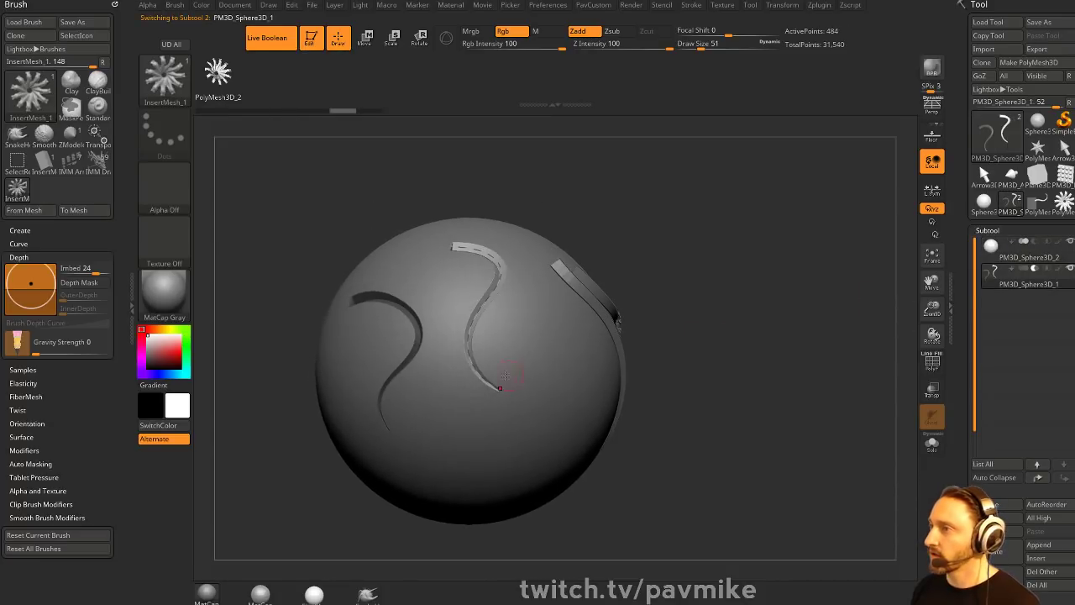
drag(750, 291, 667, 319)
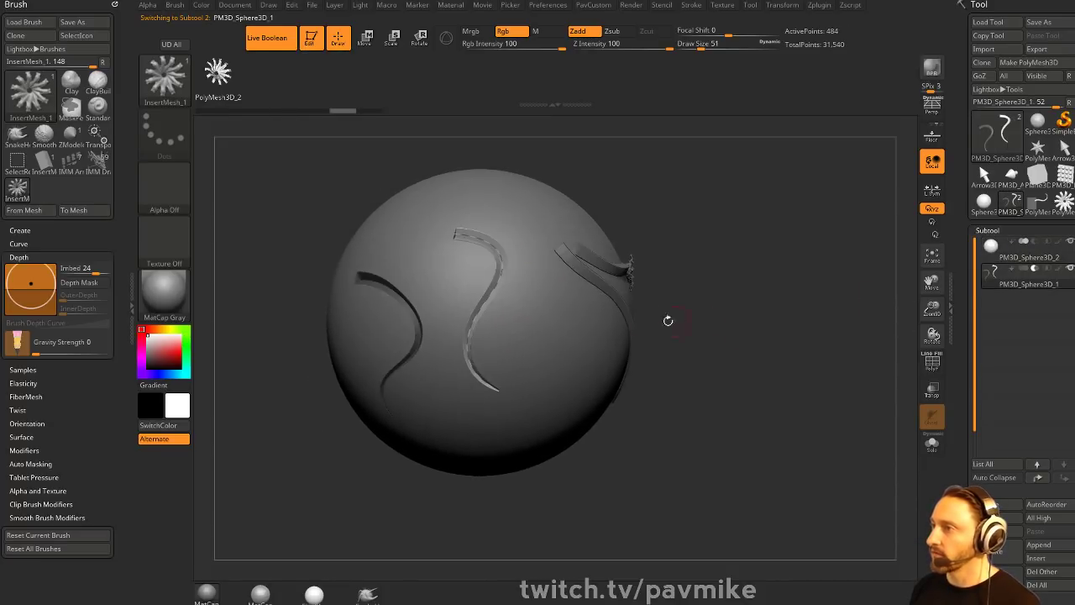
key(ctrl+z)
alt+drag(750, 224, 783, 325)
- Switch to the Standard brush and set the draw size to 59
key(b)
key(s)
key(t)
key(s)
click(778, 304)
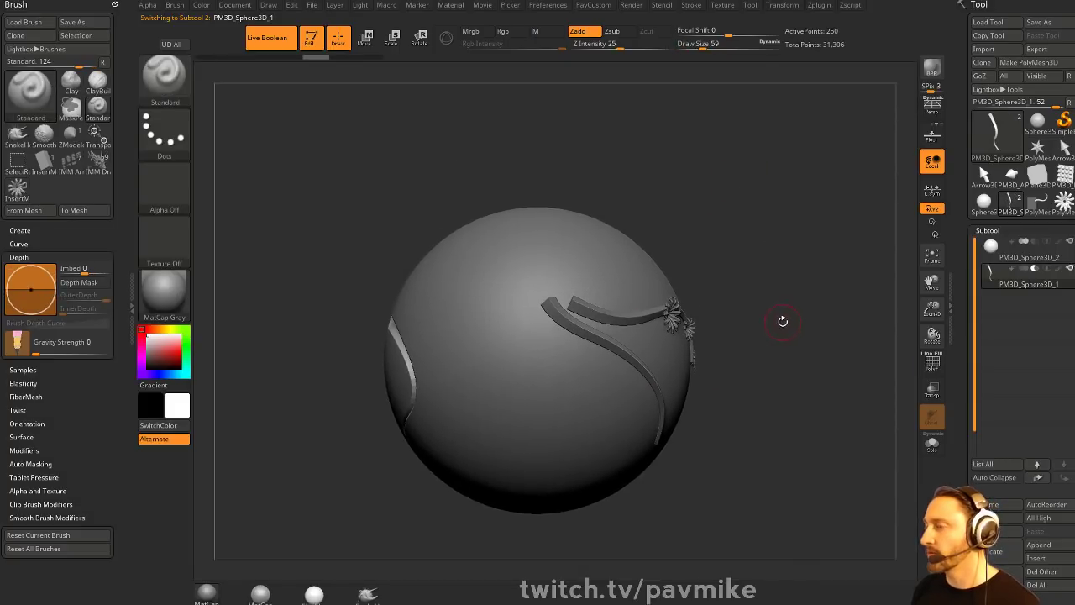
drag(783, 321, 621, 396)
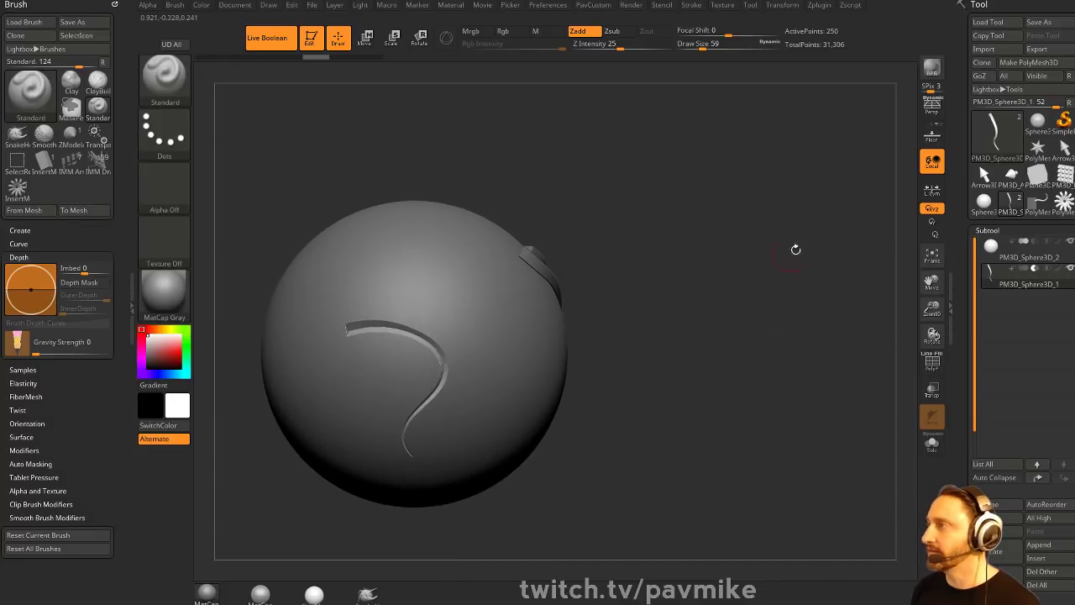
drag(796, 249, 879, 334)
- Clear the canvas, draw a Plane3D in Edit mode facing the front, and convert it into a PolyMesh3D
click(311, 40)
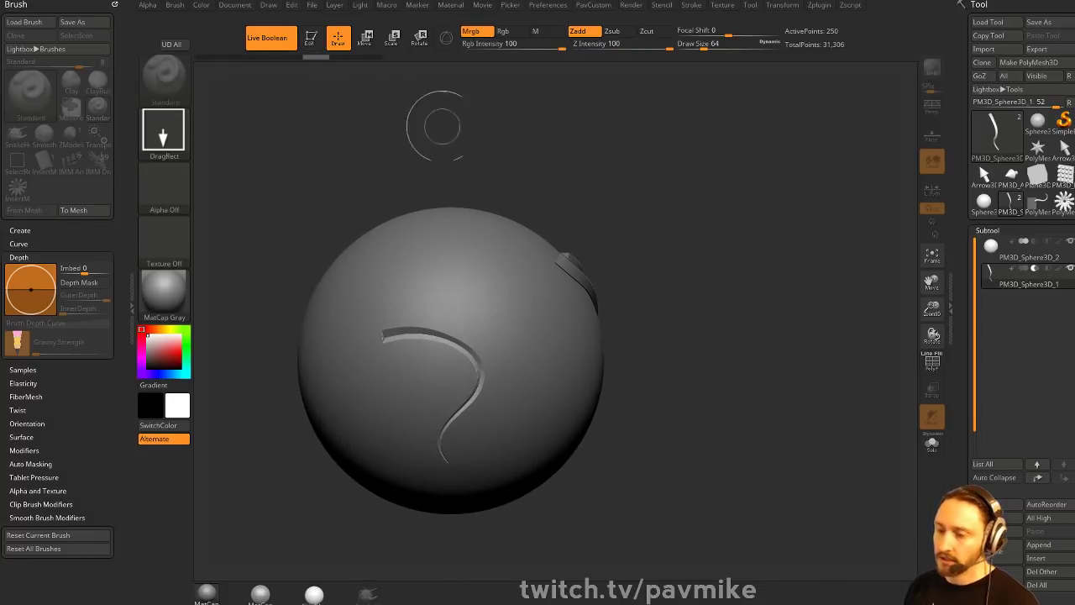
key(ctrl+n)
click(996, 141)
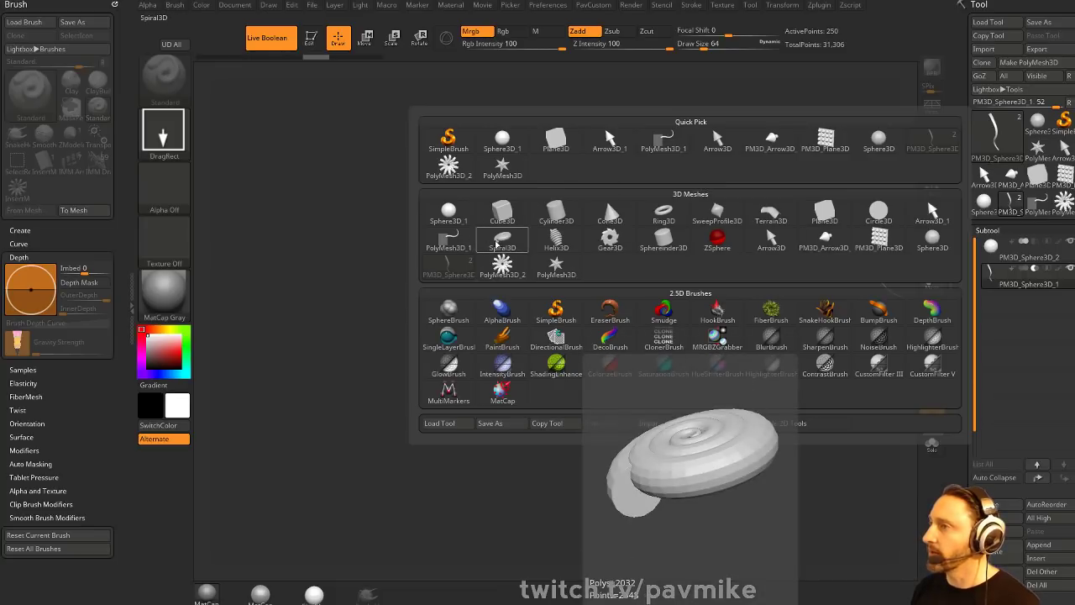
click(823, 217)
drag(477, 362, 521, 448)
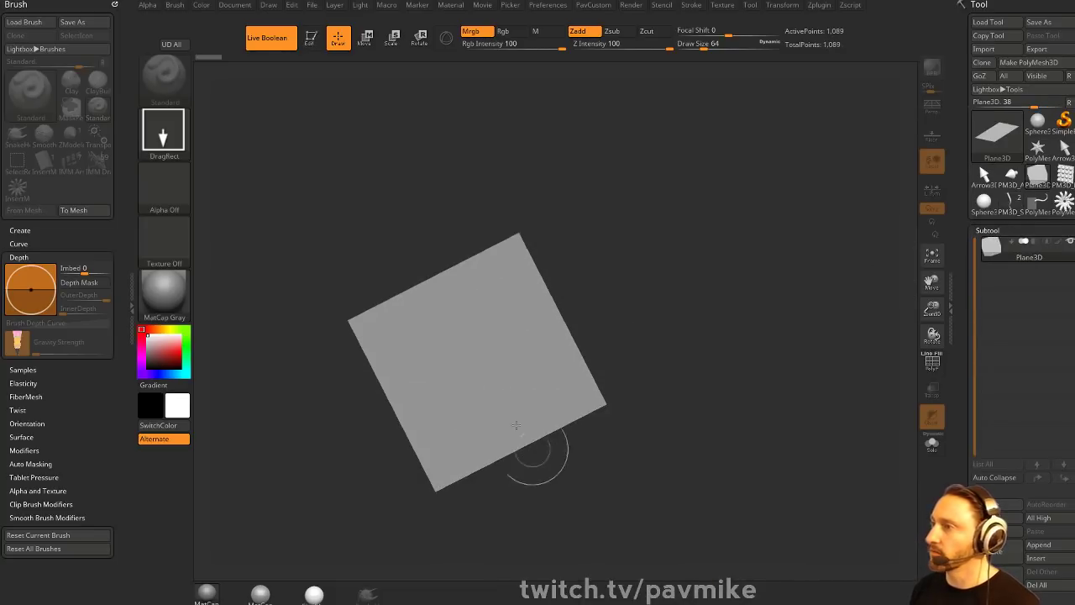
click(311, 42)
mouse_move(723, 292)
shift+mouse_down()
mouse_move(744, 265)
mouse_move(803, 341)
shift+mouse_up()
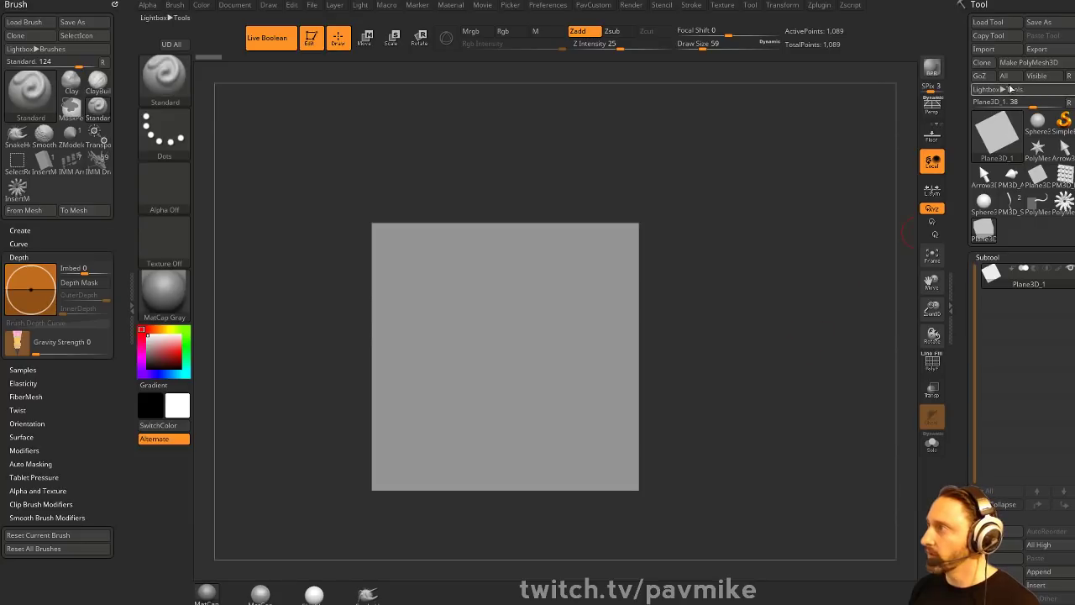
click(1027, 62)
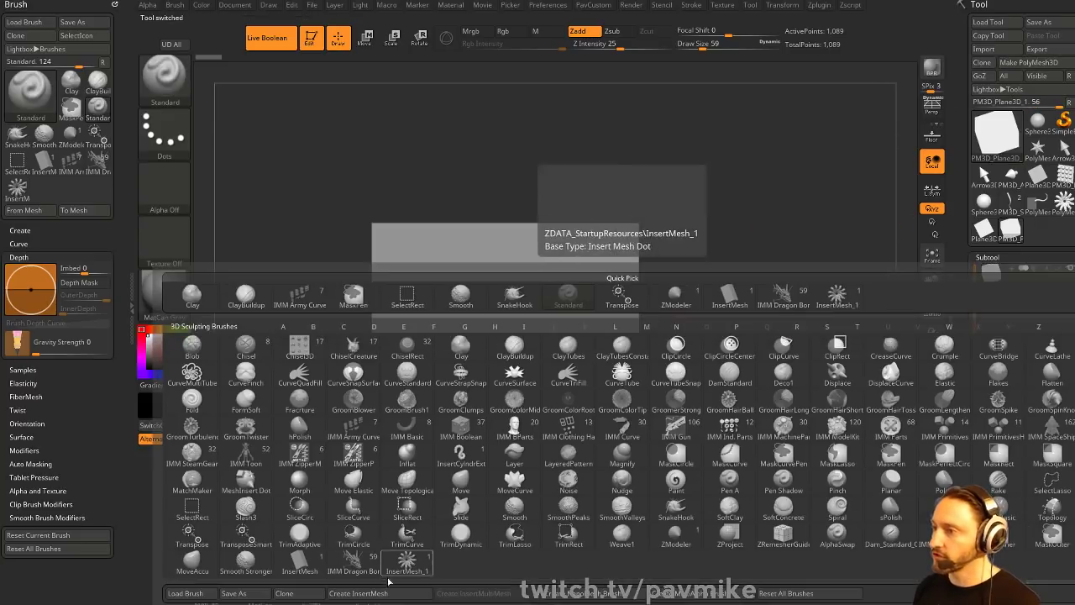
- With the block InsertMesh brush at draw size 37, draw and smooth an S-shaped strip on the plane and add another below it
click(401, 563)
key(f)
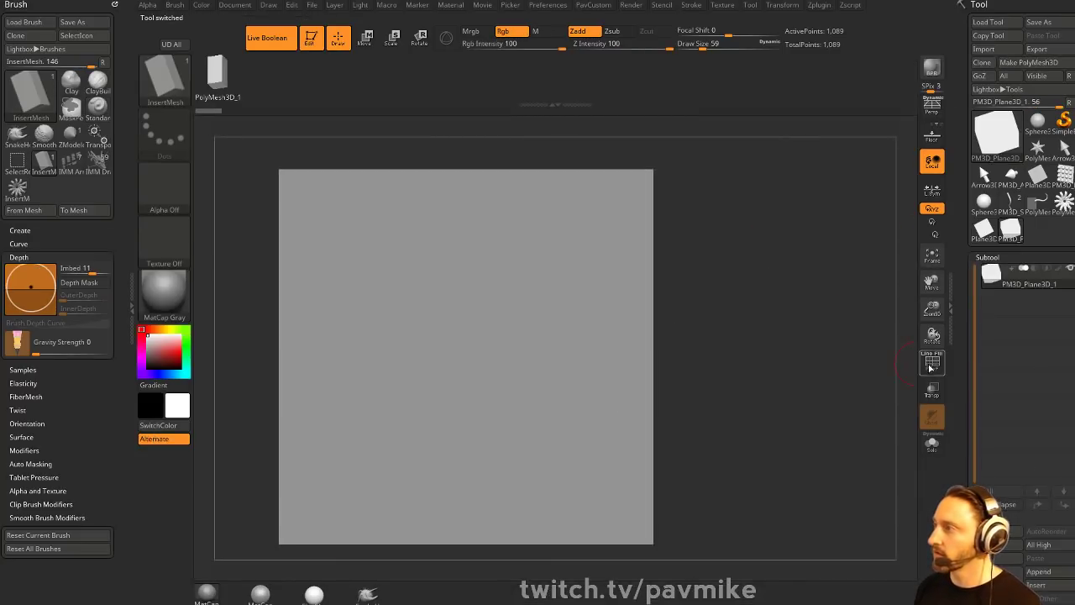
mouse_move(331, 361)
mouse_down()
mouse_move(503, 374)
mouse_move(536, 266)
mouse_up()
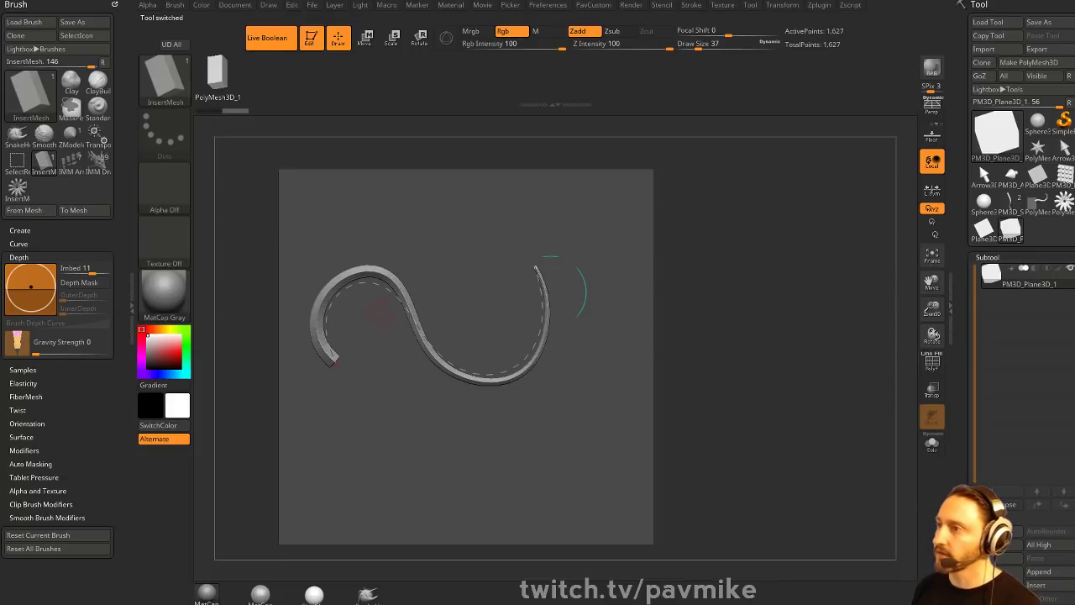
shift+drag(375, 307, 367, 282)
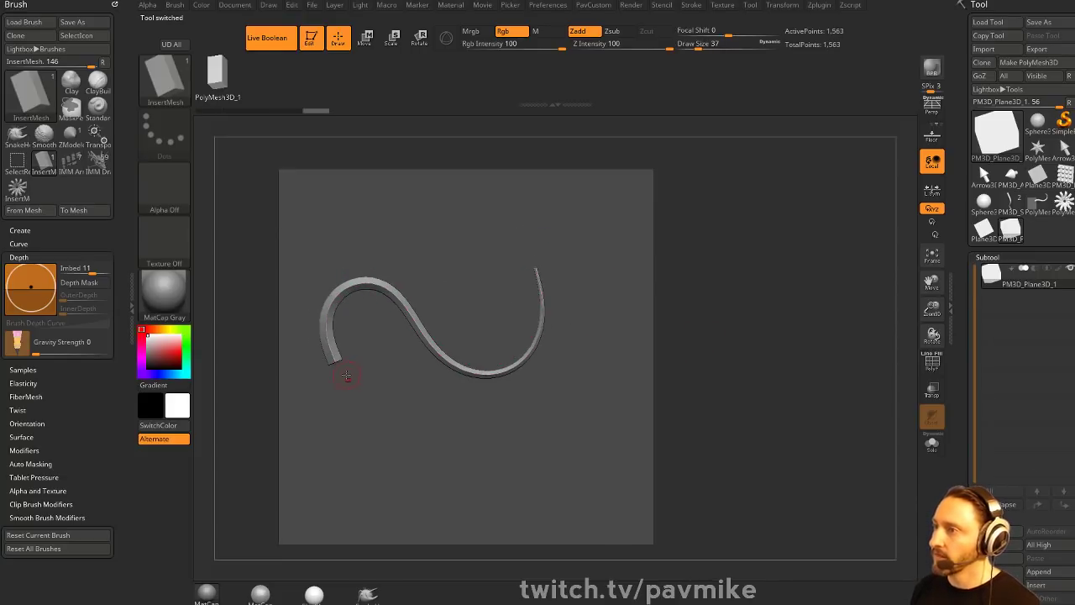
mouse_move(347, 376)
mouse_down()
mouse_move(576, 405)
mouse_move(578, 339)
mouse_up()
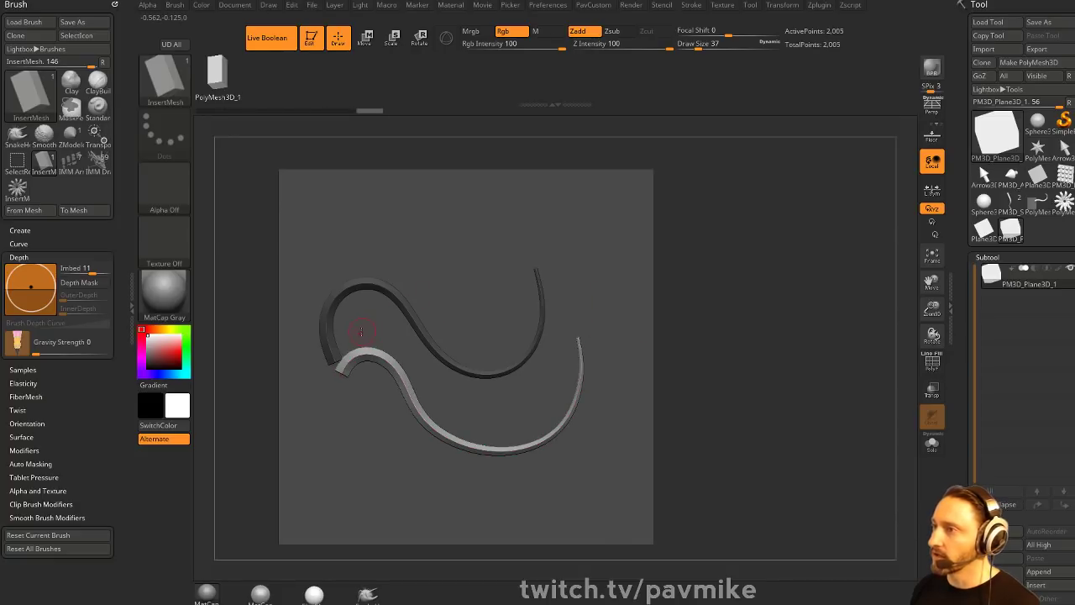
- Raise the InsertMesh brush's draw size to 77
key(bracketright)
key(bracketright)
key(bracketright)
key(bracketright)
- Try a wider curved strip between the two S-shaped strips
drag(414, 357, 569, 368)
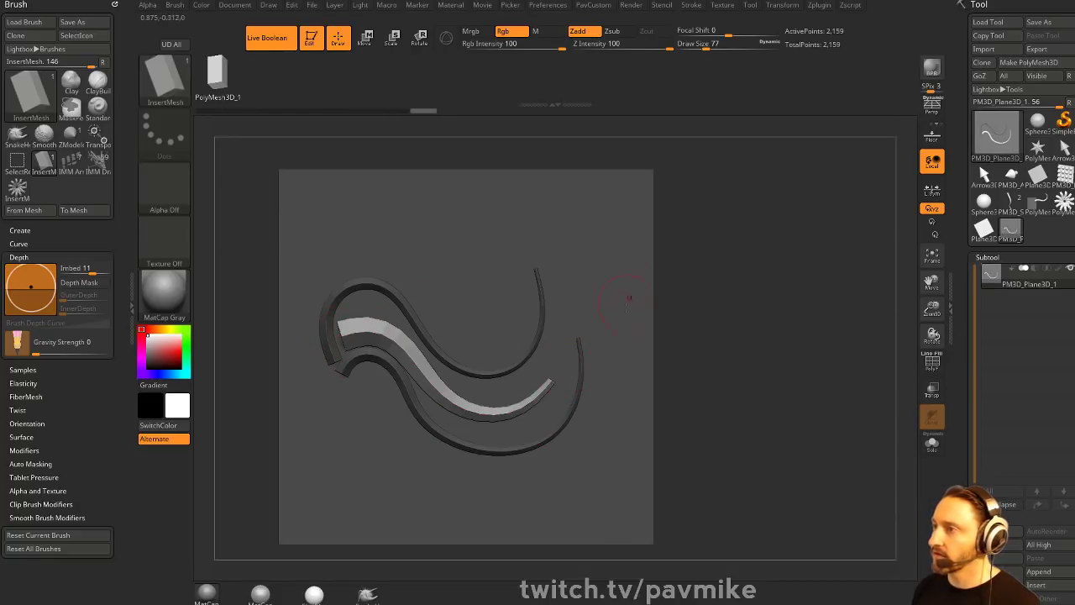
drag(715, 312, 711, 264)
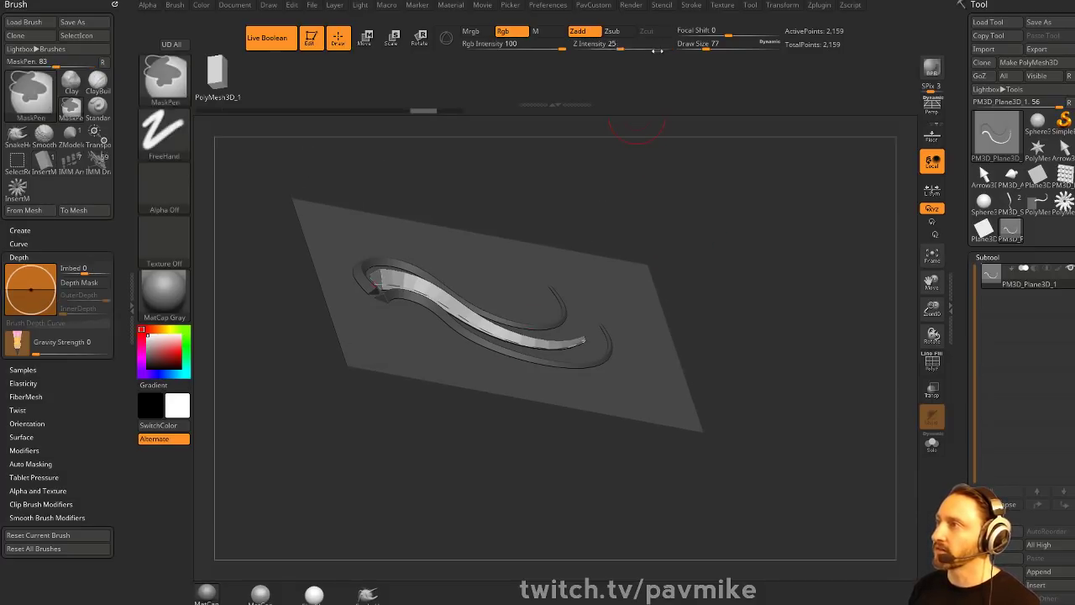
key(ctrl+z)
- Lower the Z Intensity to 22 and draw a short, wide wavy strip above the two S-shaped strips
drag(714, 181, 714, 278)
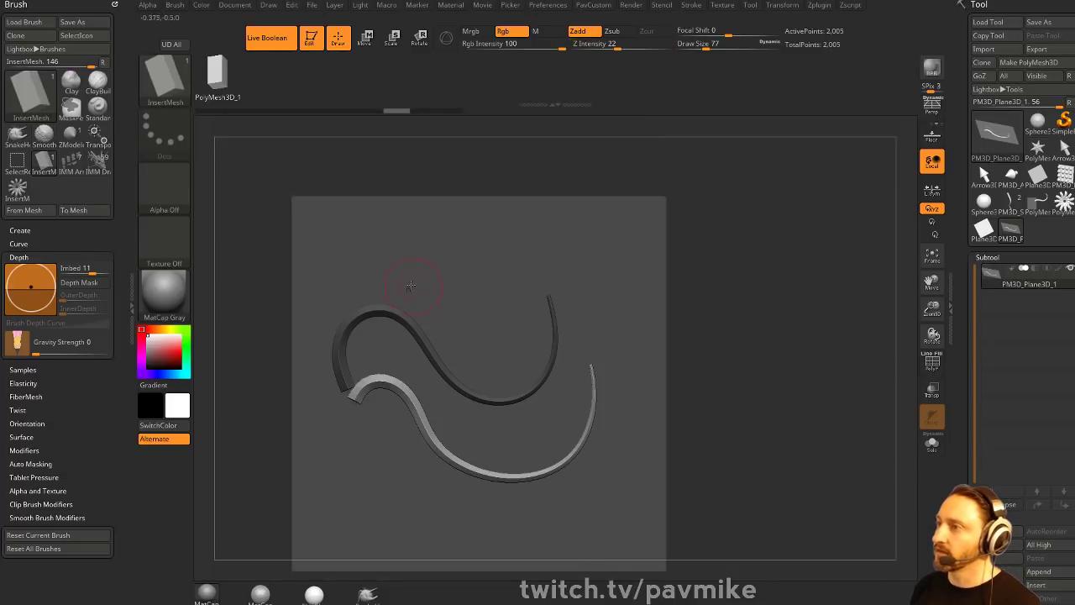
drag(499, 269, 501, 269)
drag(727, 255, 660, 258)
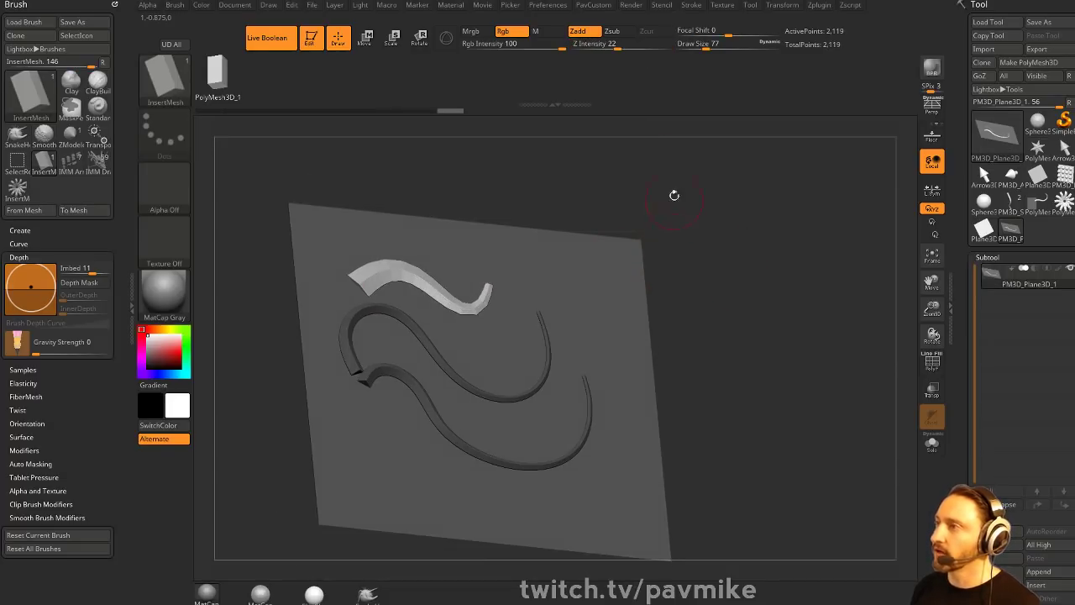
- Set the Z Intensity to 100 and the brush's Strength Multiplier to about 2.02
drag(632, 42, 698, 96)
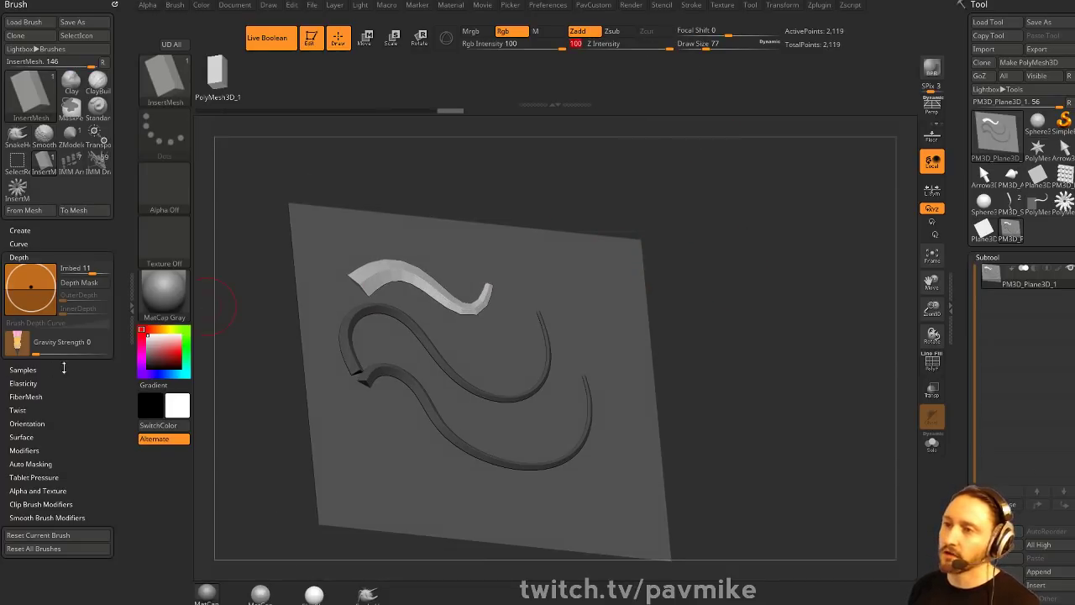
shift+click(31, 450)
drag(65, 412, 64, 352)
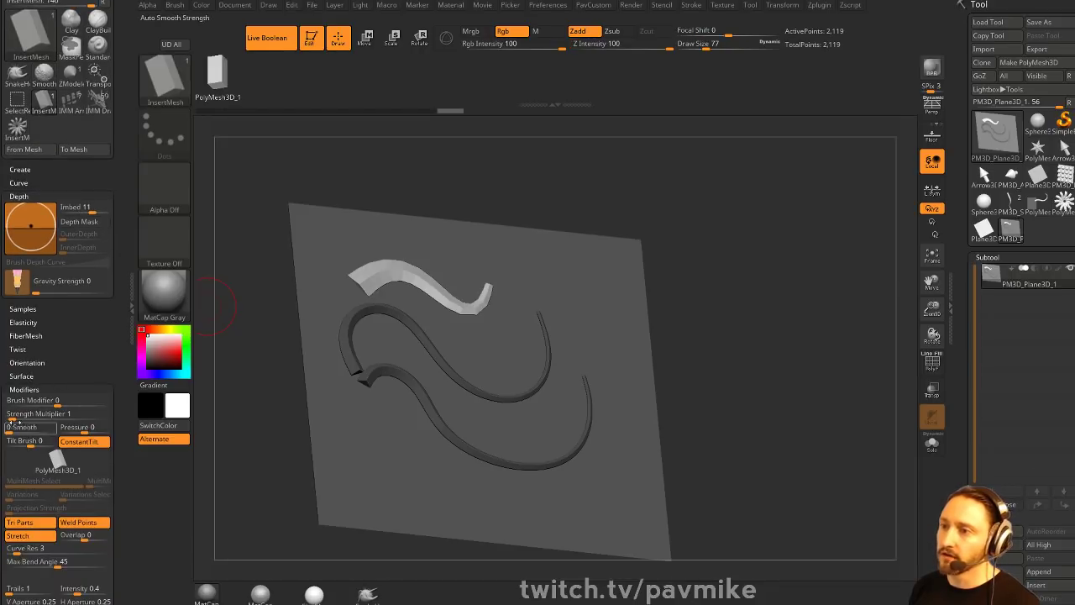
click(17, 410)
- Draw a thicker curved strip between the two S-shaped strips on the plane
shift+drag(672, 288, 678, 290)
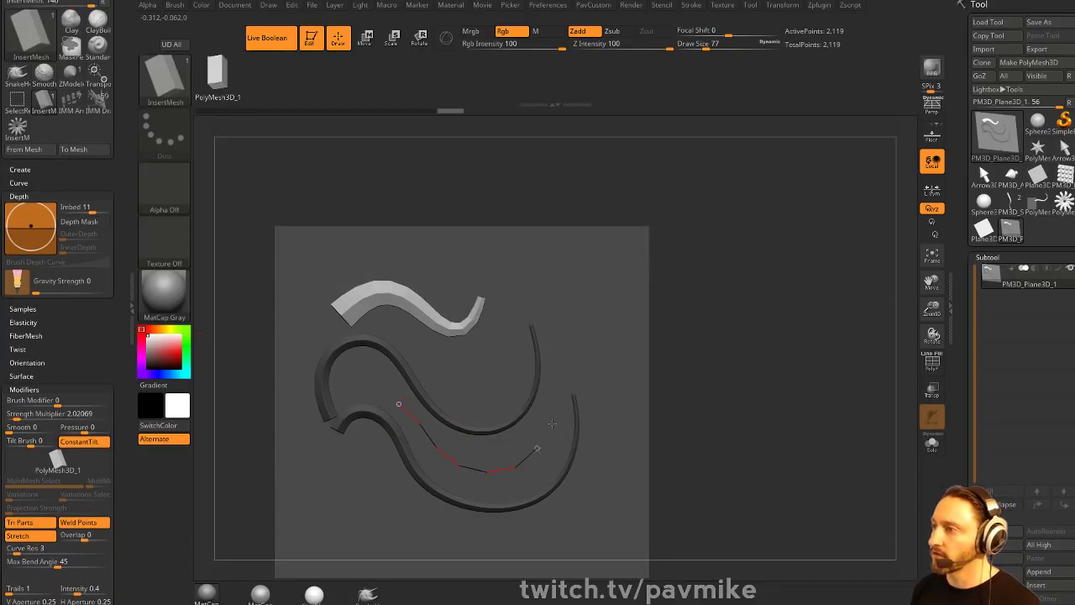
drag(552, 423, 561, 366)
mouse_move(711, 361)
mouse_down()
mouse_move(642, 294)
mouse_move(731, 330)
mouse_move(685, 336)
mouse_up()
drag(683, 284, 718, 327)
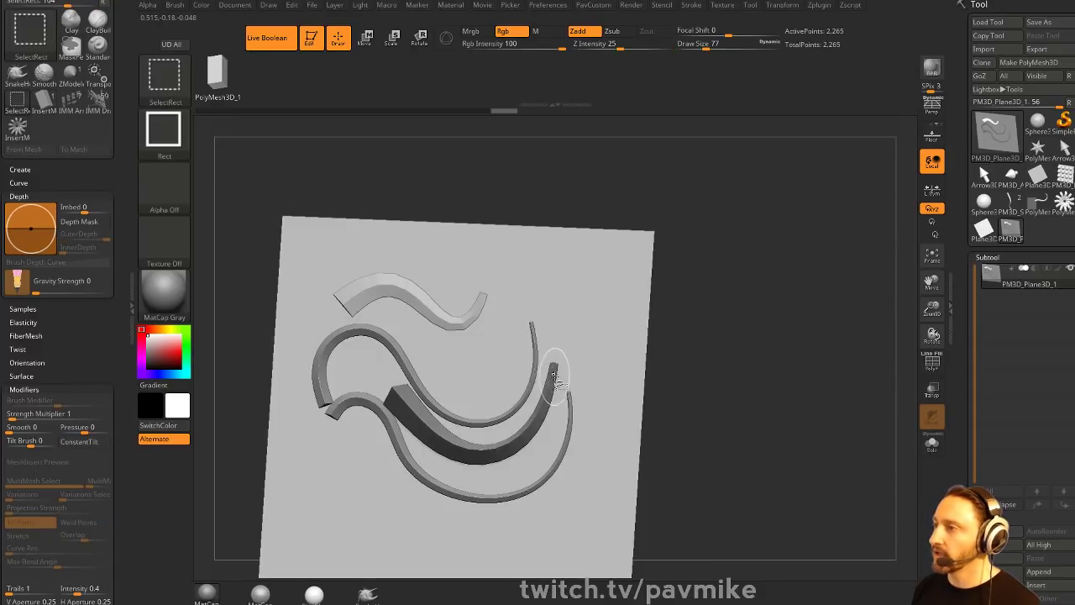
- Hide the plane so only the curved strips remain visible, and split the hidden part into its own subtool
ctrl+shift+click(646, 241)
ctrl+shift+drag(731, 265, 781, 285)
key(space)
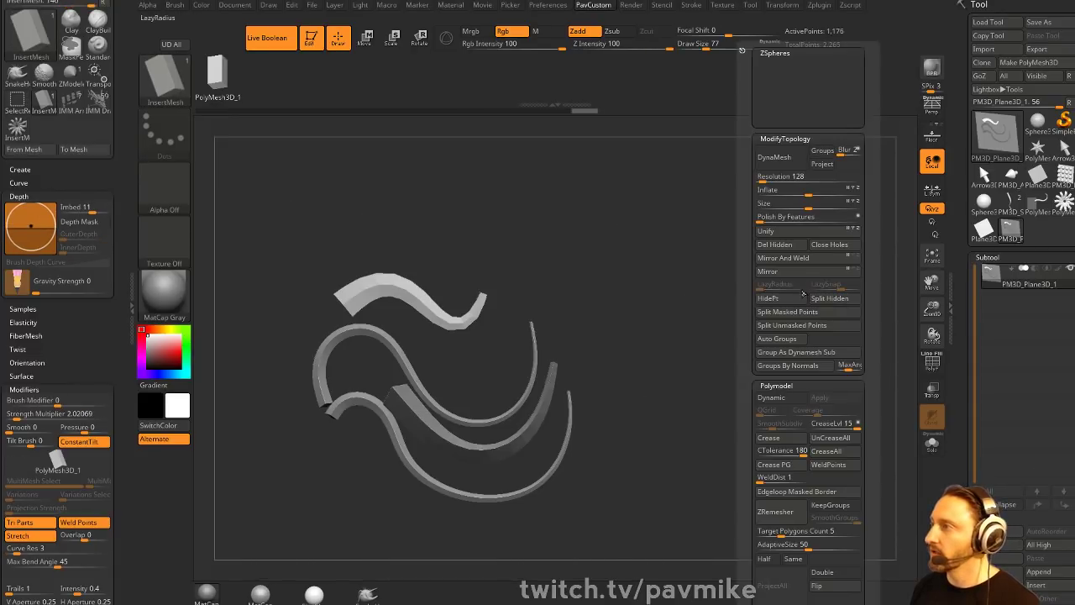
click(801, 297)
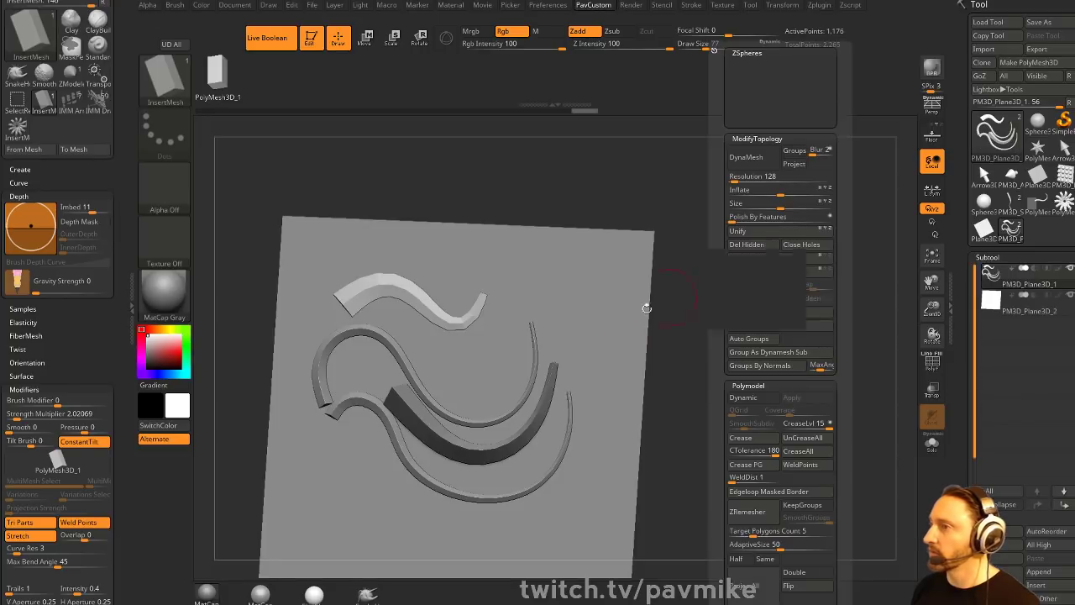
- Switch to the Standard brush, set the draw size to 46, and face the plane from the front
key(b)
key(s)
key(t)
key(s)
drag(557, 384, 551, 384)
mouse_move(720, 291)
shift+mouse_down()
mouse_move(726, 324)
mouse_move(762, 300)
shift+mouse_up()
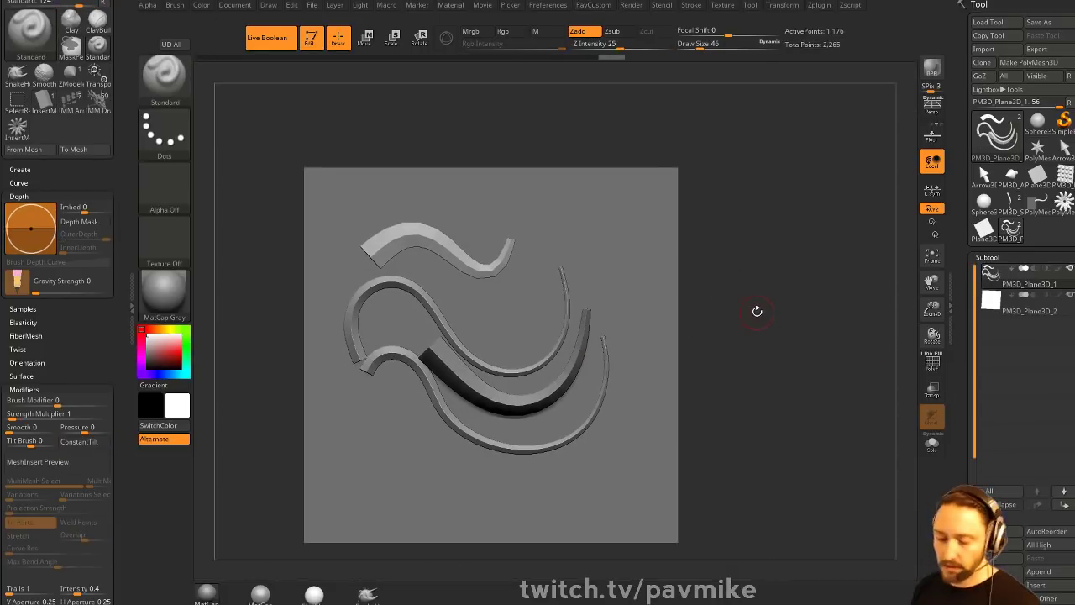
- Turn on dynamic subdivision for the strips and crease their edges with a crease tolerance of 38
key(d)
click(616, 199)
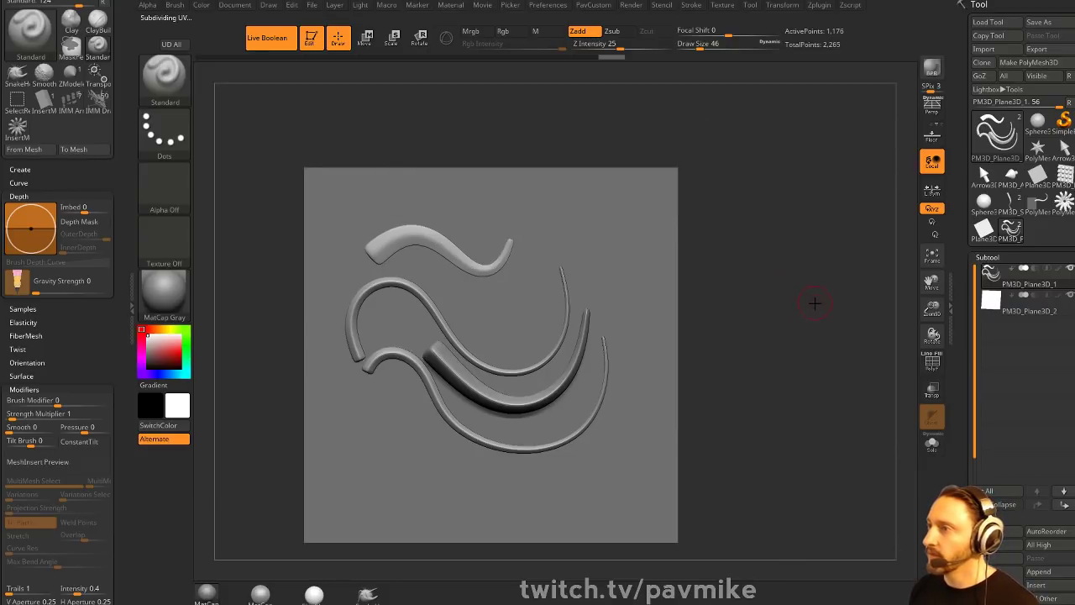
key(space)
click(791, 442)
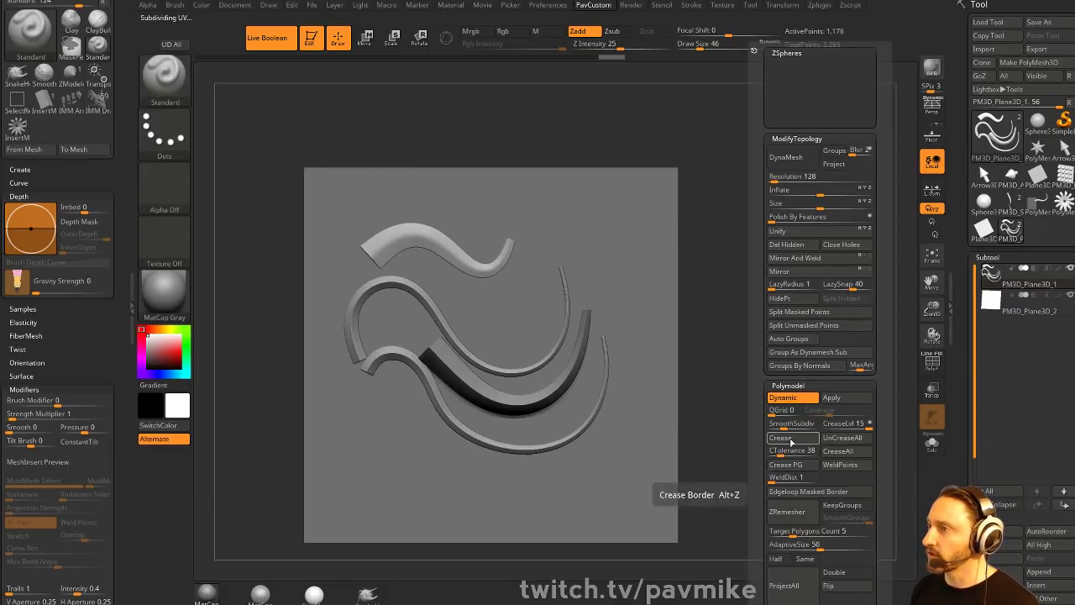
drag(838, 426, 831, 428)
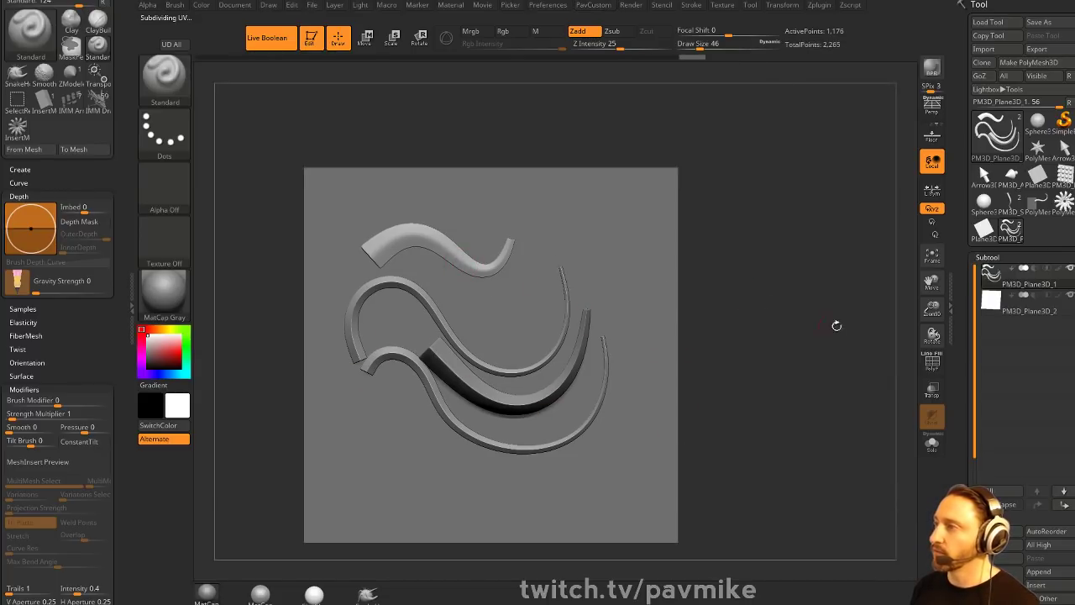
- Show the polyframe to inspect the strips' polygroups and set the draw size to 39
click(931, 361)
key(s)
click(738, 292)
drag(741, 296, 829, 300)
drag(855, 213, 741, 288)
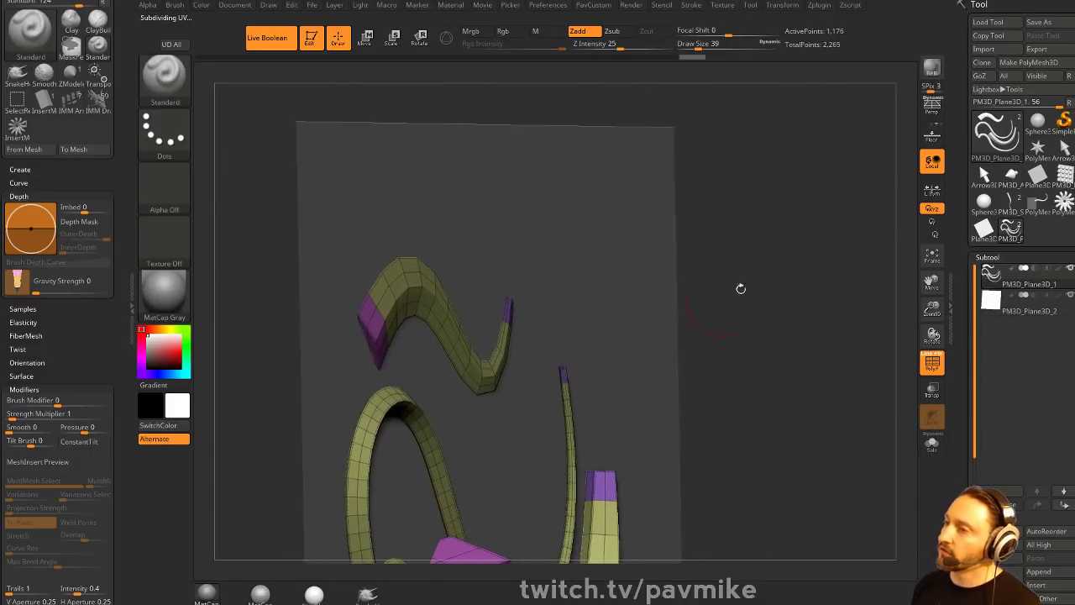
- Switch to the ZModeler brush and set its edge action to Crease with the EdgeLoop Complete target
key(b)
key(z)
key(m)
key(space)
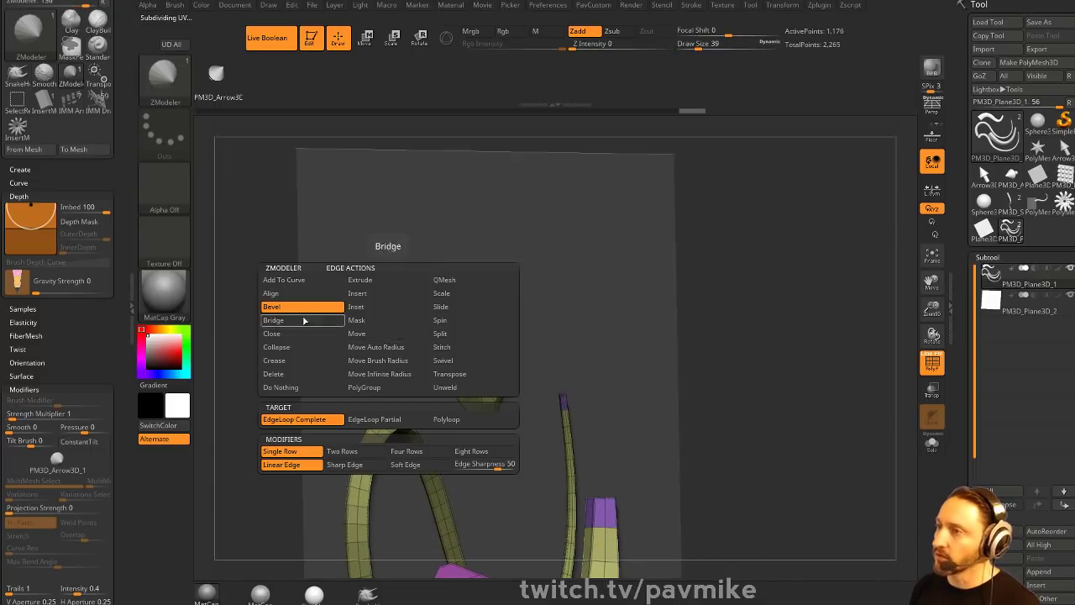
click(375, 361)
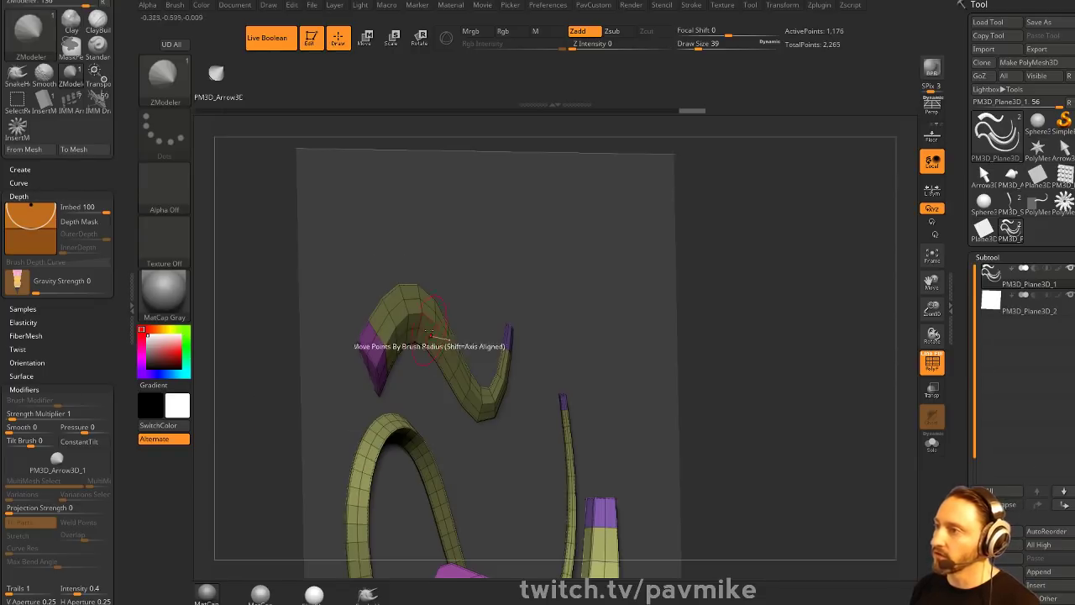
- Turn off the polyframe and hide the plane subtool so only the curved strips show from the front
drag(724, 313, 862, 281)
click(931, 363)
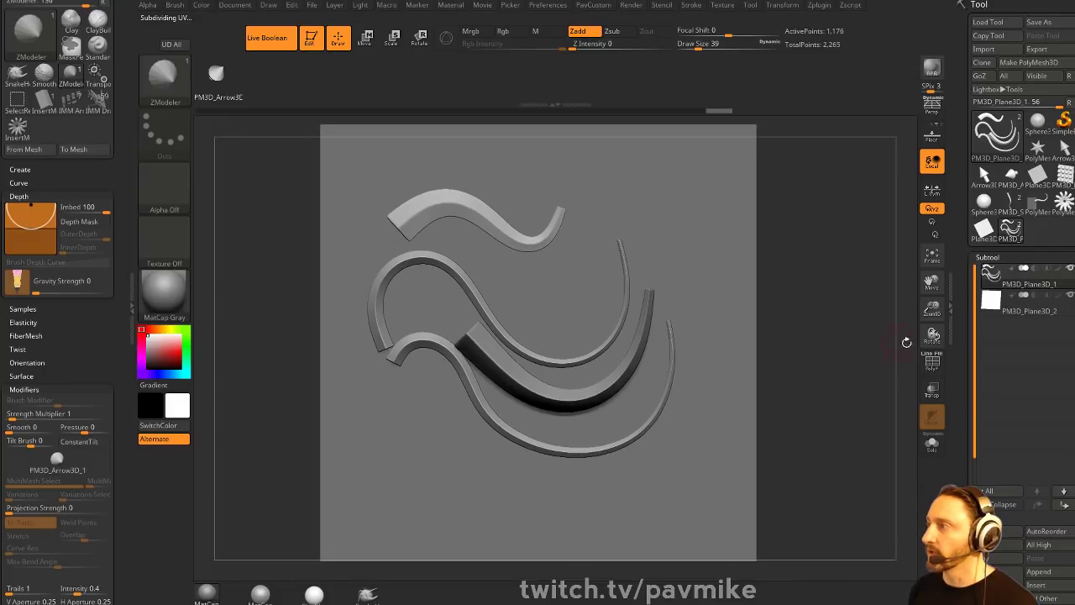
click(1069, 297)
drag(923, 300, 827, 379)
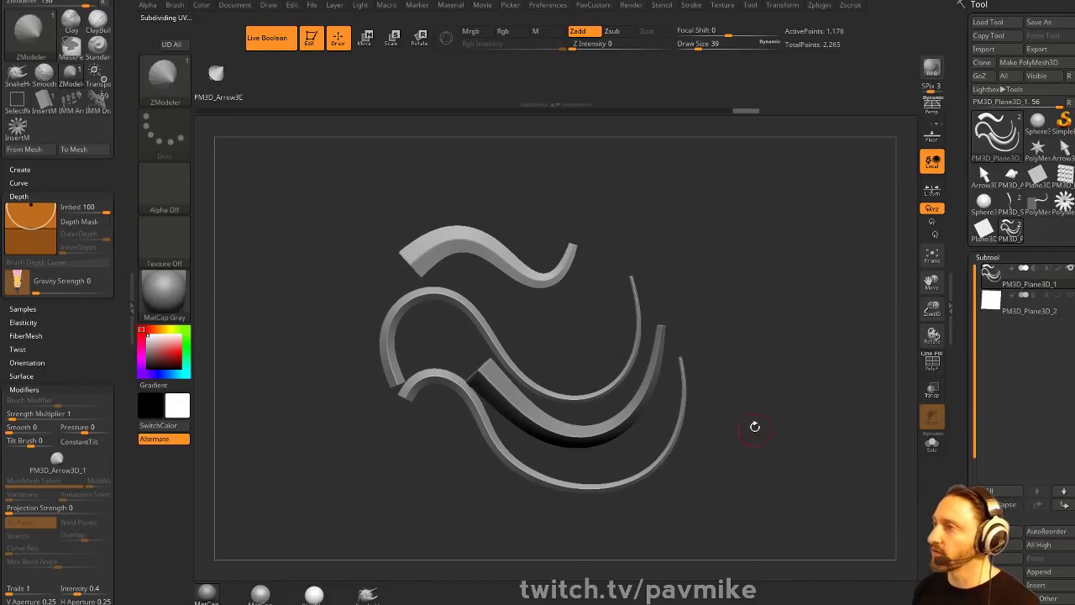
- Leave edit mode and capture the strips from the canvas as an alpha with the MRGBZGrabber tool, setting the draw size to 22
click(311, 39)
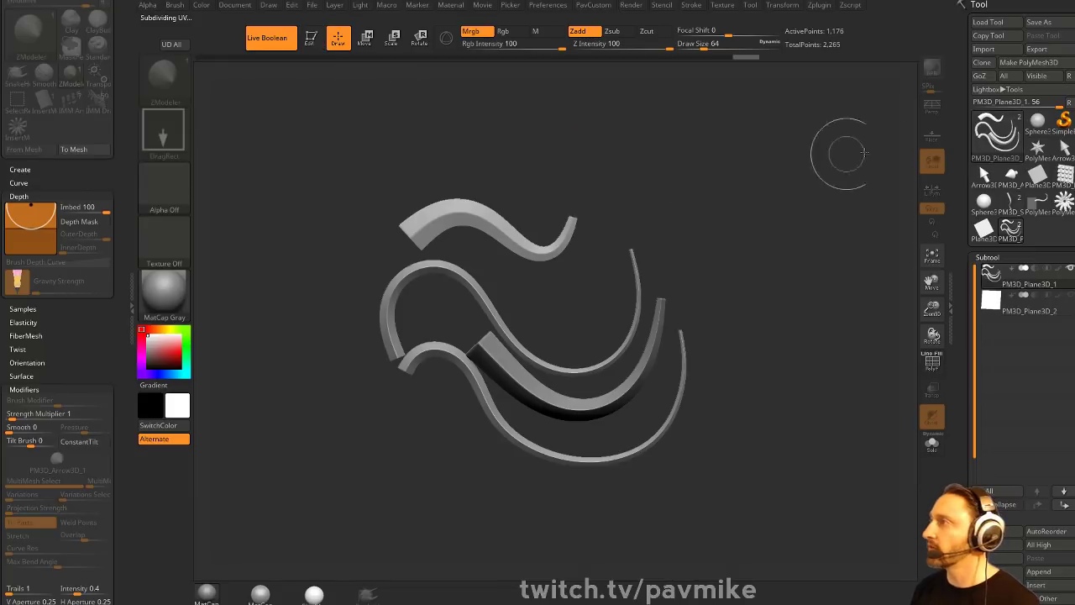
click(1038, 125)
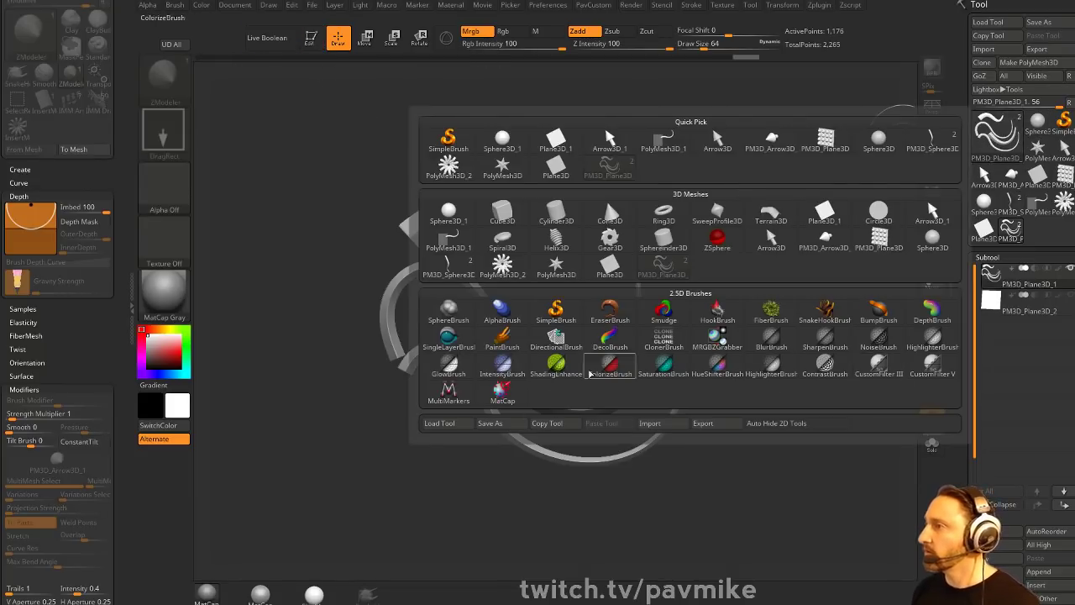
click(717, 339)
drag(406, 177, 706, 471)
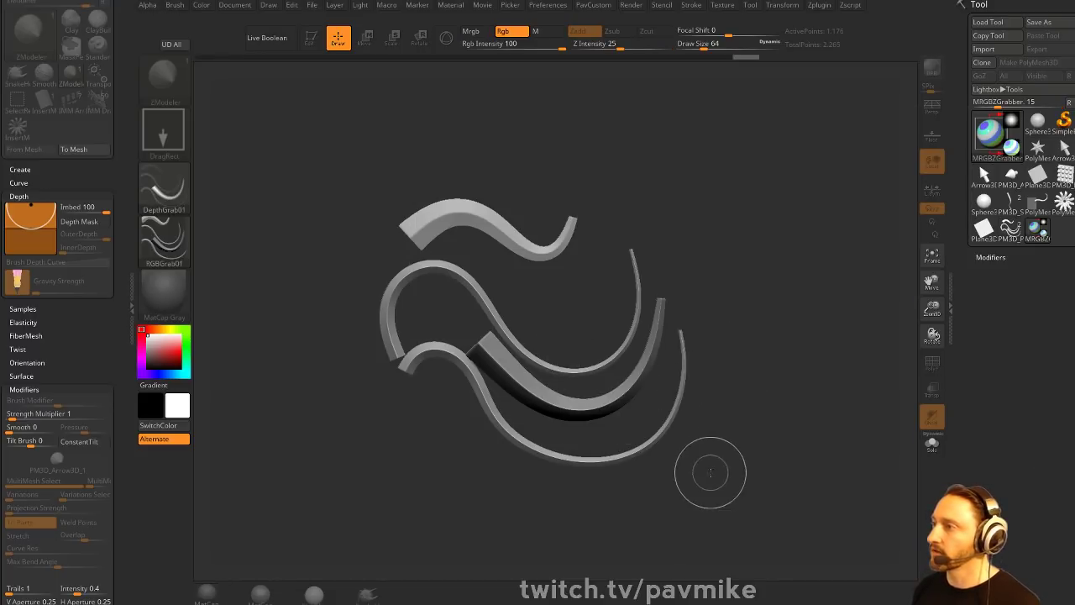
drag(347, 162, 696, 492)
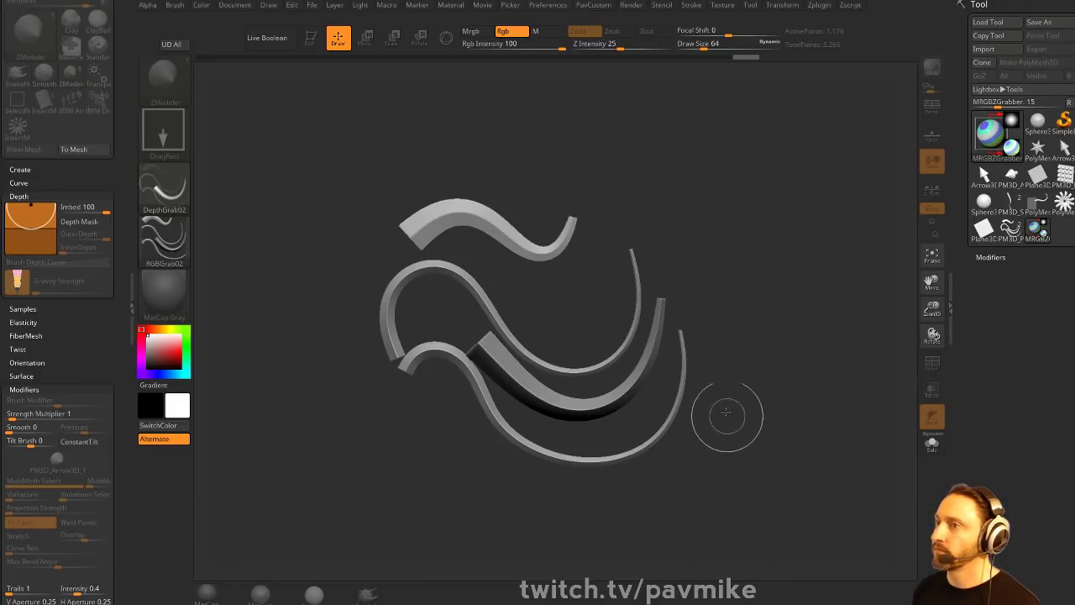
key(s)
drag(711, 206, 700, 206)
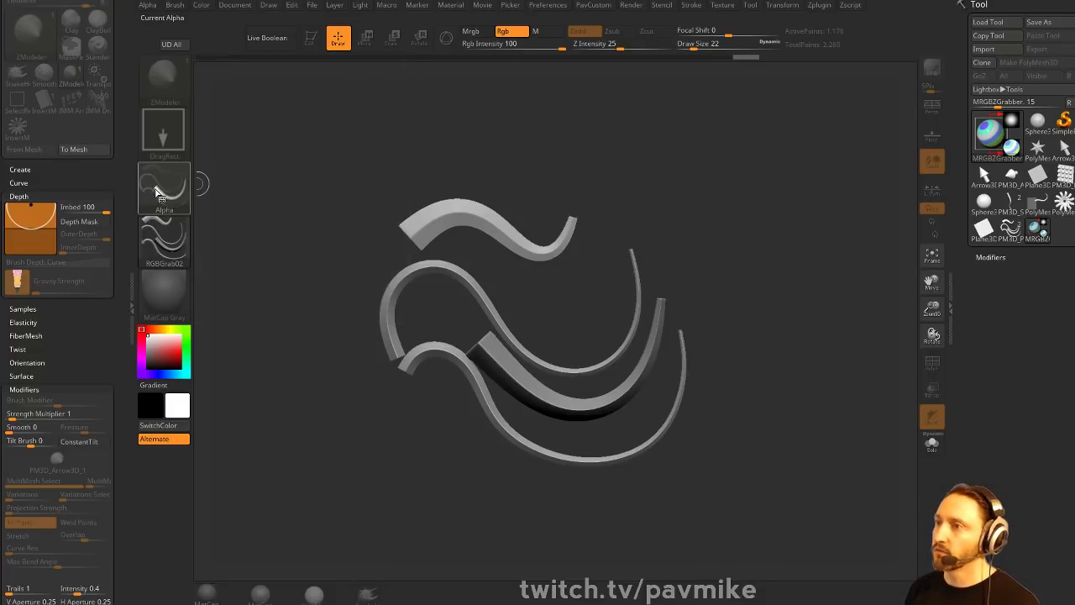
drag(633, 107, 648, 262)
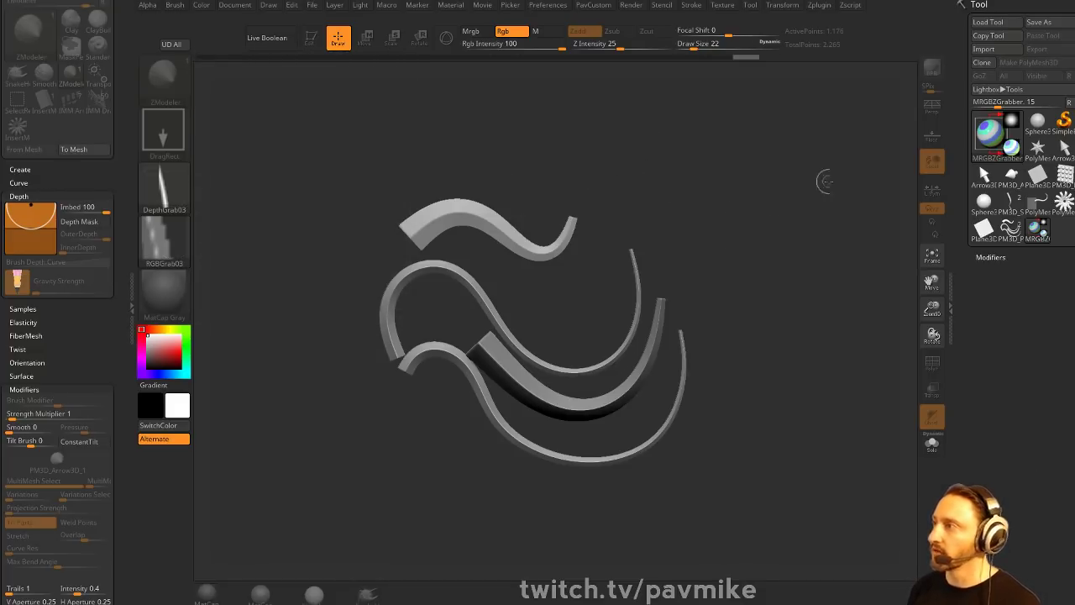
- Clear the canvas, redraw the strips tool in edit mode, and set the draw size to 46
click(1064, 125)
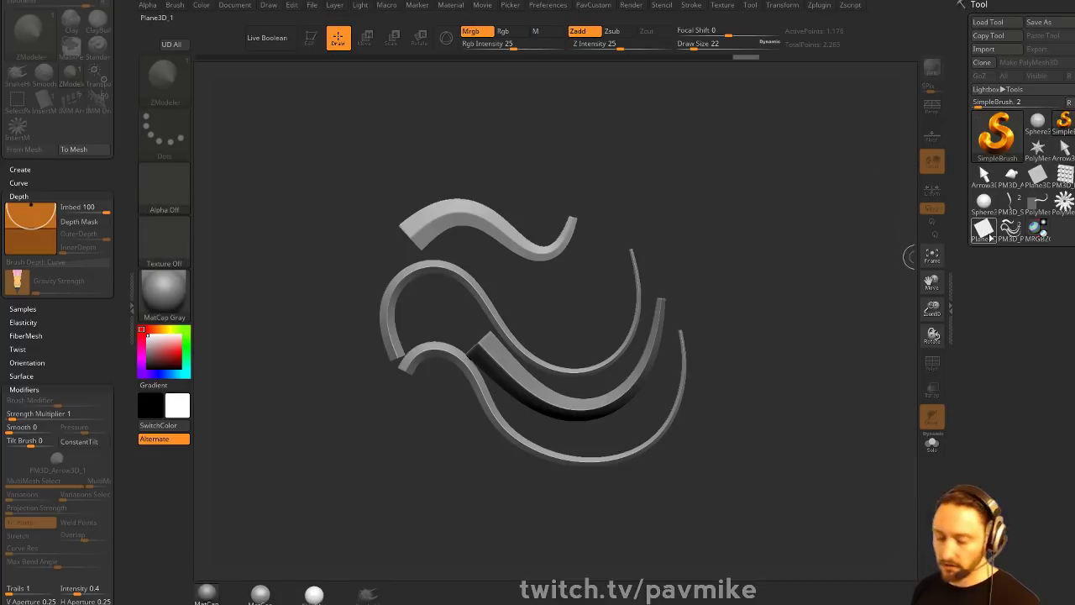
click(1010, 228)
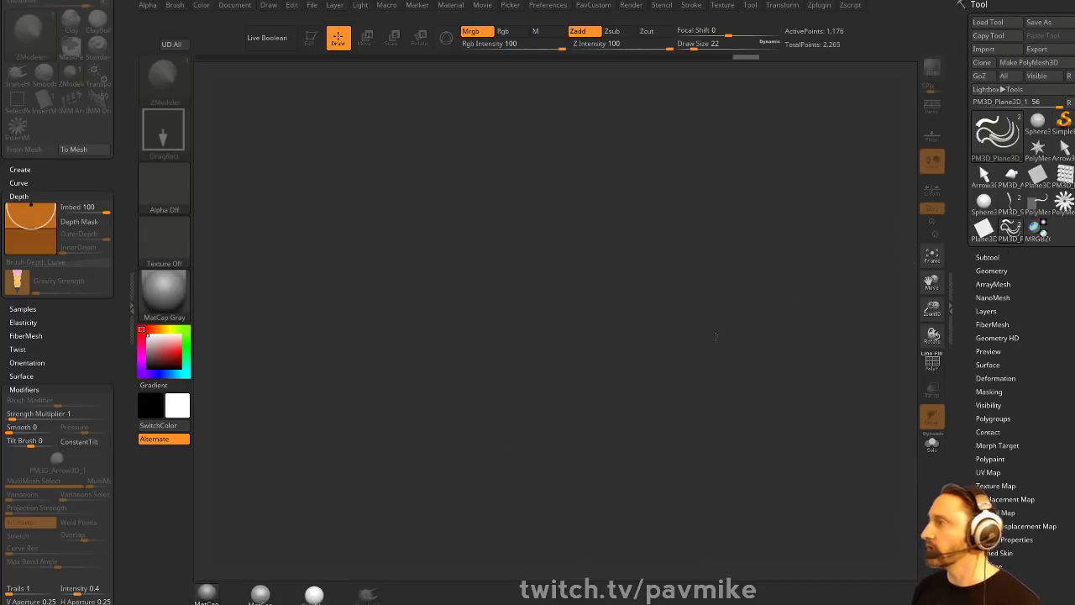
drag(494, 346, 458, 259)
click(310, 42)
mouse_move(639, 243)
alt+mouse_down()
mouse_move(630, 278)
mouse_move(689, 359)
mouse_move(701, 244)
mouse_move(690, 239)
alt+mouse_up()
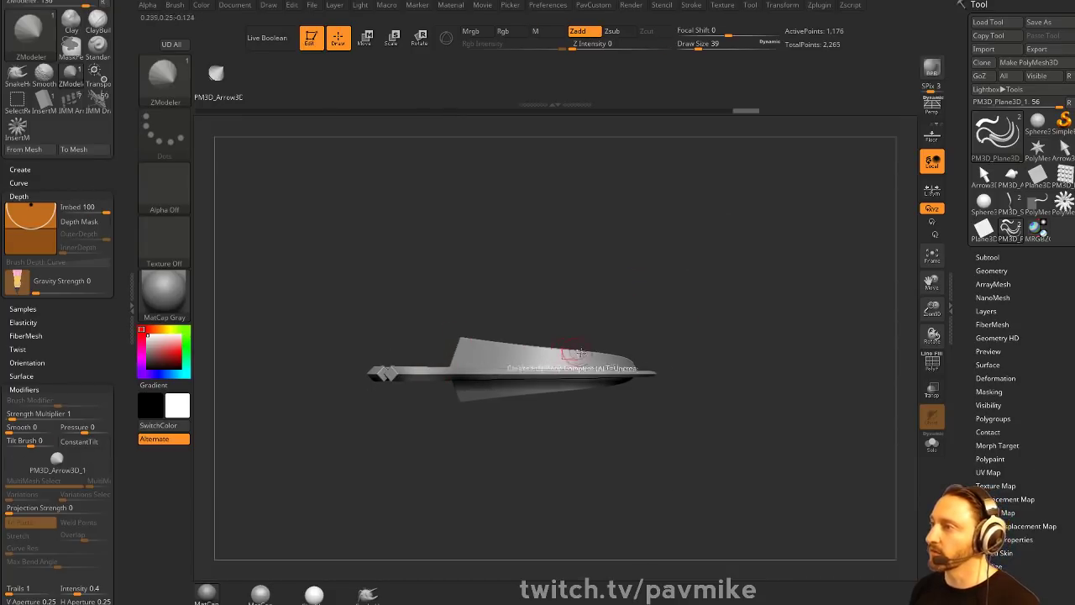
mouse_move(658, 272)
mouse_down()
mouse_move(706, 358)
mouse_move(744, 388)
mouse_move(752, 330)
mouse_up()
key(s)
mouse_move(742, 334)
mouse_down()
mouse_move(755, 334)
mouse_move(743, 334)
mouse_up()
- Switch to the Sphere3D_1 tool, convert it to a PolyMesh3D, and subdivide it twice
click(1038, 124)
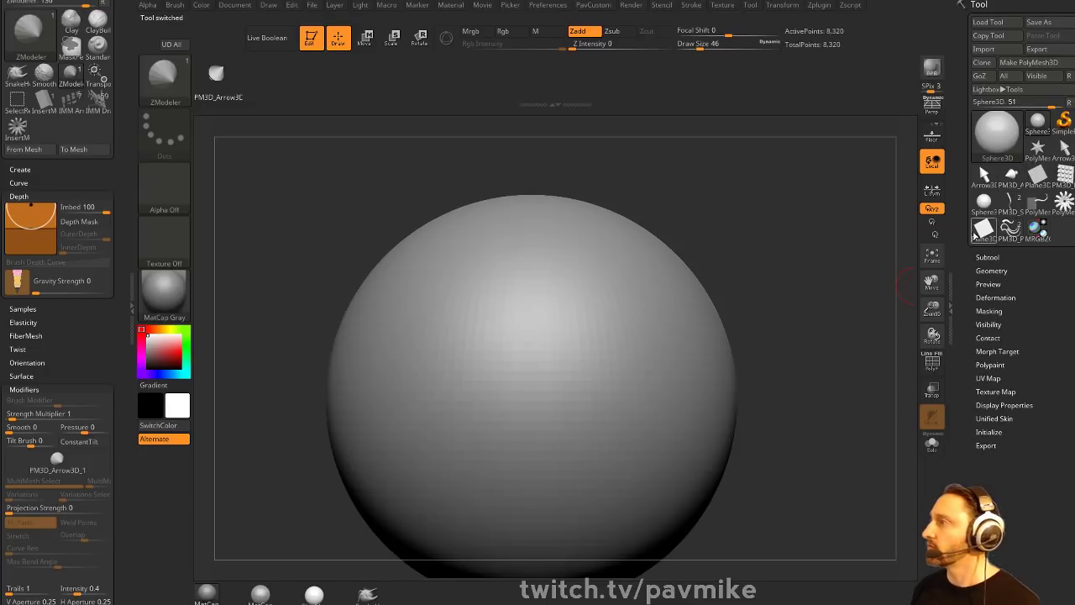
click(984, 203)
alt+drag(836, 322, 829, 303)
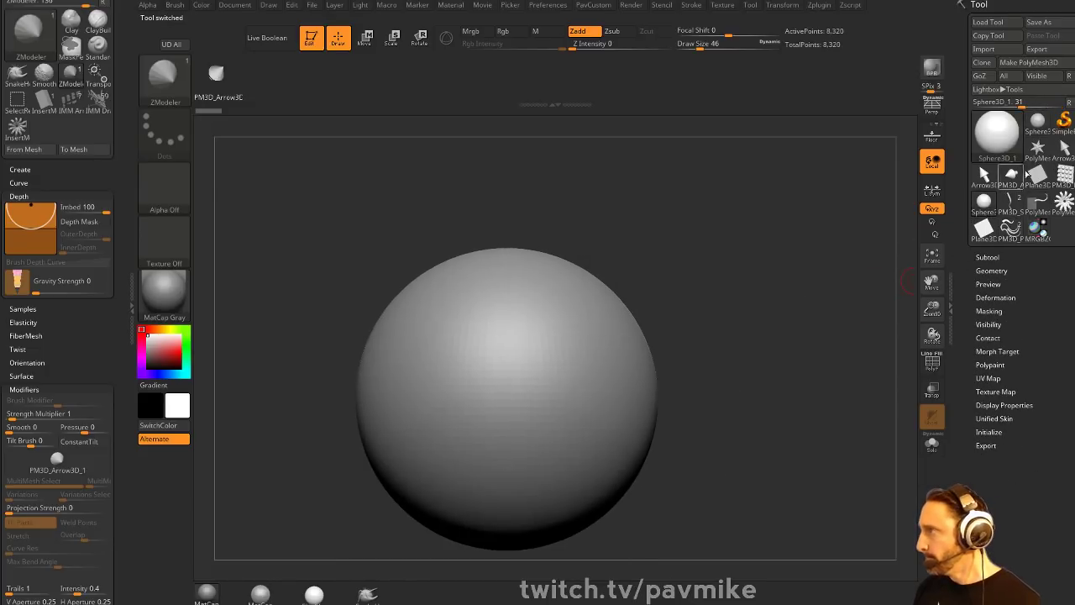
click(1029, 62)
key(ctrl+d)
key(ctrl+d)
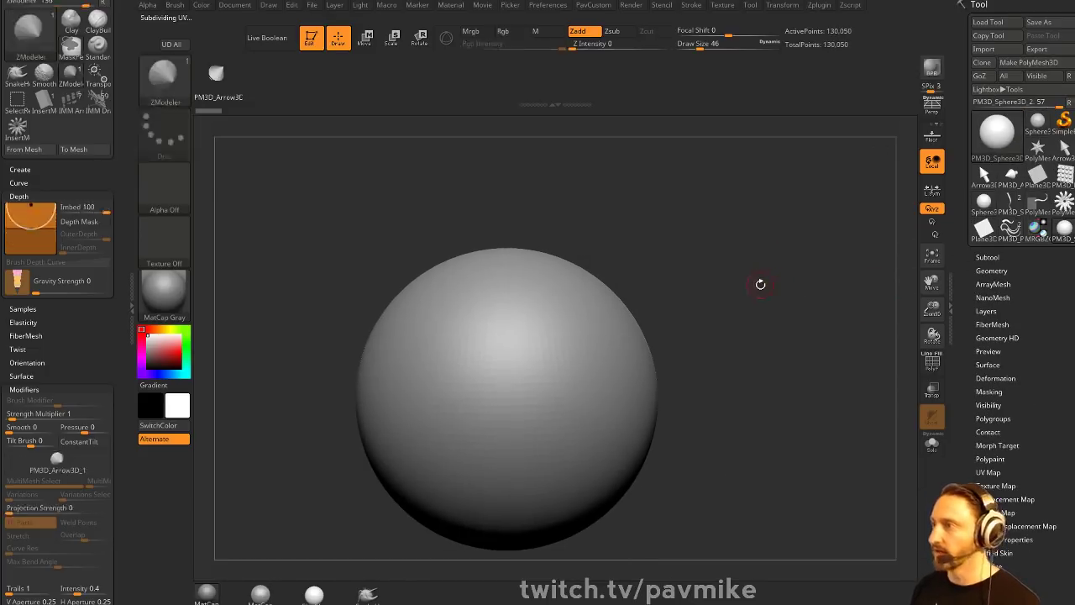
- Clone the Standard brush and give the copy a DragRect stroke with the captured DepthGrab02 strip alpha
alt+drag(730, 336, 725, 300)
key(b)
key(s)
key(t)
key(b)
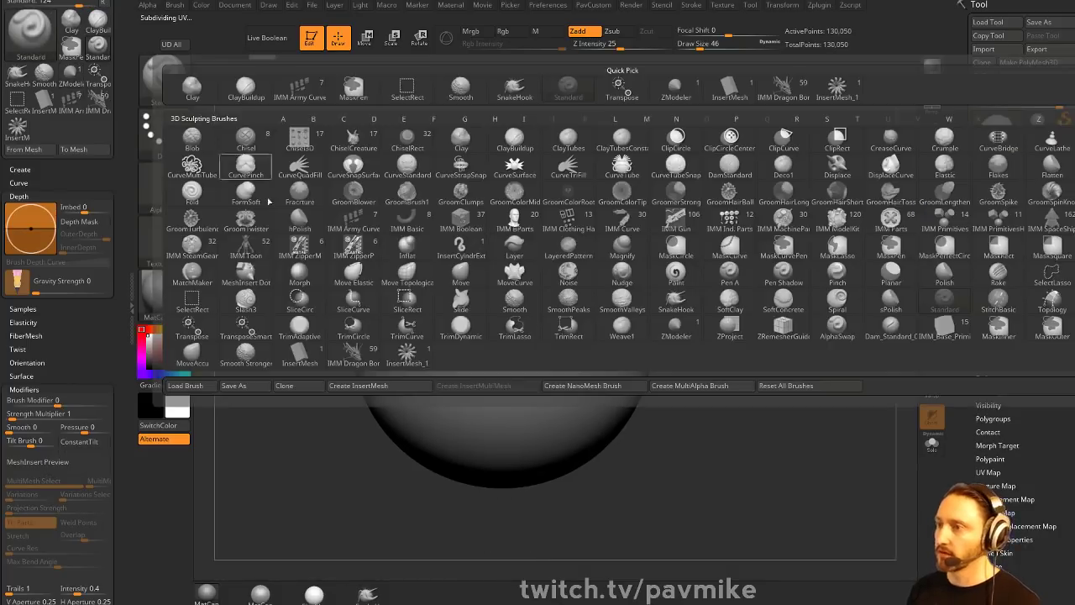
click(301, 390)
click(164, 134)
click(288, 146)
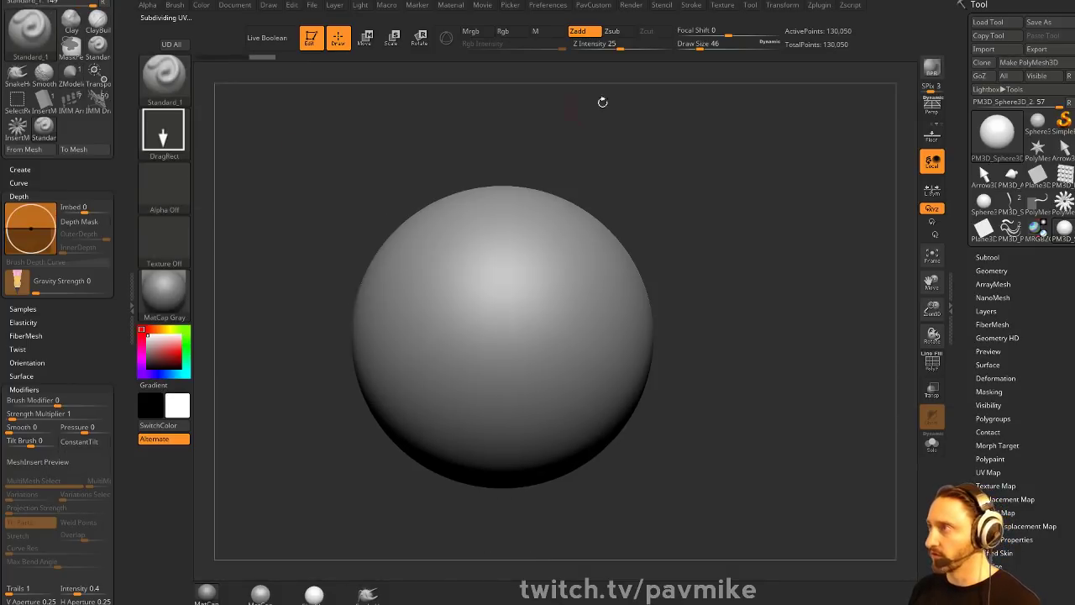
click(164, 184)
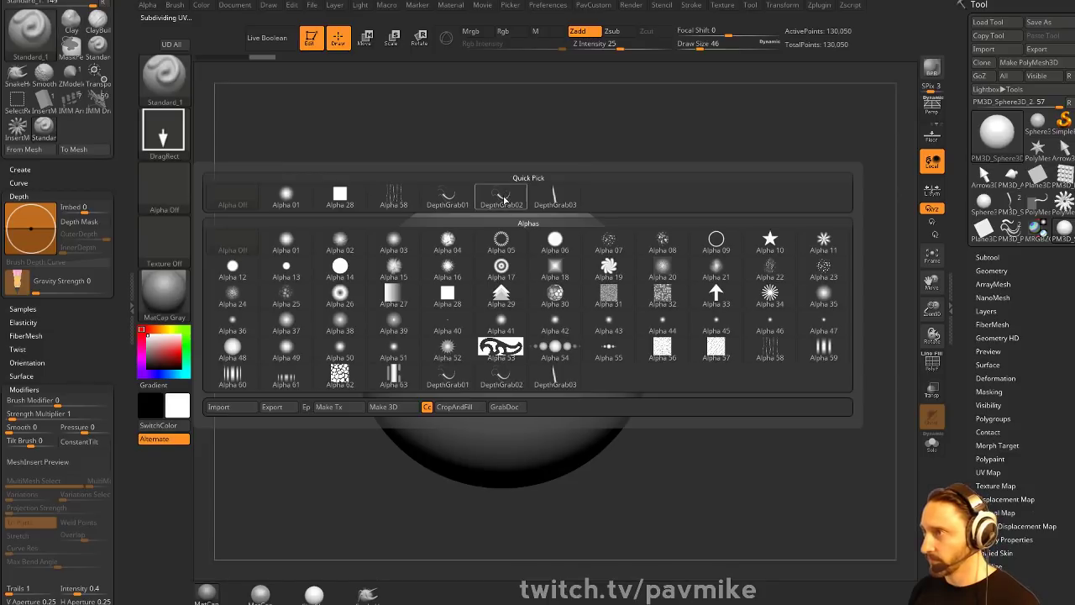
click(477, 204)
- Set the cloned brush's focal shift to -100 and try stamping the strip alpha on the sphere
drag(533, 300, 592, 354)
key(ctrl+z)
drag(728, 32, 674, 32)
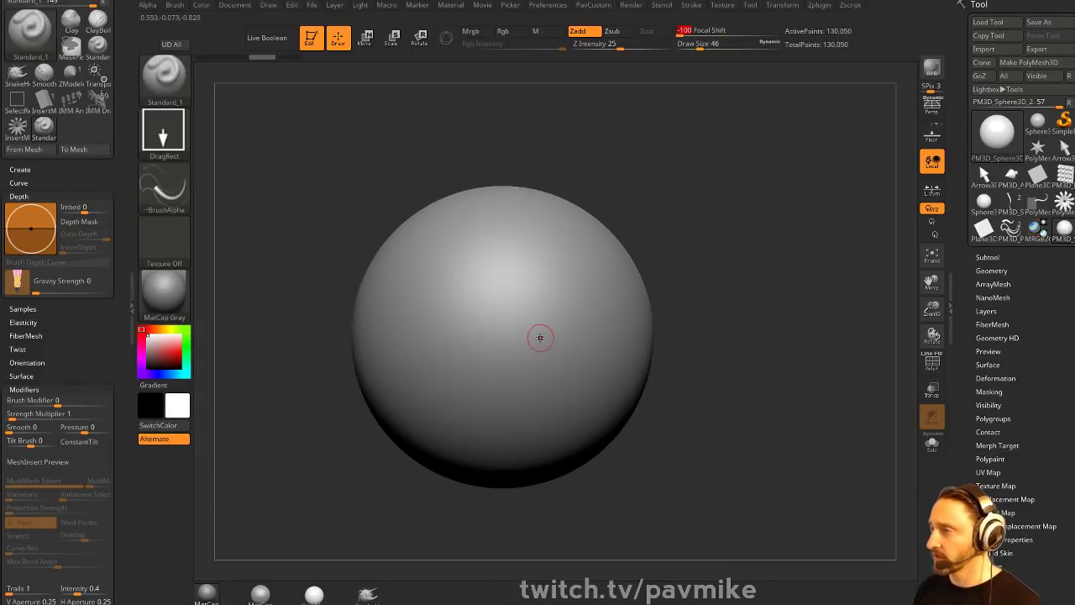
drag(524, 335, 691, 331)
key(ctrl+z)
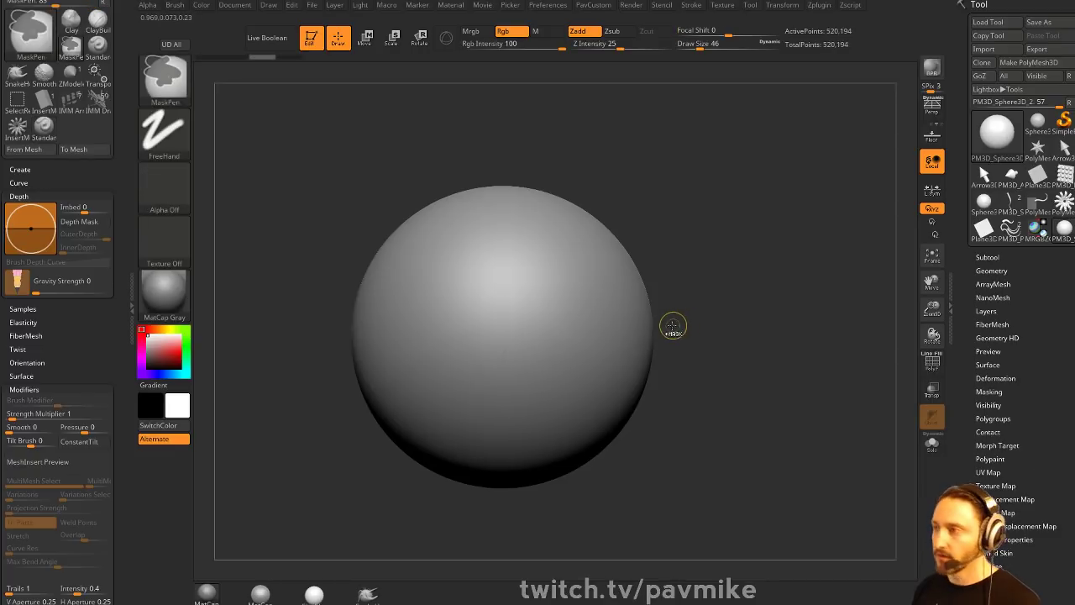
- Subdivide the sphere further and try stamping the strip alpha on its front at the higher resolution
key(ctrl+d)
drag(556, 352, 687, 357)
drag(753, 341, 737, 339)
key(ctrl+z)
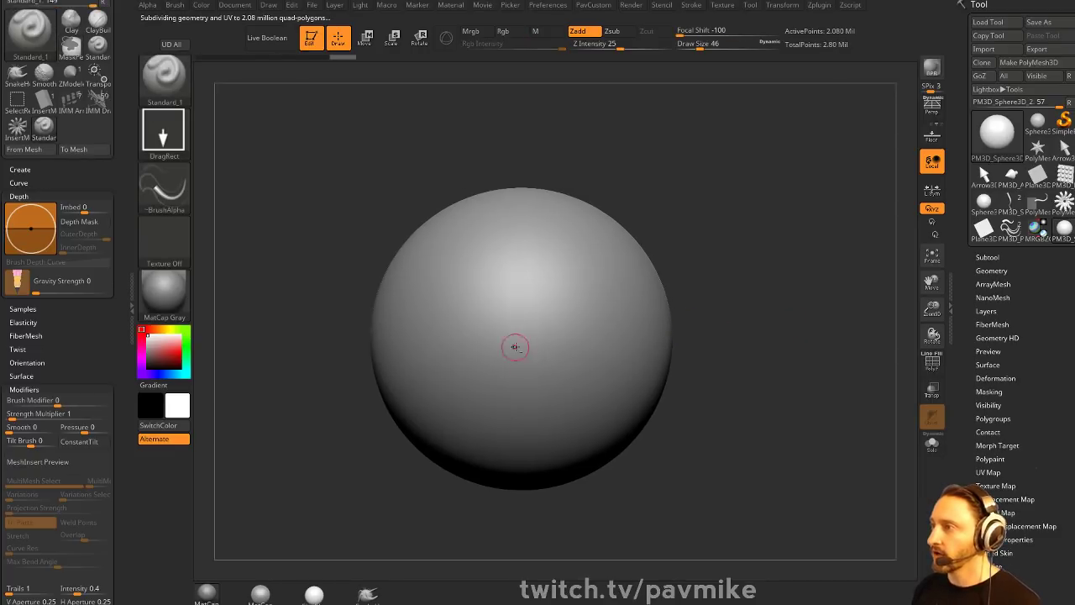
drag(515, 344, 643, 372)
key(ctrl+z)
drag(533, 334, 703, 417)
key(ctrl+z)
- Remove the alpha from the cloned brush and switch to the TransposeSmart brush
click(164, 186)
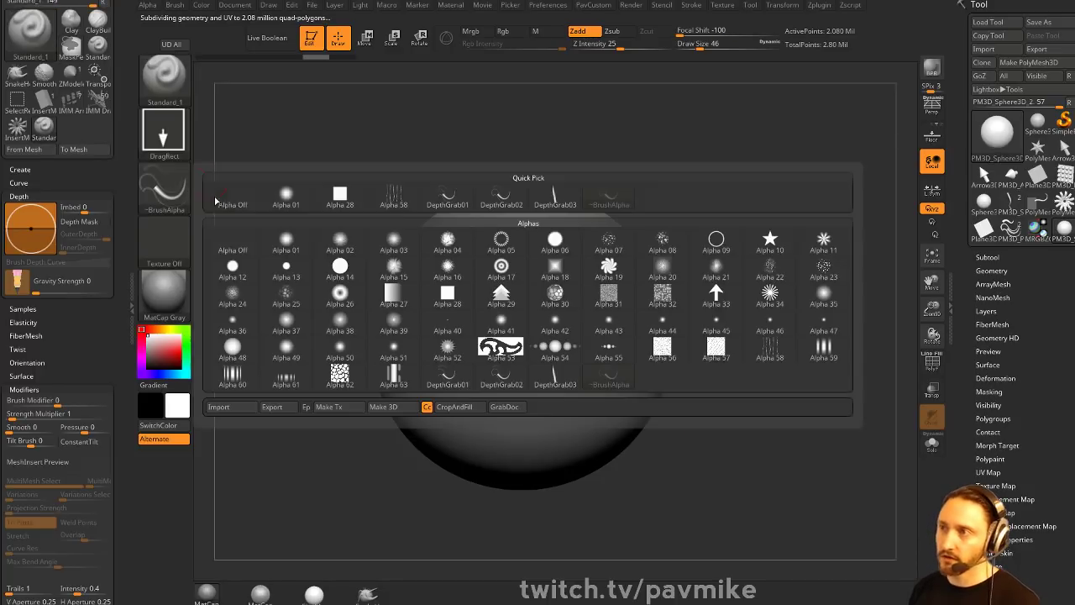
click(221, 198)
key(b)
key(t)
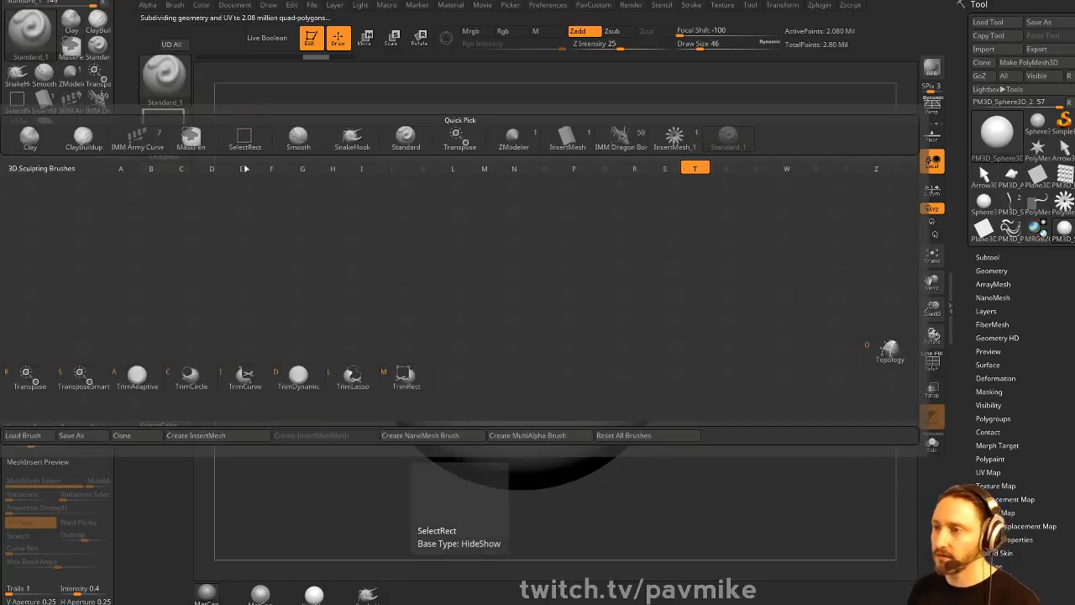
click(90, 395)
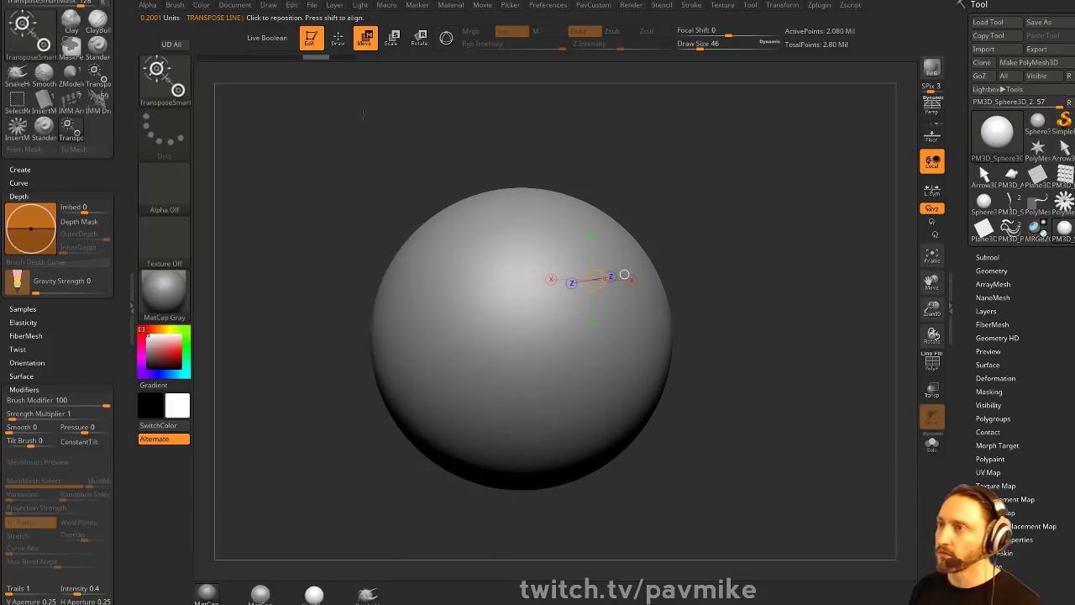
- Mask the sphere's front with the DepthGrab02 strip alpha, invert the mask, and return to draw mode
click(164, 187)
click(502, 203)
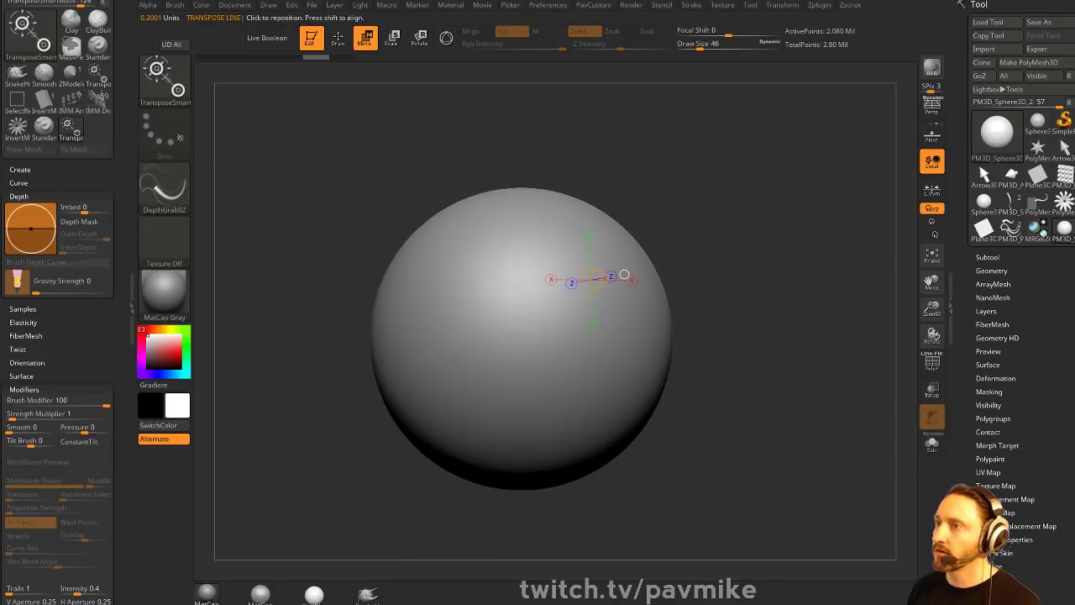
mouse_move(512, 327)
mouse_down()
mouse_move(593, 428)
mouse_move(580, 404)
mouse_move(595, 189)
mouse_move(615, 326)
mouse_move(538, 358)
mouse_move(577, 364)
mouse_move(561, 362)
mouse_move(571, 388)
mouse_move(521, 436)
mouse_move(528, 425)
mouse_move(455, 364)
mouse_move(535, 424)
mouse_up()
ctrl+click(763, 283)
key(q)
drag(762, 283, 775, 293)
- Try sinking the unmasked strip shape into the sphere with an Inflate value of -49
key(space)
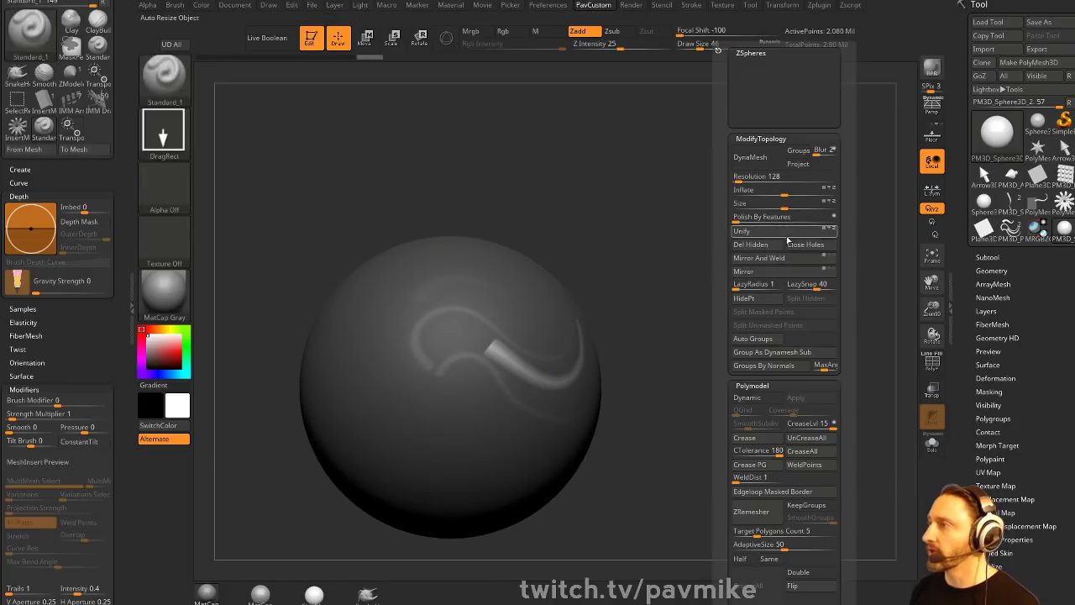
drag(786, 192, 759, 193)
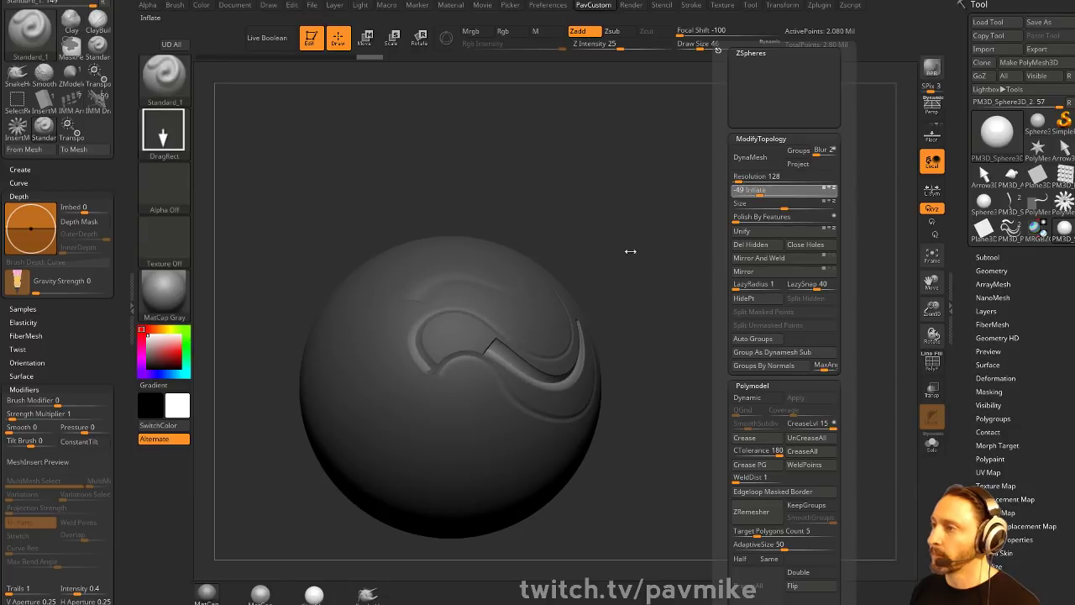
key(ctrl+z)
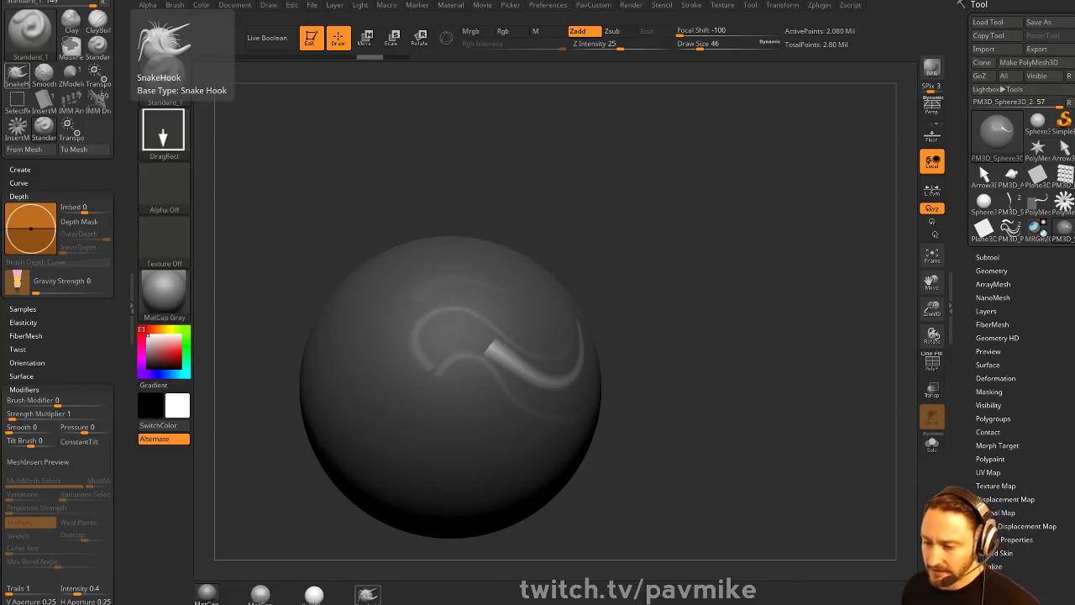
drag(1, 202, 398, 23)
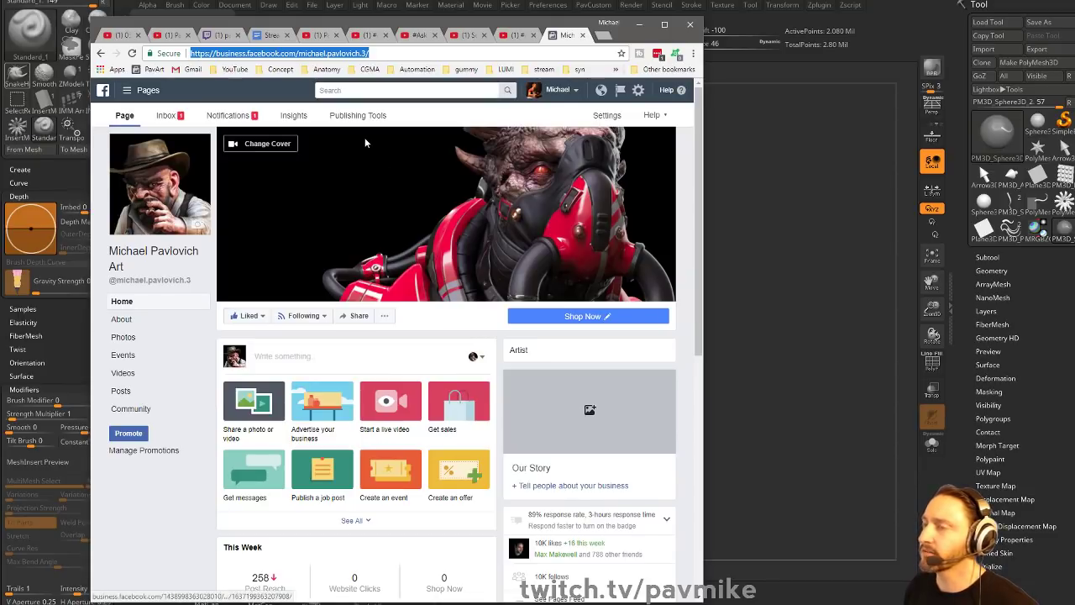
key(alt+Tab)
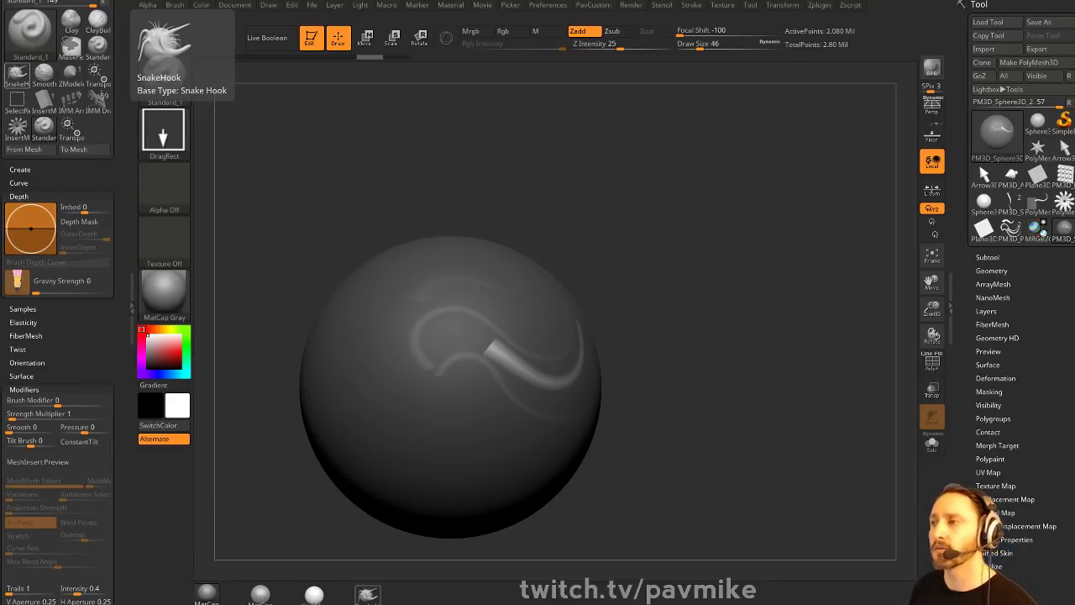
- Clear the sphere's mask and delete all its subdivision levels above the first
mouse_move(637, 257)
mouse_down()
mouse_move(697, 219)
mouse_move(699, 236)
mouse_up()
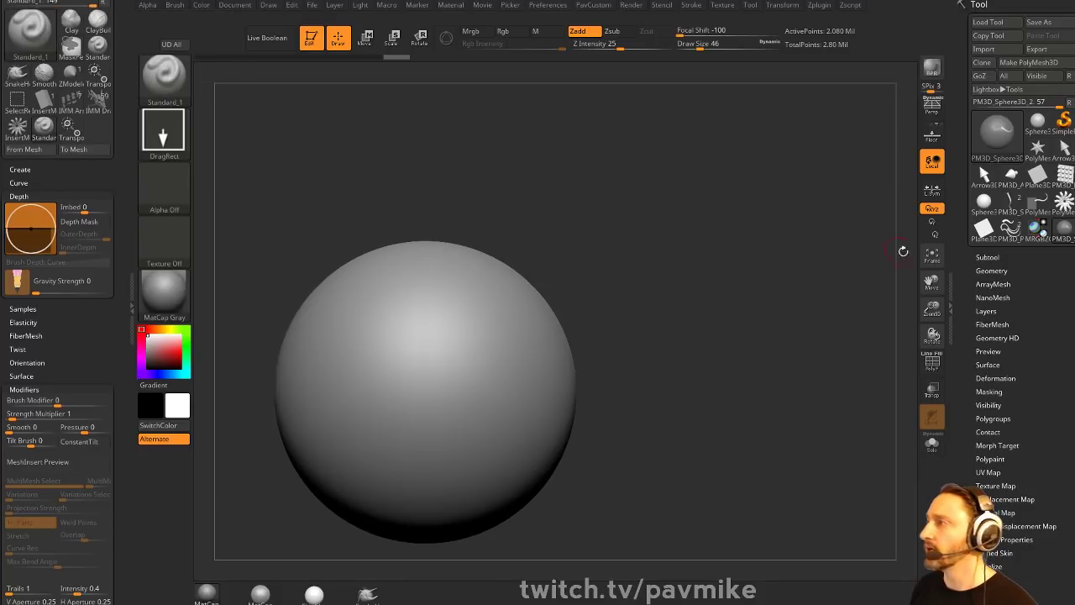
click(991, 271)
click(1043, 310)
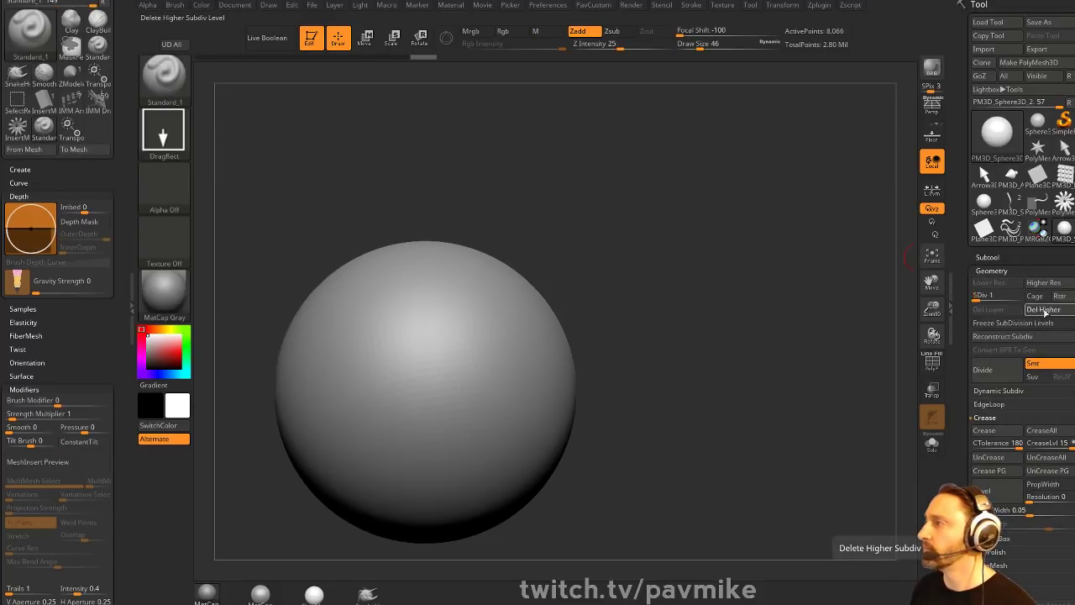
click(1045, 312)
drag(745, 254, 725, 239)
- Switch to the Standard brush and set the draw size to 87
key(b)
key(s)
key(t)
key(s)
mouse_move(674, 264)
mouse_down()
mouse_move(658, 283)
mouse_move(706, 255)
mouse_up()
key(s)
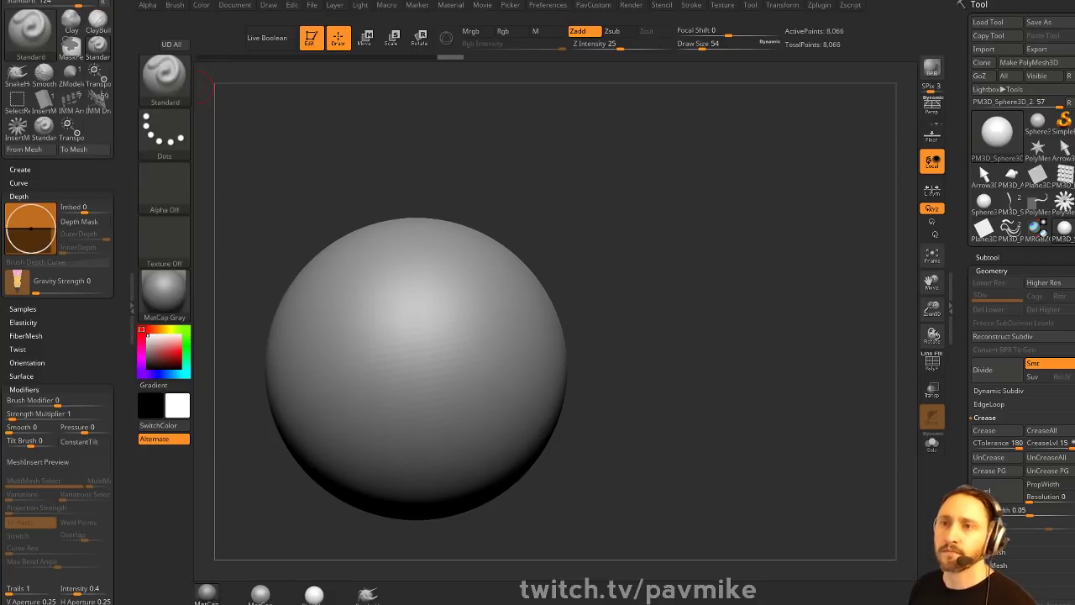
drag(610, 221, 654, 223)
key(s)
drag(422, 308, 430, 305)
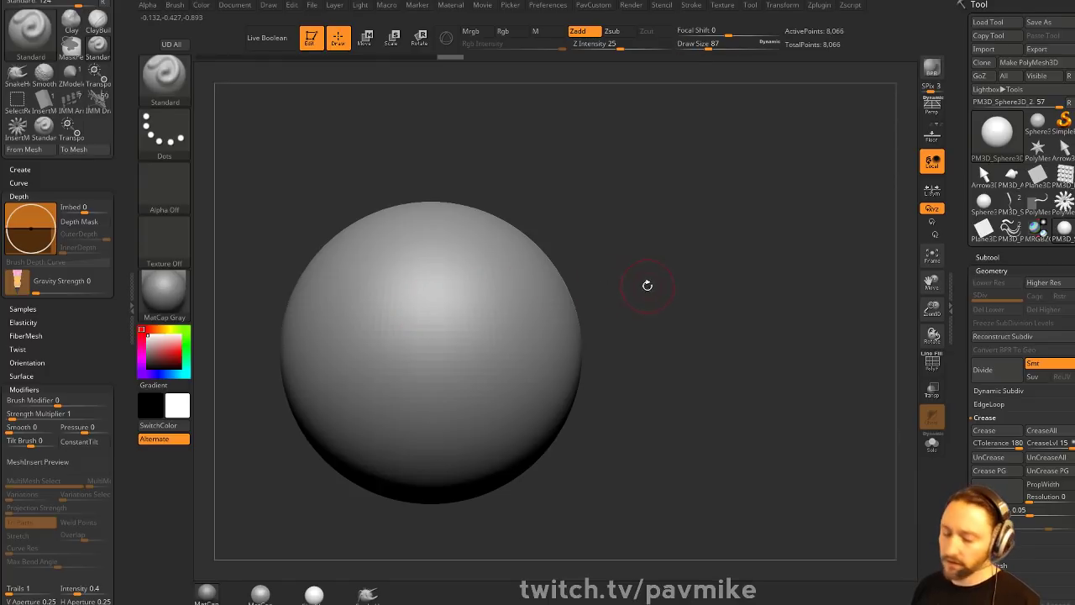
- Subdivide the sphere twice to level 3 and set the draw size to 33
key(ctrl+d)
key(ctrl+d)
key(space)
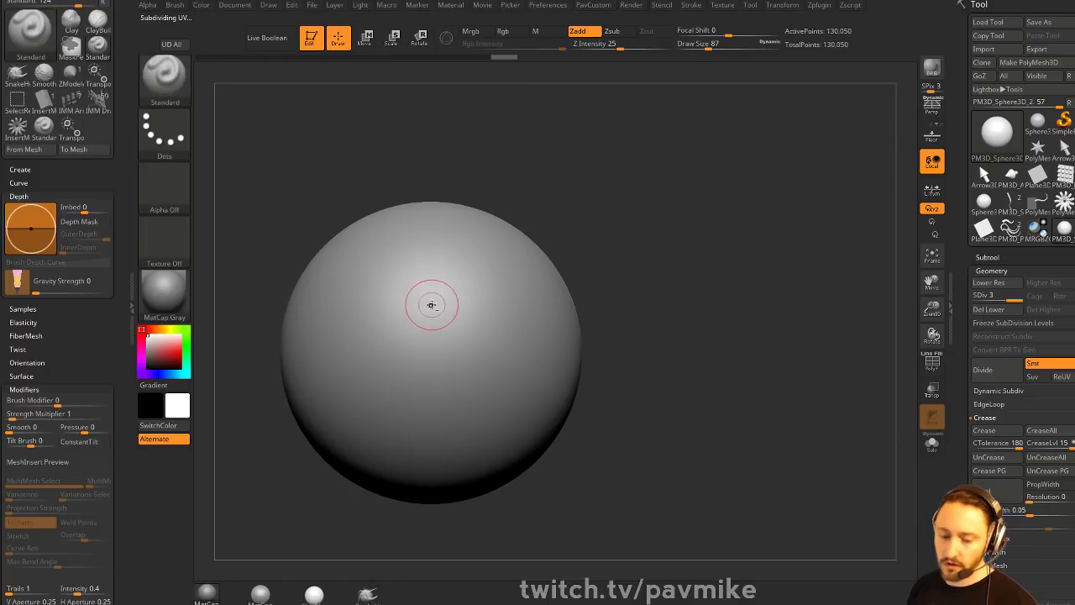
key(s)
- Try connected straight Standard brush strokes across the sphere's front and undo them
mouse_move(429, 305)
mouse_down()
mouse_move(417, 303)
mouse_move(417, 416)
mouse_up()
key(ctrl+z)
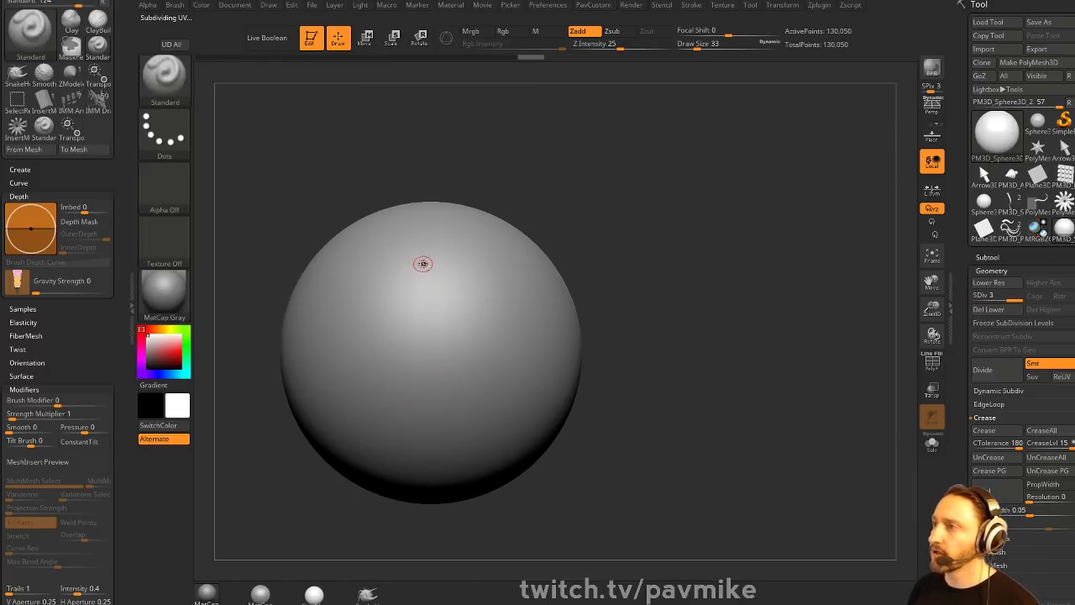
key(ctrl+z)
drag(427, 260, 423, 368)
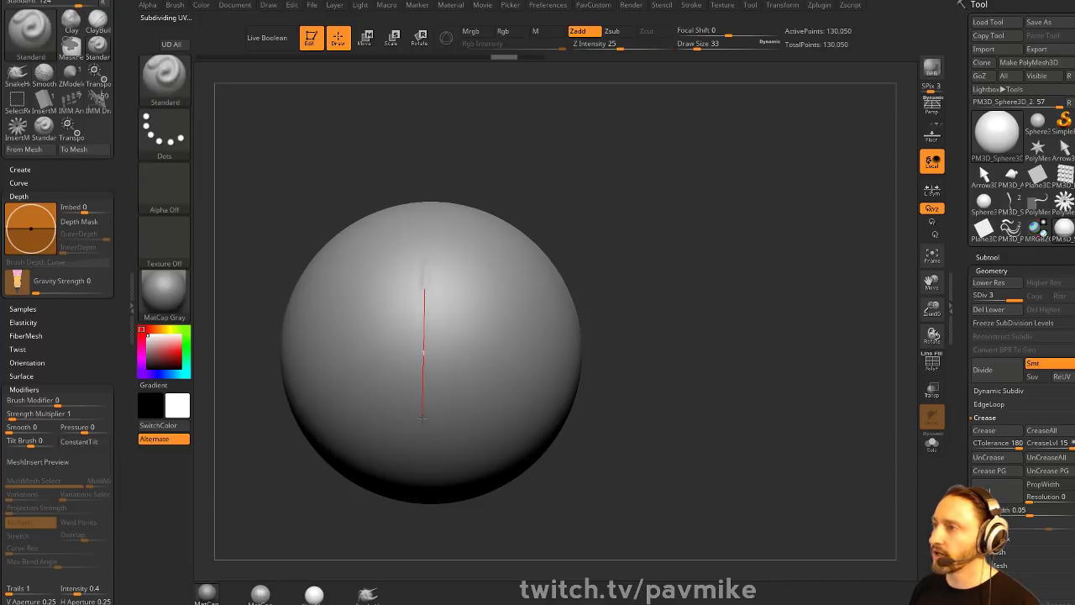
mouse_move(422, 418)
mouse_down()
mouse_move(501, 312)
mouse_move(460, 231)
mouse_move(437, 298)
mouse_move(509, 294)
mouse_move(309, 282)
mouse_up()
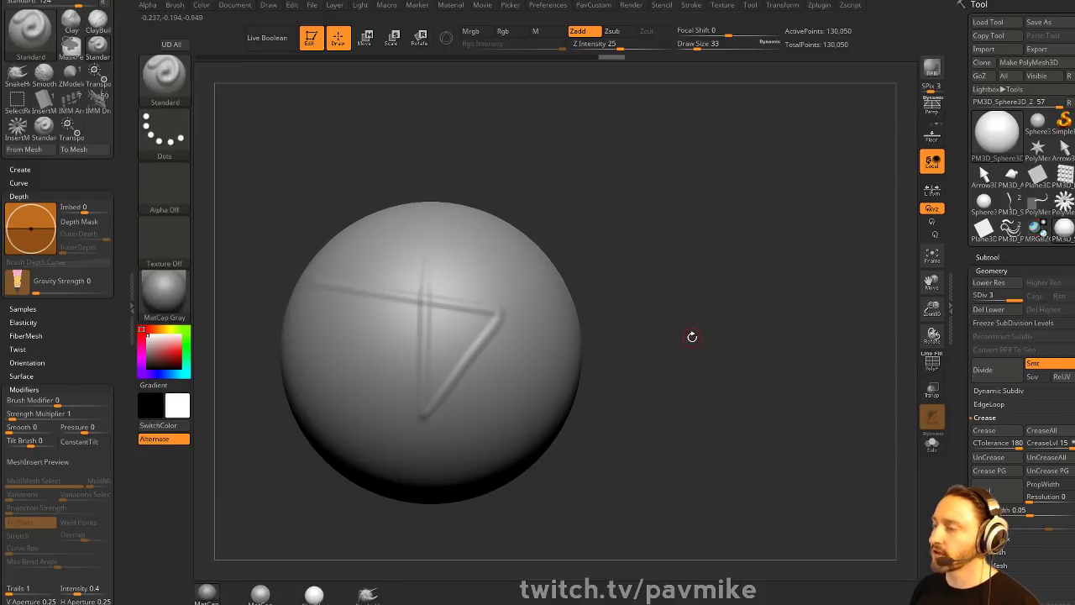
key(ctrl+z)
key(ctrl+z)
key(ctrl+z)
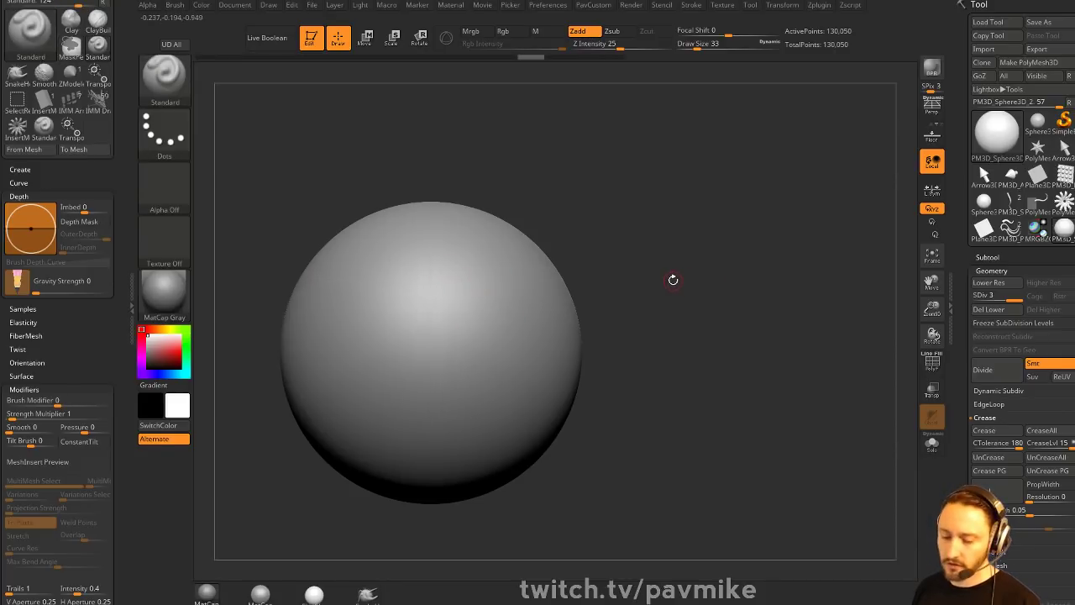
- Draw a straight vertical ridge on the sphere's front and a horizontal ridge branching off its middle with the Standard brush
click(691, 5)
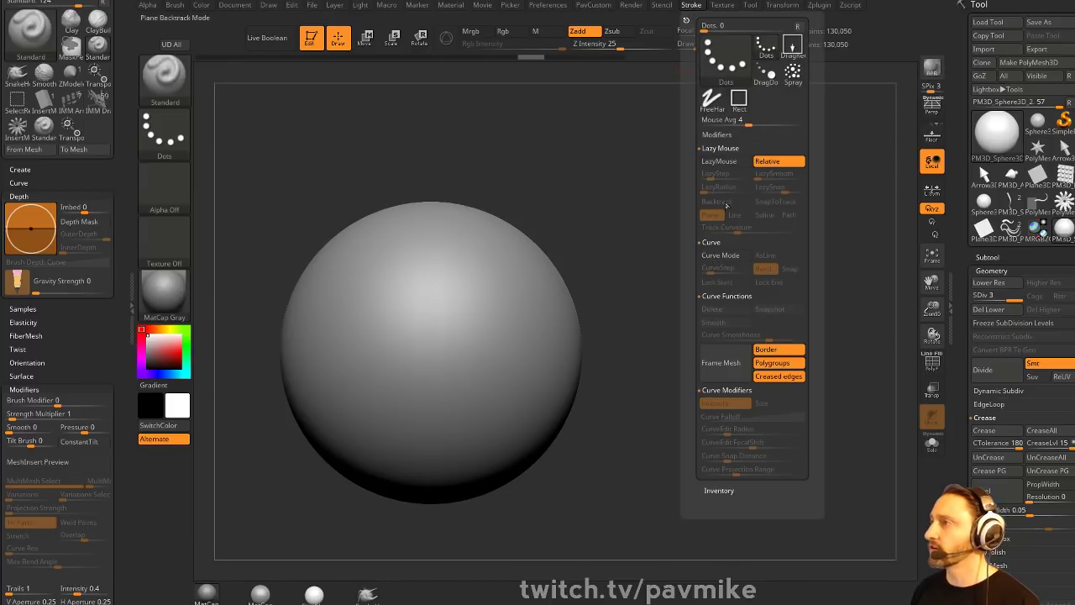
mouse_move(423, 238)
mouse_down()
mouse_move(425, 352)
mouse_move(438, 243)
mouse_move(426, 405)
mouse_move(435, 249)
mouse_up()
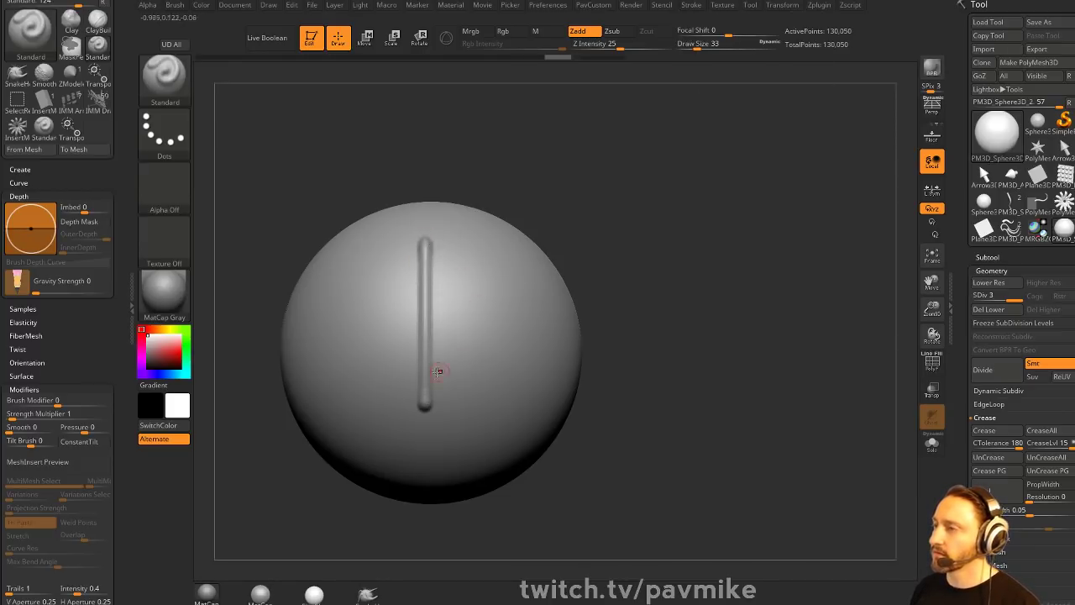
mouse_move(428, 336)
mouse_down()
mouse_move(547, 337)
mouse_move(430, 339)
mouse_up()
alt+drag(689, 311, 667, 331)
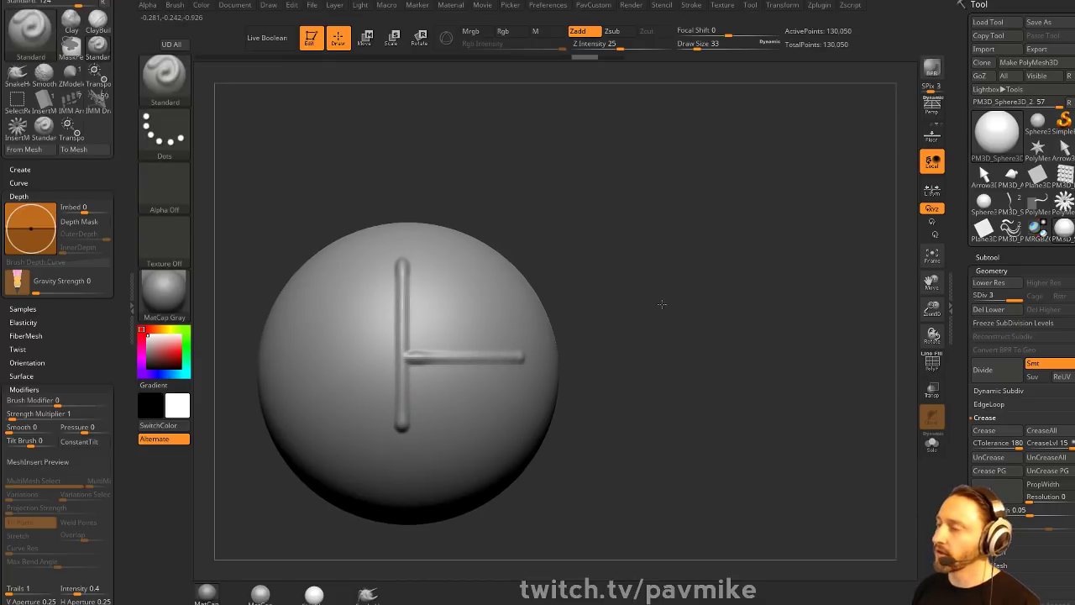
- Lay trial transpose lines diagonally across the sphere near the junction of the two ridges
key(w)
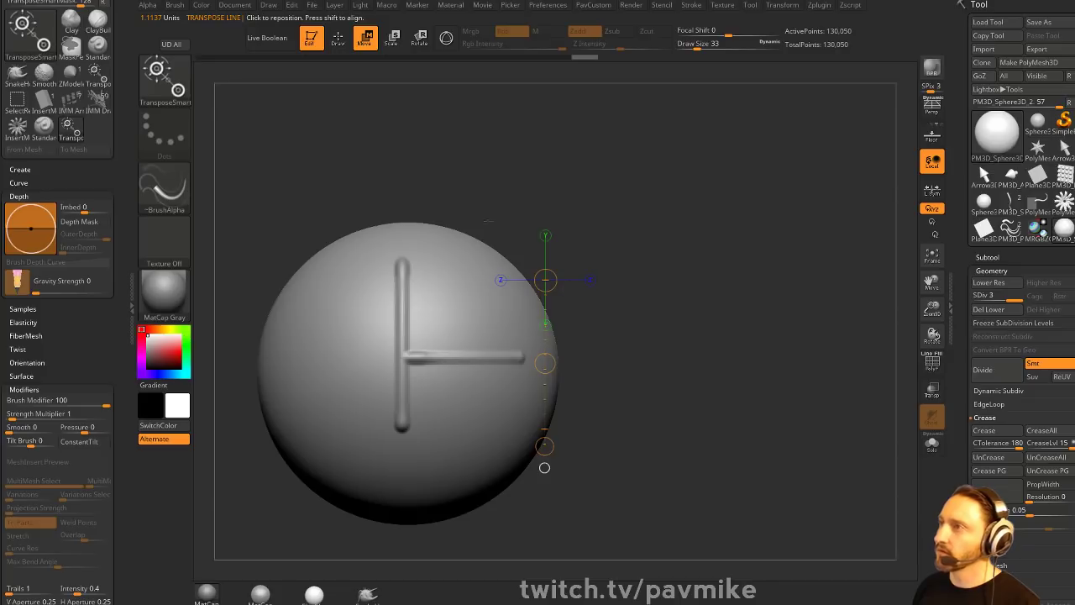
click(447, 39)
click(447, 39)
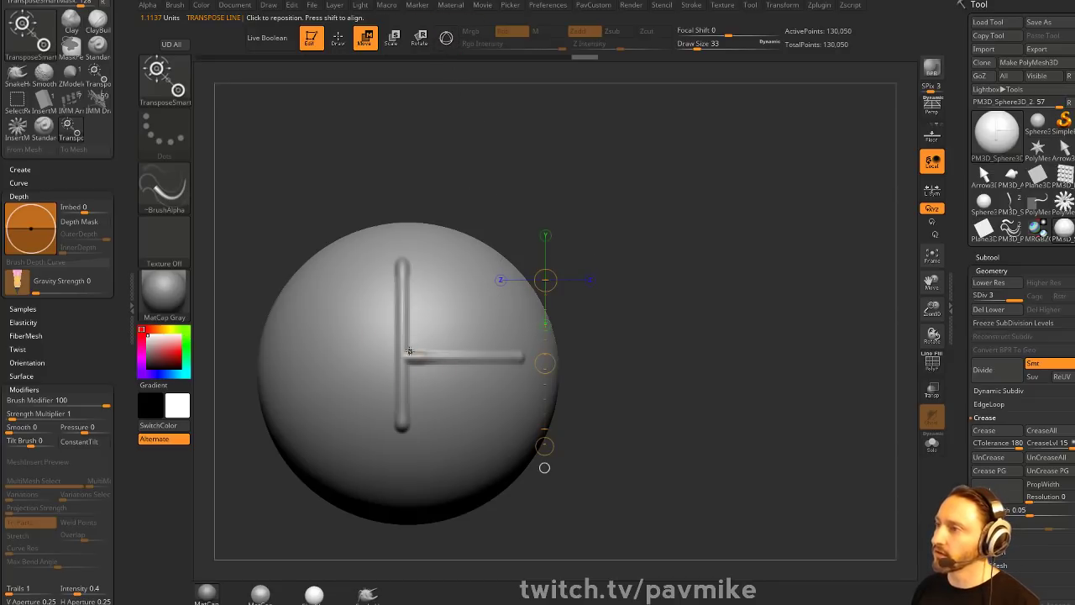
mouse_move(410, 351)
mouse_down()
mouse_move(622, 130)
mouse_move(396, 161)
mouse_move(544, 503)
mouse_move(550, 183)
mouse_move(582, 170)
mouse_up()
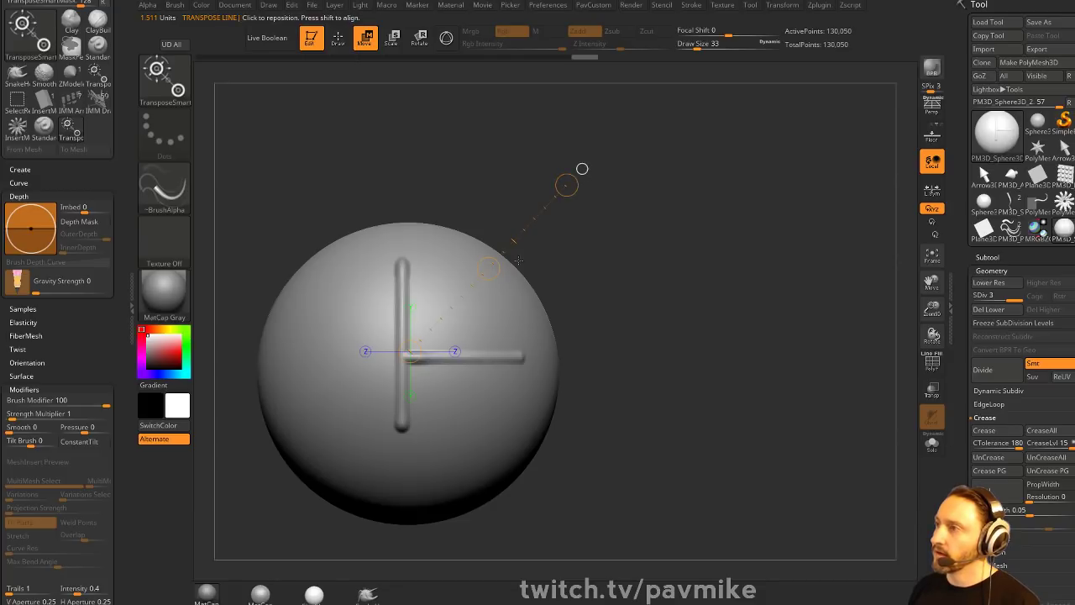
drag(435, 389, 504, 449)
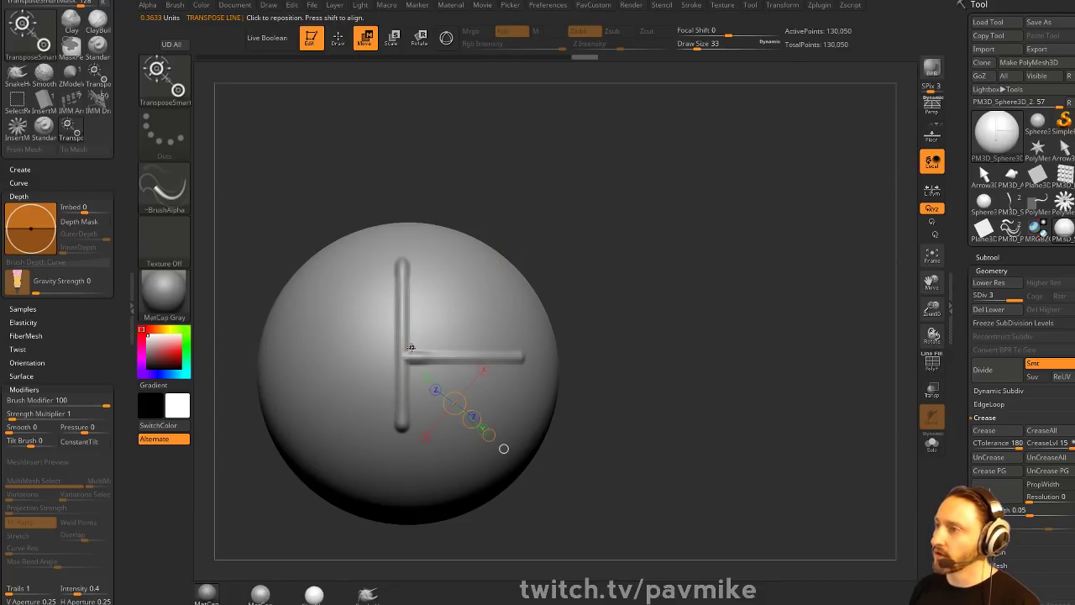
- Return to draw mode and place a single Standard brush dot on the sphere between the two ridges
key(q)
drag(580, 257, 478, 286)
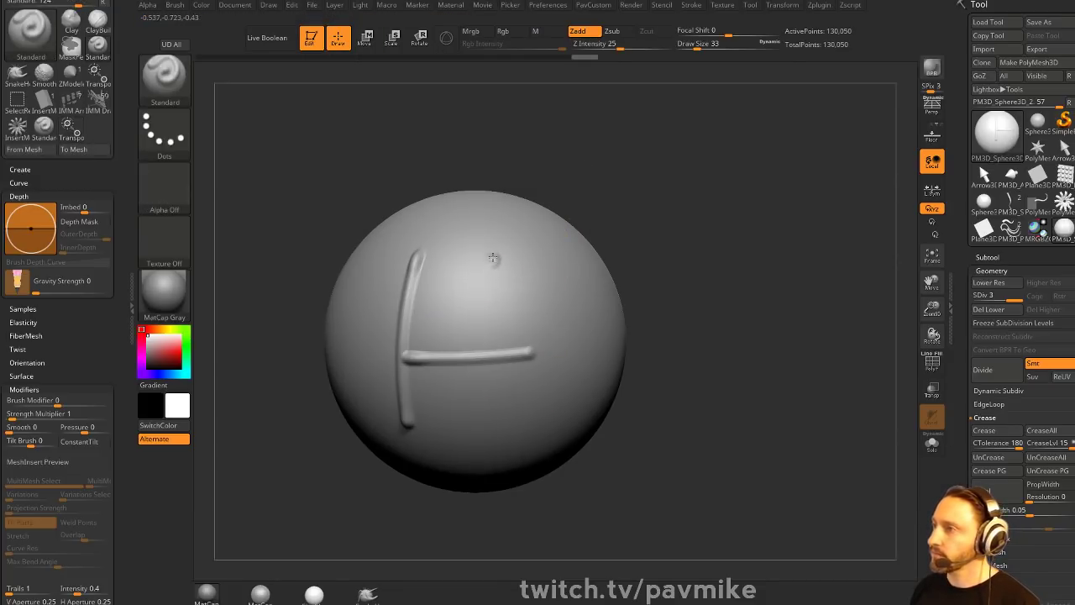
click(493, 258)
drag(624, 235, 600, 264)
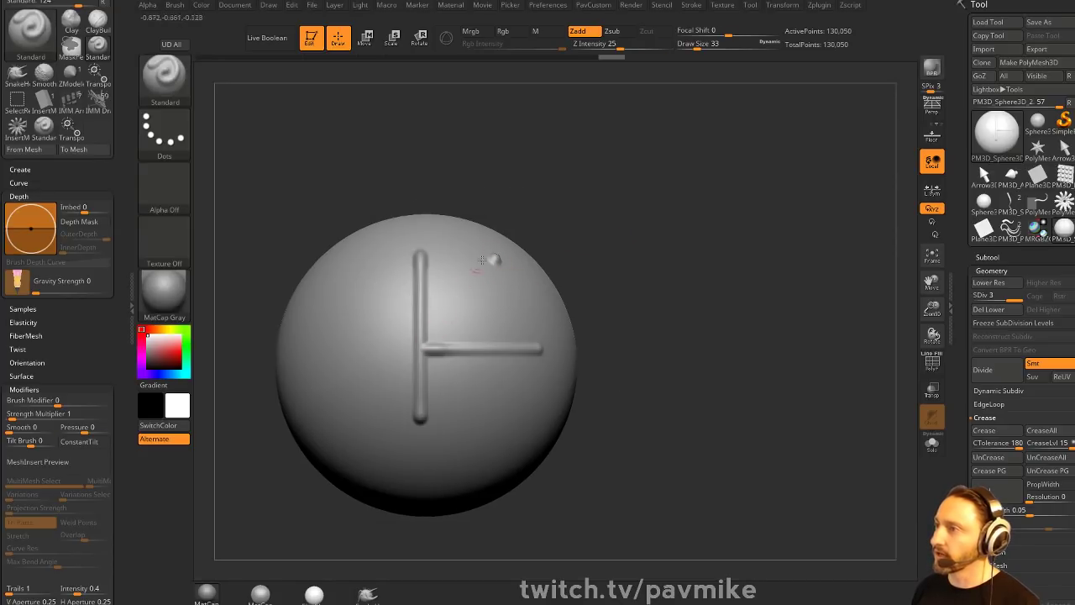
- Lay a transpose line from the ridges' junction to the dot and draw a straight ridge joining those two points
key(w)
drag(428, 343, 507, 246)
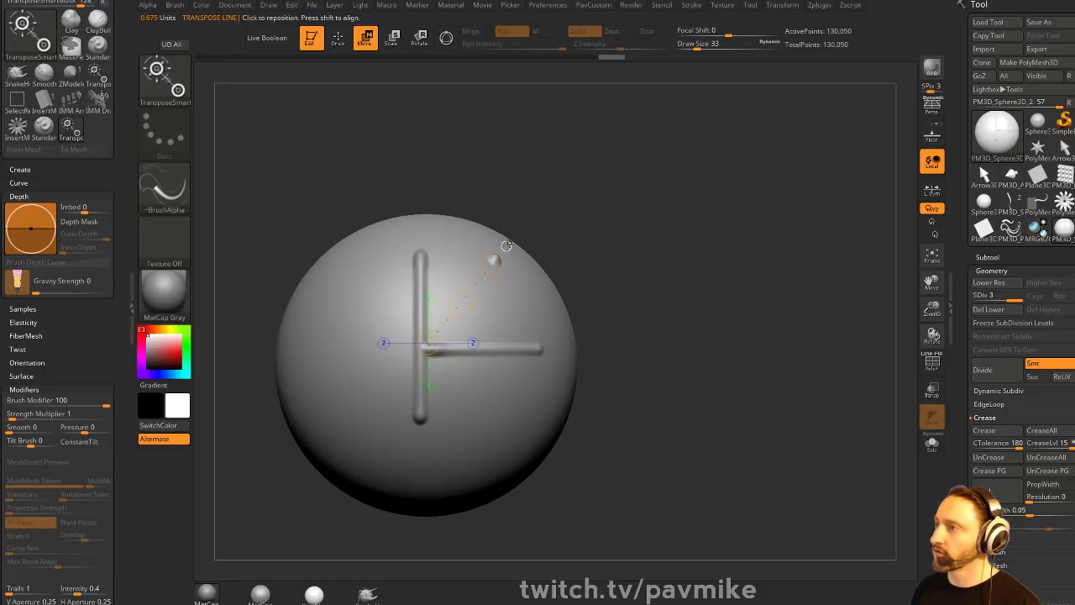
click(508, 245)
key(q)
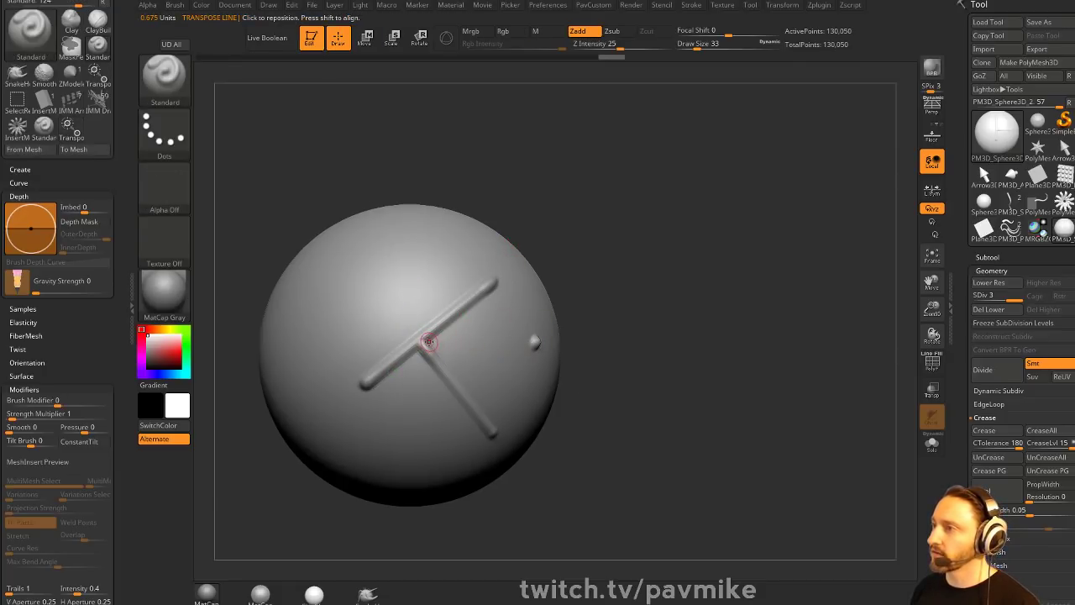
drag(425, 345, 538, 342)
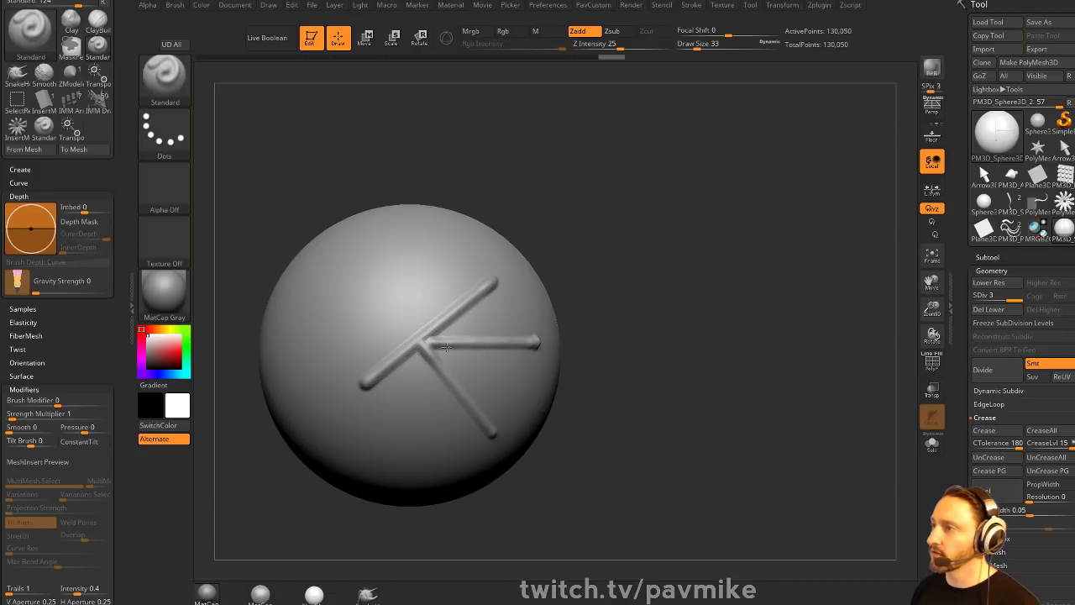
mouse_move(697, 311)
mouse_down()
mouse_move(715, 310)
mouse_move(728, 328)
mouse_move(691, 269)
mouse_move(747, 356)
mouse_move(711, 283)
mouse_move(703, 305)
mouse_up()
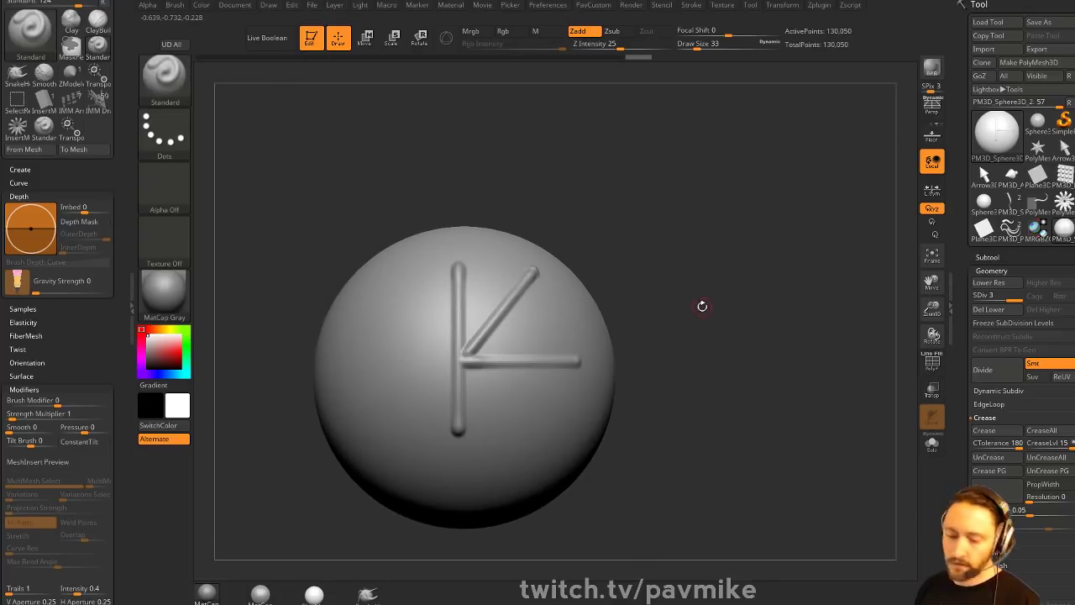
- Turn on the Gizmo 3D in Move mode and close ZBrush without saving the project
key(w)
key(y)
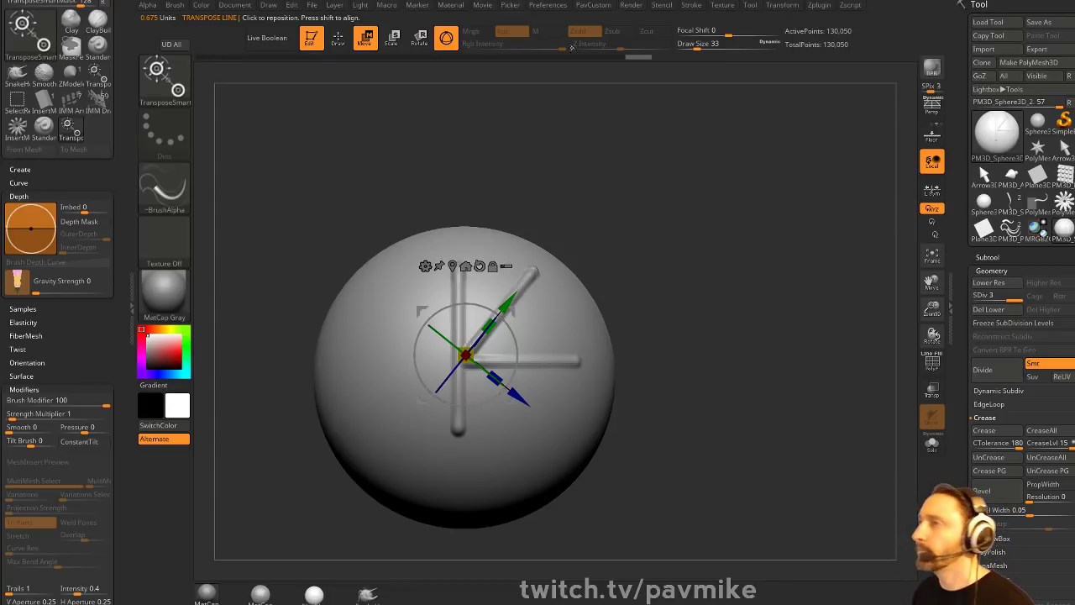
click(960, 4)
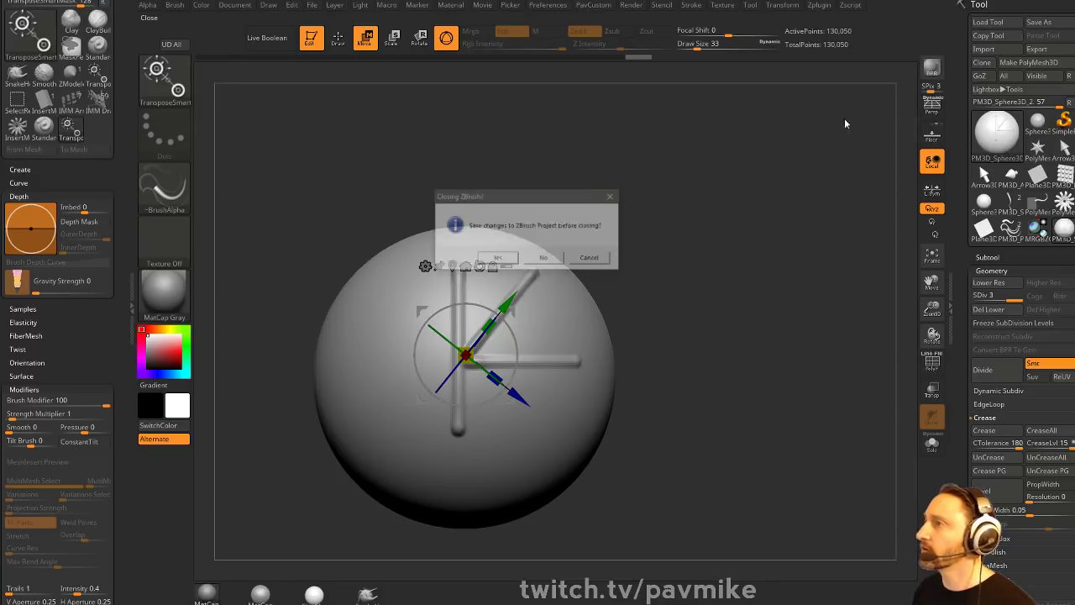
click(544, 257)
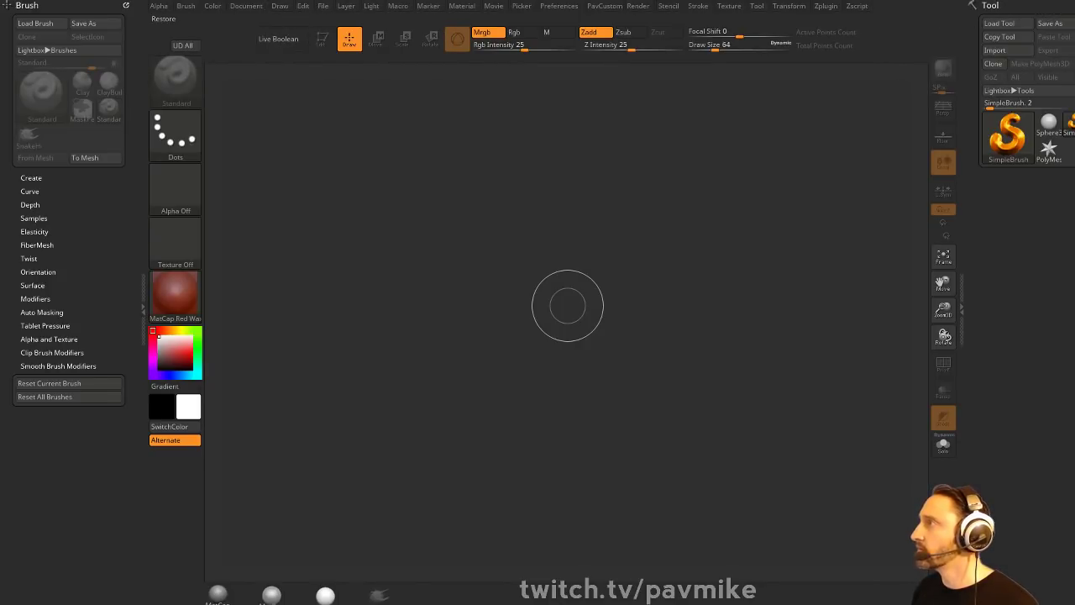
- Restore the restarted ZBrush window and extend it to the screen's upper corner
click(1072, 2)
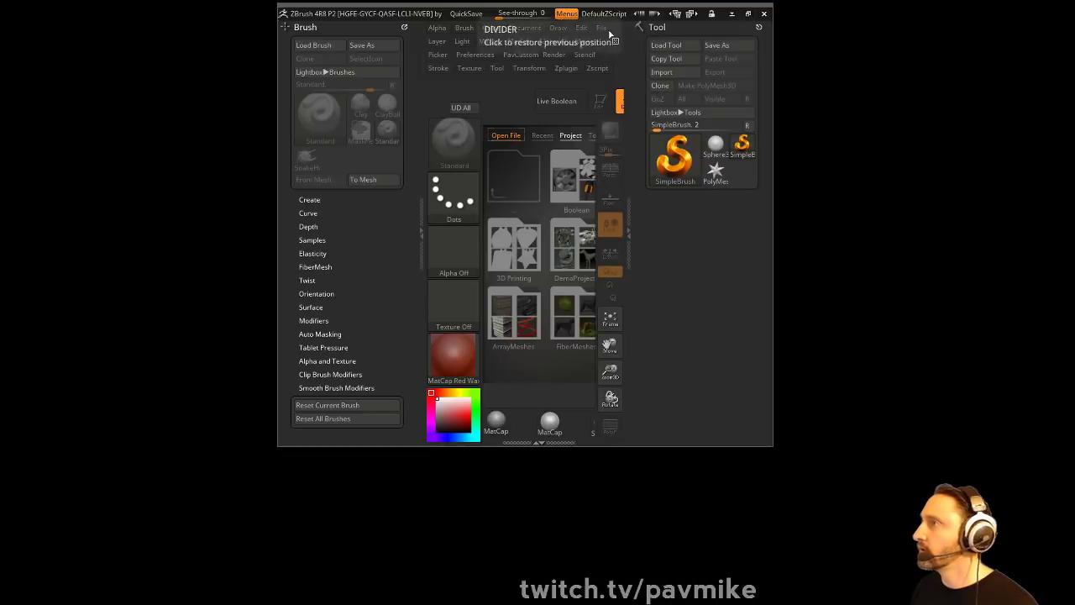
drag(278, 4, 4, 0)
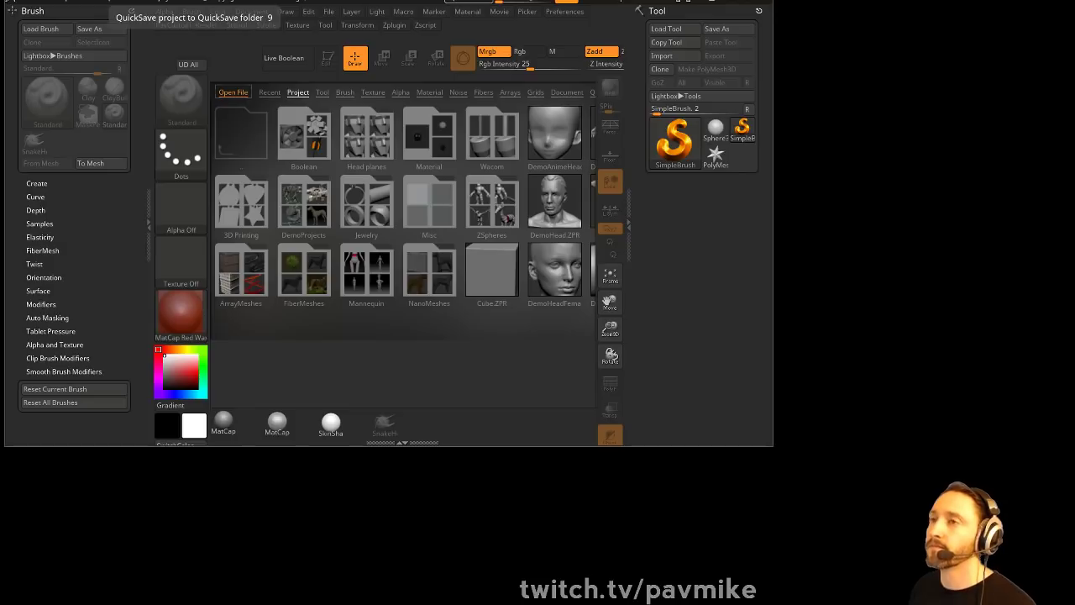
key(Print)
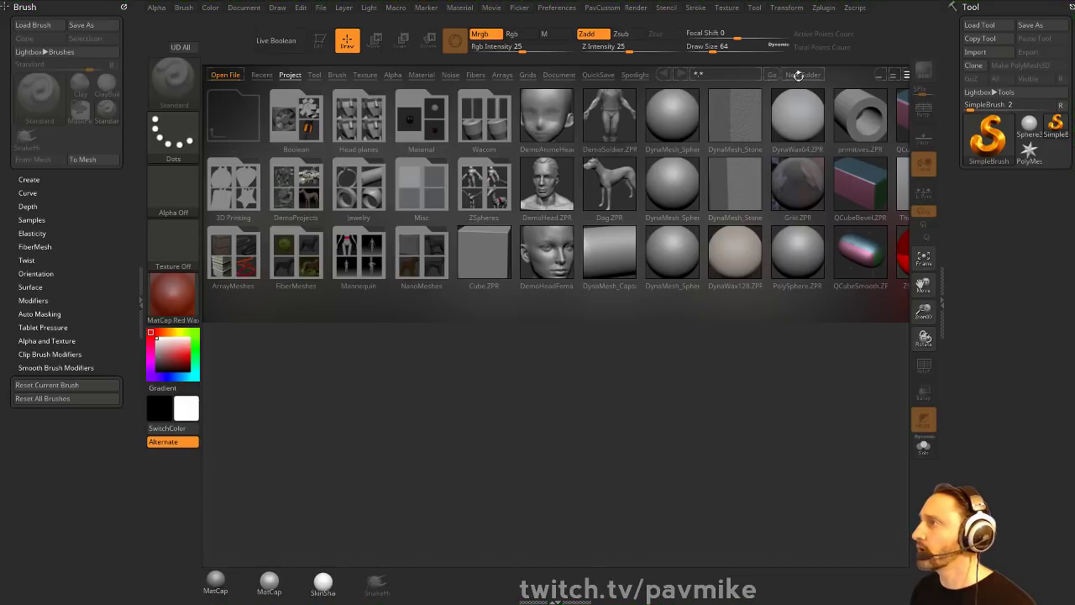
- Hide LightBox and set the draw size to 18
key(comma)
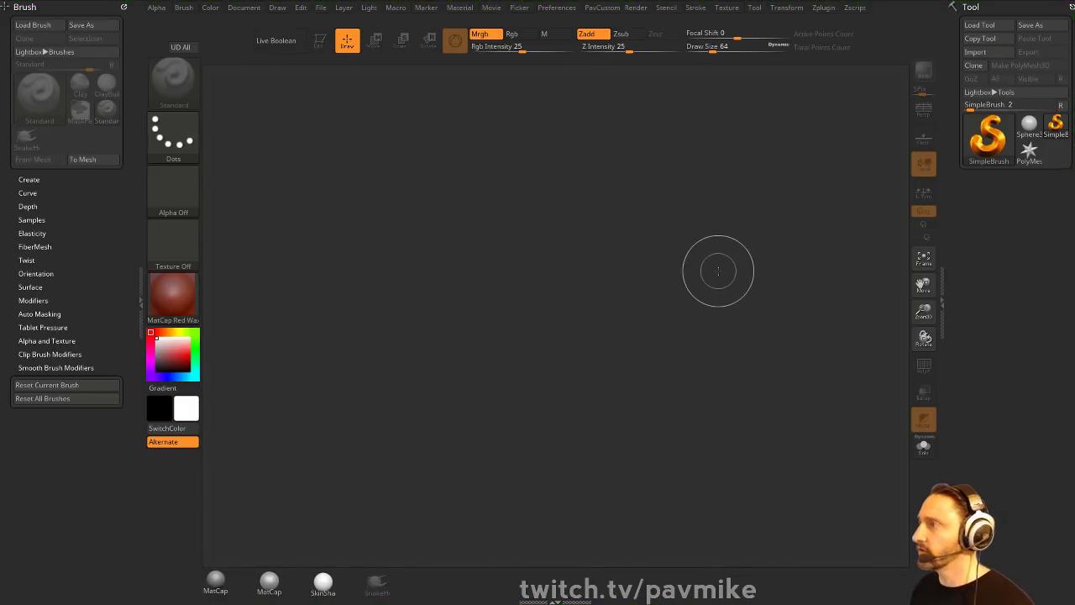
key(s)
drag(717, 271, 707, 270)
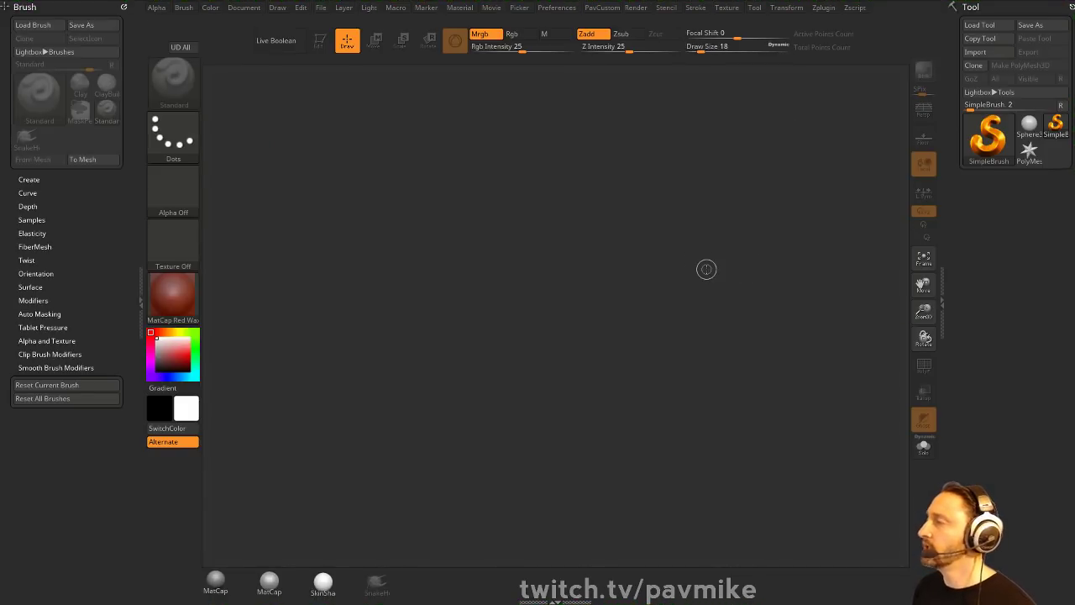
- Draw a Plane3D on the canvas and enter edit mode
click(989, 139)
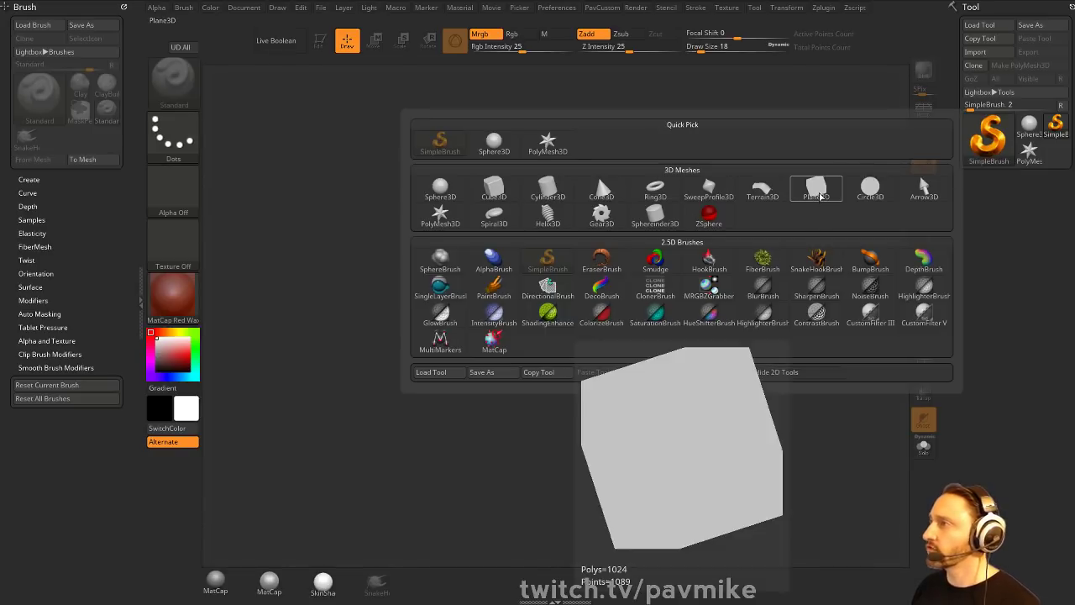
click(816, 190)
drag(534, 336, 361, 149)
key(t)
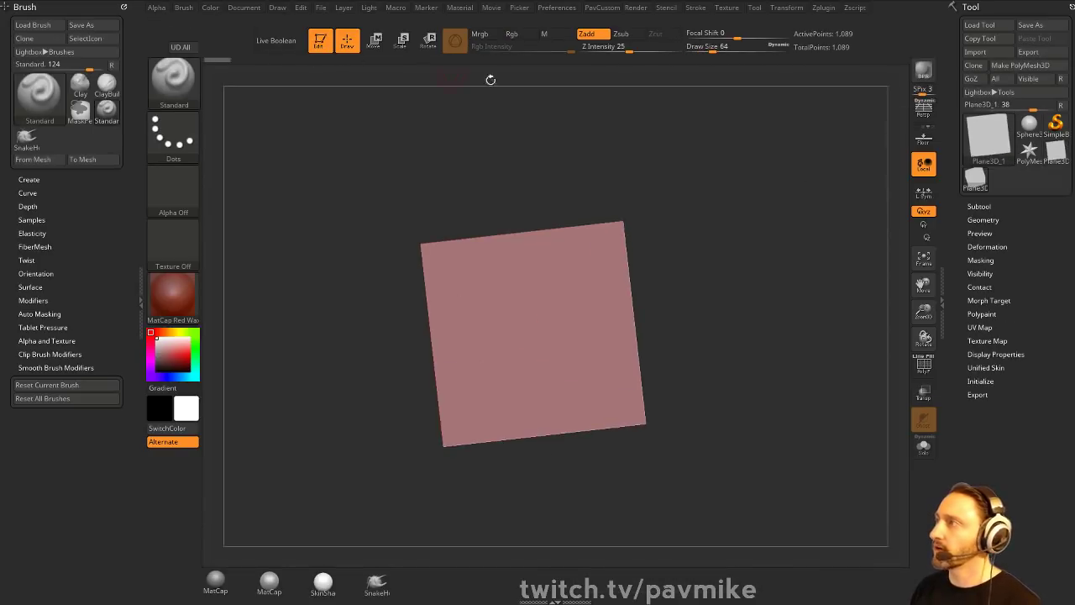
- Convert the plane to a PolyMesh3D with PolyFrame displayed and assign it a single new polygroup
key(f)
click(924, 364)
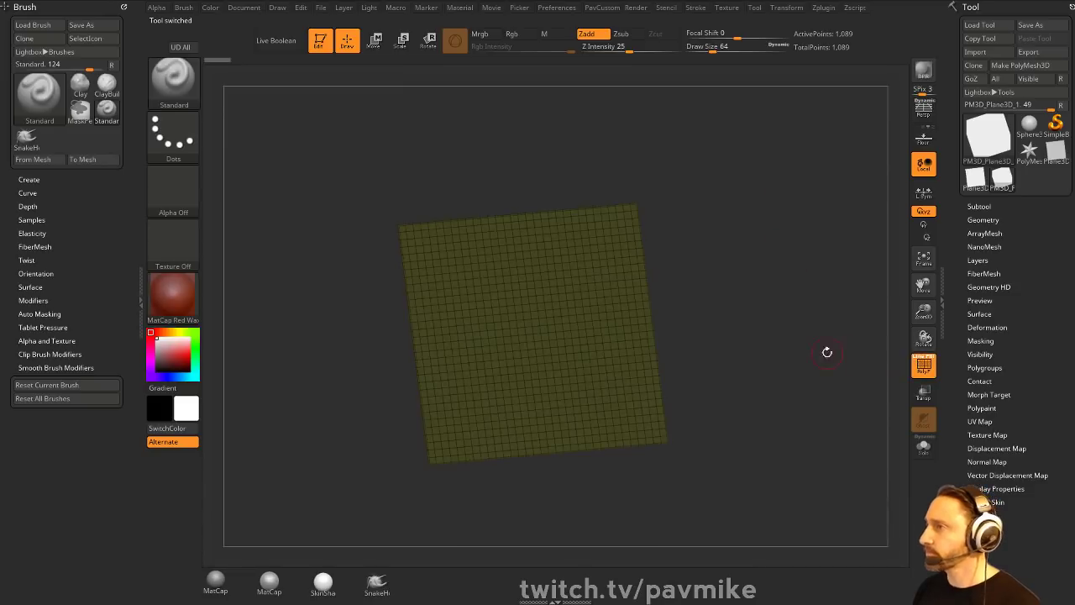
key(ctrl+w)
shift+drag(828, 351, 815, 341)
key(f)
- Reconstruct the plane's lower subdivision levels down to a single polygon and delete the higher levels
click(973, 220)
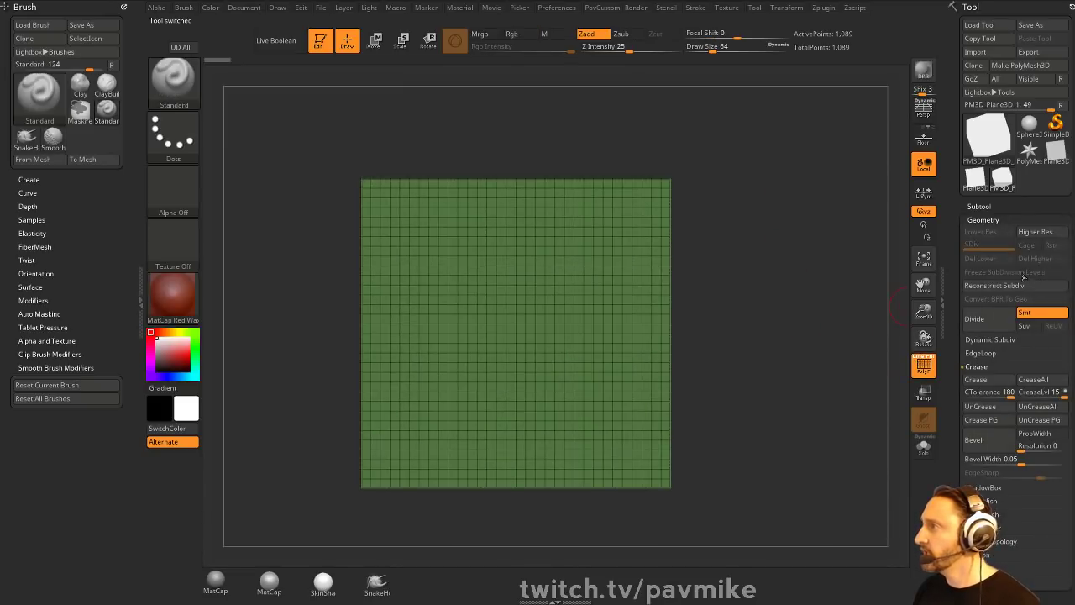
click(1013, 286)
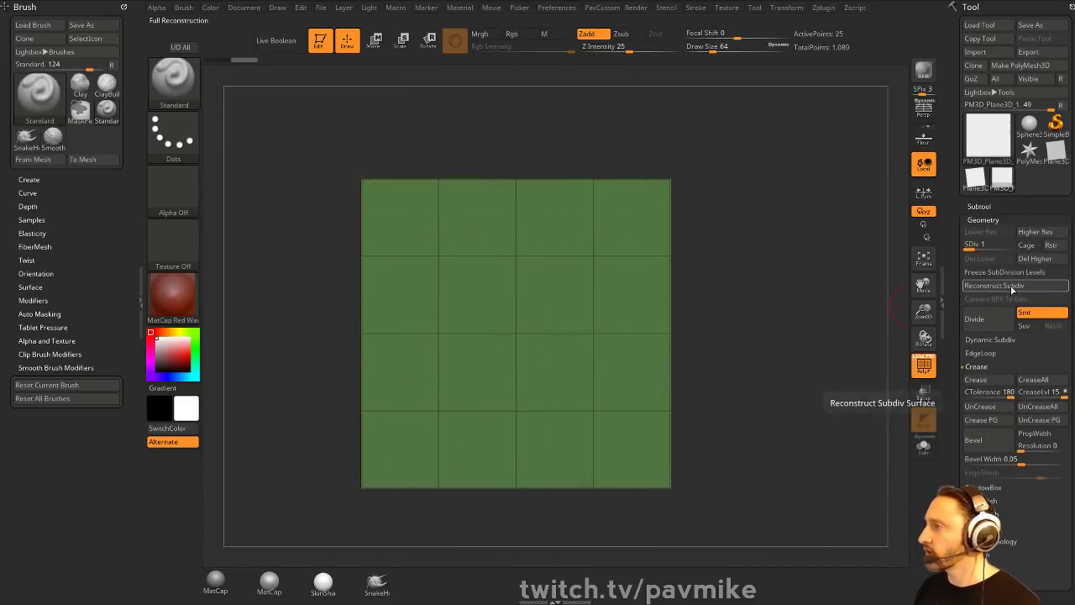
click(1012, 287)
click(1014, 287)
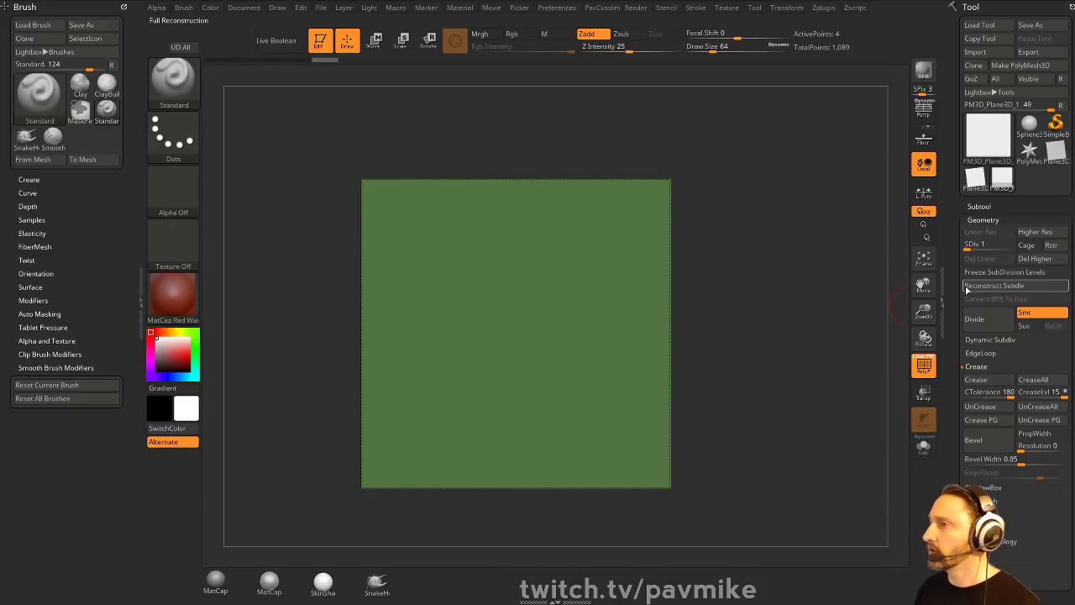
click(1035, 258)
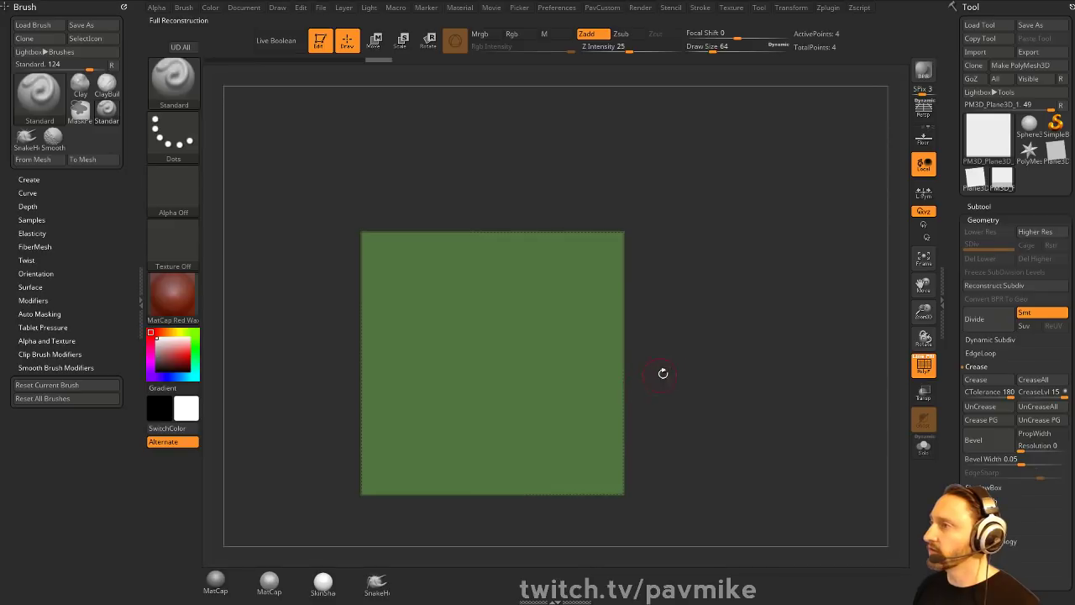
- Set the draw size to 59, leave edit mode and clear the plane from the canvas
key(s)
click(696, 363)
mouse_move(1059, 157)
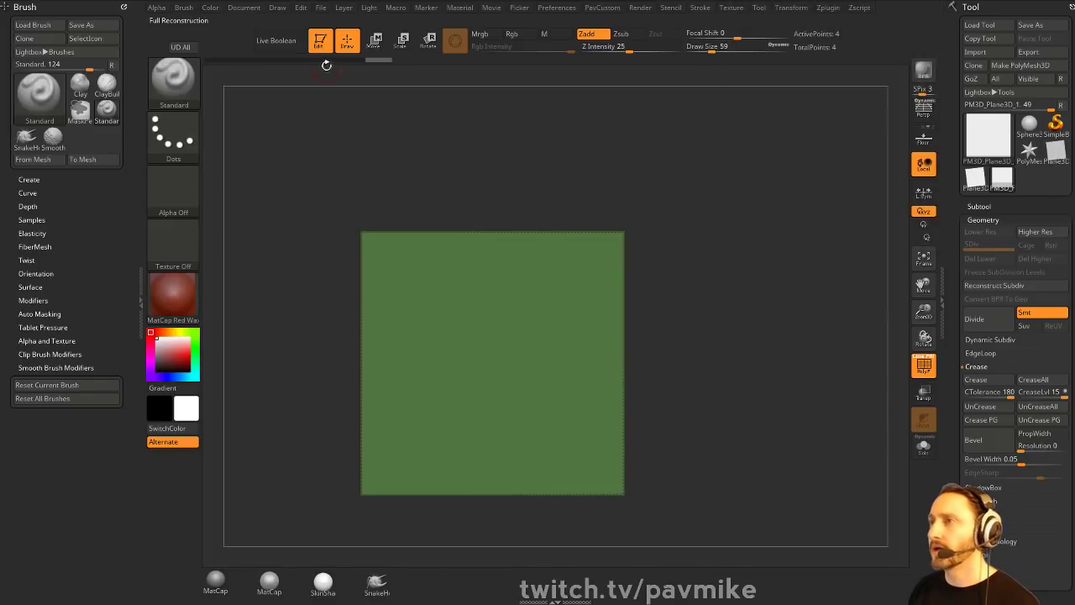
click(320, 40)
key(ctrl+n)
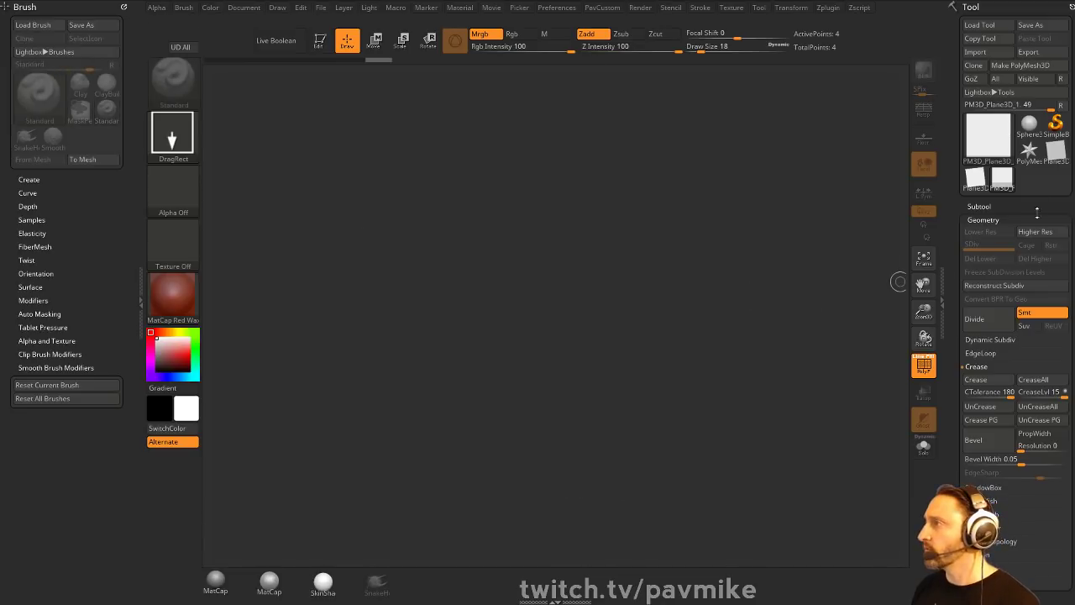
- Draw an Arrow3D on the canvas and convert it to an editable PolyMesh3D
click(1029, 151)
click(988, 134)
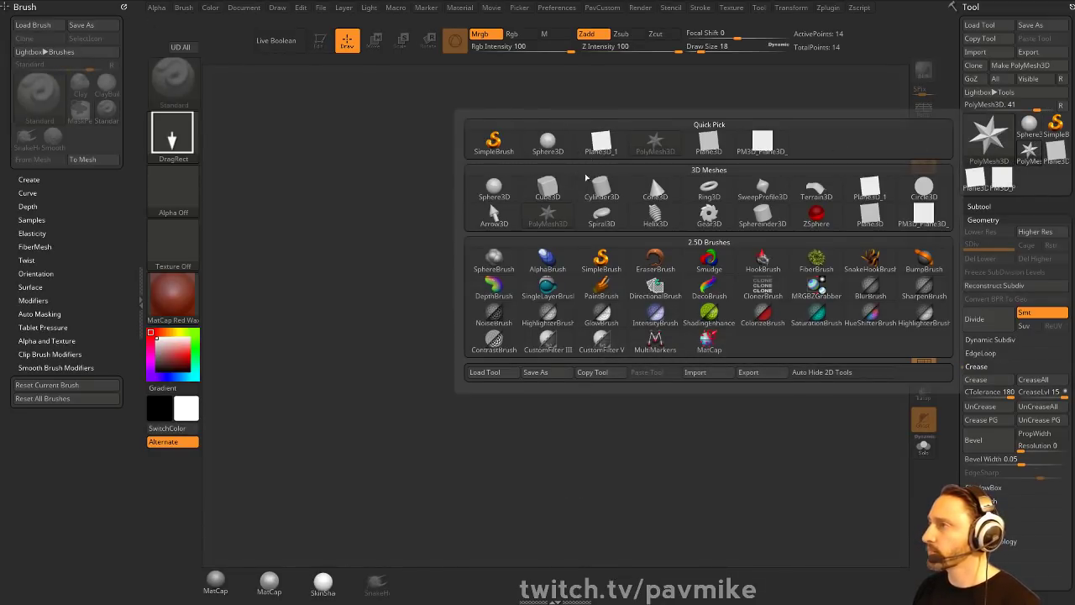
click(494, 215)
drag(477, 335, 491, 408)
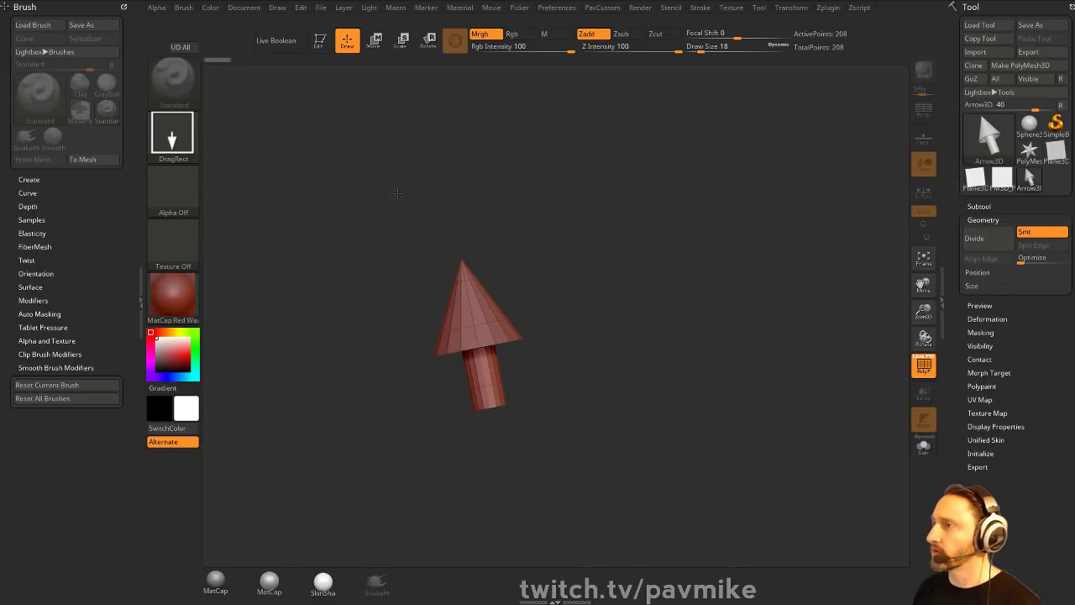
click(320, 42)
click(1020, 66)
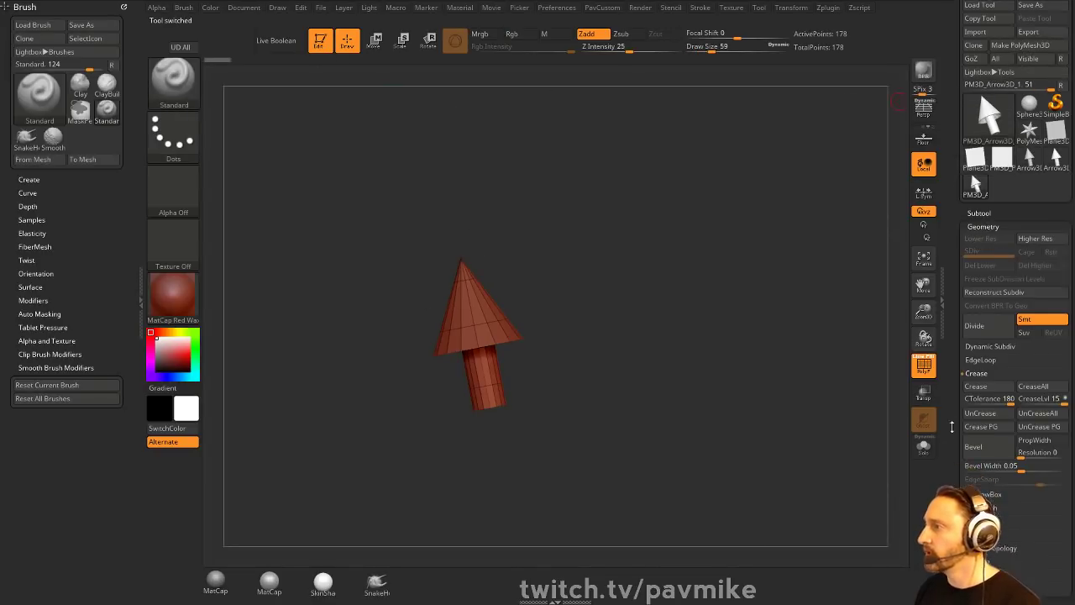
- Reinitialize the arrow as a QCube with X, Y and Z resolution 1 and assign it a single new polygroup
scroll(985, 420, down, 5)
click(981, 443)
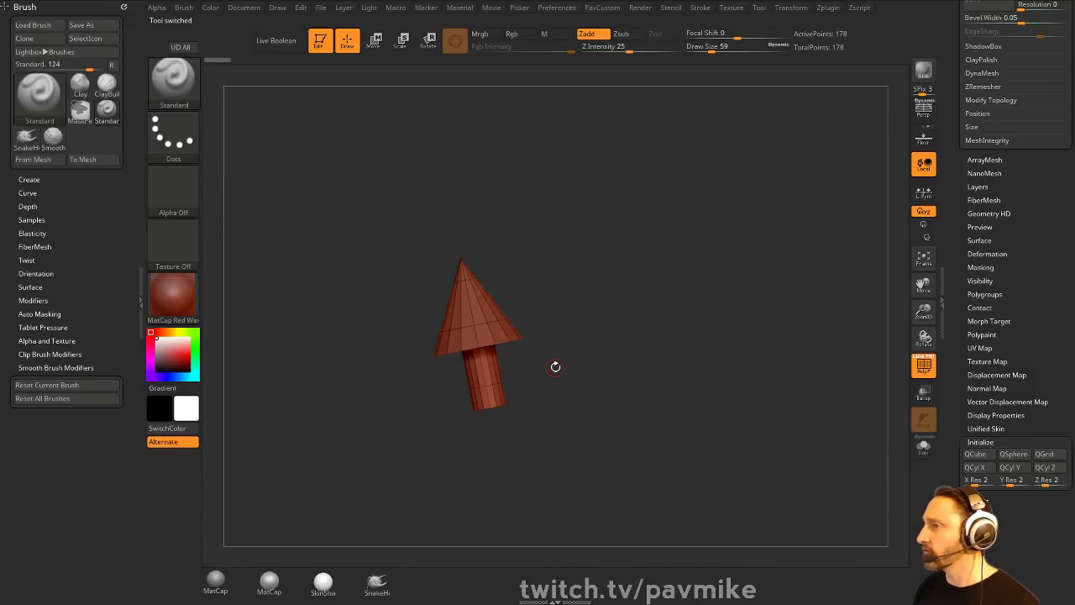
click(976, 454)
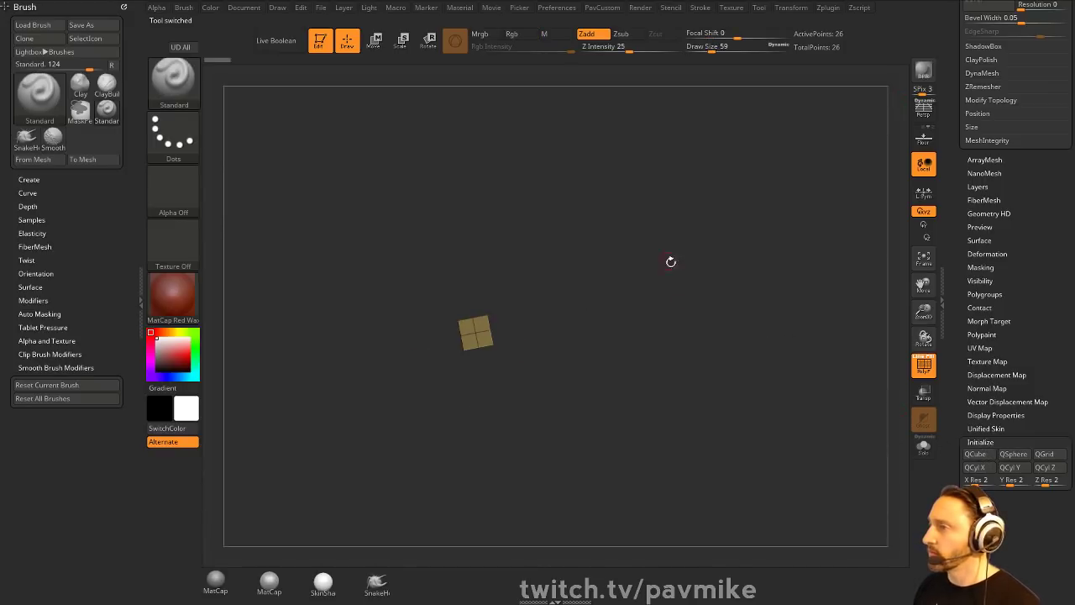
drag(672, 261, 780, 373)
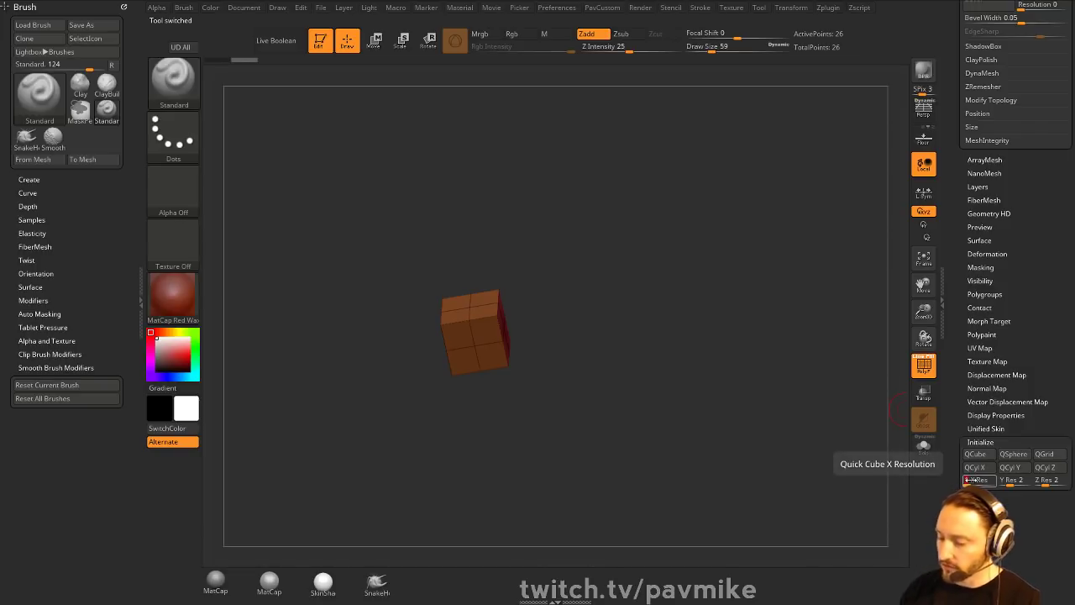
click(976, 454)
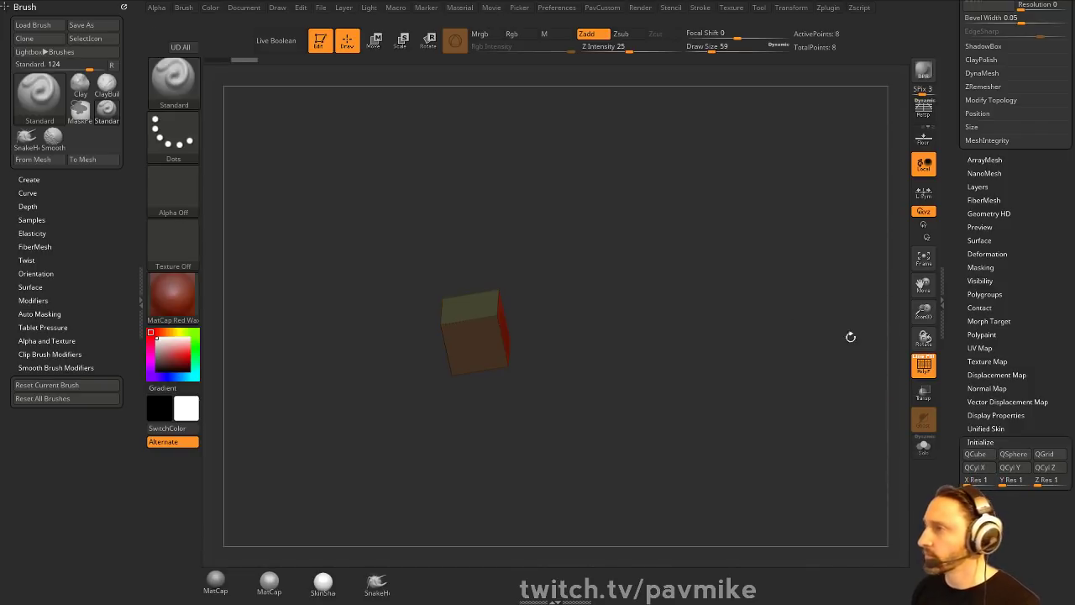
key(ctrl+w)
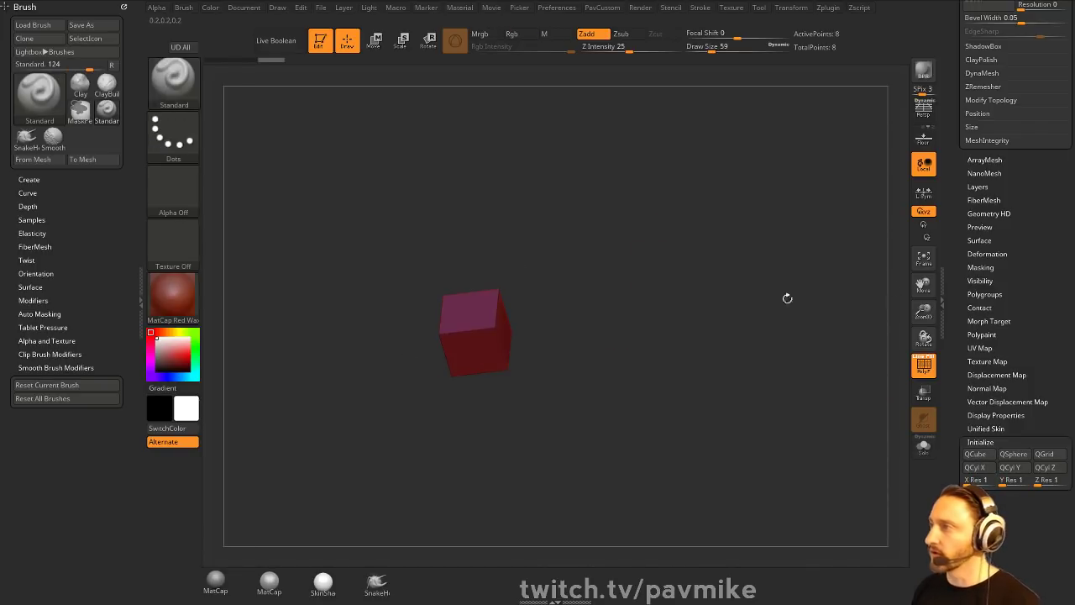
- Create a new InsertMesh brush from the straight-on view of the cube, plus a NanoMesh brush from it
drag(952, 226, 953, 538)
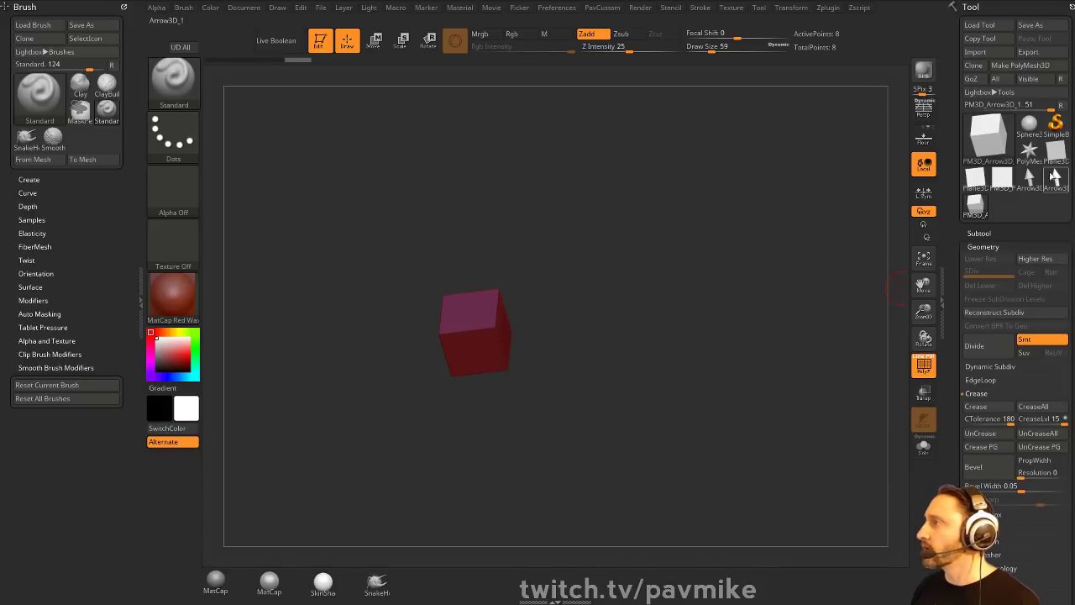
shift+drag(711, 336, 699, 339)
key(b)
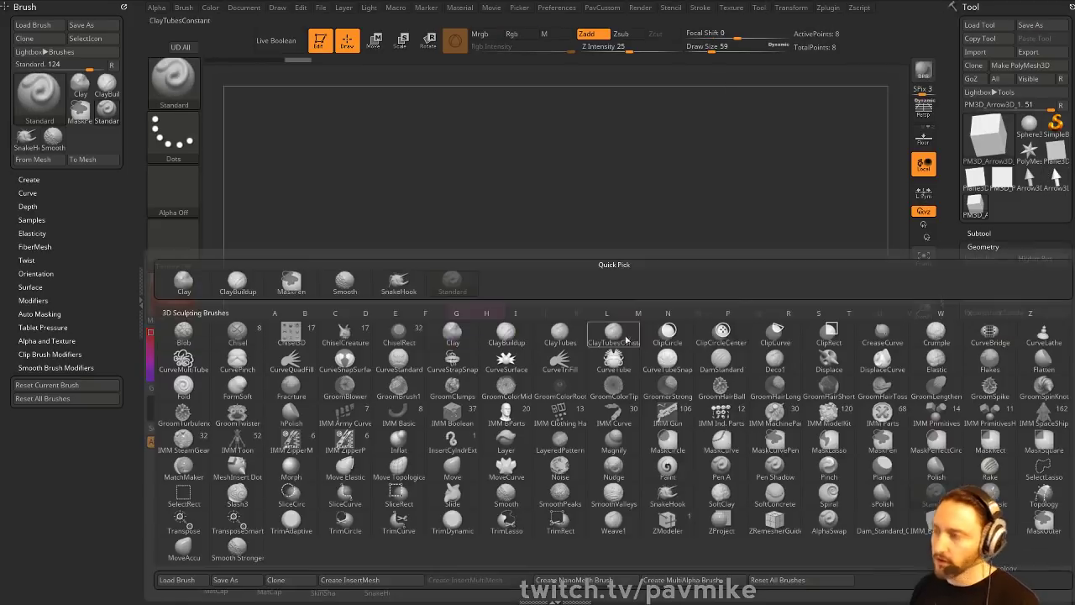
click(344, 580)
click(480, 196)
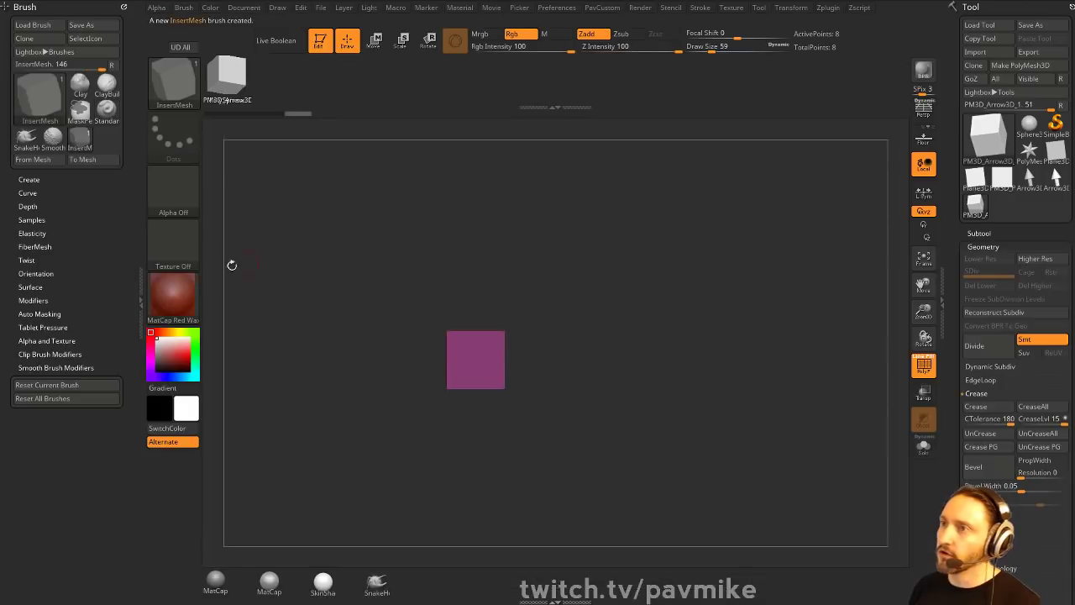
click(36, 177)
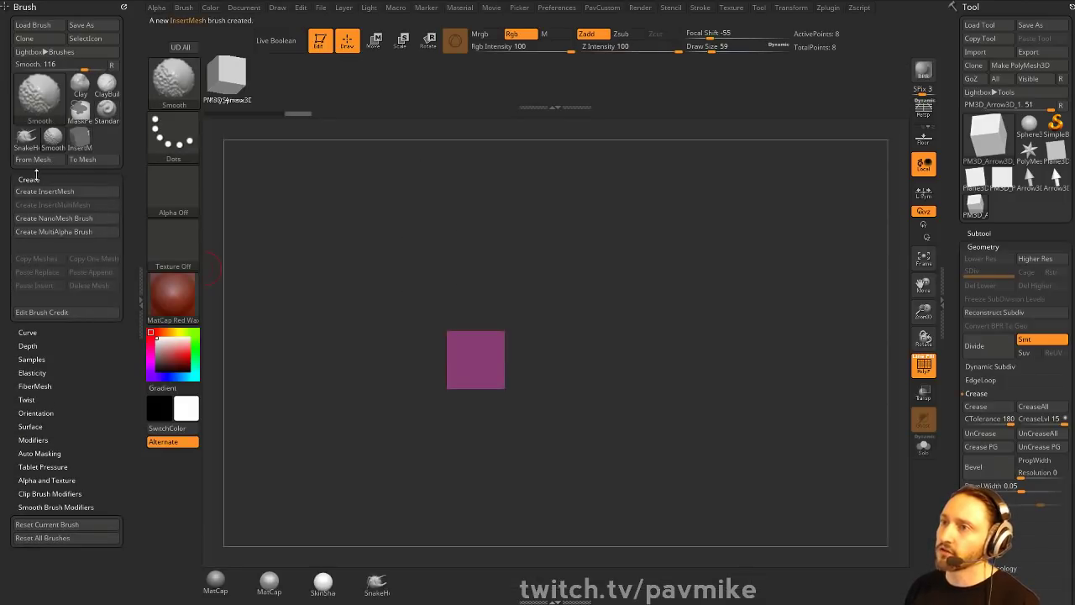
click(69, 221)
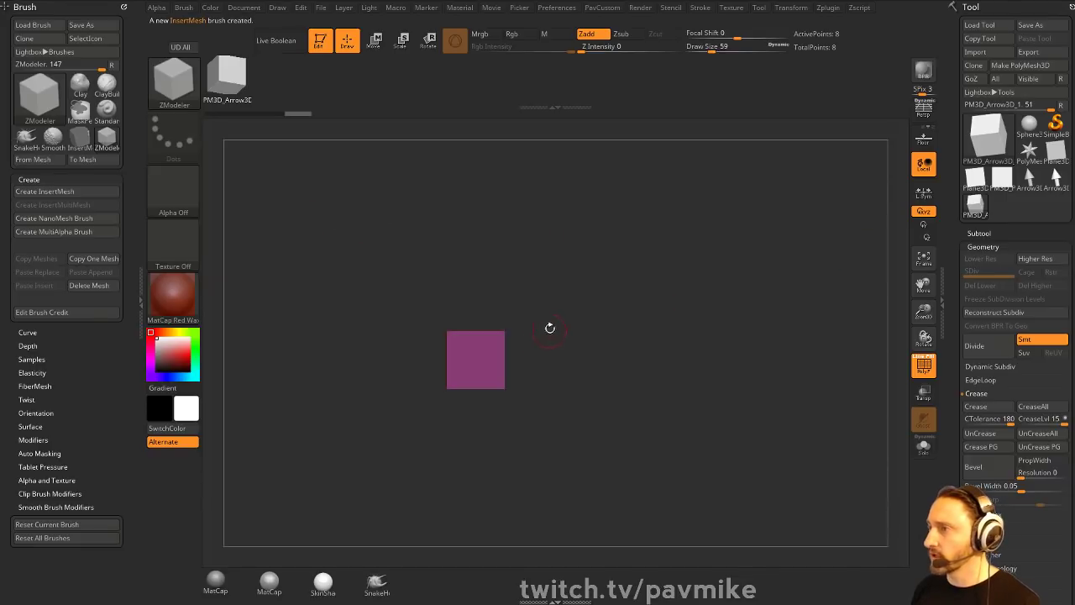
- Switch to the one-polygon PolyMesh3D plane and insert the cube NanoMesh on its face at a size of about 0.33
click(974, 178)
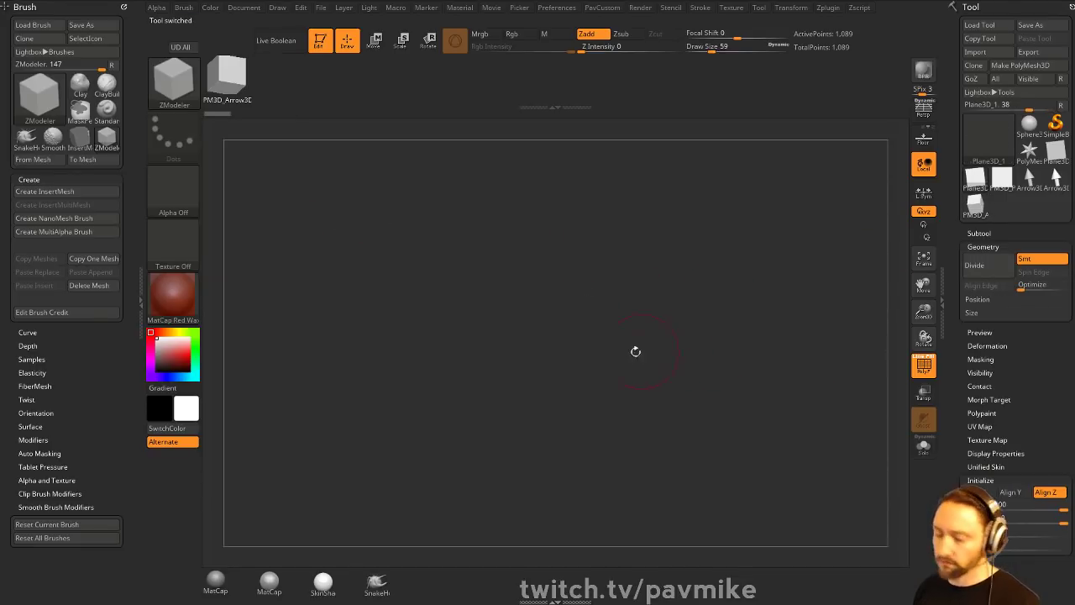
drag(807, 336, 832, 458)
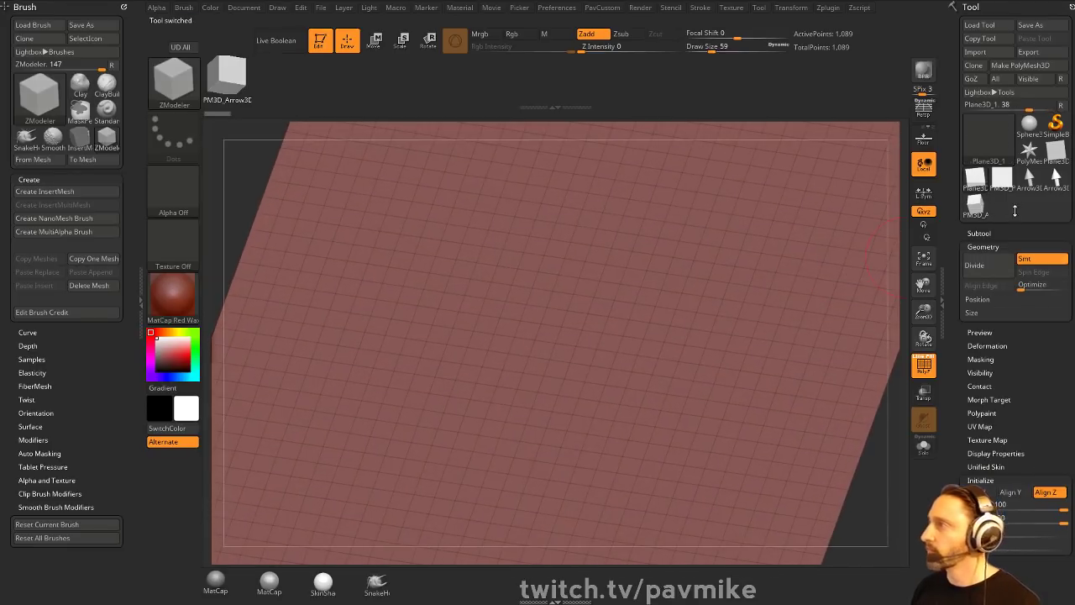
click(1004, 179)
drag(814, 284, 833, 307)
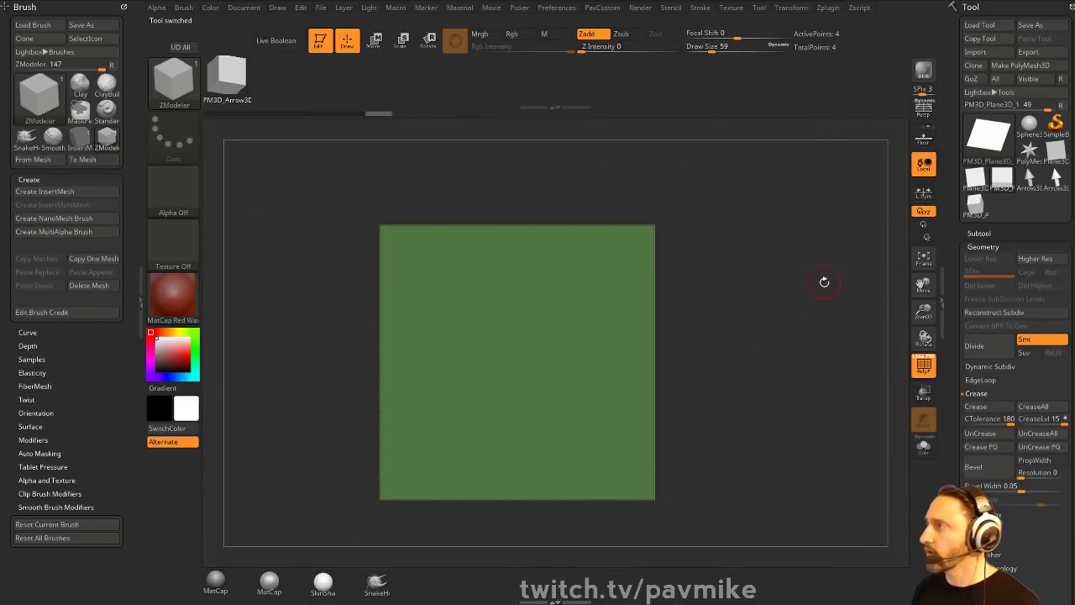
click(536, 340)
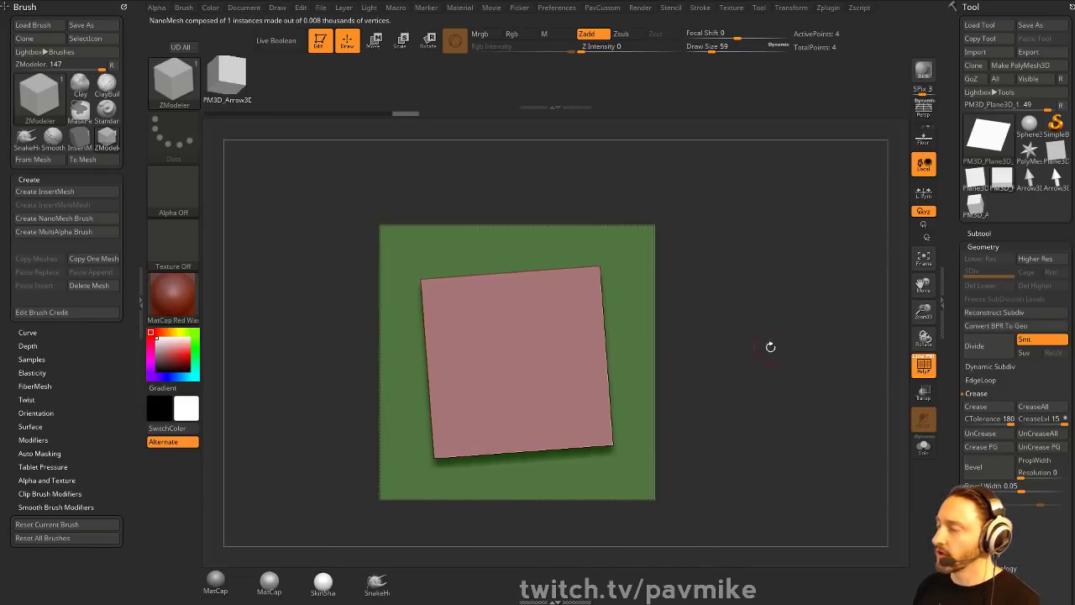
- Apply the MatCap Gray material to the NanoMesh cube and set the draw size to 31
drag(768, 345, 870, 360)
click(215, 583)
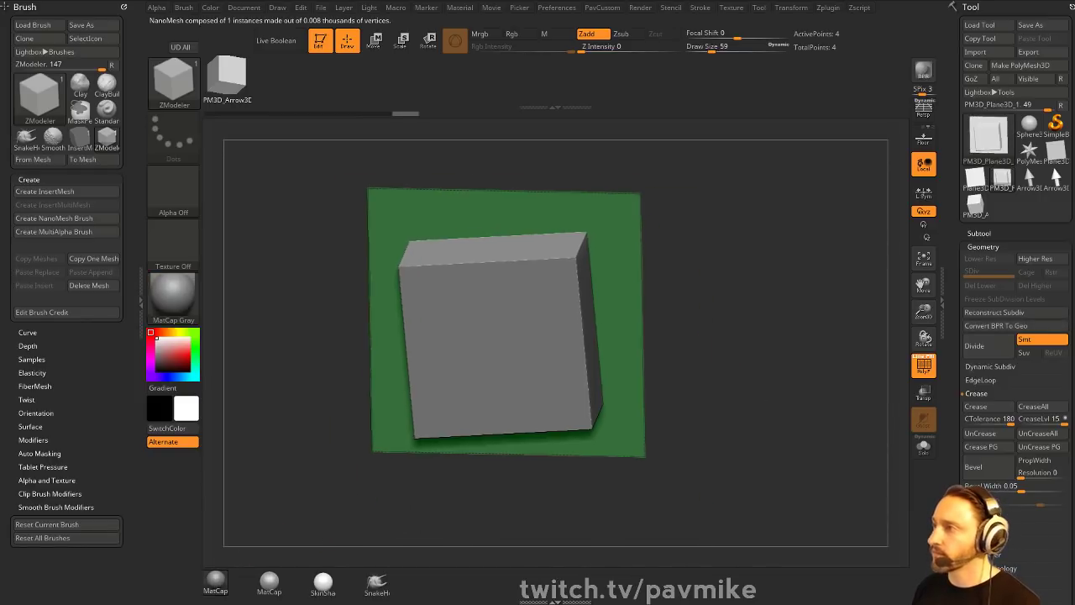
drag(953, 407, 963, 253)
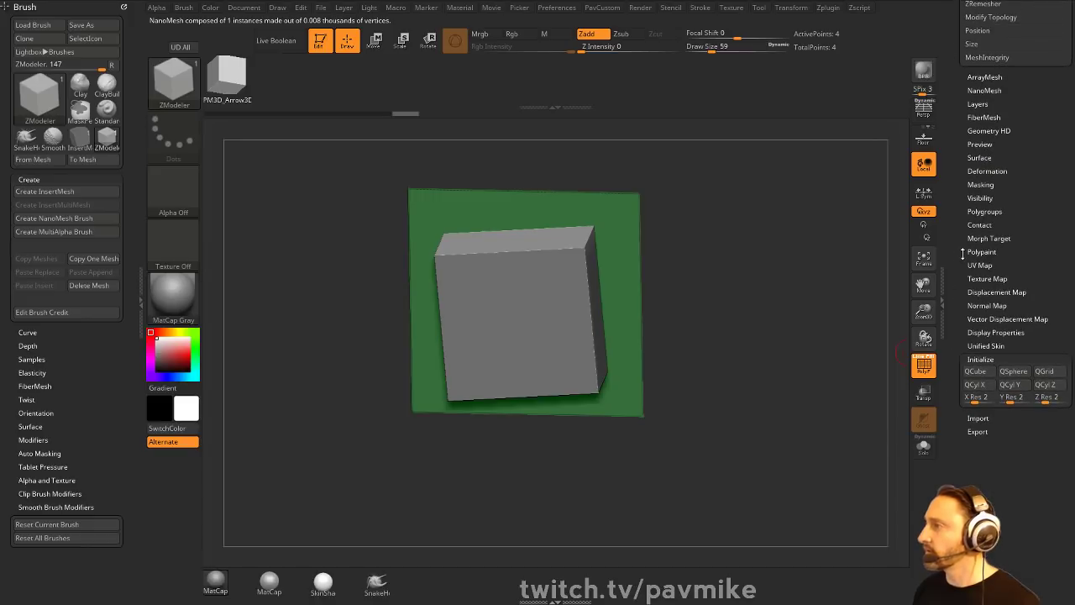
drag(708, 255, 730, 238)
key(s)
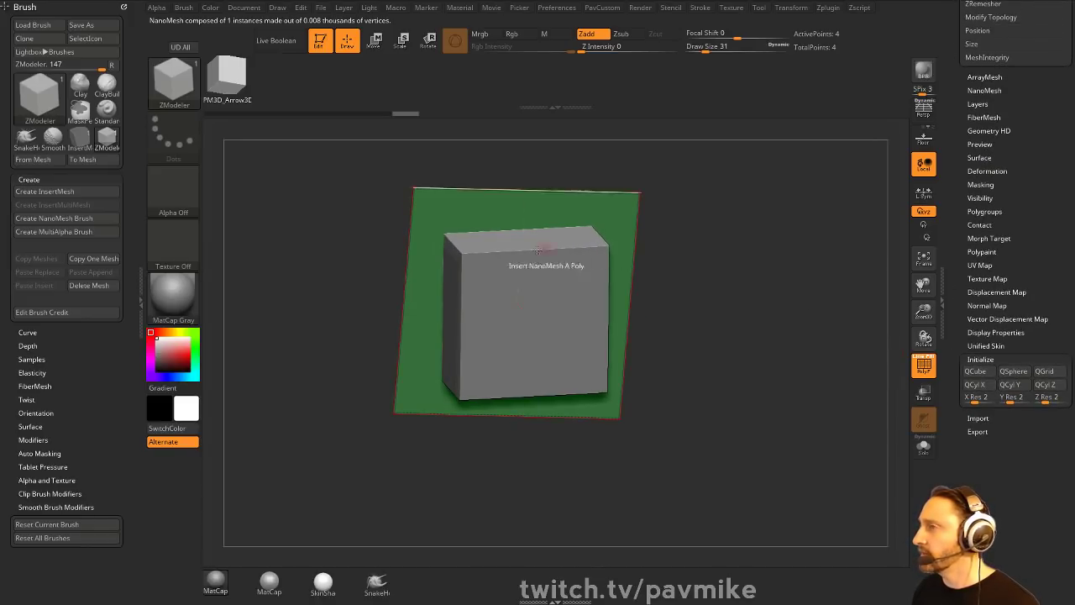
drag(770, 308, 759, 305)
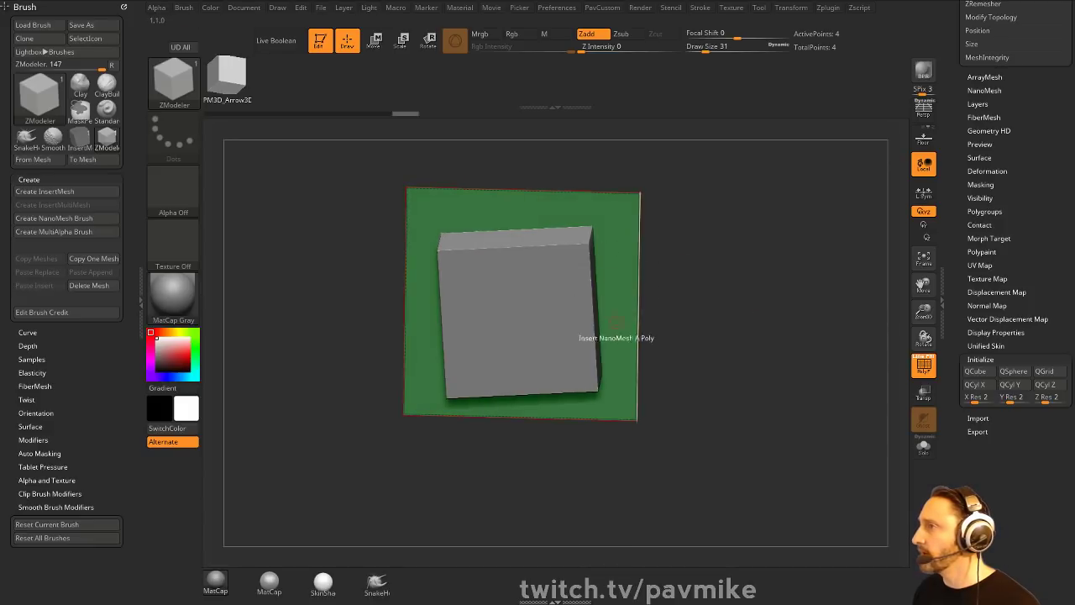
- Open the NanoMesh settings and set the cube instance's ZRotation to 0
shift+click(975, 359)
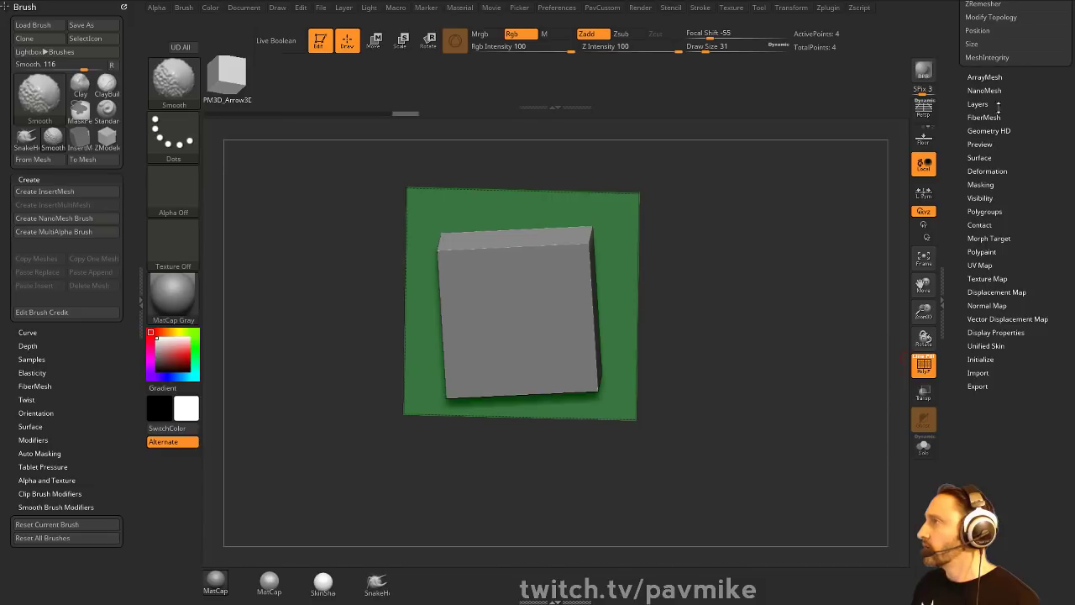
click(987, 91)
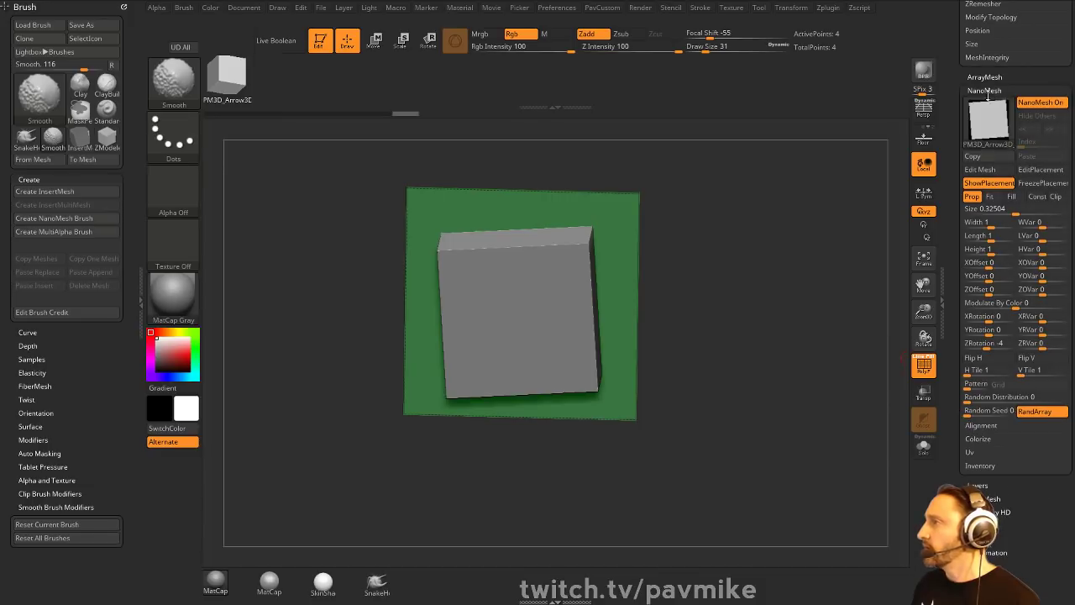
click(989, 348)
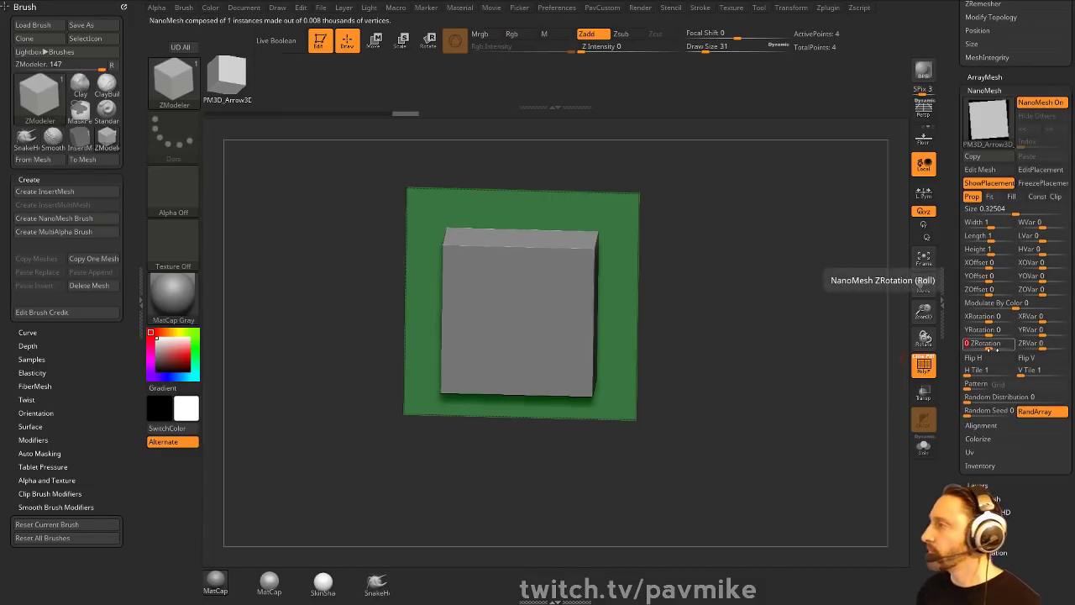
- Set the NanoMesh box's width ratio to about 1.33 and its length ratio to about 0.028
mouse_move(992, 224)
mouse_down()
mouse_move(975, 224)
mouse_move(1005, 224)
mouse_move(976, 236)
mouse_up()
drag(812, 207, 745, 196)
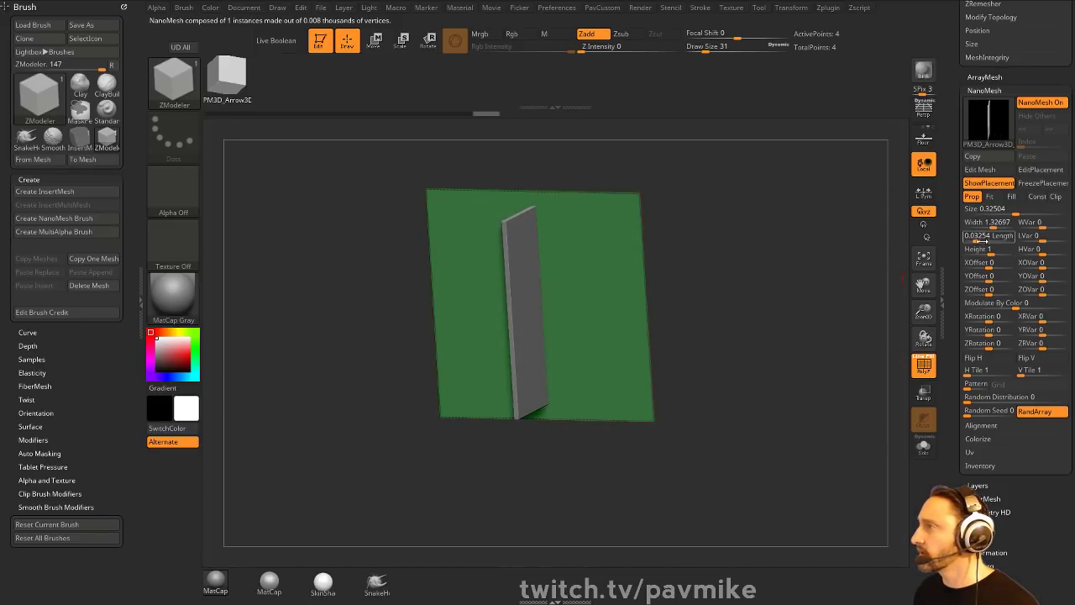
drag(981, 239, 980, 241)
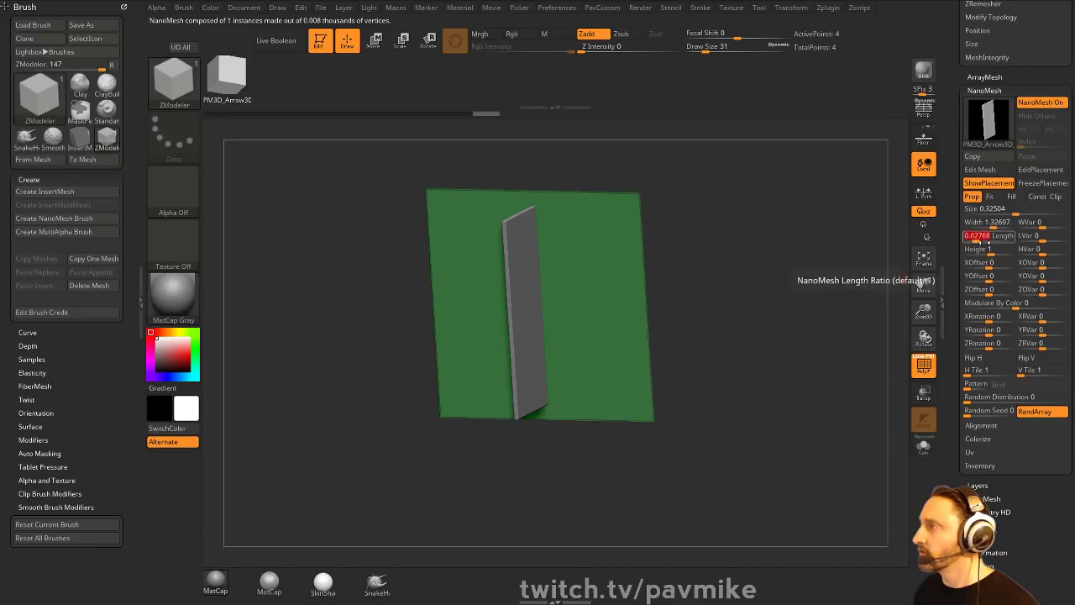
drag(845, 240, 847, 248)
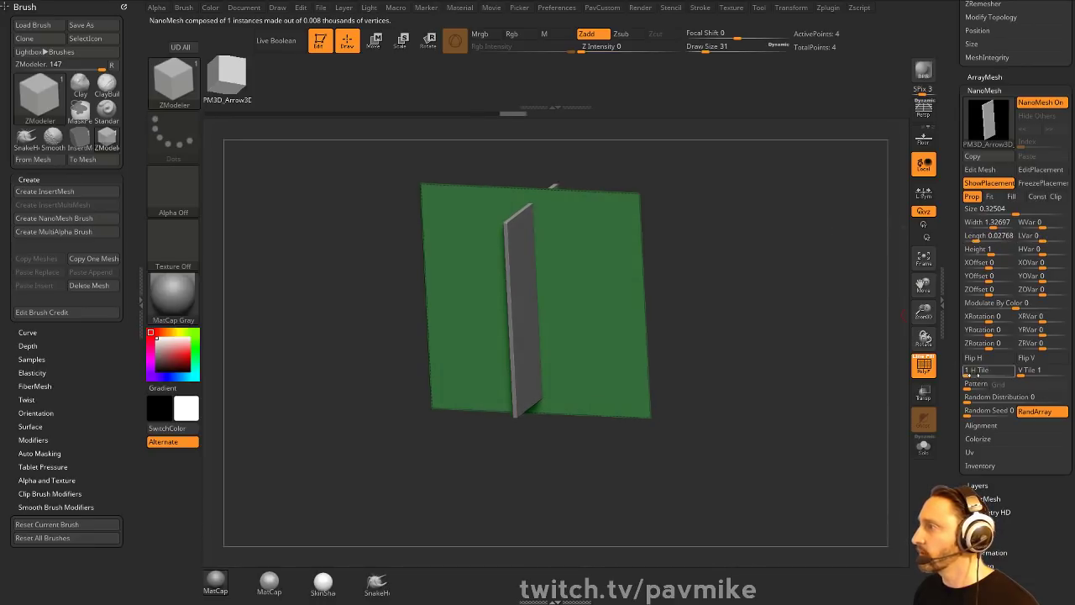
- Set the NanoMesh's V Tile to 50 so the box repeats in a row across the plane
drag(977, 372, 1045, 370)
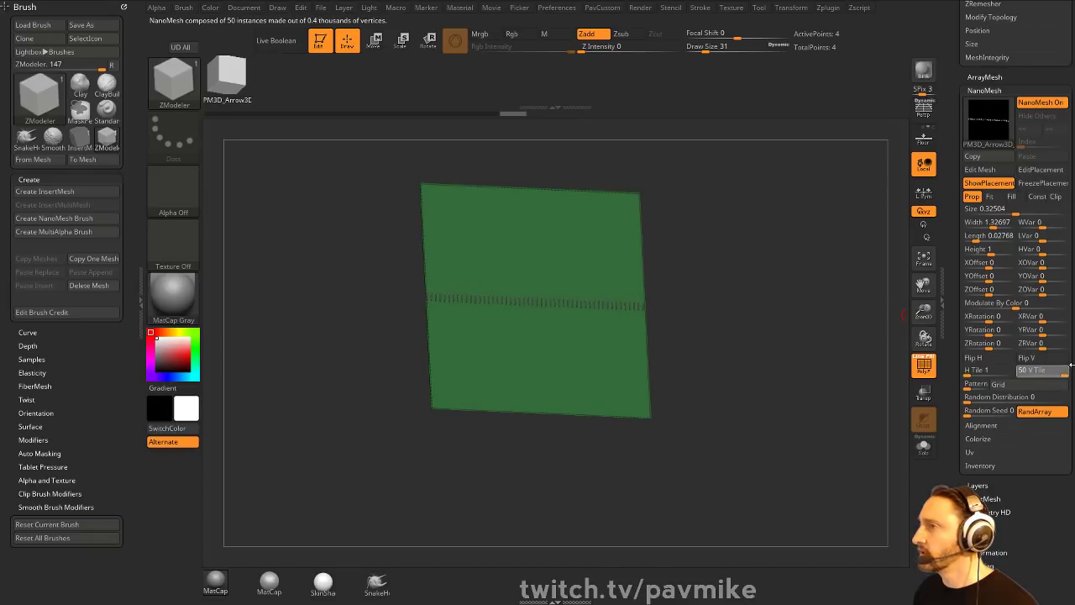
click(1069, 370)
drag(781, 300, 817, 323)
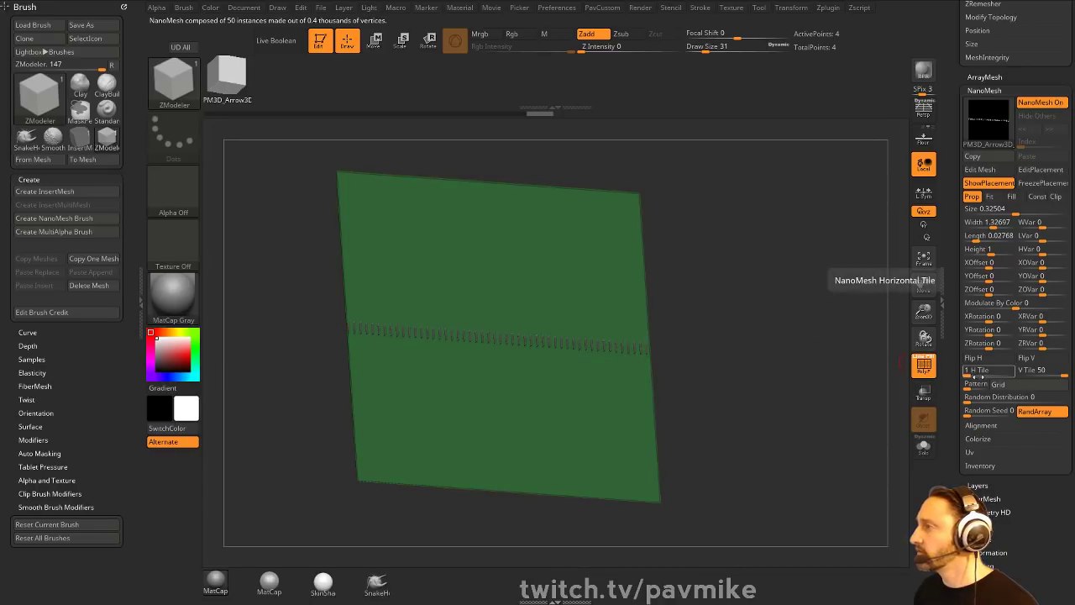
- Try the Checker Odd Inset pattern for the NanoMesh tiling, return to Grid and review the available grid patterns
click(973, 385)
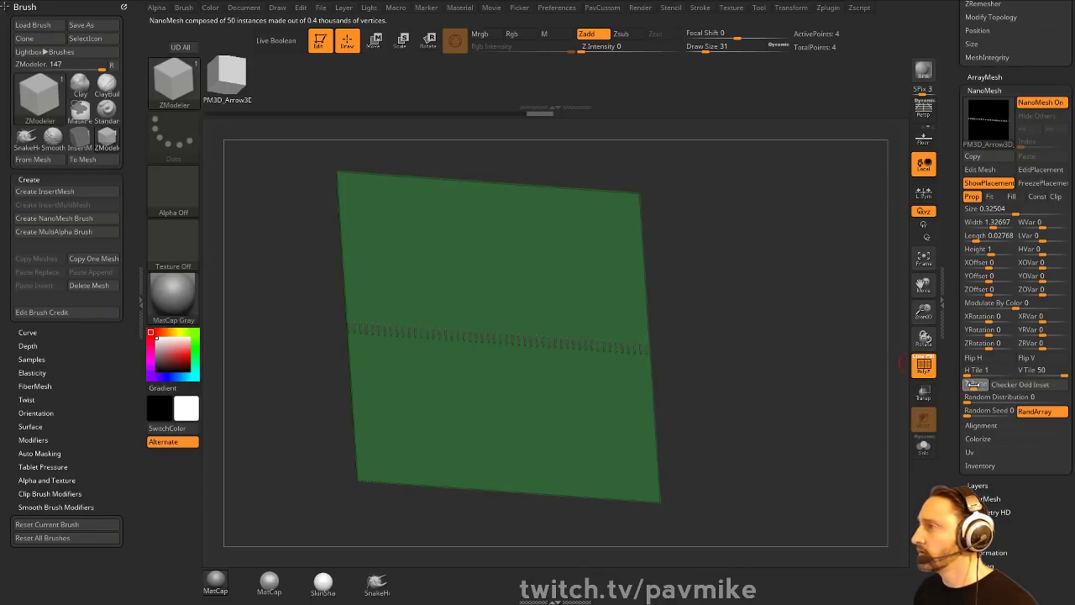
key(ctrl)
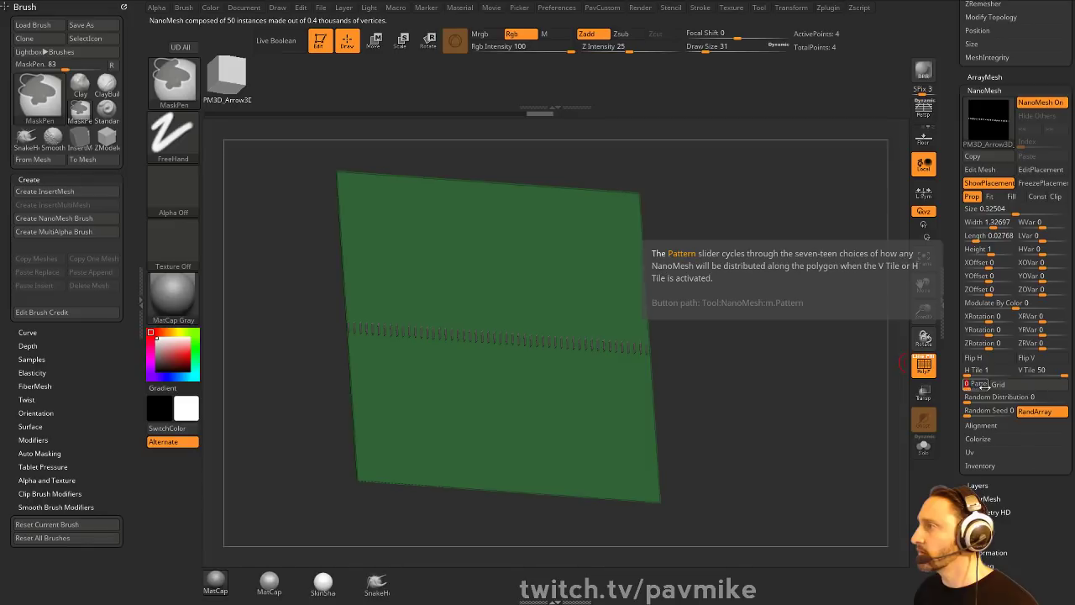
click(985, 385)
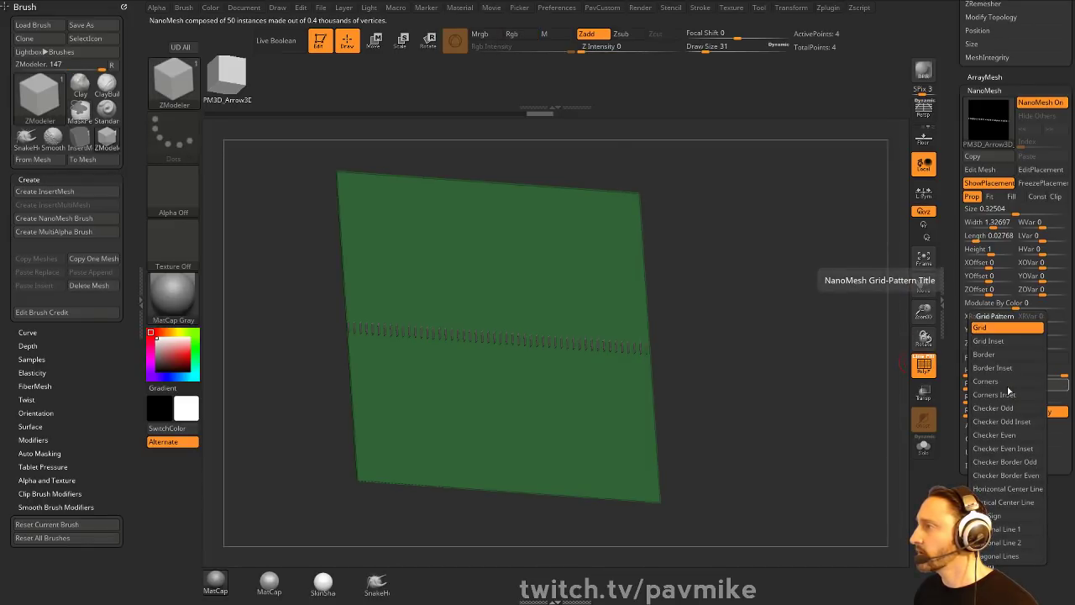
mouse_move(782, 269)
mouse_down()
mouse_move(794, 257)
mouse_move(788, 272)
mouse_up()
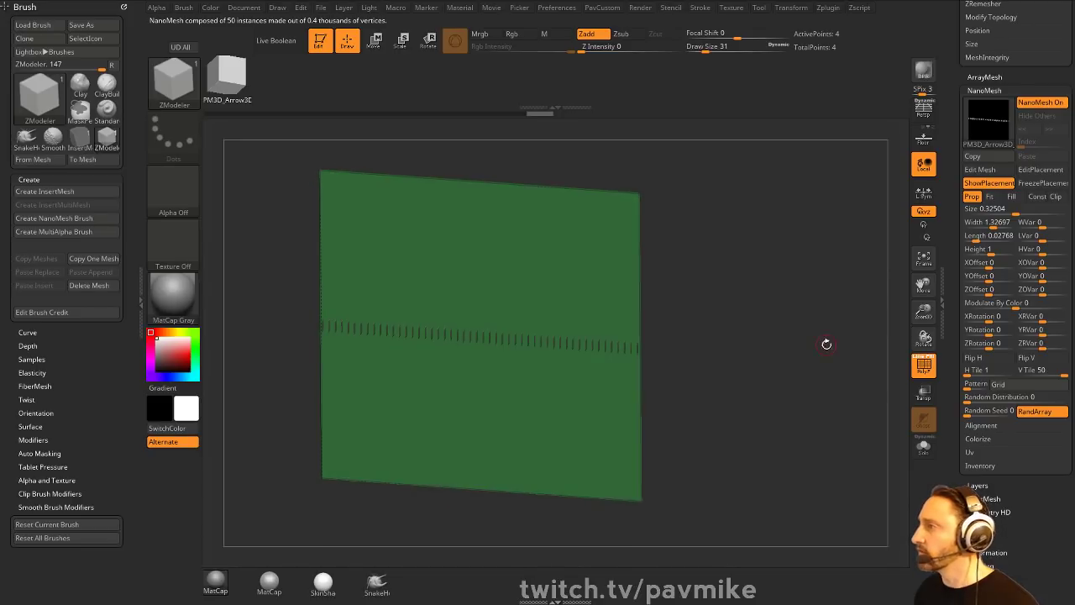
- Set the NanoMesh's length ratio to about 0.46 and its height ratio to about 1.44
drag(996, 223, 986, 252)
ctrl+right_drag(773, 252, 760, 275)
drag(981, 249, 994, 250)
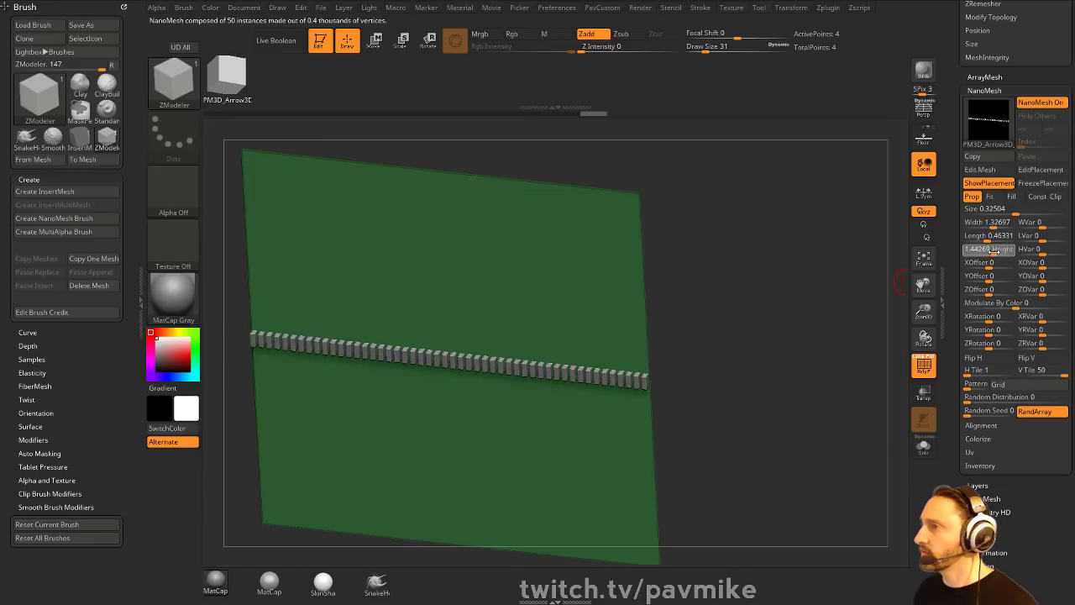
- Randomise the NanoMesh boxes with length variation 100, height variation 65 and width variation 12
alt+right_drag(800, 317, 852, 258)
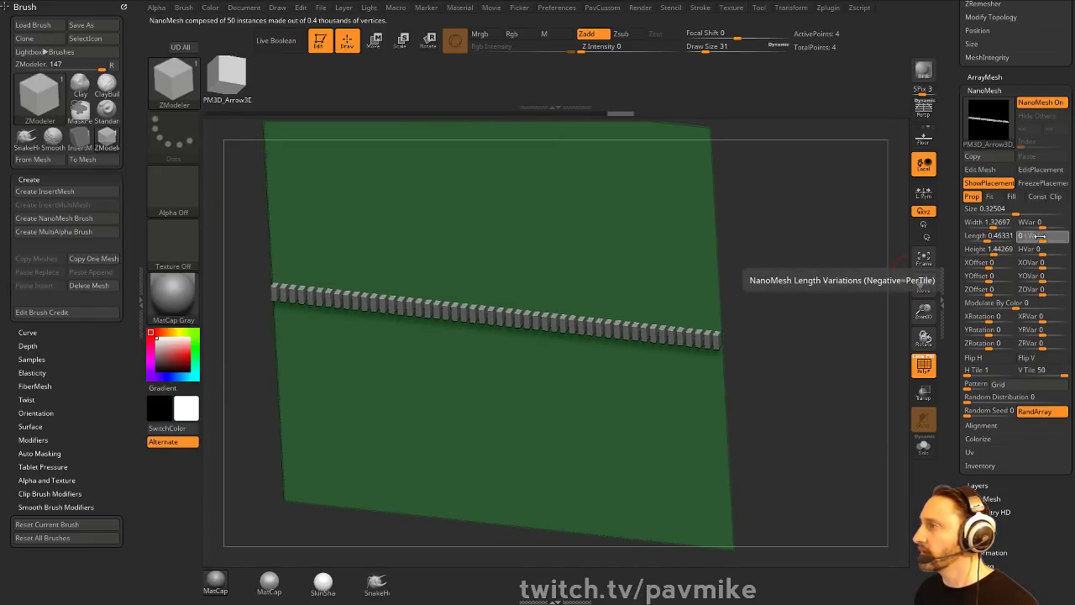
mouse_move(1040, 236)
mouse_down()
mouse_move(1067, 232)
mouse_move(1063, 224)
mouse_move(1051, 224)
mouse_move(1054, 249)
mouse_up()
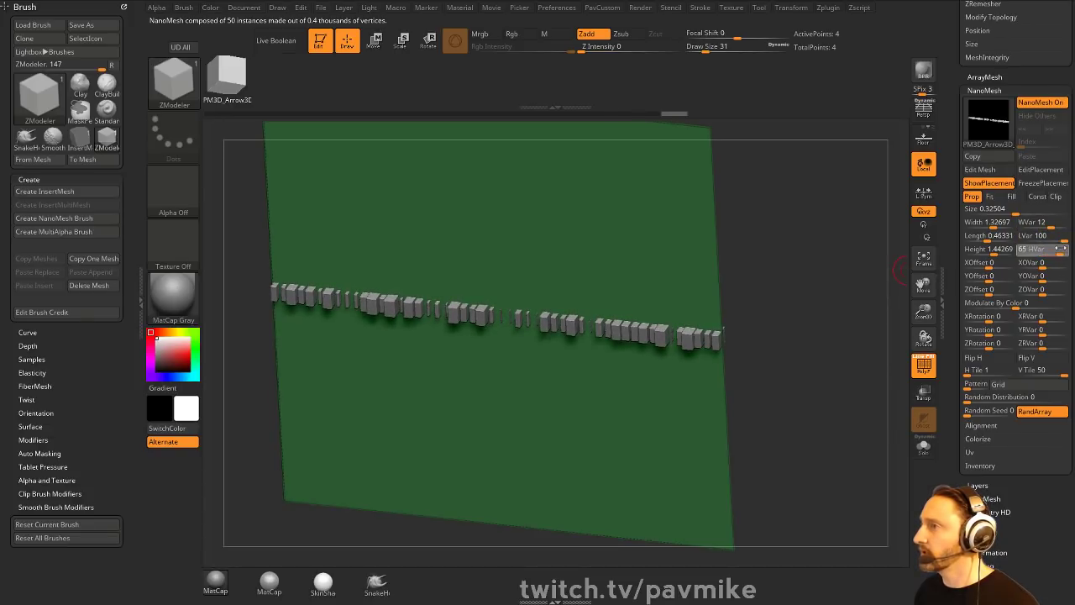
drag(851, 247, 795, 292)
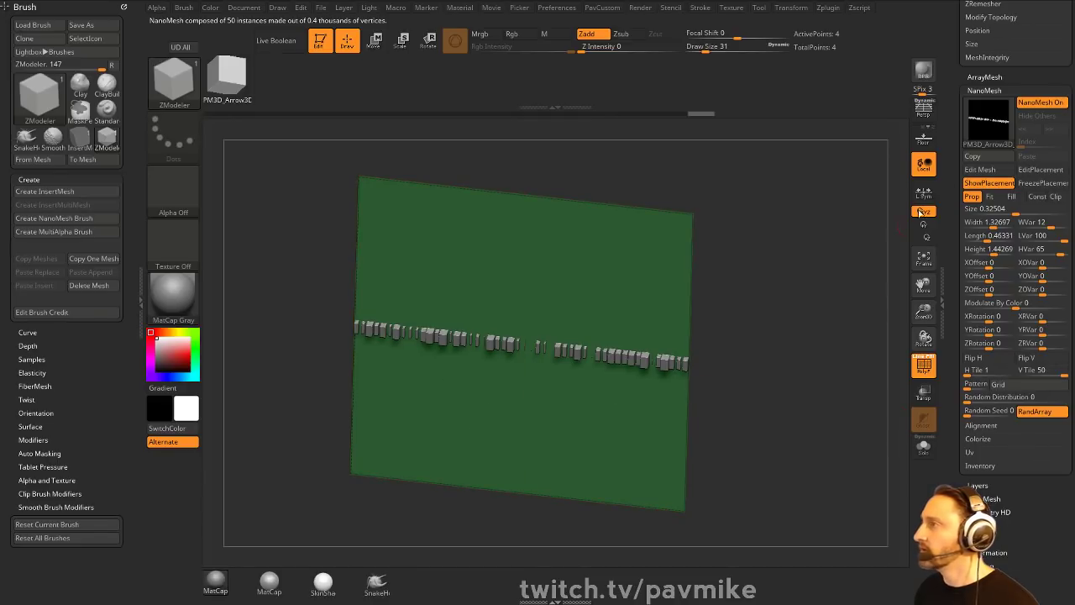
- Try the Fit mode on the NanoMesh, switch it to Fill and set its size to 1
click(990, 197)
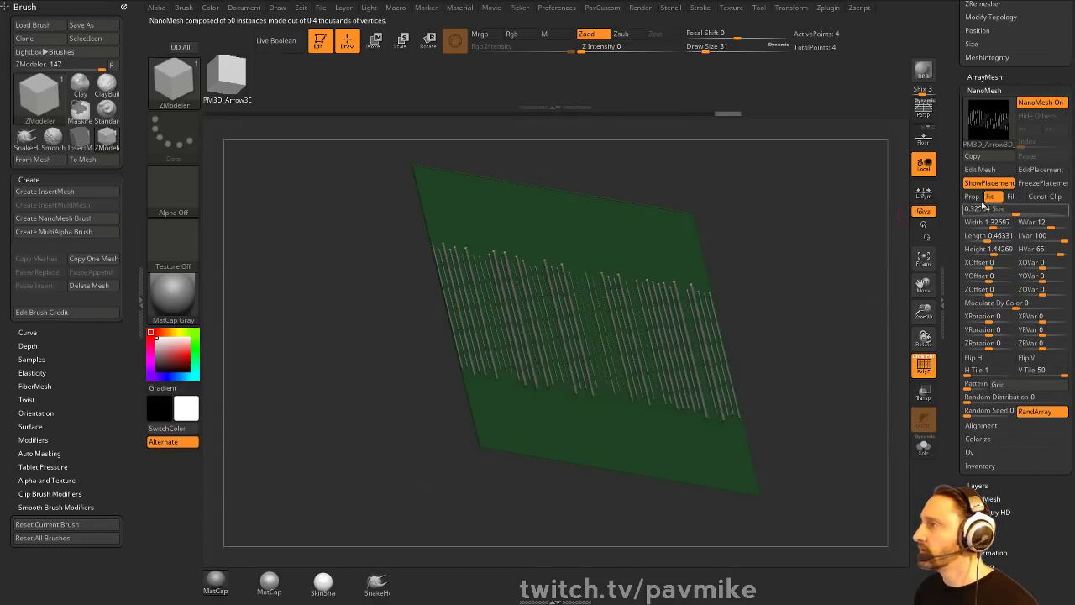
click(1012, 197)
drag(861, 199, 780, 191)
click(1015, 211)
text(1)
key(Return)
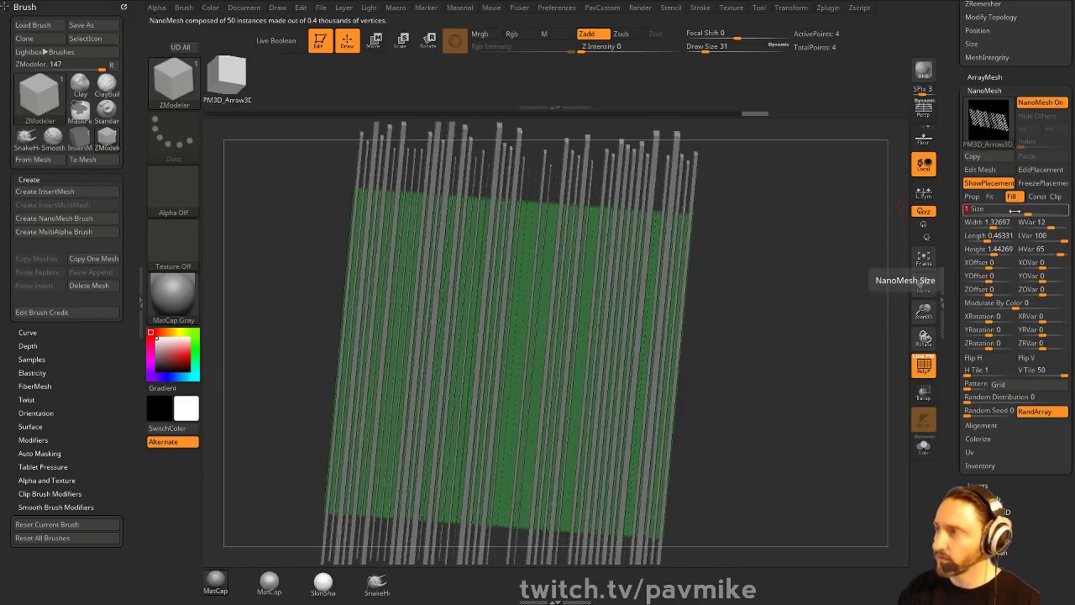
drag(835, 238, 801, 229)
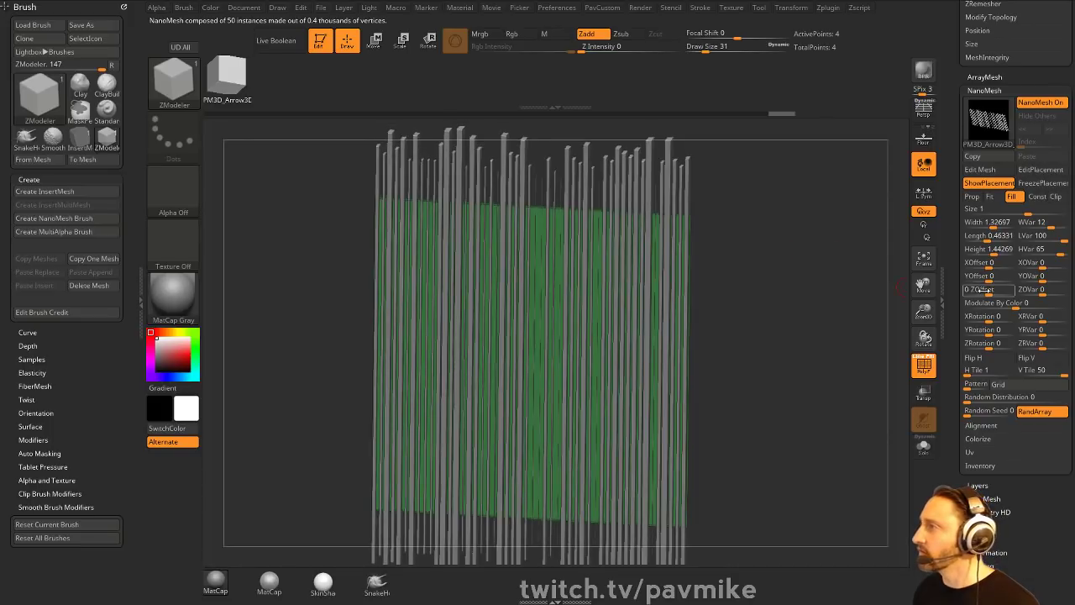
- Set the NanoMesh's length ratio to about 0.70, width and height ratios to about 1.12, and width variation to 0
drag(989, 236, 991, 236)
mouse_move(834, 356)
mouse_down()
mouse_move(759, 307)
mouse_move(813, 274)
mouse_move(839, 339)
mouse_up()
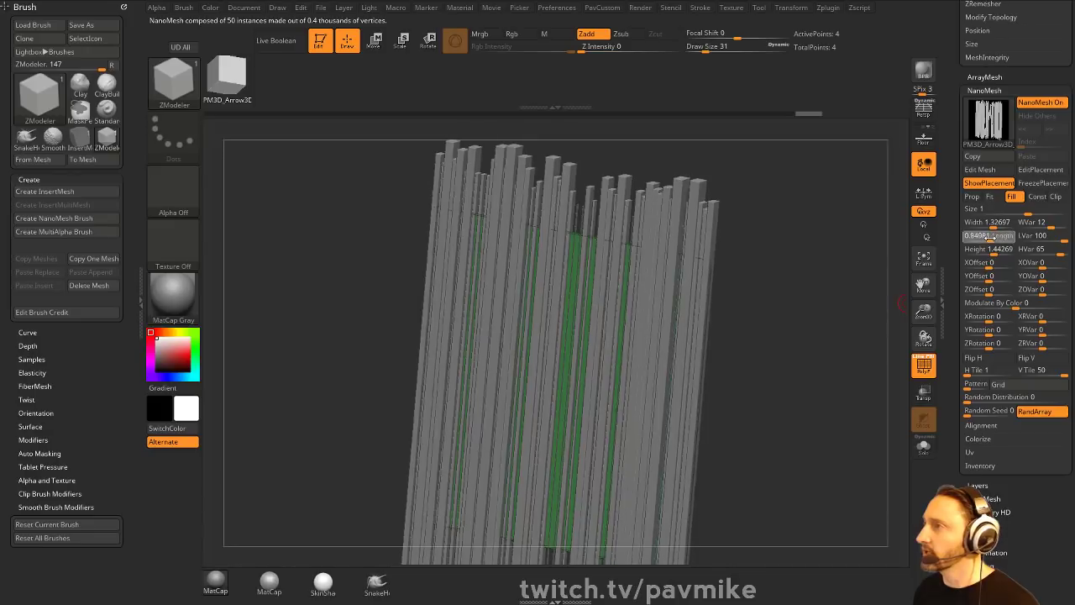
drag(991, 237, 988, 223)
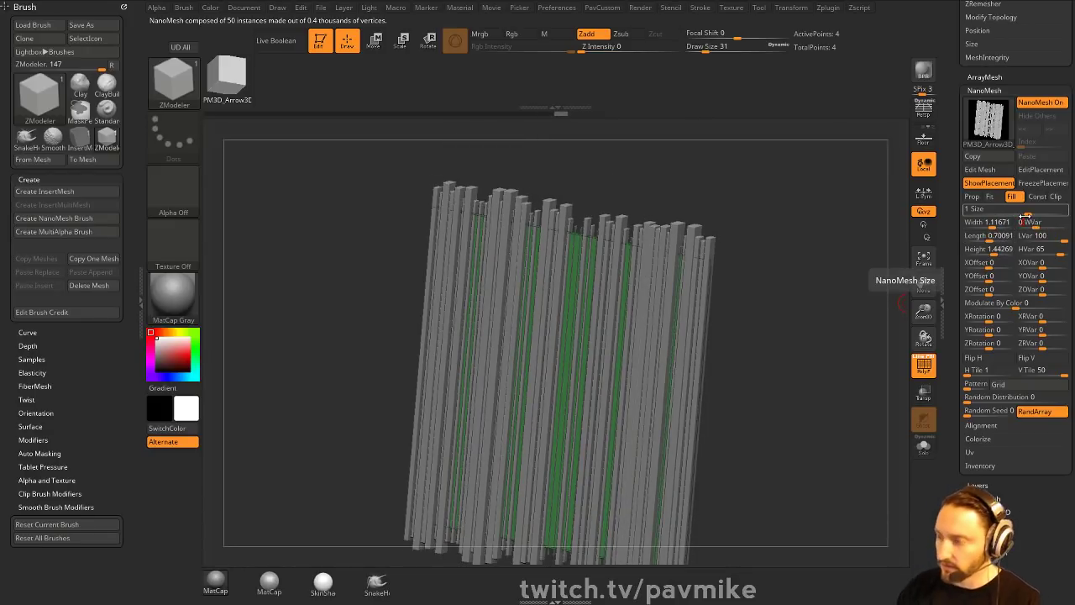
drag(782, 210, 804, 219)
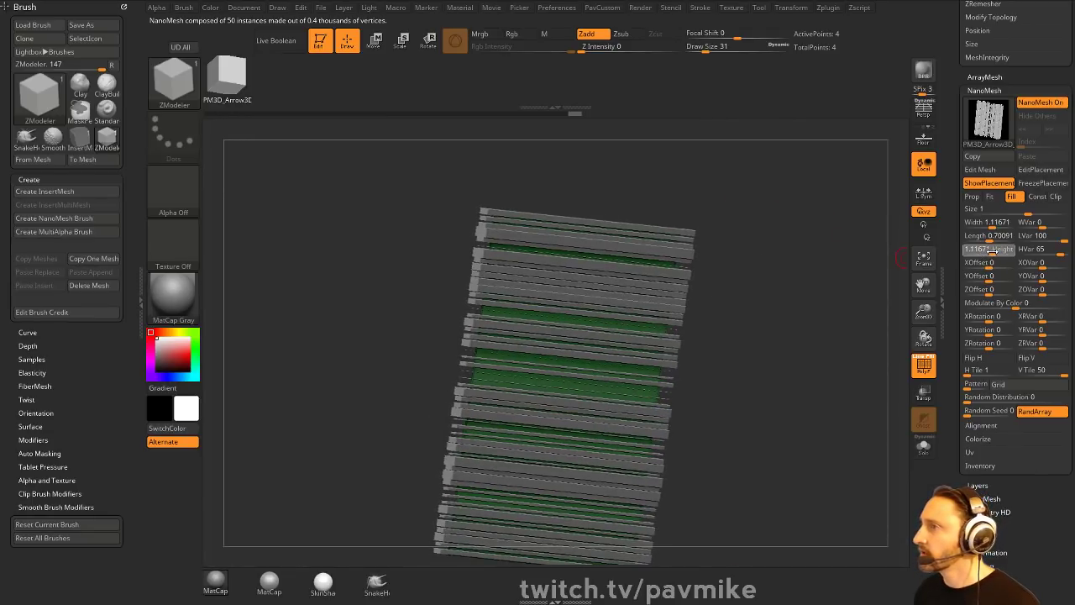
- Set the NanoMesh's height variation to 53, length ratio to about 1.02 and length variation to 0
drag(990, 236, 988, 236)
mouse_move(804, 257)
mouse_down()
mouse_move(694, 199)
mouse_move(788, 253)
mouse_move(825, 259)
mouse_up()
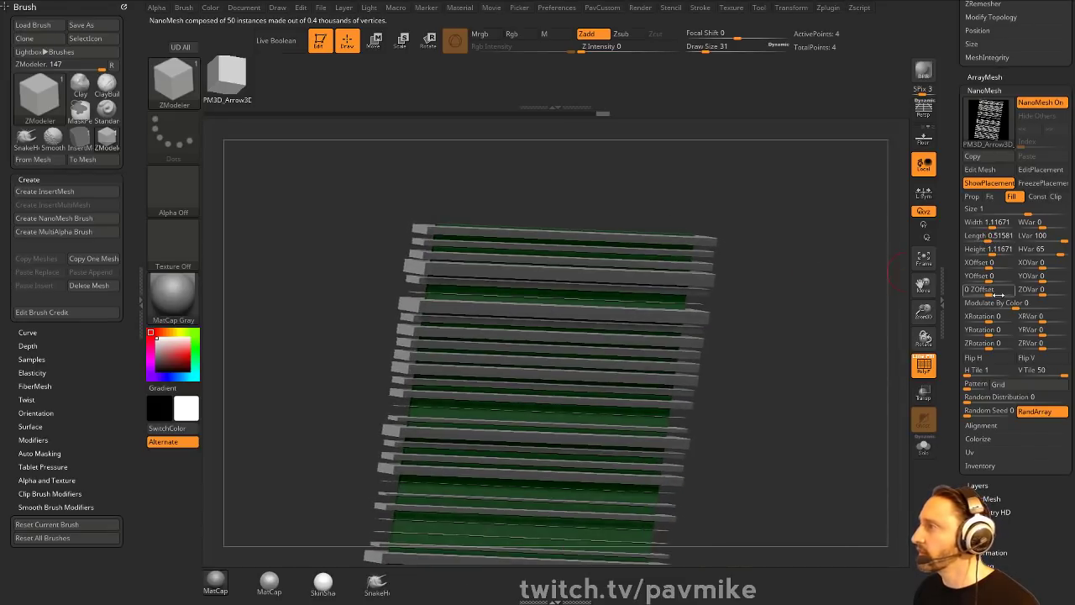
drag(1054, 249, 1052, 240)
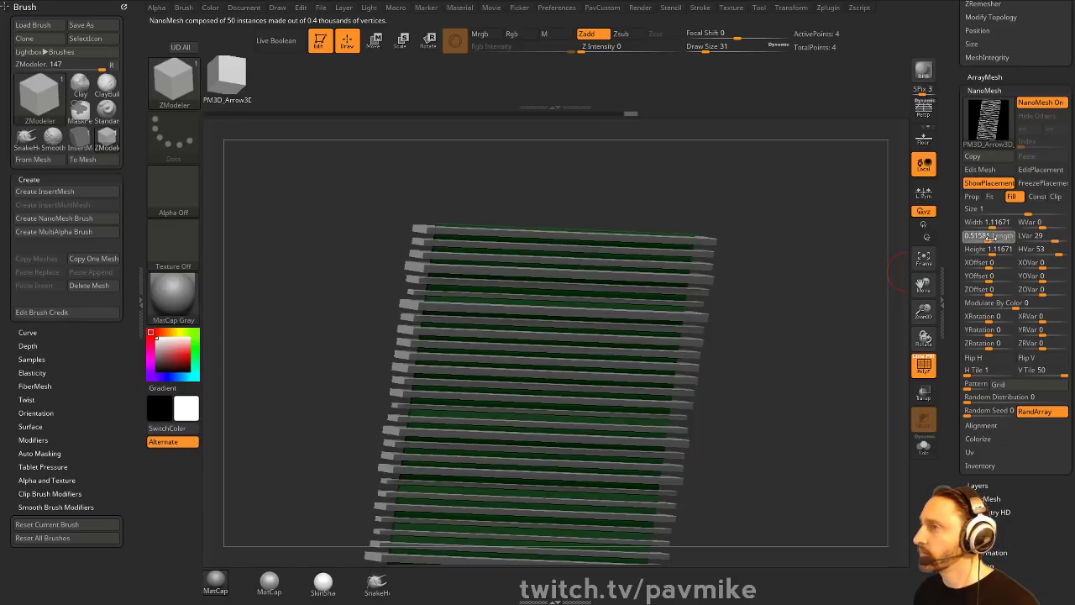
drag(991, 238, 1049, 239)
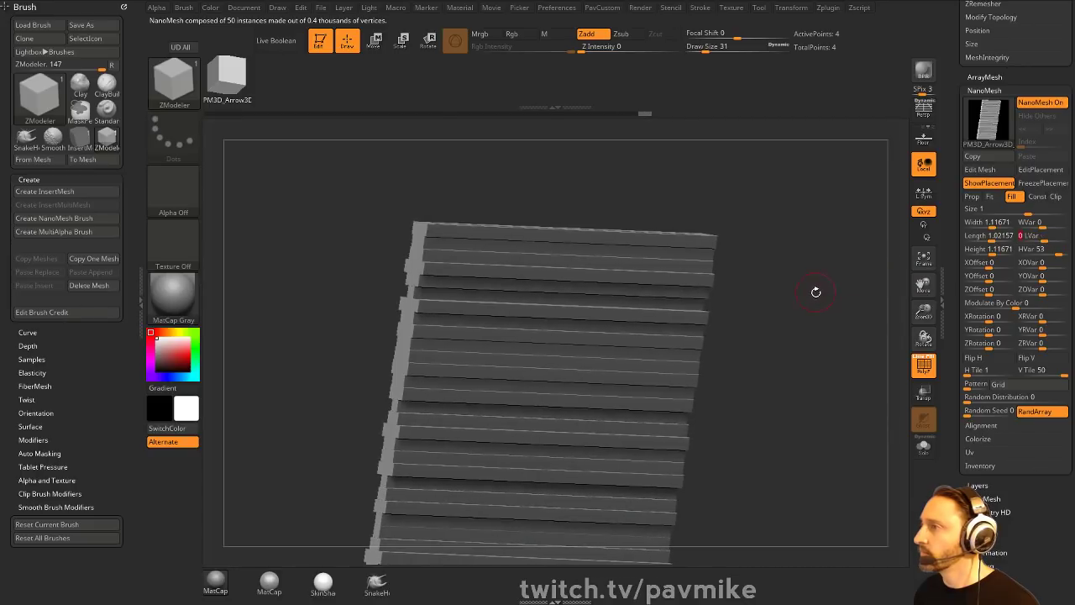
mouse_move(815, 291)
mouse_down()
mouse_move(810, 262)
mouse_move(857, 277)
mouse_move(868, 213)
mouse_move(847, 242)
mouse_move(876, 234)
mouse_move(822, 279)
mouse_move(831, 296)
mouse_up()
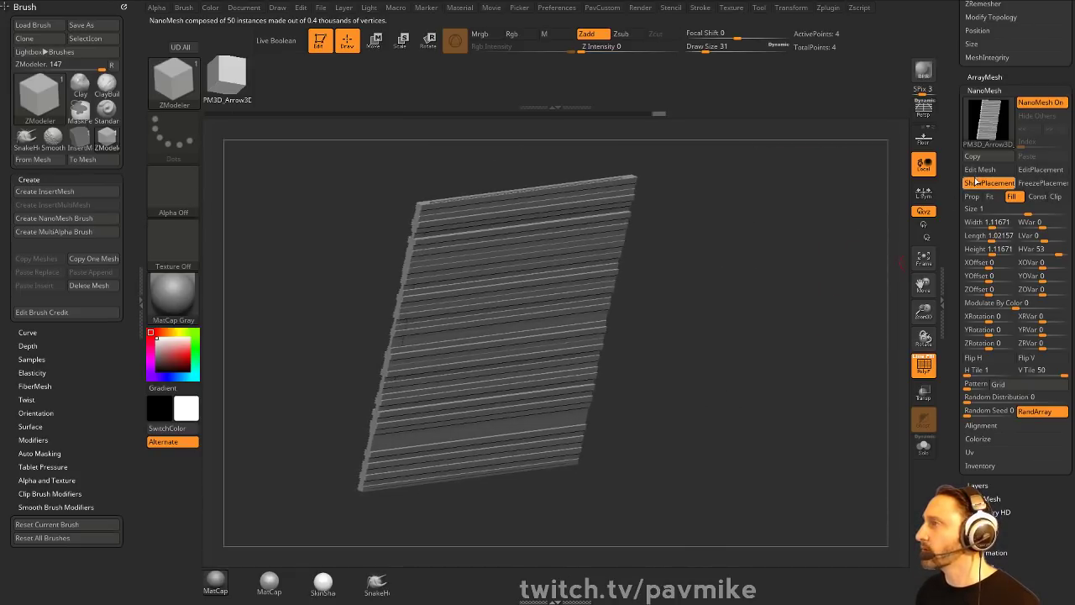
- Turn off the NanoMesh on the plane and switch to the ZModeler brush
click(1030, 103)
shift+drag(697, 364, 690, 343)
key(b)
key(z)
key(m)
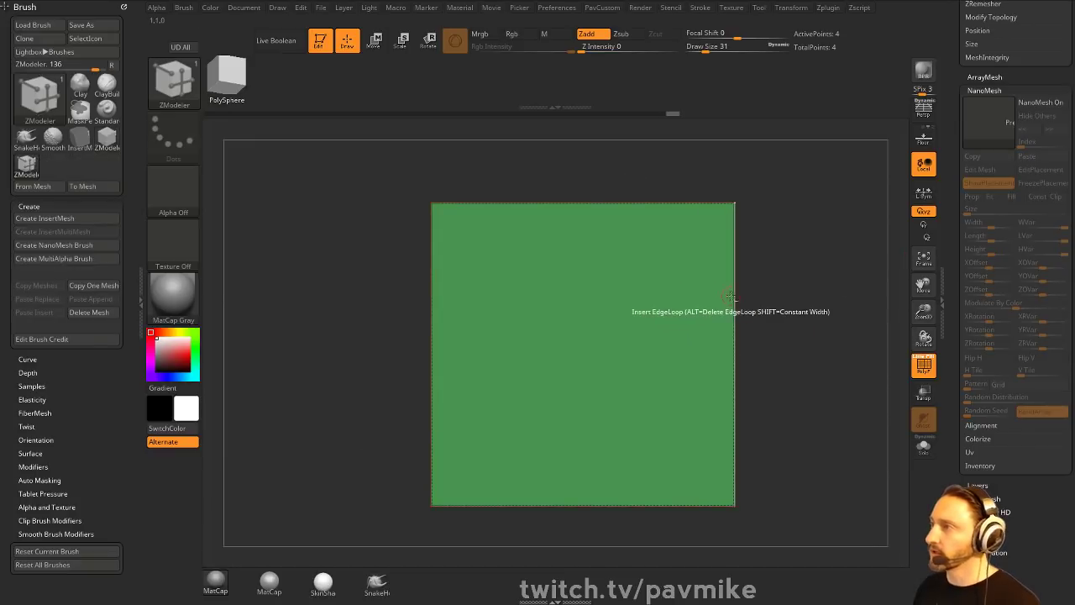
- Insert multiple edge loops across the plane, dividing it into 23 equal horizontal strips
key(space)
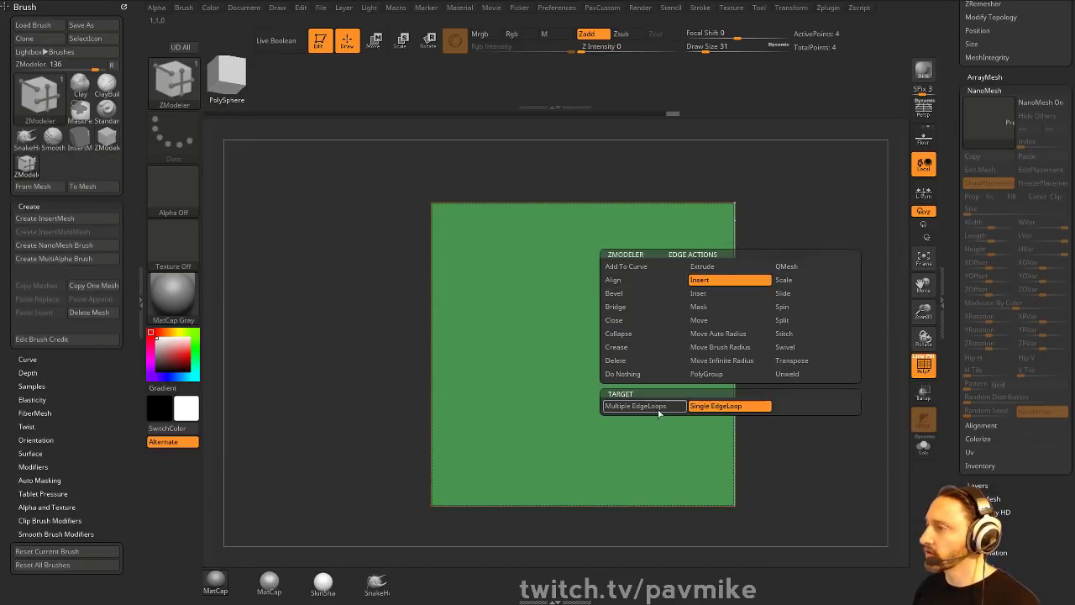
click(657, 409)
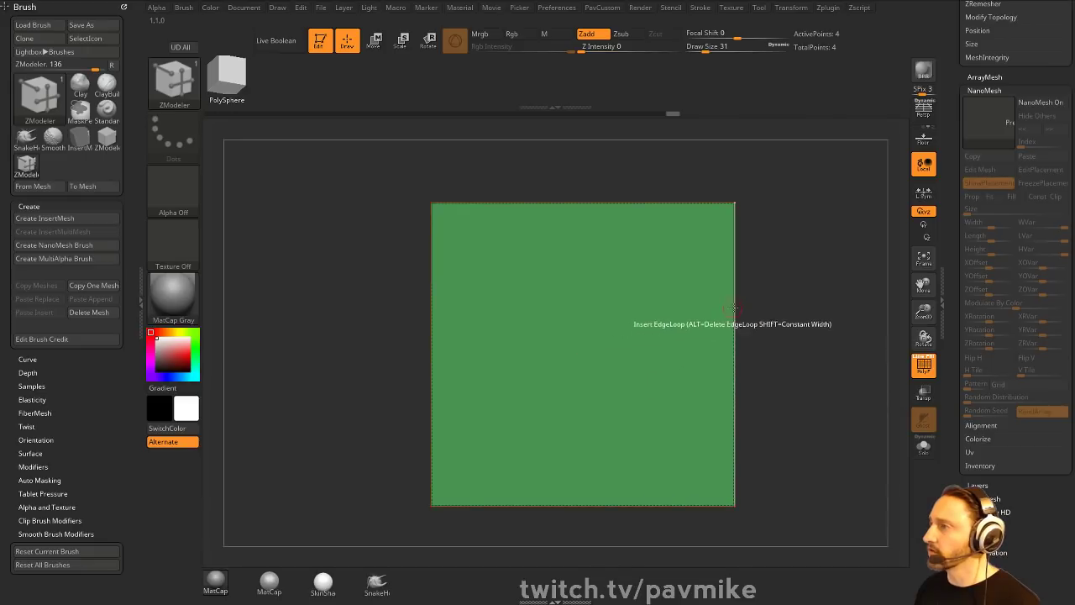
key(space)
drag(733, 330, 739, 330)
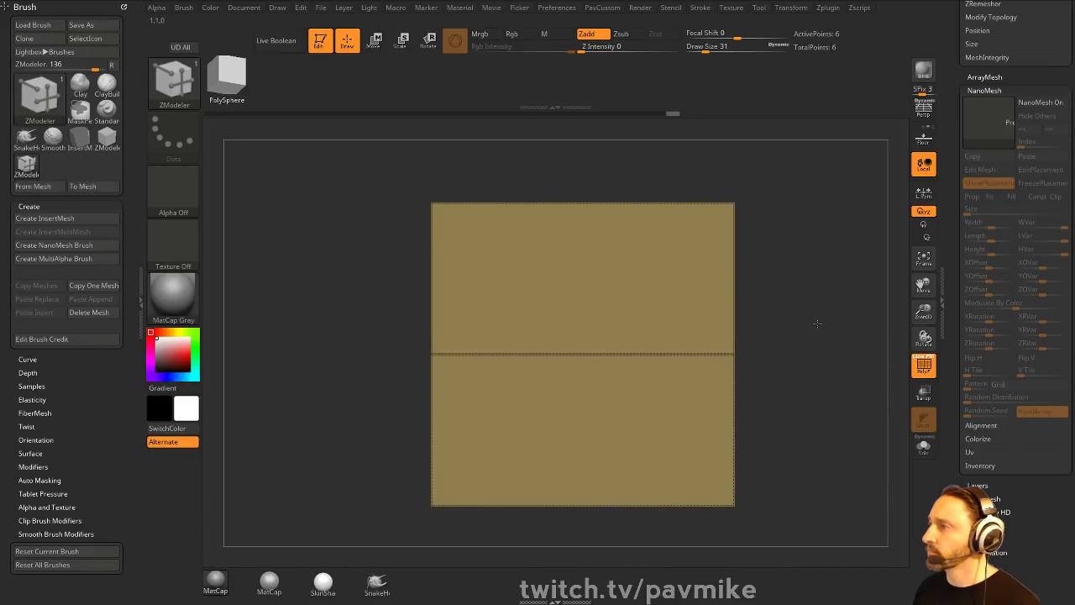
drag(818, 324, 810, 285)
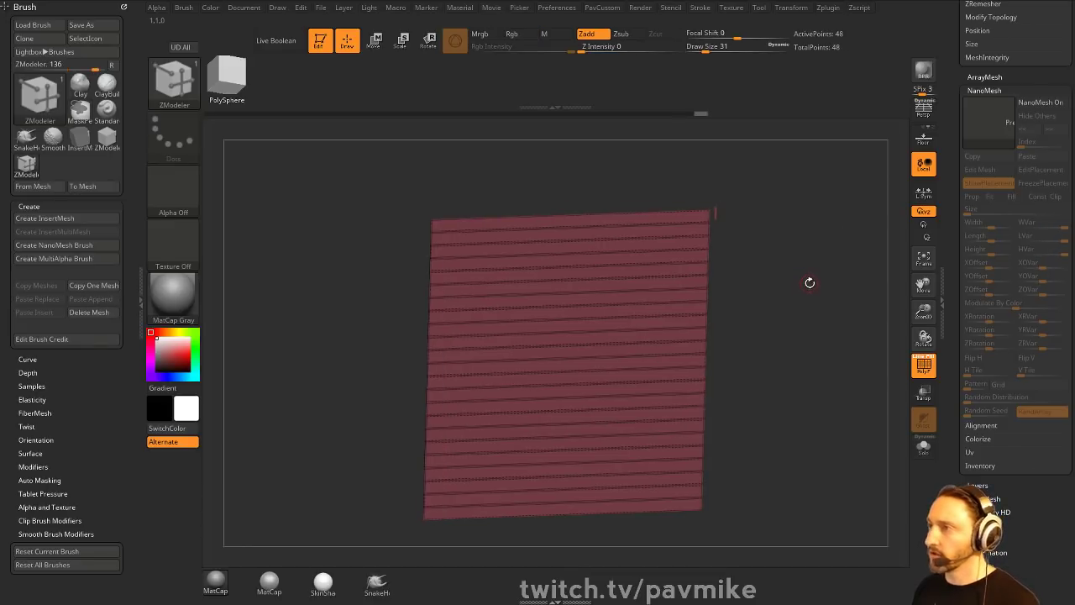
- Remove all creases from the plane's edges
key(space)
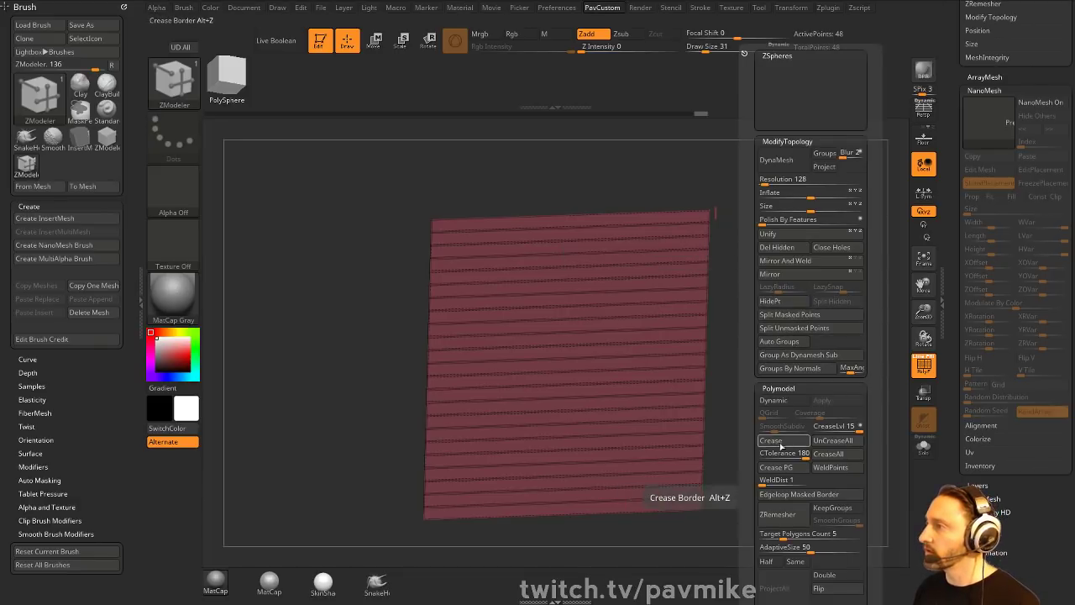
click(822, 446)
shift+drag(742, 360, 736, 345)
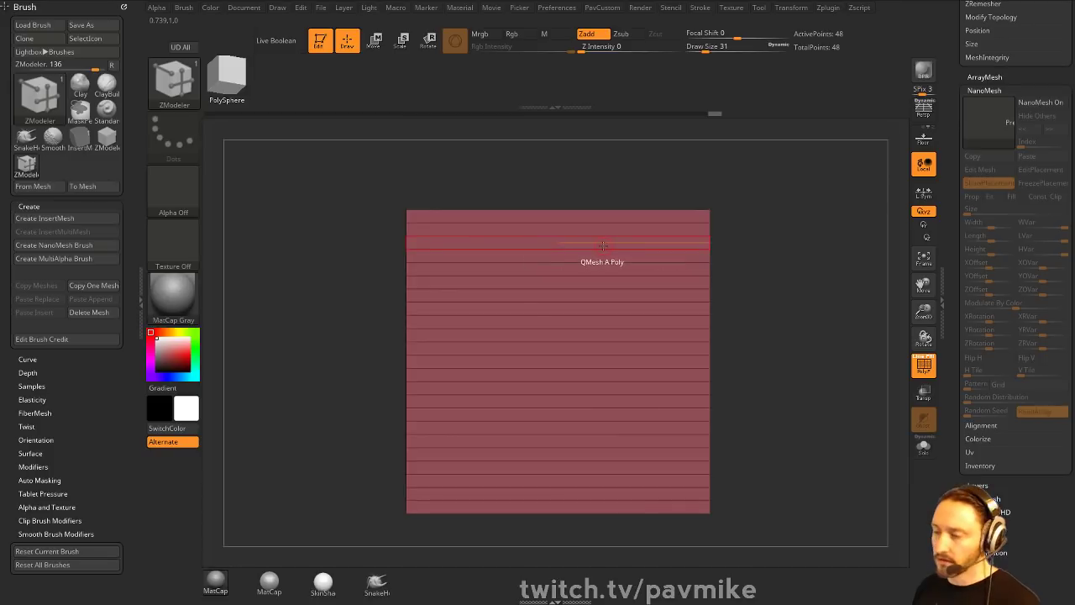
click(595, 243)
key(space)
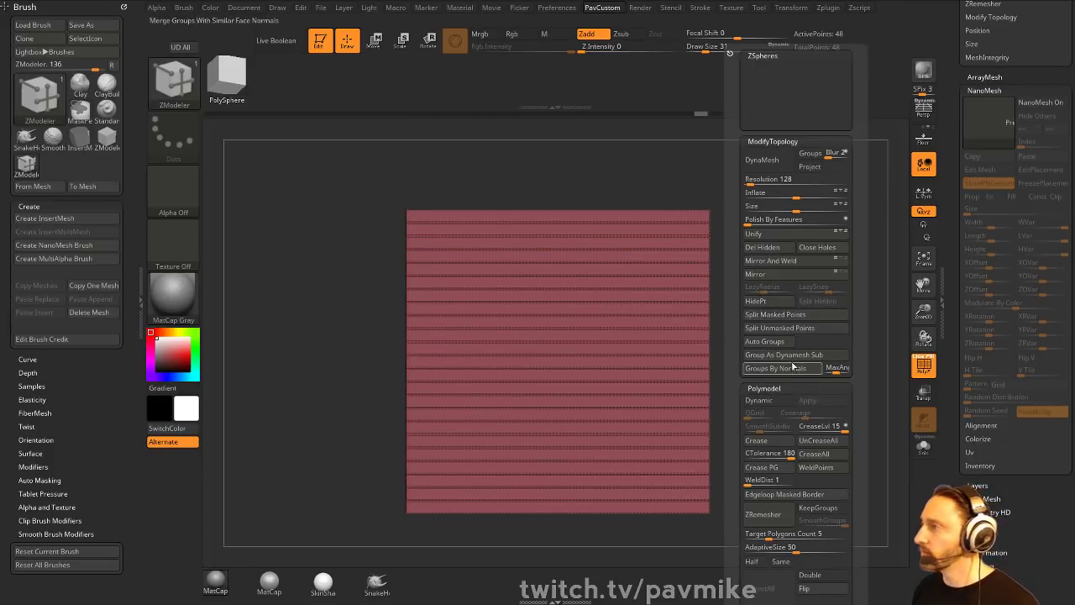
click(818, 440)
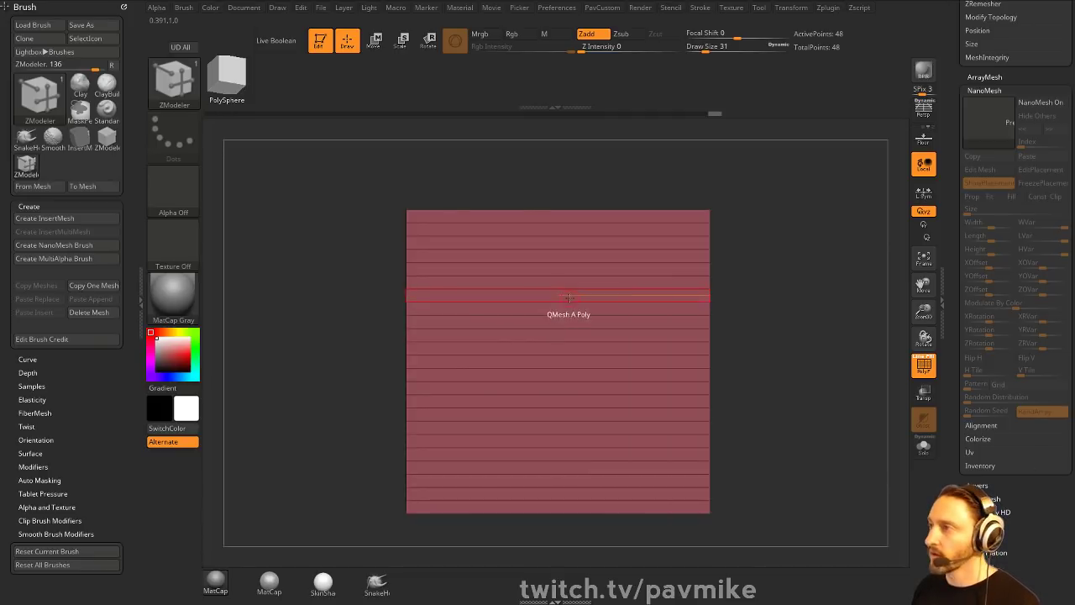
- Choose the Insert NanoMesh polygon action with a single polygon as target, try it on one strip, and undo it
key(space)
click(569, 160)
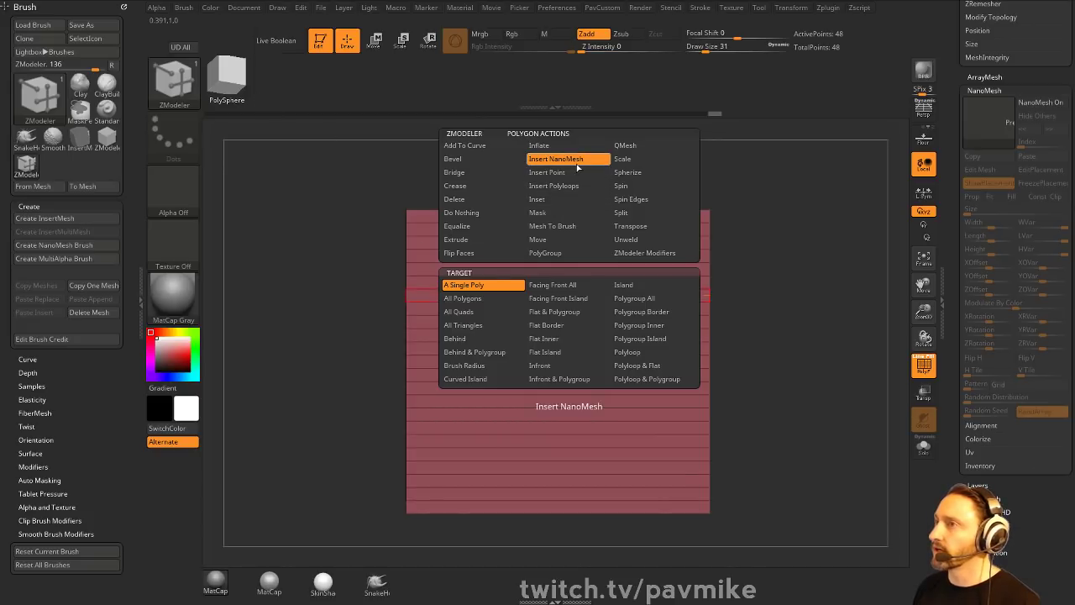
click(484, 286)
drag(784, 232, 714, 251)
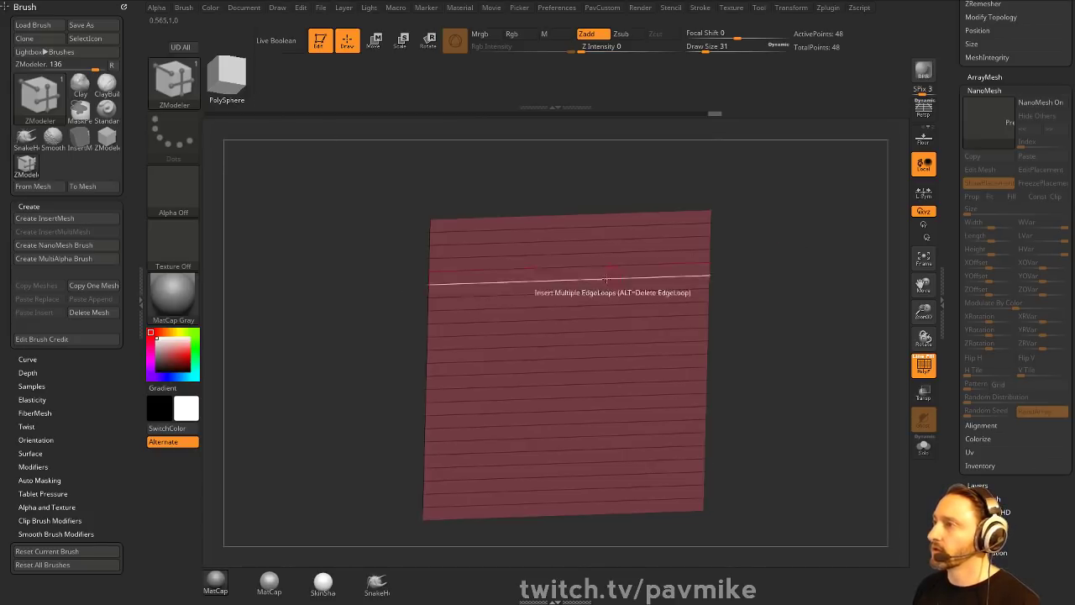
drag(579, 287, 621, 282)
key(ctrl+z)
- Change the Insert NanoMesh target to all polygons and insert a NanoMesh of size about 0.215 on the plane's strips
key(space)
click(497, 299)
key(shift)
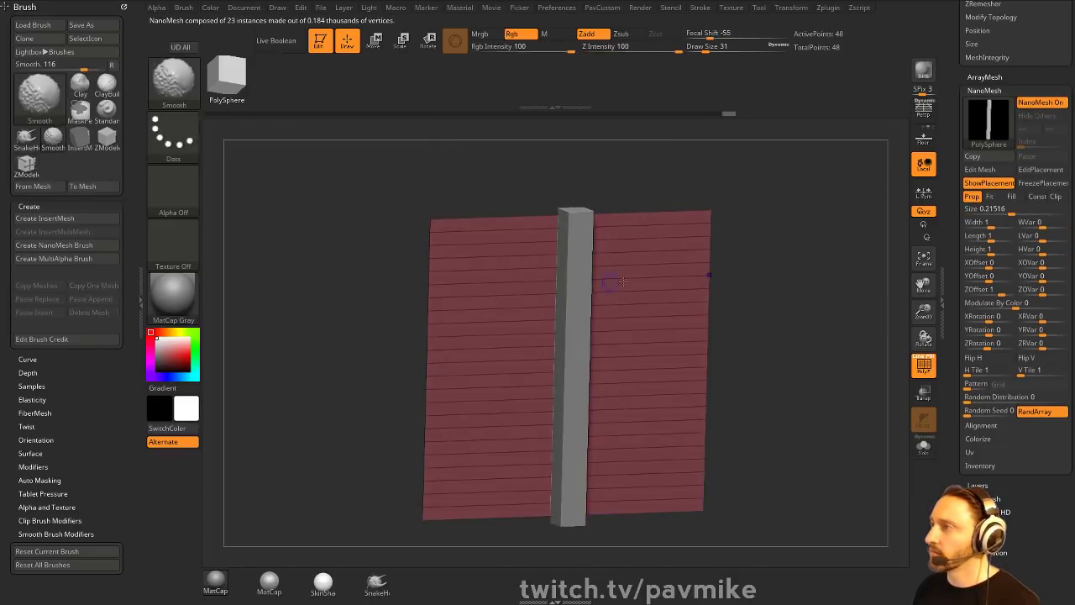
- Set the NanoMesh size to about 0.413, length 5.78, height 1.02 and width 0.133 to span the strips with planks
drag(726, 220, 861, 239)
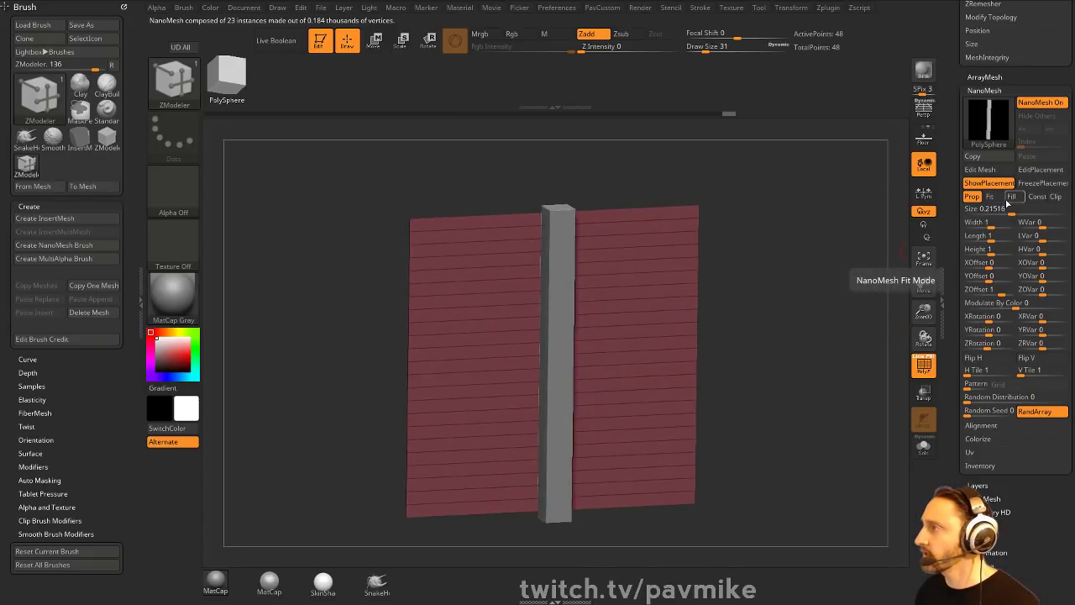
drag(1004, 207, 981, 250)
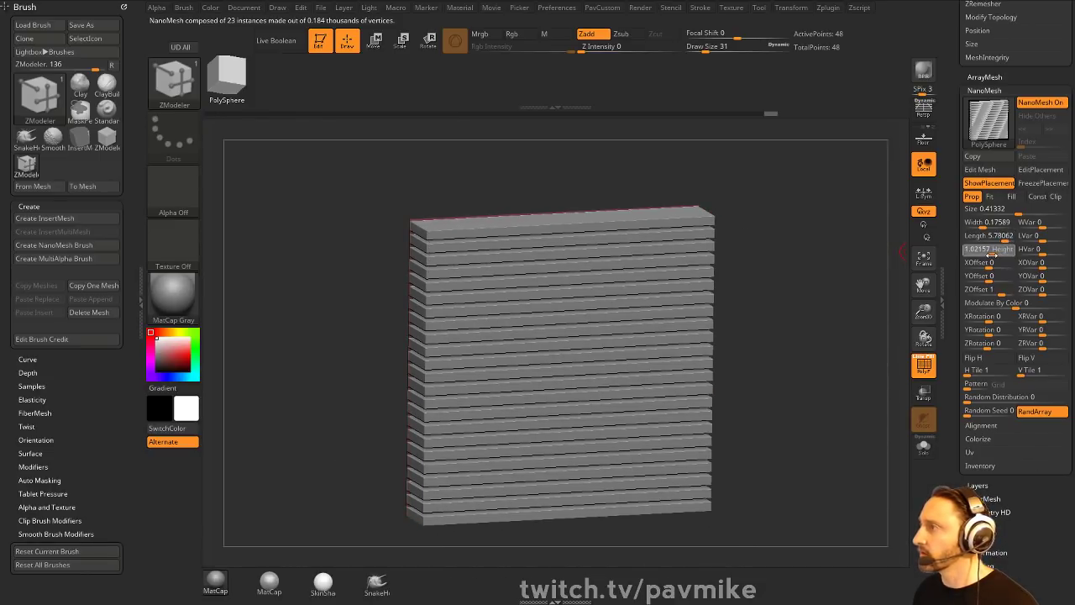
drag(988, 223, 982, 224)
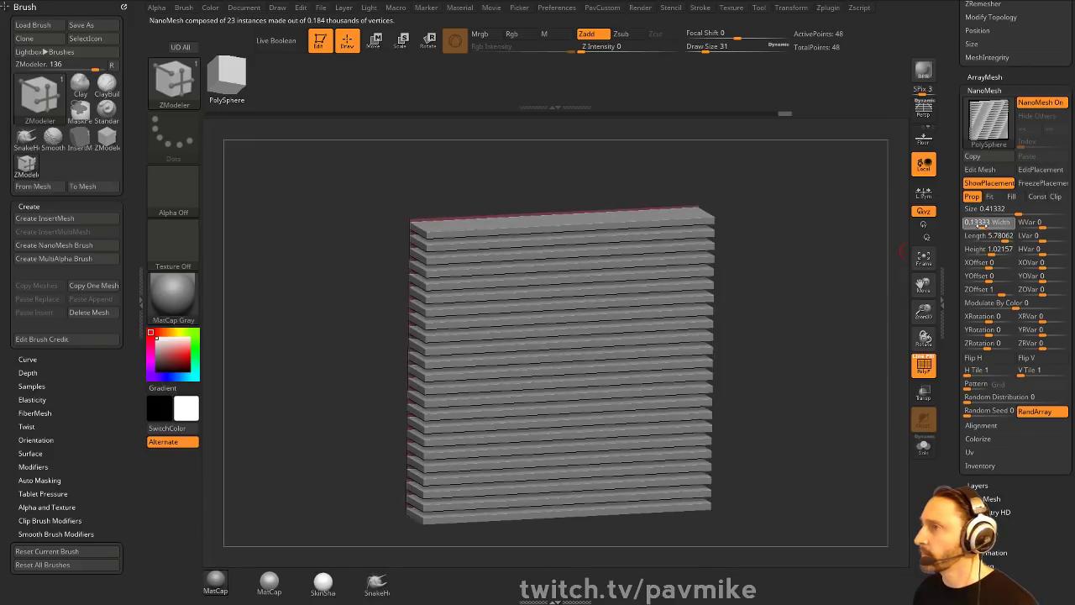
- Add random variation to the NanoMesh planks, with width variation 35 and height variation 8
drag(1049, 224, 1051, 251)
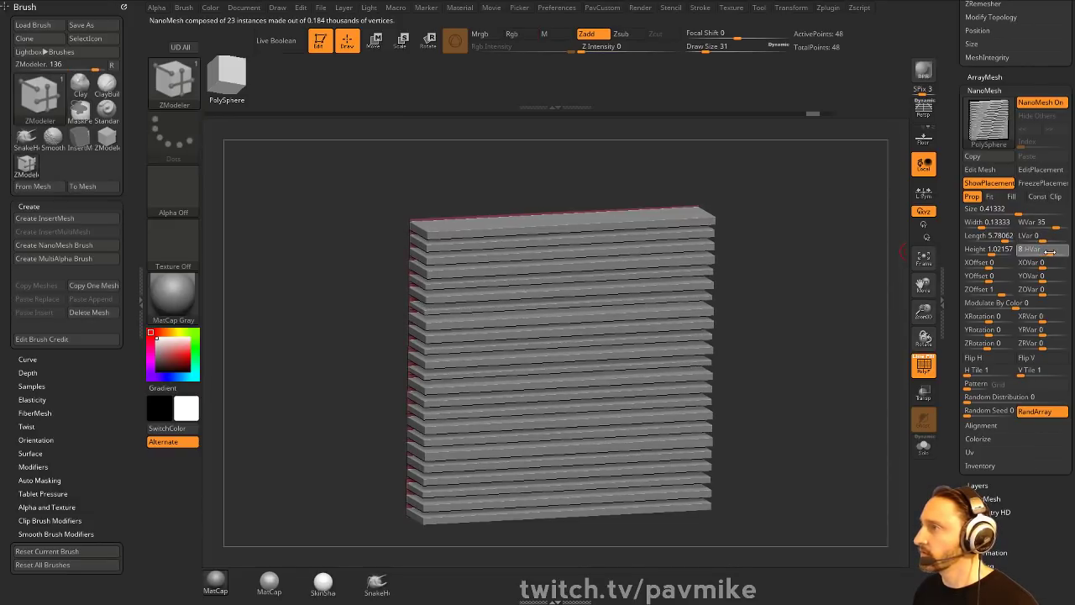
drag(802, 266, 879, 259)
drag(780, 373, 803, 368)
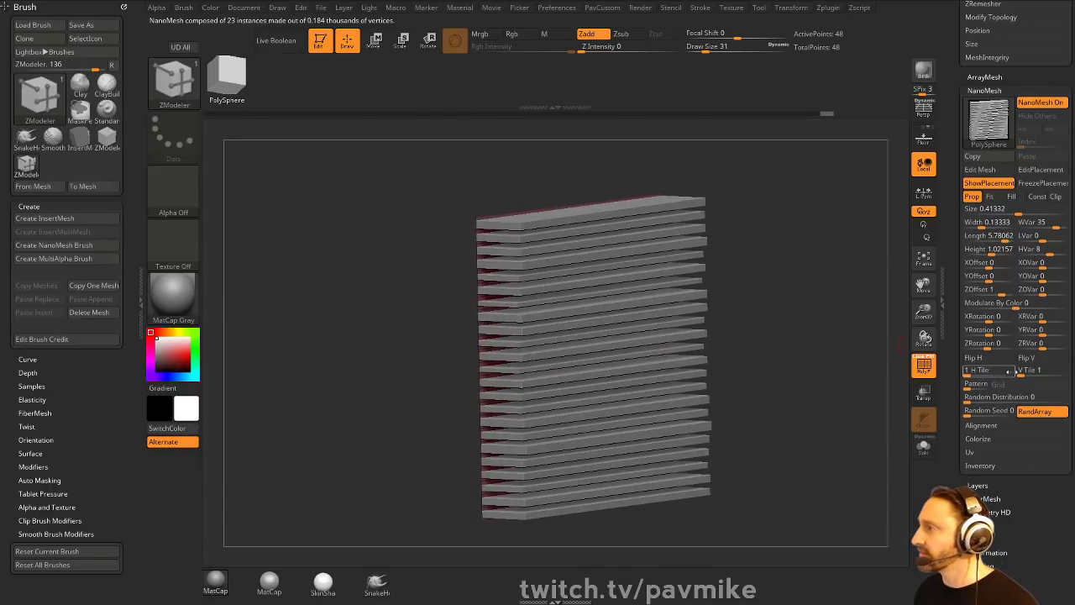
- Set the NanoMesh horizontal tiling to 3 so each strip holds three planks
click(968, 370)
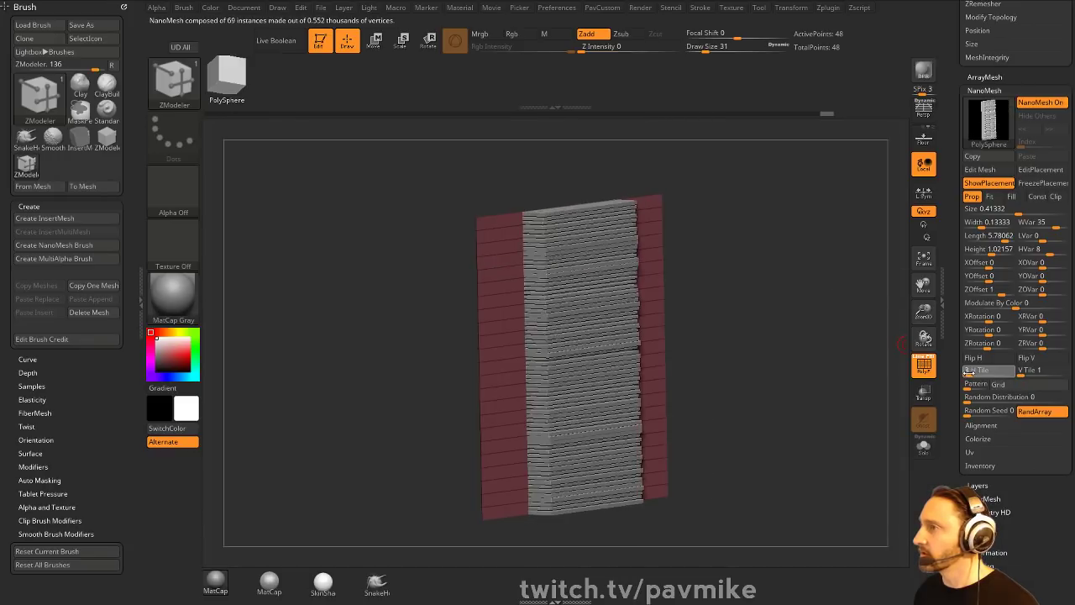
drag(969, 373, 964, 372)
drag(865, 355, 939, 370)
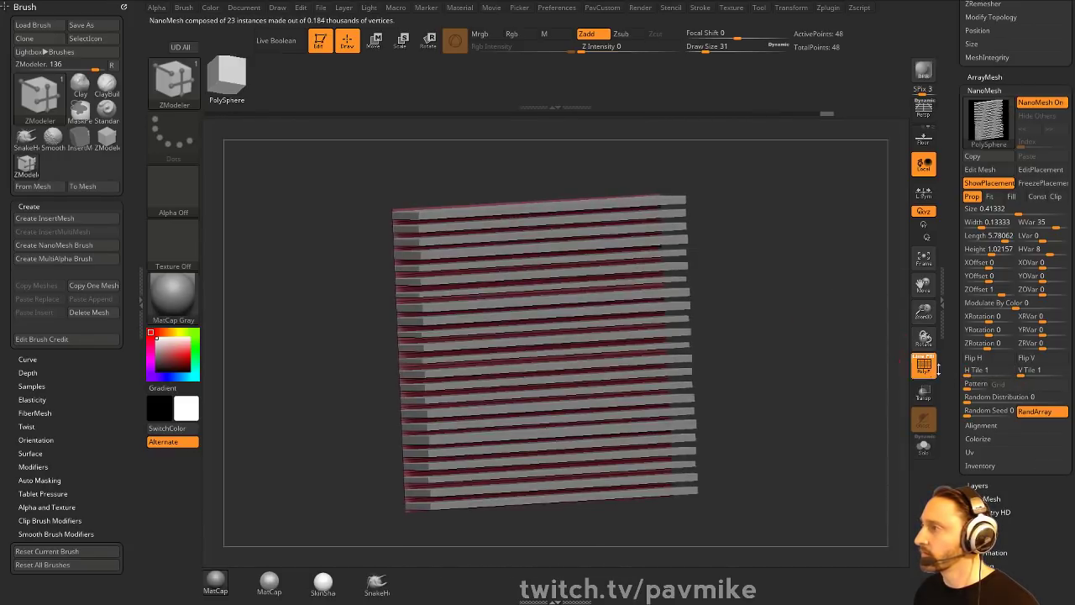
key(Right)
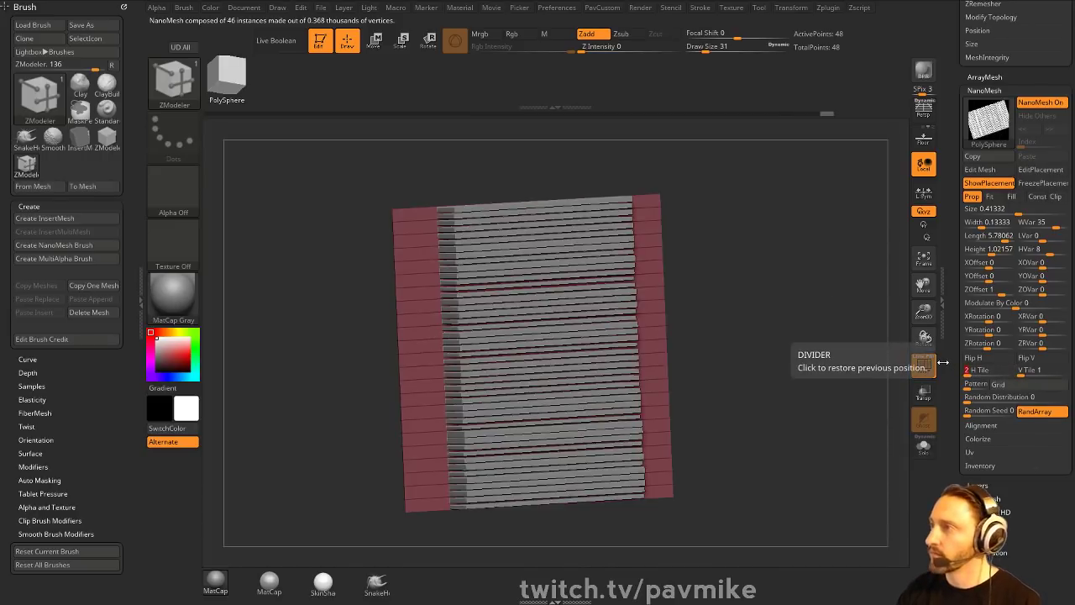
key(Right)
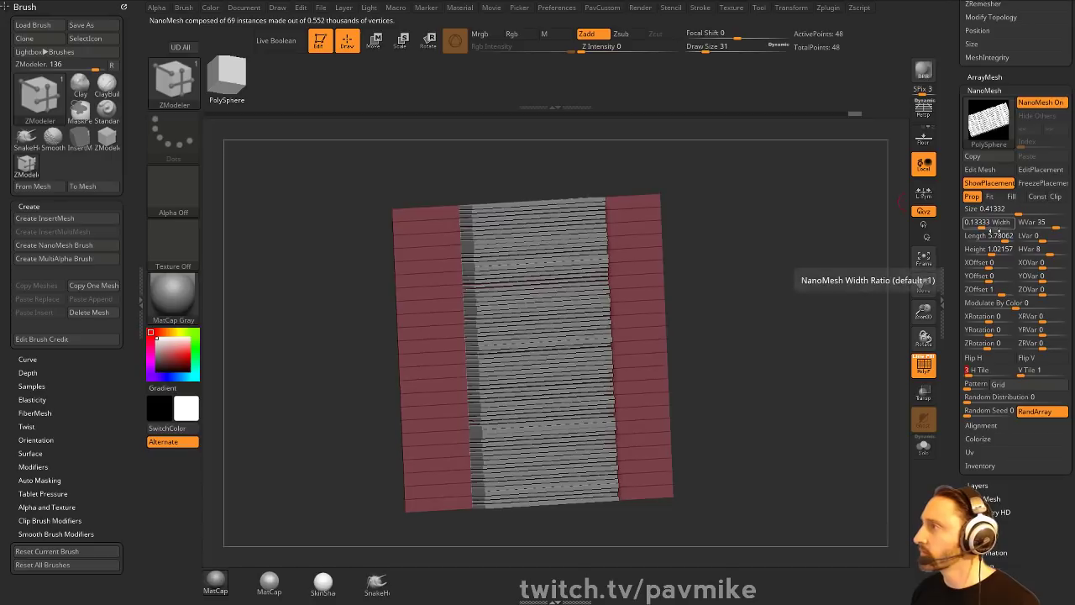
- Increase the NanoMesh length to 10 and the width to about 0.201
drag(1009, 238, 1016, 238)
ctrl+right_drag(850, 263, 839, 279)
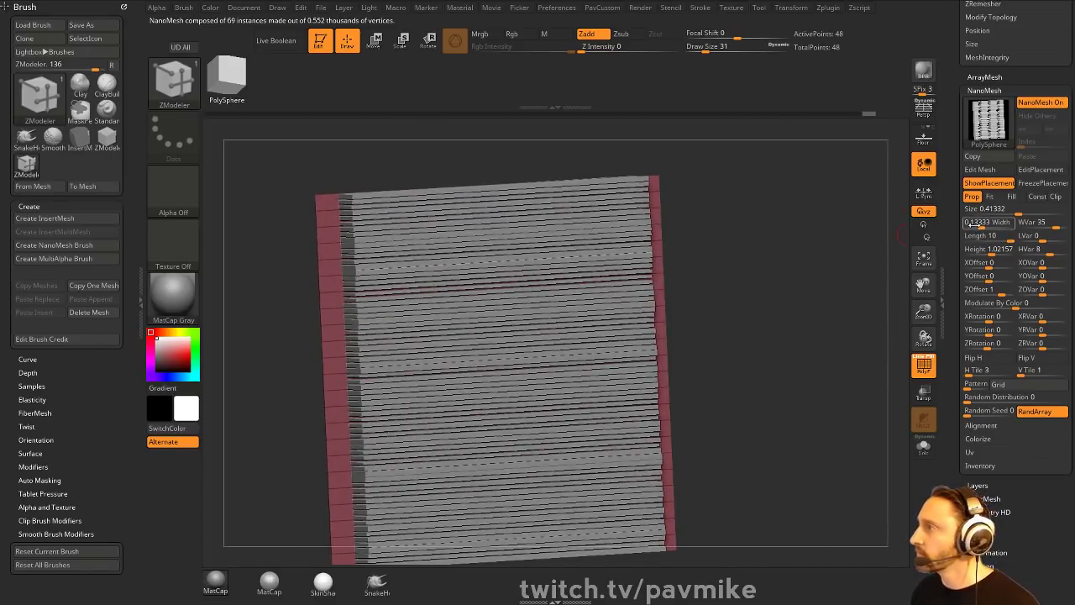
drag(988, 223, 985, 225)
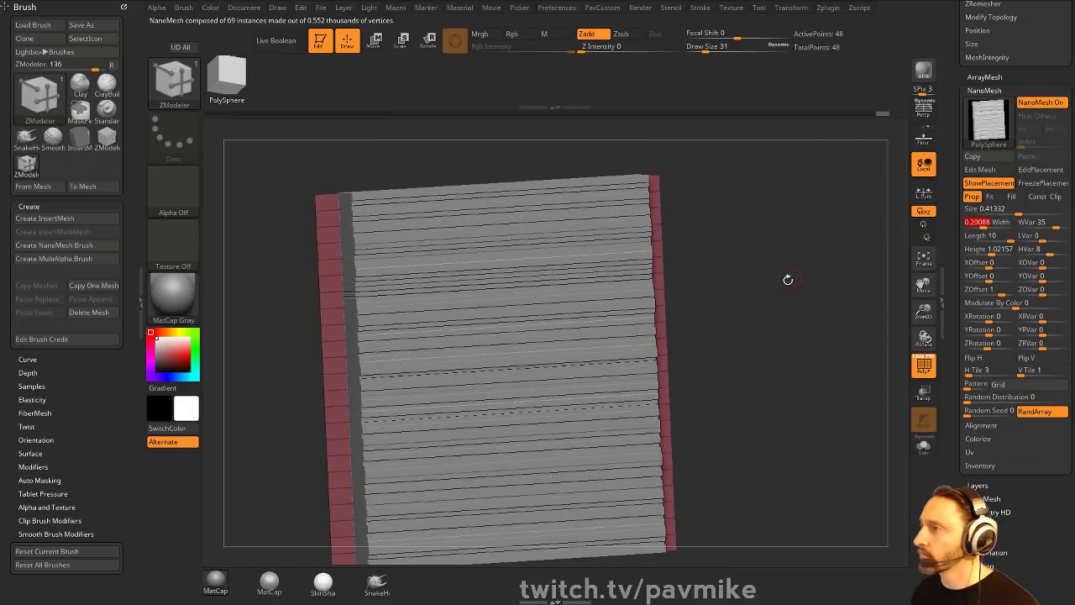
drag(788, 278, 773, 314)
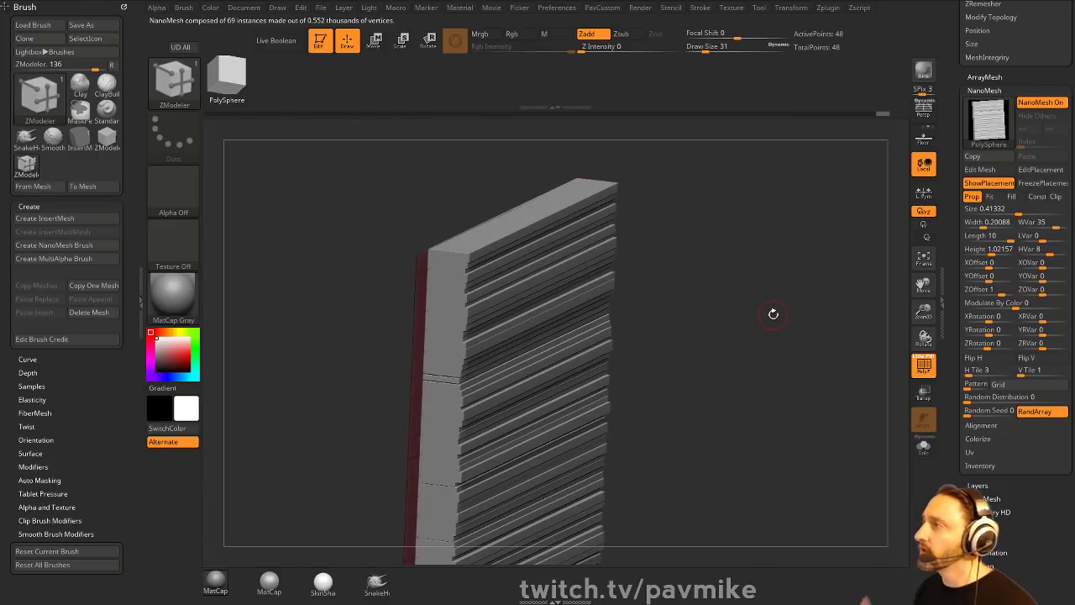
- Edit the NanoMesh source box: give it a single polygroup, slide both opposite edges of one end face inward for a taper, and return to the planks
click(979, 169)
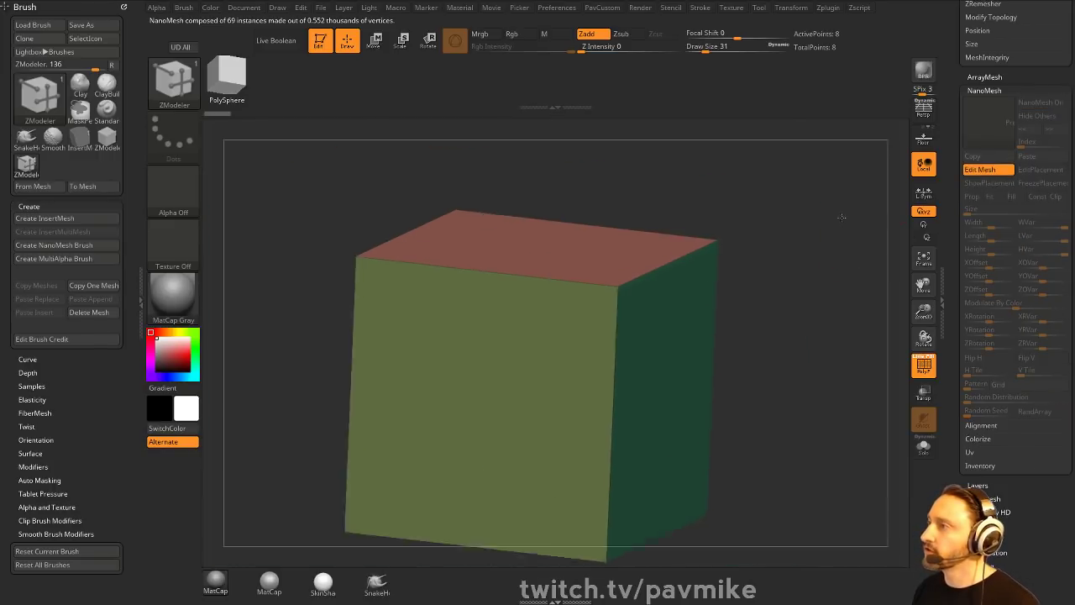
drag(801, 261, 809, 257)
key(ctrl+w)
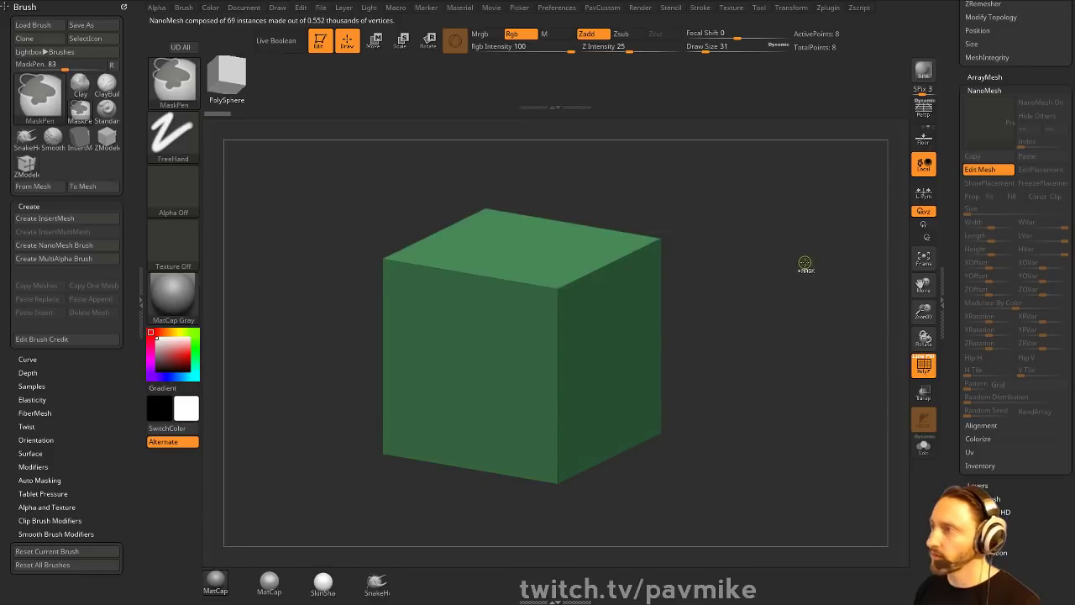
key(space)
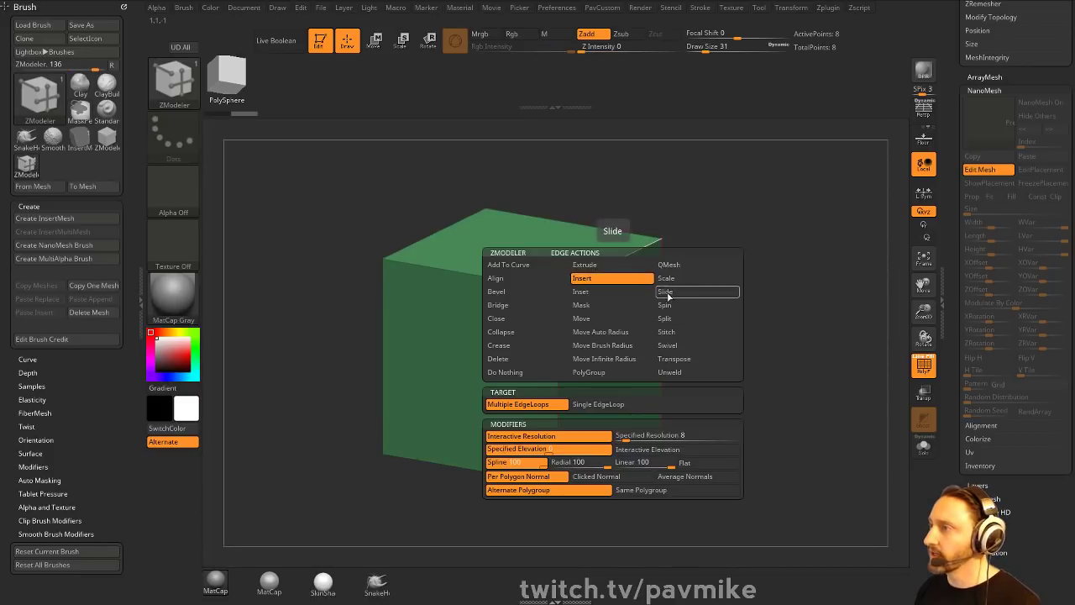
click(665, 288)
drag(607, 277, 608, 295)
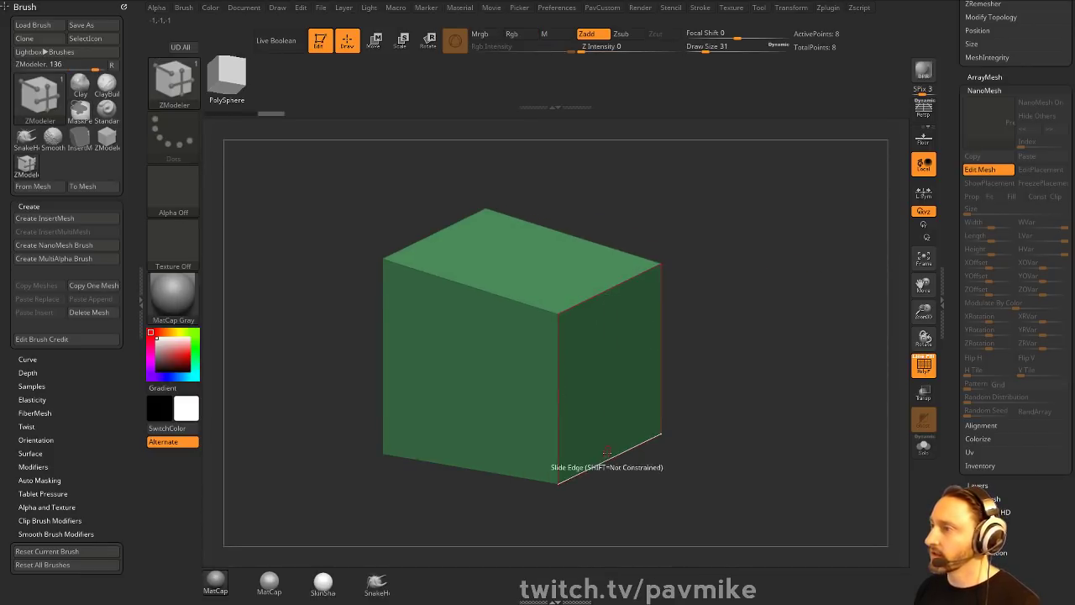
drag(607, 454, 607, 425)
click(980, 169)
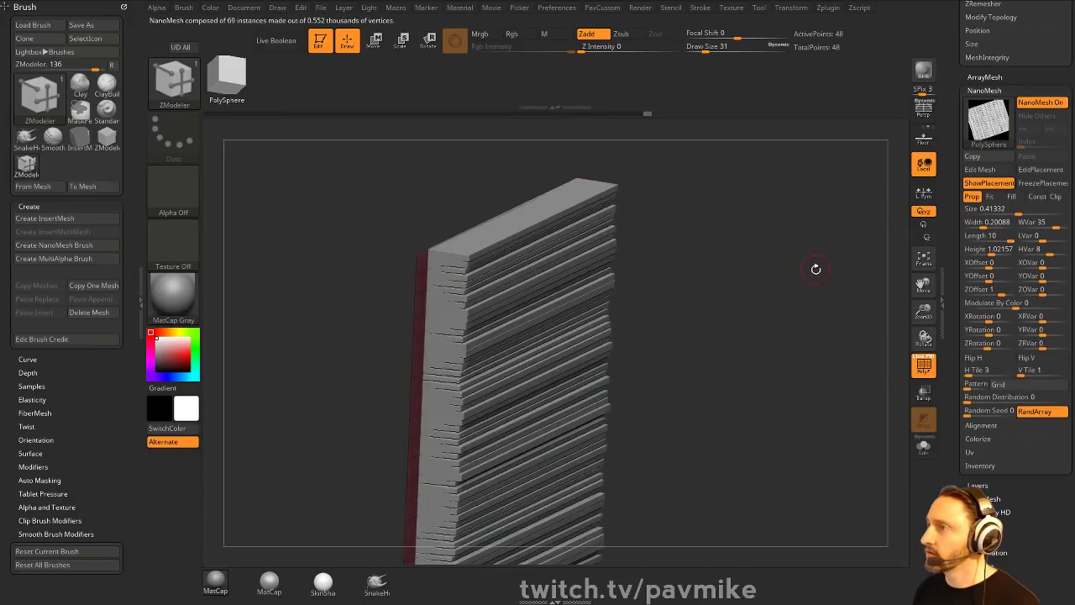
mouse_move(810, 274)
mouse_down()
mouse_move(752, 271)
mouse_move(809, 268)
mouse_up()
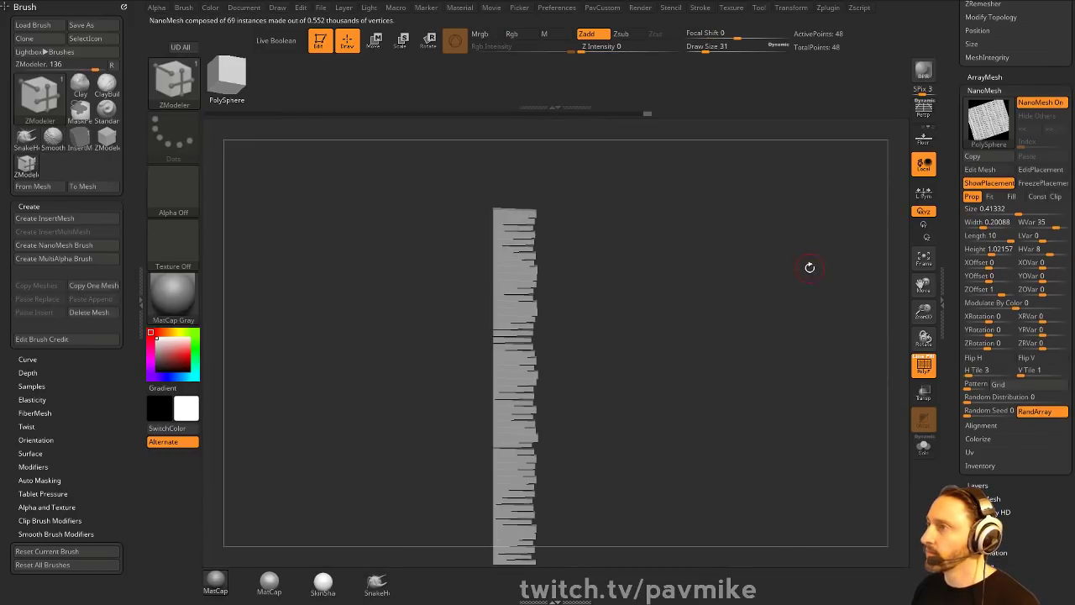
drag(769, 301, 740, 372)
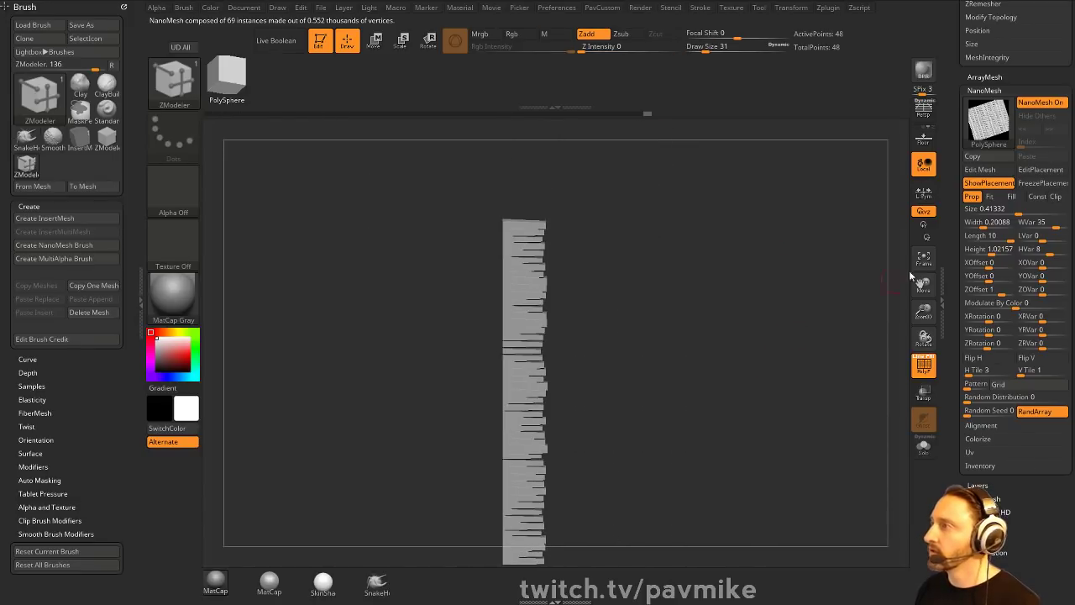
- Re-examine the tapered source box, view its side profile with the transform gizmo, and compare it with the plank surface
click(999, 173)
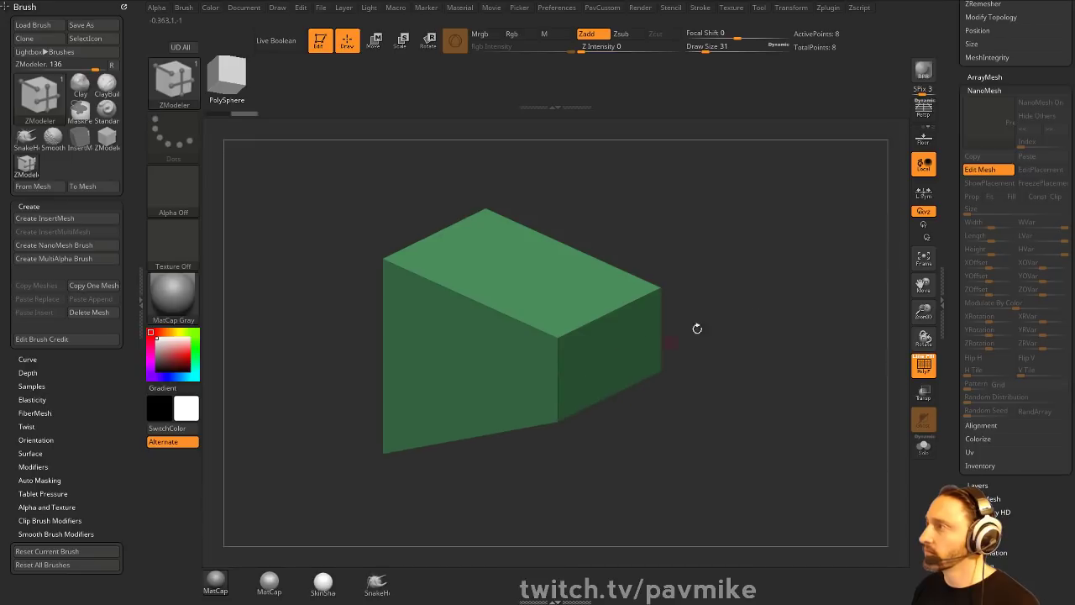
click(991, 172)
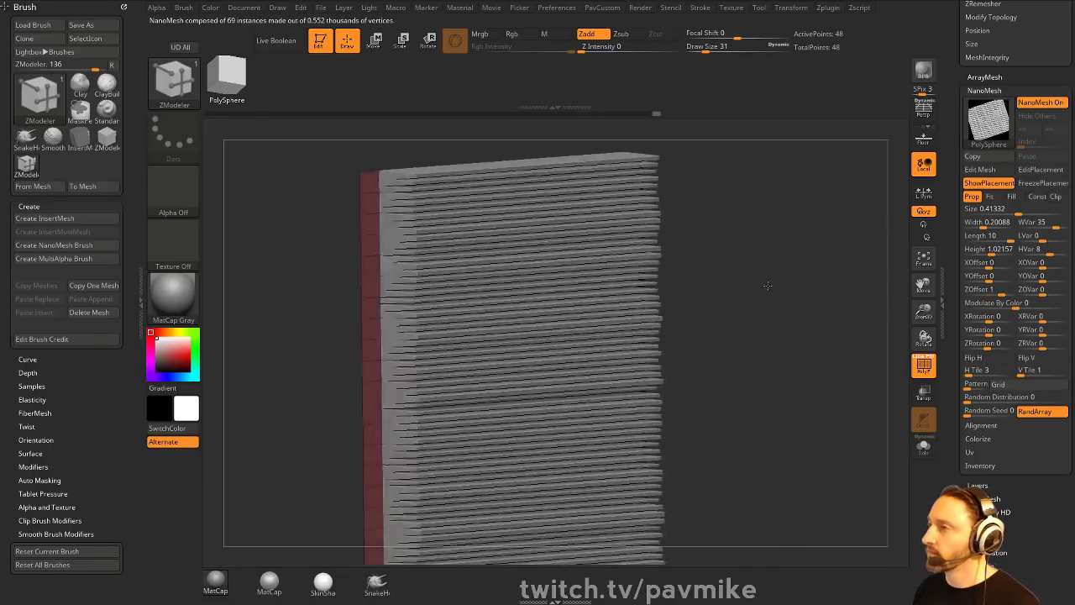
drag(789, 288, 768, 332)
click(991, 172)
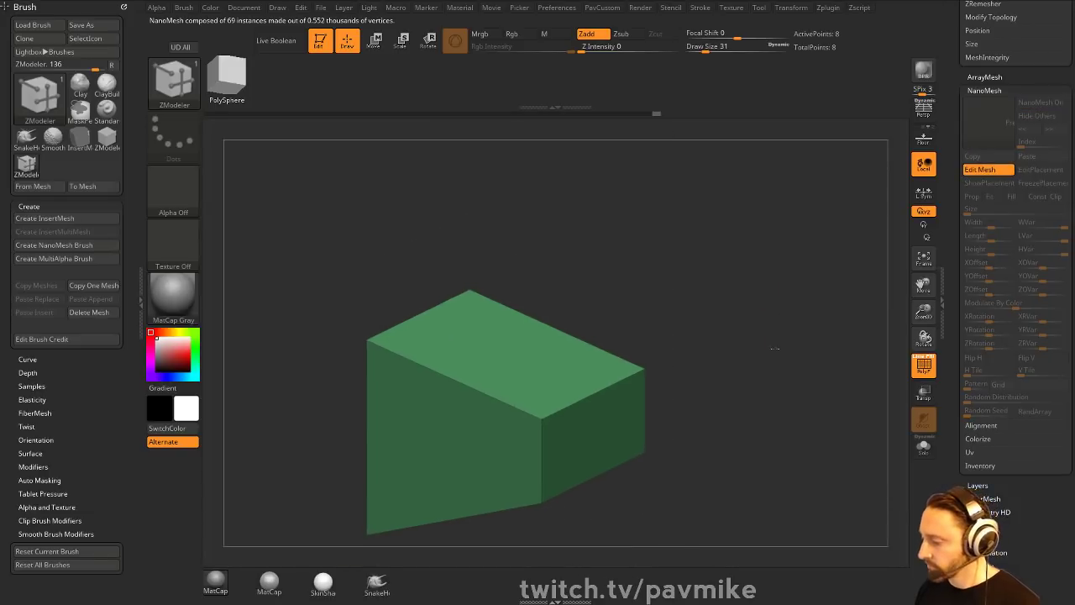
shift+drag(691, 350, 682, 345)
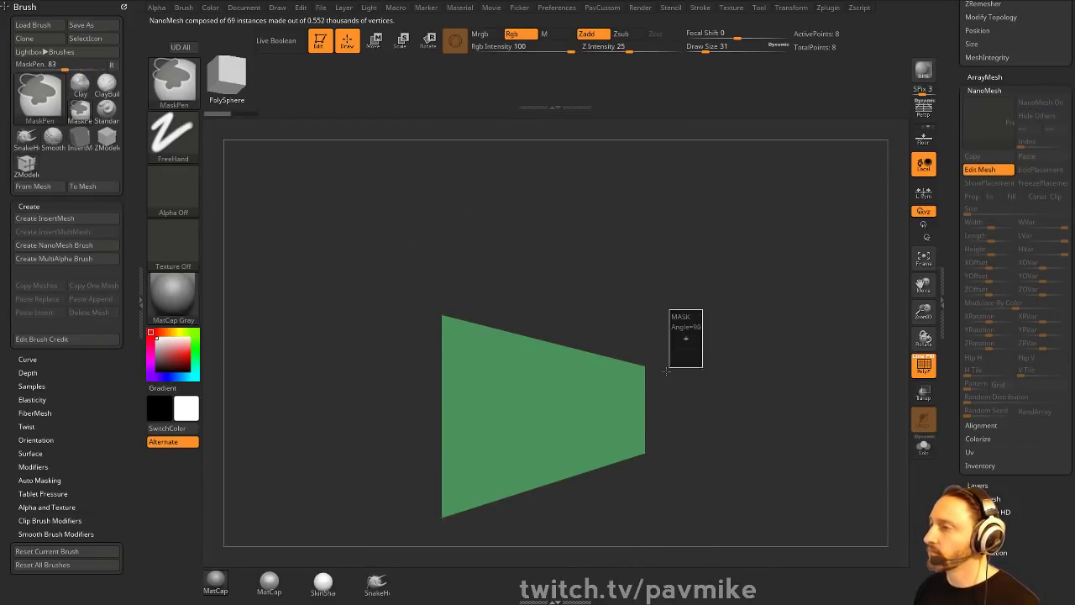
key(w)
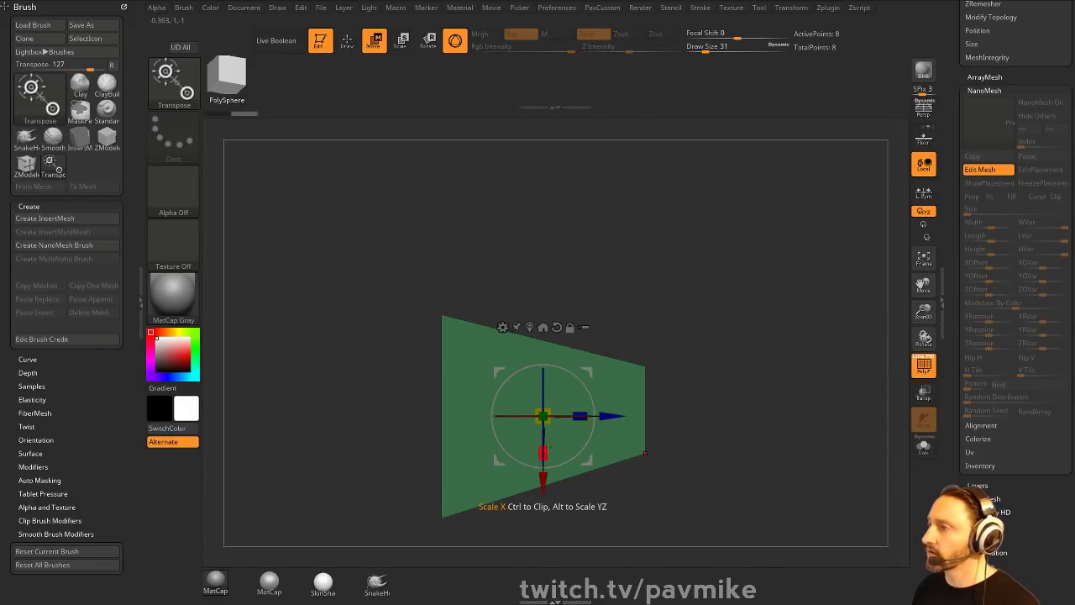
key(q)
click(980, 169)
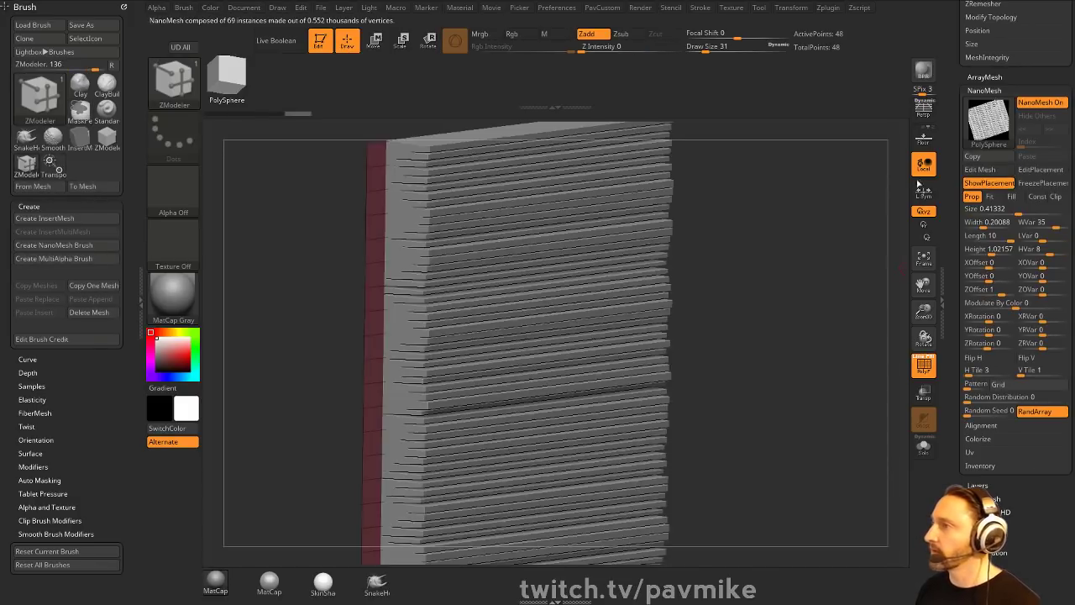
drag(790, 295, 732, 282)
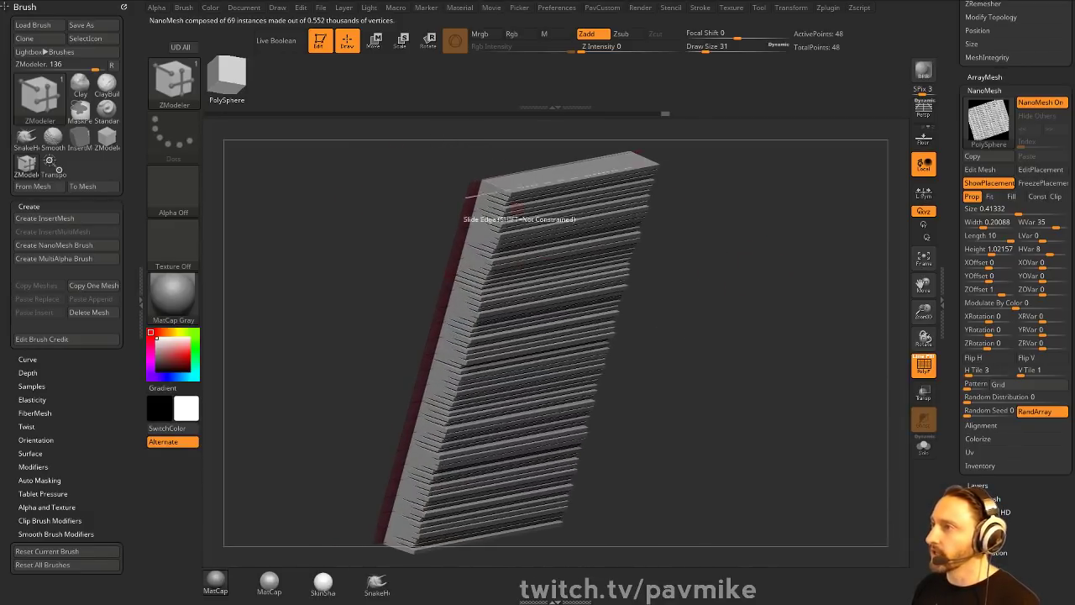
- Set the NanoMesh length variation to 2
drag(728, 231, 870, 226)
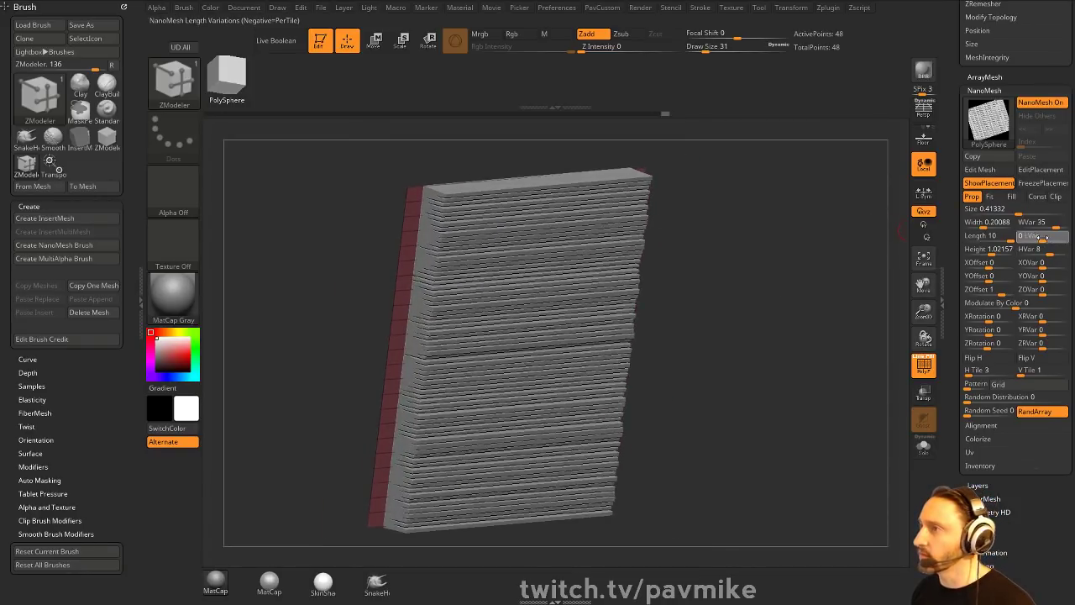
drag(1047, 239, 1048, 240)
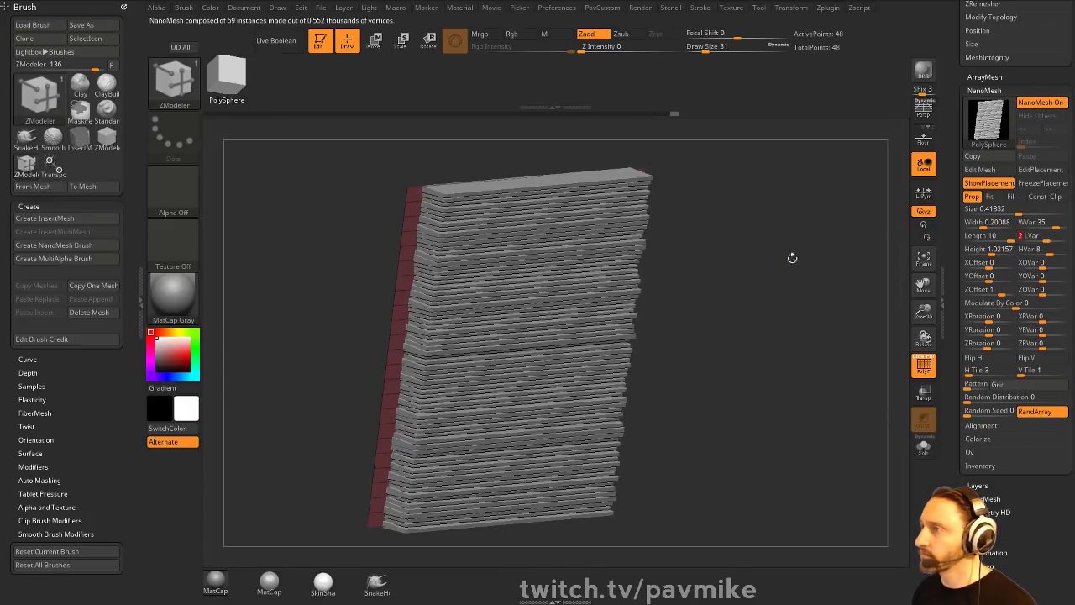
drag(792, 257, 748, 270)
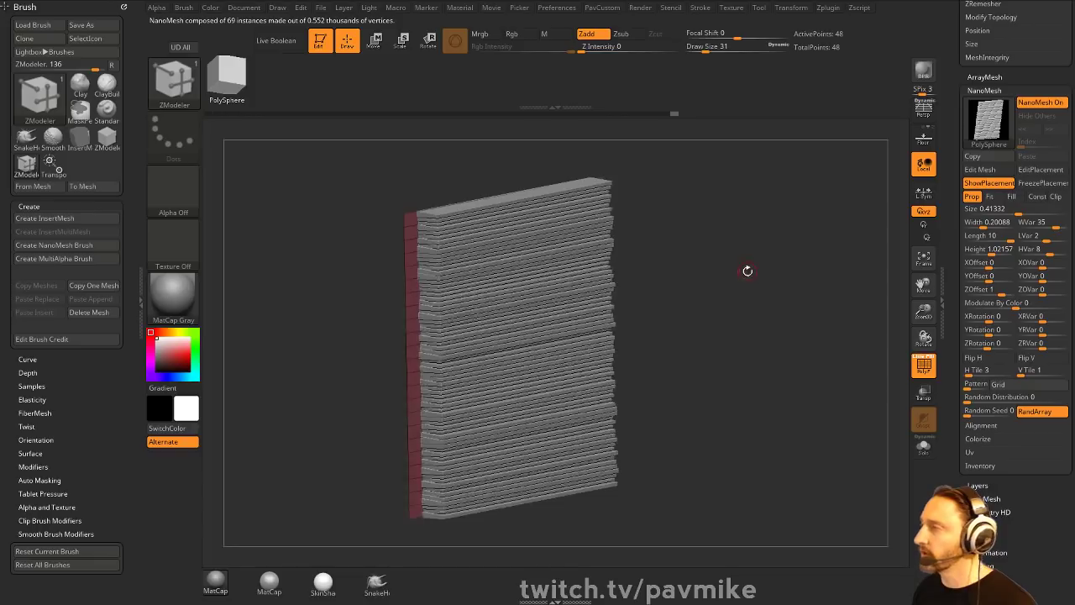
- Convert the NanoMesh to real geometry, then isolate the planks and delete the hidden base plane
click(979, 466)
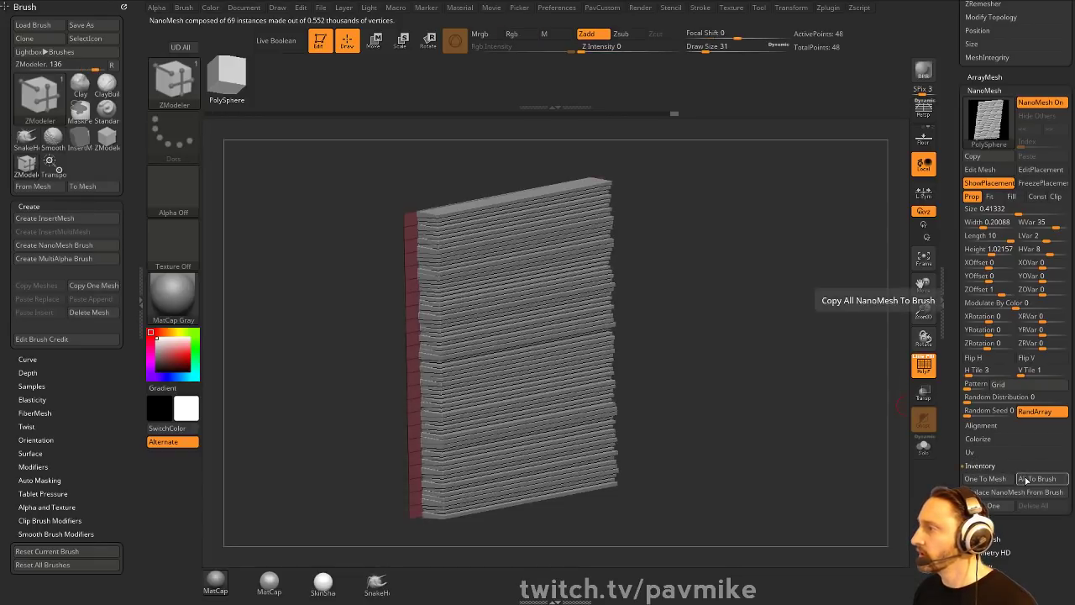
click(990, 480)
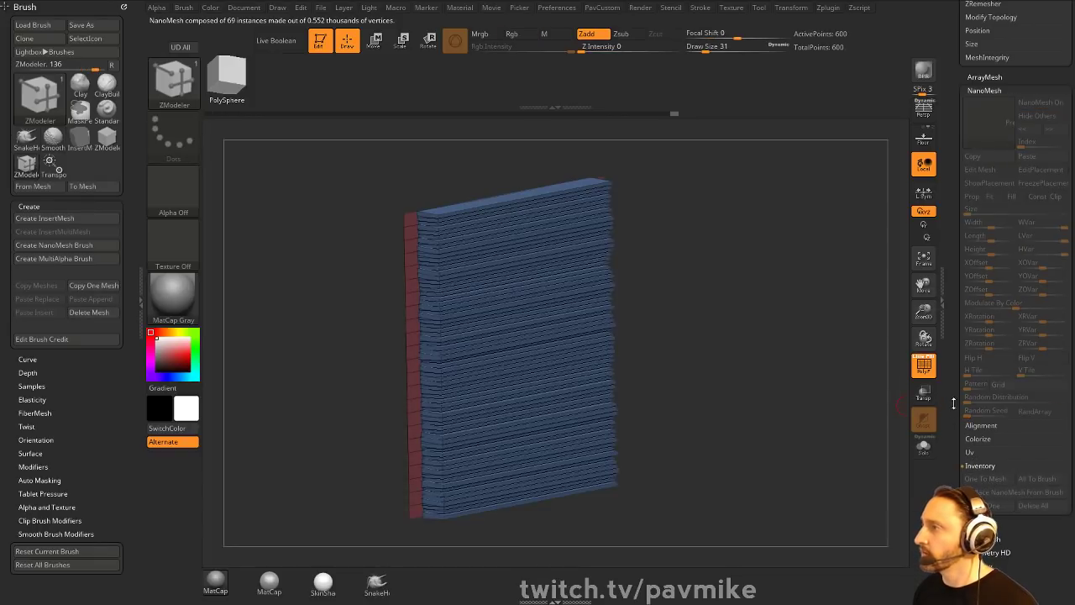
ctrl+shift+click(410, 218)
ctrl+shift+drag(710, 226, 747, 284)
key(space)
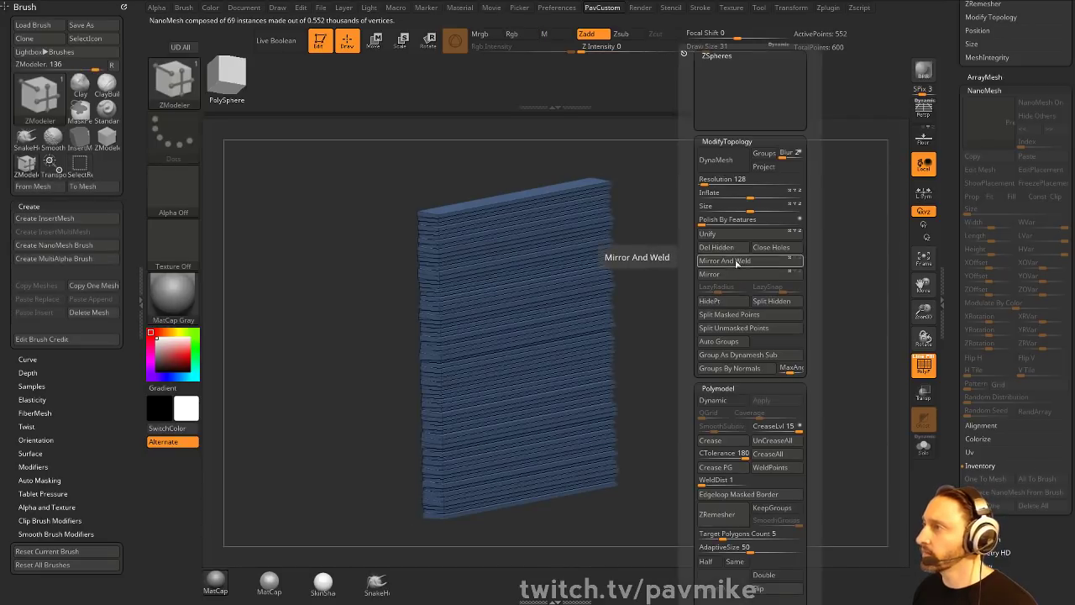
click(733, 247)
- Mask one end of the planks in side view and move the unmasked end along the depth axis to form a deep block
shift+drag(771, 198, 770, 219)
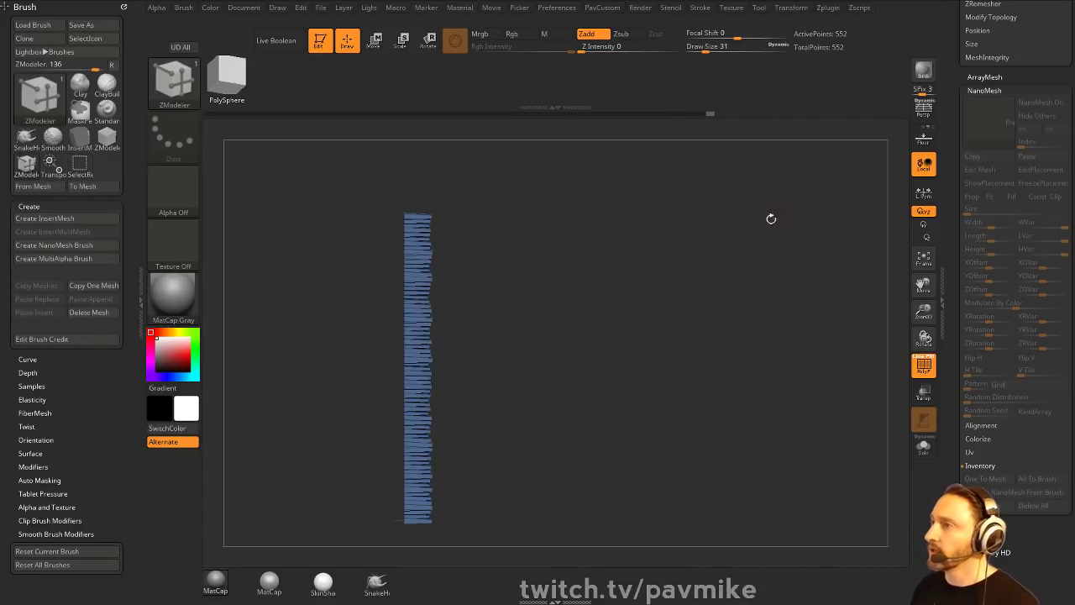
ctrl+drag(527, 165, 423, 562)
key(w)
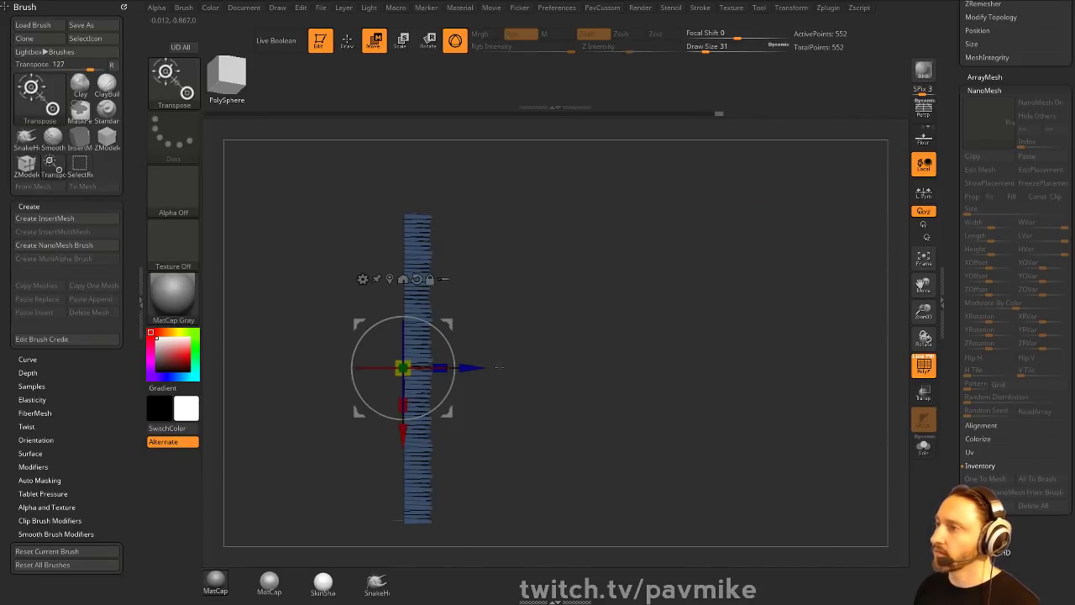
mouse_move(476, 367)
mouse_down()
mouse_move(782, 367)
mouse_move(811, 391)
mouse_up()
key(q)
- Squash the plank block's height with the transform gizmo and turn off the polyframe display
mouse_move(811, 370)
mouse_down()
mouse_move(794, 302)
mouse_move(830, 156)
mouse_move(875, 175)
mouse_move(792, 192)
mouse_move(798, 210)
mouse_move(773, 239)
mouse_up()
key(w)
drag(589, 419, 590, 400)
key(q)
key(shift+f)
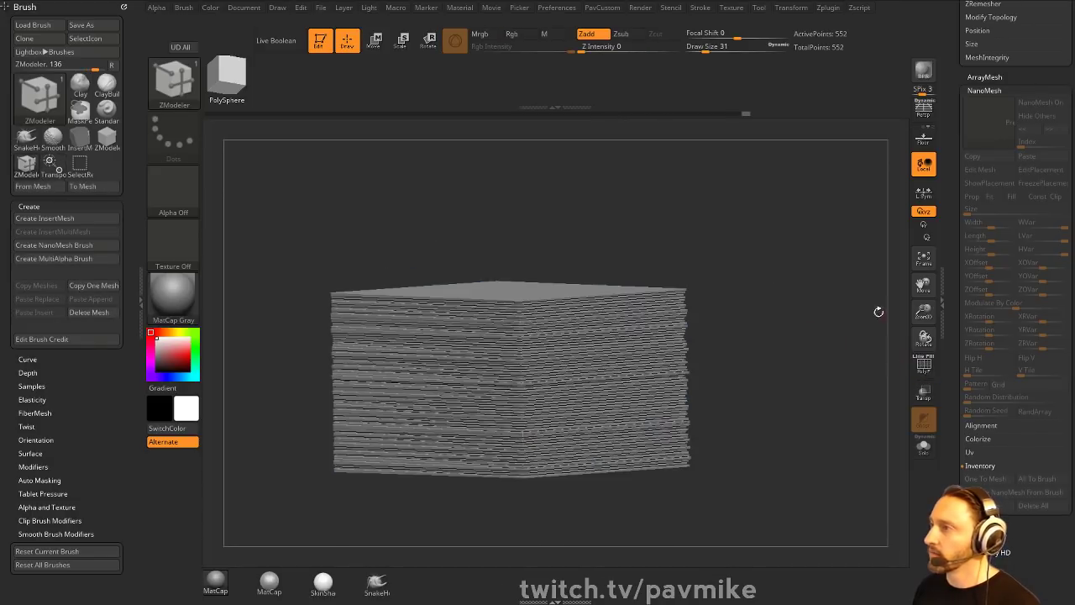
- Turn on dynamic subdivision for the plank stack and crease its edges with crease level 2 and crease tolerance 58
drag(879, 312, 760, 301)
drag(829, 216, 868, 264)
drag(868, 264, 828, 290)
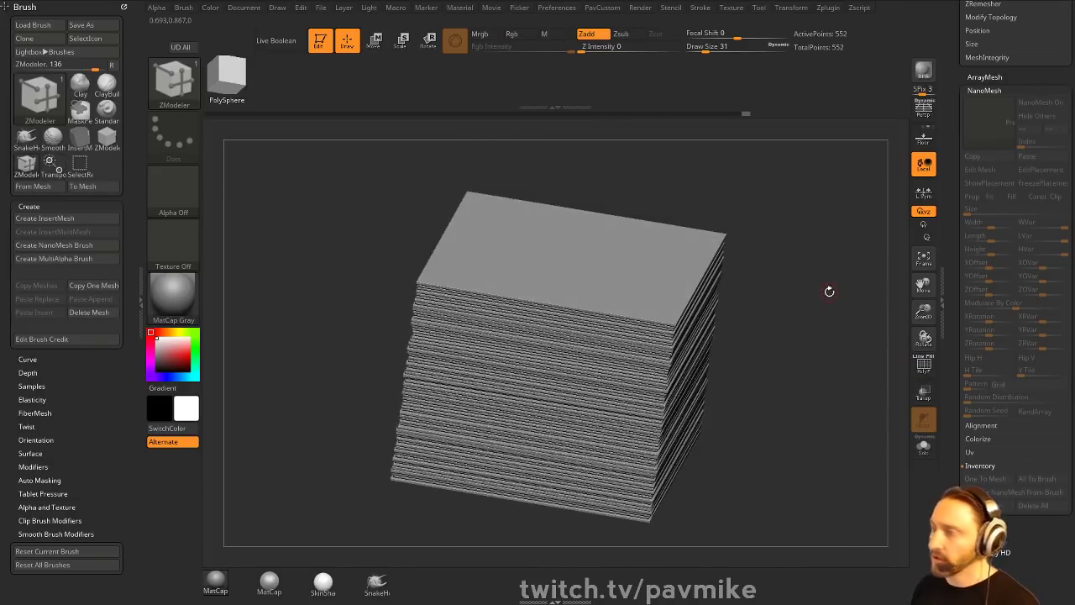
key(grave)
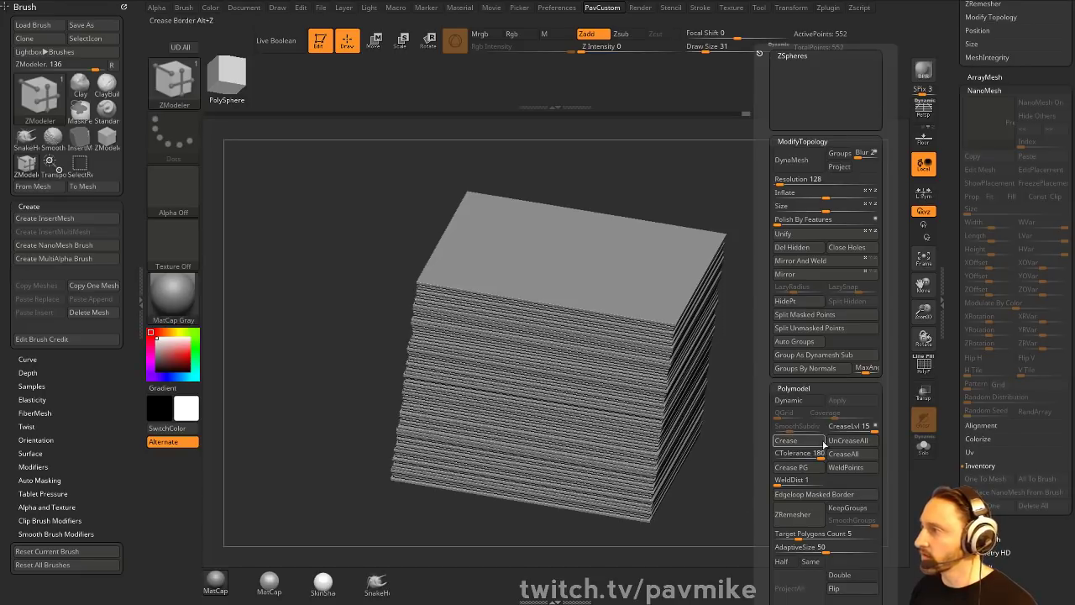
click(793, 401)
click(797, 430)
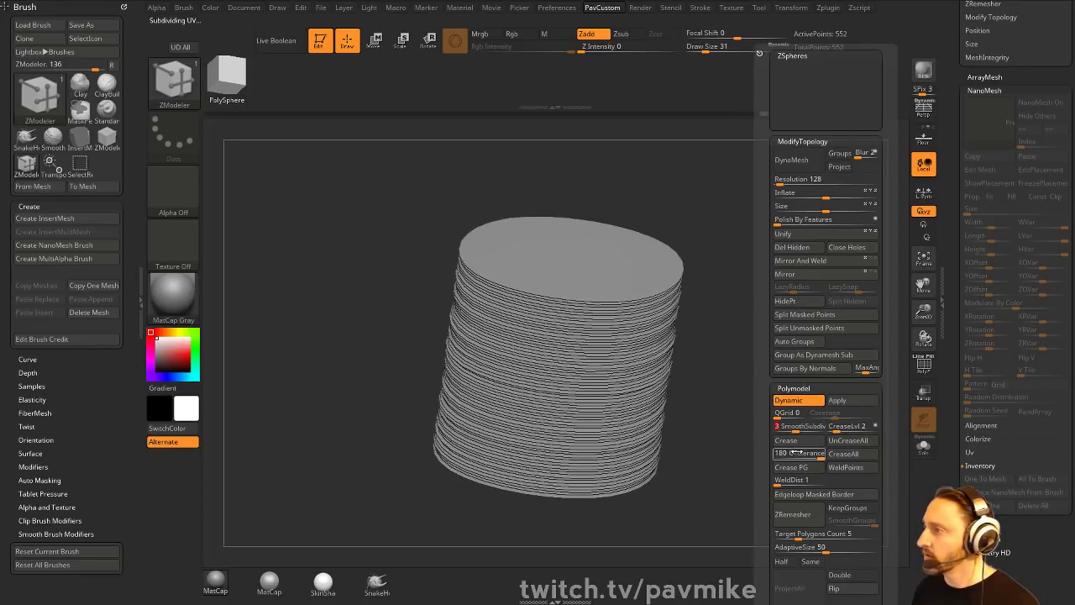
click(798, 426)
click(836, 427)
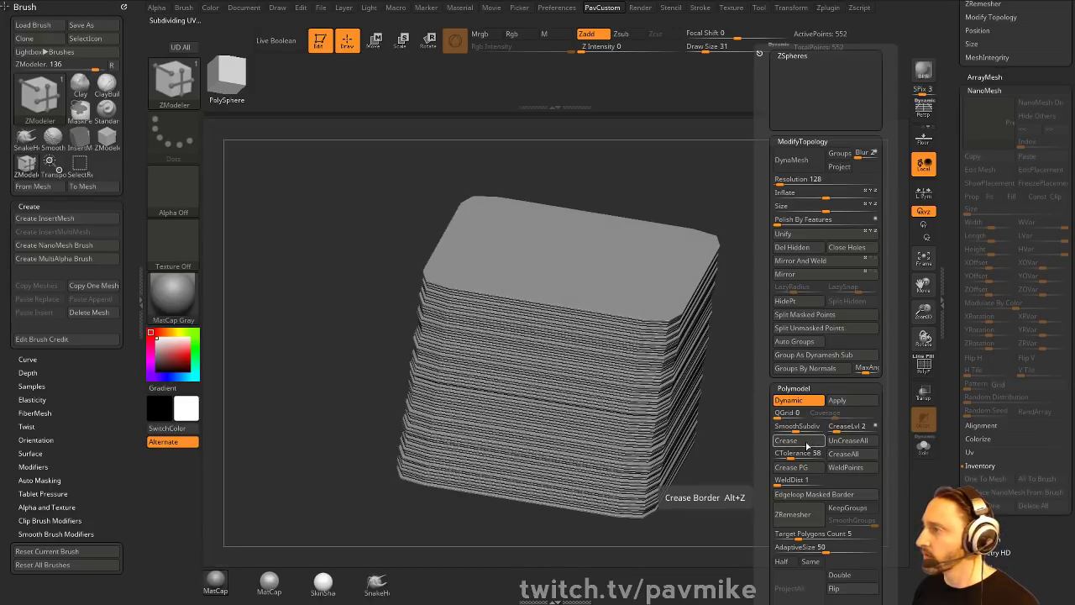
click(806, 453)
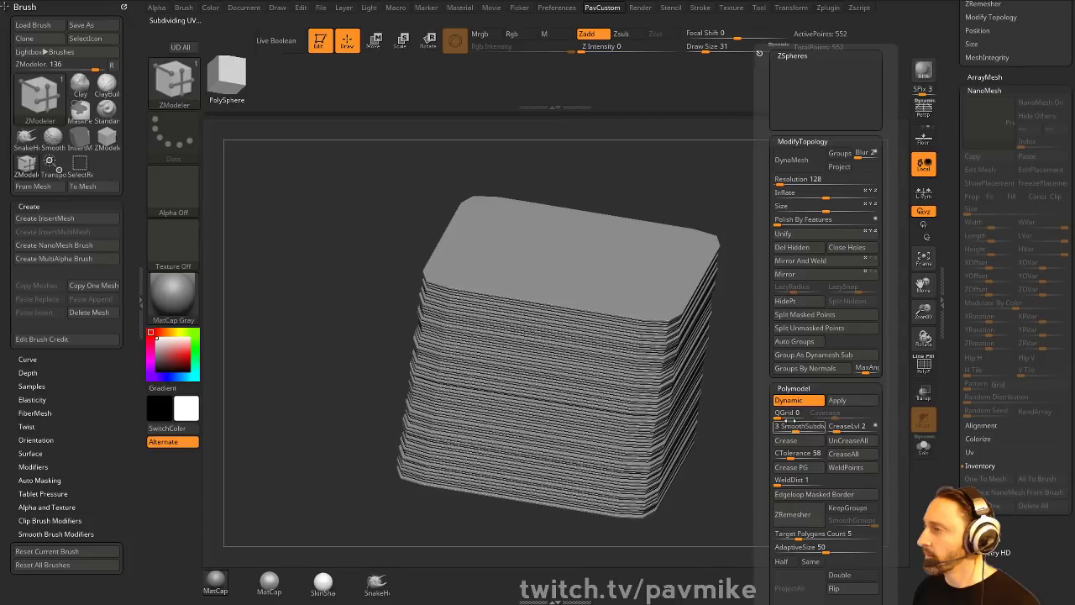
- Set the dynamic subdivision to QGrid 3 with coverage 0.0318, smooth subdivision 0 and crease level 0
alt+drag(776, 316, 732, 311)
key(space)
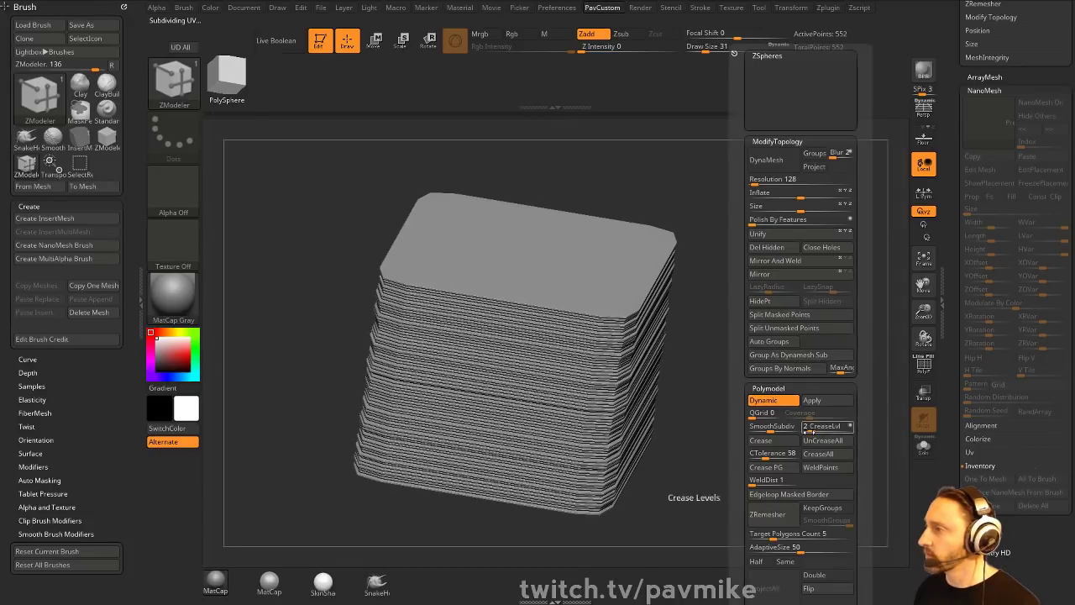
drag(760, 430, 813, 418)
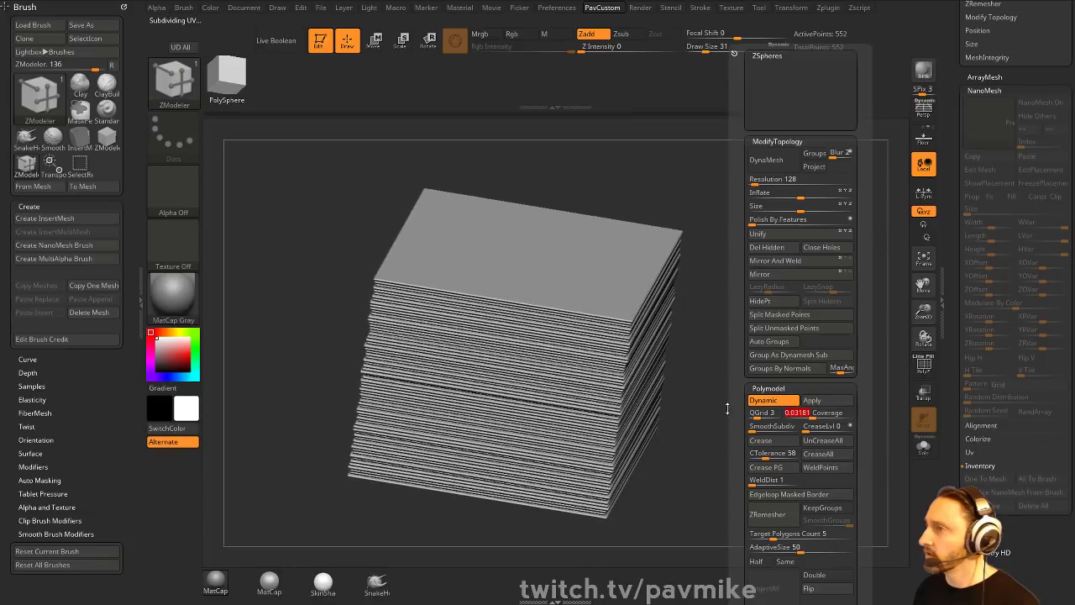
drag(728, 409, 886, 357)
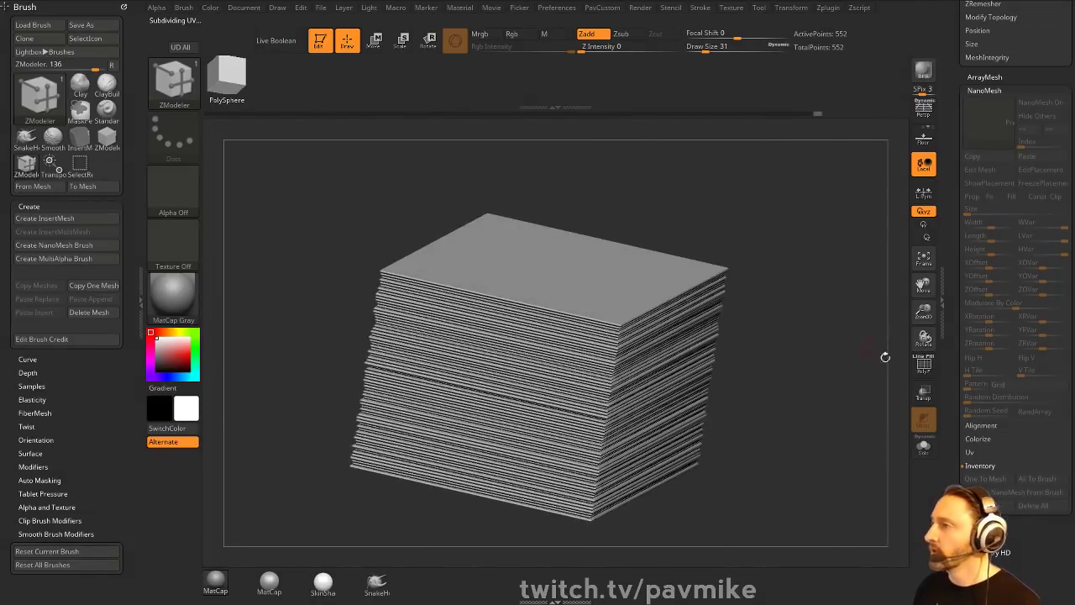
- Unify the plank block's size and position, then turn on perspective and the floor grid
drag(886, 299, 808, 266)
key(w)
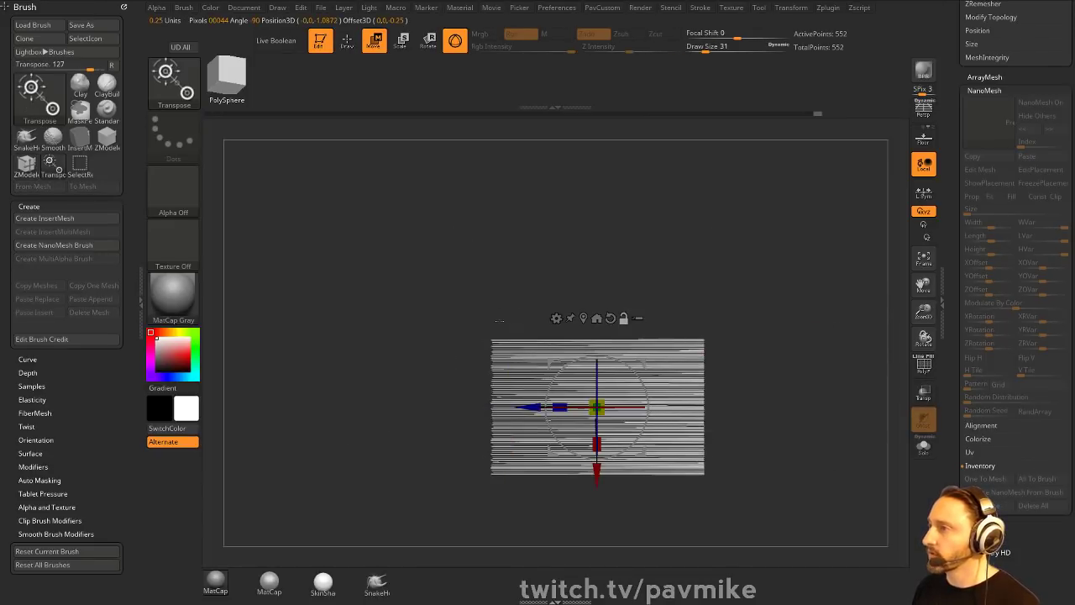
key(space)
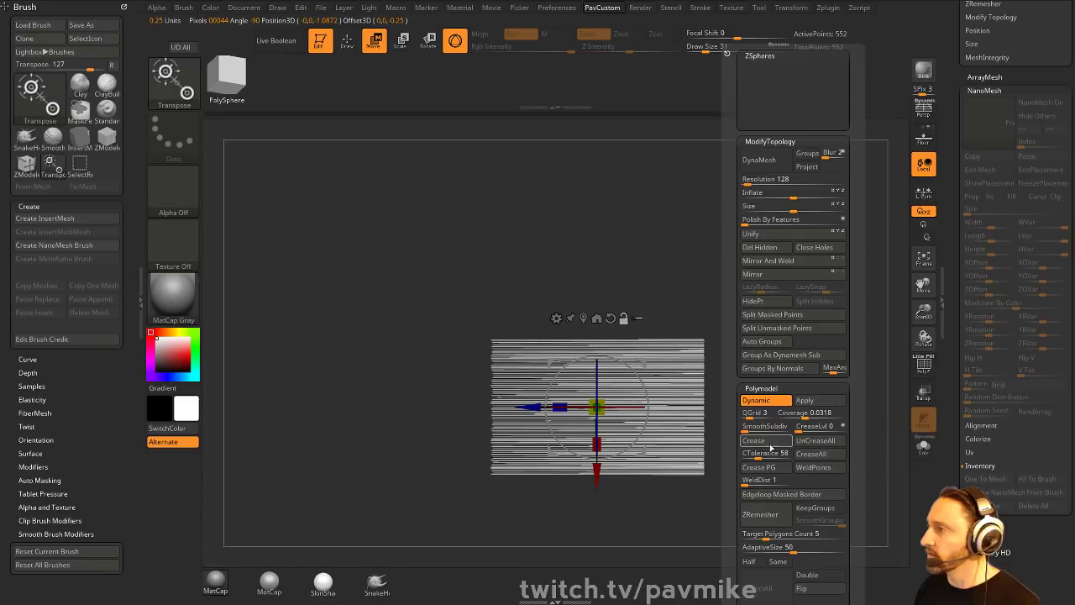
click(770, 235)
alt+drag(815, 260, 731, 268)
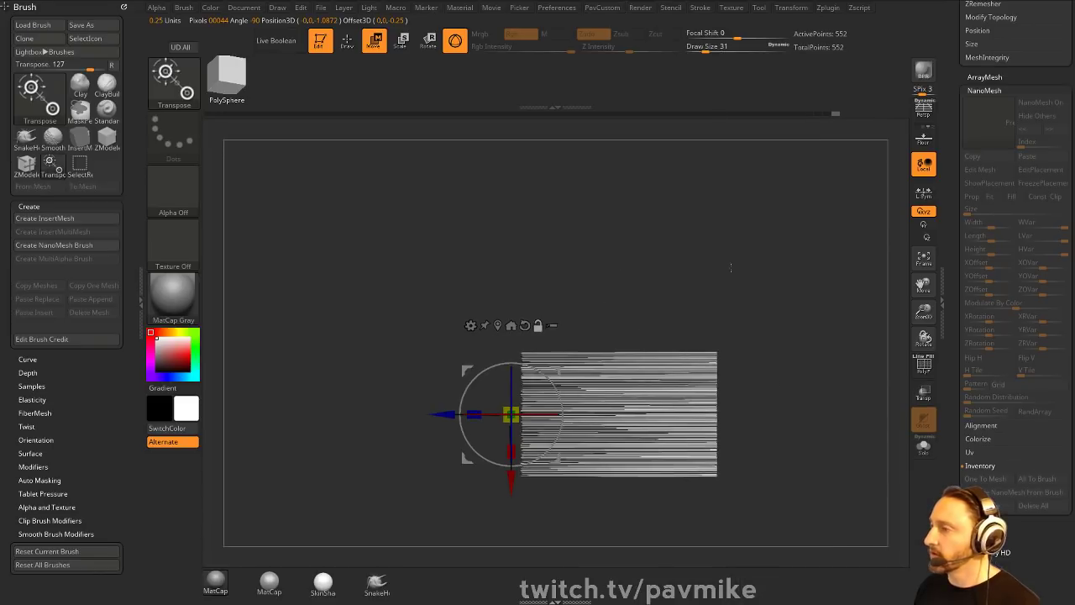
key(q)
click(926, 115)
click(918, 144)
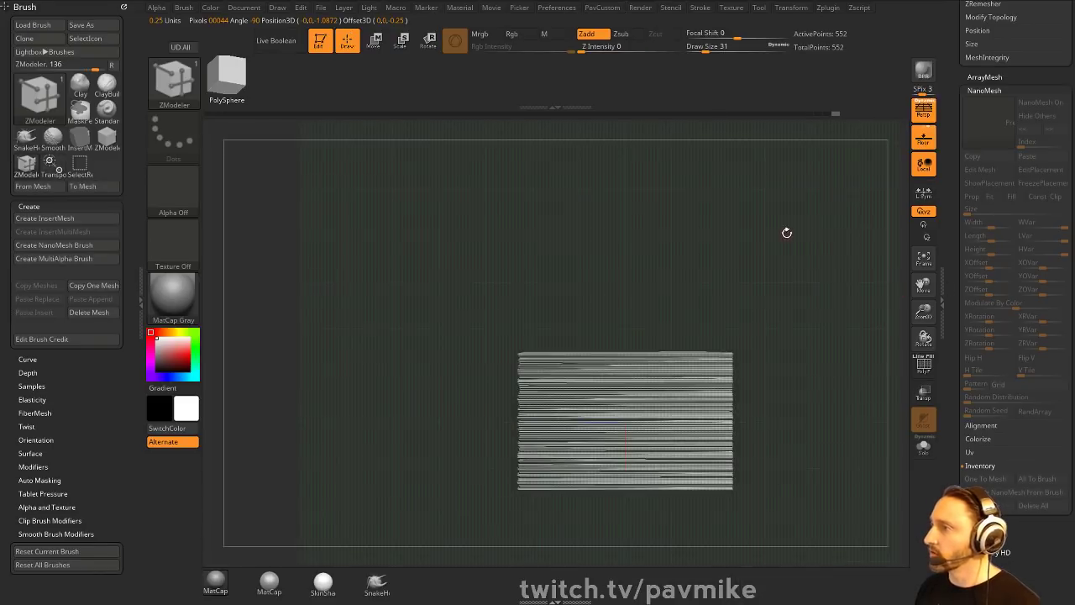
- Turn off perspective and rotate the layered block with the transform gizmo
drag(787, 233, 723, 290)
drag(827, 307, 906, 232)
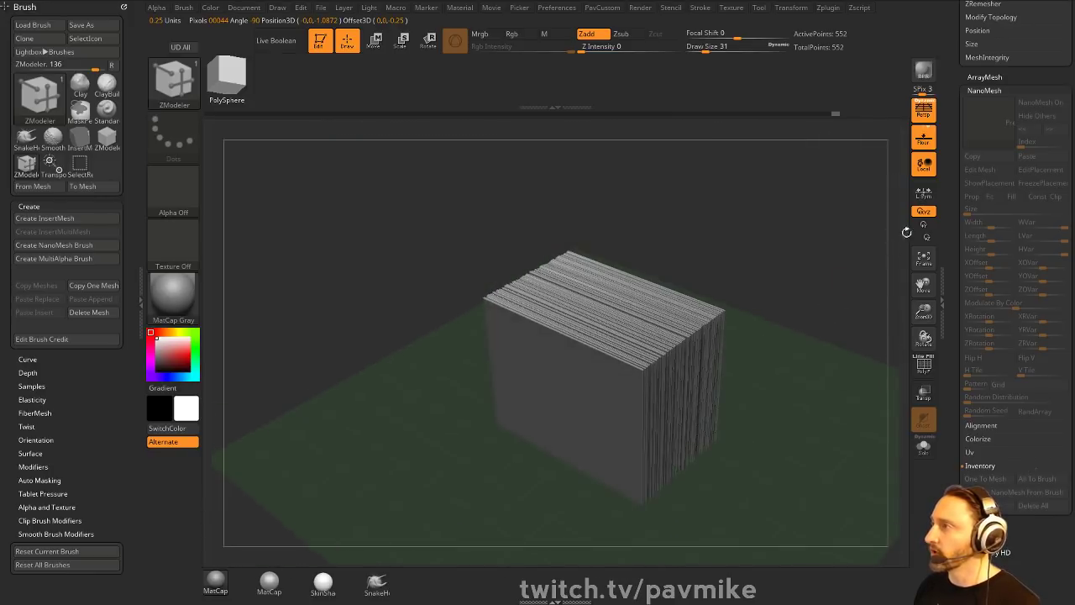
click(929, 117)
mouse_move(748, 340)
mouse_down()
mouse_move(697, 377)
mouse_move(739, 376)
mouse_move(759, 343)
mouse_up()
key(w)
drag(766, 294, 739, 338)
drag(603, 449, 669, 409)
key(q)
mouse_move(759, 353)
mouse_down()
mouse_move(838, 297)
mouse_move(824, 331)
mouse_move(801, 315)
mouse_move(883, 237)
mouse_up()
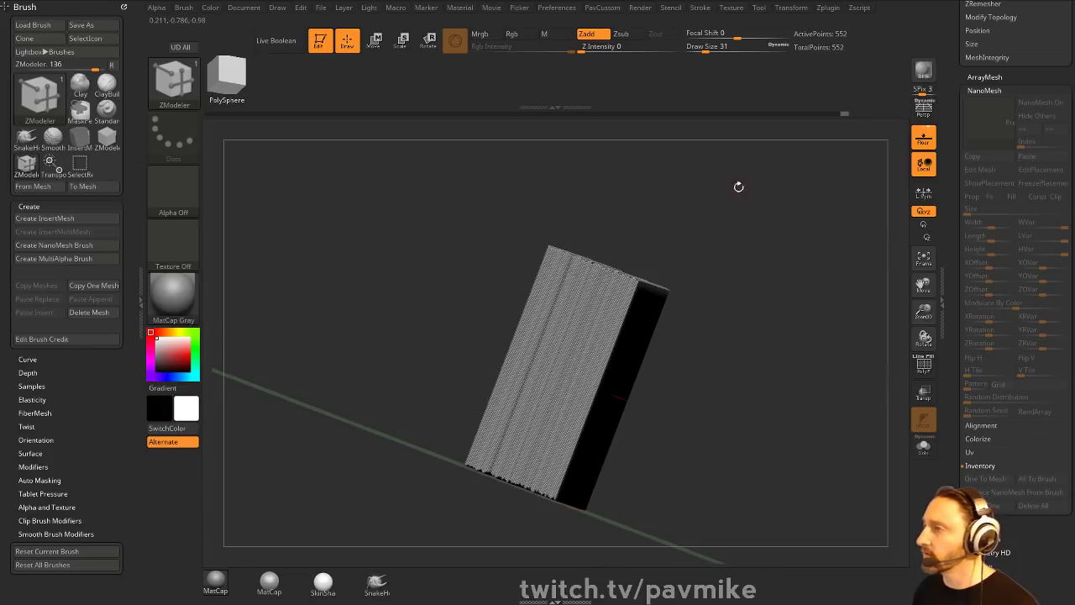
- Inflate the planks slightly to tighten the gaps between the layers
alt+drag(738, 187, 819, 291)
key(a)
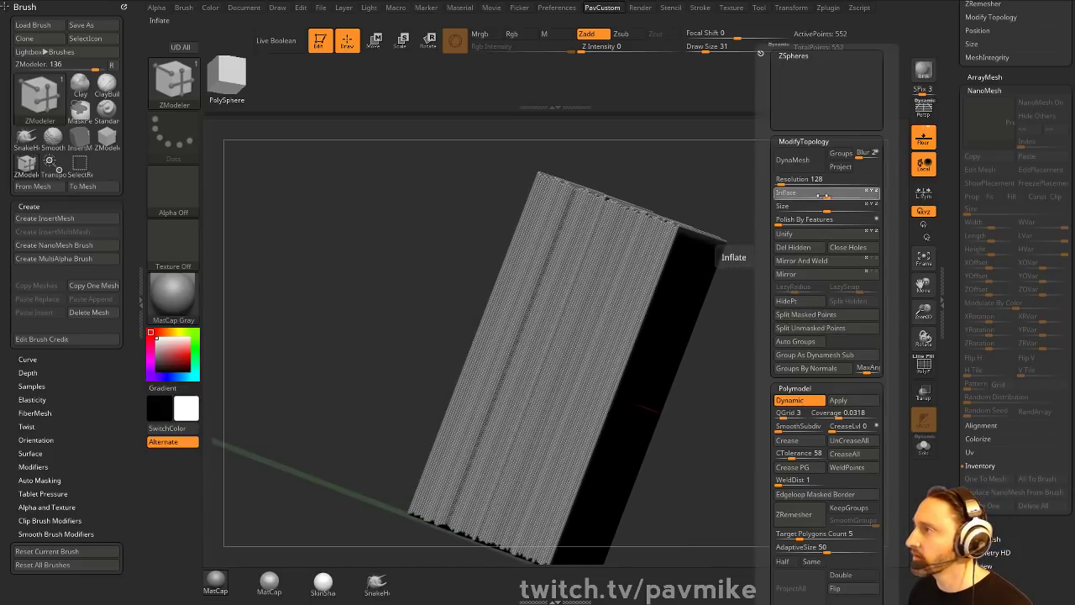
click(826, 194)
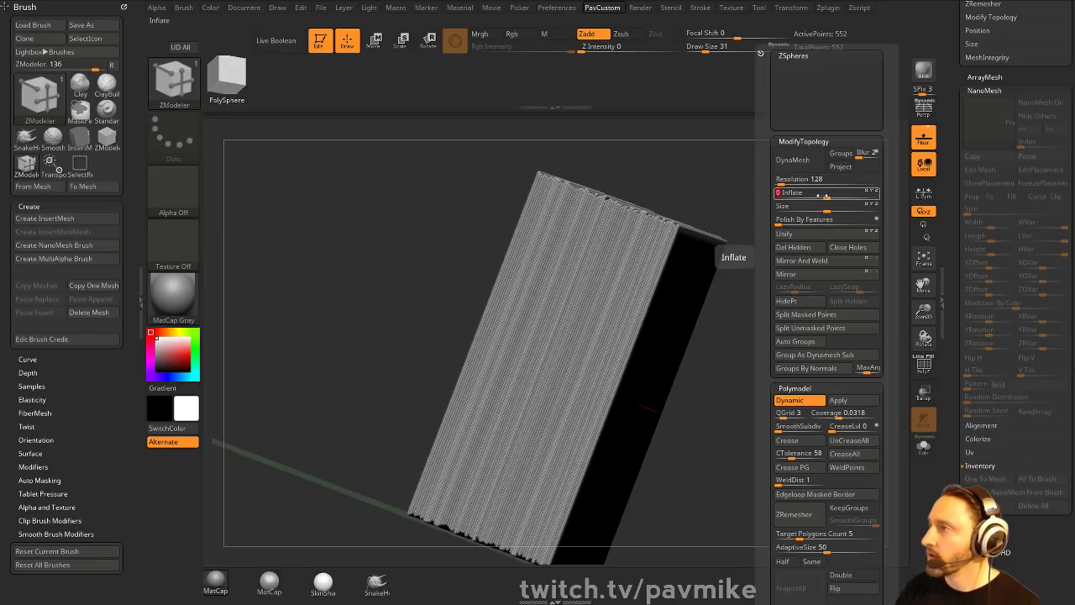
drag(801, 264, 949, 382)
drag(781, 265, 791, 250)
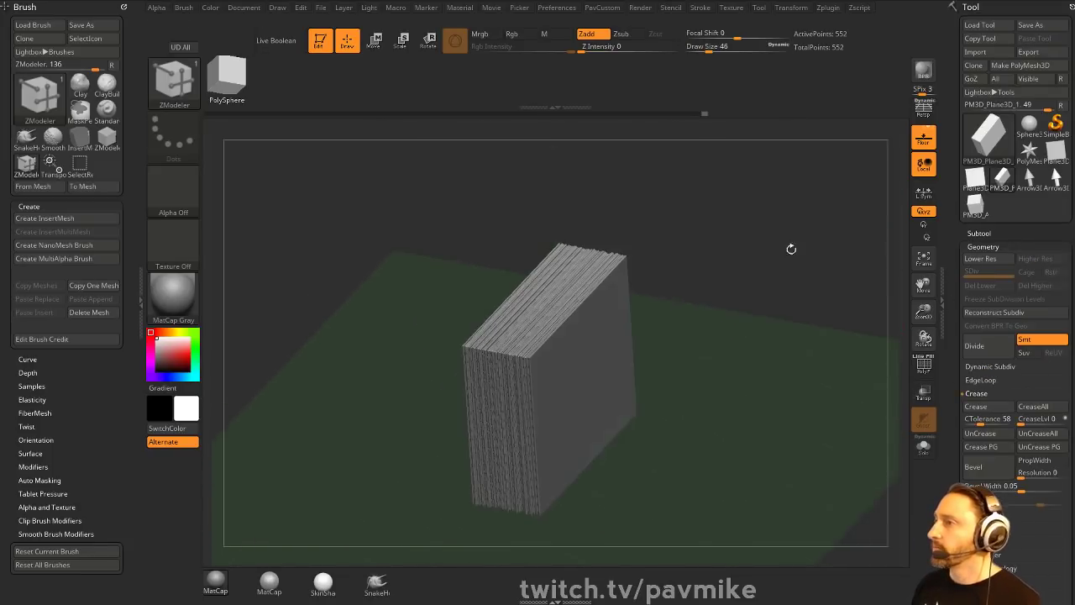
- Centre the gizmo on the block in side view and stretch the block's height
key(s)
click(804, 291)
drag(806, 287, 743, 281)
key(w)
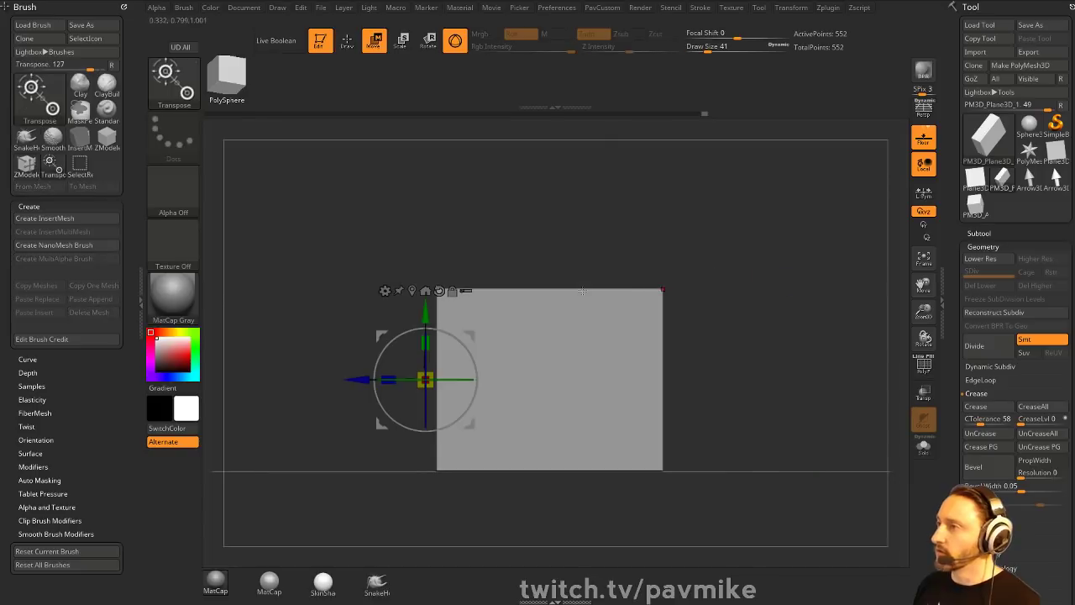
click(425, 291)
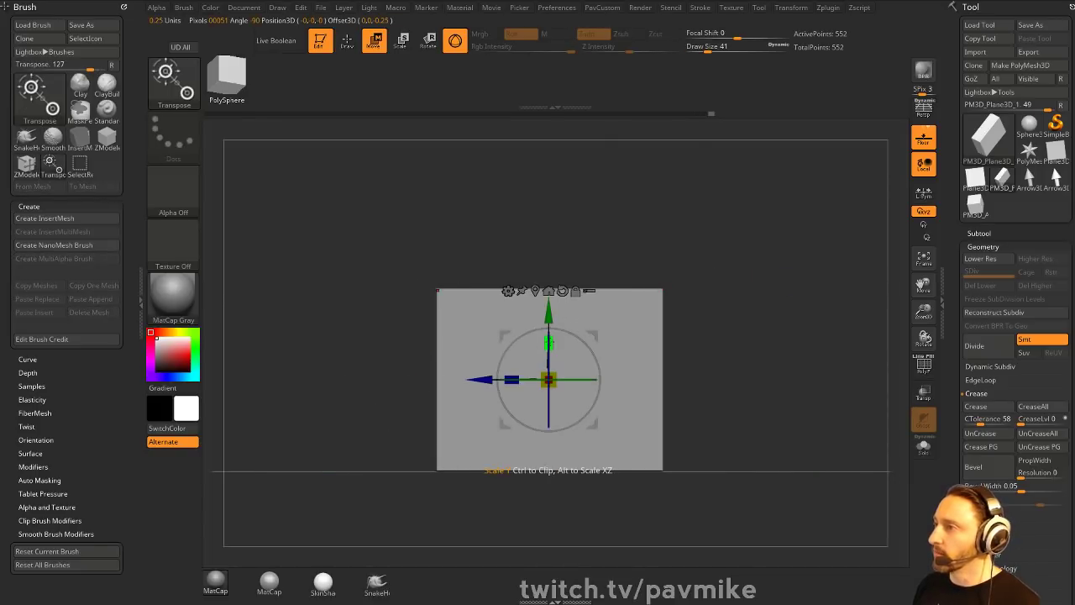
drag(548, 342, 548, 257)
mouse_move(727, 299)
alt+mouse_down()
mouse_move(728, 275)
mouse_move(792, 304)
mouse_move(765, 306)
alt+mouse_up()
key(q)
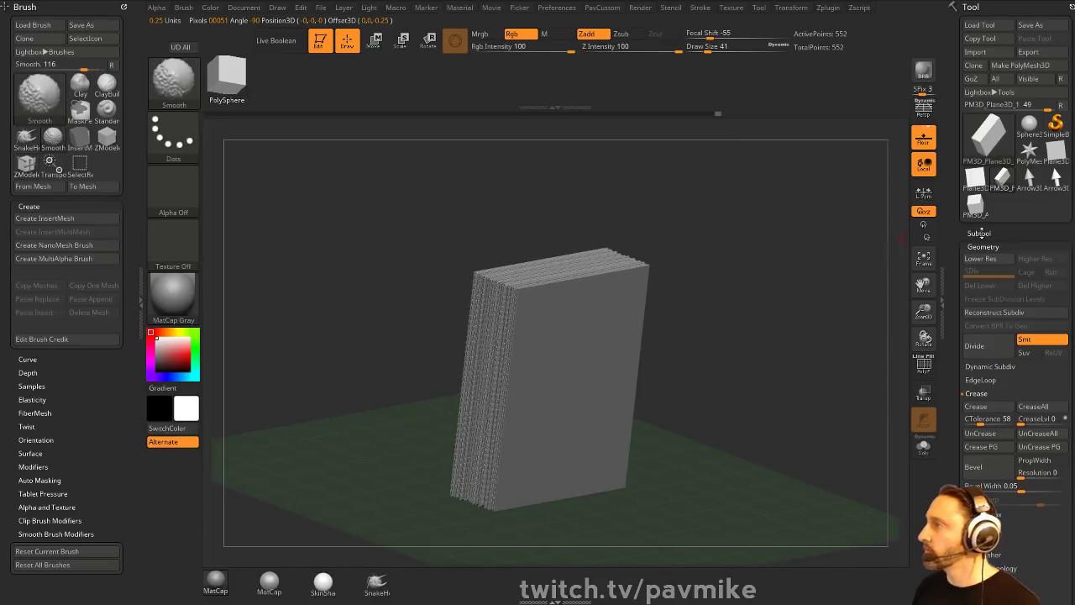
- Append a PolyMesh3D star as a new subtool and initialize it as a QCube
click(979, 233)
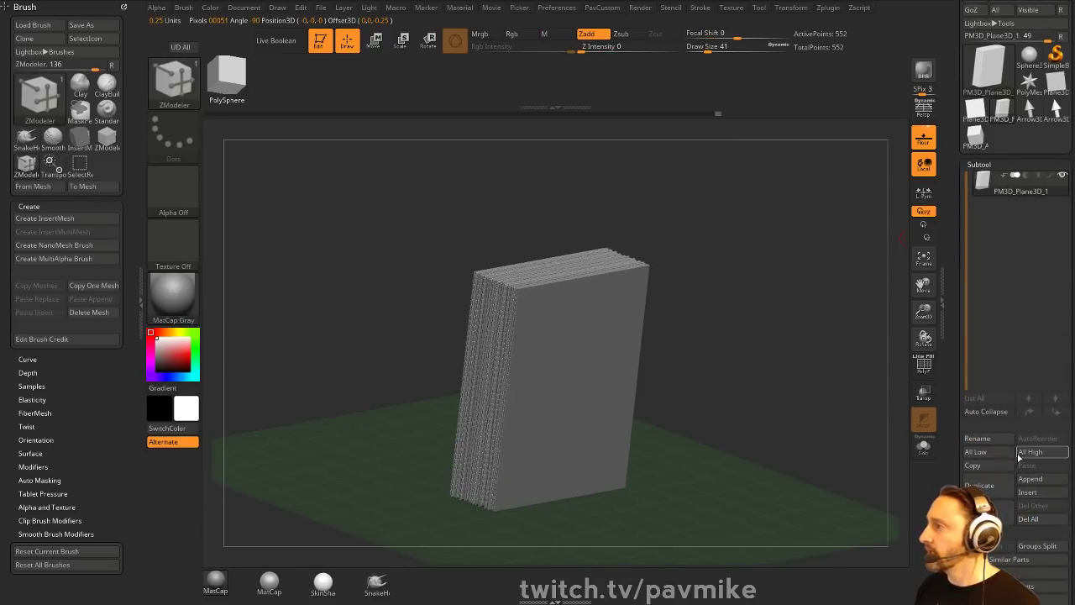
click(1031, 478)
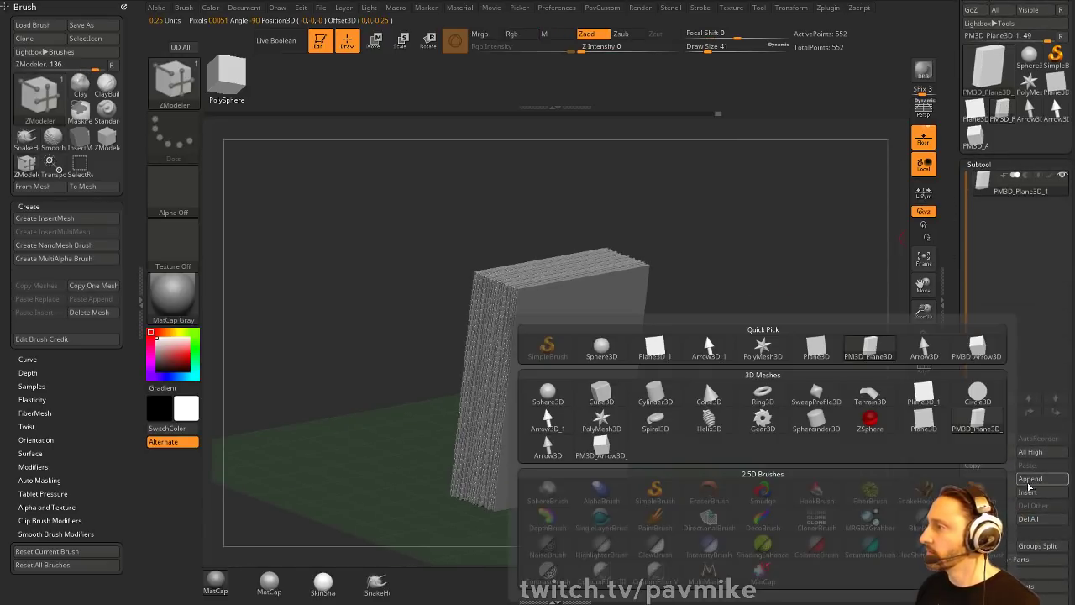
click(601, 420)
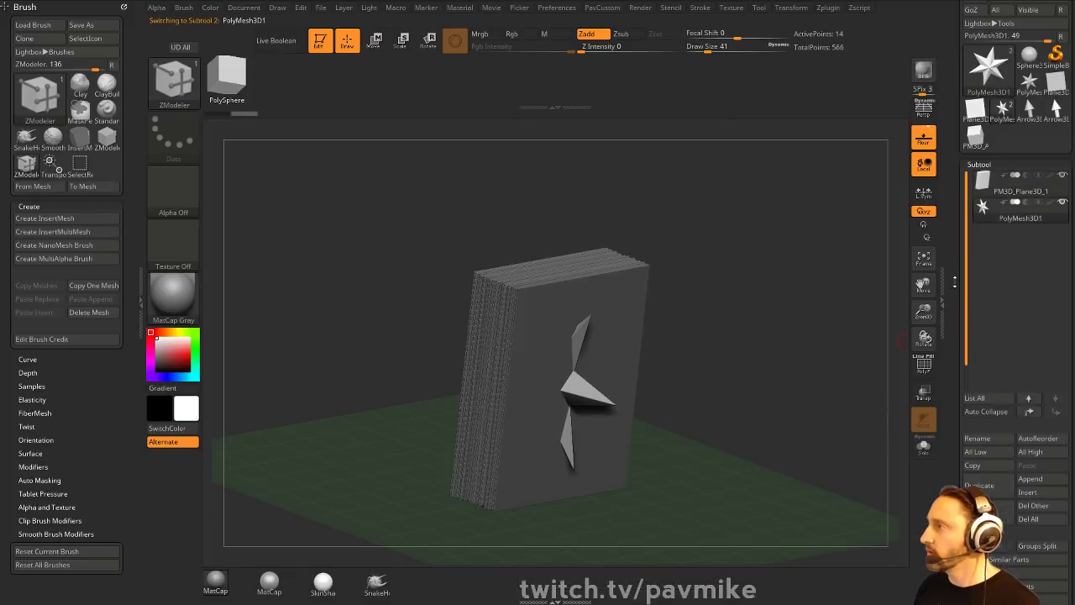
drag(967, 133, 966, 8)
drag(954, 378, 954, 92)
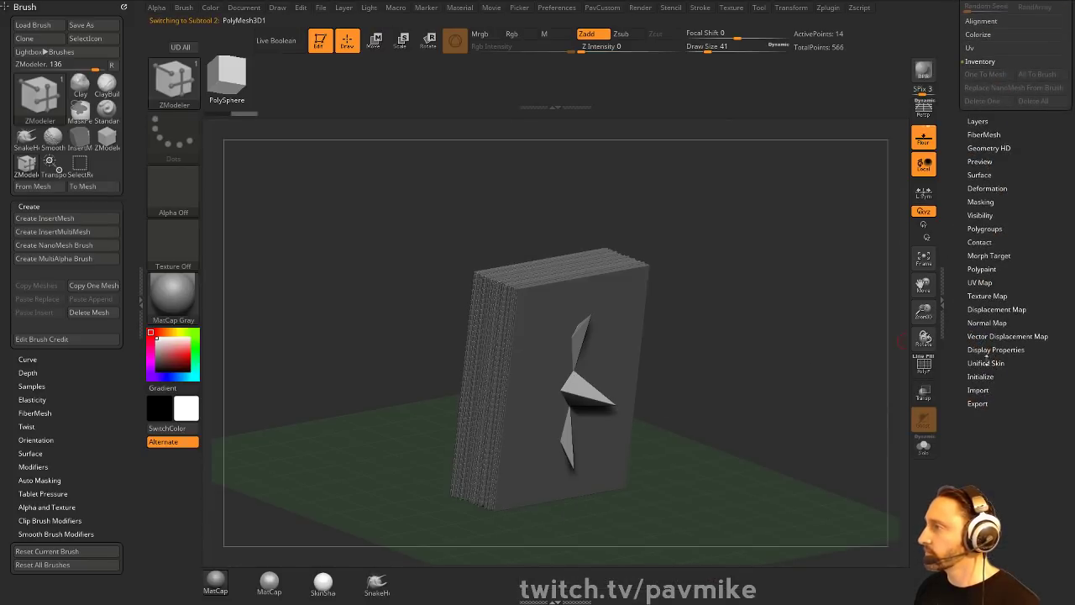
shift+click(981, 376)
click(974, 388)
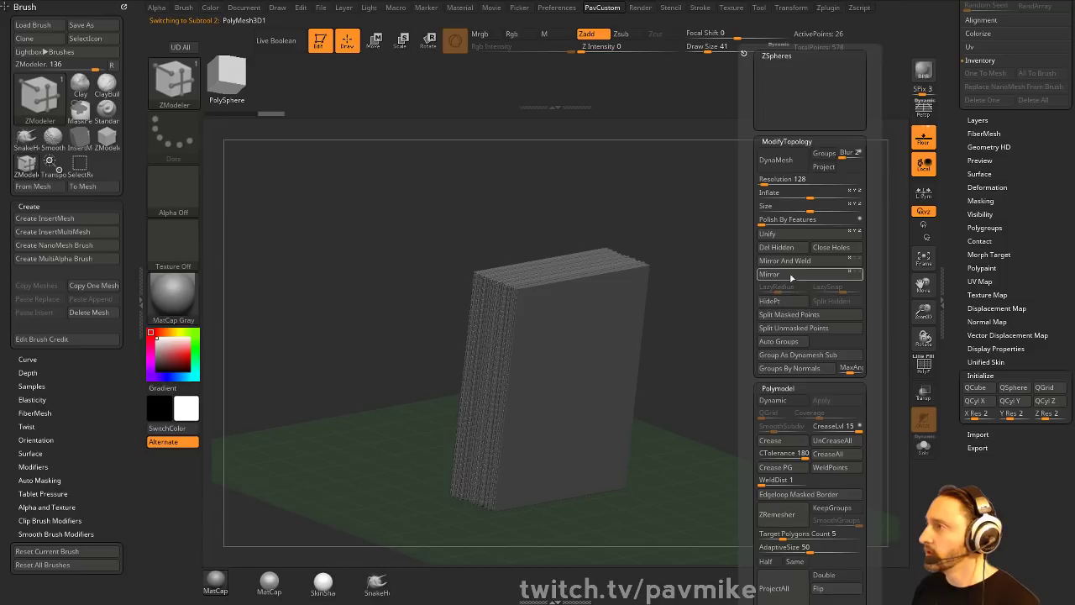
- Unify the cube with the scene scale and narrow it to the plank stack's thickness with transparency turned on
click(792, 239)
shift+drag(694, 305, 794, 318)
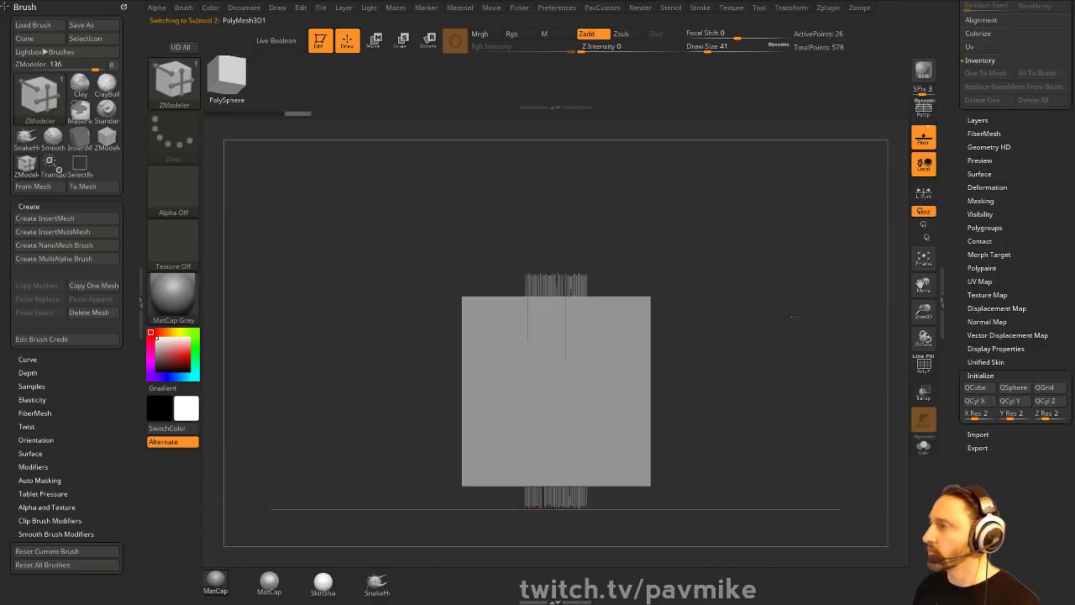
click(927, 400)
drag(520, 389, 599, 390)
key(q)
drag(807, 343, 751, 328)
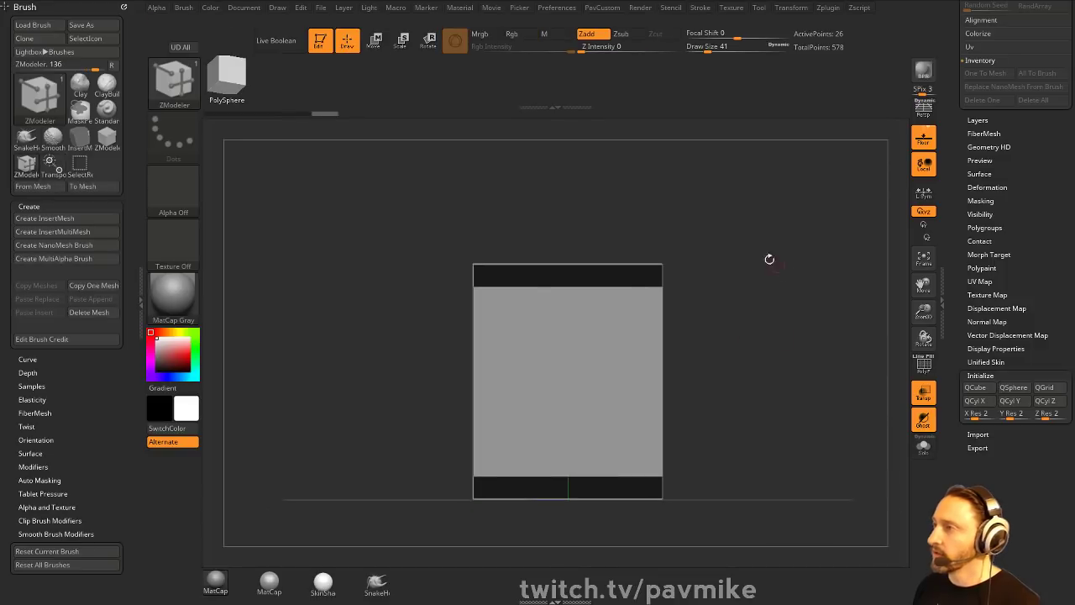
- Scale the cube slightly taller than the plank stack and shift it along the depth axis in side view
key(w)
drag(569, 345, 570, 312)
drag(501, 382, 509, 381)
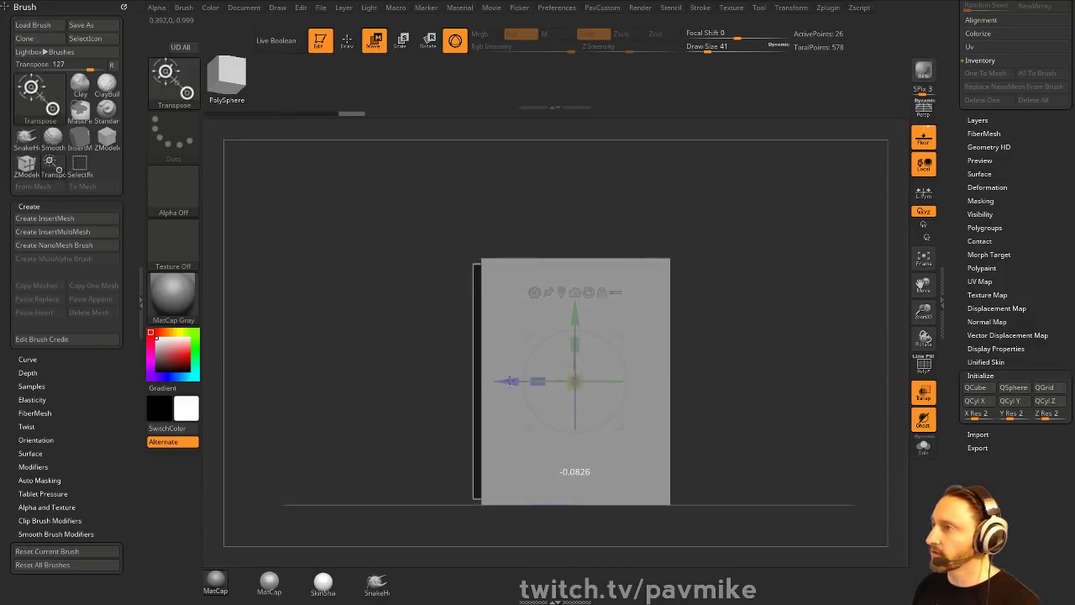
key(q)
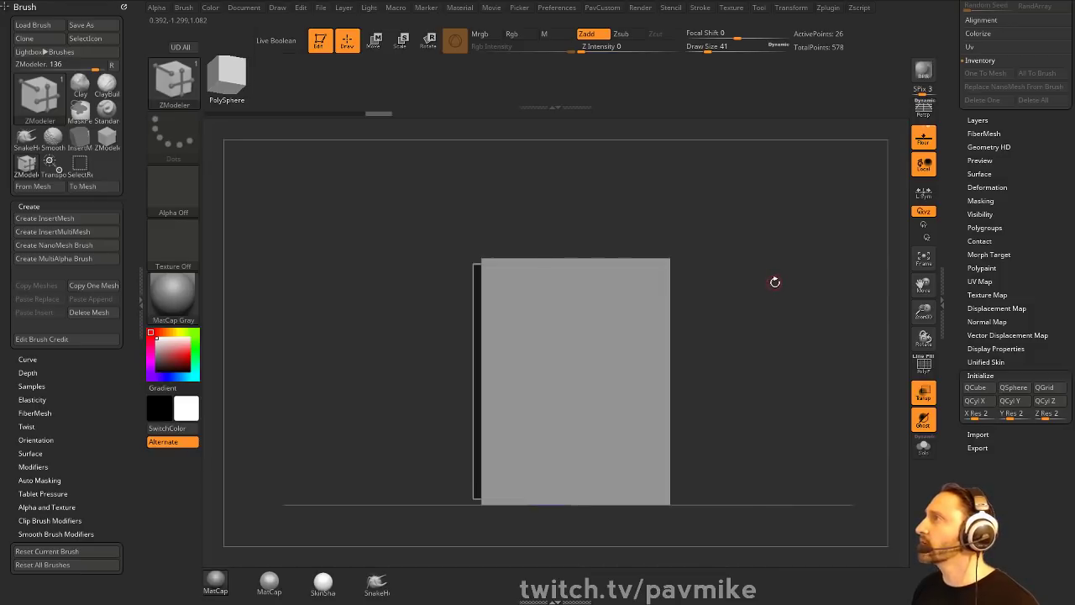
drag(797, 276, 548, 306)
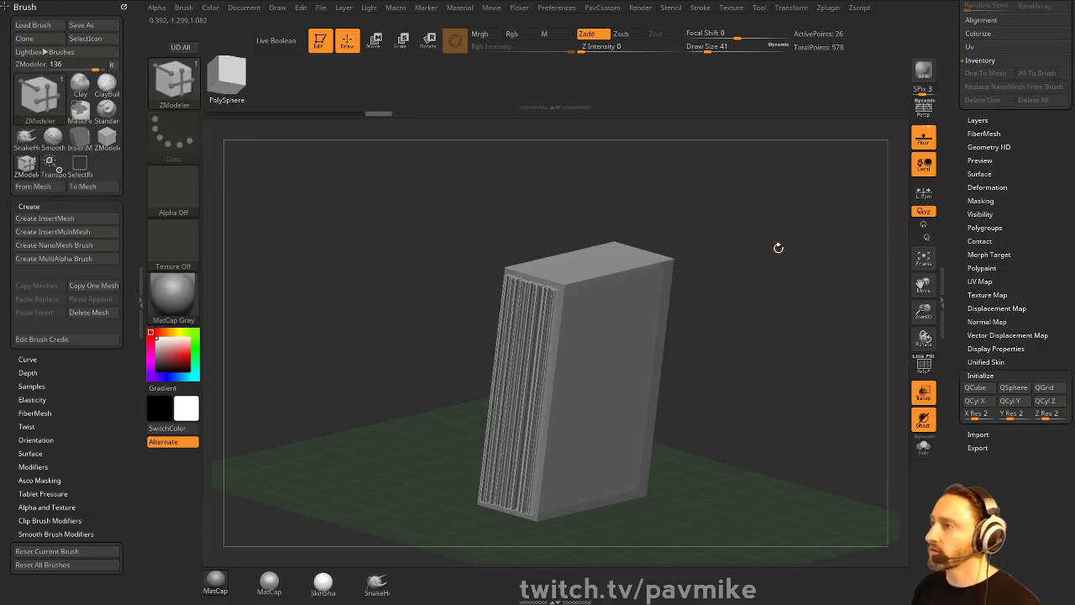
drag(779, 247, 759, 283)
- Mask one half of the cube in side view and move the unmasked end outward past the exposed plank ends
key(w)
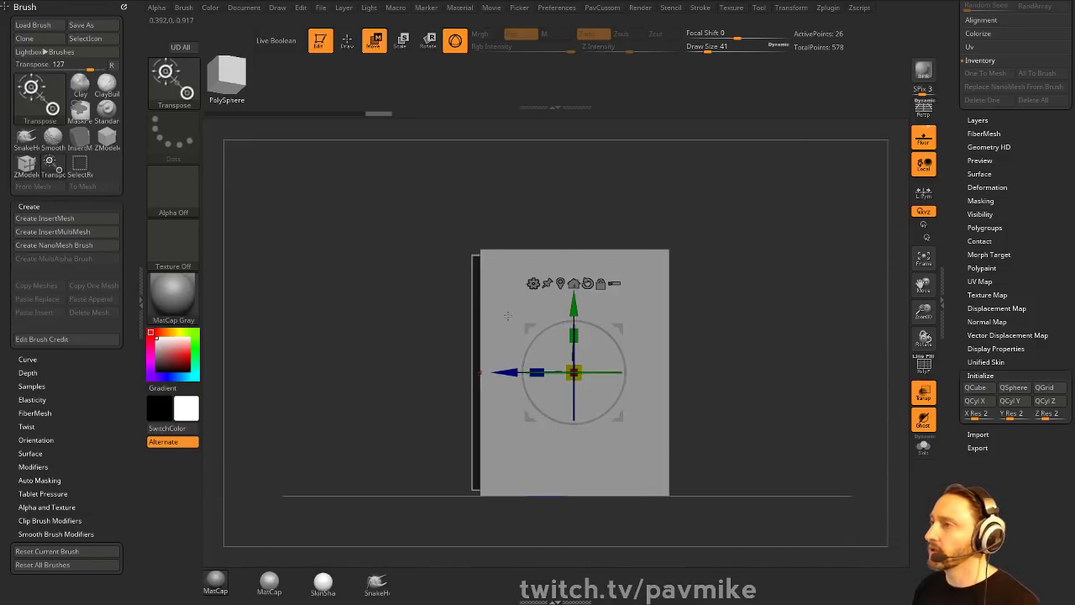
ctrl+alt+drag(509, 192, 426, 531)
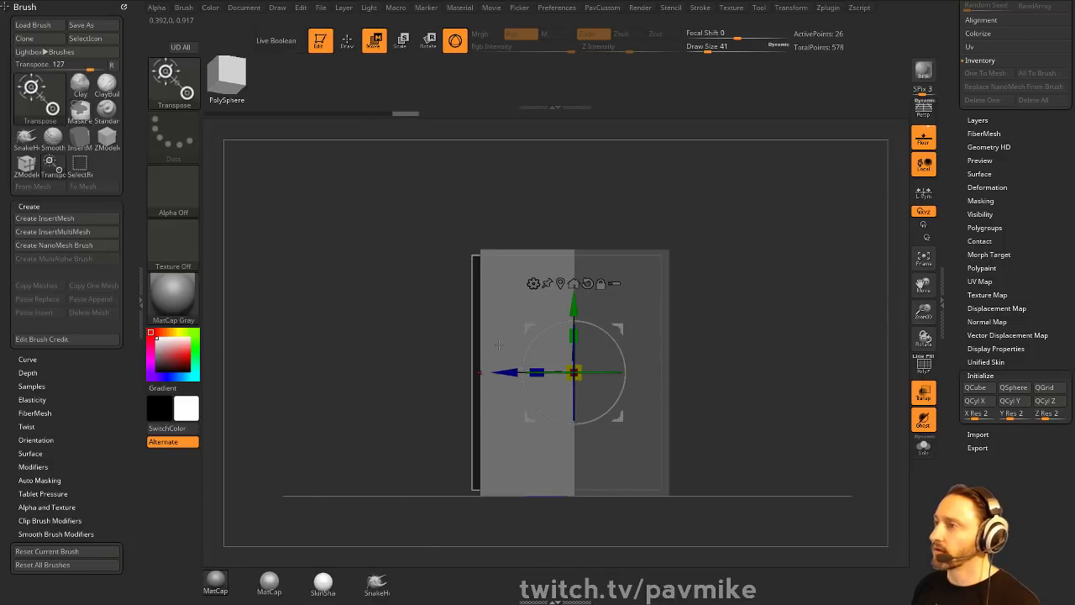
drag(506, 372, 491, 371)
key(q)
drag(745, 283, 790, 298)
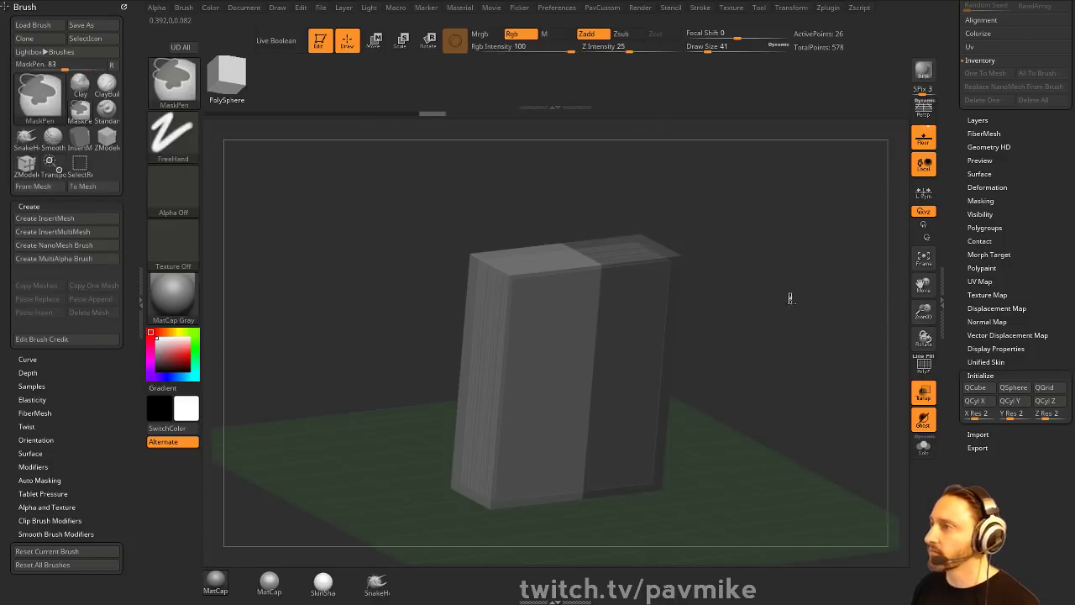
- With the polyframe shown, use ZModeler's edge Insert action to delete the cube's remaining middle edge loops
key(b)
key(z)
key(m)
key(shift+f)
key(space)
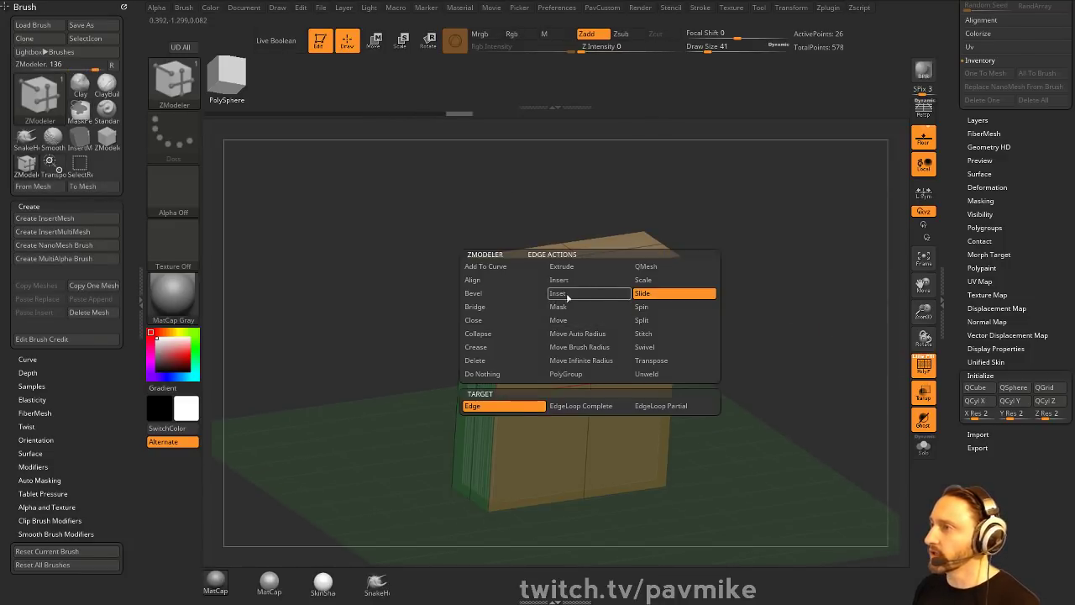
click(559, 280)
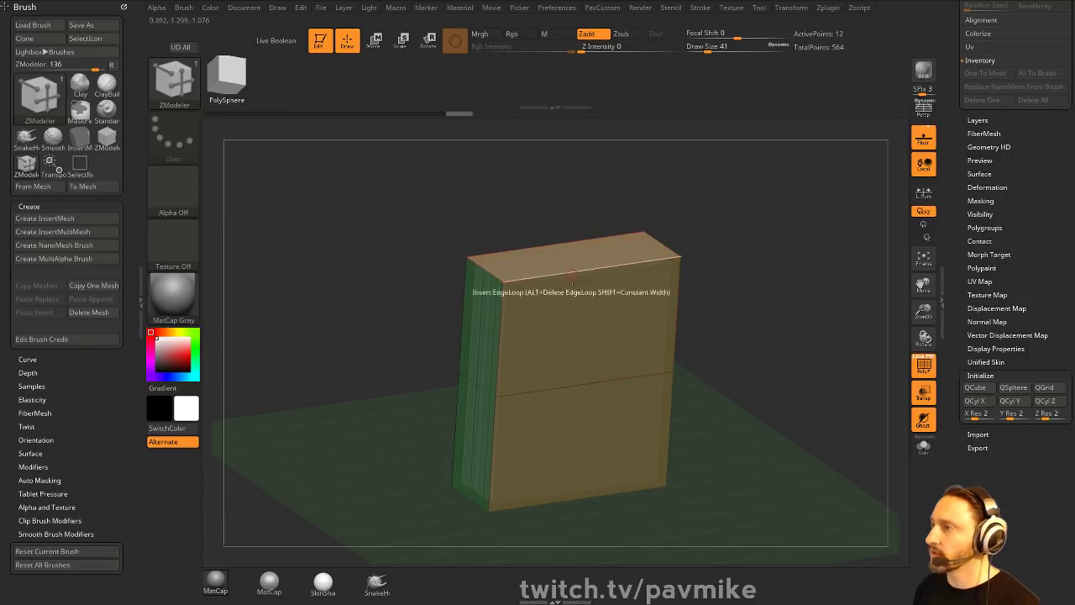
alt+click(555, 388)
mouse_move(751, 316)
mouse_down()
mouse_move(766, 303)
mouse_move(746, 320)
mouse_up()
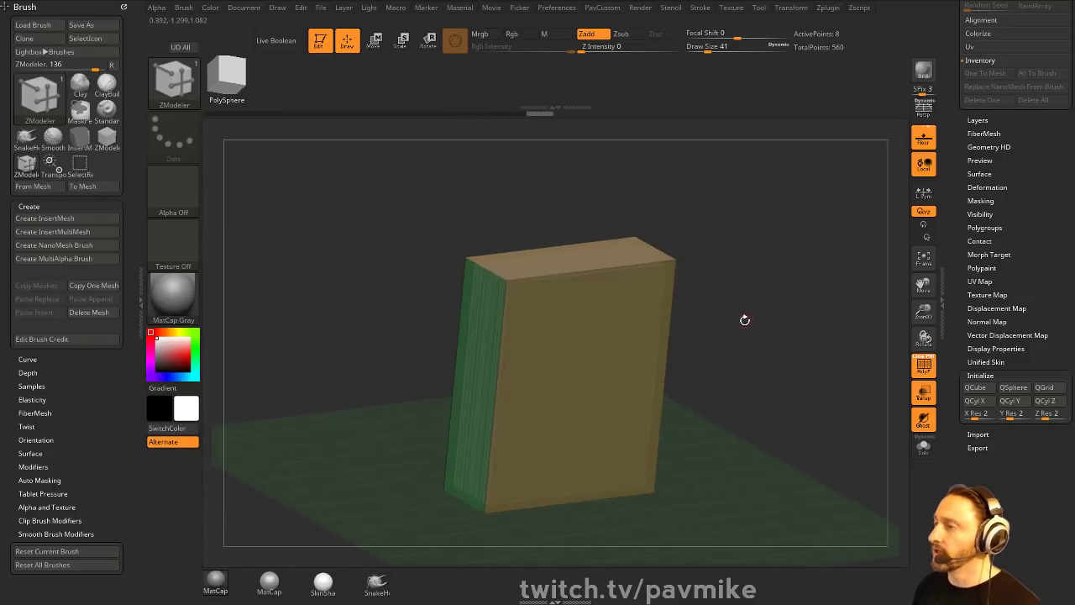
- Delete the cube's top, bottom and fore-edge faces with ZModeler, leaving only the two covers and the spine
key(space)
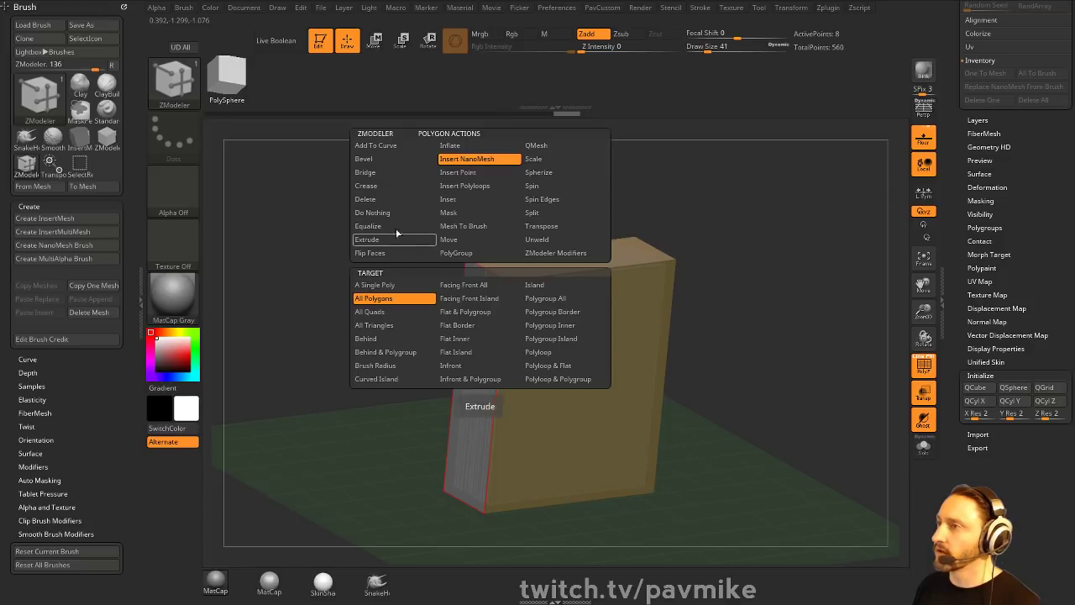
click(396, 200)
click(465, 379)
drag(797, 320, 650, 295)
click(561, 266)
drag(777, 336, 895, 236)
click(572, 387)
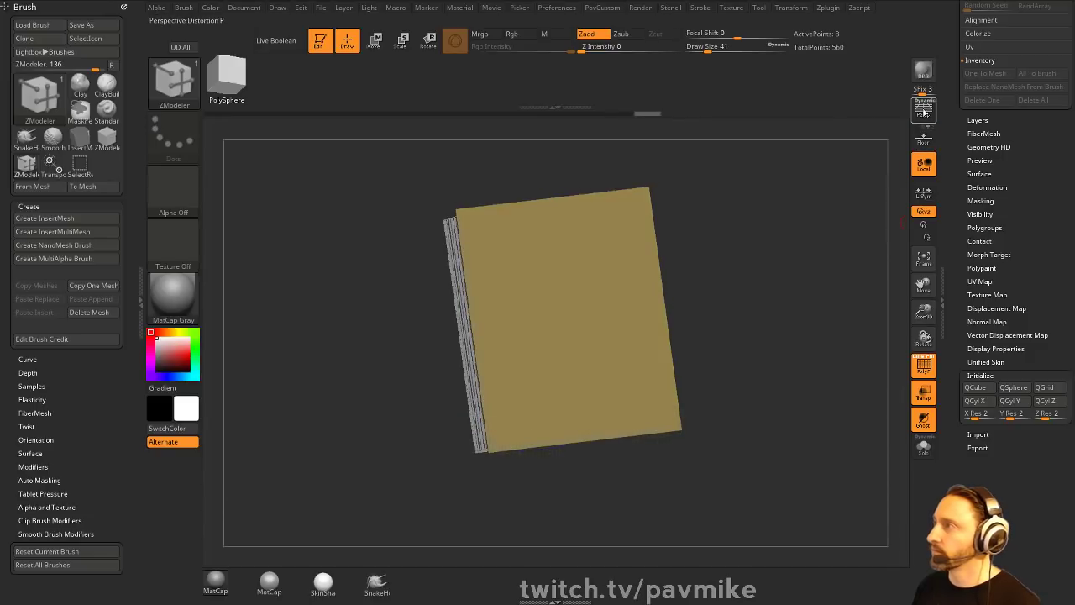
- Turn off the polyframe and transparency display for the open cover shell around the pages
drag(874, 143, 924, 143)
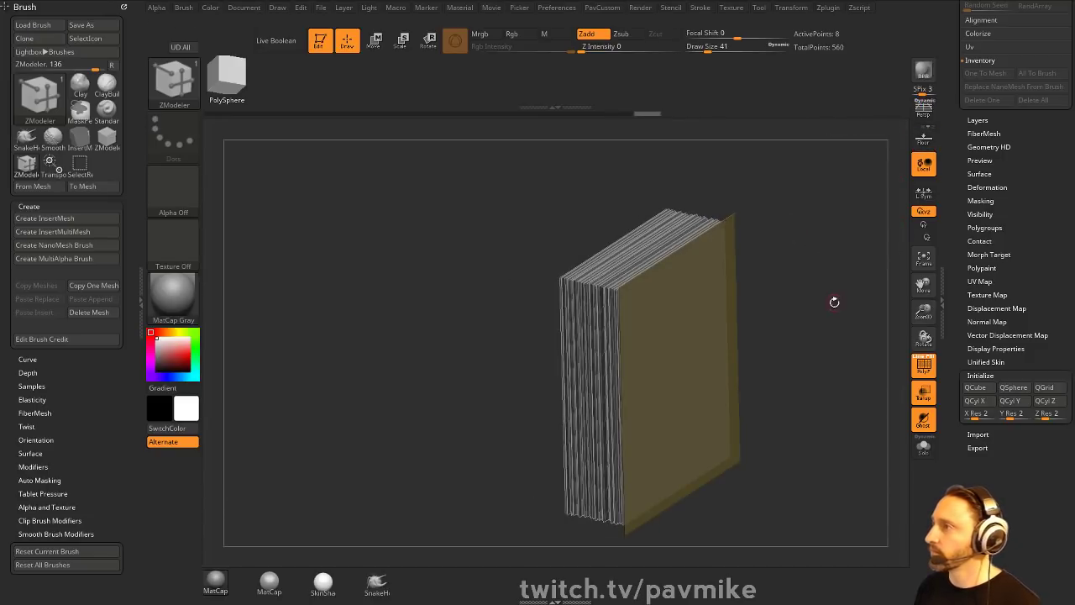
drag(834, 302, 793, 289)
click(918, 372)
drag(867, 362, 902, 382)
click(922, 392)
drag(874, 349, 878, 322)
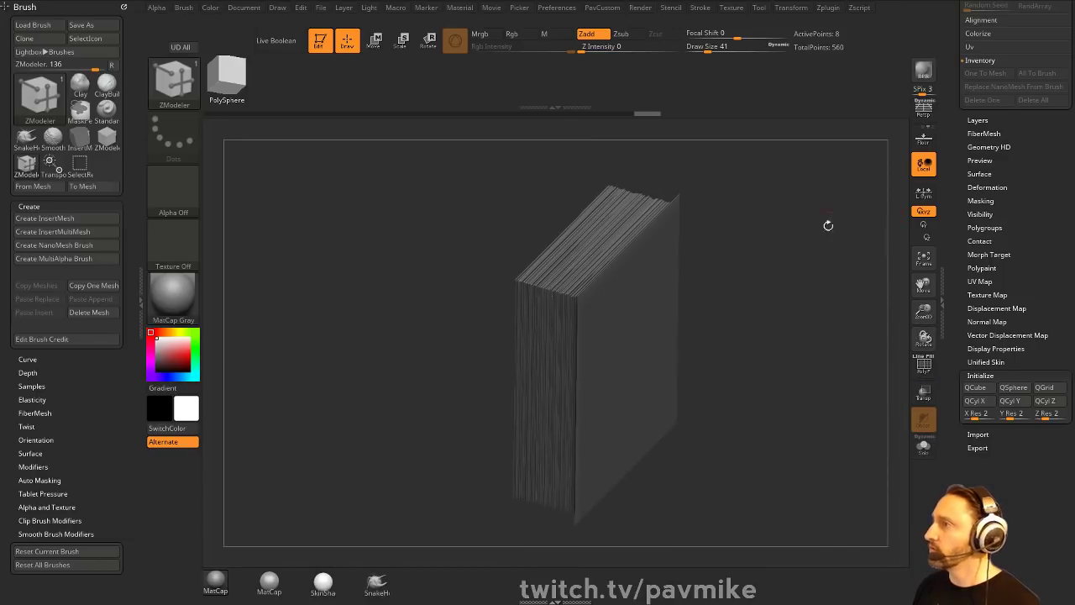
- Thicken the cover shell with a QMesh polygon action targeting All Polygons
key(space)
click(664, 147)
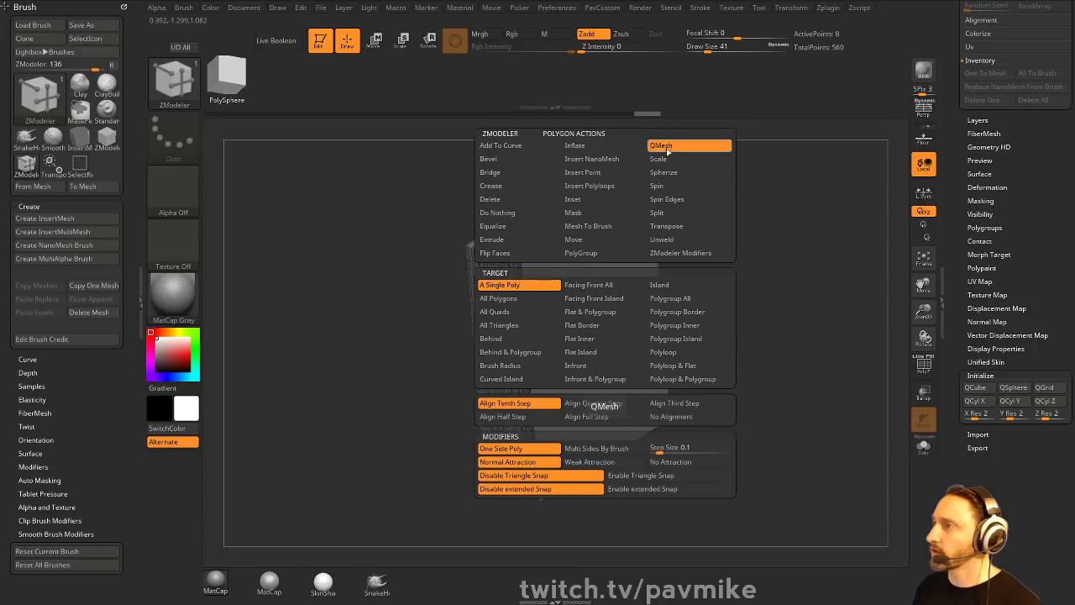
click(498, 298)
click(615, 326)
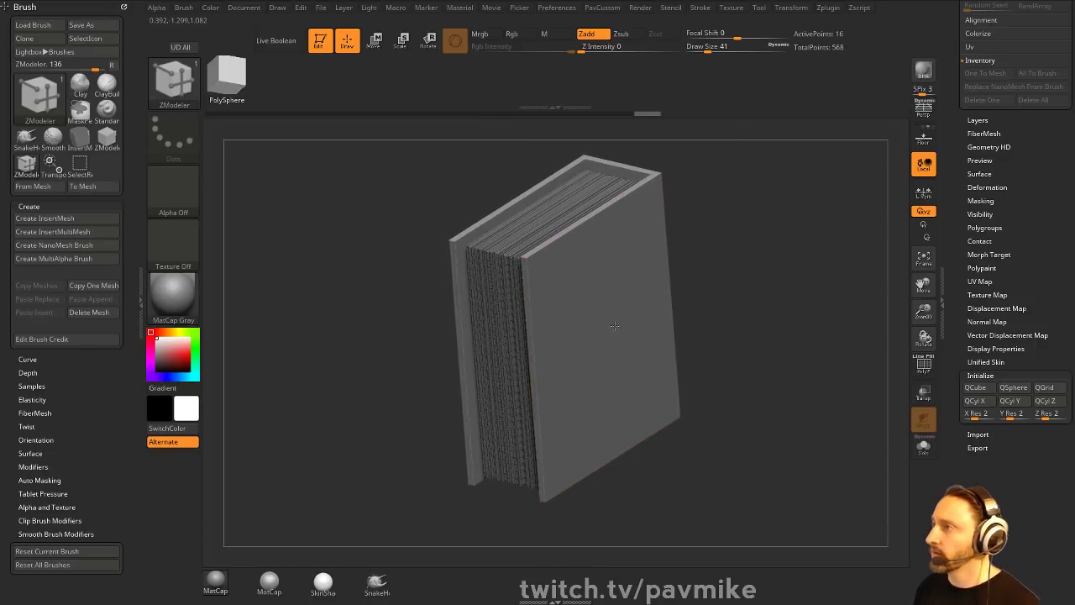
drag(790, 329, 888, 250)
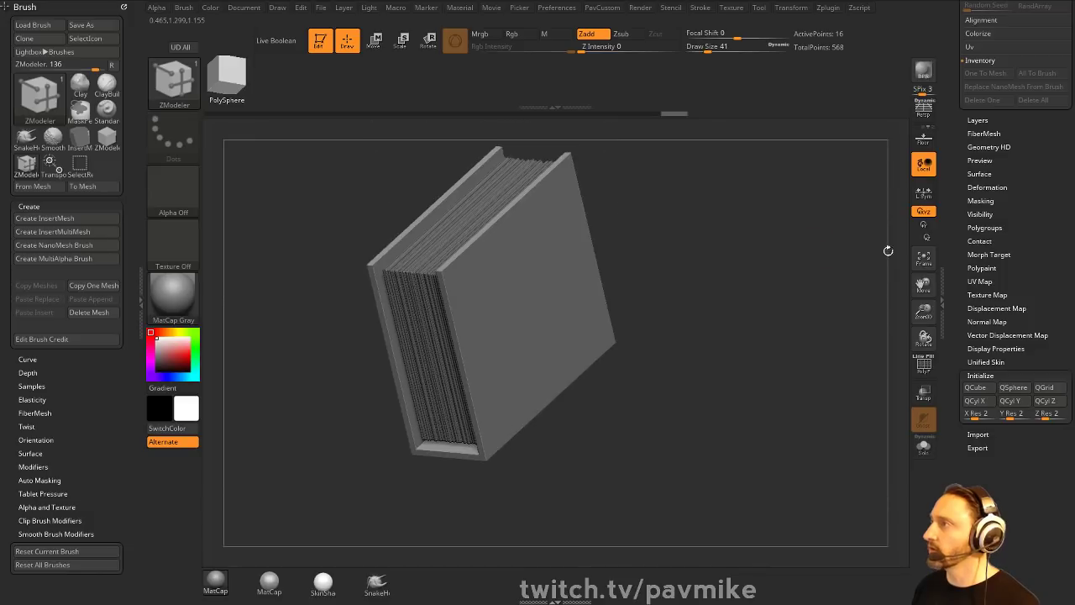
- Insert an edge loop along the middle of the cover's spine, with the floor grid and polyframe shown
click(923, 137)
drag(871, 161, 781, 329)
key(space)
click(776, 258)
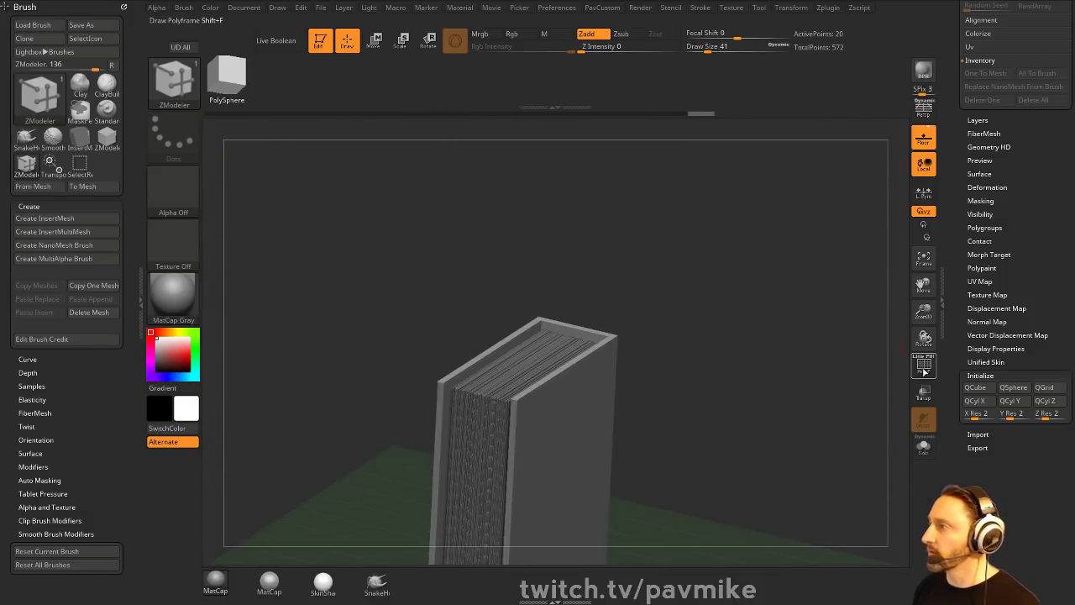
click(924, 364)
drag(828, 395, 824, 328)
key(w)
alt+drag(786, 280, 831, 323)
drag(554, 331, 554, 344)
key(q)
mouse_move(814, 324)
alt+mouse_down()
mouse_move(800, 324)
mouse_move(822, 346)
alt+mouse_up()
drag(775, 259, 808, 336)
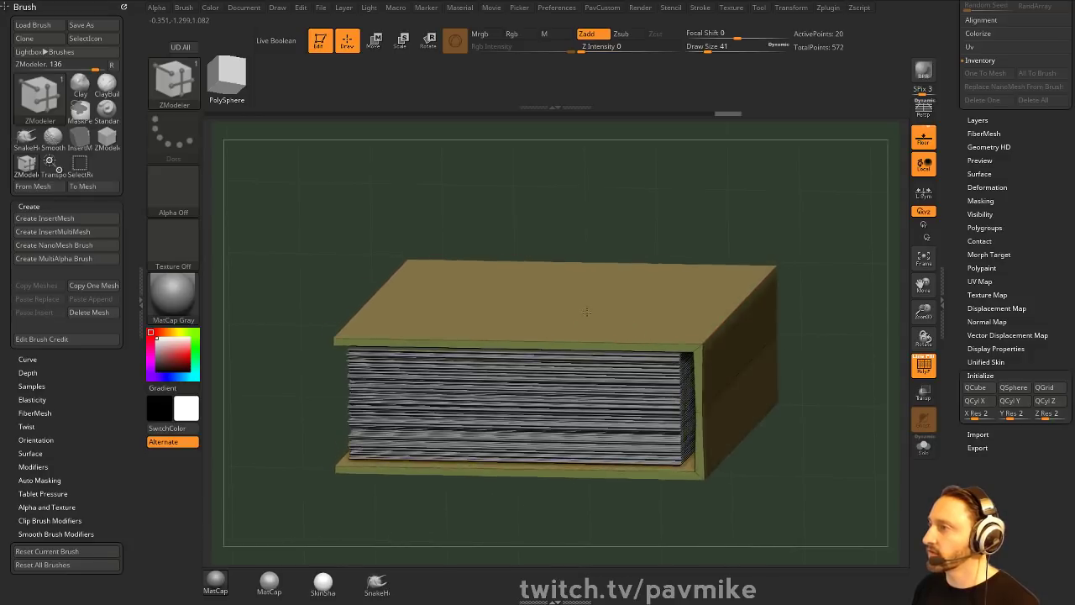
- Try a QMesh extrusion of the cover faces with the target set to Polygroup All
key(space)
click(632, 299)
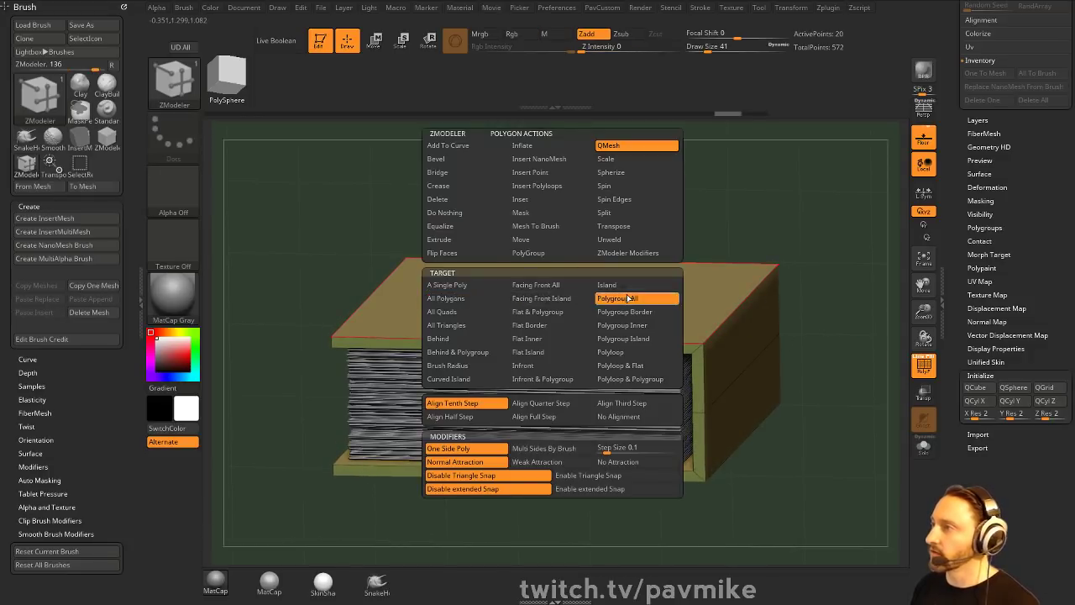
drag(571, 300, 576, 290)
key(ctrl+z)
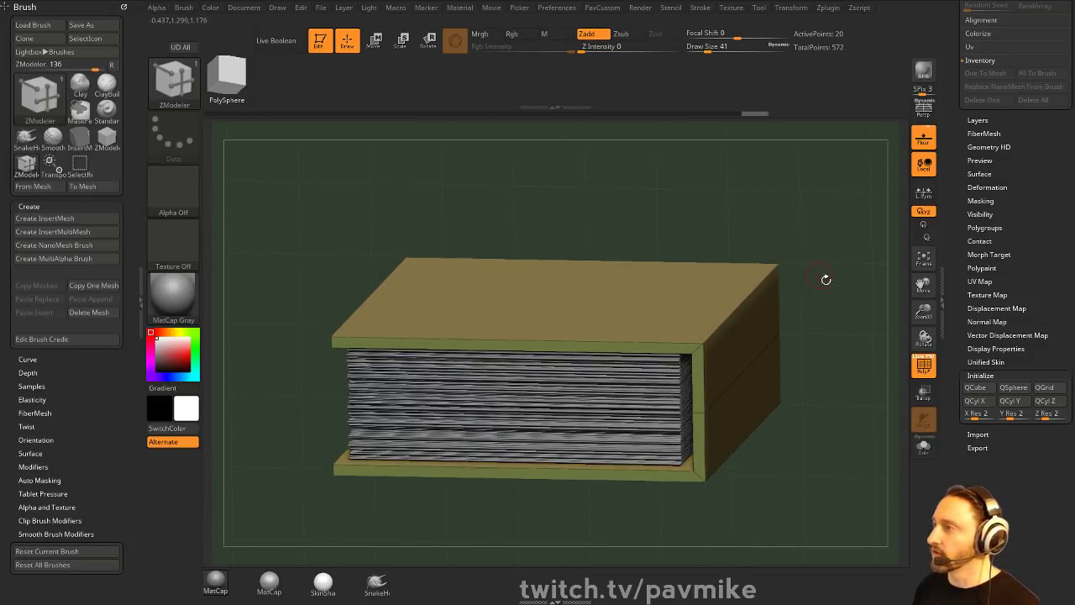
- Solo the cover, isolate its lower part to inspect the inside of the spine, and restore its full visibility
click(919, 454)
mouse_move(840, 387)
mouse_down()
mouse_move(811, 336)
mouse_move(830, 331)
mouse_move(817, 263)
mouse_move(814, 328)
mouse_up()
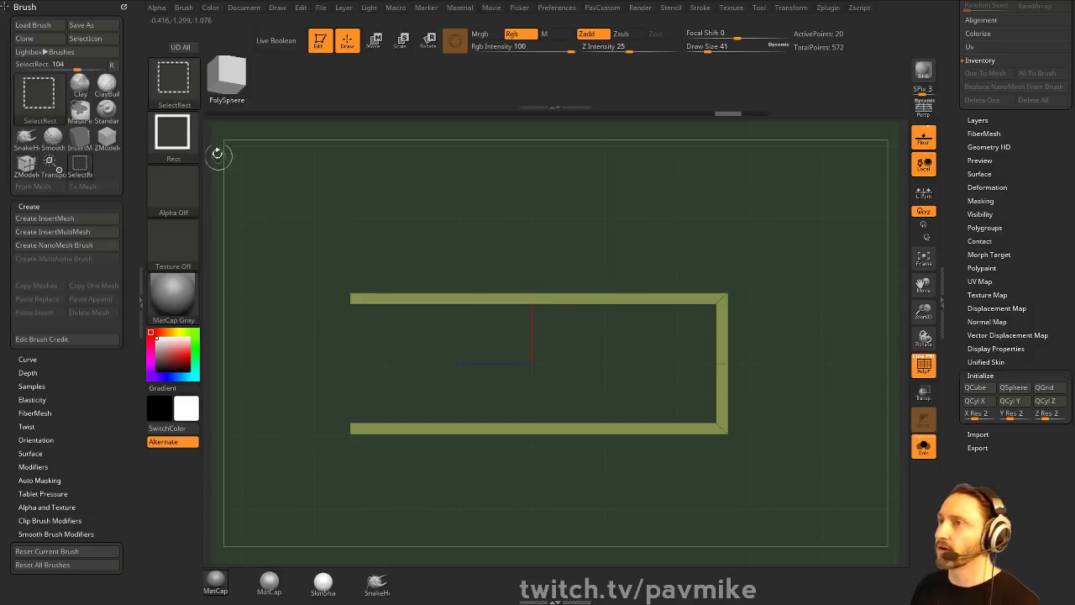
mouse_move(291, 334)
ctrl+shift+mouse_down()
mouse_move(490, 426)
mouse_move(722, 434)
ctrl+shift+mouse_up()
ctrl+shift+click(810, 351)
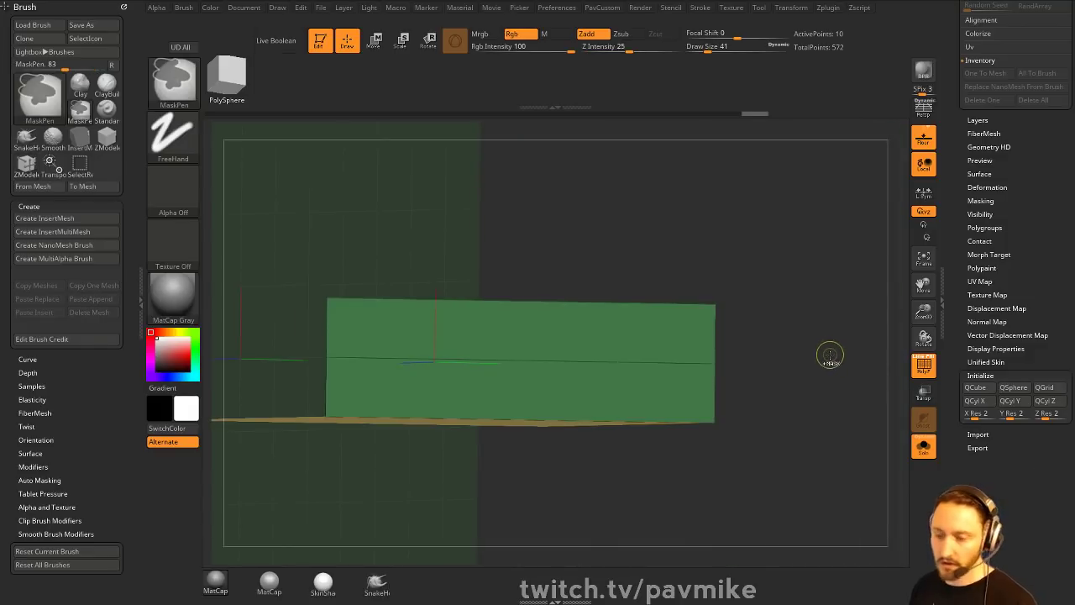
key(ctrl+shift)
ctrl+shift+click(832, 359)
mouse_move(832, 359)
mouse_down()
mouse_move(807, 403)
mouse_move(781, 353)
mouse_move(809, 320)
mouse_move(798, 312)
mouse_move(818, 321)
mouse_up()
- Try a ZModeler edge edit inside the spine, and undo back past the spine's middle edge loop
key(space)
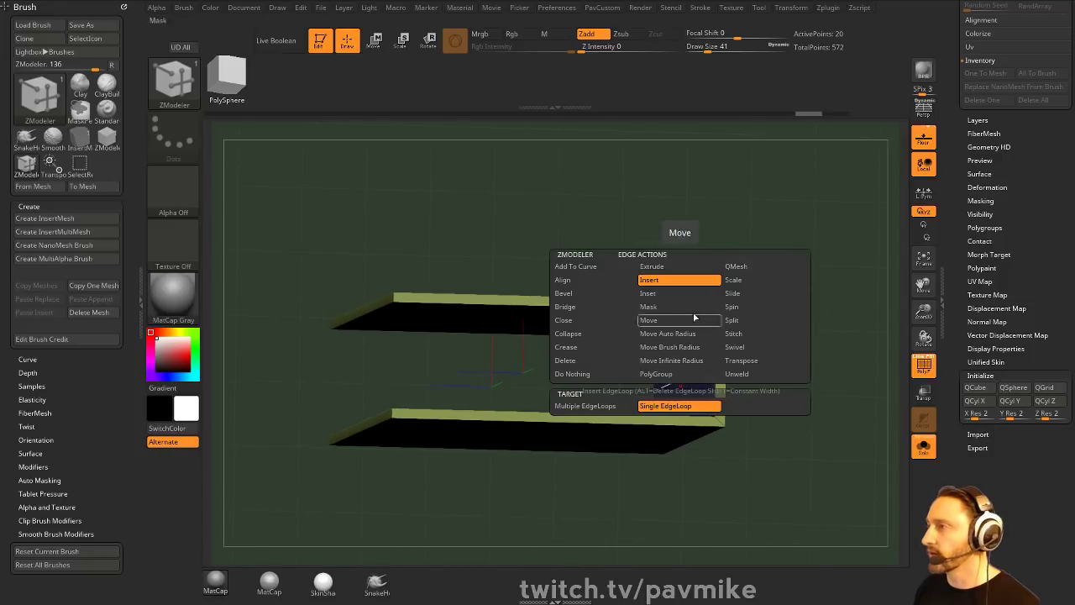
drag(695, 372, 670, 371)
key(ctrl+z)
drag(799, 345, 816, 361)
key(ctrl+z)
key(ctrl+z)
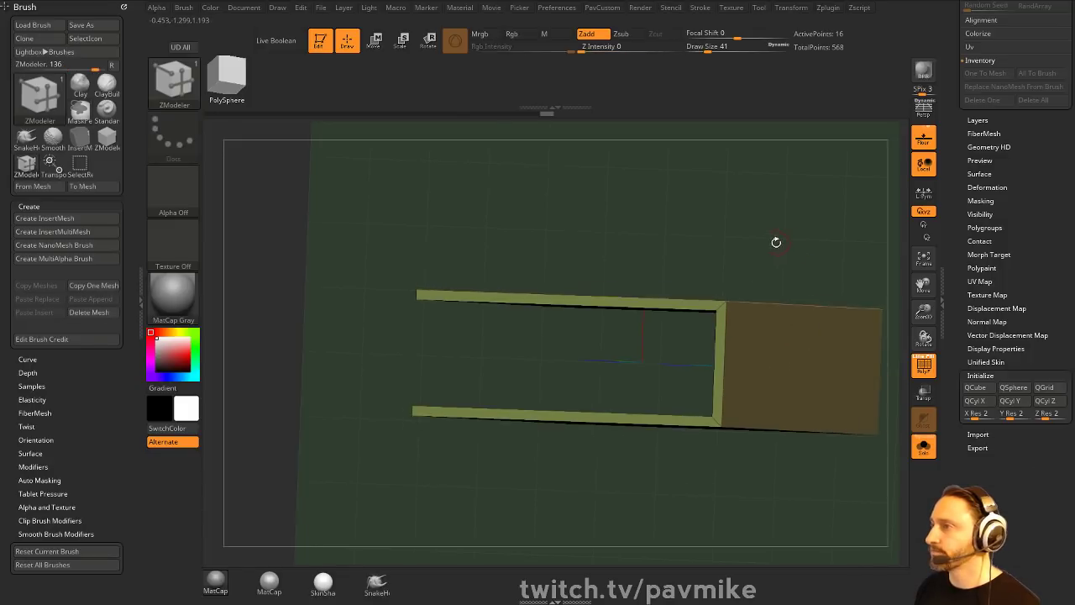
- Regroup the cover's polygons by normals and insert an edge loop along the middle of the spine
shift+drag(775, 241, 728, 272)
key(grave)
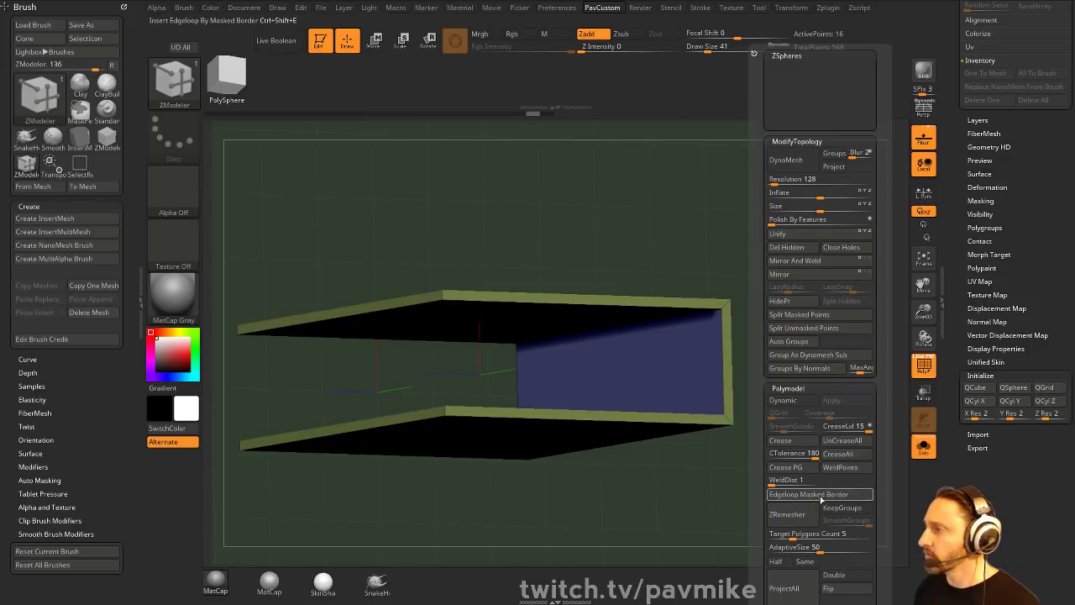
click(798, 368)
click(819, 264)
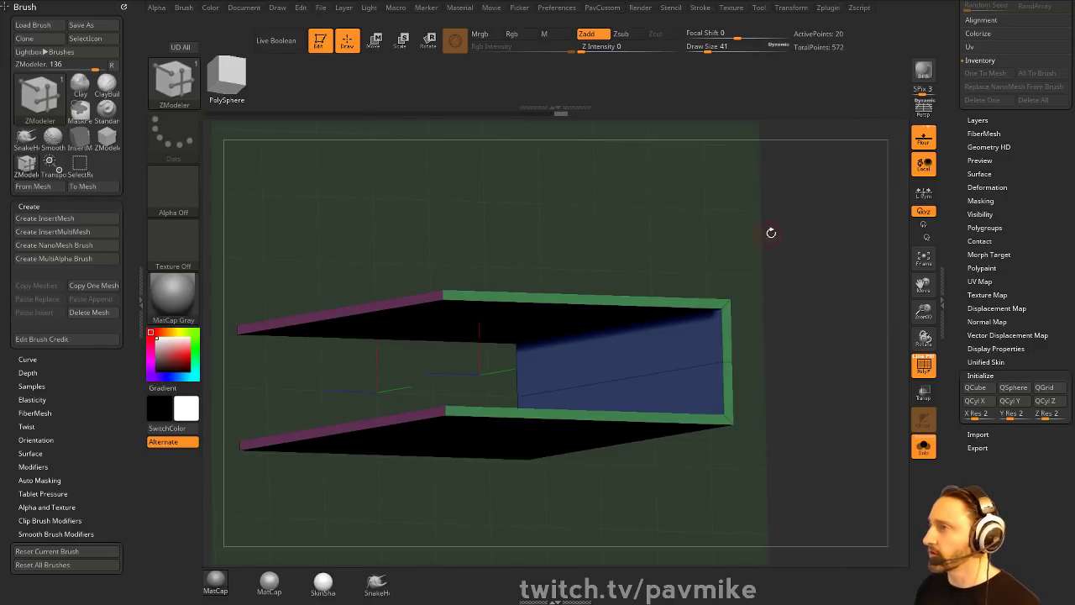
- Turn off the floor grid, the polyframe and solo mode so the whole book is displayed plainly
drag(770, 233, 895, 194)
click(921, 143)
drag(807, 235, 890, 351)
click(922, 364)
mouse_move(836, 376)
alt+mouse_down()
mouse_move(832, 337)
mouse_move(847, 388)
mouse_move(794, 324)
mouse_move(829, 357)
mouse_move(823, 366)
mouse_move(772, 326)
alt+mouse_up()
click(924, 451)
- Switch to the Standard brush with a draw size of 37
key(b)
key(s)
key(t)
key(s)
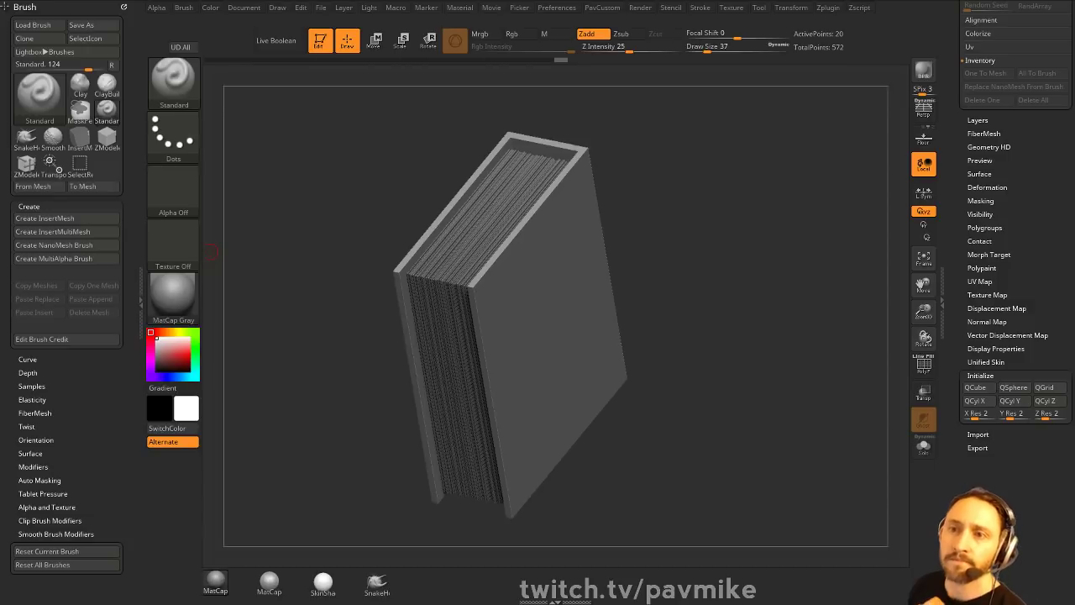
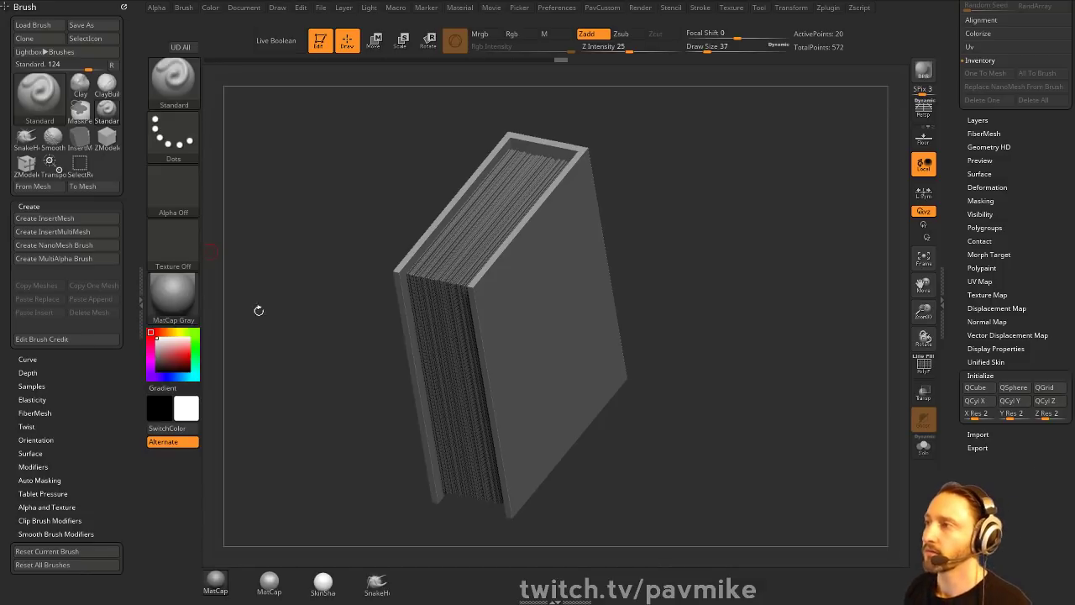
- Open the cover's display properties and examine their BPR settings
mouse_move(778, 238)
mouse_down()
mouse_move(813, 180)
mouse_move(908, 375)
mouse_up()
key(shift)
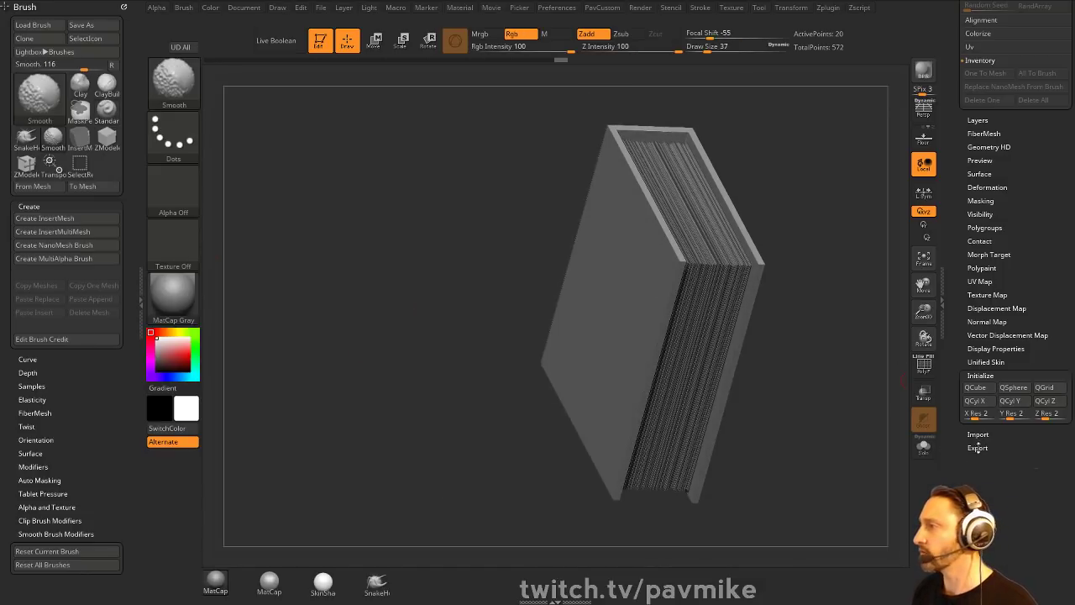
click(991, 348)
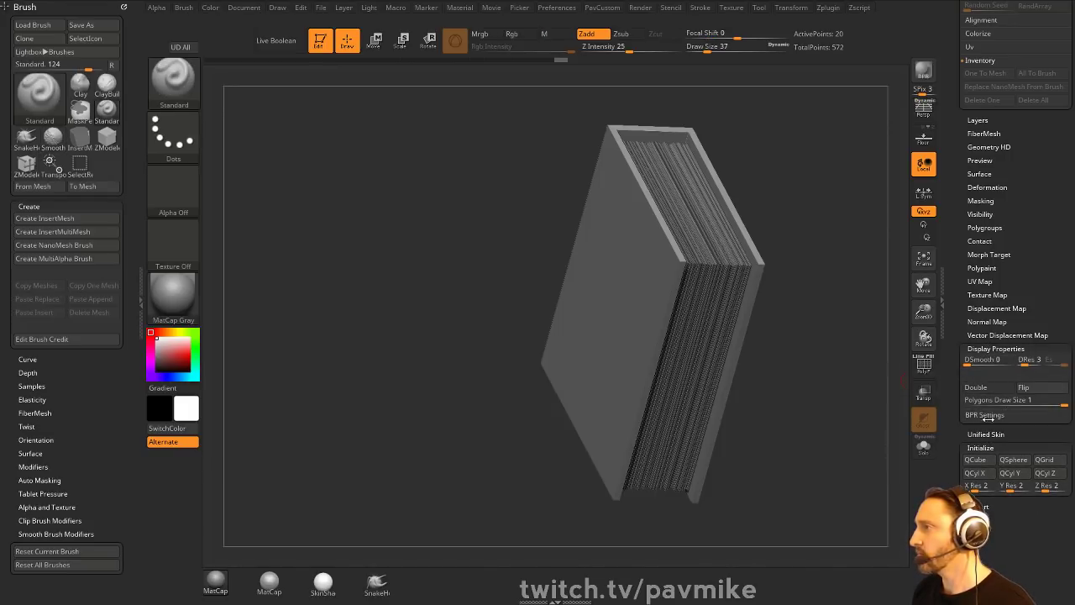
click(989, 415)
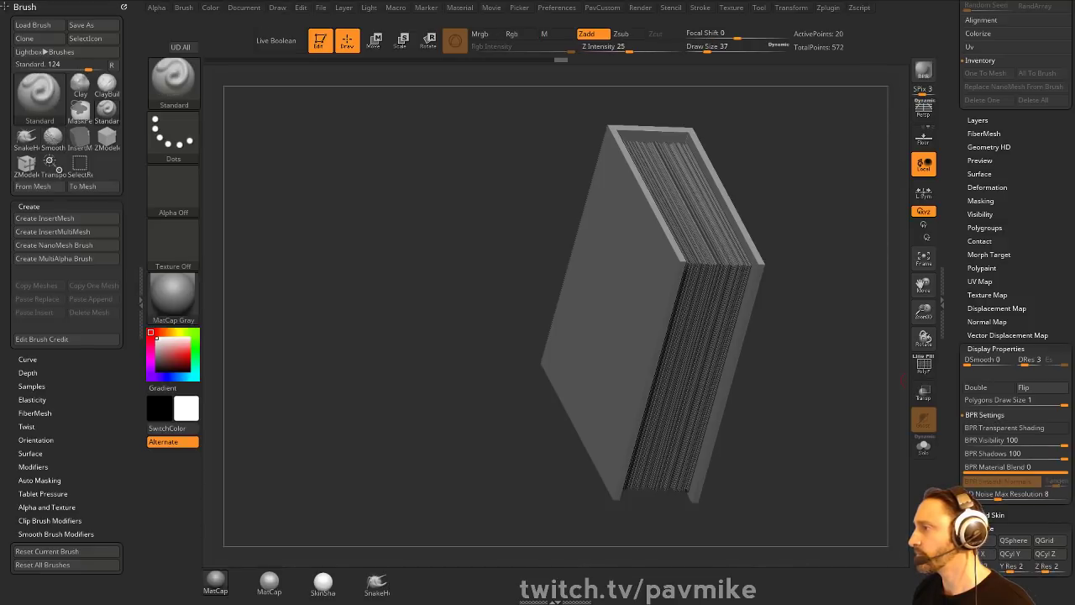
mouse_move(966, 600)
mouse_down()
mouse_move(966, 409)
mouse_move(948, 514)
mouse_up()
- Collapse all open tool subsections from Display Properties through Initialize, Import and Export
shift+click(984, 399)
shift+click(987, 385)
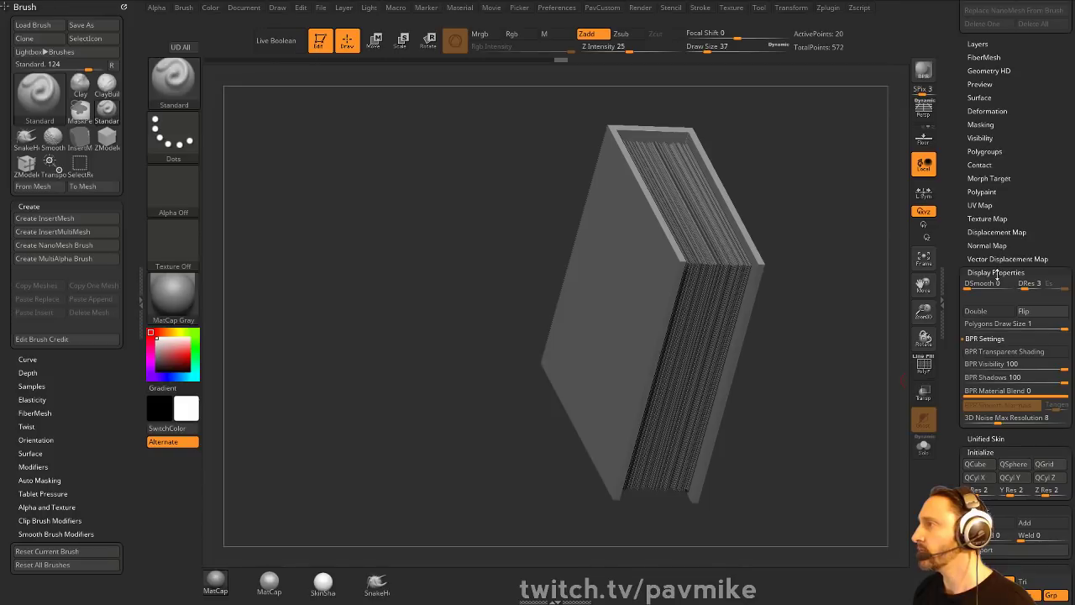
shift+click(997, 275)
shift+click(998, 287)
shift+click(997, 288)
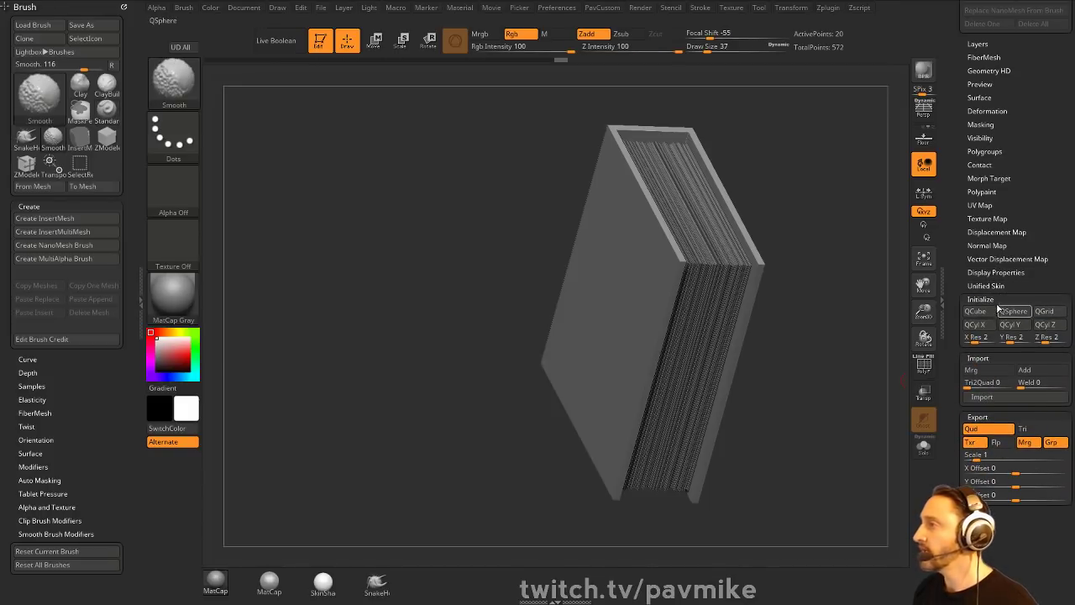
shift+click(995, 300)
shift+click(993, 313)
shift+click(990, 327)
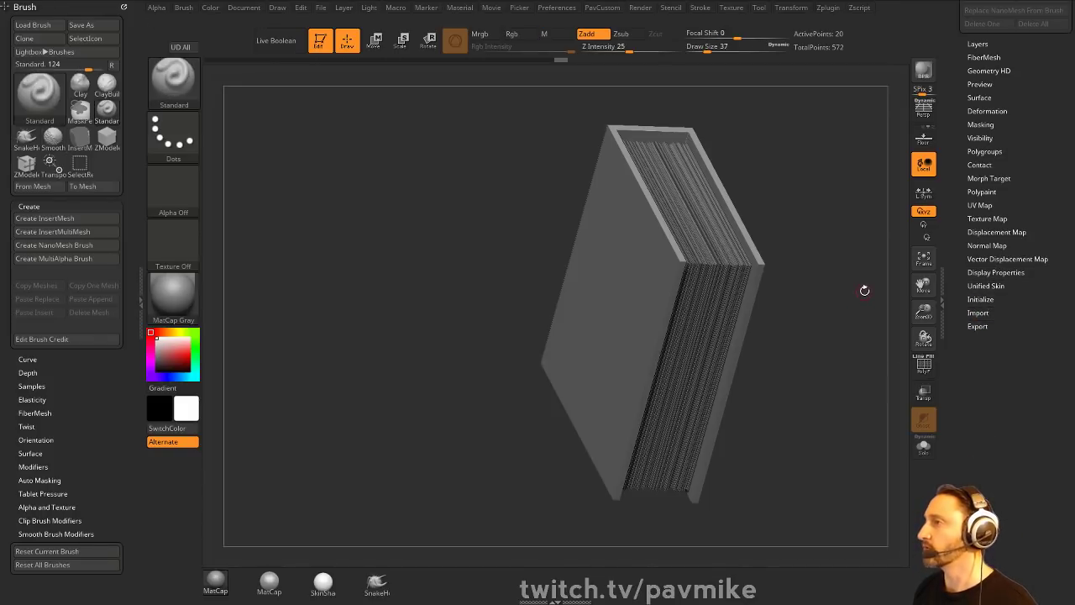
mouse_move(865, 290)
mouse_down()
mouse_move(792, 307)
mouse_move(845, 290)
mouse_up()
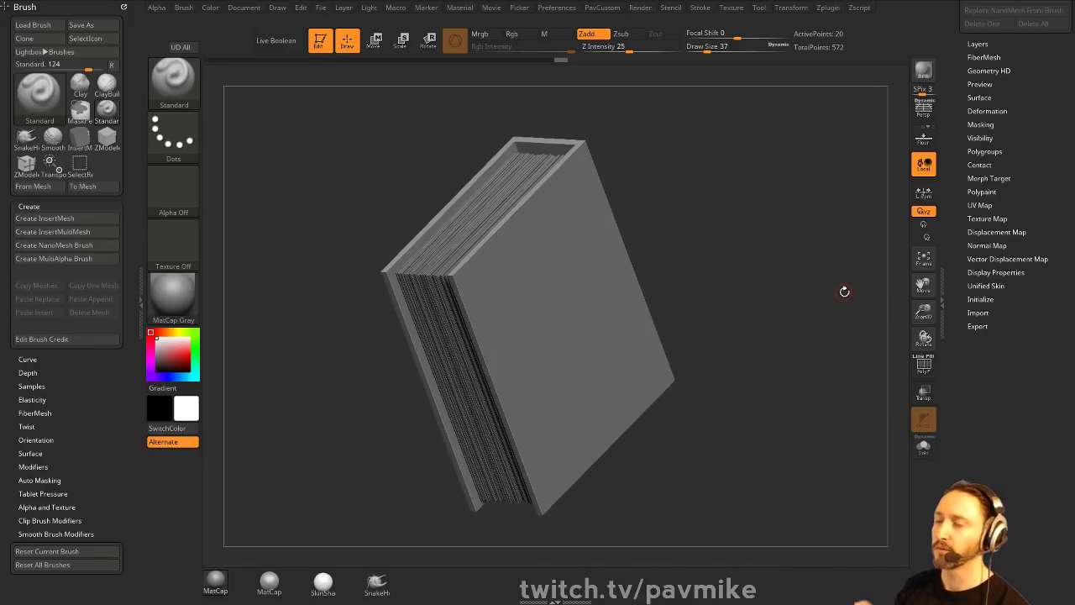
drag(765, 213, 762, 211)
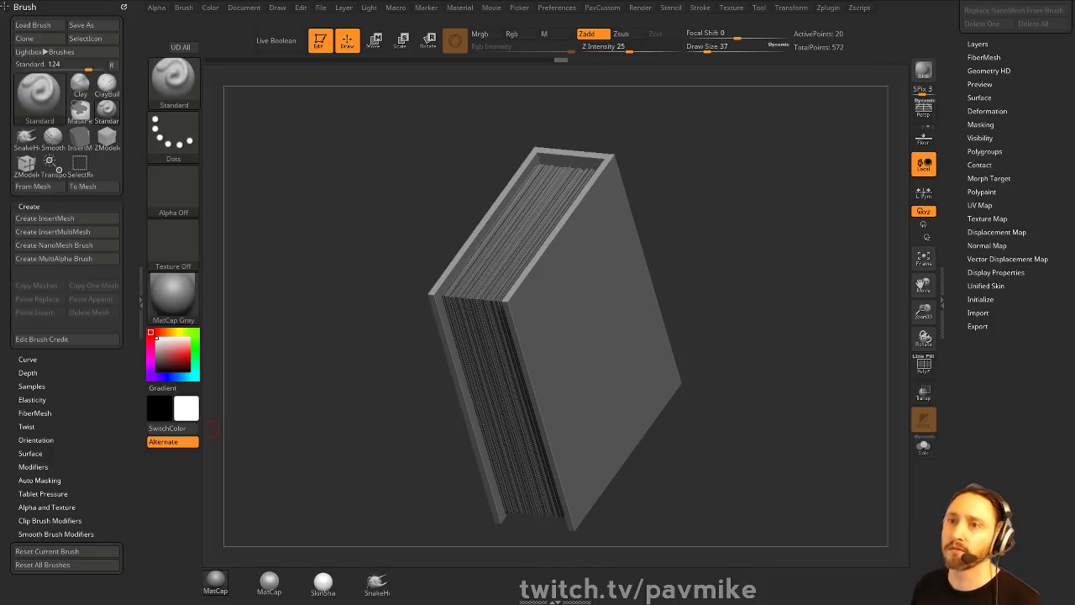
- Switch to the web browser, go back from the Sci Fi Pistol Series video to the channel's YouTube playlists, and browse them
drag(168, 604, 557, 41)
click(159, 52)
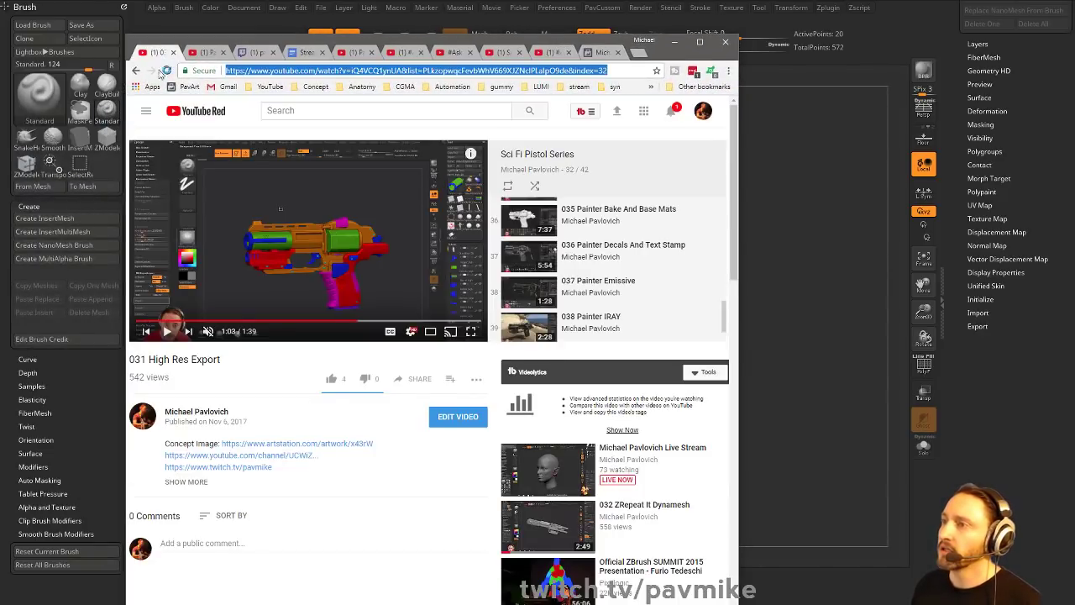
click(135, 70)
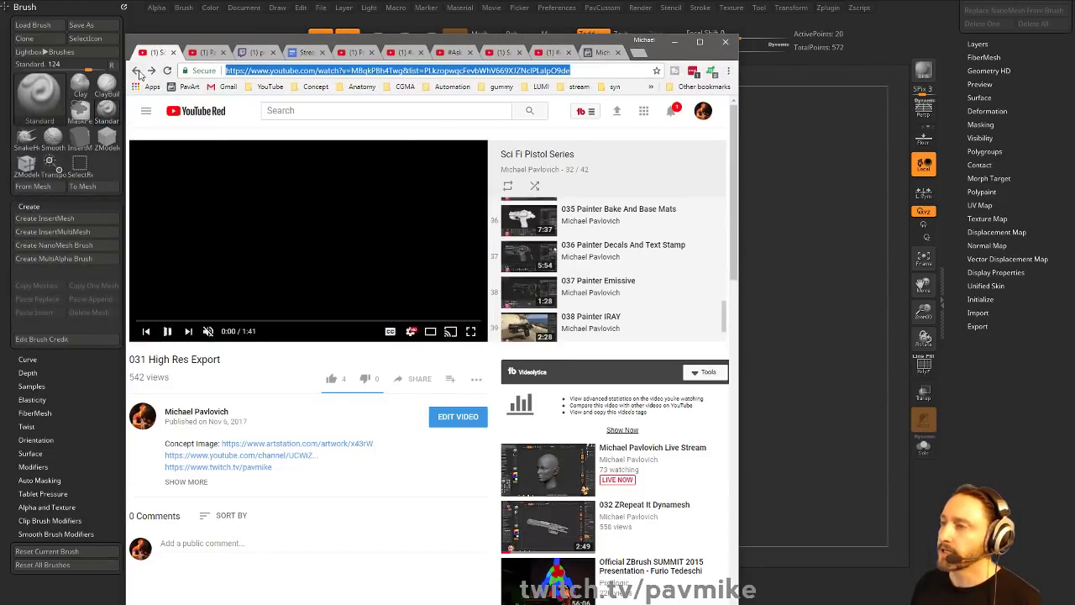
click(135, 70)
scroll(404, 328, down, 1)
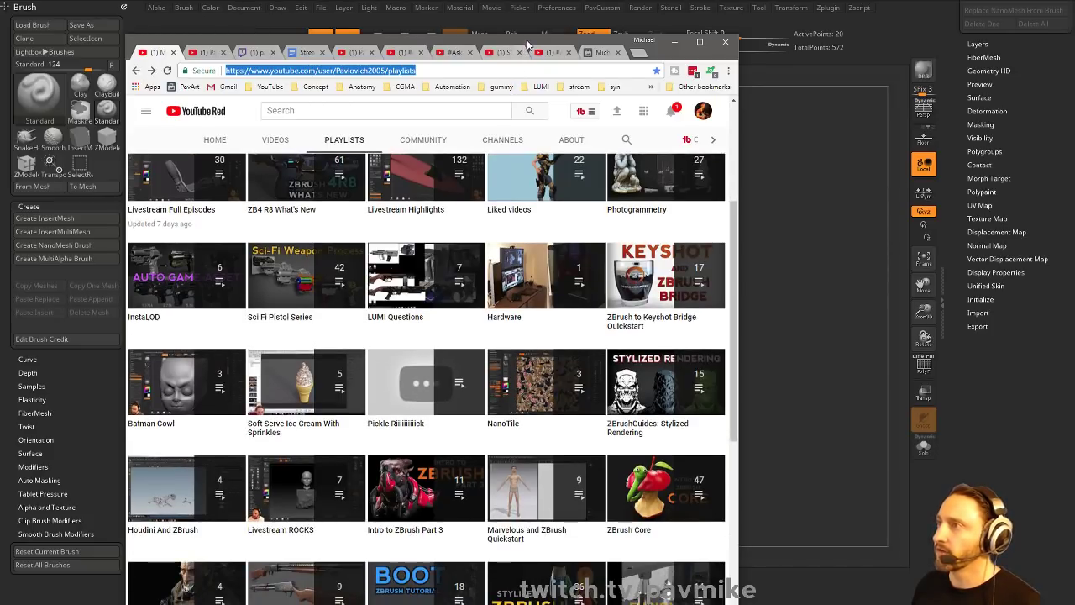
drag(528, 42, 527, 0)
- Leave the web browser, return to ZBrush, and turn on perspective distortion for the book view
mouse_move(720, 208)
mouse_down()
mouse_move(840, 134)
mouse_move(740, 148)
mouse_move(728, 155)
mouse_move(738, 173)
mouse_move(729, 192)
mouse_up()
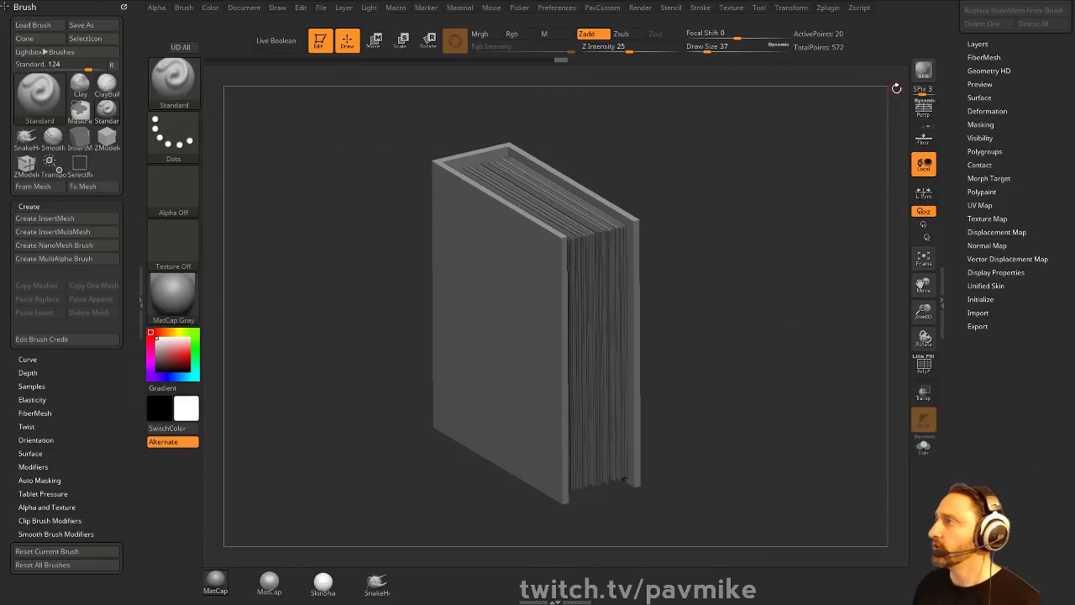
click(638, 7)
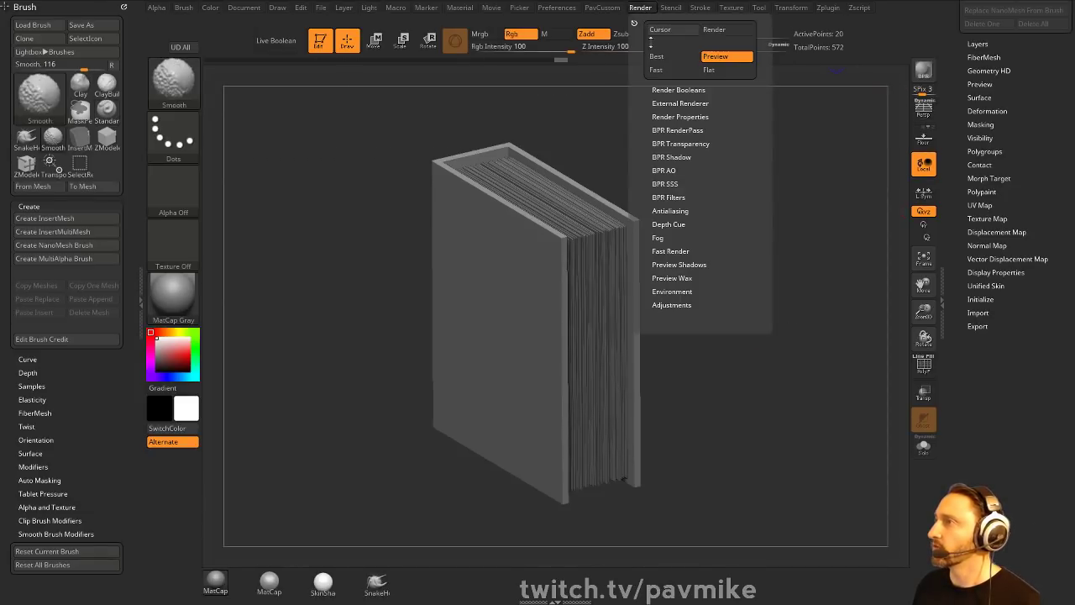
click(923, 110)
click(640, 7)
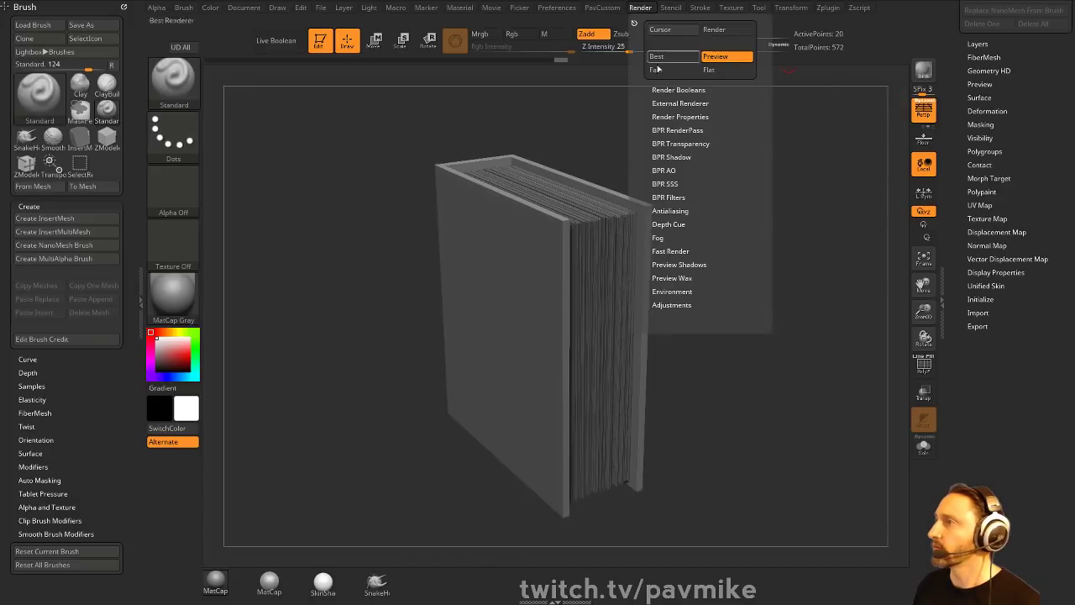
- Expand the BPR RenderPass settings and run a BPR render of the book
key(shift)
click(673, 90)
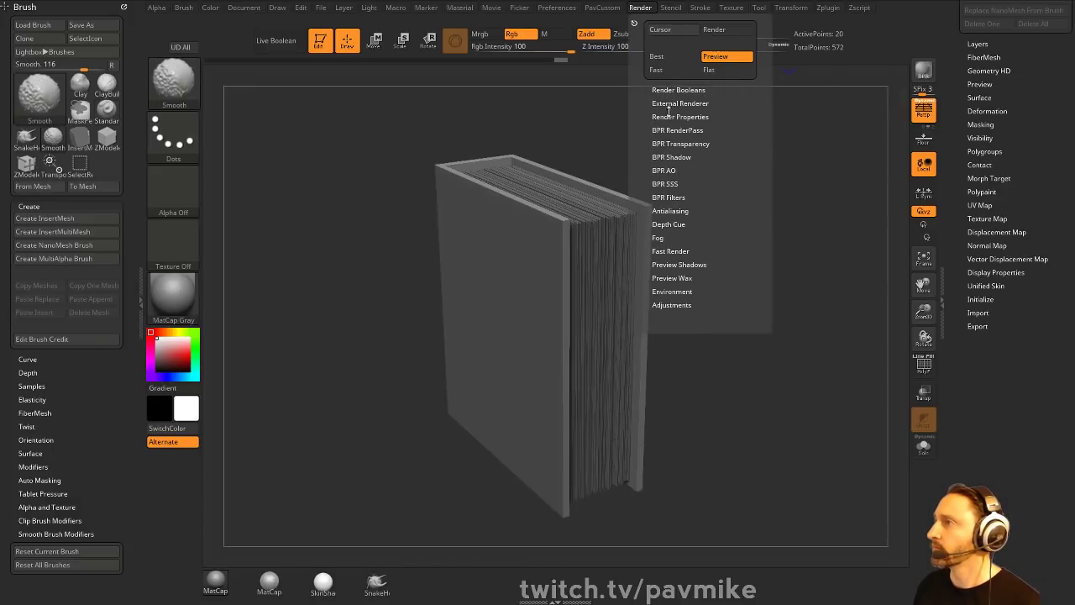
click(668, 117)
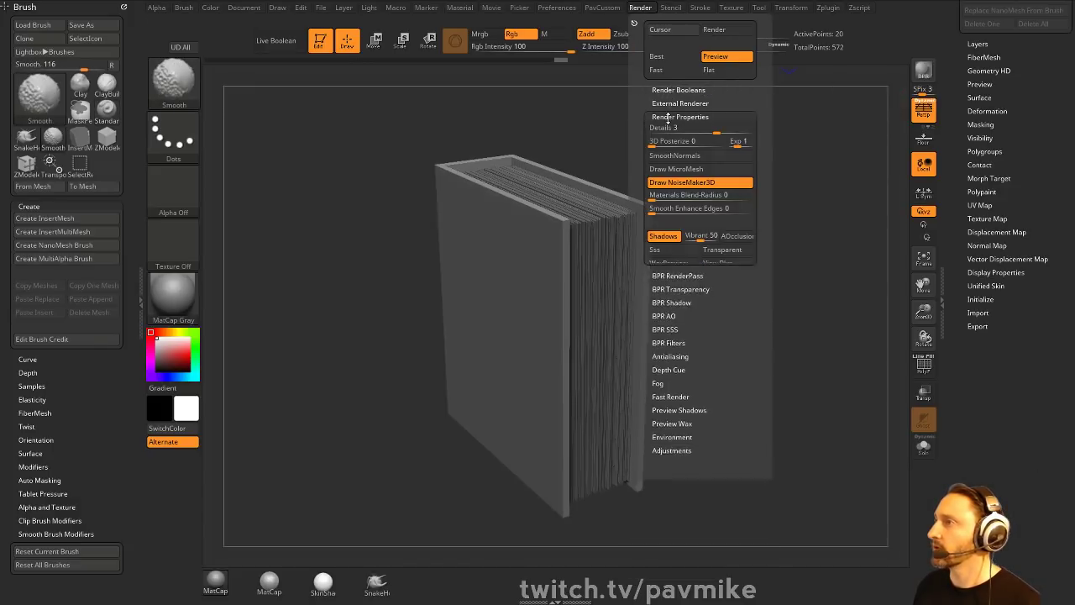
click(667, 118)
click(664, 131)
click(924, 72)
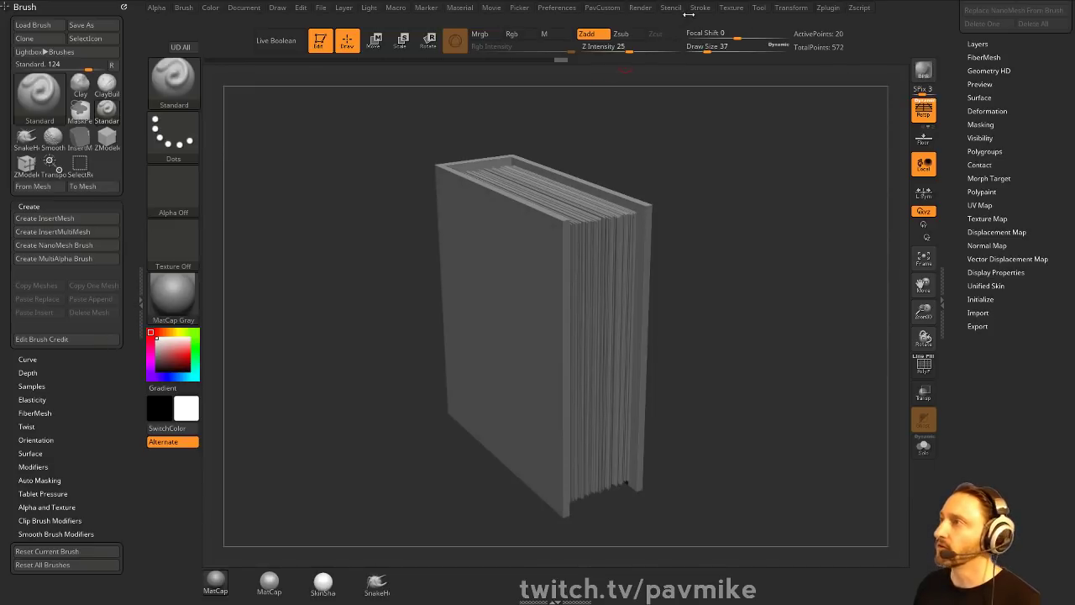
- Dock the Render palette, open the shaded BPR pass for export as a Photoshop file, and cancel the save
click(637, 10)
drag(536, 66, 22, 104)
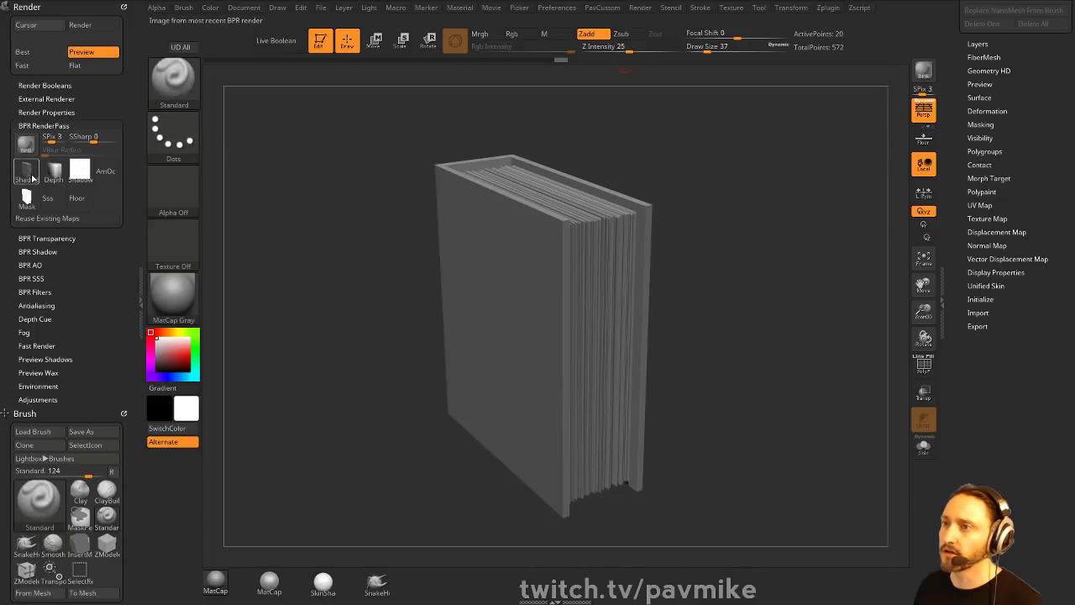
click(32, 177)
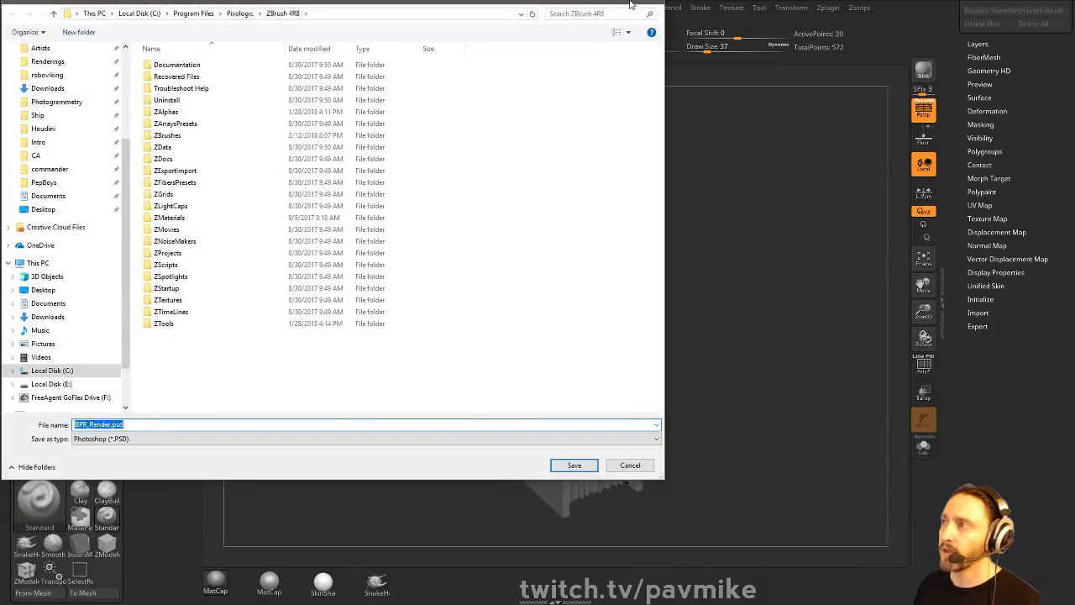
key(Escape)
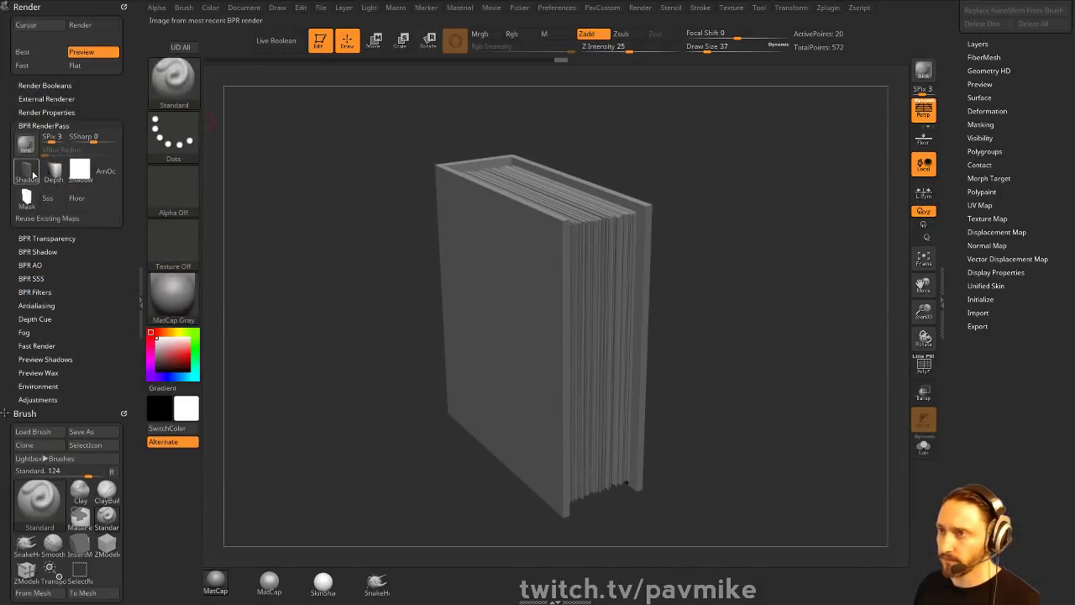
mouse_move(53, 176)
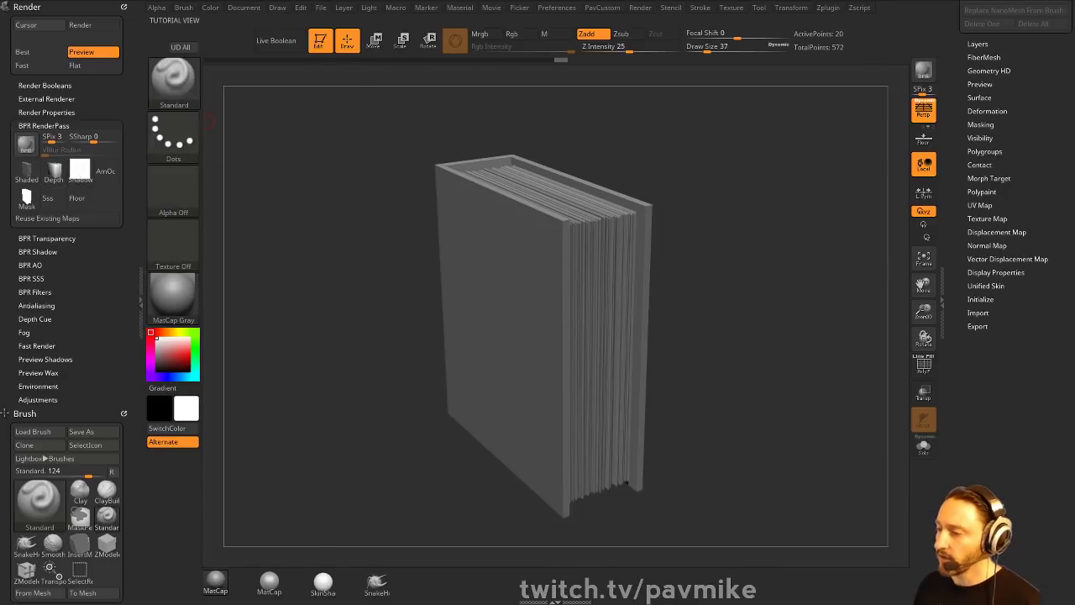
- Switch to the web browser, look through the channel's YouTube playlists, and return to ZBrush
key(alt+Tab)
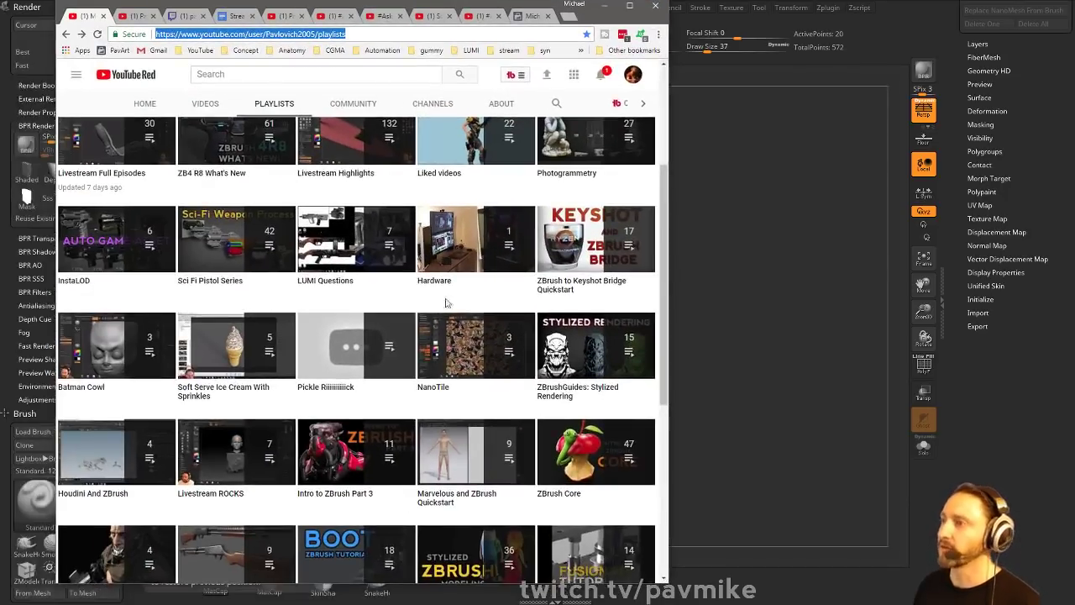
scroll(448, 301, down, 1)
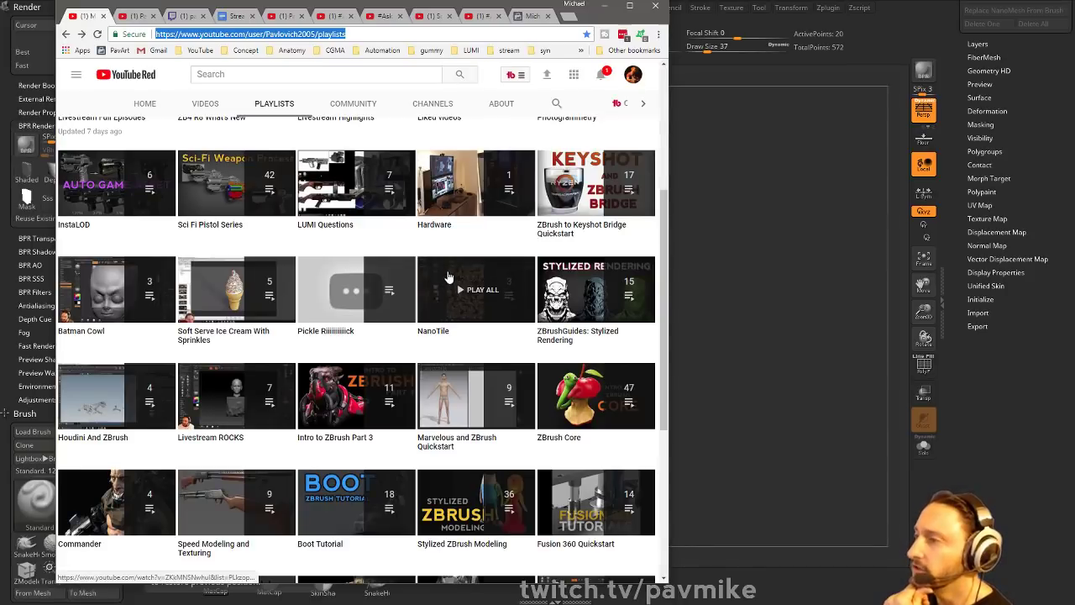
scroll(448, 277, down, 2)
scroll(448, 277, up, 3)
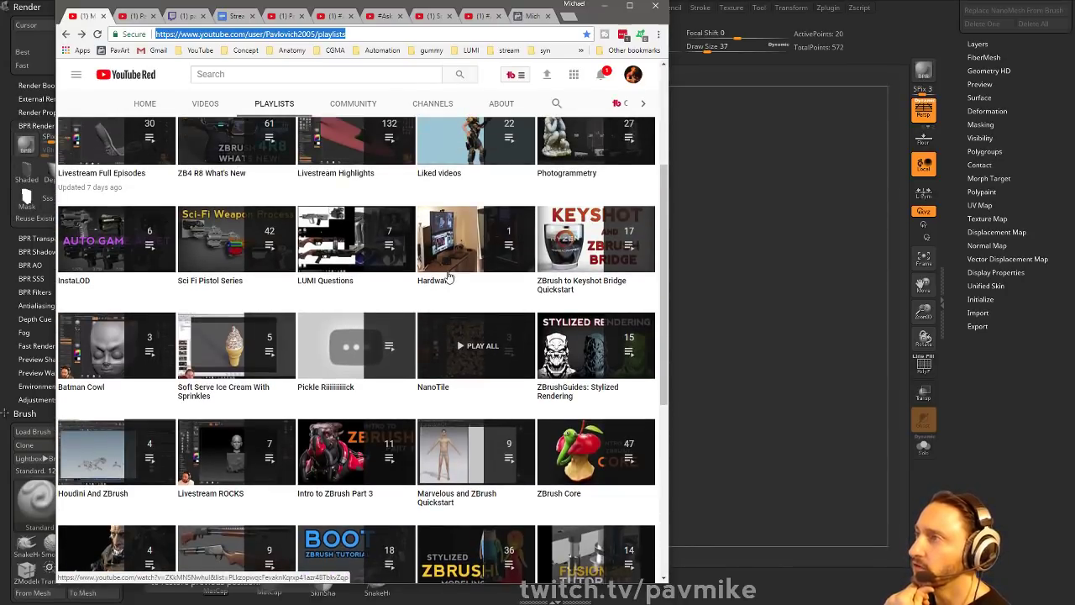
scroll(448, 277, up, 2)
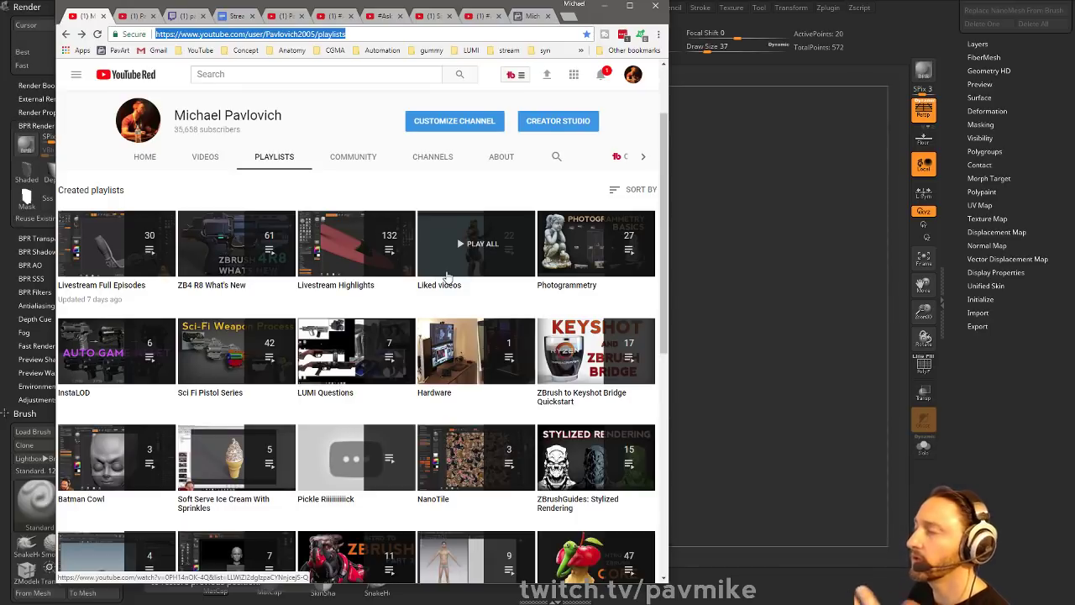
drag(526, 7, 0, 10)
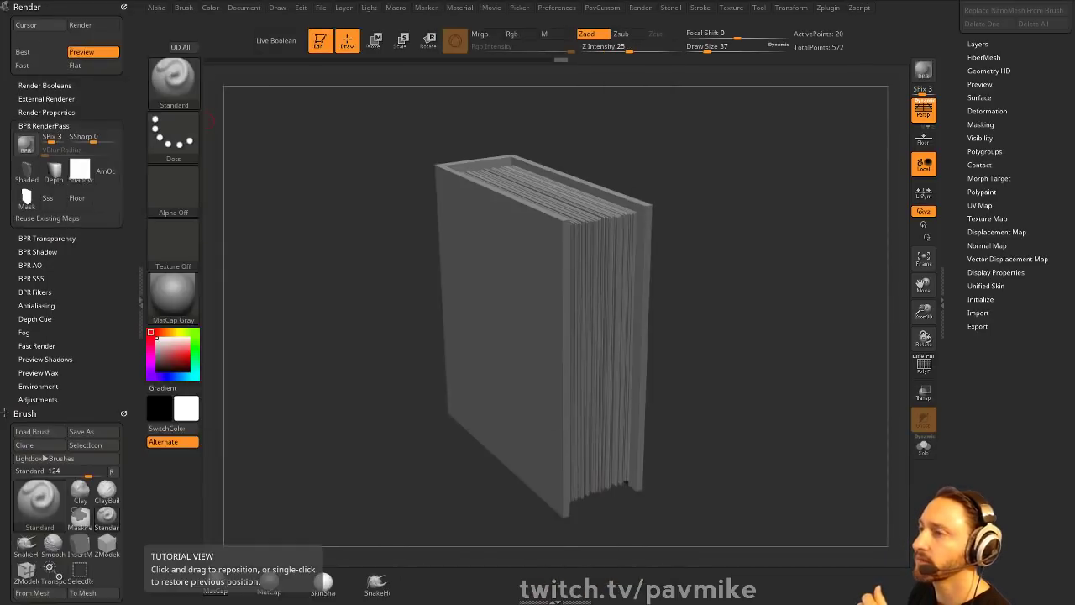
- Replace the docked Render palette with Zplugin, expand ZBrush To Photoshop, and send the selected passes to Photoshop
click(122, 7)
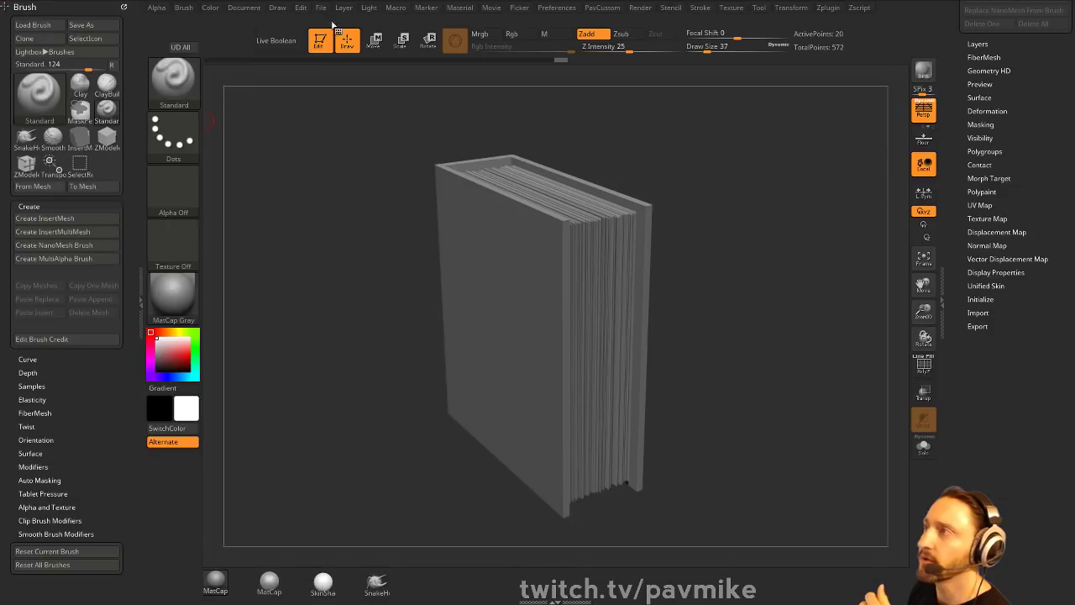
click(828, 7)
drag(822, 23, 51, 17)
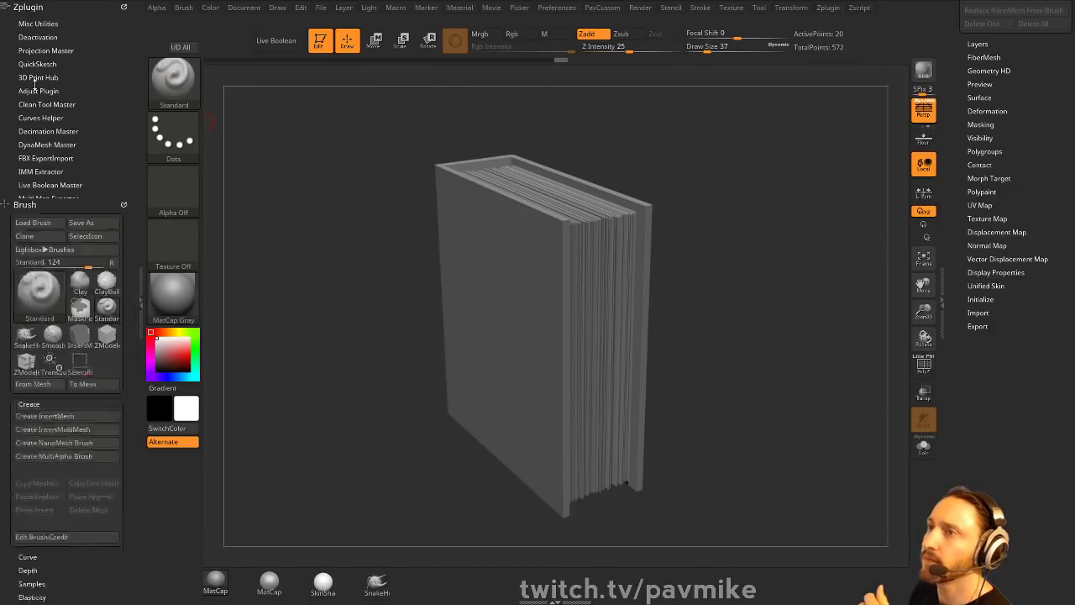
click(32, 319)
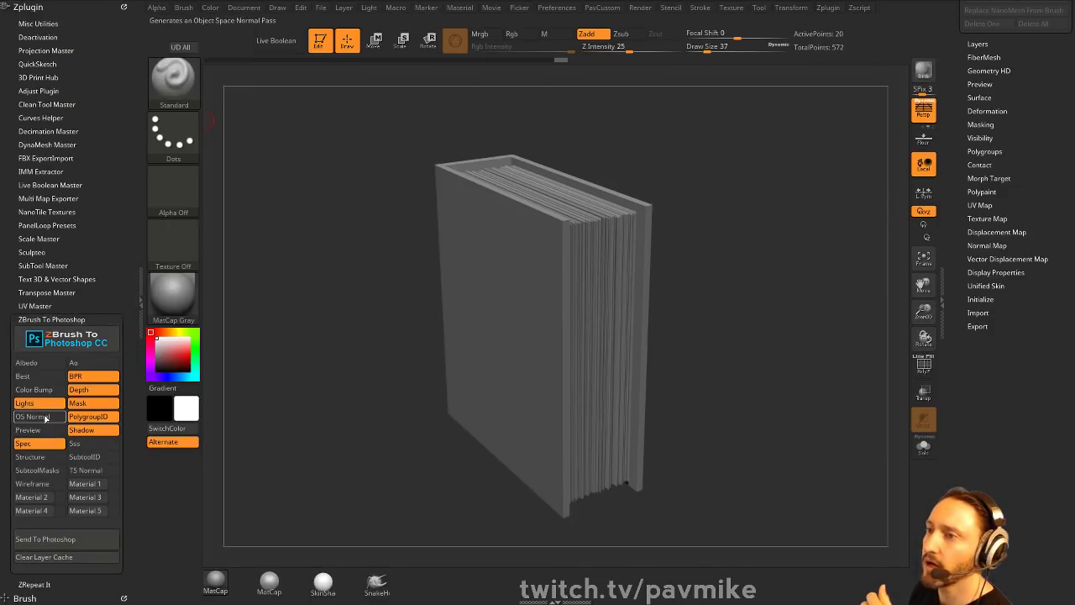
click(61, 542)
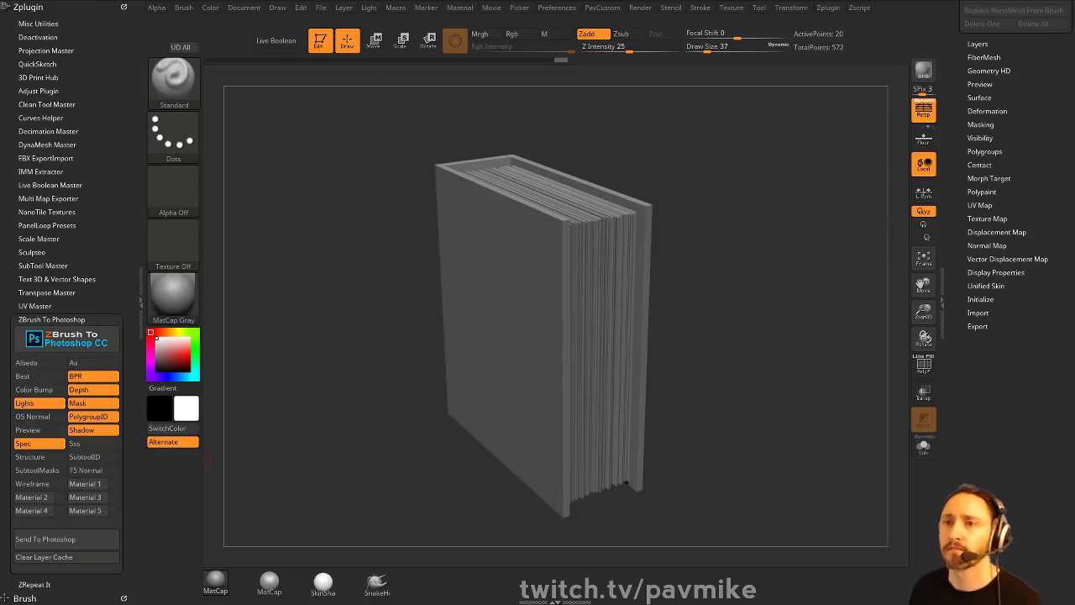
- Bring the web browser back, check the playlists from the first rows to the last, and switch back to ZBrush
drag(0, 2, 455, 2)
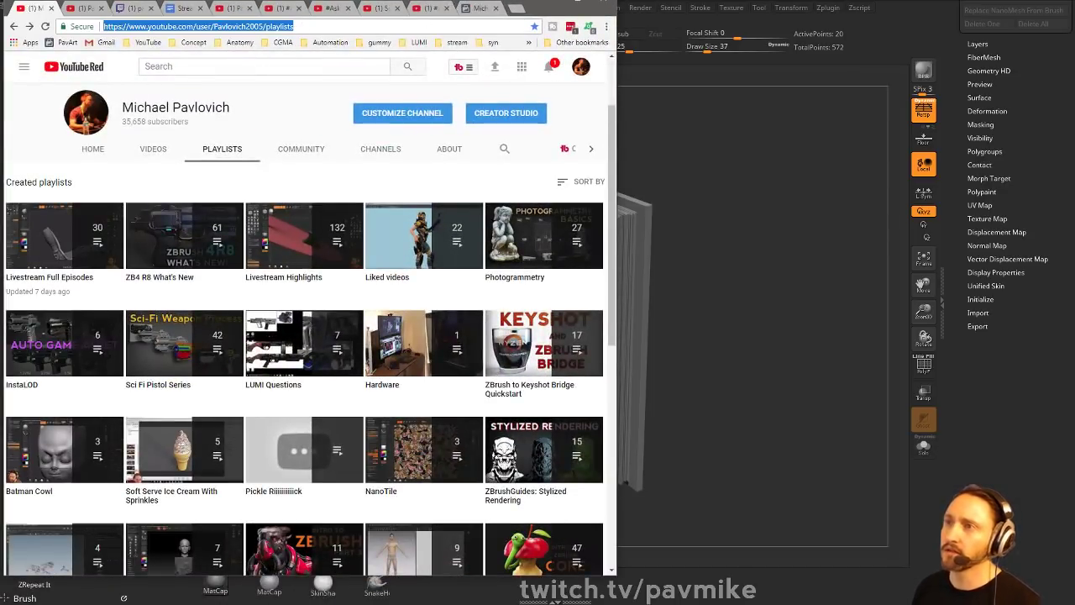
key(alt+Tab)
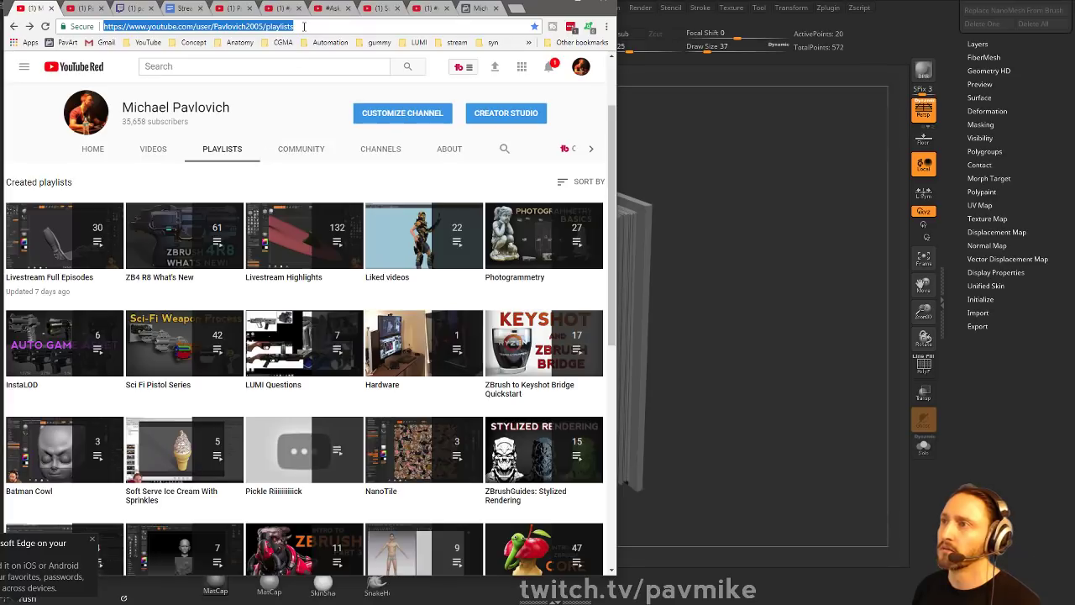
drag(307, 27, 4, 47)
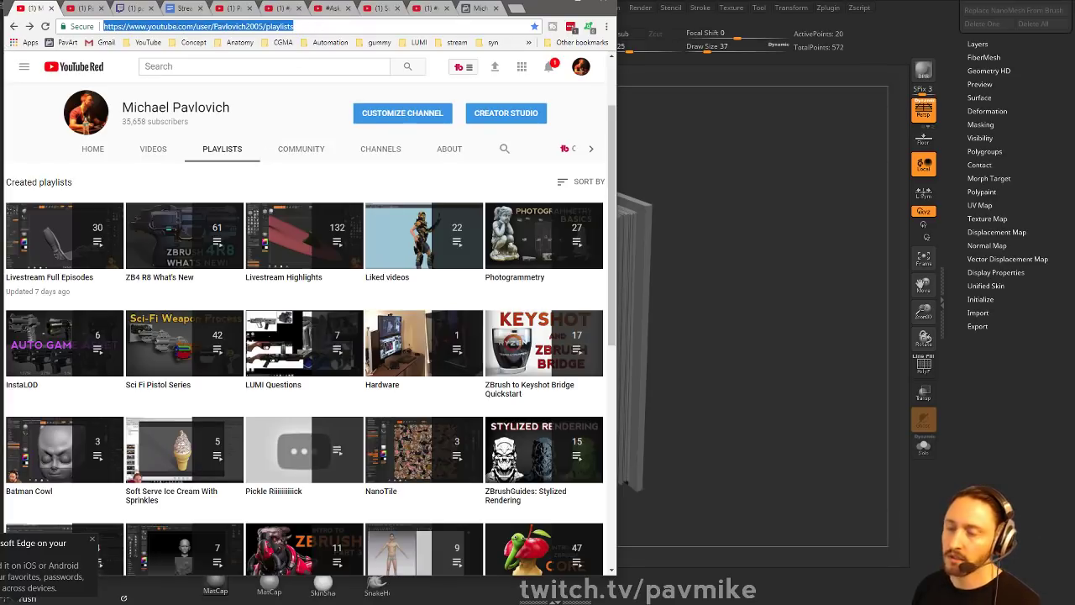
key(alt+Tab)
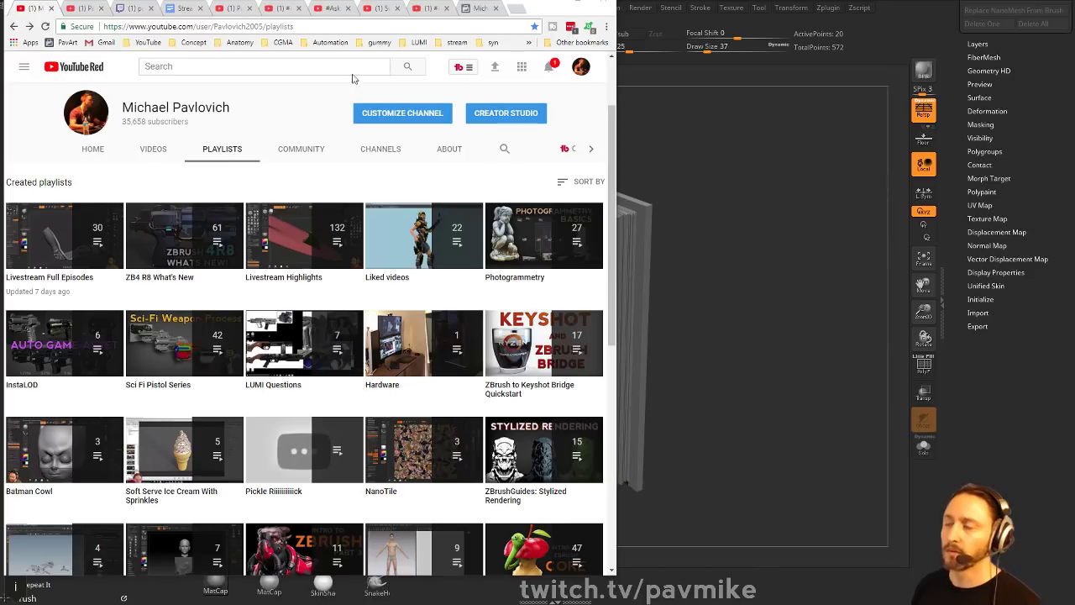
scroll(304, 252, down, 6)
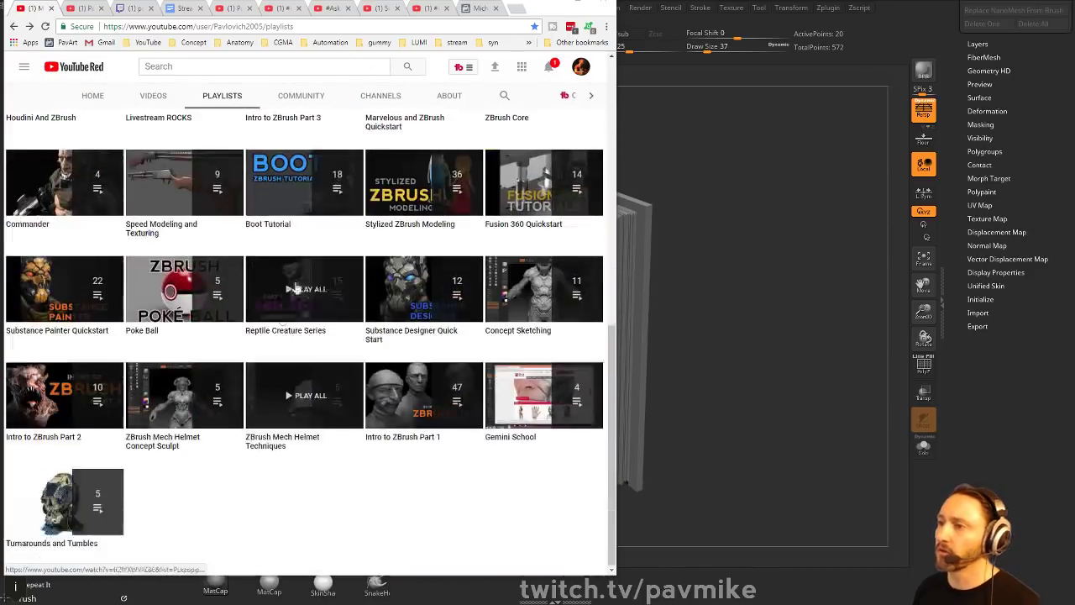
scroll(308, 204, up, 10)
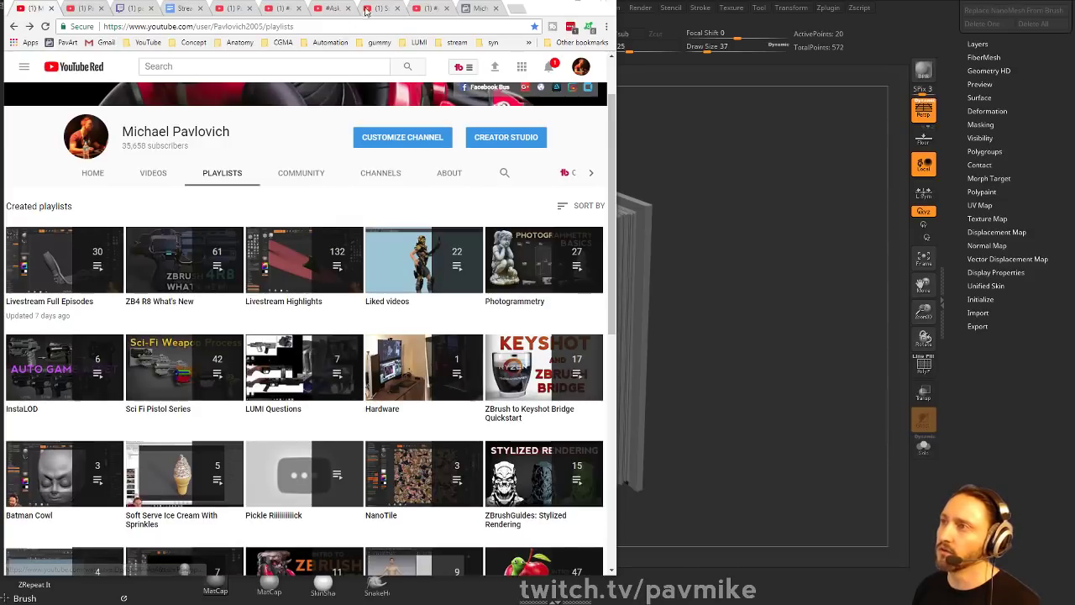
key(alt+Tab)
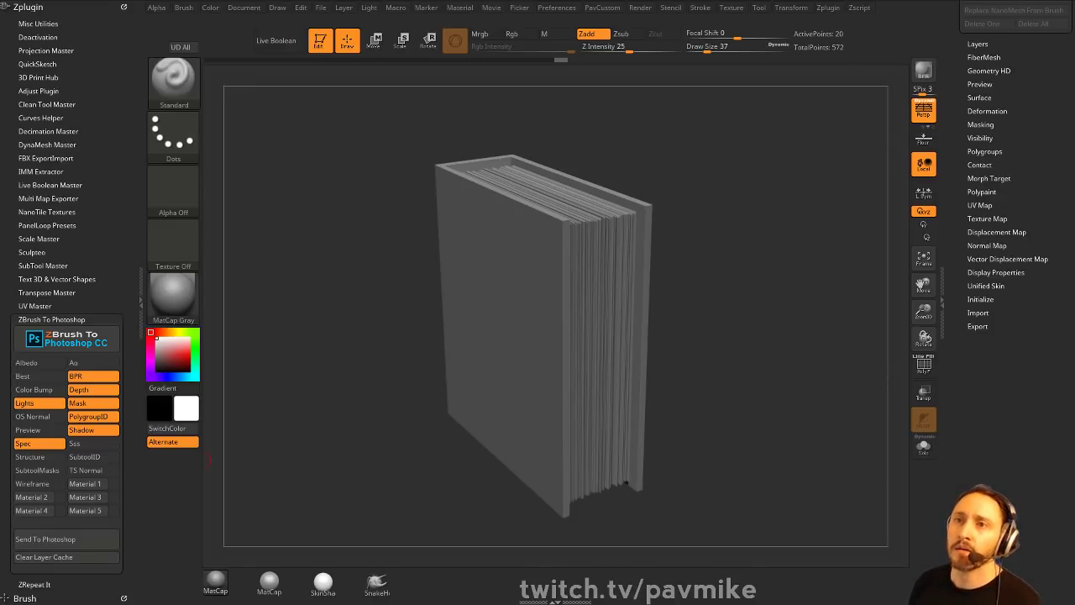
- Turn on the book's polyframe display, switch to the ZModeler brush, and examine its point actions
mouse_move(713, 217)
mouse_down()
mouse_move(759, 134)
mouse_move(701, 241)
mouse_up()
key(s)
drag(490, 295, 493, 297)
mouse_move(580, 314)
mouse_down()
mouse_move(686, 285)
mouse_move(576, 298)
mouse_up()
click(921, 370)
key(b)
key(z)
key(m)
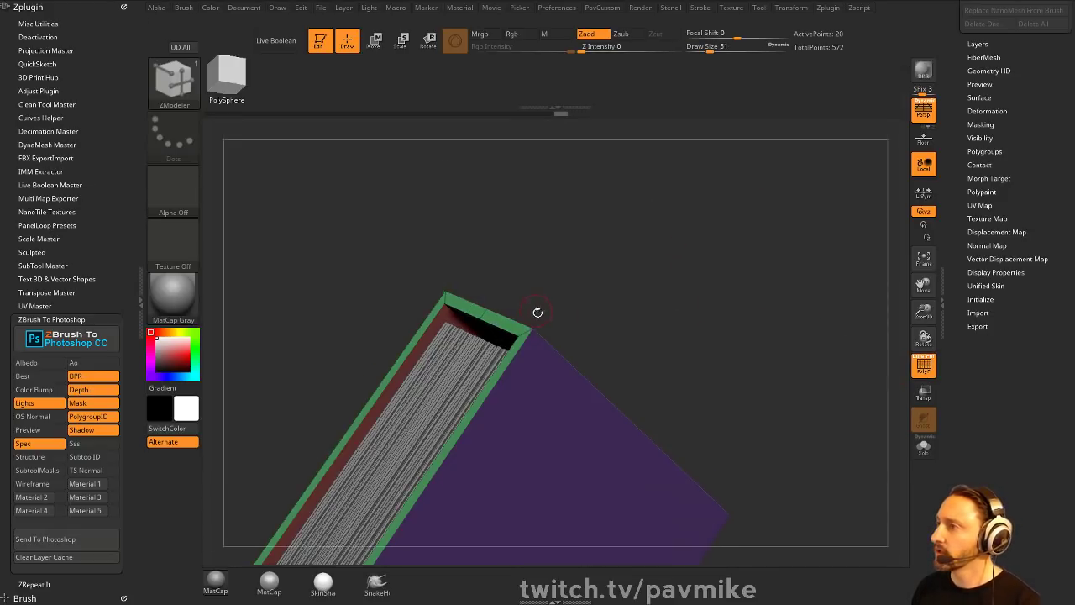
key(space)
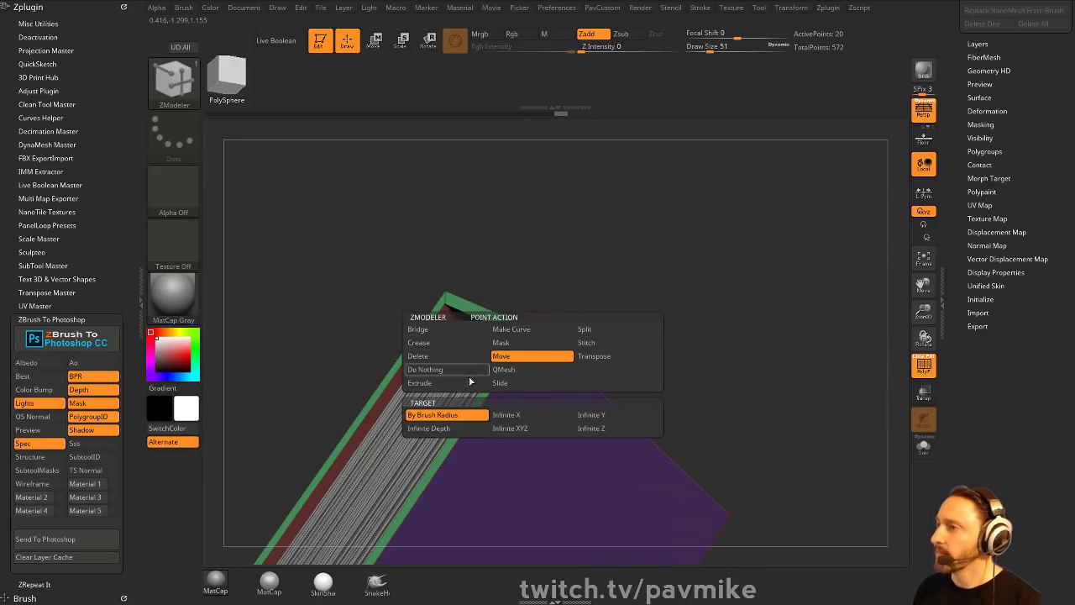
- Try the Pinch brush with a draw size of 177 near the cover's spine corner
drag(669, 271, 678, 268)
key(b)
key(p)
key(i)
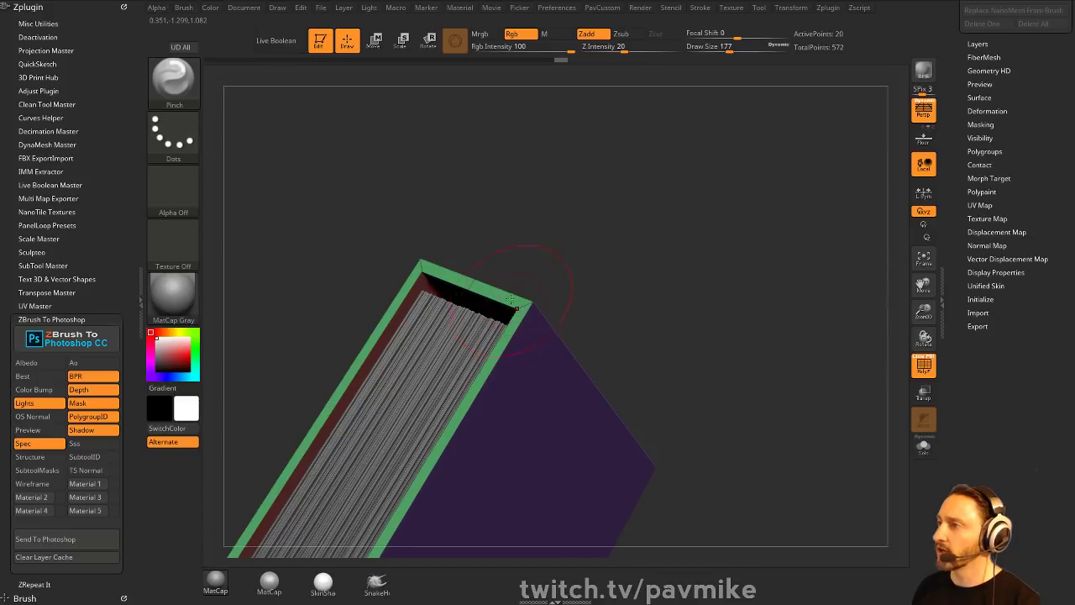
mouse_move(613, 277)
mouse_down()
mouse_move(622, 289)
mouse_move(674, 280)
mouse_move(637, 305)
mouse_up()
key(ctrl+z)
- Switch back to the Standard brush with a draw size of 27 and show the whole book
key(b)
key(s)
key(t)
key(s)
mouse_move(649, 335)
mouse_down()
mouse_move(670, 274)
mouse_move(636, 289)
mouse_up()
key(s)
mouse_move(649, 353)
alt+mouse_down()
mouse_move(691, 289)
mouse_move(651, 313)
mouse_move(688, 289)
alt+mouse_up()
key(s)
drag(688, 289, 690, 286)
- Turn off perspective and the polyframe display, and examine the page edges inside the cover up close
click(923, 109)
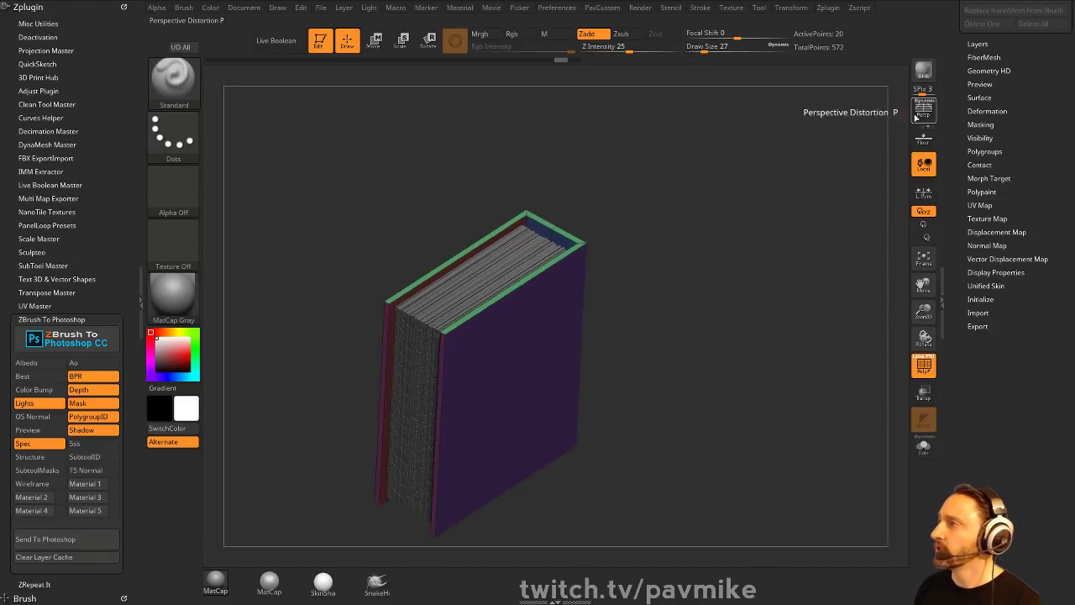
drag(823, 142, 654, 296)
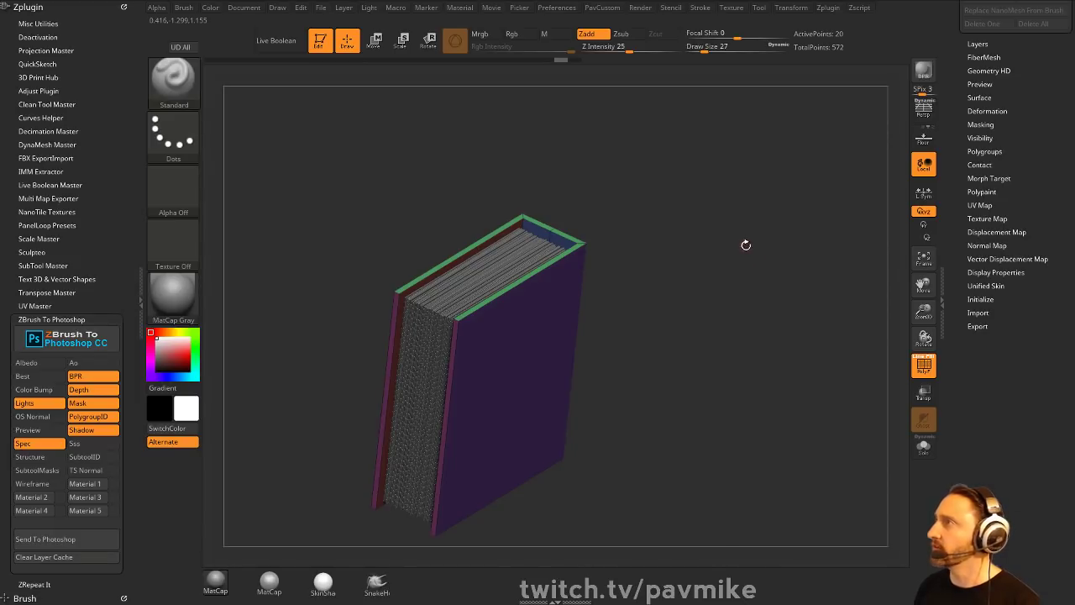
mouse_move(746, 245)
mouse_down()
mouse_move(712, 202)
mouse_move(764, 247)
mouse_move(673, 252)
mouse_move(741, 260)
mouse_up()
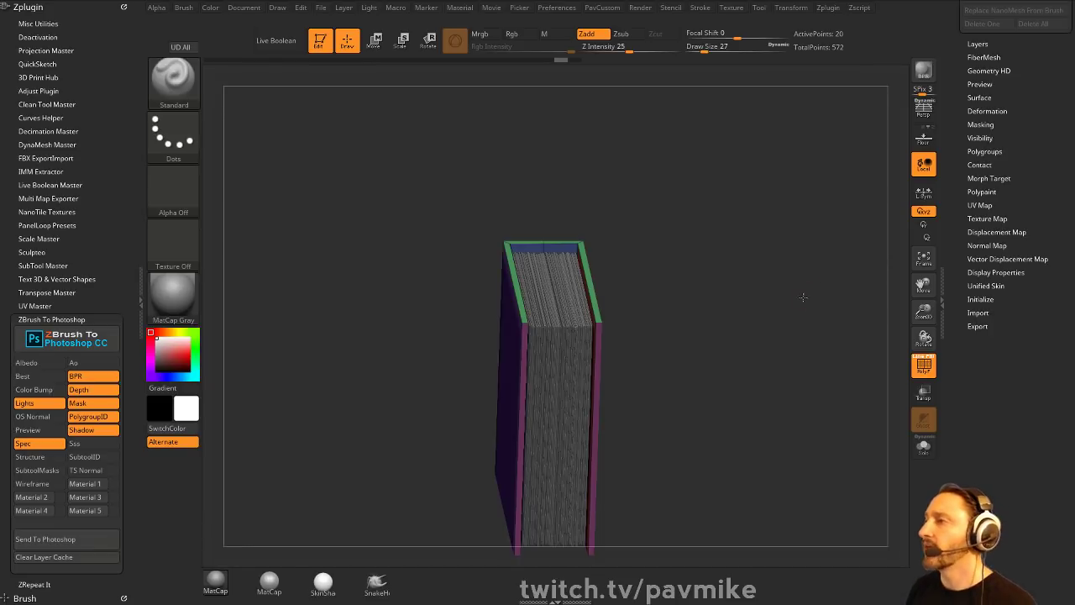
mouse_move(803, 297)
mouse_down()
mouse_move(780, 267)
mouse_move(845, 447)
mouse_up()
mouse_move(792, 327)
mouse_down()
mouse_move(800, 357)
mouse_move(796, 304)
mouse_move(829, 334)
mouse_move(809, 295)
mouse_move(862, 375)
mouse_up()
click(924, 367)
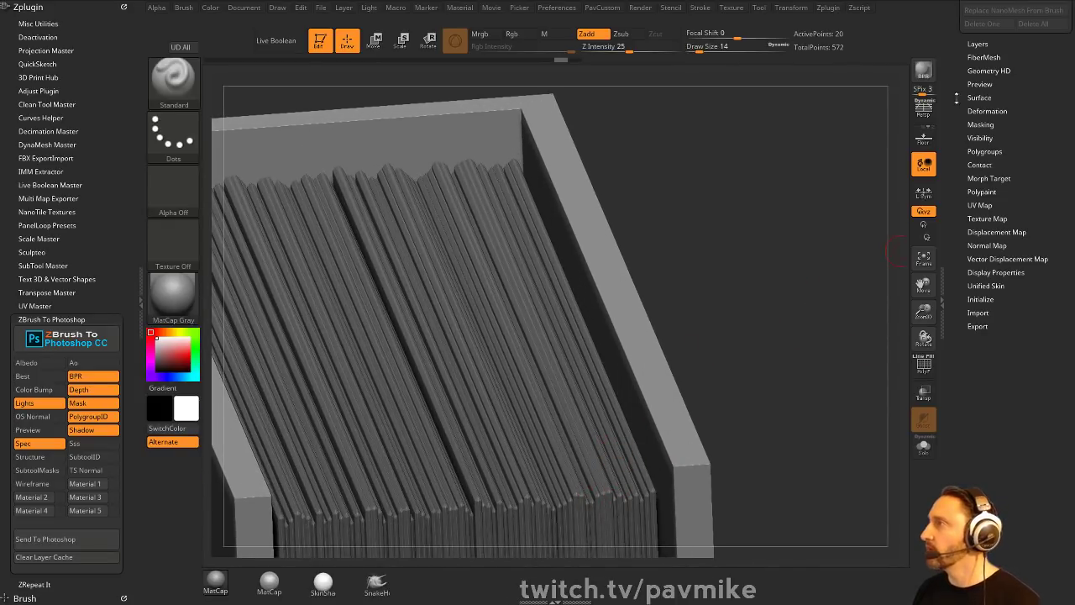
- Select the pages mesh, open its Dynamic Subdiv settings and compare the pages with dynamic subdivision on and off
scroll(958, 98, up, 4)
key(shift)
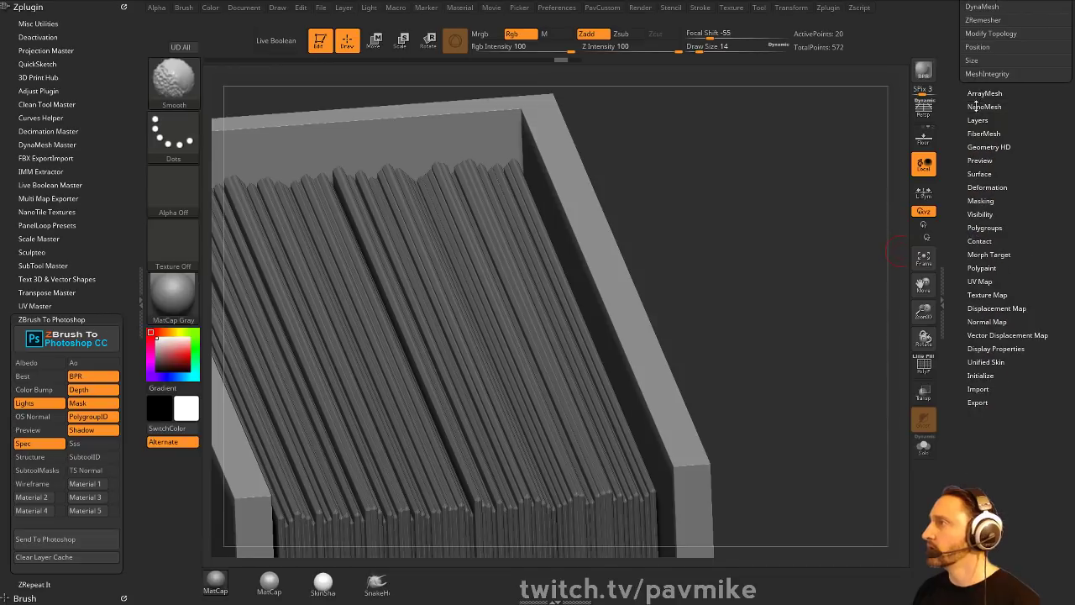
scroll(980, 94, up, 10)
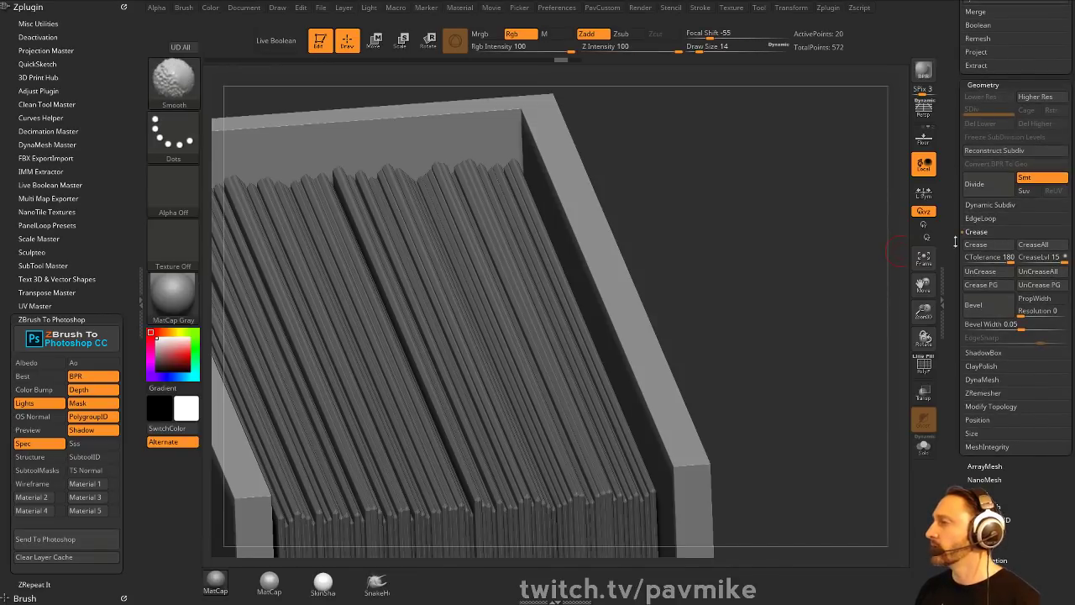
scroll(956, 372, down, 3)
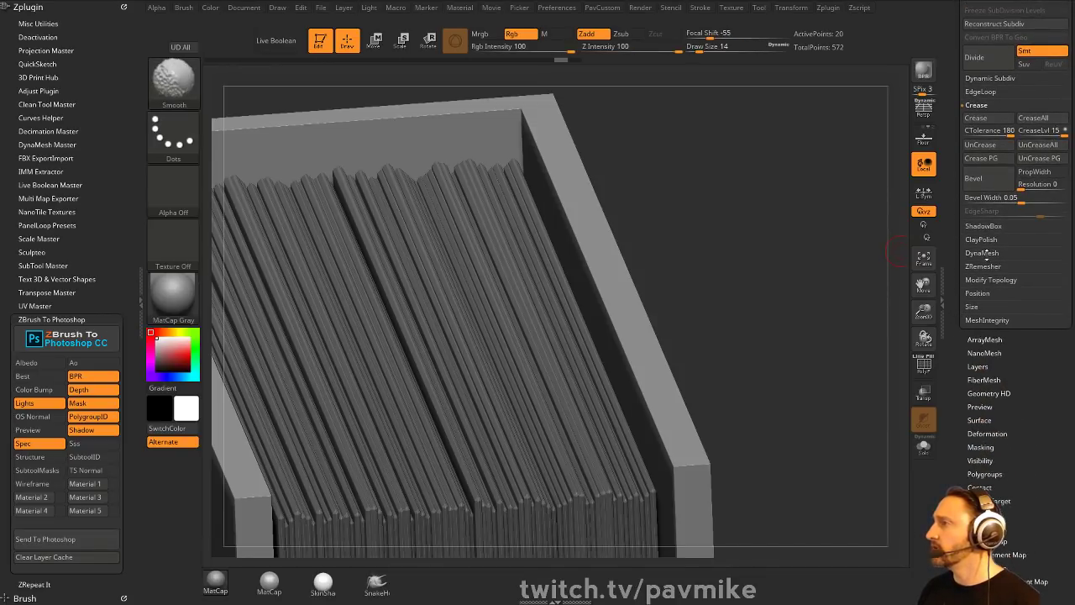
click(989, 78)
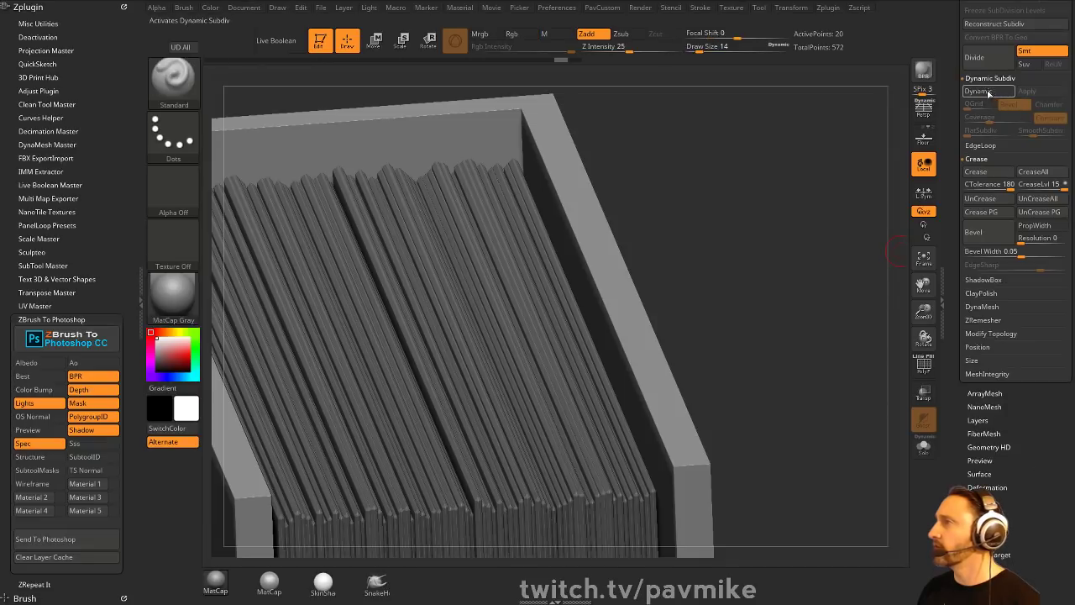
key(d)
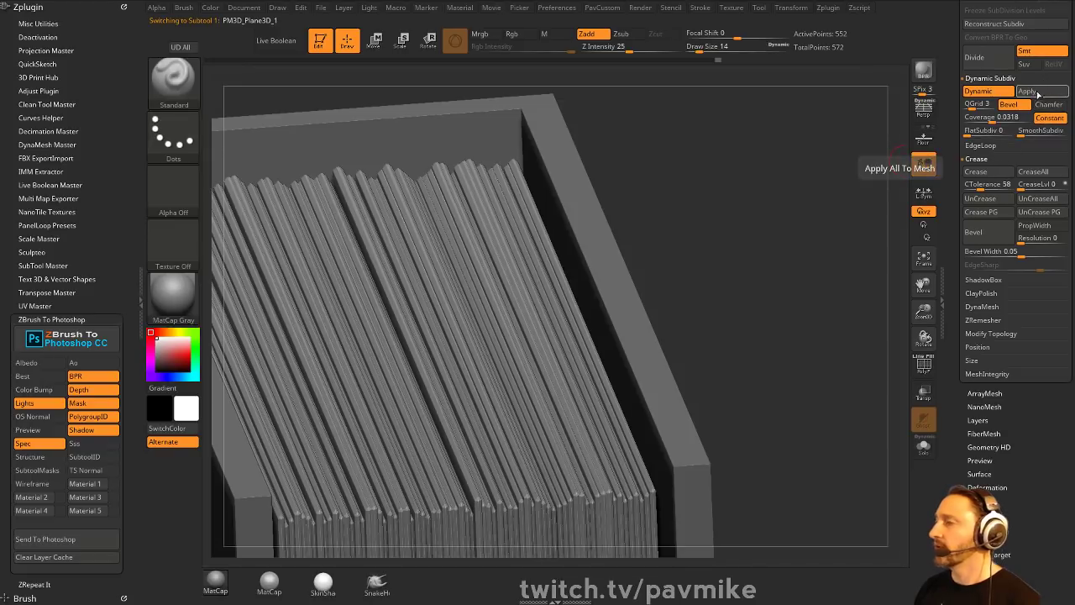
click(981, 94)
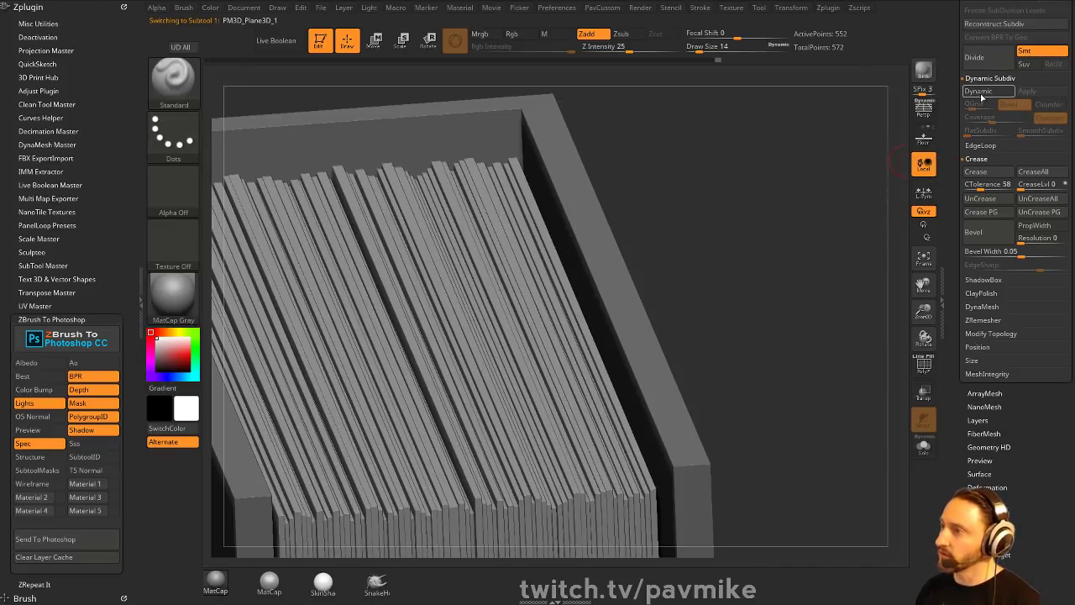
click(983, 97)
click(983, 95)
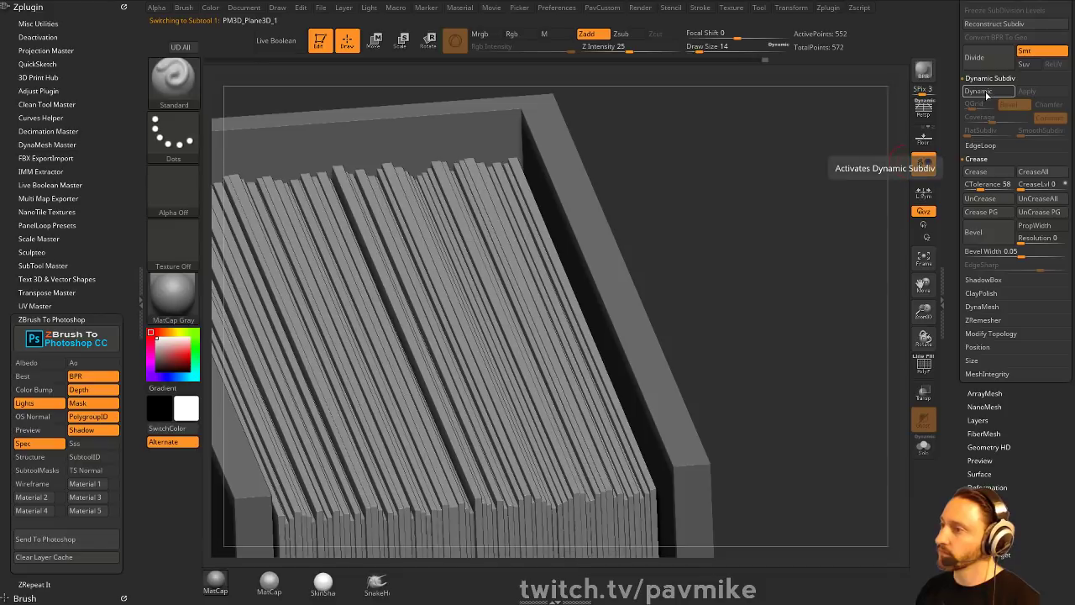
click(984, 96)
- Activate dynamic subdivision on the pages mesh, choosing to always auto-activate it until the next restart
key(shift)
key(shift+d)
key(d)
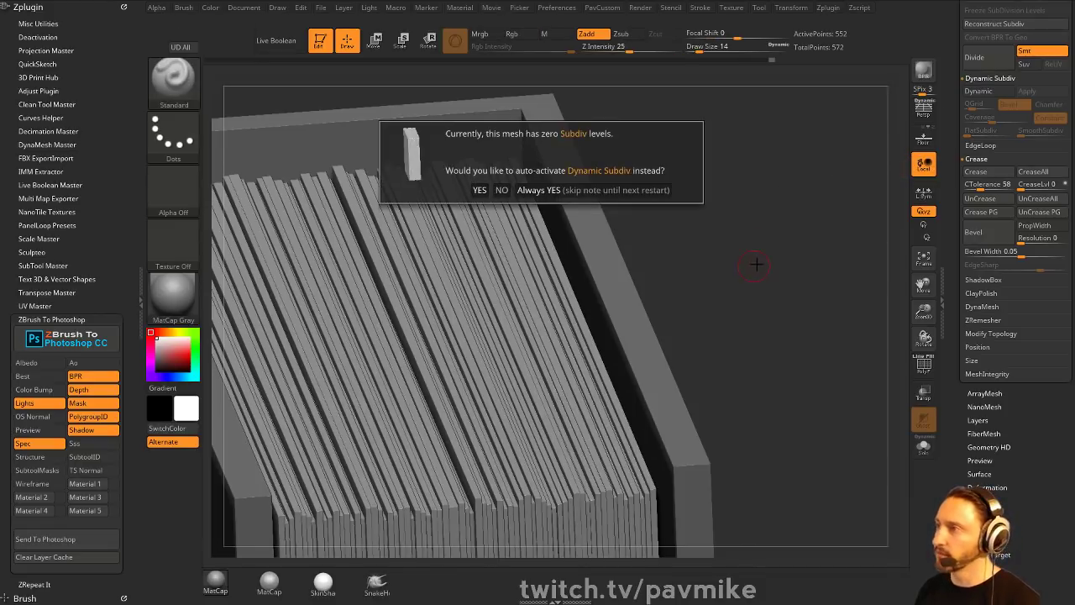
click(627, 191)
- Examine the smoothed page edges and the surrounding cover from several angles and up close
alt+drag(745, 298, 708, 277)
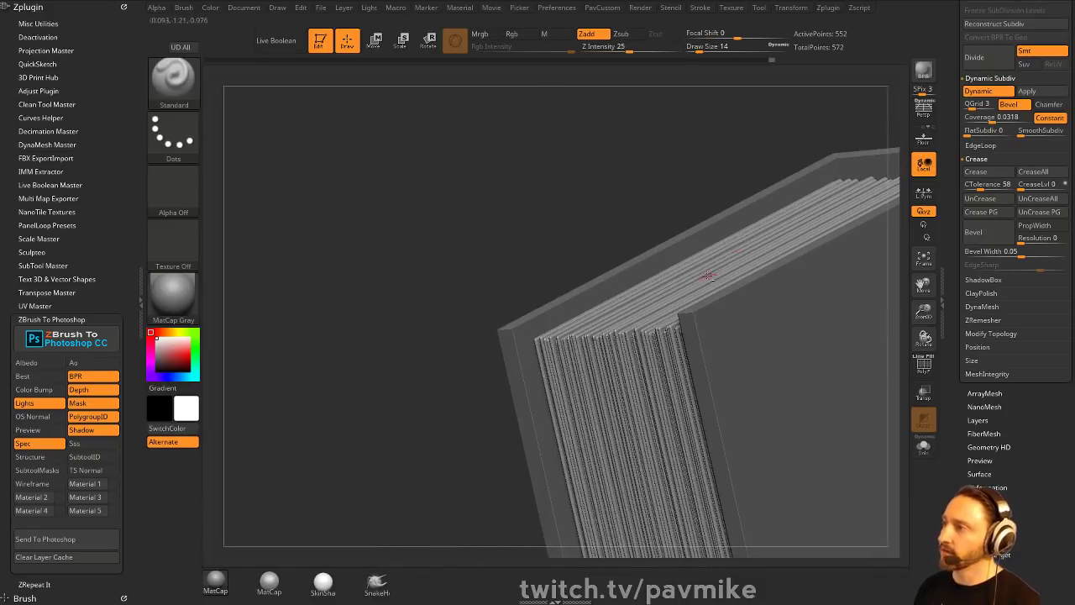
alt+click(662, 252)
mouse_move(634, 238)
mouse_down()
mouse_move(467, 212)
mouse_move(588, 252)
mouse_move(768, 279)
mouse_move(773, 293)
mouse_move(734, 322)
mouse_move(565, 227)
mouse_up()
drag(529, 437, 538, 262)
mouse_move(749, 268)
mouse_down()
mouse_move(706, 134)
mouse_move(820, 434)
mouse_move(780, 290)
mouse_move(765, 294)
mouse_up()
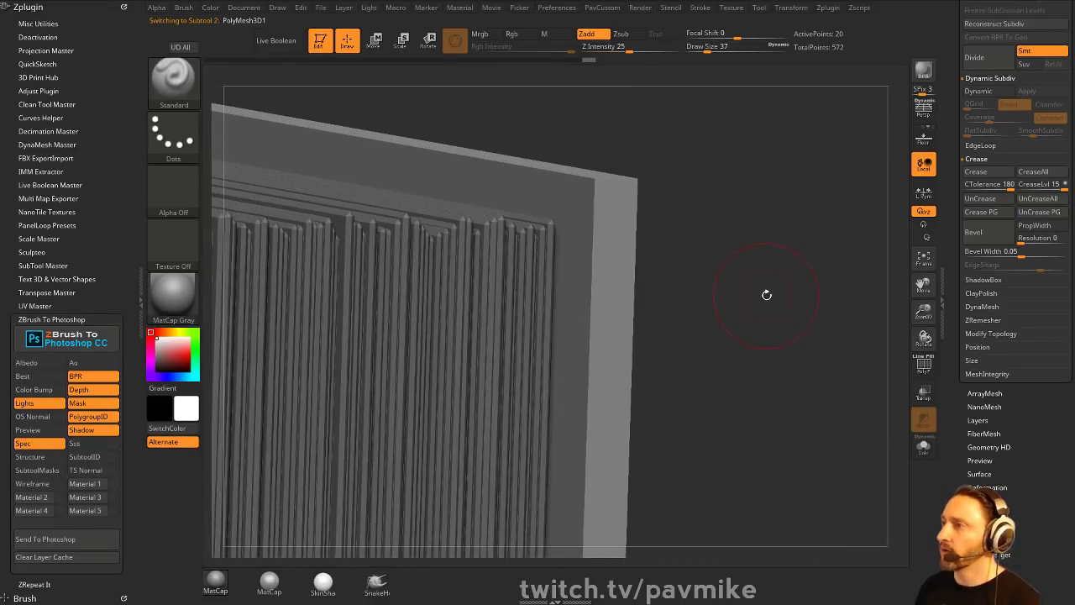
mouse_move(788, 329)
mouse_down()
mouse_move(769, 287)
mouse_move(790, 353)
mouse_move(857, 306)
mouse_up()
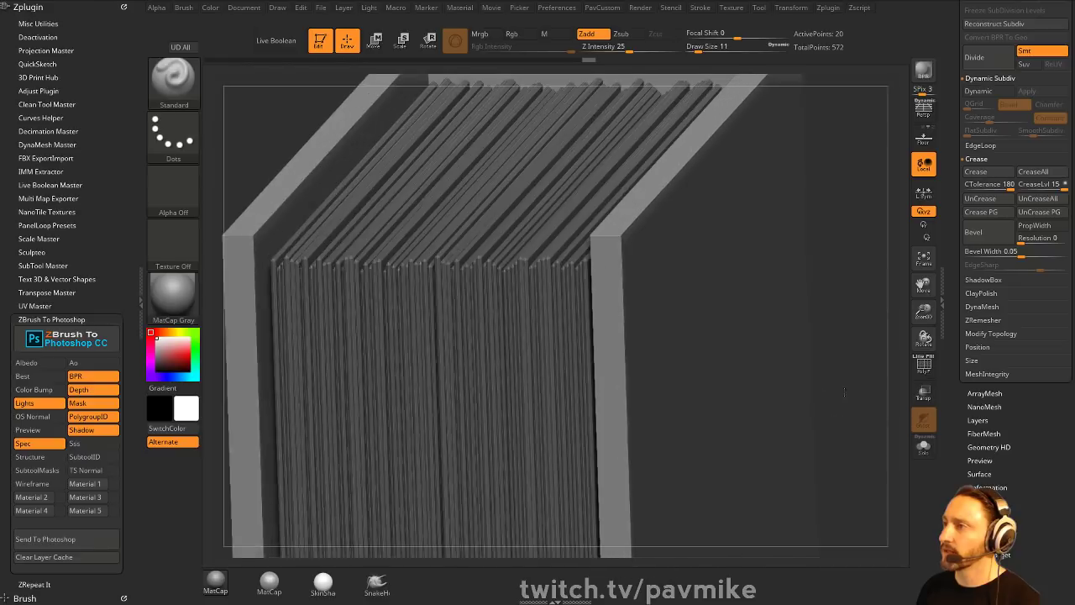
drag(876, 260, 809, 228)
alt+drag(797, 314, 760, 227)
- Snap to a straight view of the book, isolate the pages mesh and turn on its polyframe display
shift+drag(761, 252, 768, 300)
click(925, 447)
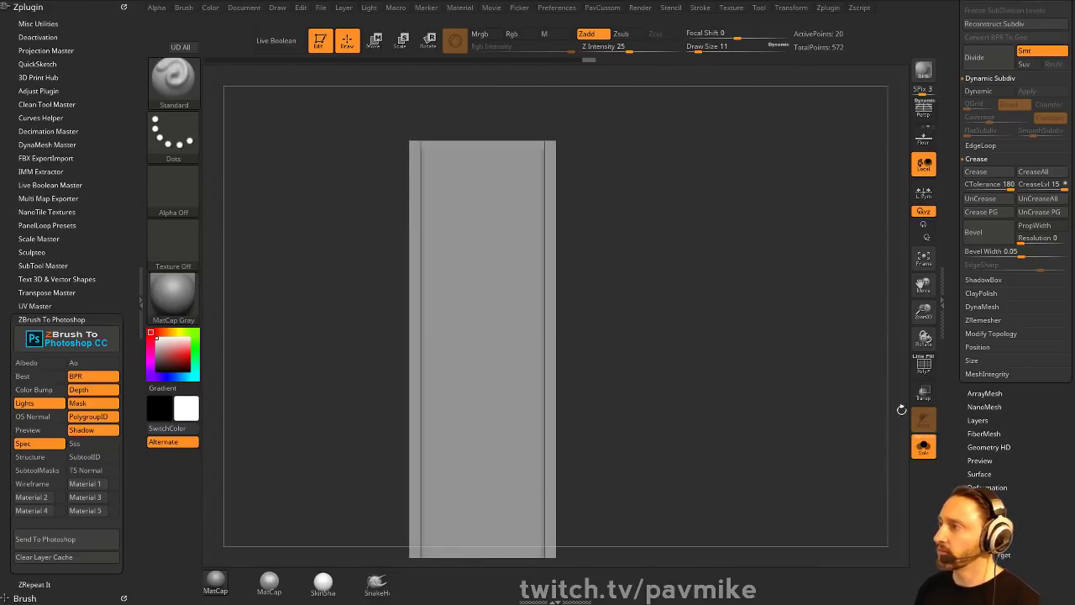
click(924, 445)
alt+click(504, 289)
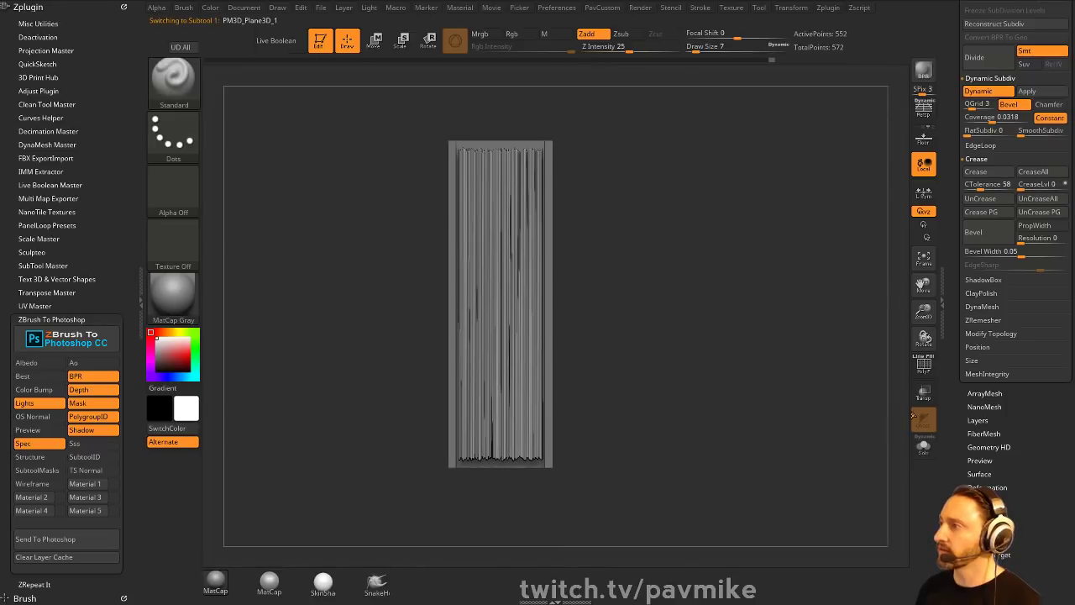
click(925, 445)
click(924, 363)
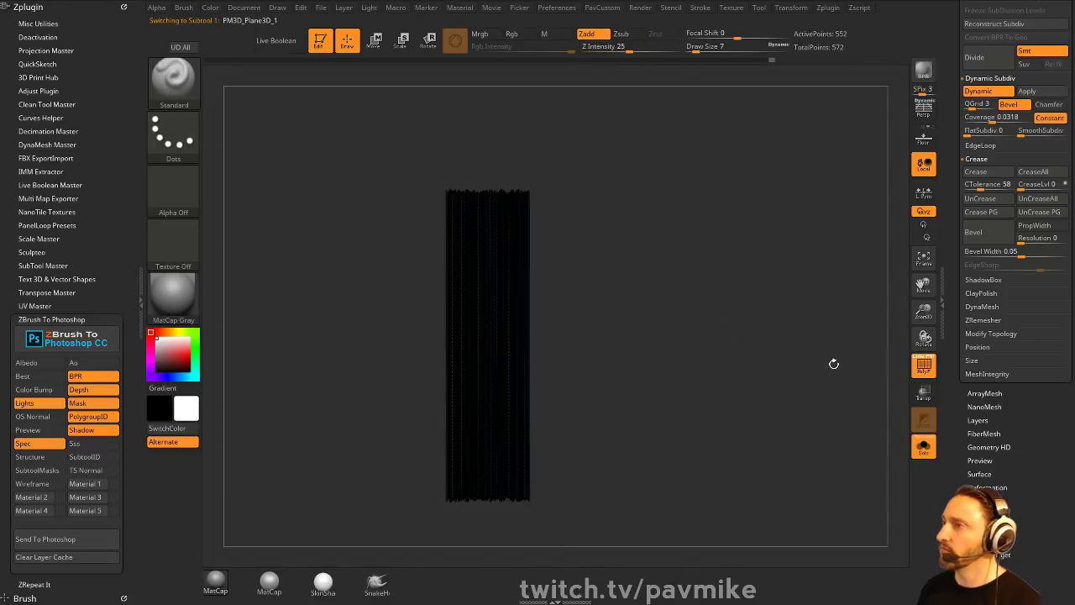
- Hide roughly the right third of the page stack and delete the hidden pages
key(ctrl+shift)
ctrl+shift+drag(655, 138, 482, 561)
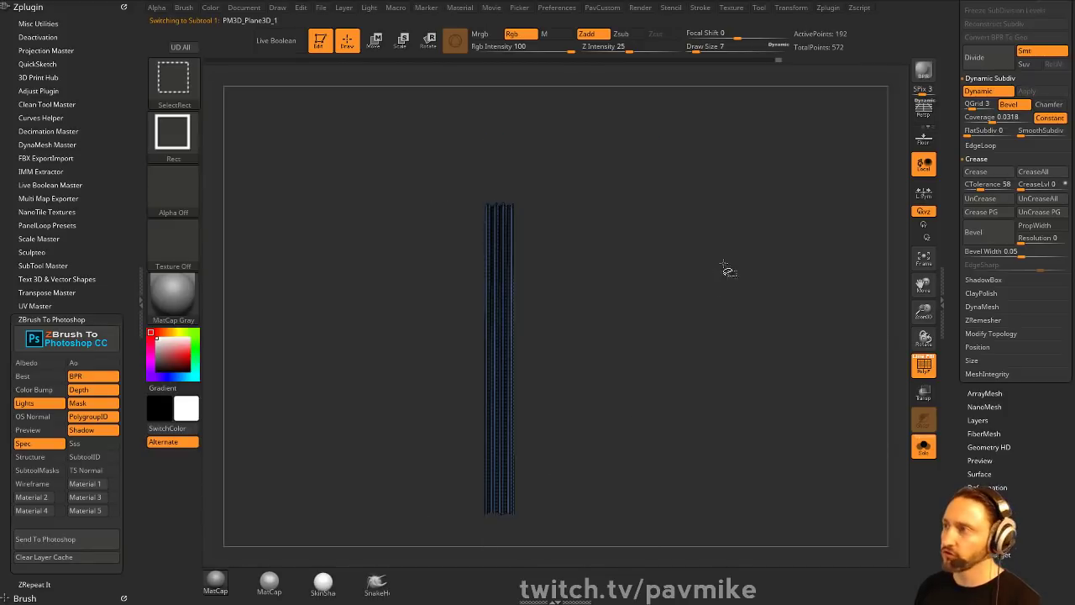
ctrl+shift+drag(726, 244, 772, 289)
key(space)
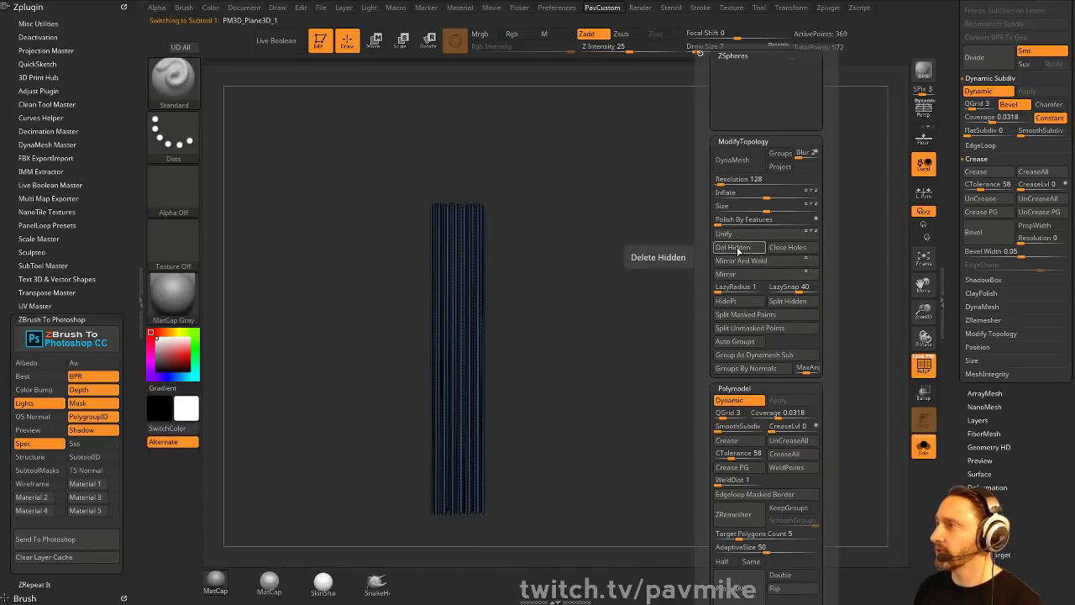
click(733, 247)
- Show the cover again, centre the gizmo on the remaining pages and stretch them to fill the cover's inner width
click(924, 447)
key(w)
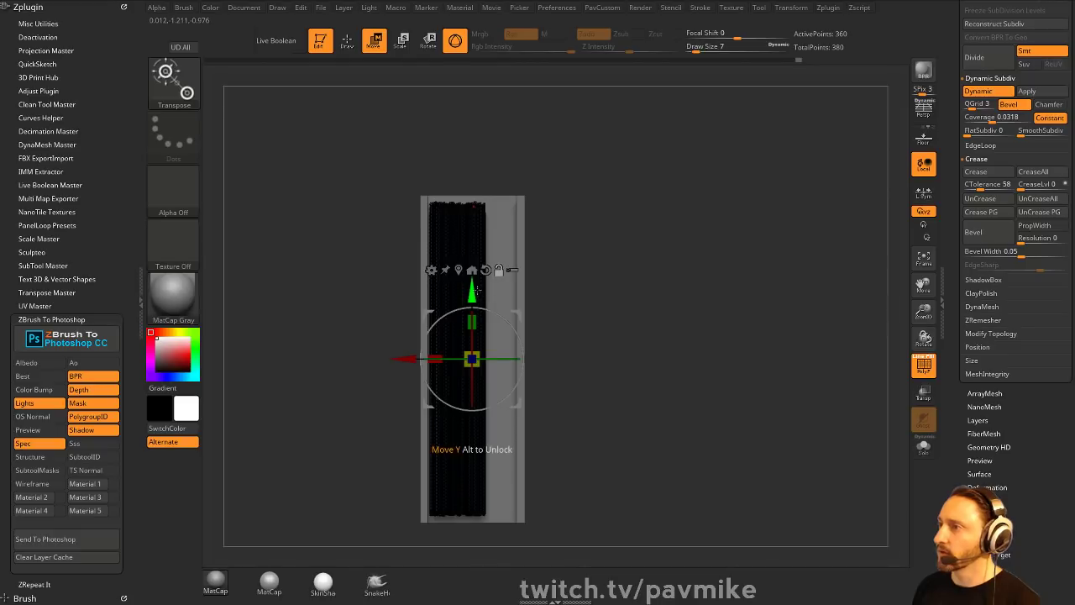
click(459, 271)
mouse_move(399, 358)
mouse_down()
mouse_move(432, 358)
mouse_move(366, 353)
mouse_up()
key(q)
drag(743, 252, 793, 280)
- Try deleting the right-hand part of the page stack and stretching the remaining pages across the cover
ctrl+shift+drag(653, 151, 506, 465)
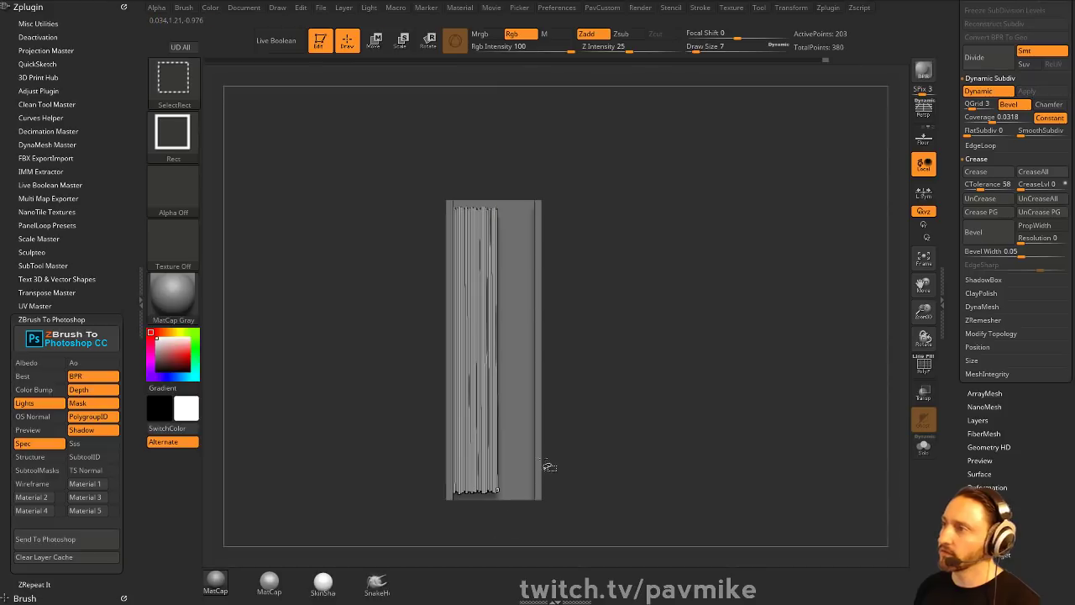
key(3)
click(681, 252)
click(723, 249)
key(w)
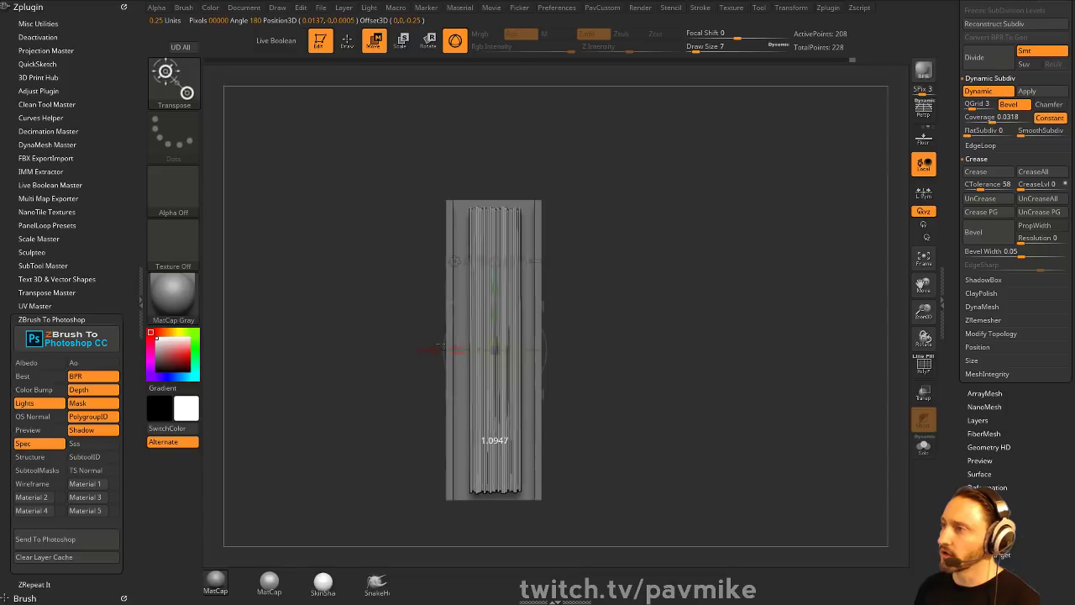
key(q)
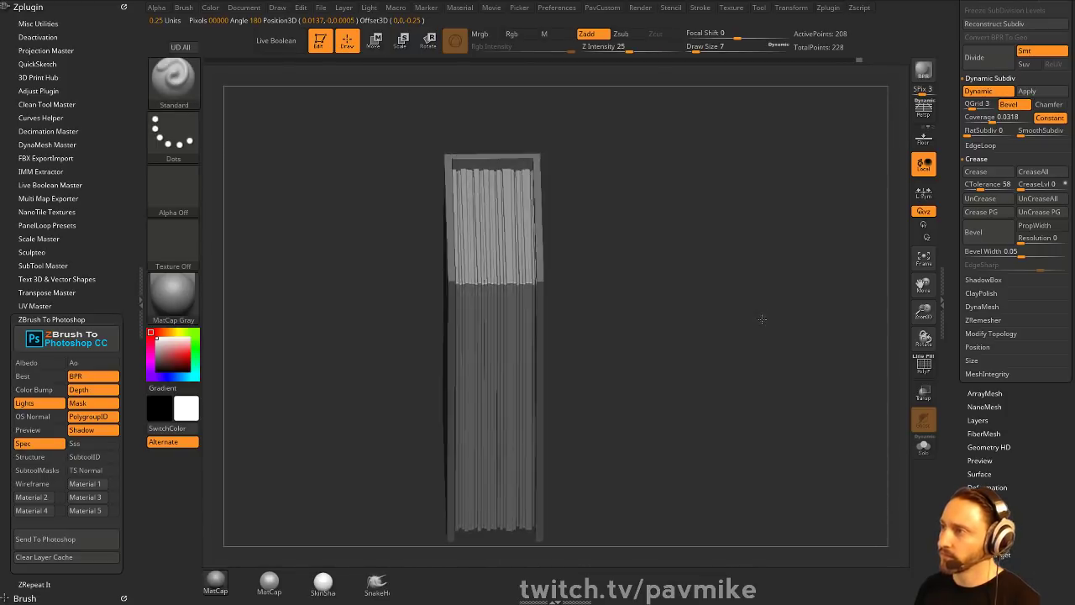
mouse_move(763, 399)
mouse_down()
mouse_move(768, 417)
mouse_move(775, 338)
mouse_move(766, 328)
mouse_move(750, 349)
mouse_up()
- Undo the last page deletion and stretch
key(ctrl)
key(ctrl+z)
key(ctrl+z)
key(ctrl+z)
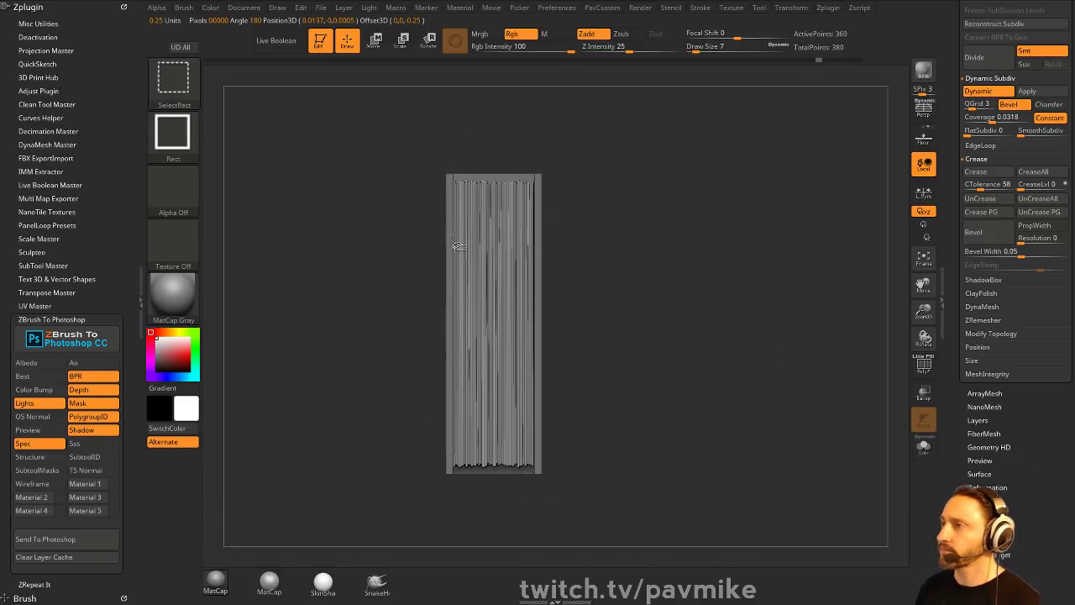
- Delete a smaller group of pages from the stack's right side and stretch the rest to fill the cover's width
ctrl+shift+drag(392, 130, 490, 475)
ctrl+shift+drag(515, 511, 516, 513)
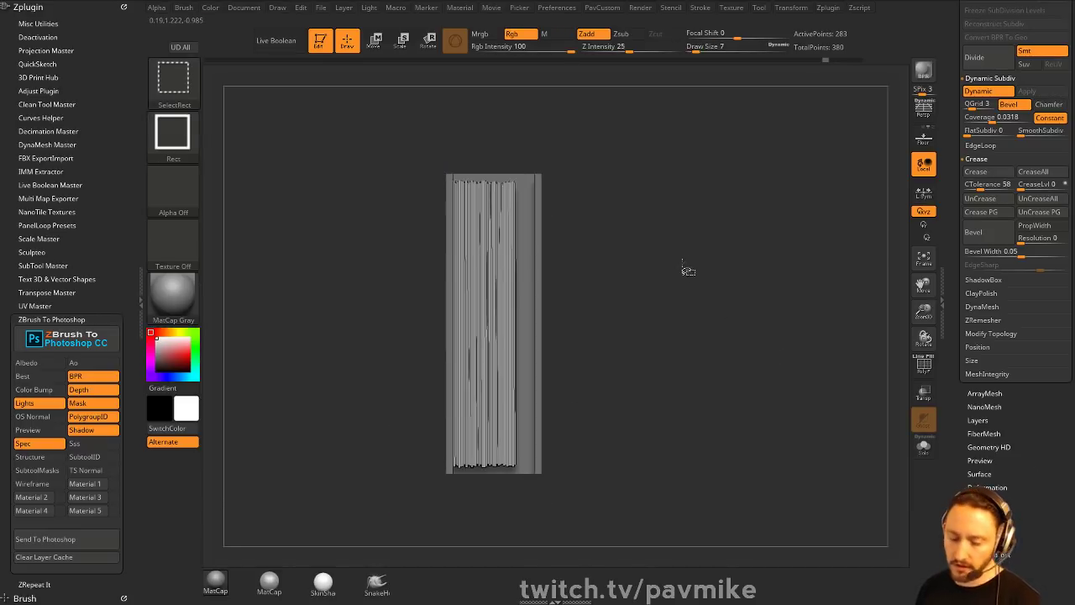
key(space)
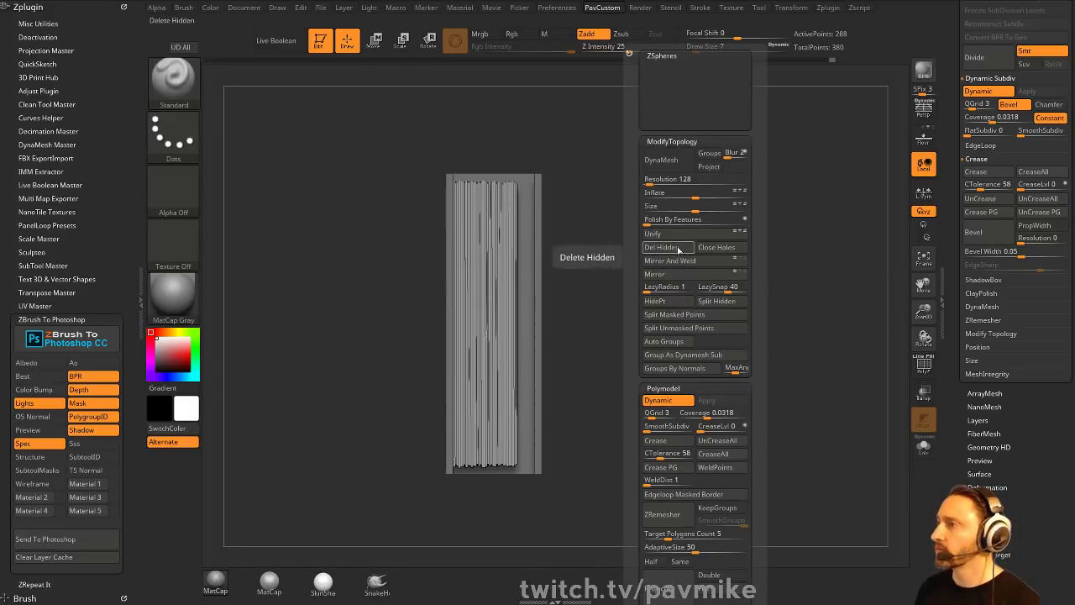
click(679, 249)
key(w)
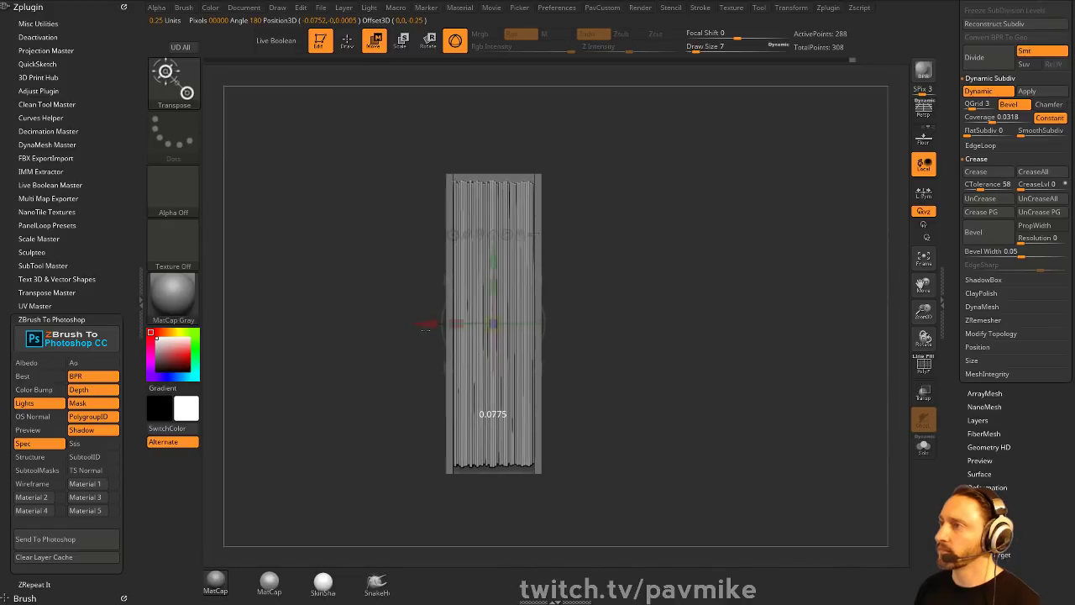
key(q)
mouse_move(740, 277)
mouse_down()
mouse_move(766, 350)
mouse_move(783, 306)
mouse_move(763, 295)
mouse_move(811, 355)
mouse_move(773, 341)
mouse_move(760, 229)
mouse_move(783, 319)
mouse_move(758, 328)
mouse_move(874, 352)
mouse_move(828, 344)
mouse_move(899, 483)
mouse_up()
- Isolate the pages with the polyframe display on and switch the selection brush to SelectLasso
key(shift+f)
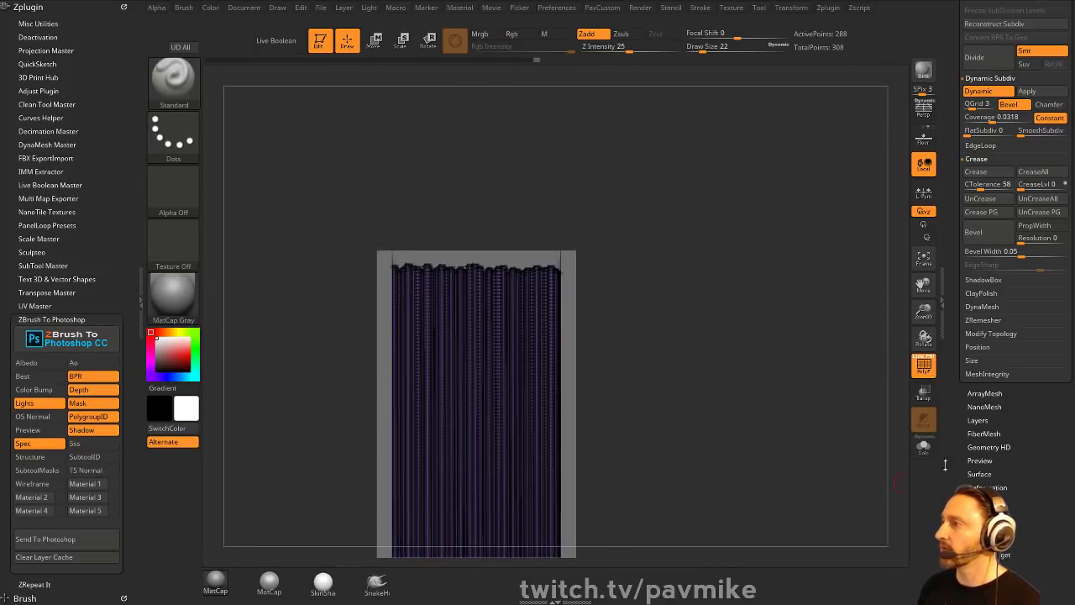
click(924, 447)
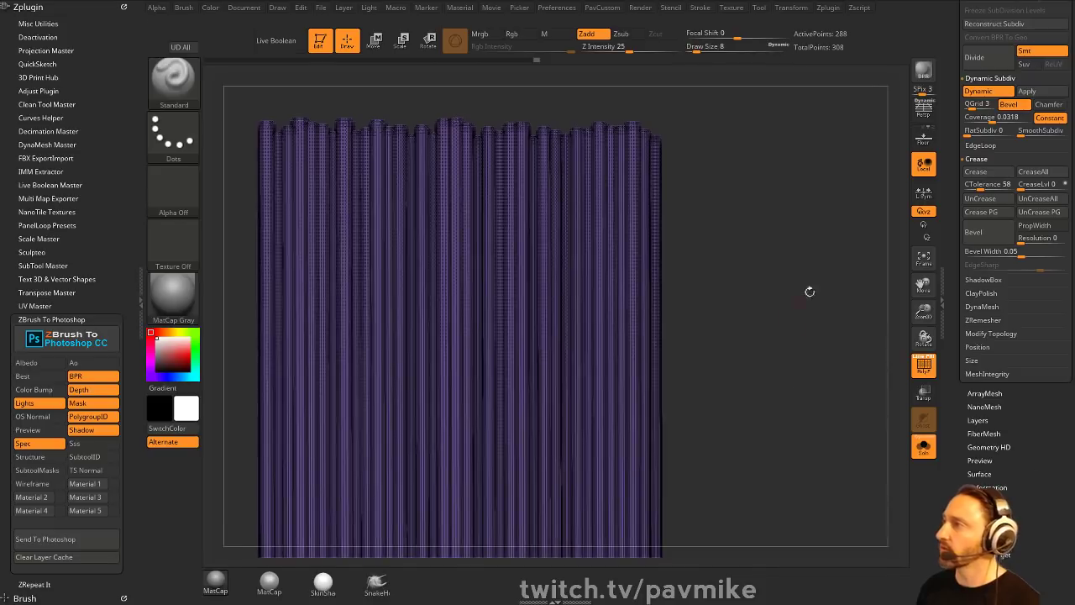
drag(944, 273, 948, 504)
alt+drag(736, 239, 771, 312)
key(ctrl+shift)
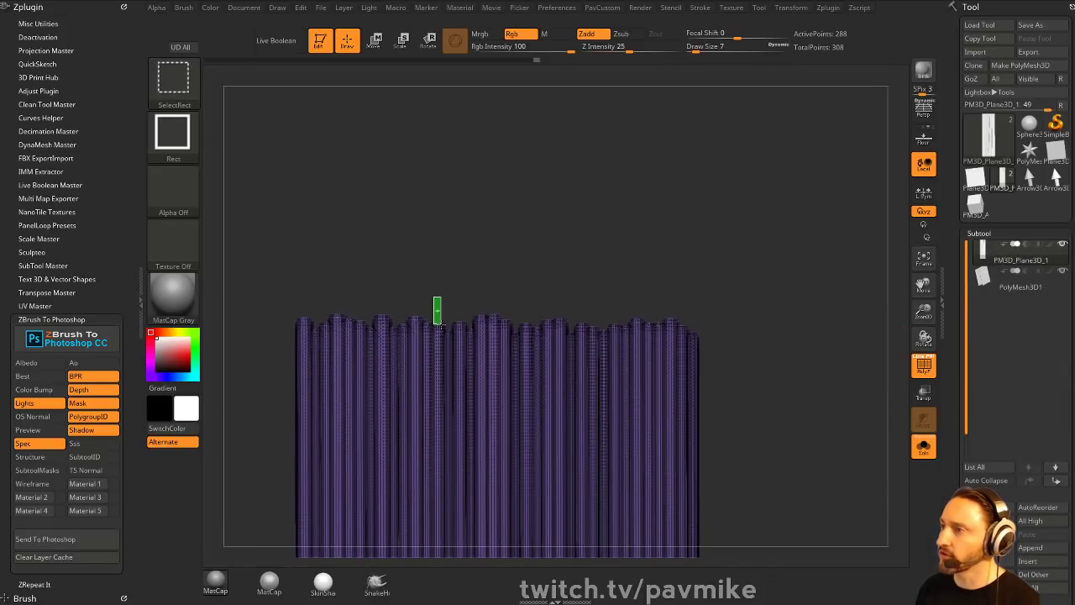
click(180, 90)
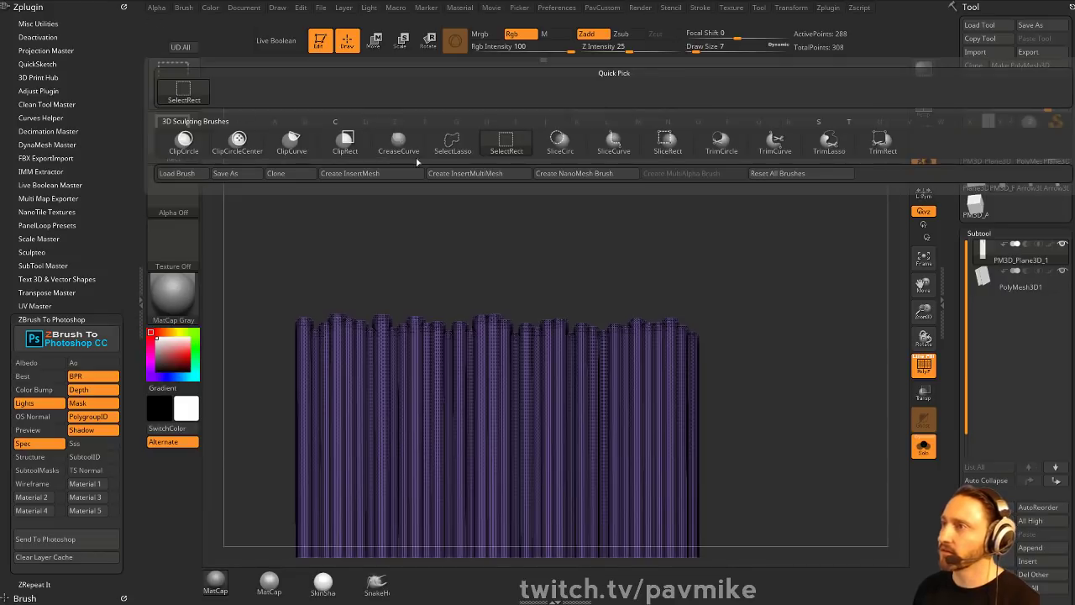
click(453, 142)
- Hide individual pages scattered across the stack and invert the visibility to show only those pages
ctrl+shift+click(413, 318)
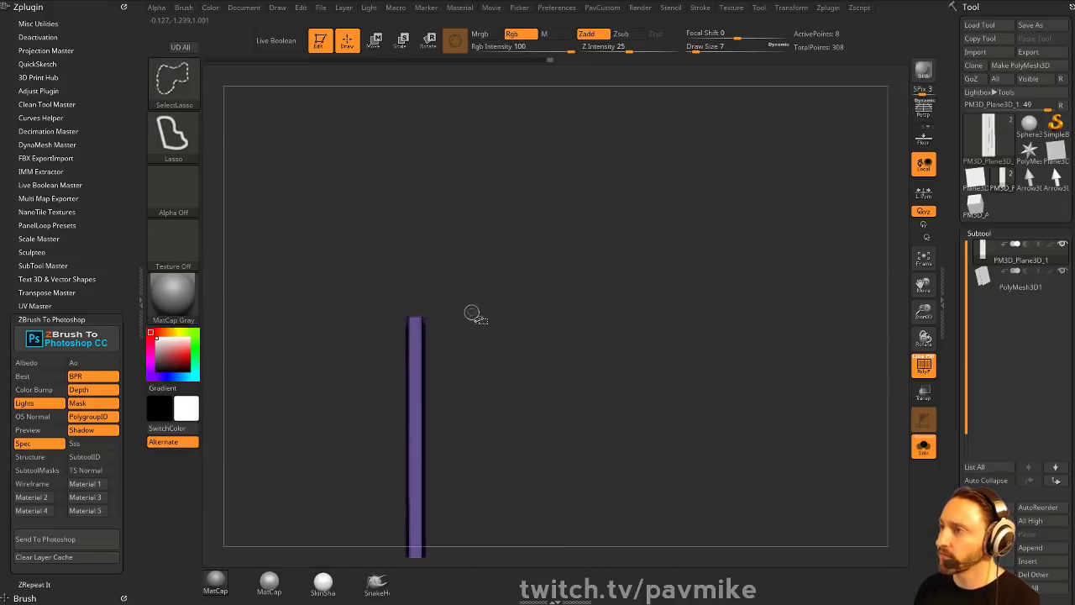
ctrl+shift+click(622, 217)
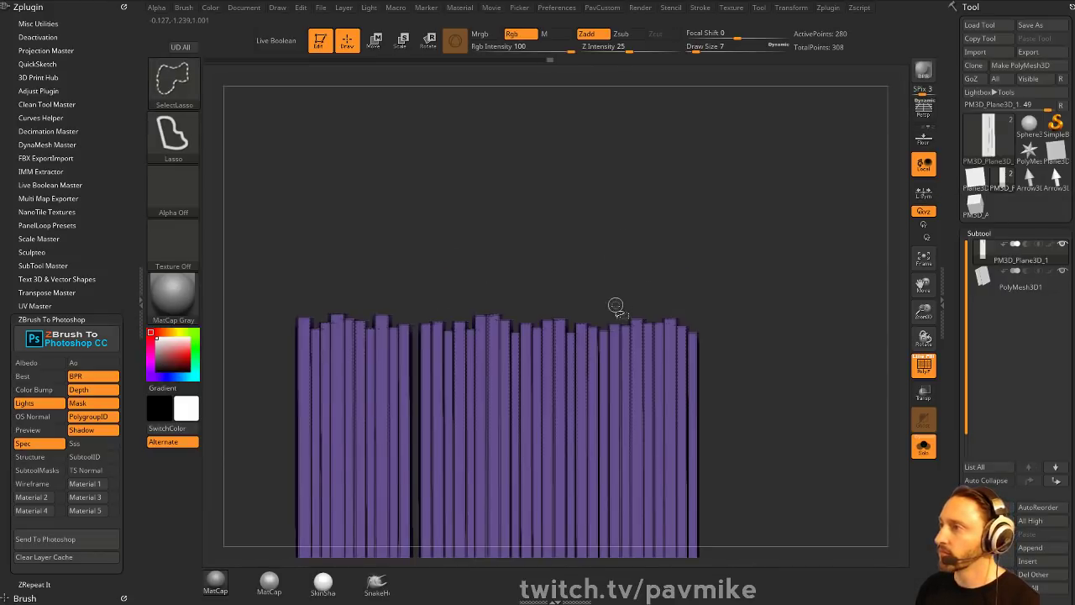
ctrl+alt+shift+click(626, 316)
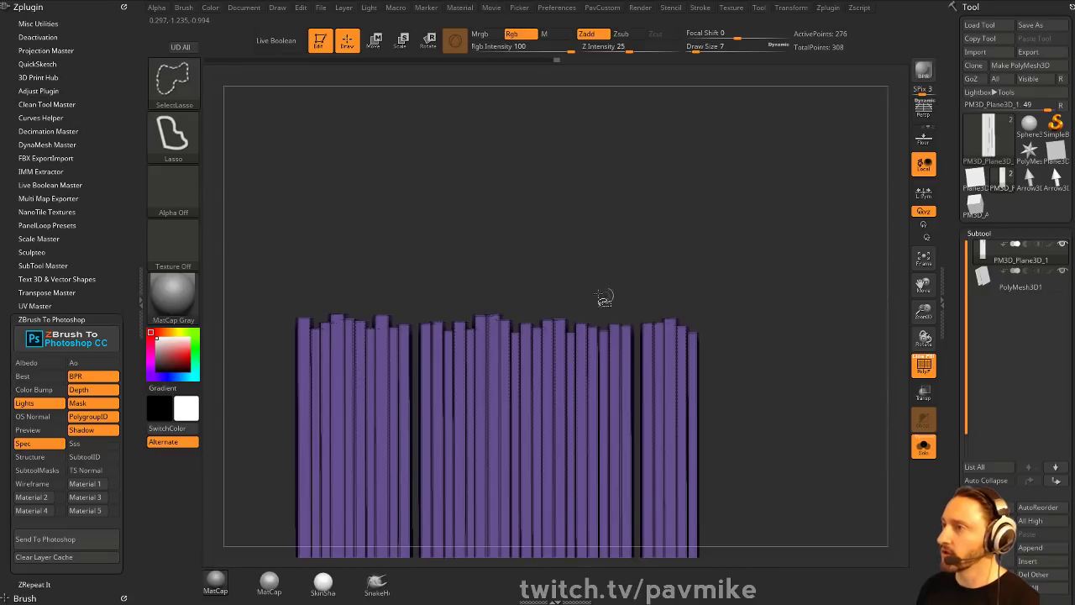
ctrl+alt+shift+click(336, 315)
ctrl+shift+click(778, 295)
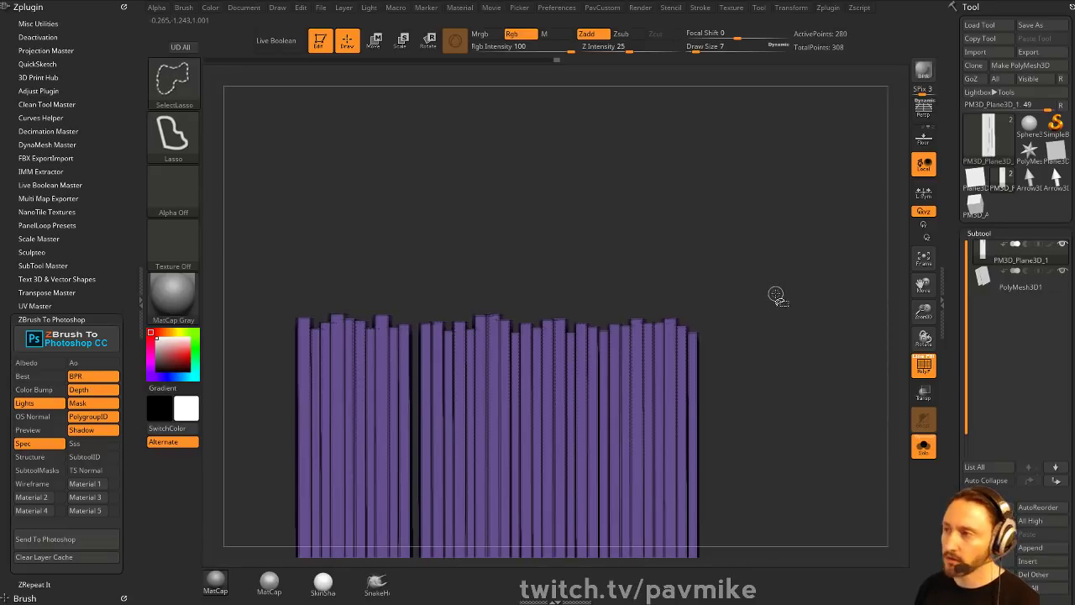
key(ctrl+z)
ctrl+shift+drag(773, 292, 804, 317)
- Hide the extra page beside the leftmost picked one, leaving only three scattered pages visible
key(ctrl+shift+a)
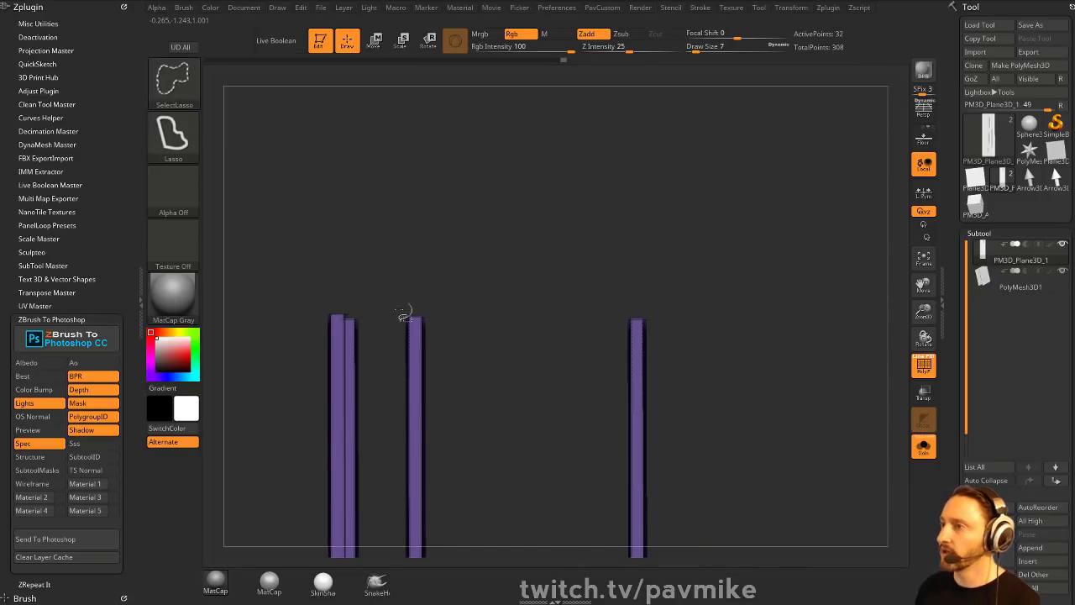
ctrl+alt+shift+click(351, 316)
ctrl+shift+click(792, 333)
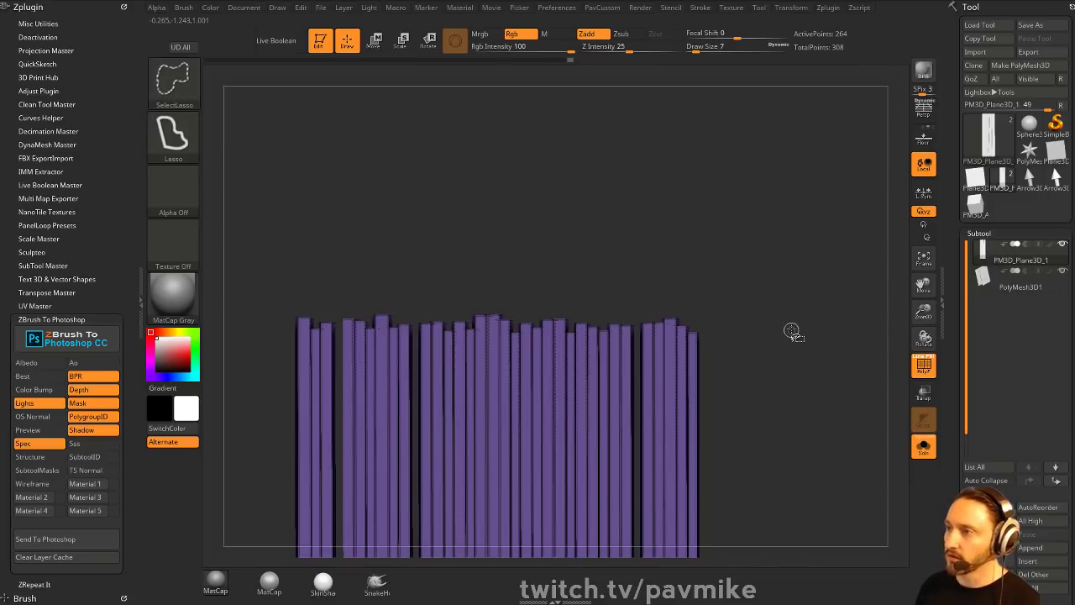
ctrl+shift+drag(812, 331, 801, 321)
key(space)
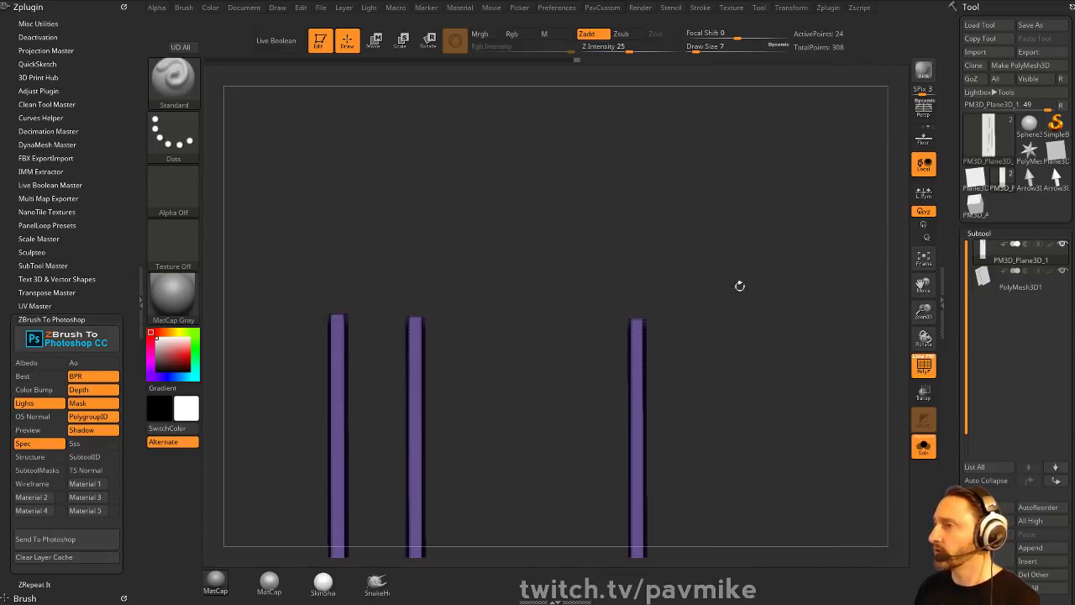
- Split the three visible pages off into their own subtool and give each one its own polygroup with Auto Groups
alt+drag(739, 285, 761, 161)
key(space)
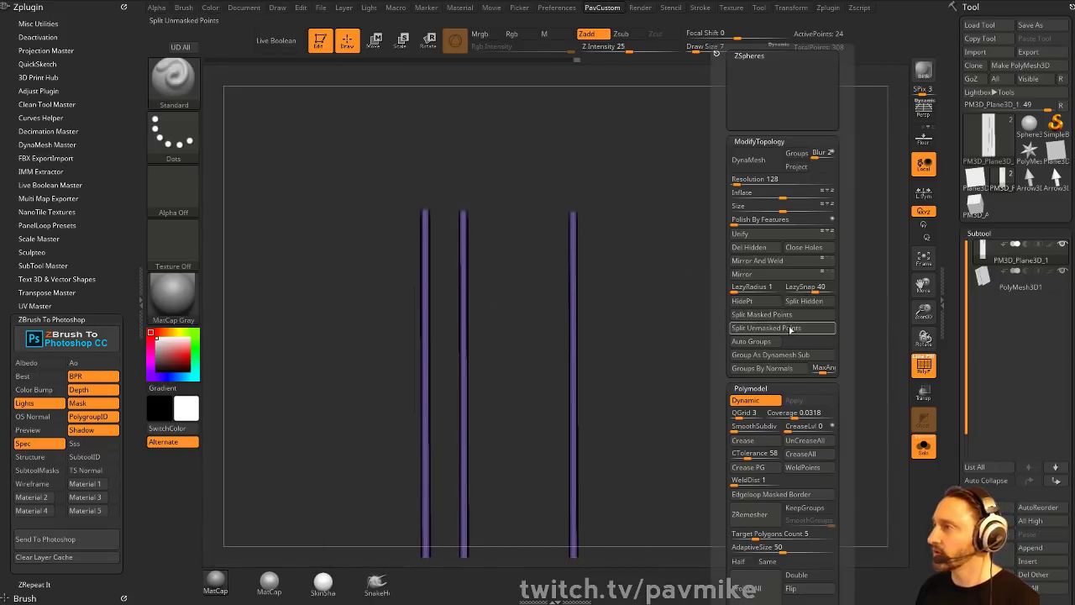
click(804, 307)
key(space)
click(751, 341)
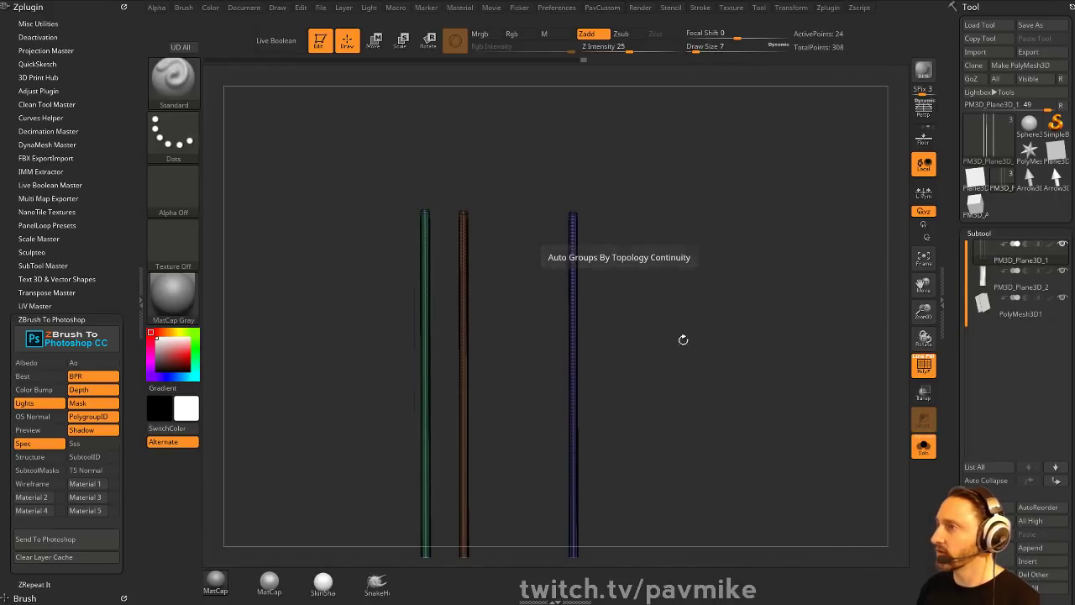
- Turn off Solo to show the whole book, ready the split pages for moving with the gizmo, and hide the polyframe
click(923, 448)
drag(835, 328, 762, 270)
key(w)
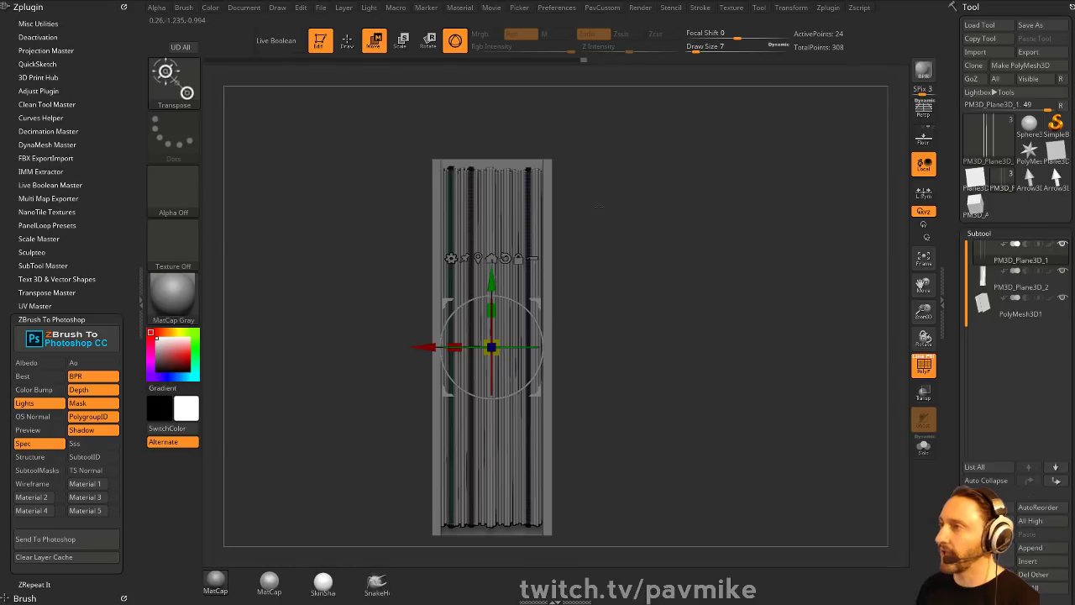
drag(624, 205, 703, 355)
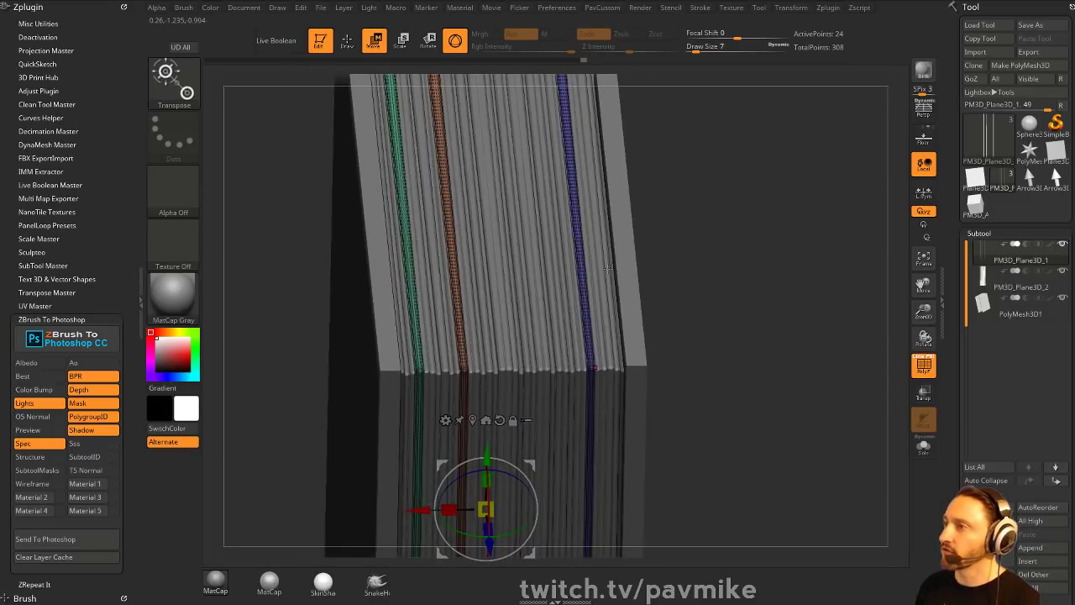
alt+click(581, 240)
shift+drag(765, 330, 731, 232)
alt+click(593, 149)
click(567, 150)
click(924, 368)
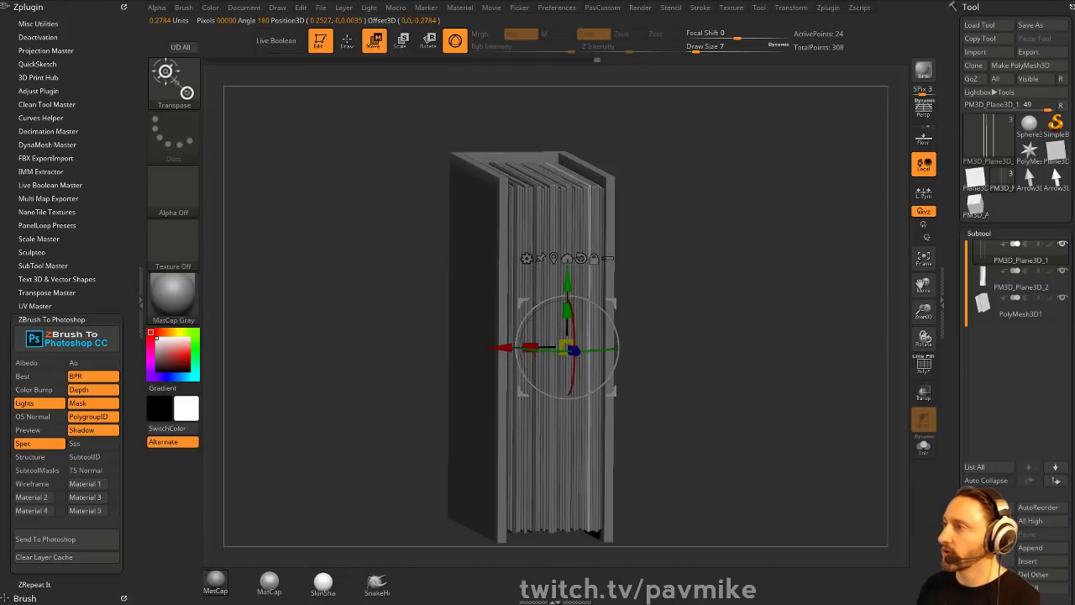
- Move the three split pages outward so they protrude past the book's fore edge
drag(817, 355, 672, 257)
drag(558, 257, 558, 248)
drag(710, 277, 777, 315)
drag(604, 336, 612, 341)
key(q)
mouse_move(802, 315)
mouse_down()
mouse_move(775, 297)
mouse_move(786, 298)
mouse_move(801, 315)
mouse_move(760, 300)
mouse_up()
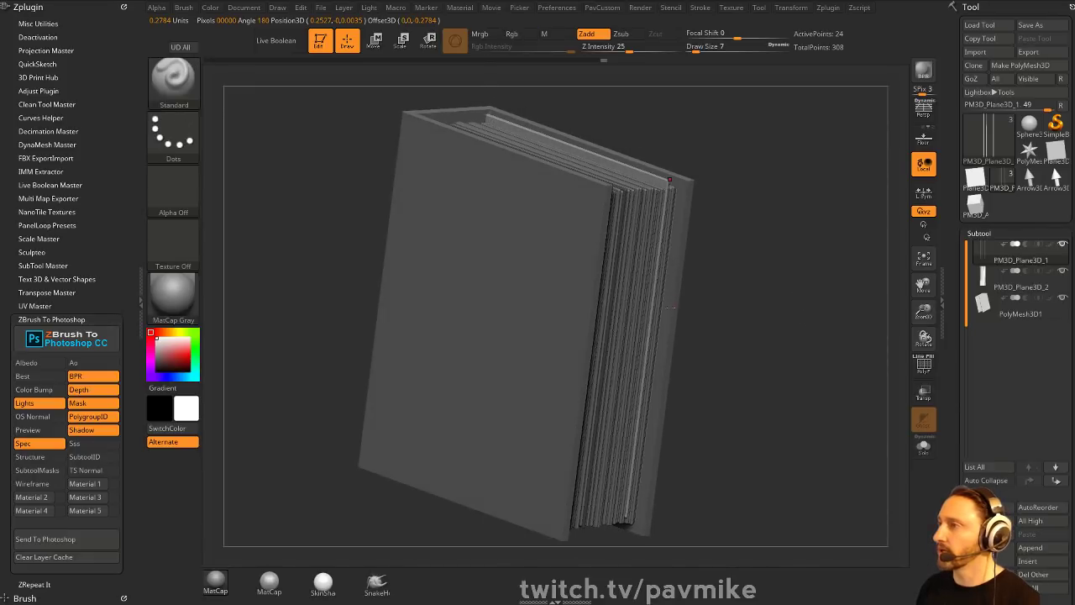
key(w)
drag(607, 340, 622, 346)
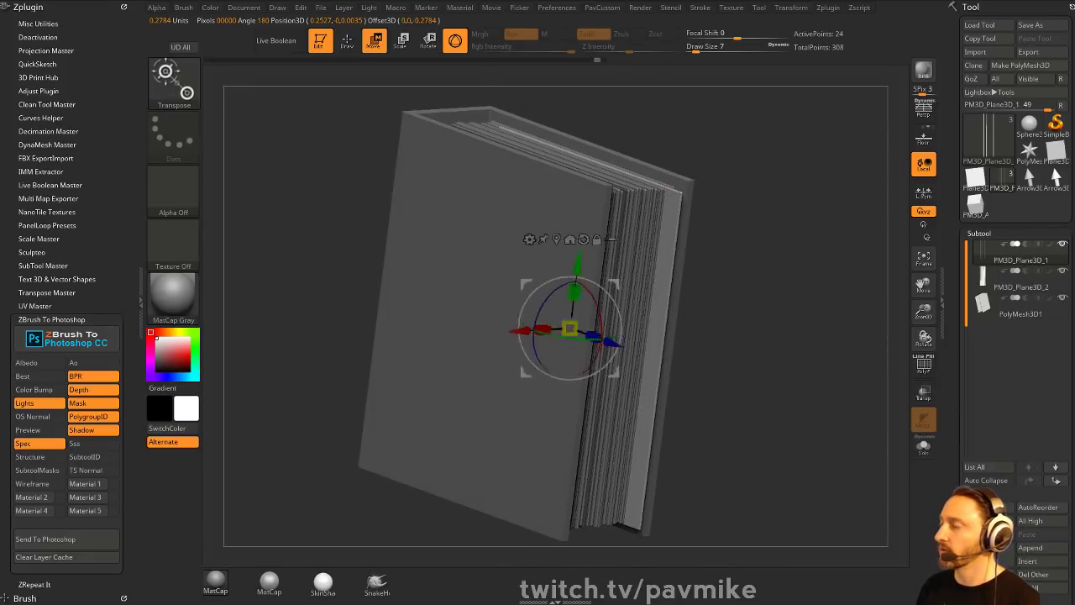
- Show the polyframe, isolate the rightmost protruding page, and split it from the other two into its own subtool
key(q)
click(918, 367)
mouse_move(831, 325)
alt+mouse_down()
mouse_move(747, 343)
mouse_move(773, 283)
mouse_move(761, 297)
mouse_move(828, 274)
mouse_move(791, 320)
mouse_move(791, 361)
alt+mouse_up()
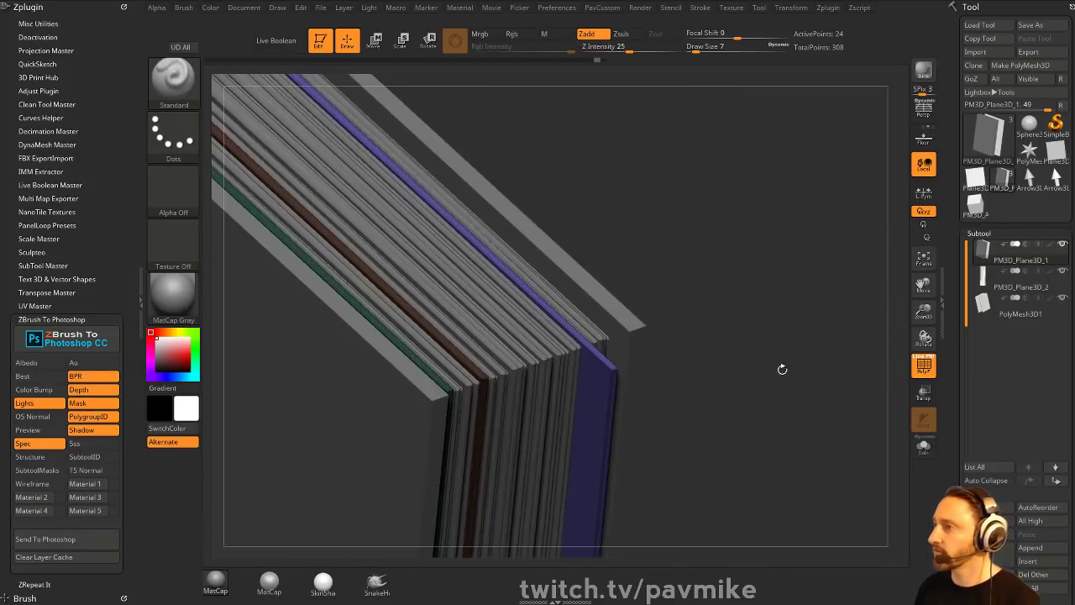
mouse_move(612, 292)
mouse_down()
mouse_move(734, 369)
mouse_move(797, 348)
mouse_move(781, 241)
mouse_move(667, 297)
mouse_move(667, 269)
mouse_up()
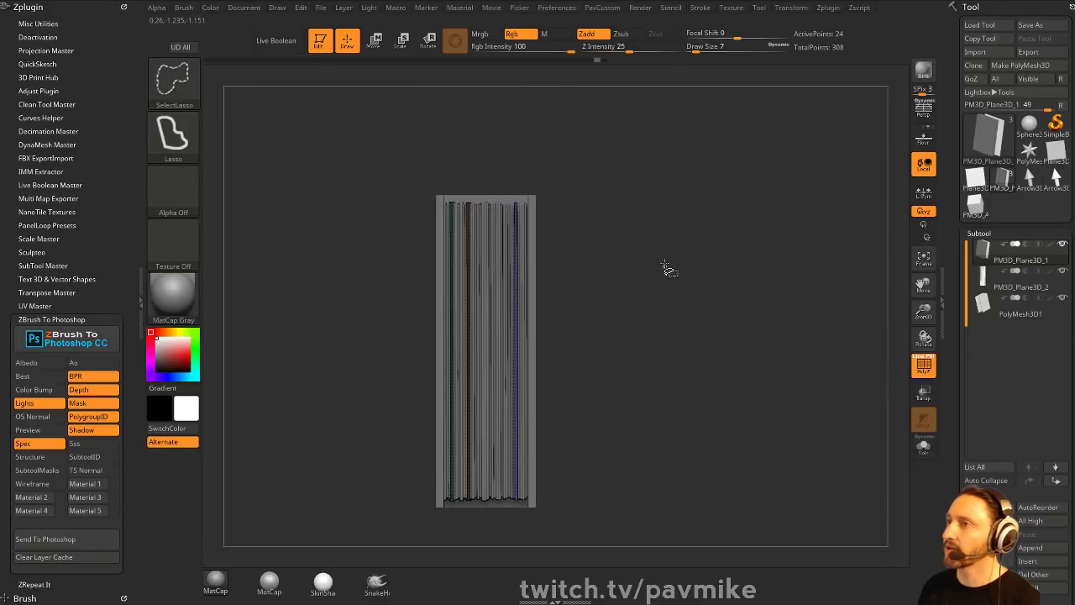
mouse_move(672, 128)
ctrl+shift+mouse_down()
mouse_move(615, 456)
mouse_move(508, 523)
mouse_move(496, 252)
ctrl+shift+mouse_up()
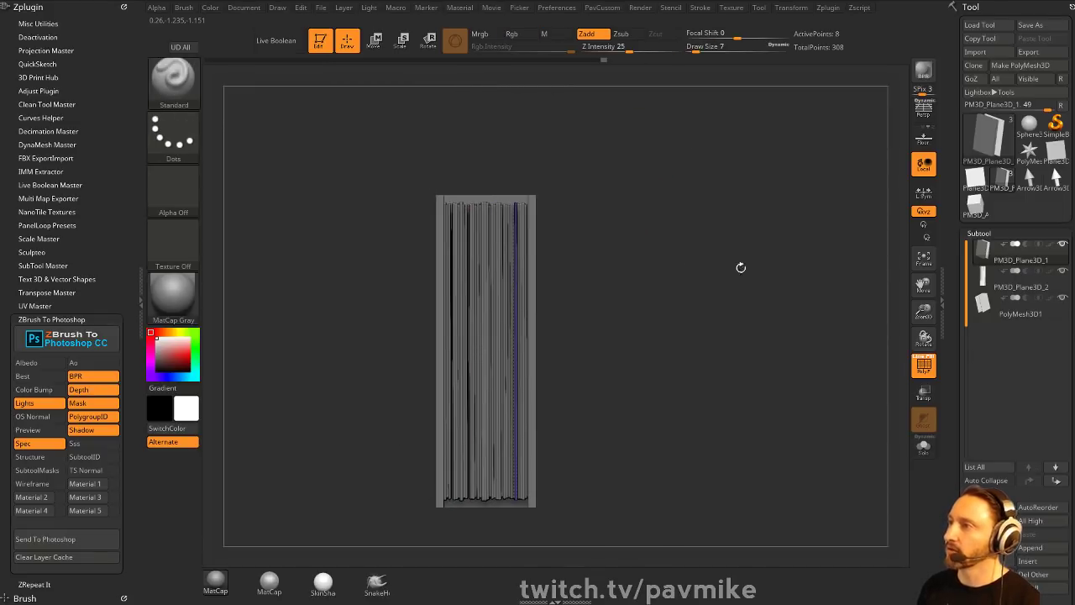
key(space)
click(766, 307)
mouse_move(739, 307)
mouse_down()
mouse_move(640, 330)
mouse_move(756, 362)
mouse_up()
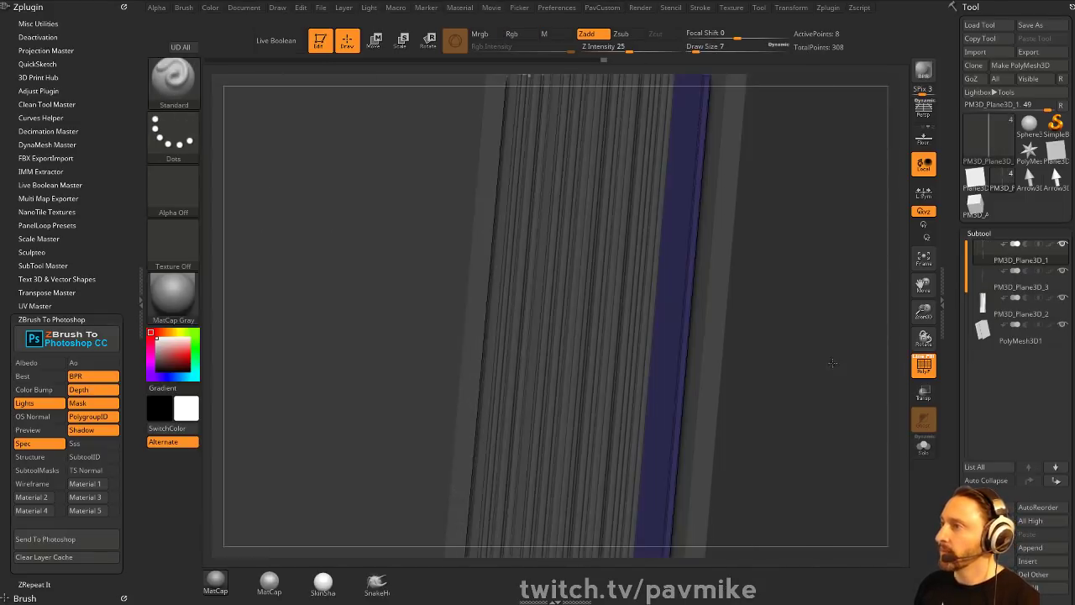
- Switch to the ZModeler brush and insert two edge loops on the isolated page
alt+drag(757, 252, 744, 304)
key(b)
key(z)
key(m)
key(space)
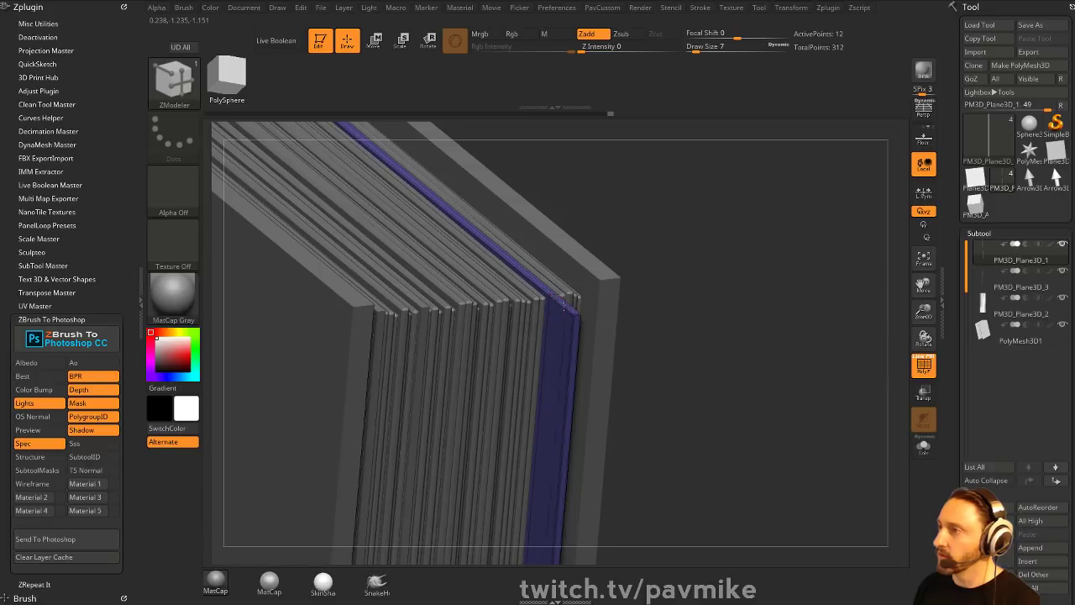
alt+drag(664, 294, 714, 331)
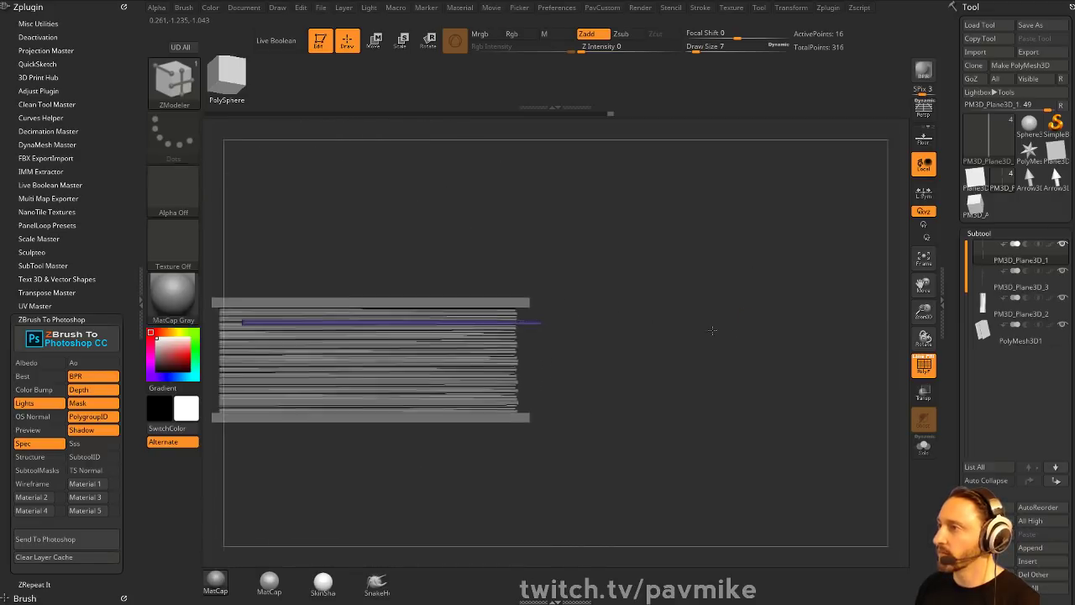
- Mask the page's protruding end, shift the page geometry in depth with the gizmo, and clear the mask
ctrl+drag(669, 206, 519, 396)
key(w)
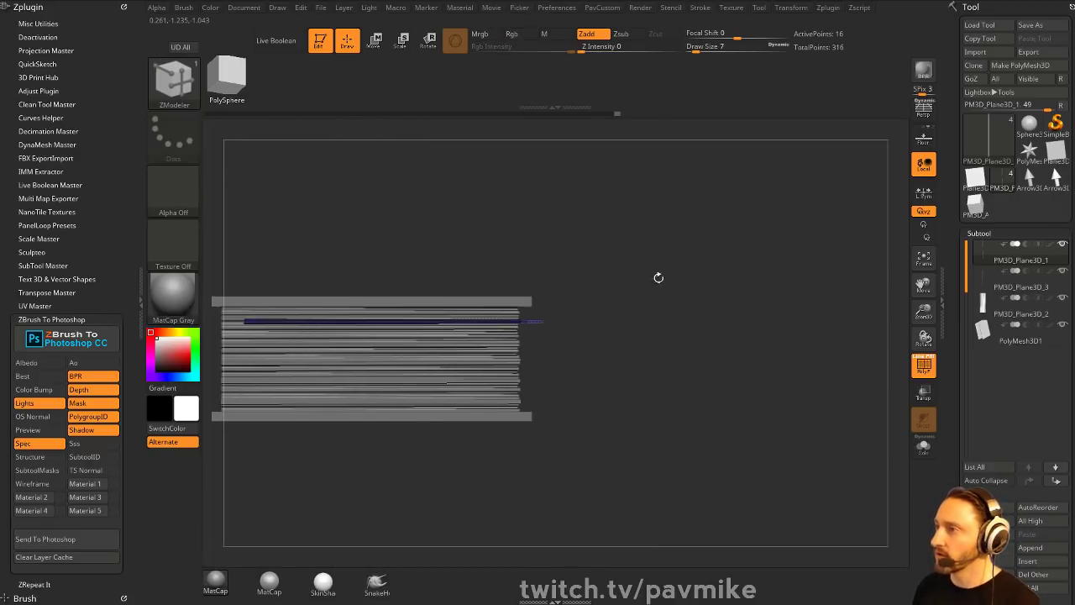
alt+drag(659, 278, 613, 340)
alt+click(503, 315)
drag(548, 298, 562, 294)
key(q)
ctrl+drag(663, 300, 670, 265)
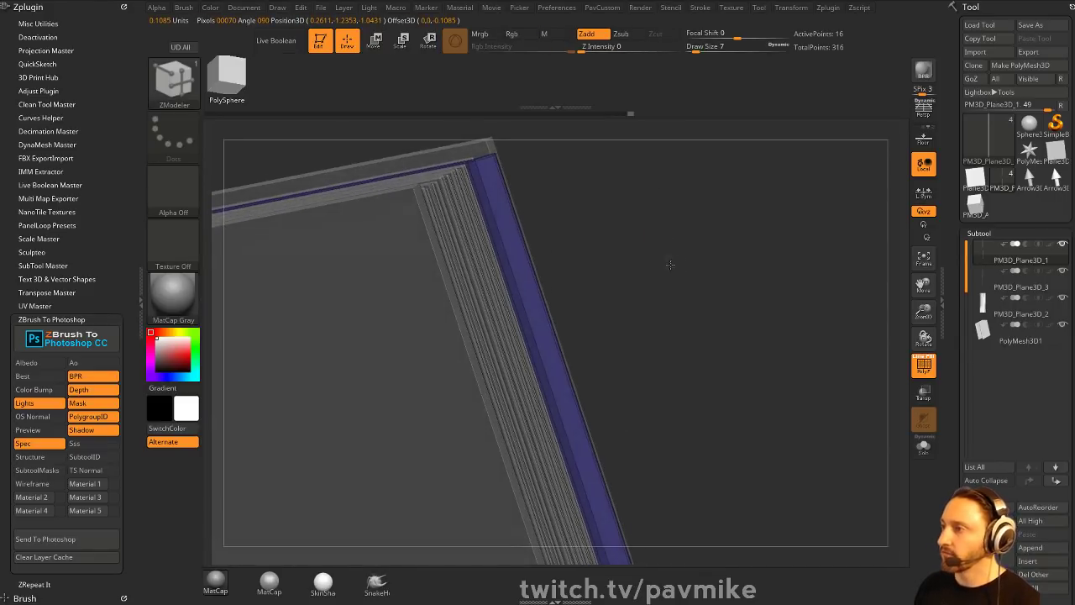
- Insert multiple edge loops across the page with ZModeler's Multiple EdgeLoops target and merge its polygroups into one
key(space)
click(442, 405)
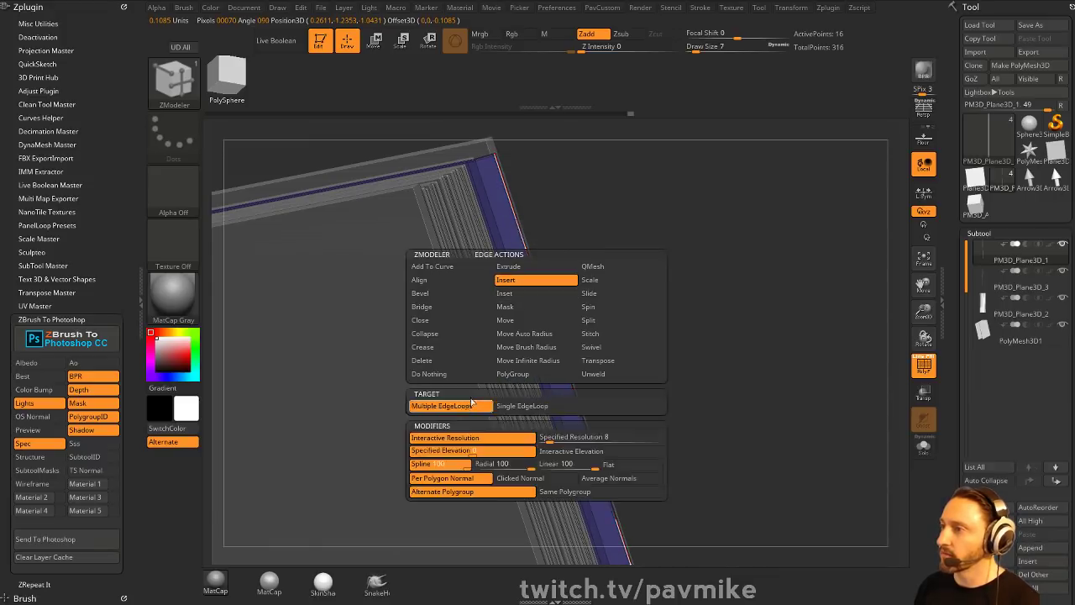
drag(544, 302, 534, 229)
key(ctrl+z)
alt+drag(630, 274, 694, 278)
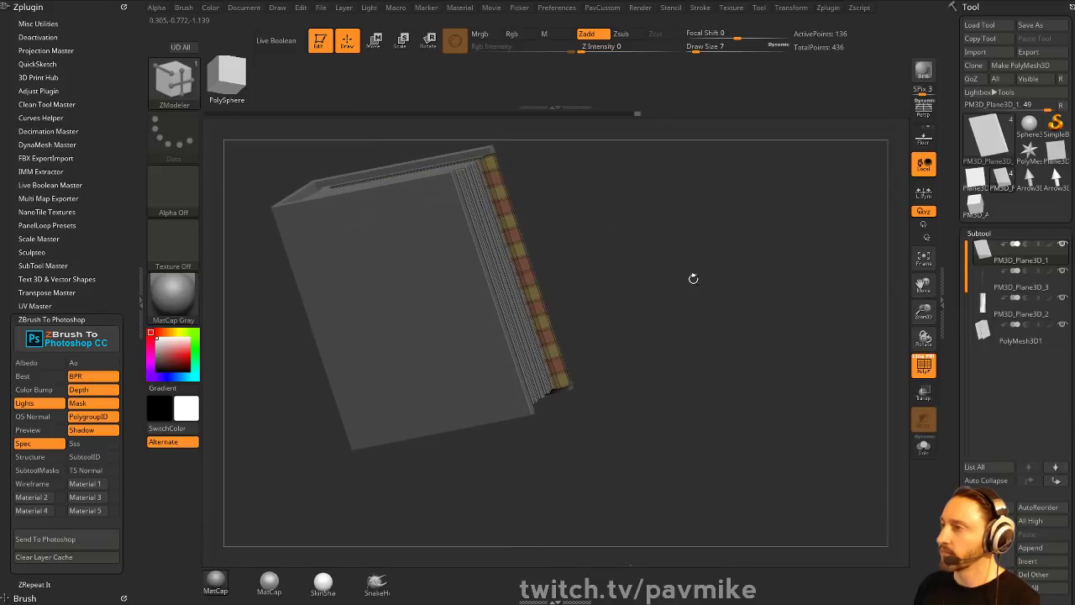
key(ctrl+w)
key(space)
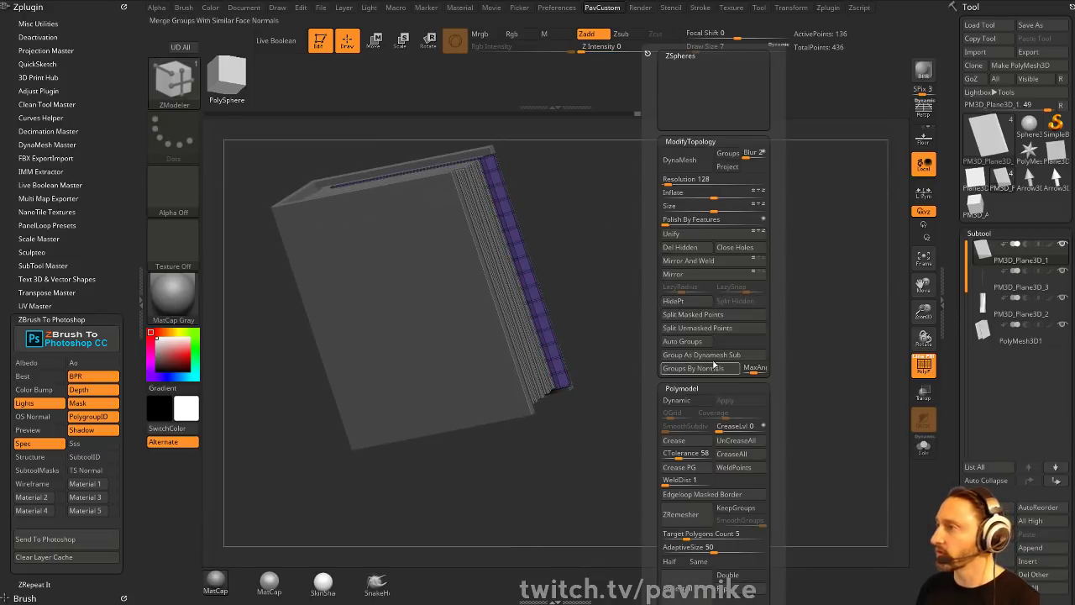
alt+drag(679, 246, 641, 314)
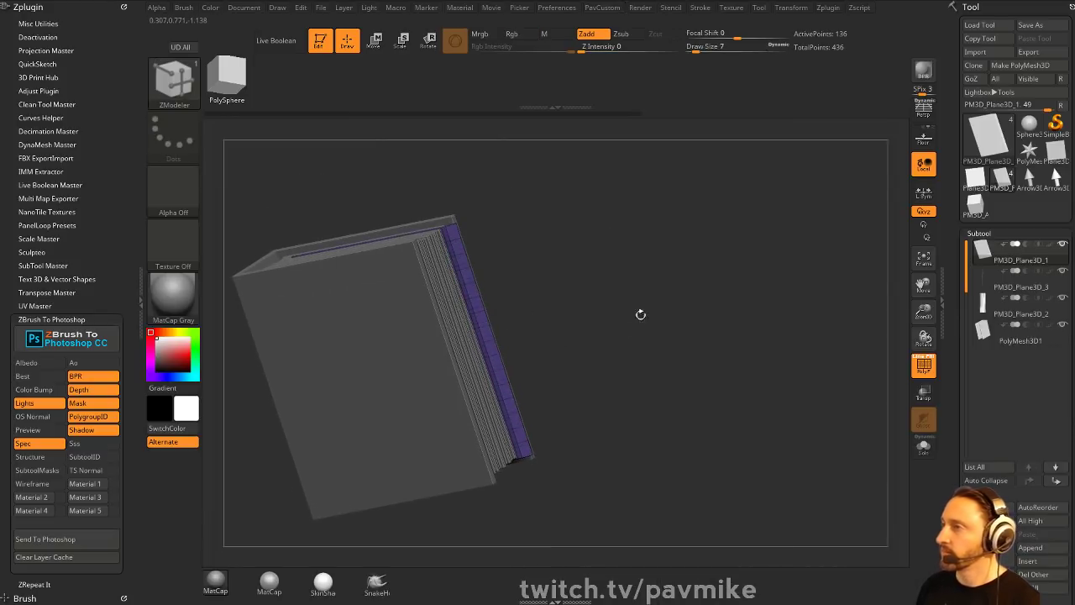
- Switch to the Move brush at draw size 80 and push the page's protruding edge into an uneven wave
drag(781, 328, 714, 341)
key(space)
mouse_move(632, 286)
mouse_down()
mouse_move(666, 244)
mouse_move(594, 331)
mouse_move(642, 271)
mouse_move(639, 315)
mouse_up()
key(s)
key(s)
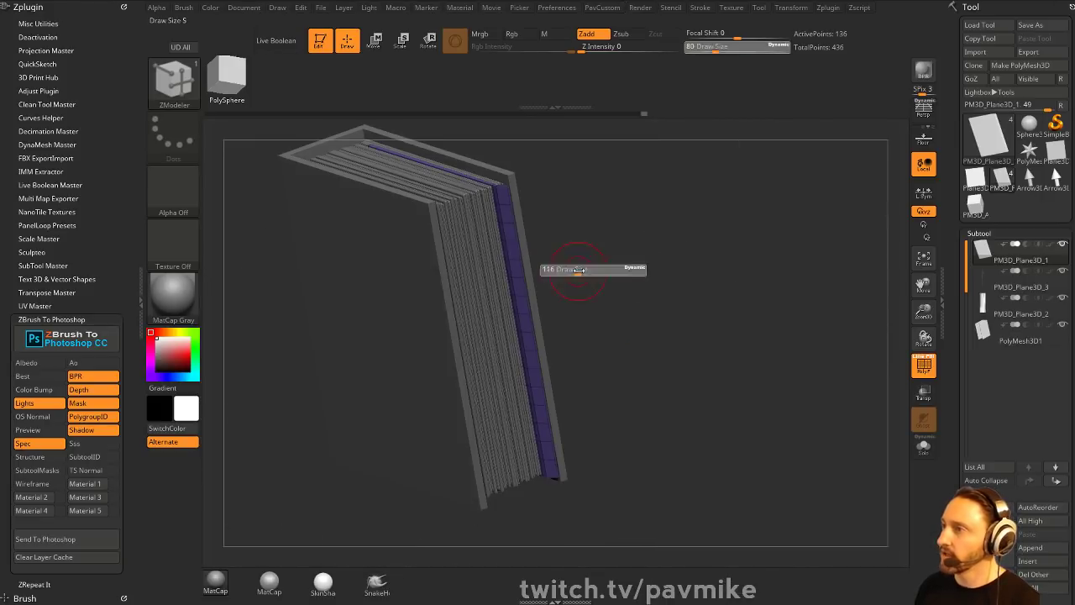
key(b)
key(m)
key(v)
key(s)
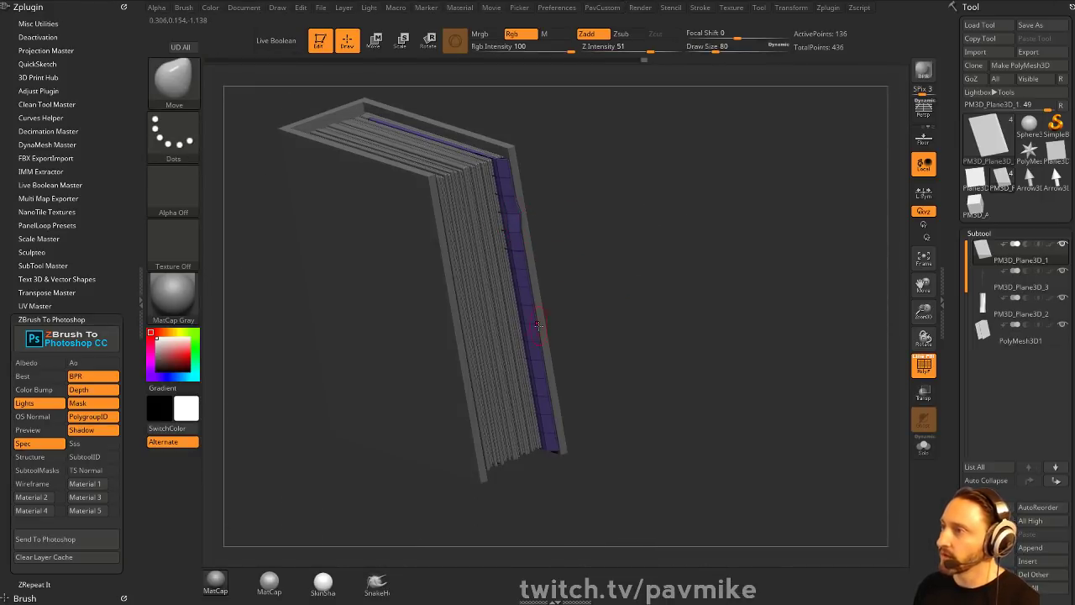
drag(522, 367, 518, 309)
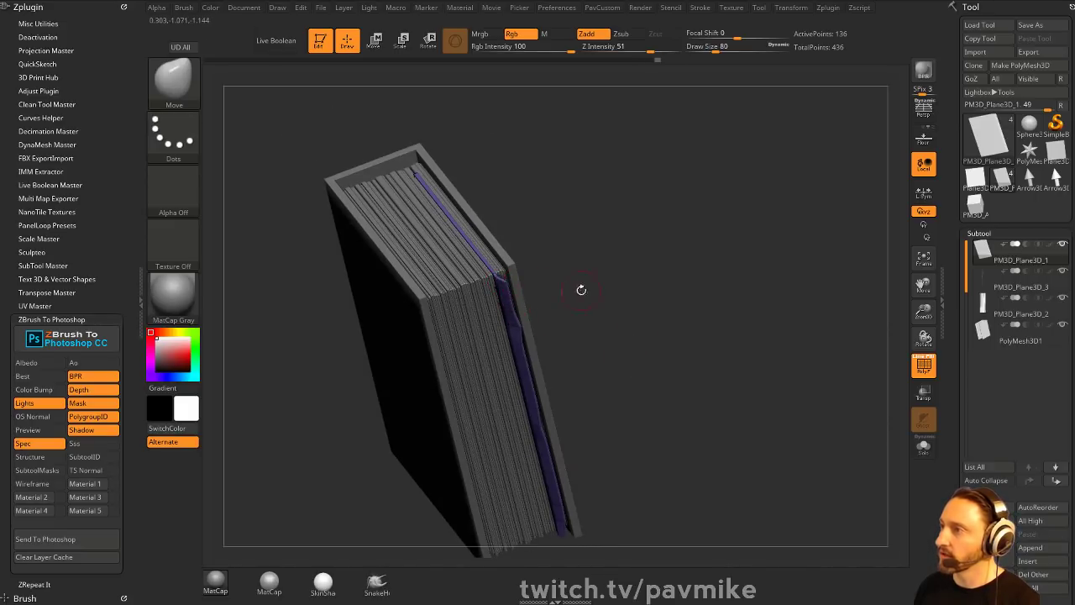
- Warp the page's outer edge and corner further with the Move brush at varied draw sizes, and hide the polyframe
drag(581, 290, 493, 286)
drag(617, 346, 626, 324)
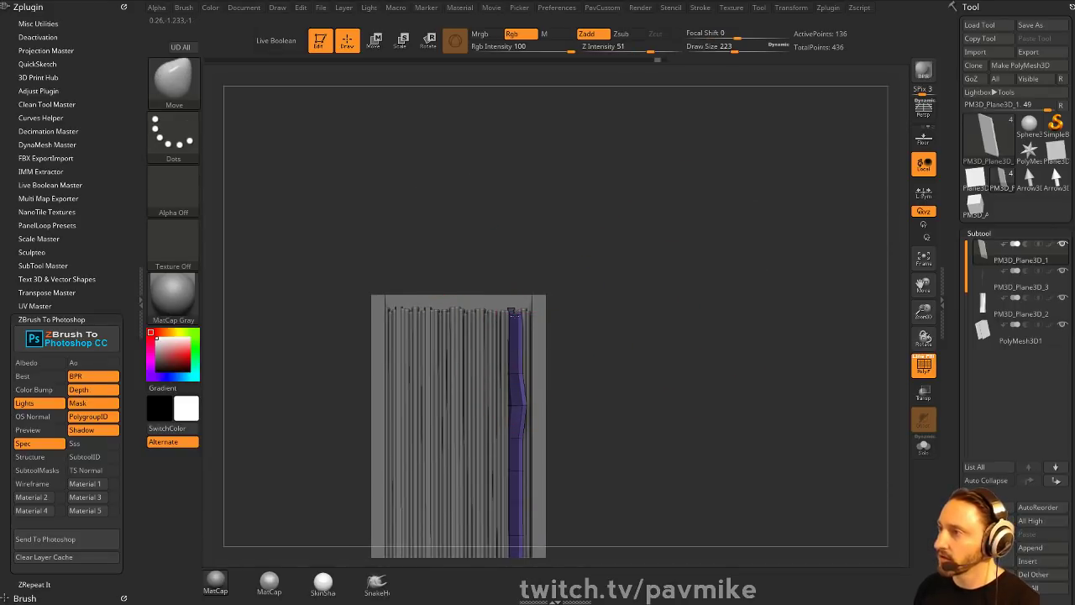
drag(563, 304, 621, 355)
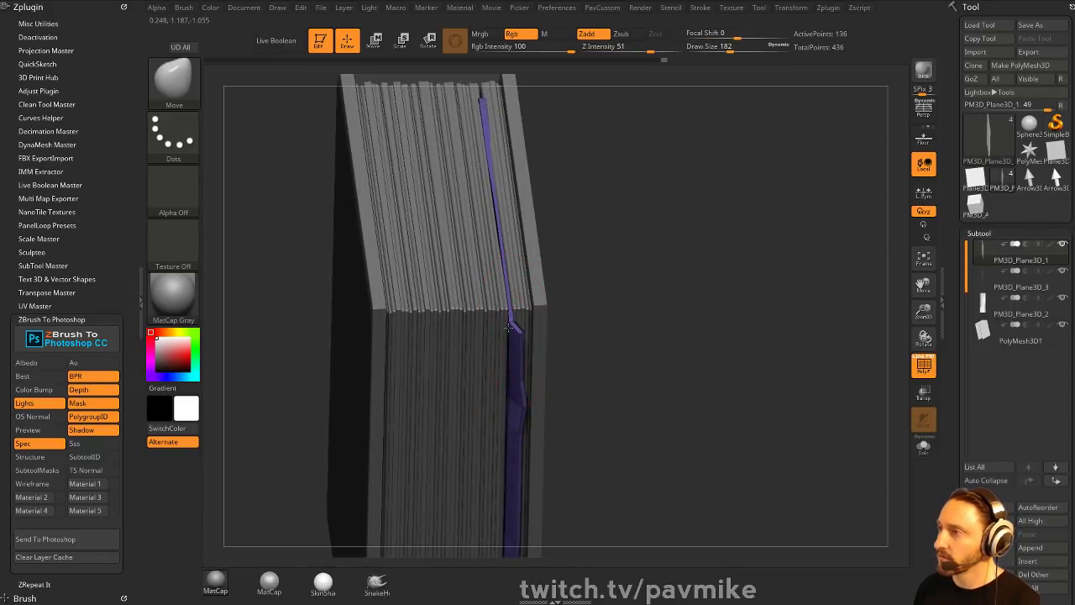
mouse_move(508, 327)
mouse_down()
mouse_move(514, 357)
mouse_move(664, 244)
mouse_move(683, 314)
mouse_up()
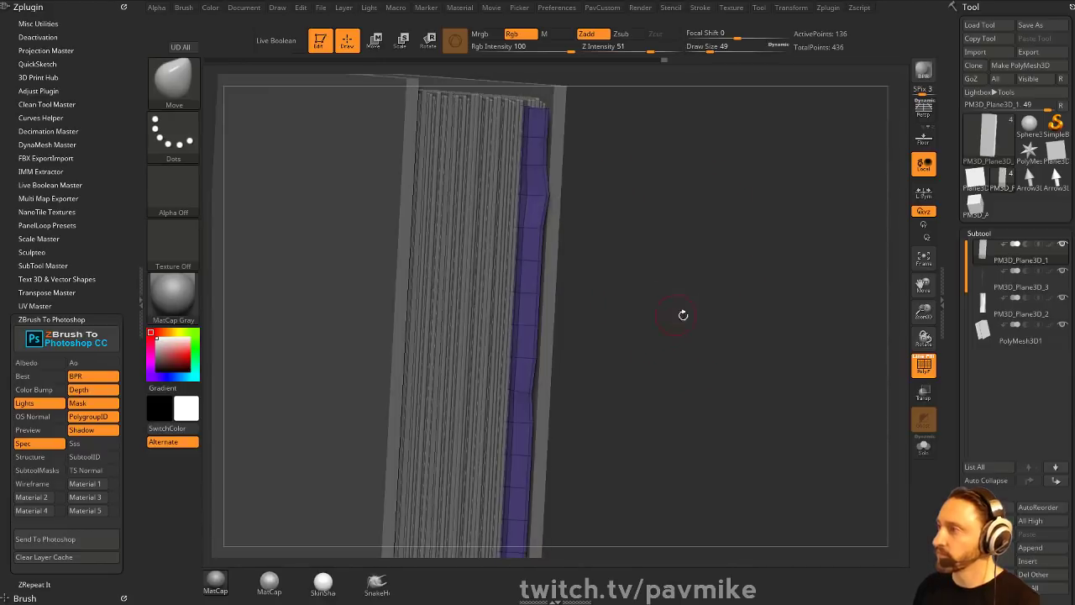
click(923, 366)
mouse_move(743, 340)
mouse_down()
mouse_move(731, 327)
mouse_move(748, 351)
mouse_move(735, 390)
mouse_move(668, 416)
mouse_move(649, 391)
mouse_move(629, 395)
mouse_up()
mouse_move(556, 436)
mouse_down()
mouse_move(516, 463)
mouse_move(441, 435)
mouse_move(413, 404)
mouse_up()
- Activate the move gizmo on the warped page and center it on the page
key(w)
alt+drag(844, 206, 840, 294)
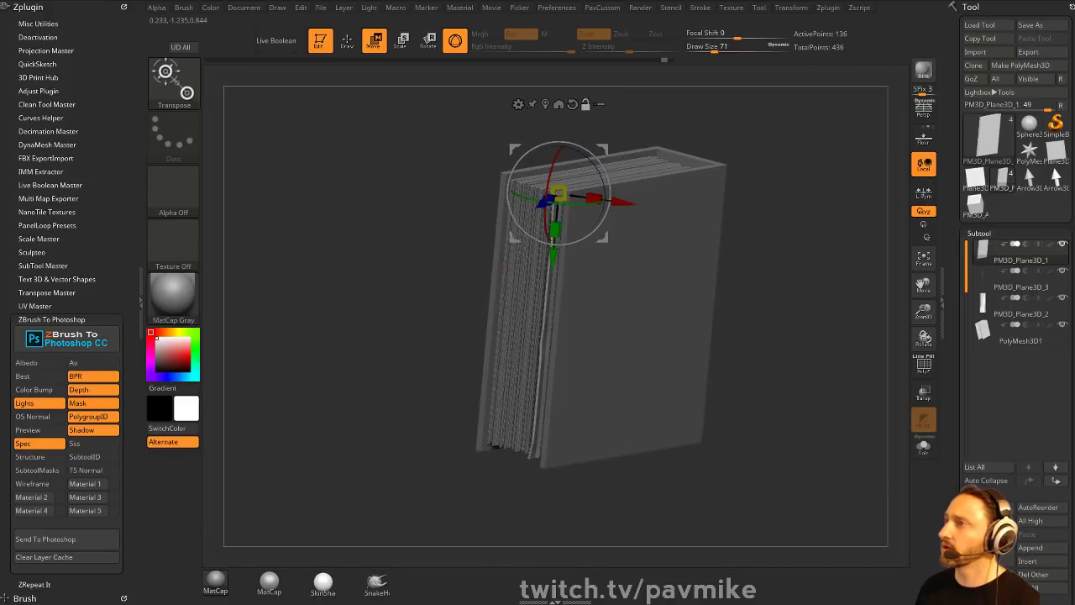
click(547, 107)
alt+drag(813, 196, 660, 299)
- Try to curve the page with the gizmo's Bend Arc deformer
click(567, 274)
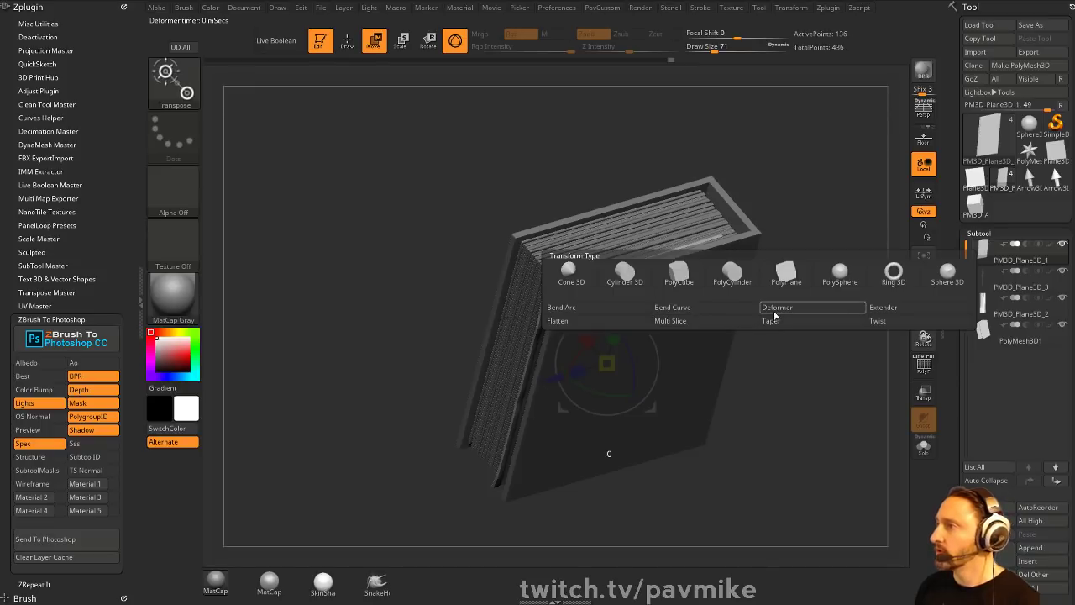
click(625, 322)
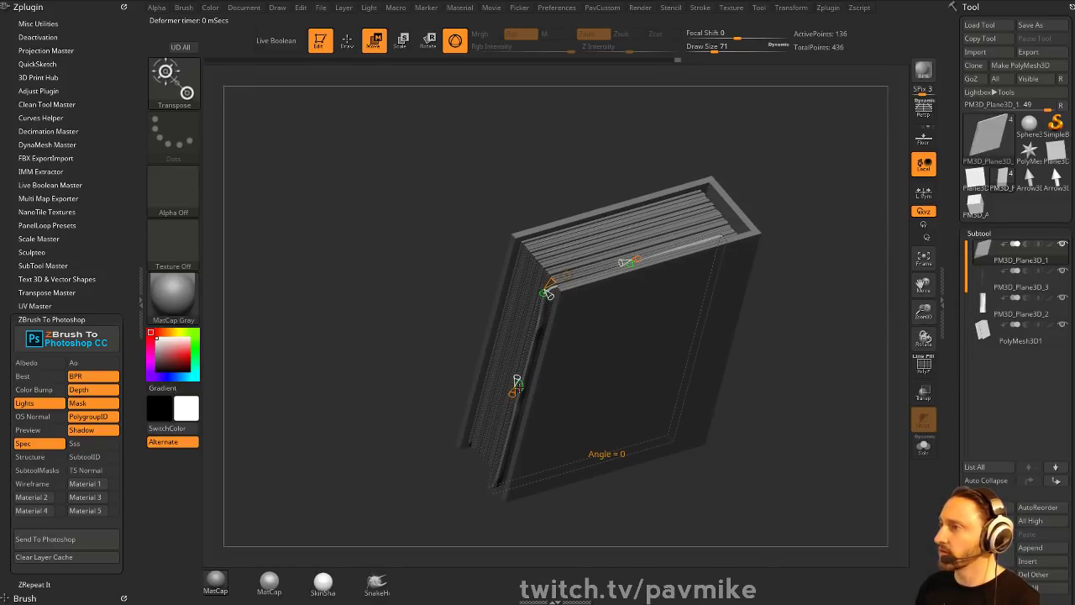
drag(517, 385, 509, 359)
- Turn on transparency to see the page through the cover and undo the Bend Arc curve
click(925, 393)
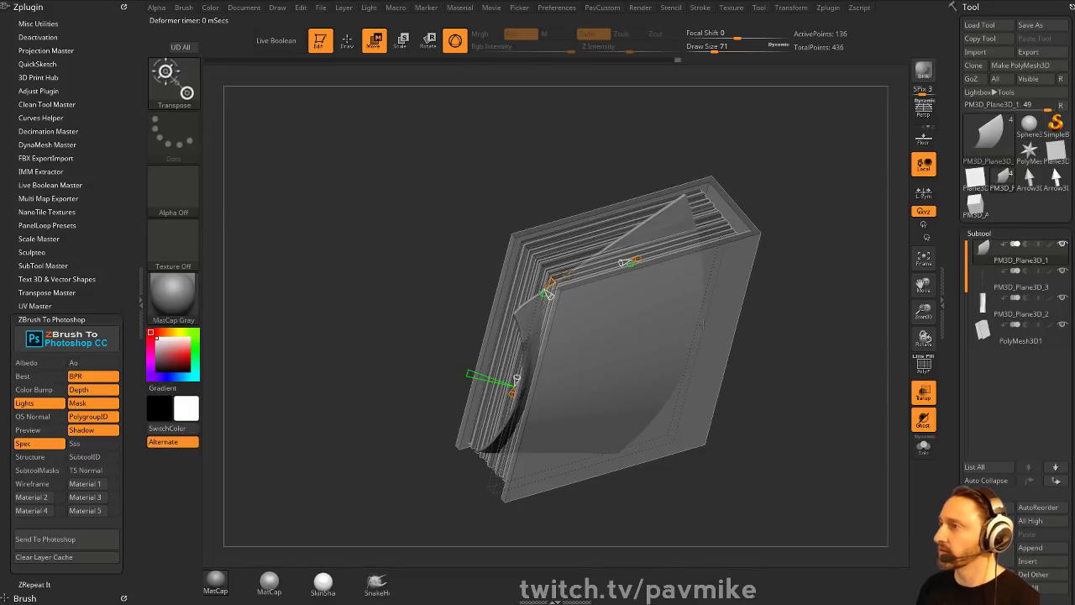
mouse_move(775, 343)
mouse_down()
mouse_move(842, 338)
mouse_move(783, 344)
mouse_move(771, 335)
mouse_up()
key(ctrl+z)
- Replace Bend Arc with the Deformer on the page, reduce its lattice to the corner points, and view the page flat from the side
click(566, 274)
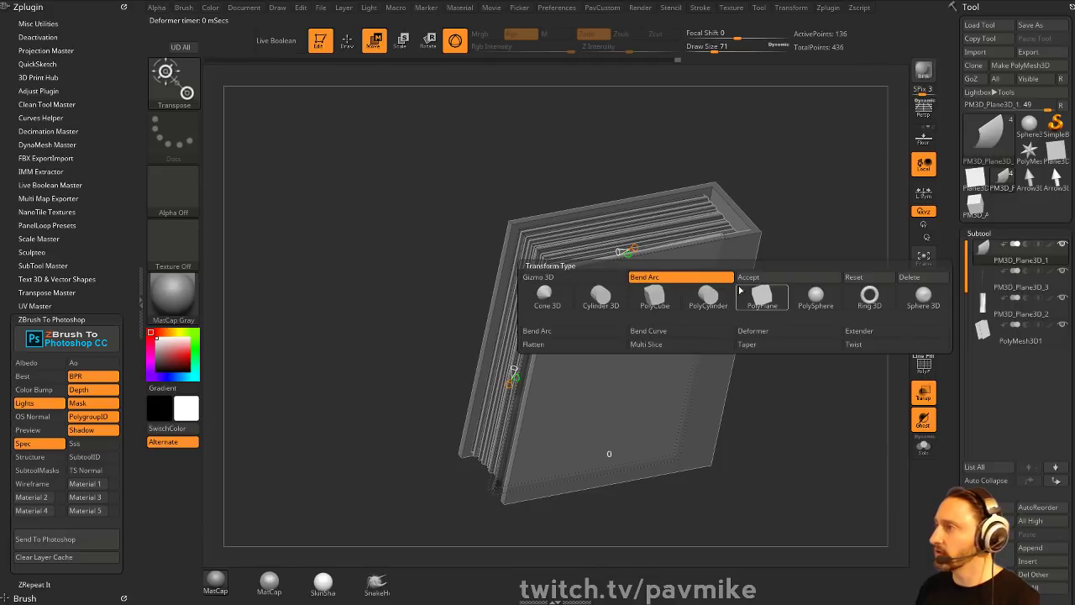
click(794, 334)
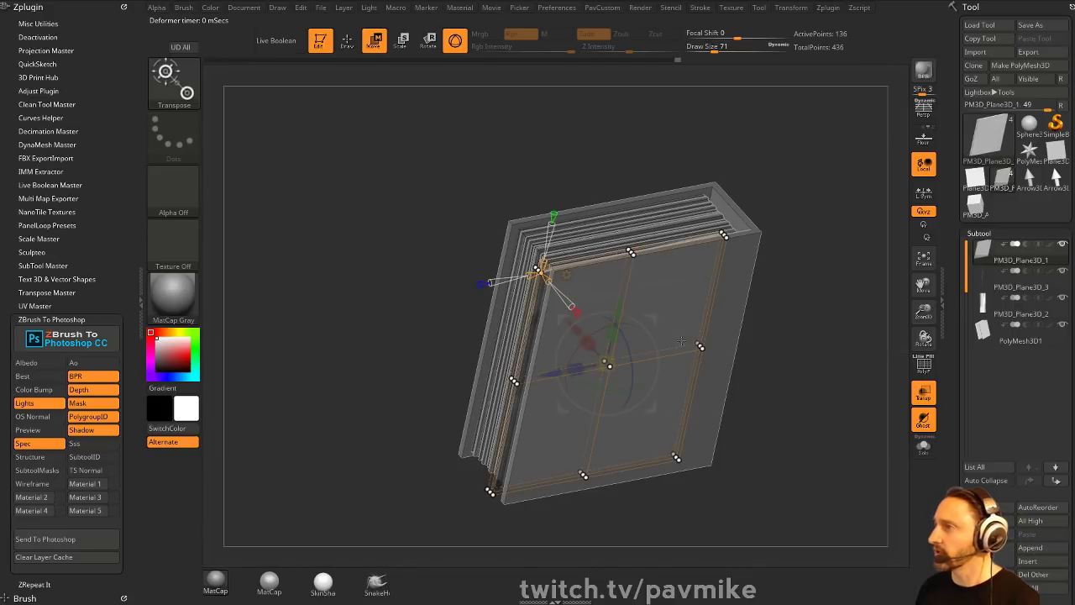
drag(788, 328, 794, 265)
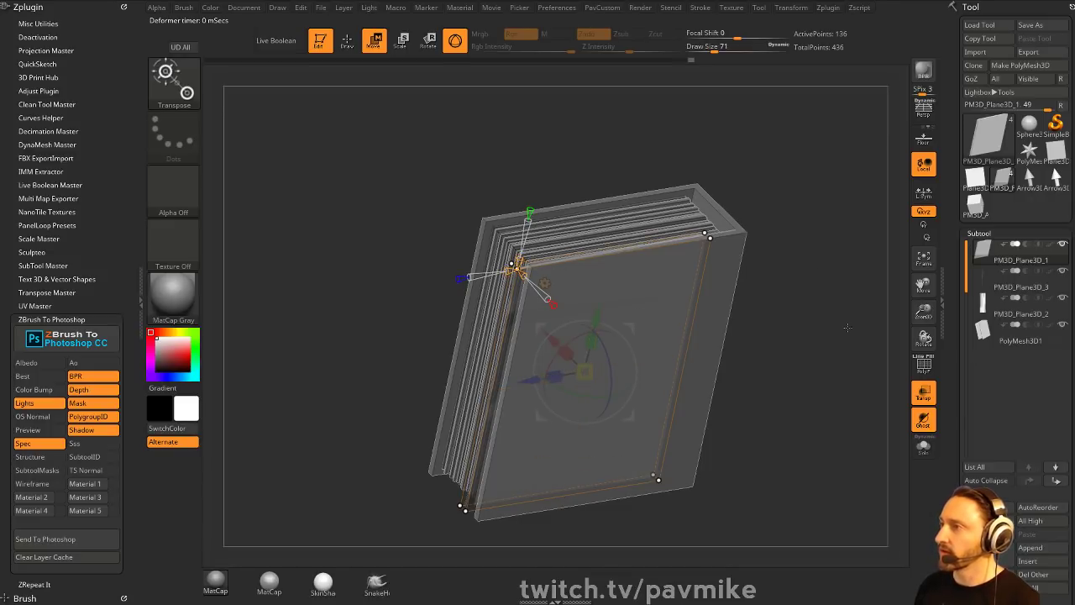
shift+drag(847, 328, 831, 260)
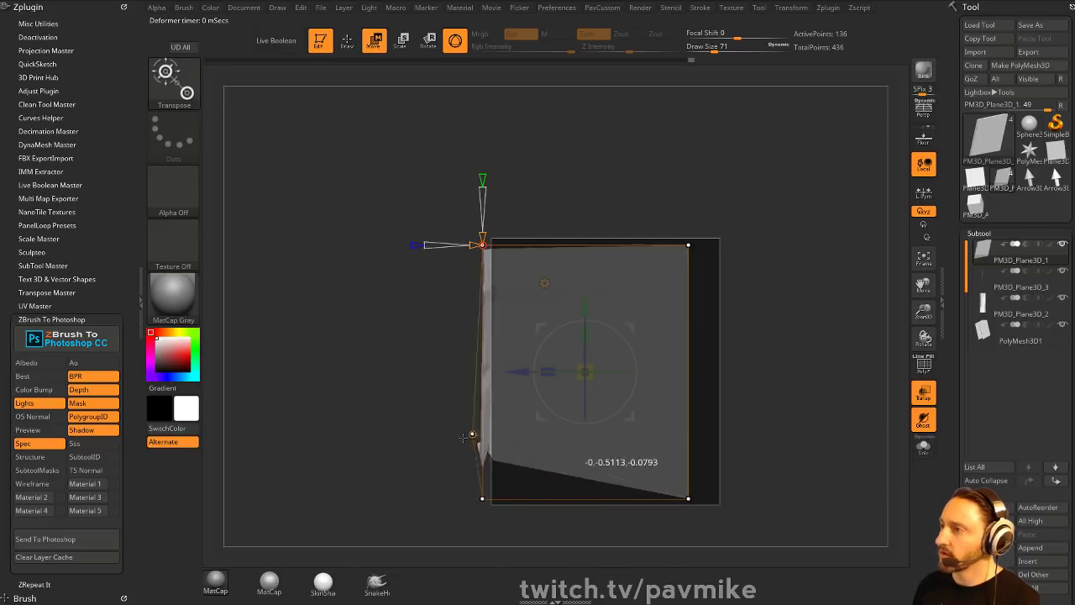
- Try to reshape the page by masking and moving the Deformer's corner points, and undo the change
click(482, 498)
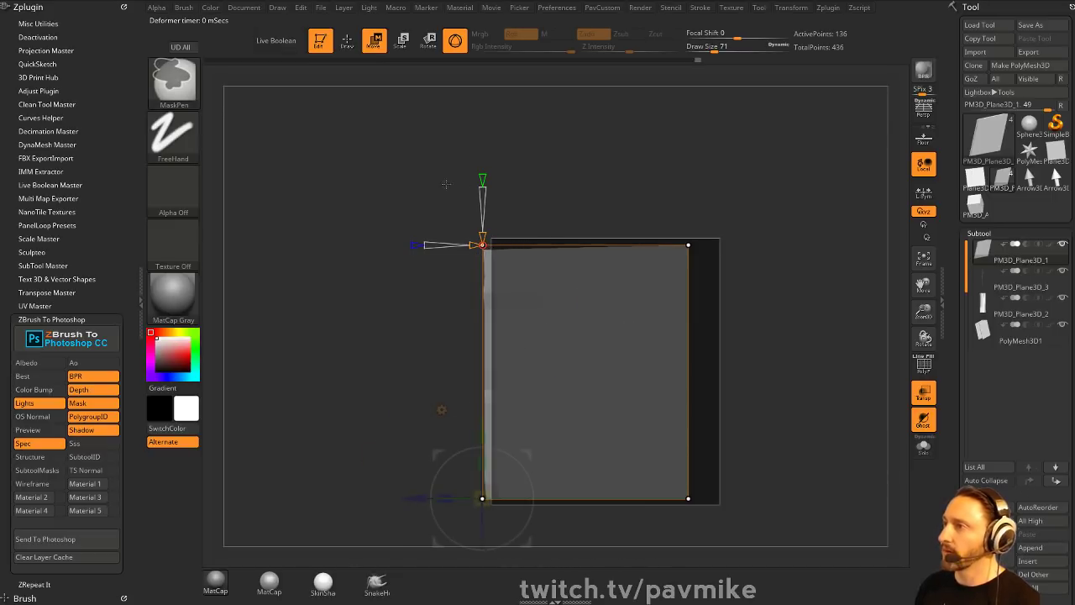
ctrl+drag(350, 156, 733, 276)
mouse_move(586, 180)
mouse_down()
mouse_move(585, 163)
mouse_move(586, 230)
mouse_move(591, 193)
mouse_up()
drag(534, 346, 482, 294)
key(ctrl+z)
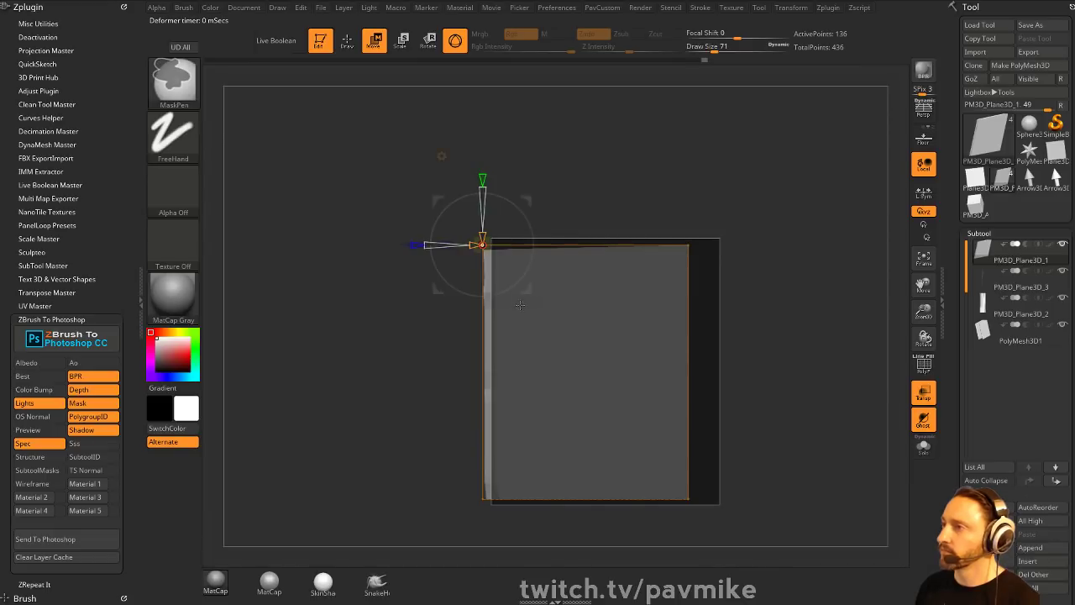
- Undo the first corner move, isolate the page's outer-edge Deformer points with a mask, and shift them slightly downward
drag(529, 204, 527, 202)
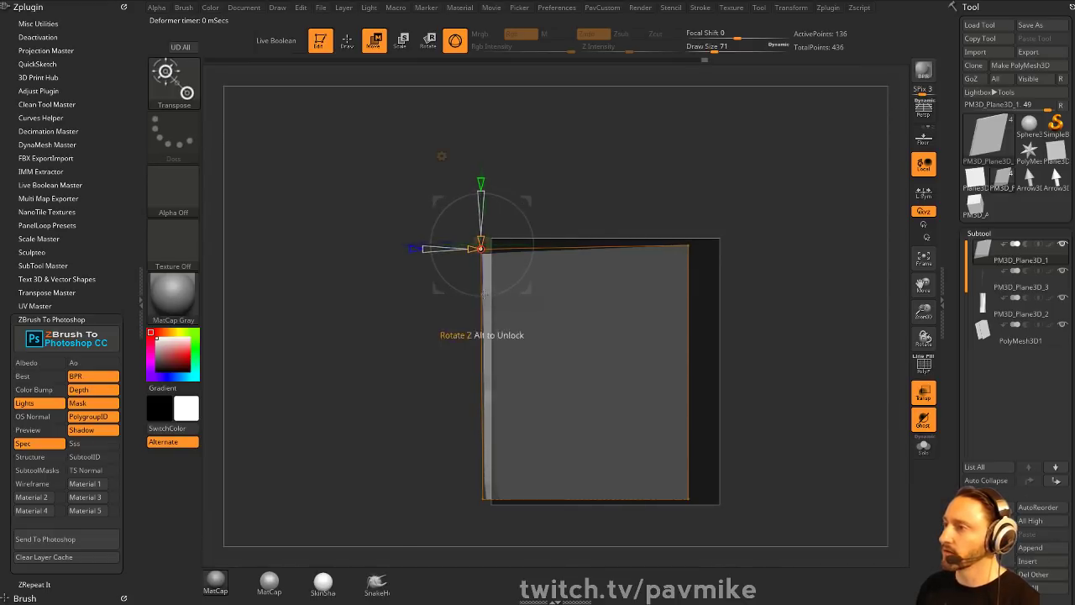
key(ctrl+z)
ctrl+alt+drag(345, 172, 503, 539)
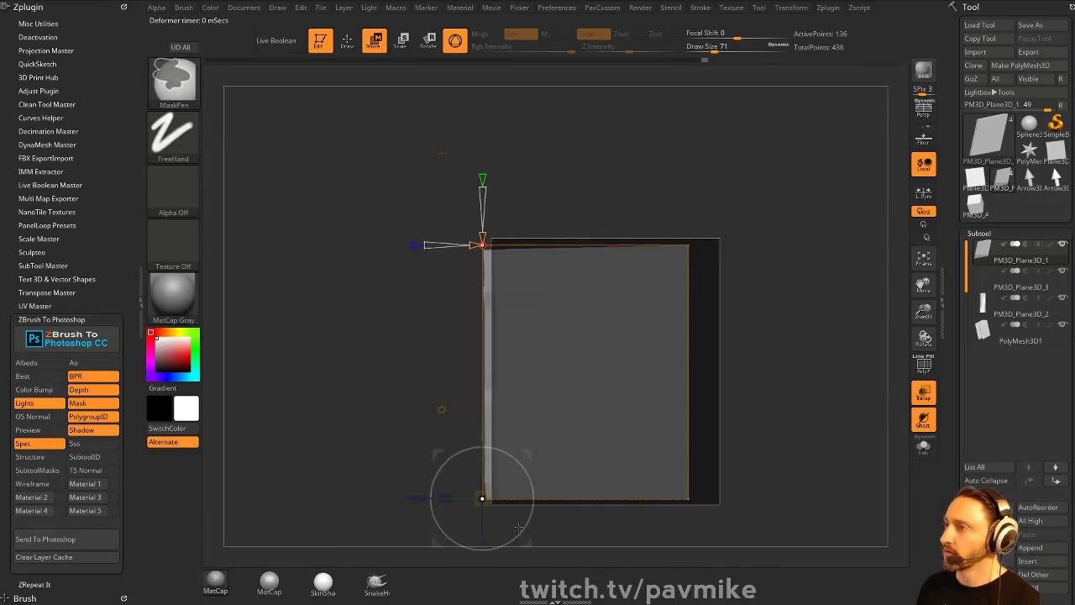
drag(527, 453, 527, 457)
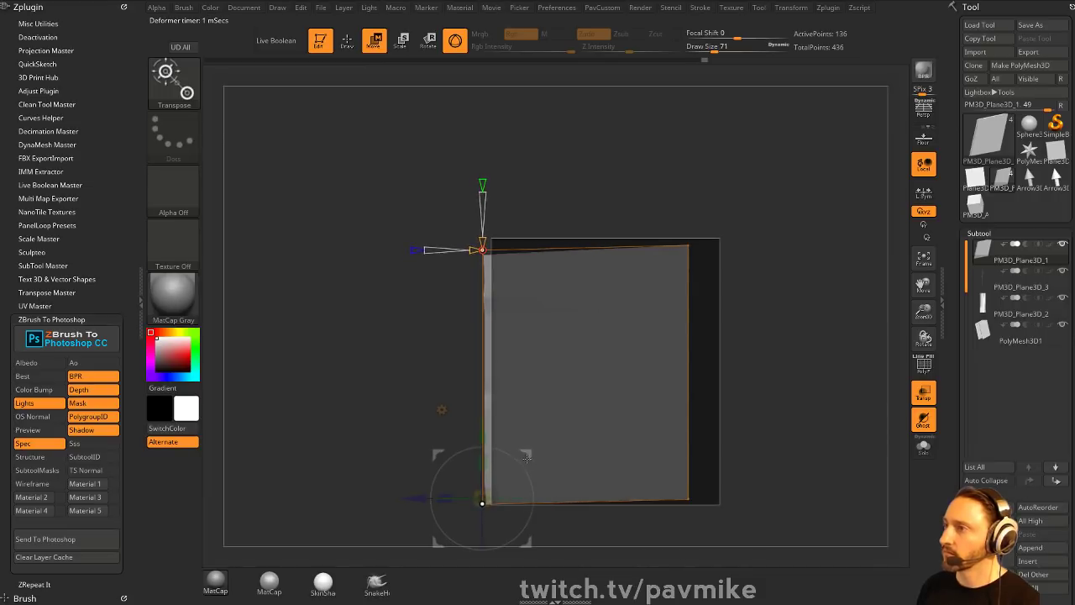
key(q)
ctrl+drag(801, 300, 792, 287)
- Leave the Deformer and turn off transparency, viewing the bent page within the book
mouse_move(792, 287)
mouse_down()
mouse_move(837, 308)
mouse_move(794, 294)
mouse_up()
key(w)
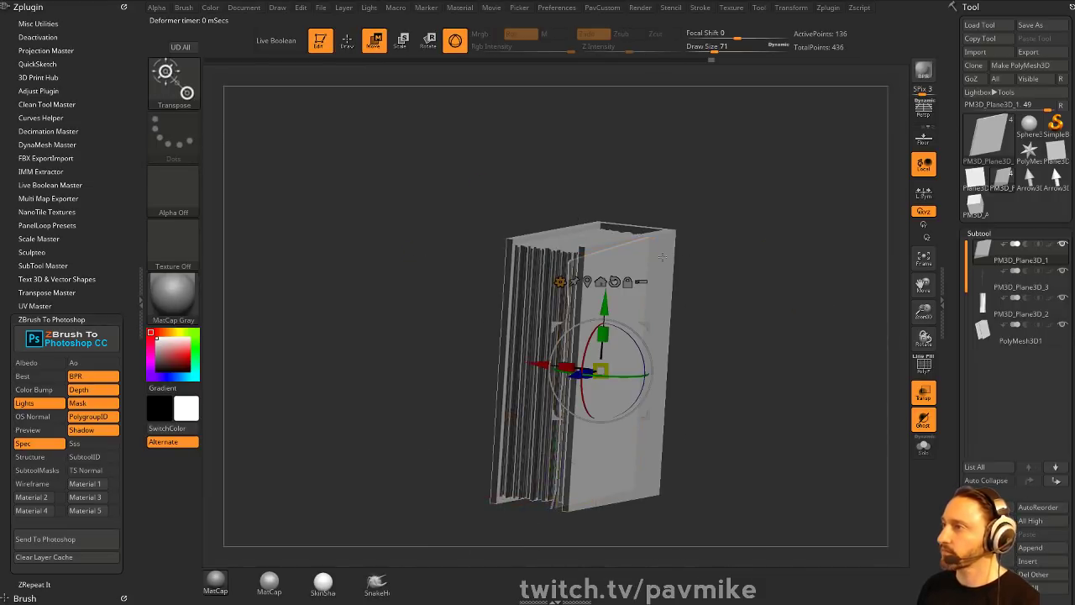
click(563, 285)
drag(732, 195, 777, 250)
click(922, 394)
mouse_move(769, 304)
mouse_down()
mouse_move(825, 296)
mouse_move(784, 317)
mouse_move(727, 310)
mouse_move(780, 250)
mouse_move(775, 361)
mouse_move(787, 372)
mouse_up()
key(q)
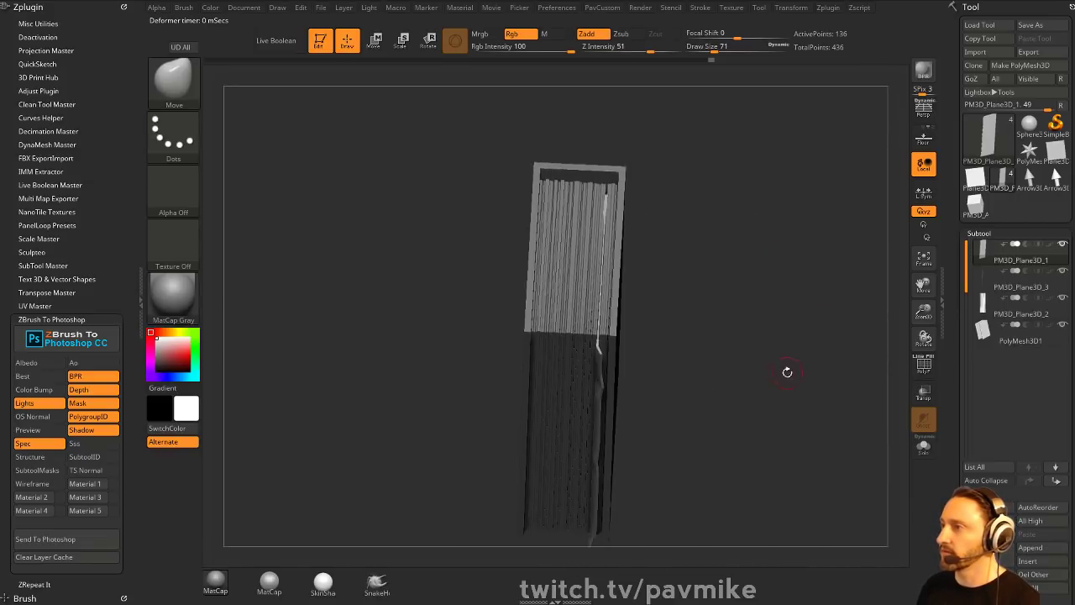
- Select the split-off pages subtool PM3D_Plane3D_3, center the gizmo on those pages, and nudge their placement slightly
key(s)
drag(783, 345, 752, 236)
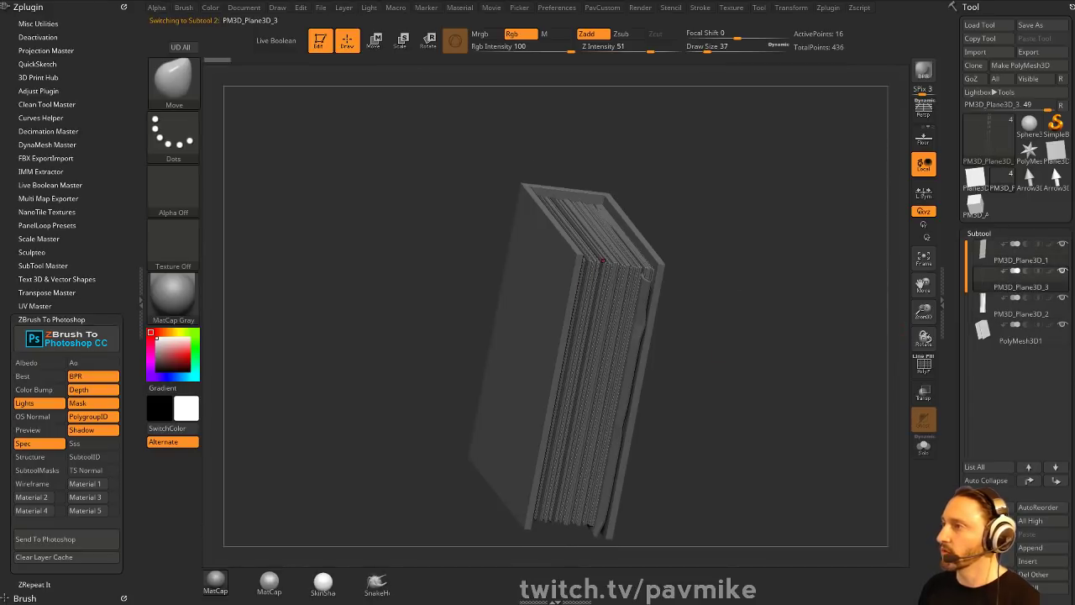
drag(776, 314, 701, 307)
key(w)
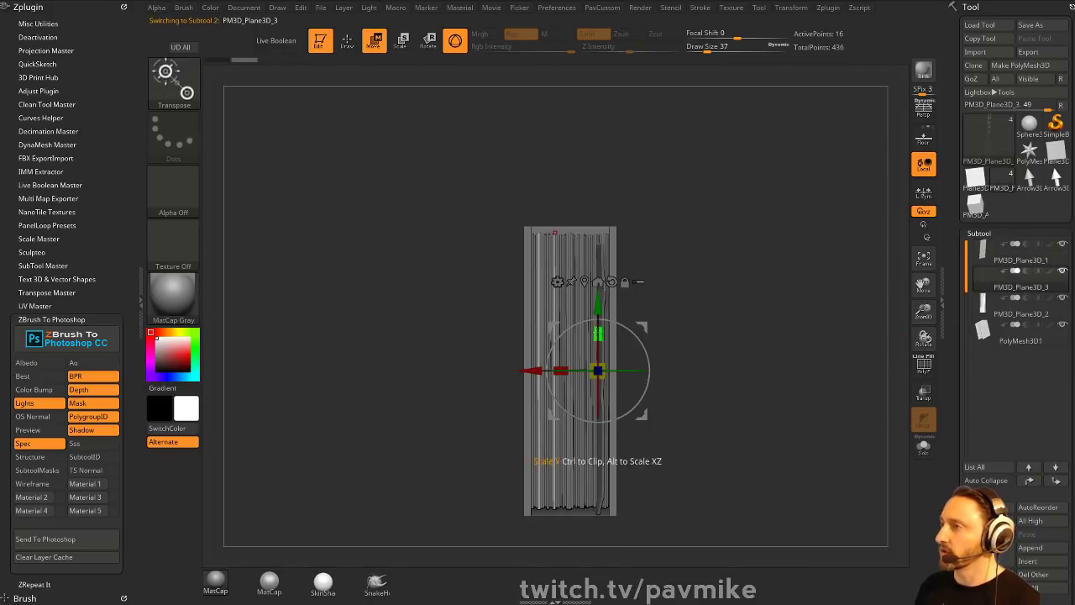
click(585, 282)
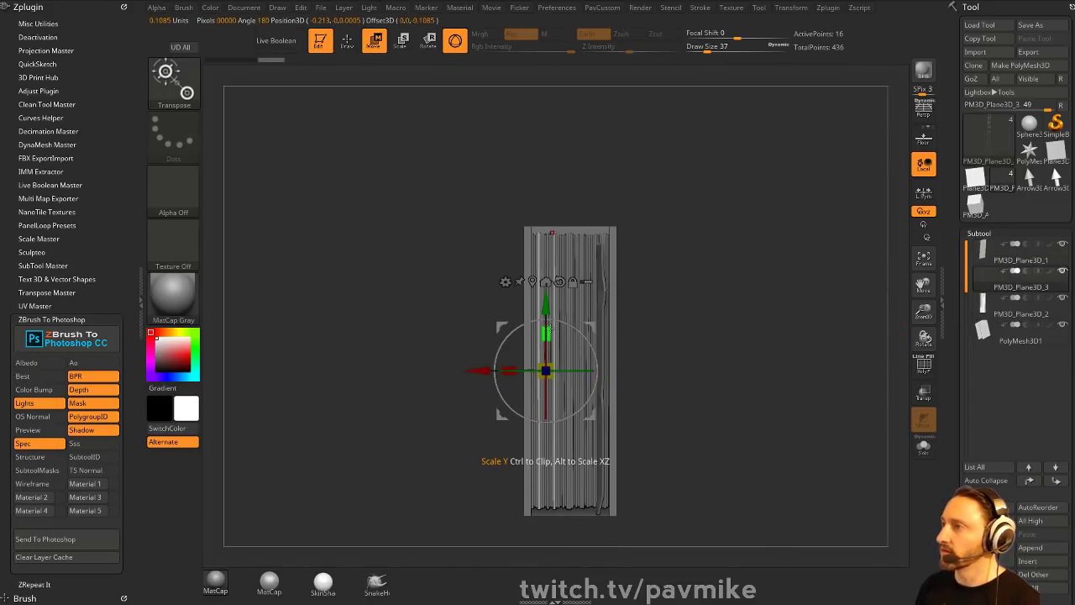
drag(652, 284, 698, 339)
drag(570, 401, 577, 408)
key(q)
drag(761, 345, 785, 341)
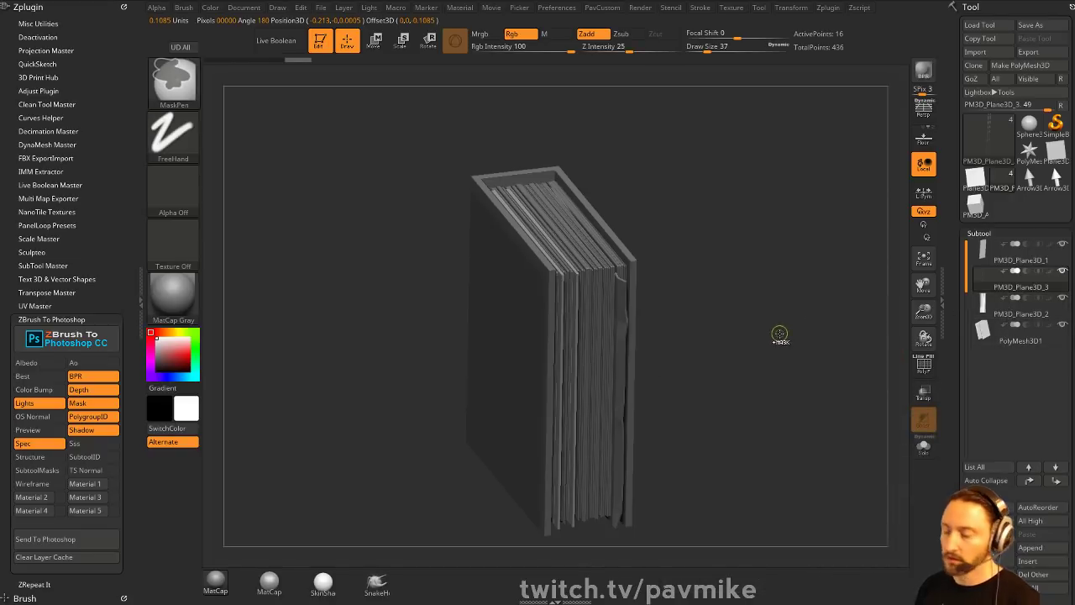
- Merge the three page subtools into one and move the cover subtool to the start of the subtool order
key(ctrl+e)
click(801, 360)
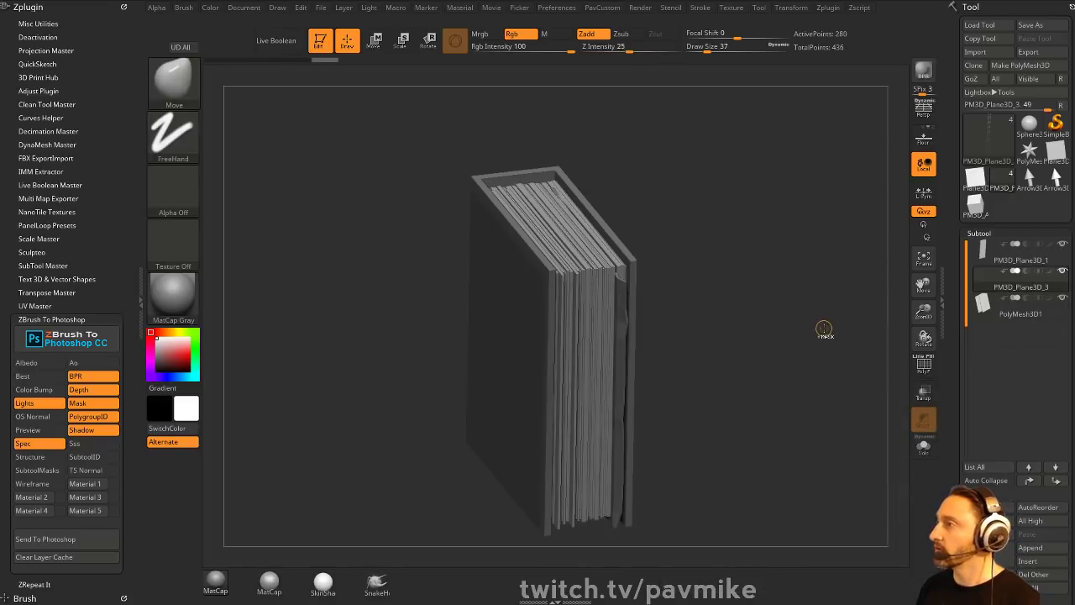
click(1020, 262)
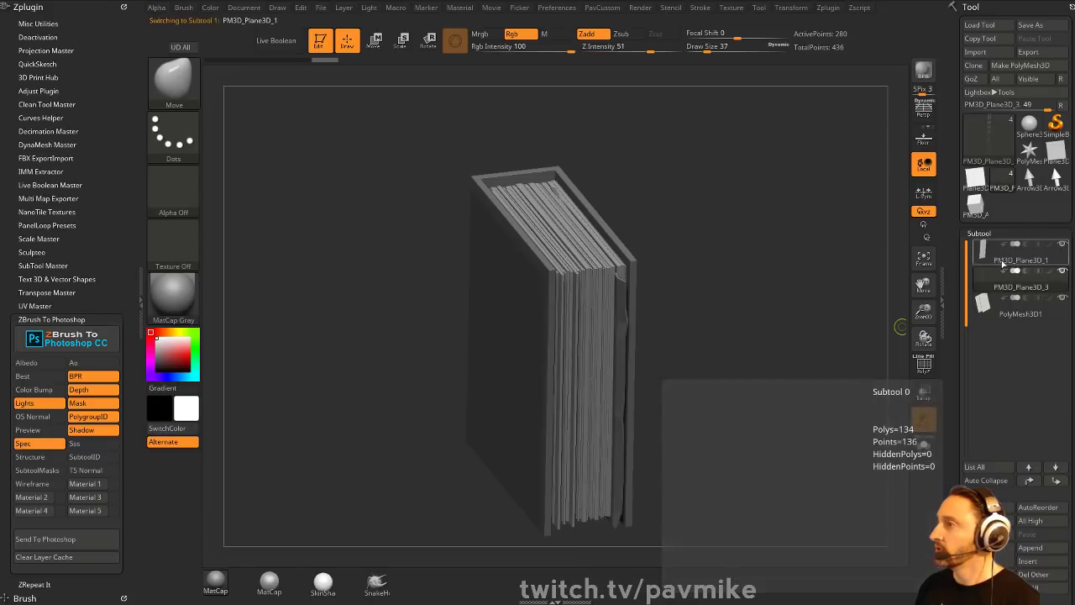
key(ctrl+e)
click(1017, 289)
click(1027, 468)
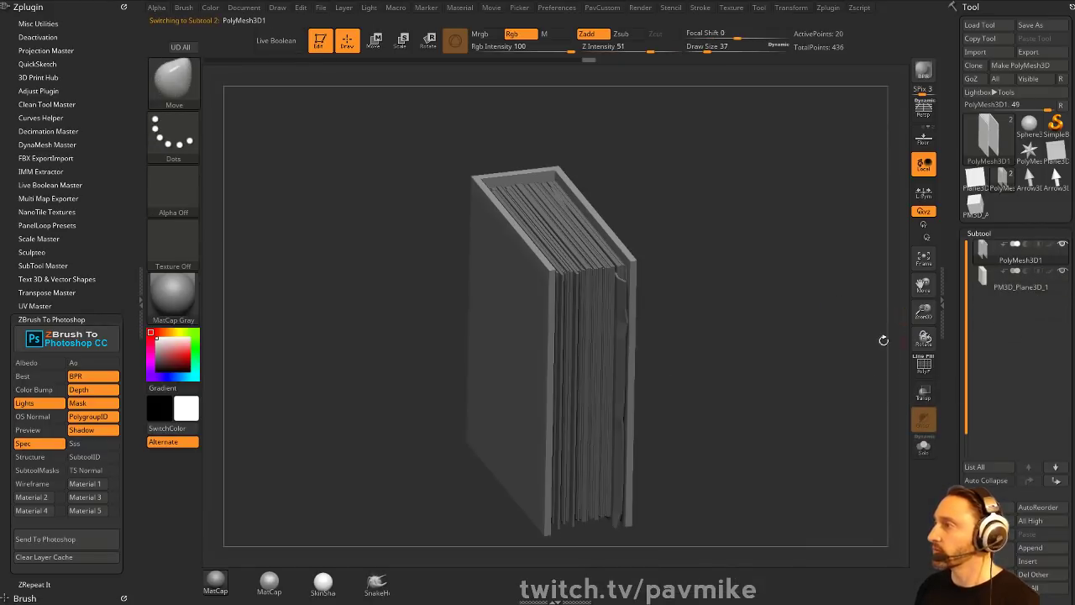
drag(816, 394, 739, 327)
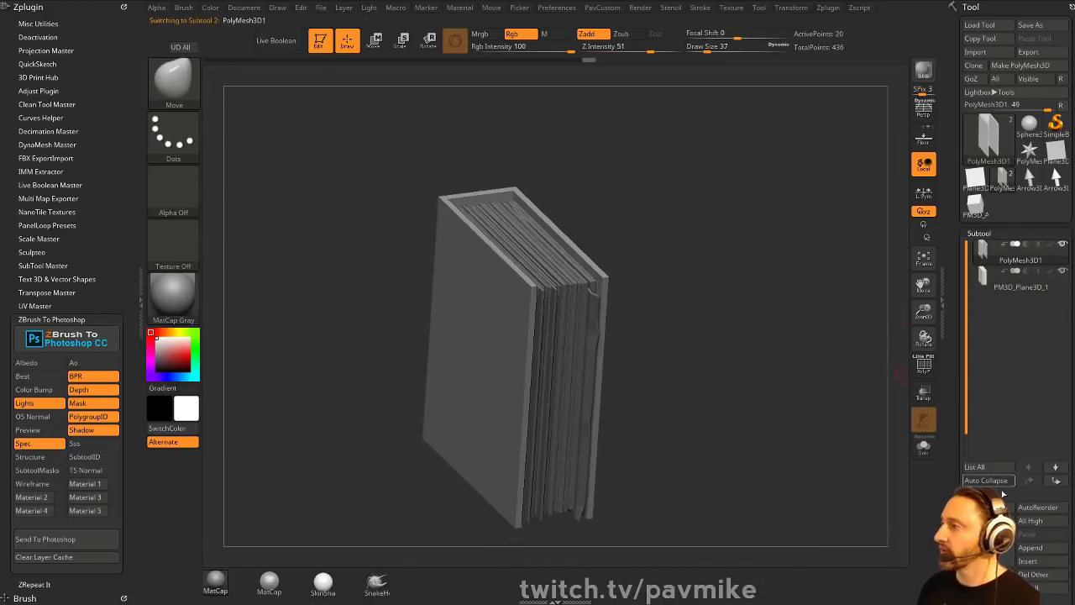
- Append a PolyMesh3D star and make it the first subtool, ahead of the cover and the pages
click(1031, 548)
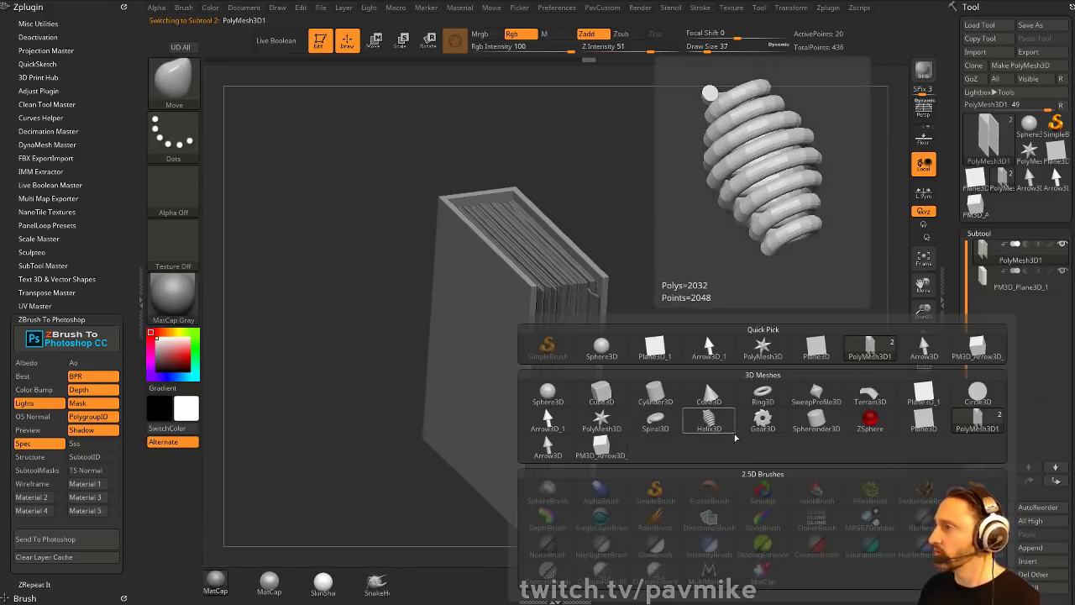
click(756, 360)
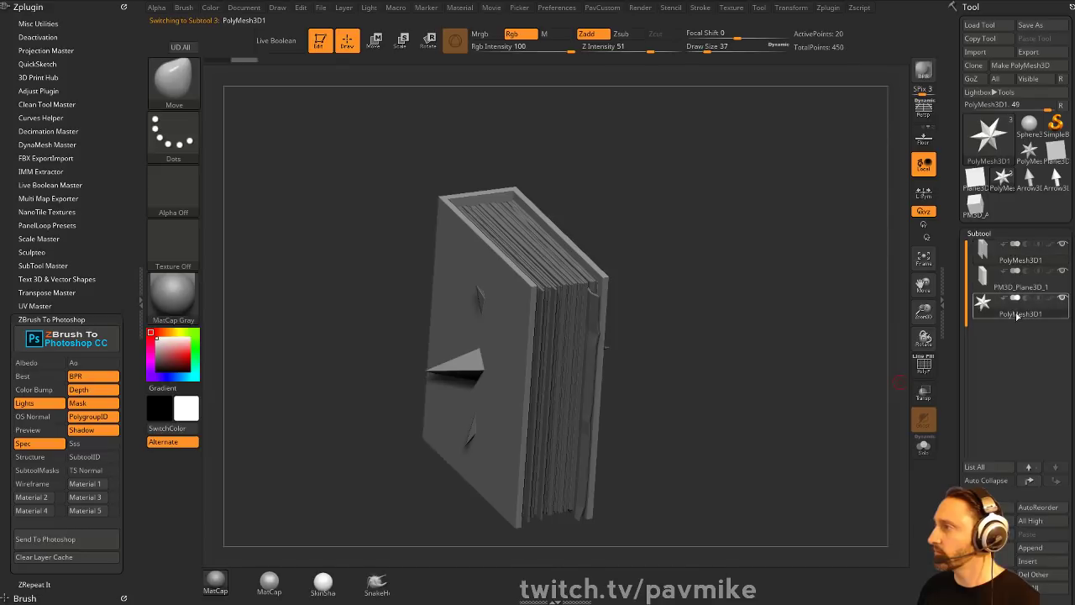
alt+drag(899, 383, 865, 346)
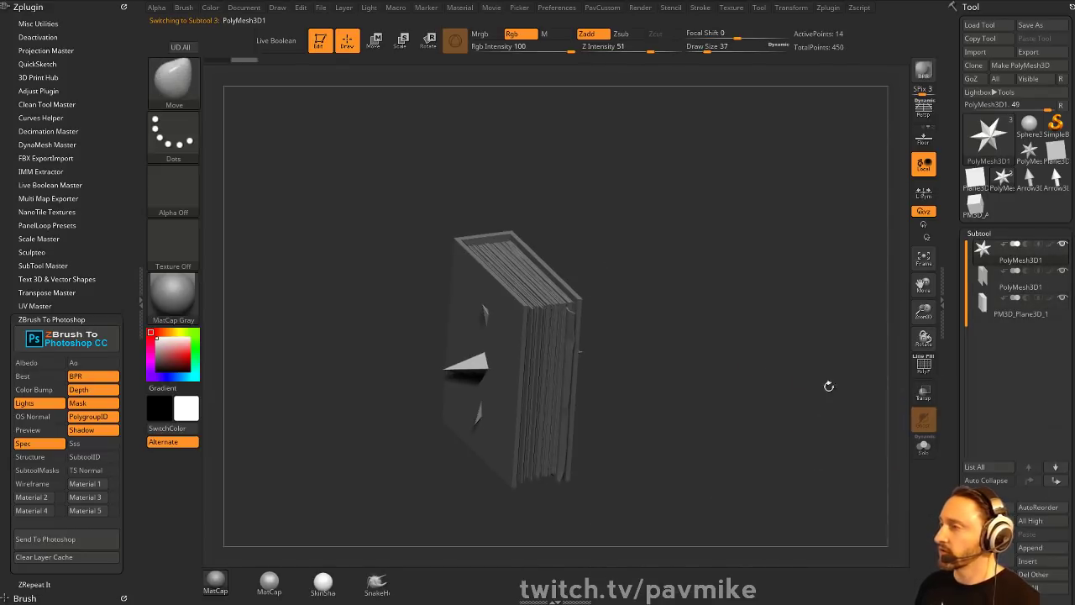
- Turn on transparency and scale the star down until it fits hidden inside the book
click(924, 398)
drag(776, 420, 577, 328)
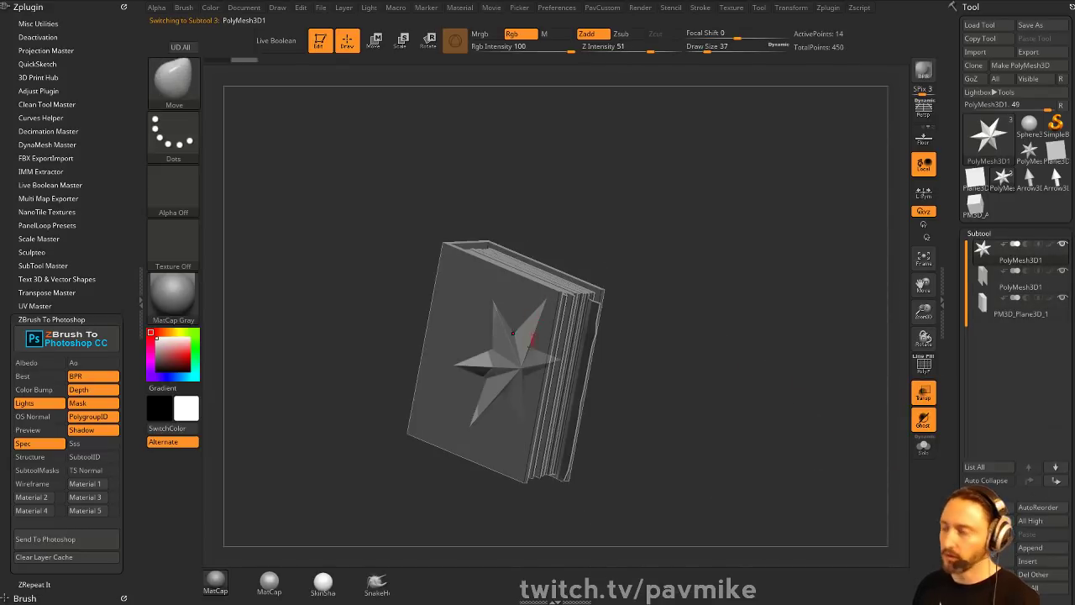
key(e)
drag(507, 363, 465, 379)
key(q)
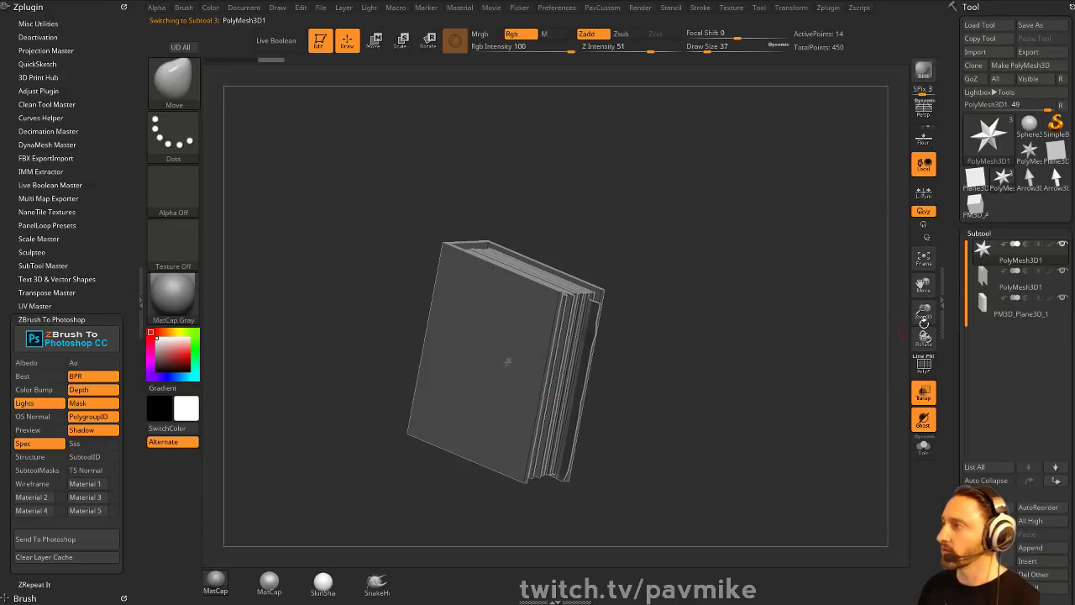
- Save the tool as Book001 in the MedievalZombie folder inside the streaming folder
click(1030, 26)
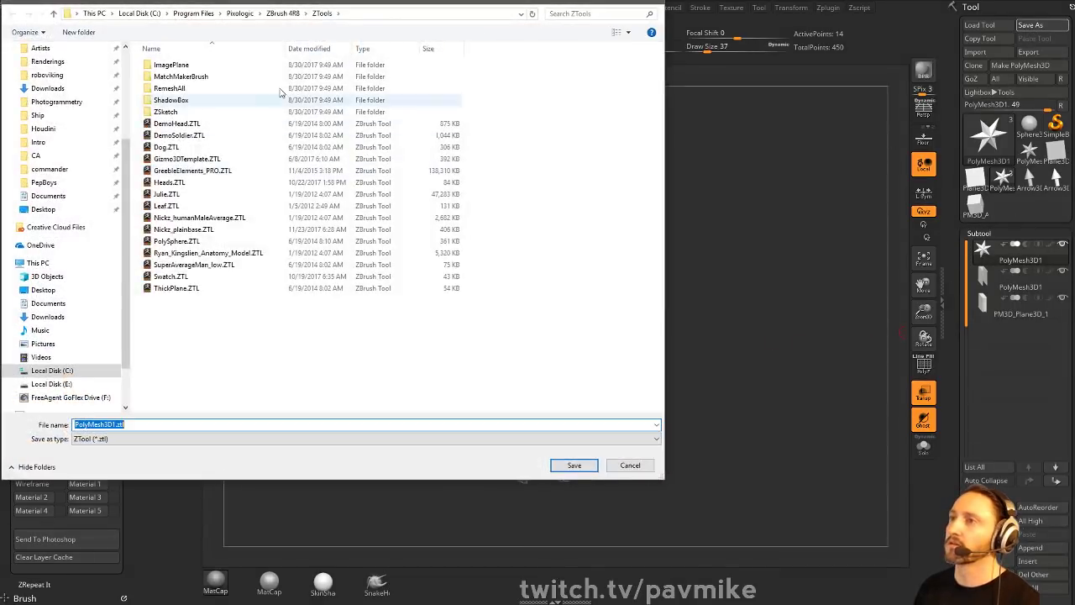
scroll(126, 151, up, 4)
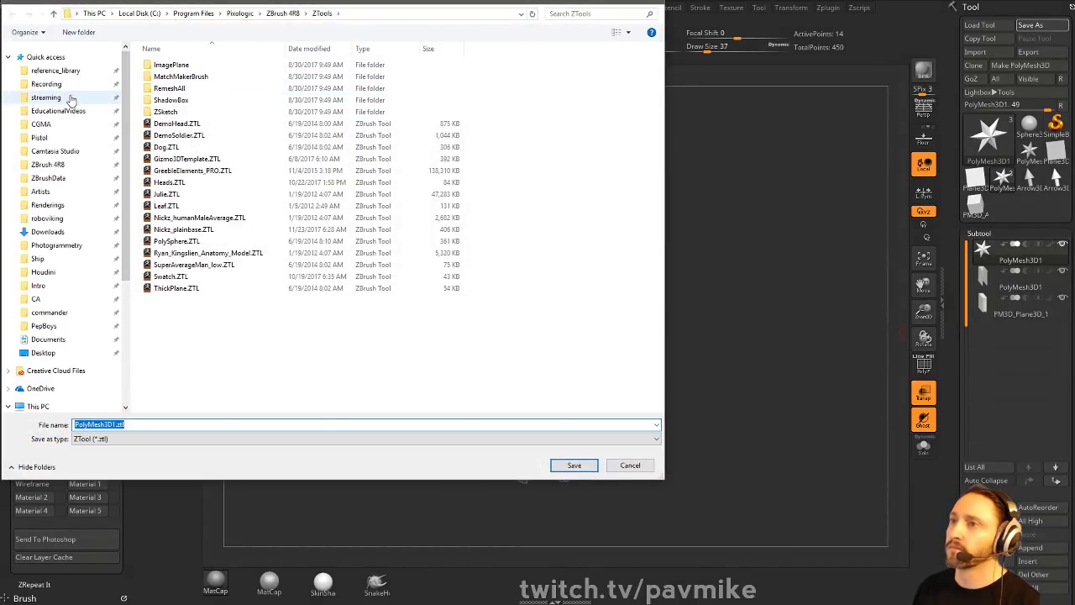
click(46, 97)
click(181, 67)
double_click(184, 69)
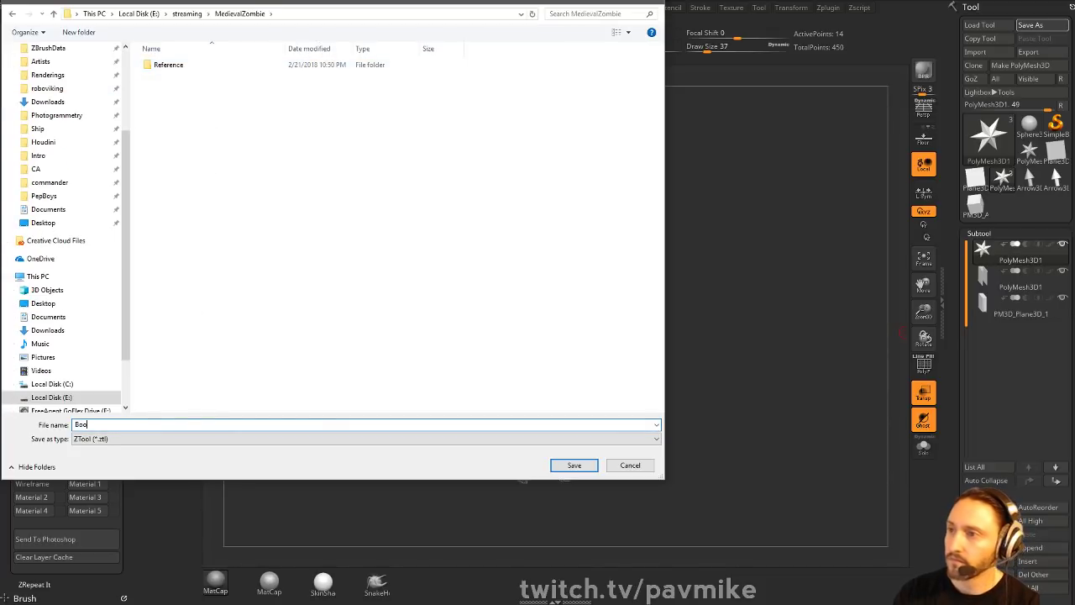
text(01)
key(Return)
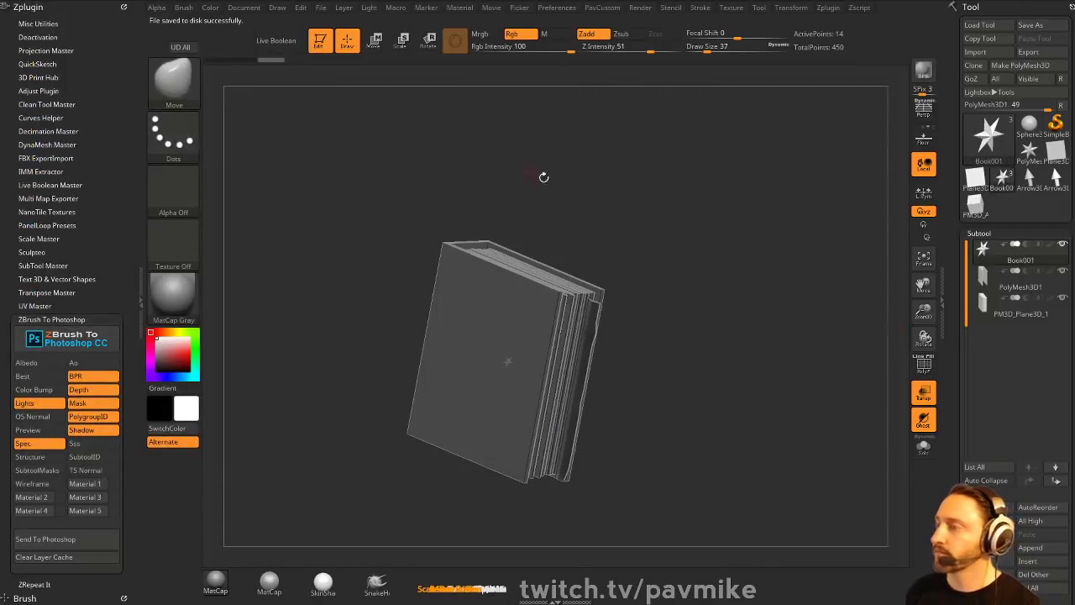
- Leave Edit mode and clear the book from the canvas
drag(545, 175, 795, 345)
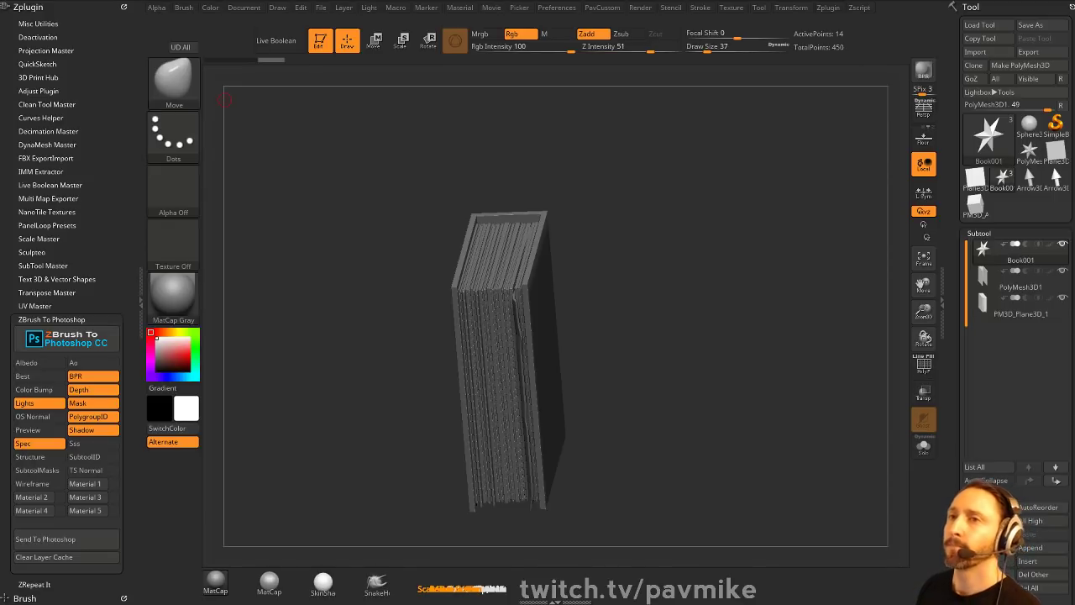
click(322, 49)
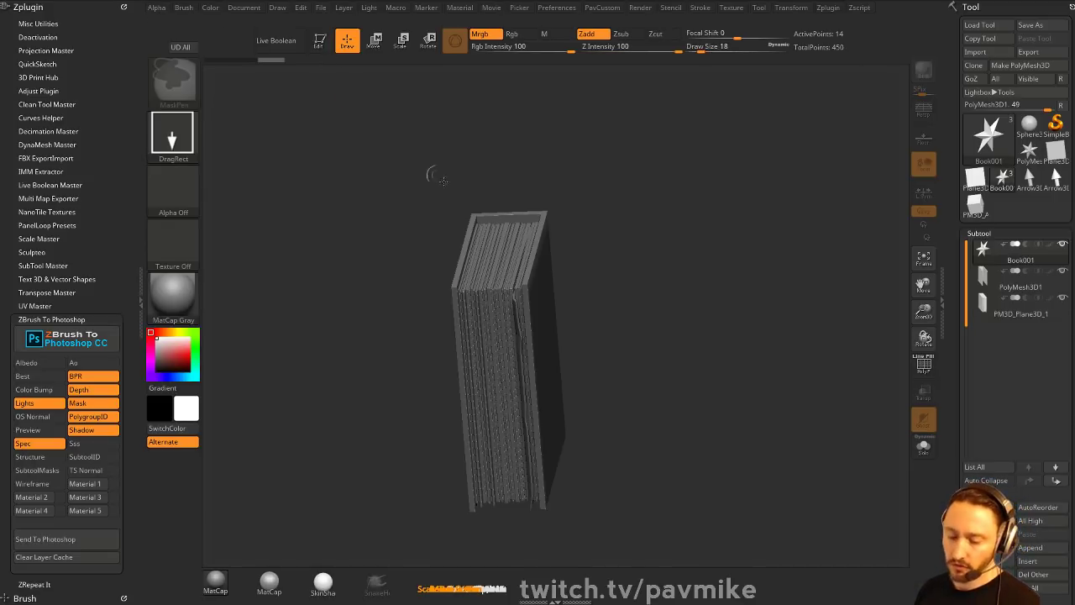
key(ctrl+n)
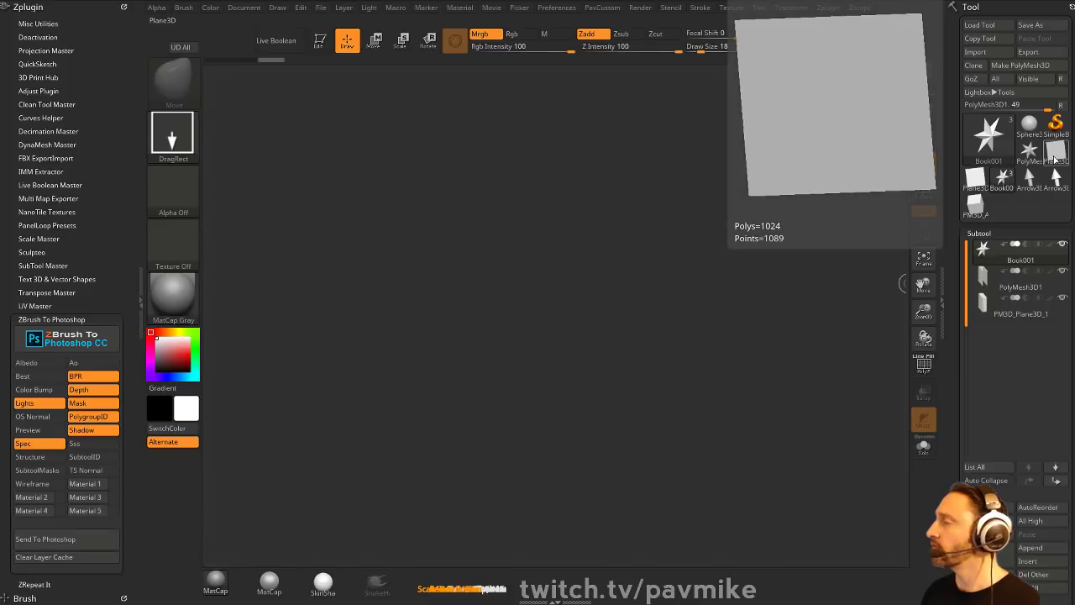
- Create a Cylinder3D on the canvas, enter Edit mode, and convert it to a PolyMesh3D
click(1056, 160)
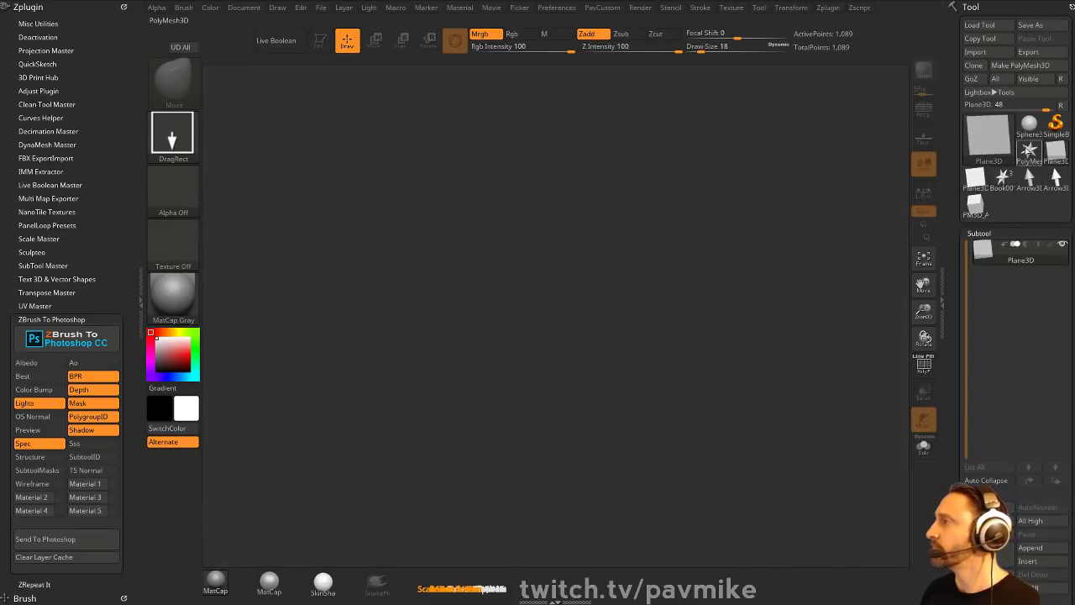
click(1030, 125)
click(988, 135)
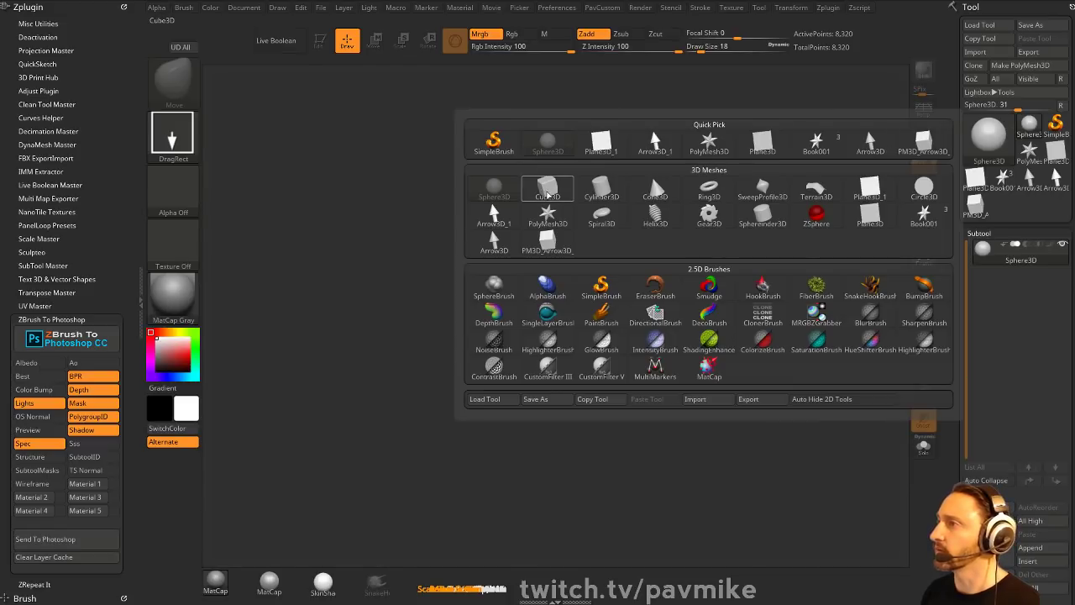
click(601, 190)
click(321, 42)
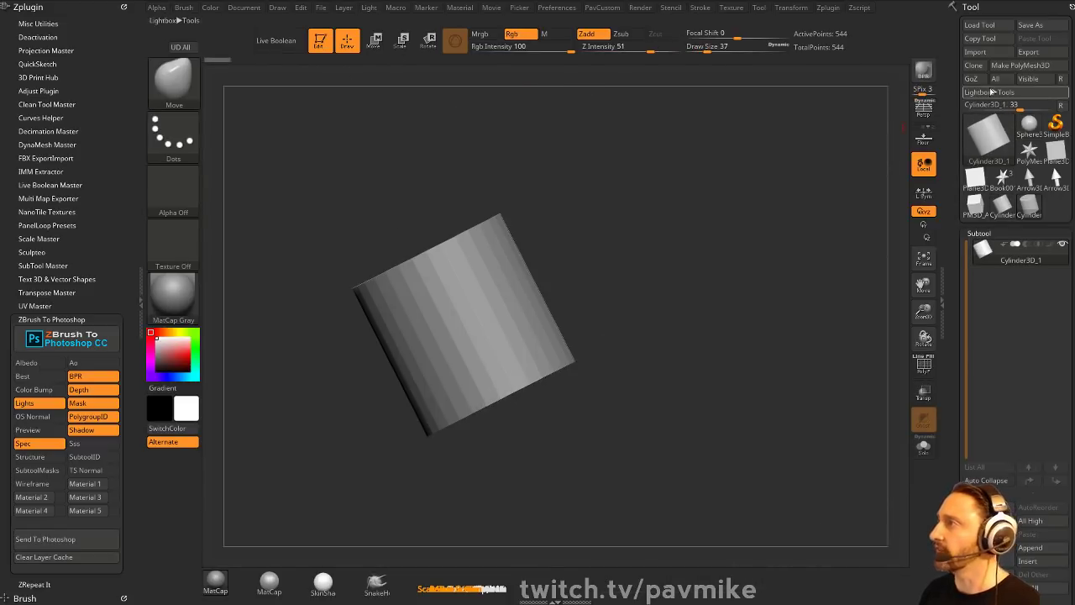
click(1020, 65)
- Show the cylinder's PolyFrame and switch to the ZModeler brush
drag(781, 211, 804, 272)
click(922, 365)
key(b)
key(z)
key(m)
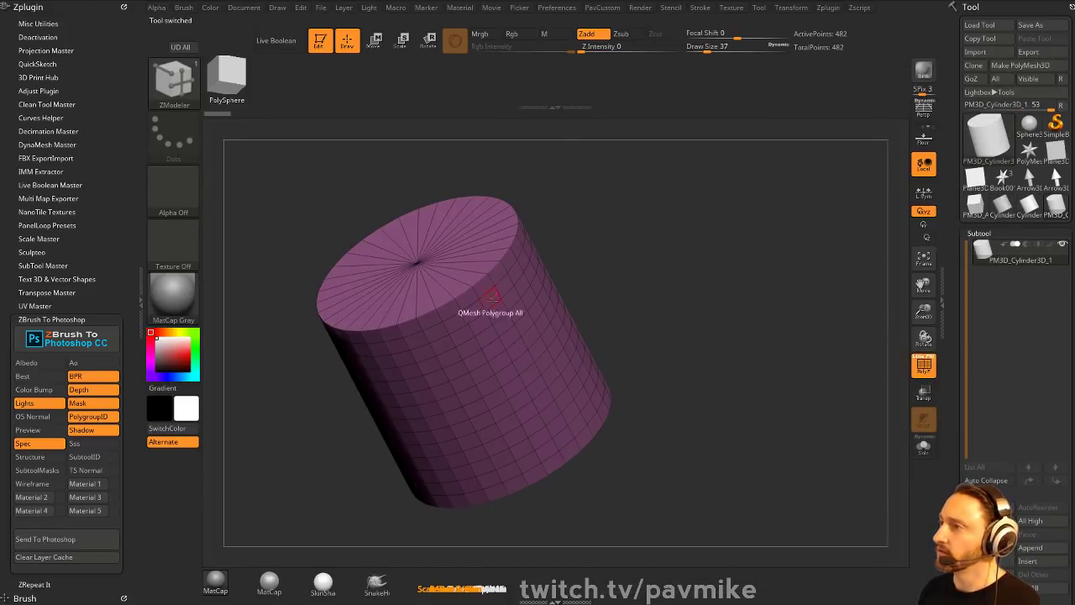
- Duplicate the cylinder along the X axis with the gizmo, placing the copy beside the original
alt+drag(692, 220, 639, 274)
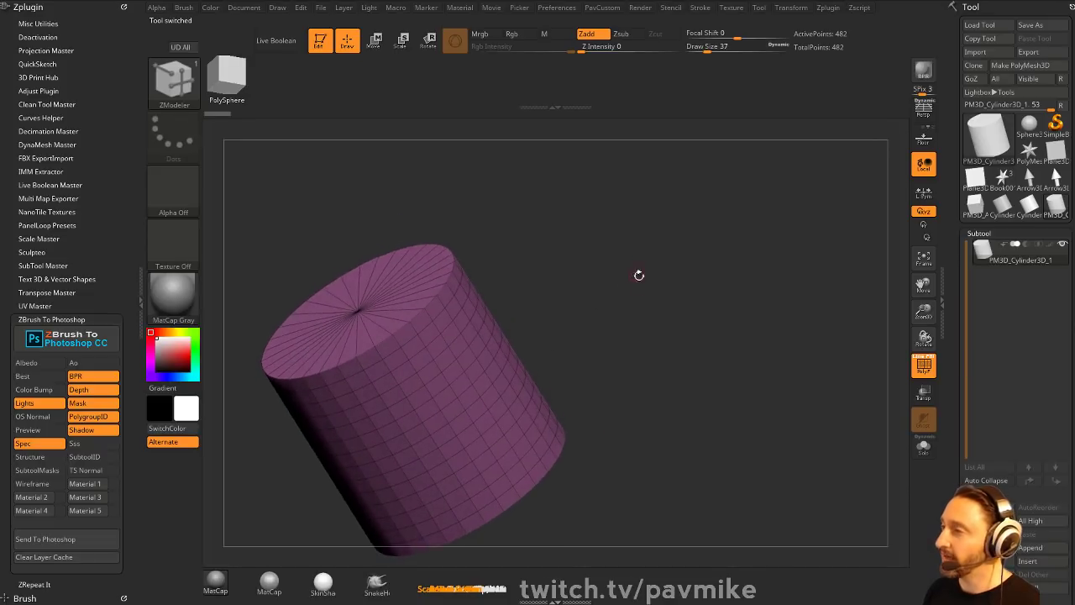
mouse_move(640, 317)
alt+mouse_down()
mouse_move(627, 277)
mouse_move(646, 305)
mouse_move(640, 316)
alt+mouse_up()
key(w)
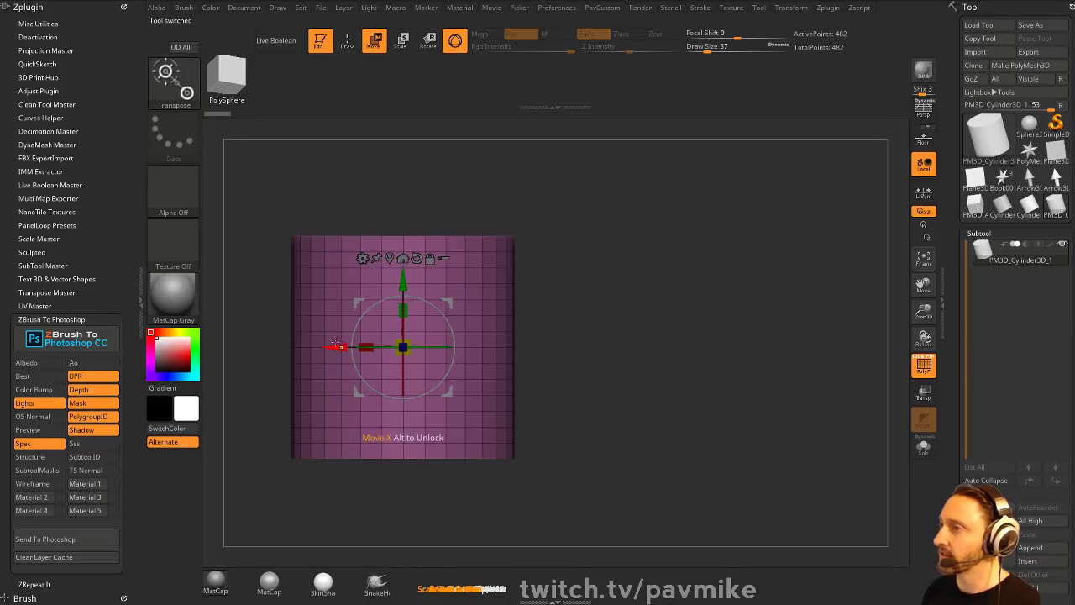
ctrl+drag(334, 344, 605, 346)
key(q)
drag(814, 188, 815, 284)
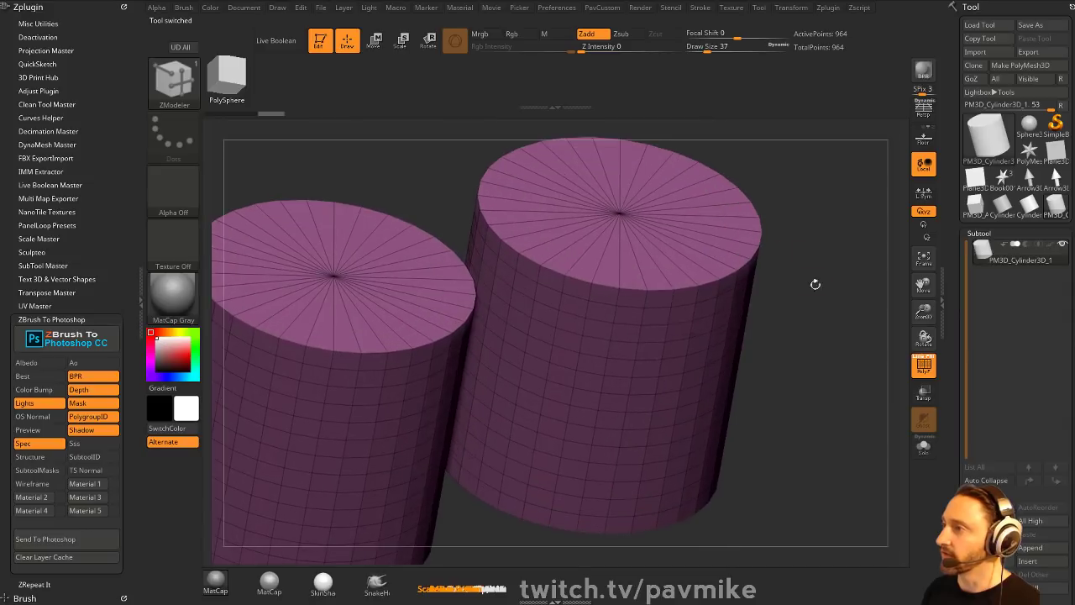
- Set the ZModeler polygon action to Bridge and connect two facing side polygons of the cylinders near their upper ends
key(space)
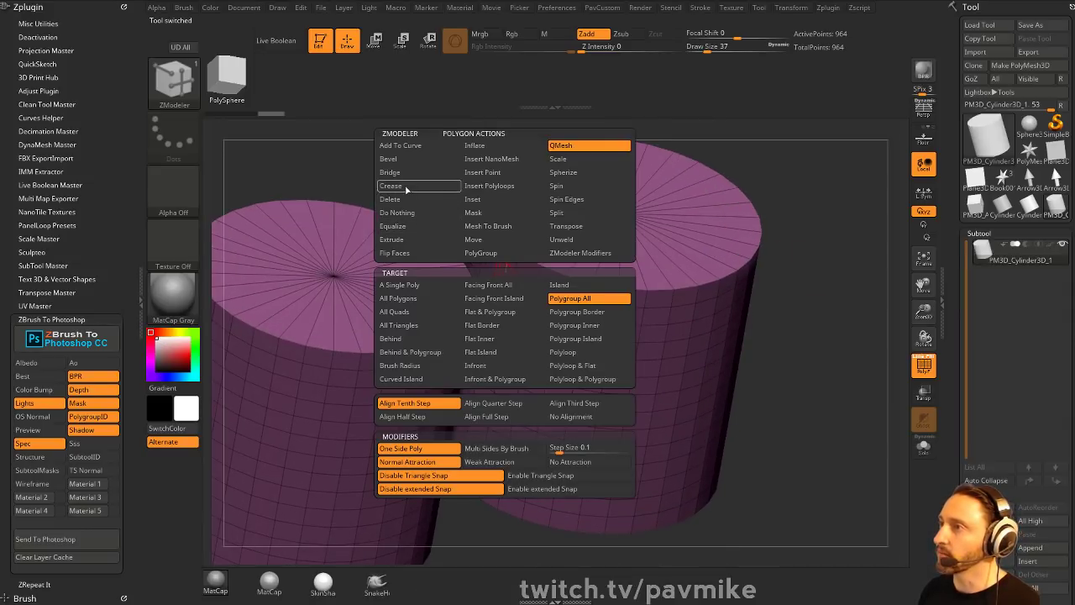
click(395, 172)
click(479, 289)
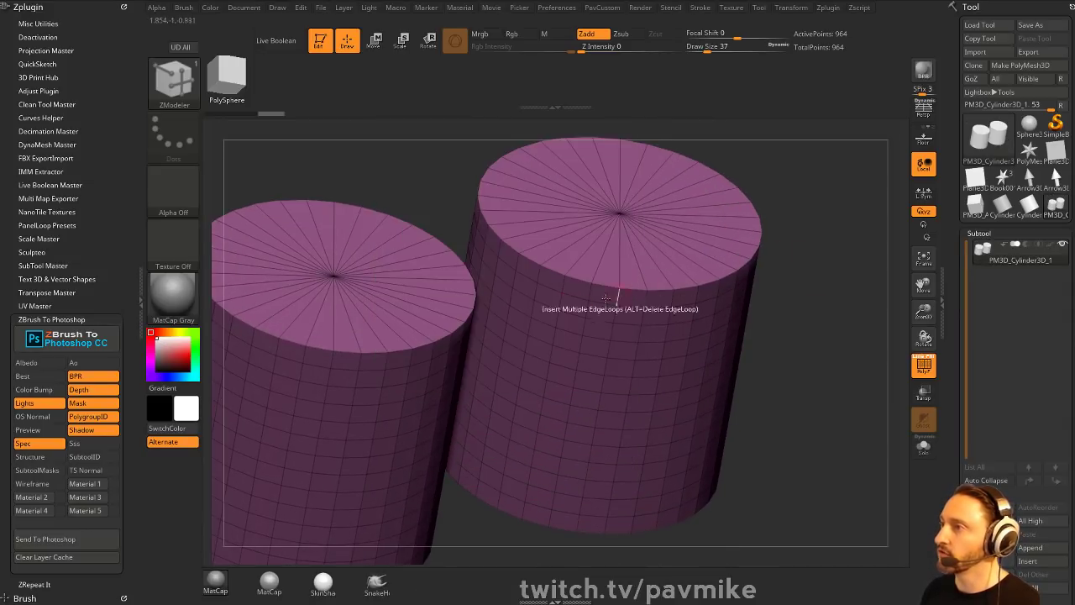
click(503, 292)
right_drag(503, 292, 433, 295)
click(452, 297)
right_drag(497, 278, 507, 168)
right_drag(743, 236, 777, 267)
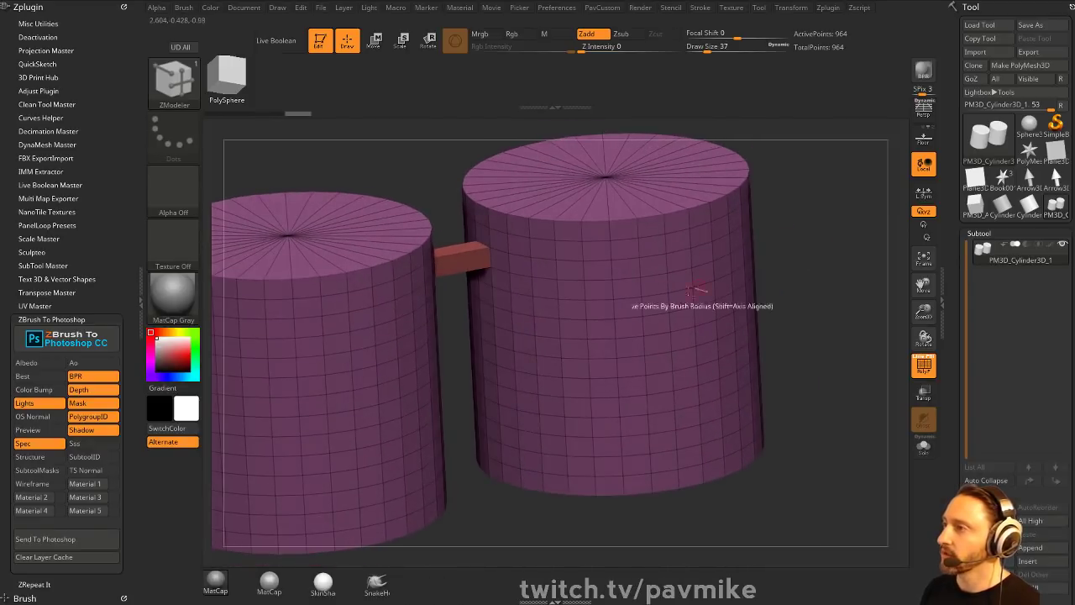
- Set the ZModeler polygon action to Delete with A Single Poly as target and delete one side polygon from each cylinder
key(space)
key(space)
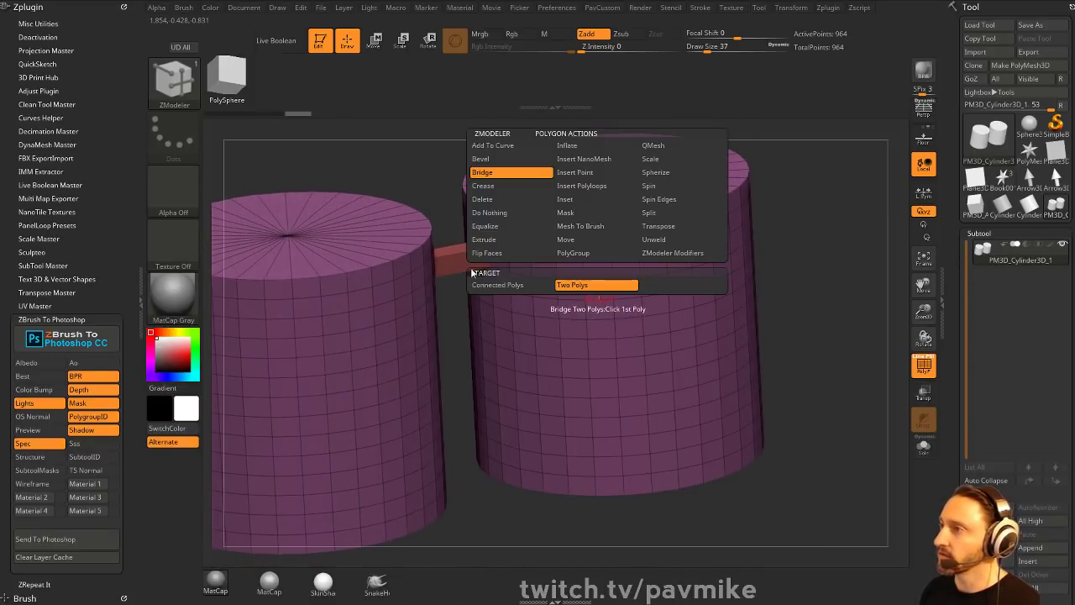
click(500, 202)
click(598, 309)
drag(598, 309, 578, 295)
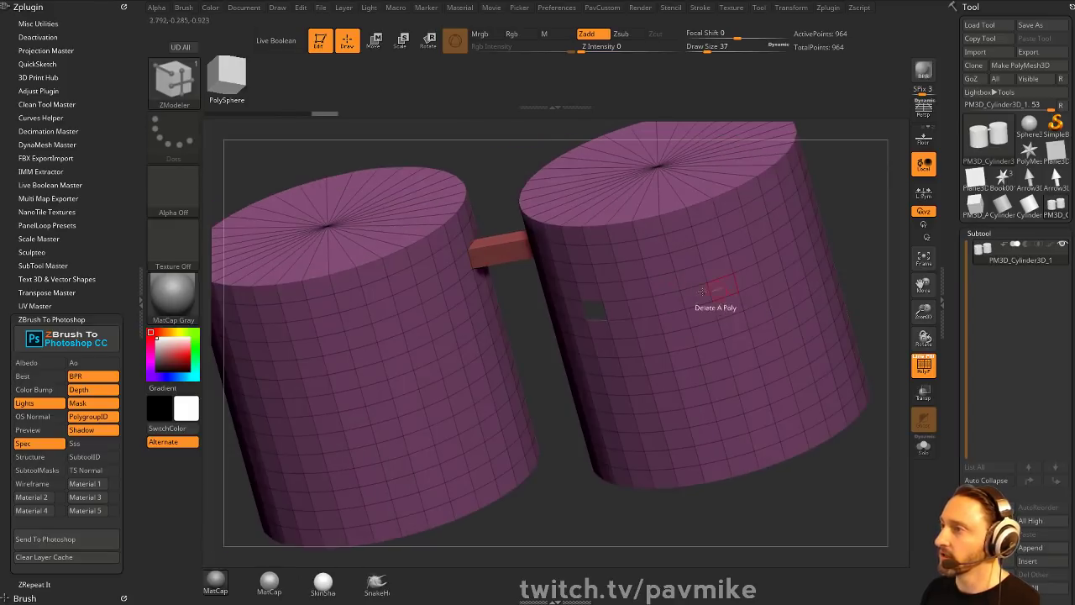
click(444, 344)
drag(518, 322, 599, 311)
- Set the ZModeler edge action to Bridge with the Two Holes target and connect the openings in the cylinders with a curved bridge
key(space)
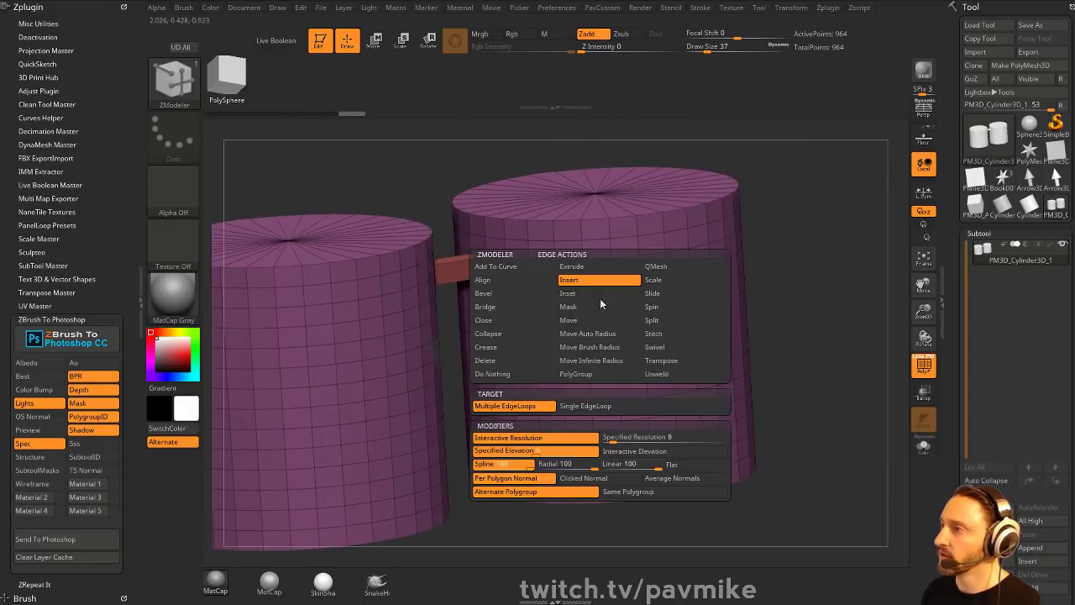
click(513, 307)
click(576, 406)
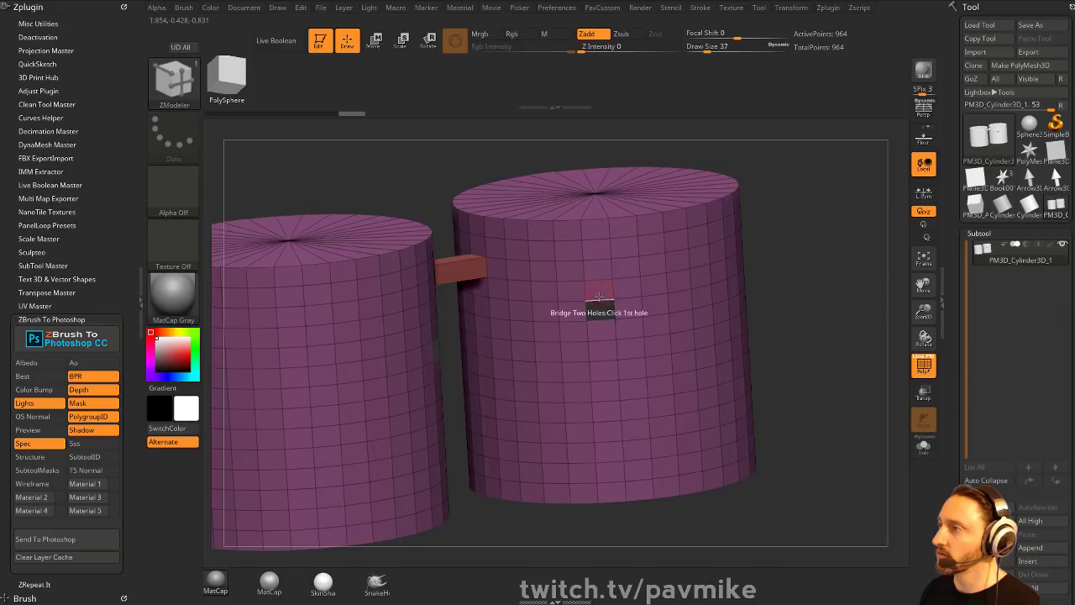
drag(822, 273, 752, 304)
drag(444, 340, 735, 412)
alt+drag(816, 320, 705, 281)
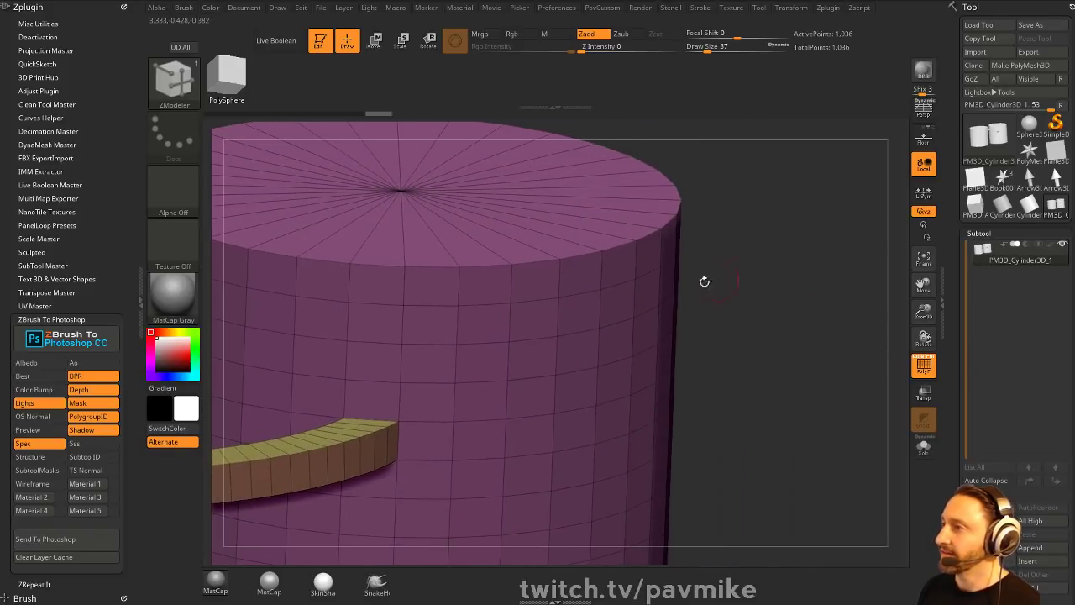
- Set the polygon action to Bridge, Connected Polys, with a Circle shape, Specified Curvature, Specified Resolution and Align To Normal
key(space)
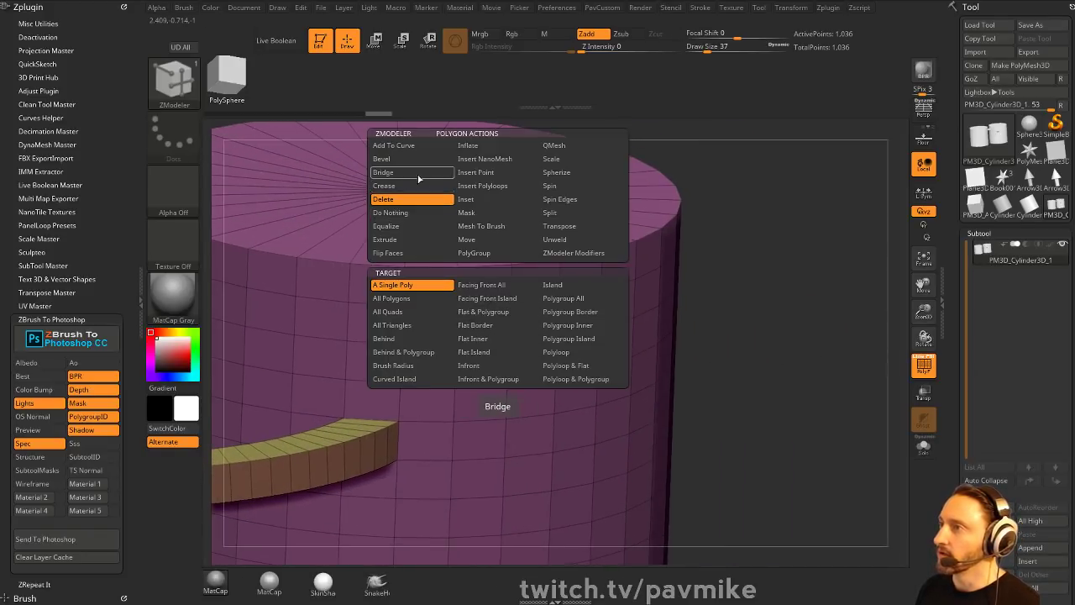
click(419, 286)
click(576, 311)
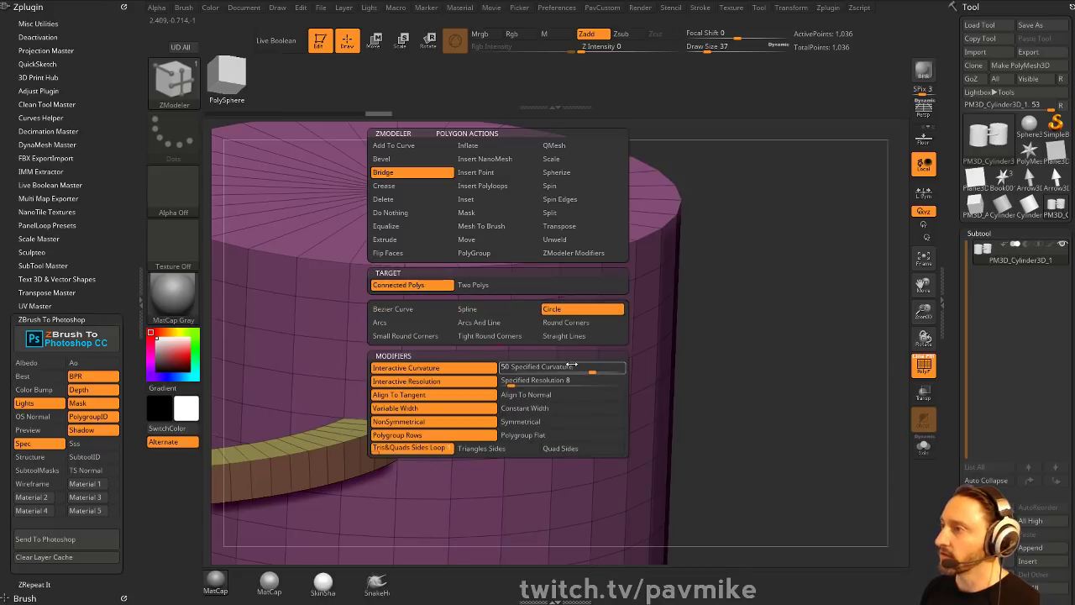
click(562, 367)
click(555, 381)
click(538, 394)
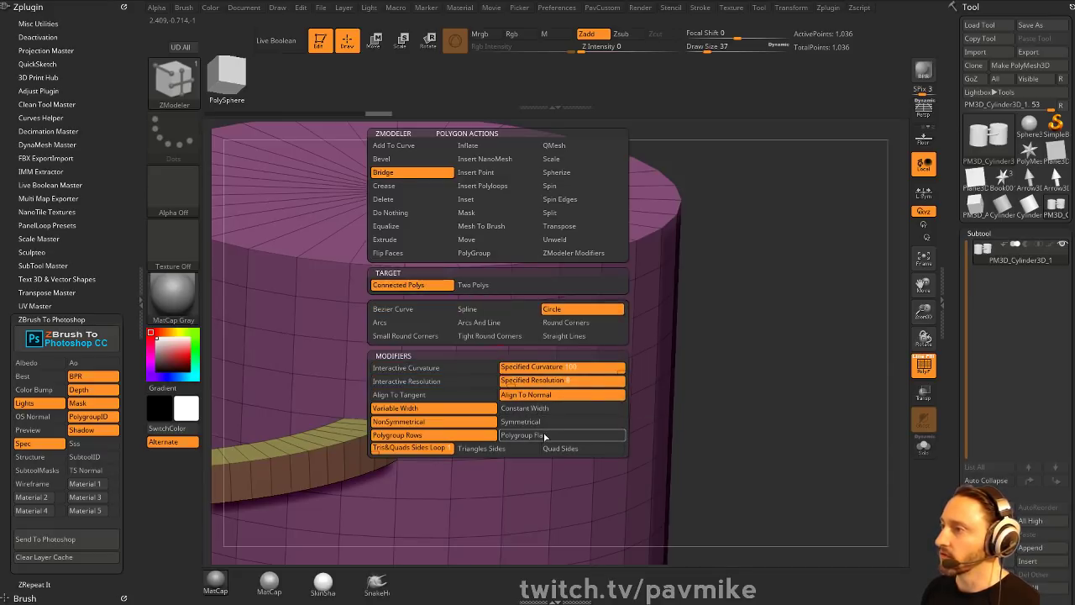
- Bridge connected polygons near the upper edge of the second cylinder and extend the raised bridge down its side
drag(766, 360, 704, 345)
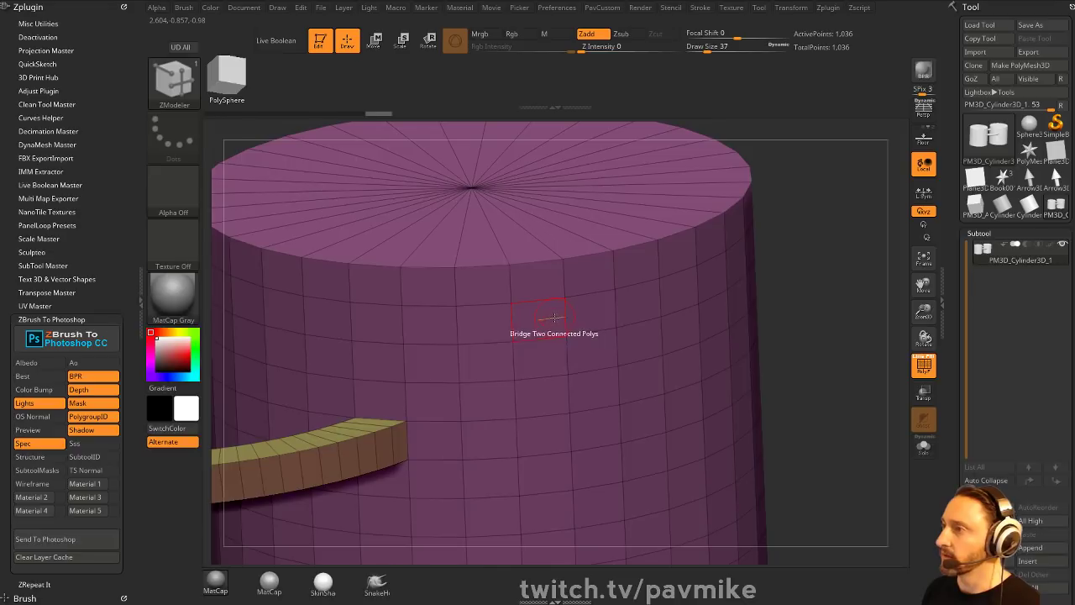
click(555, 317)
alt+drag(788, 332, 788, 251)
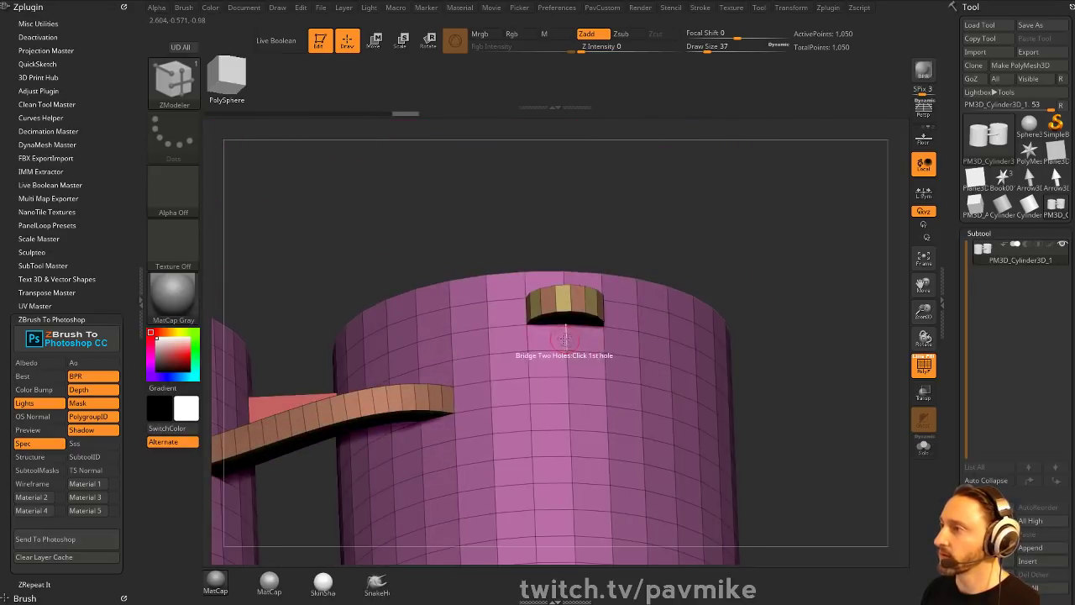
drag(557, 337, 558, 398)
- Bridge two connected polygons on the outer face of the curved bridge between the cylinders
drag(810, 362, 282, 298)
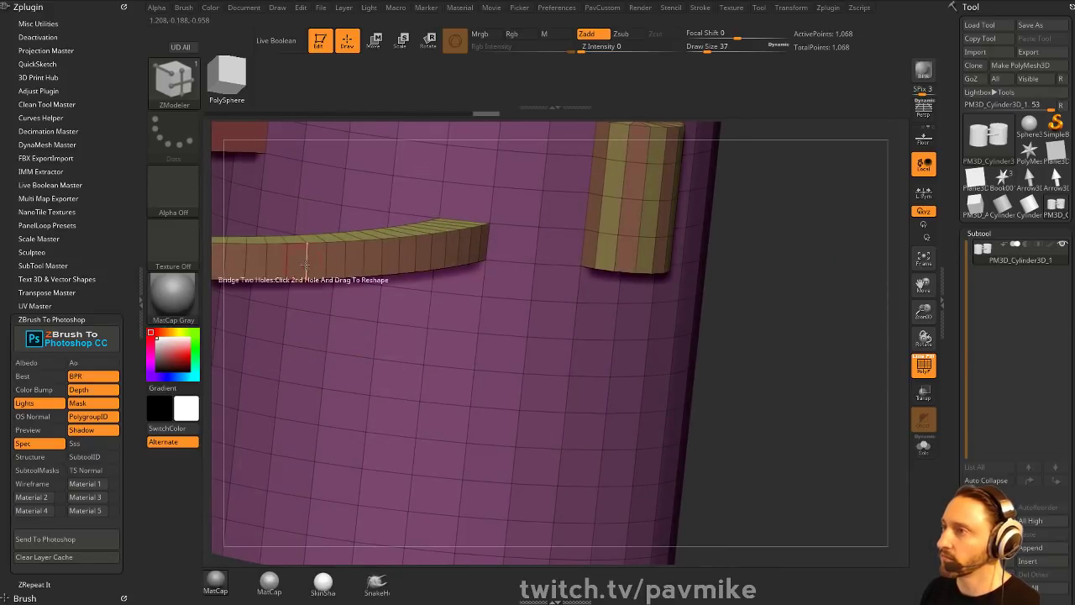
alt+drag(773, 294, 778, 375)
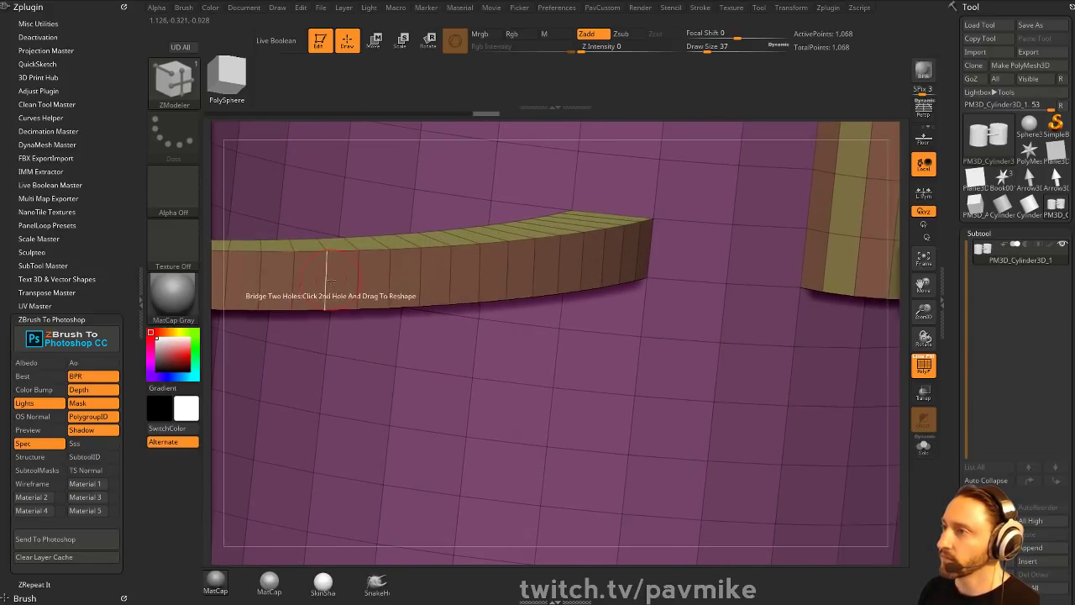
click(336, 281)
alt+drag(857, 340, 719, 201)
drag(719, 201, 807, 349)
drag(807, 348, 769, 292)
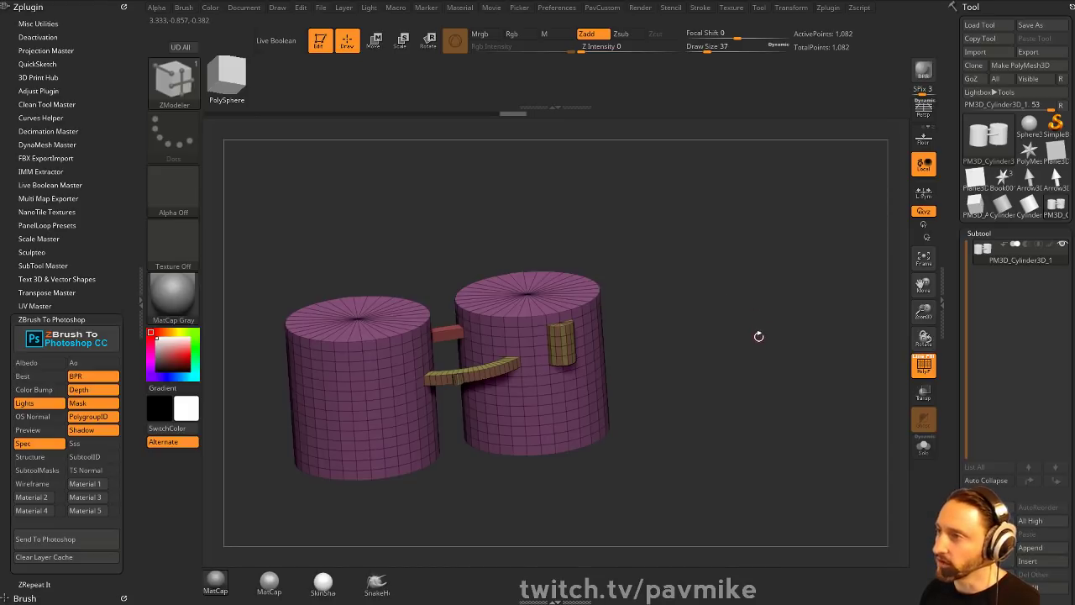
- Mark a patch of side polygons on each cylinder as a temporary group and delete both patches with the Delete action
right_drag(758, 336, 617, 336)
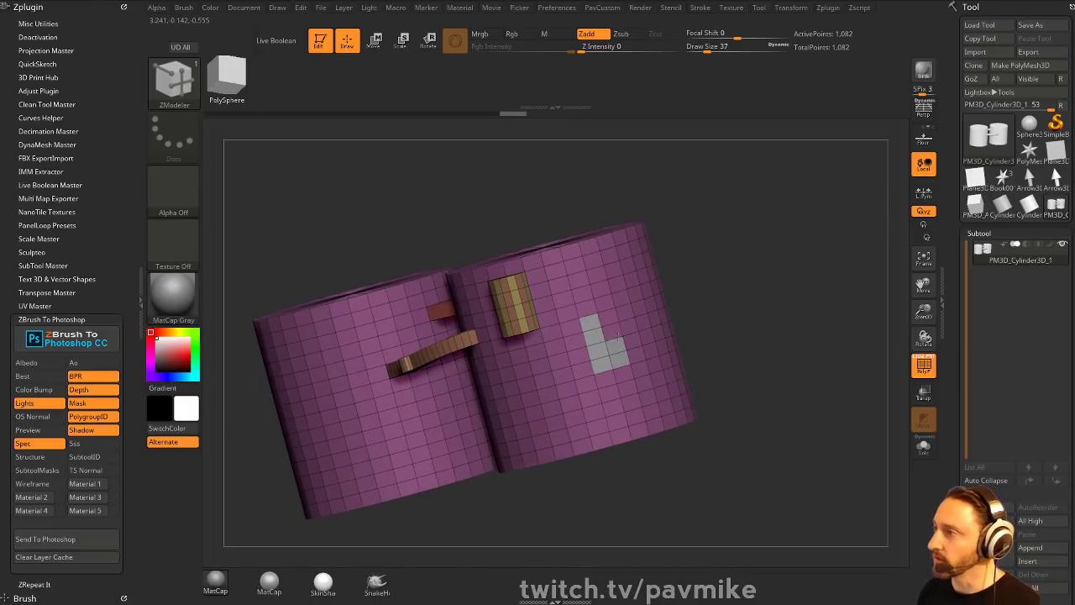
alt+drag(628, 328, 633, 338)
drag(730, 317, 802, 339)
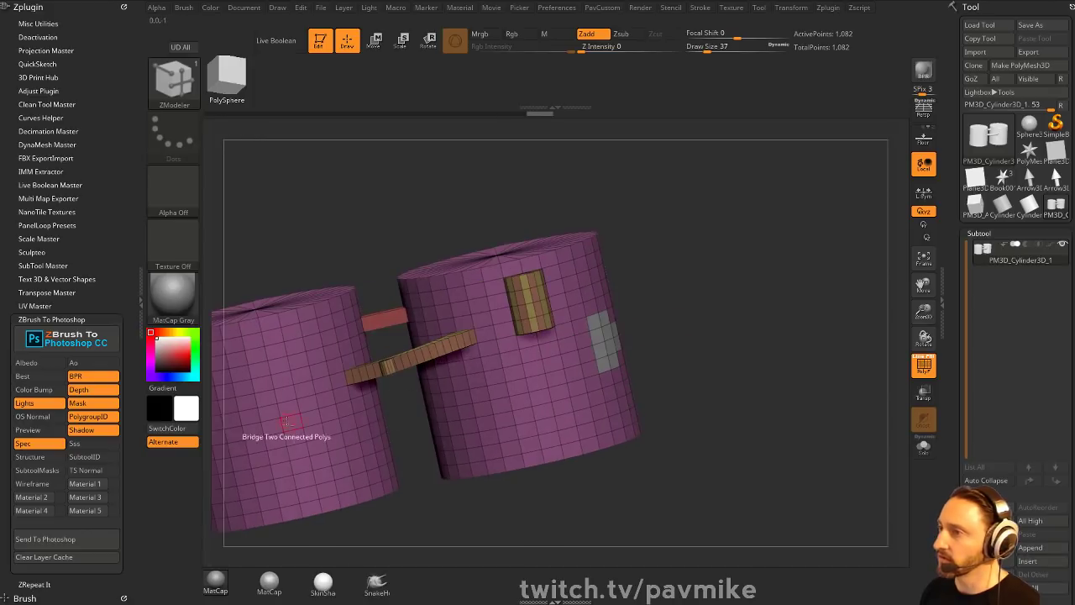
mouse_move(286, 410)
alt+mouse_down()
mouse_move(268, 413)
mouse_move(295, 416)
alt+mouse_up()
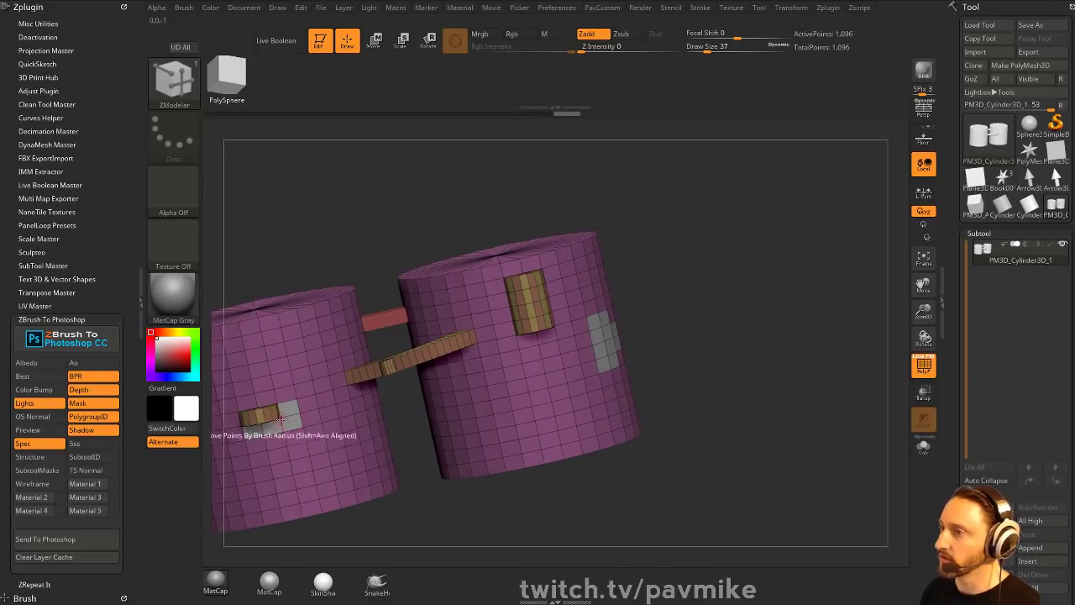
key(space)
click(179, 200)
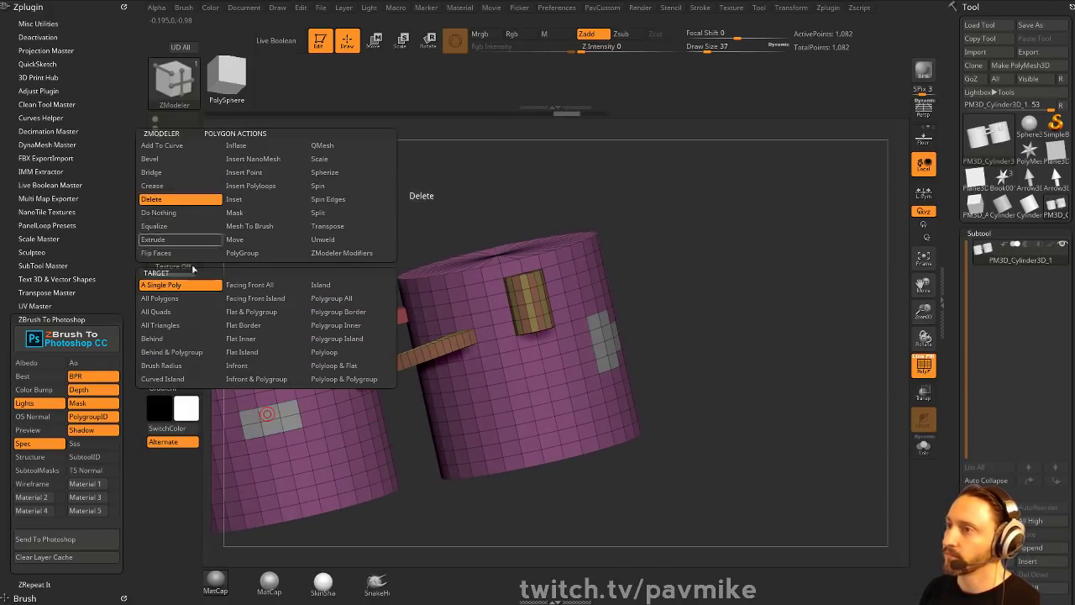
click(265, 417)
- Bridge the two enlarged openings with a long band that curves outward around the front of the cylinders
key(space)
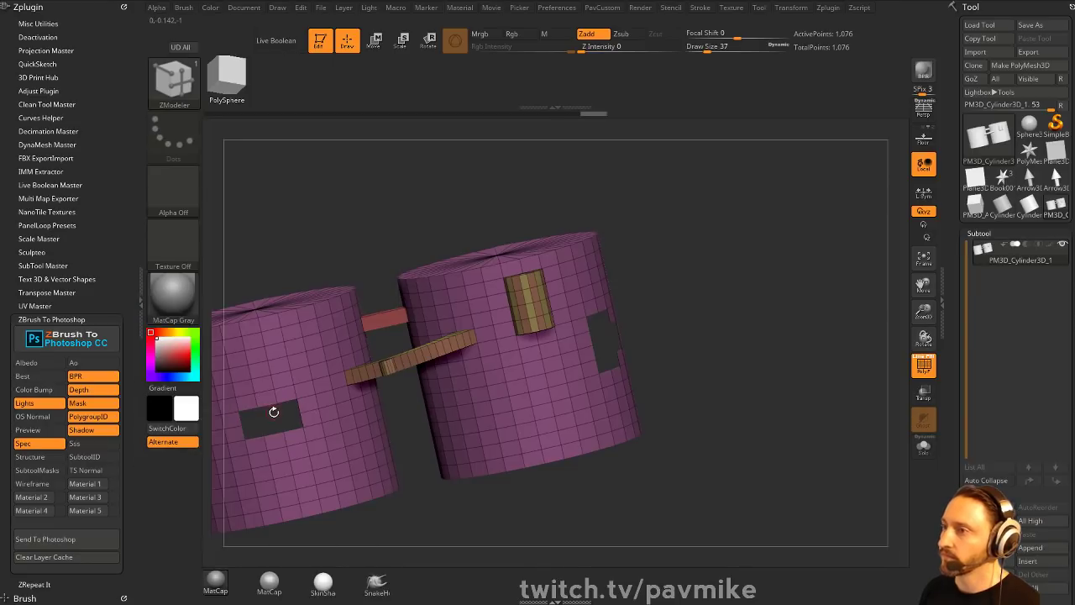
click(266, 405)
drag(601, 316, 819, 380)
ctrl+right_drag(828, 310, 843, 206)
drag(843, 206, 829, 254)
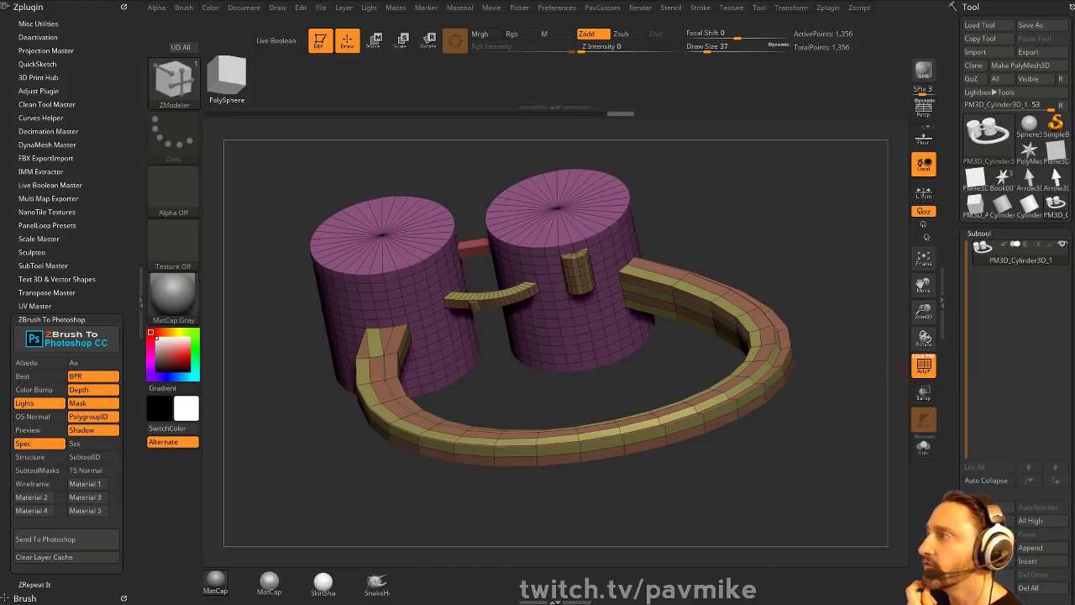
- Switch back to the Book001 tool and select its page stack subtool
click(1002, 178)
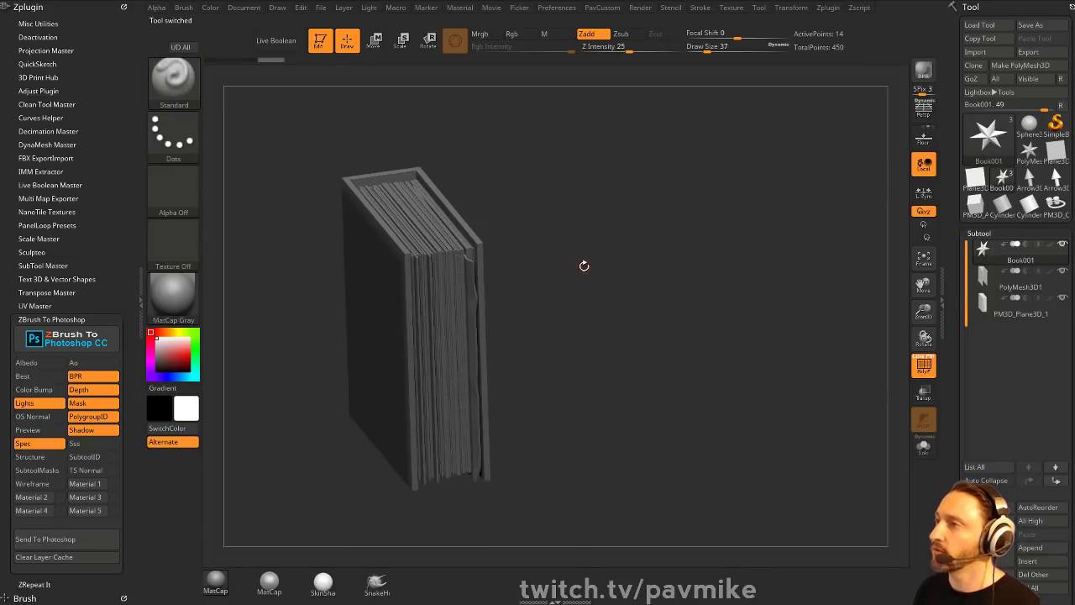
mouse_move(584, 263)
mouse_down()
mouse_move(602, 297)
mouse_move(647, 315)
mouse_move(663, 296)
mouse_move(645, 294)
mouse_up()
key(s)
alt+click(497, 304)
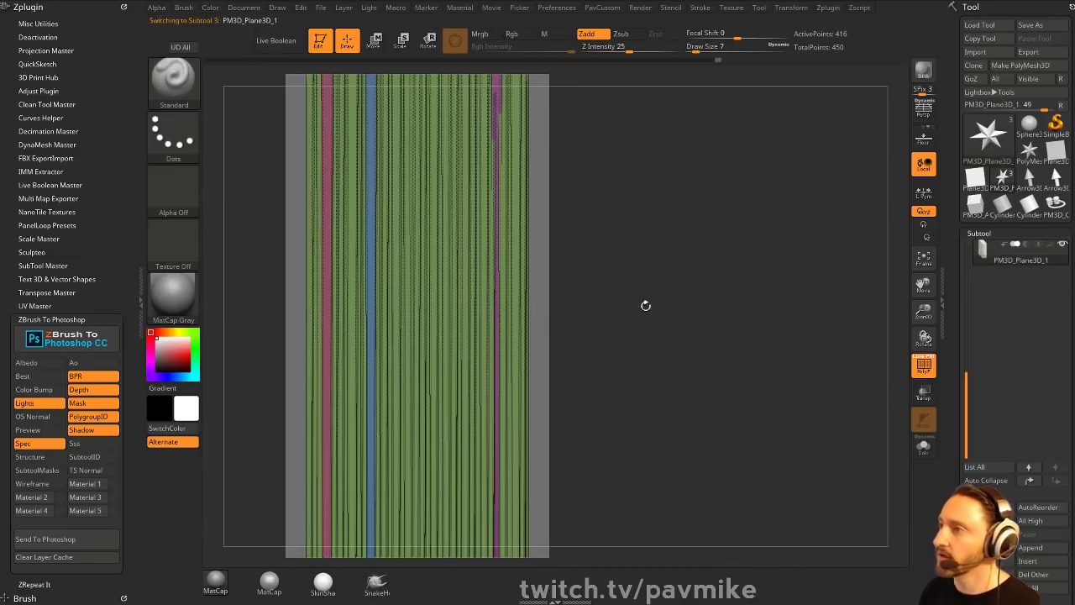
- Turn on Dynamic Subdivision for the pages, hide the PolyFrame, and frame the shortened pages at one end of the book
key(d)
click(925, 364)
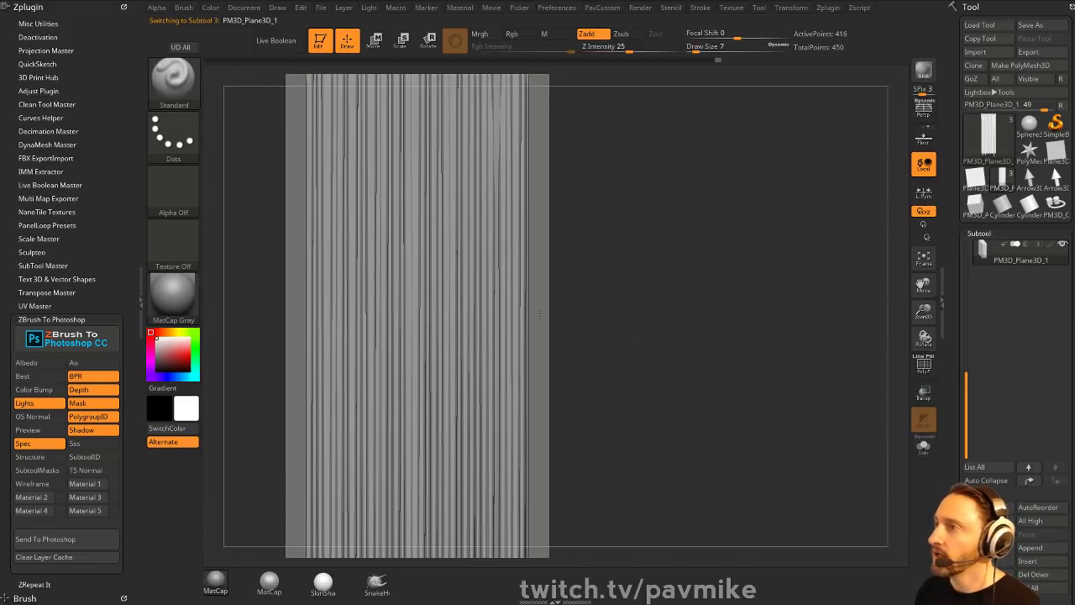
drag(621, 333, 519, 191)
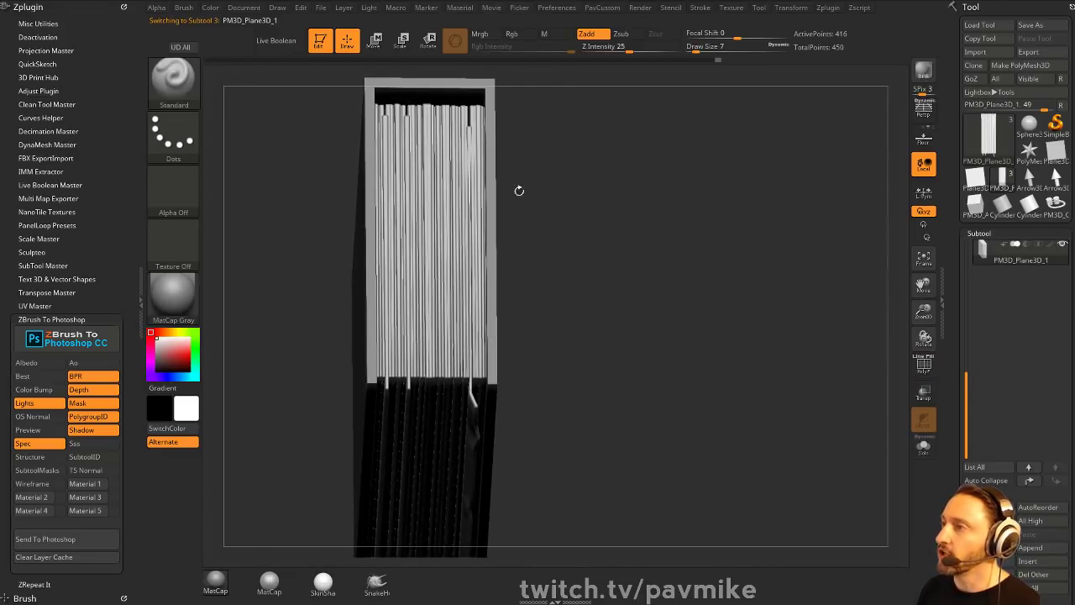
drag(634, 317, 630, 327)
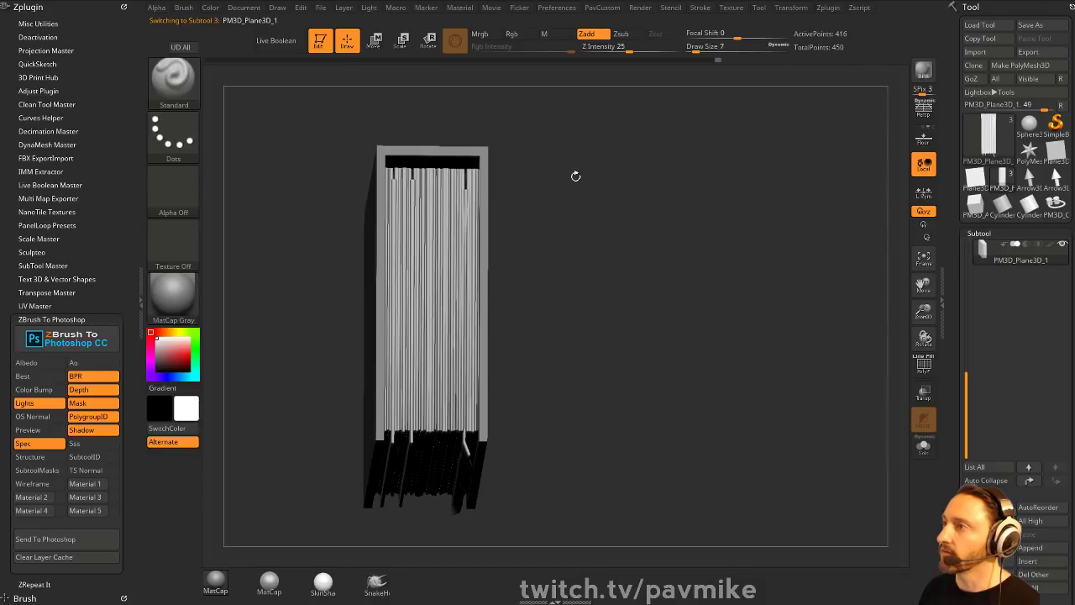
shift+drag(576, 176, 580, 180)
alt+drag(580, 180, 670, 336)
alt+drag(623, 143, 631, 331)
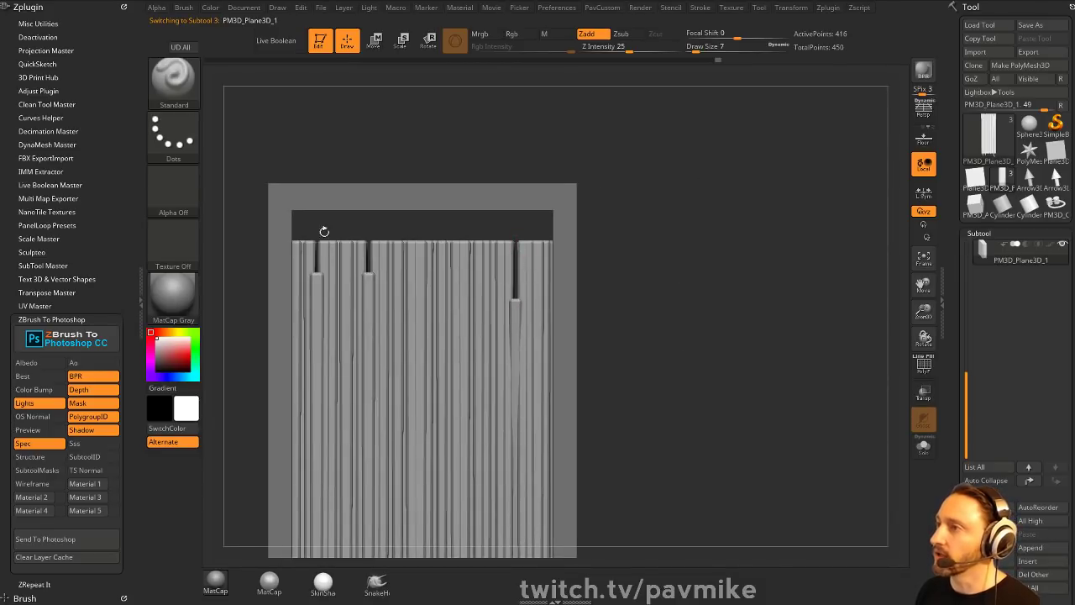
alt+drag(683, 242, 702, 286)
- Switch to the Inflat brush and inflate the pages beside the shortened ones at this end of the book to close the gaps
key(s)
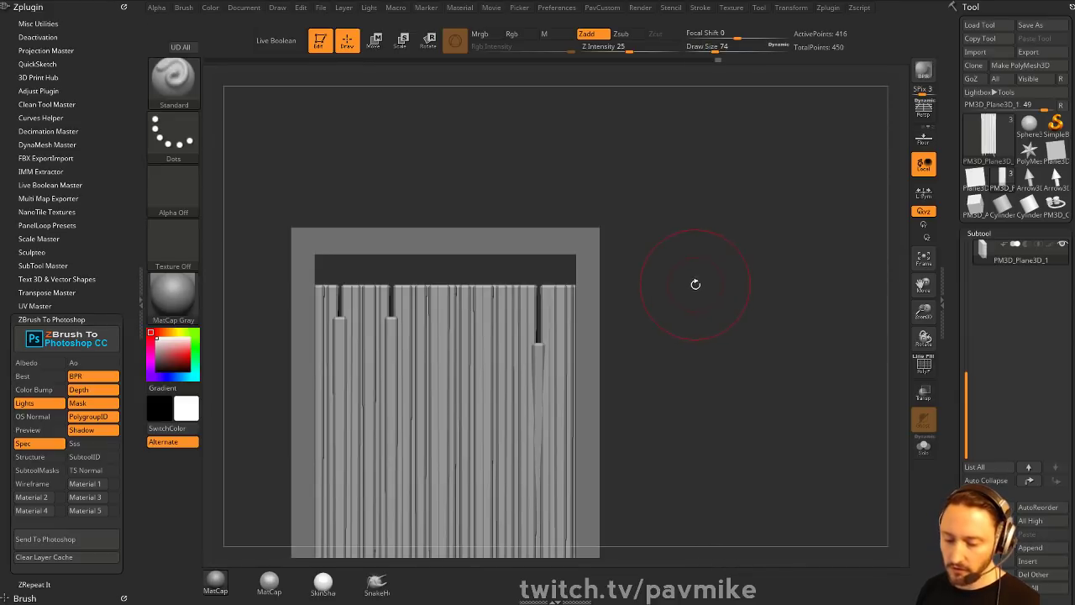
key(b)
key(i)
key(n)
key([)
mouse_move(541, 308)
mouse_down()
mouse_move(583, 300)
mouse_move(547, 294)
mouse_up()
key(shift+d)
key(d)
mouse_move(372, 322)
mouse_down()
mouse_move(391, 312)
mouse_move(347, 259)
mouse_up()
- Inflate the pages around the three shortened ones at the opposite end of the book to close their gaps
mouse_move(596, 282)
ctrl+right_down()
mouse_move(697, 361)
mouse_move(713, 266)
ctrl+right_up()
ctrl+right_drag(713, 266, 762, 286)
ctrl+right_drag(762, 286, 580, 276)
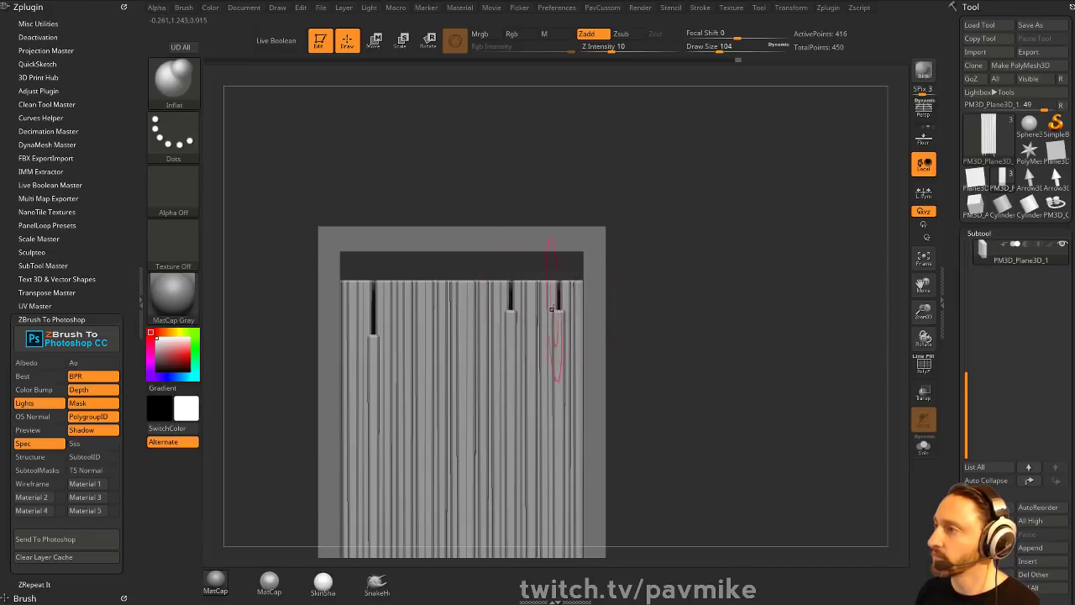
mouse_move(553, 308)
mouse_down()
mouse_move(560, 300)
mouse_move(509, 302)
mouse_up()
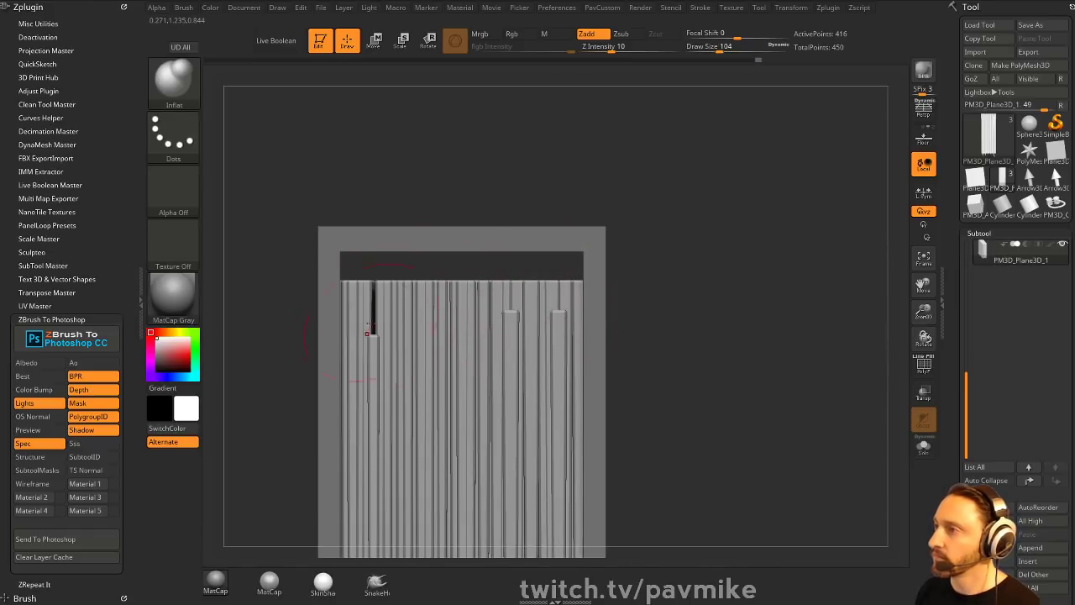
mouse_move(367, 333)
mouse_down()
mouse_move(377, 437)
mouse_move(373, 270)
mouse_up()
alt+drag(497, 259, 721, 316)
mouse_move(653, 276)
alt+mouse_down()
mouse_move(673, 314)
mouse_move(704, 297)
mouse_move(689, 305)
mouse_move(662, 217)
alt+mouse_up()
right_drag(663, 217, 754, 353)
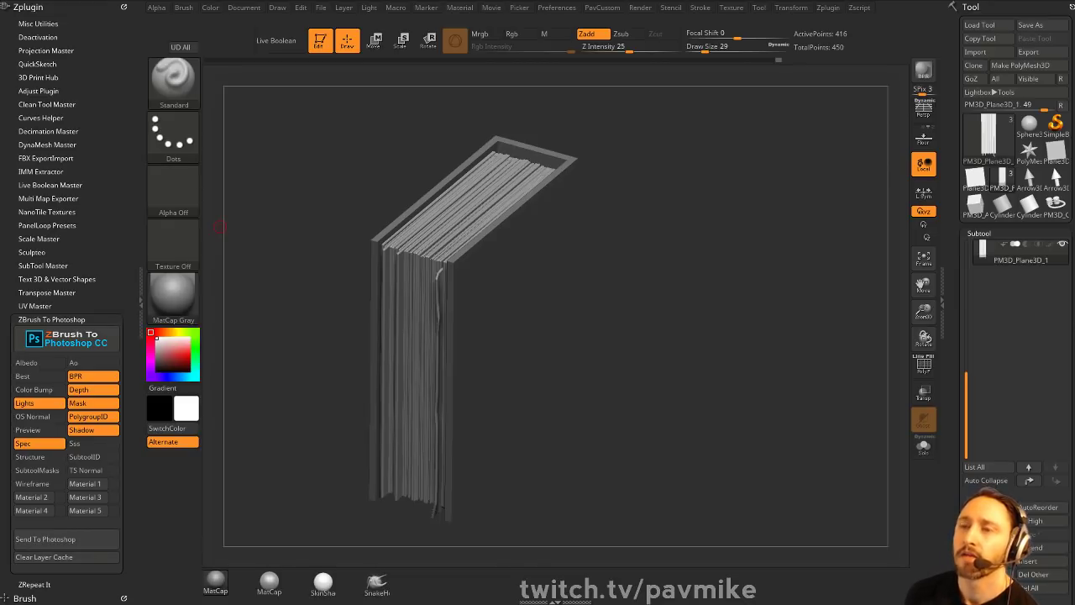
- Examine the page ends around the shortened pages with the PolyFrame on and off, and set the draw size to 18
drag(681, 145, 827, 207)
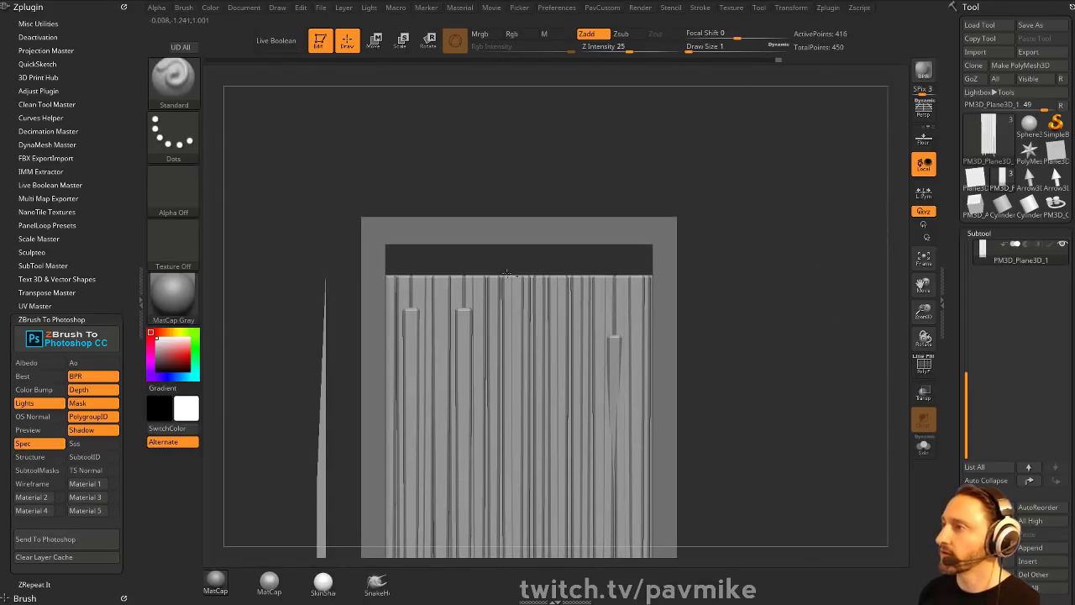
click(924, 365)
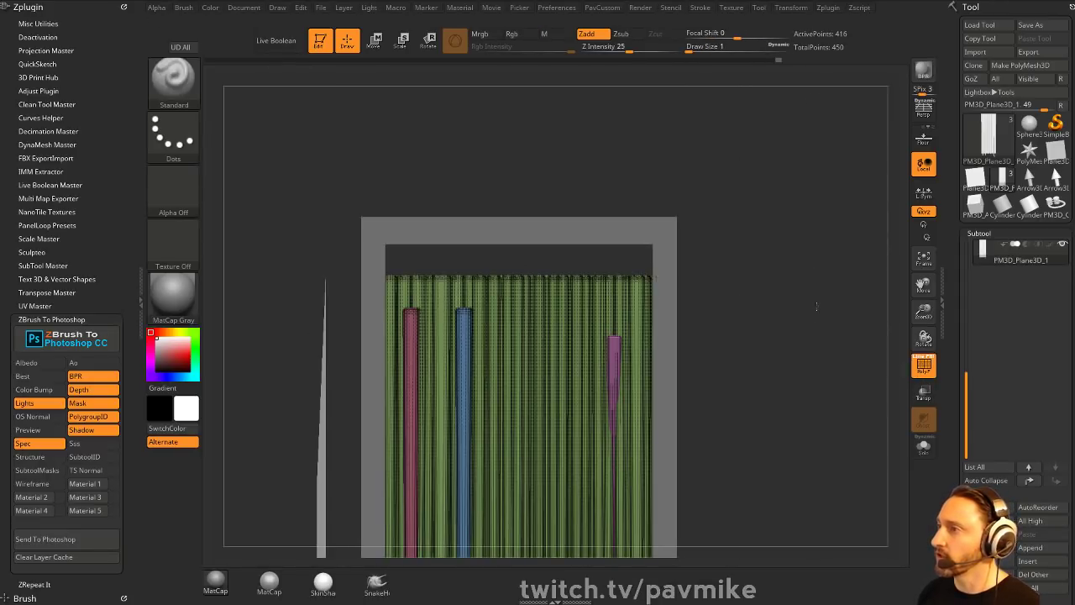
alt+drag(816, 305, 781, 305)
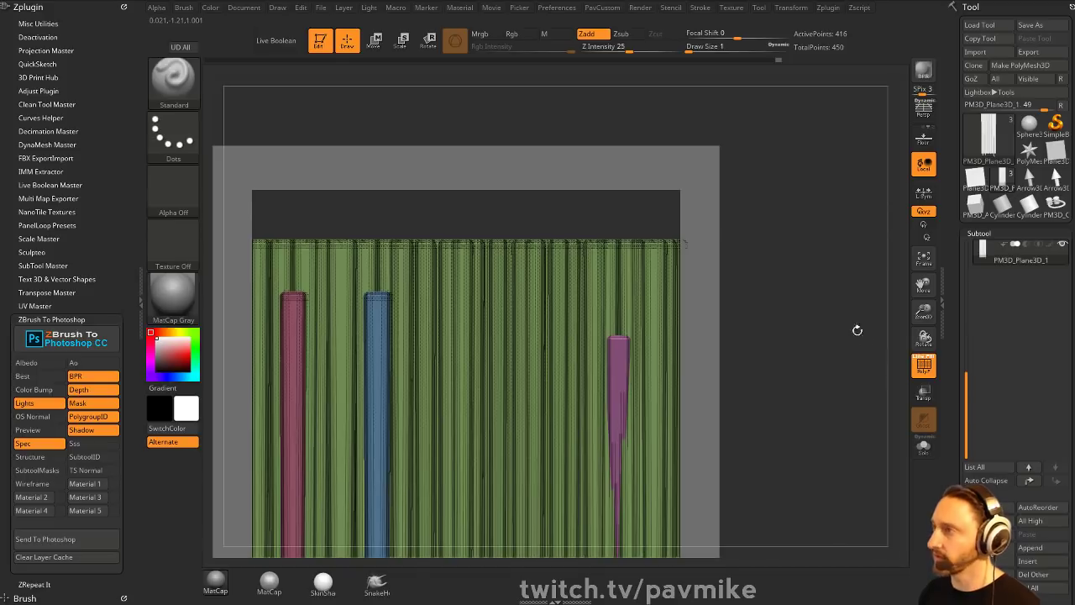
click(924, 365)
key(s)
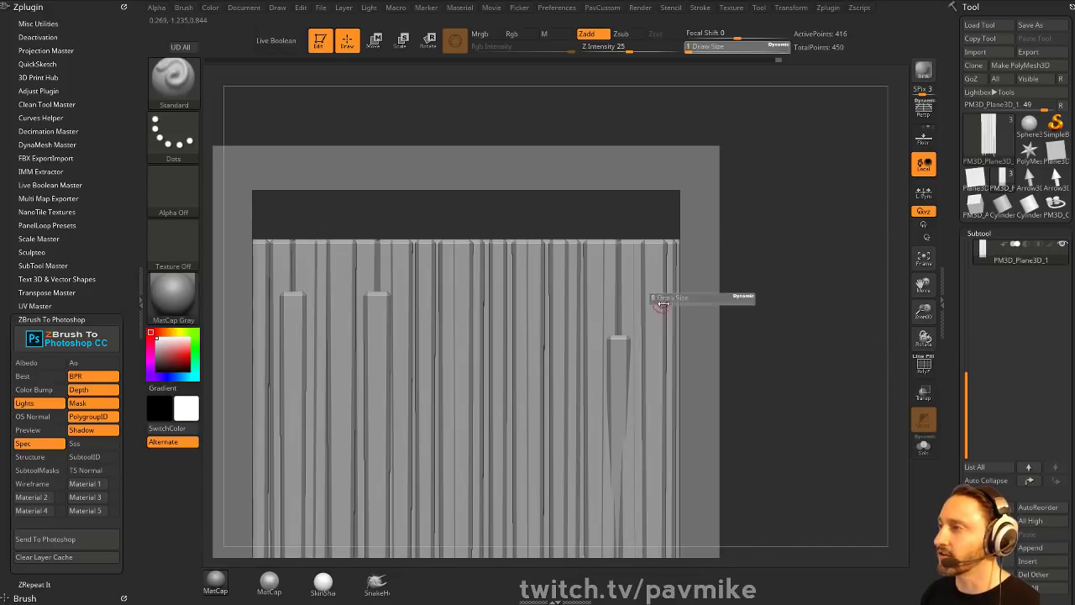
drag(660, 303, 667, 303)
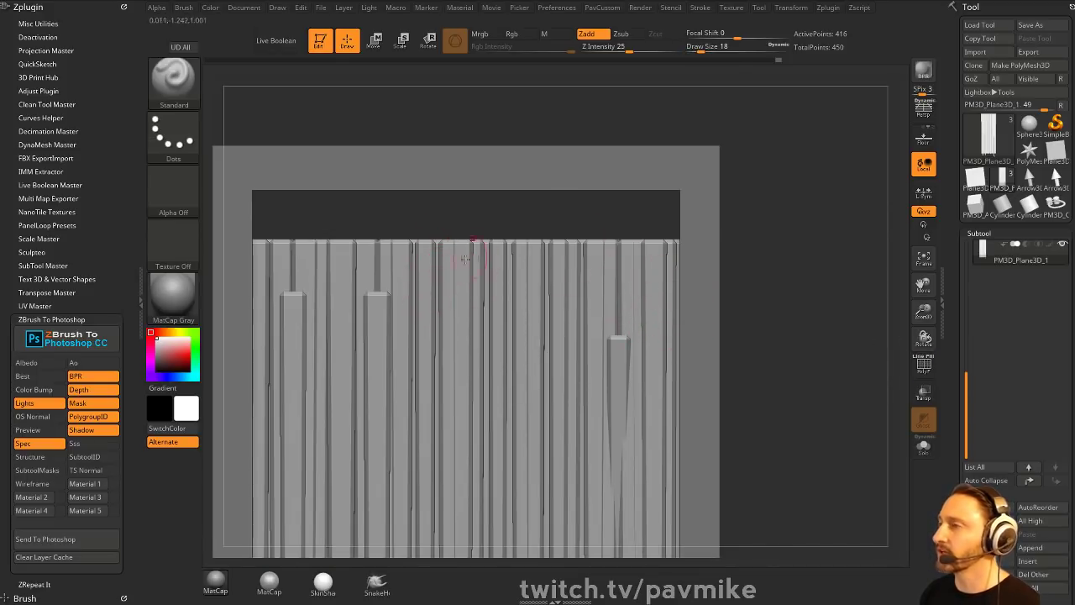
alt+drag(800, 357, 857, 316)
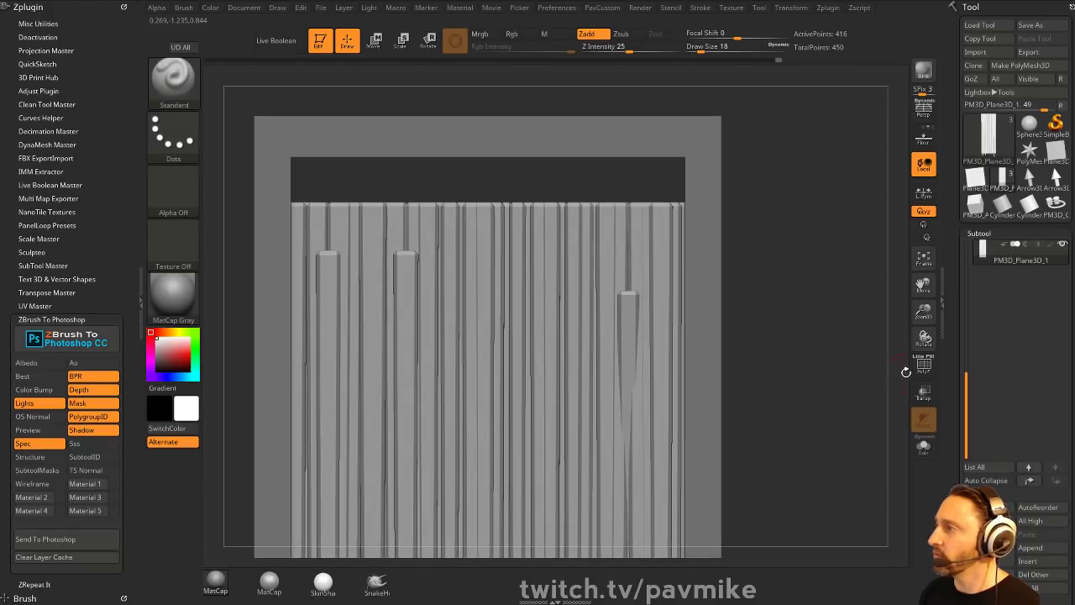
- Examine the page polygroups with the PolyFrame on, look through the pages' Deformation options, and hide the PolyFrame again
click(912, 370)
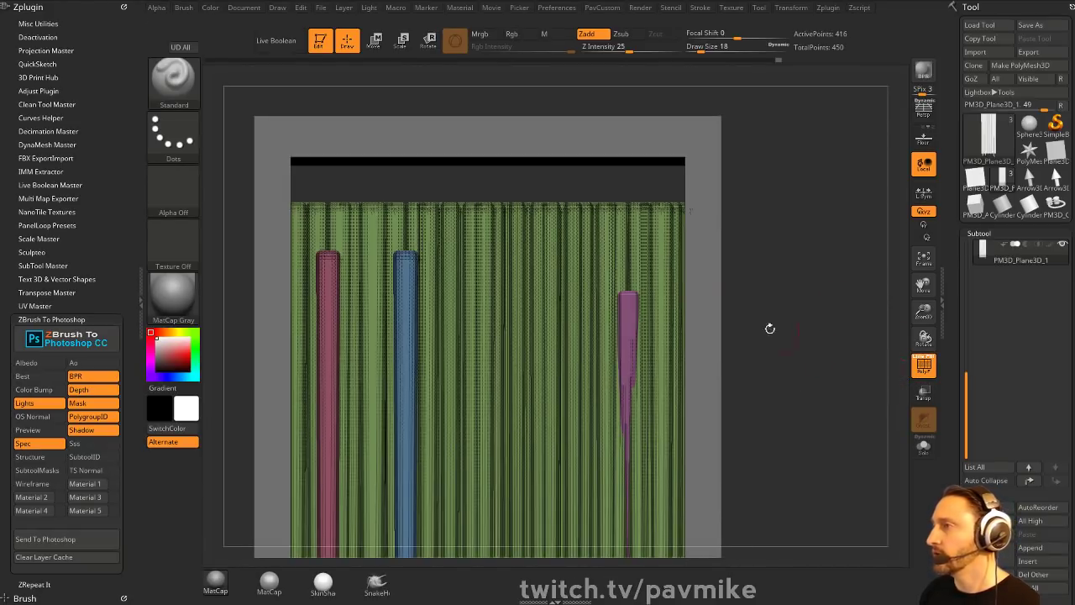
alt+drag(764, 336, 749, 319)
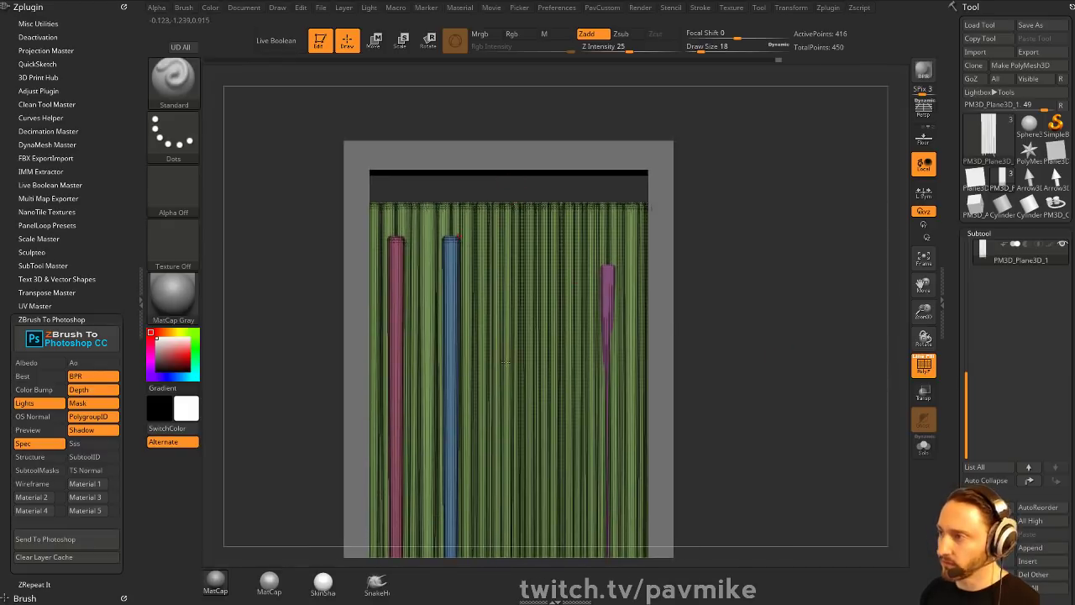
alt+drag(785, 413, 739, 276)
drag(739, 312, 781, 286)
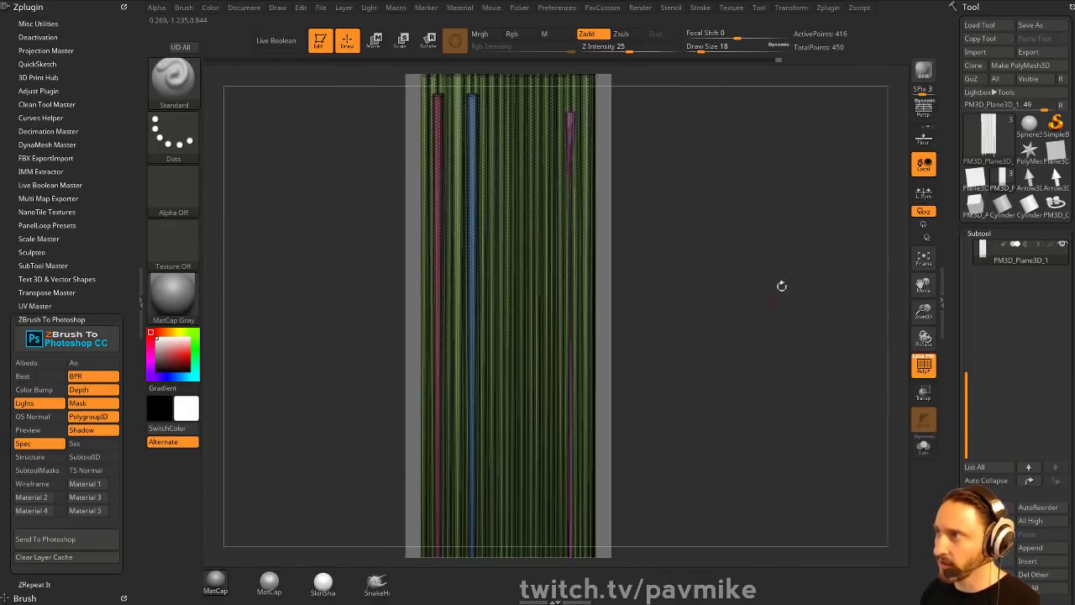
alt+drag(732, 136, 731, 283)
drag(946, 372, 965, 252)
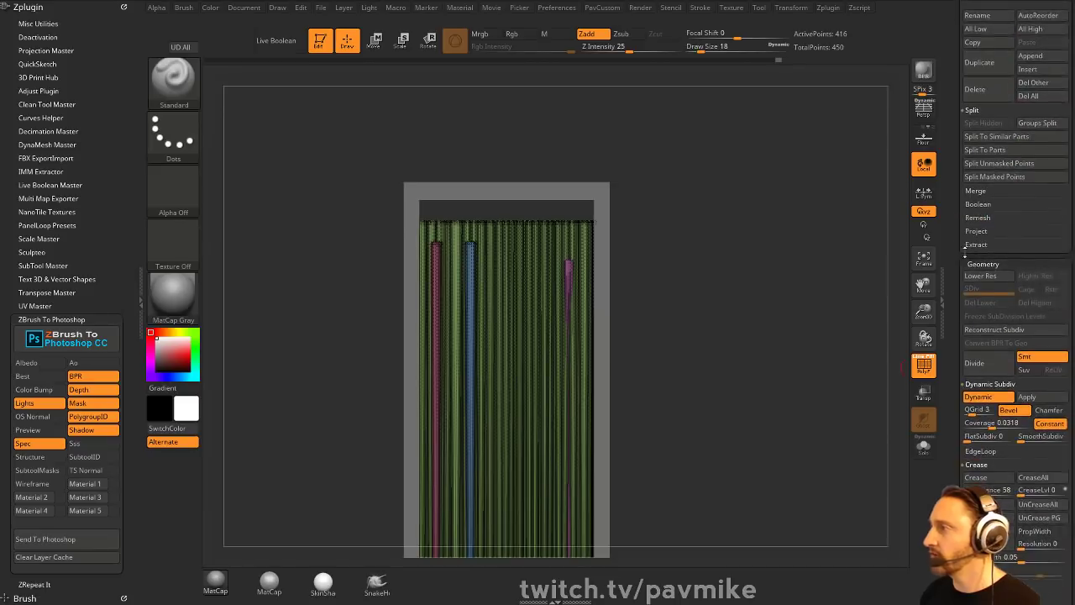
scroll(992, 268, down, 6)
click(983, 351)
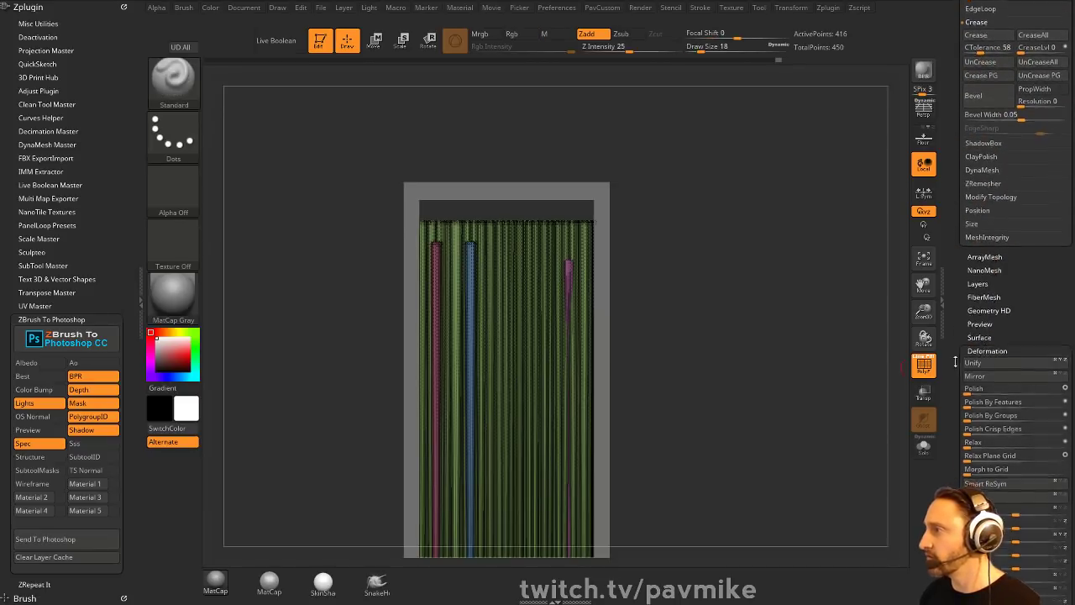
scroll(975, 353, down, 5)
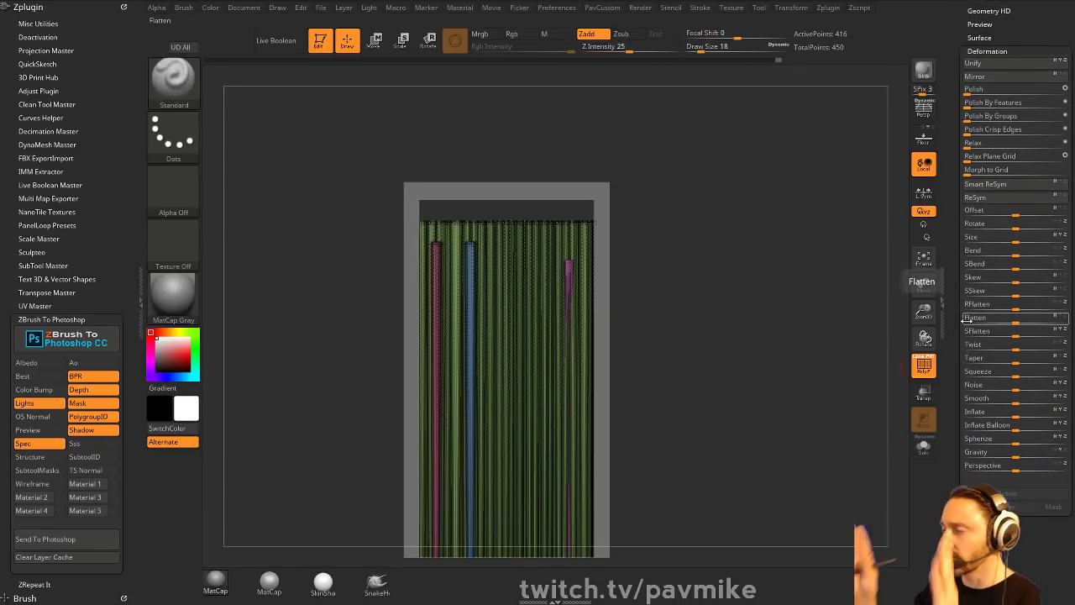
click(924, 366)
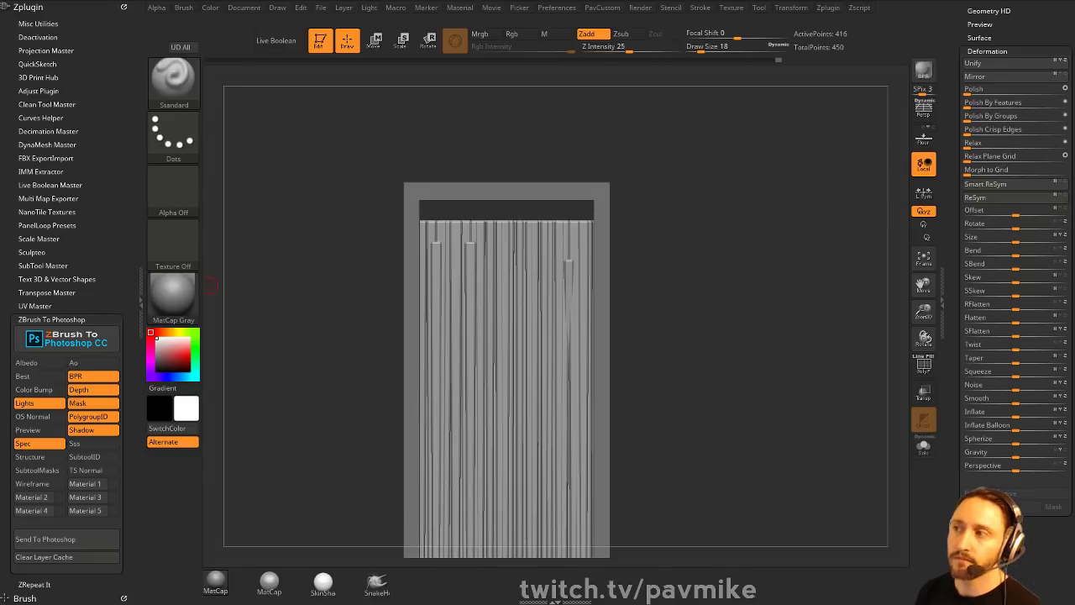
- Switch to the Inflat brush with draw size 101 and inflate the page ends around the bent, shortened page
drag(641, 271, 687, 262)
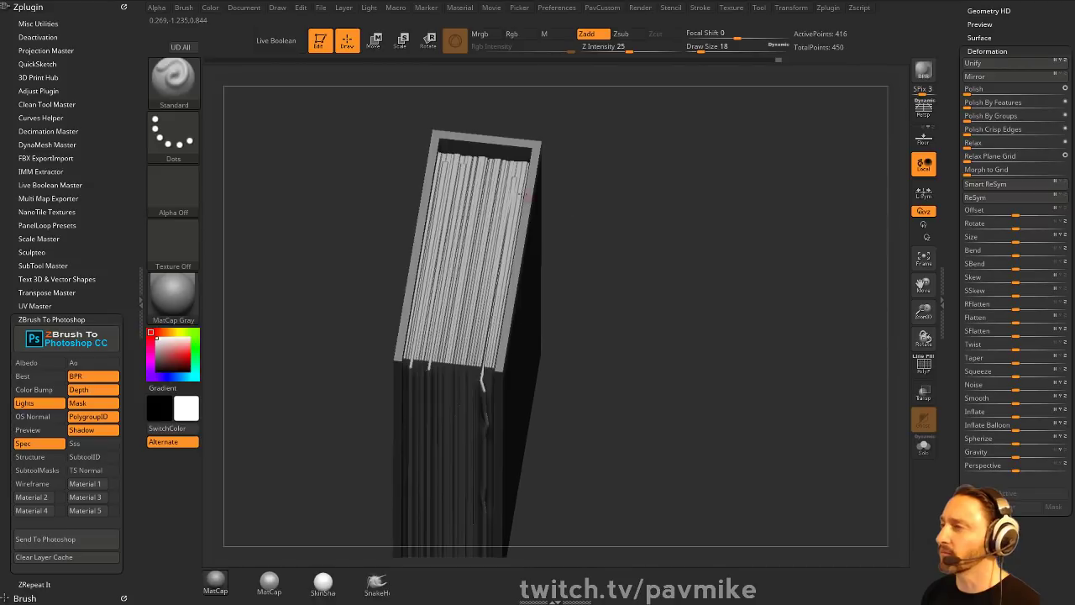
mouse_move(576, 305)
mouse_down()
mouse_move(586, 332)
mouse_move(561, 310)
mouse_move(586, 236)
mouse_move(584, 289)
mouse_move(648, 356)
mouse_move(664, 390)
mouse_up()
mouse_move(664, 390)
alt+mouse_down()
mouse_move(683, 225)
mouse_move(693, 261)
mouse_move(691, 240)
alt+mouse_up()
key(b)
key(i)
key(n)
key(])
key(])
key(])
key(])
key(])
key(])
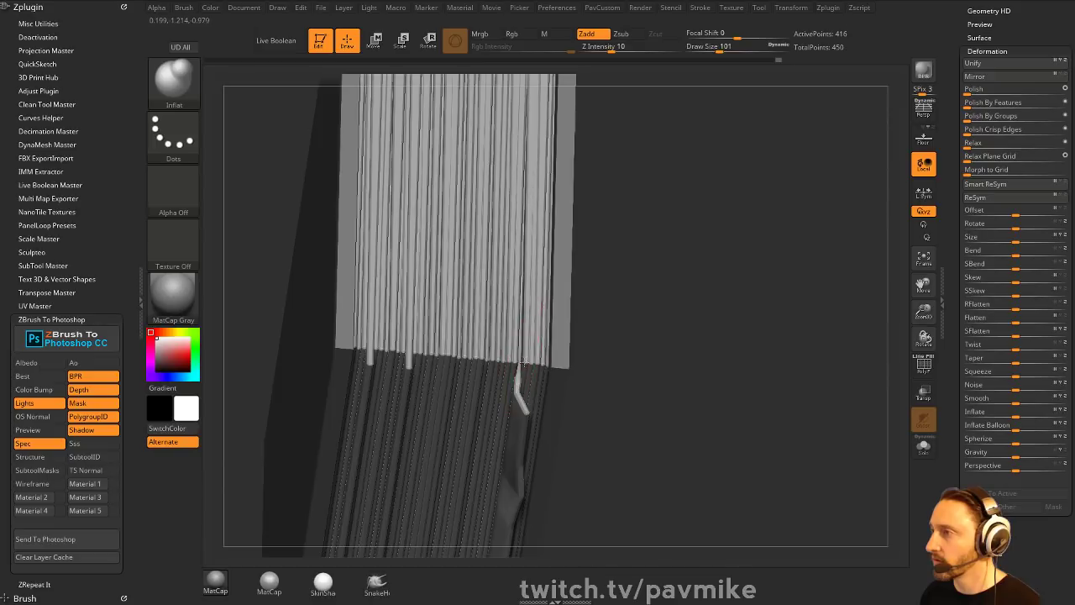
mouse_move(522, 349)
mouse_down()
mouse_move(521, 367)
mouse_move(523, 351)
mouse_up()
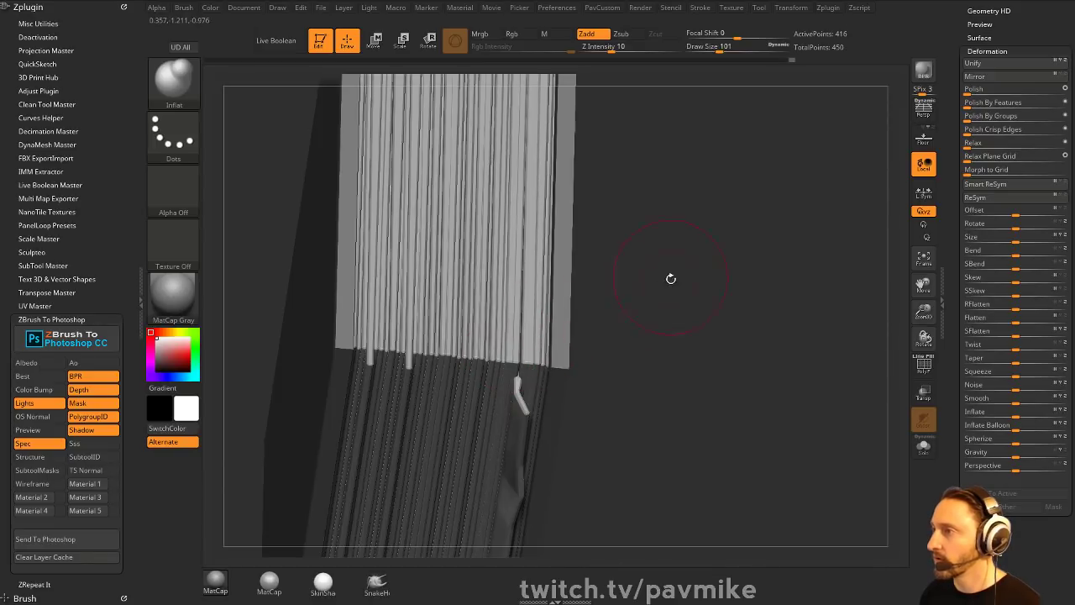
- Show the PolyFrame on the pages and switch to the Move brush with draw size 80
mouse_move(669, 277)
mouse_down()
mouse_move(593, 273)
mouse_move(651, 310)
mouse_move(652, 295)
mouse_move(647, 304)
mouse_move(580, 292)
mouse_up()
alt+drag(692, 196, 697, 348)
click(923, 364)
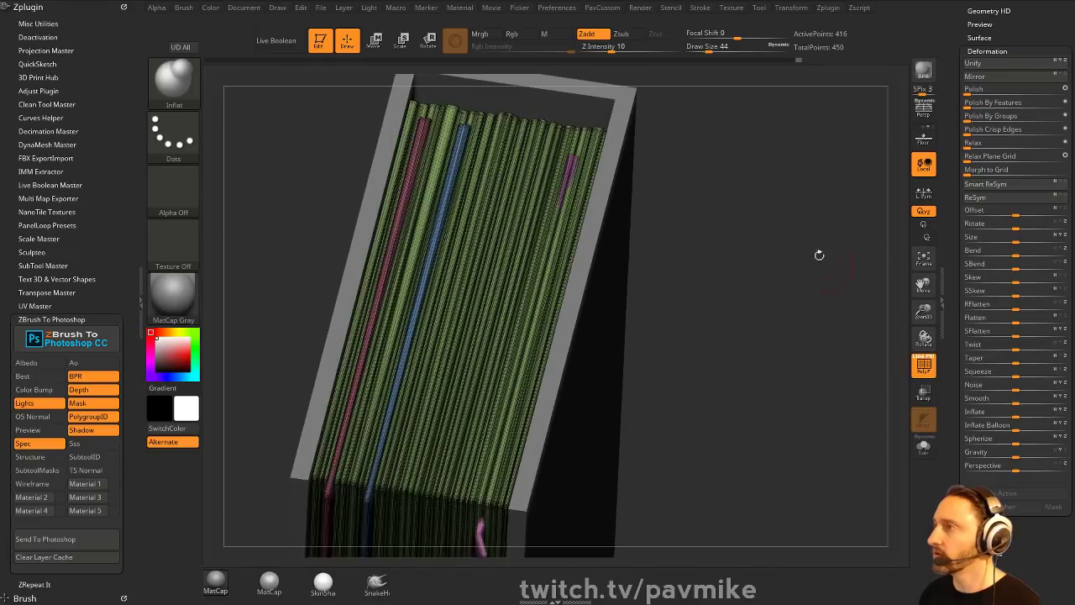
mouse_move(696, 186)
alt+mouse_down()
mouse_move(672, 334)
mouse_move(624, 313)
alt+mouse_up()
key(s)
key(b)
key(m)
key(v)
key(s)
drag(588, 360, 581, 361)
drag(709, 311, 716, 250)
- Set Mask By Polygroups to 100 in the Move brush's auto masking settings
drag(79, 311, 94, 118)
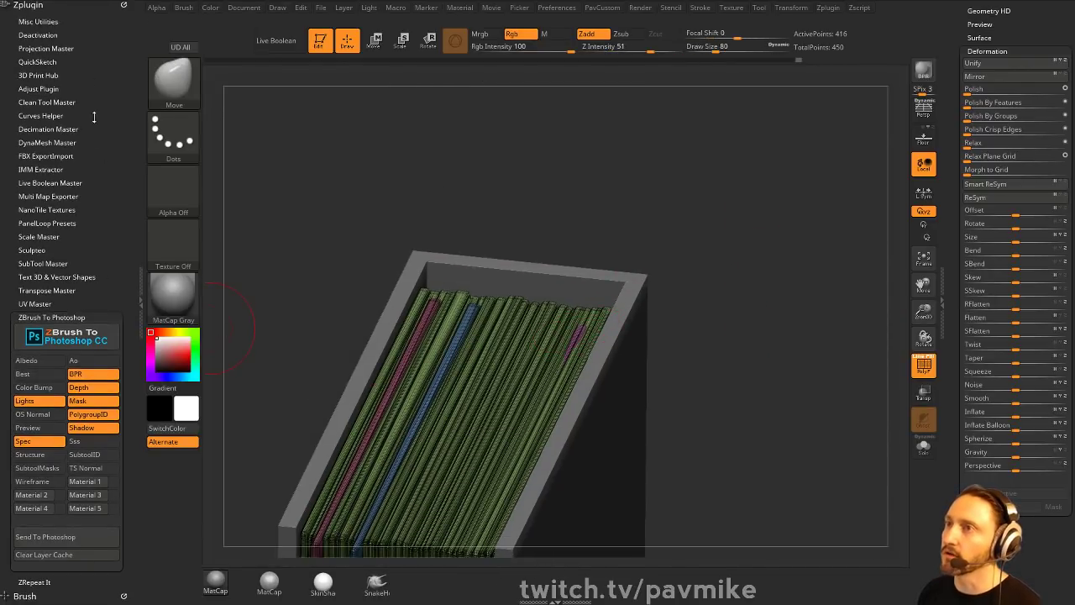
click(24, 596)
scroll(36, 418, down, 3)
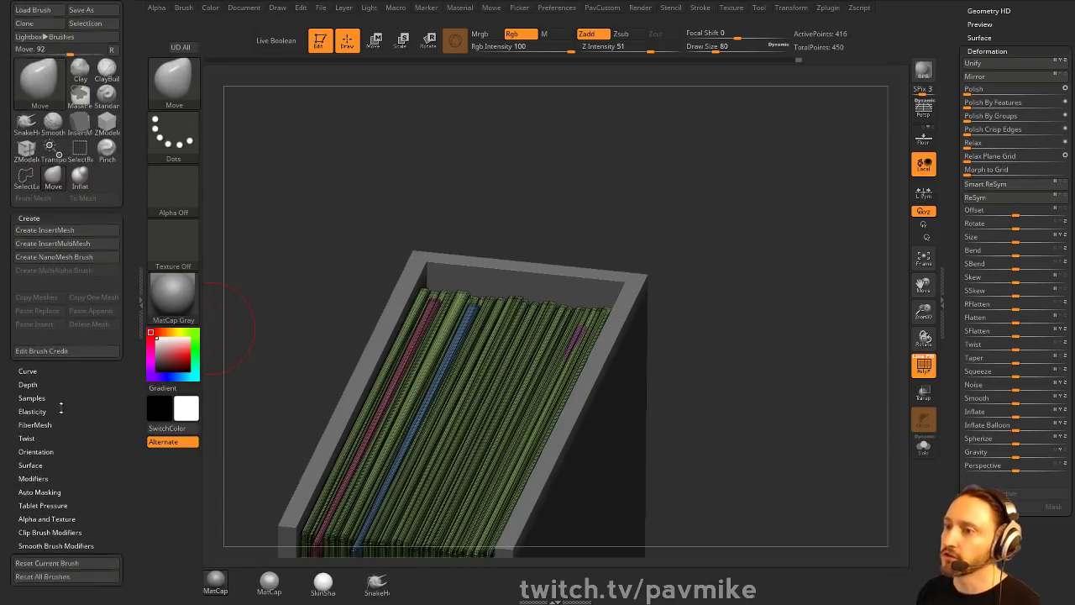
click(39, 378)
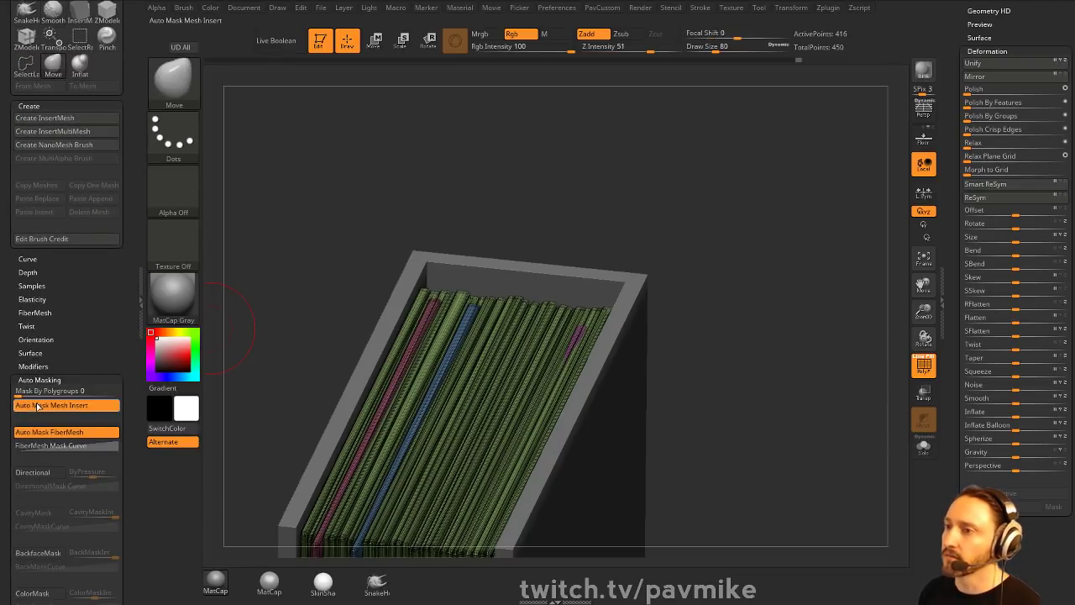
drag(59, 391, 134, 386)
- Shift the page ends inside the cover with the Move brush at both ends of the book, hiding the PolyFrame
alt+drag(712, 316, 721, 266)
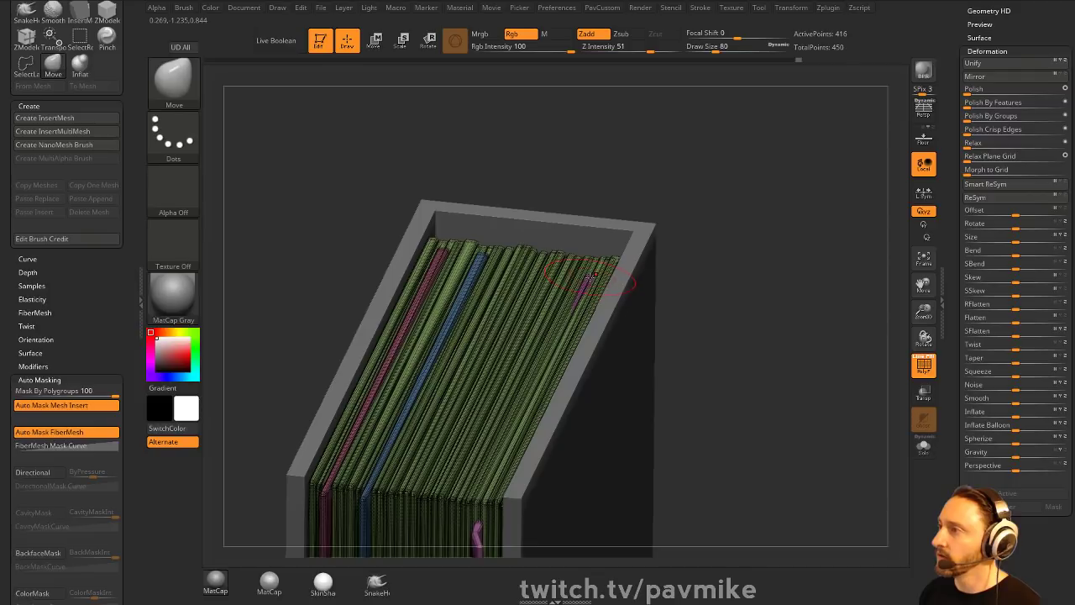
drag(590, 277, 444, 269)
drag(749, 276, 783, 353)
click(929, 374)
drag(473, 219, 366, 260)
alt+drag(406, 171, 527, 197)
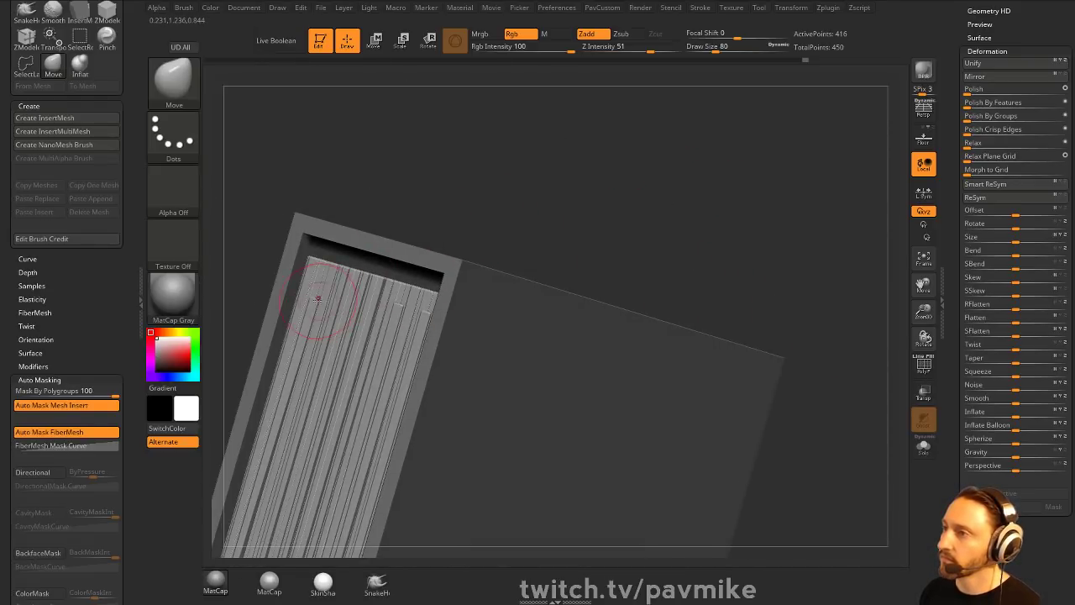
mouse_move(442, 188)
mouse_down()
mouse_move(475, 195)
mouse_move(391, 296)
mouse_move(395, 288)
mouse_up()
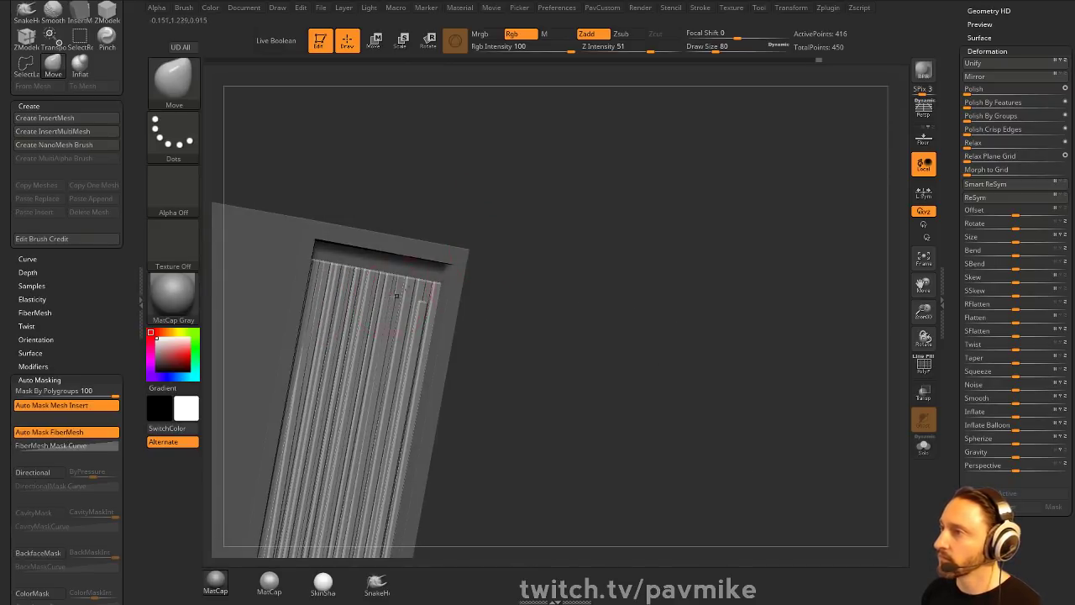
mouse_move(487, 237)
mouse_down()
mouse_move(412, 273)
mouse_move(403, 295)
mouse_up()
mouse_move(420, 201)
mouse_down()
mouse_move(490, 233)
mouse_move(475, 257)
mouse_move(392, 295)
mouse_move(607, 252)
mouse_move(588, 312)
mouse_move(737, 387)
mouse_move(680, 370)
mouse_move(655, 336)
mouse_move(715, 288)
mouse_move(699, 311)
mouse_up()
key(s)
mouse_move(701, 314)
mouse_down()
mouse_move(687, 280)
mouse_move(620, 359)
mouse_move(730, 282)
mouse_move(768, 335)
mouse_move(749, 324)
mouse_move(776, 319)
mouse_move(760, 344)
mouse_move(787, 378)
mouse_move(769, 365)
mouse_move(749, 386)
mouse_move(751, 336)
mouse_move(770, 370)
mouse_up()
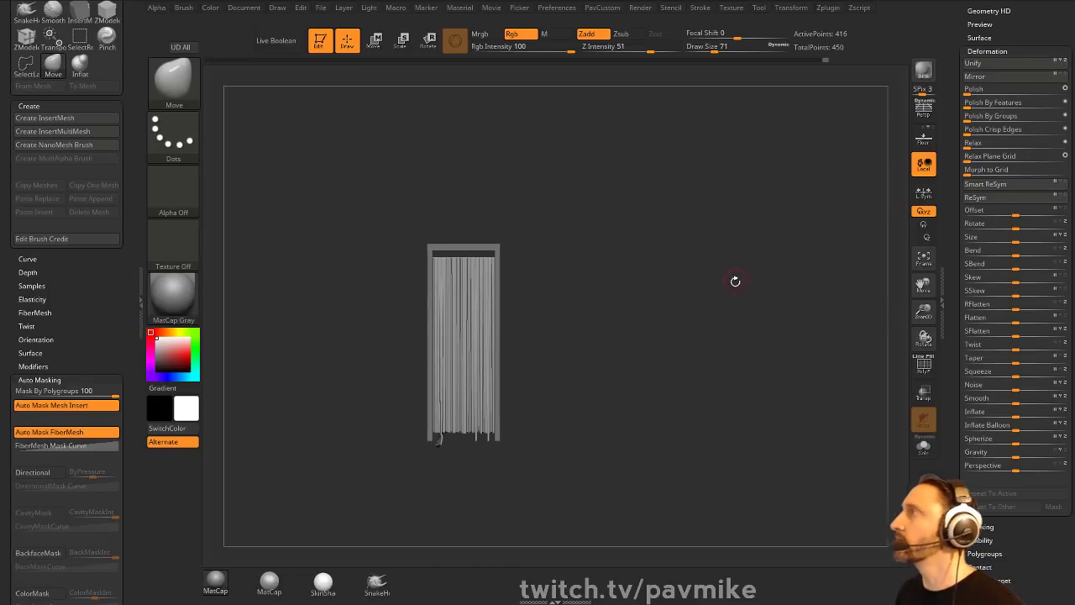
- View the book from an angle and check the book binding reference photo in the browser before returning to ZBrush
key(1)
mouse_move(716, 261)
mouse_down()
mouse_move(637, 279)
mouse_move(647, 284)
mouse_up()
key(s)
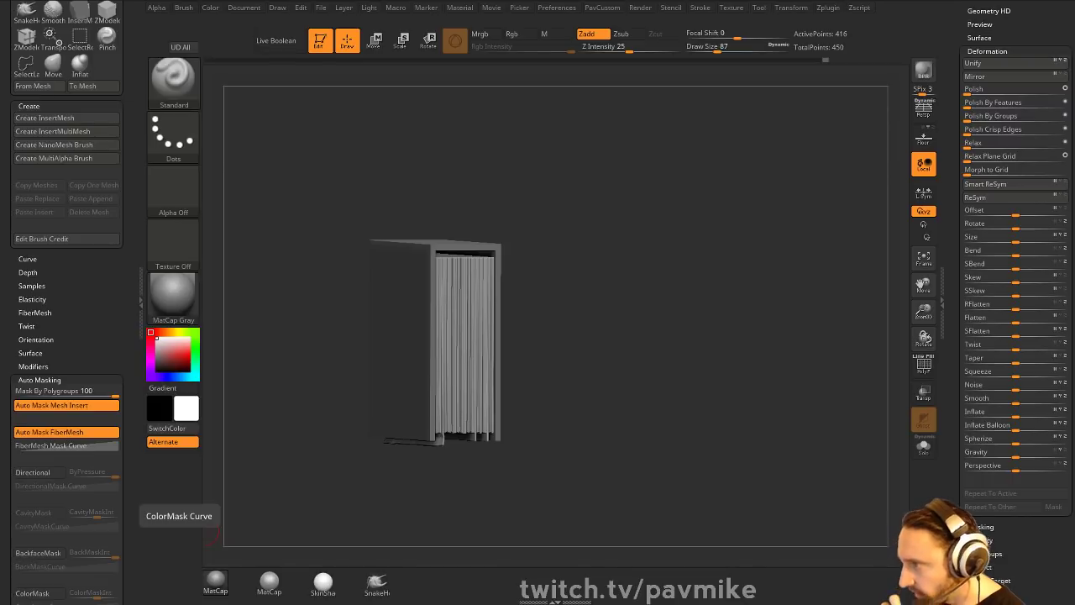
drag(257, 604, 425, 126)
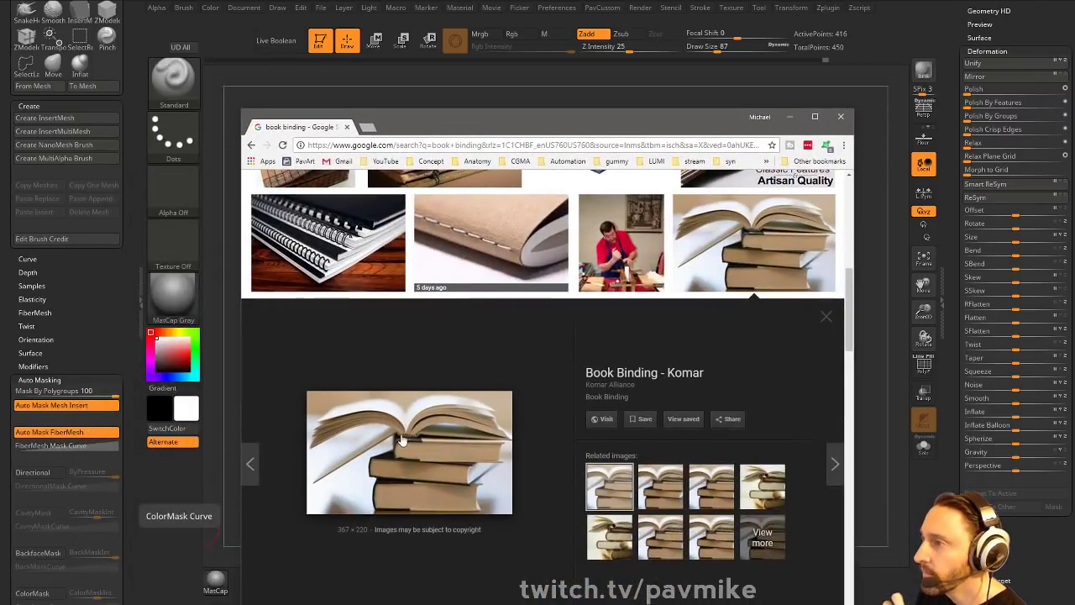
key(alt+Tab)
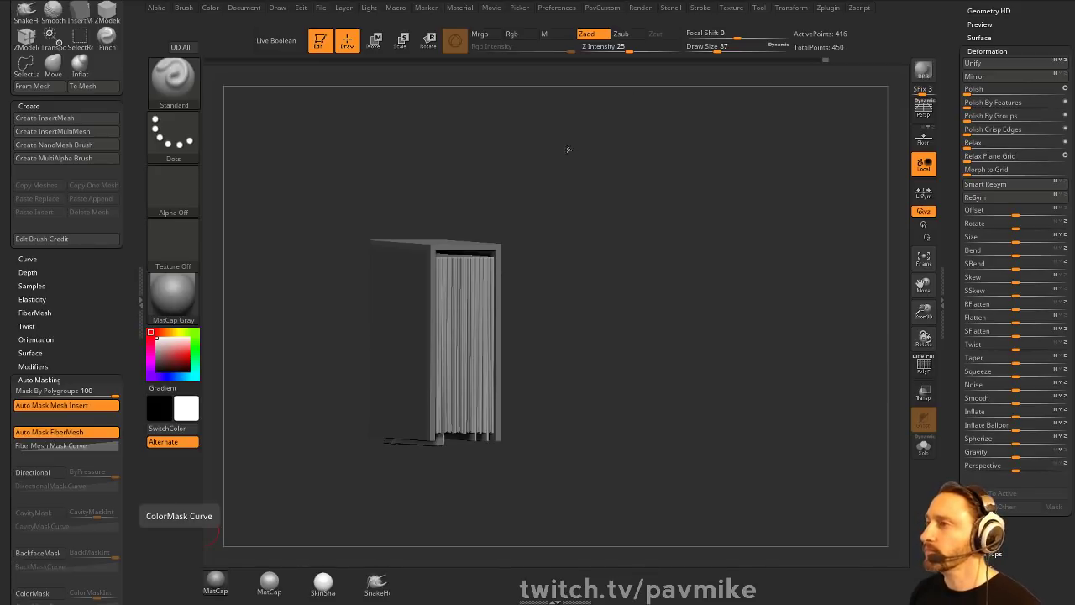
- Select the cover subtool, show its PolyFrame, and delete the edge loop across its spine with ZModeler's Insert edge action
shift+drag(580, 166, 582, 227)
alt+click(495, 231)
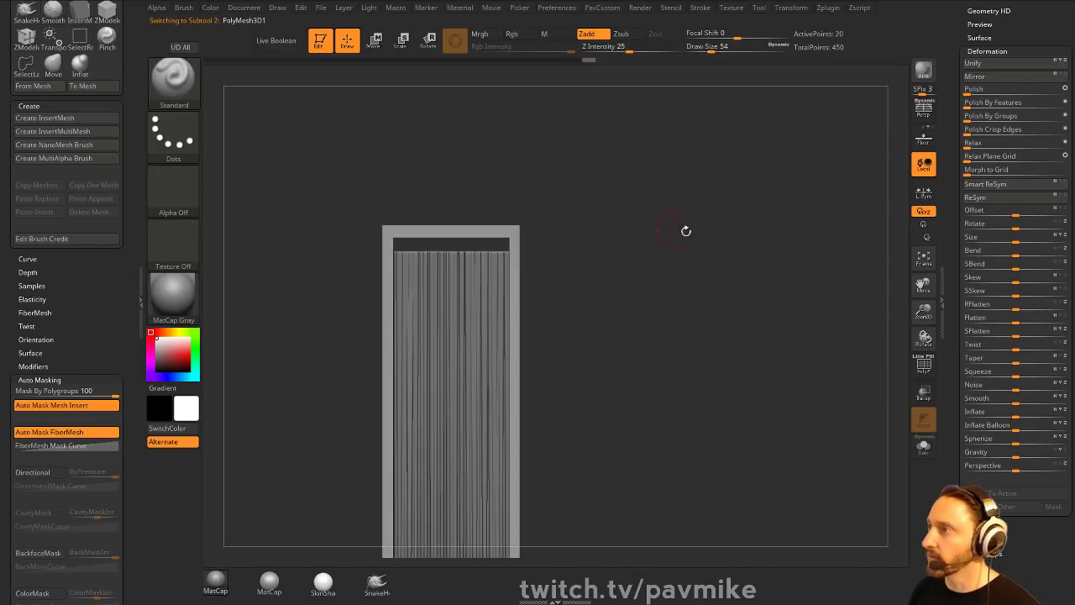
mouse_move(687, 231)
alt+mouse_down()
mouse_move(727, 296)
mouse_move(683, 265)
mouse_move(681, 290)
alt+mouse_up()
click(931, 372)
key(b)
key(z)
key(m)
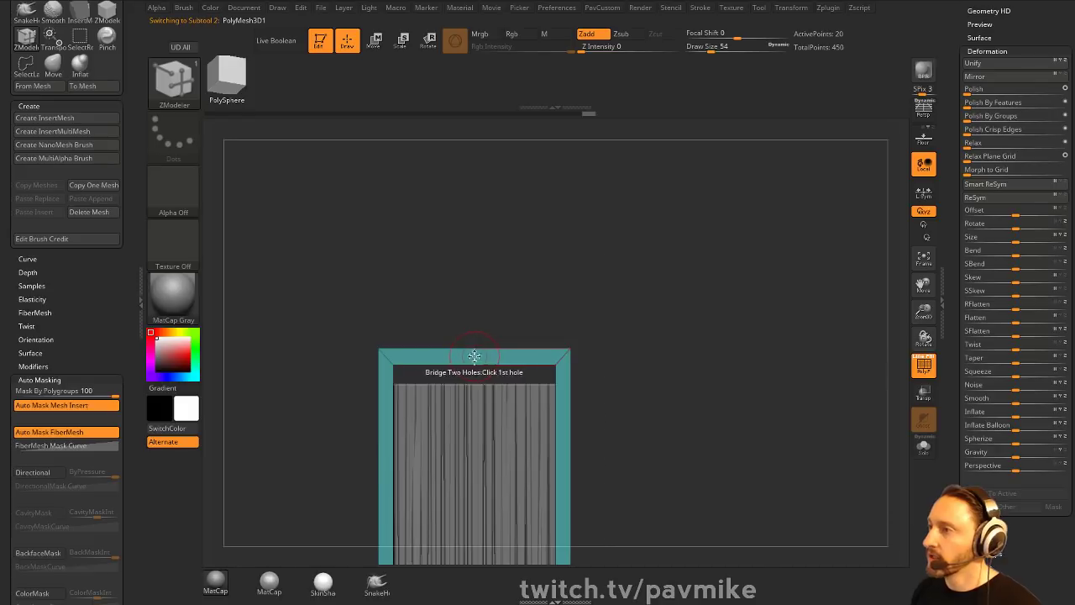
key(space)
click(445, 282)
click(452, 407)
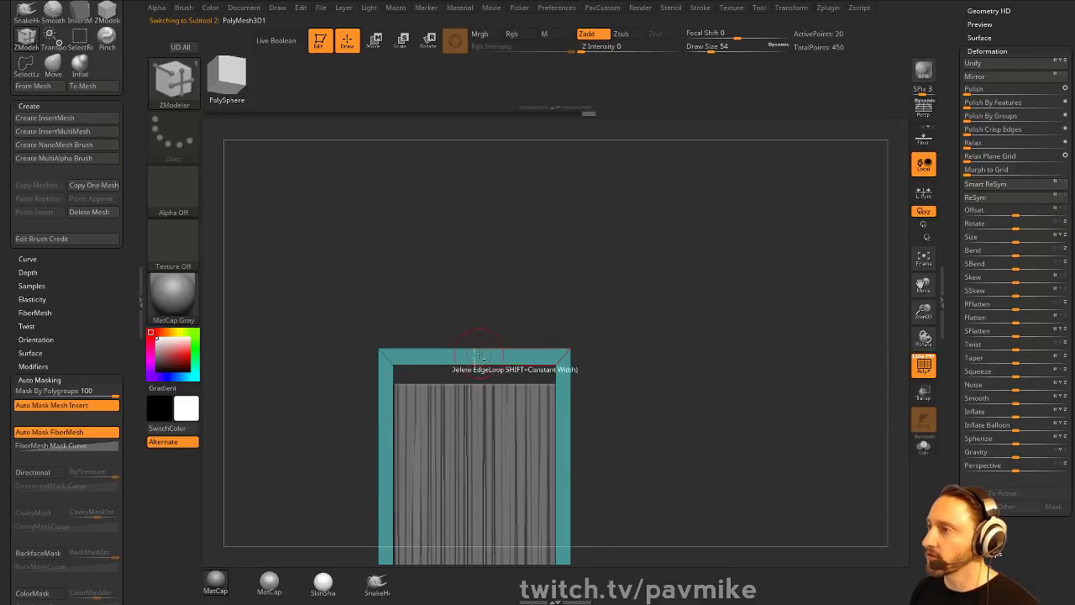
key(ctrl+z)
- Insert multiple evenly spaced edge loops across the cover's spine with ZModeler
key(space)
click(410, 406)
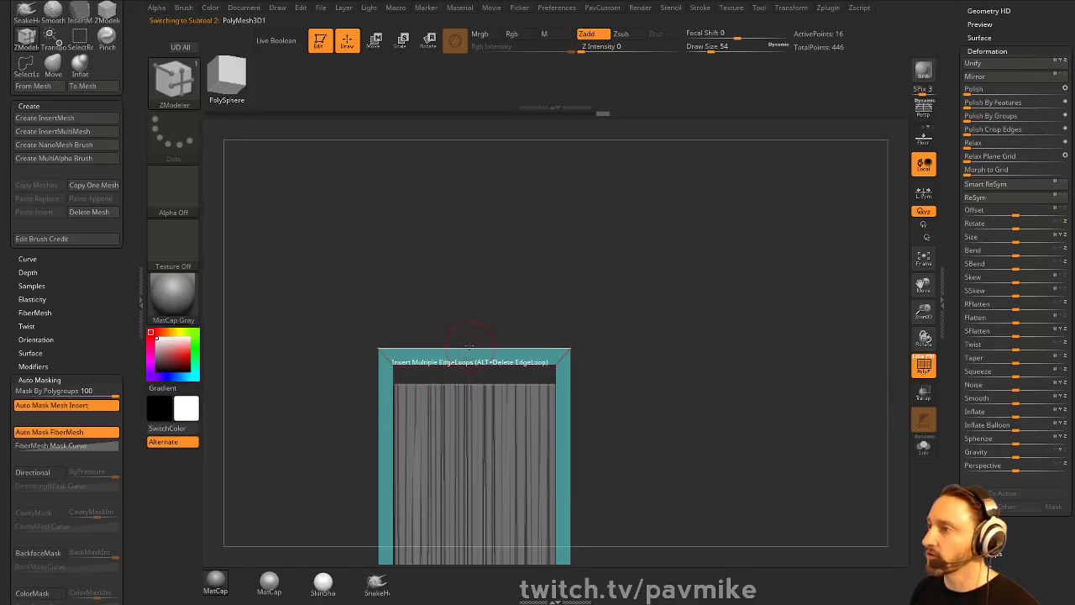
click(469, 347)
drag(599, 333, 606, 306)
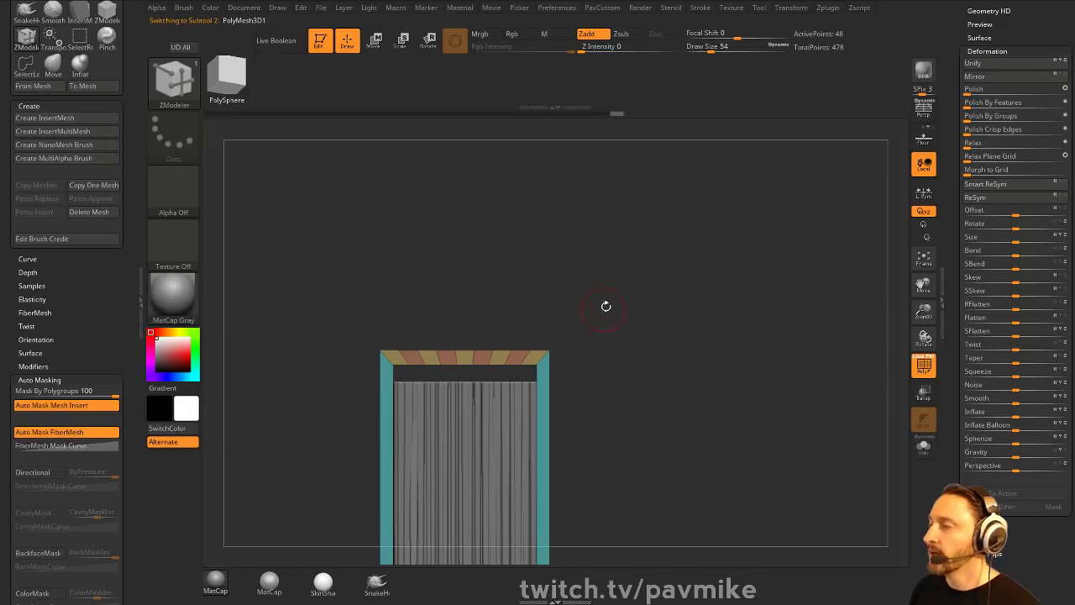
- Switch to Move mode, mask along the cover's spine, invert the mask, and frame the whole book
key(w)
mouse_move(346, 303)
ctrl+mouse_down()
mouse_move(587, 371)
mouse_move(643, 343)
ctrl+mouse_up()
ctrl+click(629, 339)
ctrl+click(640, 349)
ctrl+click(634, 366)
key(f)
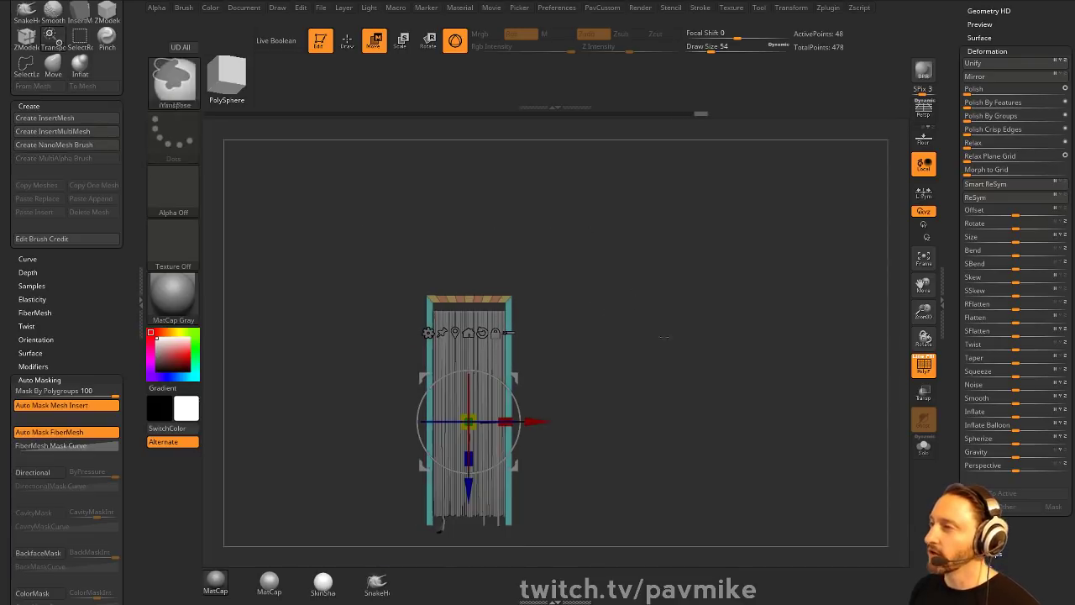
- Hide the striped spine faces of the book cover with SelectLasso and delete the hidden geometry
key(q)
mouse_move(677, 272)
alt+mouse_down()
mouse_move(711, 378)
mouse_move(636, 521)
alt+mouse_up()
alt+drag(625, 356, 629, 390)
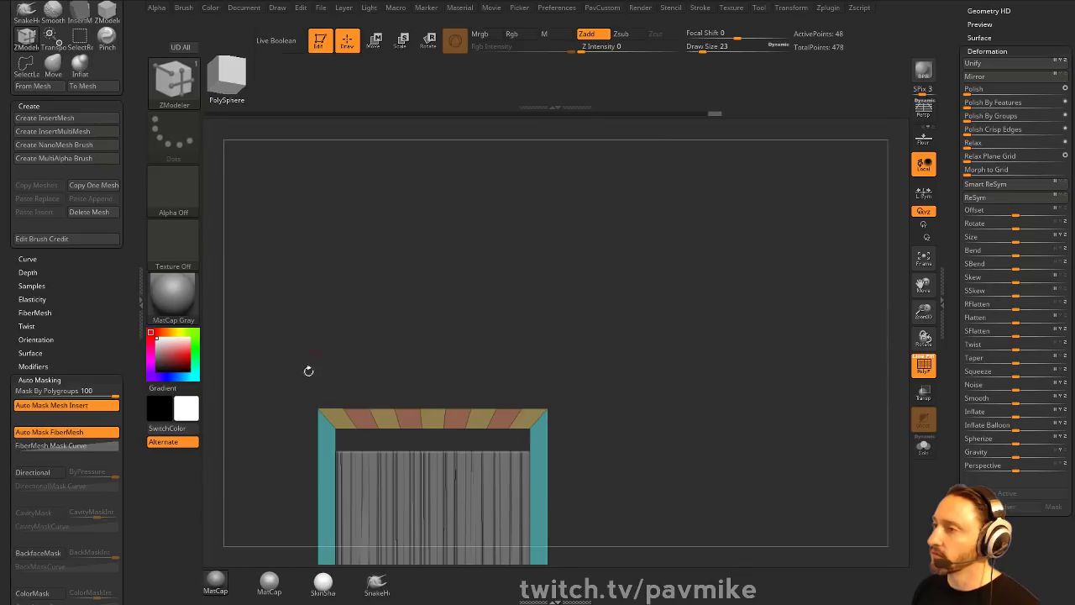
alt+right_drag(541, 341, 535, 302)
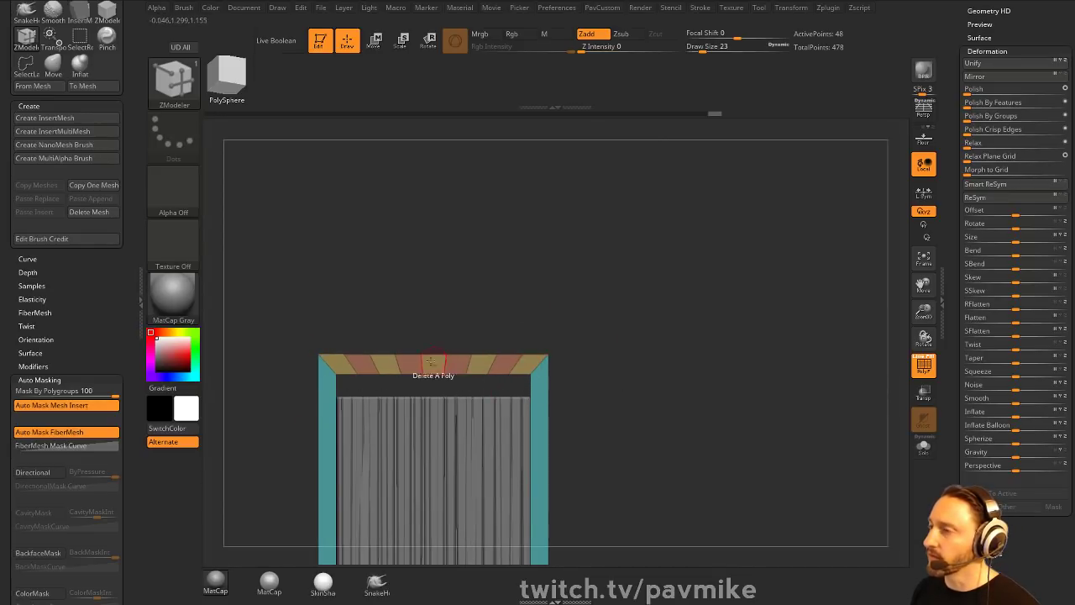
key(ctrl+shift)
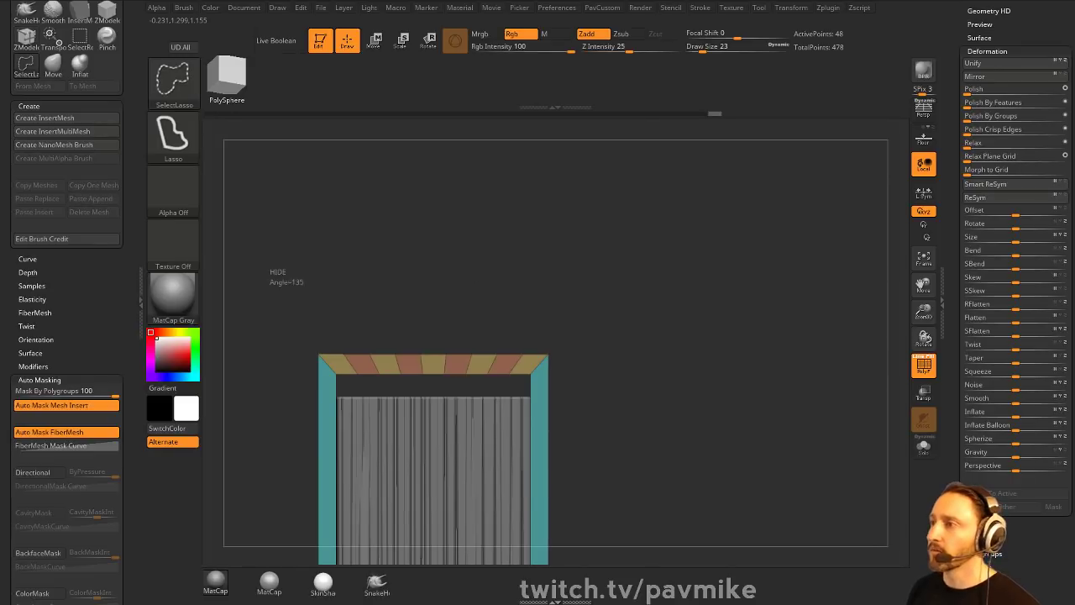
mouse_move(274, 277)
ctrl+shift+mouse_down()
mouse_move(384, 305)
mouse_move(697, 309)
mouse_move(700, 293)
ctrl+shift+mouse_up()
ctrl+shift+click(700, 294)
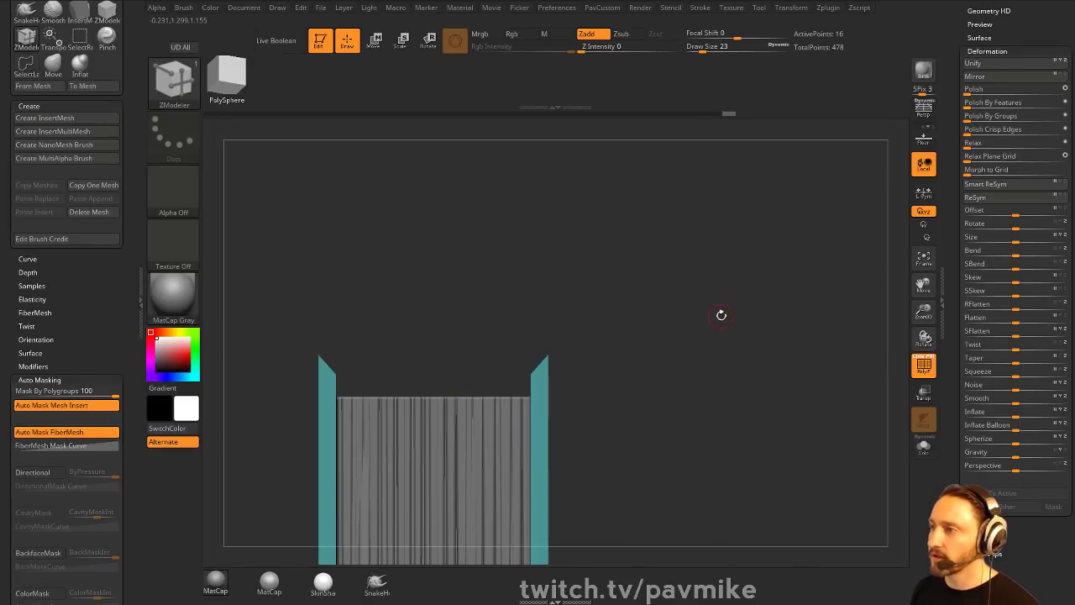
key(space)
- Clip the slanted spine-side ends of both cover boards flat with a straight ClipCurve cut
ctrl+shift+click(173, 88)
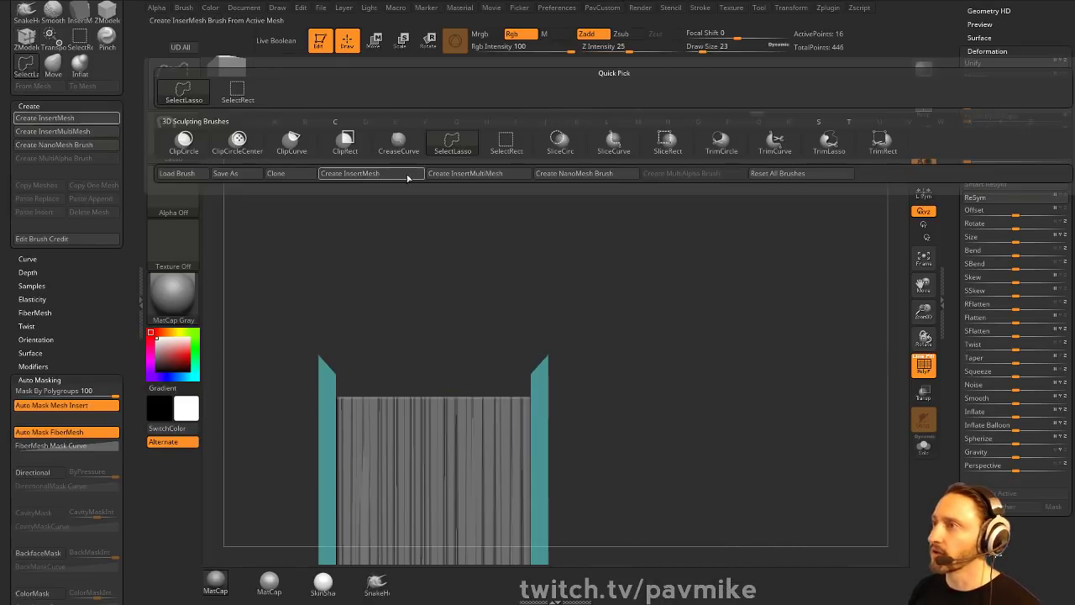
ctrl+shift+click(292, 141)
mouse_move(232, 340)
ctrl+shift+mouse_down()
mouse_move(756, 358)
mouse_move(759, 388)
ctrl+shift+mouse_up()
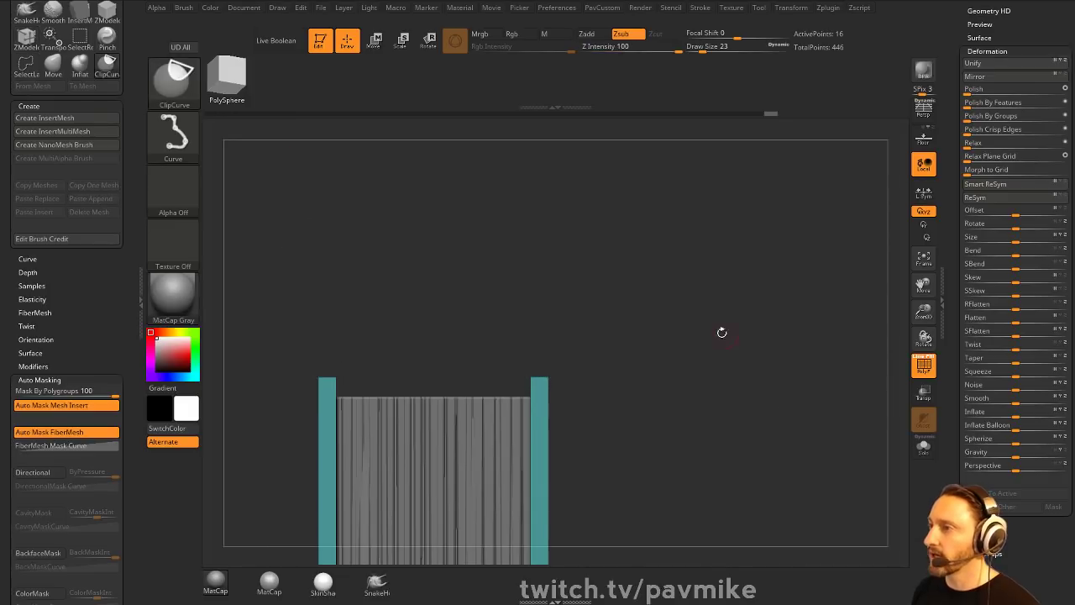
- Turn on double-sided display for the cover and set the ZModeler edge action to Bridge with Two Holes
drag(720, 331, 679, 334)
key(space)
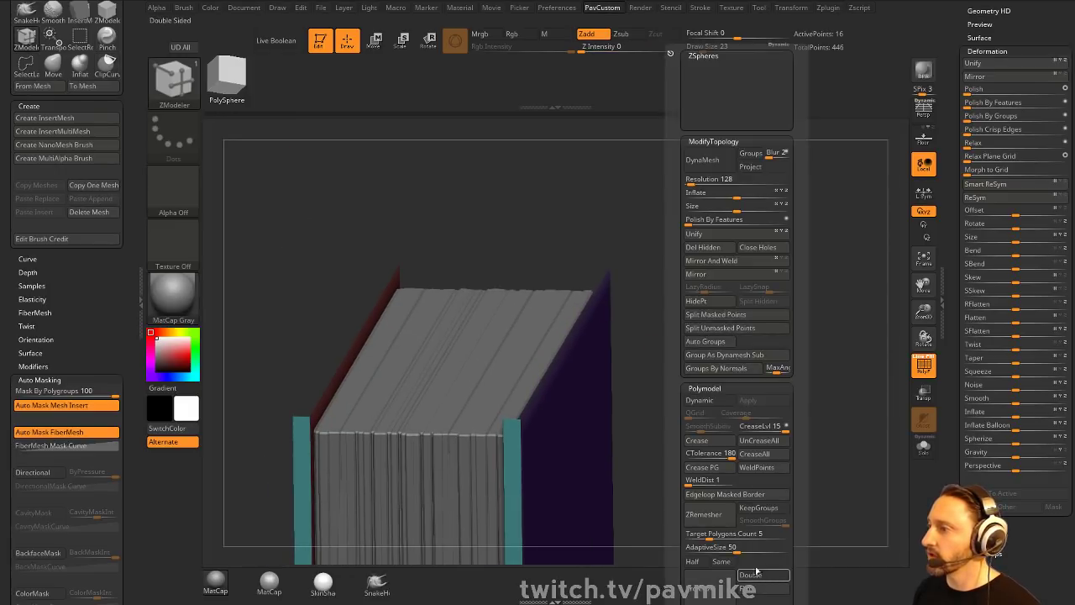
key(space)
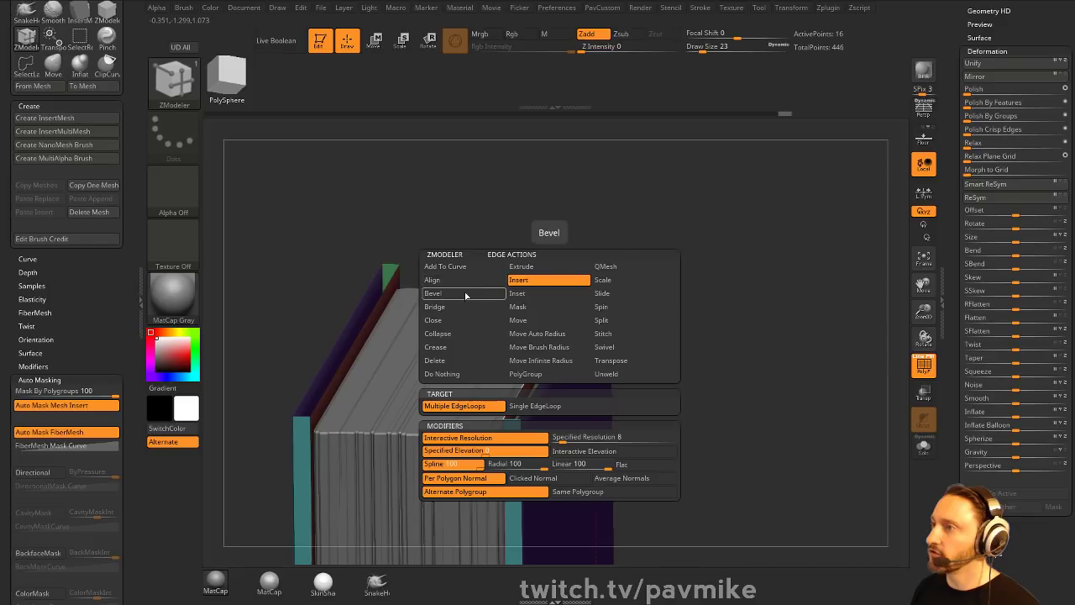
click(461, 306)
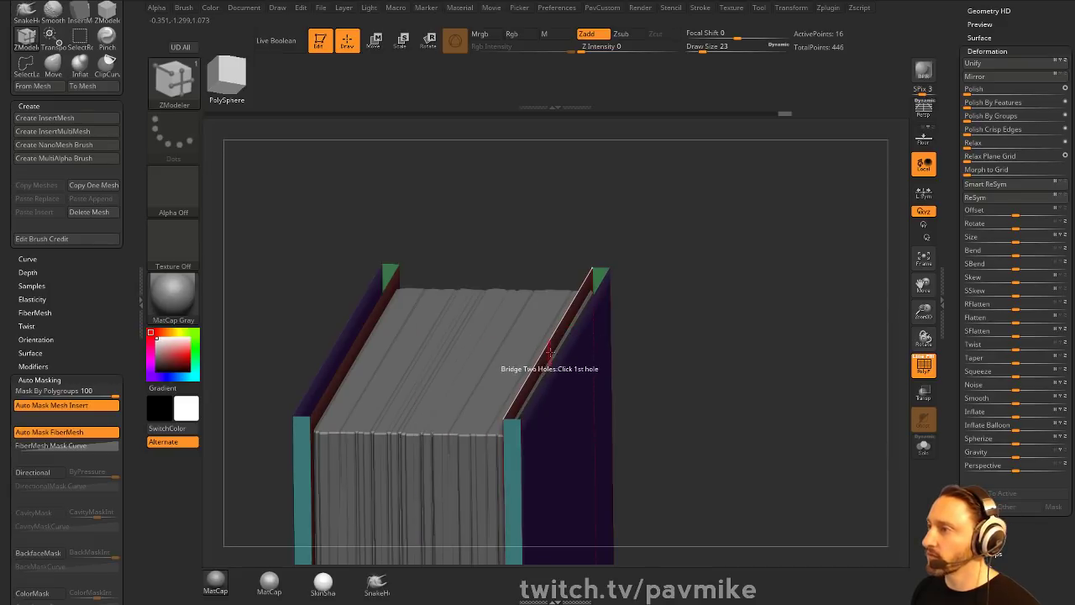
- Try to bridge the open ends of the two cover boards with a Spline bridge
click(551, 341)
click(353, 306)
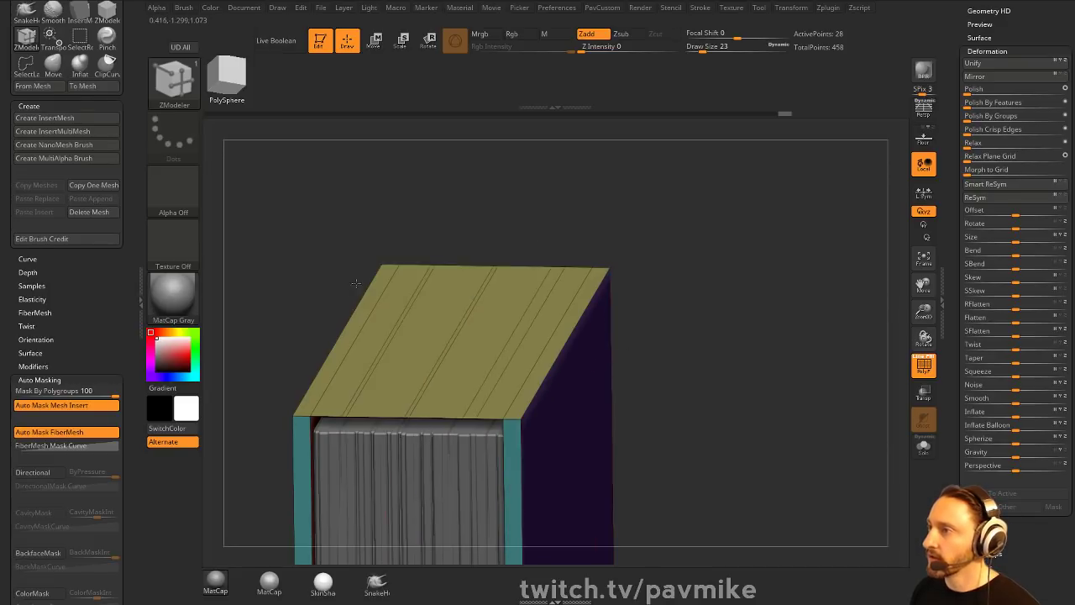
drag(454, 278, 479, 273)
key(ctrl+z)
- Try bridging the two cover boards using the Small Round Corners shape
key(space)
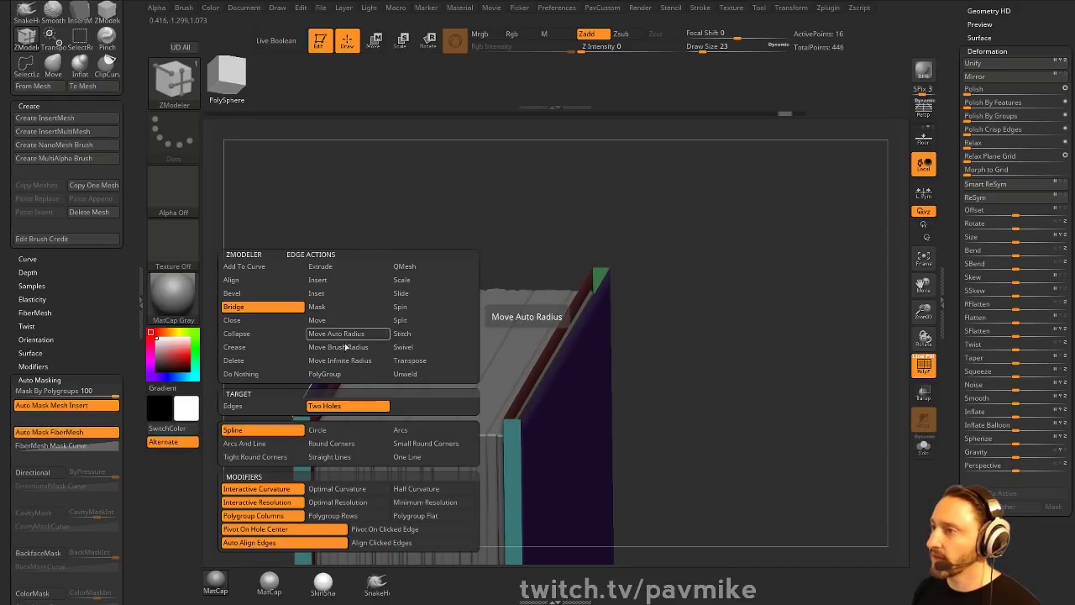
click(418, 444)
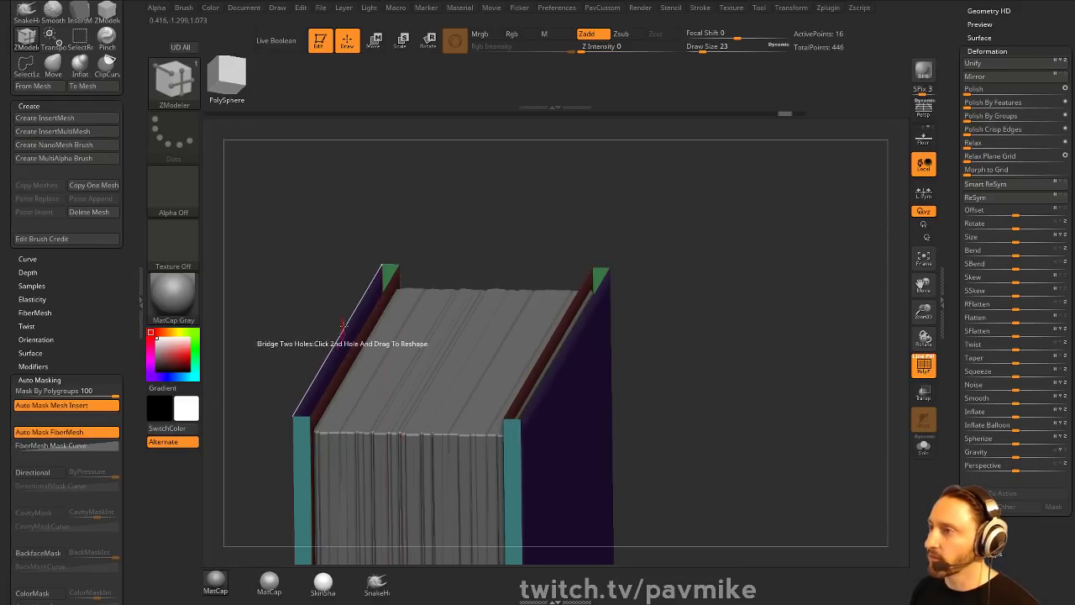
drag(580, 320, 722, 310)
key(ctrl+z)
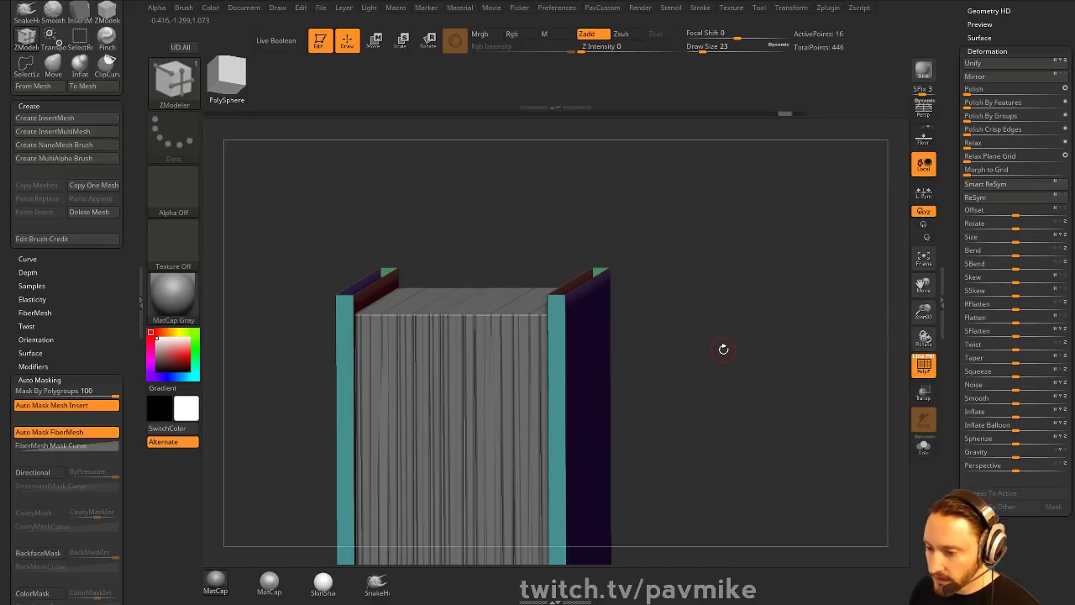
- Bridge the open ends of the two cover boards with the Tight Round Corners shape to form a slightly bulging spine
drag(723, 349, 721, 304)
key(space)
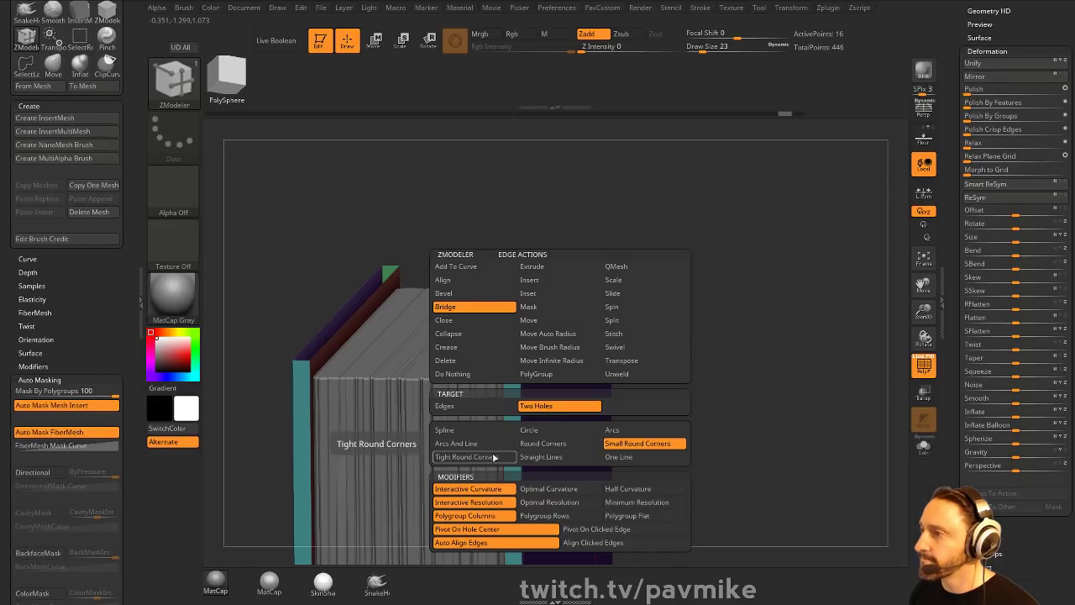
click(466, 457)
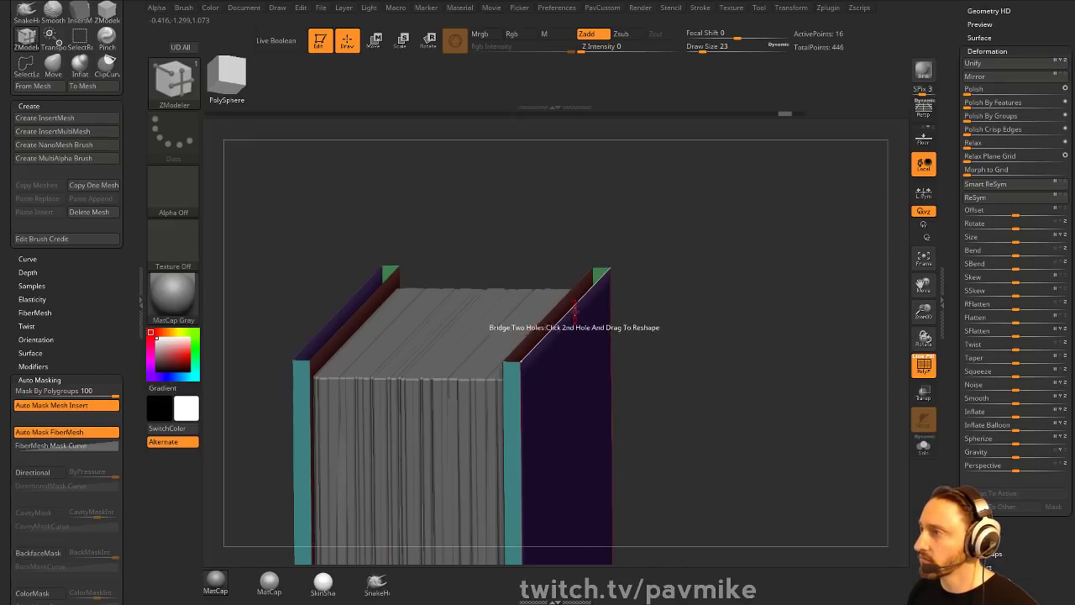
drag(637, 329, 655, 273)
drag(704, 306, 810, 295)
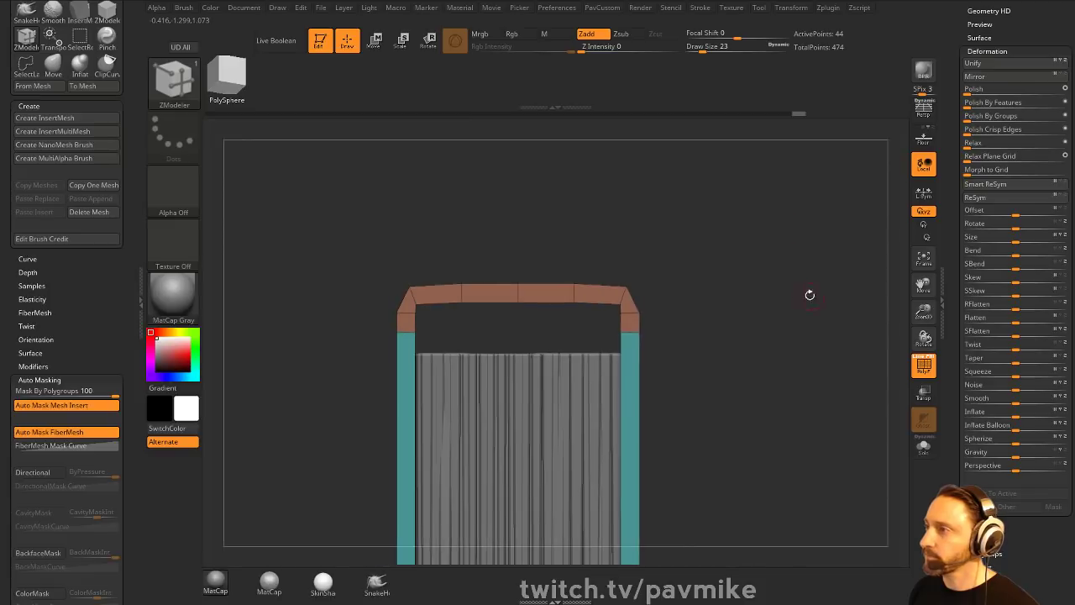
- Choose the Standard brush, select the pages subtool, and use masking to move only the pages' spine end up against the spine
key(b)
key(s)
key(t)
alt+click(576, 382)
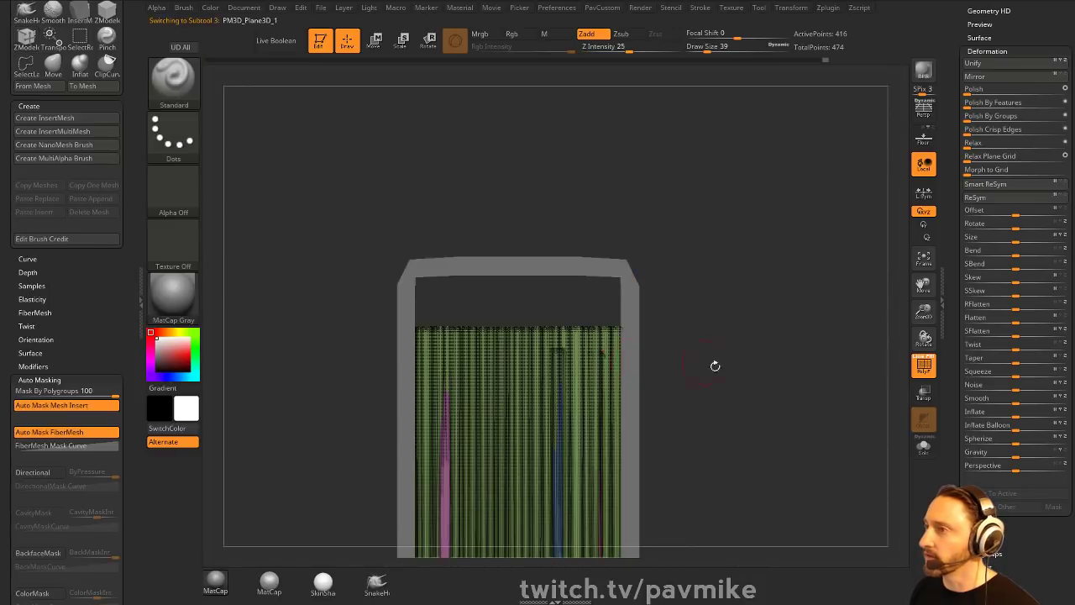
mouse_move(715, 367)
alt+mouse_down()
mouse_move(724, 340)
mouse_move(704, 297)
alt+mouse_up()
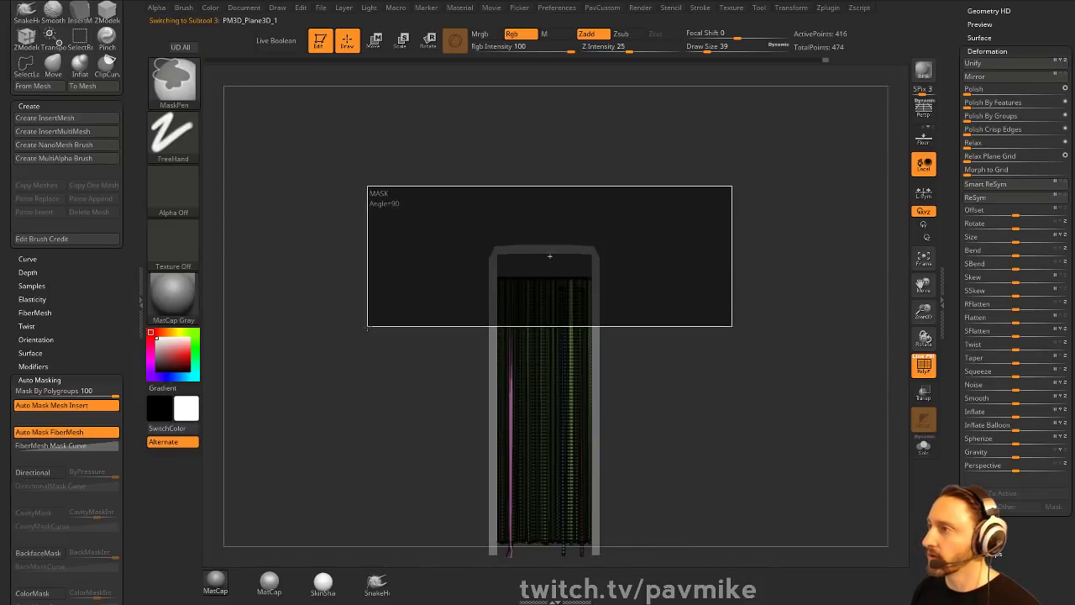
key(w)
mouse_move(518, 471)
mouse_down()
mouse_move(496, 512)
mouse_move(507, 479)
mouse_up()
key(q)
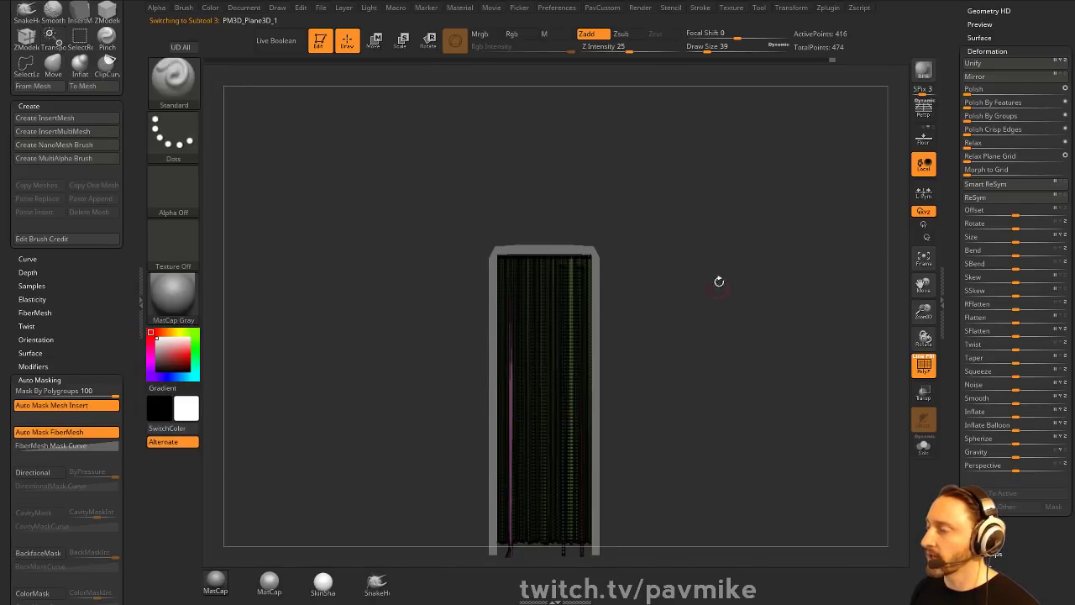
- Apply the Deformer to the pages and give its cage five points across the book's thickness
mouse_move(717, 281)
alt+mouse_down()
mouse_move(811, 207)
mouse_move(718, 454)
alt+mouse_up()
drag(728, 284, 764, 266)
ctrl+drag(764, 222, 304, 364)
mouse_move(696, 291)
mouse_down()
mouse_move(703, 317)
mouse_move(713, 257)
mouse_move(703, 305)
mouse_up()
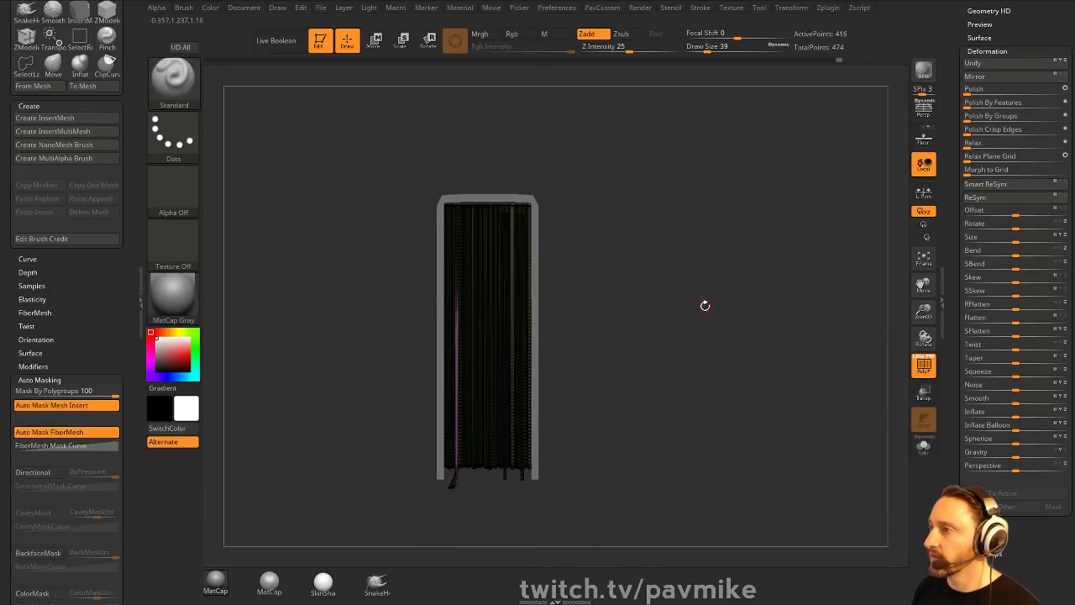
key(w)
click(455, 273)
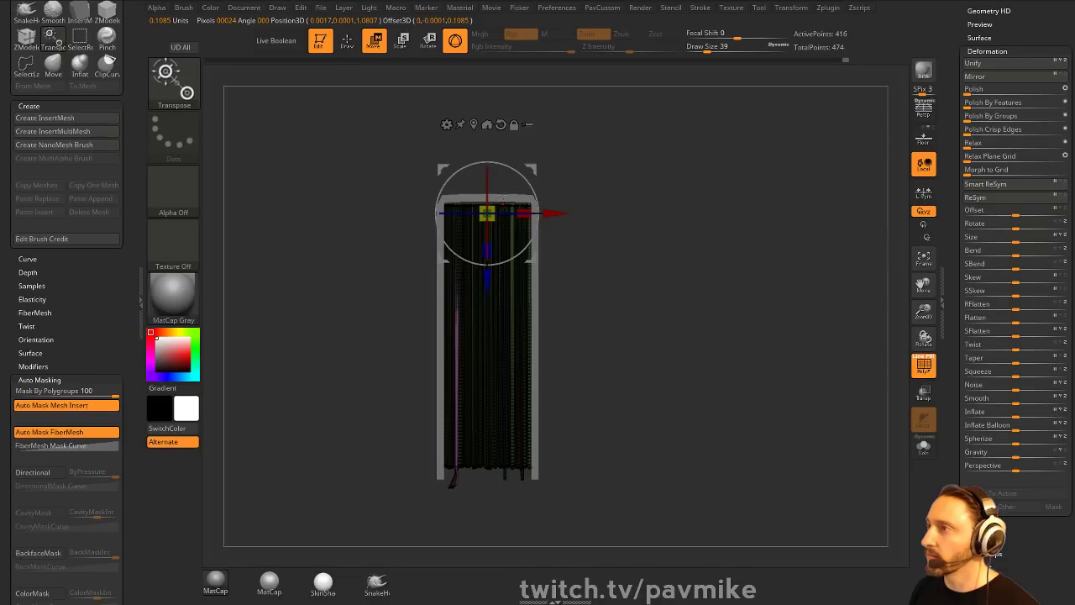
click(447, 124)
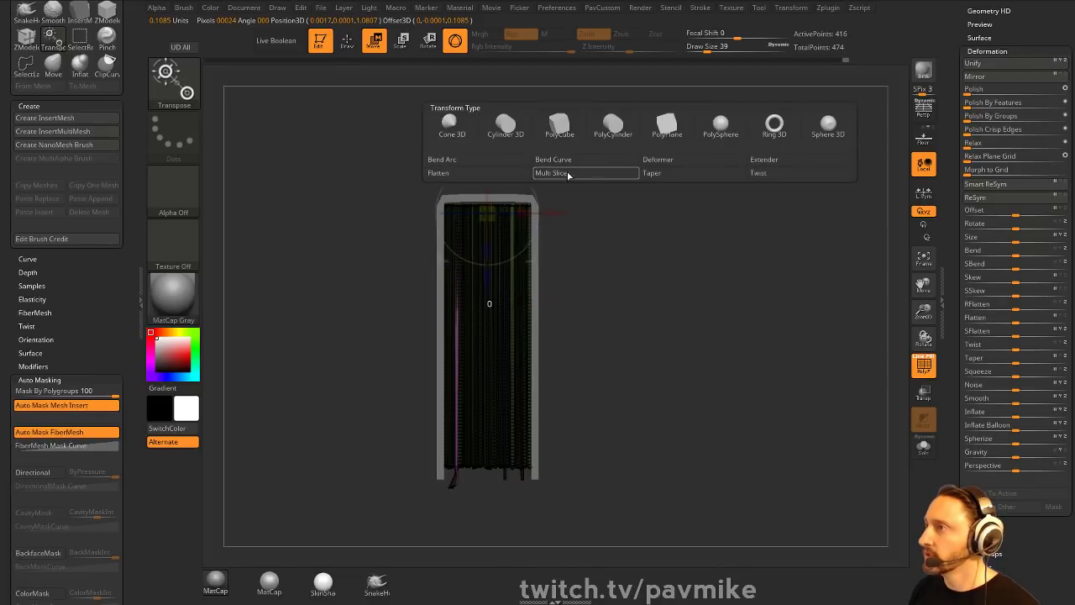
click(700, 161)
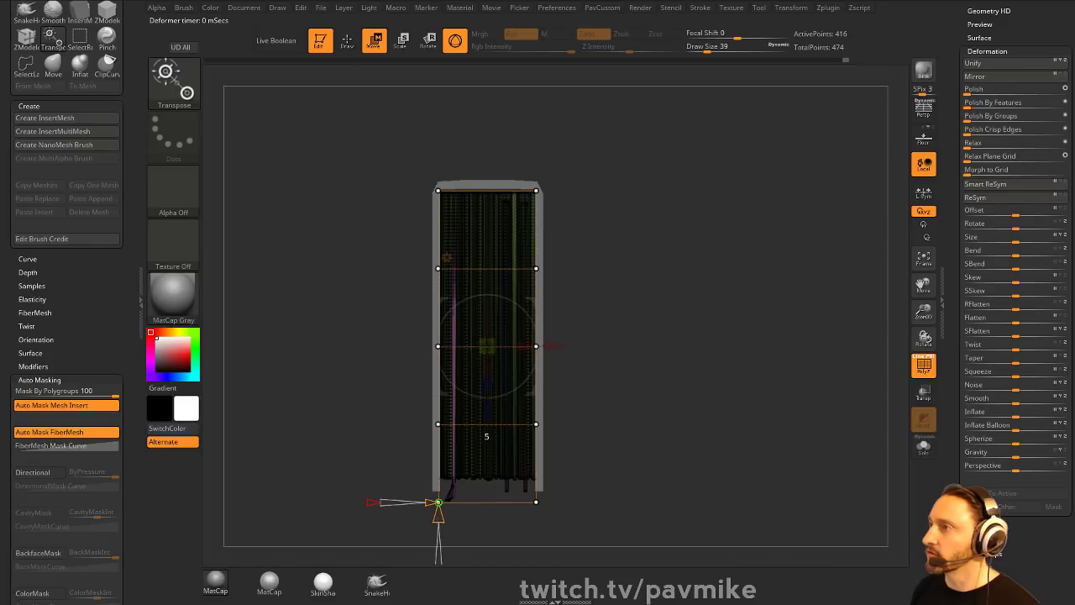
drag(428, 501, 418, 502)
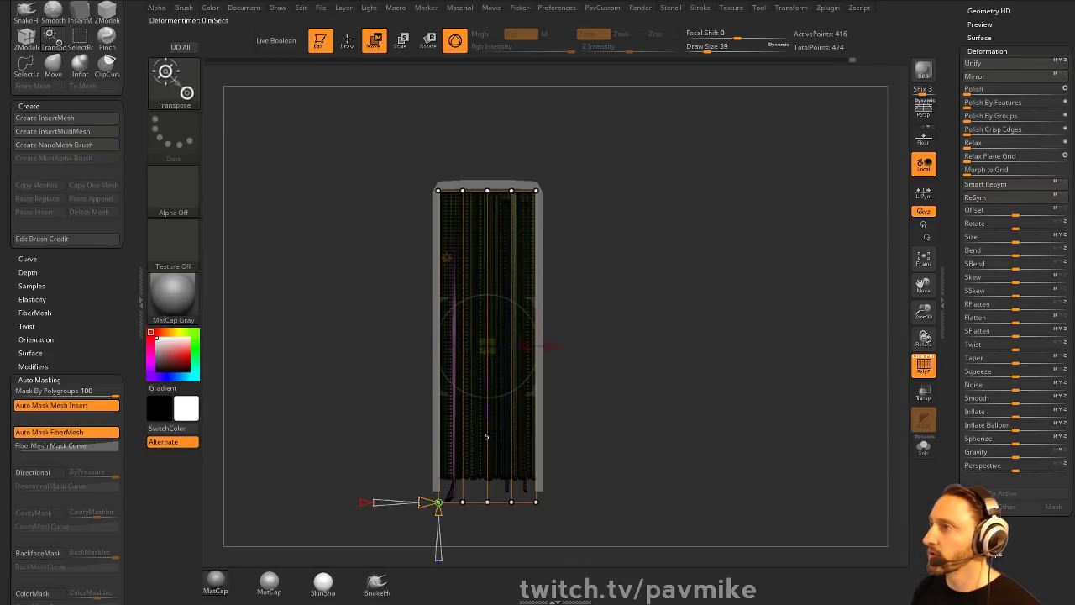
- Nudge the three inner Deformer points at the pages' spine end about 0.01 toward the spine, and the middle point slightly further
mouse_move(659, 200)
alt+mouse_down()
mouse_move(708, 216)
mouse_move(672, 336)
mouse_move(643, 244)
alt+mouse_up()
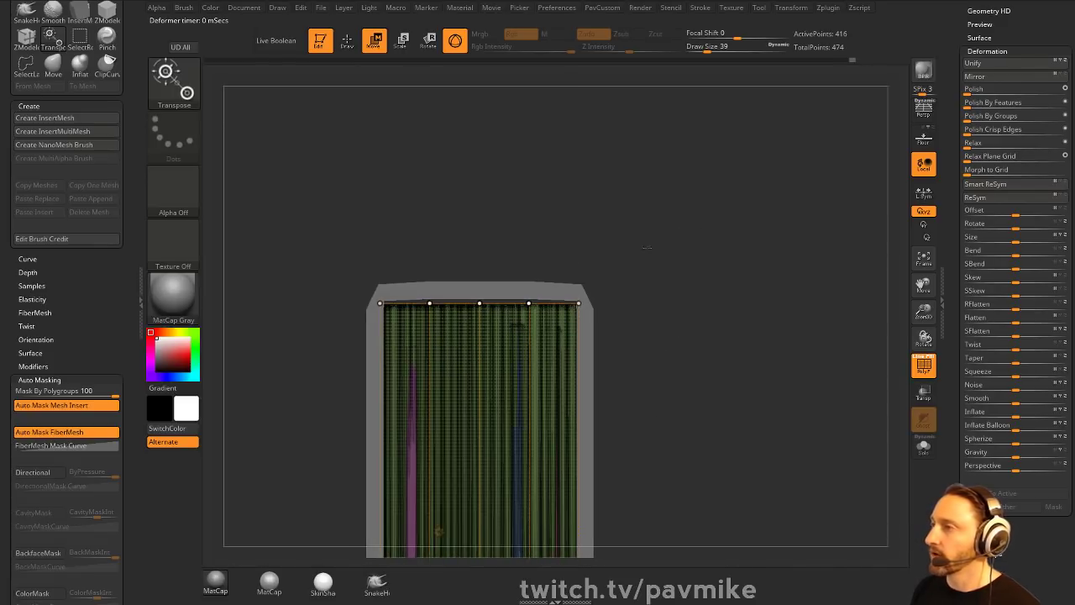
key(w)
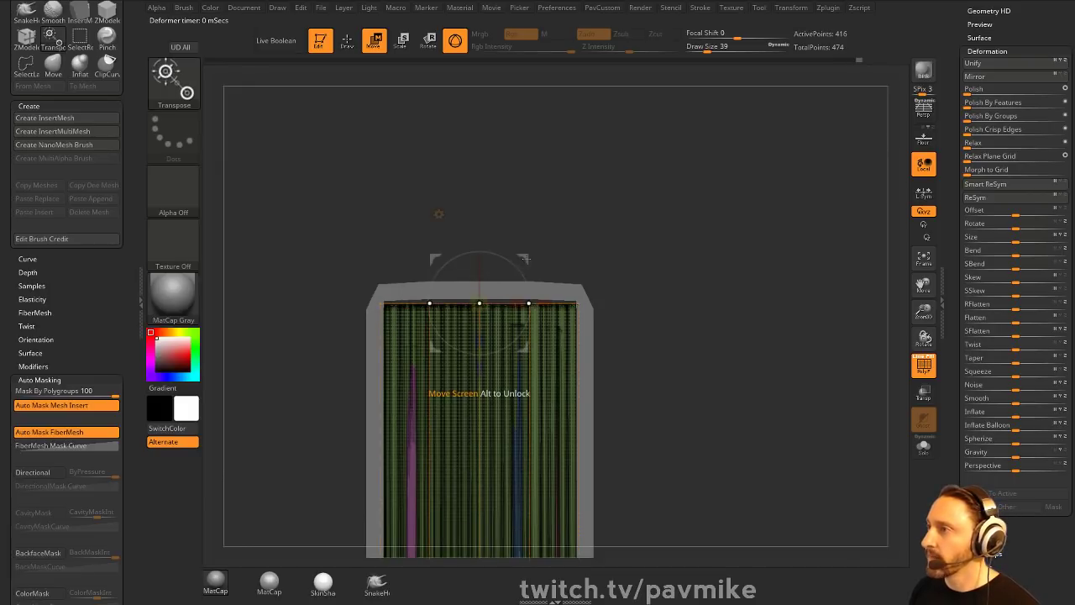
drag(525, 257, 525, 250)
drag(483, 368, 483, 364)
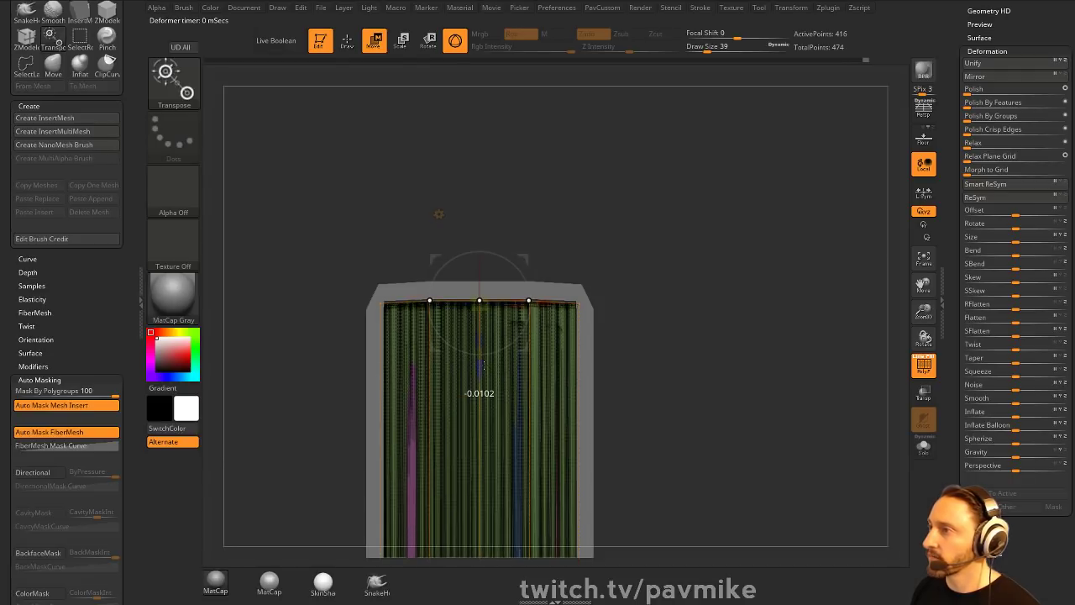
ctrl+drag(512, 200, 559, 350)
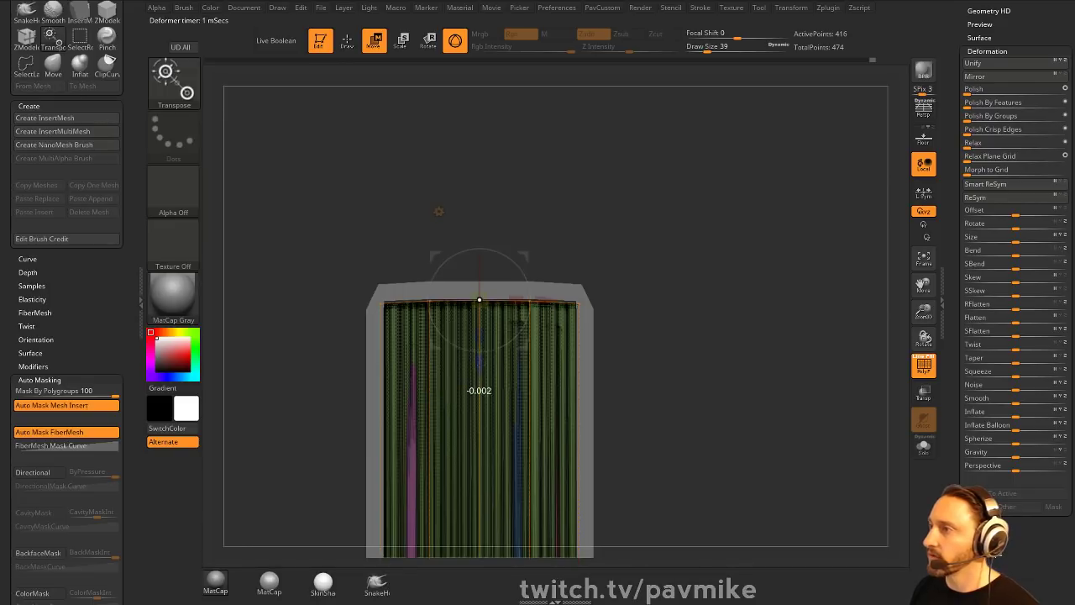
key(q)
- Turn off the polyframe display, set the draw size to 54 and select the book cover subtool
mouse_move(686, 314)
mouse_down()
mouse_move(661, 285)
mouse_move(767, 231)
mouse_move(808, 310)
mouse_up()
click(922, 365)
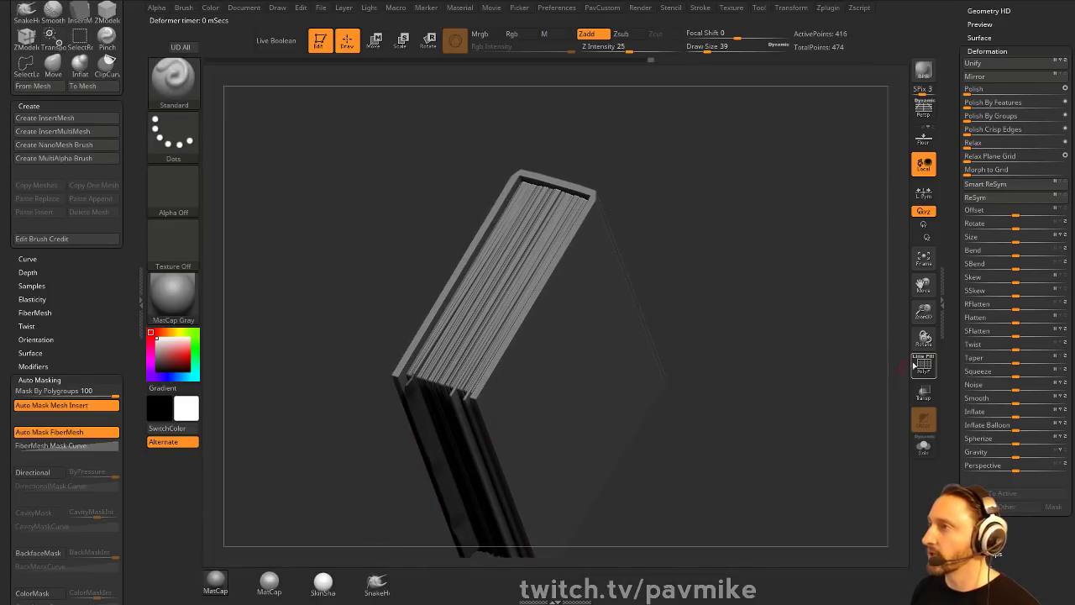
key(s)
alt+click(547, 315)
mouse_move(711, 277)
mouse_down()
mouse_move(720, 334)
mouse_move(764, 361)
mouse_move(726, 363)
mouse_move(731, 346)
mouse_up()
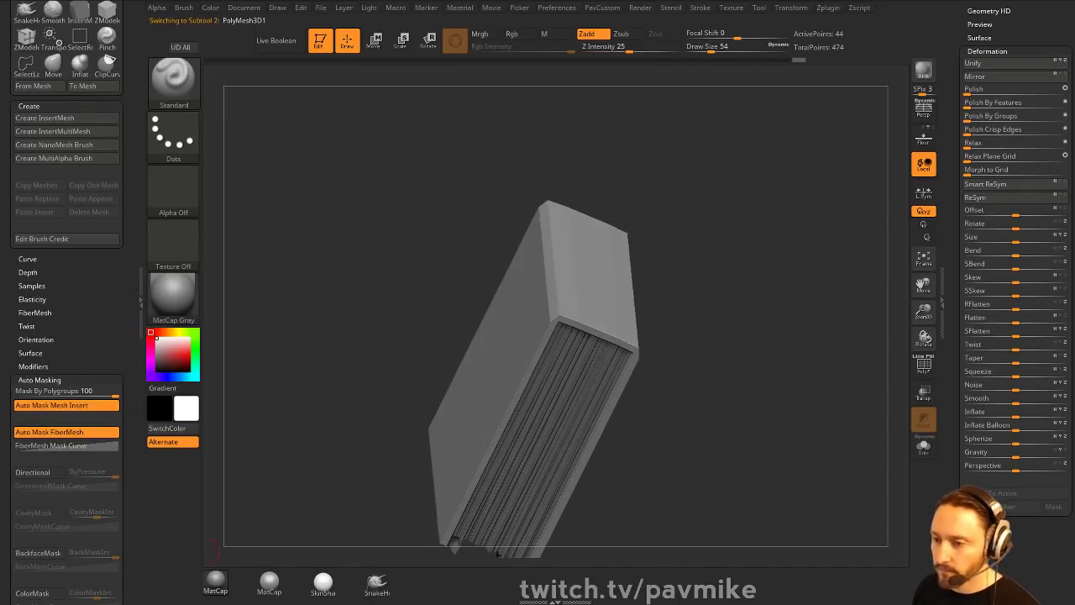
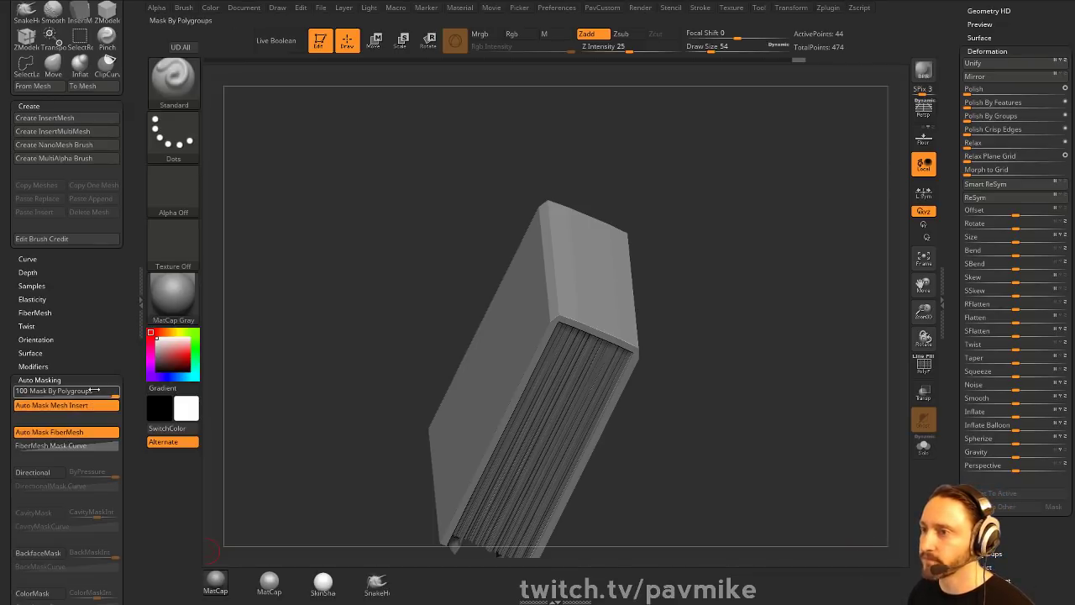
- Set Mask By Polygroups to 0 and merge the cover into a single polygroup with the polyframe display on
drag(790, 244, 716, 240)
drag(841, 226, 878, 290)
click(922, 365)
mouse_move(807, 272)
mouse_down()
mouse_move(785, 271)
mouse_move(820, 258)
mouse_up()
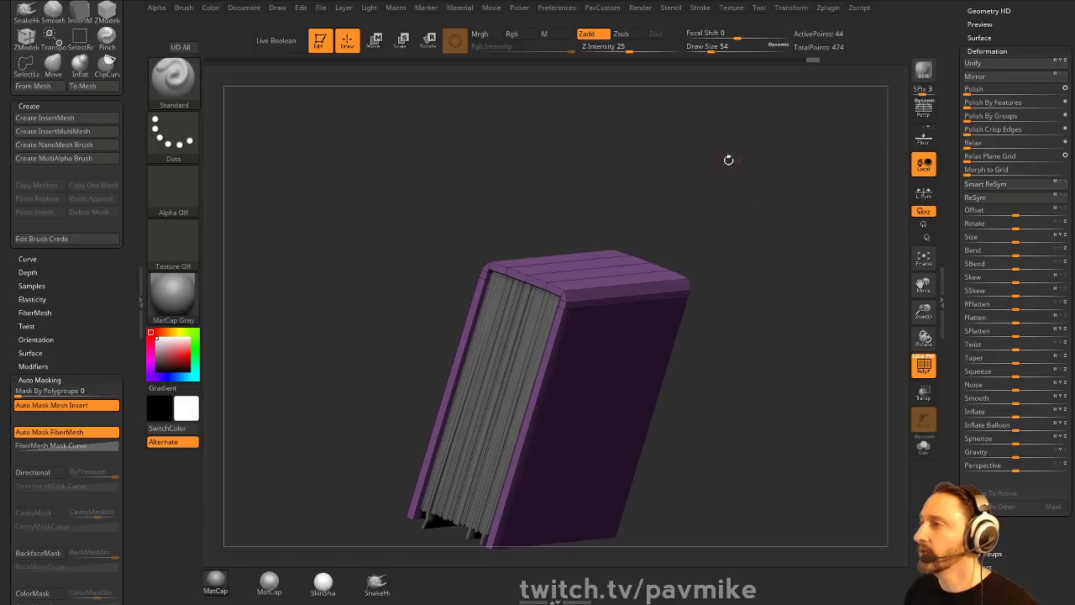
- Reduce the brush draw size to 33 while inspecting the book from several sides
mouse_move(728, 160)
mouse_down()
mouse_move(797, 293)
mouse_move(770, 281)
mouse_up()
key(s)
click(792, 279)
key(s)
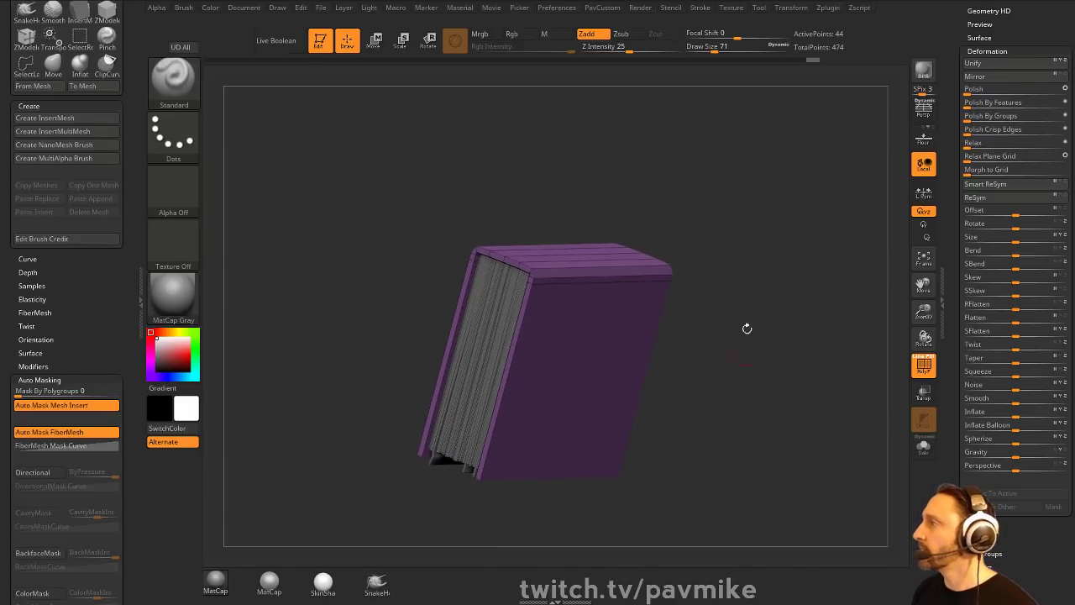
mouse_move(747, 329)
mouse_down()
mouse_move(768, 305)
mouse_move(770, 317)
mouse_up()
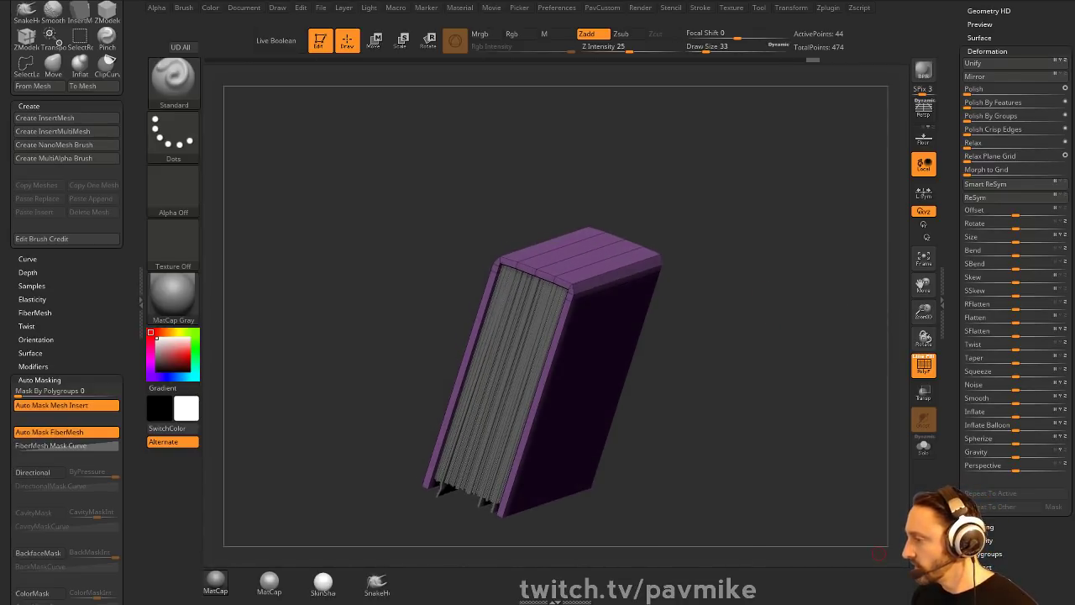
drag(708, 244, 709, 189)
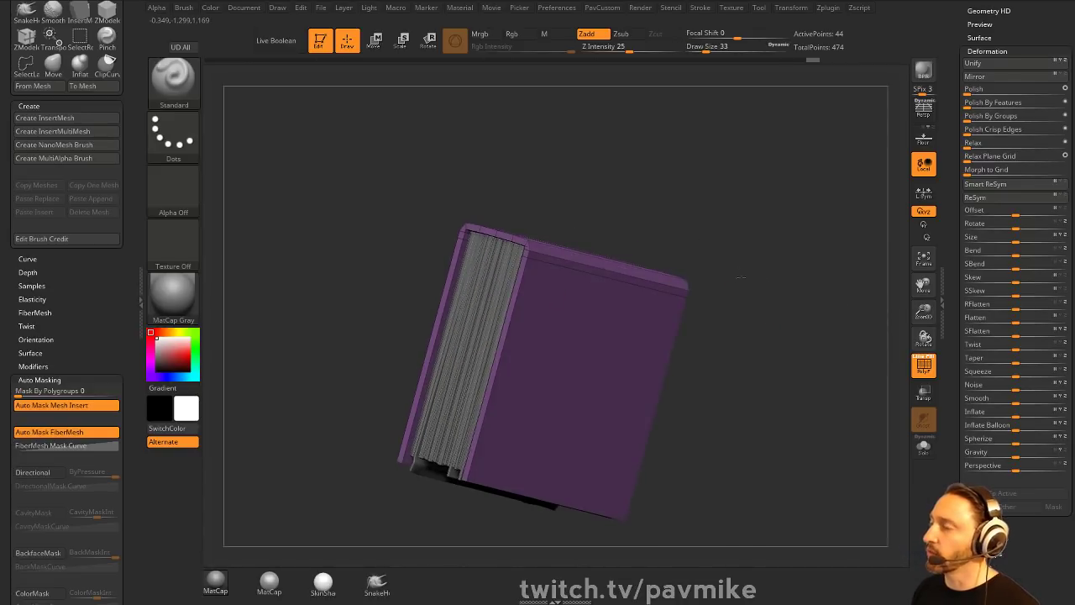
- Set the brush draw size to 116 and duplicate the book cover subtool
drag(659, 248, 885, 314)
key(s)
click(793, 294)
click(954, 326)
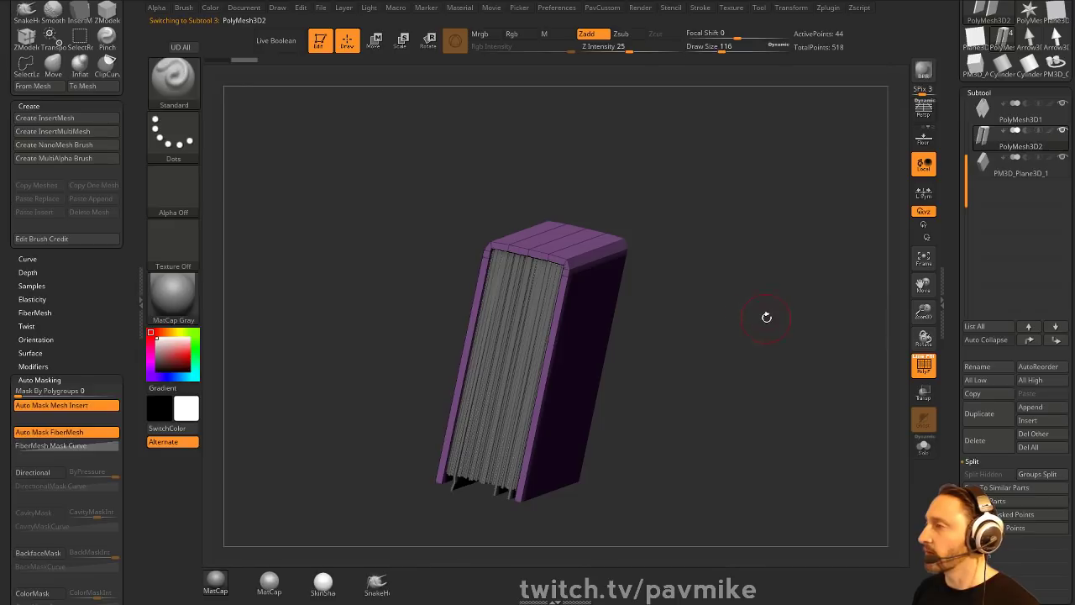
- Isolate the duplicated cover in Solo mode and regroup its polygons with Groups By Normals
drag(760, 330, 732, 315)
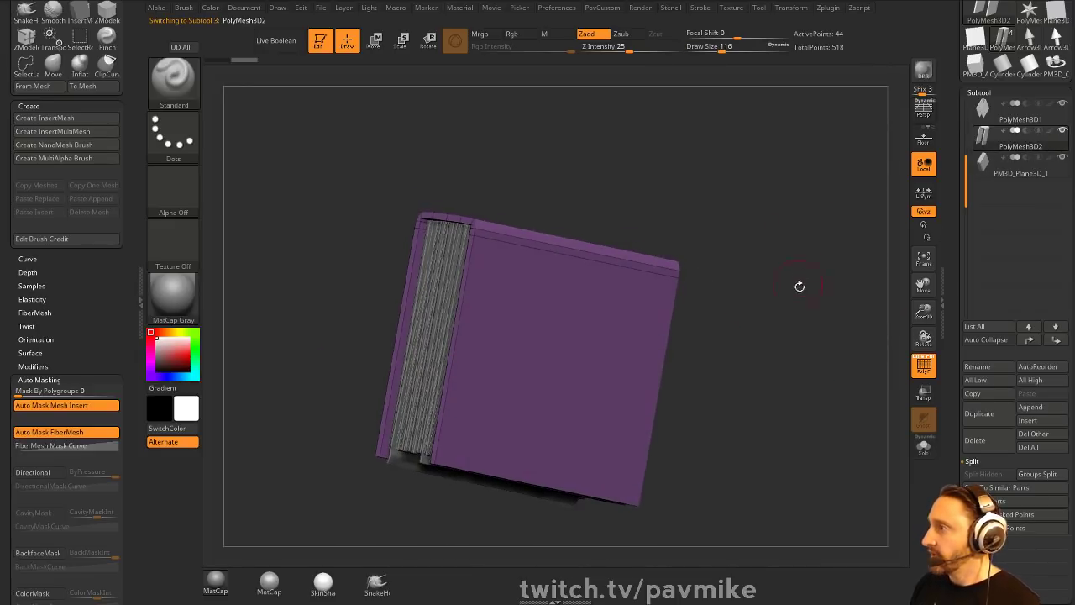
drag(800, 287, 820, 290)
click(924, 446)
drag(745, 340, 792, 319)
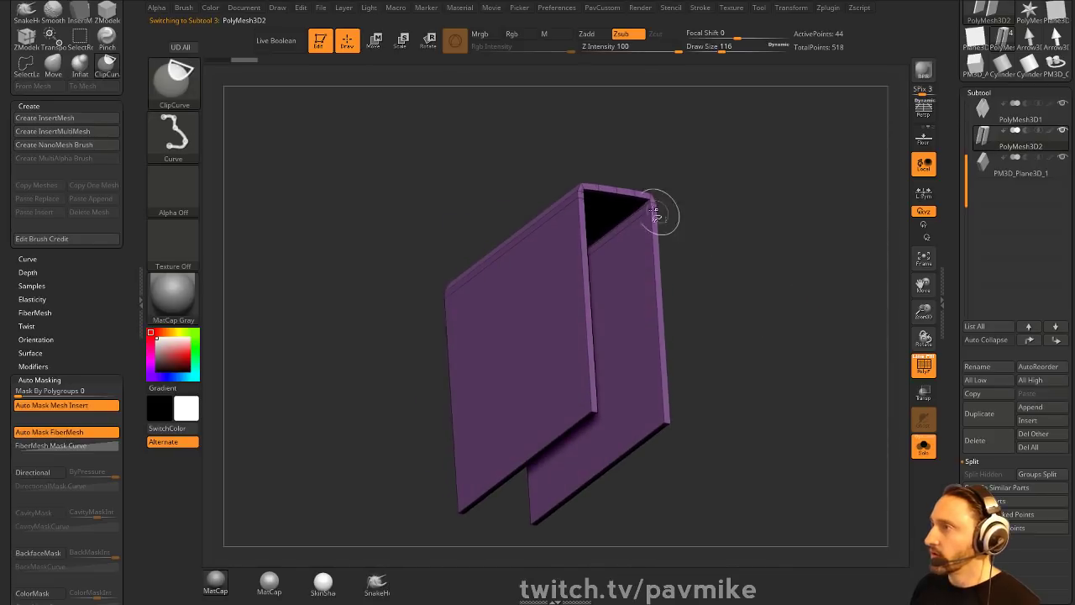
key(2)
click(789, 368)
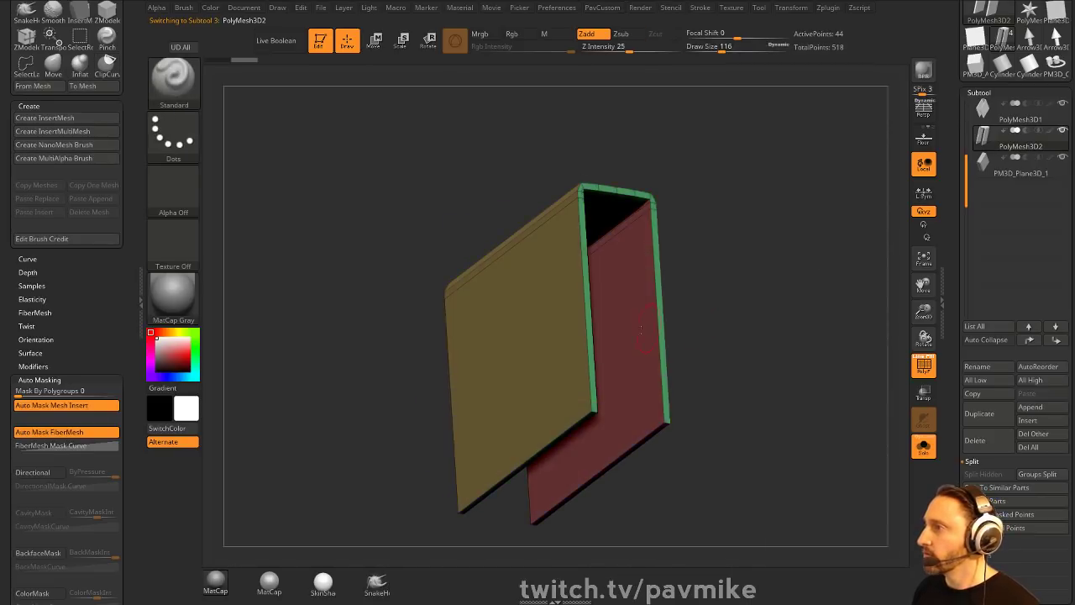
- Insert one edge loop across both cover boards and the spine with the ZModeler edge Insert action
mouse_move(768, 331)
mouse_down()
mouse_move(755, 239)
mouse_move(651, 186)
mouse_up()
key(ctrl+shift)
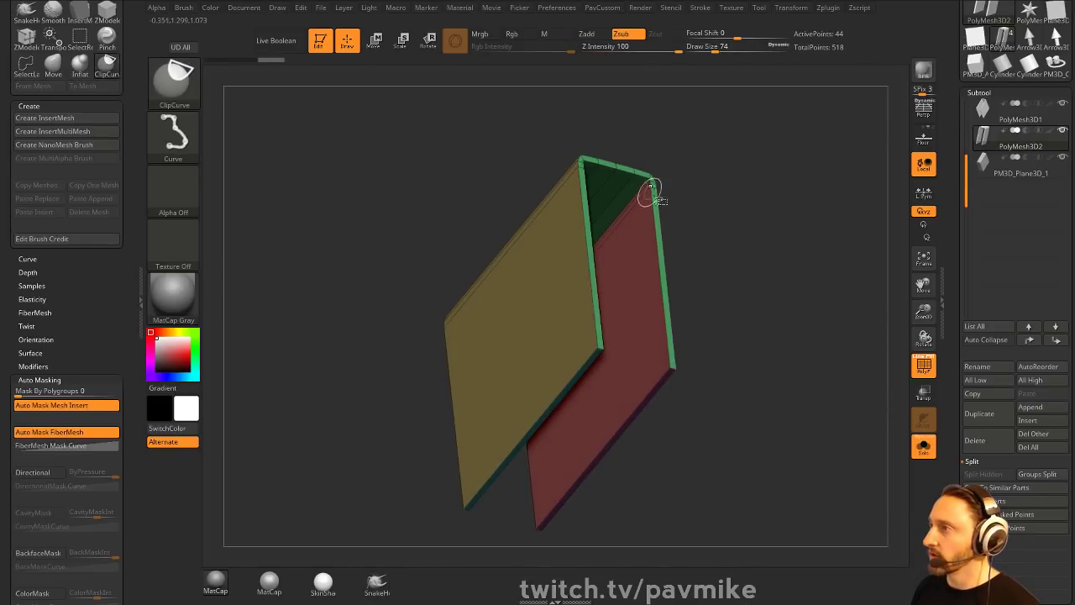
key(b)
key(z)
key(m)
key(space)
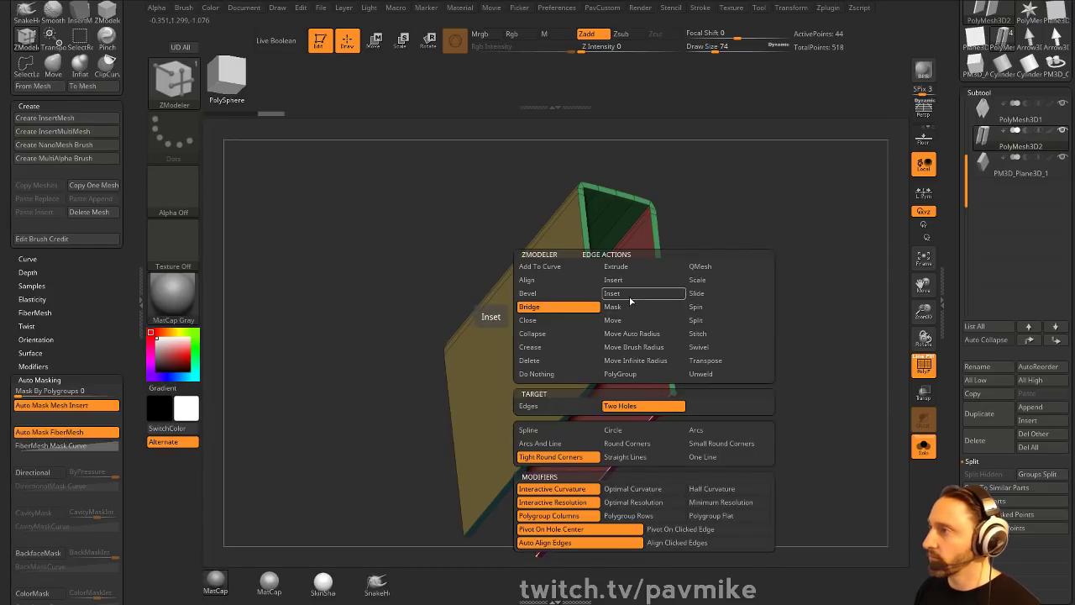
click(633, 283)
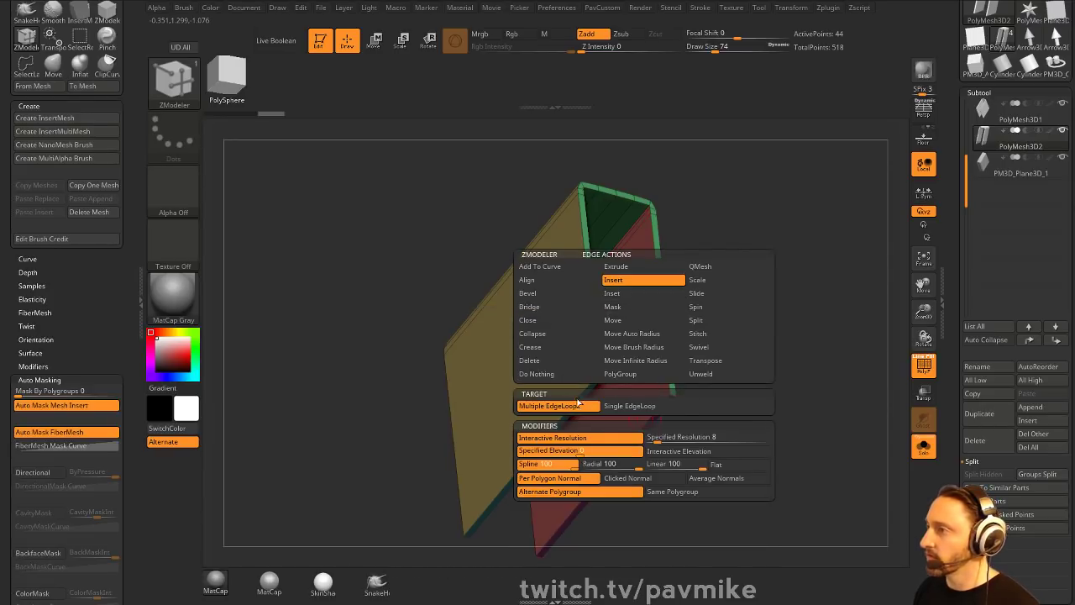
click(616, 443)
drag(728, 410, 734, 339)
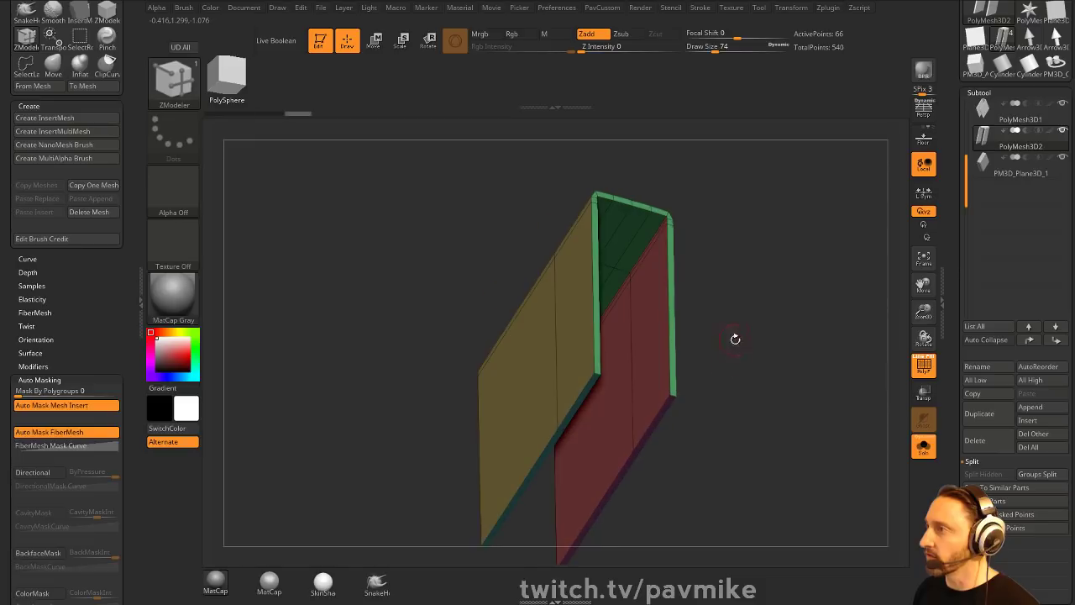
- Switch the visibility brush to SelectRect and hide one of the isolated cover's polygroups
ctrl+shift+click(635, 272)
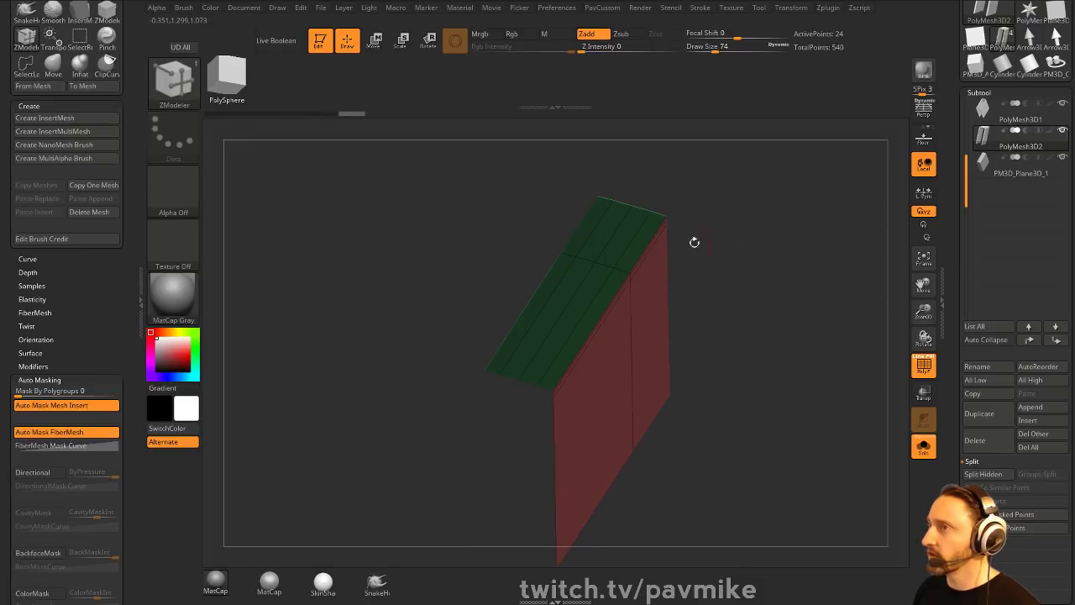
click(196, 85)
ctrl+shift+click(298, 92)
ctrl+shift+drag(785, 295, 694, 238)
ctrl+alt+shift+click(554, 273)
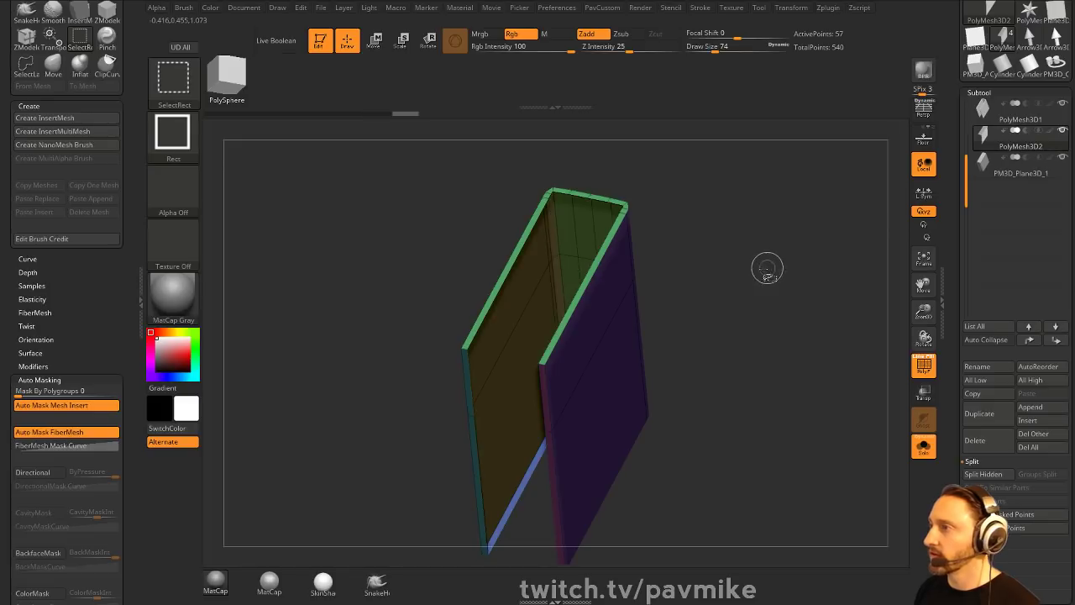
- Hide the cover's inner and rim polygroups and delete them, keeping only the outer shell of the boards and spine
drag(771, 270, 680, 269)
ctrl+shift+click(776, 229)
ctrl+shift+click(505, 295)
ctrl+shift+drag(550, 278, 592, 259)
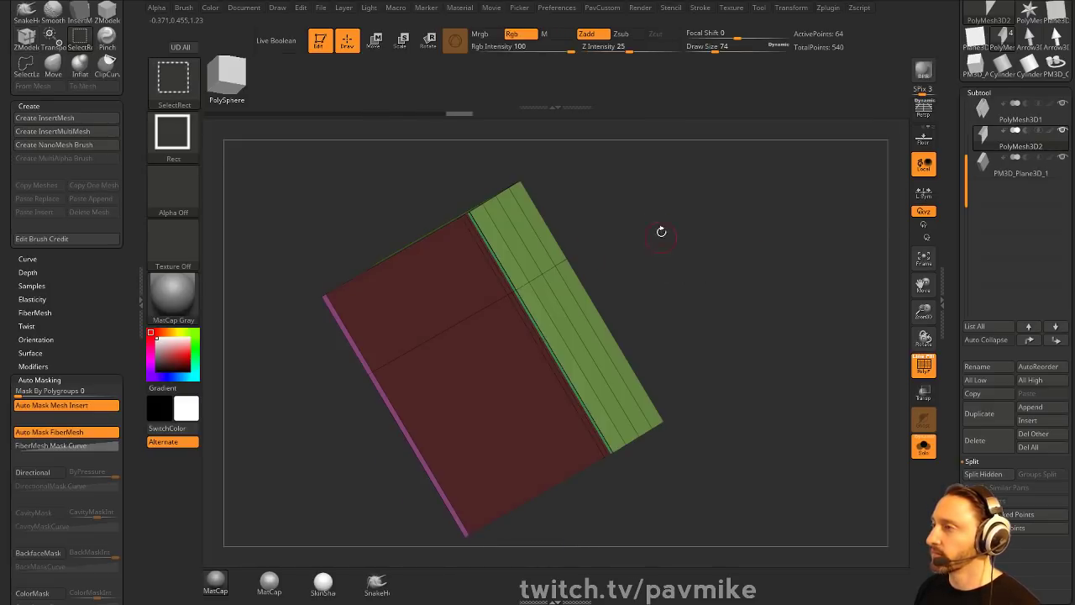
drag(660, 231, 617, 250)
ctrl+shift+click(534, 288)
drag(686, 199, 620, 229)
ctrl+shift+click(577, 257)
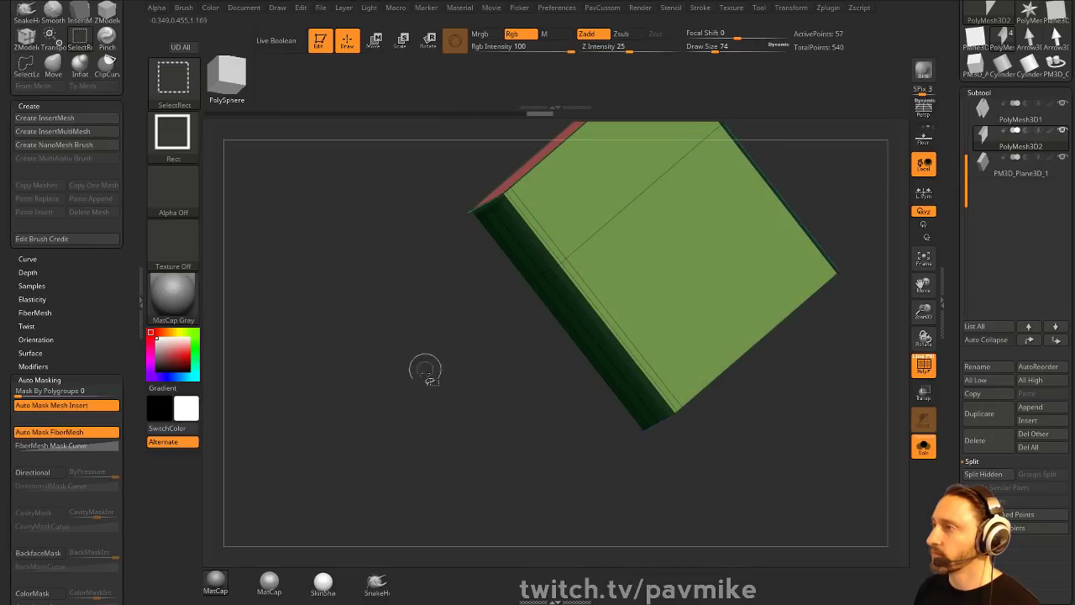
ctrl+shift+drag(426, 372, 444, 388)
drag(450, 378, 763, 301)
key(1)
click(799, 254)
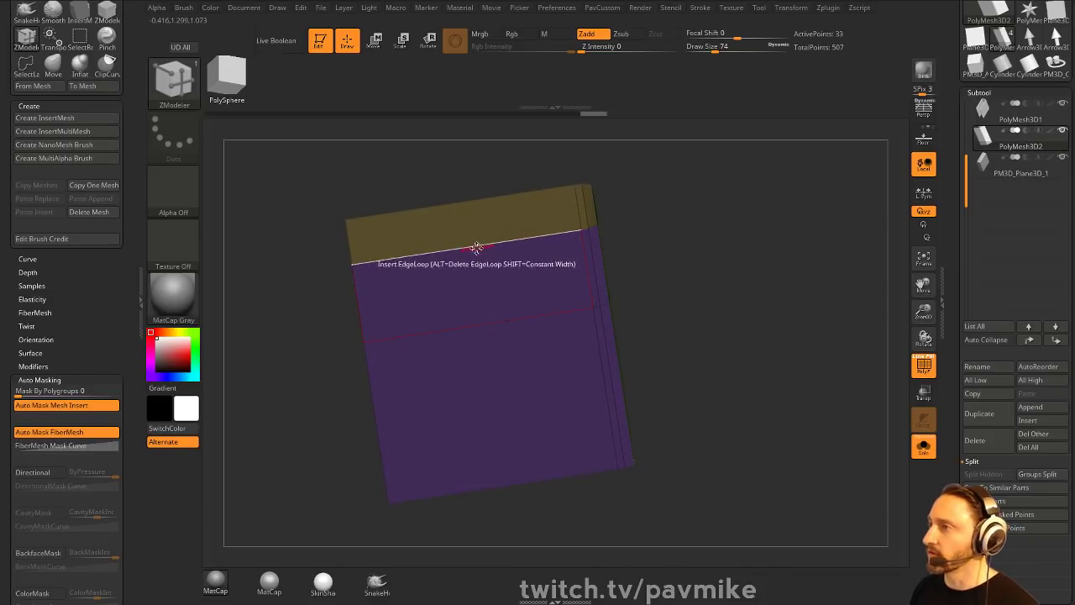
- Bridge the matching open end edges of the two boards using the ZModeler edge Bridge action targeting Edges
key(space)
click(380, 285)
click(386, 386)
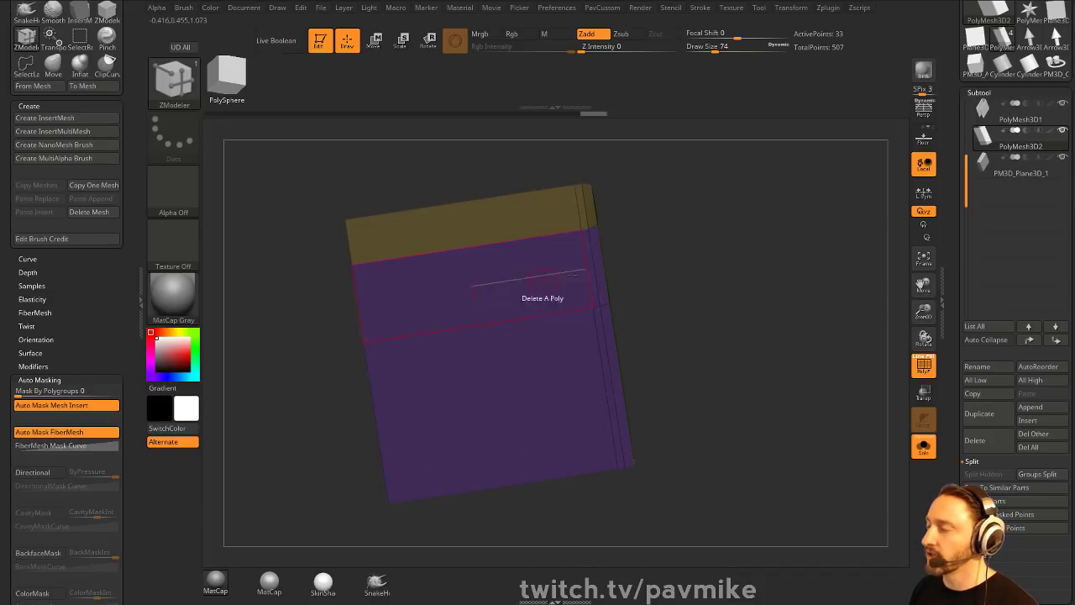
drag(677, 276, 649, 293)
click(510, 266)
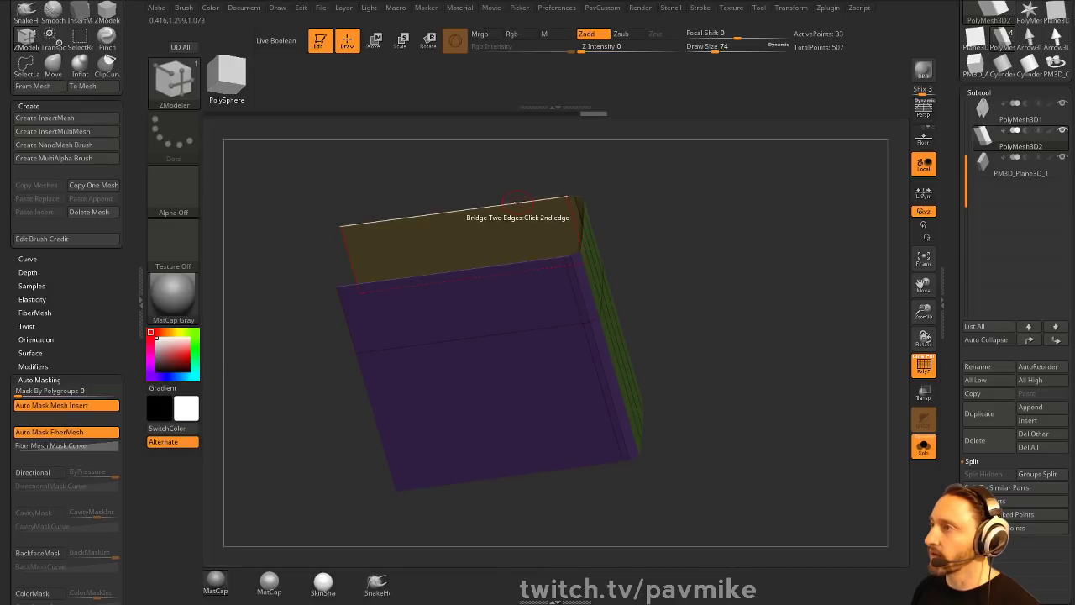
click(518, 201)
drag(697, 252, 670, 311)
click(476, 342)
click(449, 388)
- Close the shell's remaining openings and convert the solid block to a DynaMesh at resolution 128
key(d)
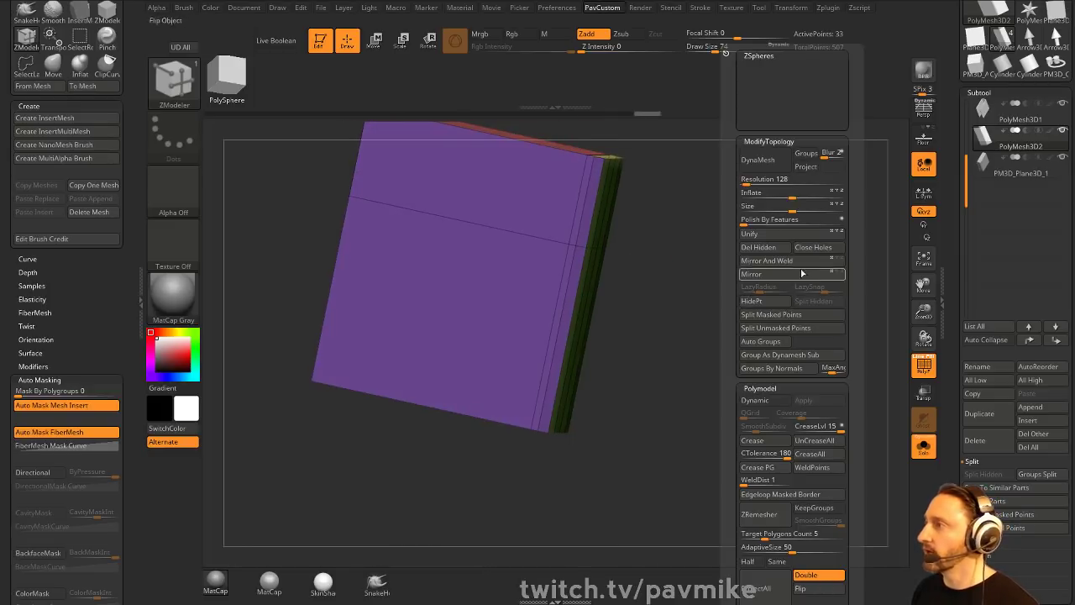
right_drag(724, 284, 793, 293)
key(g)
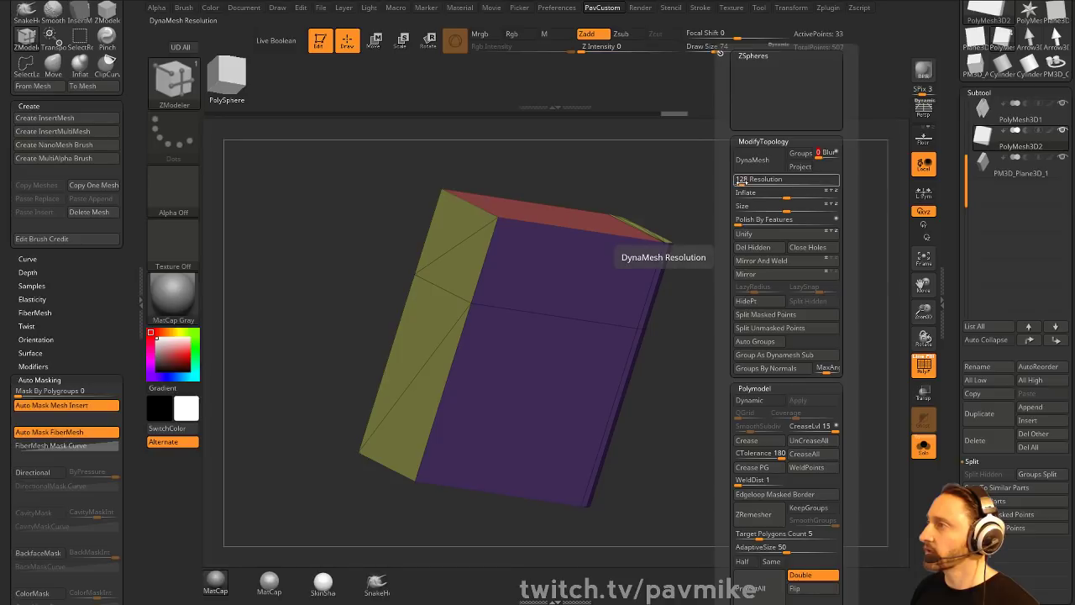
click(752, 160)
drag(806, 358, 788, 378)
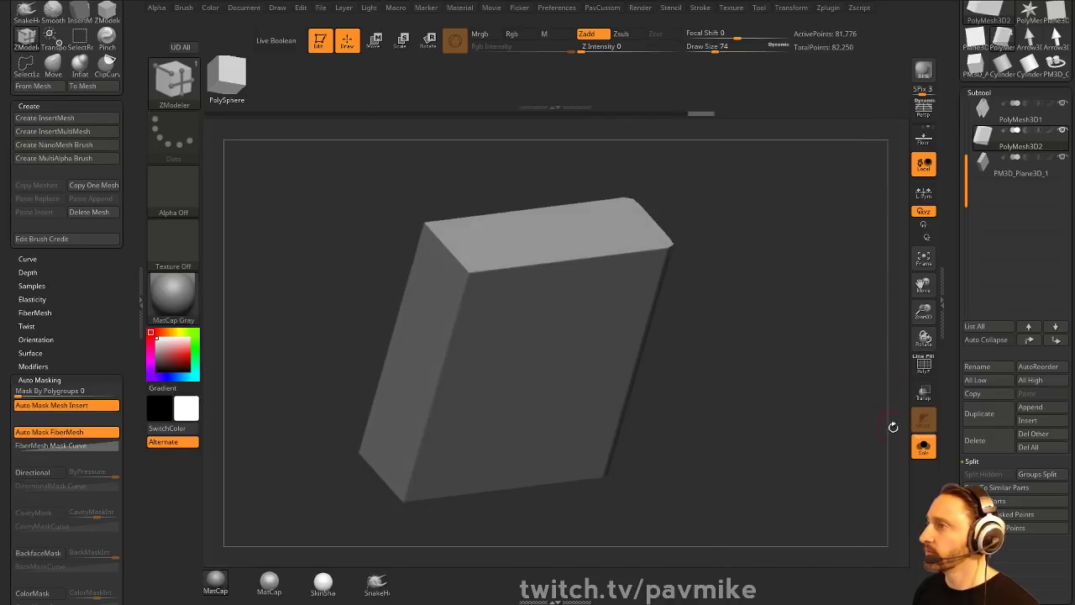
- Turn Solo mode off and hide the original cover subtool PolyMesh3D1
click(917, 447)
mouse_move(815, 299)
mouse_down()
mouse_move(797, 286)
mouse_move(804, 293)
mouse_move(777, 233)
mouse_move(826, 254)
mouse_move(794, 249)
mouse_move(814, 280)
mouse_up()
click(1062, 105)
mouse_move(612, 156)
alt+mouse_down()
mouse_move(648, 291)
mouse_move(629, 233)
mouse_move(632, 259)
alt+mouse_up()
- Try carving into the block's narrow end face with the ClayTubes brush at draw size 234
key(b)
key(c)
key(t)
key(s)
drag(454, 262, 434, 254)
mouse_move(544, 244)
mouse_down()
mouse_move(545, 231)
mouse_move(526, 231)
mouse_up()
key(ctrl+z)
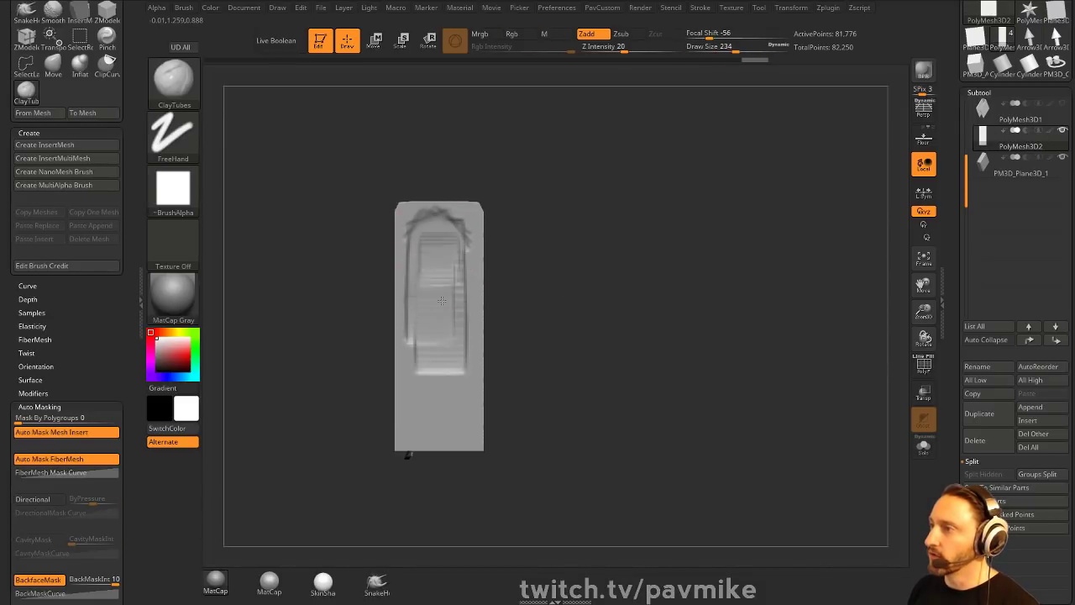
mouse_move(442, 301)
alt+mouse_down()
mouse_move(445, 262)
mouse_move(441, 277)
alt+mouse_up()
mouse_move(618, 262)
mouse_down()
mouse_move(605, 245)
mouse_move(582, 263)
mouse_up()
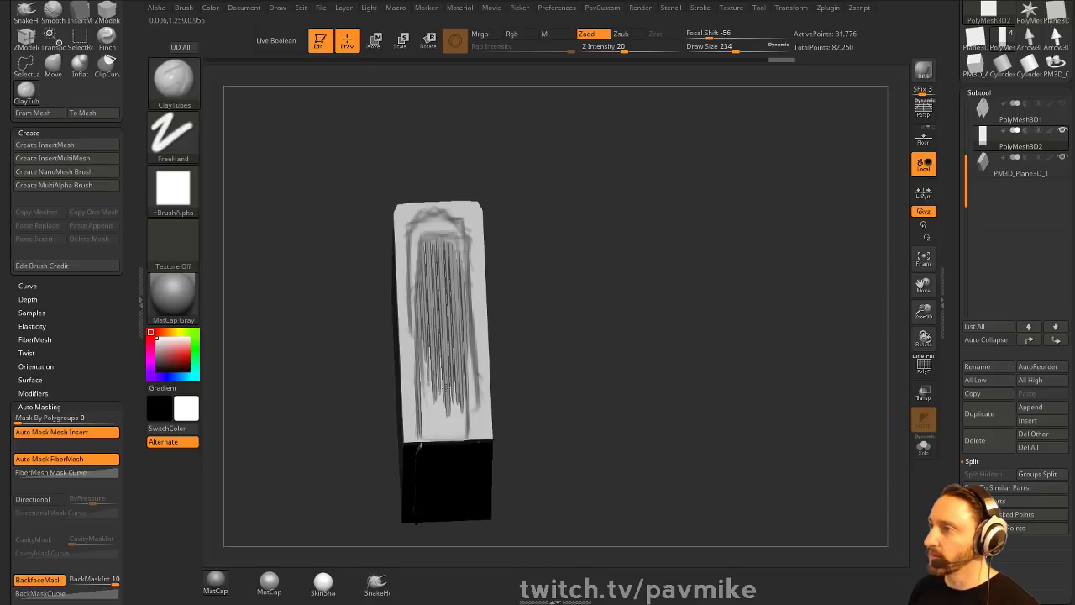
drag(629, 317, 624, 269)
- Mask the middle of the block where the pages sit, leaving the cover thickness around it unmasked
key(ctrl)
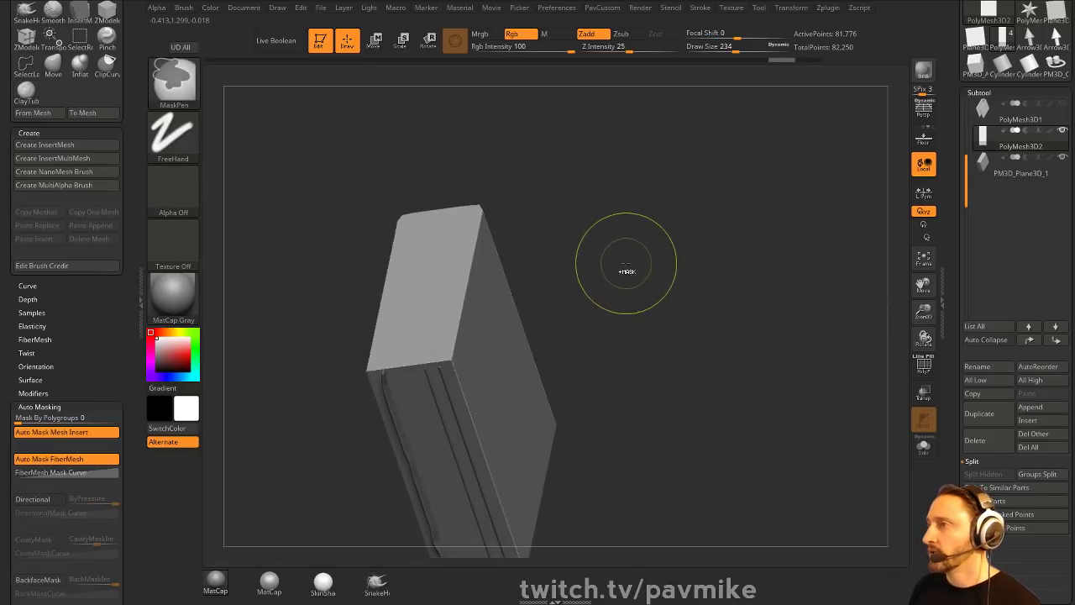
shift+drag(629, 210, 638, 285)
mouse_move(538, 304)
ctrl+mouse_down()
mouse_move(457, 307)
mouse_move(453, 355)
mouse_move(473, 409)
ctrl+mouse_up()
mouse_move(689, 244)
mouse_down()
mouse_move(641, 294)
mouse_move(654, 219)
mouse_up()
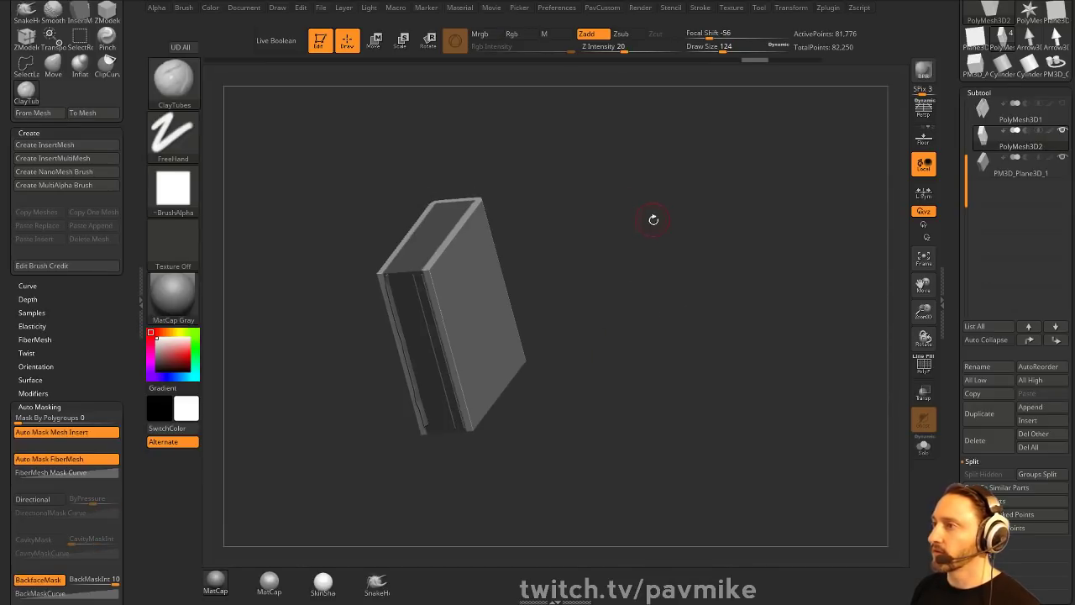
- Invert the mask and apply a negative Inflate to sink the page area inward between the boards
key(space)
ctrl+click(652, 249)
key(space)
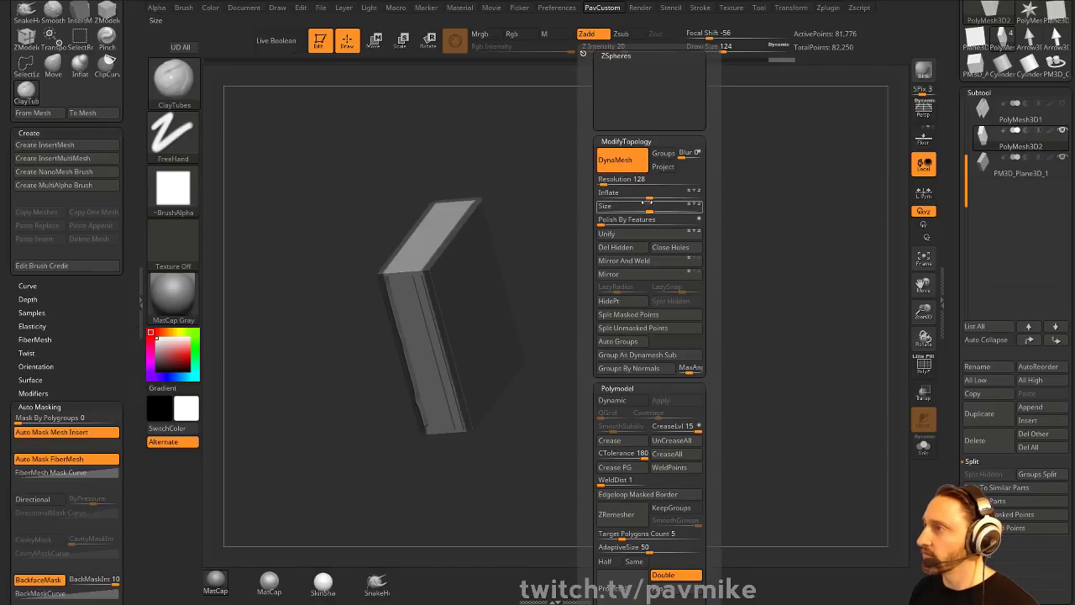
drag(644, 196, 615, 195)
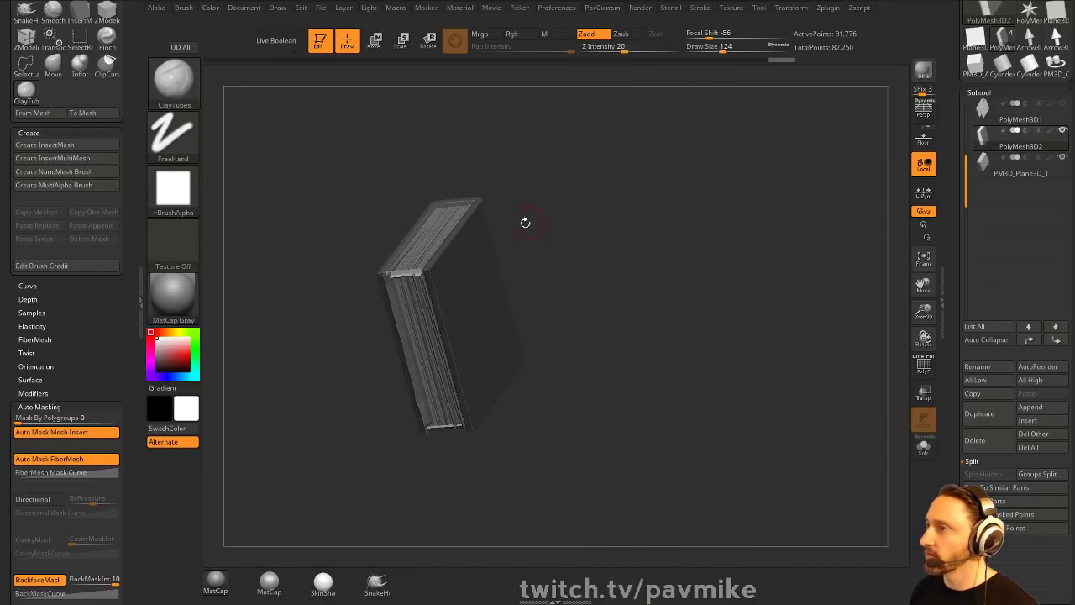
- Isolate the cover block and clip its recessed fore-edge surface straight with the ClipCurve brush
shift+drag(602, 242, 614, 276)
click(925, 446)
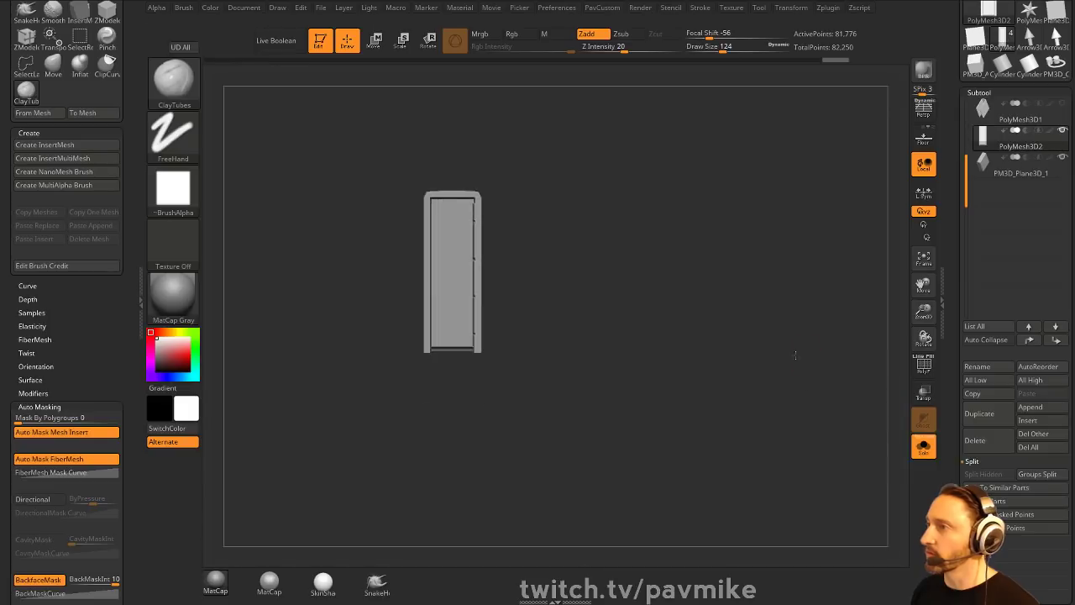
alt+drag(795, 355, 809, 369)
ctrl+shift+click(180, 88)
ctrl+shift+click(292, 141)
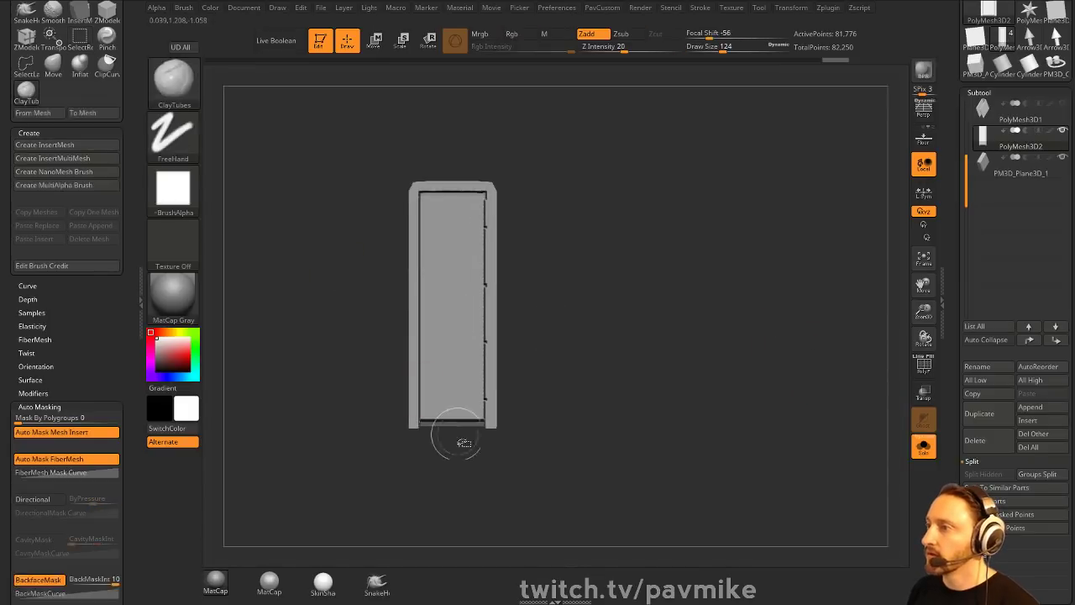
mouse_move(487, 449)
ctrl+shift+mouse_down()
mouse_move(396, 448)
mouse_move(399, 426)
mouse_move(419, 421)
ctrl+shift+mouse_up()
- Clip the recessed surfaces at both ends of the block between the boards and remesh it with DynaMesh
mouse_move(672, 334)
mouse_down()
mouse_move(672, 233)
mouse_move(663, 256)
mouse_move(658, 243)
mouse_move(672, 353)
mouse_move(661, 336)
mouse_move(802, 143)
mouse_move(728, 235)
mouse_move(744, 278)
mouse_move(618, 244)
mouse_move(620, 254)
mouse_move(581, 271)
mouse_move(475, 283)
mouse_move(405, 261)
mouse_up()
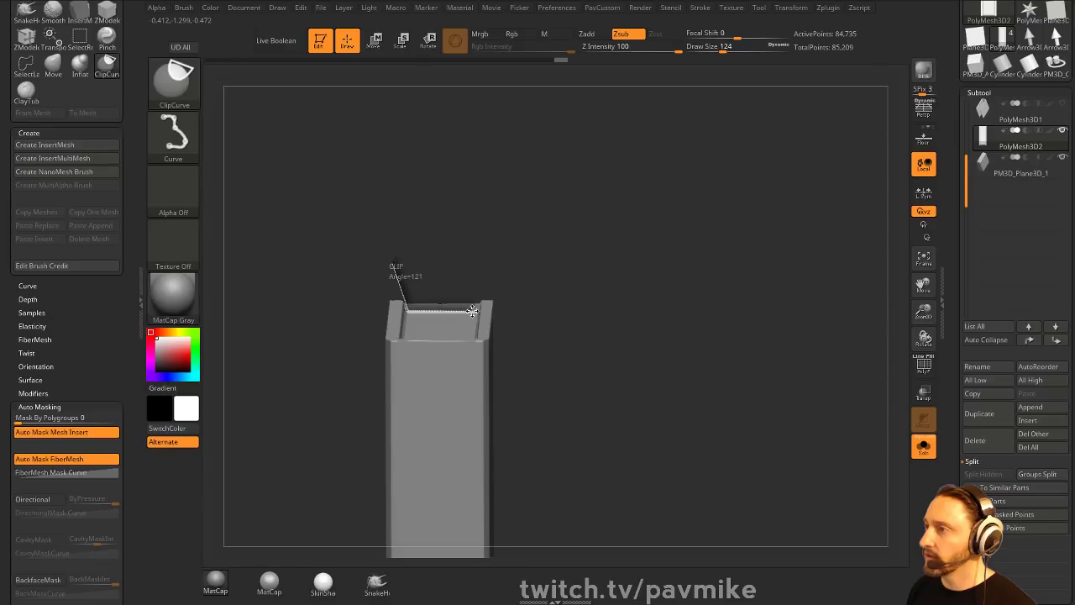
ctrl+shift+drag(482, 296, 484, 294)
mouse_move(569, 232)
mouse_down()
mouse_move(692, 249)
mouse_move(677, 288)
mouse_up()
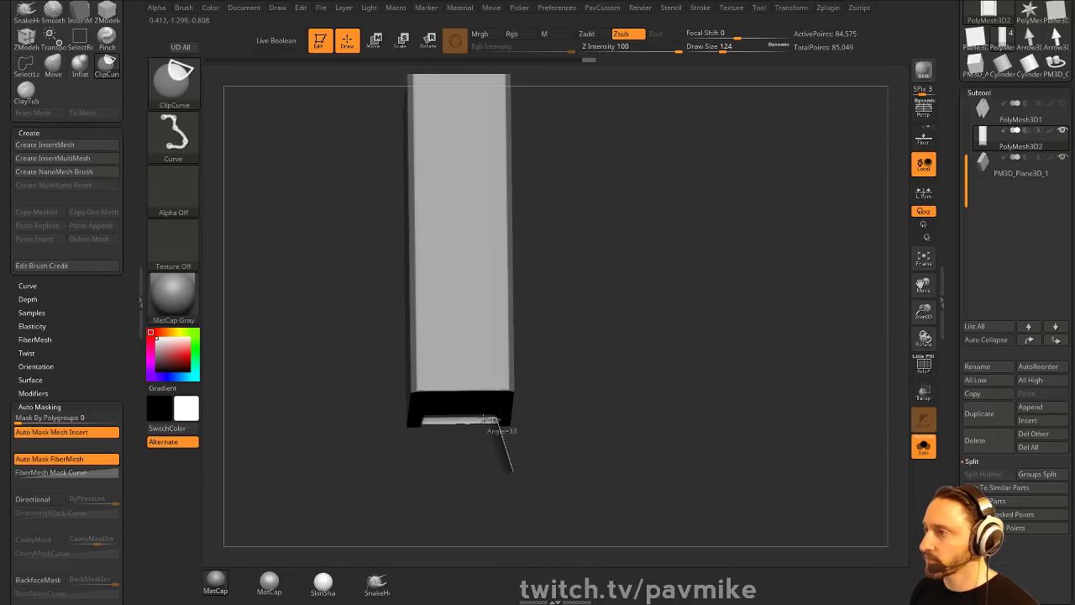
ctrl+shift+drag(429, 418, 412, 469)
ctrl+drag(699, 303, 711, 335)
mouse_move(707, 336)
mouse_down()
mouse_move(681, 257)
mouse_move(811, 343)
mouse_up()
key(c)
click(782, 262)
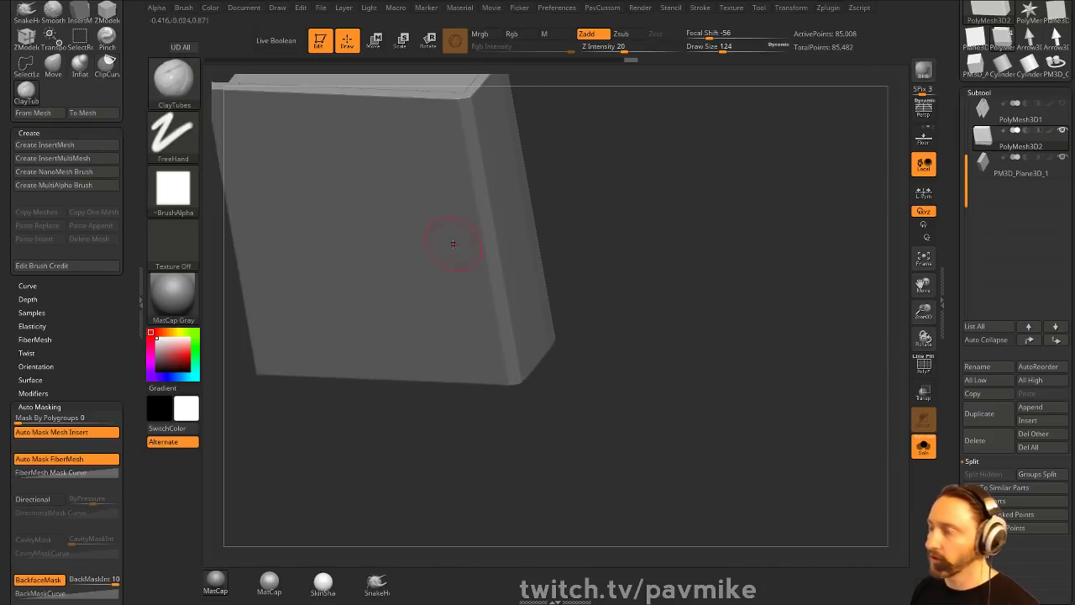
- Turn Solo mode off to bring back the pages and select the Standard brush
shift+drag(674, 278, 514, 357)
click(922, 446)
mouse_move(781, 330)
alt+mouse_down()
mouse_move(762, 267)
mouse_move(902, 171)
mouse_move(1017, 198)
mouse_move(688, 278)
mouse_move(697, 295)
mouse_move(704, 288)
alt+mouse_up()
key(b)
key(s)
key(t)
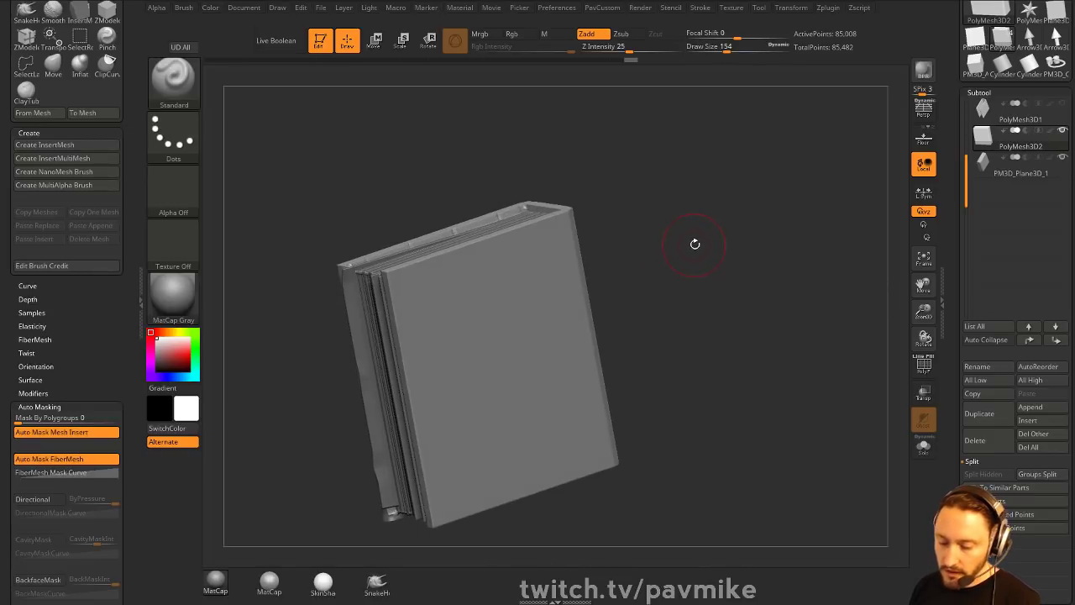
key(b)
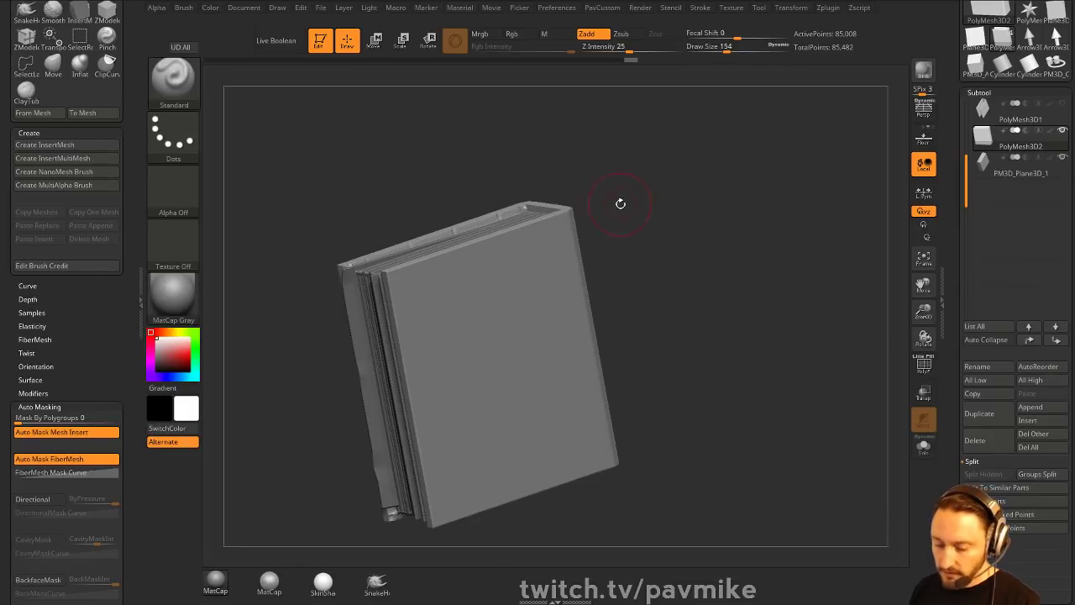
- Load the hard-surface Connectors_Panels brush from the HardSurfaceAlpha folder of the LightBox brushes
key(comma)
click(338, 77)
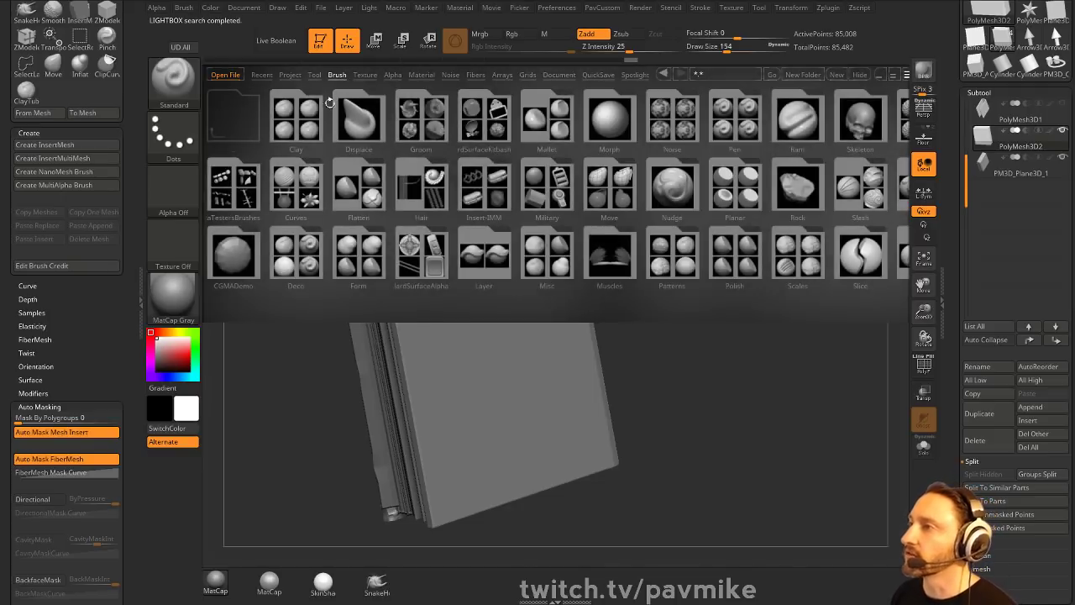
double_click(427, 261)
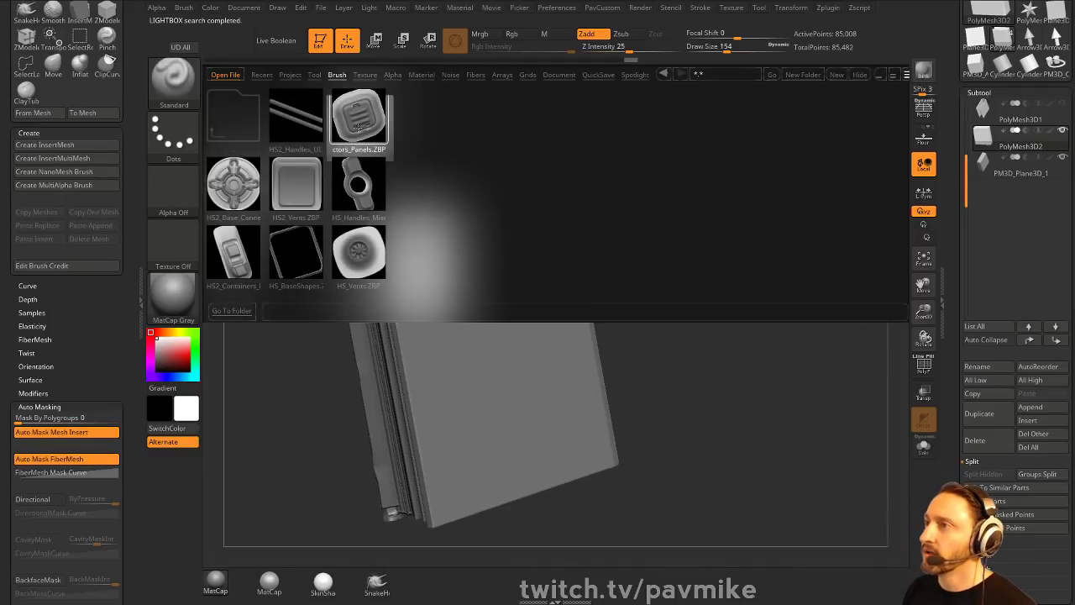
double_click(358, 116)
alt+drag(713, 367, 713, 273)
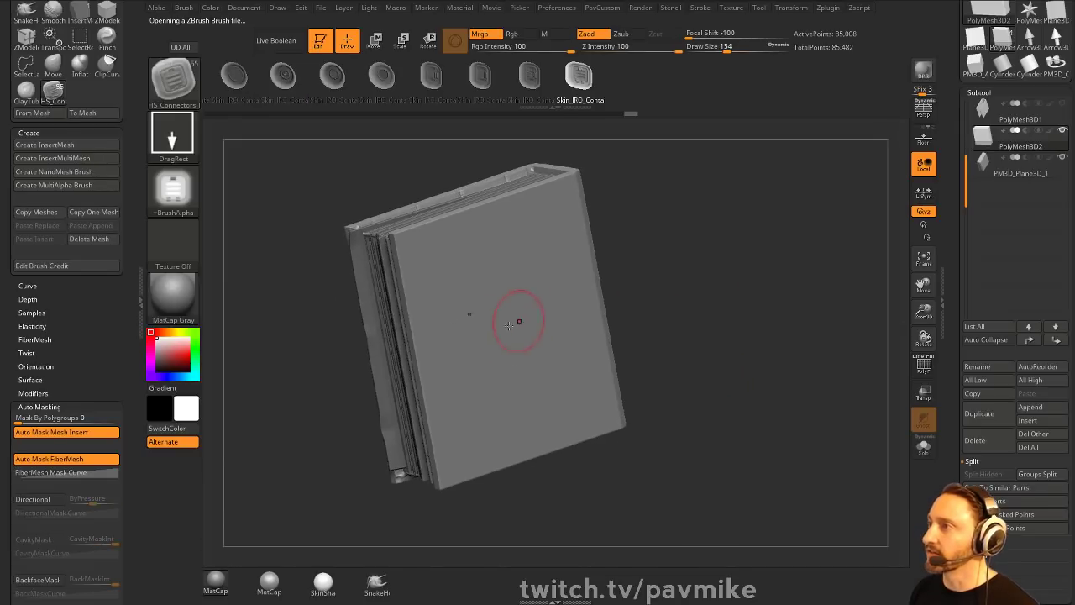
- Set the draw size to 223 and try stamping the connector panel detail onto the front cover
key(s)
click(494, 338)
drag(496, 335, 507, 397)
key(ctrl+z)
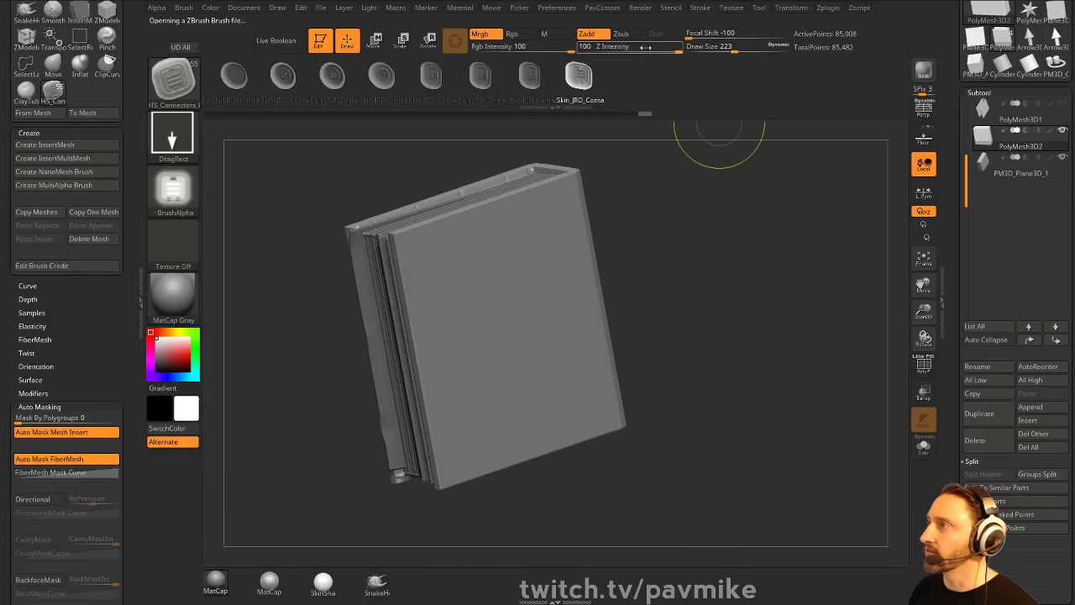
- Try stamping the connector panel detail at several sizes on the front cover with Z Intensity 34
drag(489, 320, 514, 420)
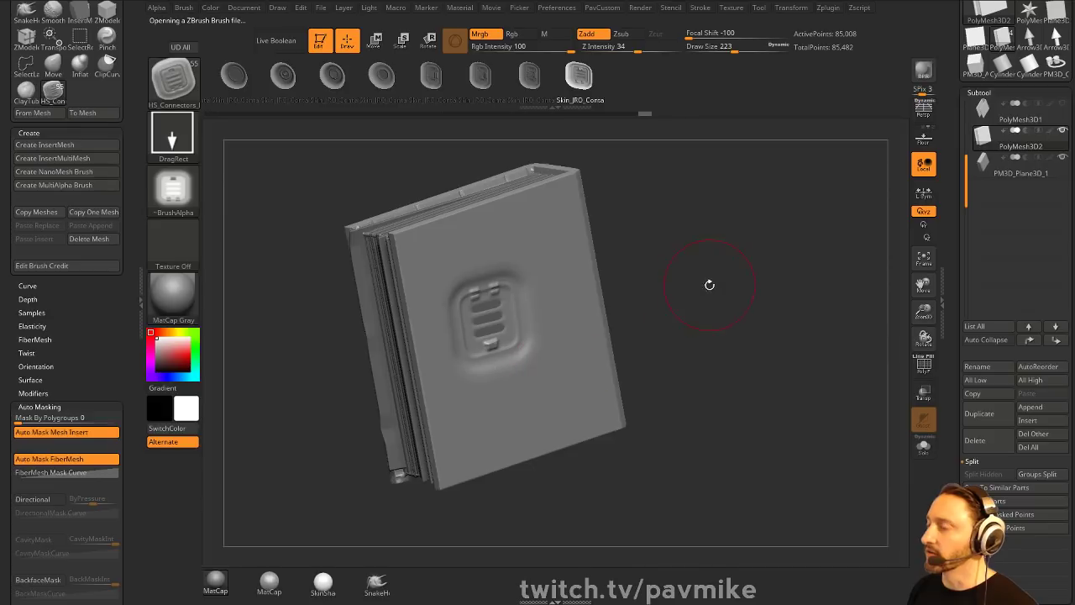
drag(710, 284, 706, 280)
key(ctrl+z)
drag(512, 305, 548, 484)
drag(746, 297, 765, 305)
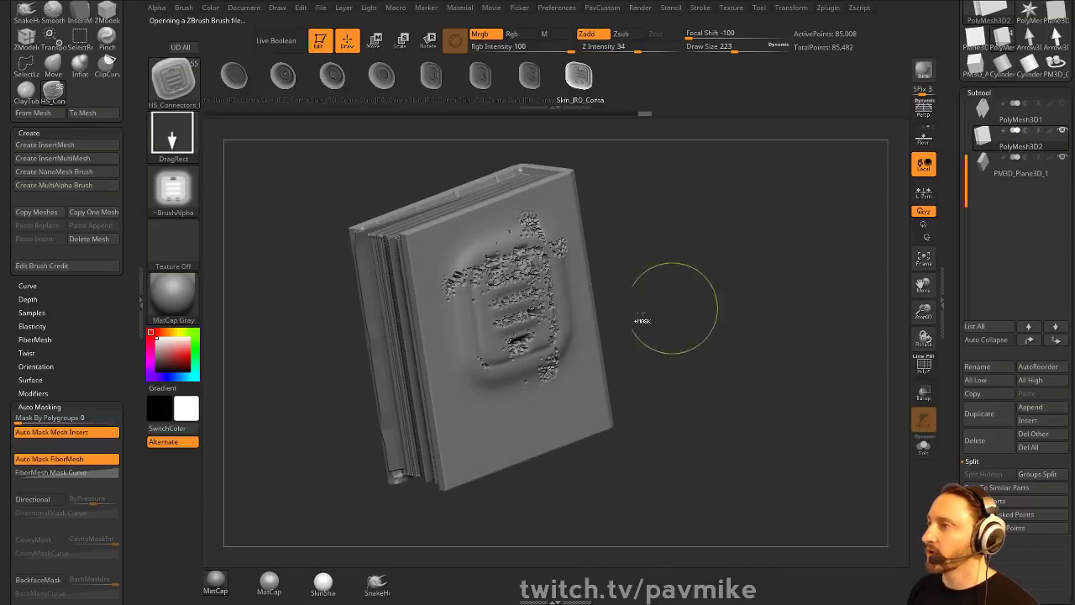
key(ctrl+z)
drag(503, 325, 515, 456)
key(ctrl+z)
- Isolate the cover with Solo mode and try one large connector panel stamp on the front board
click(858, 370)
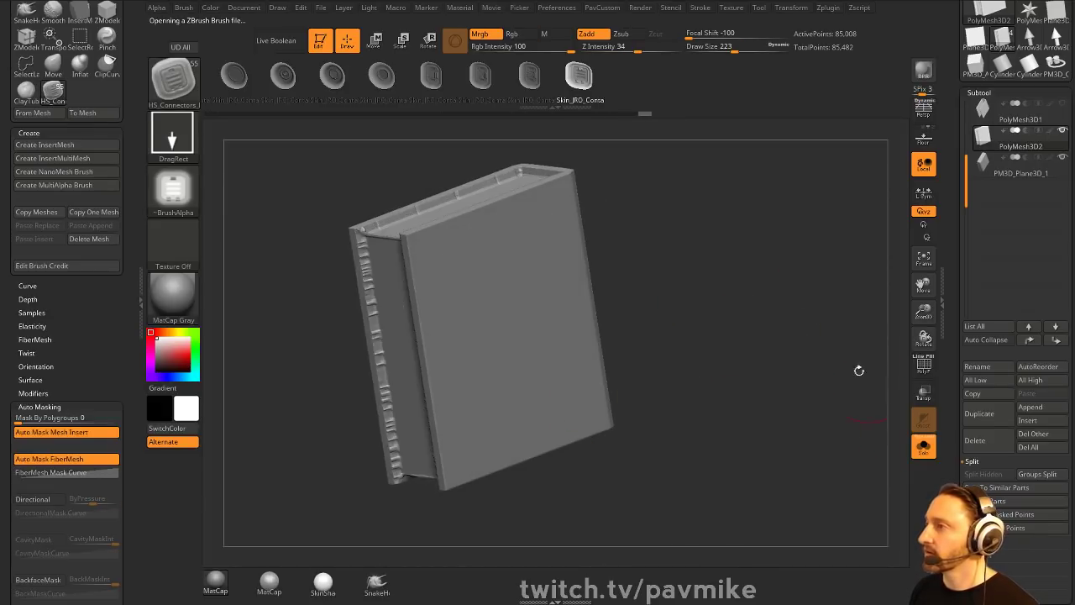
drag(859, 370, 877, 378)
drag(499, 325, 531, 457)
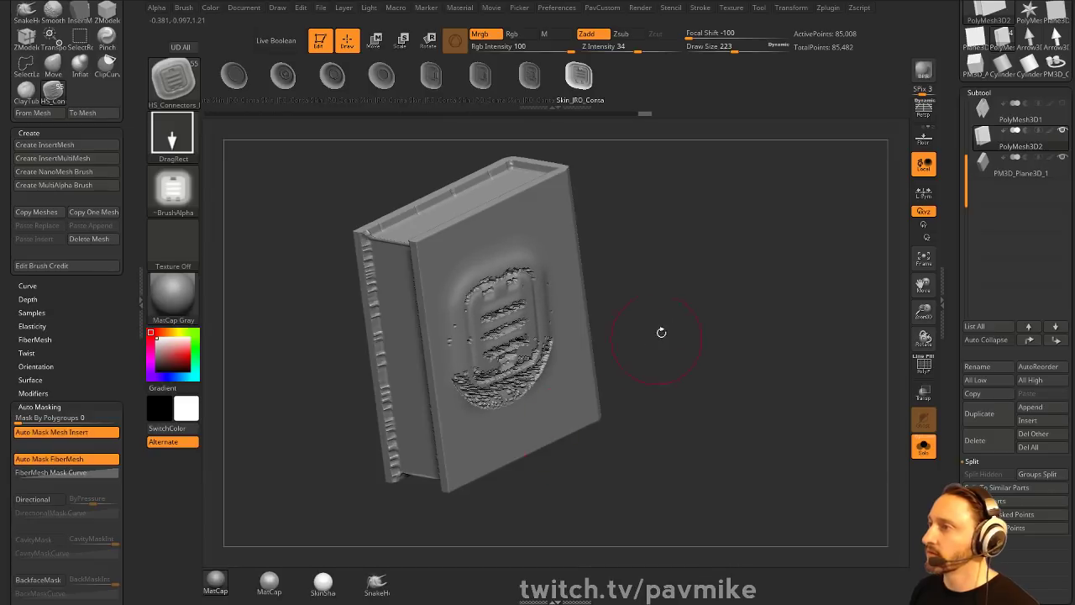
drag(660, 331, 636, 336)
key(ctrl+z)
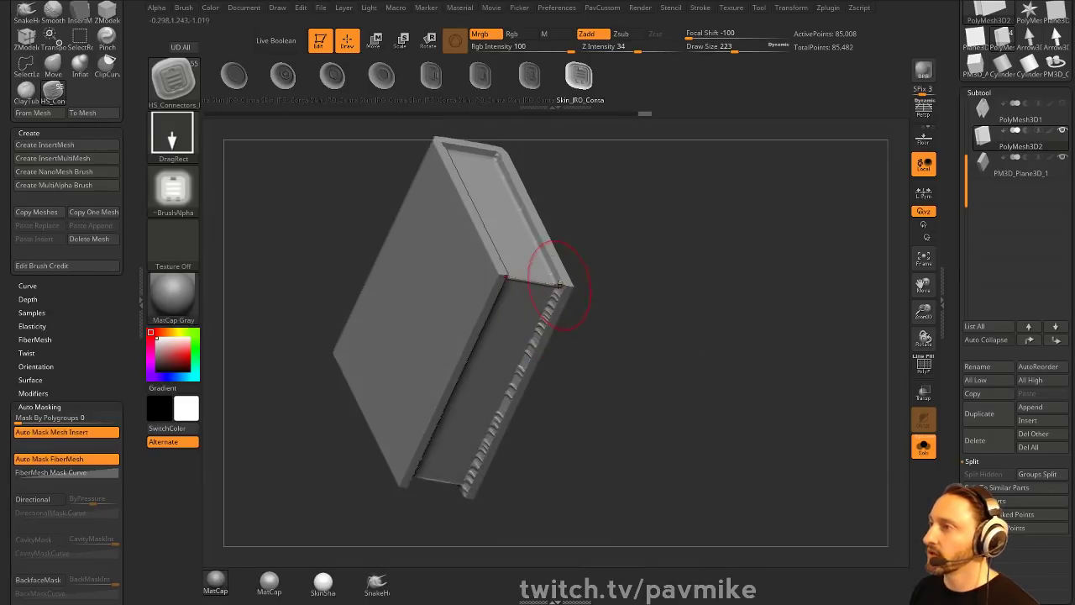
- Enable BackfaceMask in the brush's auto masking and try the connector panel stamp on the front cover
key(space)
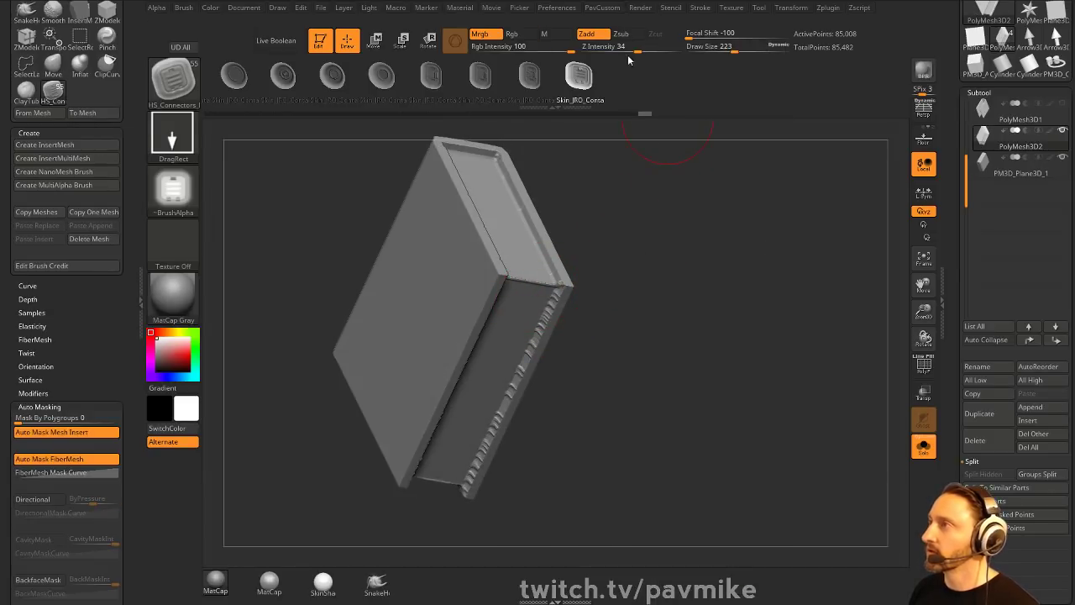
drag(672, 234, 640, 237)
drag(103, 485, 103, 210)
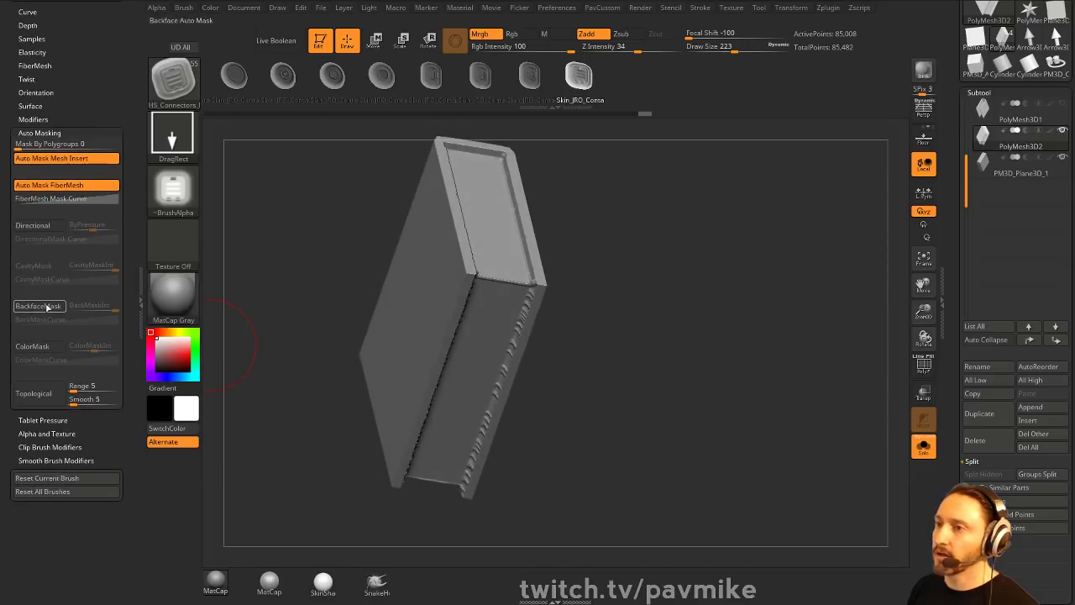
click(45, 306)
drag(631, 268, 620, 387)
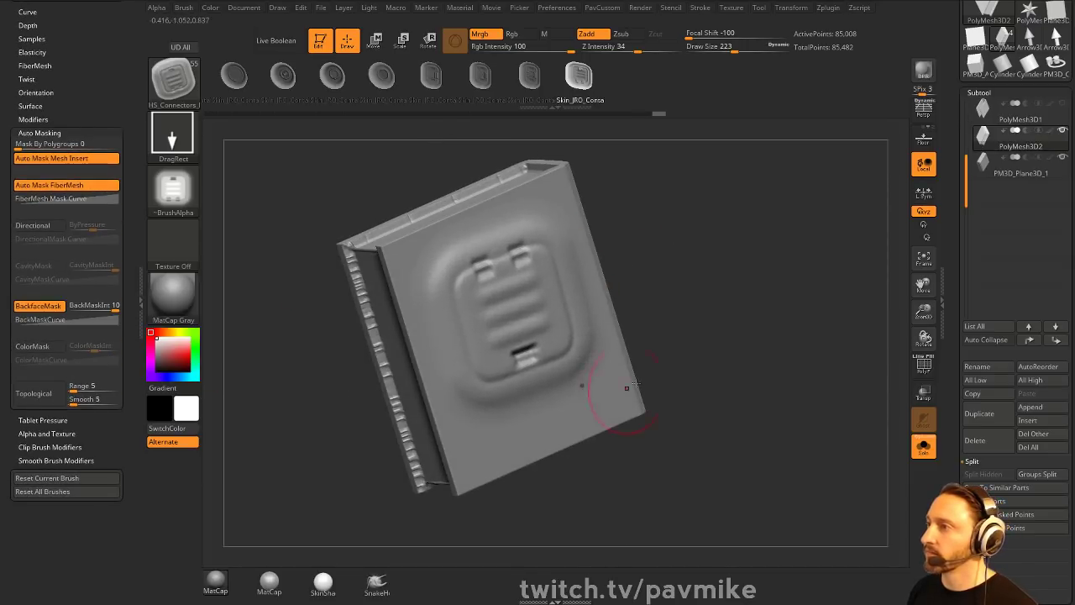
drag(689, 357, 717, 321)
key(ctrl+z)
drag(517, 319, 581, 371)
key(ctrl+z)
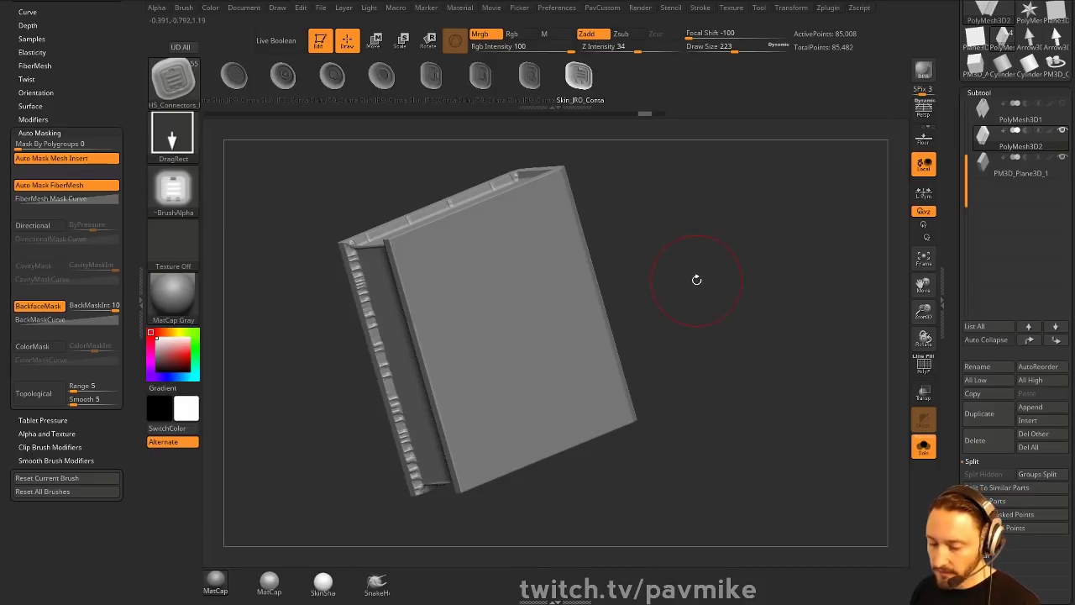
- Browse the LightBox brush folders for another detail brush and close LightBox
key(b)
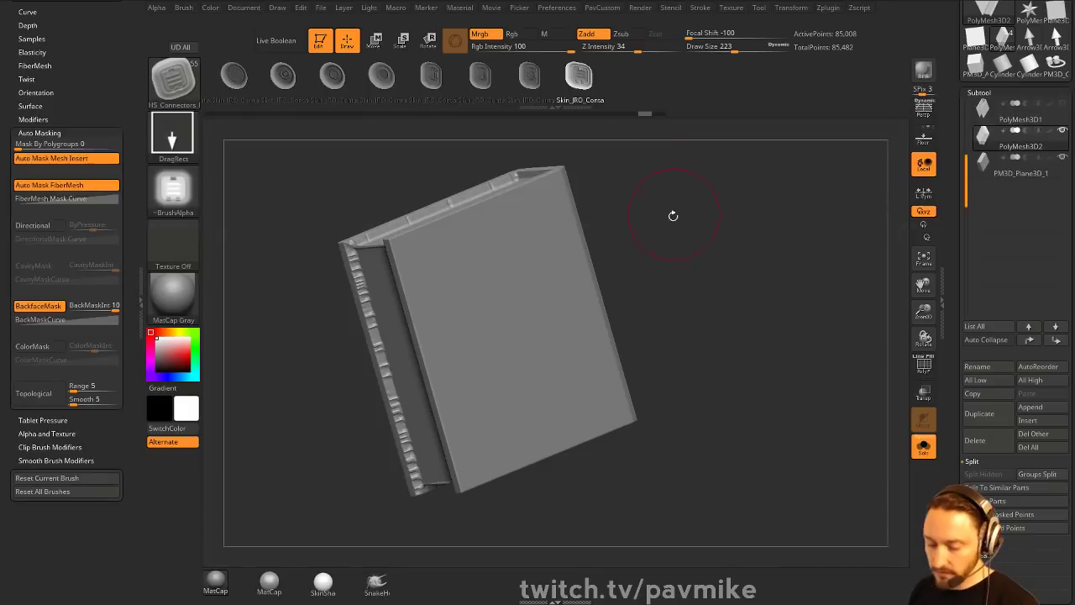
key(comma)
click(337, 129)
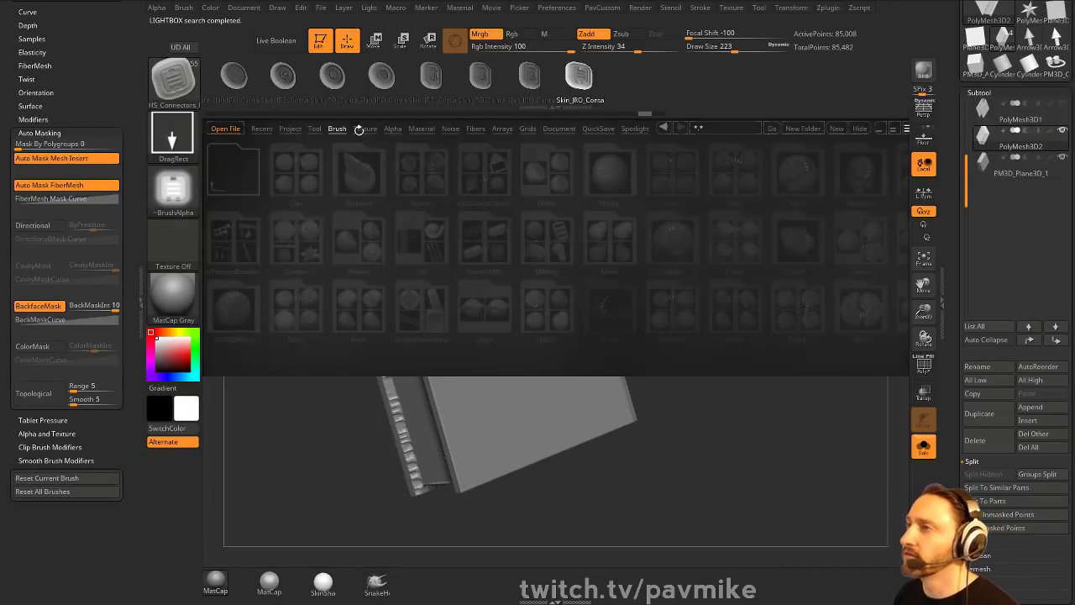
drag(400, 220, 344, 212)
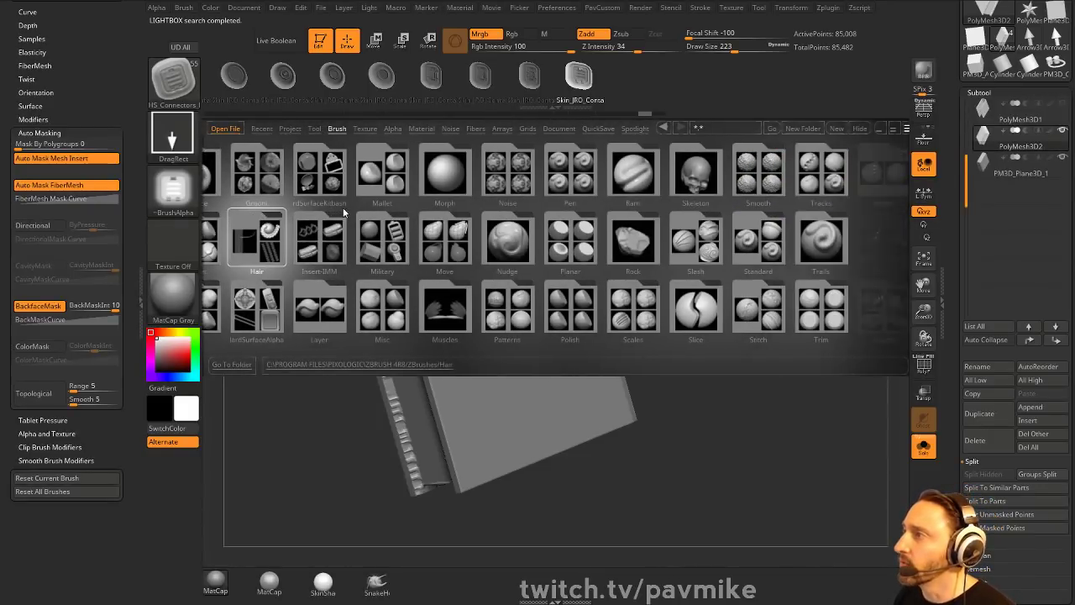
scroll(343, 213, up, 1)
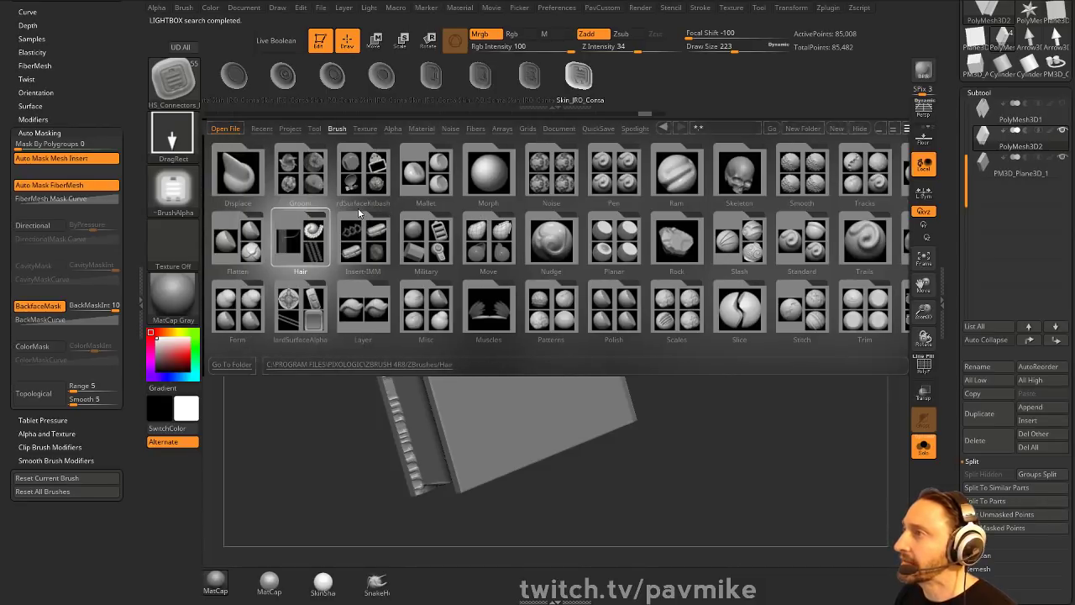
scroll(359, 213, up, 3)
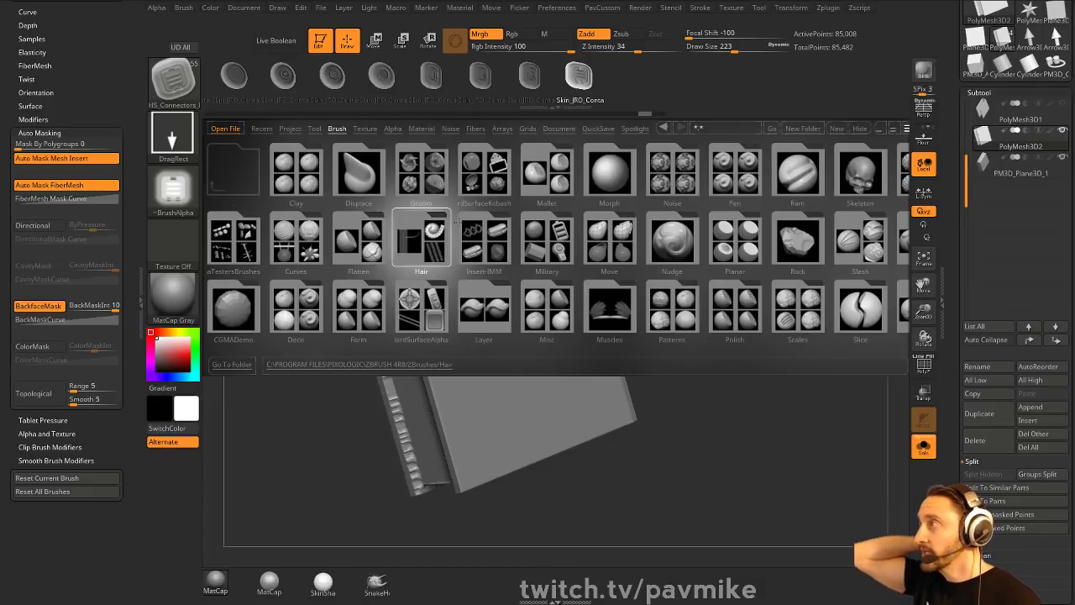
click(854, 130)
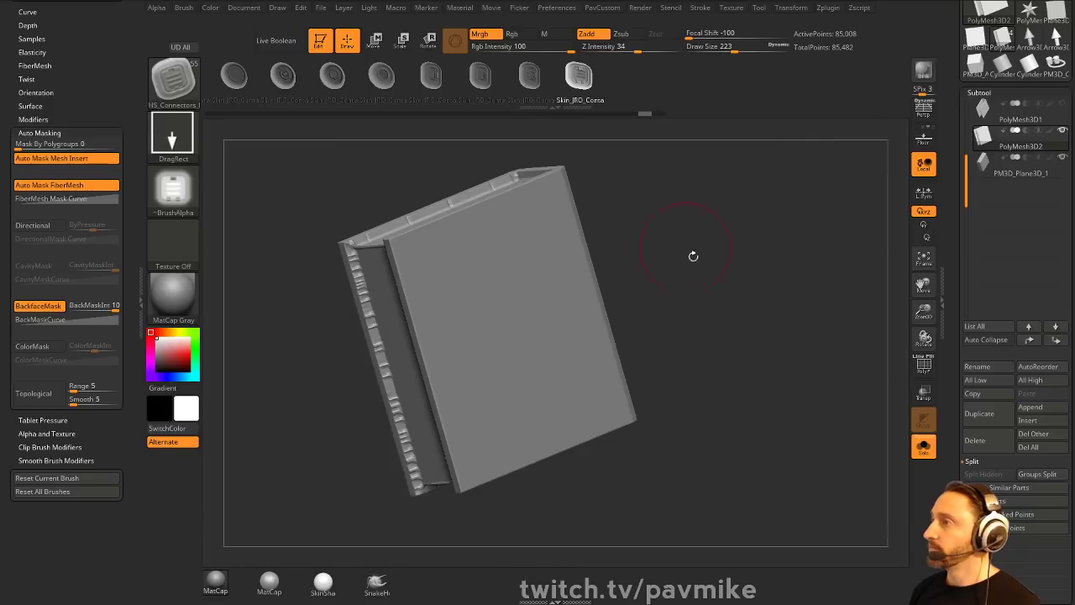
- Select the Standard brush, try masking a circle in the middle of the front cover with MaskPerfectCircle, and clear the mask
mouse_move(694, 254)
shift+mouse_down()
mouse_move(737, 245)
mouse_move(754, 264)
mouse_move(717, 262)
shift+mouse_up()
key(b)
key(s)
key(t)
key(s)
mouse_move(730, 262)
mouse_down()
mouse_move(823, 255)
mouse_move(744, 278)
mouse_up()
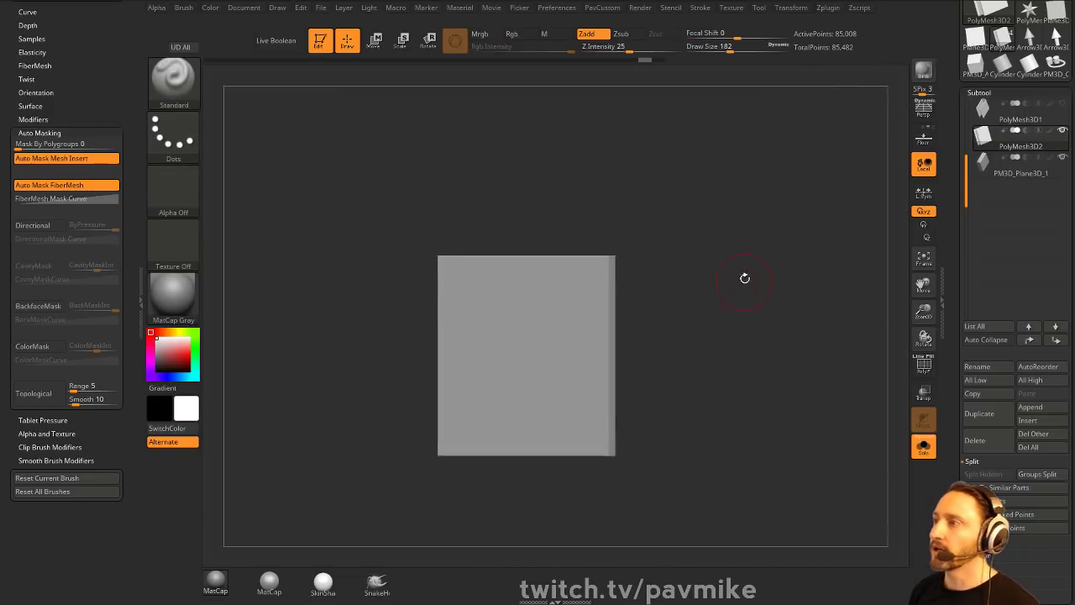
ctrl+click(174, 81)
click(454, 144)
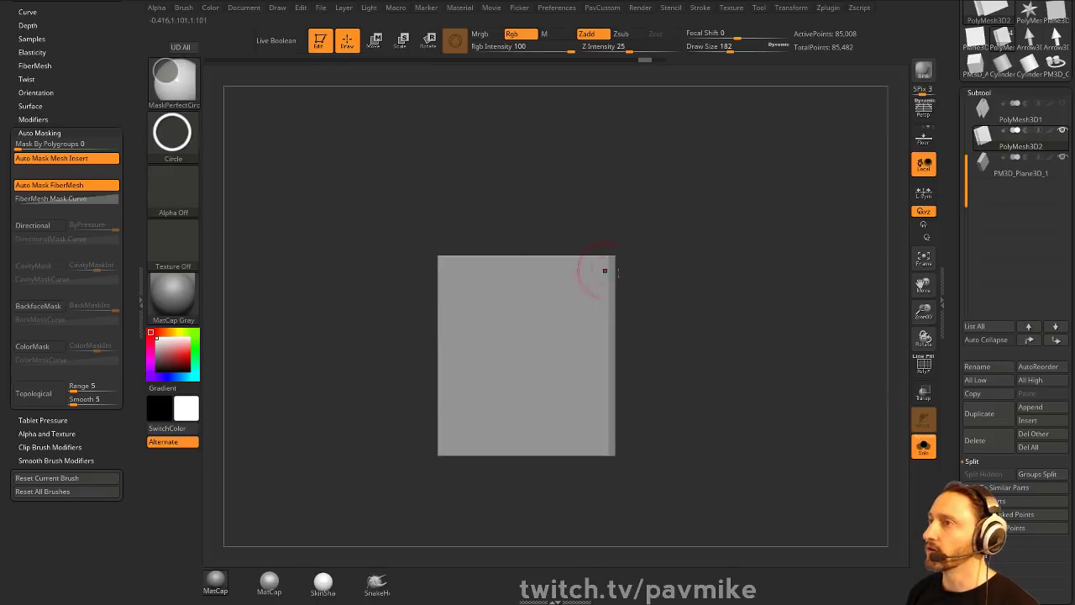
mouse_move(612, 314)
mouse_down()
mouse_move(643, 389)
mouse_move(581, 427)
mouse_move(564, 408)
mouse_move(561, 416)
mouse_up()
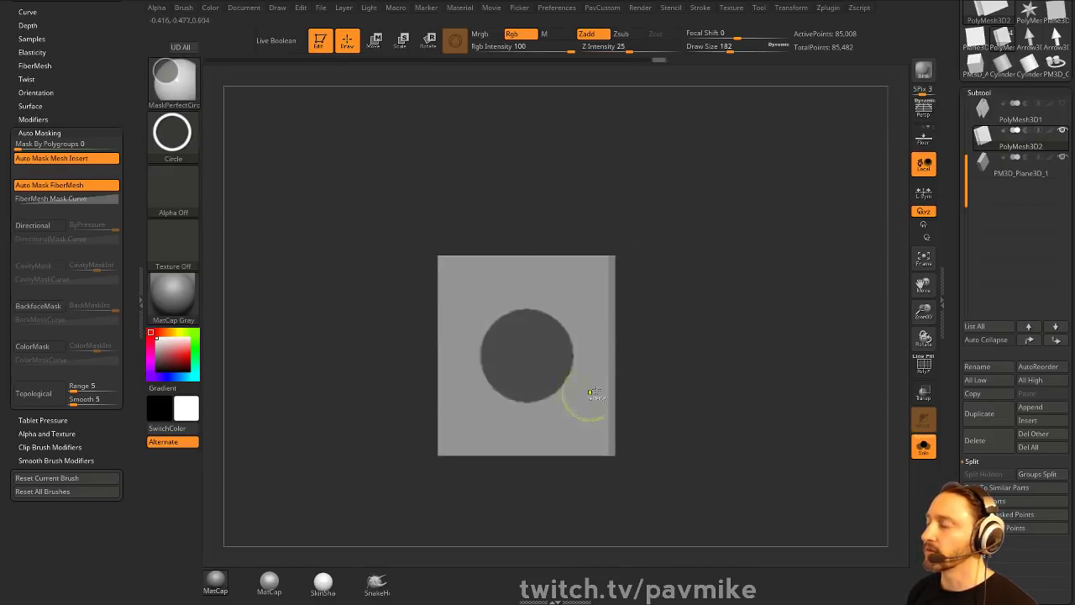
drag(707, 355, 687, 365)
ctrl+drag(751, 327, 740, 324)
- Insert a Sphere32 primitive in the middle of the front cover with the IMM primitives brush and reposition it
key(b)
key(i)
key(p)
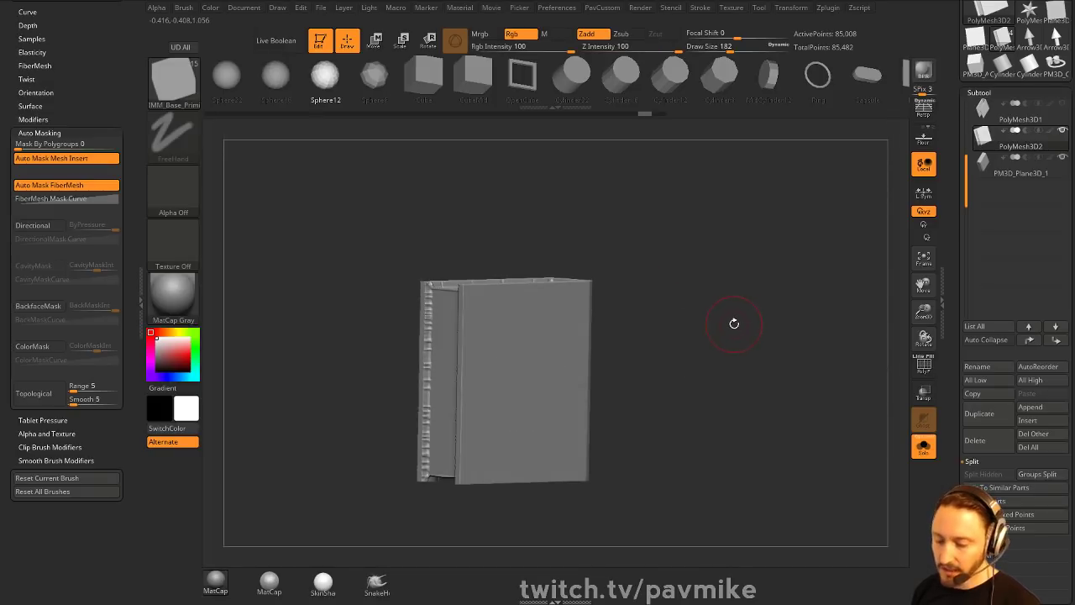
key(m)
click(546, 361)
drag(540, 376, 672, 362)
key(w)
drag(562, 378, 527, 378)
key(q)
- Split the masked book cover from the inserted spheres into separate subtools and turn Solo mode off
drag(732, 332, 672, 337)
key(2)
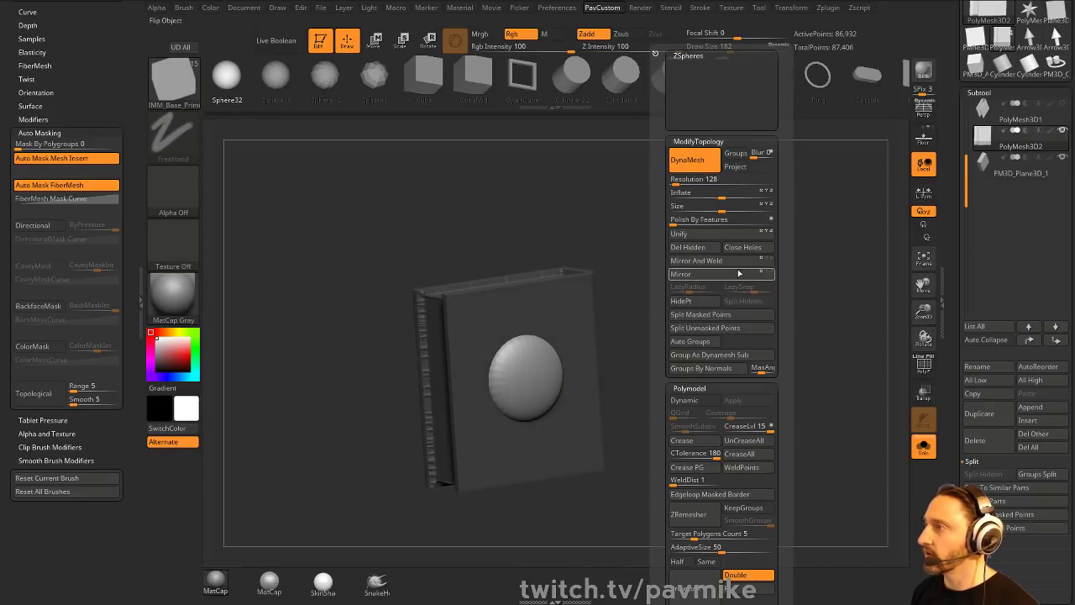
click(720, 315)
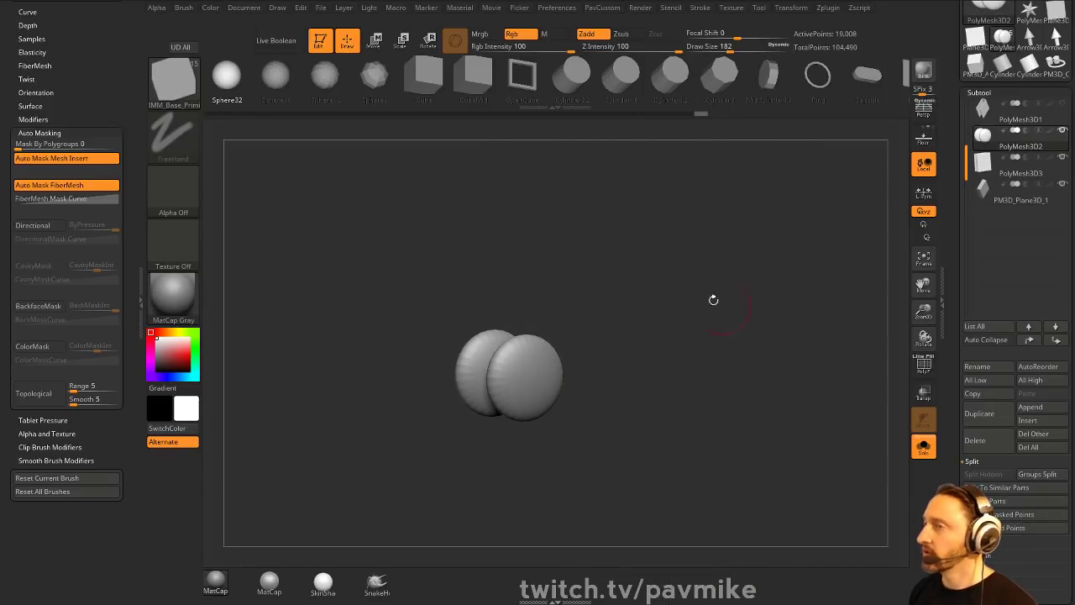
click(172, 80)
ctrl+click(184, 92)
key(2)
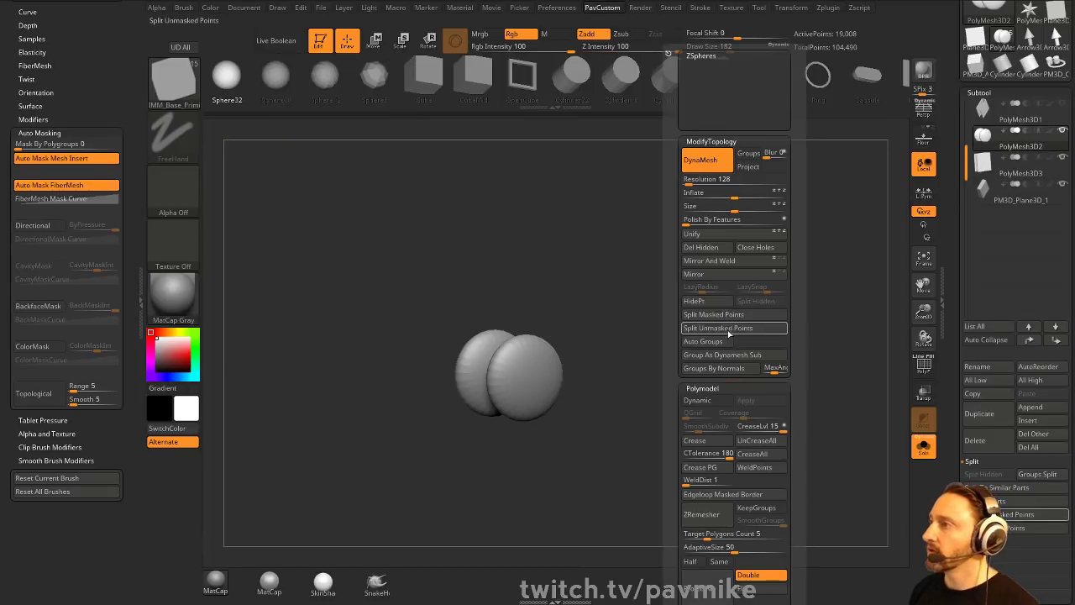
click(922, 448)
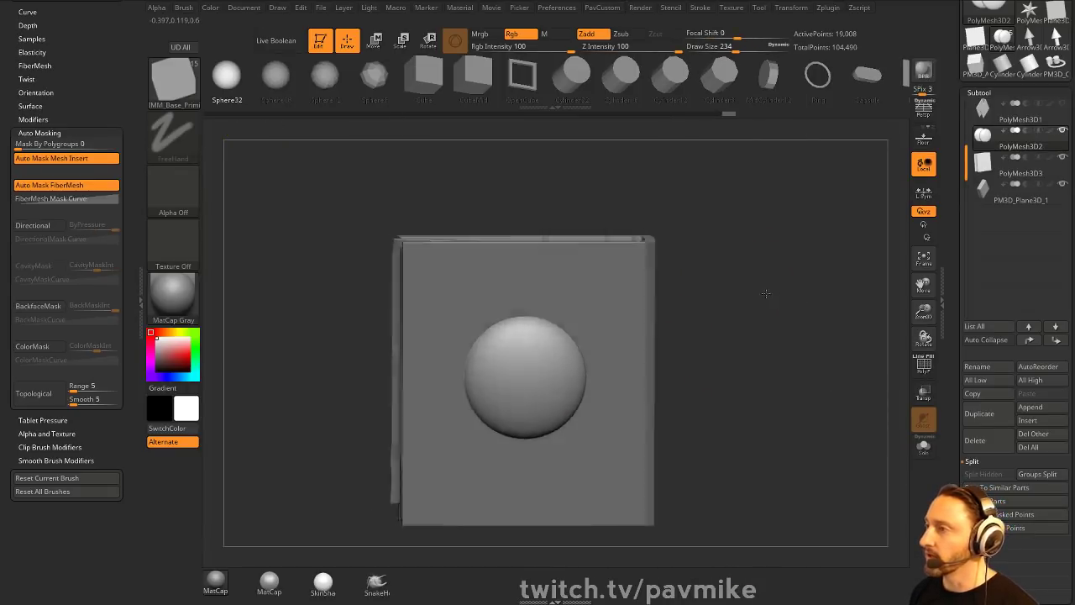
- Clip the protruding sphere parallel to the cover in side view to flatten it into a disc
shift+drag(470, 228, 771, 274)
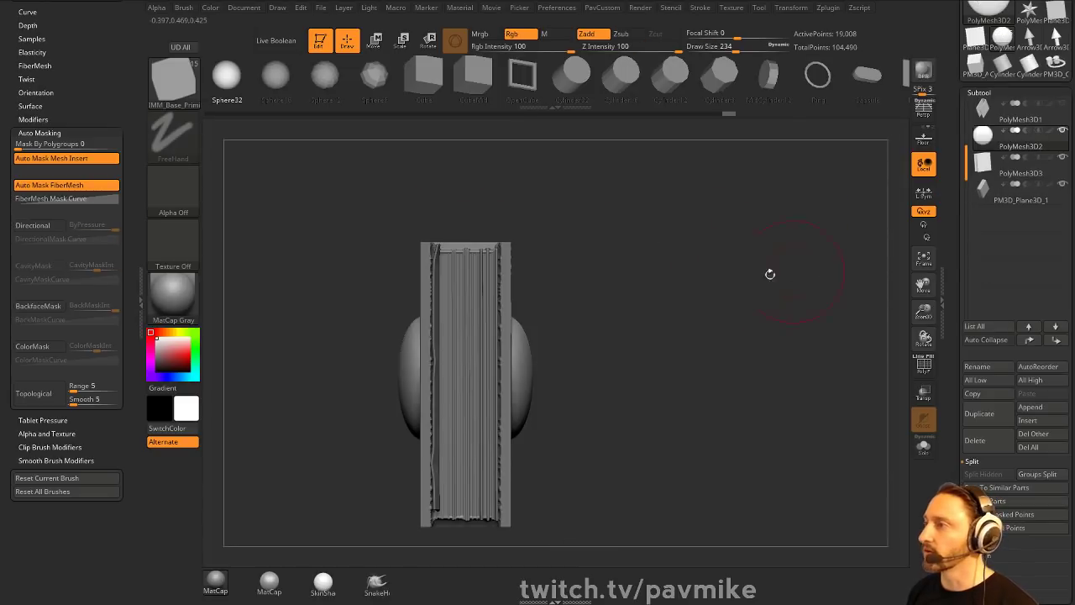
mouse_move(536, 164)
ctrl+shift+mouse_down()
mouse_move(537, 491)
mouse_move(516, 528)
ctrl+shift+mouse_up()
shift+drag(749, 239, 749, 199)
- Set the draw size to 101 and cut a round recess into the disc's centre to form a ring
key(2)
key(s)
click(503, 345)
alt+drag(511, 326, 511, 330)
drag(670, 276, 761, 283)
- Reorient the ring's gizmo and turn on eight-point radial symmetry with local symmetry
key(w)
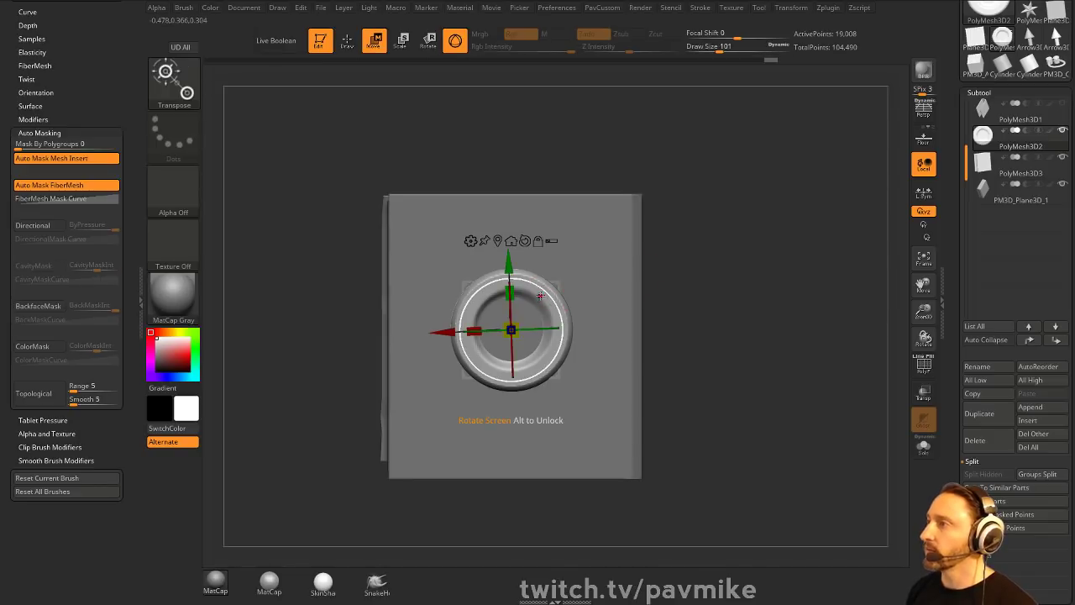
key(q)
key(w)
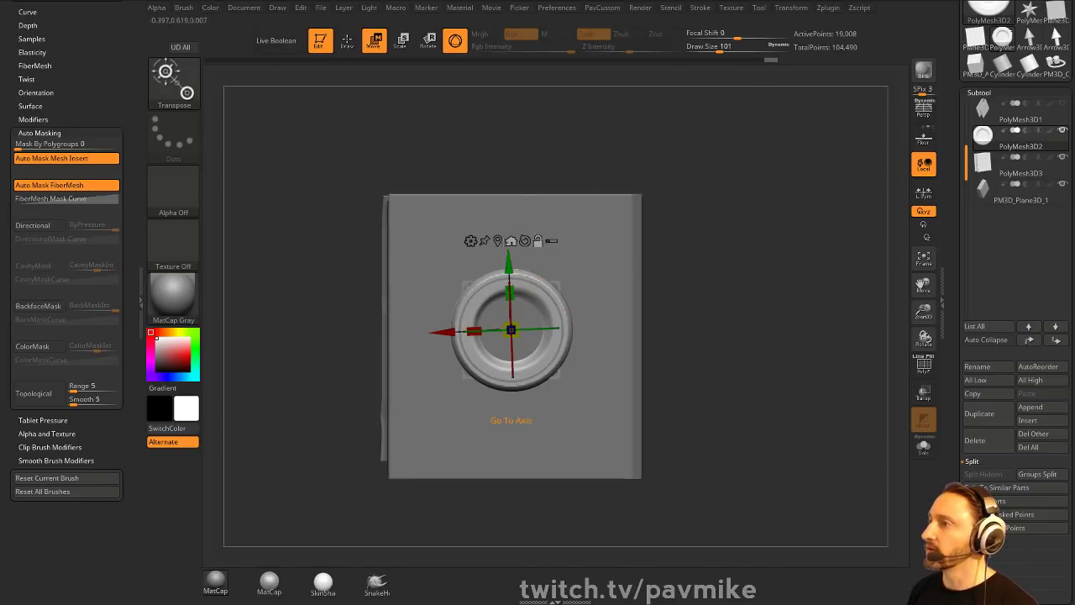
click(511, 242)
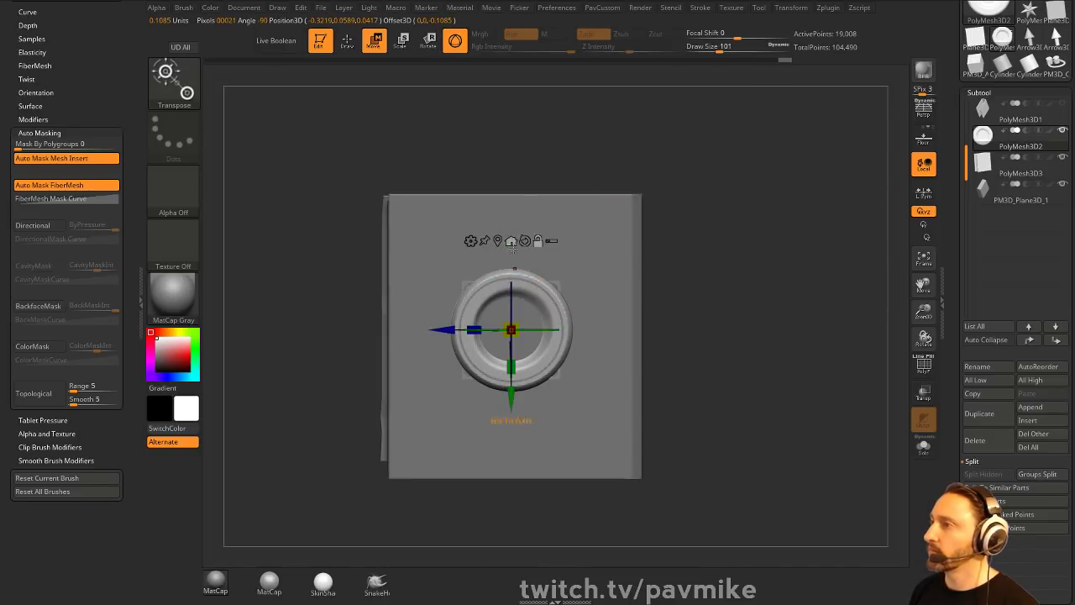
key(q)
click(791, 7)
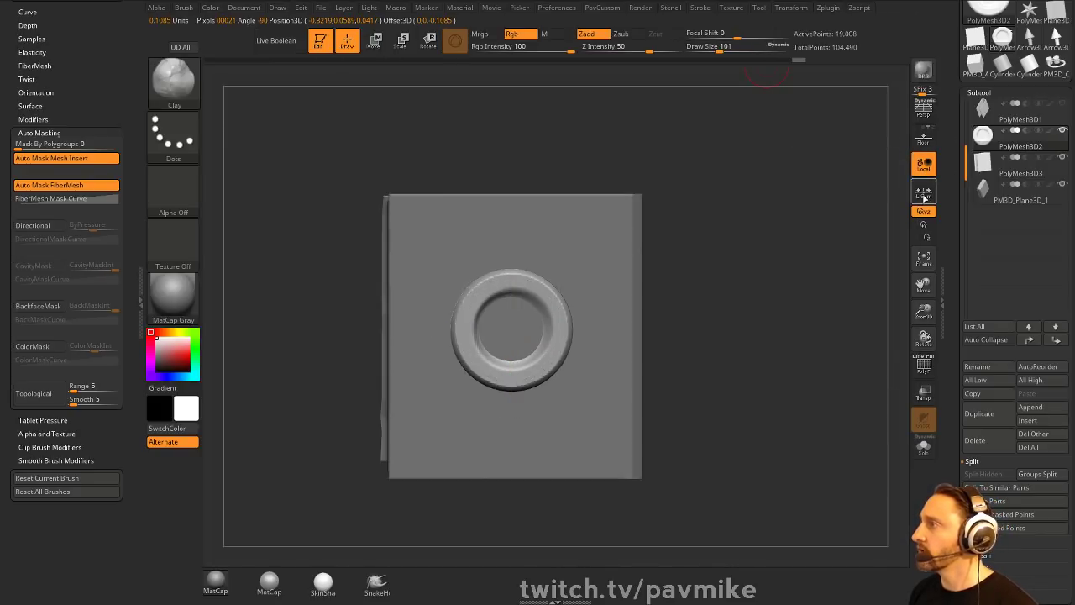
click(790, 10)
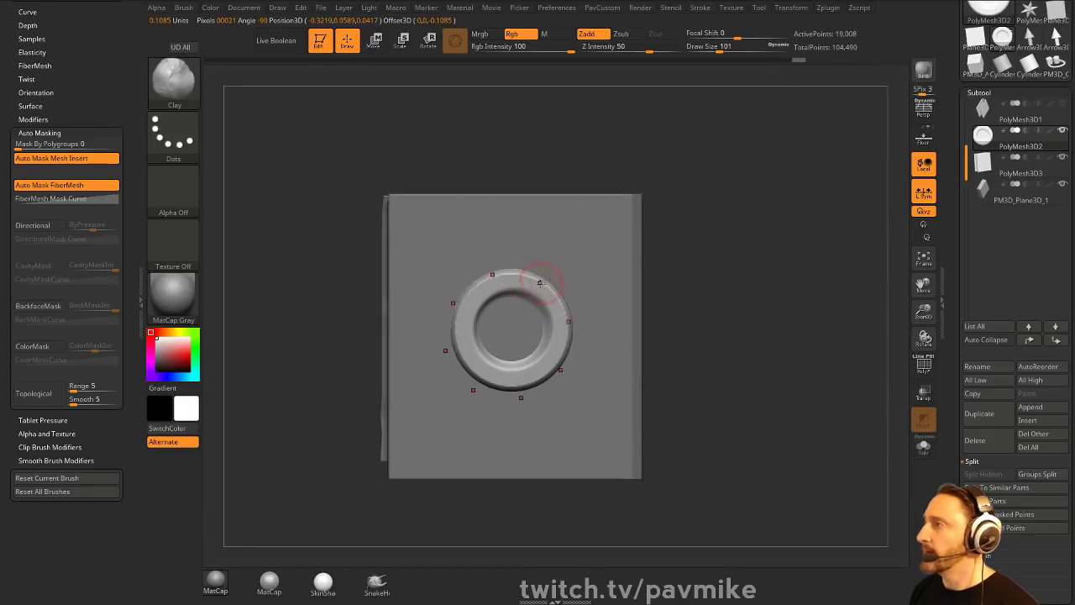
- Select the Move brush at draw size 83 and try pulling the ring's outer edge outward
key(b)
key(m)
key(v)
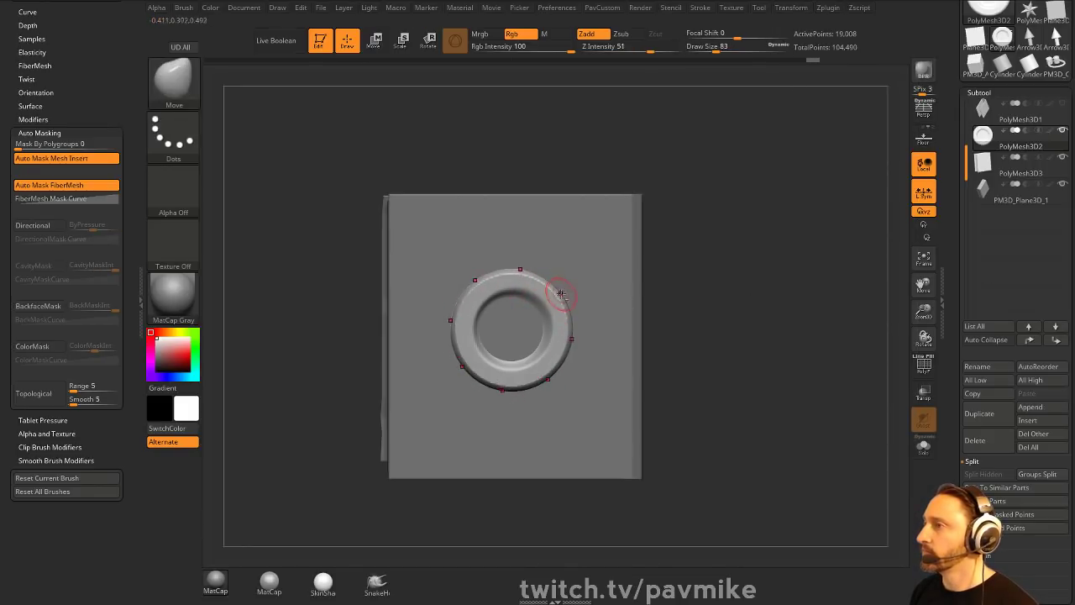
drag(563, 295, 594, 263)
key(ctrl+z)
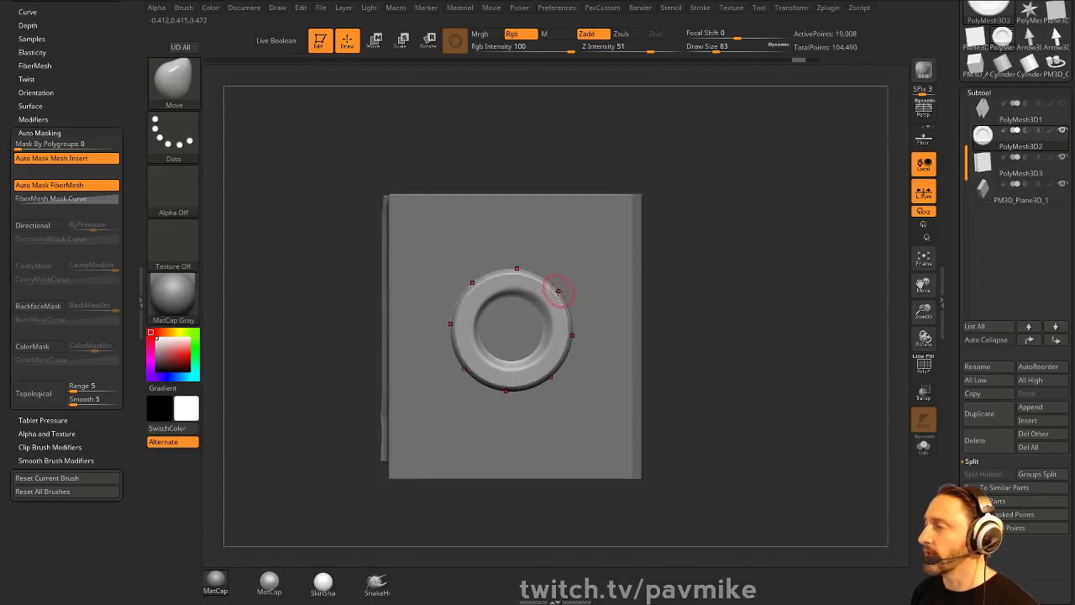
- Try stretching the ring's unmasked spots into eight radial spikes, undo the result and clear the mask
key(w)
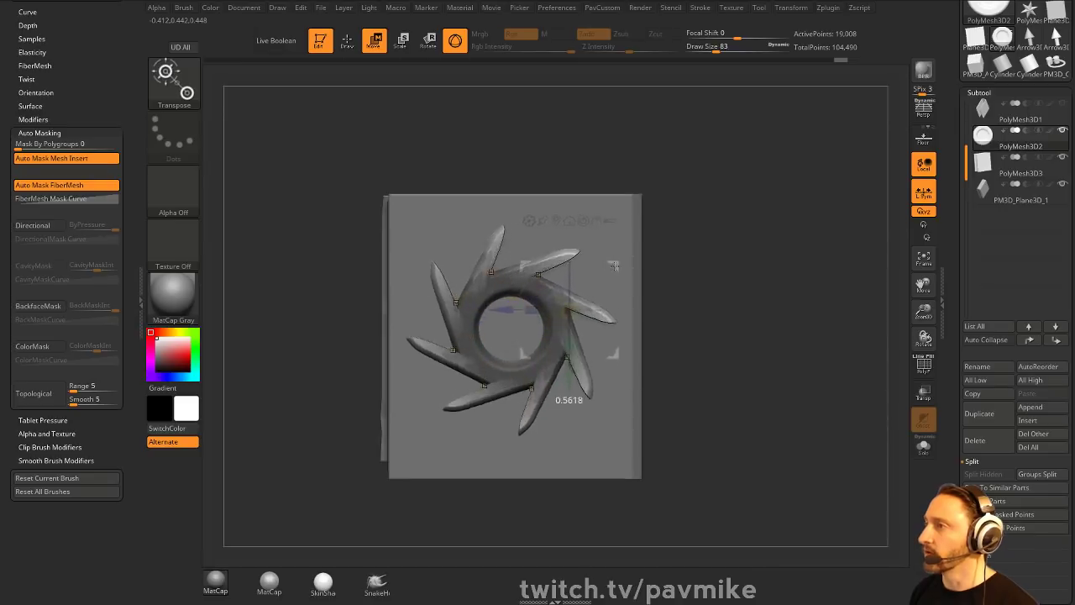
key(q)
drag(739, 319, 806, 294)
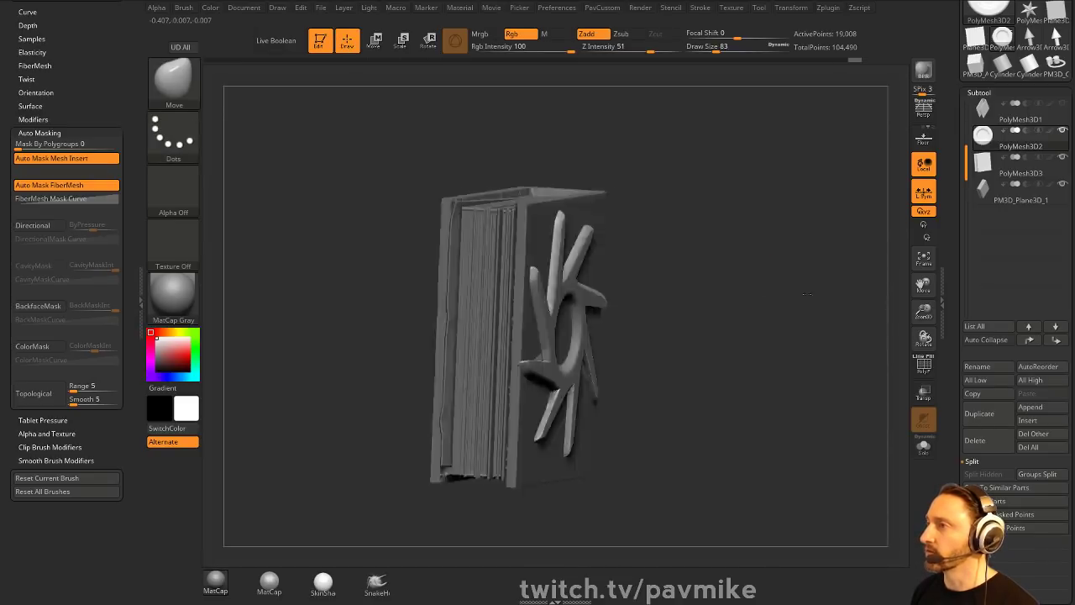
key(ctrl+z)
key(ctrl+z)
key(ctrl+z)
key(ctrl+z)
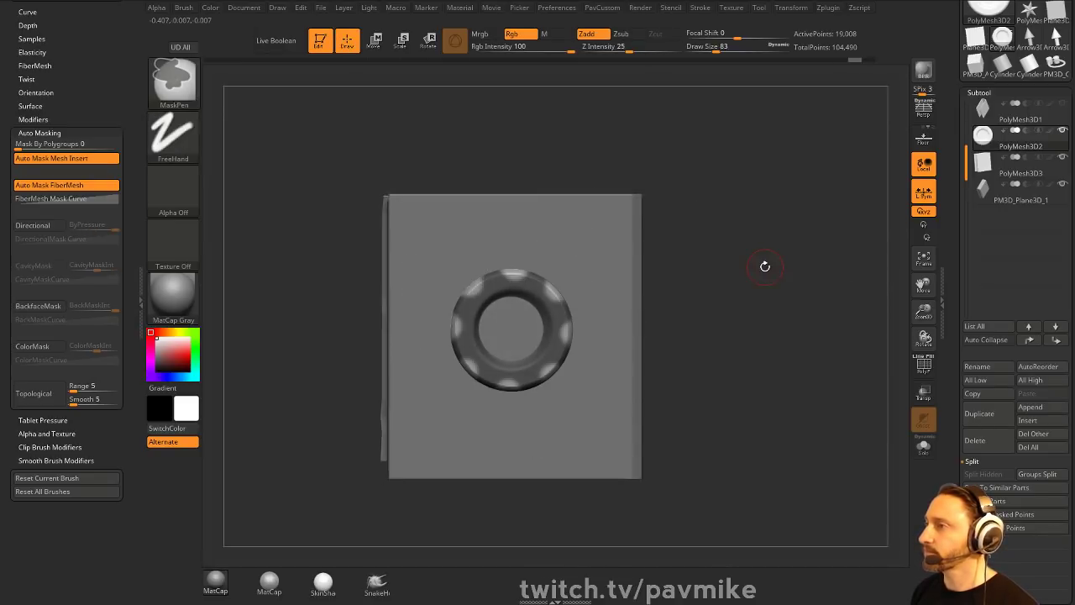
mouse_move(759, 265)
ctrl+mouse_down()
mouse_move(849, 370)
mouse_move(866, 408)
ctrl+mouse_up()
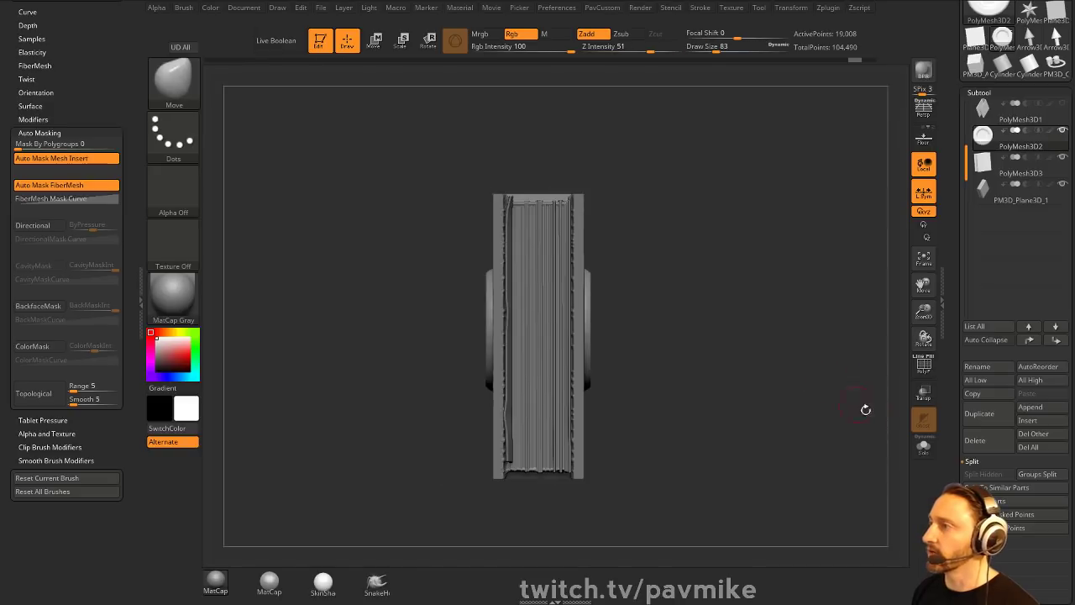
- Isolate the ring ornament and delete its duplicate on the opposite cover by hiding it and removing the hidden geometry
click(924, 447)
mouse_move(380, 173)
ctrl+shift+mouse_down()
mouse_move(405, 328)
mouse_move(529, 496)
mouse_move(381, 360)
mouse_move(377, 332)
ctrl+shift+mouse_up()
mouse_move(344, 415)
ctrl+shift+mouse_down()
mouse_move(591, 209)
mouse_move(622, 206)
ctrl+shift+mouse_up()
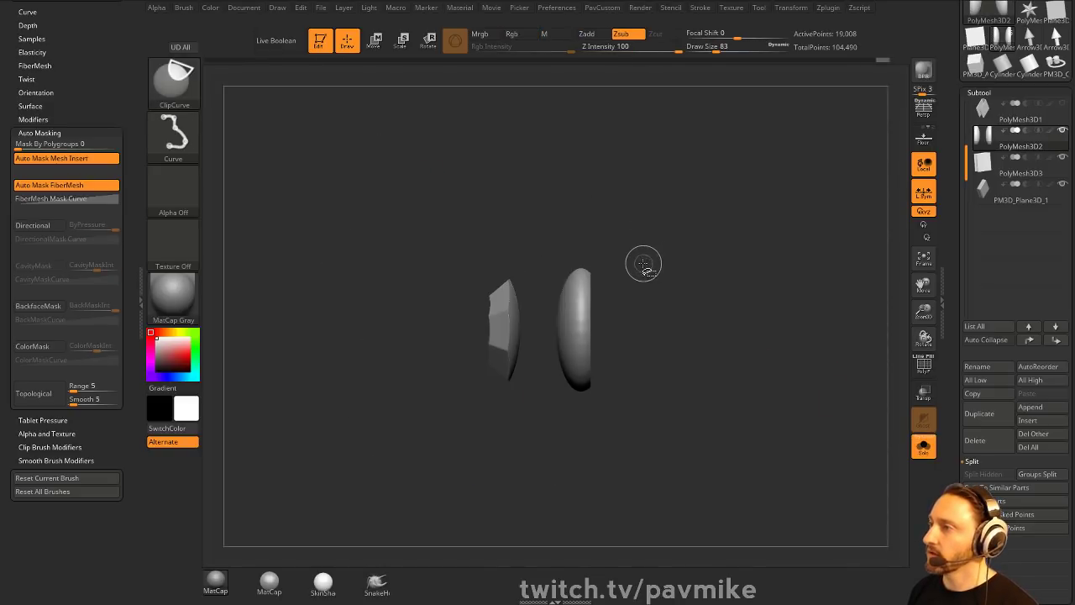
key(ctrl+z)
mouse_move(405, 176)
ctrl+shift+mouse_down()
mouse_move(428, 391)
mouse_move(470, 439)
mouse_move(533, 455)
ctrl+shift+mouse_up()
key(3)
click(744, 247)
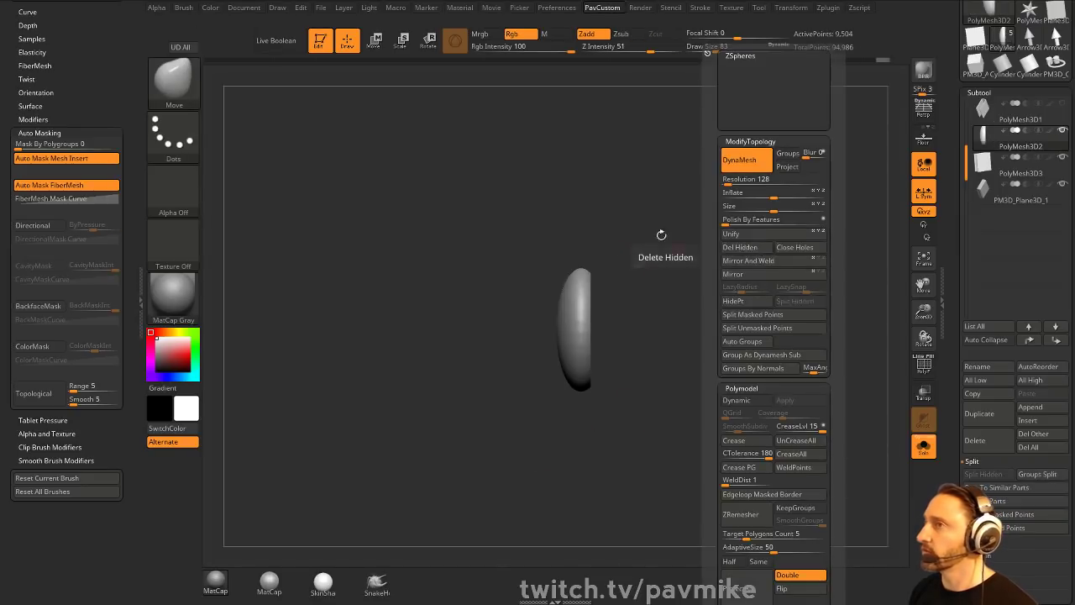
key(ctrl+shift)
click(929, 449)
mouse_move(796, 307)
mouse_down()
mouse_move(763, 302)
mouse_move(796, 278)
mouse_move(777, 302)
mouse_up()
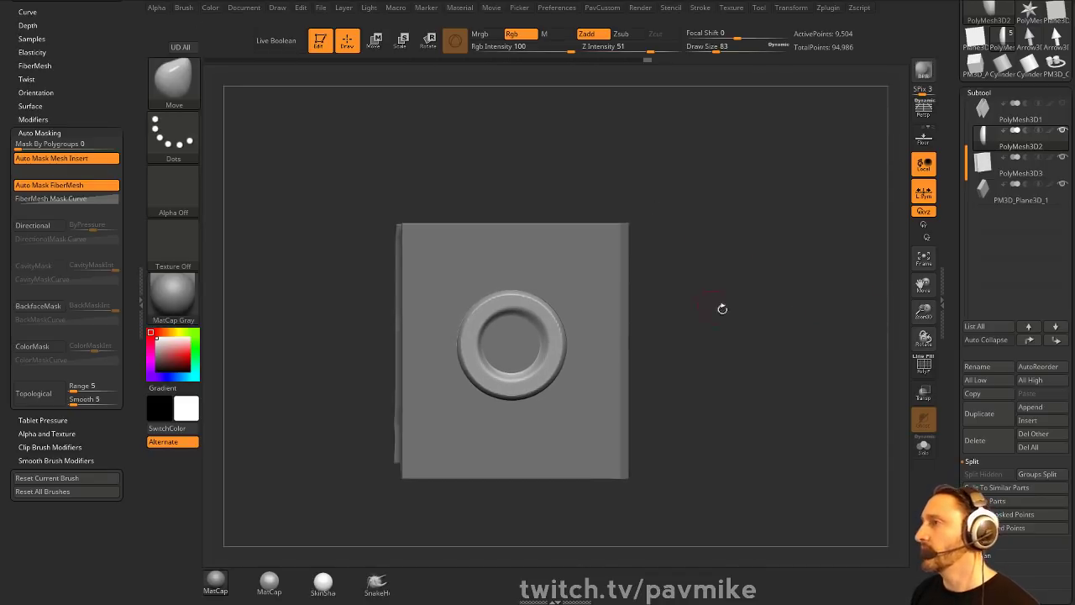
- Remesh the remaining ring with DynaMesh at resolution 456
ctrl+drag(319, 104, 382, 167)
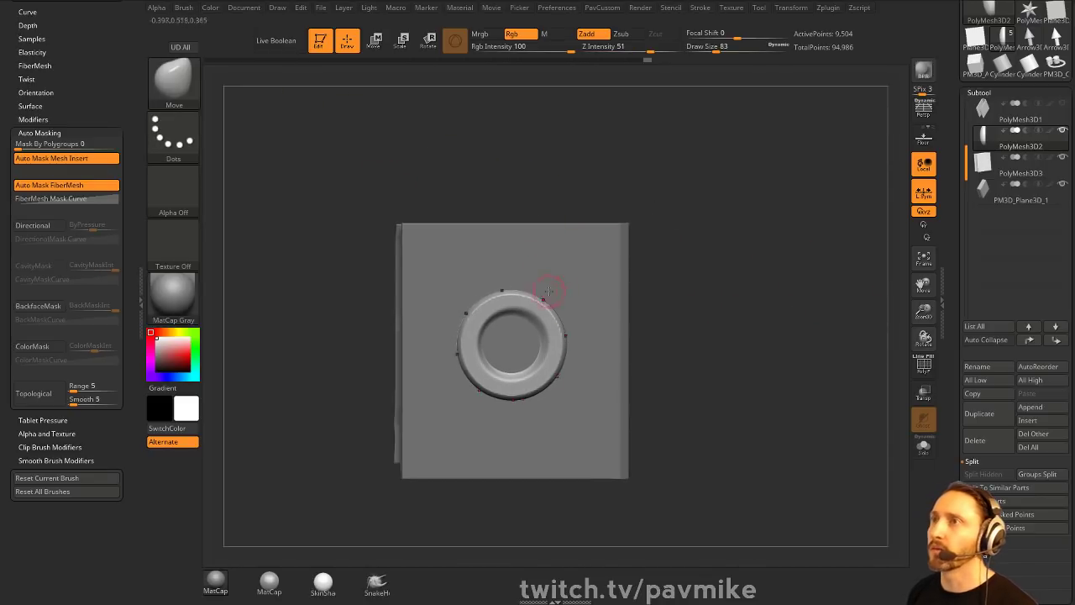
key(1)
mouse_move(748, 275)
alt+mouse_down()
mouse_move(744, 264)
mouse_move(791, 300)
mouse_move(797, 321)
alt+mouse_up()
key(grave)
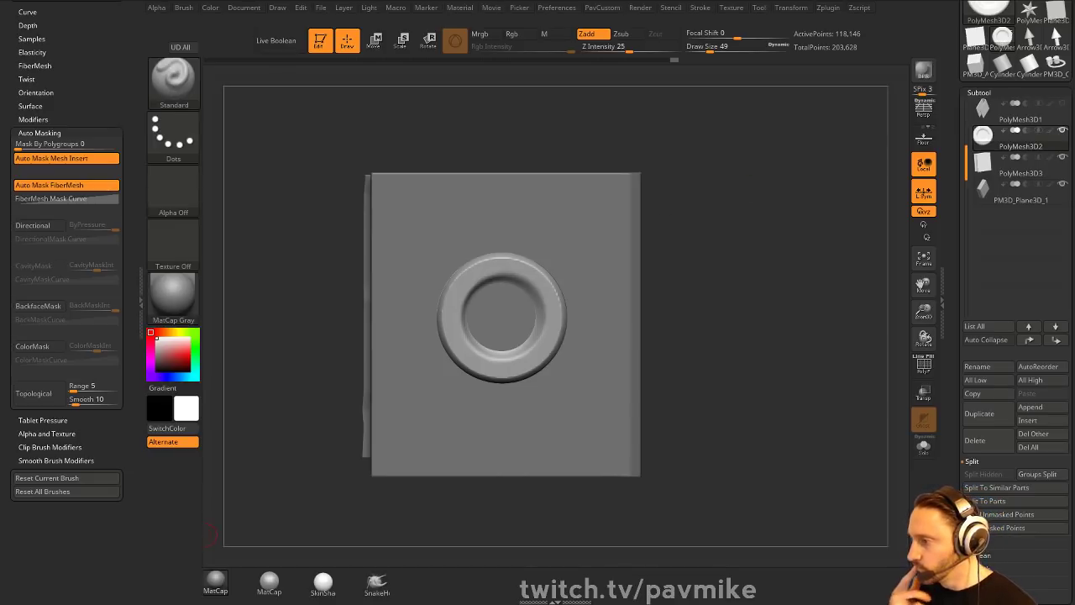
alt+drag(780, 237, 786, 254)
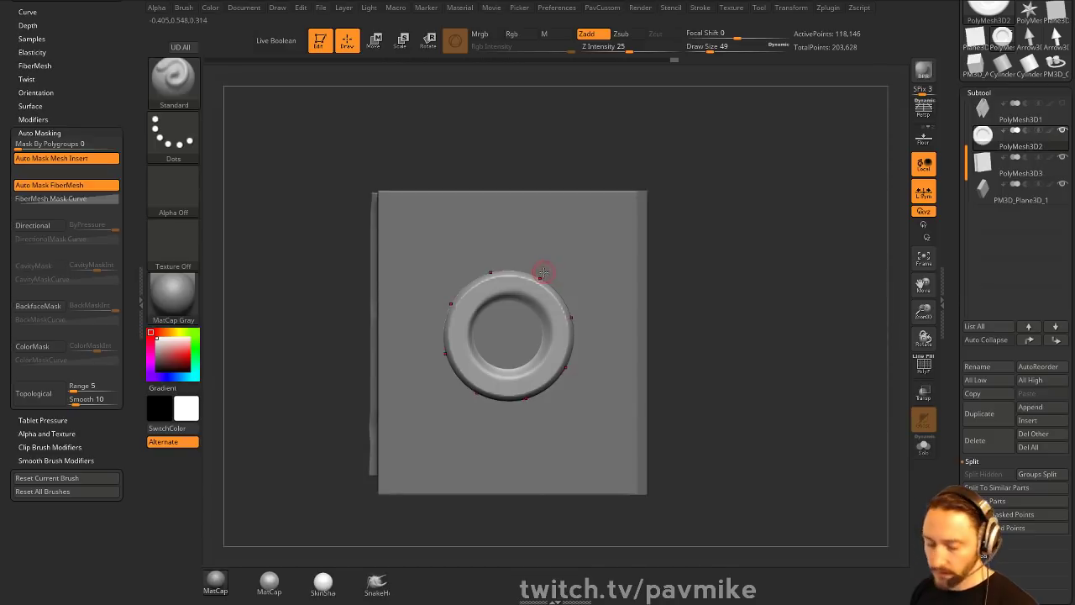
- Set the radial symmetry count to 5
click(175, 288)
click(220, 173)
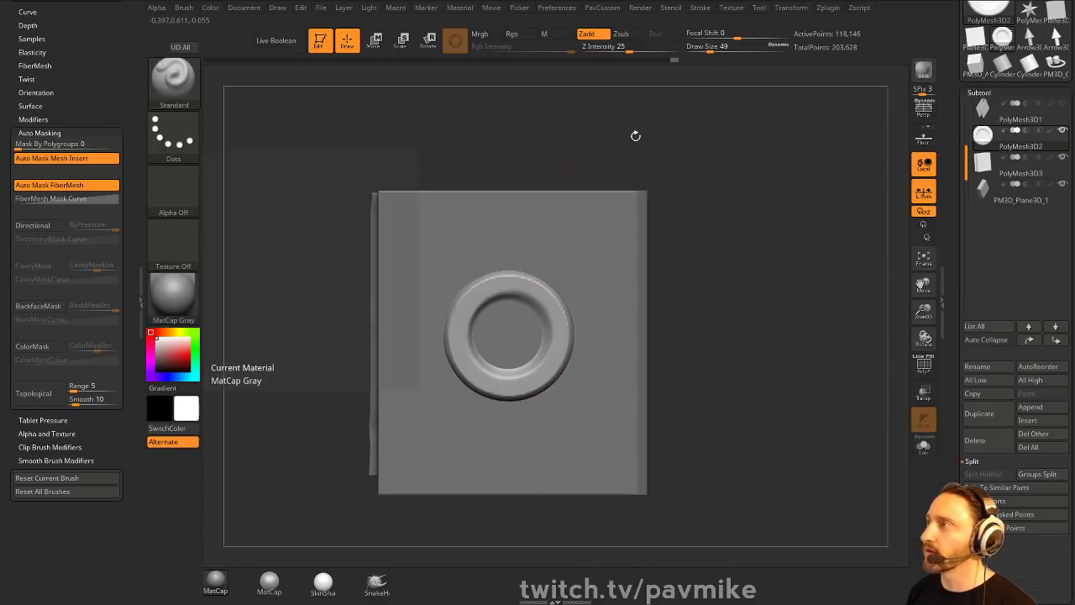
click(782, 12)
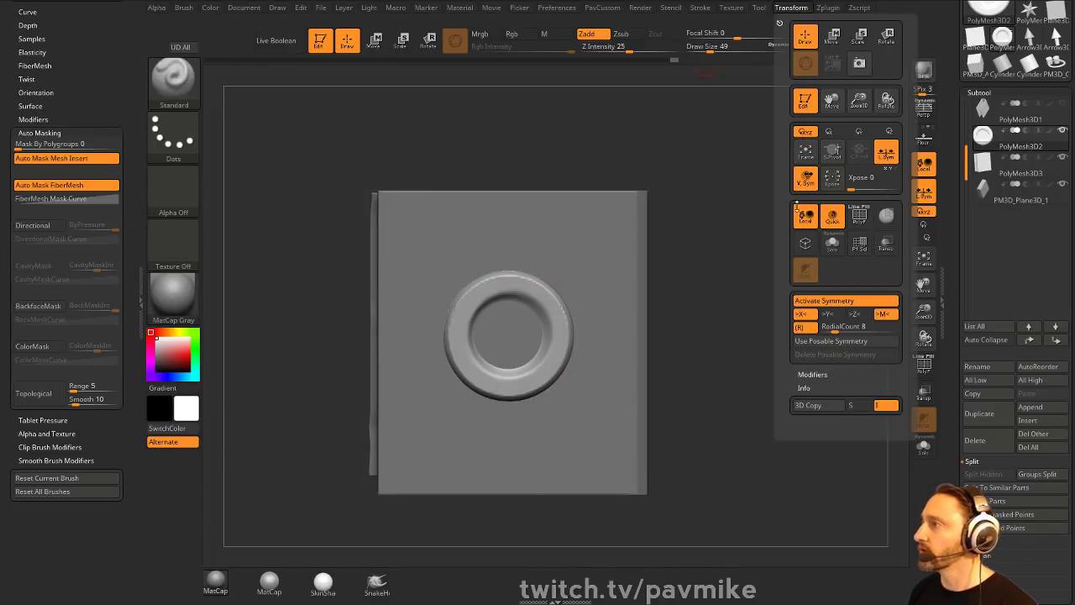
click(845, 327)
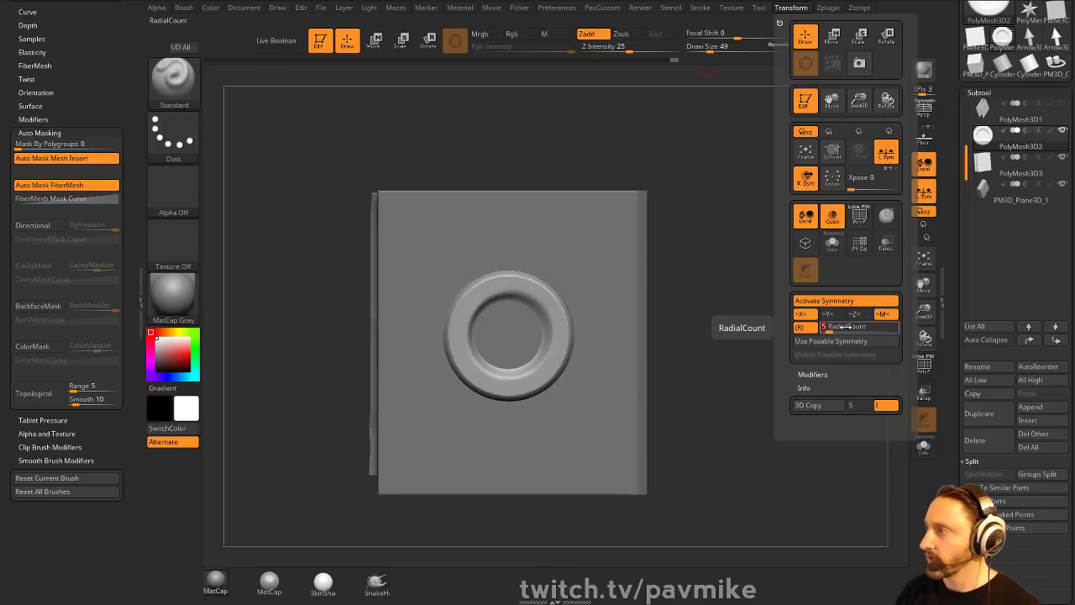
- Try pulling the ring's outer edge outward with the Move brush at draw size 120 and undo it
key(s)
click(546, 283)
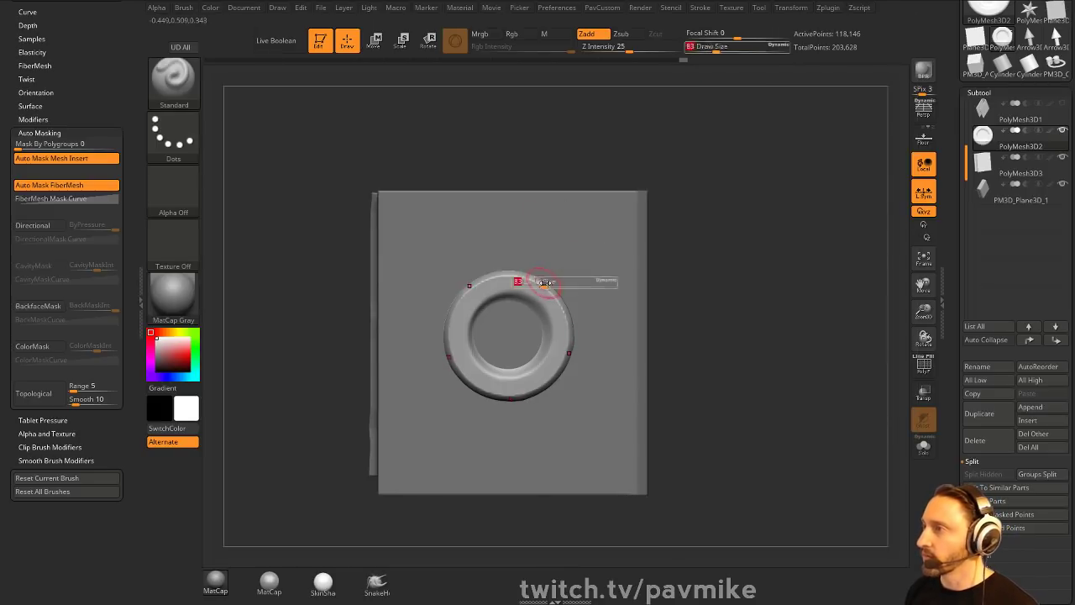
key(b)
key(m)
key(v)
drag(545, 287, 614, 254)
key(ctrl+z)
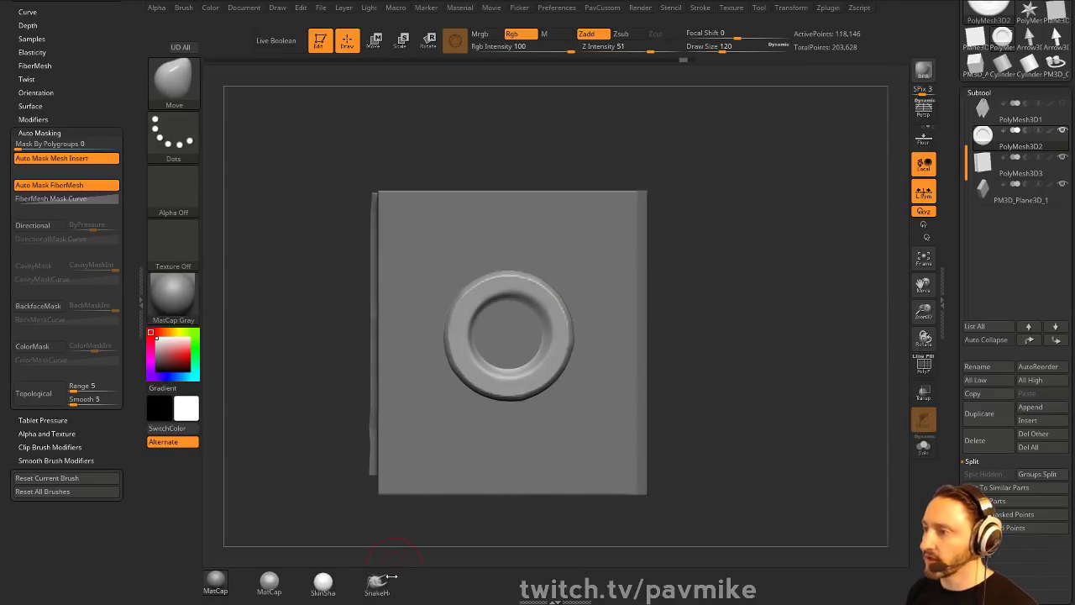
- Try pulling five curved arms out of the ring with the SnakeHook brush and undo them
click(377, 579)
mouse_move(538, 290)
mouse_down()
mouse_move(583, 262)
mouse_move(579, 270)
mouse_up()
ctrl+drag(735, 214, 755, 256)
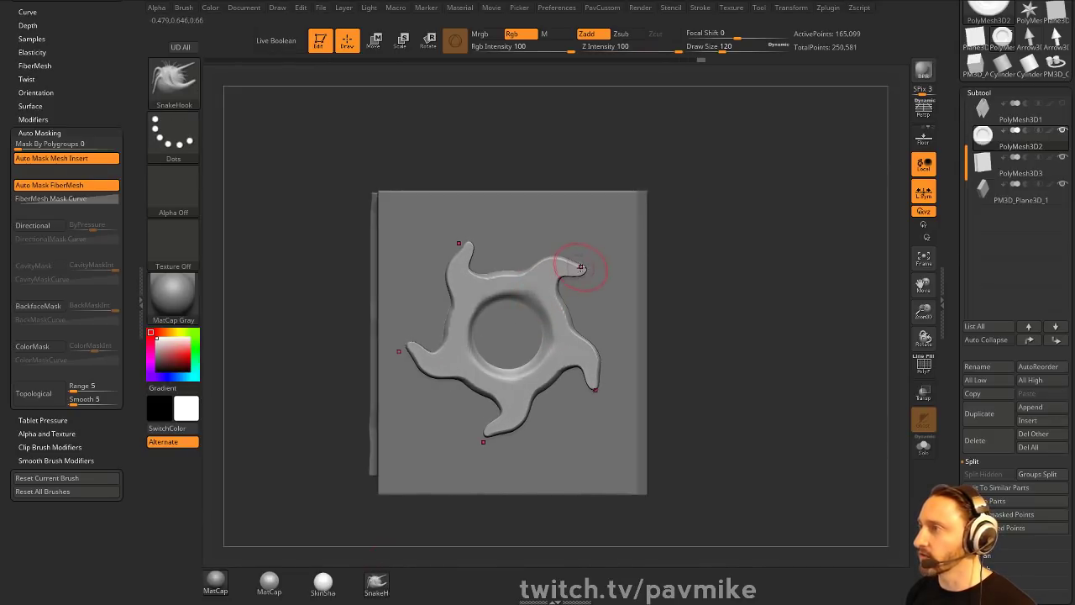
mouse_move(581, 267)
mouse_down()
mouse_move(620, 243)
mouse_move(586, 194)
mouse_up()
key(ctrl)
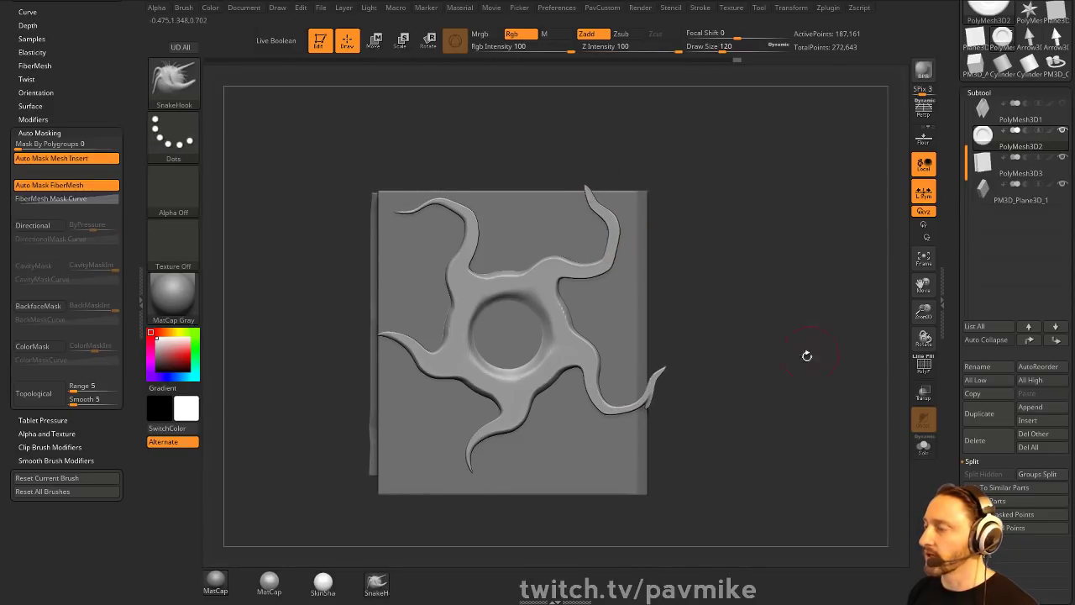
key(ctrl+z)
key(ctrl+z)
key(ctrl+z)
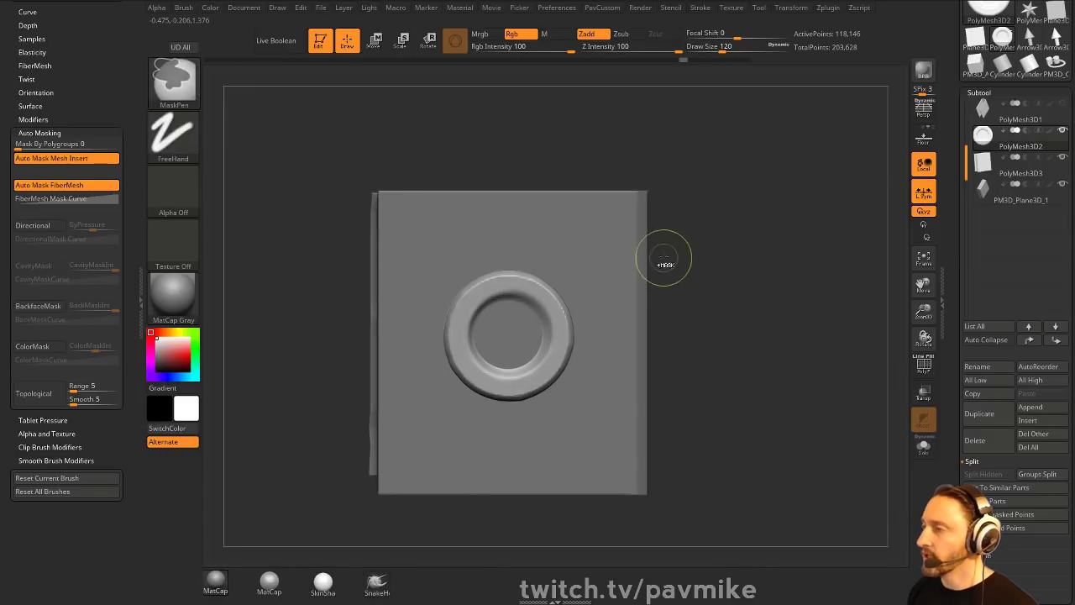
- Mask five spots on the ring, invert the mask, try moving the spots outward, undo the move and clear the mask
mouse_move(676, 248)
ctrl+mouse_down()
mouse_move(709, 281)
mouse_move(562, 292)
mouse_move(552, 262)
mouse_move(587, 245)
mouse_move(632, 174)
mouse_move(605, 173)
mouse_move(628, 243)
mouse_move(623, 159)
ctrl+mouse_up()
ctrl+click(740, 218)
key(w)
key(ctrl+z)
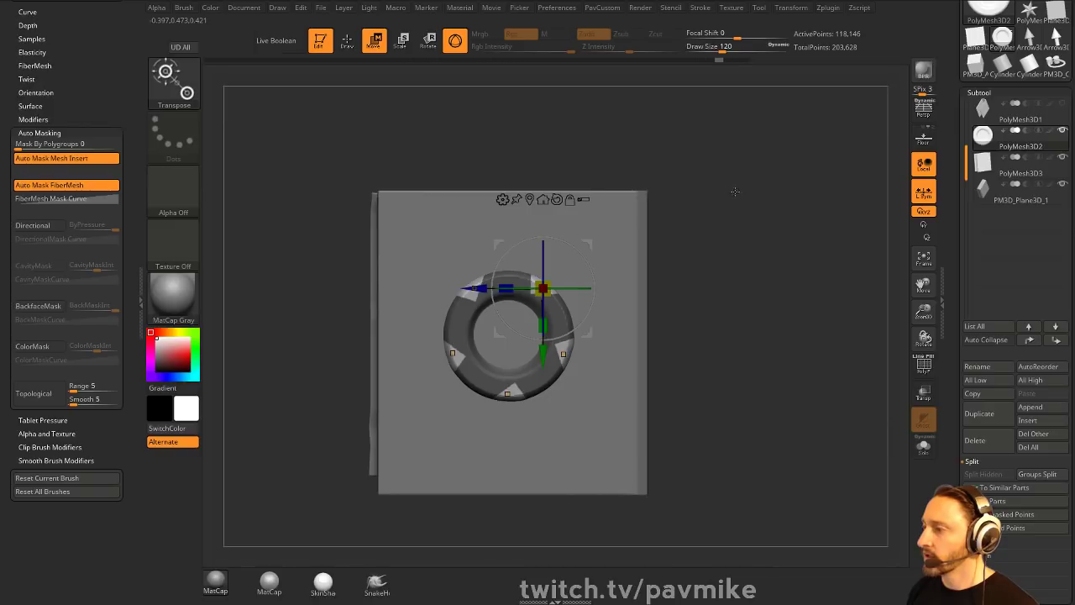
key(q)
ctrl+drag(735, 192, 769, 223)
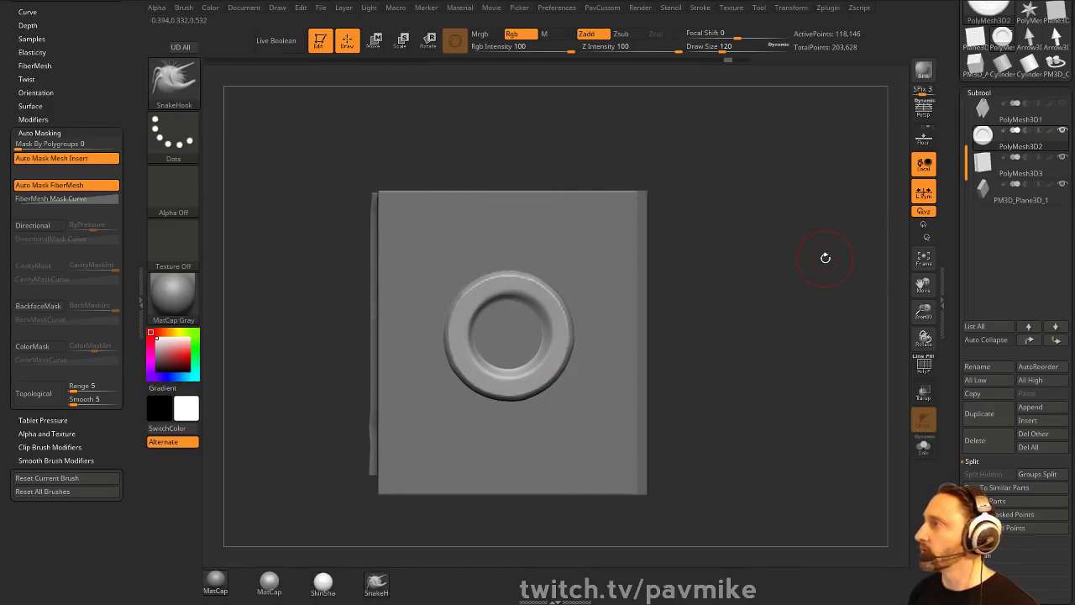
- Set the radial count to 4, try stretching four unmasked spots outward from the ring, undo it and clear the mask
click(807, 8)
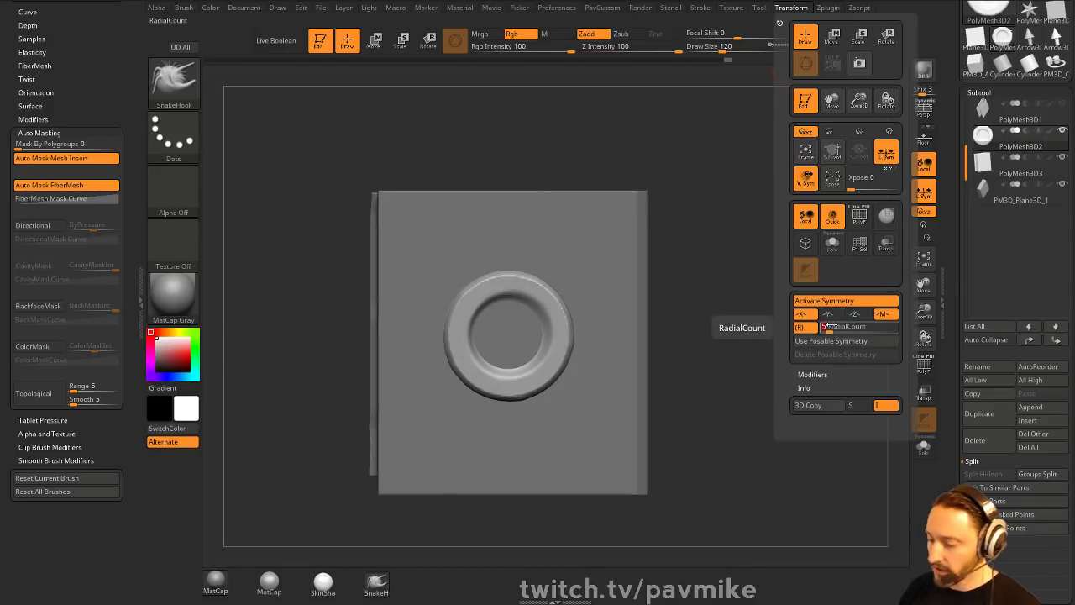
ctrl+drag(583, 281, 569, 300)
ctrl+click(733, 276)
key(w)
drag(584, 243, 605, 226)
mouse_move(647, 183)
mouse_down()
mouse_move(643, 174)
mouse_move(674, 162)
mouse_up()
key(ctrl+z)
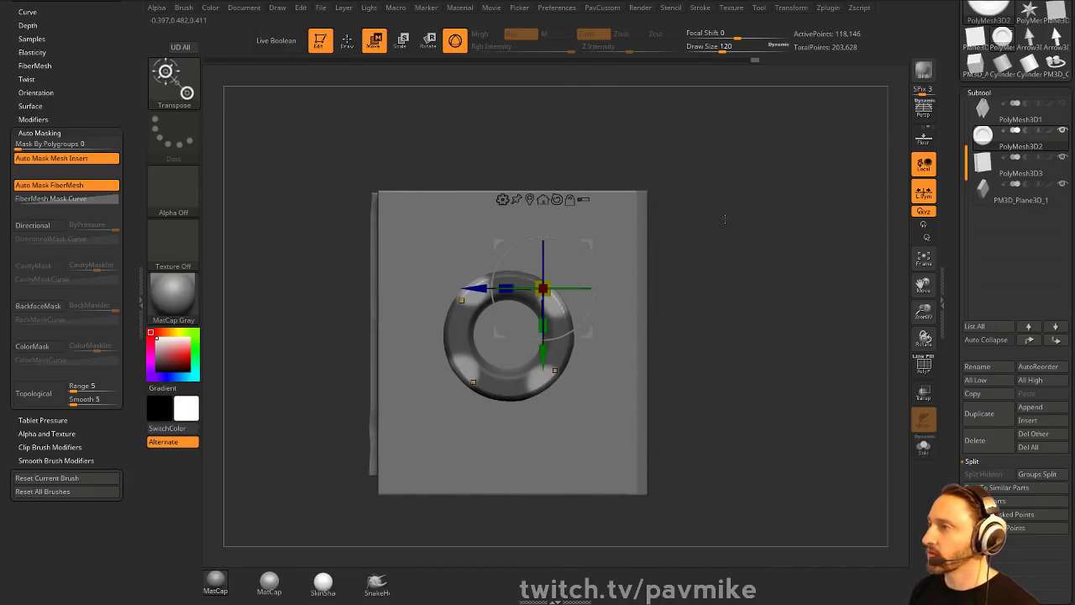
ctrl+drag(725, 188, 748, 170)
key(q)
- Switch the ring from radial symmetry to plain mirror symmetry
click(798, 10)
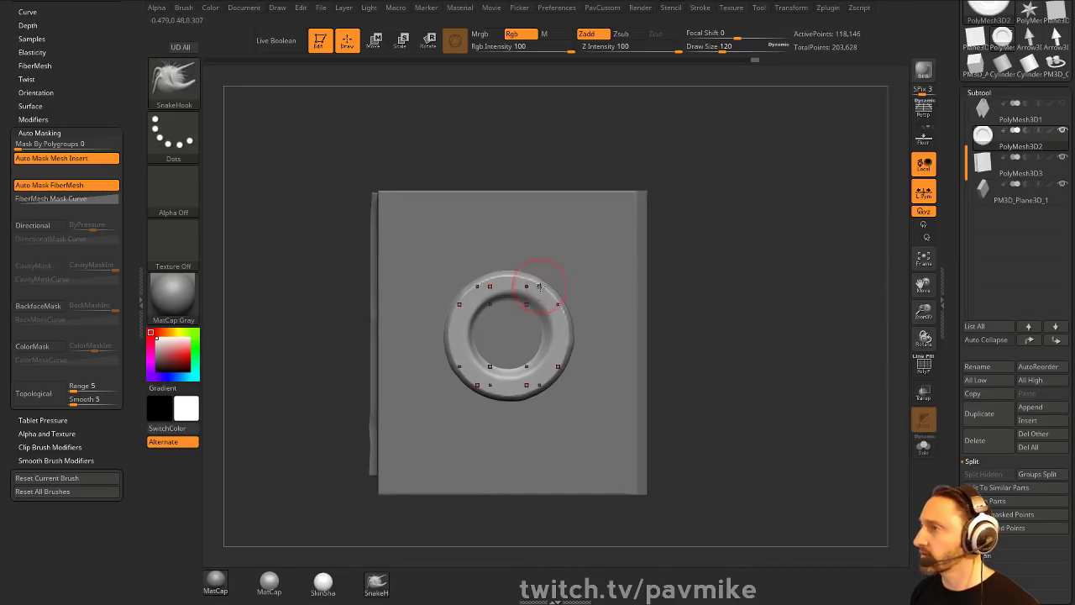
click(779, 10)
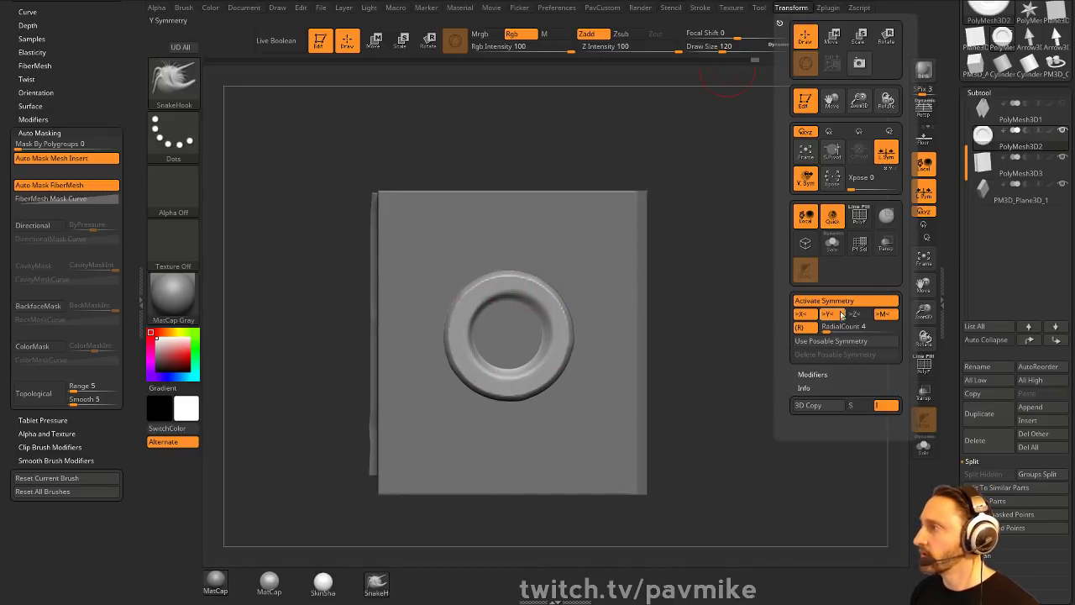
click(812, 329)
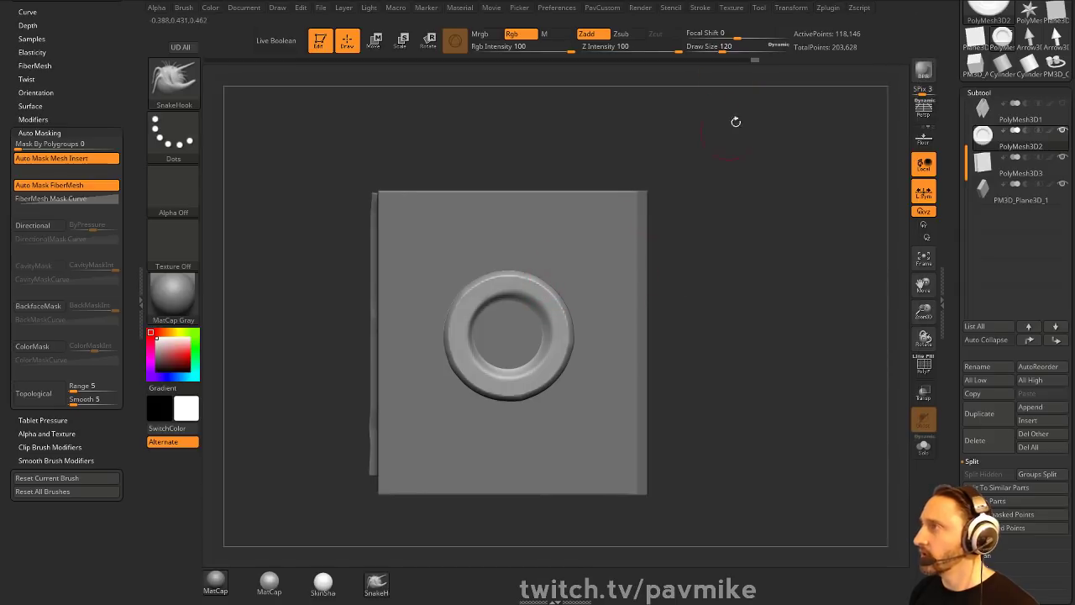
click(788, 9)
click(830, 314)
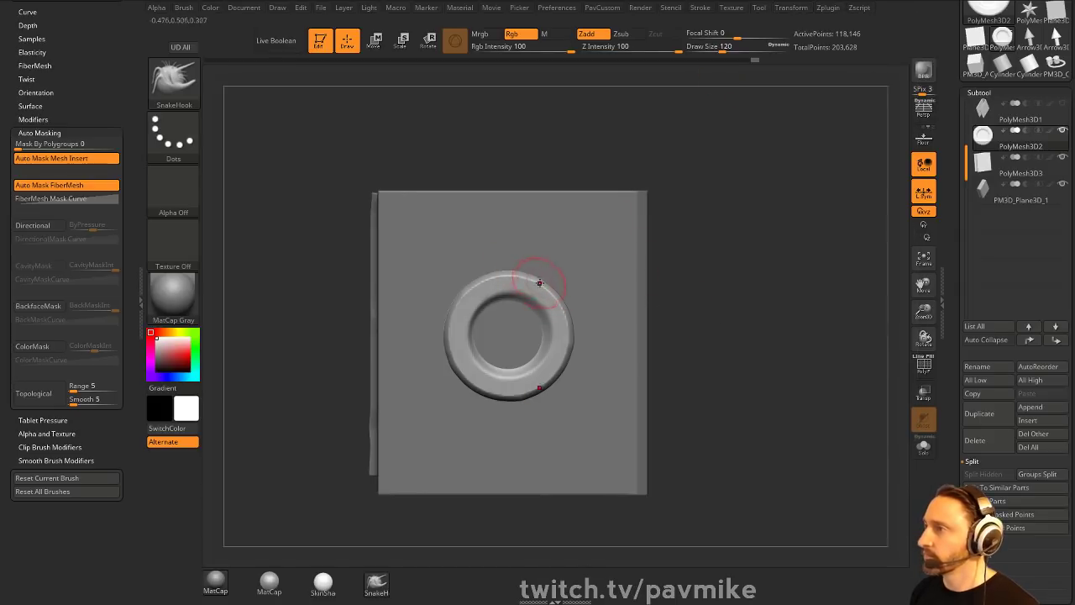
- Toggle the mirror axes and check from several angles where the symmetry points fall on the ring
drag(691, 249, 775, 260)
click(828, 9)
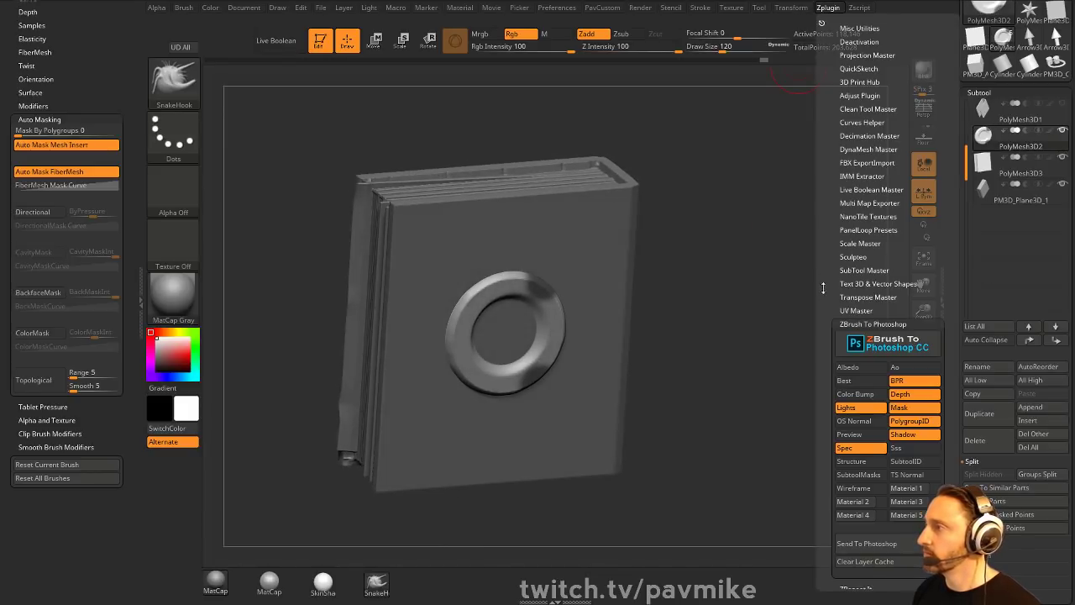
click(804, 7)
click(859, 319)
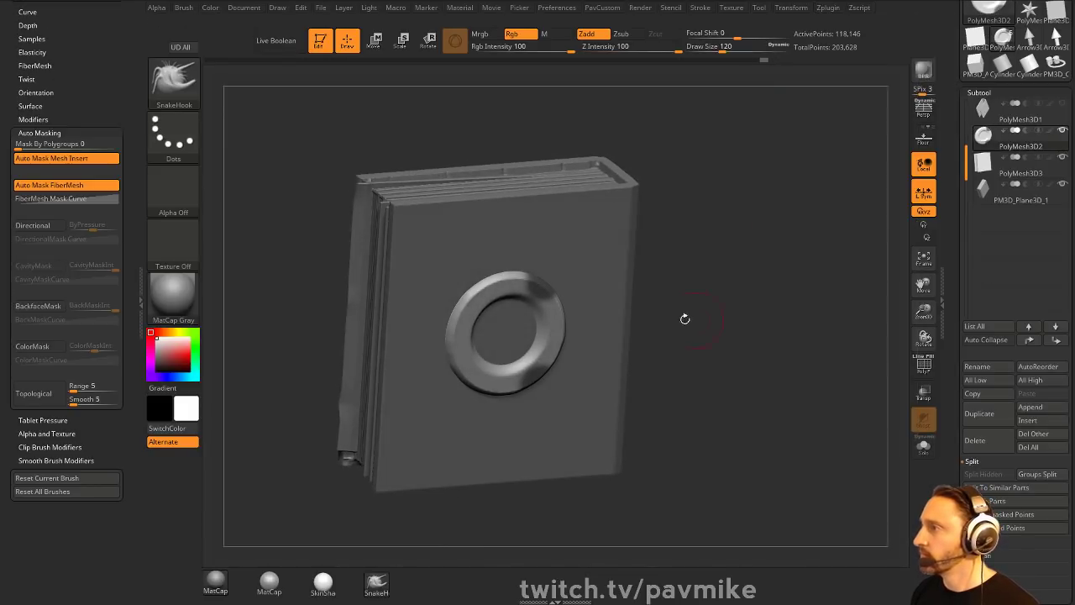
mouse_move(705, 215)
shift+mouse_down()
mouse_move(723, 206)
mouse_move(732, 220)
shift+mouse_up()
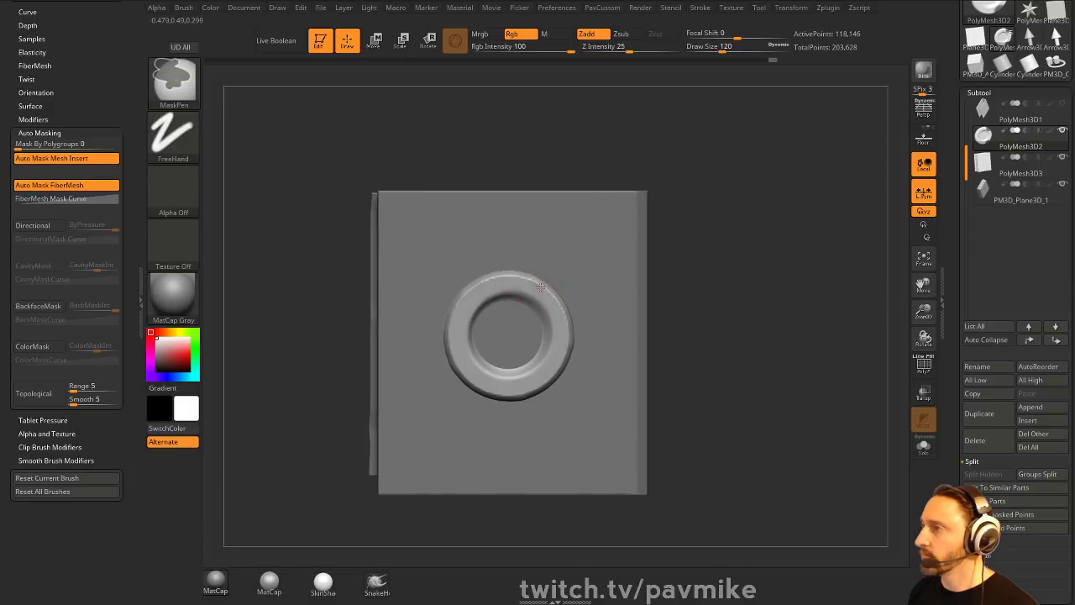
ctrl+drag(530, 296, 548, 281)
drag(668, 250, 733, 301)
drag(662, 275, 611, 271)
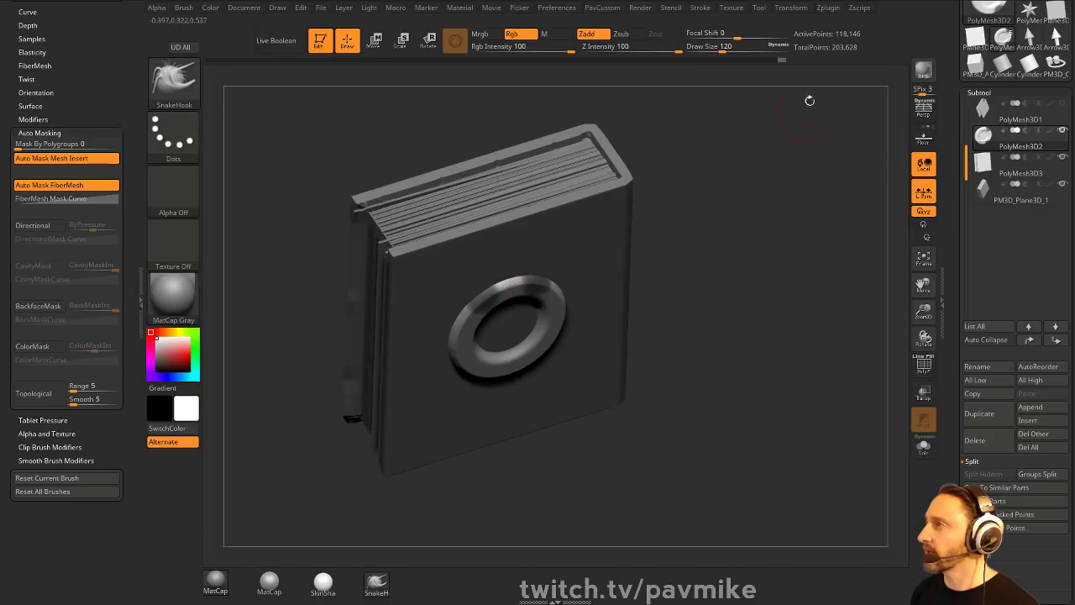
click(791, 8)
click(841, 317)
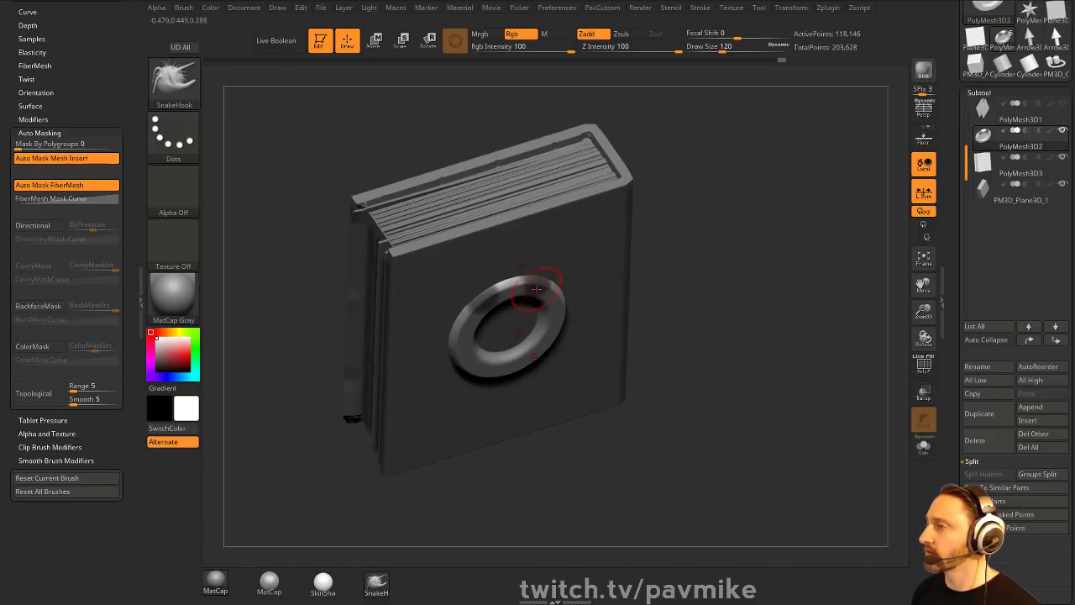
- Face the cover, set the draw size to 87 and apply Mirror And Weld to the ring
drag(748, 182, 660, 151)
key(s)
drag(636, 267, 632, 266)
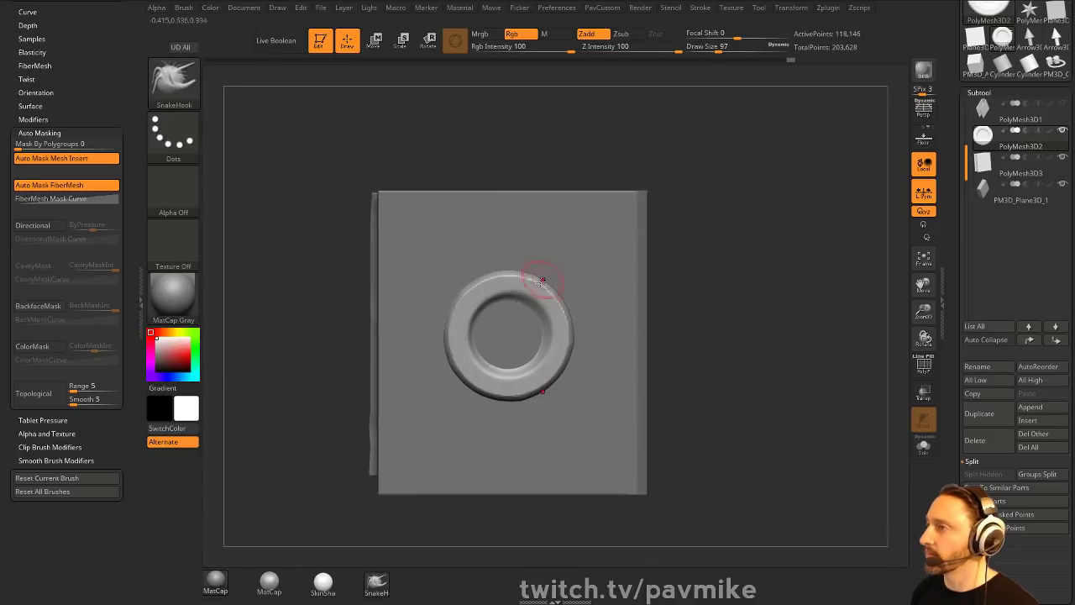
key(s)
drag(541, 282, 539, 282)
key(space)
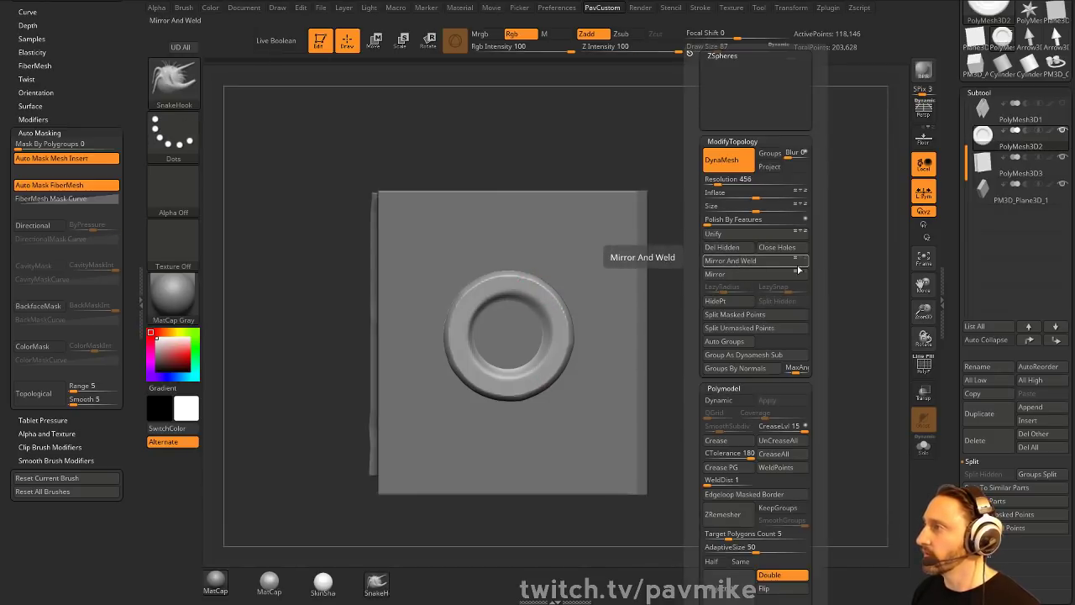
key(space)
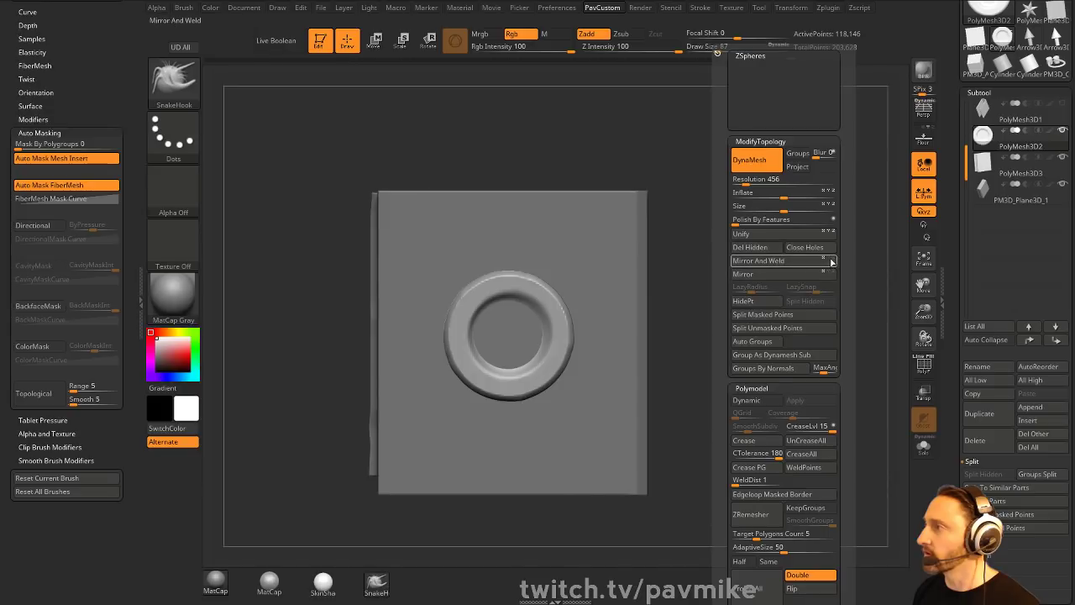
- Mask two mirrored spots on the ring's outer edge and invert the mask so only those spots stay editable
ctrl+click(536, 283)
ctrl+drag(536, 280, 532, 283)
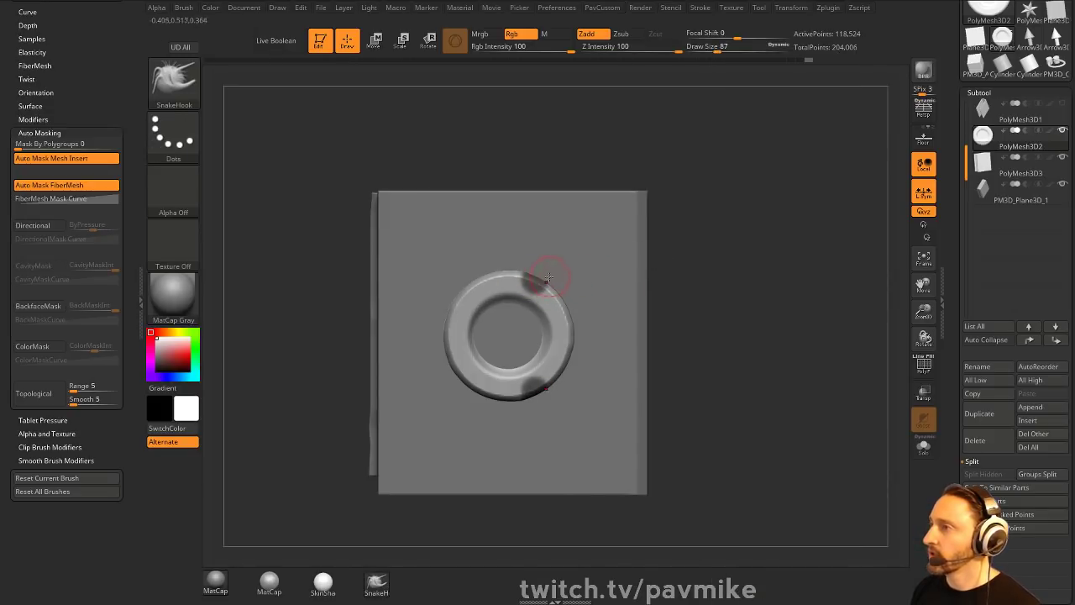
ctrl+click(672, 254)
key(space)
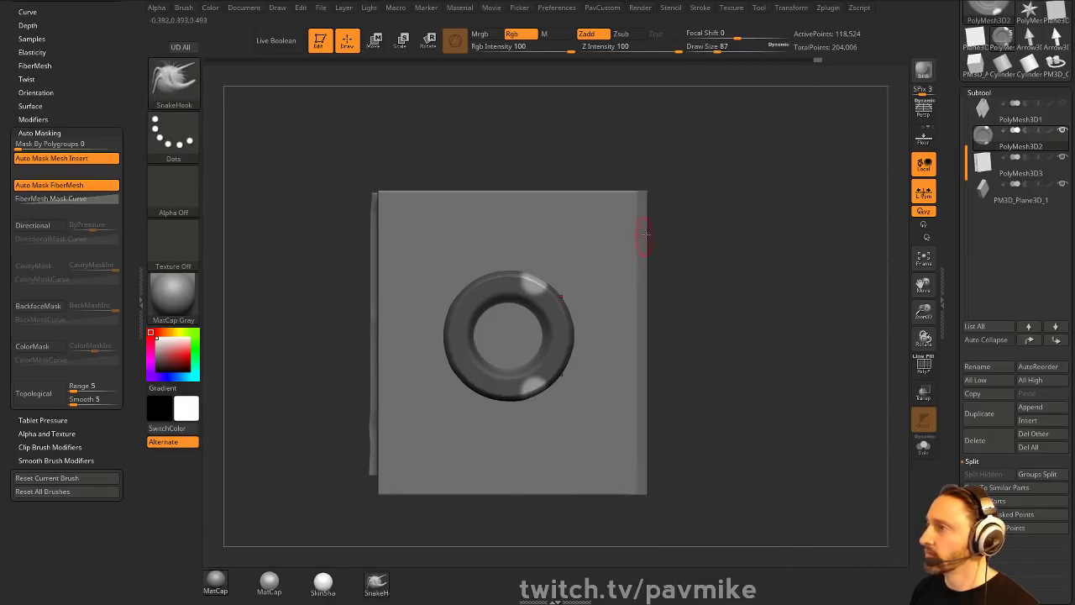
- Try stretching the two unmasked spots into diagonal arms and mirroring them, and undo back to the masked ring
key(w)
drag(596, 243, 631, 198)
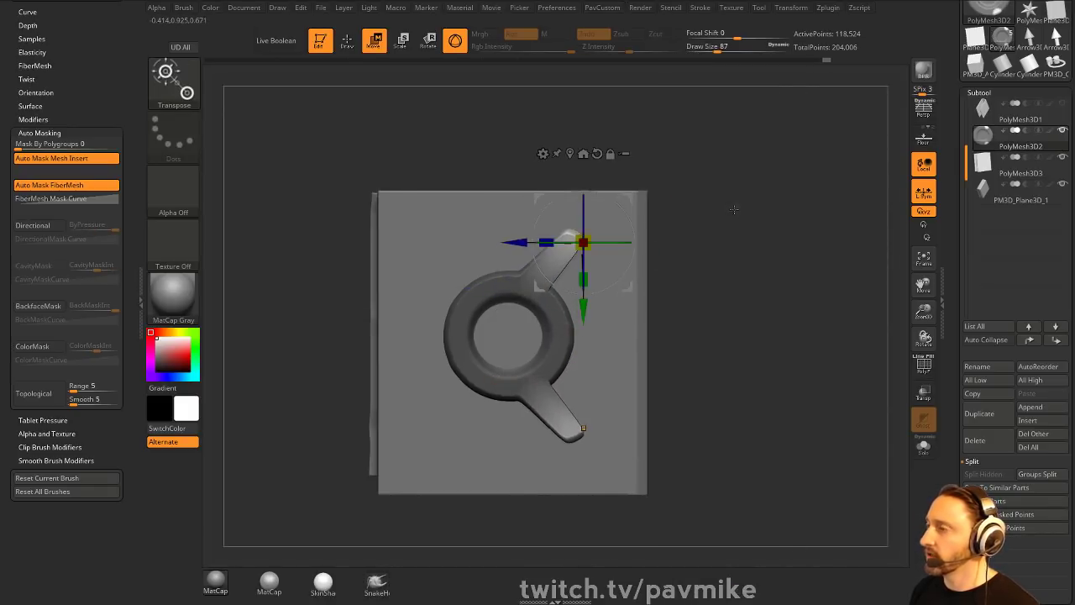
ctrl+drag(738, 207, 781, 252)
key(space)
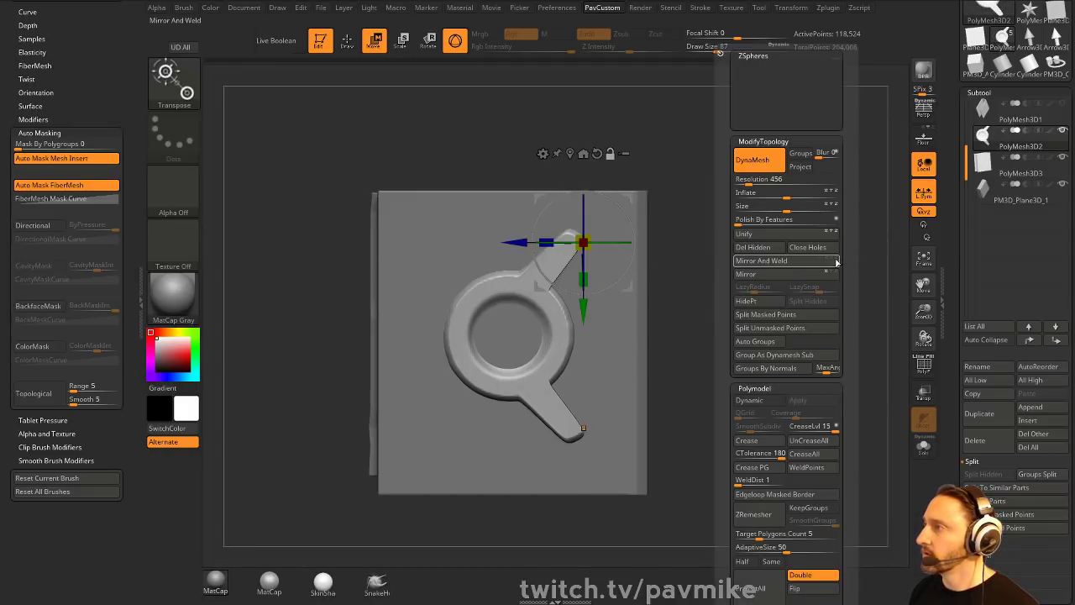
key(ctrl+z)
key(ctrl+z)
key(ctrl+z)
key(ctrl+z)
key(ctrl+z)
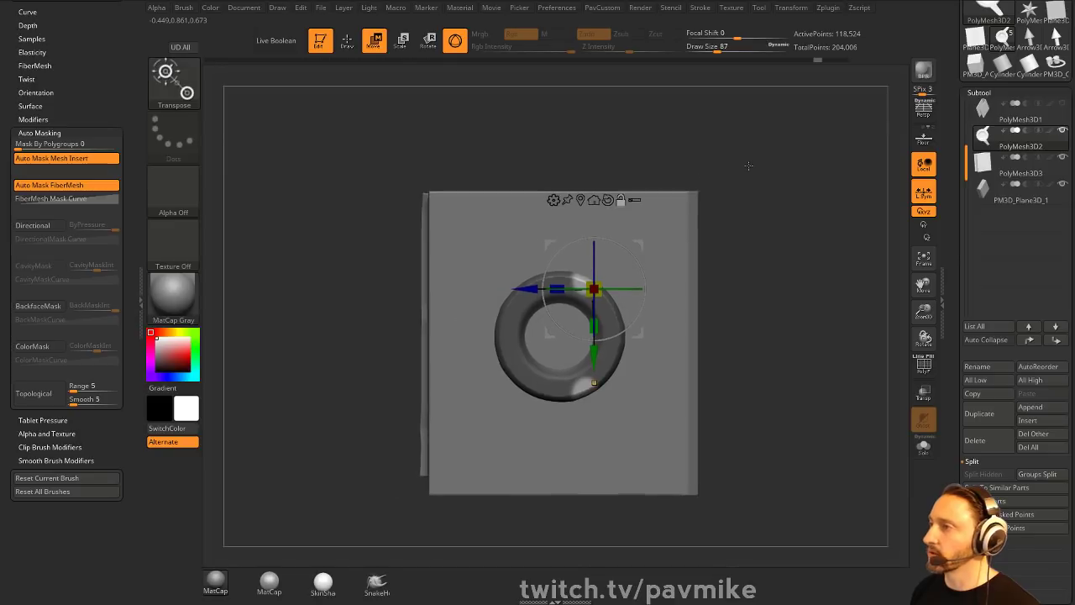
- Undo the earlier mask edits and stretch two mirrored unmasked spots on the ring outward into diagonal arms
key(ctrl+z)
key(ctrl+z)
key(ctrl+z)
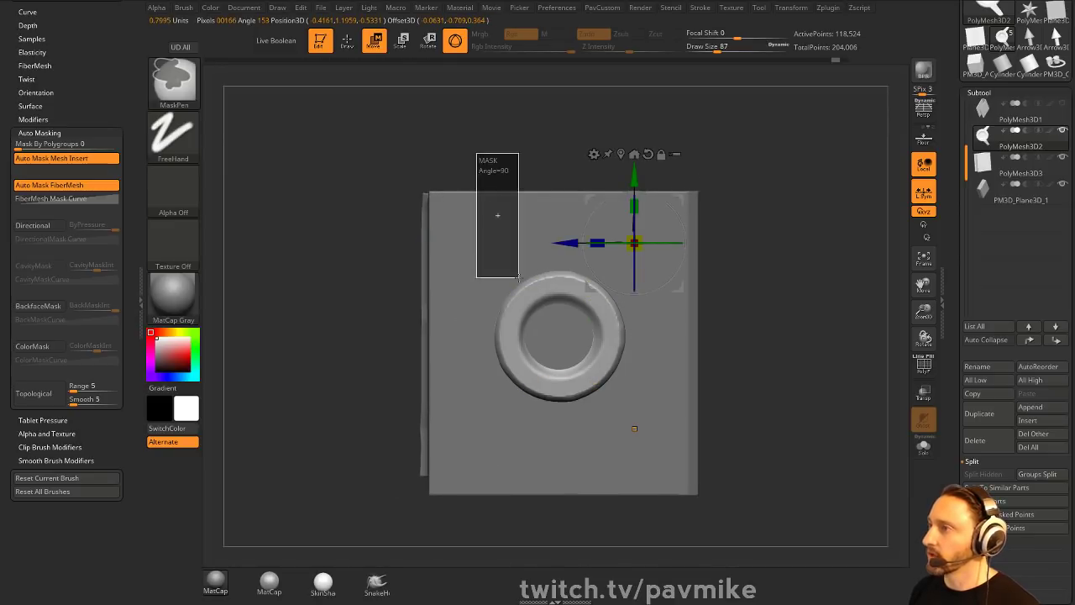
drag(674, 201, 637, 132)
- Try Mirror And Weld on the ring with its arms, undo it, and return to Draw mode with draw size 65
key(space)
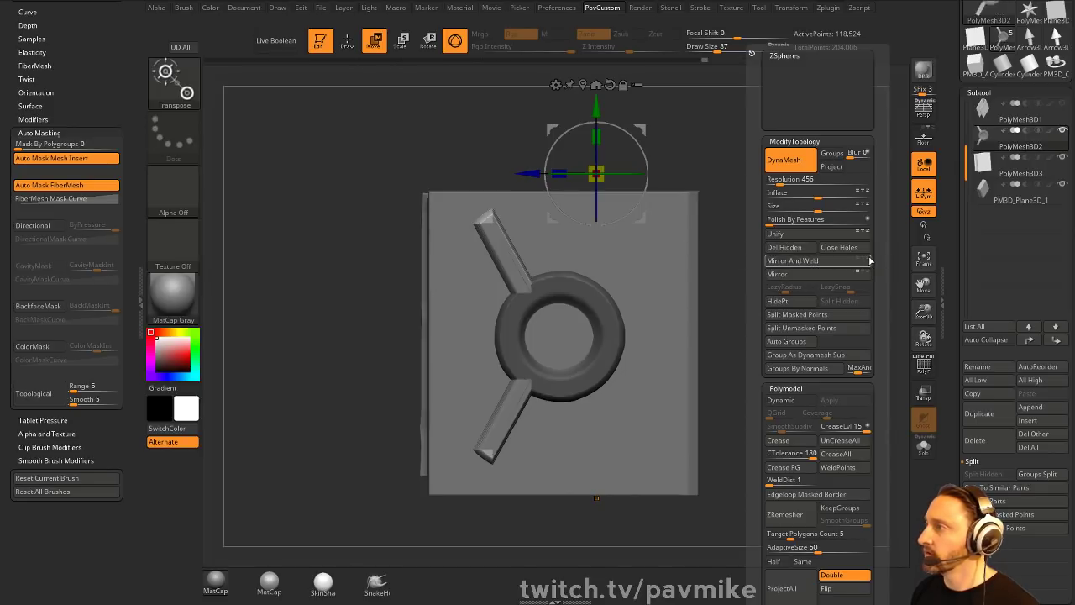
click(793, 261)
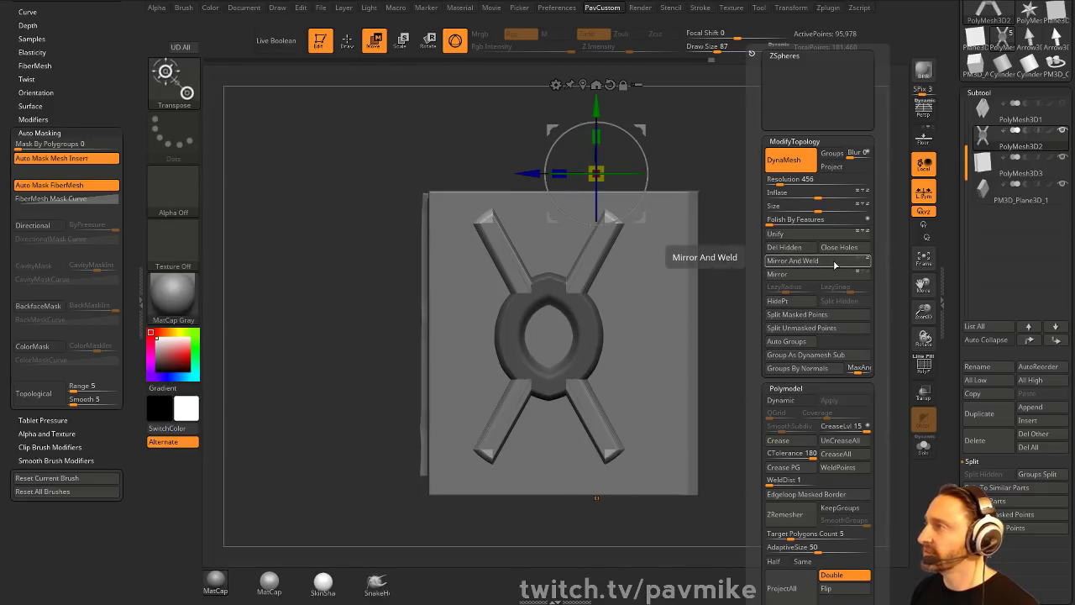
key(ctrl+z)
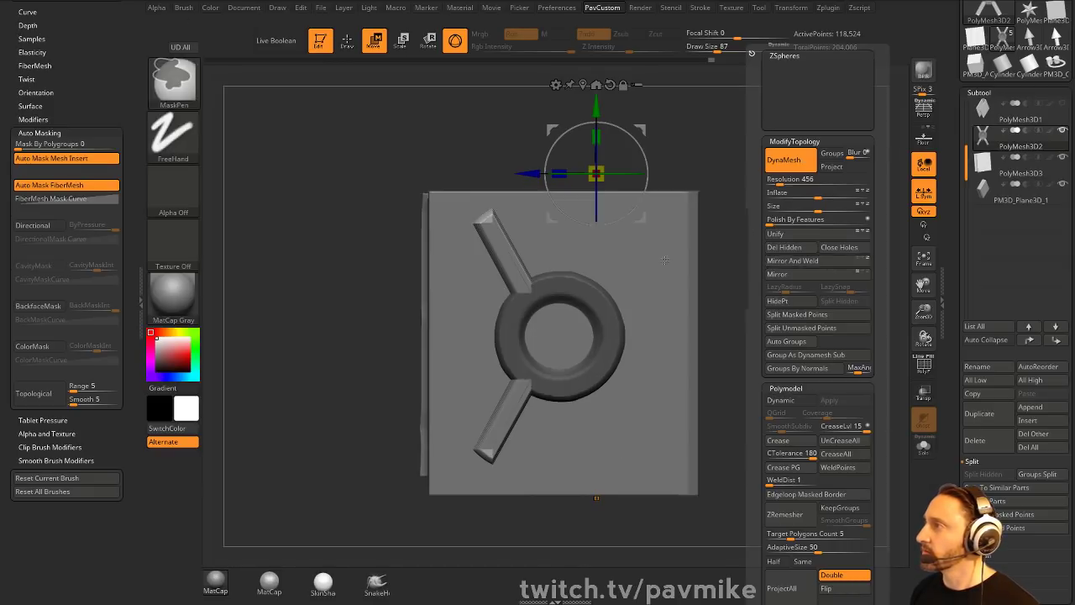
key(q)
mouse_move(778, 286)
alt+mouse_down()
mouse_move(768, 271)
mouse_move(774, 290)
mouse_move(754, 284)
mouse_move(785, 288)
mouse_move(772, 281)
alt+mouse_up()
key(s)
key(s)
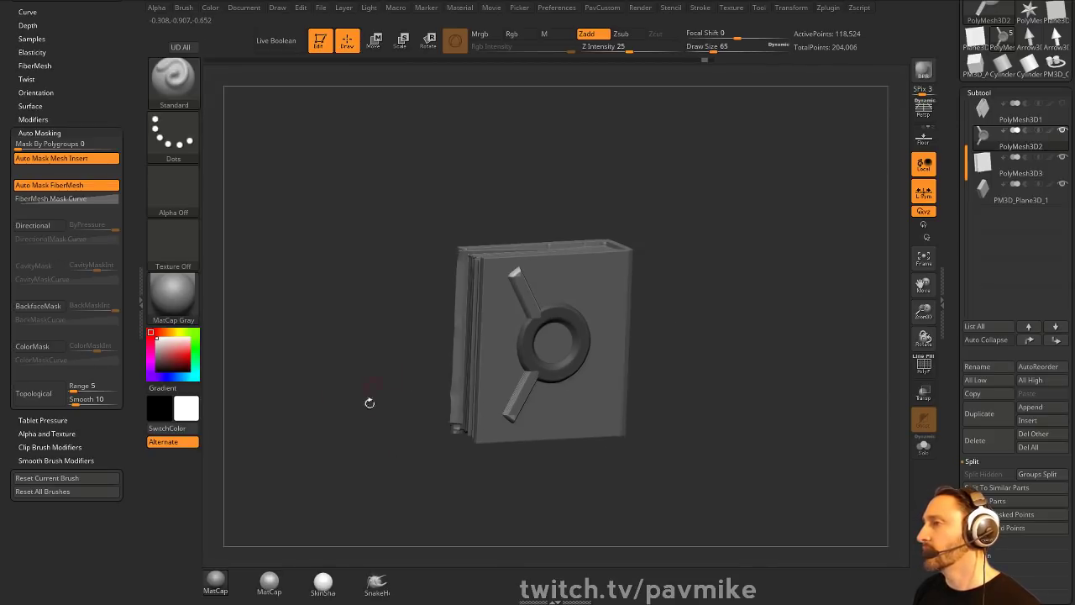
- Save the project, dismiss the crash notices, open Recovered_Tool.ZTL from the QuickSave files for editing and face the book's cover
key(ctrl+s)
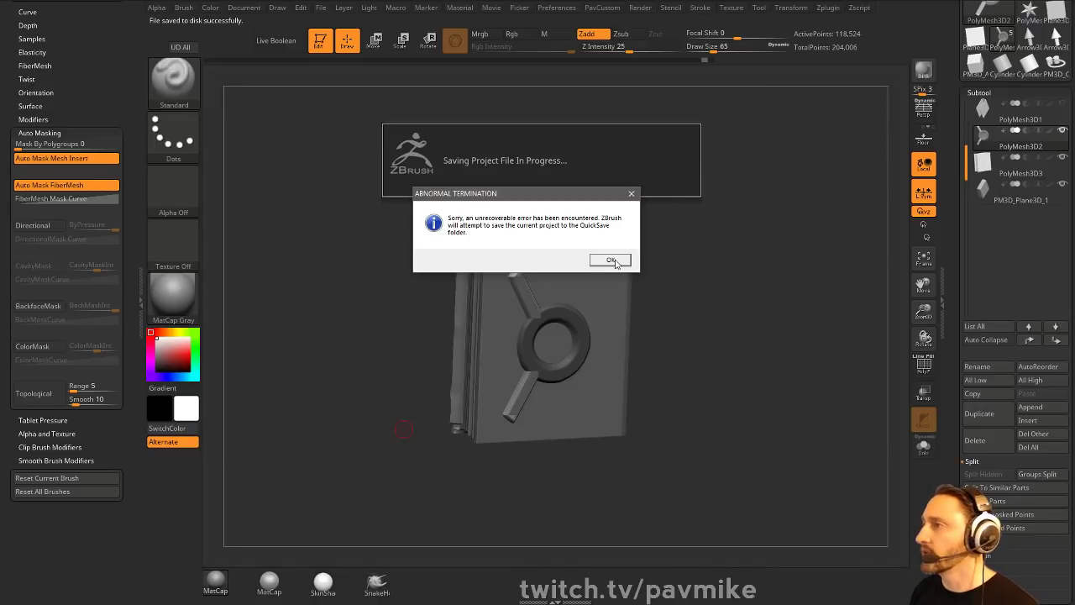
click(611, 261)
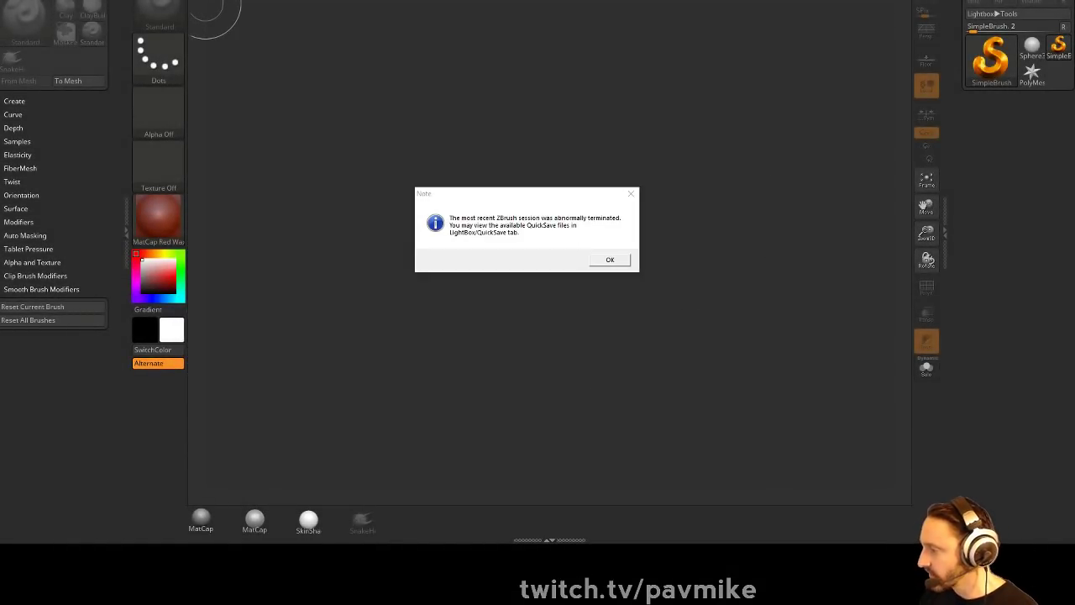
click(592, 258)
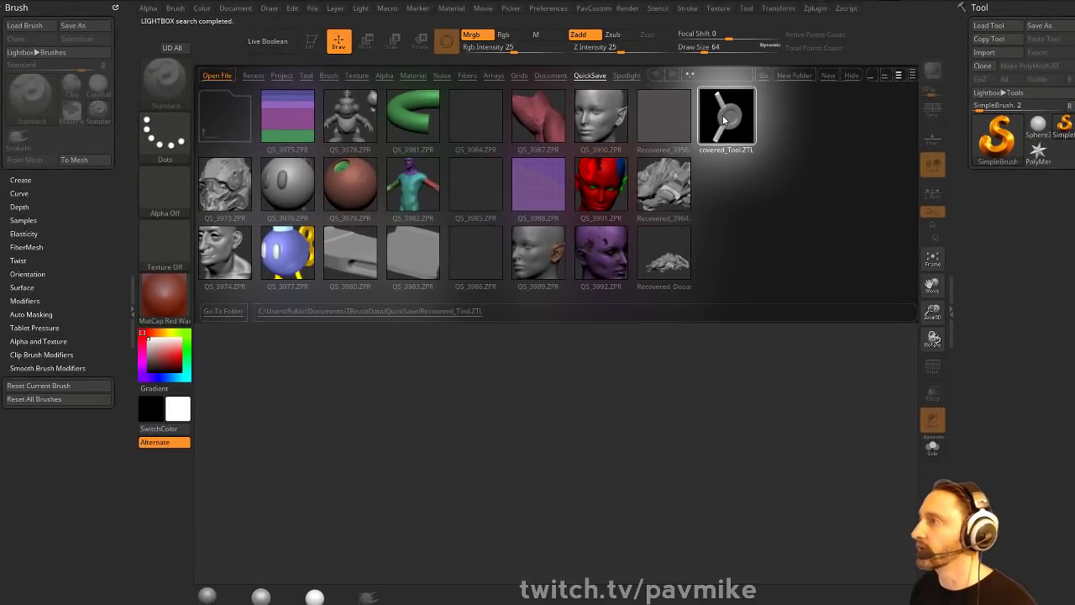
double_click(723, 116)
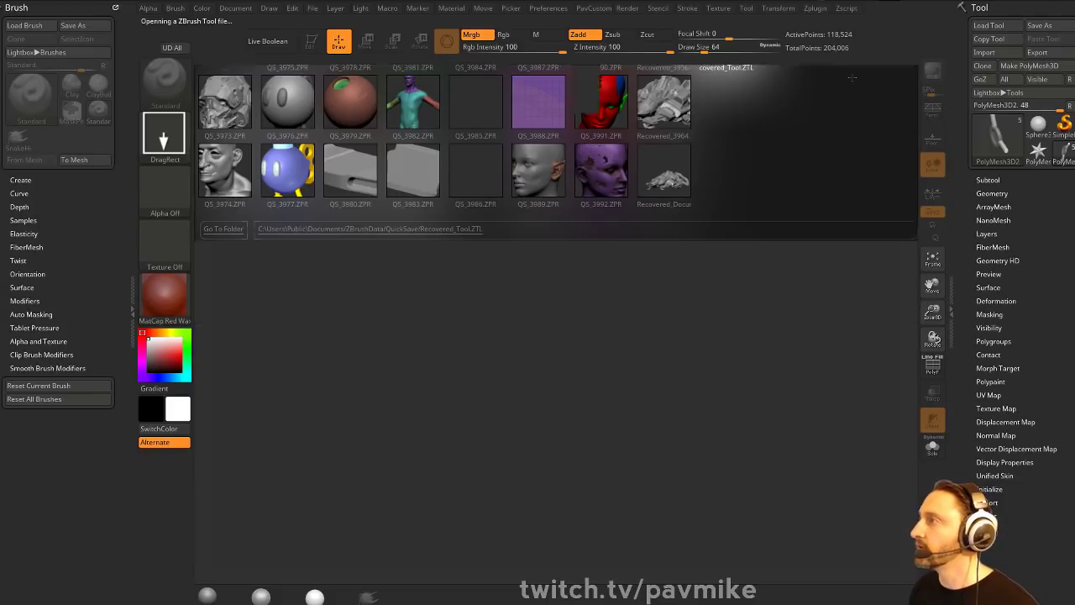
click(208, 596)
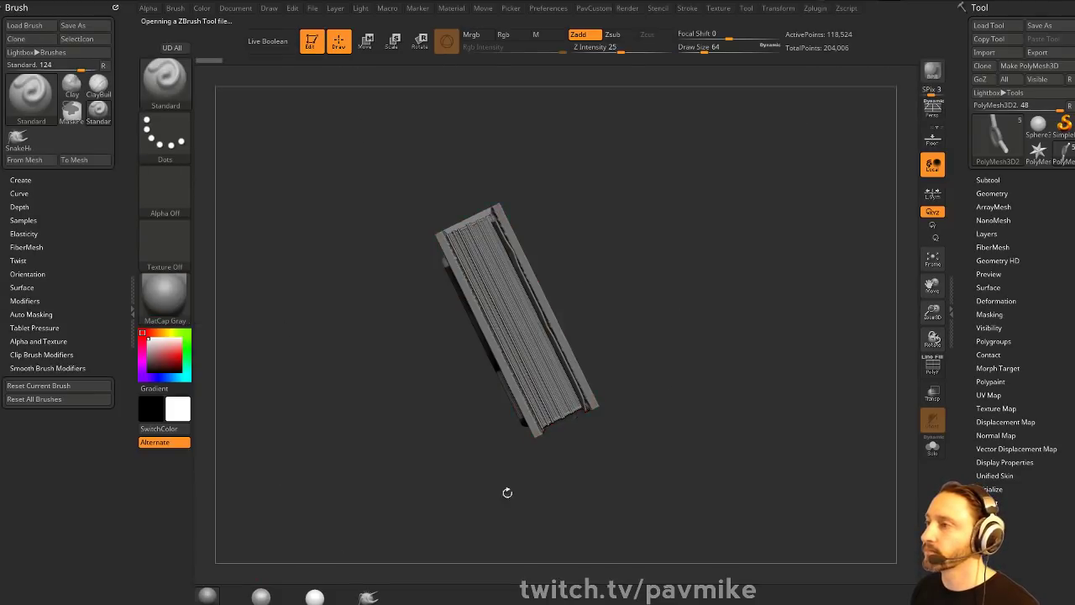
shift+drag(508, 493, 770, 230)
shift+drag(665, 183, 732, 236)
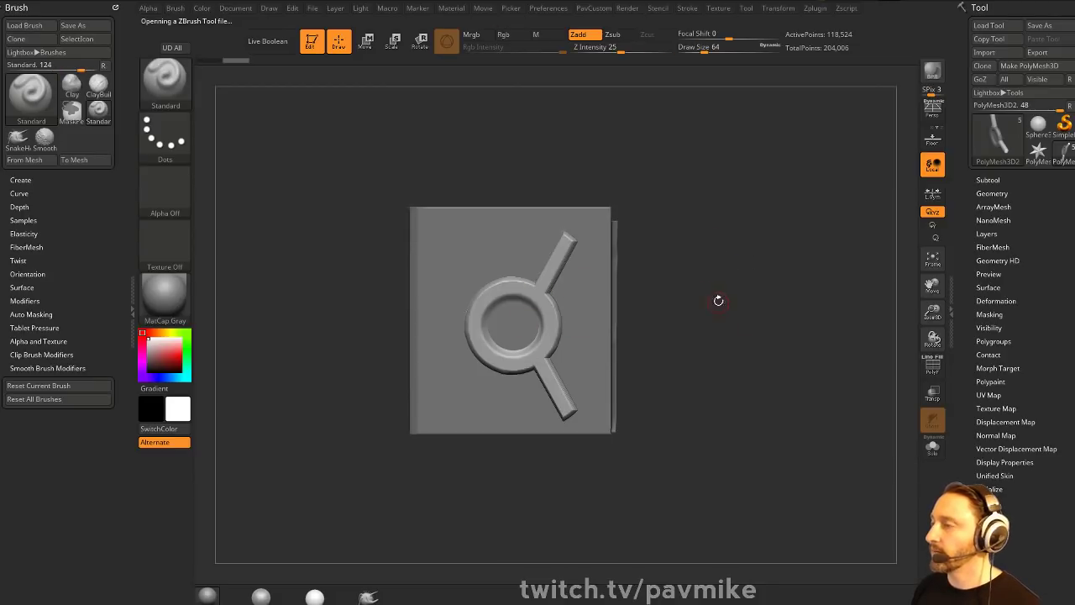
- Clear the mask on the ring ornament and set the draw size to 11
key(ctrl+z)
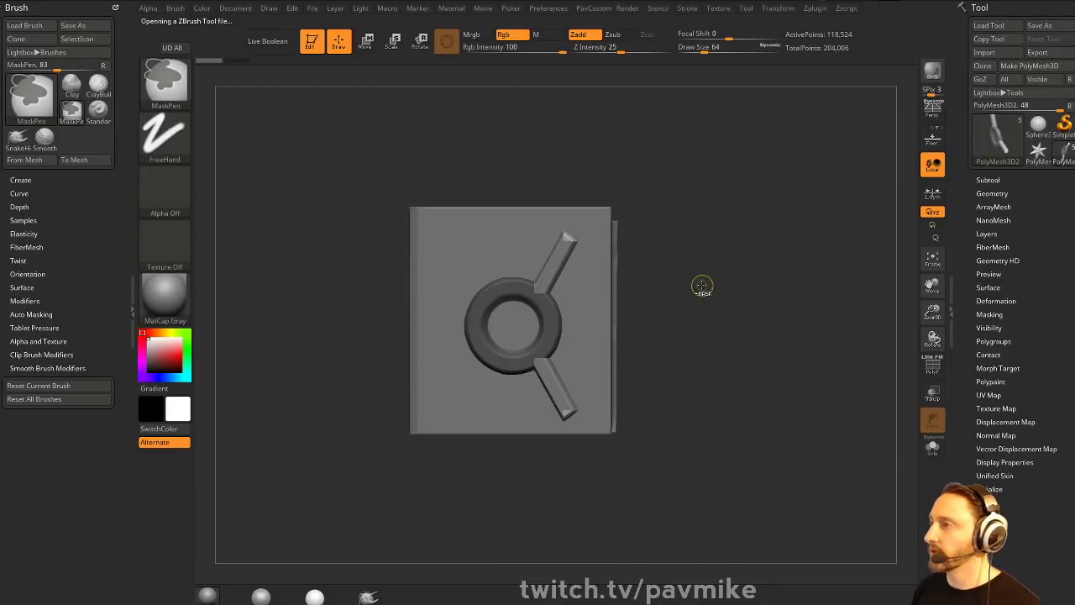
drag(652, 285, 703, 284)
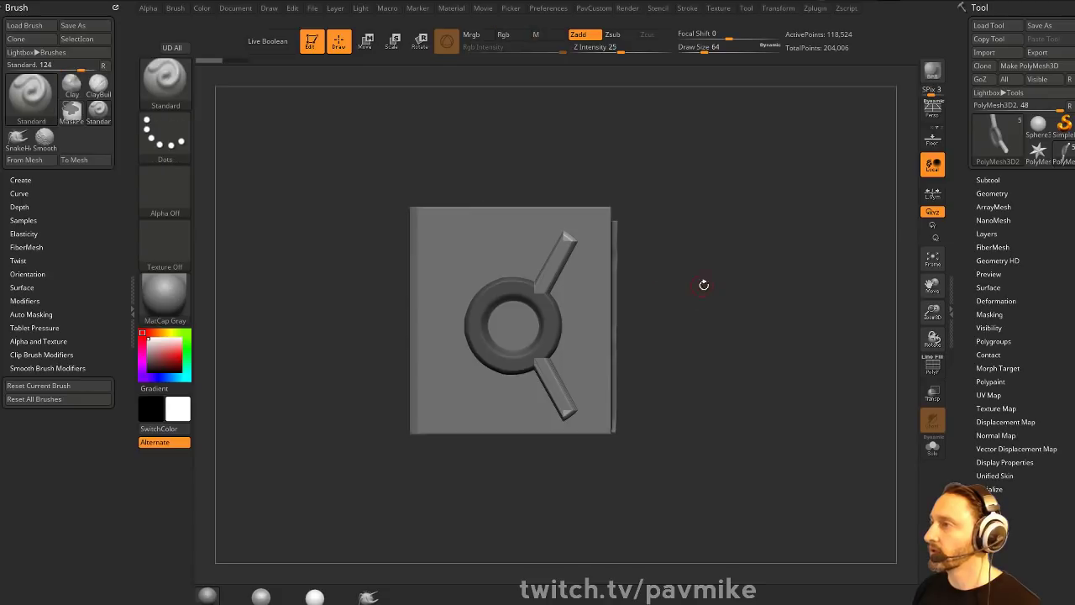
ctrl+drag(763, 236, 737, 312)
key(s)
mouse_move(743, 235)
mouse_down()
mouse_move(753, 268)
mouse_move(736, 271)
mouse_up()
drag(782, 273, 853, 266)
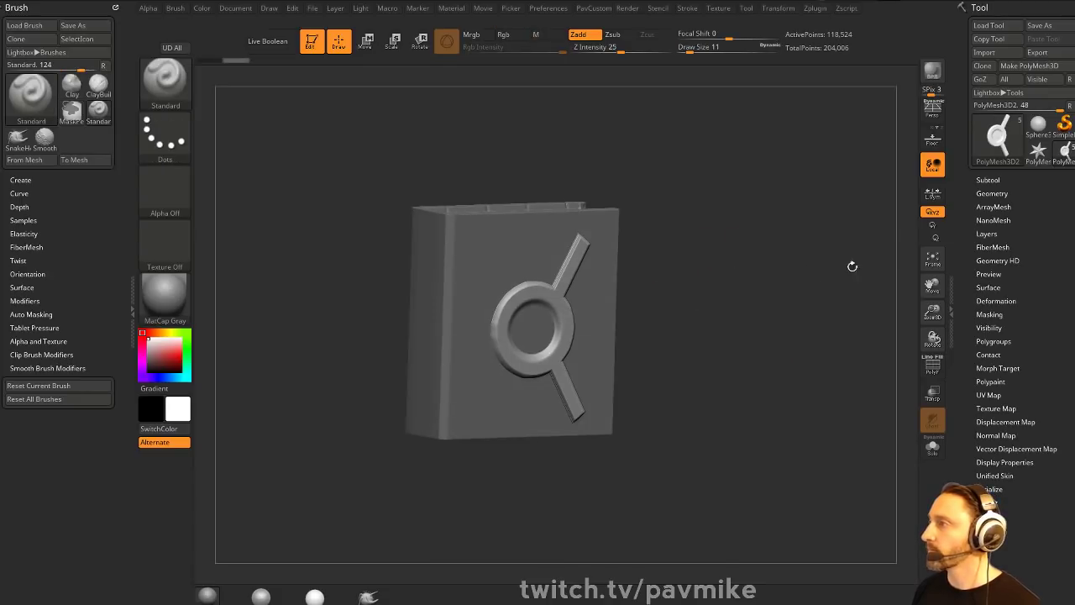
shift+drag(901, 214, 868, 215)
- Try clipping the ornament with ClipCircleCenter from the ring's centre, undo, and clip again with a wider circle
ctrl+shift+click(168, 82)
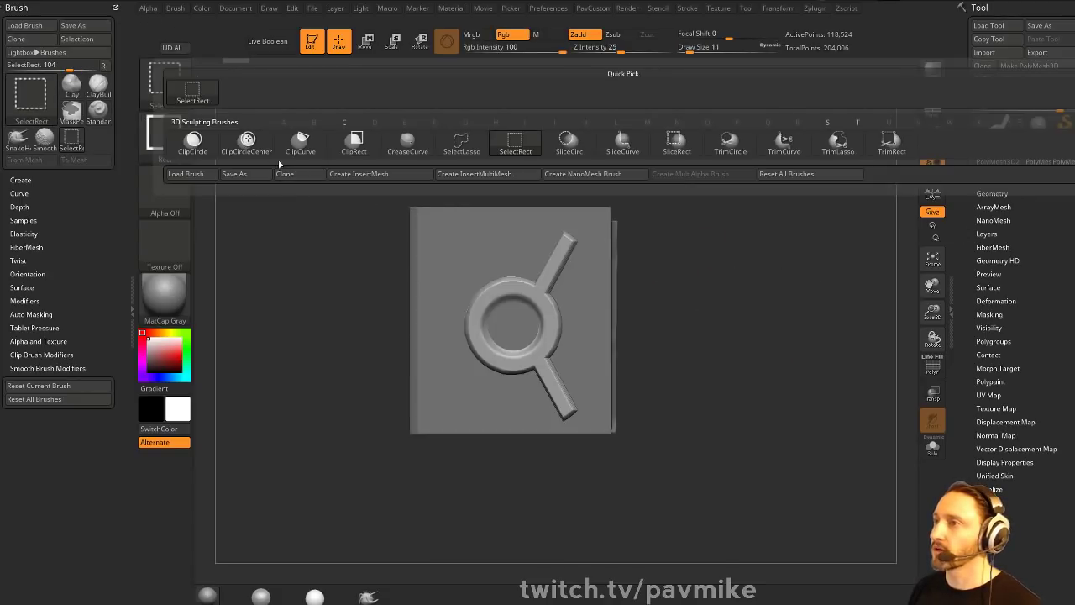
click(247, 140)
ctrl+shift+drag(512, 325, 565, 375)
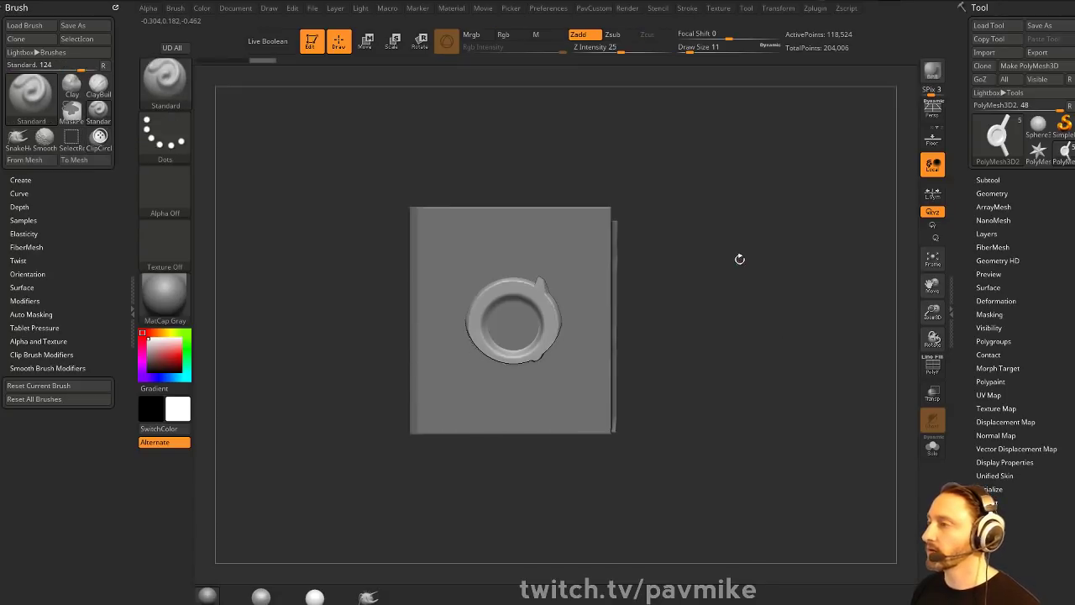
key(ctrl+z)
key(ctrl+z)
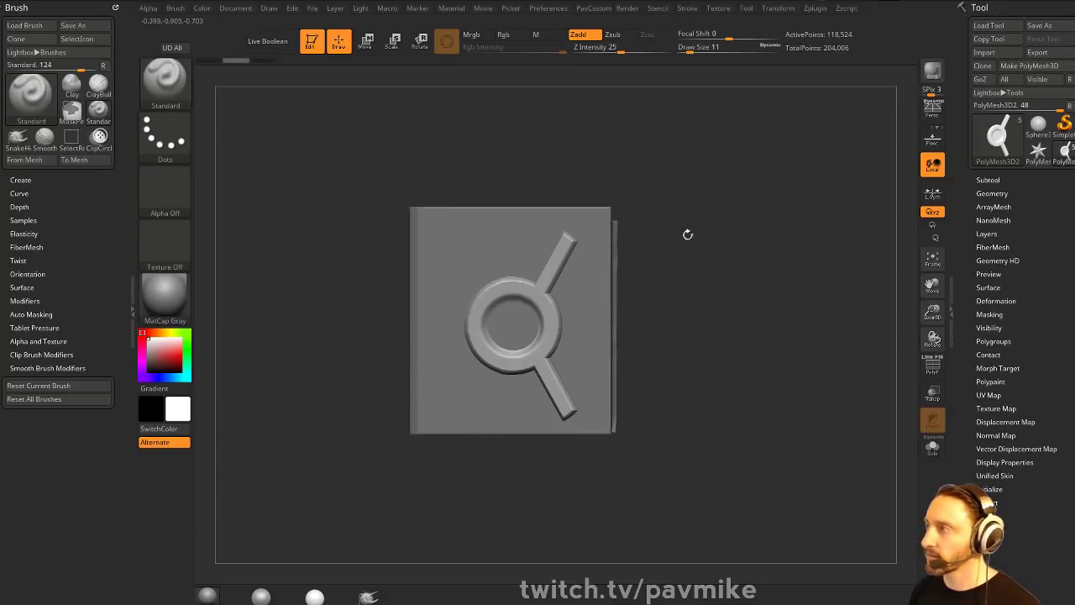
ctrl+shift+drag(512, 325, 576, 371)
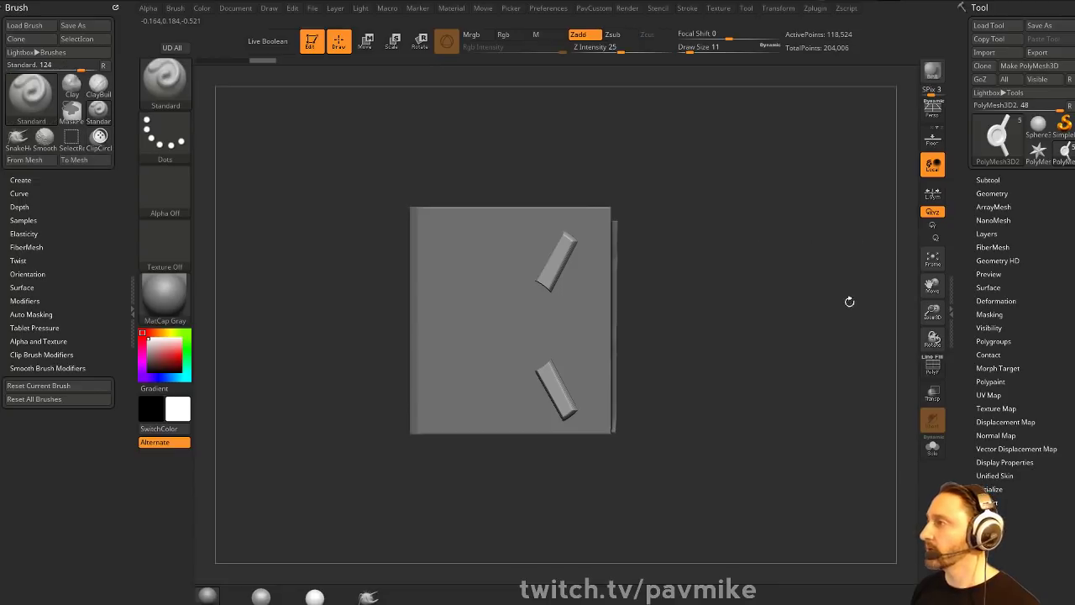
- Delete the ring ornament's subtool PolyMesh3D2
click(1000, 179)
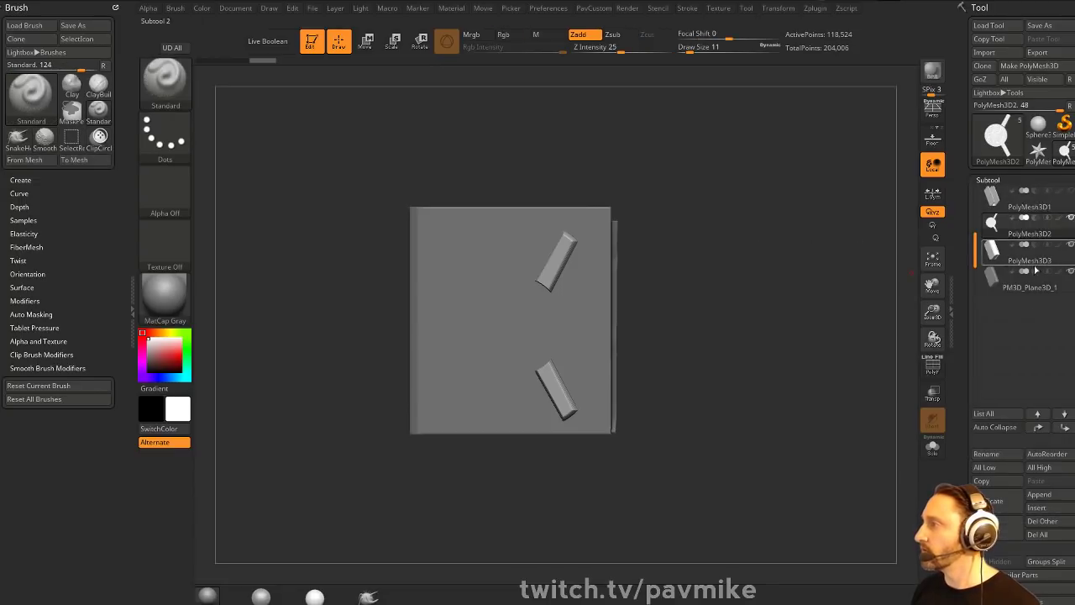
click(1004, 524)
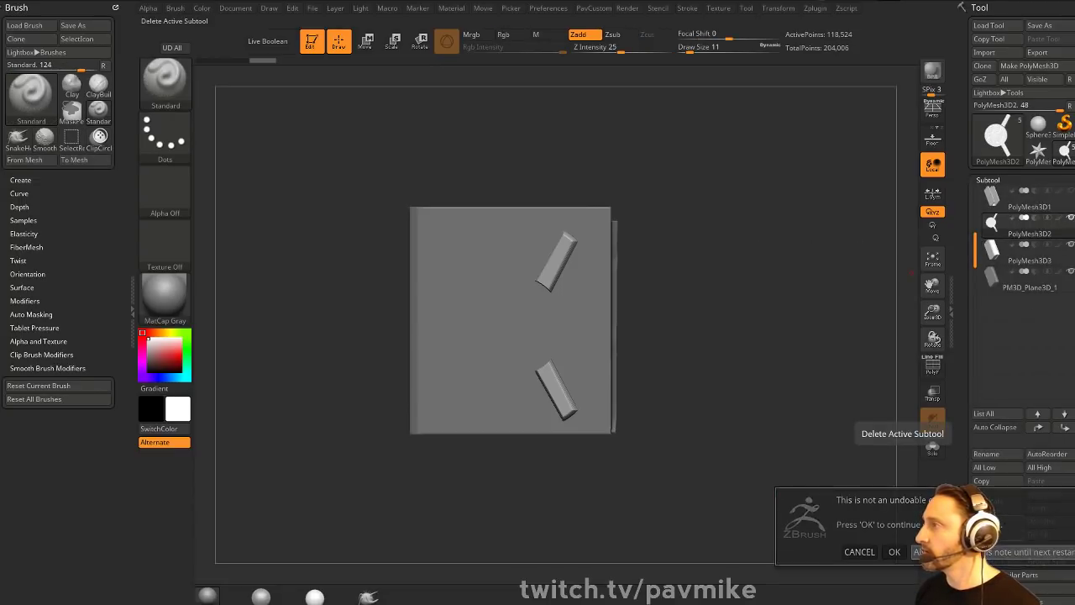
click(895, 551)
- Append a Cylinder3D as a new subtool and make it active with the Move gizmo
click(1040, 494)
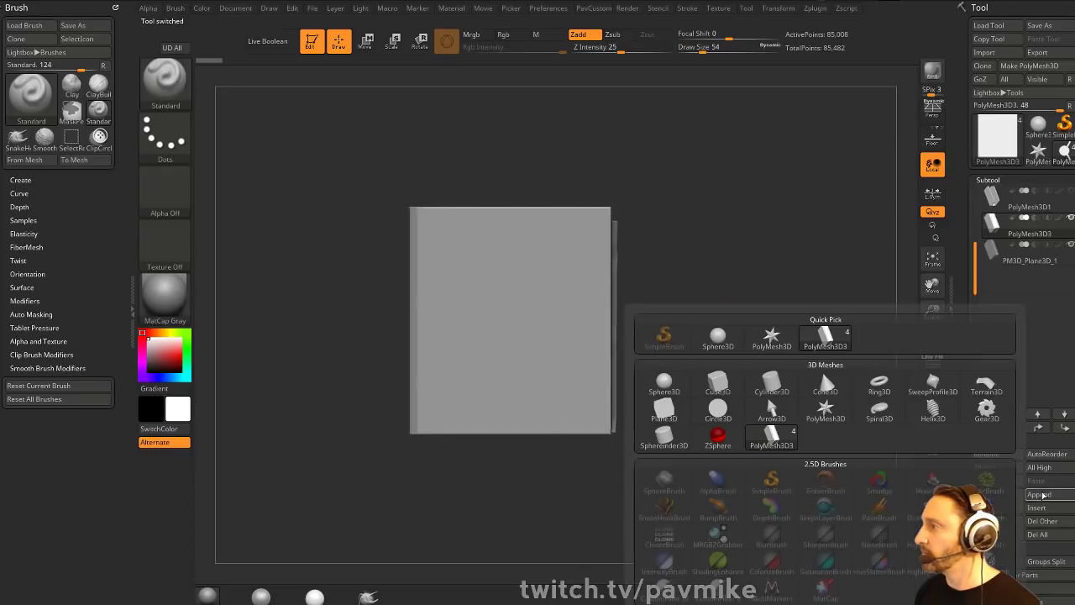
click(771, 385)
drag(893, 294, 845, 320)
key(w)
click(1022, 291)
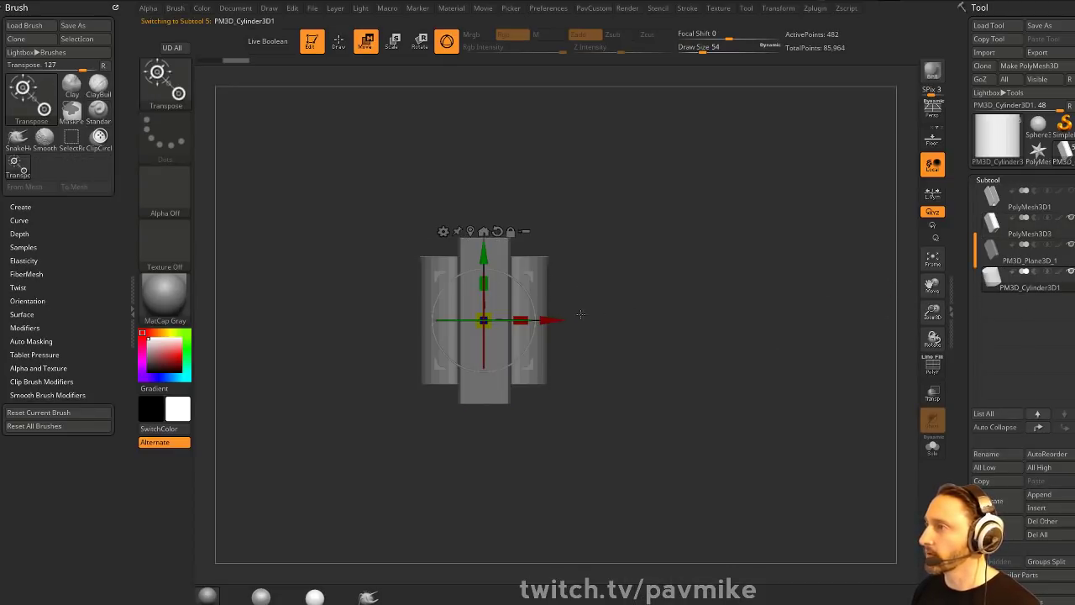
- Rotate and scale the cylinder into a thin disc and place it against the centre of the book's front cover
shift+drag(524, 289, 528, 378)
key(q)
mouse_move(595, 335)
mouse_down()
mouse_move(717, 300)
mouse_move(581, 308)
mouse_up()
key(w)
drag(484, 319, 421, 292)
mouse_move(708, 233)
alt+mouse_down()
mouse_move(711, 244)
mouse_move(735, 242)
mouse_move(663, 283)
mouse_move(688, 311)
alt+mouse_up()
key(q)
key(w)
mouse_move(593, 328)
mouse_down()
mouse_move(685, 327)
mouse_move(586, 322)
mouse_move(601, 326)
mouse_up()
drag(670, 327, 641, 327)
key(q)
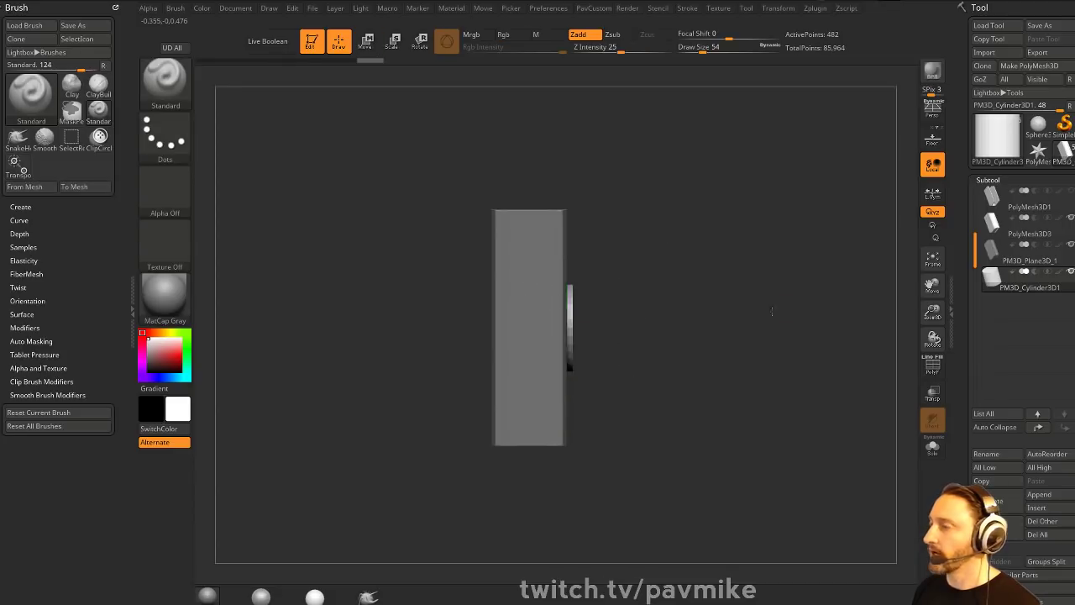
- Show the disc's polygon wireframe and choose the ZModeler brush
mouse_move(848, 309)
mouse_down()
mouse_move(760, 313)
mouse_move(847, 372)
mouse_move(882, 369)
mouse_up()
click(932, 365)
key(b)
key(z)
key(m)
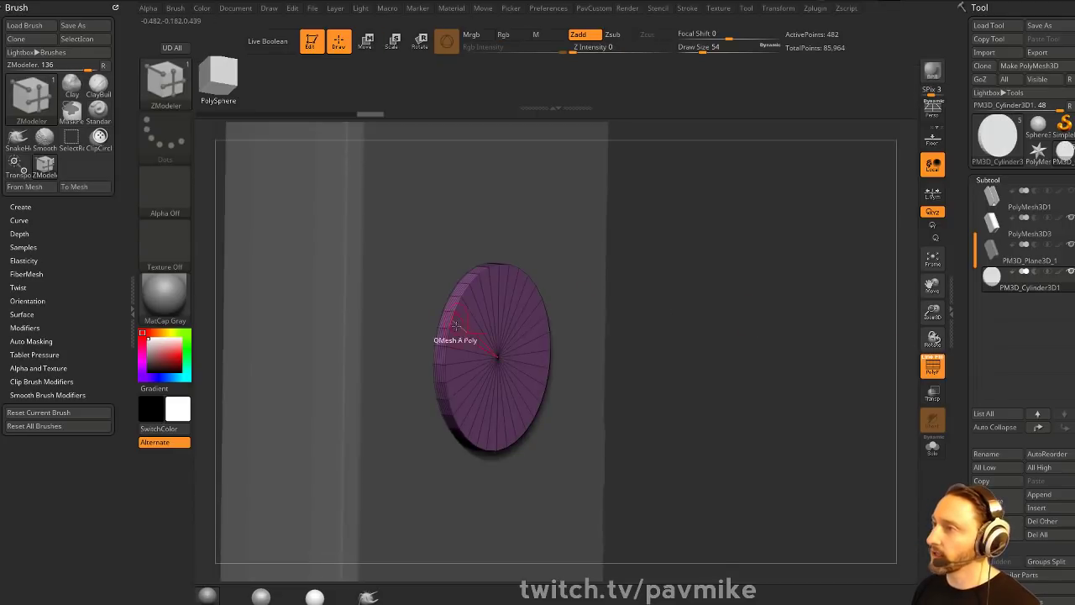
alt+drag(731, 332, 766, 399)
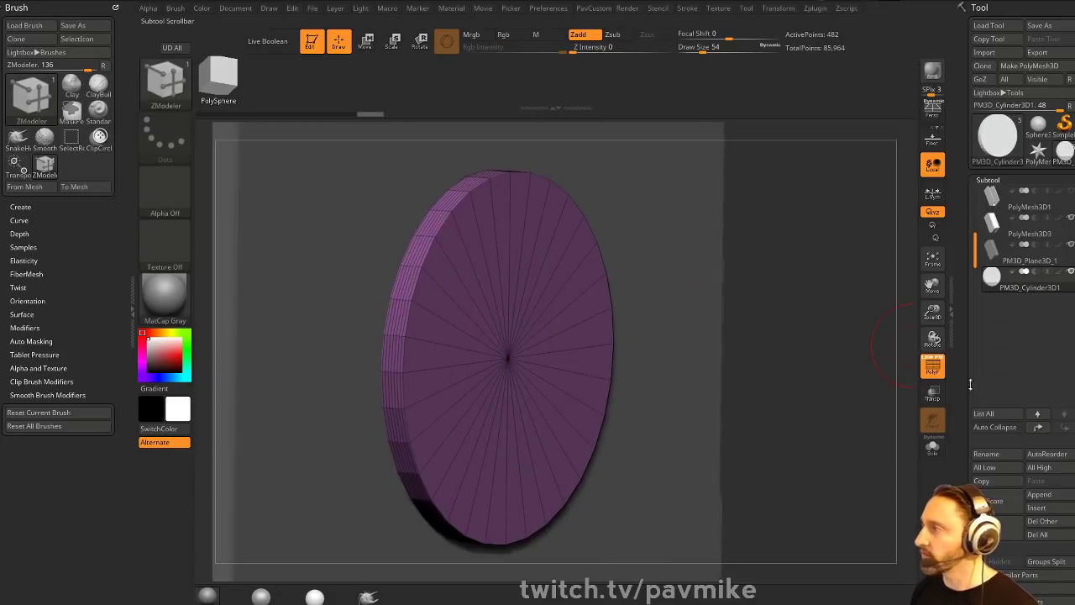
- Remove the redundant edge loops from the disc's side with Delete Loops
scroll(970, 384, down, 5)
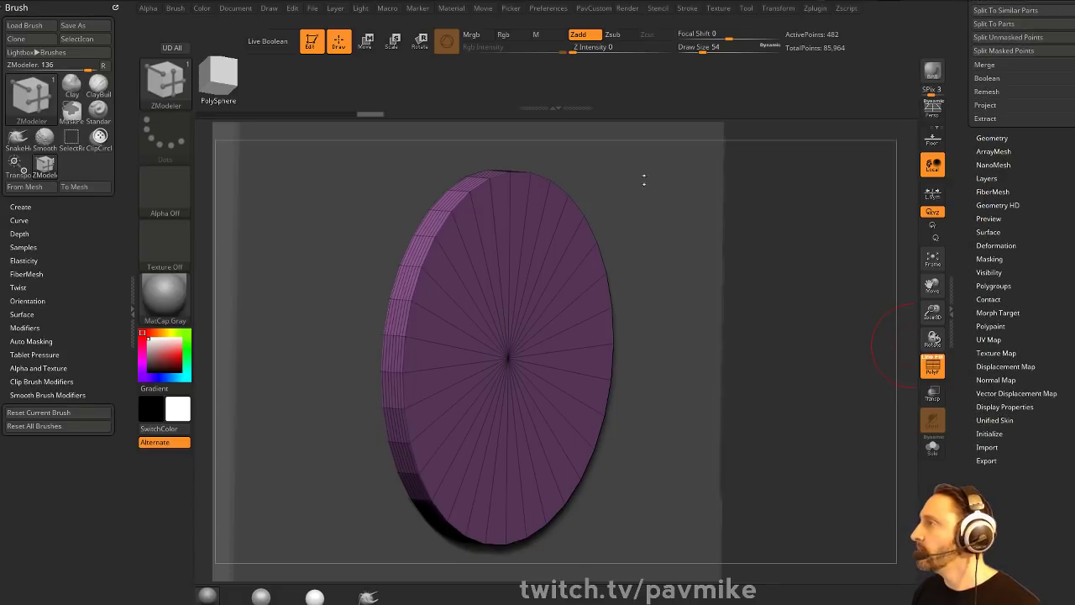
shift+scroll(990, 252, down, 4)
mouse_move(963, 155)
mouse_down()
mouse_move(979, 308)
mouse_move(972, 264)
mouse_up()
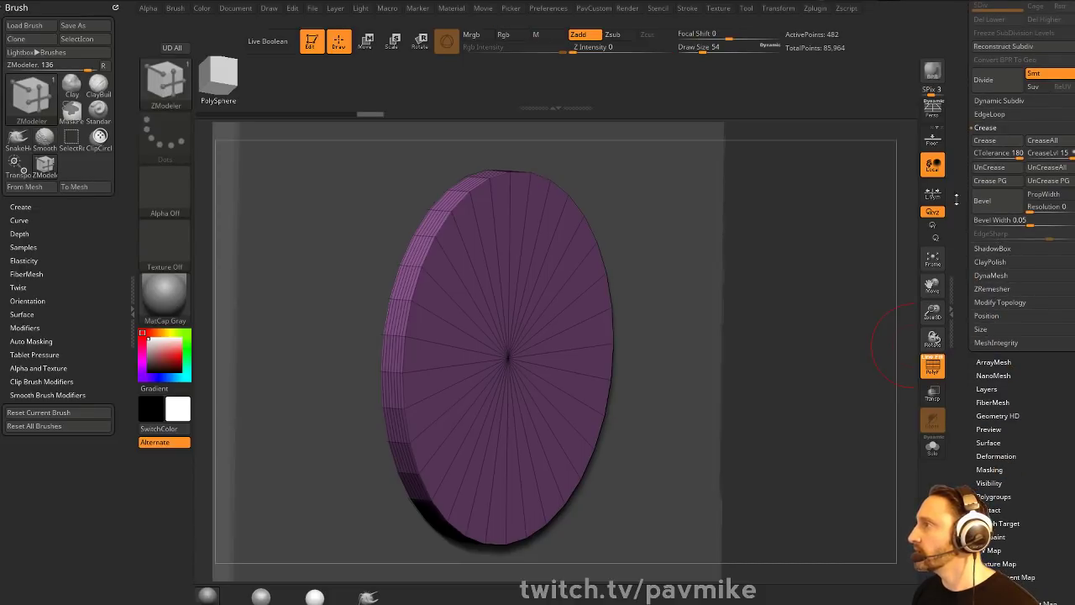
click(990, 114)
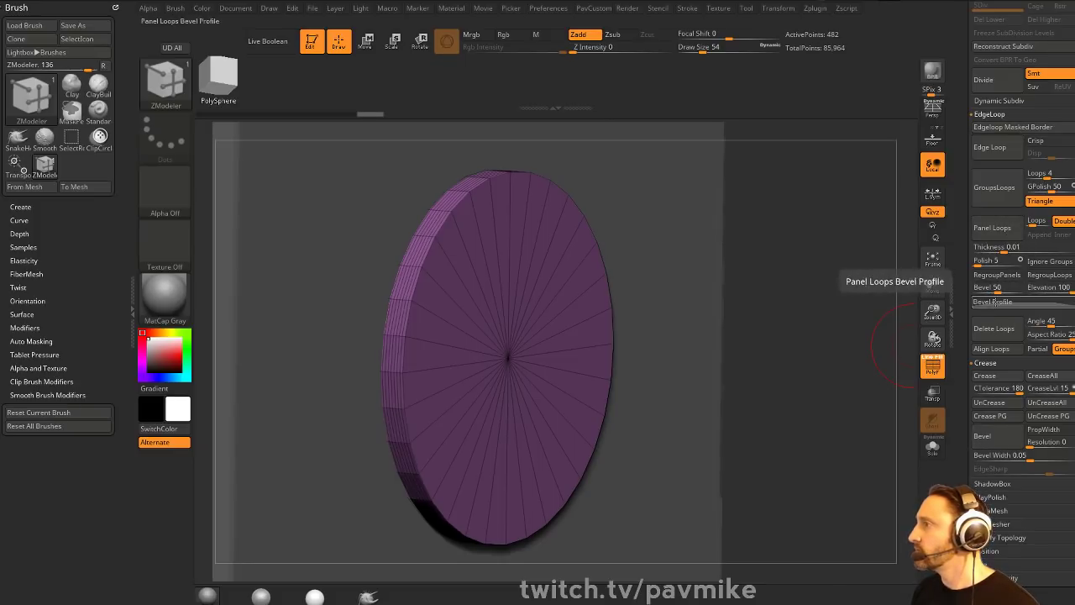
key(ctrl+z)
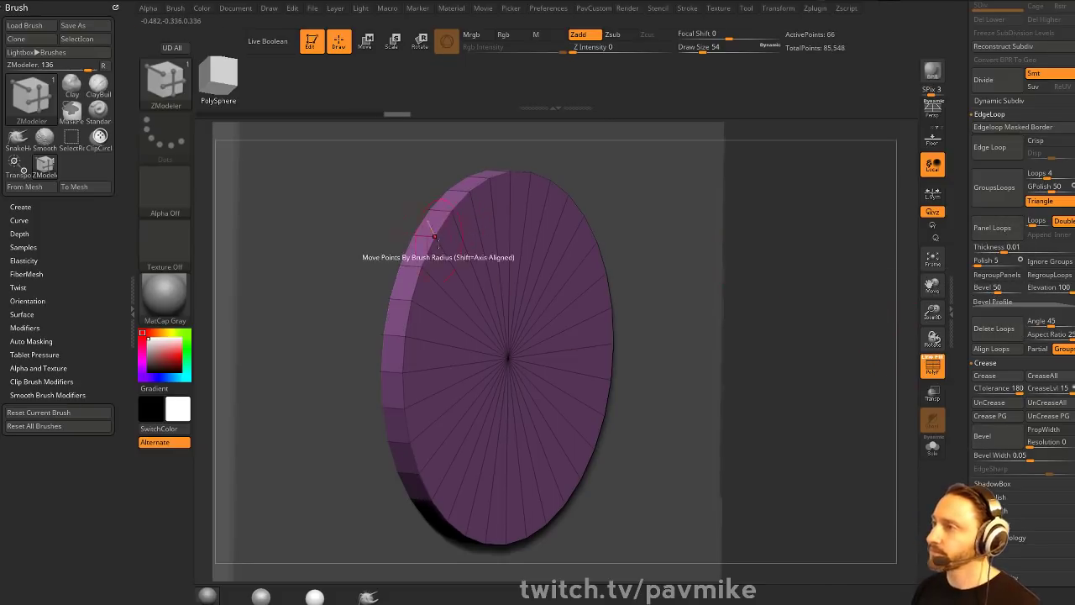
- Bevel the disc's front outer edge with the ZModeler edge action
key(space)
click(335, 301)
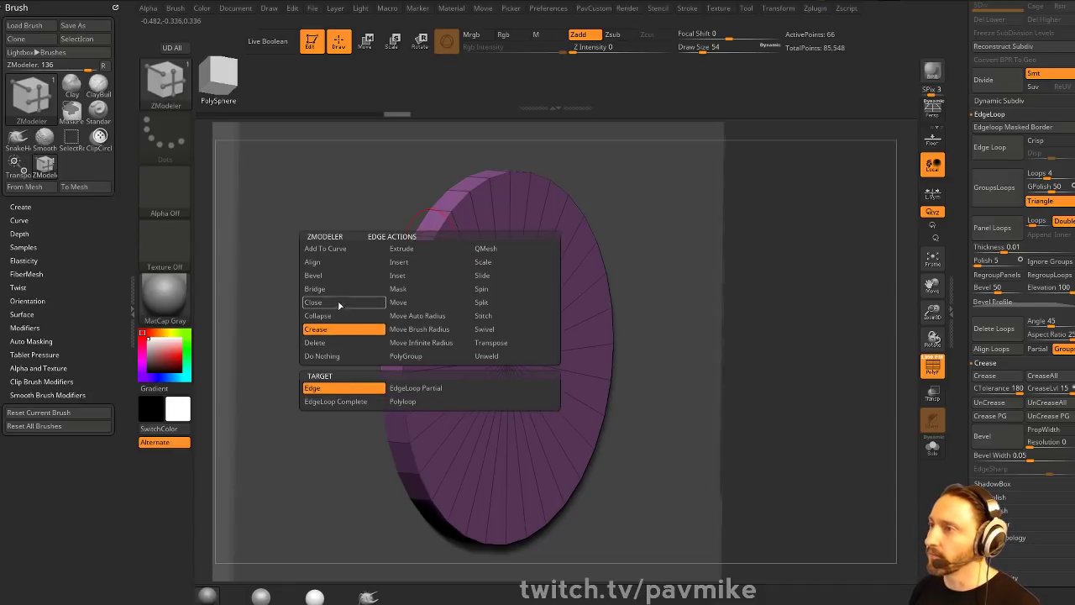
click(331, 276)
drag(425, 253, 449, 255)
drag(673, 264, 760, 263)
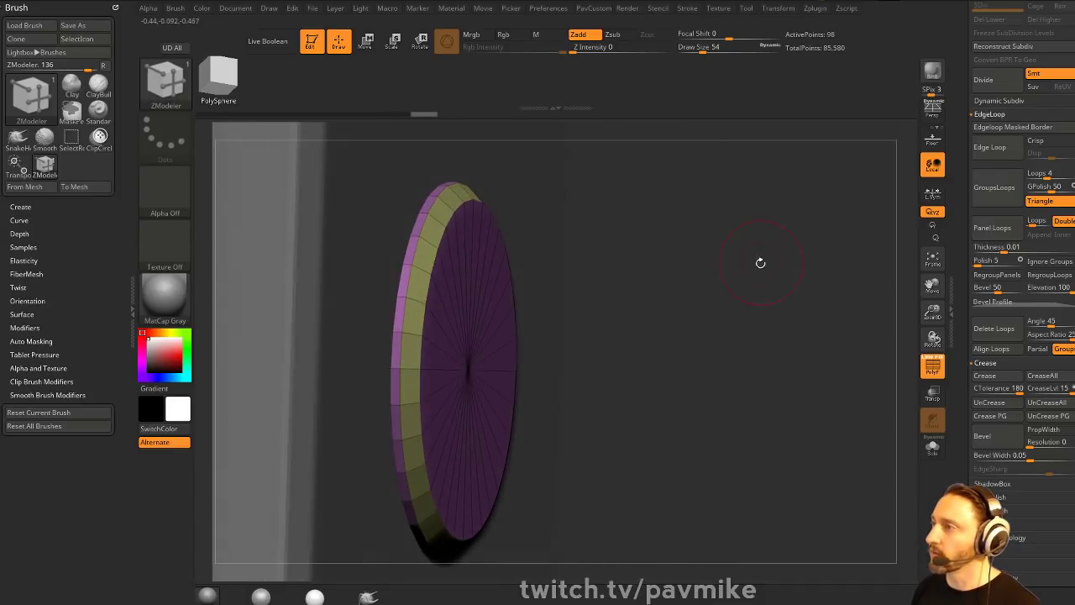
- Insert multiple edge loops into the bevelled disc, using interactive resolution
key(space)
click(432, 250)
click(431, 376)
click(374, 376)
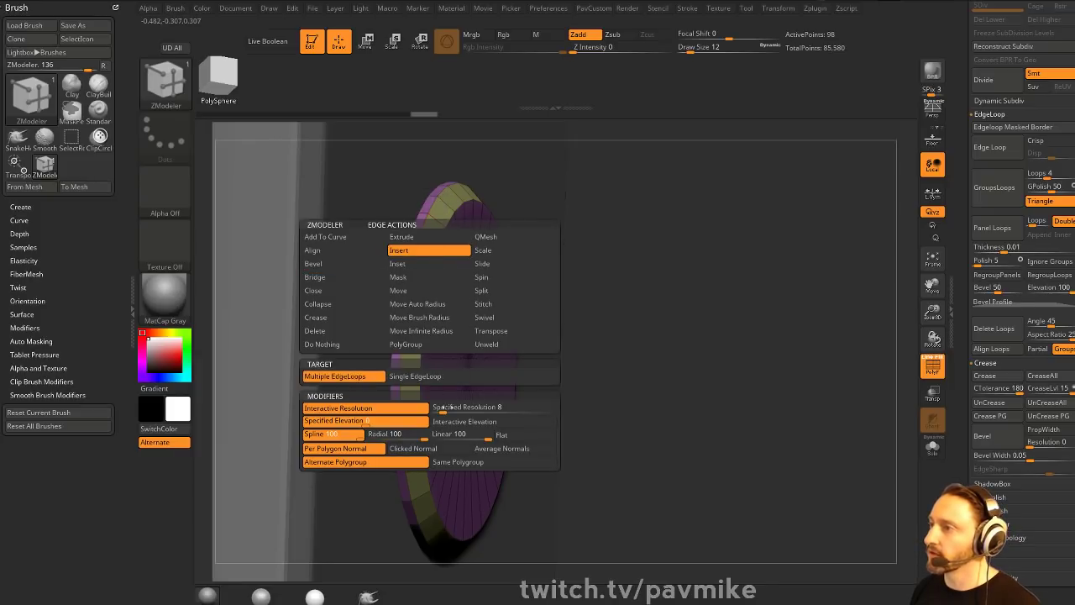
drag(436, 216, 538, 191)
- Hide the wireframe, set the crease tolerance to 61, and turn on and apply dynamic subdivision to the disc
ctrl+right_drag(706, 202, 679, 307)
click(916, 361)
right_drag(832, 336, 805, 341)
key(2)
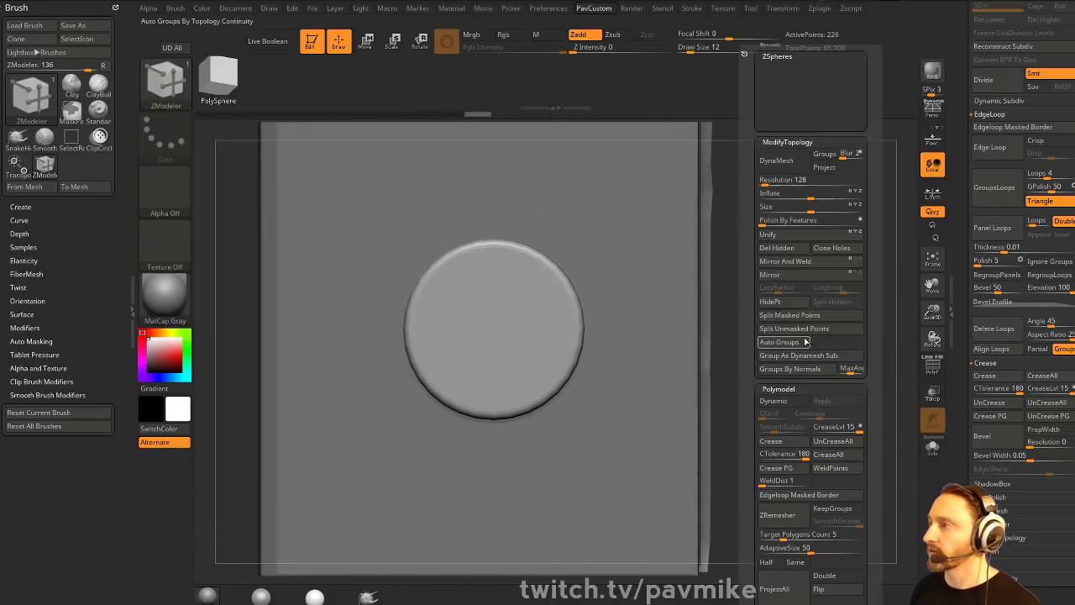
key(shift+space)
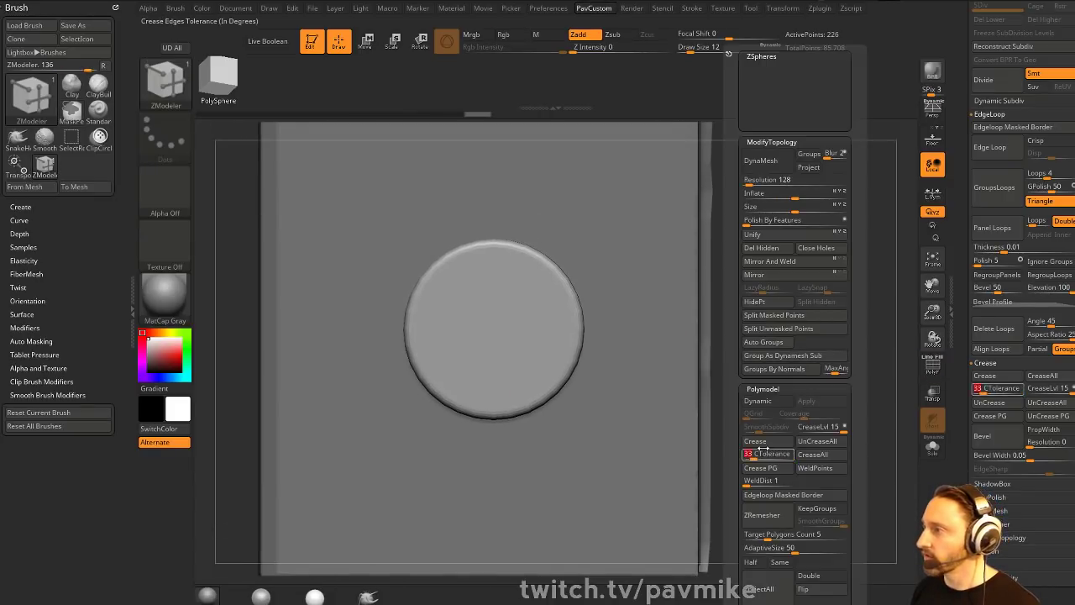
drag(762, 448, 768, 451)
click(771, 402)
click(811, 405)
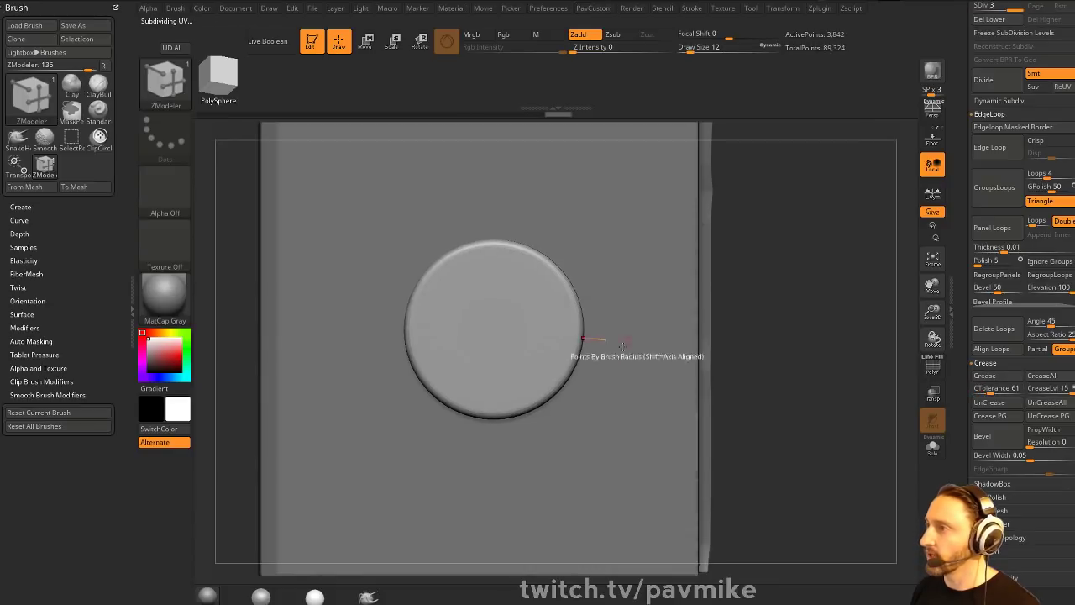
- DynaMesh the disc at resolution 264 without freezing its subdivision levels
key(shift+space)
click(807, 180)
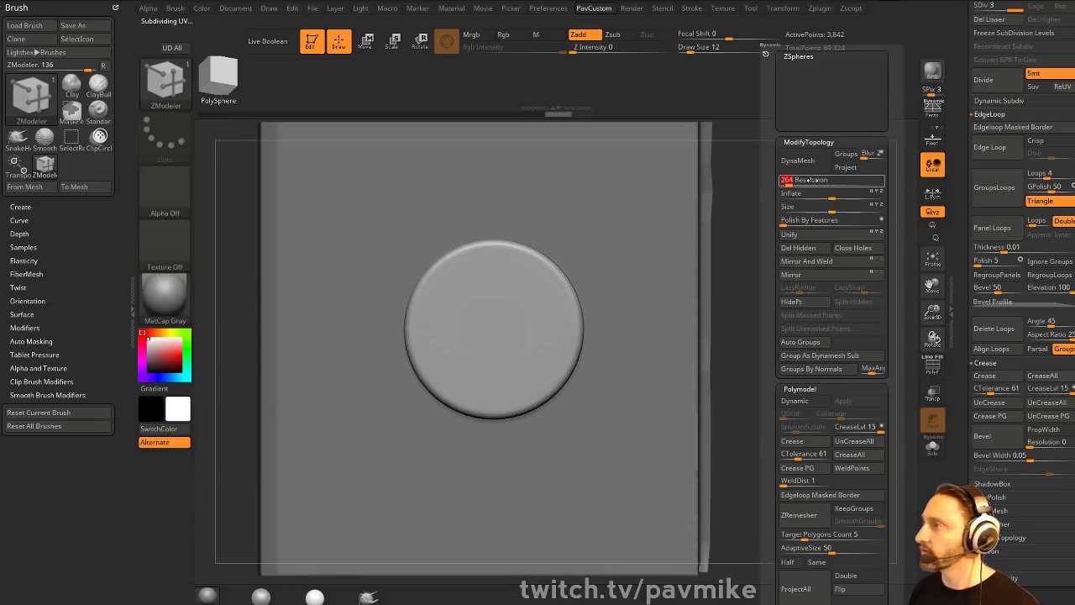
click(809, 160)
click(765, 184)
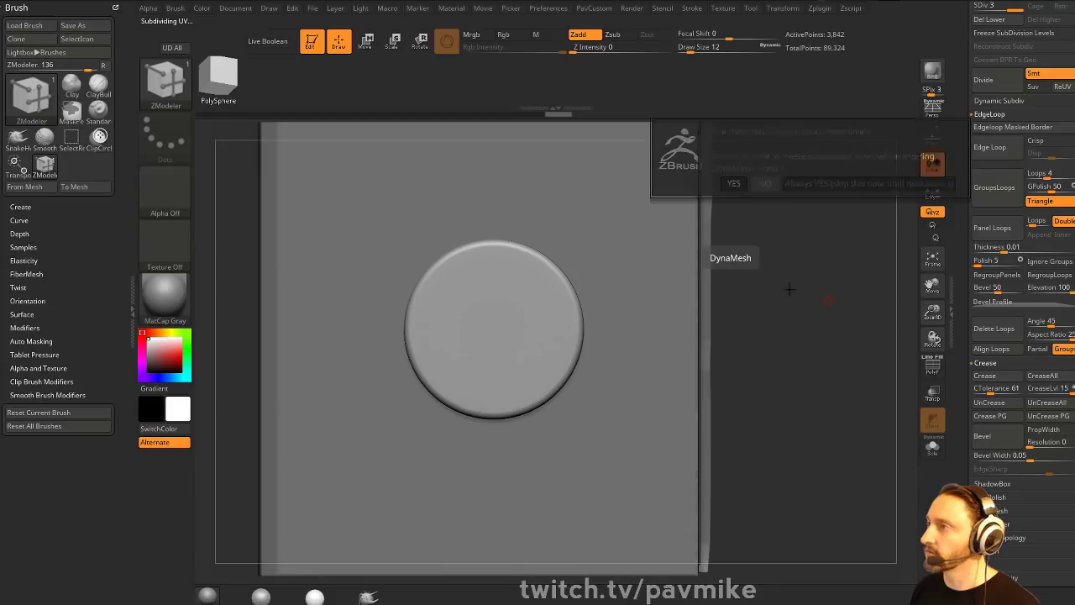
mouse_move(812, 338)
mouse_down()
mouse_move(840, 310)
mouse_move(781, 285)
mouse_move(779, 309)
mouse_move(791, 309)
mouse_up()
key(s)
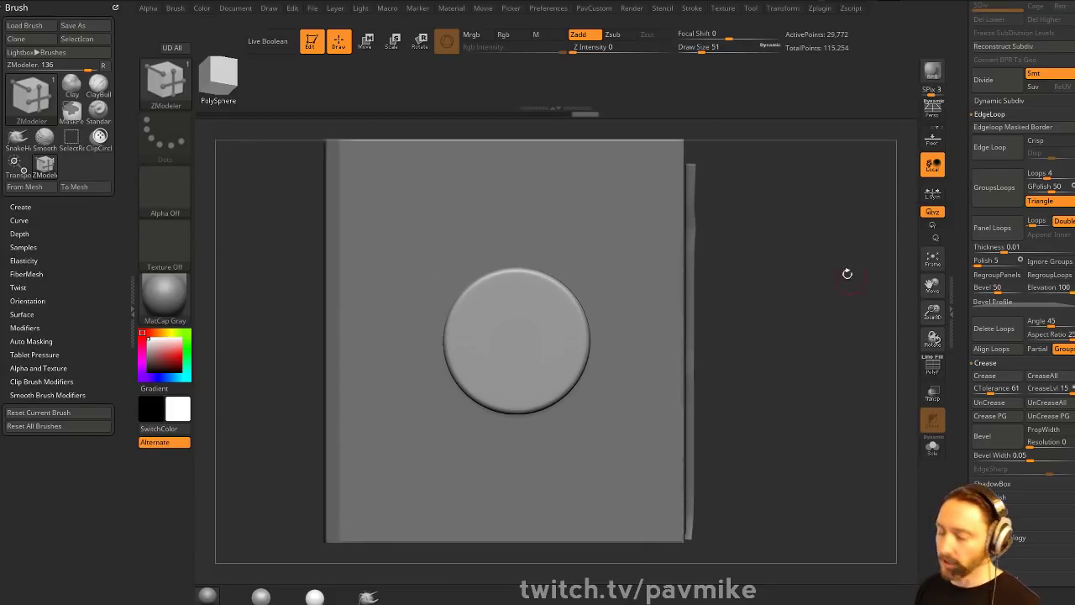
- Select the Chisel3D brush with the Eye01 shape and turn on its backface masking
key(b)
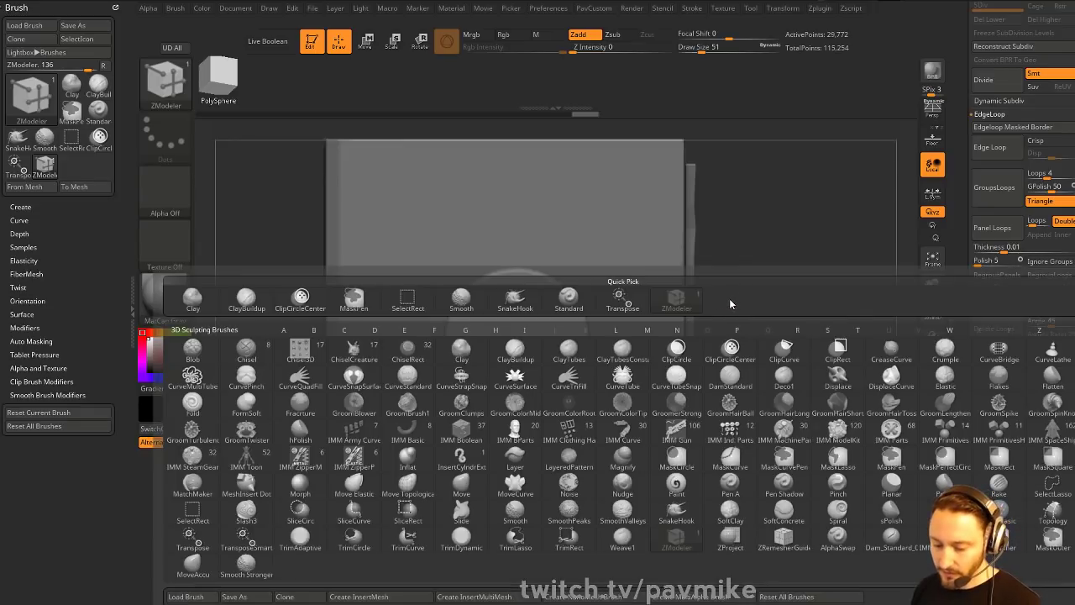
key(c)
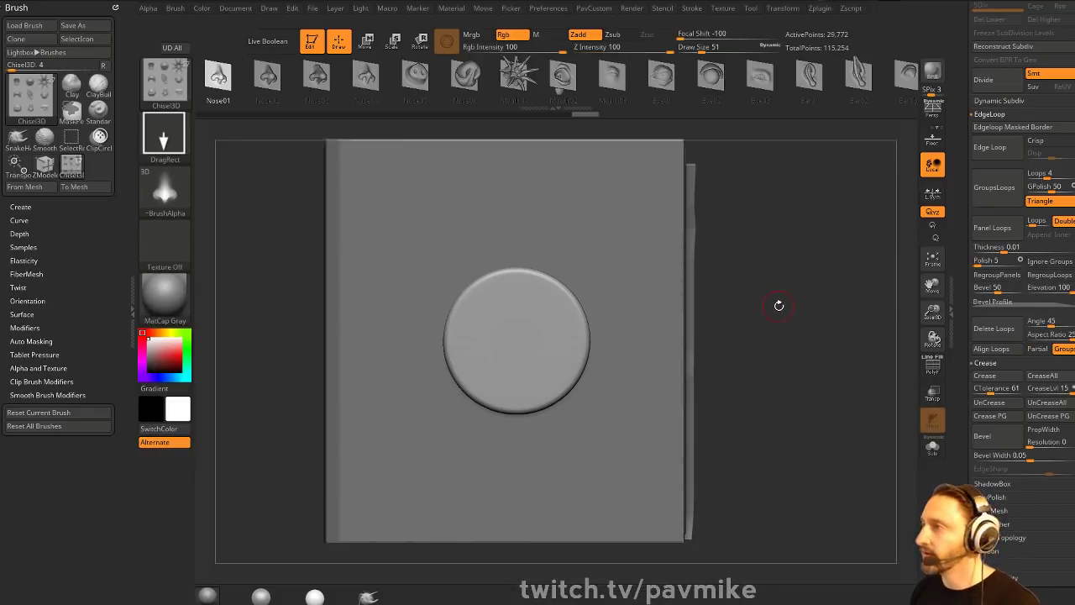
key(m)
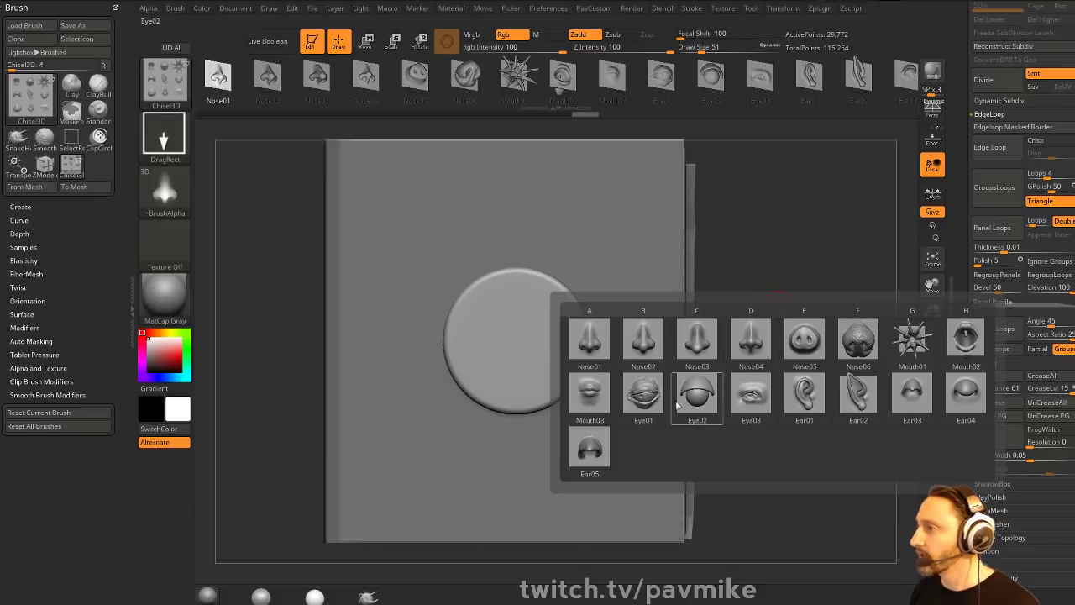
mouse_move(758, 397)
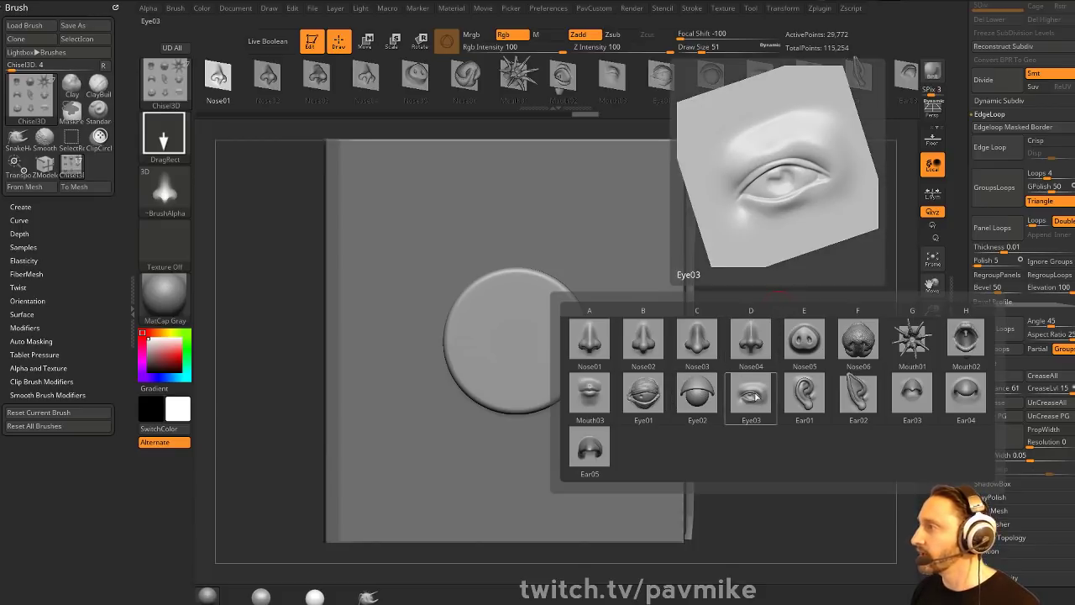
click(643, 394)
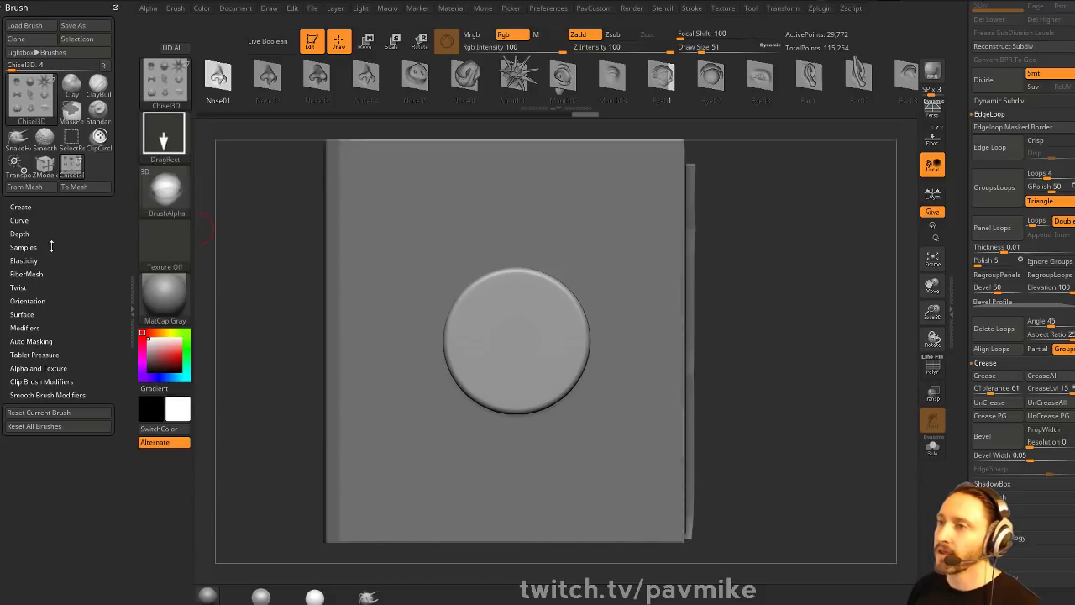
click(34, 343)
click(36, 514)
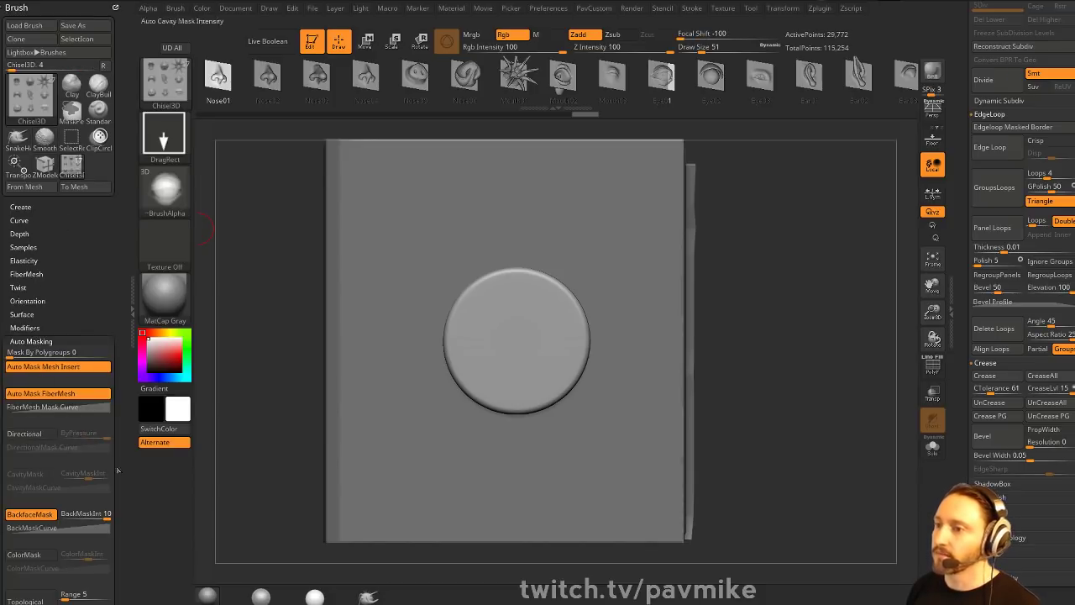
- Try stamping the Eye01 relief onto the front face of the disc
mouse_move(516, 333)
mouse_down()
mouse_move(570, 393)
mouse_move(548, 257)
mouse_move(526, 233)
mouse_up()
mouse_move(878, 282)
alt+mouse_down()
mouse_move(893, 245)
mouse_move(831, 276)
mouse_move(792, 261)
mouse_move(827, 305)
mouse_move(794, 286)
mouse_move(817, 273)
alt+mouse_up()
key(ctrl+z)
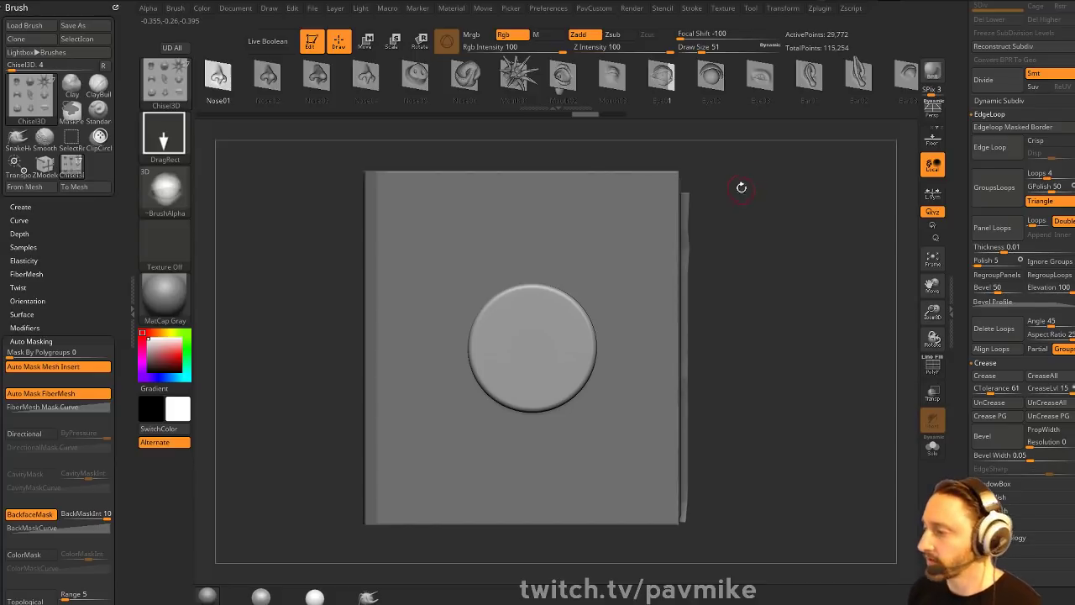
- Load the IMM Dragon Bones brush from the Insert-IMM brush folder and pick its Cranium1 mesh
alt+drag(804, 257, 787, 297)
key(s)
key(b)
key(i)
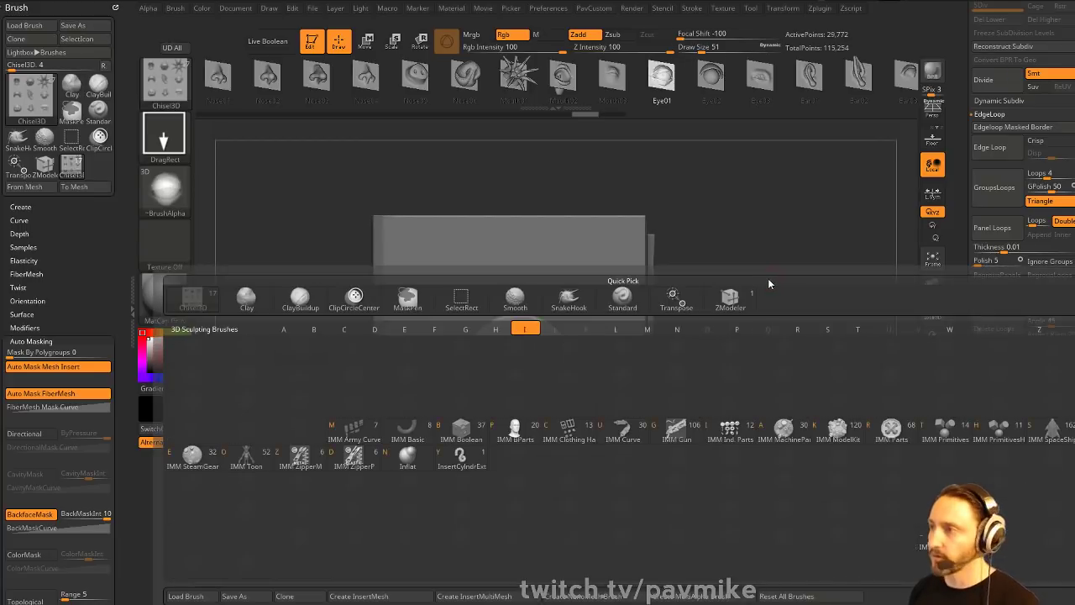
key(comma)
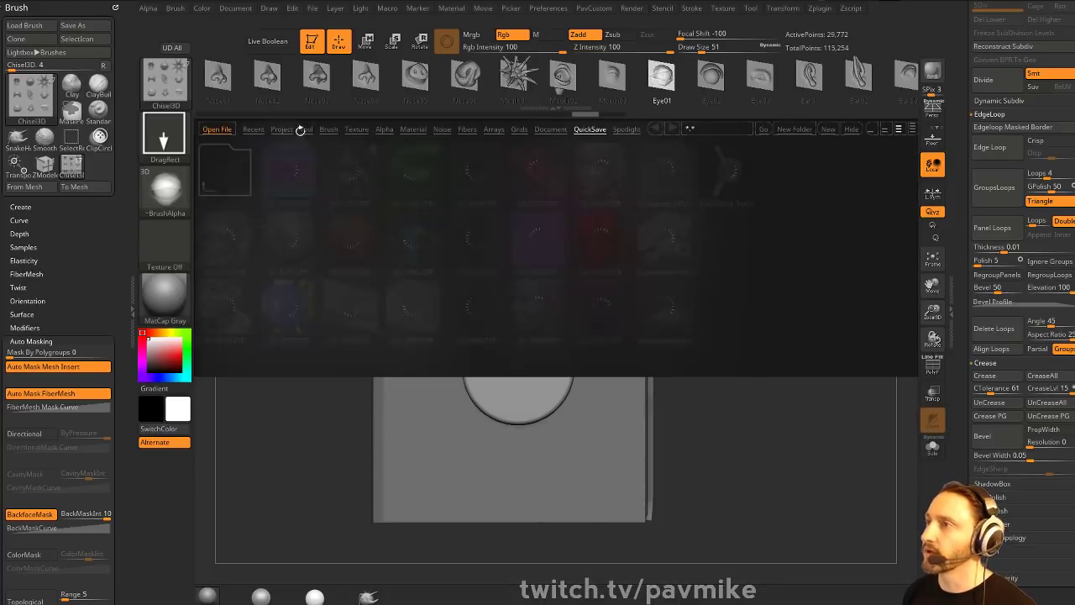
click(329, 128)
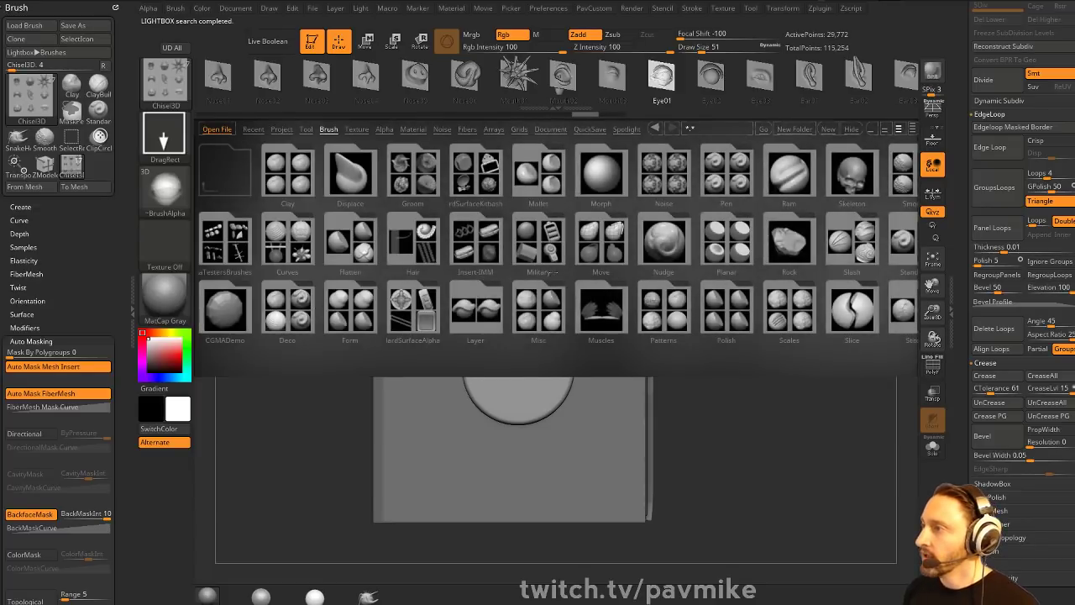
double_click(481, 246)
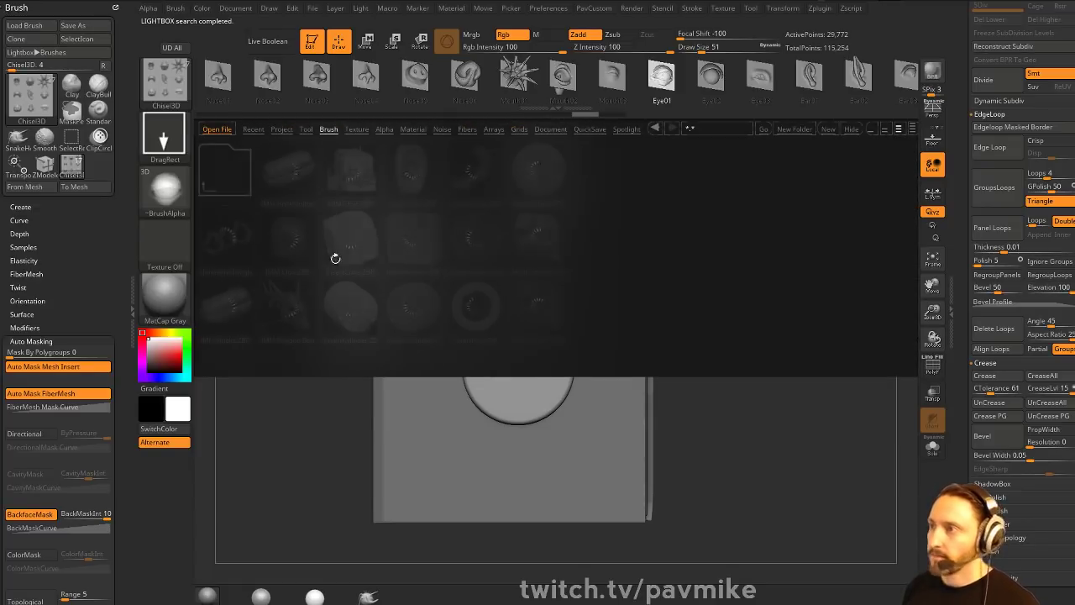
double_click(288, 304)
key(m)
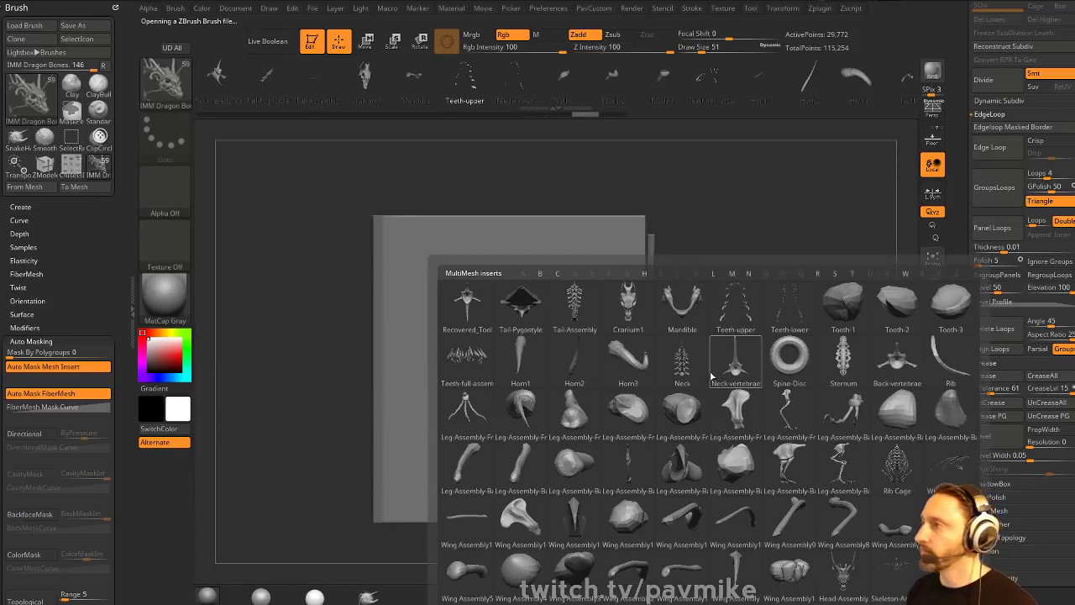
click(630, 304)
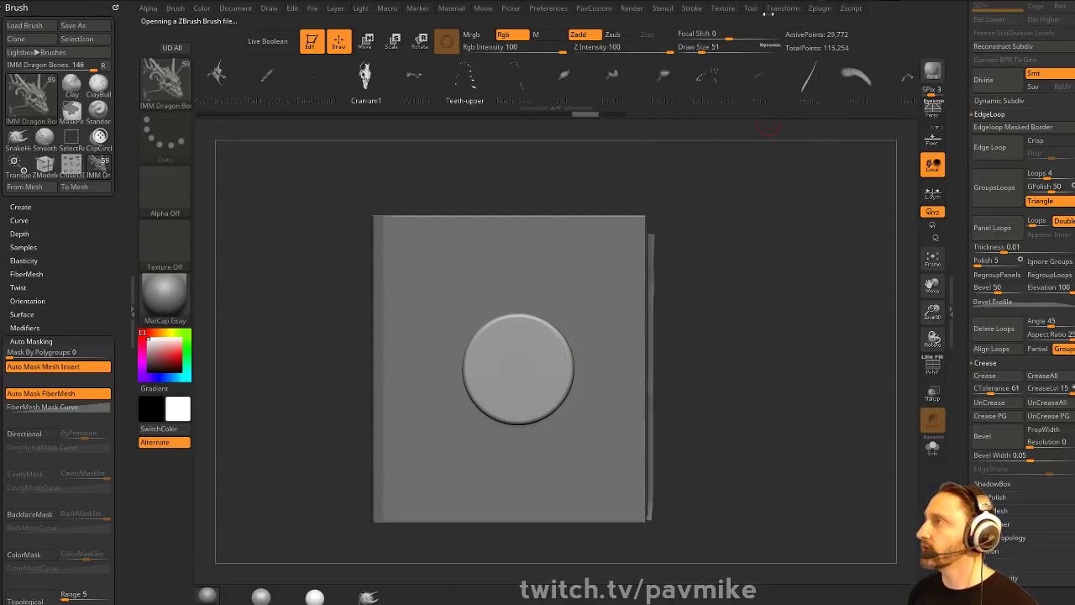
- Reset the transform gizmo's orientation, place it on the world axis, and show the floor grid
click(783, 10)
drag(675, 196, 717, 252)
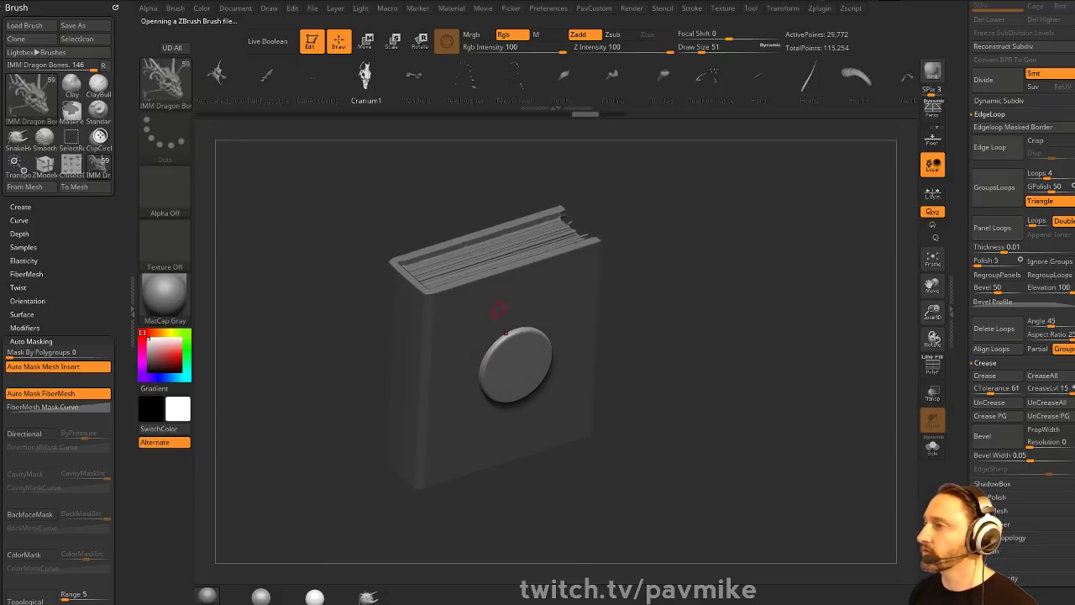
key(w)
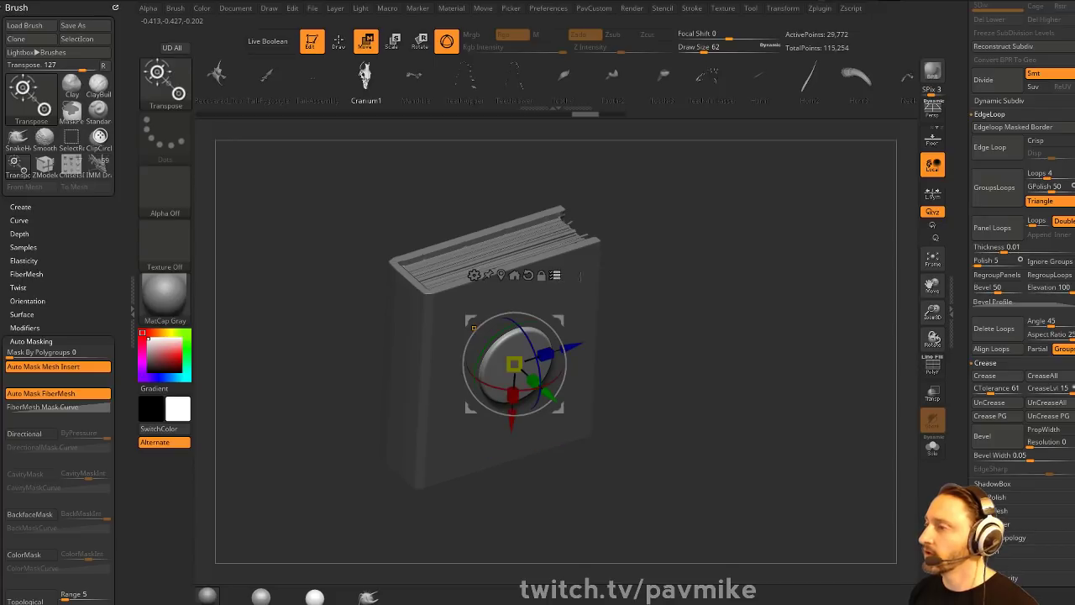
mouse_move(701, 284)
alt+mouse_down()
mouse_move(724, 297)
mouse_move(712, 301)
alt+mouse_up()
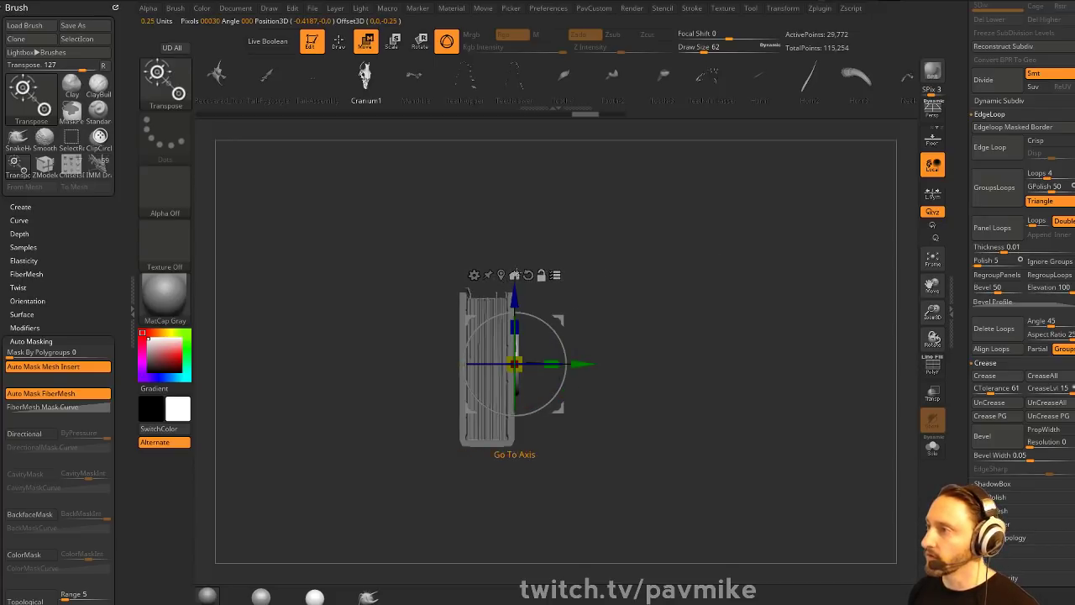
click(514, 275)
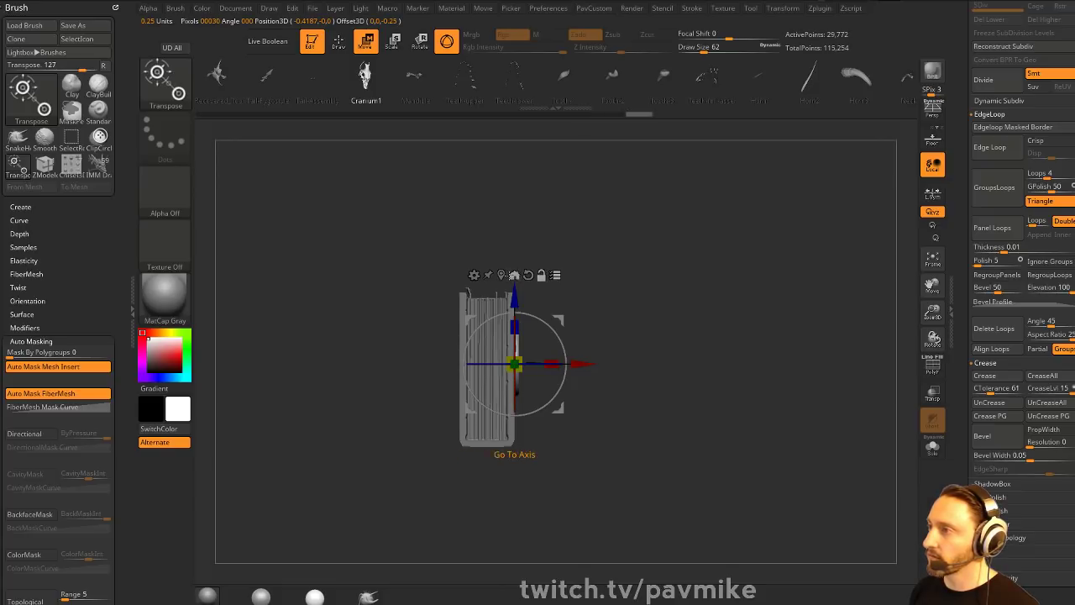
click(541, 276)
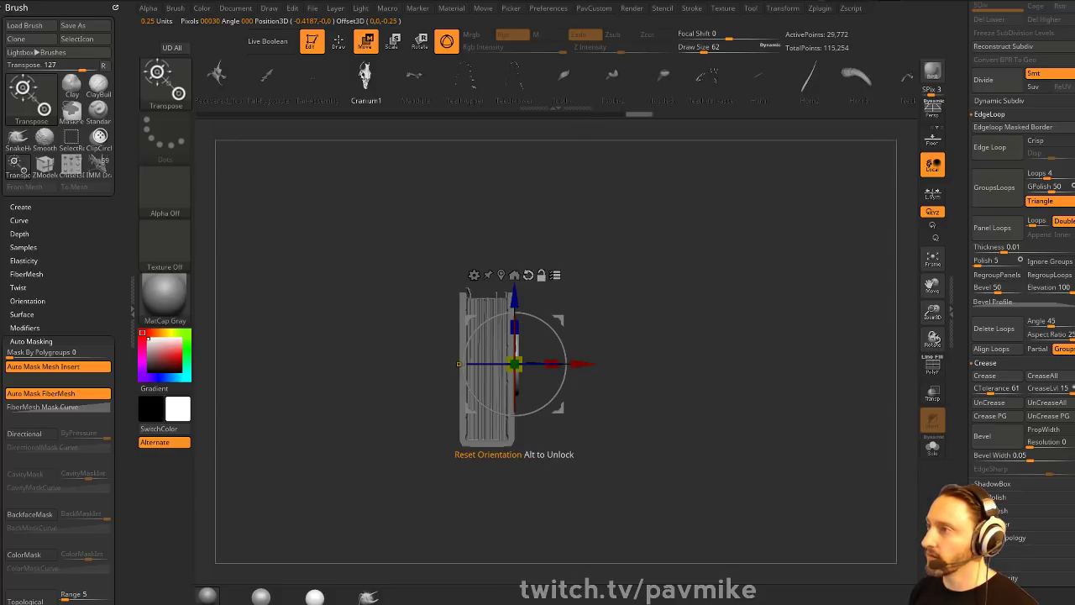
click(935, 141)
drag(730, 255, 582, 262)
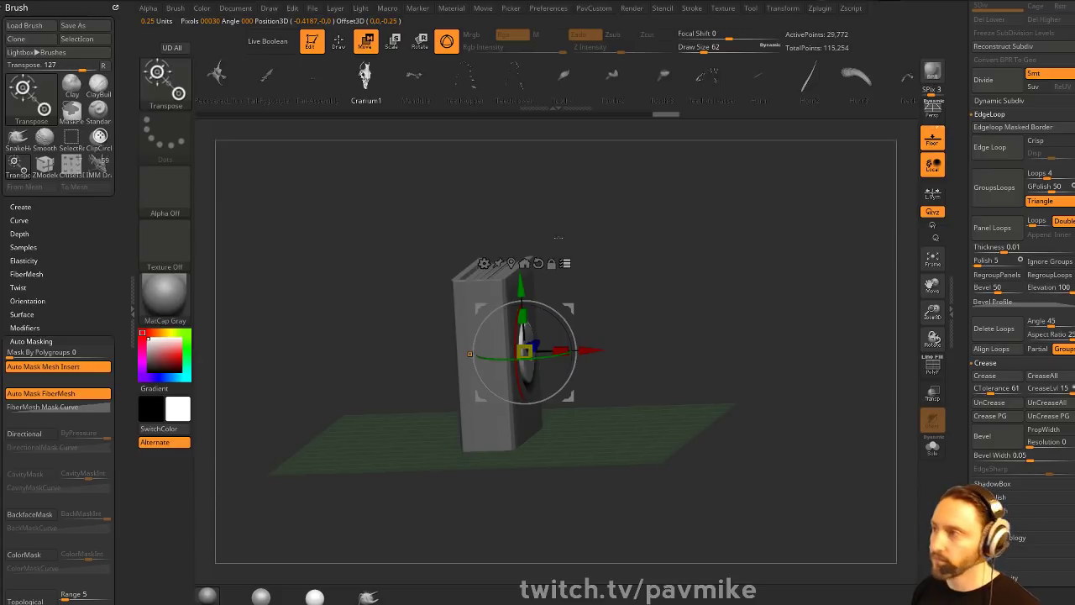
click(525, 264)
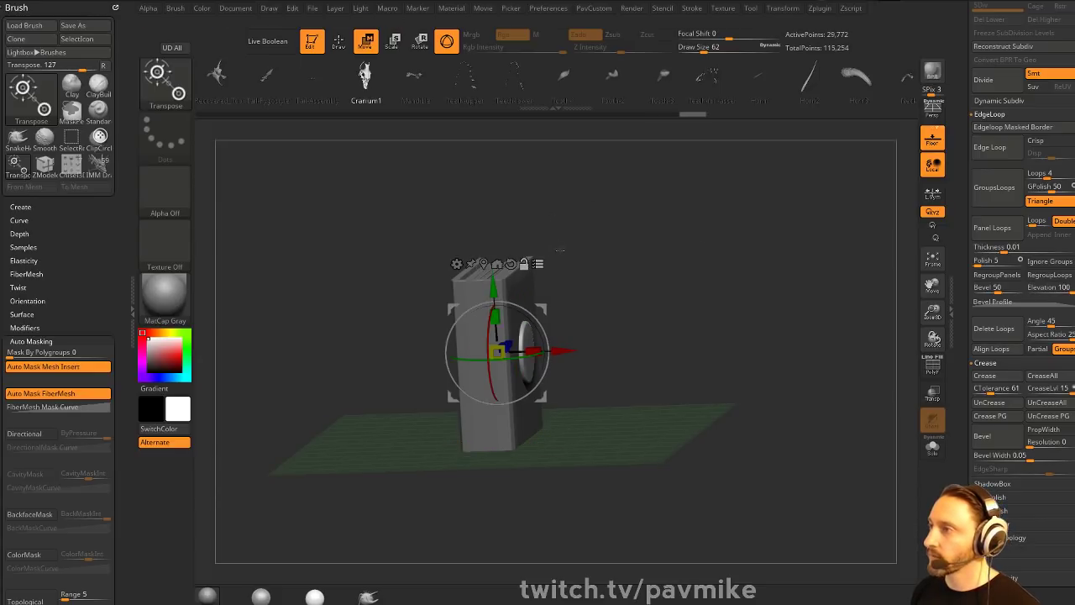
- Try rotating the whole book about its vertical axis from the top view
shift+drag(573, 228, 566, 273)
shift+drag(544, 331, 541, 367)
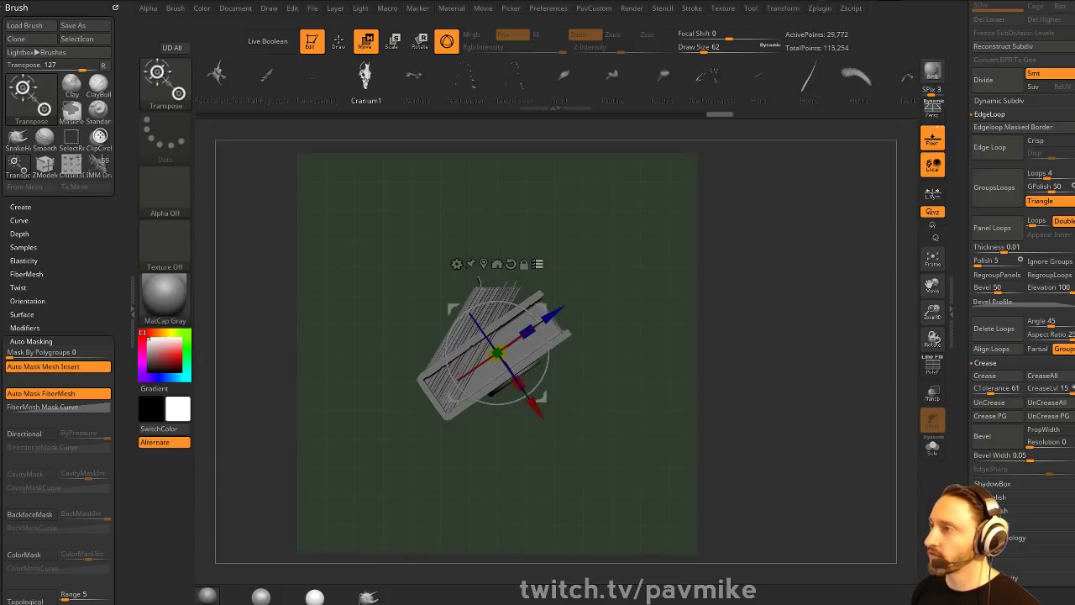
key(ctrl+z)
- Select the pages subtool, rotate the whole book a quarter turn about its vertical axis, and turn off transforming all selected subtools
drag(962, 240, 954, 365)
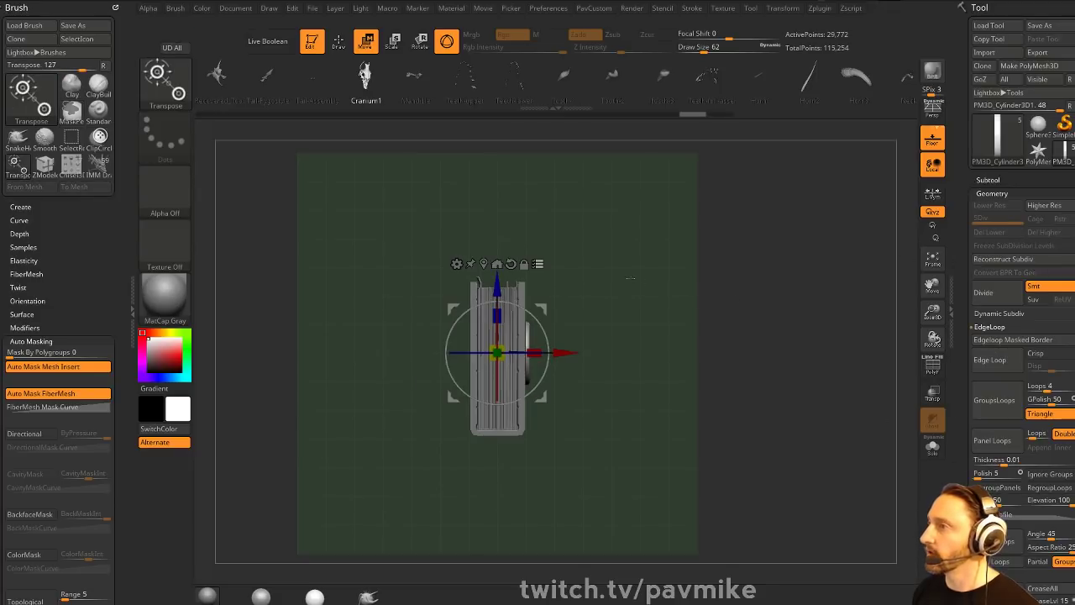
alt+click(483, 292)
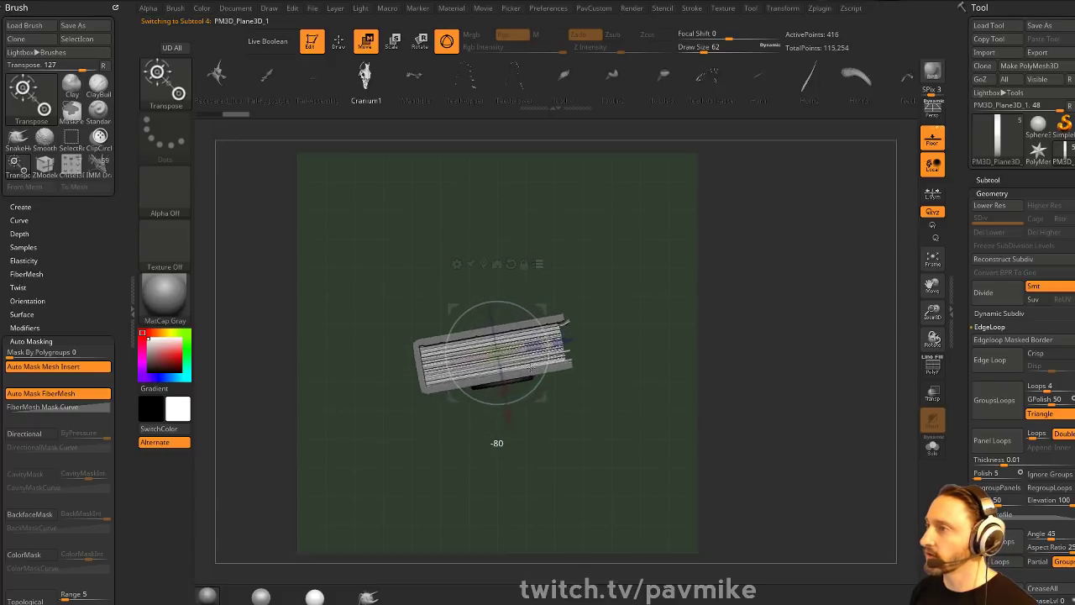
key(q)
mouse_move(708, 376)
mouse_down()
mouse_move(735, 297)
mouse_move(744, 298)
mouse_move(627, 298)
mouse_move(638, 352)
mouse_move(655, 336)
mouse_move(664, 263)
mouse_move(685, 252)
mouse_move(714, 264)
mouse_move(588, 331)
mouse_move(542, 328)
mouse_move(580, 303)
mouse_up()
key(w)
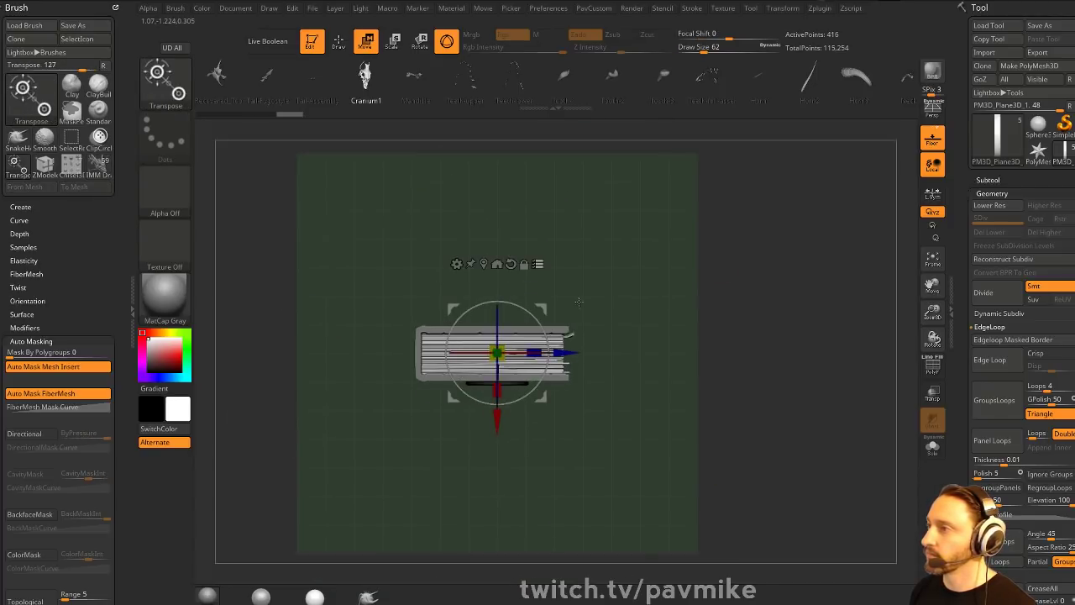
click(540, 264)
mouse_move(704, 315)
mouse_down()
mouse_move(708, 252)
mouse_move(688, 269)
mouse_move(691, 284)
mouse_move(723, 296)
mouse_up()
- Switch to the Standard brush and make the disc the active subtool, facing the front cover
key(q)
key(b)
key(s)
key(t)
alt+click(523, 339)
shift+drag(711, 243, 712, 303)
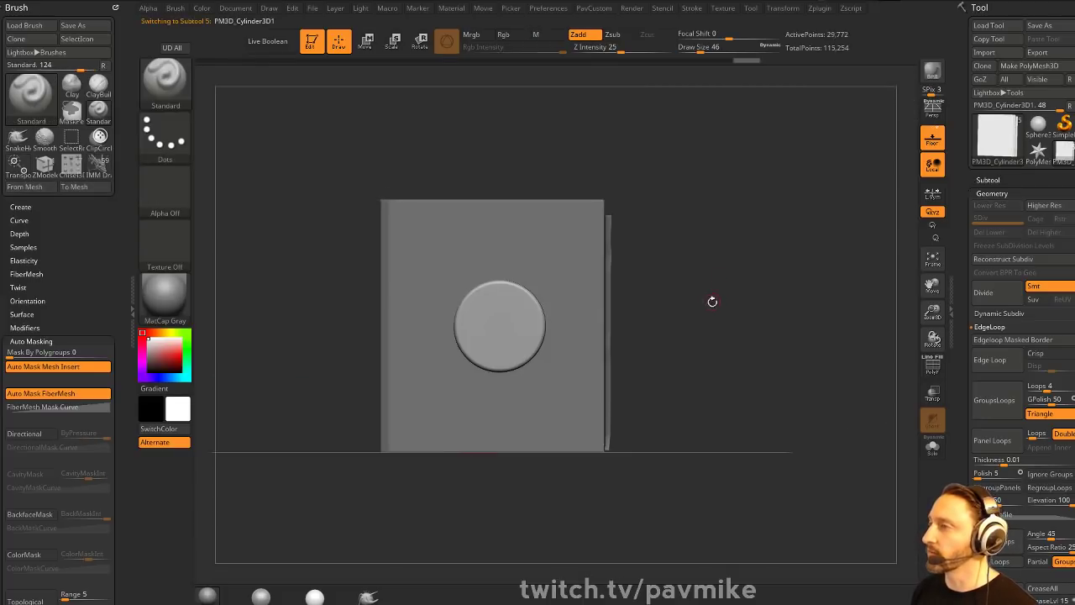
key(3)
click(686, 160)
- Set the draw size to 65 and activate Y symmetry in addition to X for the disc
key(s)
drag(530, 306, 535, 304)
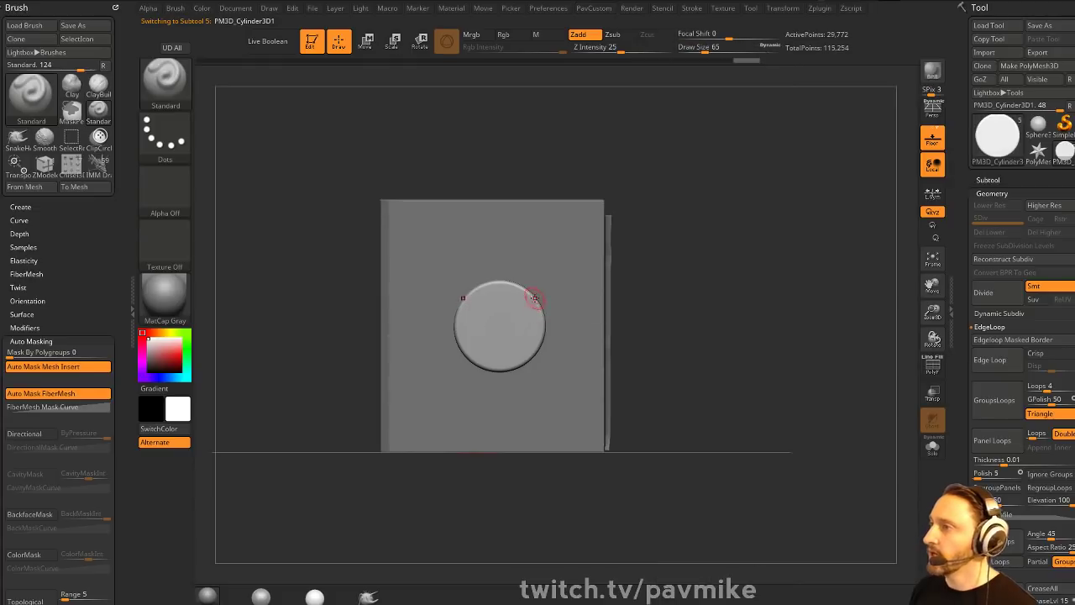
click(783, 7)
click(827, 318)
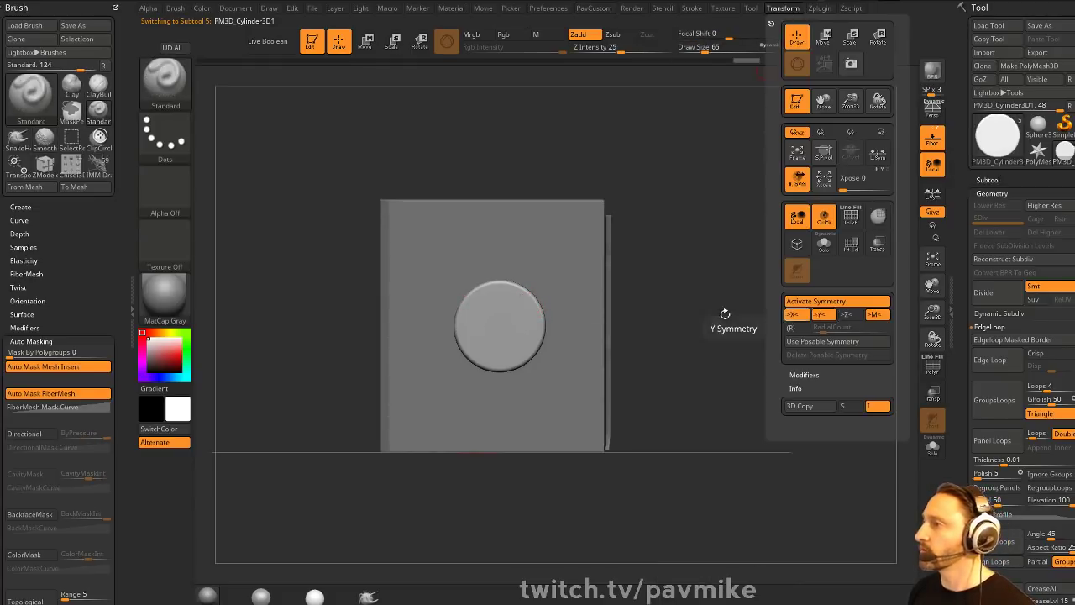
- Try masking all but four symmetric spots on the disc's rim and pulling them out to the cover's corners
ctrl+click(524, 292)
ctrl+click(712, 249)
key(w)
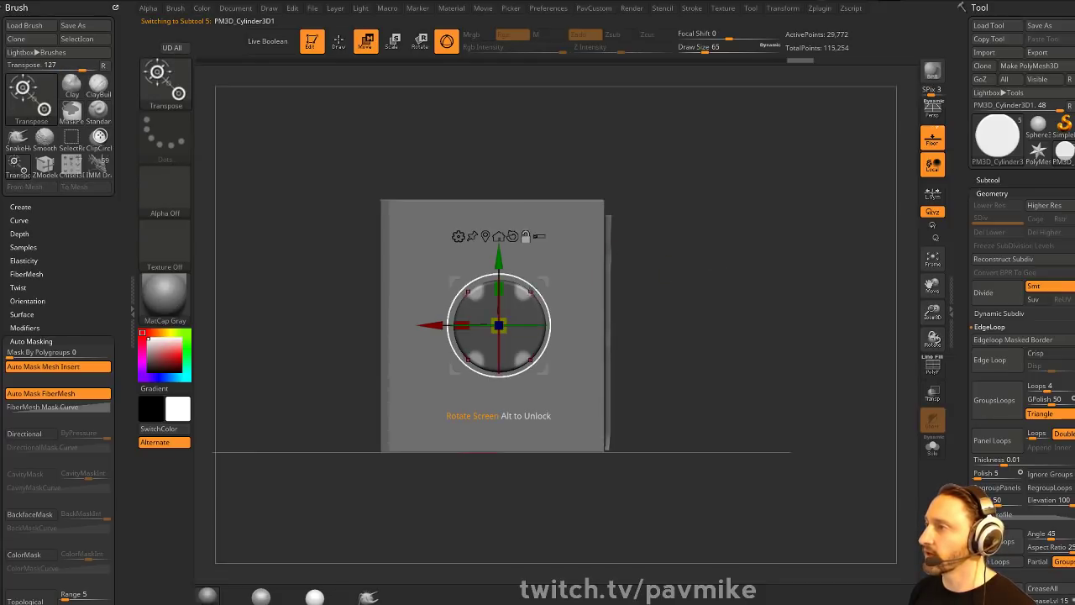
drag(548, 284, 570, 247)
key(ctrl+z)
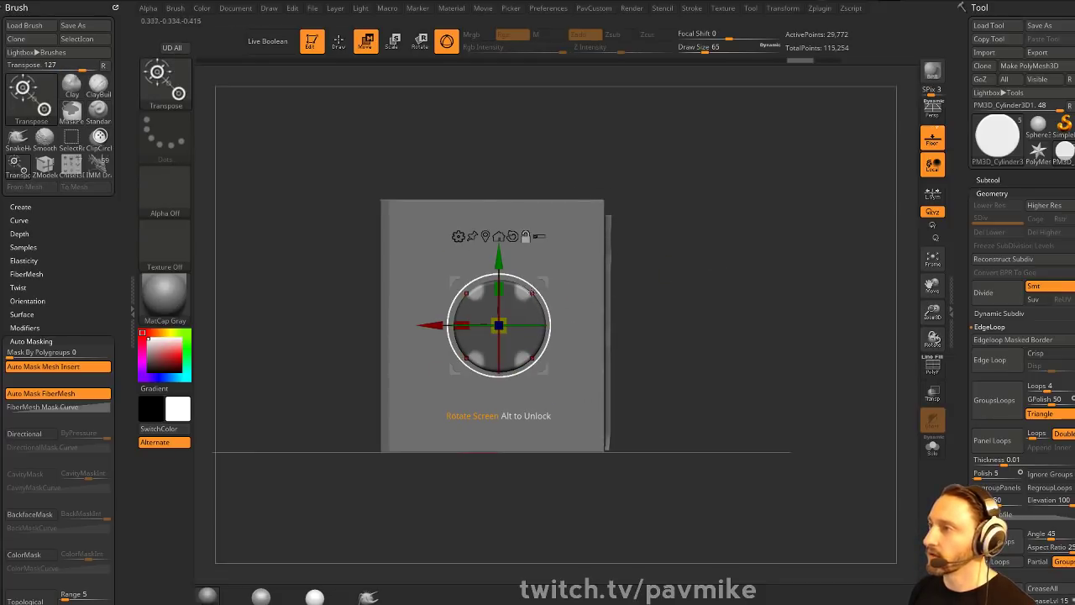
mouse_move(541, 291)
alt+mouse_down()
mouse_move(581, 260)
mouse_move(580, 242)
mouse_move(658, 151)
alt+mouse_up()
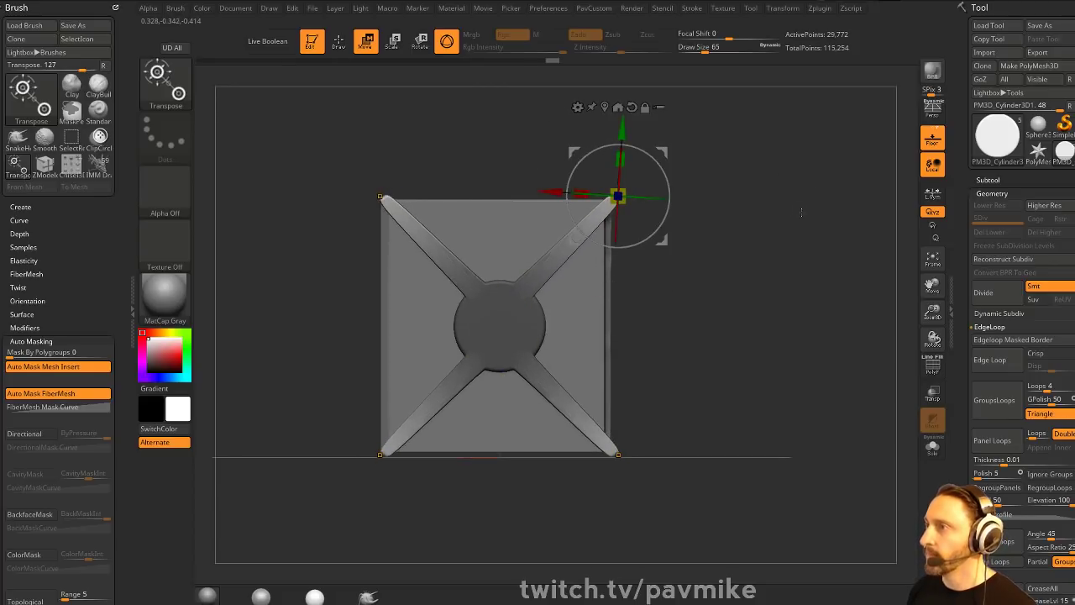
- Undo the pulled-out arms and the mask on the disc
key(q)
key(ctrl+z)
key(ctrl+z)
key(ctrl+z)
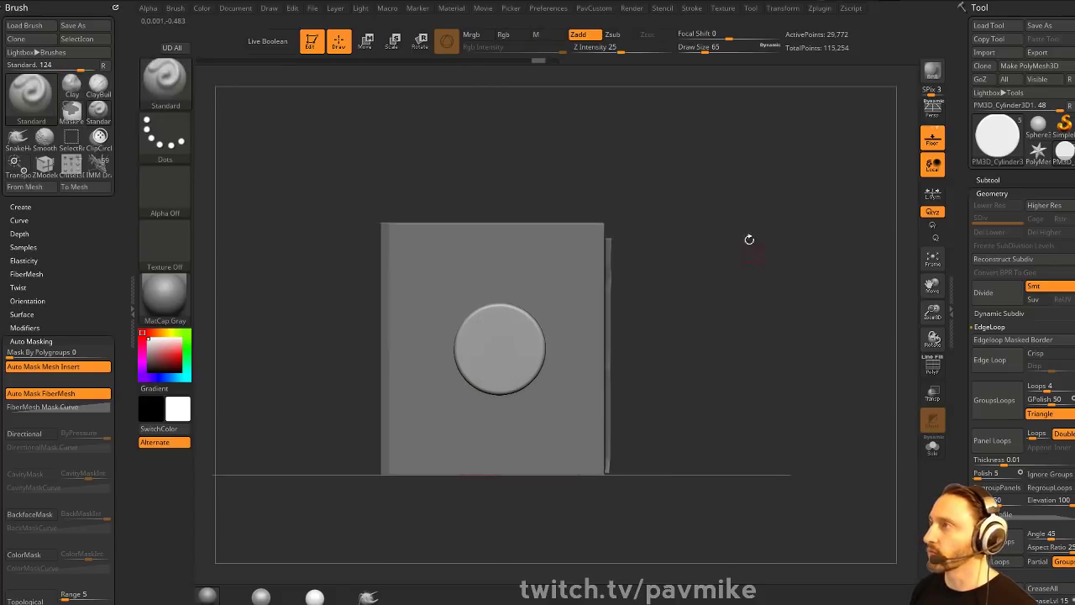
- Try radial and single-axis symmetry on the disc with a small test mask, and clear the mask
click(782, 9)
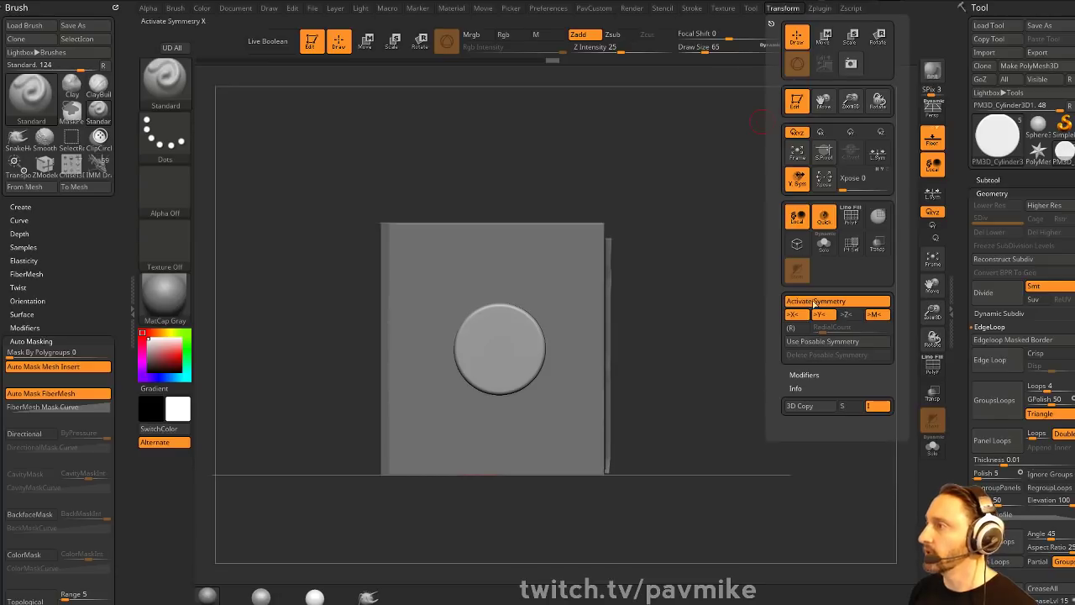
click(789, 327)
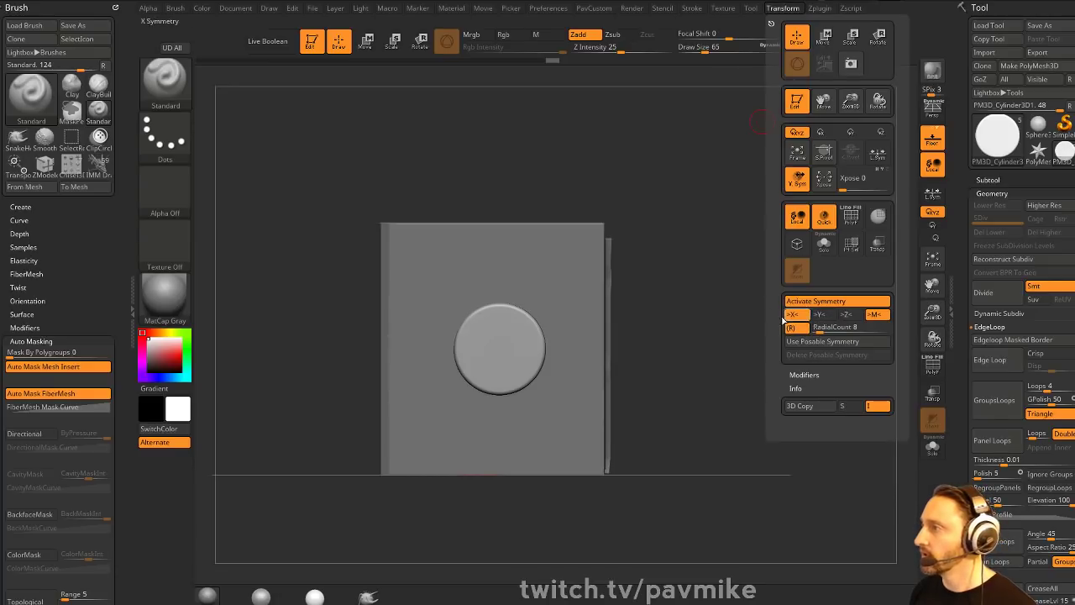
click(845, 315)
click(797, 315)
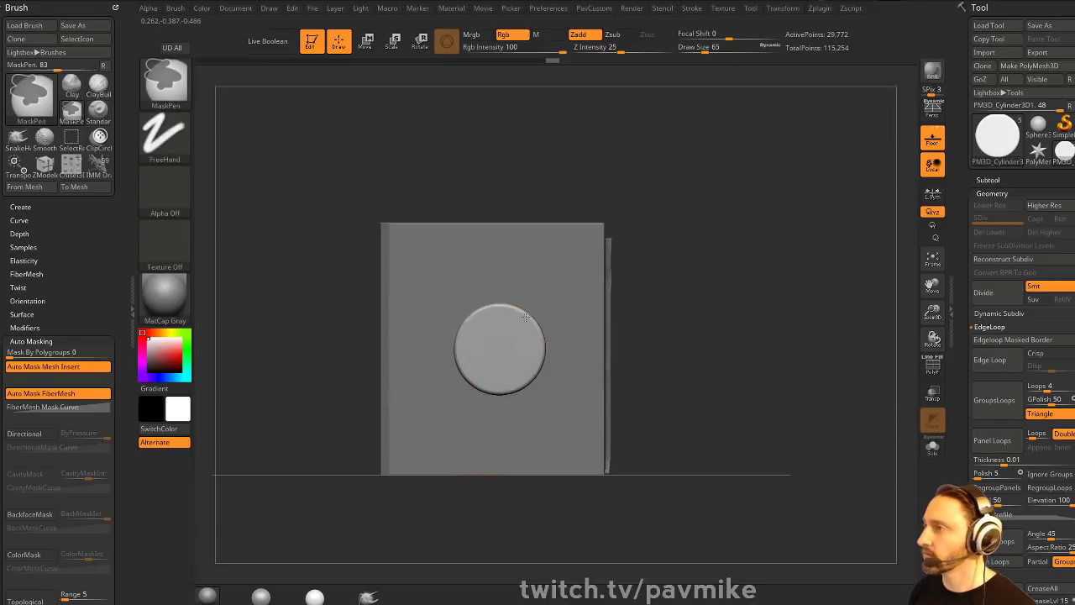
ctrl+drag(523, 314, 527, 318)
ctrl+drag(712, 274, 717, 336)
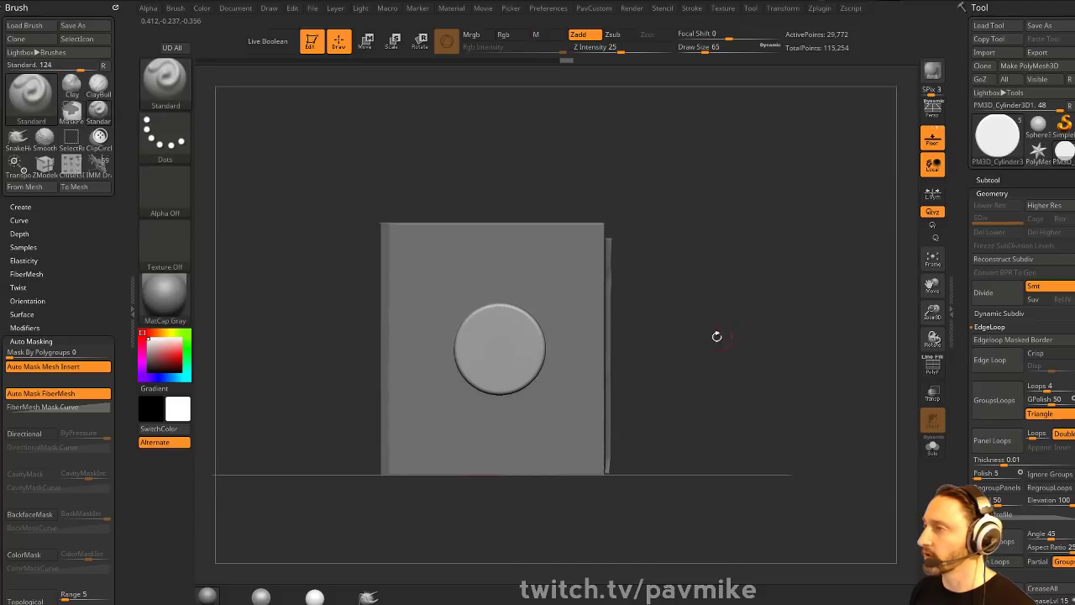
- Set the disc's symmetry to both X and Y
click(779, 11)
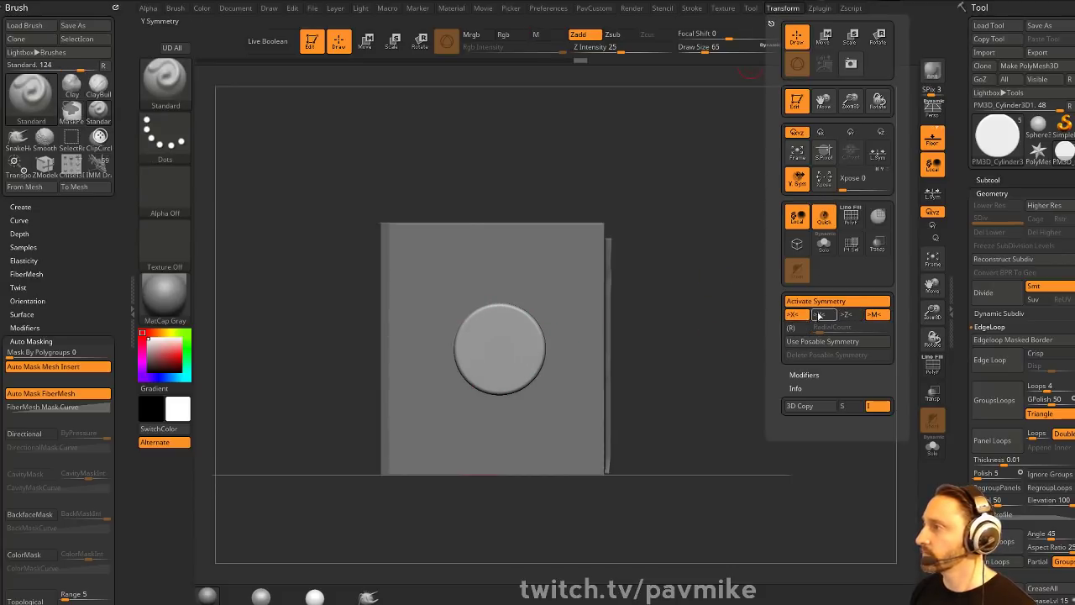
click(782, 9)
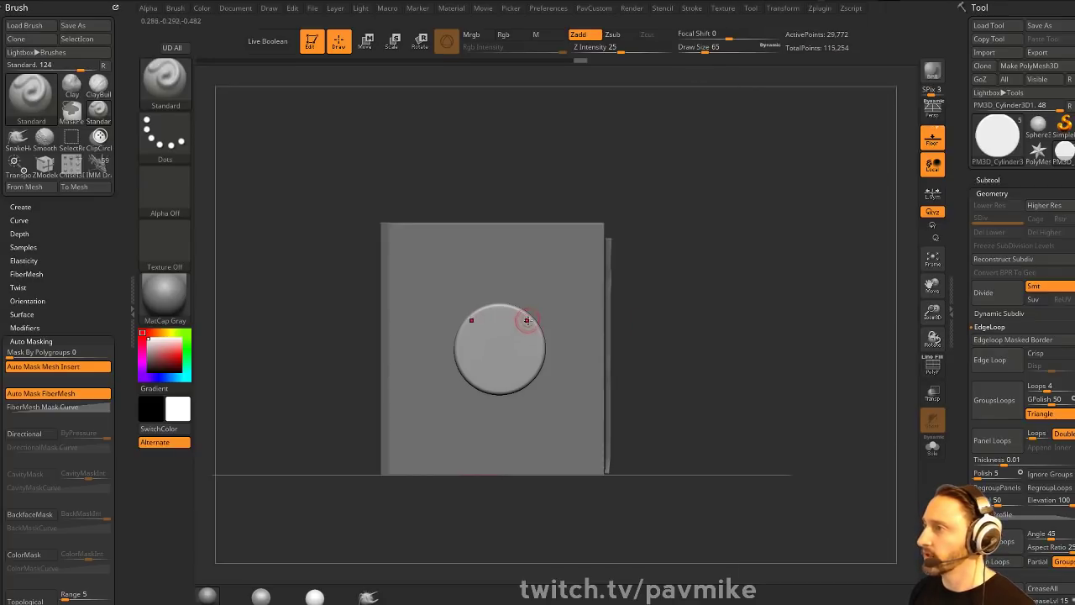
click(781, 10)
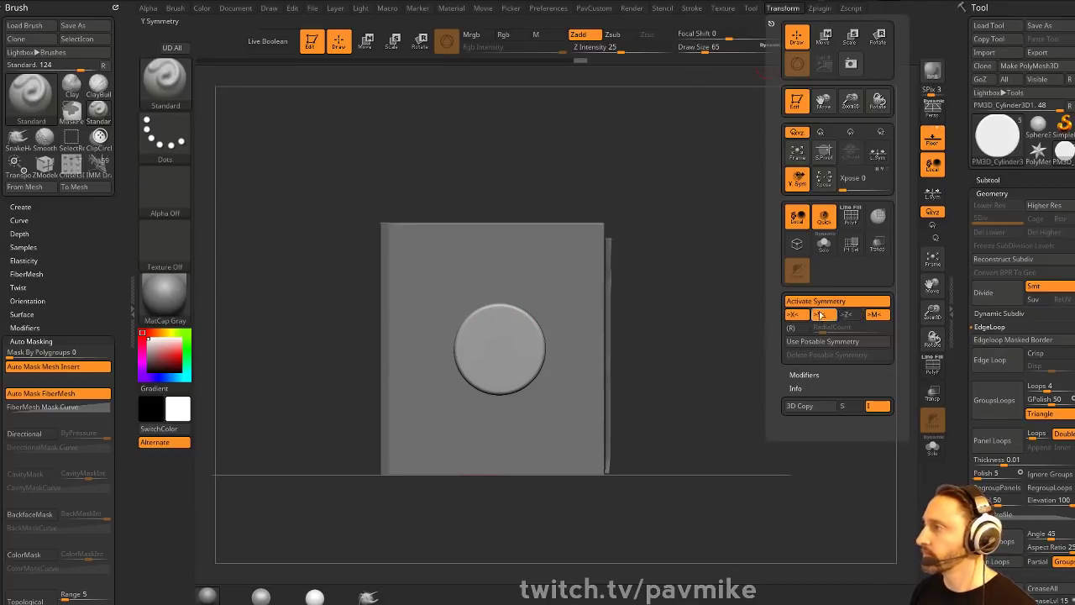
- Insert a Cube from the IMM primitives brush on the disc's rim, mirrored to four spots, and show the transform gizmo
ctrl+right_drag(672, 290, 619, 291)
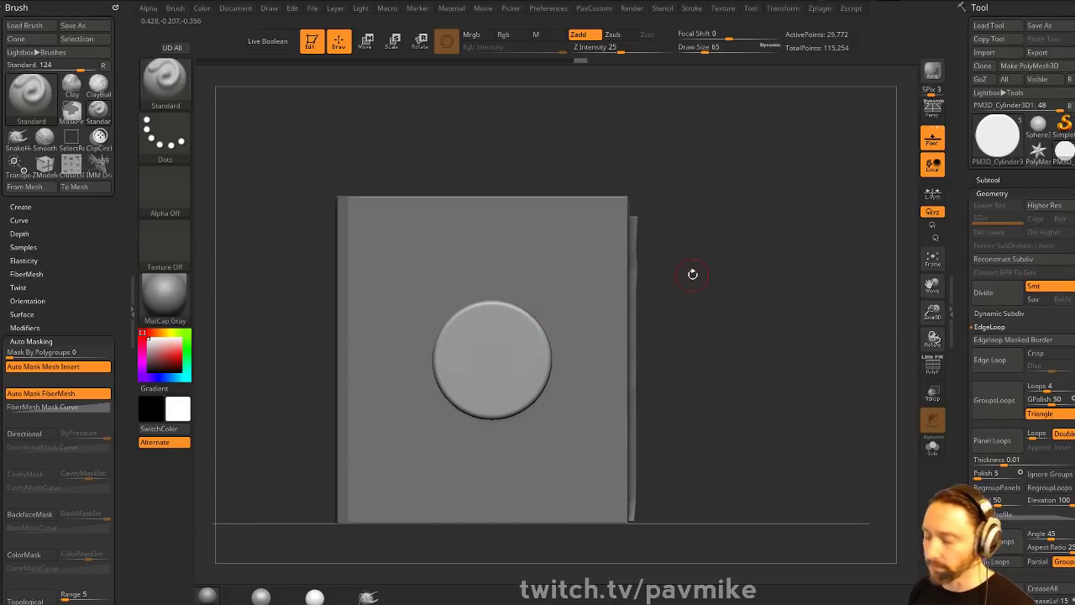
key(b)
key(i)
key(p)
key(m)
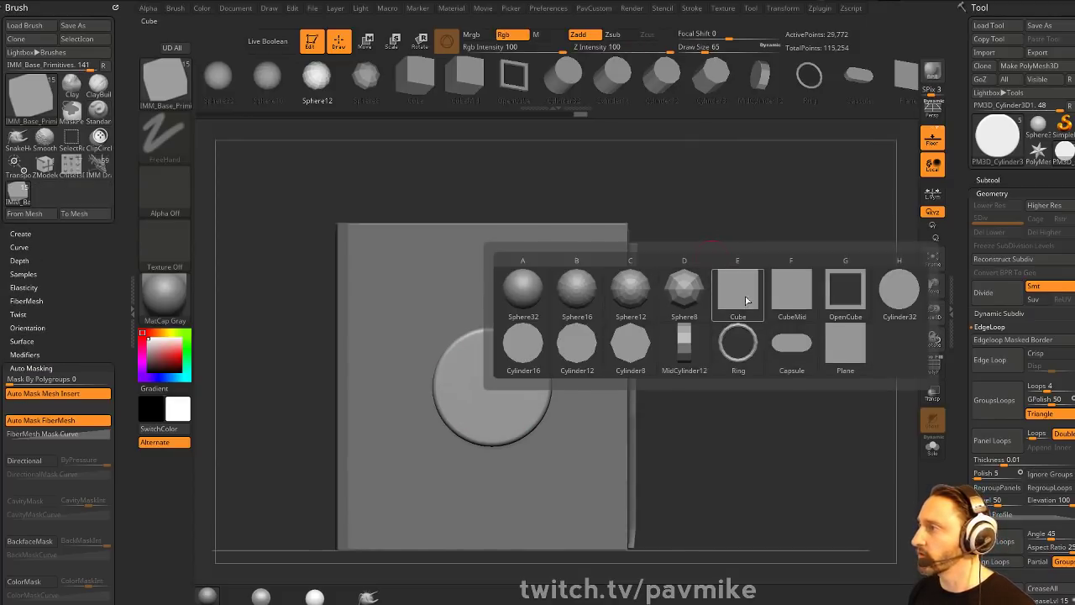
click(745, 300)
drag(524, 349, 511, 430)
key(space)
key(w)
key(ctrl+z)
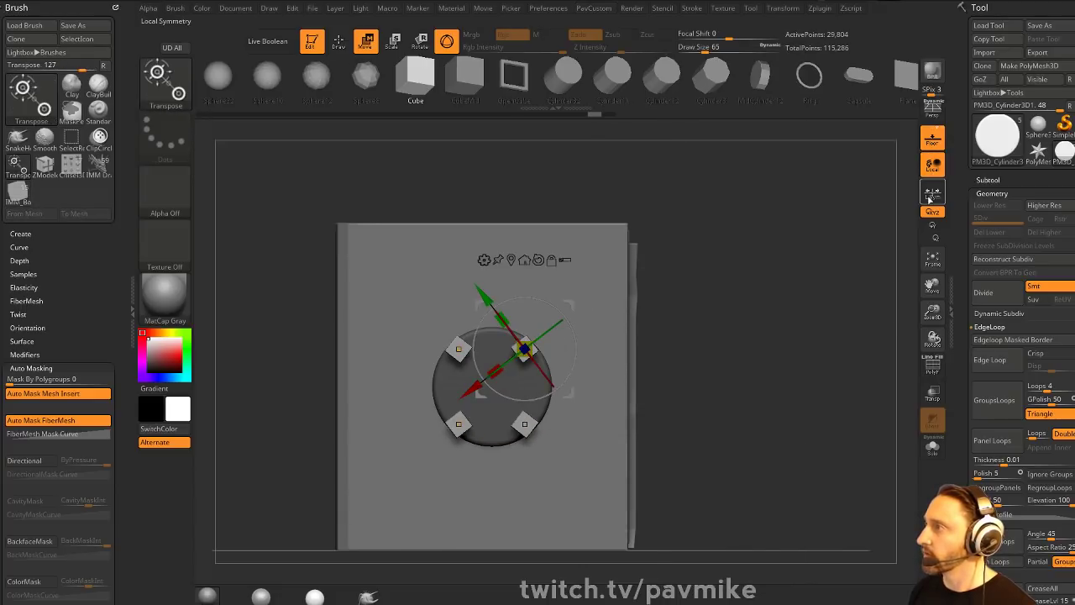
- Turn on local symmetry and stretch the four inserted cubes into diagonal bars
click(930, 196)
drag(500, 327, 465, 352)
drag(727, 266, 823, 290)
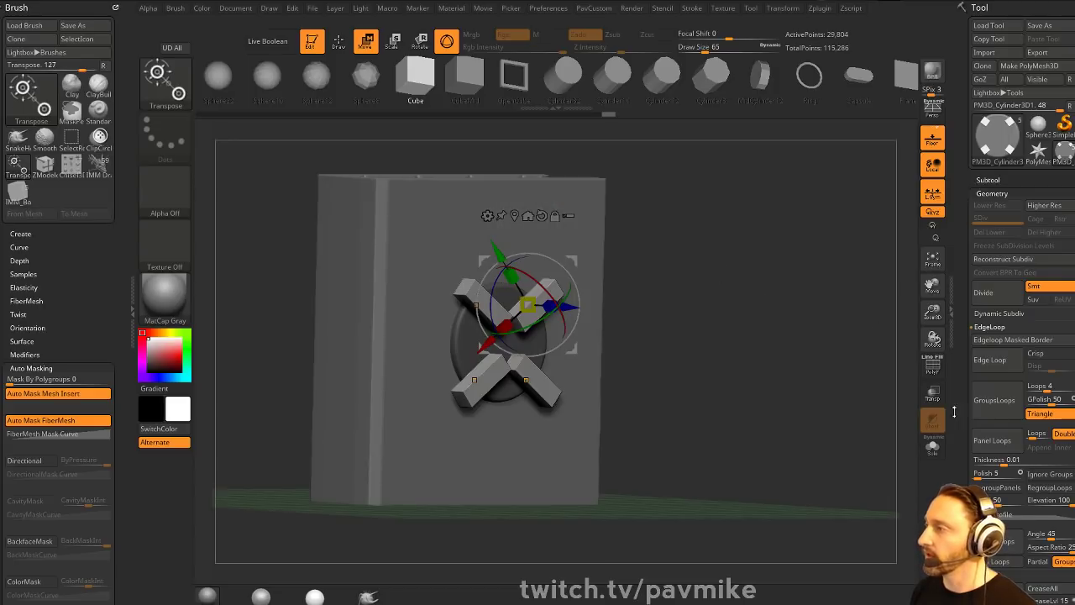
- Isolate the ornament, place the gizmo at a bar's inner end, and show the whole book again
click(932, 448)
alt+drag(823, 252, 819, 294)
drag(807, 269, 809, 311)
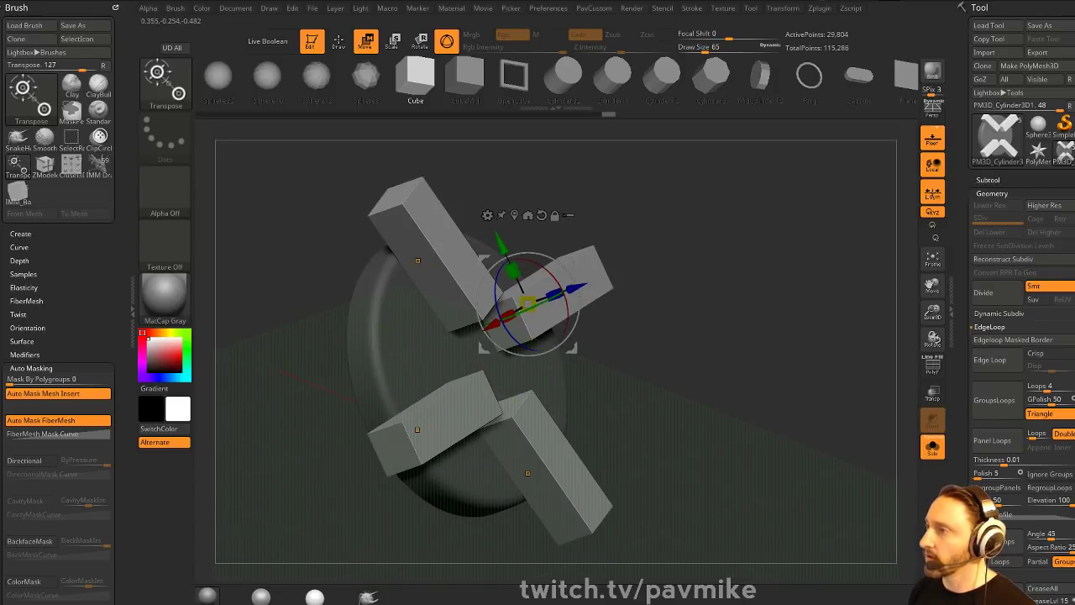
alt+drag(784, 266, 781, 214)
alt+click(451, 365)
click(933, 447)
- Lengthen and reposition the four bars so they run from the disc's rim to the cover's corners
alt+drag(794, 331, 761, 252)
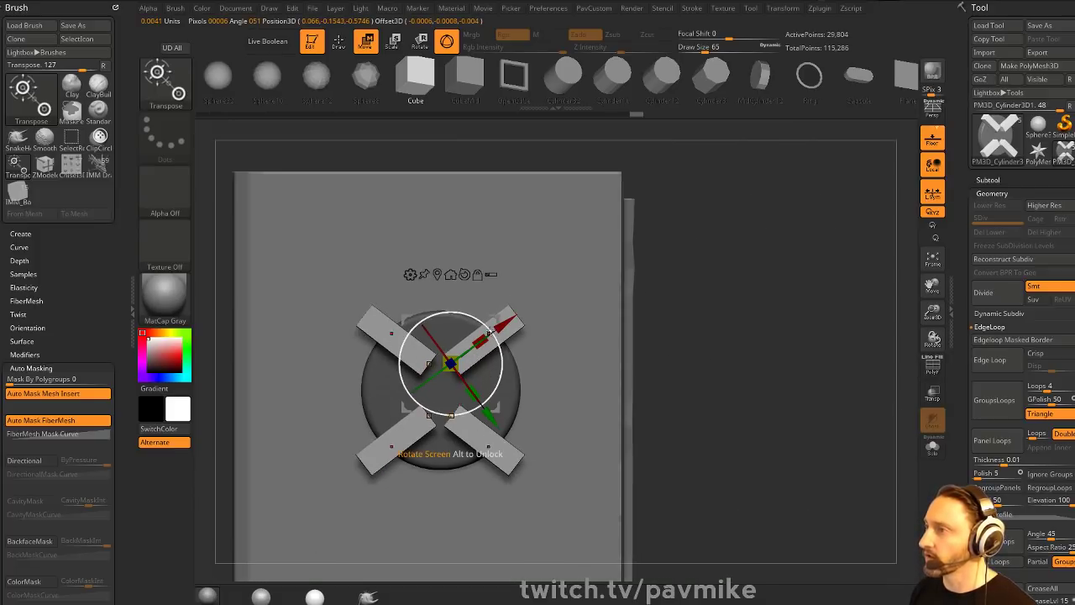
drag(502, 323, 641, 171)
alt+drag(710, 187, 756, 238)
drag(537, 337, 526, 338)
- Separate the disc from the four arms as its own subtool and switch to the ZModeler brush
key(q)
key(space)
click(746, 329)
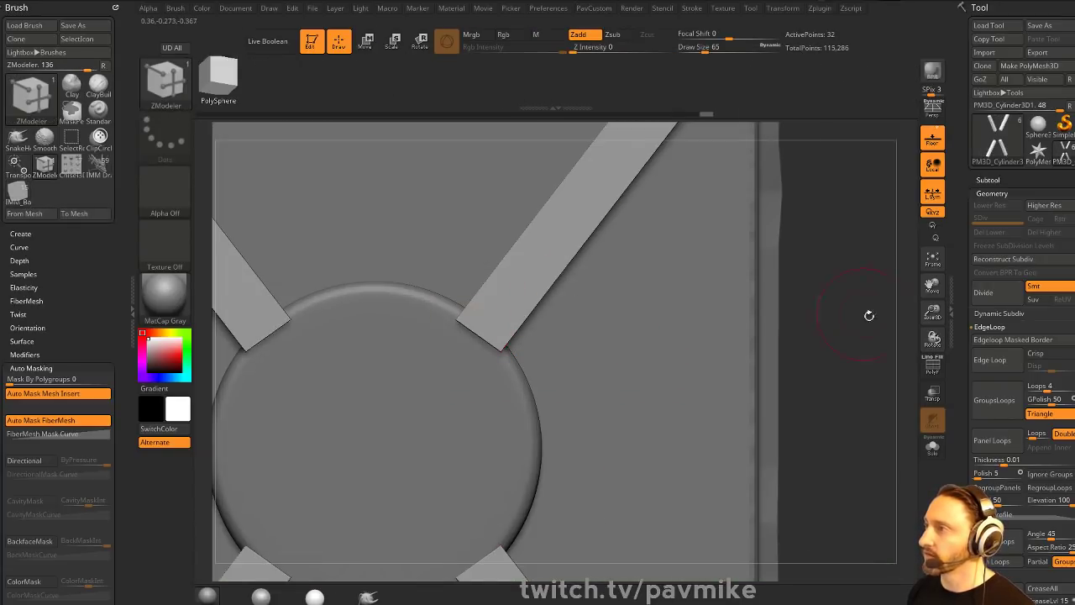
alt+drag(869, 314, 849, 286)
alt+drag(642, 300, 745, 287)
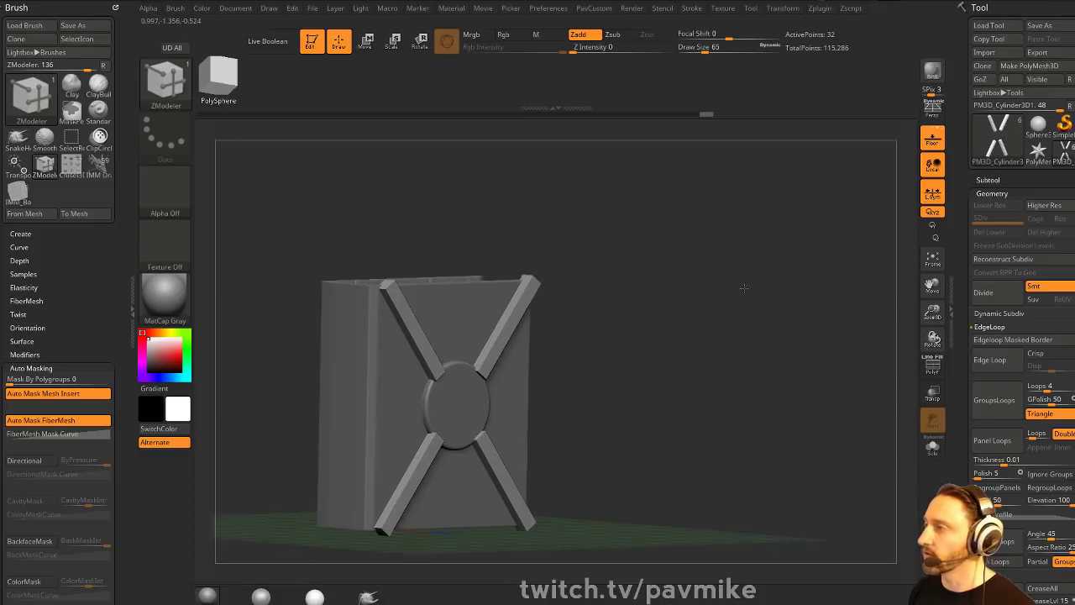
- Merge the disc subtool with the four arms and DynaMesh them into one ornament
click(988, 181)
drag(706, 314, 732, 314)
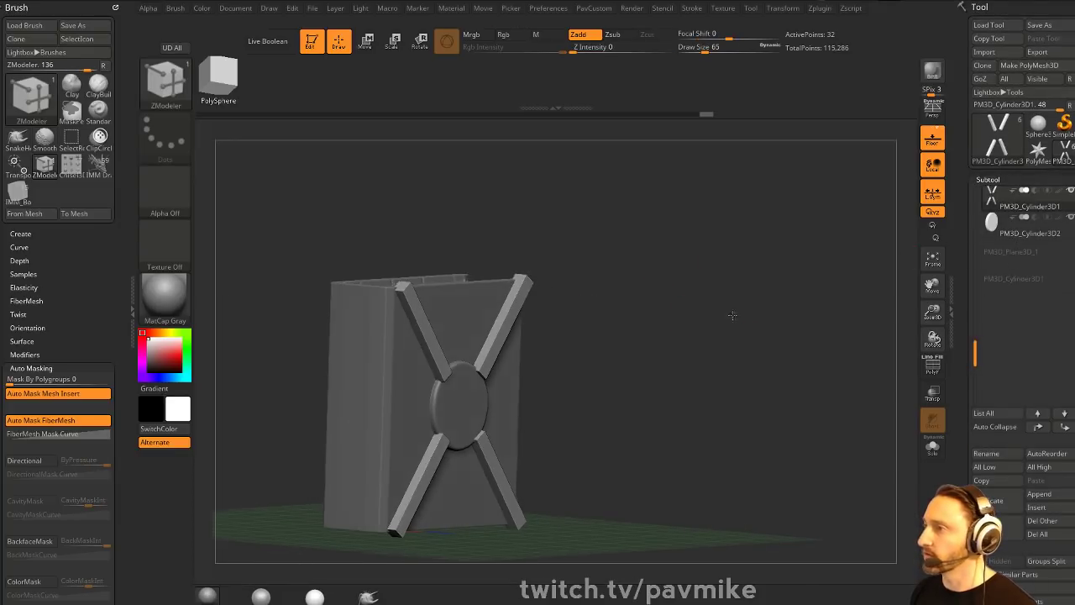
key(ctrl+m)
click(736, 341)
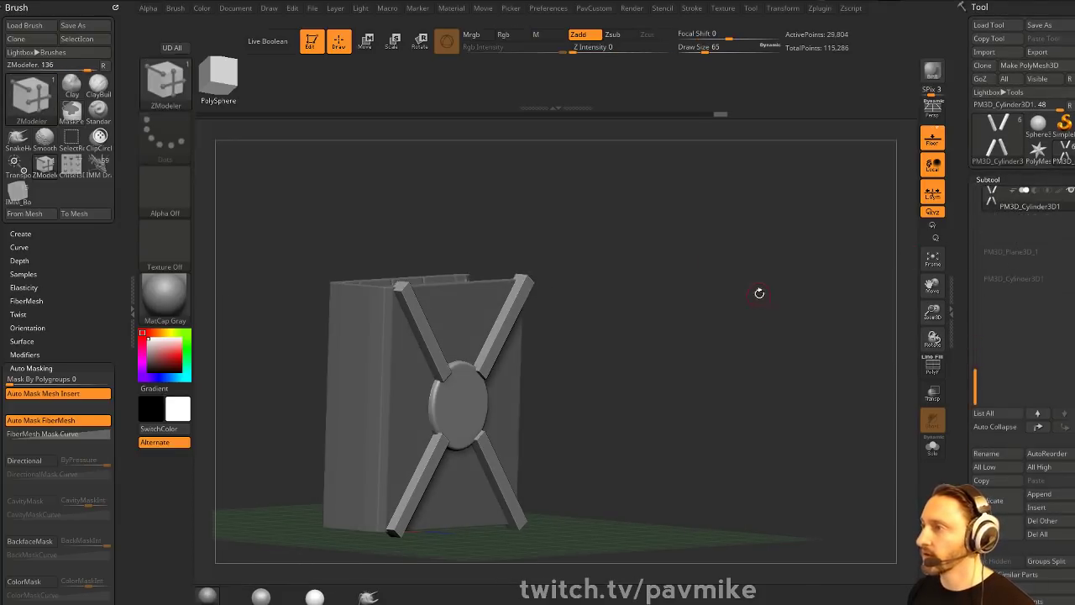
ctrl+drag(764, 263, 614, 348)
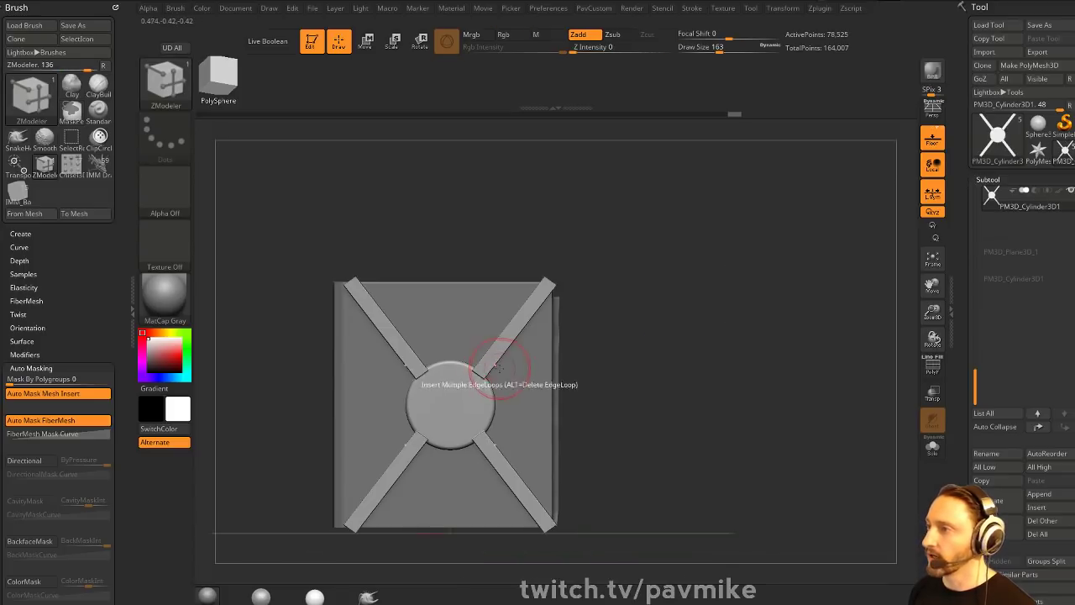
- Trim the raised arms' profile from the side view with the ClipCurve brush
mouse_move(605, 289)
mouse_down()
mouse_move(683, 313)
mouse_move(622, 240)
mouse_move(605, 312)
mouse_move(617, 276)
mouse_move(584, 259)
mouse_up()
ctrl+shift+click(171, 87)
click(301, 145)
mouse_move(454, 220)
mouse_down()
mouse_move(516, 249)
mouse_move(492, 277)
mouse_move(470, 252)
mouse_move(486, 329)
mouse_up()
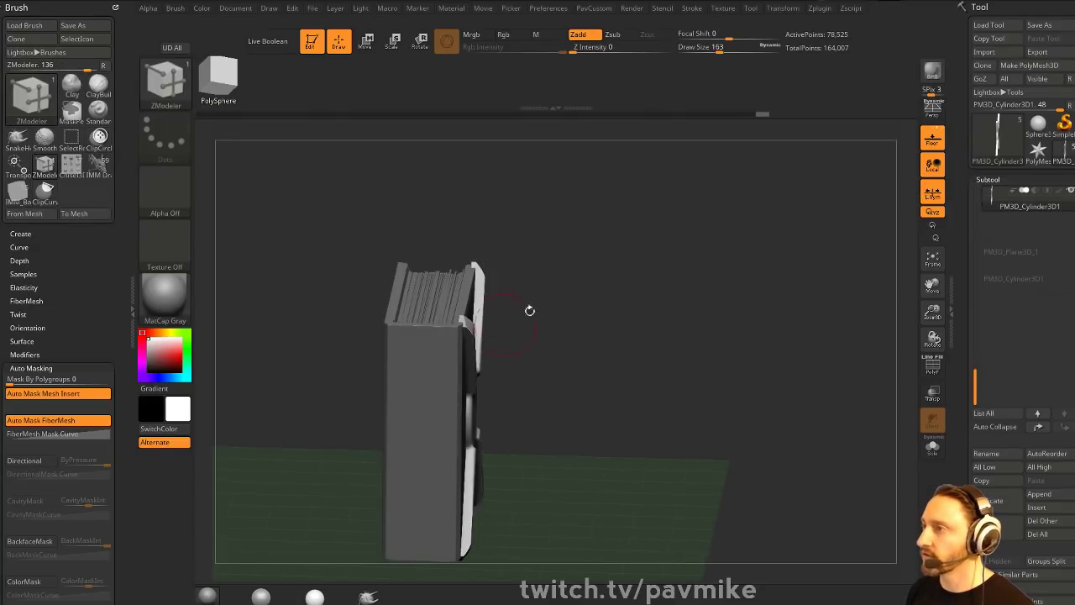
mouse_move(576, 299)
mouse_down()
mouse_move(492, 290)
mouse_move(565, 311)
mouse_up()
mouse_move(510, 228)
ctrl+shift+mouse_down()
mouse_move(480, 291)
mouse_move(480, 339)
mouse_move(533, 379)
ctrl+shift+mouse_up()
- Mask all but a patch on each side of the disc and pull the patches outward into two tabs narrowed vertically
mouse_move(707, 308)
mouse_down()
mouse_move(653, 247)
mouse_move(659, 209)
mouse_up()
mouse_move(611, 313)
ctrl+mouse_down()
mouse_move(624, 350)
mouse_move(522, 368)
mouse_move(571, 357)
ctrl+mouse_up()
ctrl+click(592, 343)
key(w)
alt+click(501, 236)
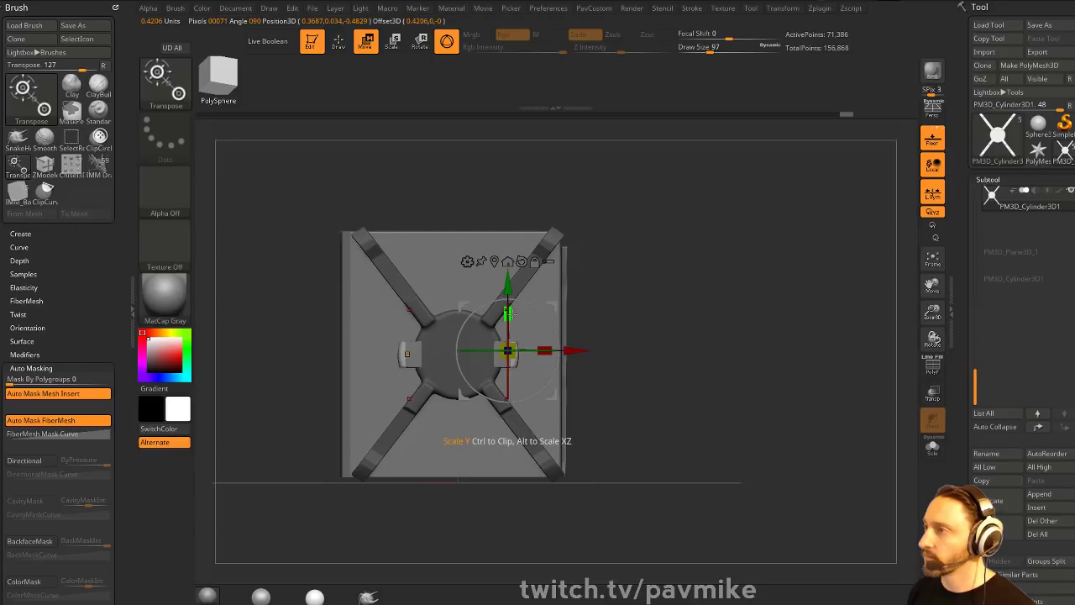
drag(511, 313, 510, 322)
- Readjust the two side tabs, clear the mask and DynaMesh the ornament again
ctrl+drag(644, 284, 647, 288)
drag(646, 288, 667, 319)
key(ctrl+z)
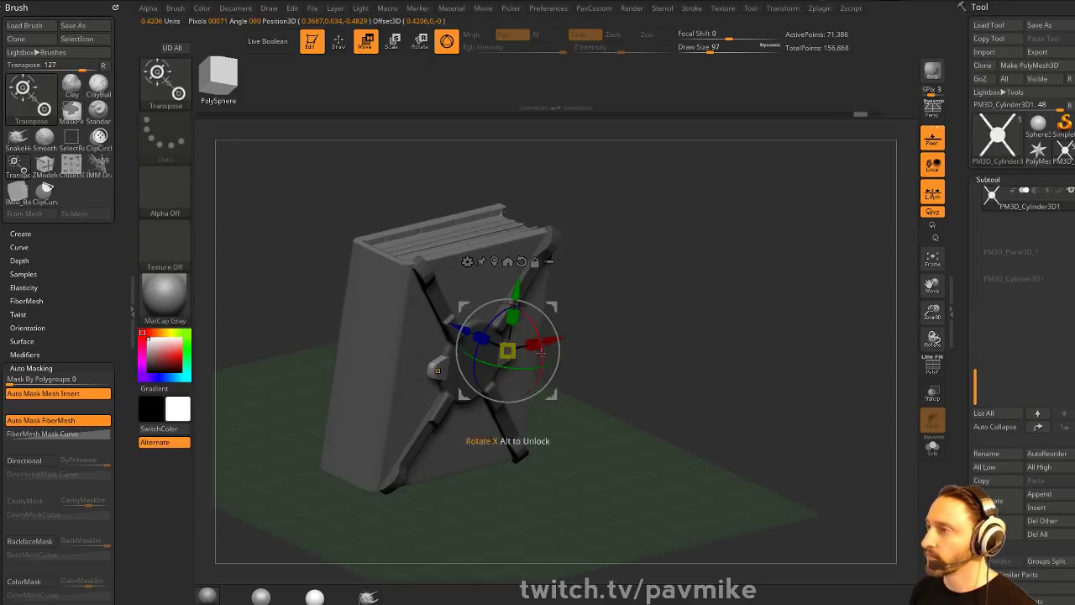
drag(542, 353, 553, 382)
key(q)
mouse_move(654, 334)
ctrl+mouse_down()
mouse_move(681, 341)
mouse_move(648, 302)
ctrl+mouse_up()
- Polish the disc's two side tabs with the hPolish brush
key(b)
key(h)
key(p)
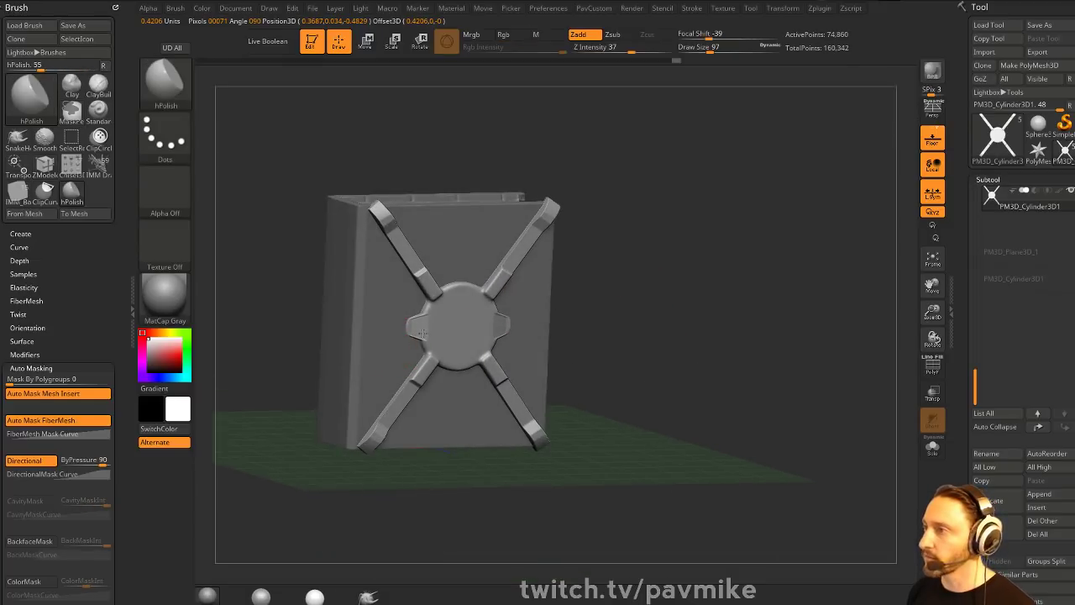
shift+drag(694, 290, 755, 366)
- Flatten the arms where they meet the disc with the TrimDynamic brush at draw size 87
key(b)
key(t)
key(d)
drag(668, 243, 698, 249)
alt+drag(698, 249, 672, 327)
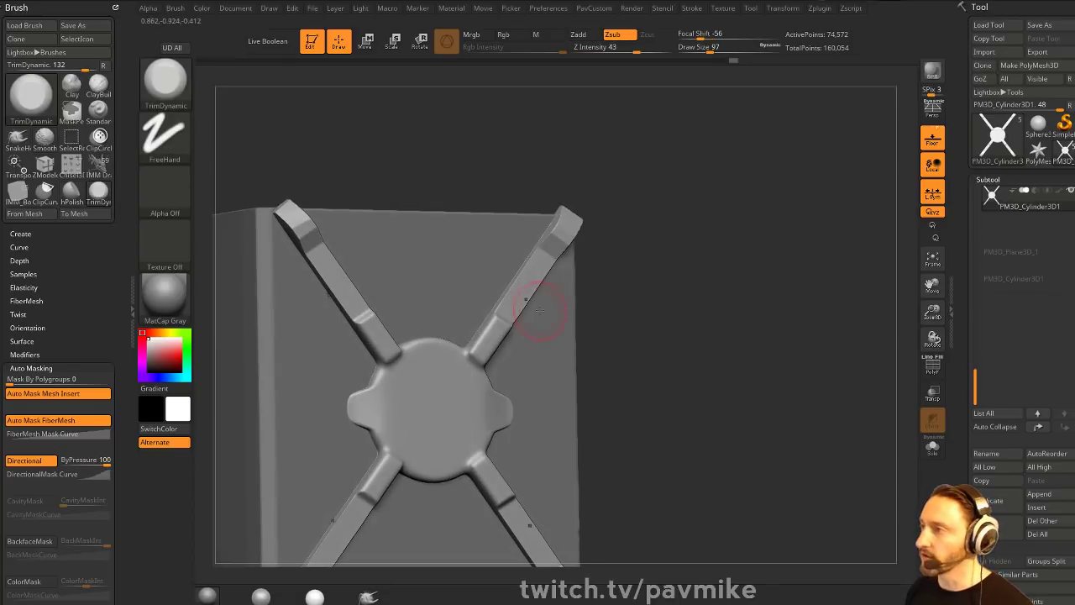
drag(511, 316, 467, 360)
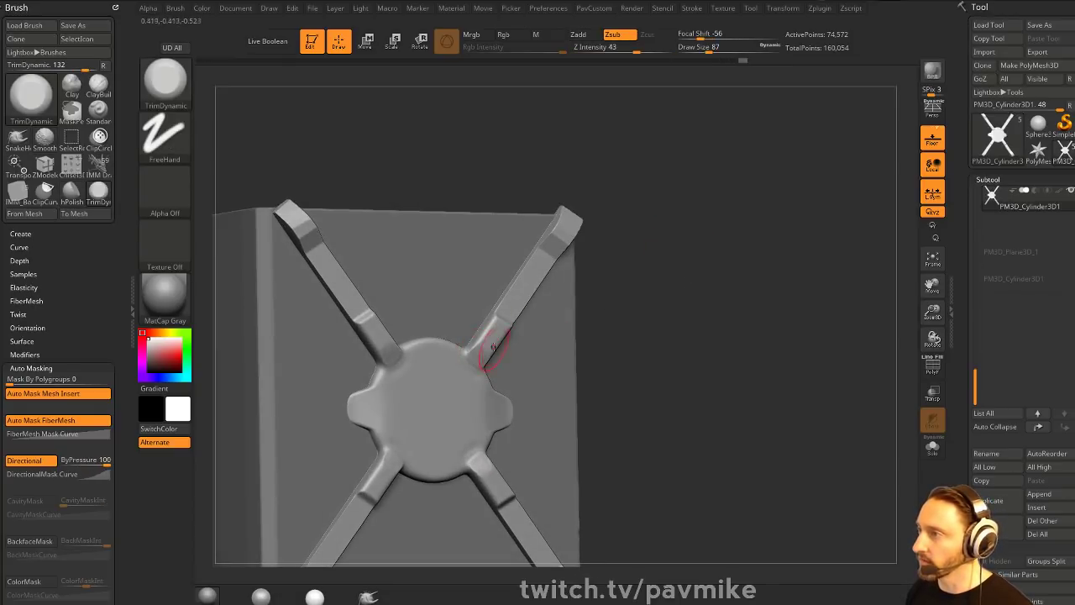
shift+drag(624, 340, 672, 336)
alt+drag(672, 336, 743, 314)
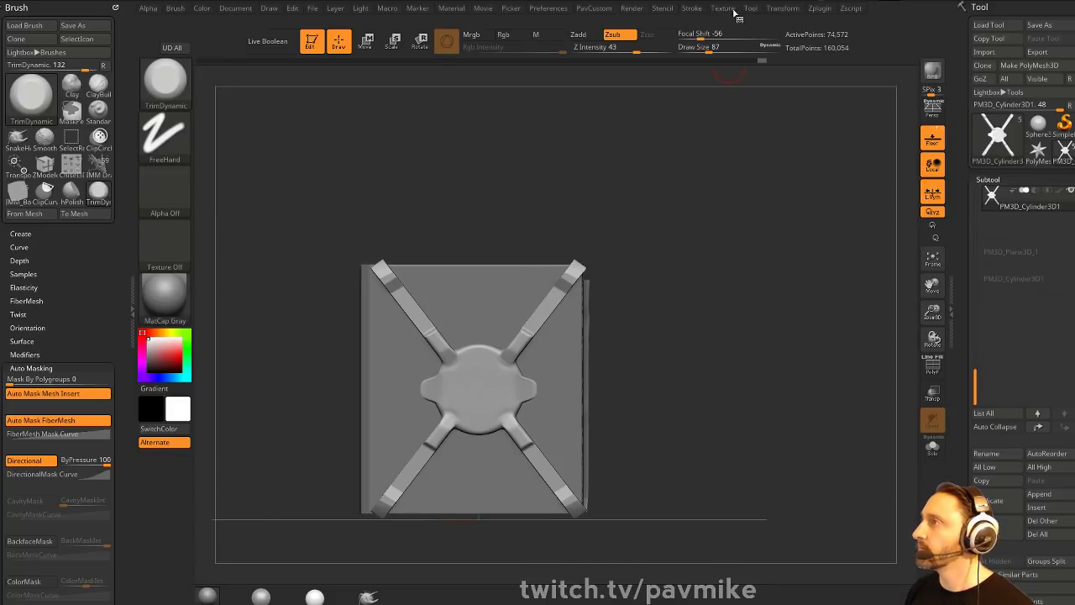
- Switch the ornament to radial symmetry with a higher radial count and set the draw size to 33
click(782, 9)
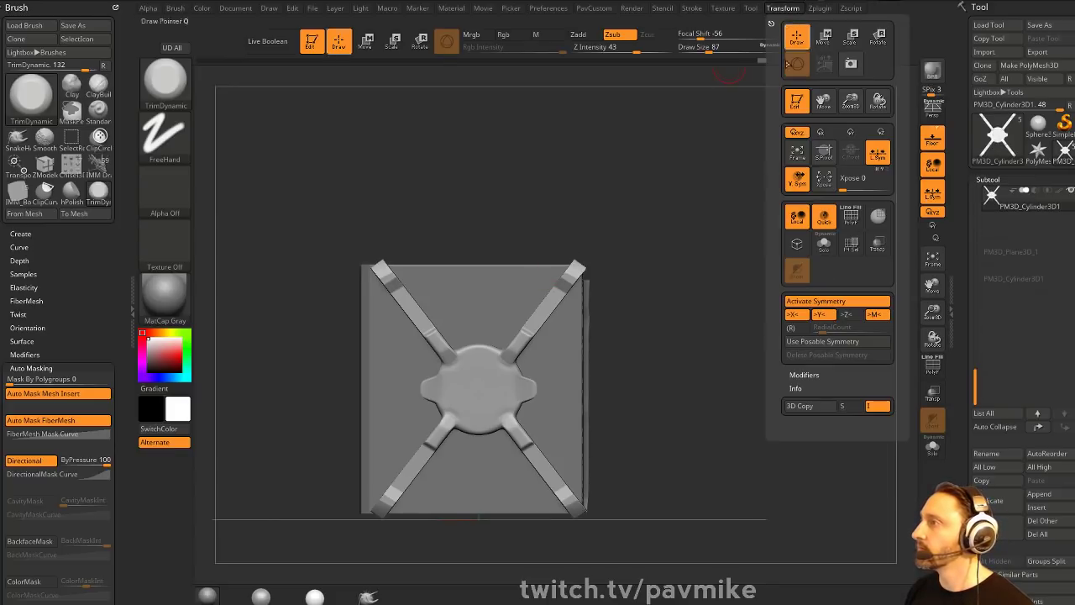
click(804, 316)
click(792, 329)
drag(823, 331, 844, 330)
mouse_move(705, 319)
alt+mouse_down()
mouse_move(723, 350)
mouse_move(714, 416)
alt+mouse_up()
key(s)
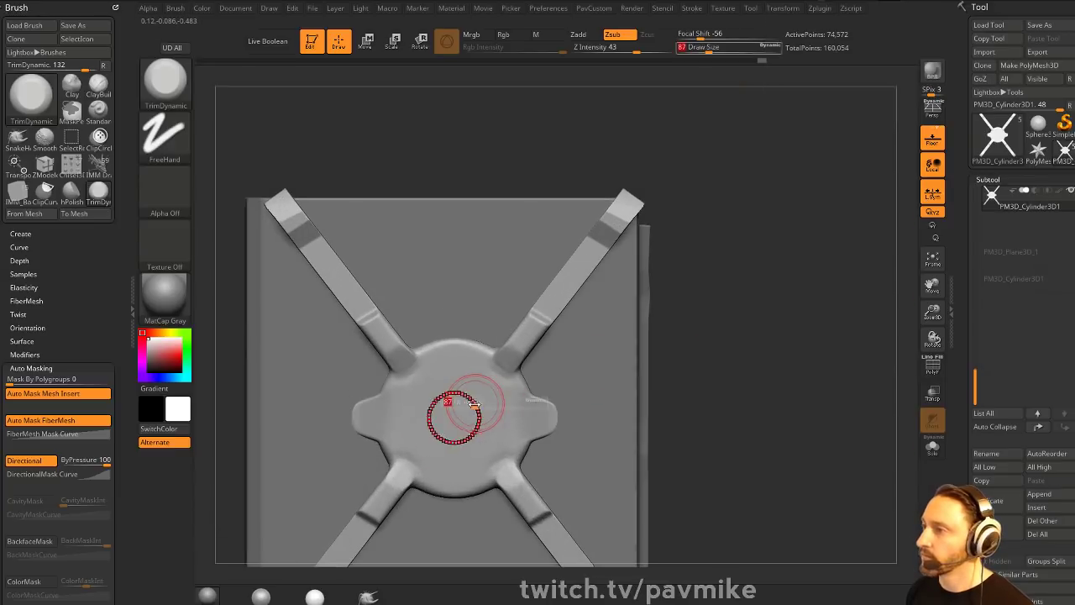
drag(440, 372, 425, 378)
key(s)
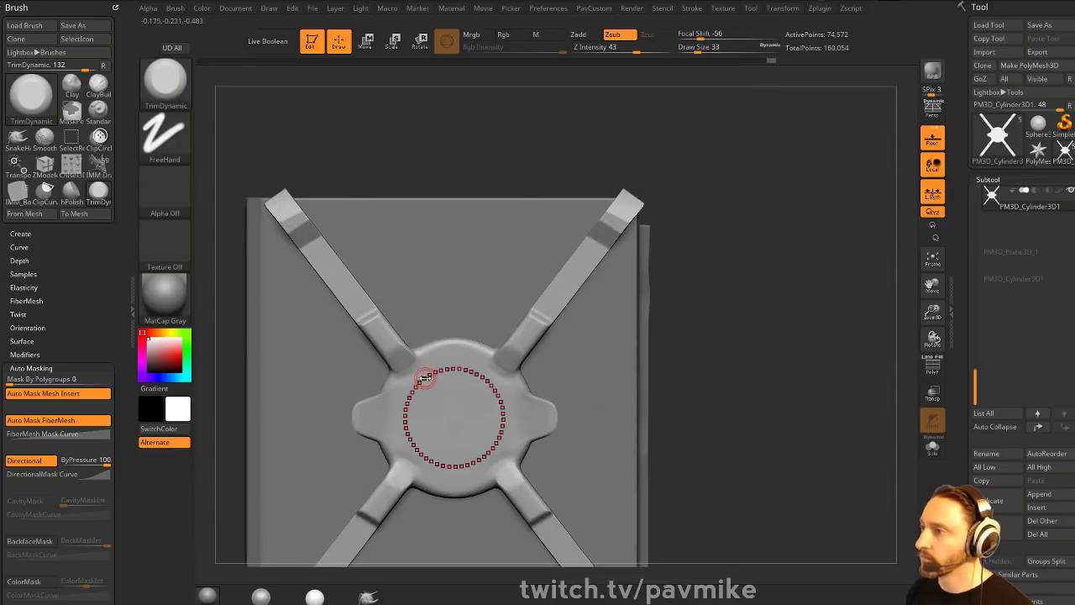
- Raise a circular ring on the disc's face with the Standard brush, increasing the Z intensity to 38
alt+drag(438, 154, 464, 100)
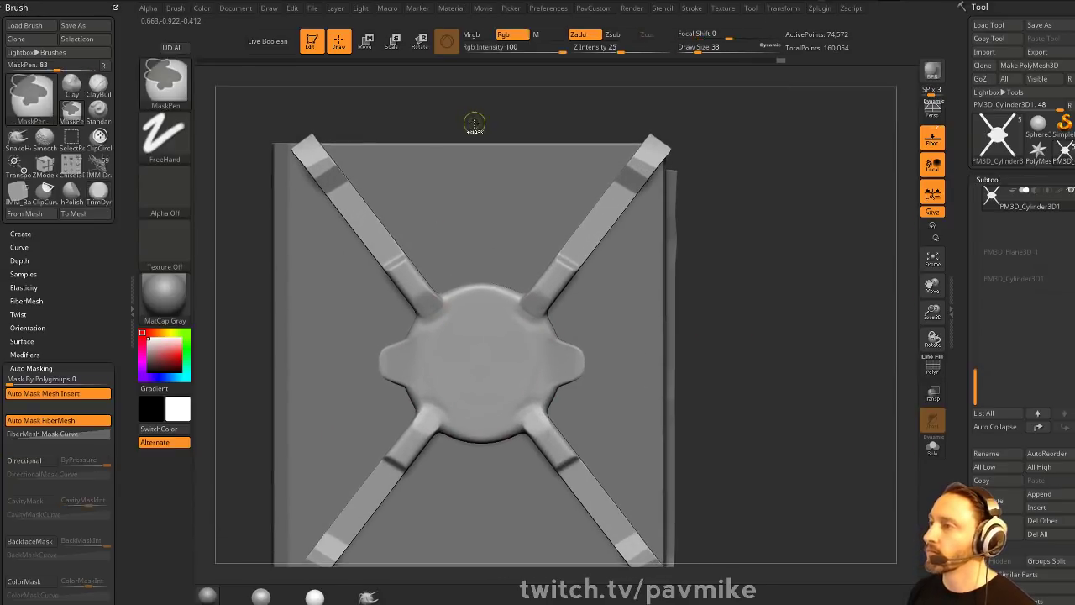
key(ctrl+z)
key(b)
key(s)
key(t)
click(459, 300)
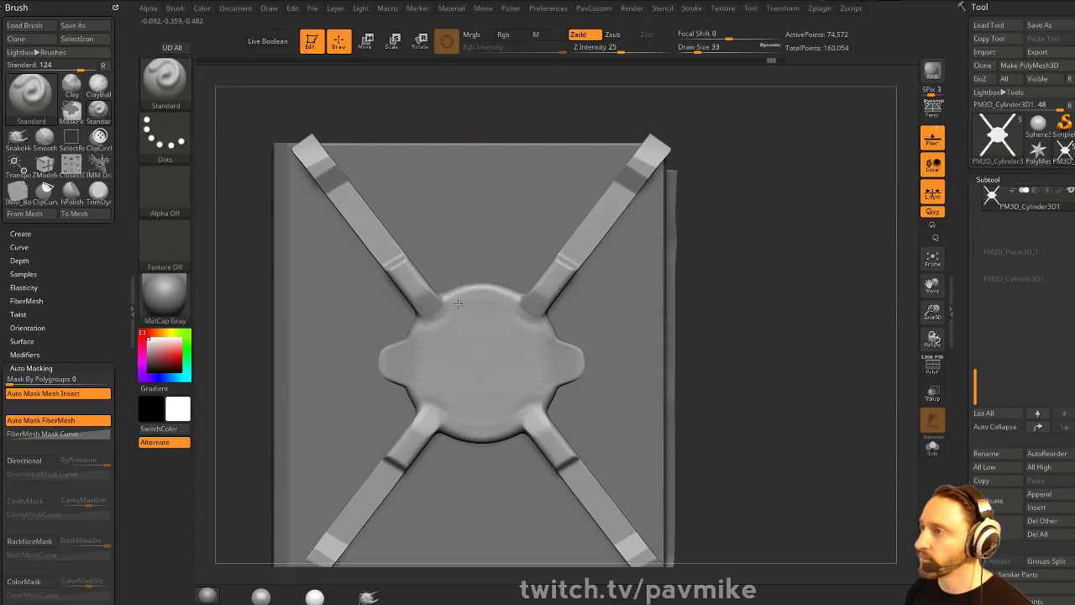
drag(458, 299, 496, 296)
drag(621, 50, 633, 49)
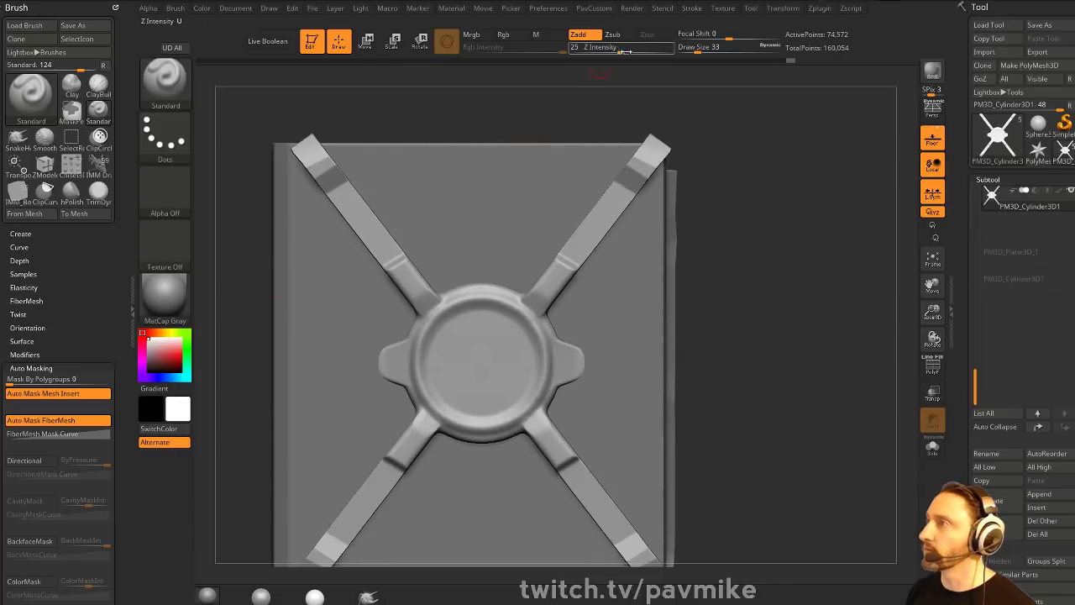
mouse_move(477, 298)
mouse_down()
mouse_move(467, 307)
mouse_move(486, 302)
mouse_move(472, 305)
mouse_up()
- Load the Smooth Stronger brush for smoothing and refine the ring around the disc's recessed centre
shift+click(181, 92)
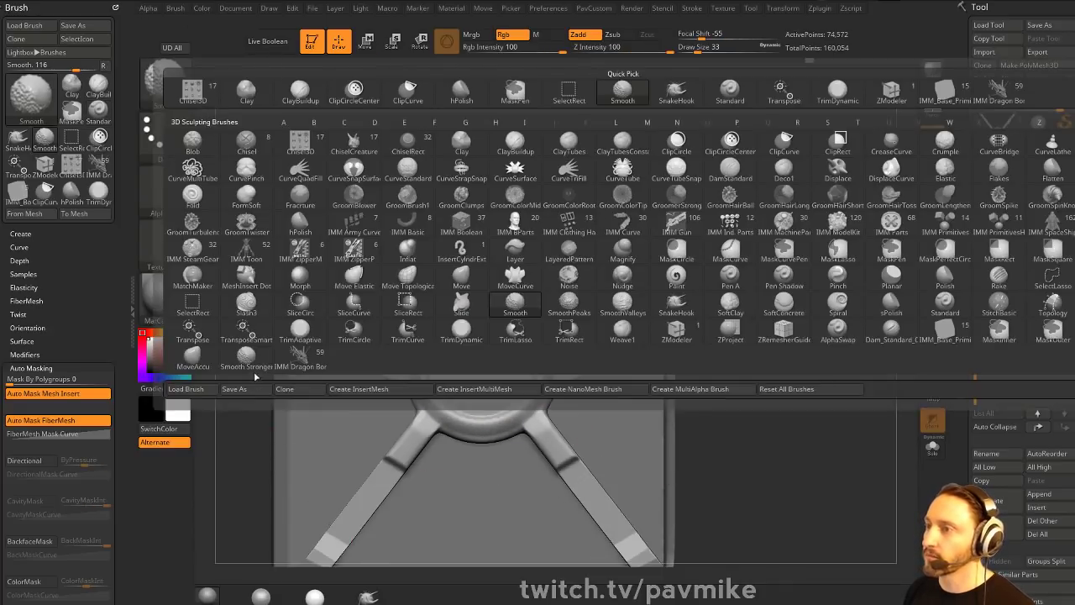
key(s)
key(t)
drag(455, 301, 489, 300)
alt+drag(782, 373, 782, 333)
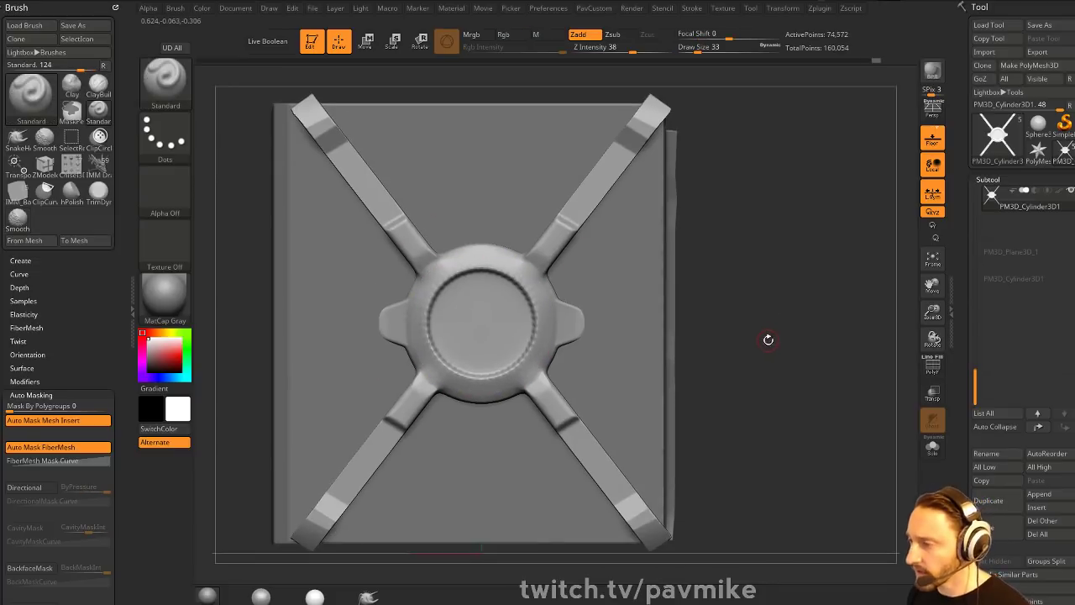
- Flatten the ring's inner edge with the TrimDynamic brush, enlarging the draw size to 41
key(bracketleft)
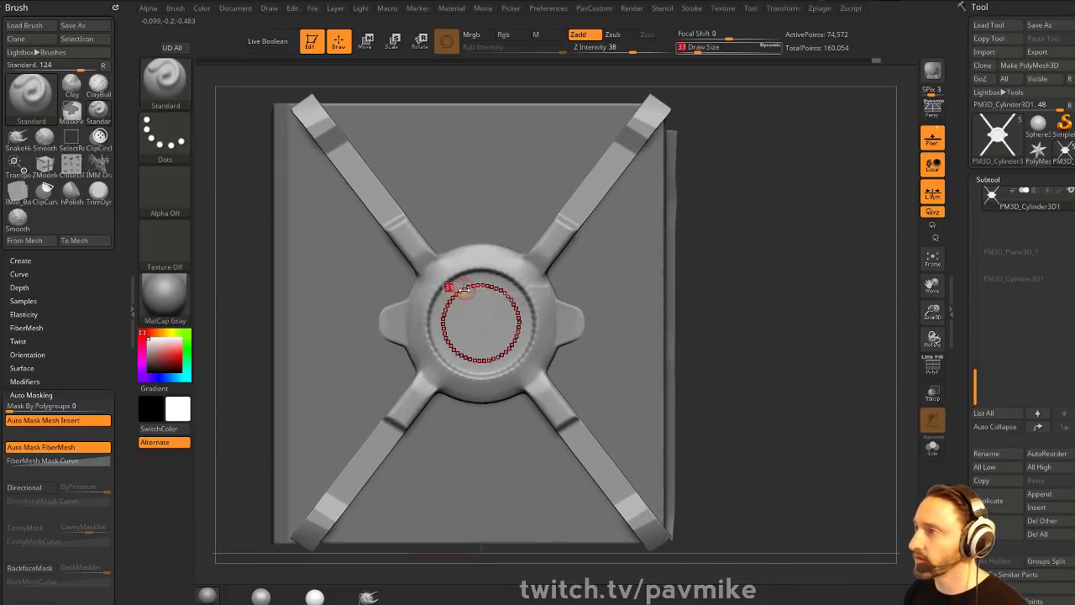
key(b)
key(t)
key(d)
key(bracketright)
key(bracketright)
drag(452, 279, 462, 262)
- Polish the ring around the disc's centre with the hPolish brush
key(b)
key(h)
key(p)
click(460, 266)
mouse_move(714, 332)
alt+mouse_down()
mouse_move(713, 277)
mouse_move(730, 290)
alt+mouse_up()
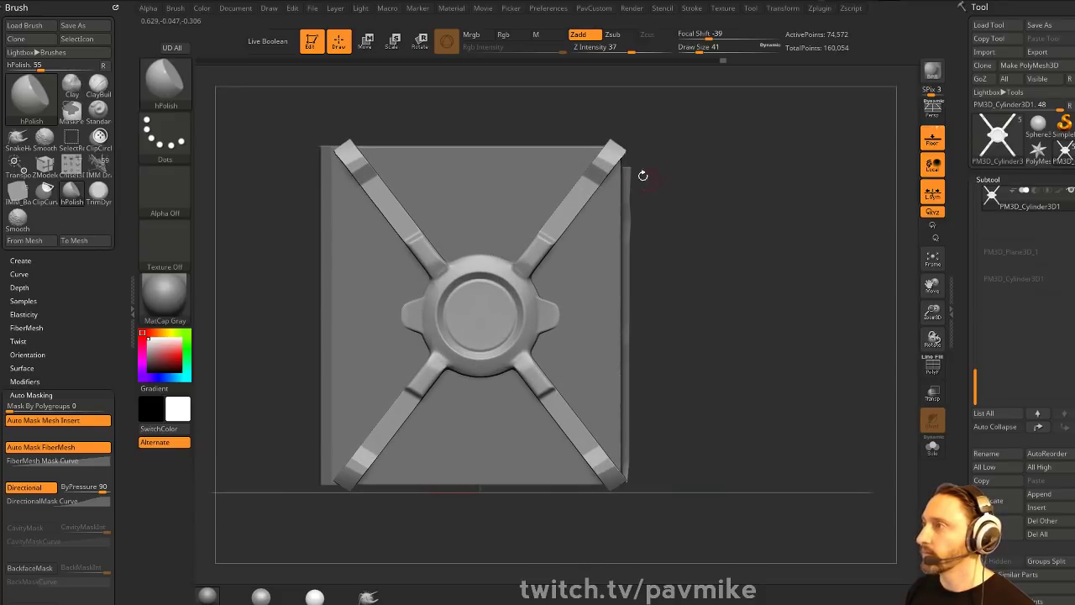
- Switch the selection brush to SelectRect and include the book's cover and pages, but not the ornament, in the Gizmo's selected subtools
alt+click(607, 279)
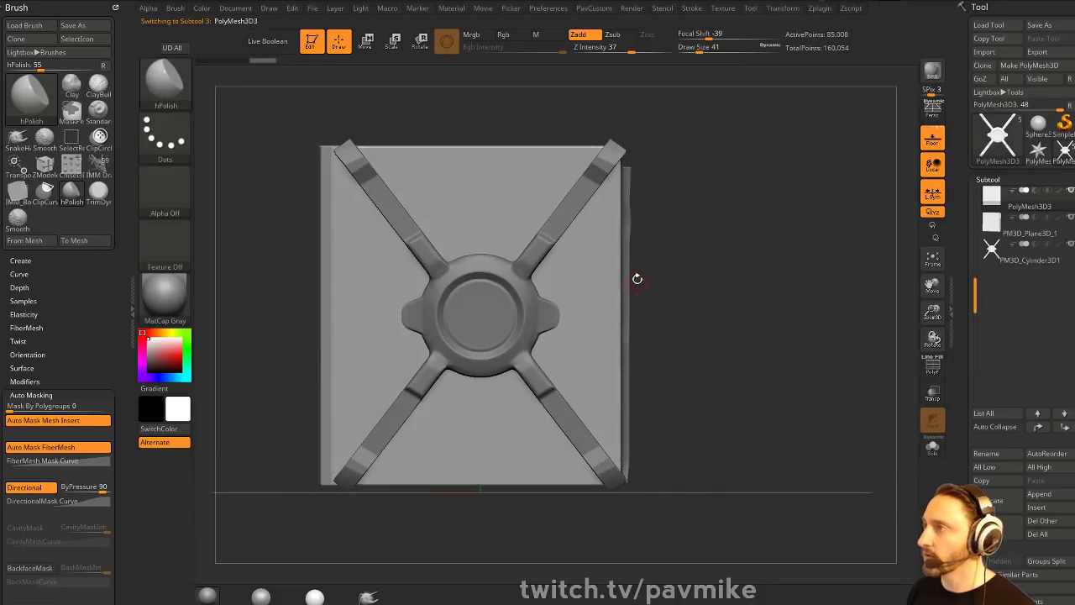
key(w)
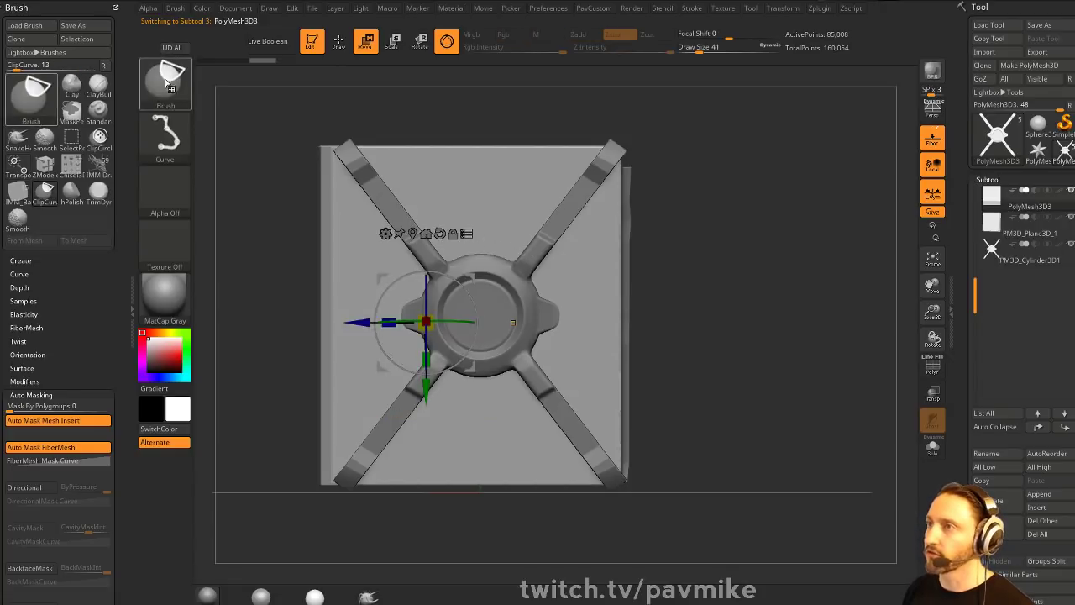
ctrl+shift+click(166, 82)
ctrl+shift+click(294, 92)
ctrl+shift+click(793, 308)
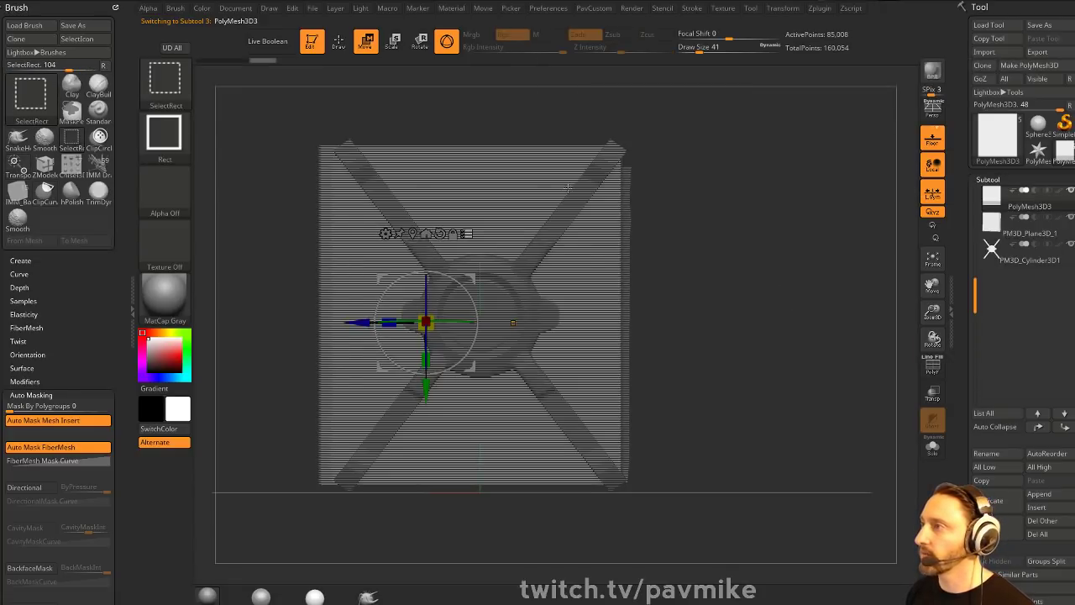
drag(675, 192, 561, 217)
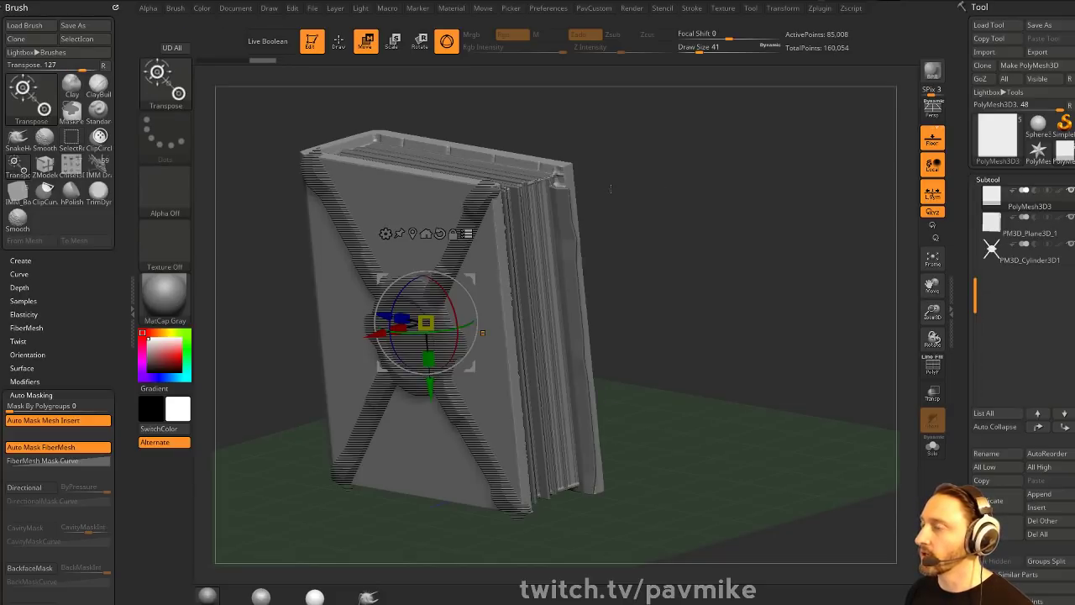
shift+drag(599, 194, 644, 179)
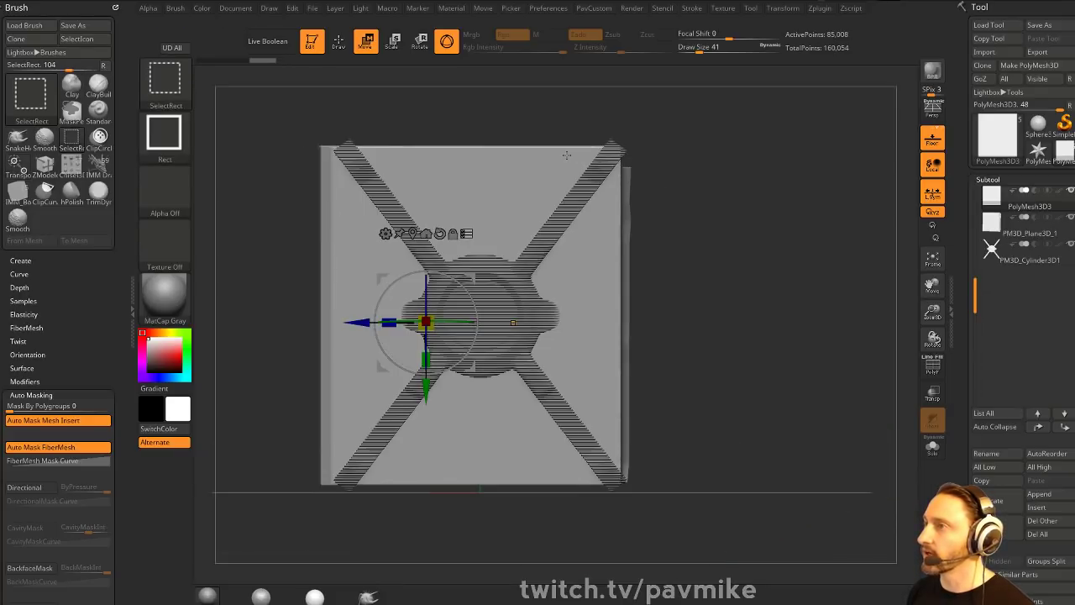
- Toggle the hidden PolyMesh3D1 subtool on and off to compare its placement with the book
drag(715, 172, 630, 200)
drag(975, 289, 977, 194)
click(1070, 218)
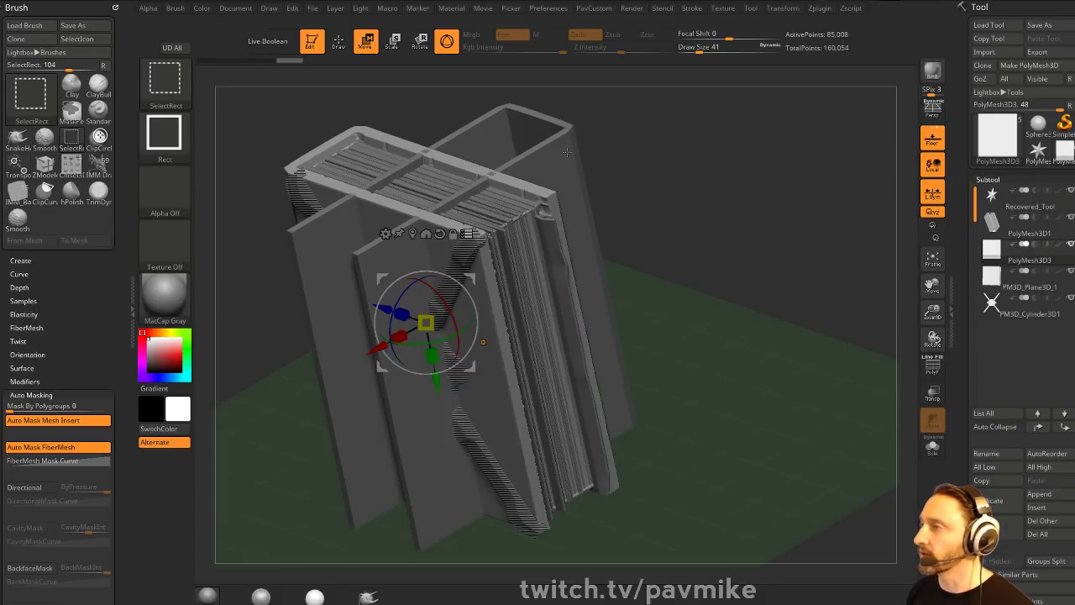
click(1071, 218)
- Shift the book's cover and pages slightly sideways to centre them behind the ornament
shift+drag(651, 242, 733, 218)
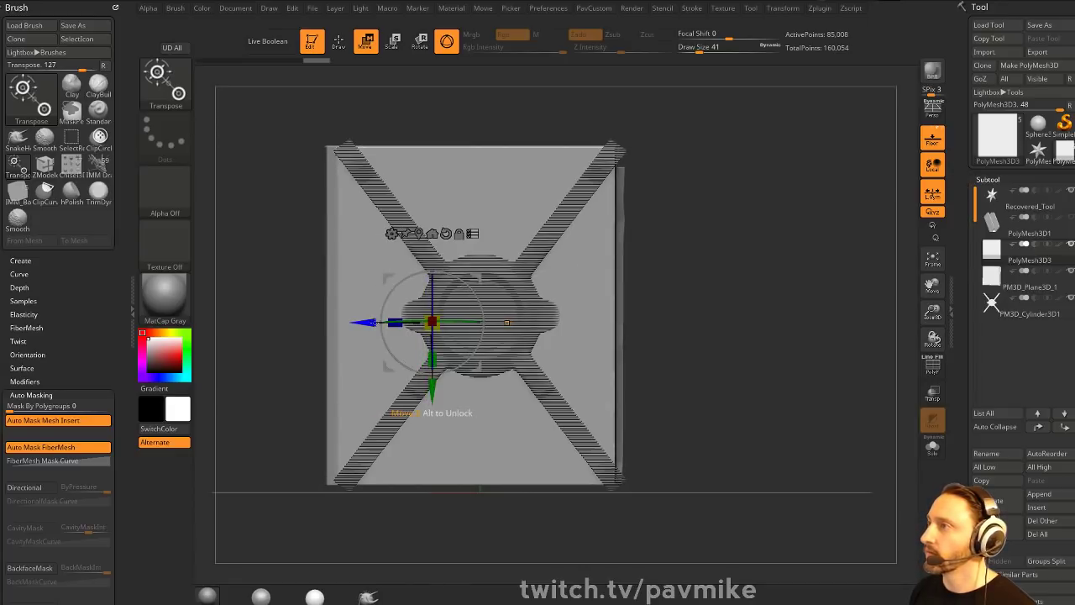
drag(375, 323, 372, 322)
key(q)
mouse_move(741, 253)
mouse_down()
mouse_move(720, 269)
mouse_move(678, 261)
mouse_up()
- Make the X-shaped ornament the active subtool again and return to Draw mode
alt+click(529, 252)
key(w)
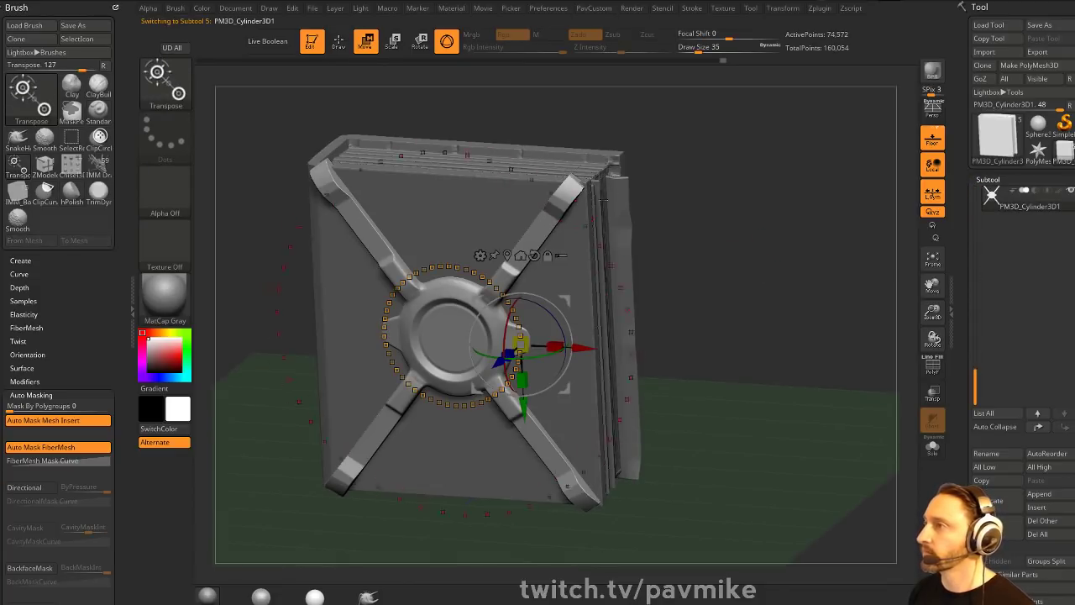
shift+drag(708, 242, 685, 252)
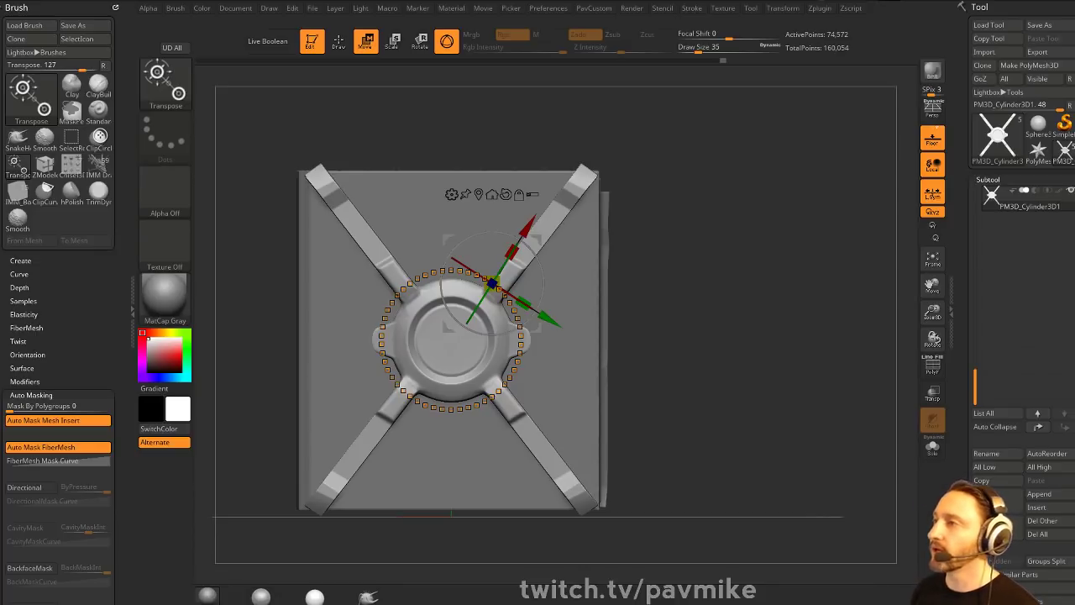
key(q)
drag(815, 180, 814, 187)
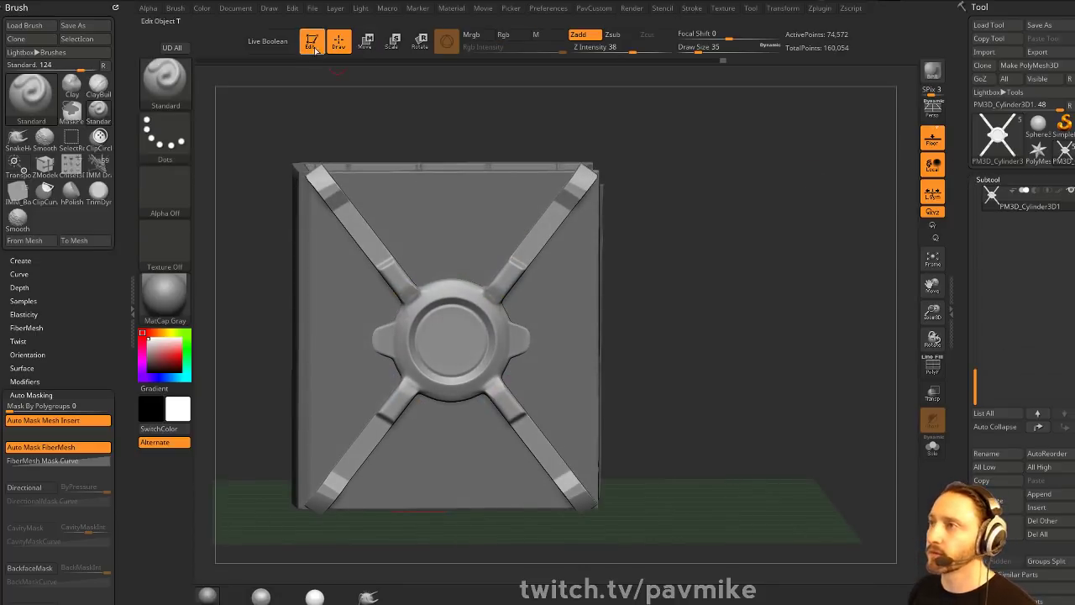
- Clear the book from the canvas and place an editable PolyMesh3D star facing front
key(t)
key(ctrl+n)
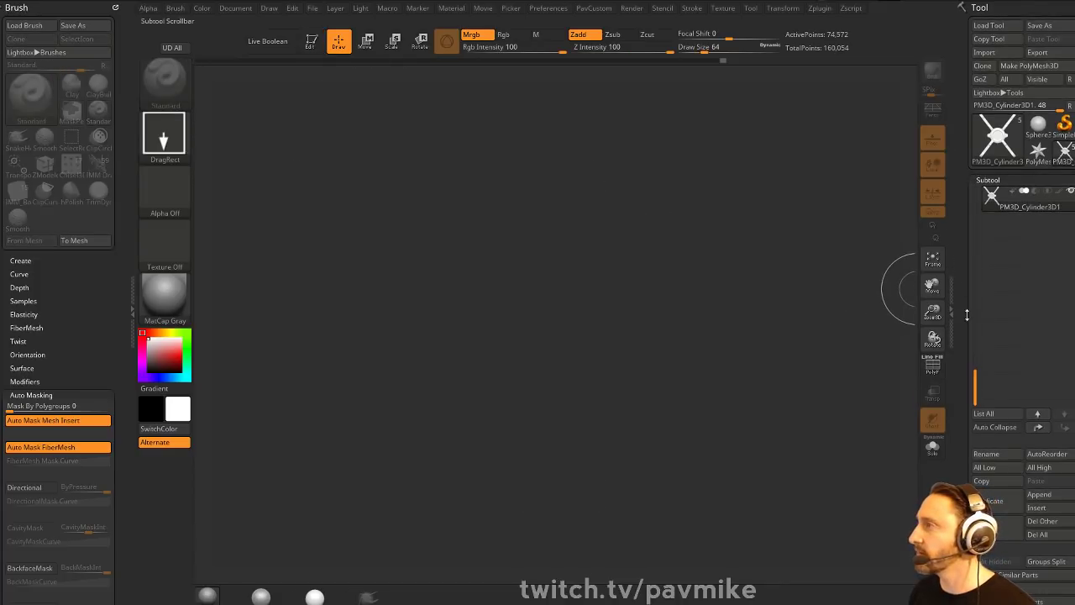
click(1038, 151)
drag(593, 357, 636, 501)
click(311, 41)
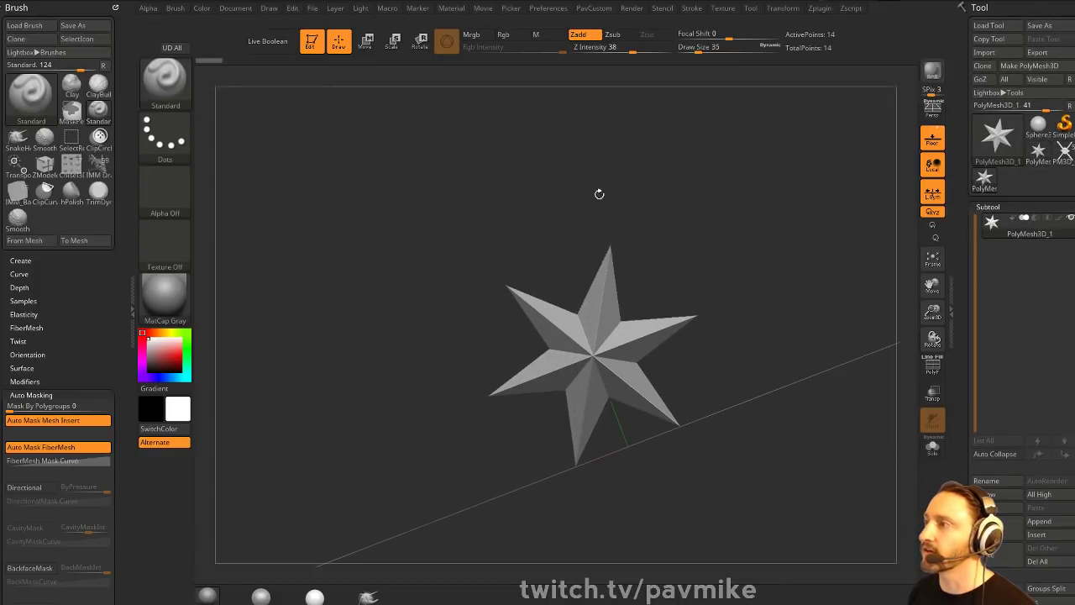
mouse_move(597, 193)
mouse_down()
mouse_move(689, 256)
mouse_move(641, 277)
mouse_up()
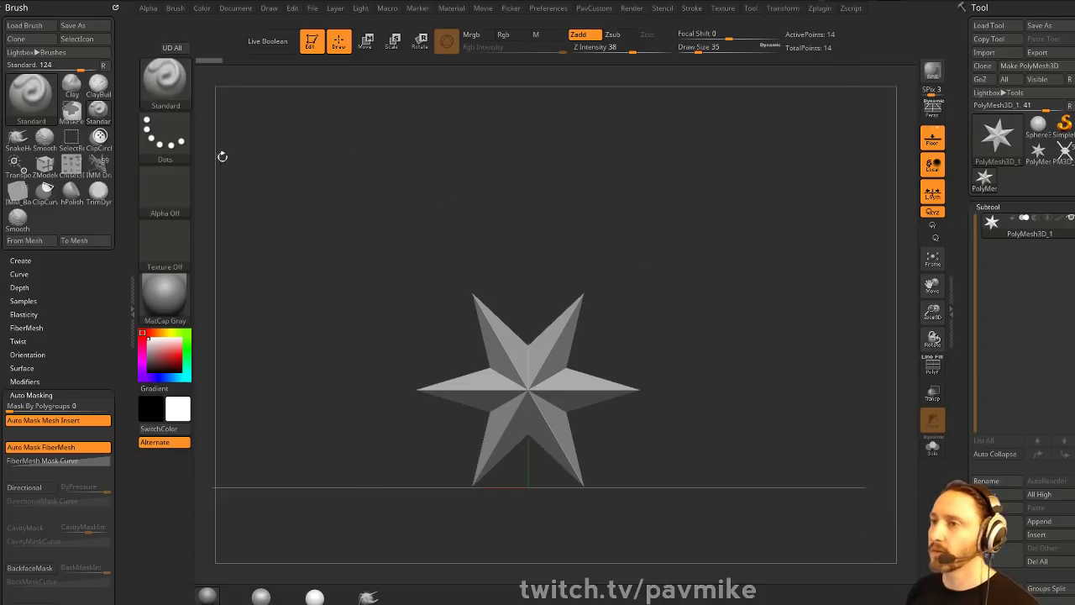
- Dock the Zplugin palette beside the brush settings and expand its Text 3D & Vector Shapes options
click(820, 8)
drag(817, 25, 12, 238)
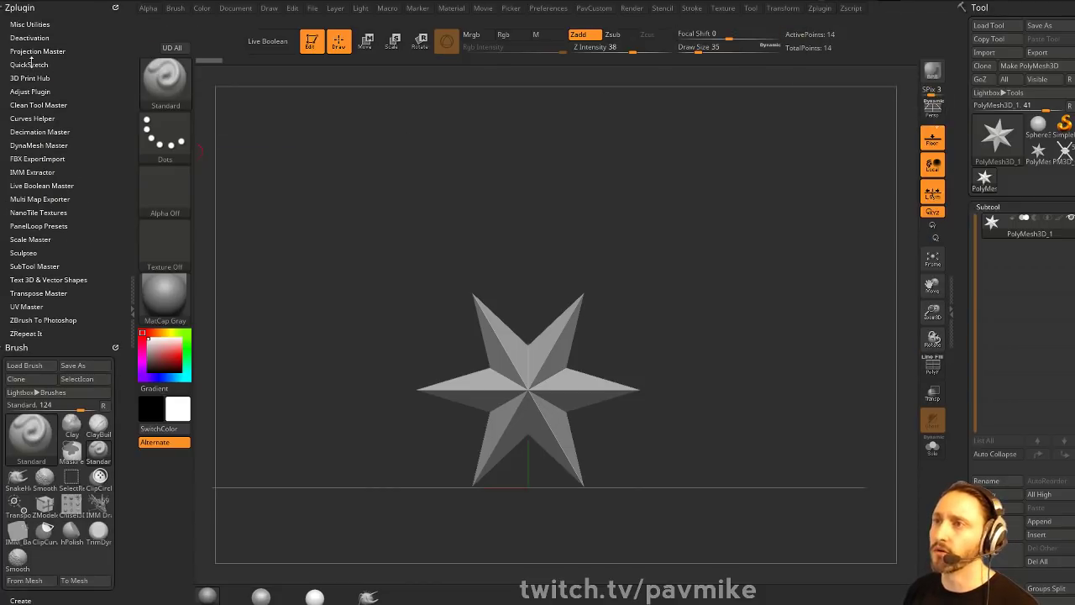
key(shift)
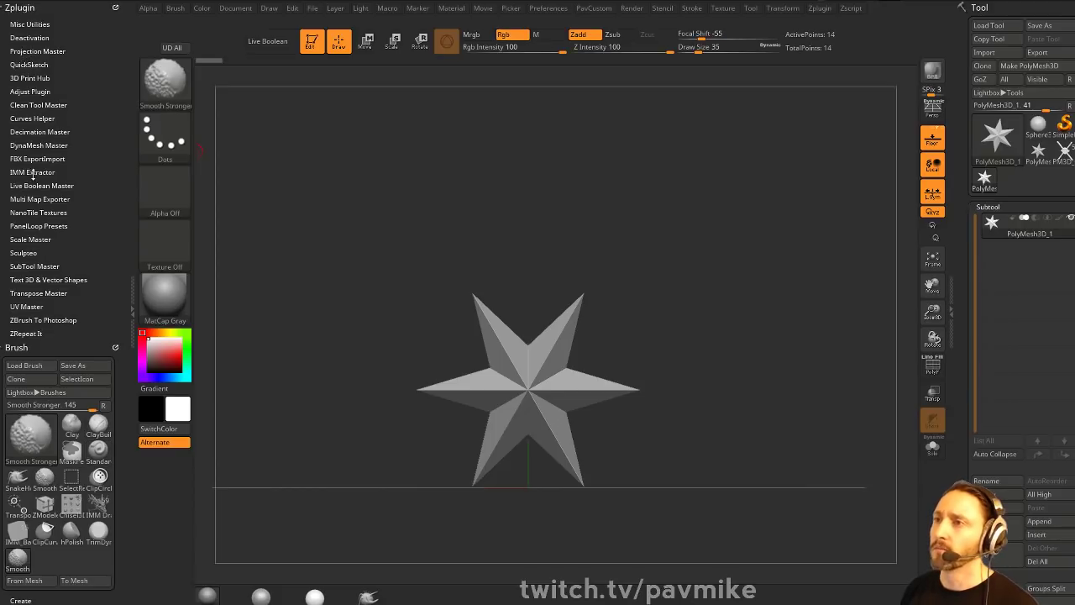
click(31, 279)
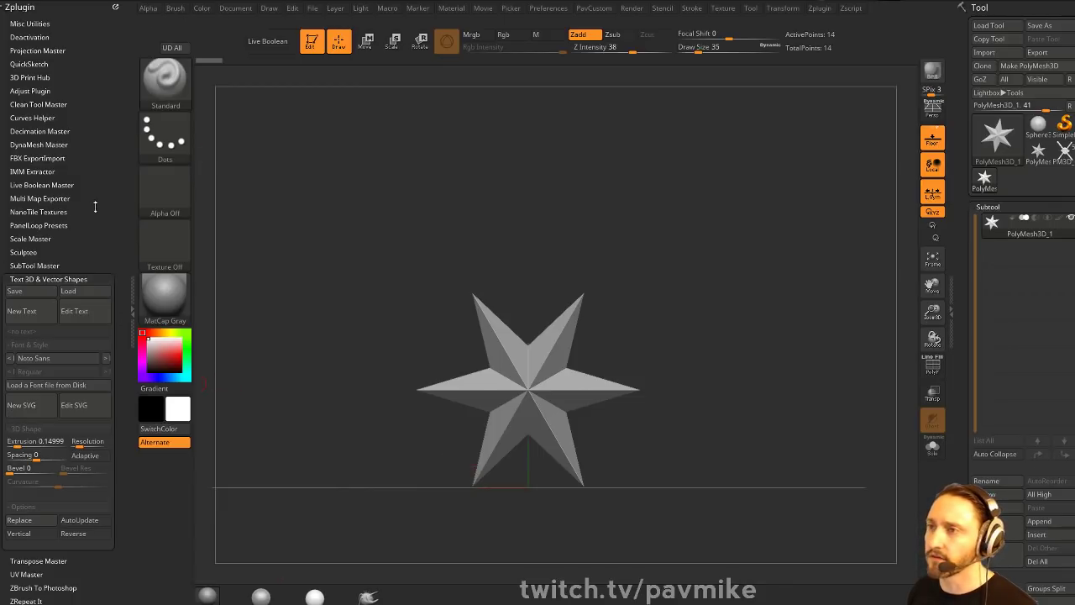
scroll(95, 207, down, 4)
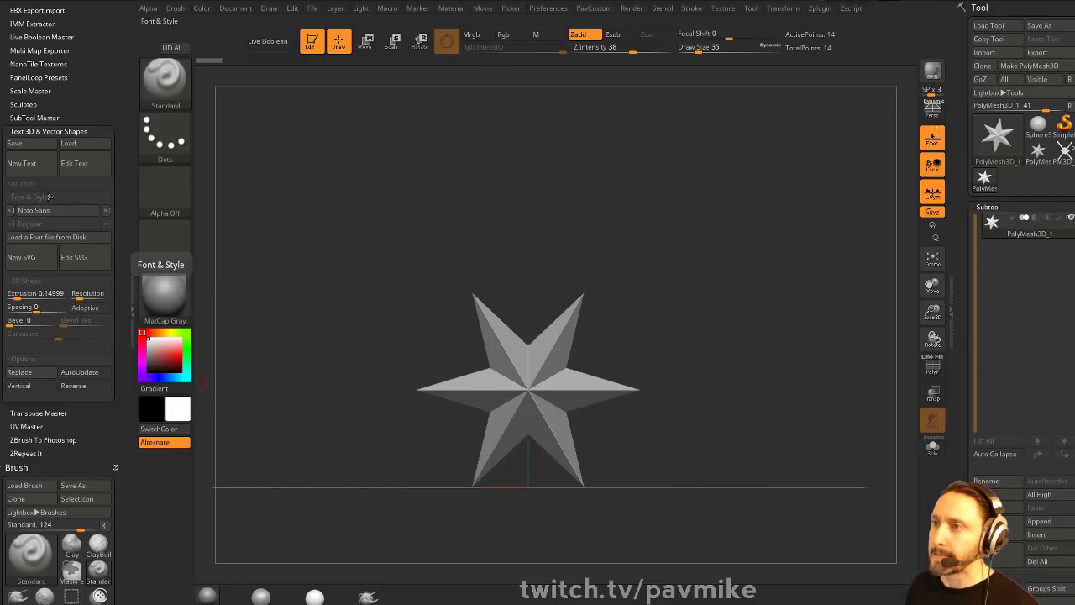
- Create a new 3D text reading "ENCHIRIDION"
click(38, 166)
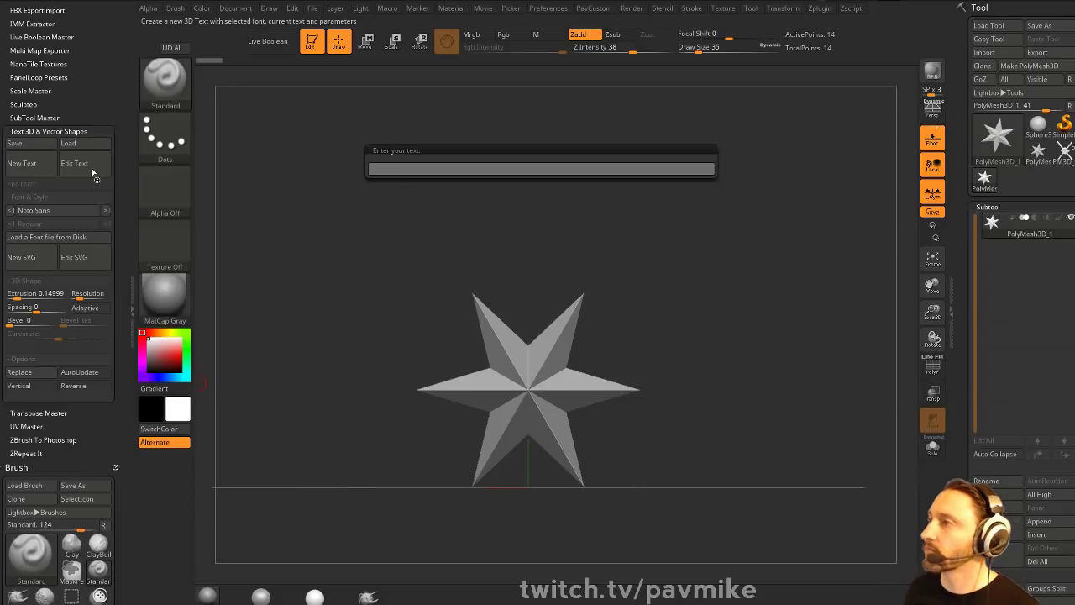
text(EN)
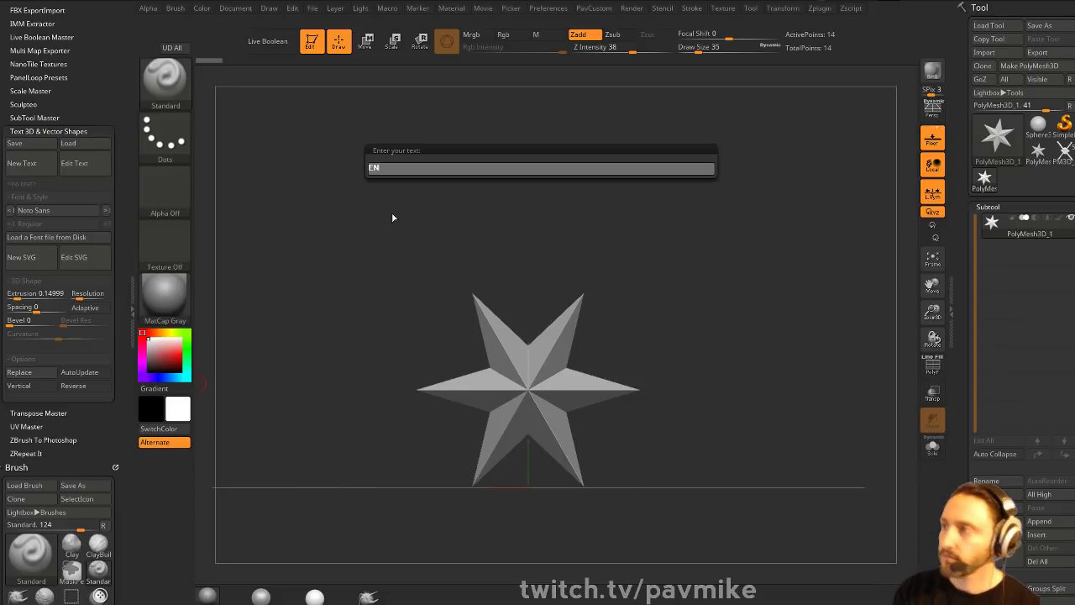
text(CHIRIDION)
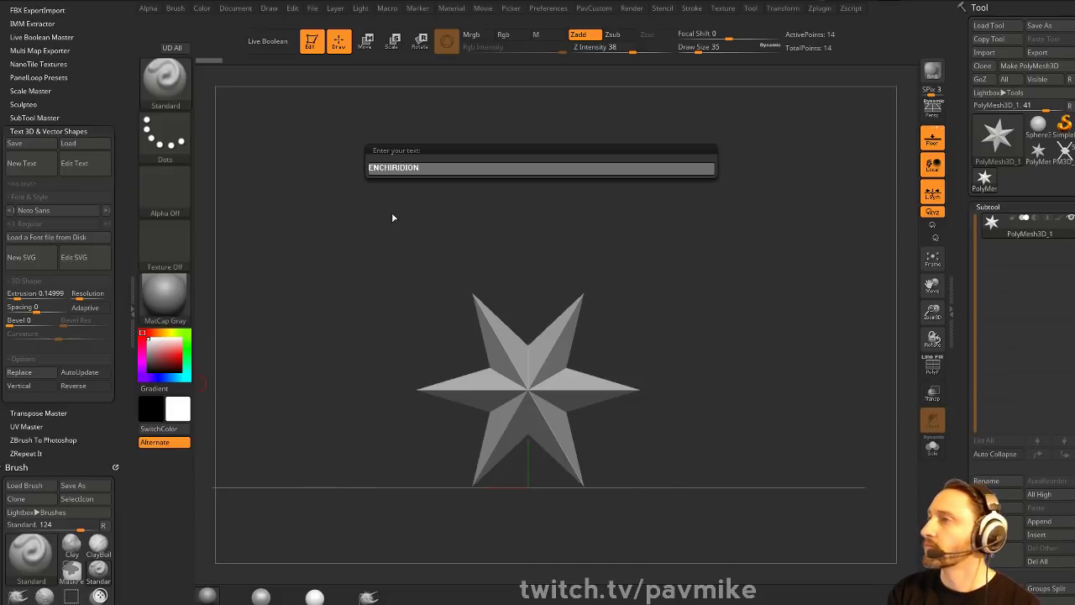
key(Return)
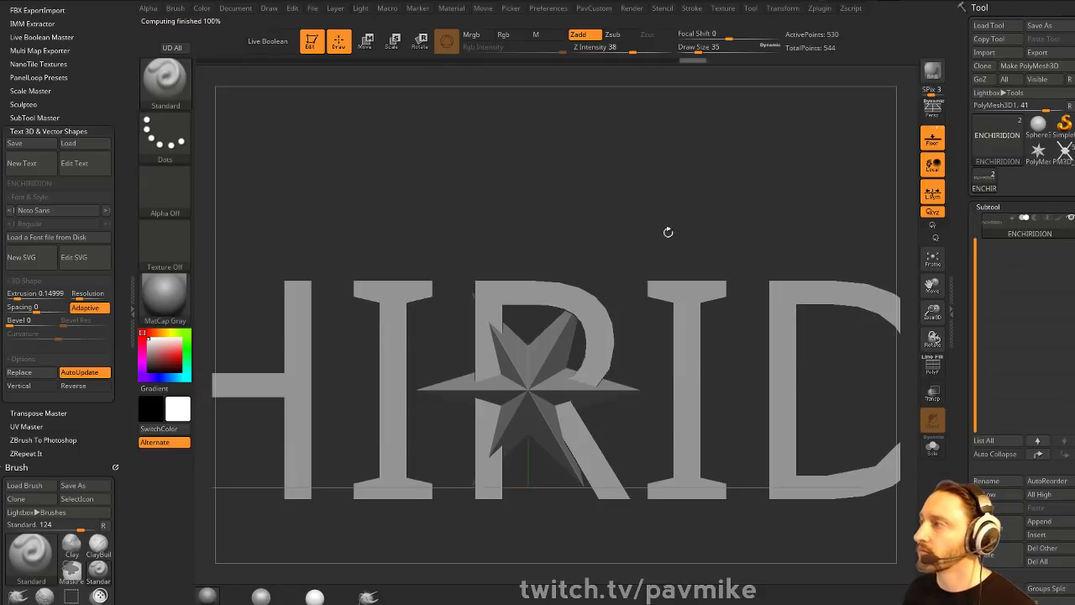
- Hide the star subtool behind the ENCHIRIDION lettering
ctrl+right_drag(743, 216, 703, 170)
drag(975, 253, 975, 218)
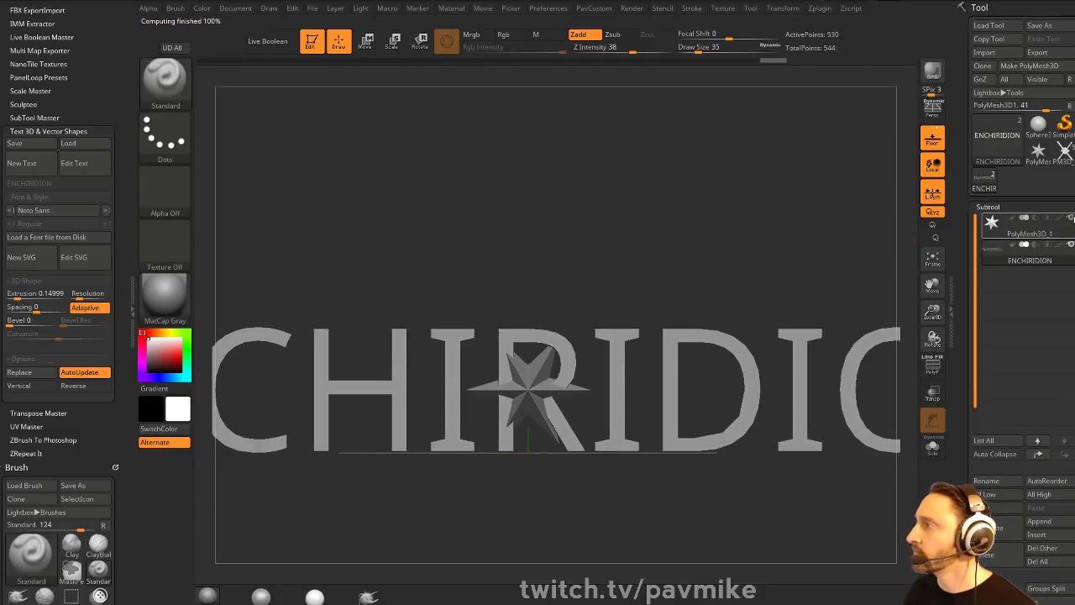
click(1071, 219)
ctrl+right_drag(750, 206, 734, 165)
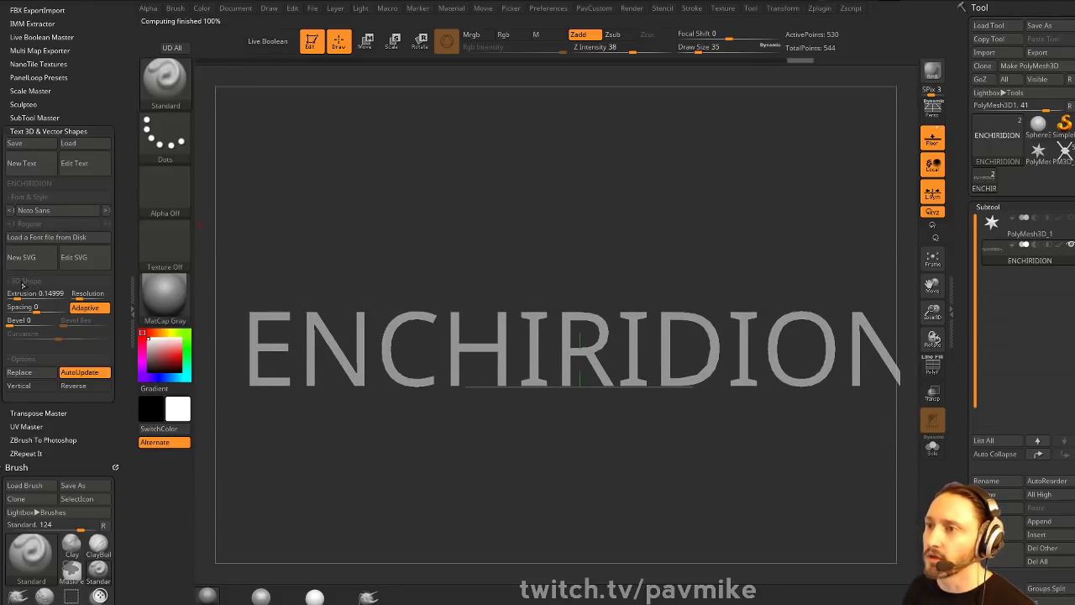
- Set the 3D text's font to 18thCentury
click(53, 212)
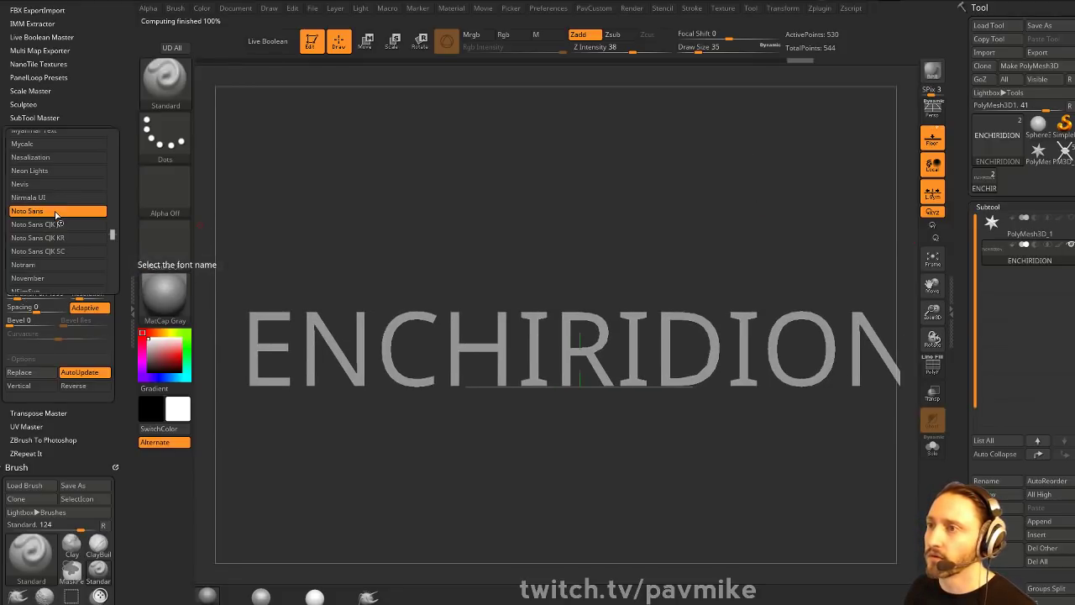
drag(113, 236, 113, 136)
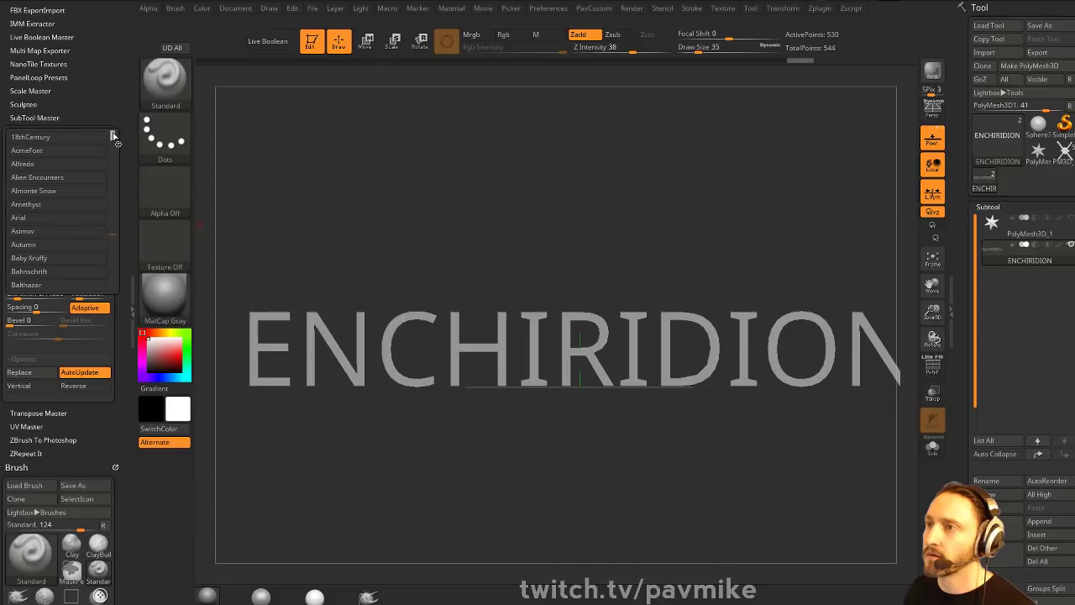
click(76, 137)
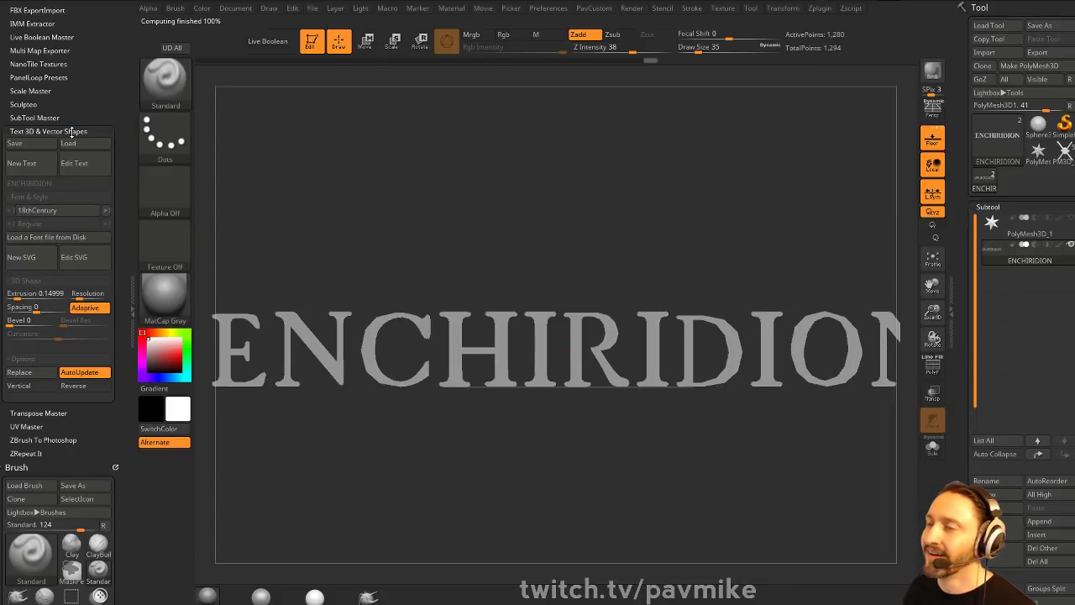
click(104, 211)
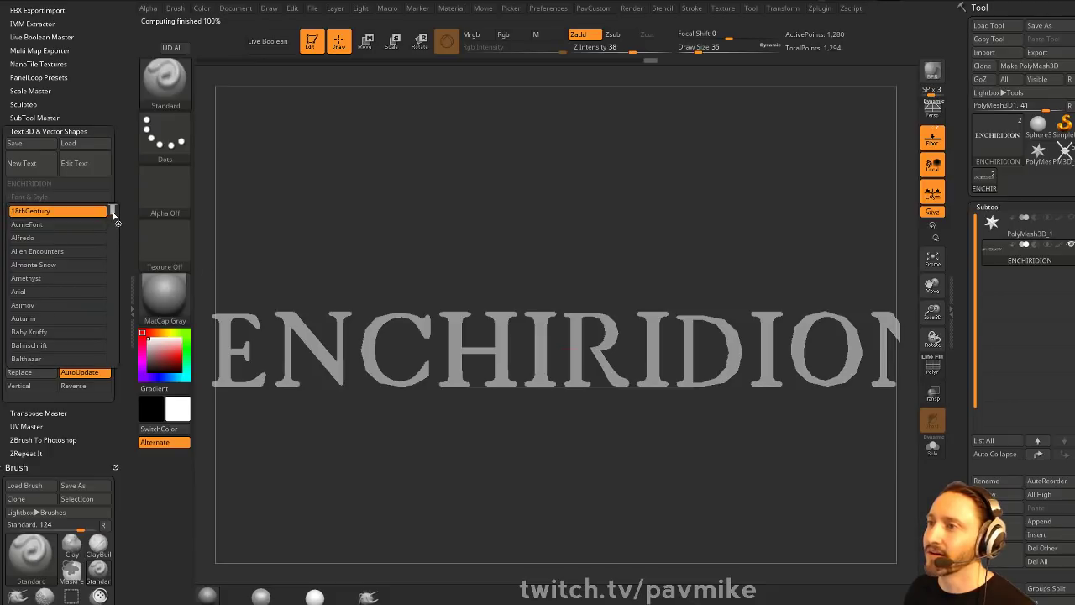
drag(113, 216, 115, 226)
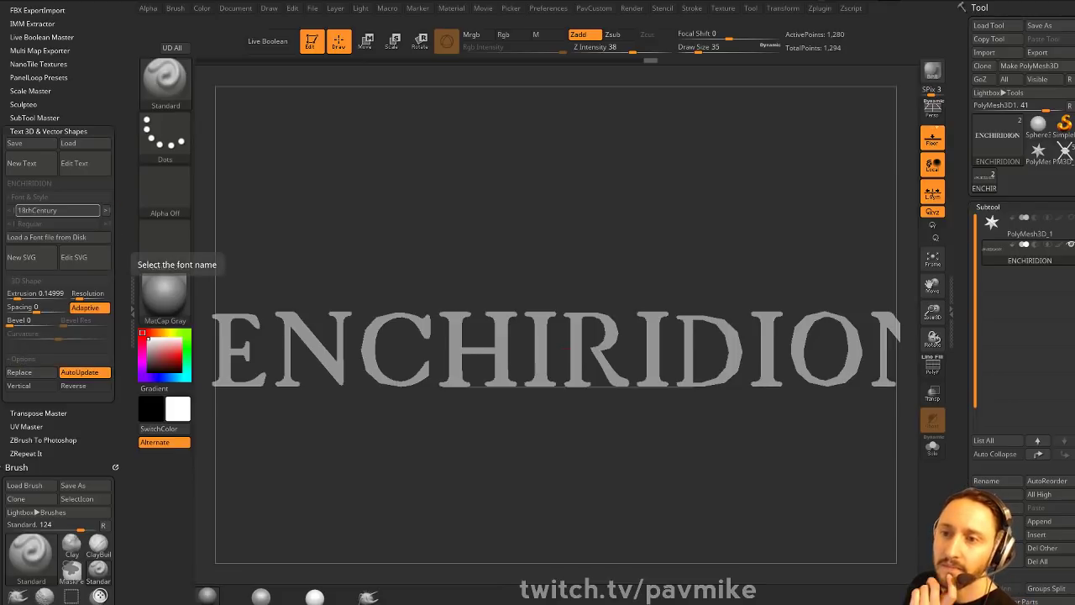
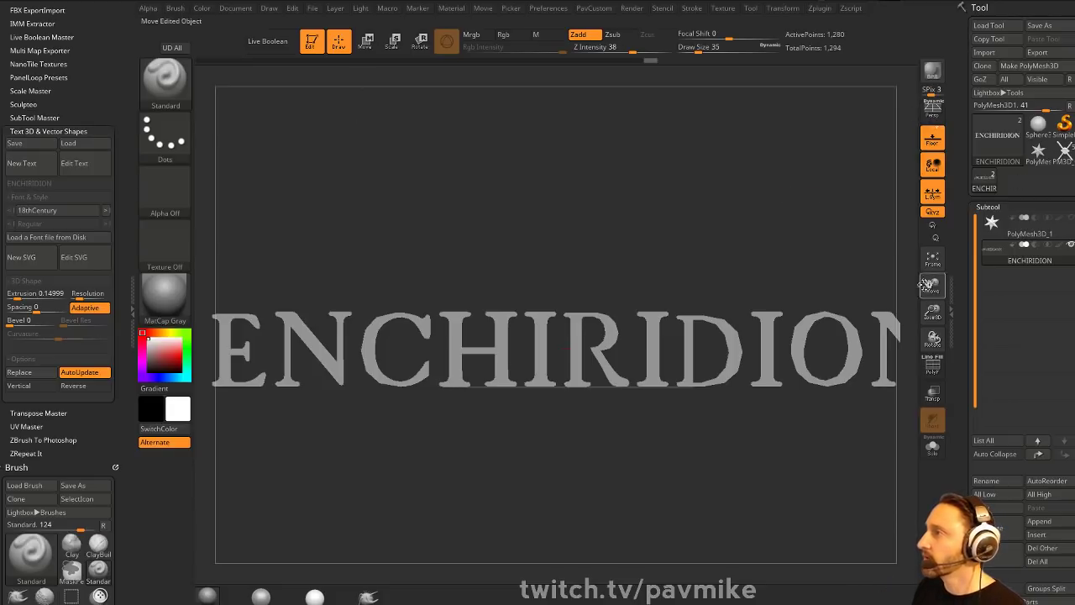
- Turn on the polyframe display and examine the lettering's topology and thickness from several angles, with the draw size at 83
click(933, 366)
drag(762, 233, 776, 184)
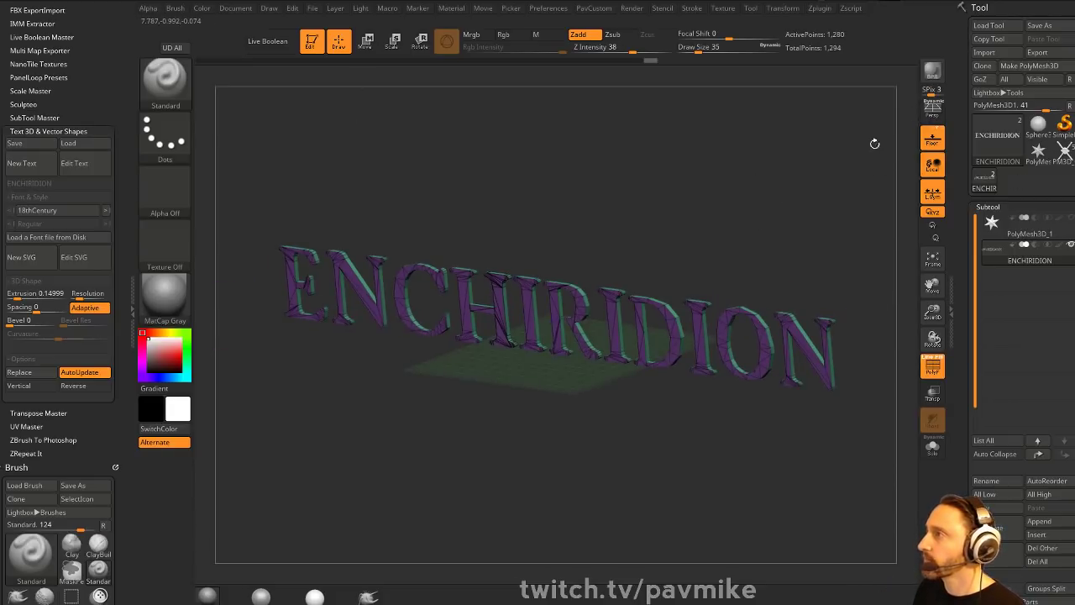
mouse_move(875, 144)
mouse_down()
mouse_move(849, 181)
mouse_move(773, 227)
mouse_up()
mouse_move(708, 194)
mouse_down()
mouse_move(706, 208)
mouse_move(717, 209)
mouse_move(459, 387)
mouse_up()
key(s)
click(716, 208)
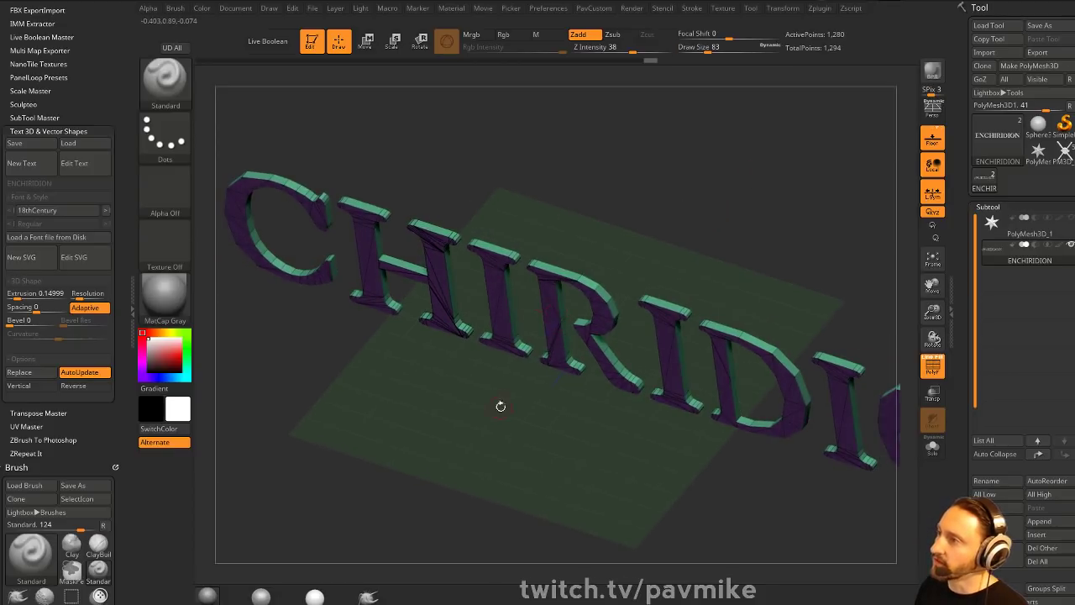
drag(474, 558, 339, 65)
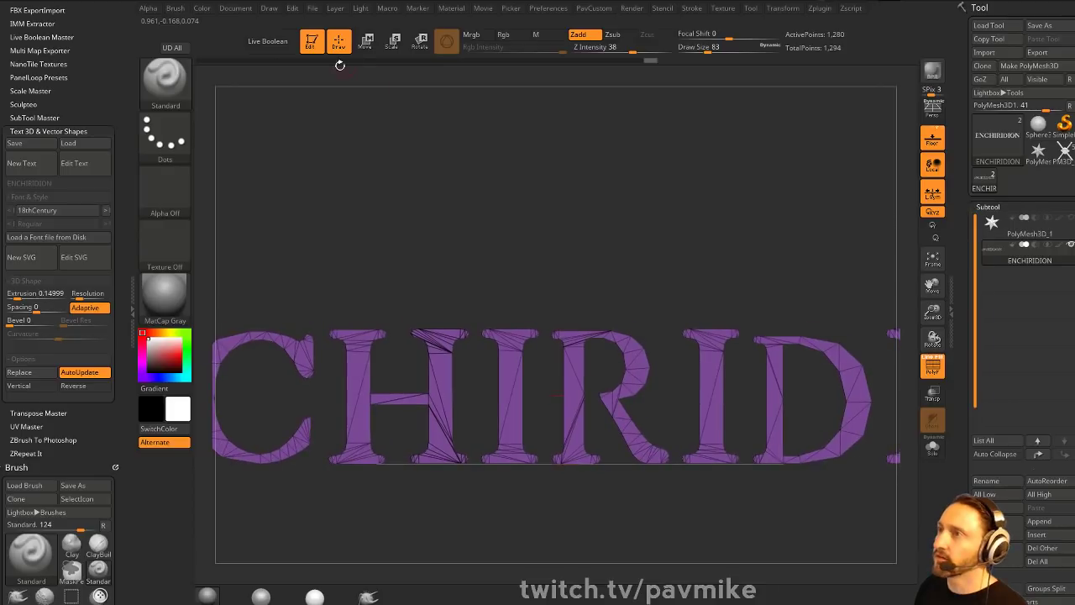
- Clear the canvas, draw a Sphere3D on it in edit mode, and convert the sphere to a PolyMesh3D
click(309, 49)
key(ctrl+n)
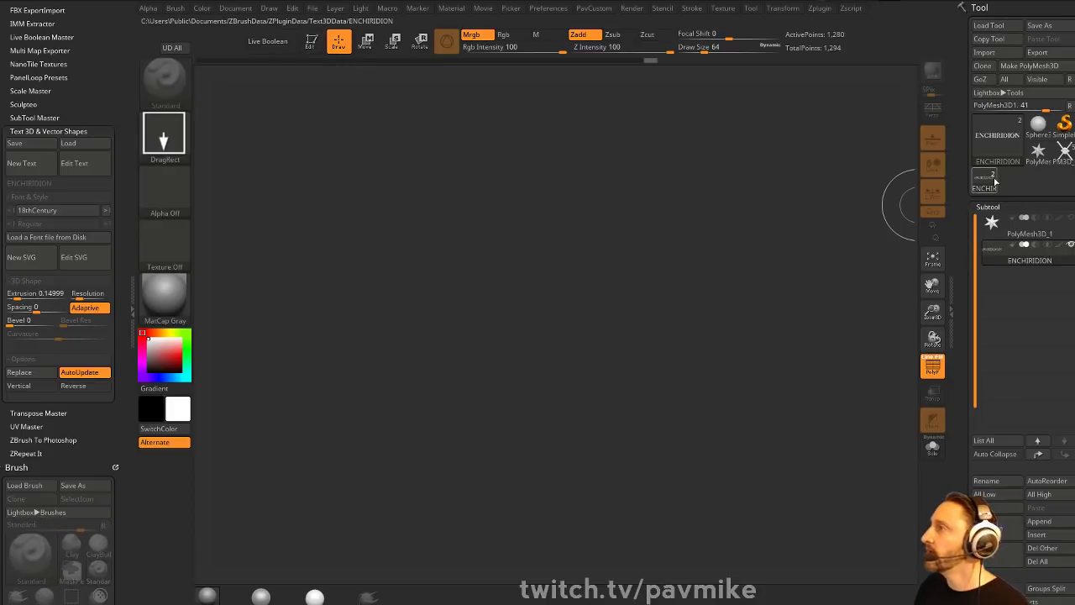
mouse_move(992, 171)
click(1042, 134)
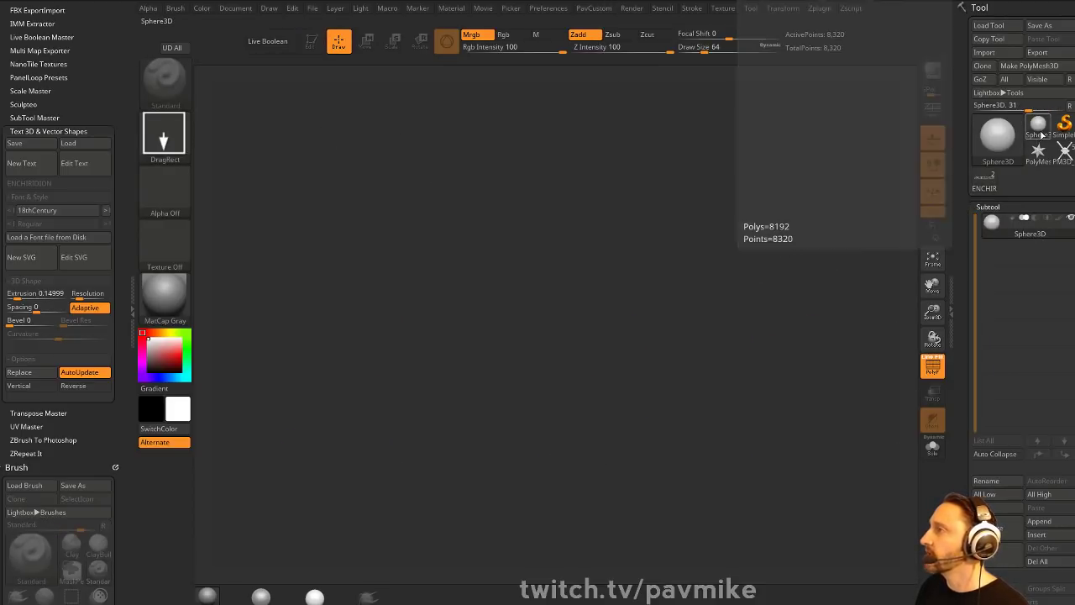
click(996, 150)
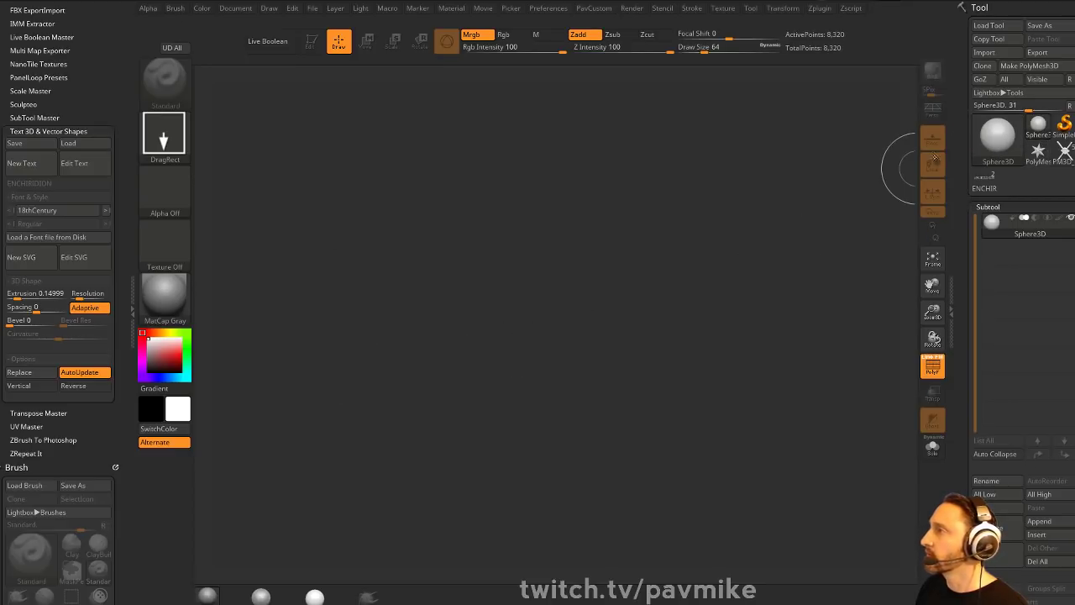
drag(373, 378, 360, 132)
click(311, 41)
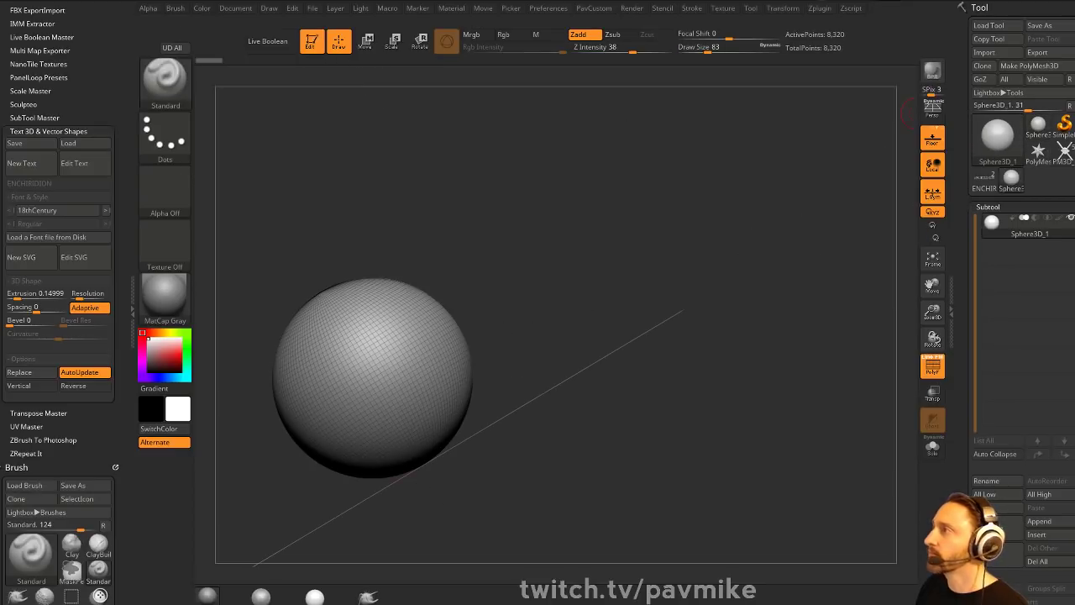
click(1029, 65)
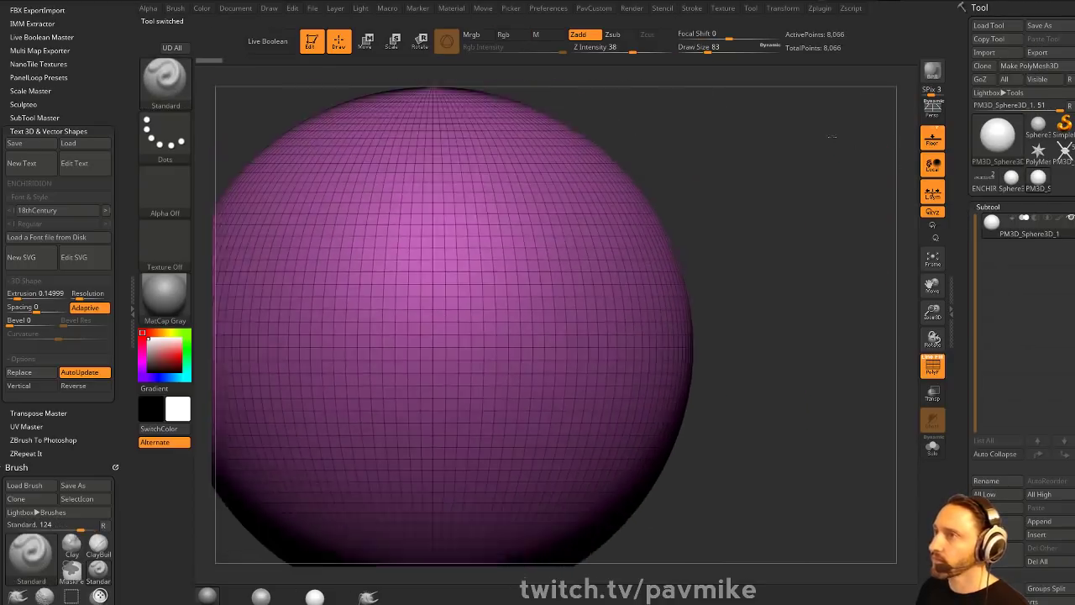
alt+drag(833, 137, 842, 136)
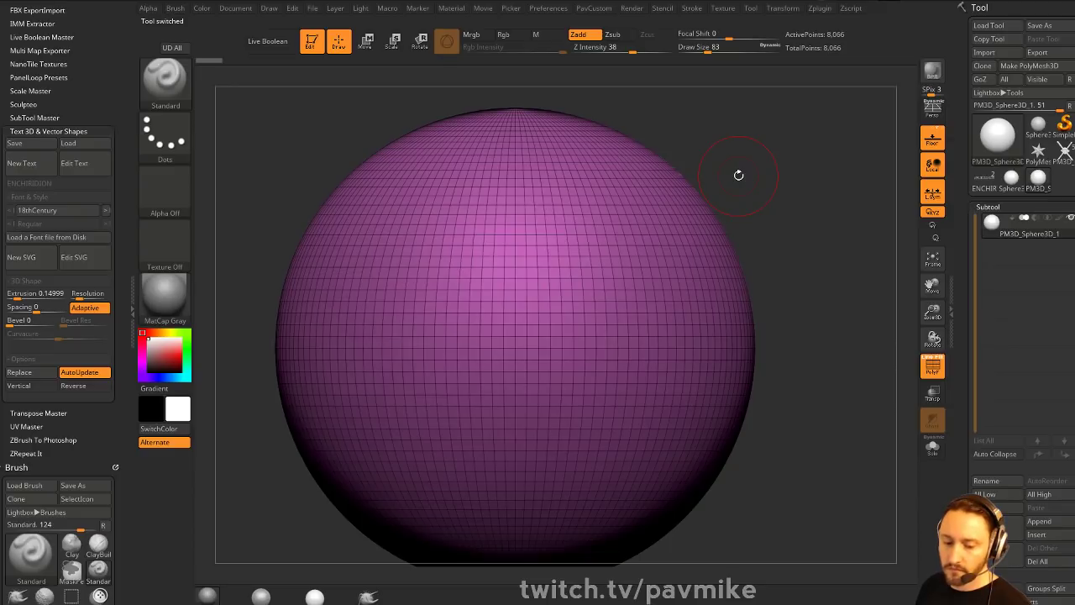
- Set the ZModeler brush's polygon action to Insert NanoMesh, with the ENCHIRIDION lettering as the inserted mesh
key(b)
key(z)
key(m)
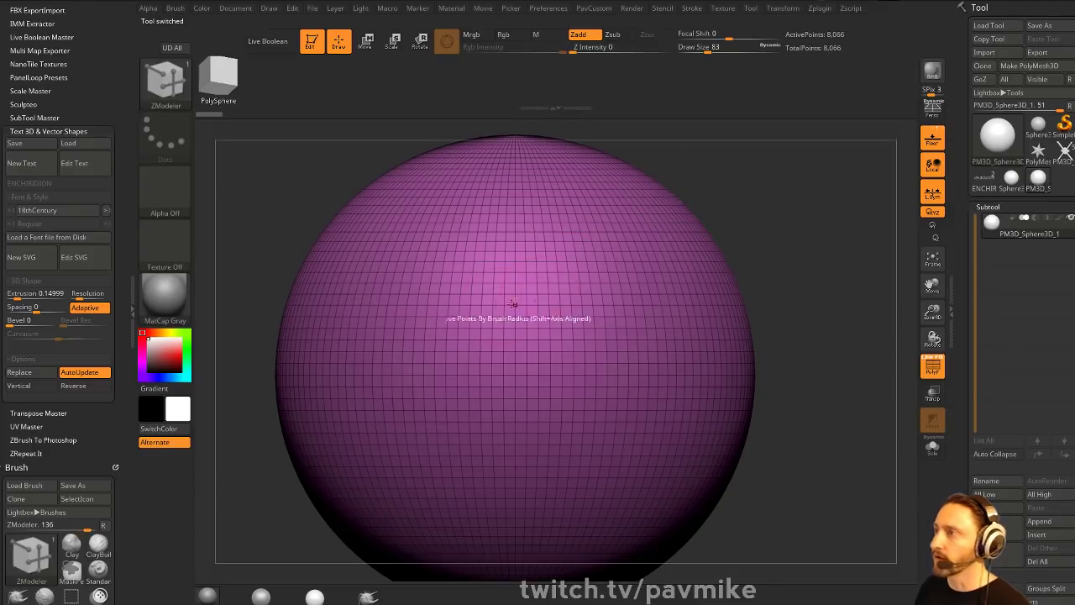
key(space)
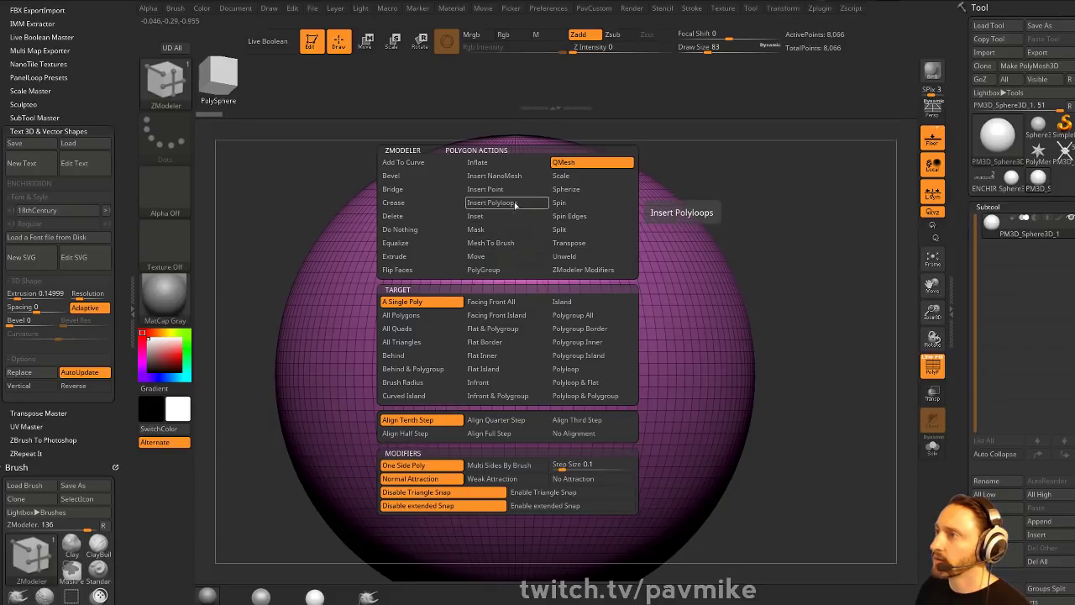
click(519, 176)
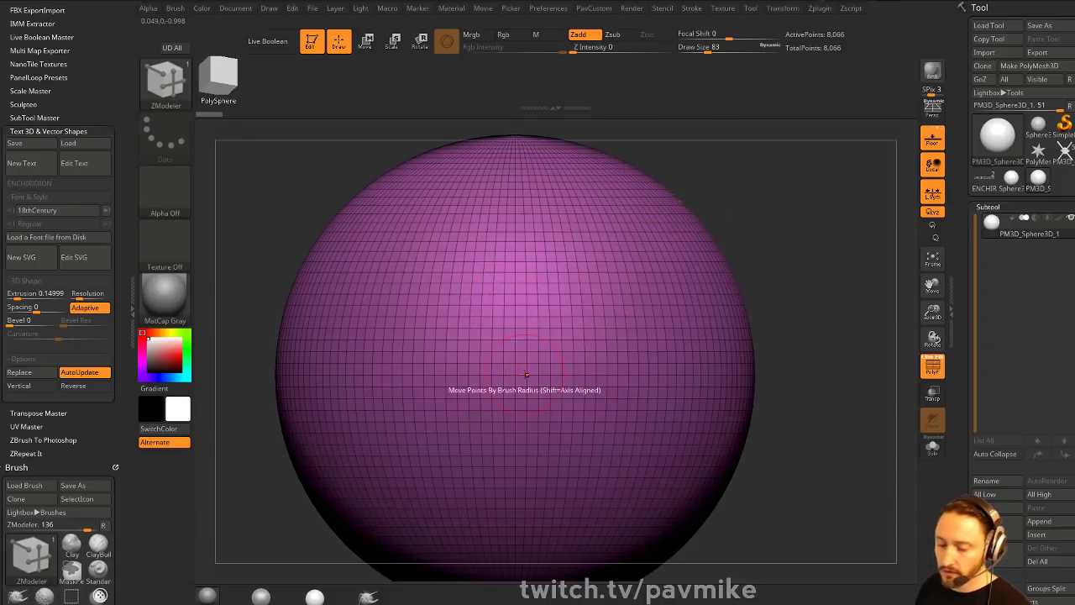
click(520, 374)
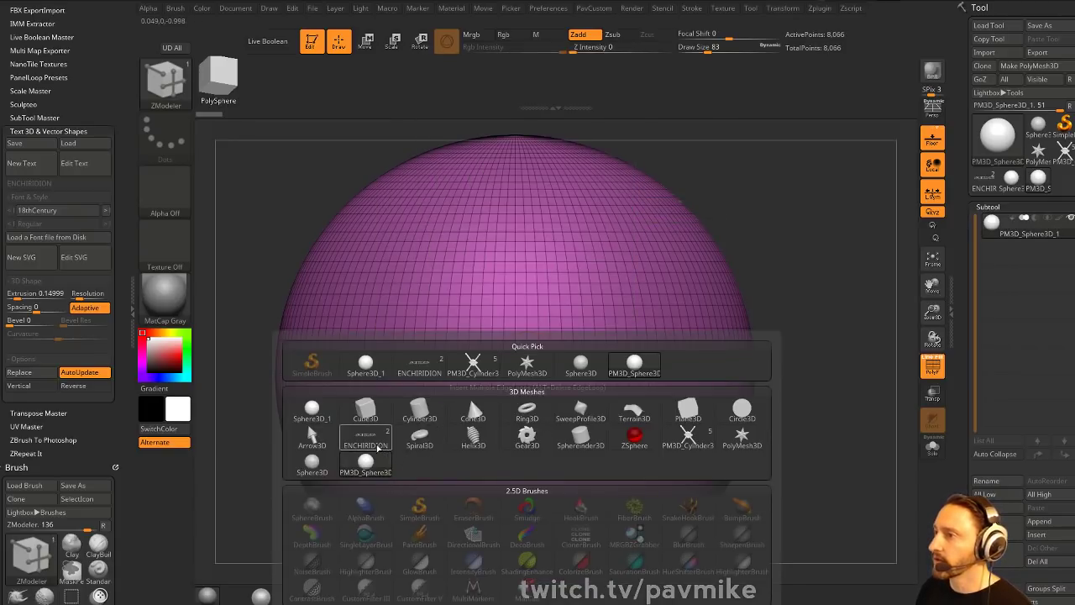
click(377, 448)
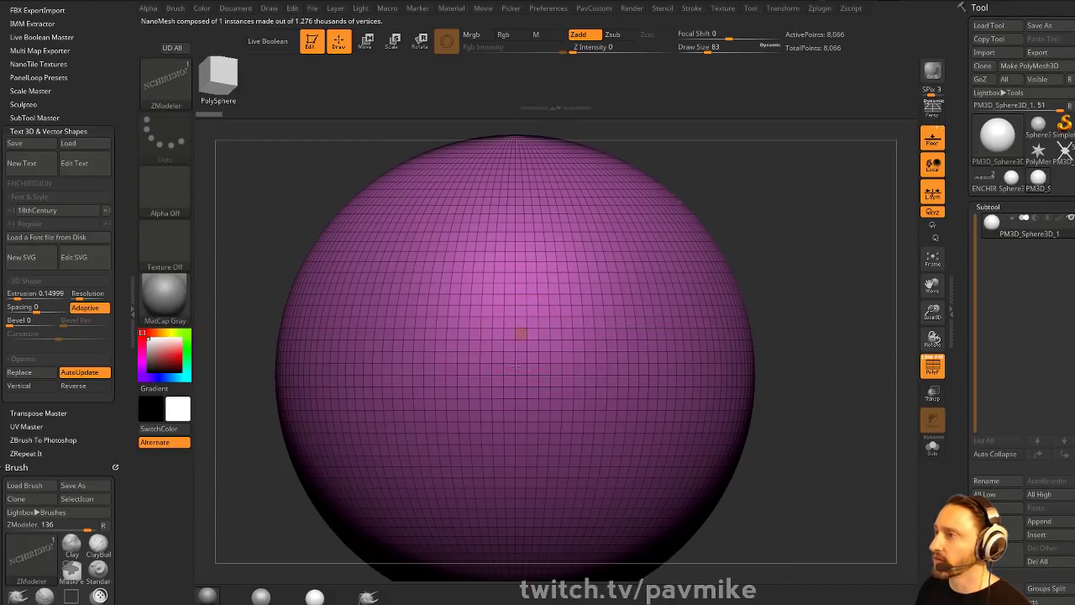
- Try to place the ENCHIRIDION NanoMesh on single polygons of the sphere, undo each attempt, and reduce the draw size to 8
drag(521, 387, 889, 441)
key(ctrl+z)
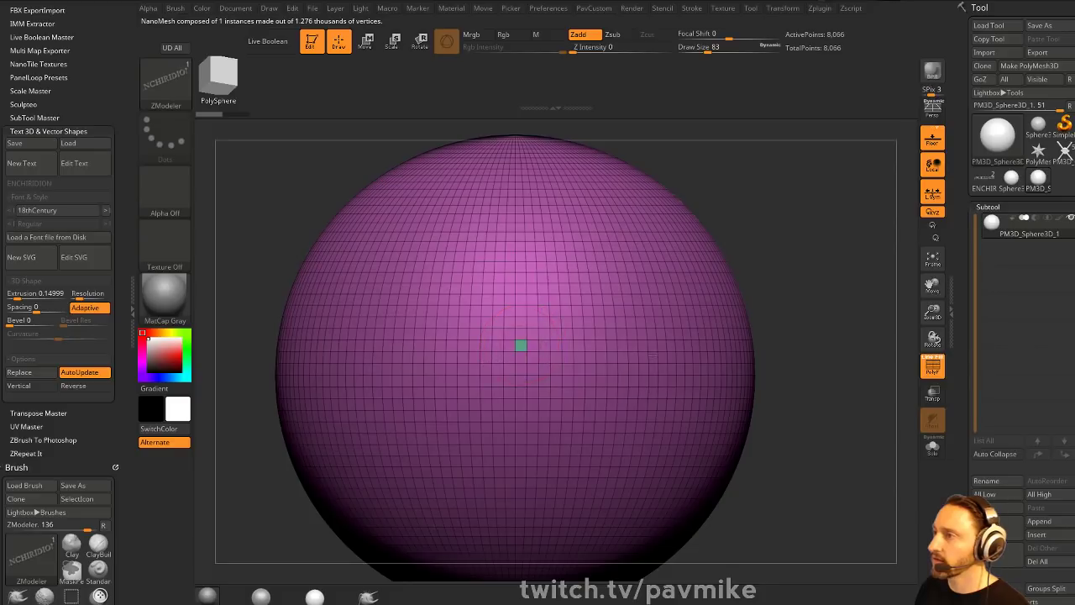
mouse_move(521, 344)
mouse_down()
mouse_move(542, 346)
mouse_move(521, 357)
mouse_up()
key(ctrl+z)
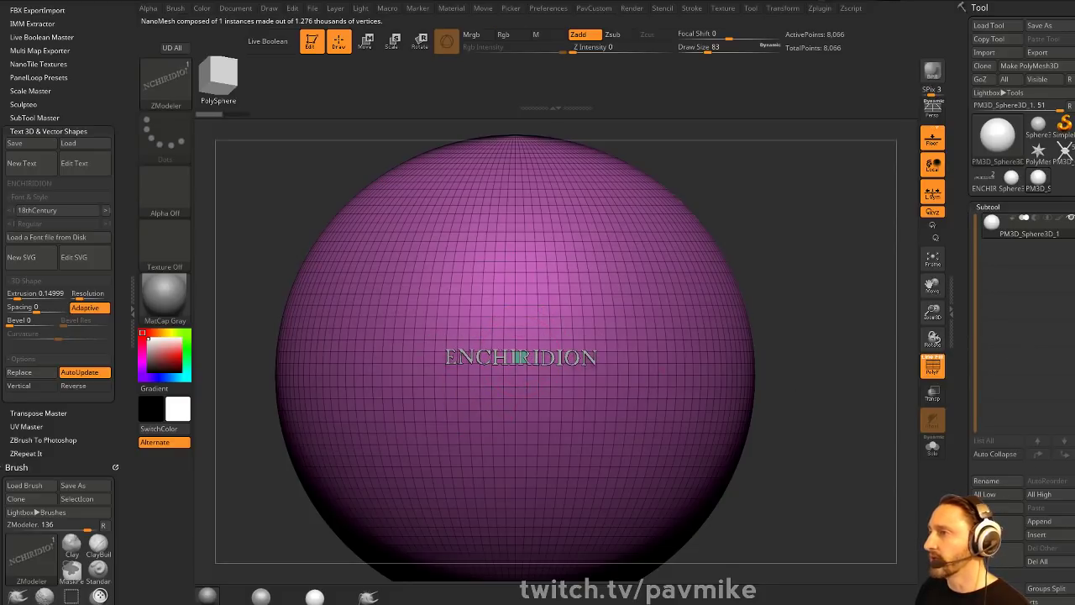
mouse_move(743, 216)
mouse_down()
mouse_move(318, 332)
mouse_move(571, 195)
mouse_move(559, 244)
mouse_move(778, 258)
mouse_move(720, 283)
mouse_move(732, 286)
mouse_up()
key(s)
key(s)
drag(728, 284, 716, 283)
mouse_move(719, 282)
mouse_down()
mouse_move(521, 355)
mouse_move(716, 273)
mouse_up()
key(ctrl+z)
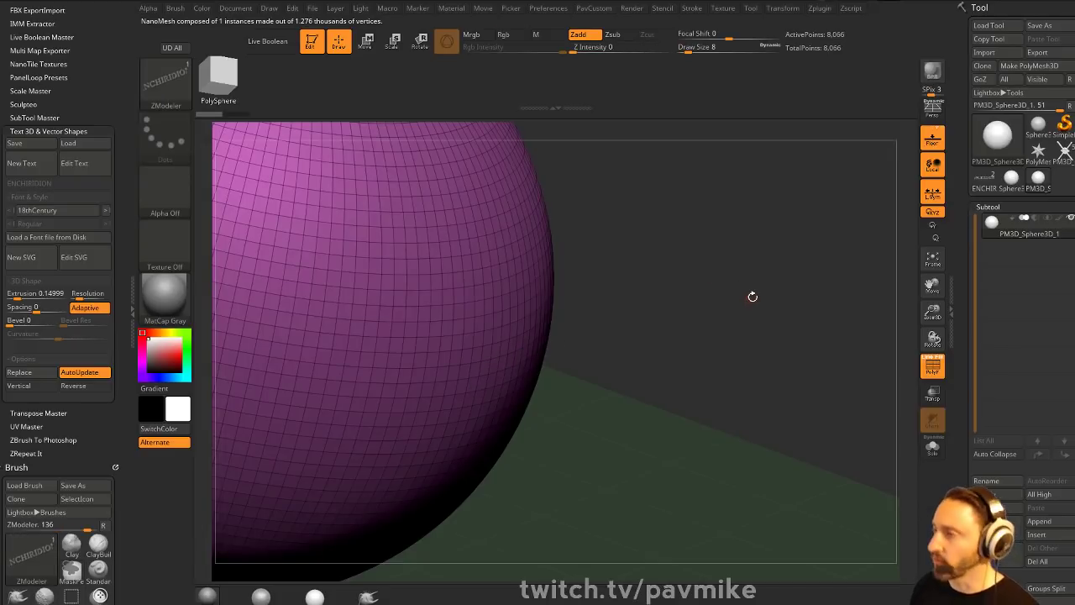
drag(812, 268, 746, 299)
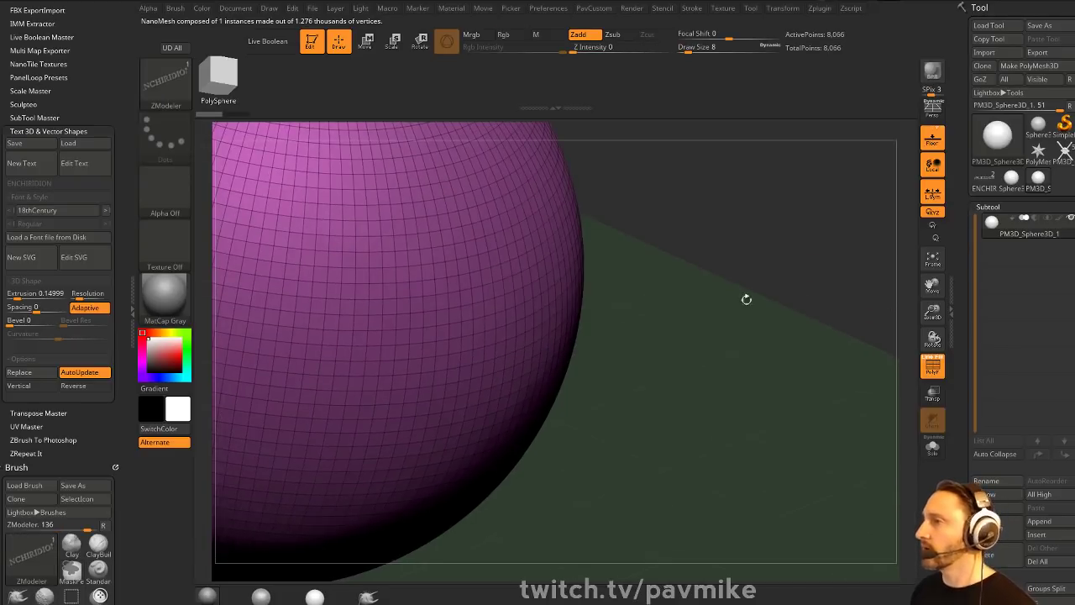
- Switch back to the ENCHIRIDION lettering tool and turn off the 3D text's Adaptive option
click(981, 185)
drag(831, 269, 807, 388)
drag(516, 201, 461, 163)
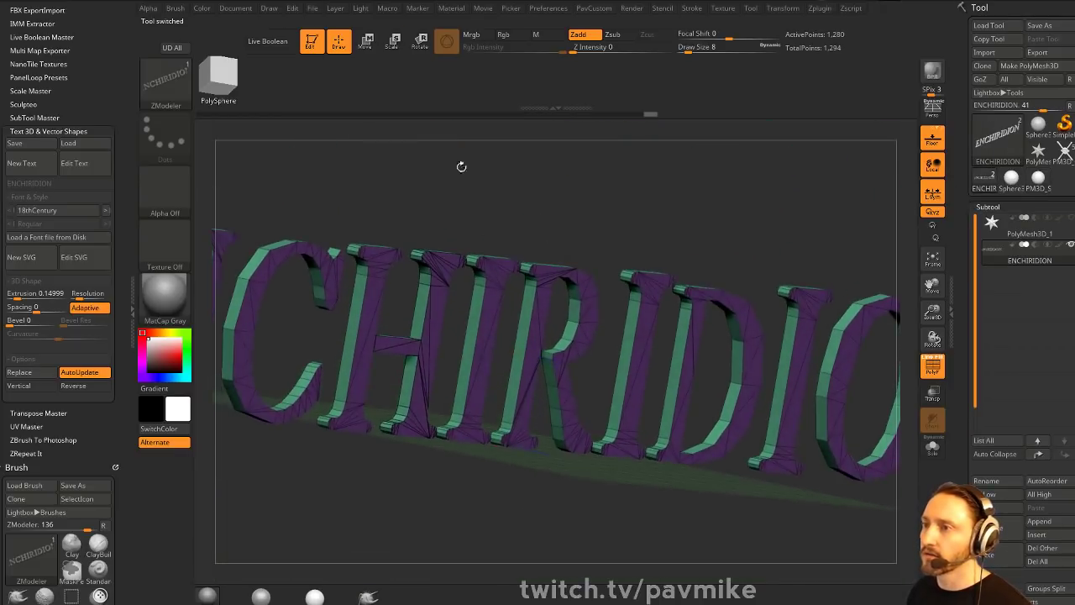
click(81, 309)
mouse_move(566, 225)
mouse_down()
mouse_move(577, 204)
mouse_move(664, 185)
mouse_move(642, 216)
mouse_move(664, 218)
mouse_move(636, 204)
mouse_move(564, 219)
mouse_move(571, 245)
mouse_up()
- Create a new InsertMesh brush from the ENCHIRIDION lettering in front view
key(b)
key(m)
key(v)
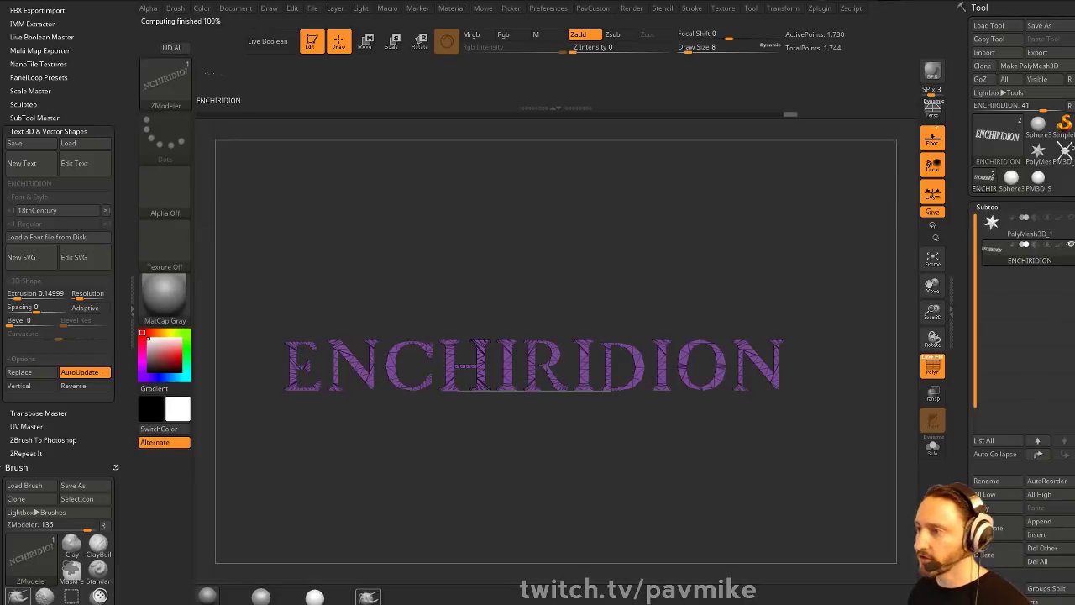
key(b)
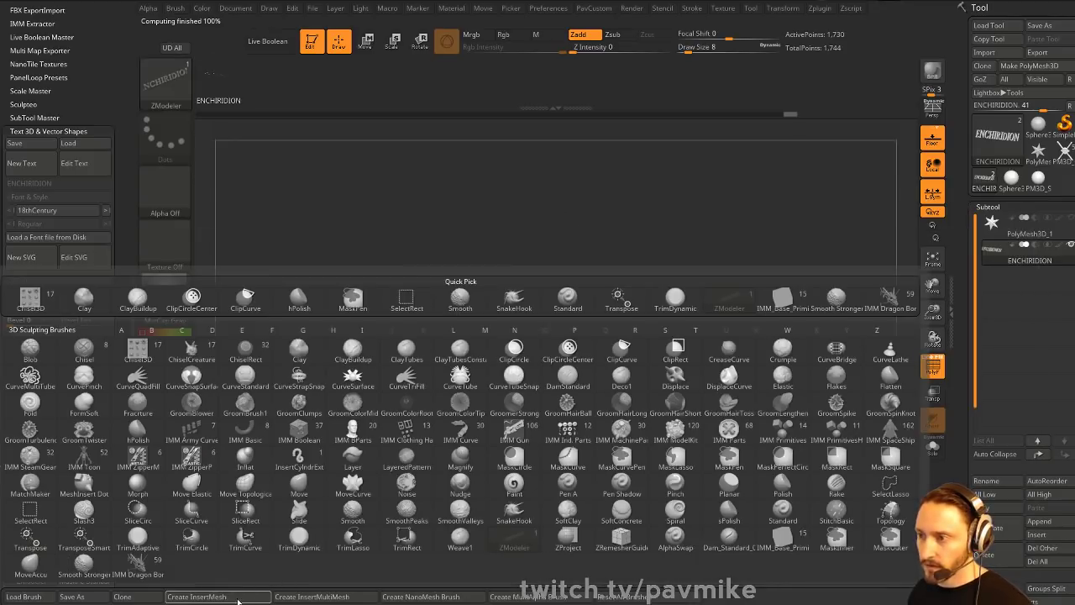
click(217, 597)
click(480, 201)
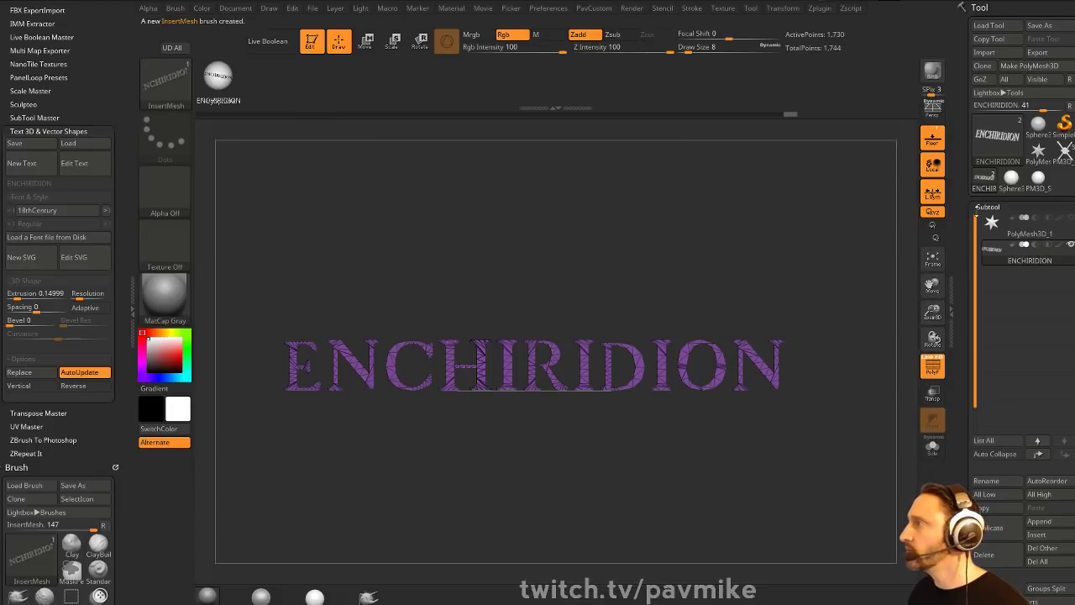
- Switch to the sphere polymesh and turn off its polyframe display
click(1022, 180)
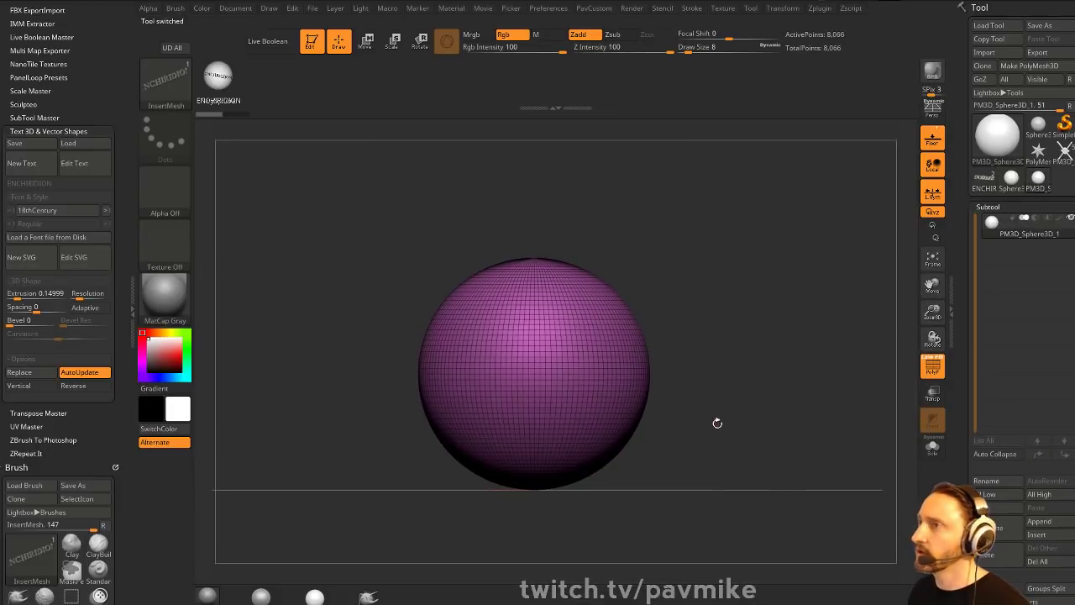
click(935, 393)
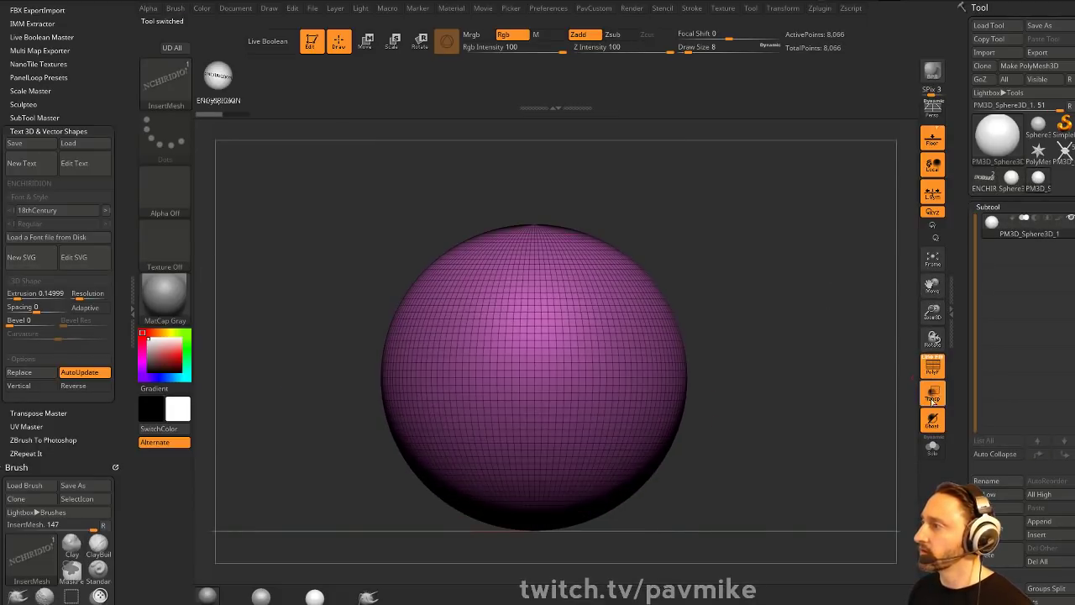
click(933, 395)
click(933, 366)
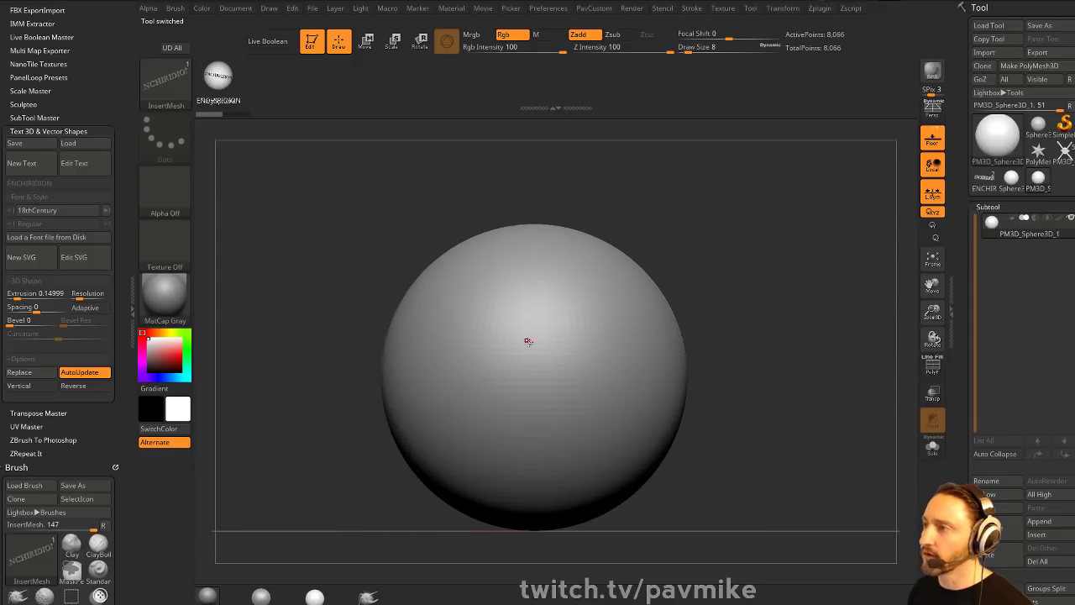
- Try to insert the ENCHIRIDION lettering on the sphere's front without projection, and undo it
drag(539, 348, 657, 390)
drag(754, 314, 772, 379)
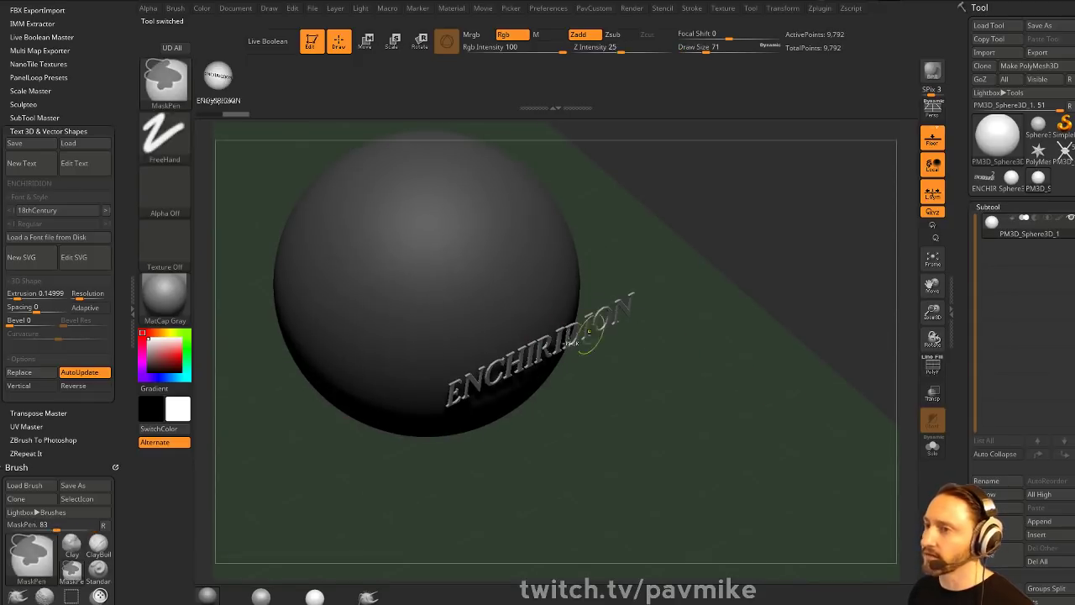
key(ctrl+z)
- Set the InsertMesh brush's Projection Strength modifier to 100
scroll(24, 334, down, 10)
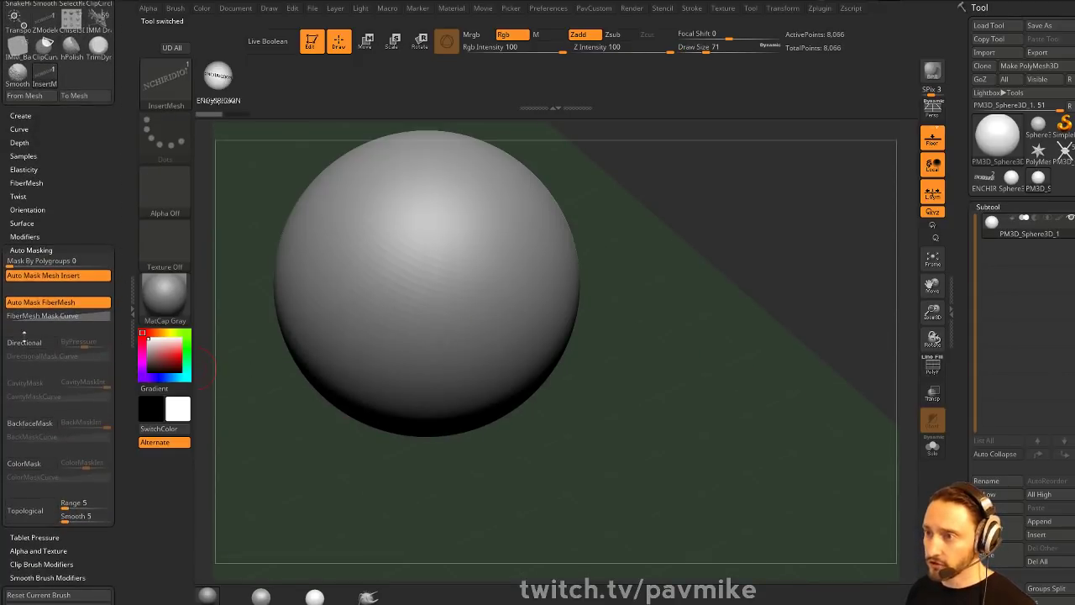
drag(77, 211, 70, 171)
click(31, 172)
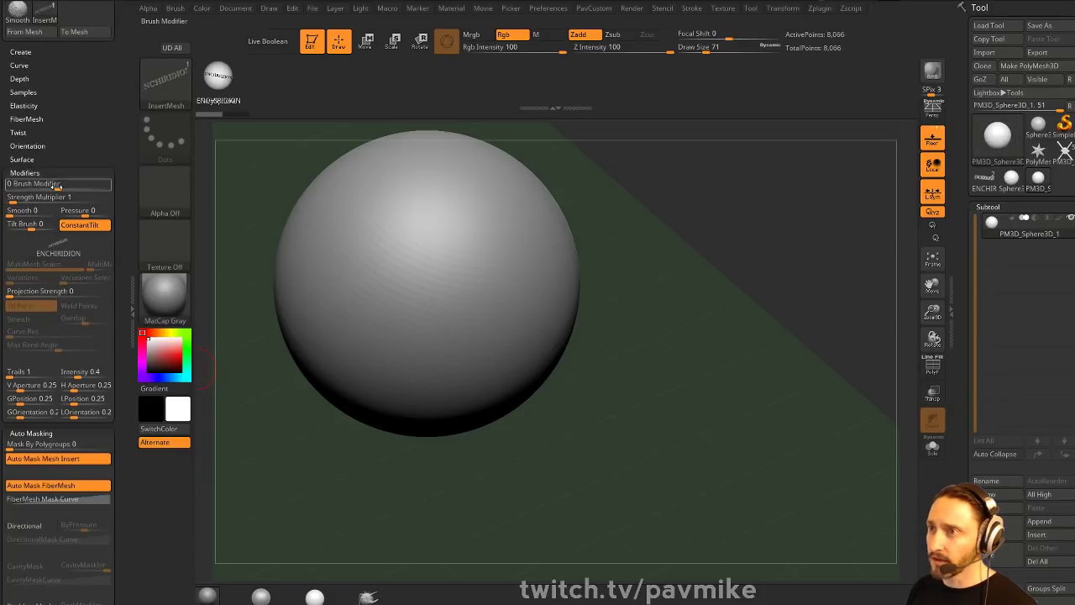
click(40, 290)
text(37)
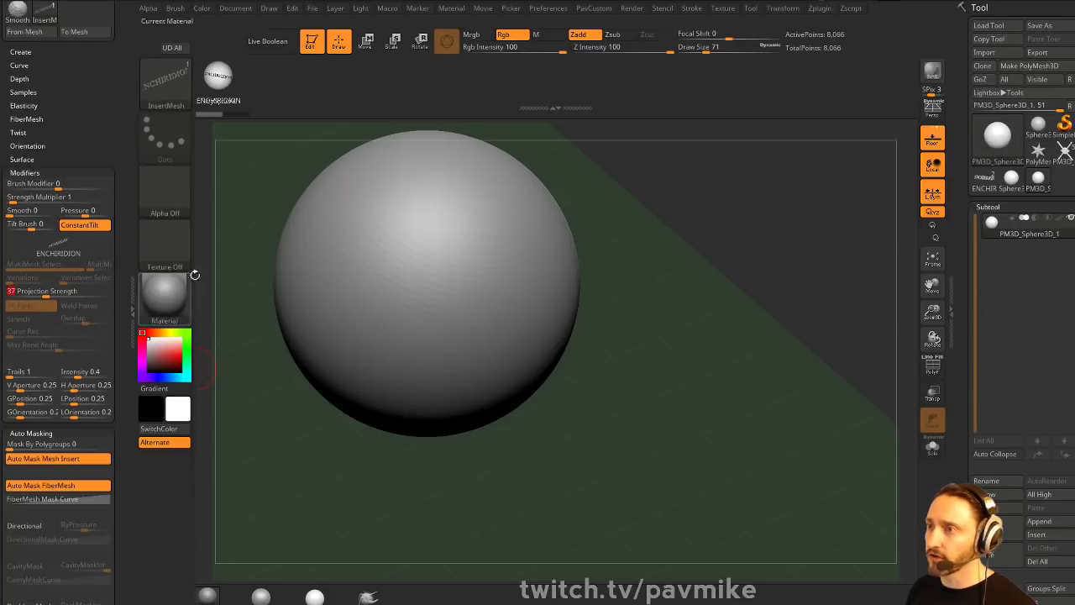
drag(101, 292, 120, 293)
drag(239, 308, 286, 319)
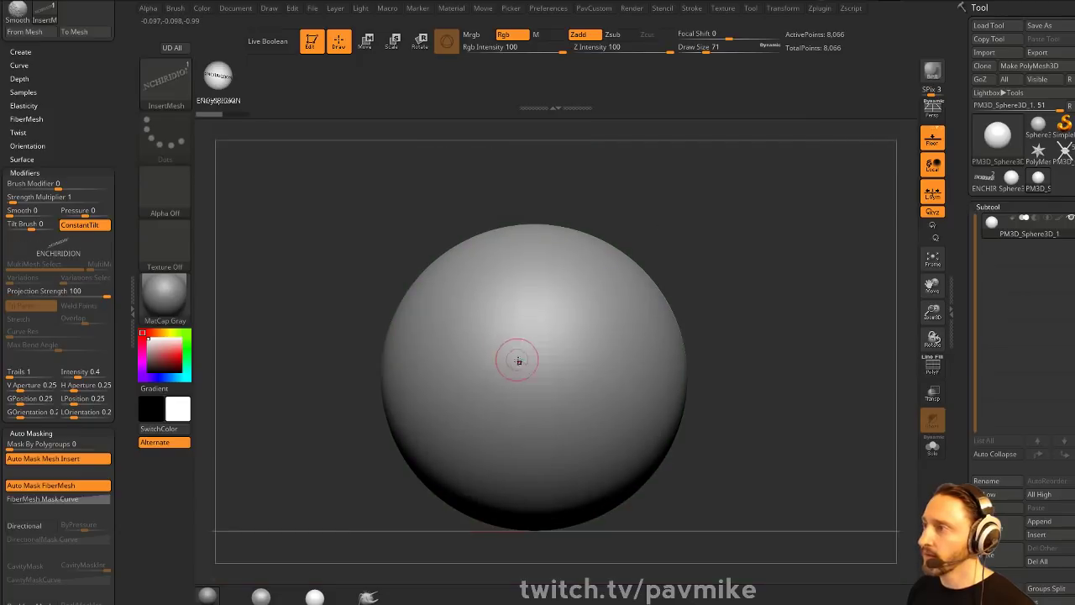
- Insert the ENCHIRIDION lettering wrapped around the sphere's front and split it from the sphere into its own subtool
mouse_move(521, 362)
mouse_down()
mouse_move(548, 422)
mouse_move(535, 493)
mouse_move(531, 467)
mouse_move(536, 497)
mouse_up()
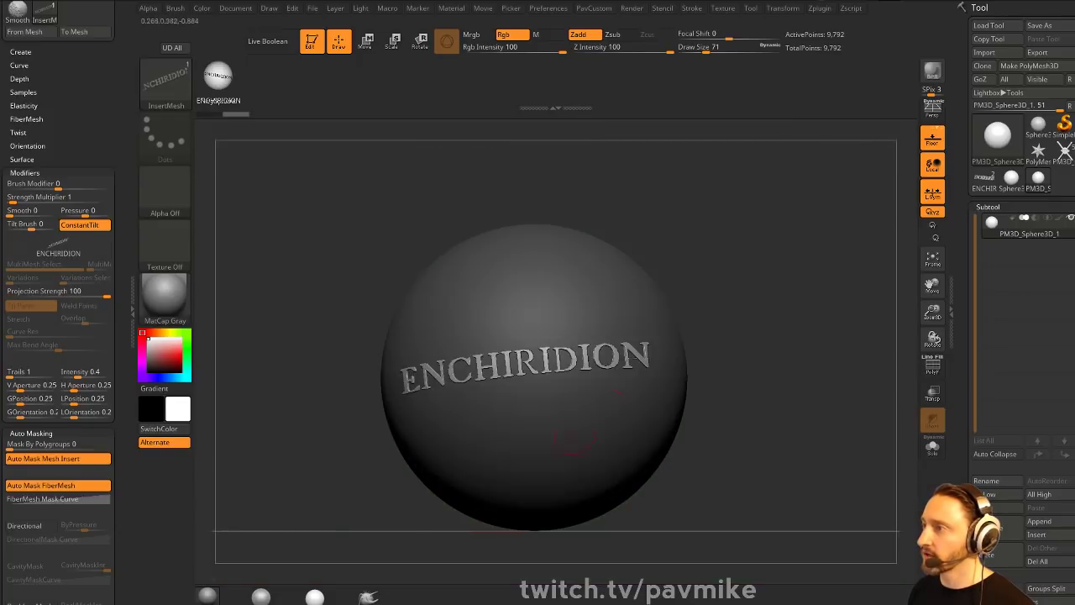
drag(696, 289, 849, 289)
key(space)
click(728, 319)
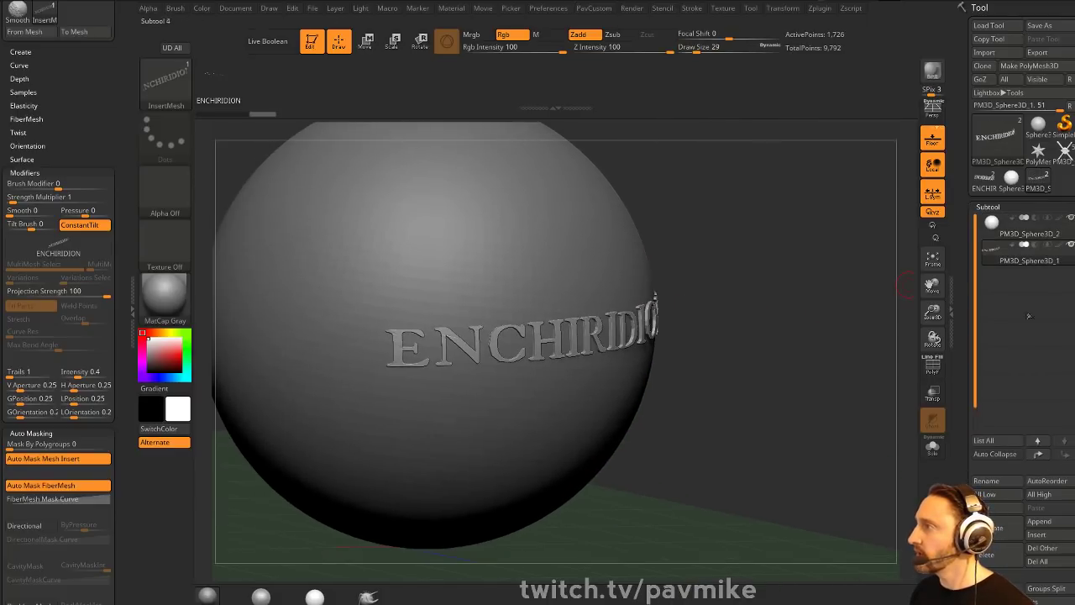
- Set the lettering's crease level to 2 and turn on dynamic subdivision with a smooth subdivision level of 2
key(space)
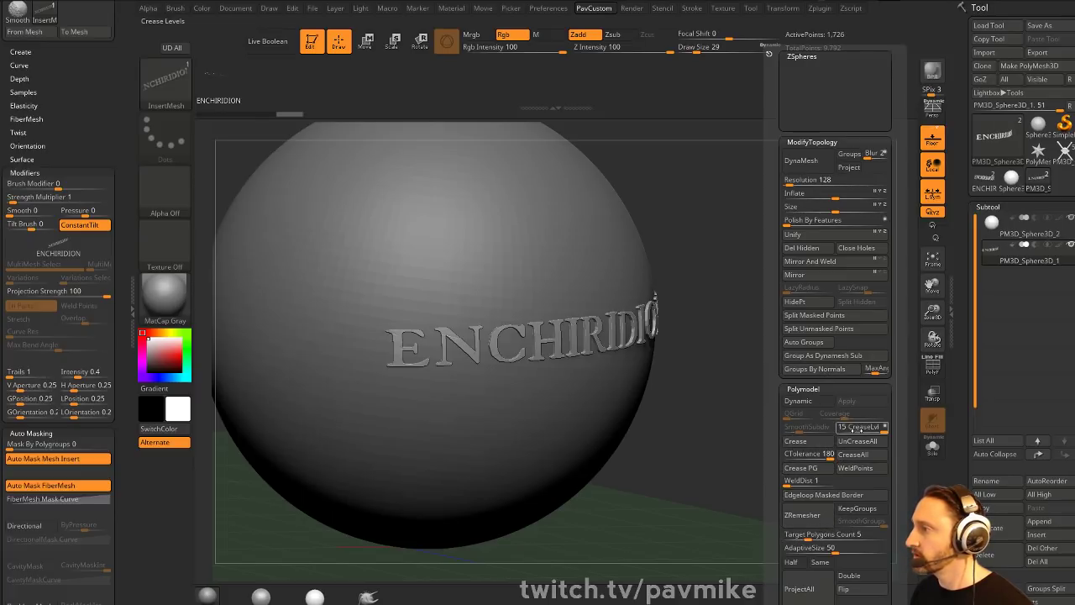
key(d)
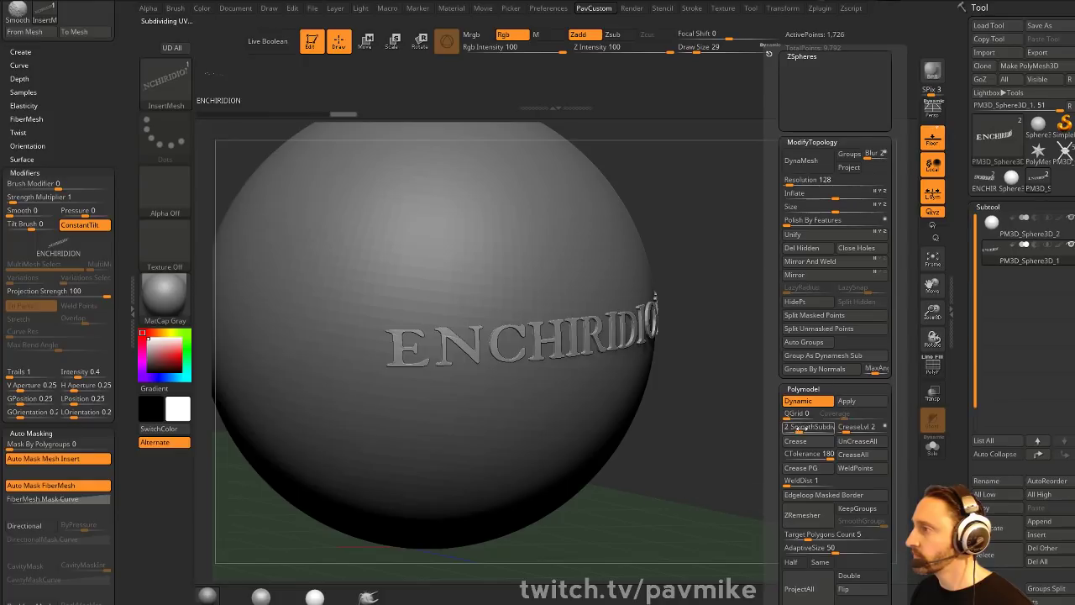
drag(755, 365, 776, 355)
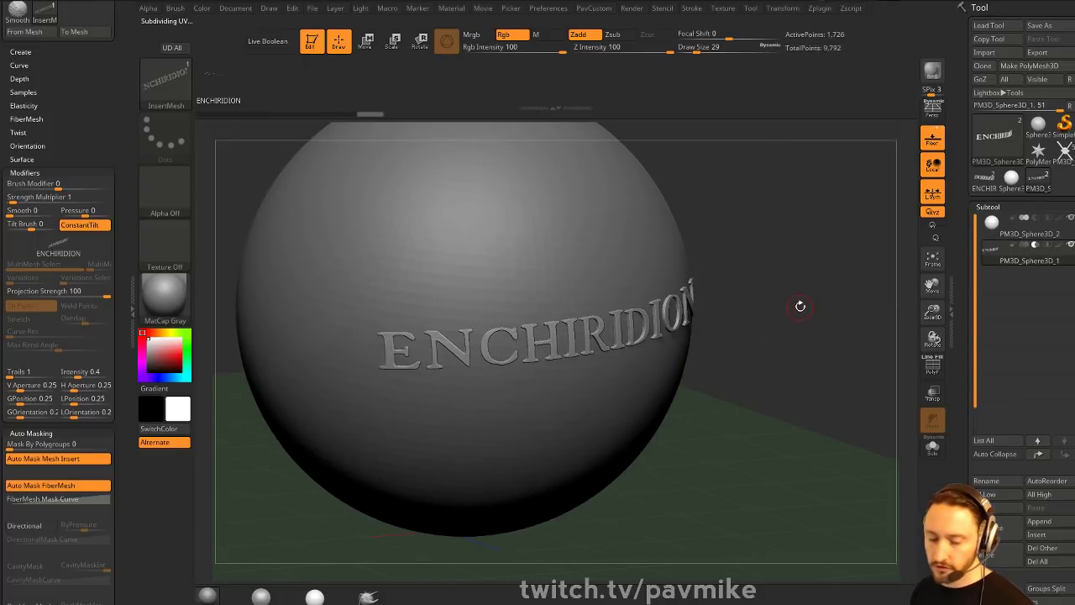
- Turn on Live Boolean with the lettering set to subtract, and move the lettering along Z to adjust its engraving depth
key(alt+b)
drag(800, 311, 772, 328)
key(w)
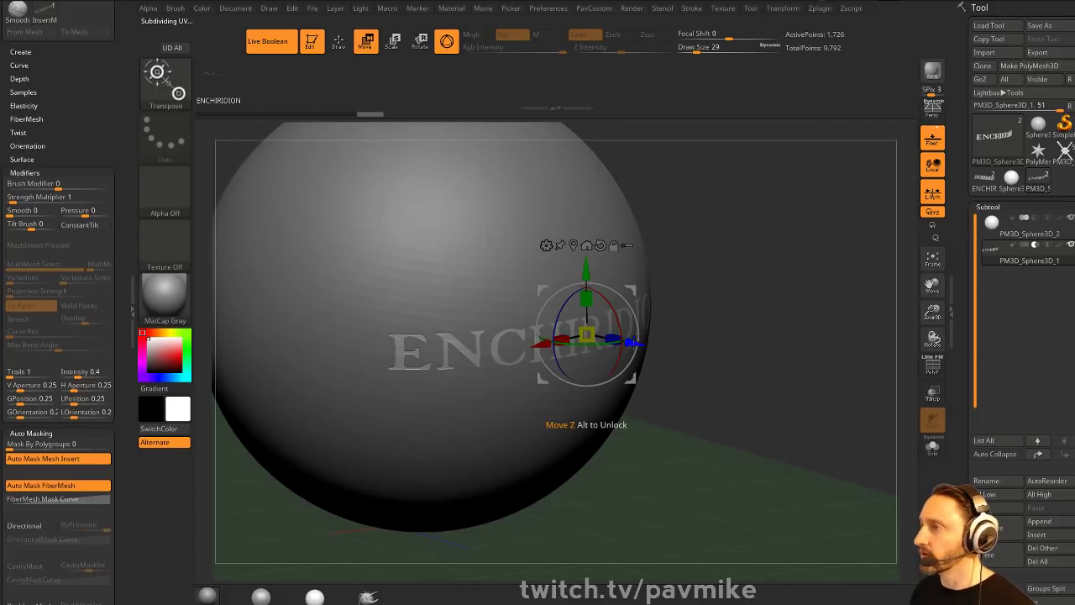
drag(634, 344, 664, 340)
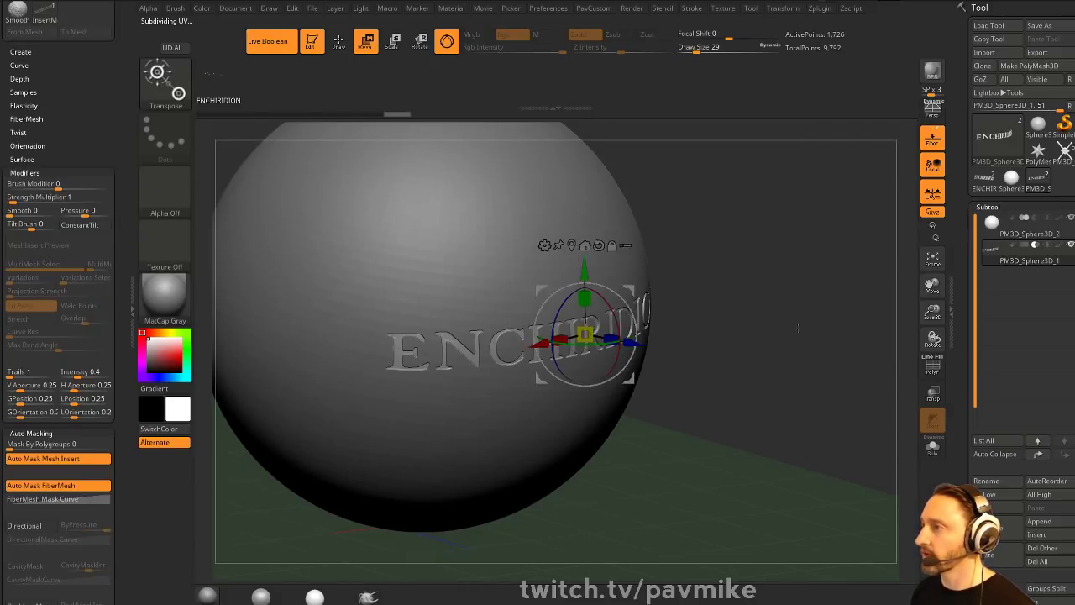
- Examine the engraved lettering on the sphere in draw mode, toggling the polyframe display on and off
key(q)
mouse_move(798, 328)
mouse_down()
mouse_move(739, 328)
mouse_move(803, 310)
mouse_move(769, 382)
mouse_move(792, 319)
mouse_move(820, 330)
mouse_move(832, 353)
mouse_move(872, 344)
mouse_up()
click(931, 367)
click(931, 368)
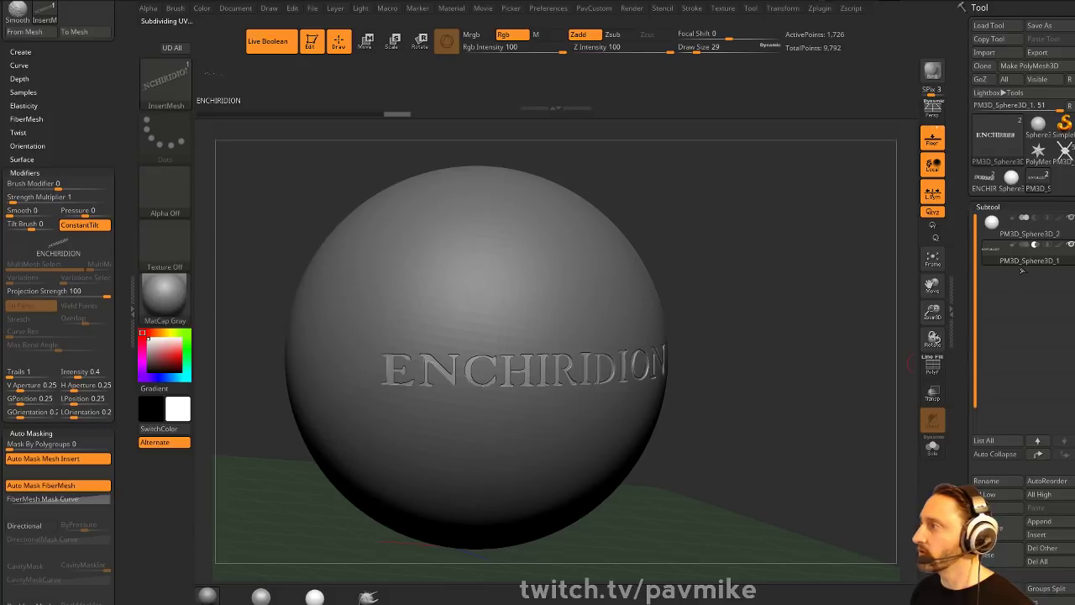
- Turn off Live Boolean and try inserting a second ENCHIRIDION lettering on the sphere above the existing one
key(shift+b)
drag(794, 326, 810, 366)
key(w)
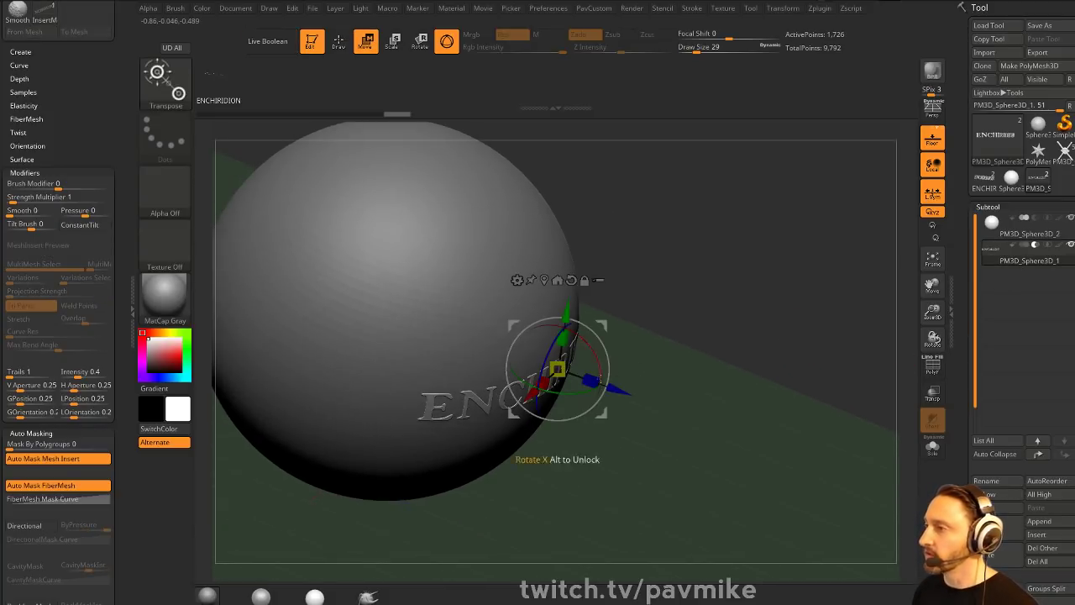
key(q)
mouse_move(752, 344)
mouse_down()
mouse_move(799, 299)
mouse_move(779, 295)
mouse_up()
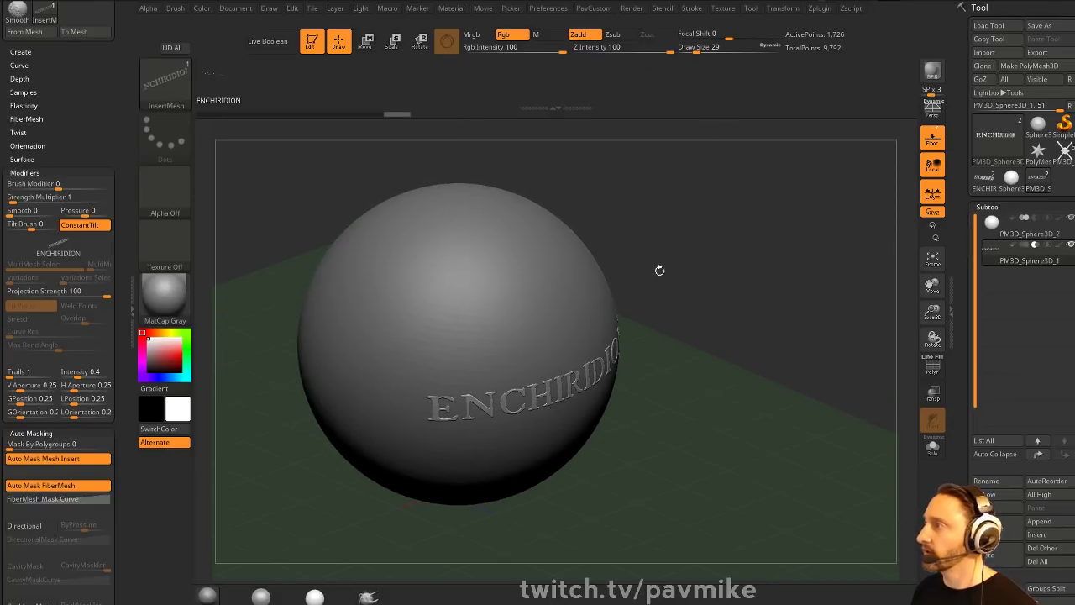
drag(510, 310, 593, 391)
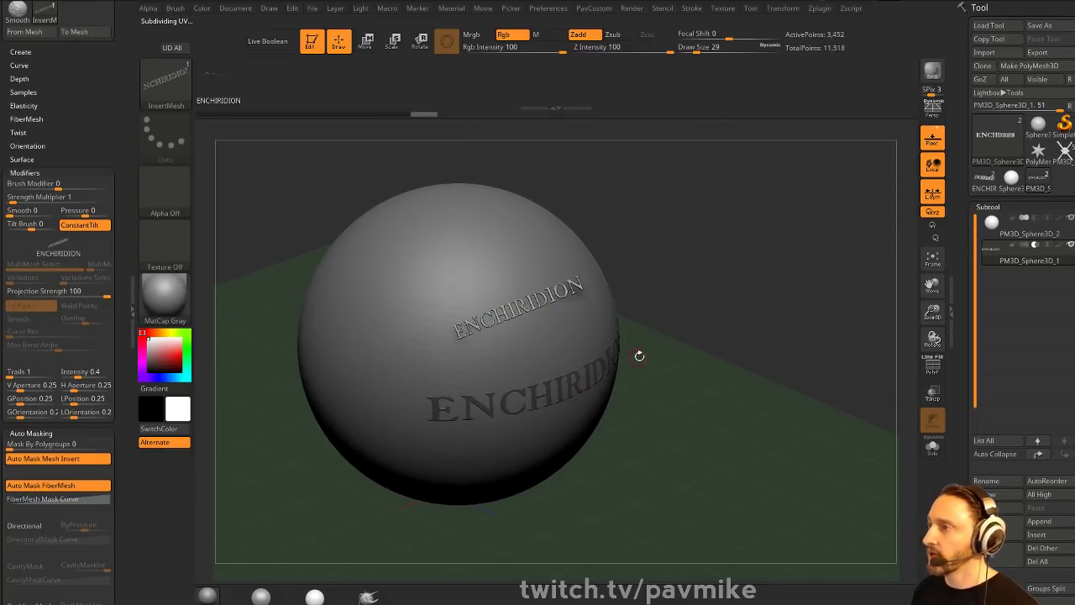
key(ctrl+z)
- Set the insert brush's strength multiplier to 4.60586 and test it by inserting the lettering and undoing it
scroll(63, 290, down, 2)
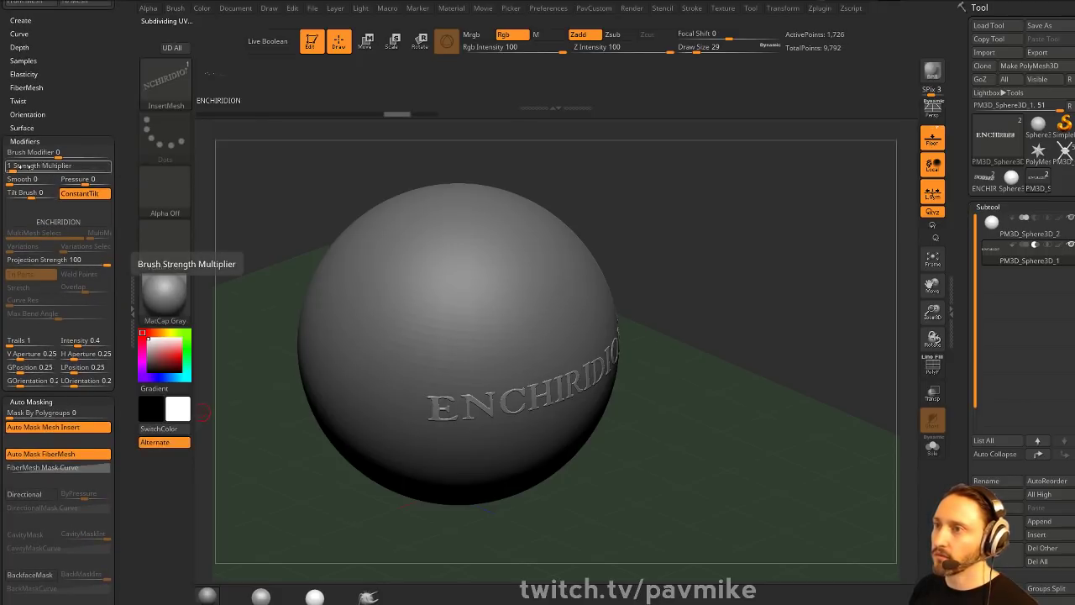
click(28, 167)
drag(507, 322, 561, 384)
mouse_move(703, 334)
mouse_down()
mouse_move(686, 240)
mouse_move(702, 333)
mouse_up()
key(ctrl+z)
- Insert a deeper ENCHIRIDION lettering on the sphere subtool above the first one and split it into its own subtool
click(1010, 232)
drag(487, 339, 514, 400)
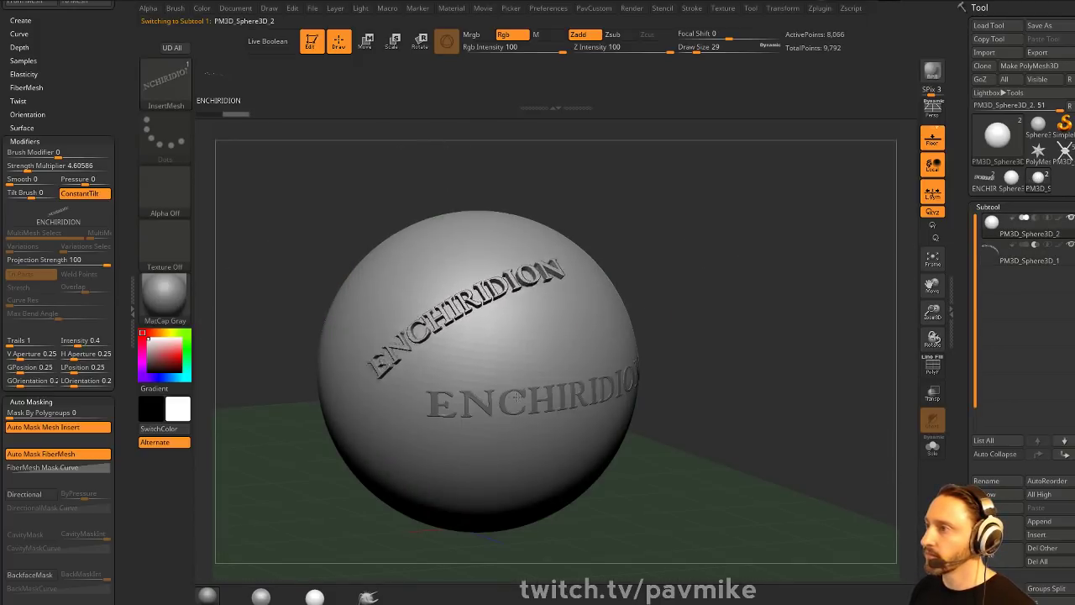
mouse_move(702, 331)
mouse_down()
mouse_move(712, 264)
mouse_move(719, 296)
mouse_move(758, 340)
mouse_move(710, 380)
mouse_move(724, 346)
mouse_move(703, 336)
mouse_up()
key(ctrl+z)
drag(527, 337, 558, 450)
drag(668, 404, 775, 315)
key(grave)
click(776, 331)
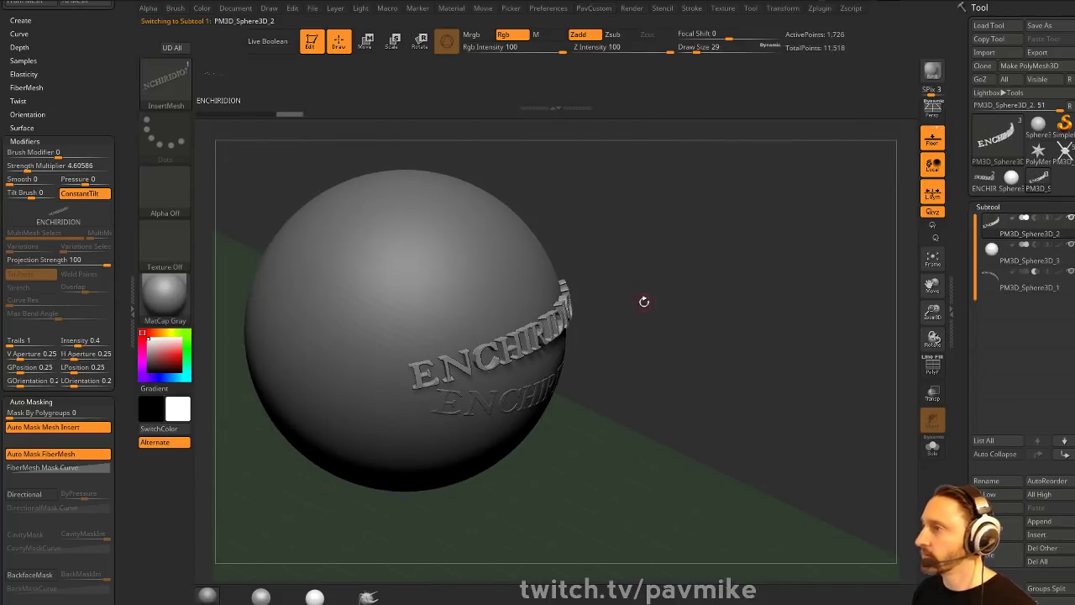
- Place the new lettering below the sphere in the subtool order, set it to subtract, and move it inward along Z
drag(643, 303, 691, 337)
click(1065, 454)
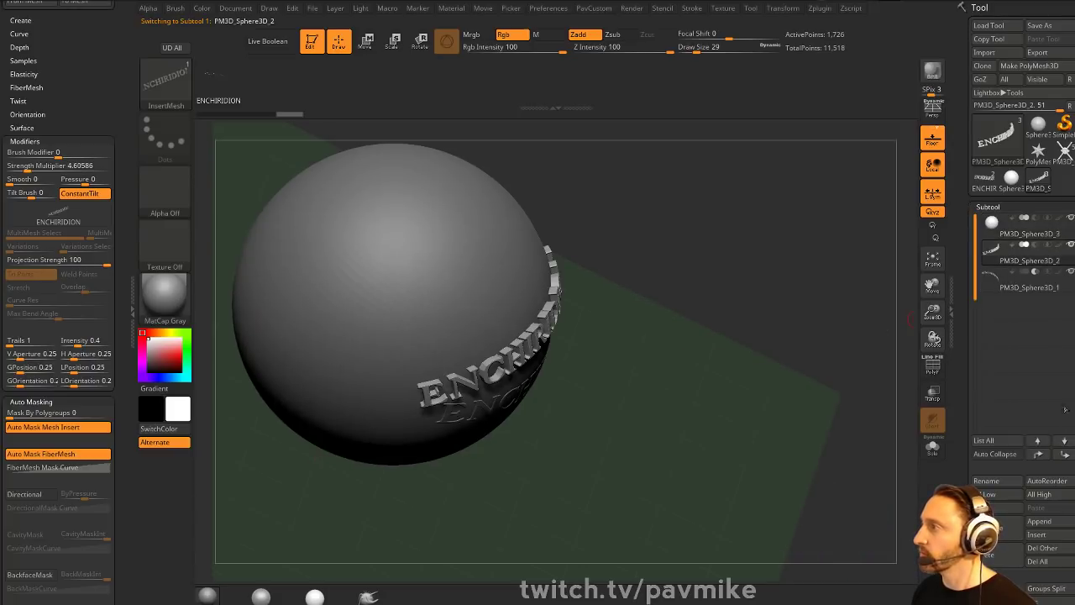
drag(784, 282, 791, 275)
key(w)
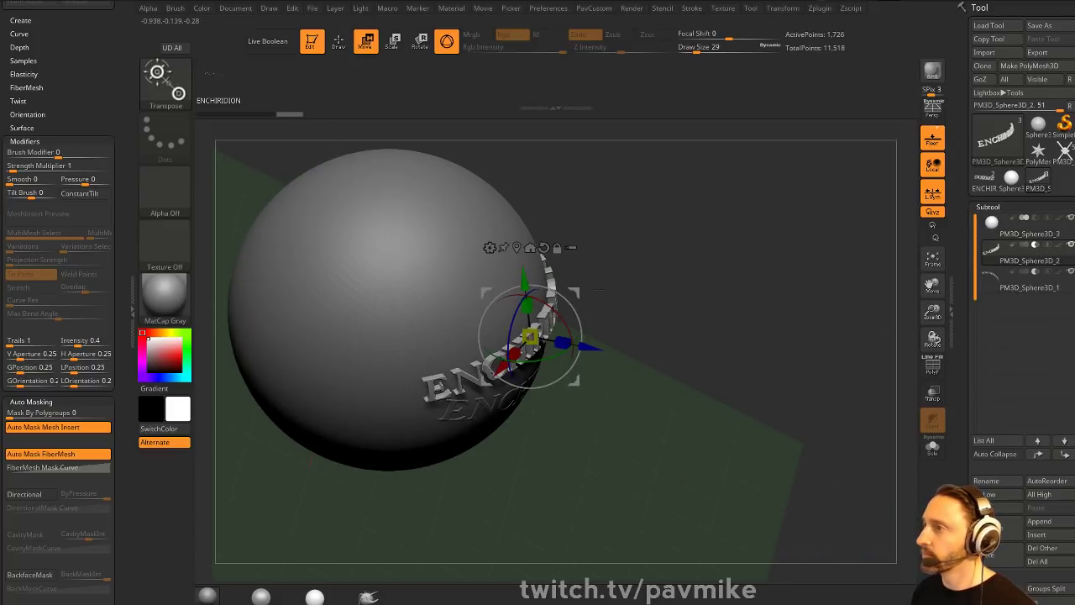
drag(587, 344, 579, 342)
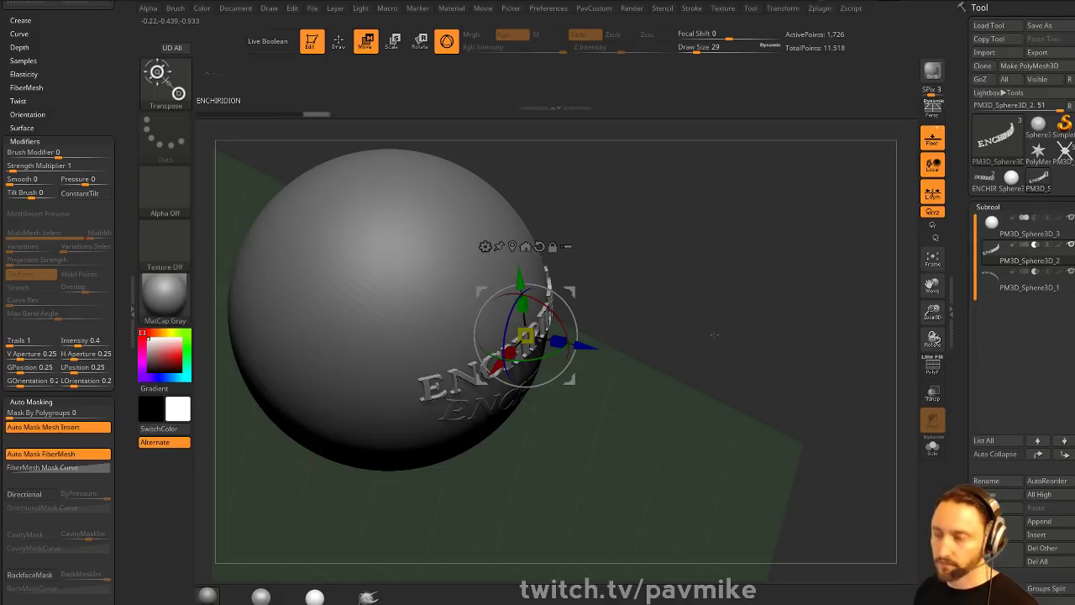
- Turn Live Boolean back on and inspect the second engraved lettering up close in draw mode
click(270, 42)
key(q)
mouse_move(715, 334)
mouse_down()
mouse_move(651, 312)
mouse_move(696, 260)
mouse_move(538, 336)
mouse_up()
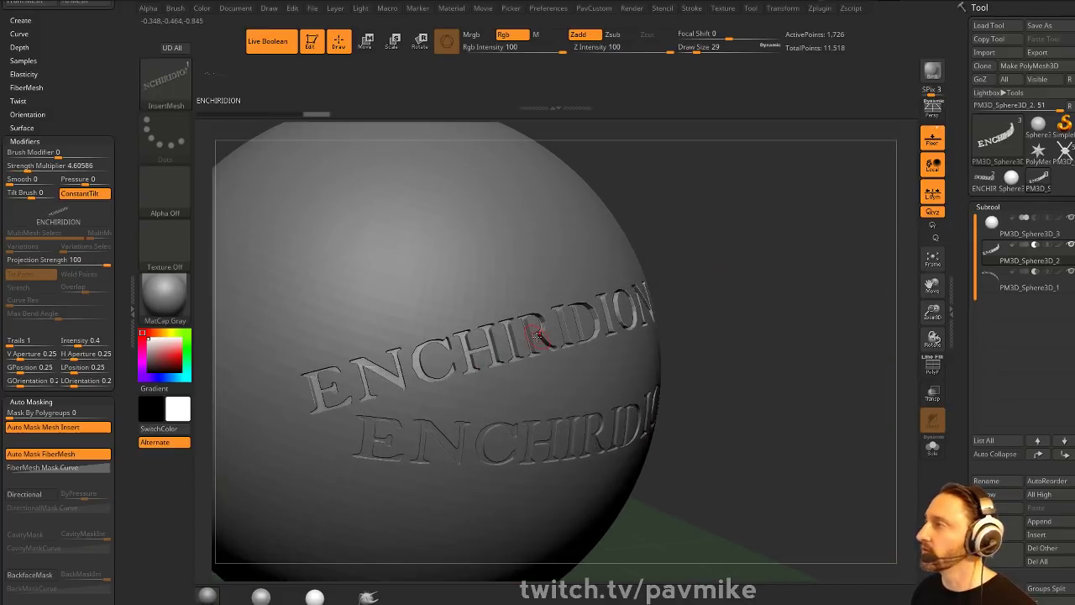
- Switch to the ENCHIRIDION text tool and set its bevel to 5 in the Text 3D & Vector Shapes settings
click(984, 178)
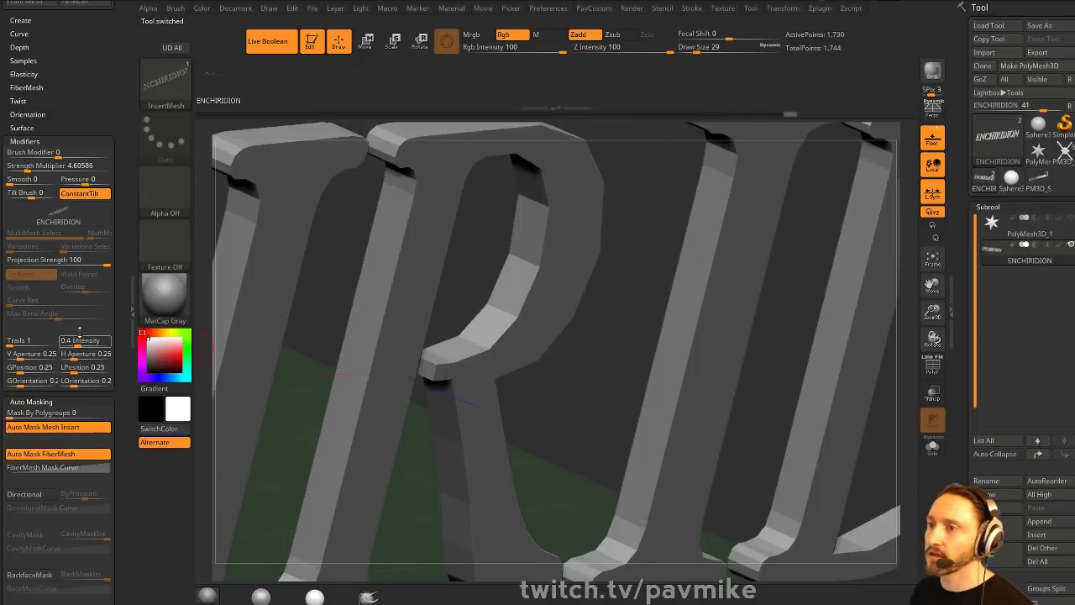
mouse_move(62, 119)
mouse_down()
mouse_move(71, 20)
mouse_move(100, 222)
mouse_up()
scroll(103, 171, down, 3)
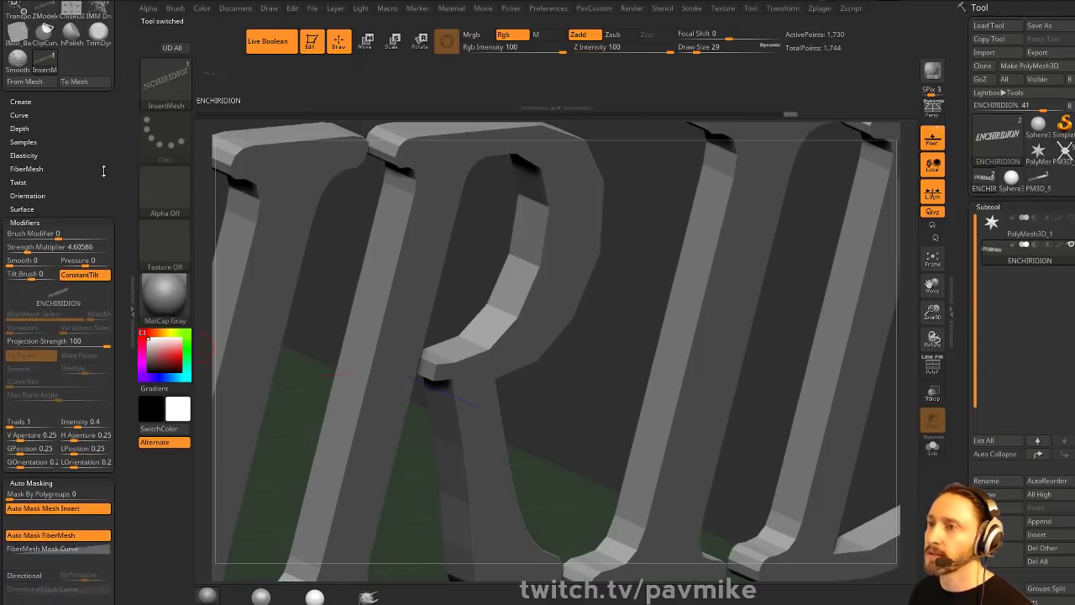
shift+click(24, 222)
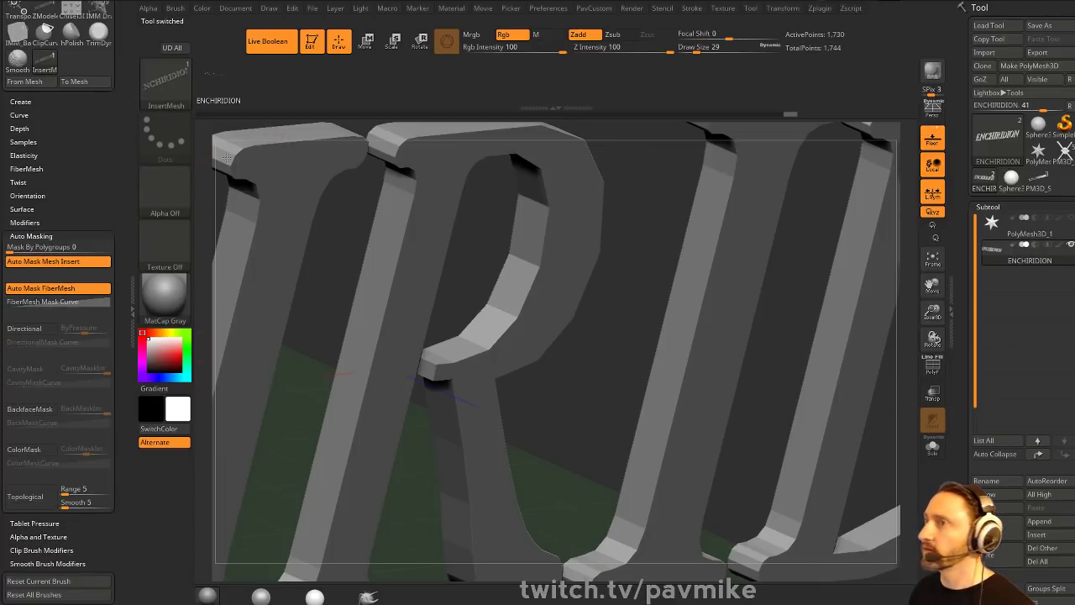
drag(58, 129, 61, 363)
scroll(67, 257, down, 1)
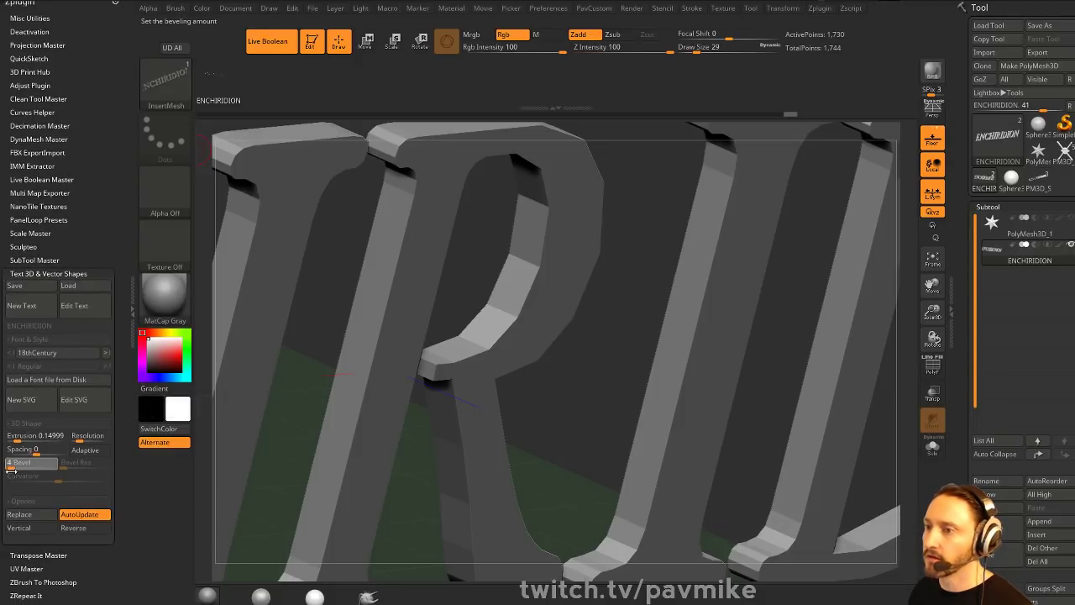
click(14, 465)
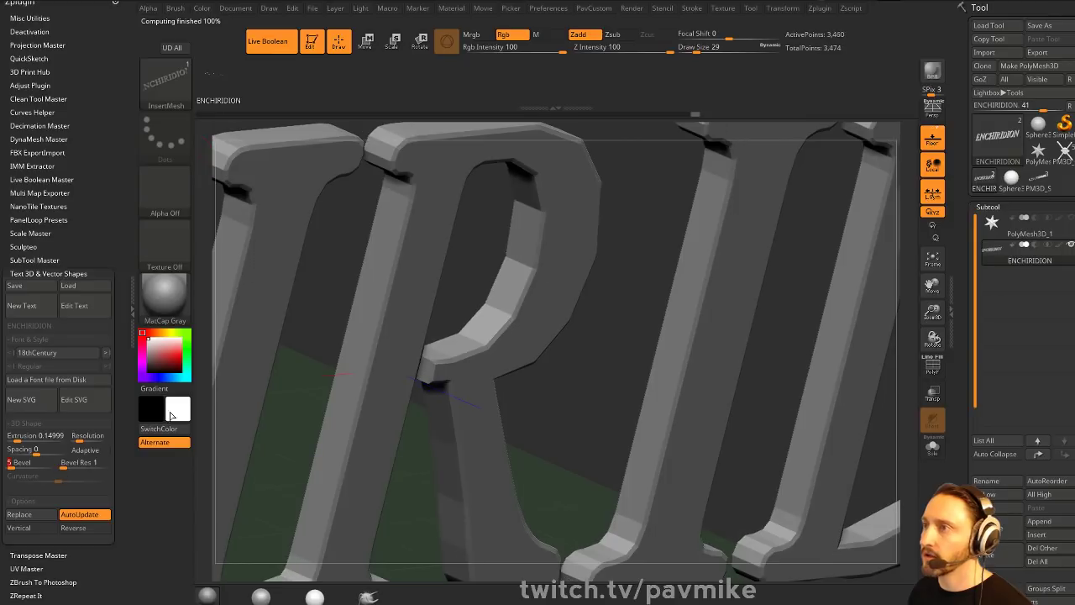
- Show the text's polyframe and set its extrusion to 0.43299 and bevel resolution to 3
click(932, 367)
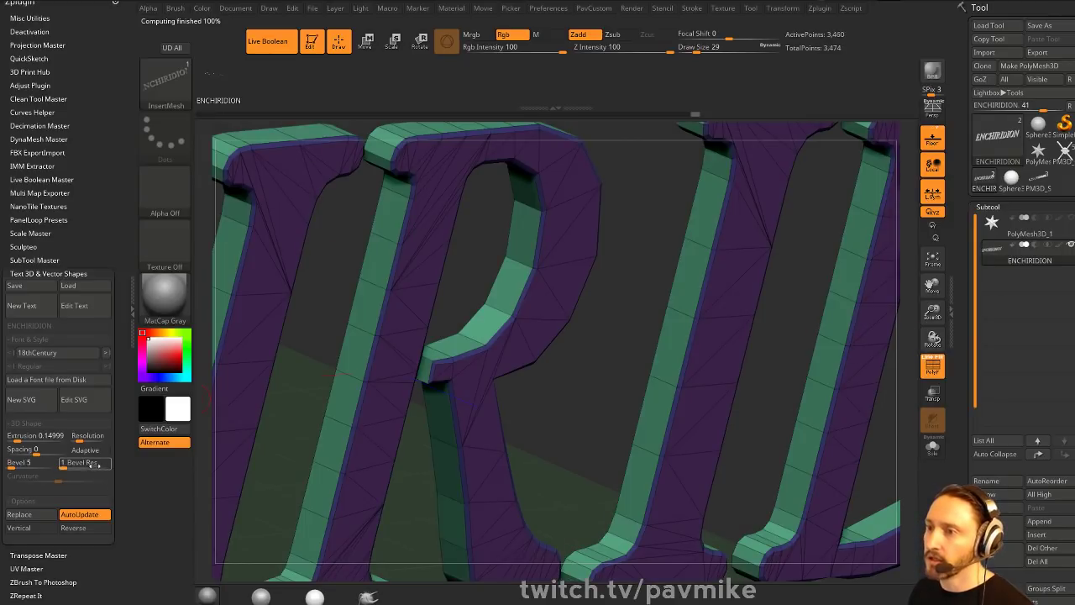
drag(27, 437, 32, 438)
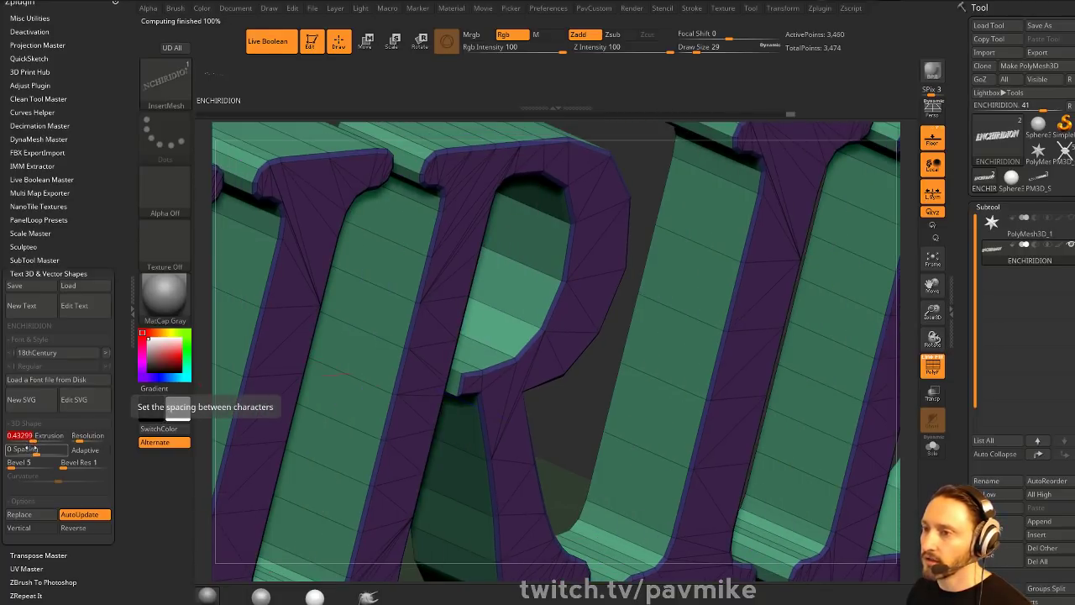
drag(64, 464, 72, 467)
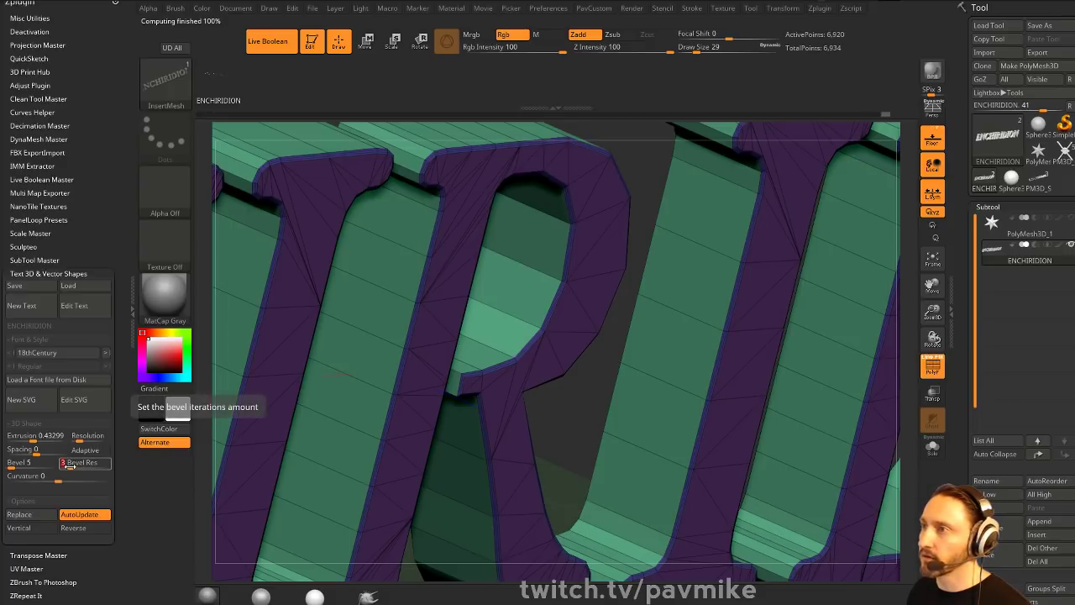
- Set the text's bevel curvature to 1 while viewing the letter edges up close
alt+drag(614, 142, 721, 372)
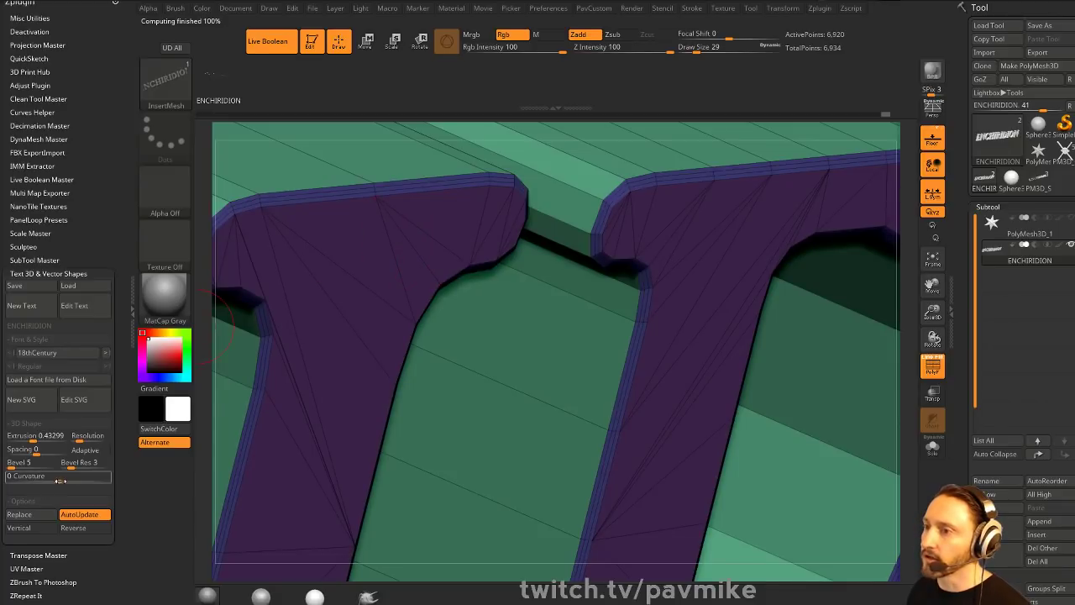
drag(60, 480, 81, 480)
drag(82, 481, 107, 482)
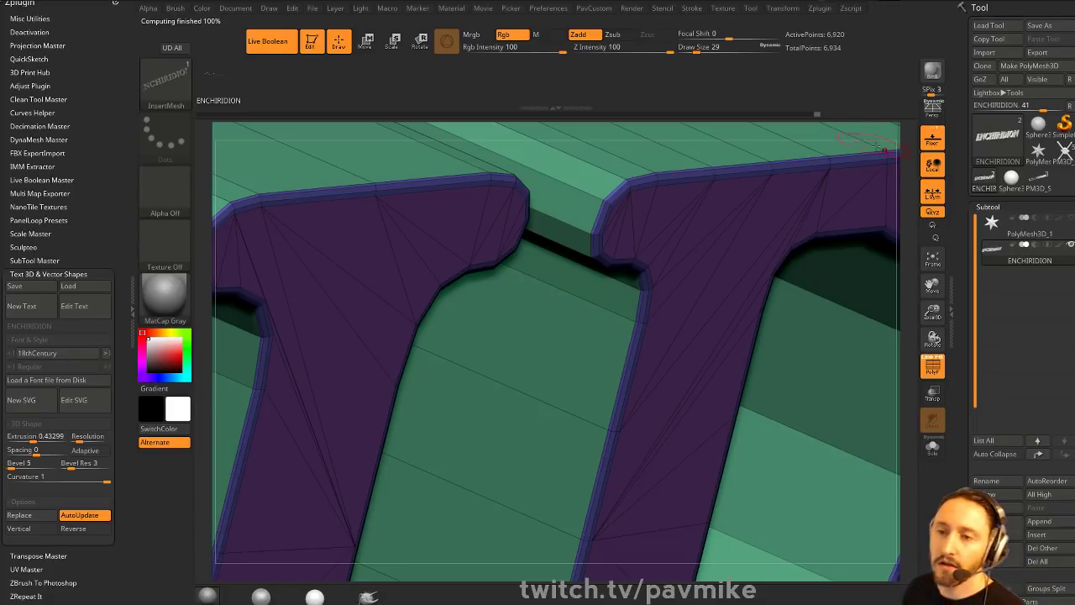
- Switch to the book tool with the X-shaped cover ornament and turn off the polyframe display
mouse_move(915, 164)
mouse_down()
mouse_move(620, 226)
mouse_move(653, 256)
mouse_move(667, 232)
mouse_move(656, 250)
mouse_up()
key(s)
click(1066, 152)
drag(788, 261, 838, 443)
key(shift+f)
- Examine the book's cover, ornament and page edges from several angles
drag(859, 377, 816, 334)
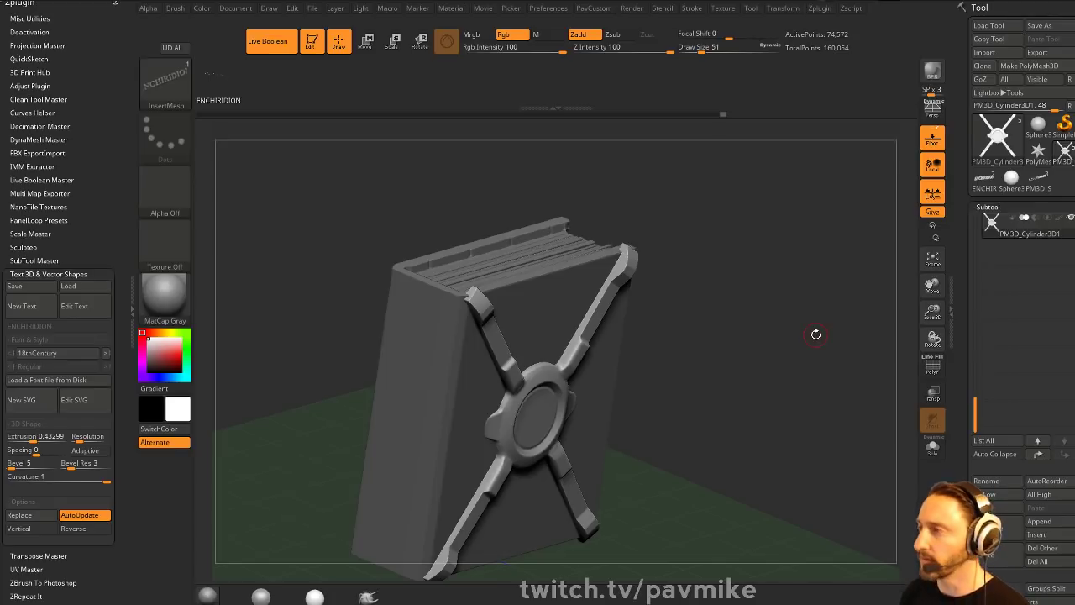
alt+drag(803, 331, 903, 188)
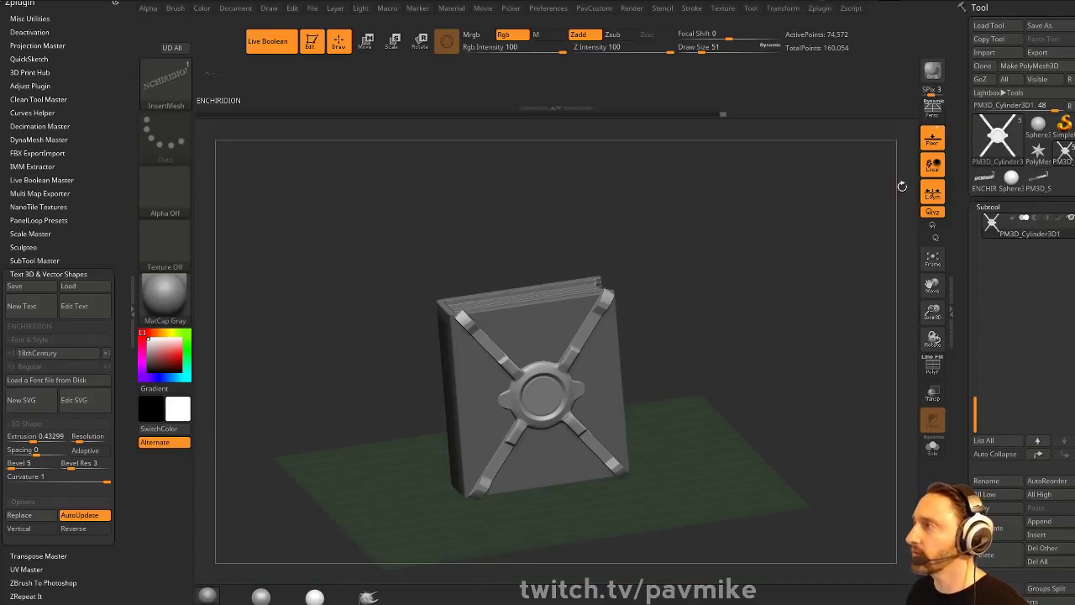
drag(771, 209, 718, 245)
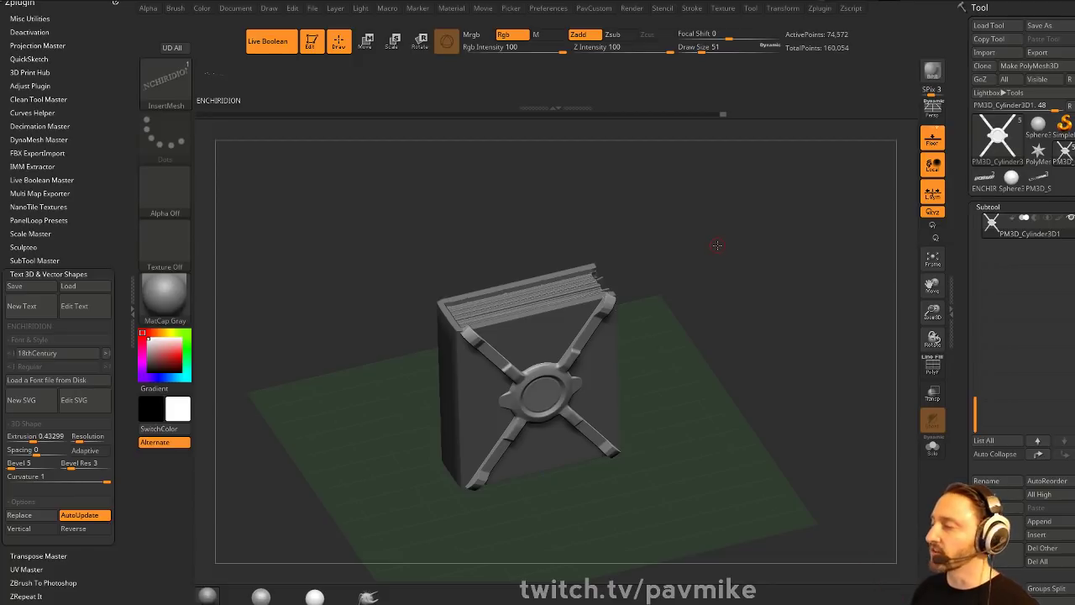
drag(648, 257, 664, 278)
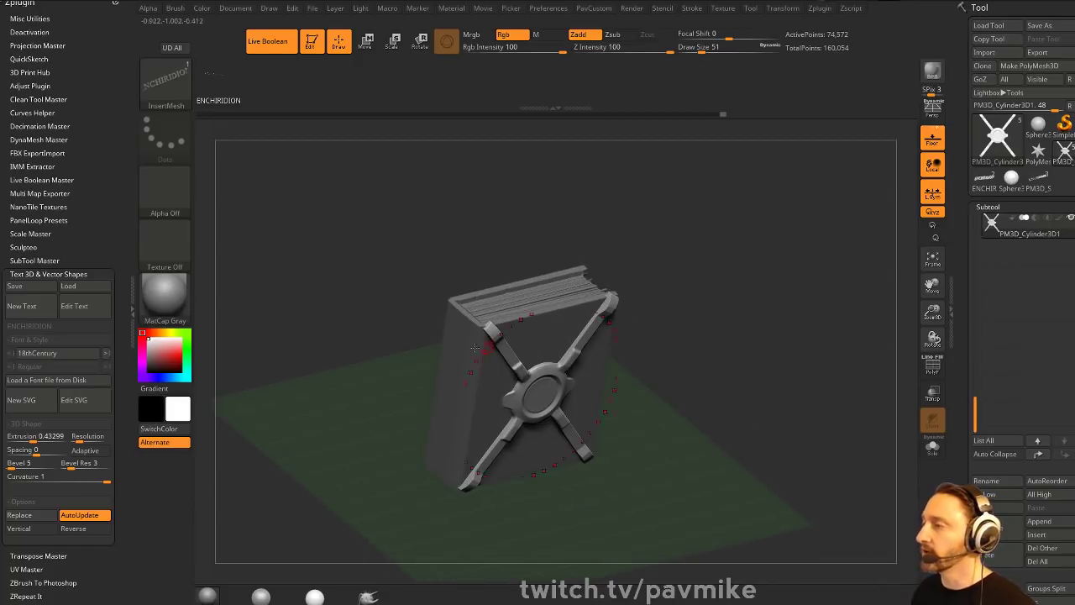
drag(677, 349, 738, 268)
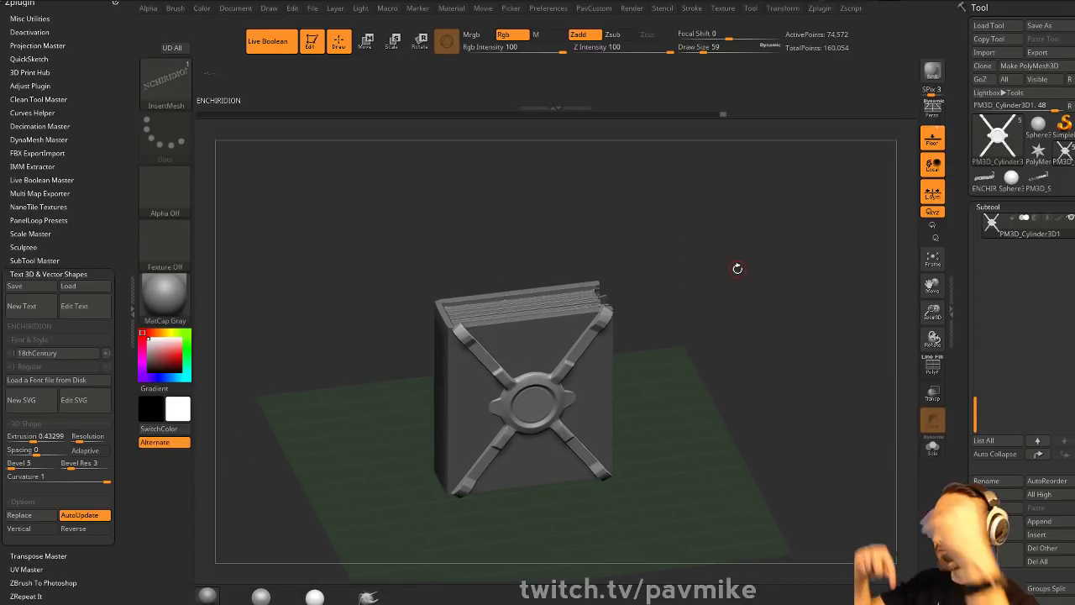